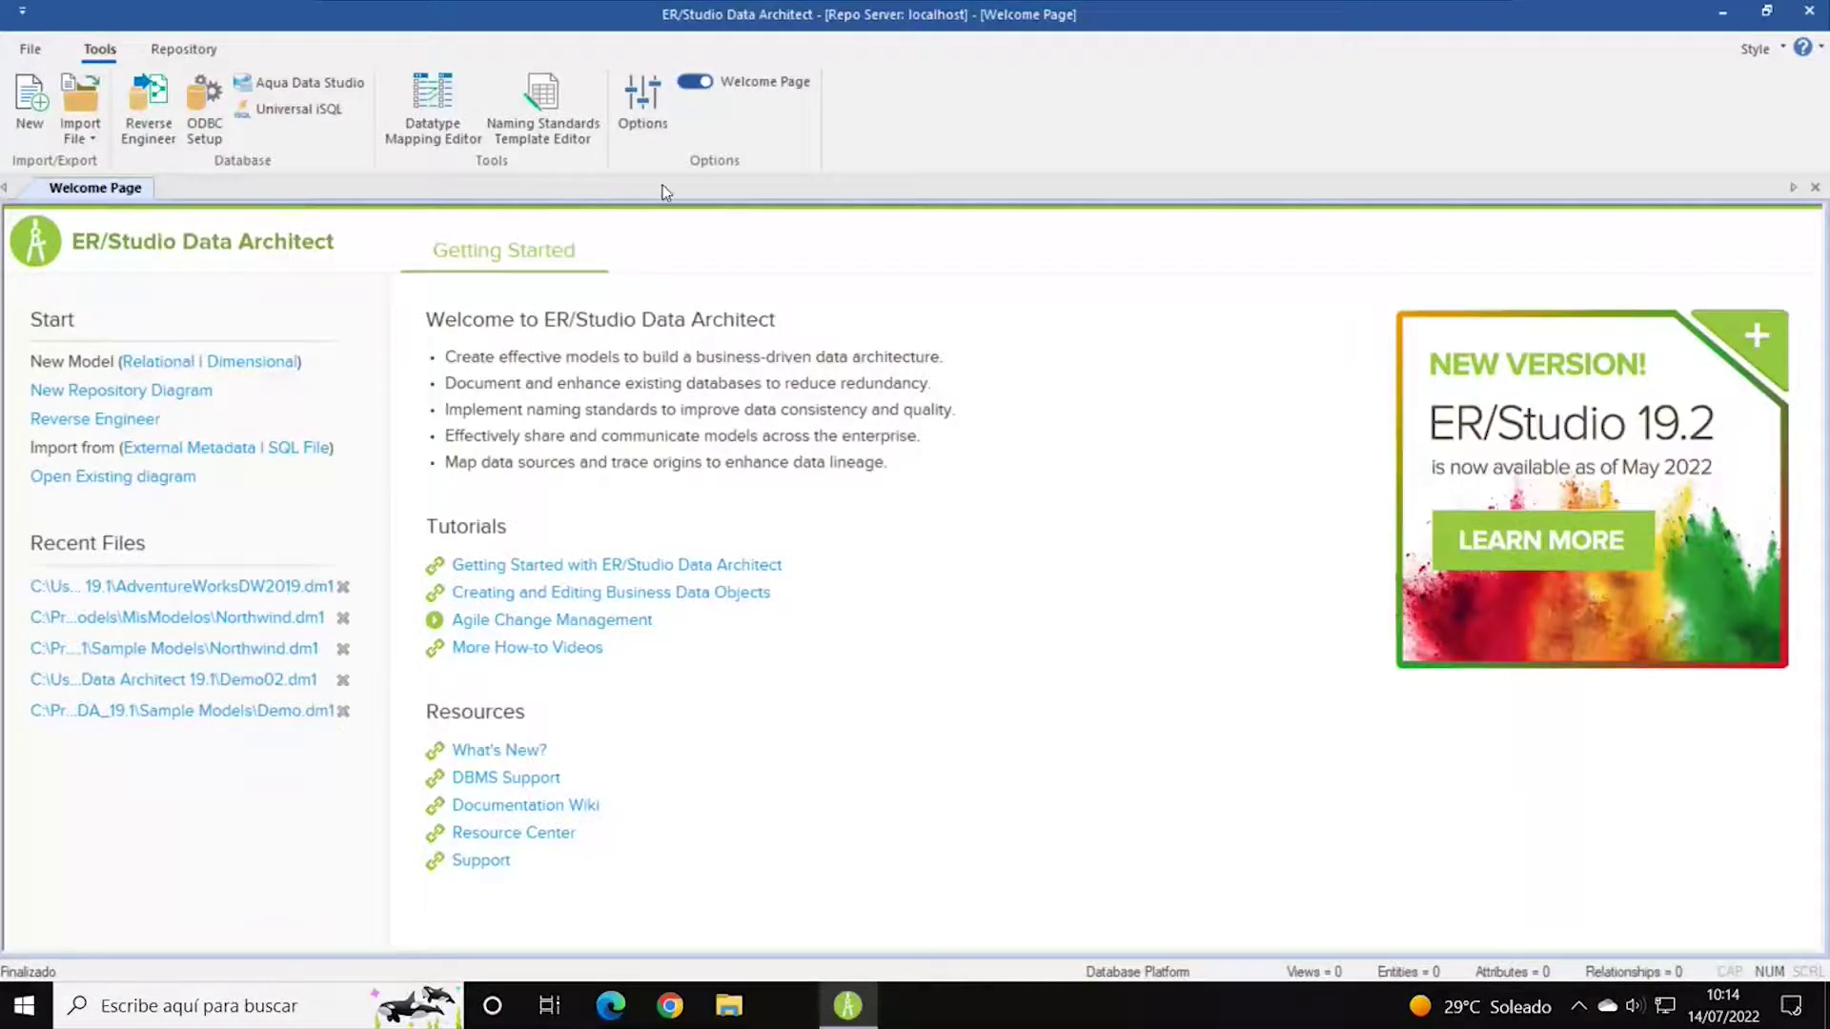
Log in to the localhost repository server from the Repository tab's Team Server Log In dialog.
{"action": "left_click", "coordinate": [209, 53]}
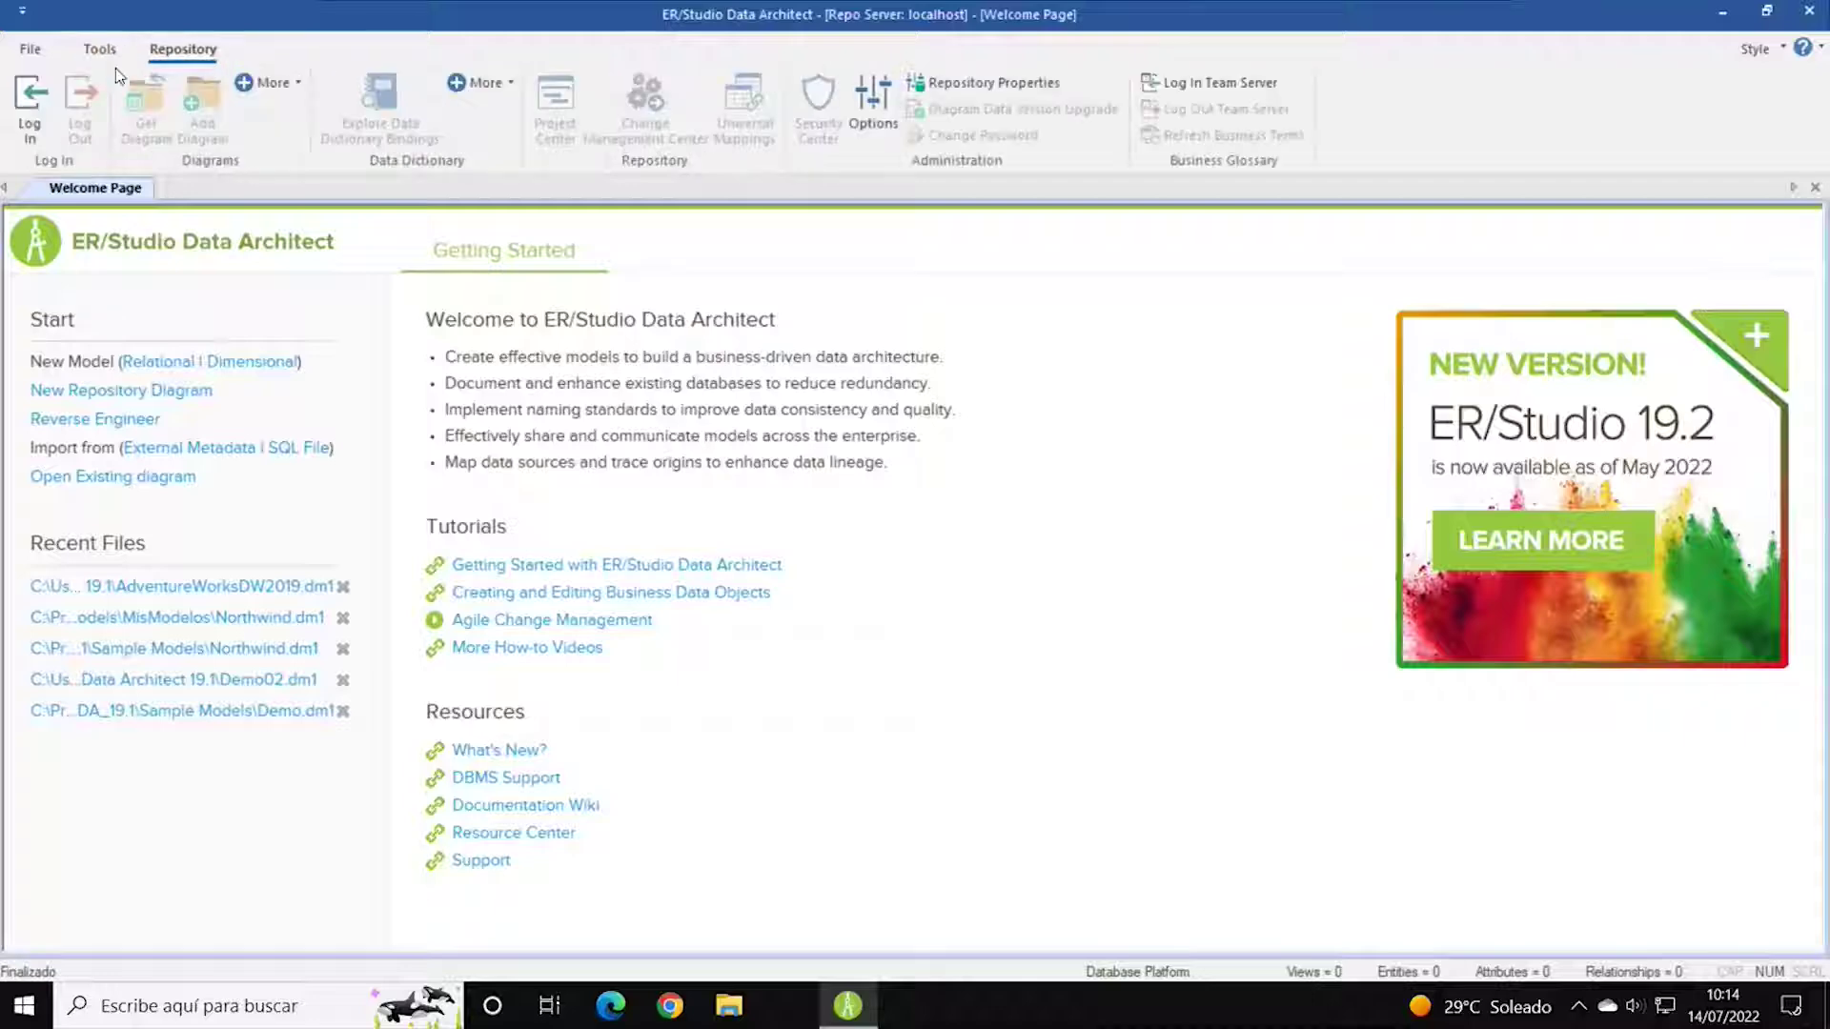
{"action": "left_click", "coordinate": [32, 108]}
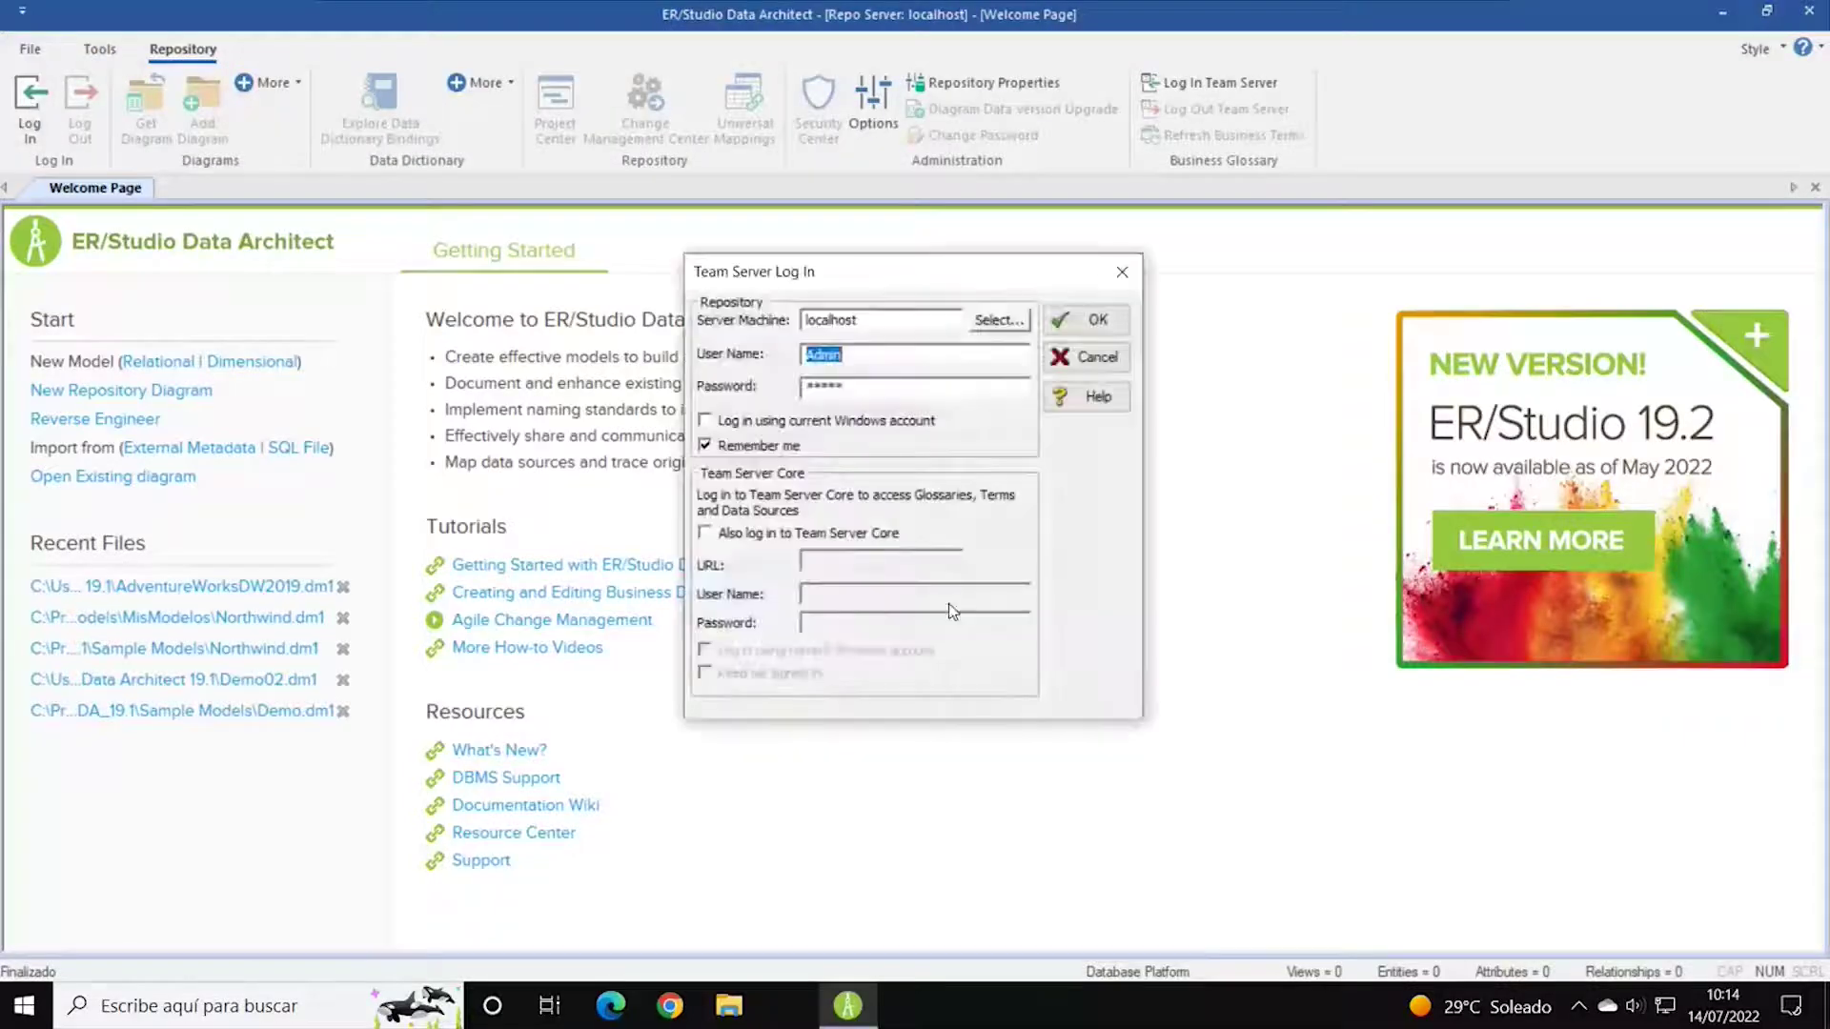
{"action": "left_click", "coordinate": [1089, 322]}
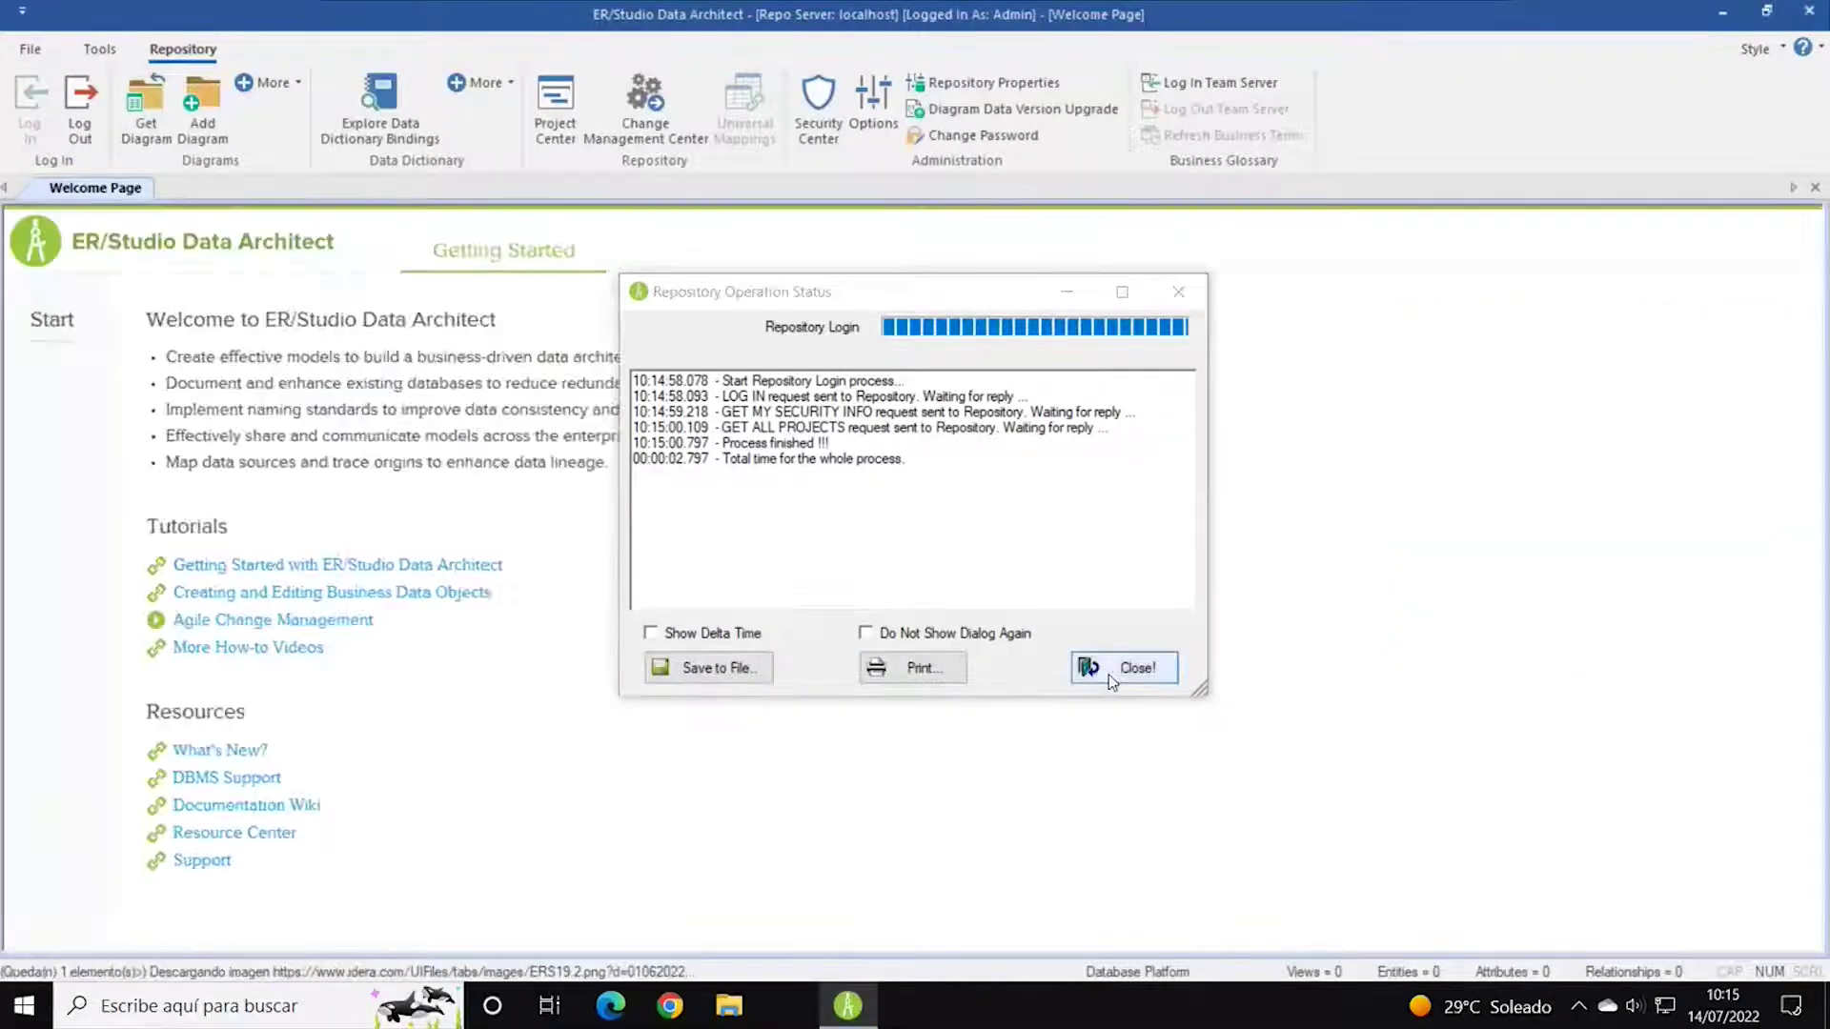
Close the login status report and glance at the Diagrams More options without choosing any.
{"action": "left_click", "coordinate": [1127, 670]}
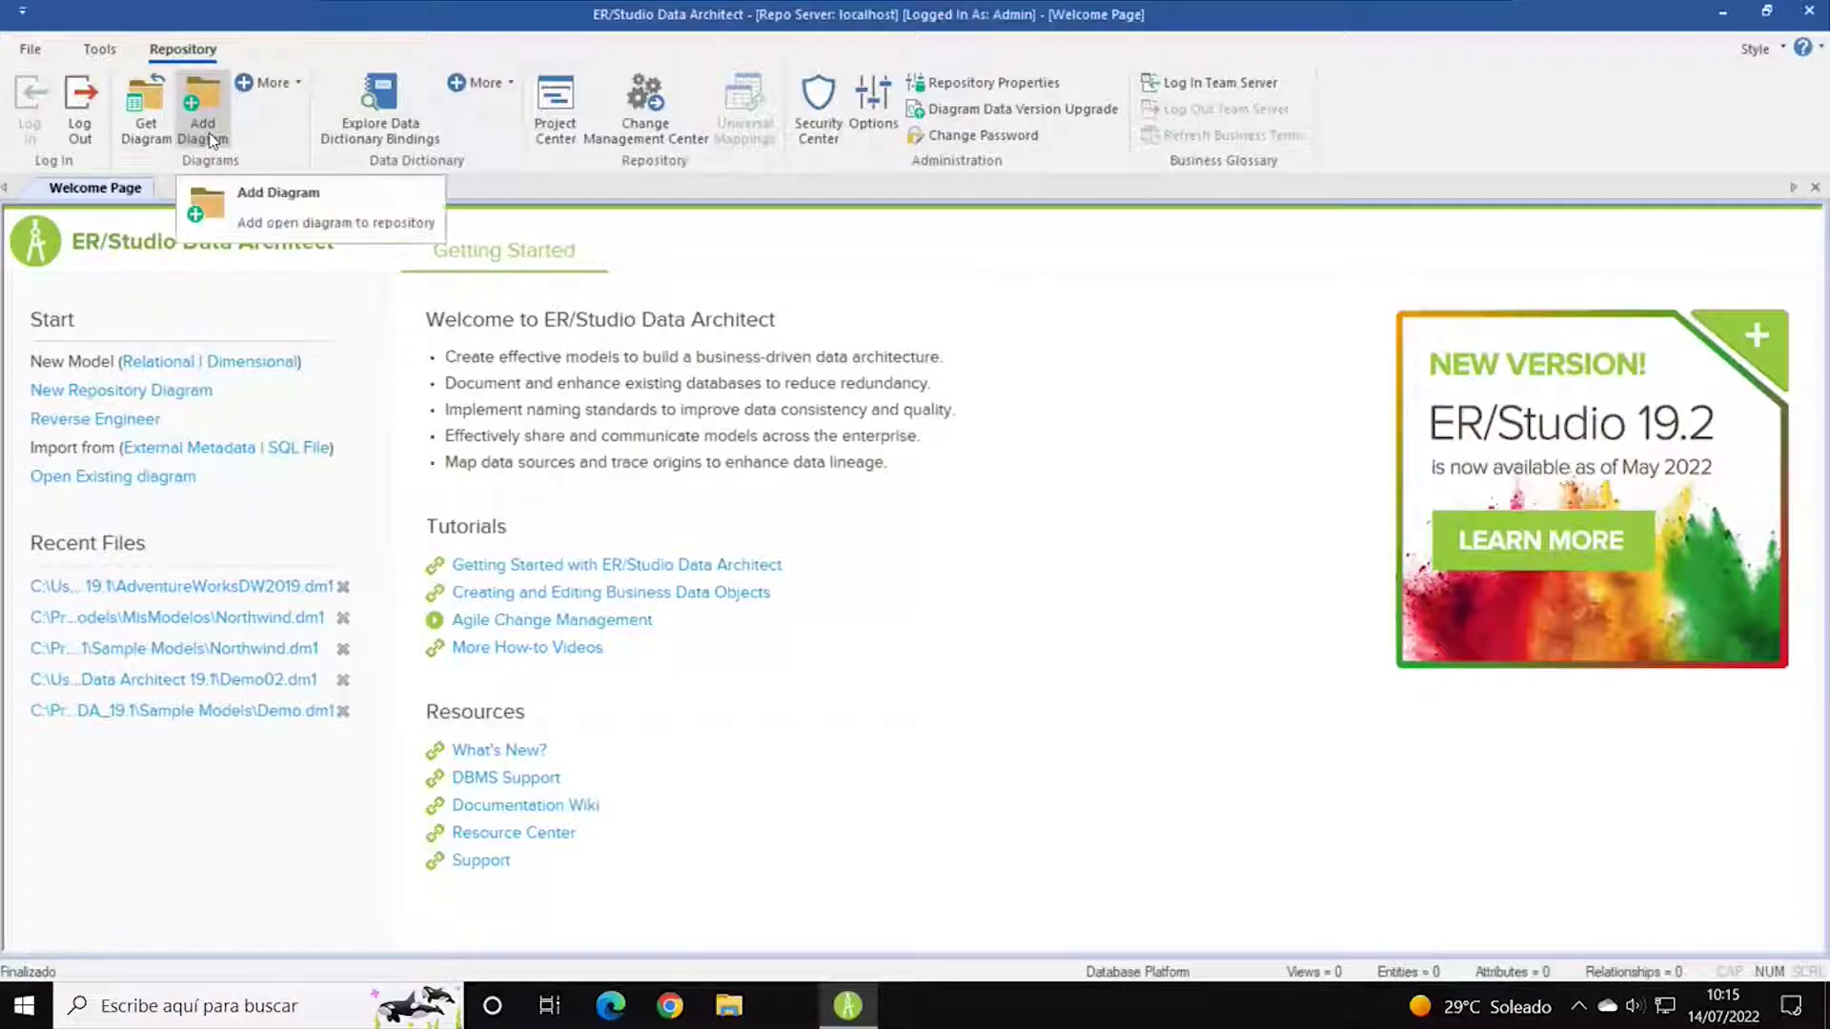
{"action": "left_click", "coordinate": [300, 85]}
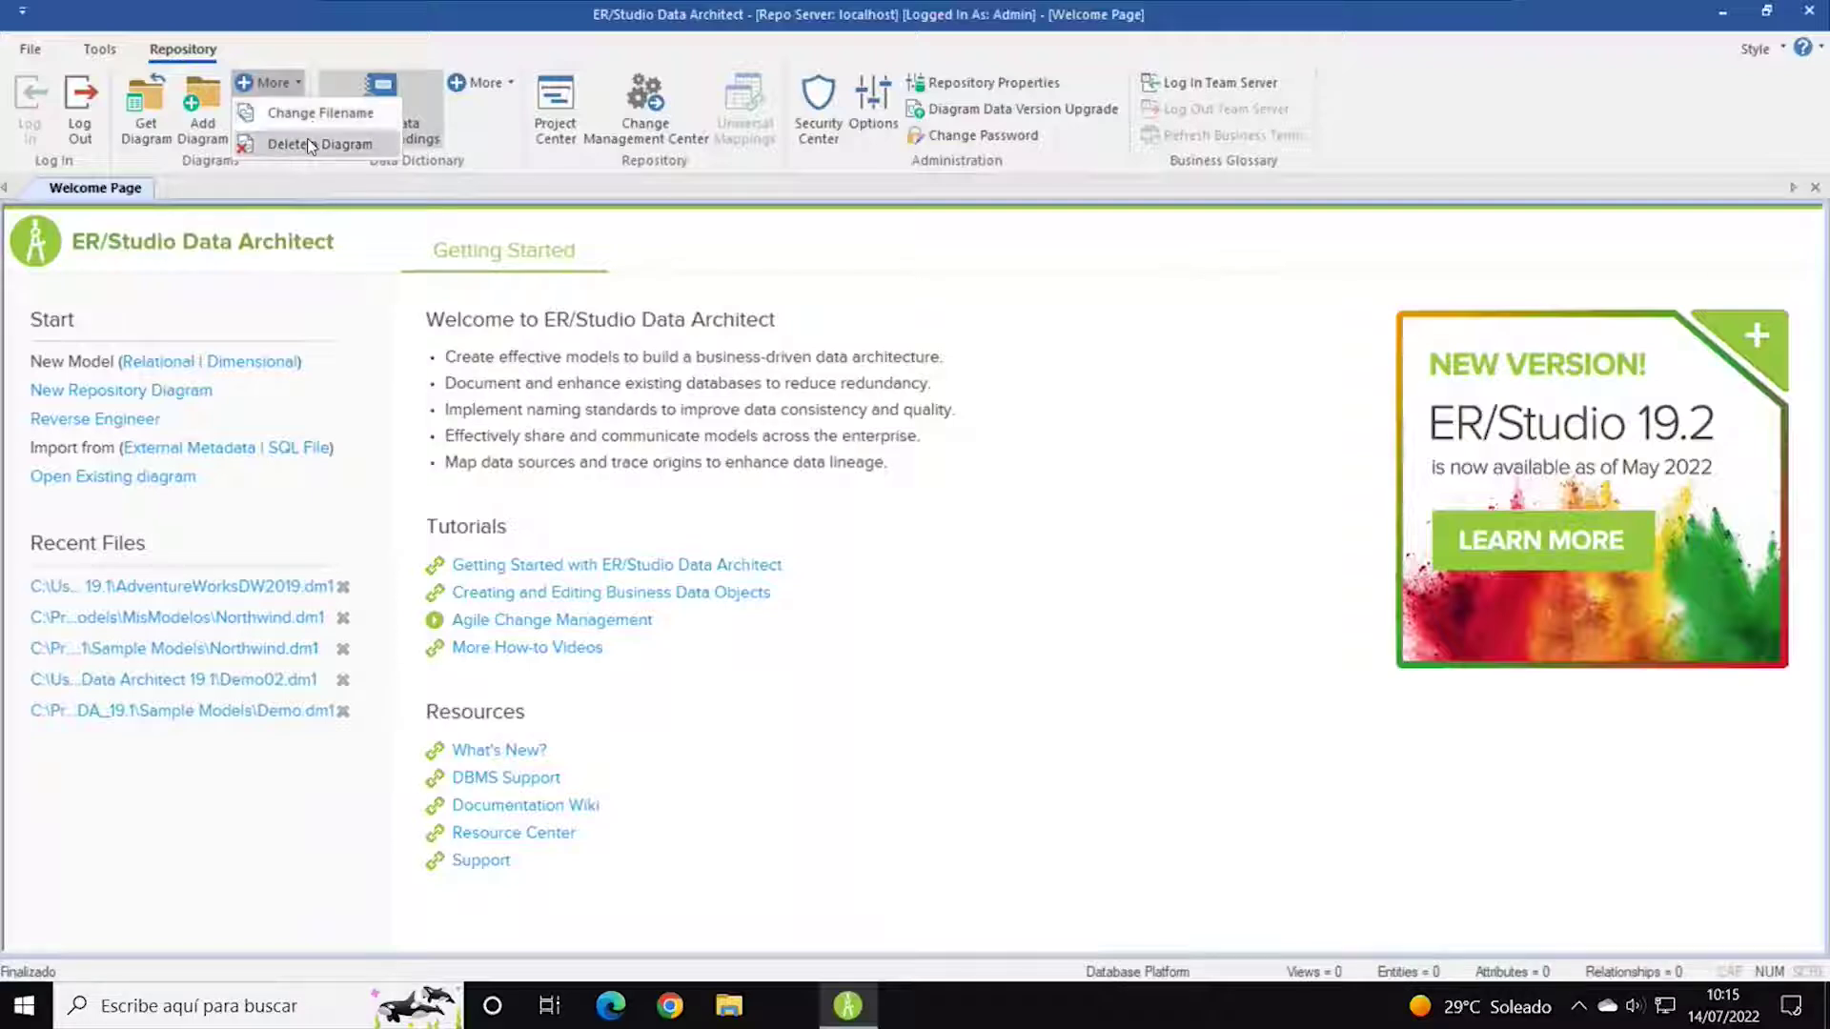
{"action": "left_click", "coordinate": [391, 63]}
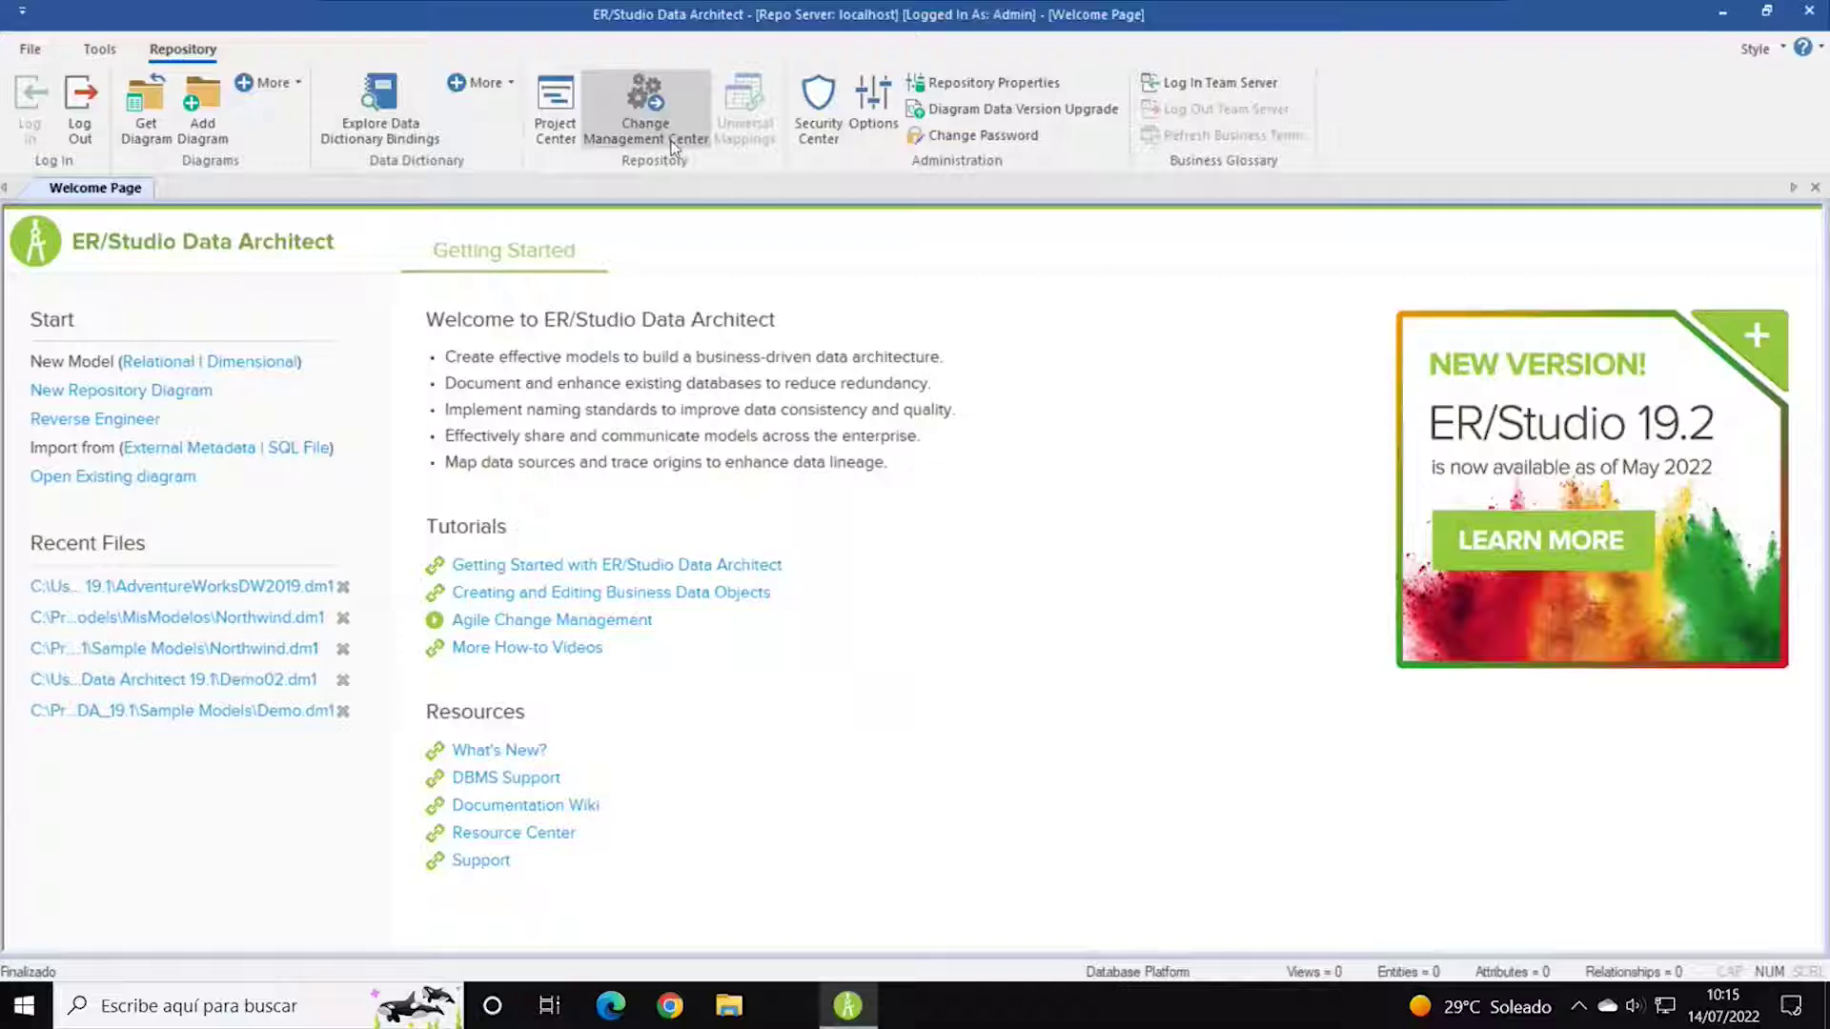
{"action": "left_click", "coordinate": [879, 122]}
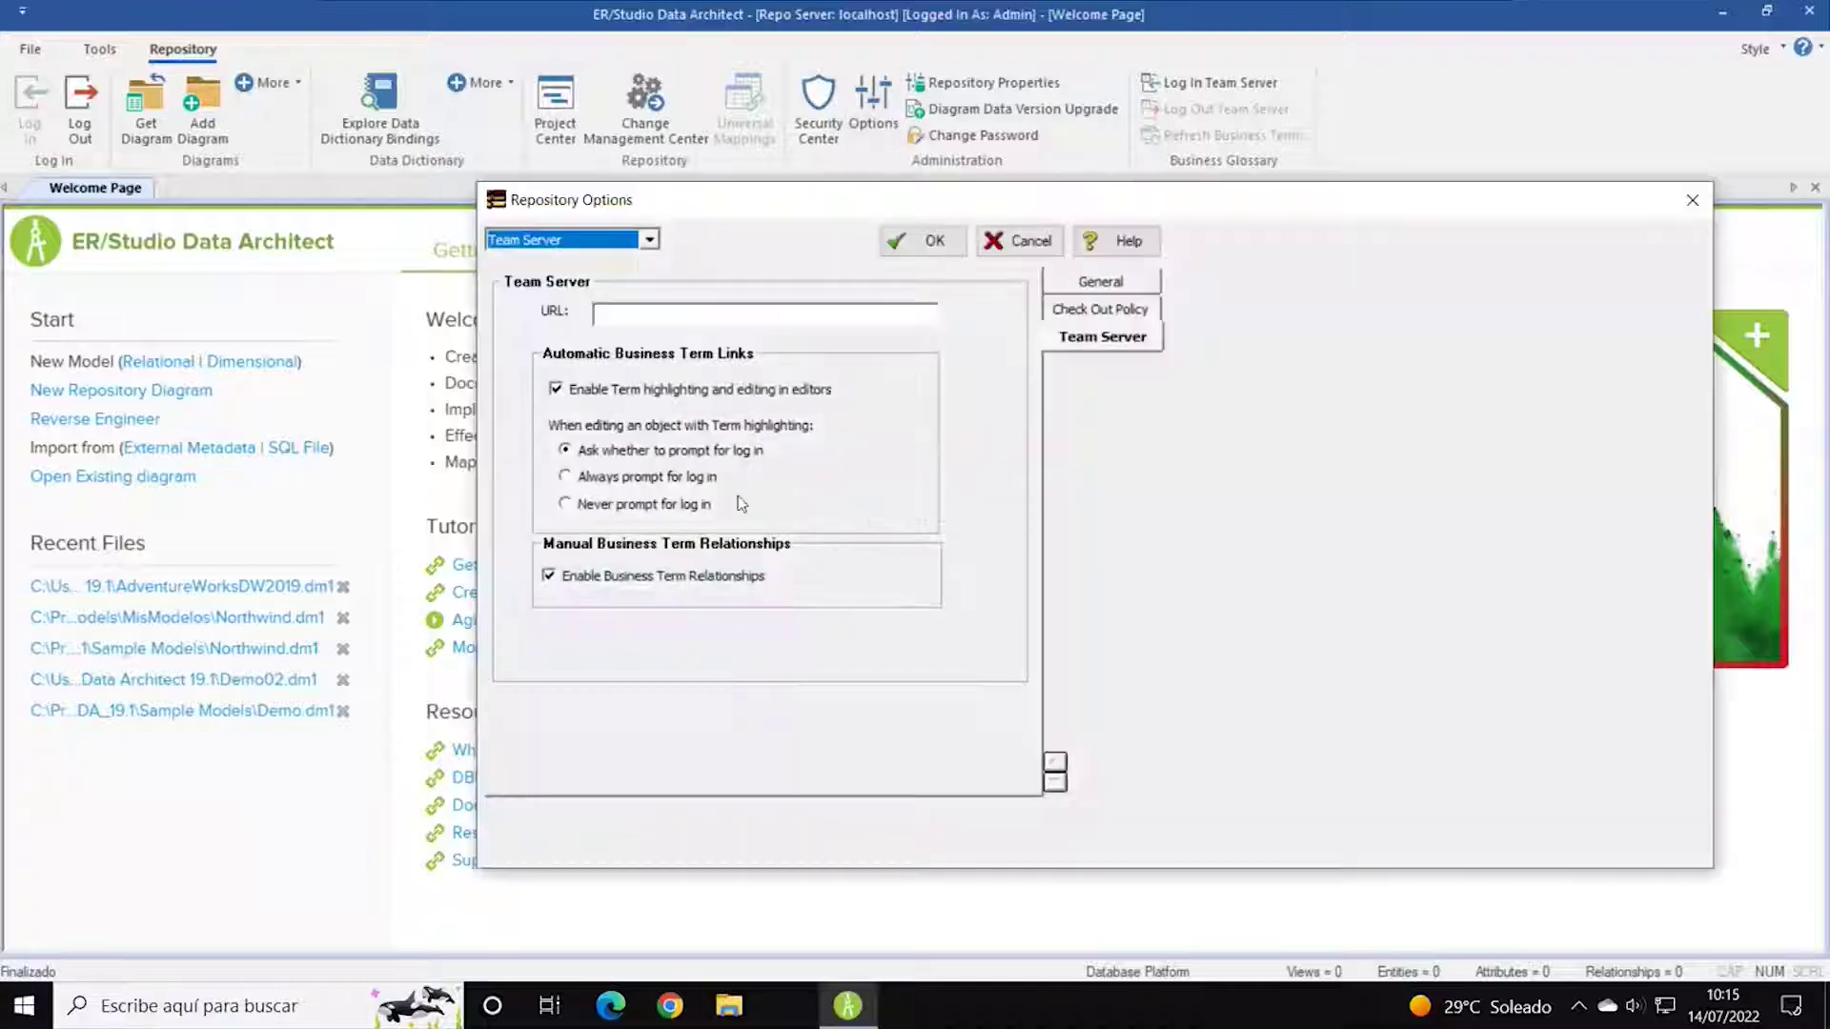
{"action": "left_click", "coordinate": [1081, 312]}
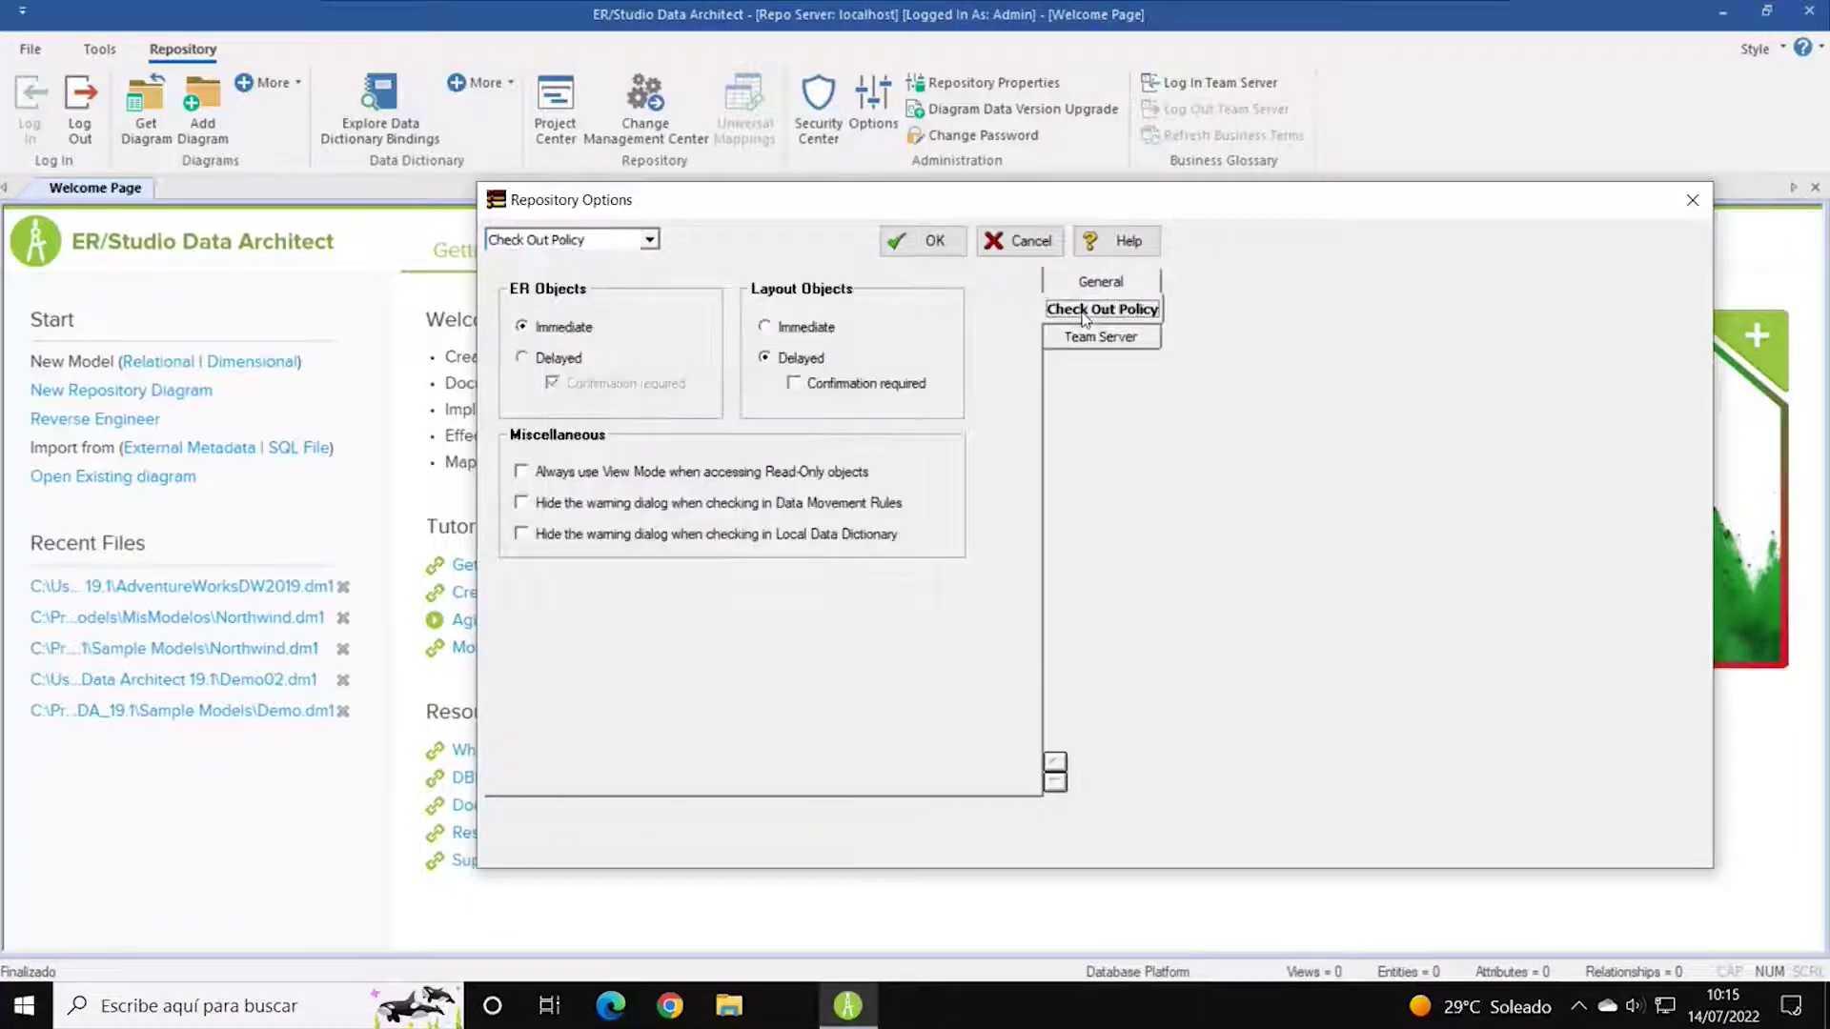
{"action": "left_click", "coordinate": [1101, 284]}
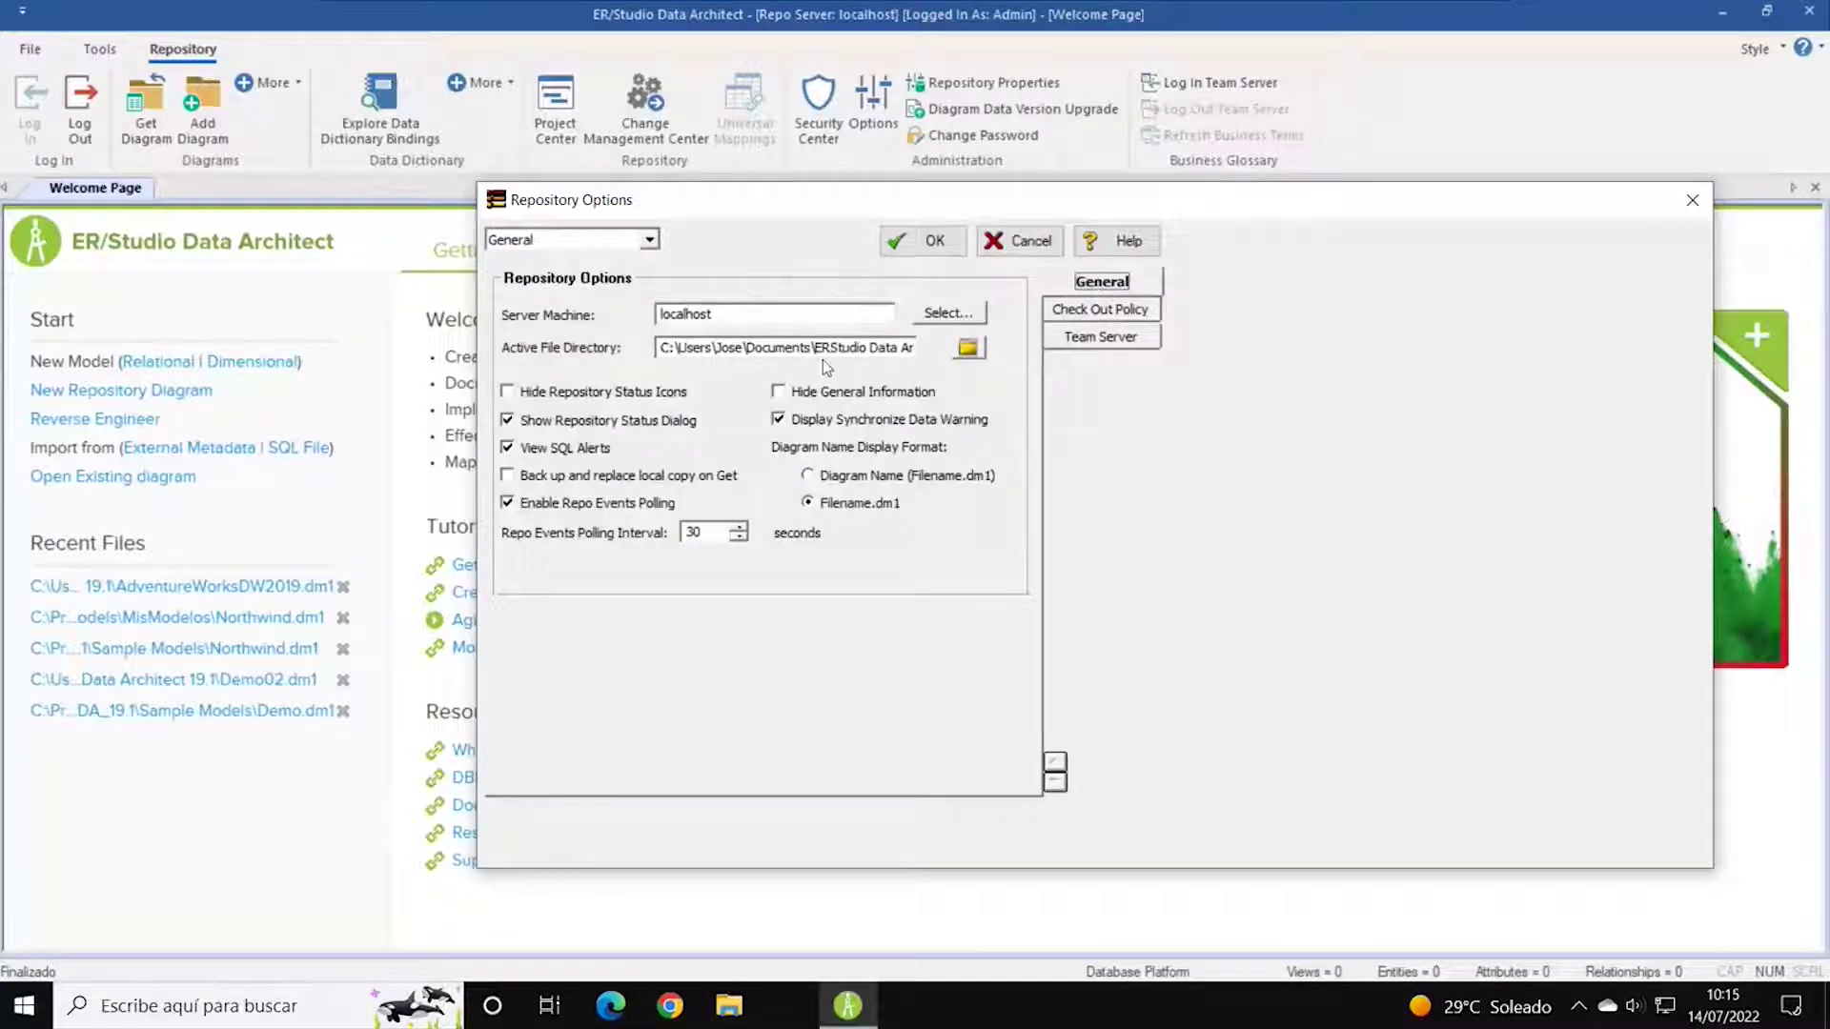
{"action": "left_click", "coordinate": [1041, 242]}
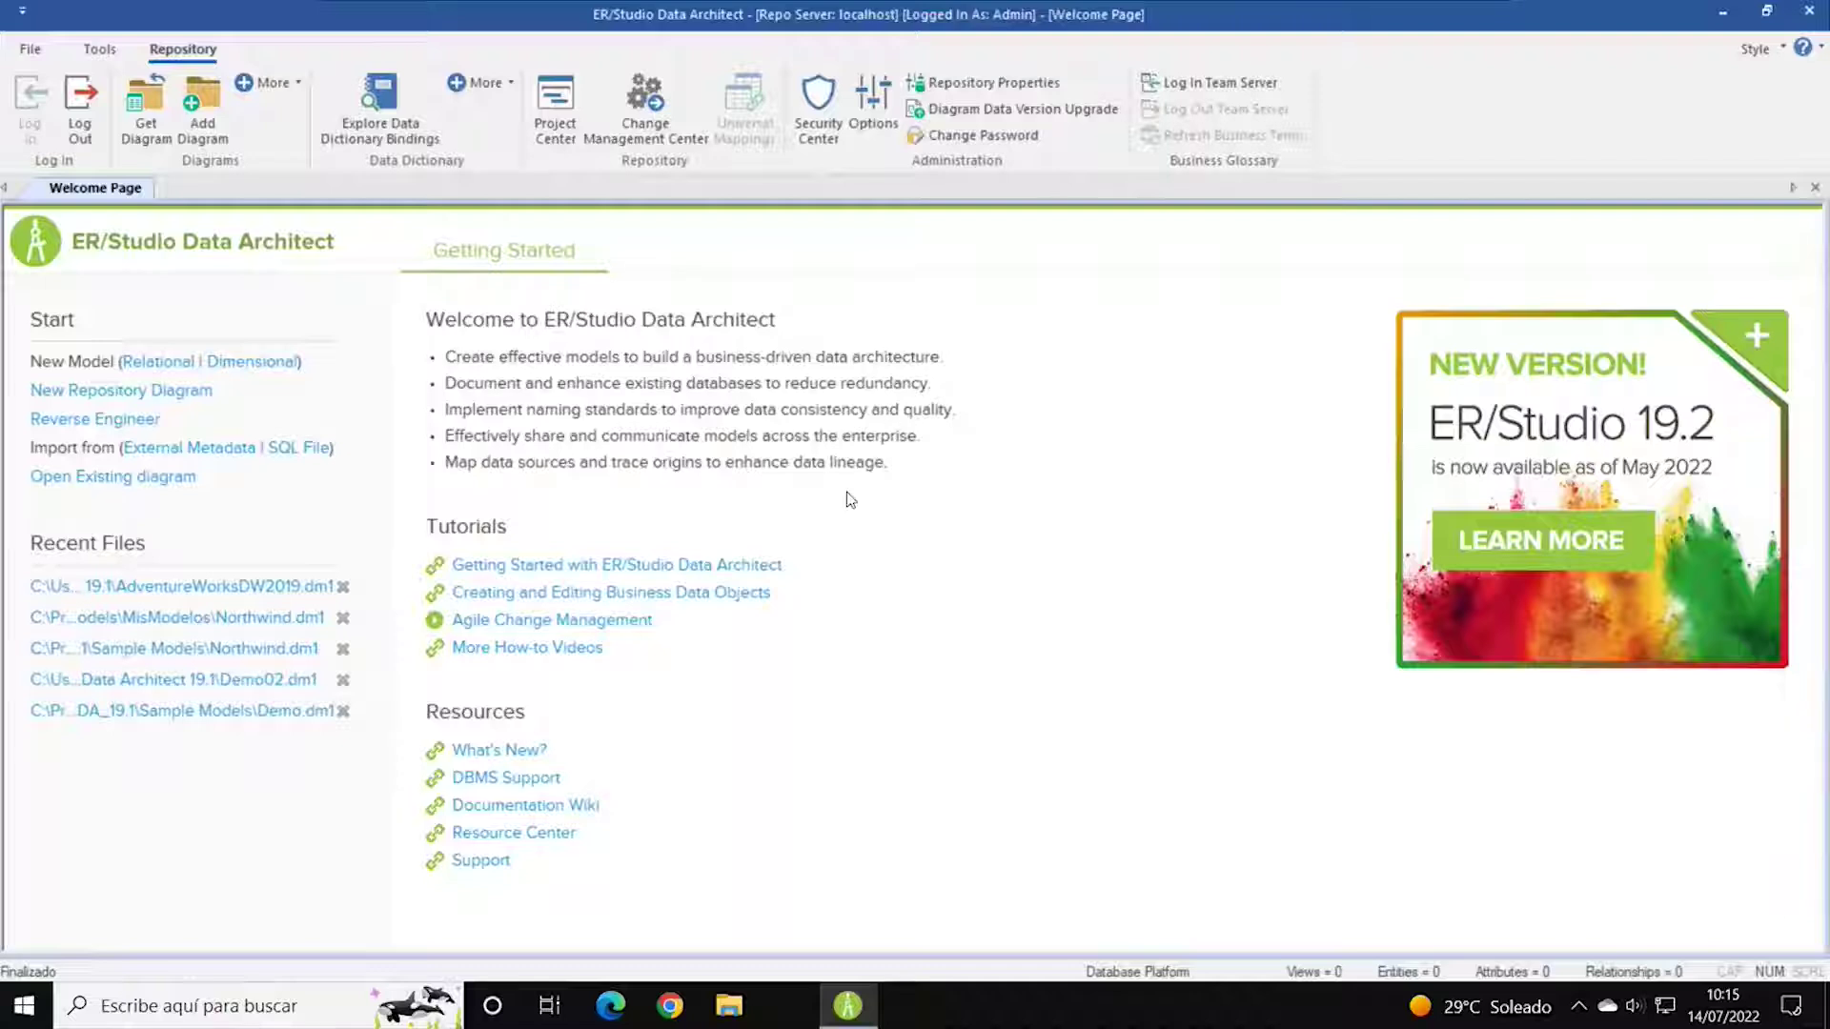
Open Northwind.dm1 from Recent Documents and collapse its Entities, Keys and Views lists.
{"action": "left_click", "coordinate": [32, 49]}
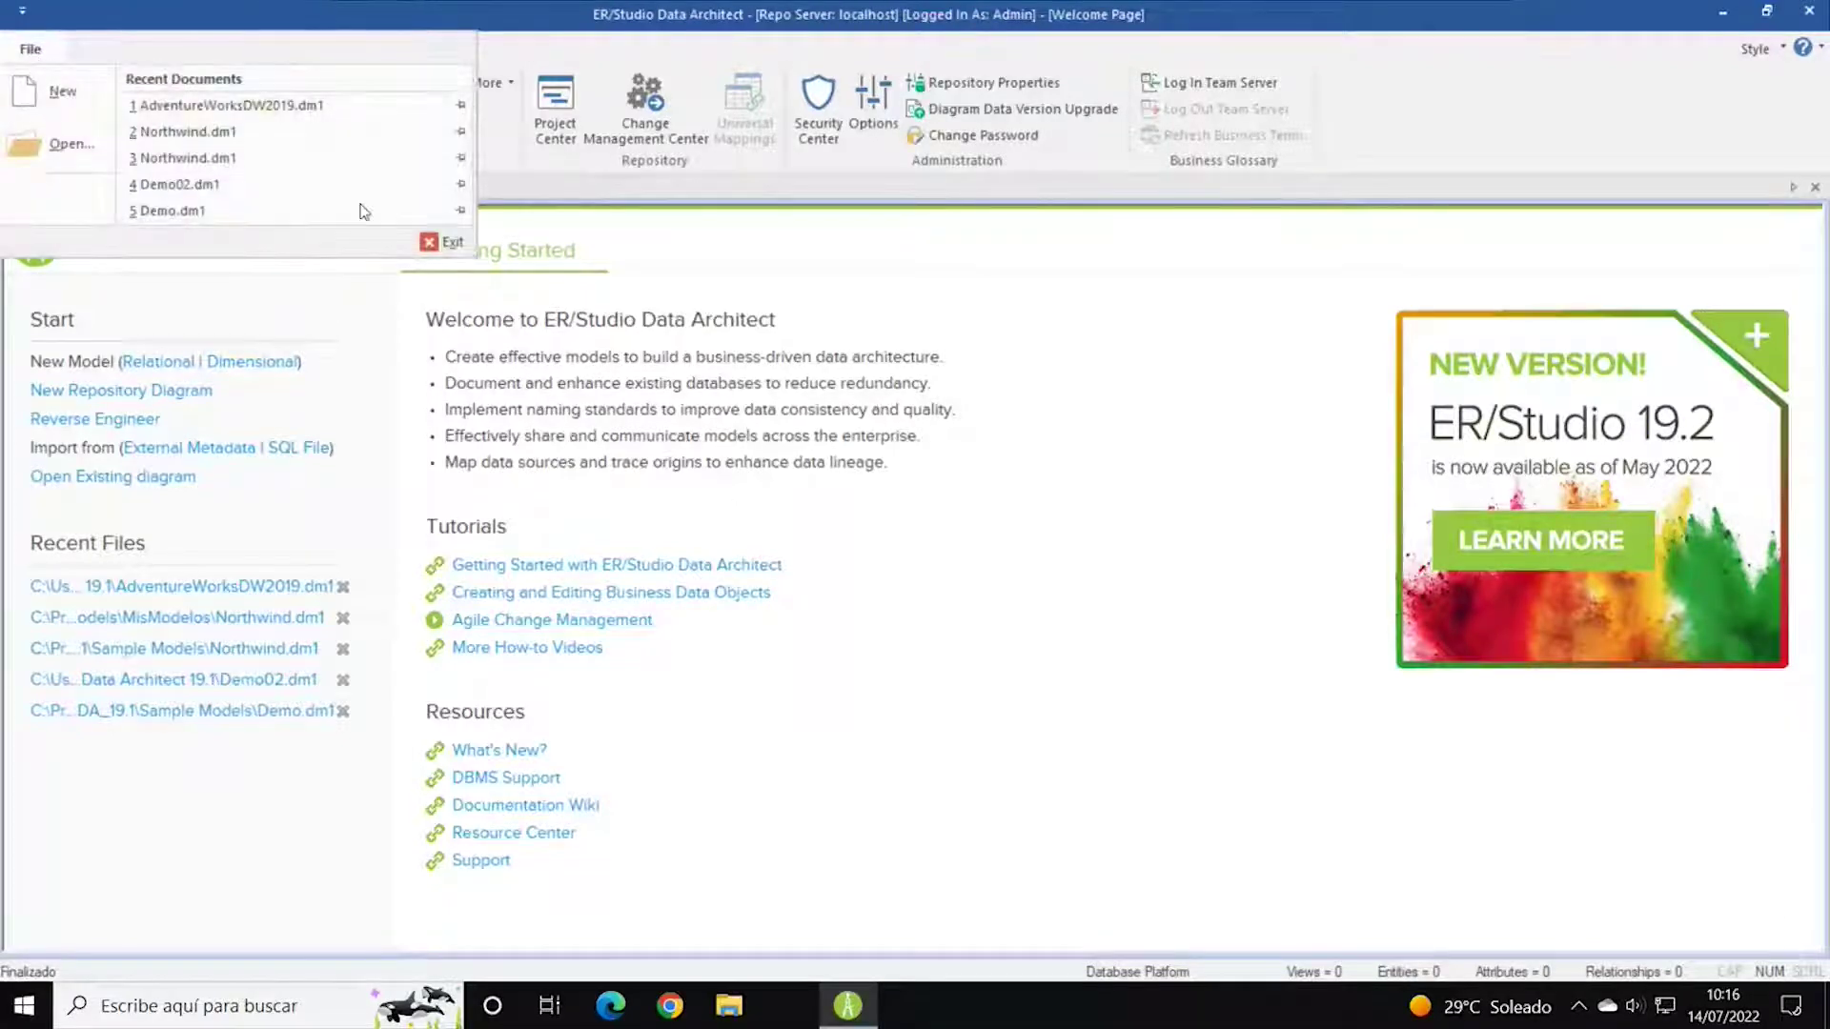
{"action": "left_click", "coordinate": [222, 131]}
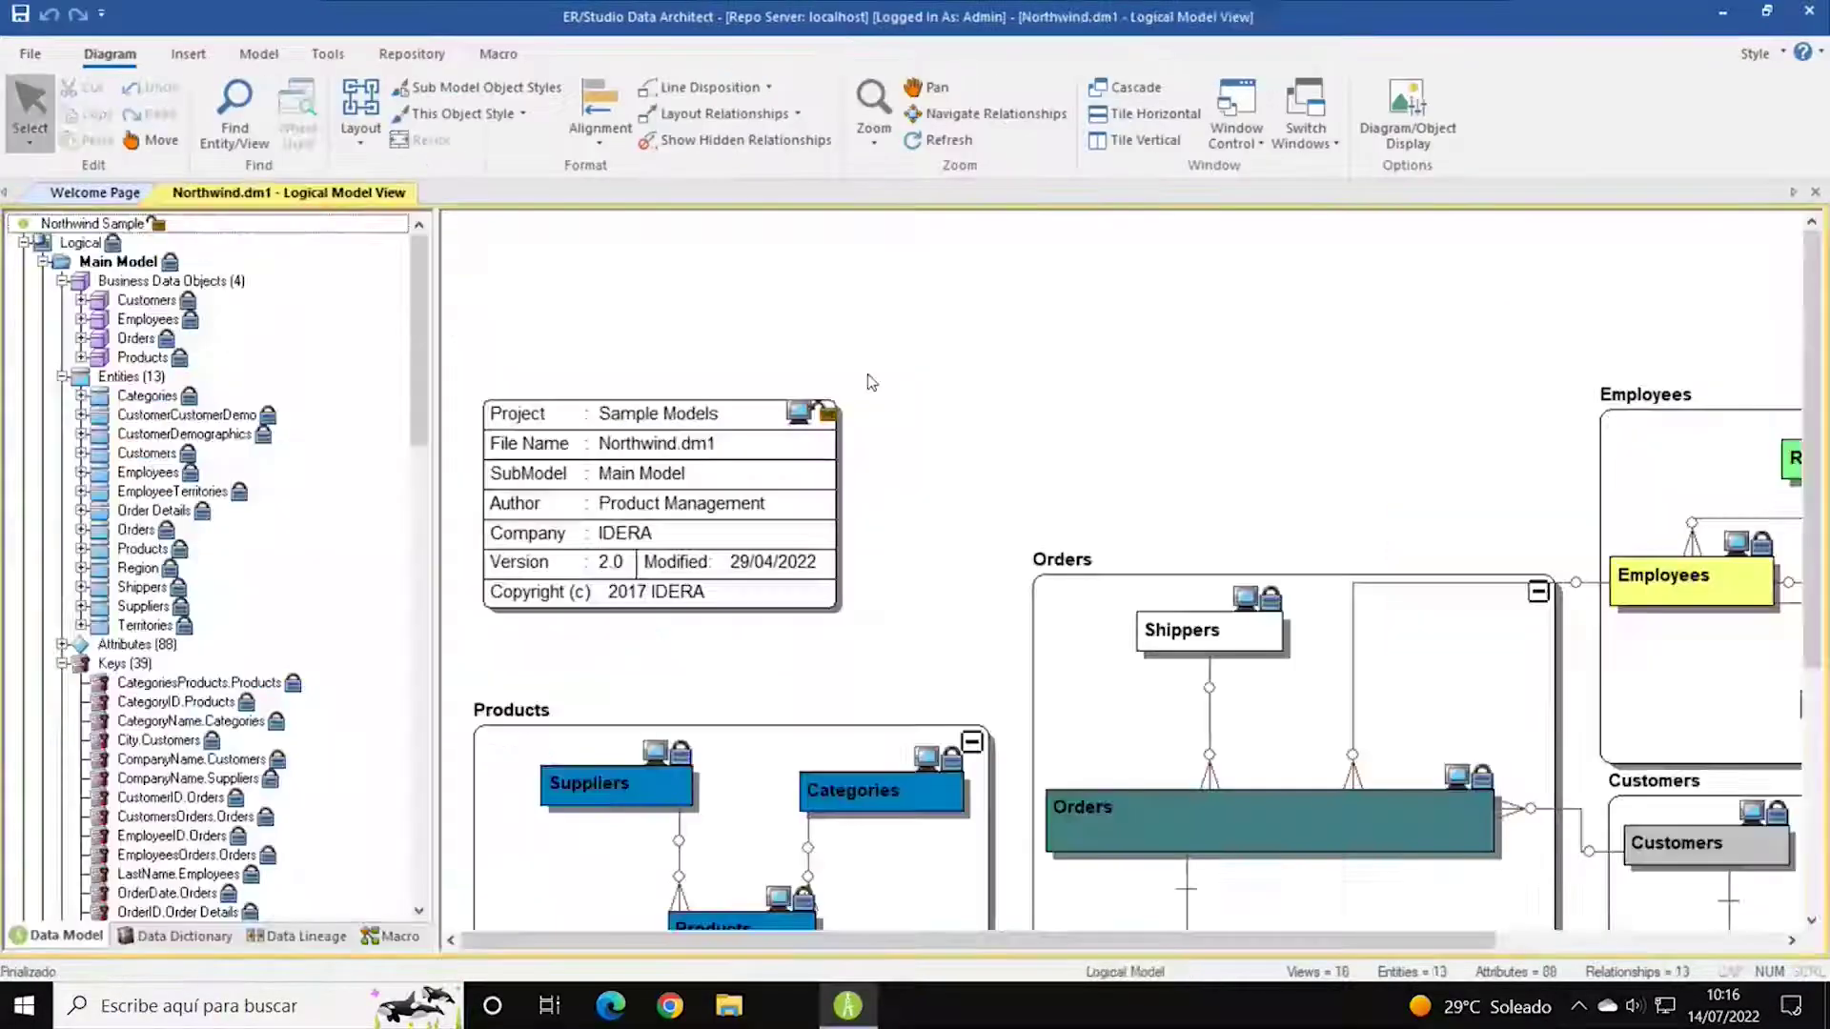
{"action": "left_click", "coordinate": [61, 378]}
{"action": "left_click", "coordinate": [61, 416]}
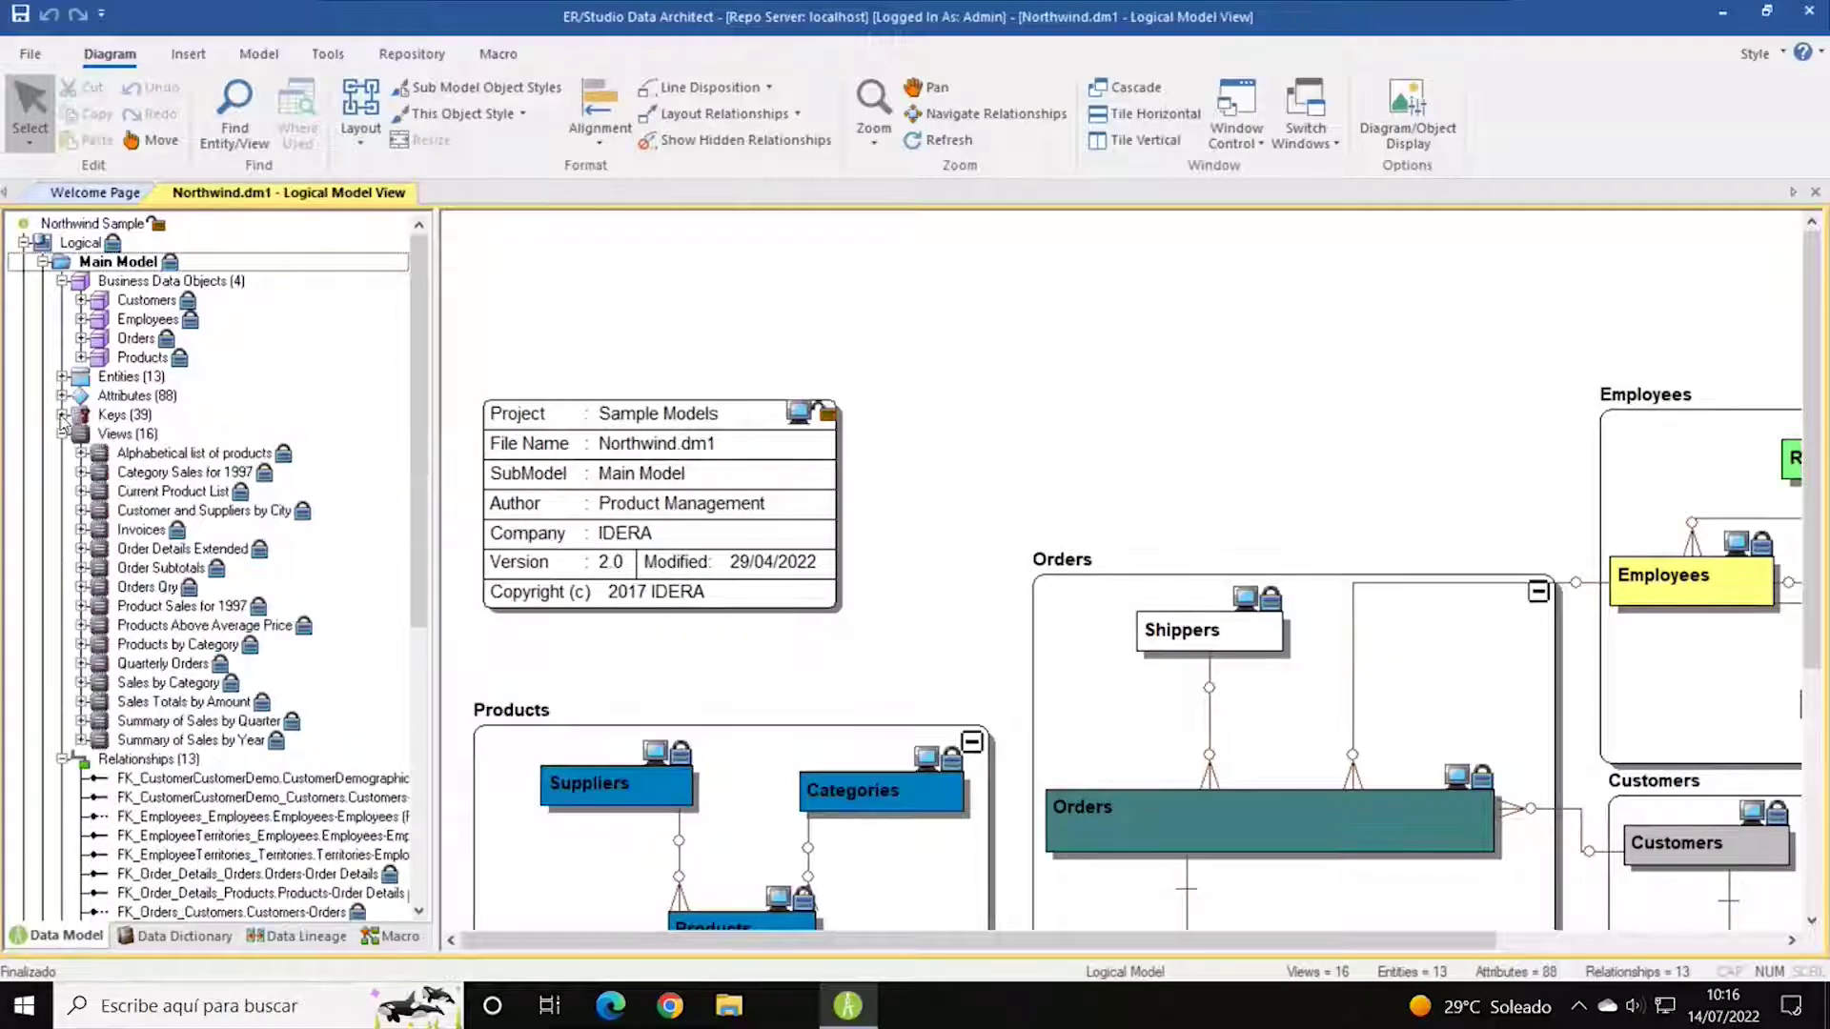
{"action": "left_click", "coordinate": [61, 435]}
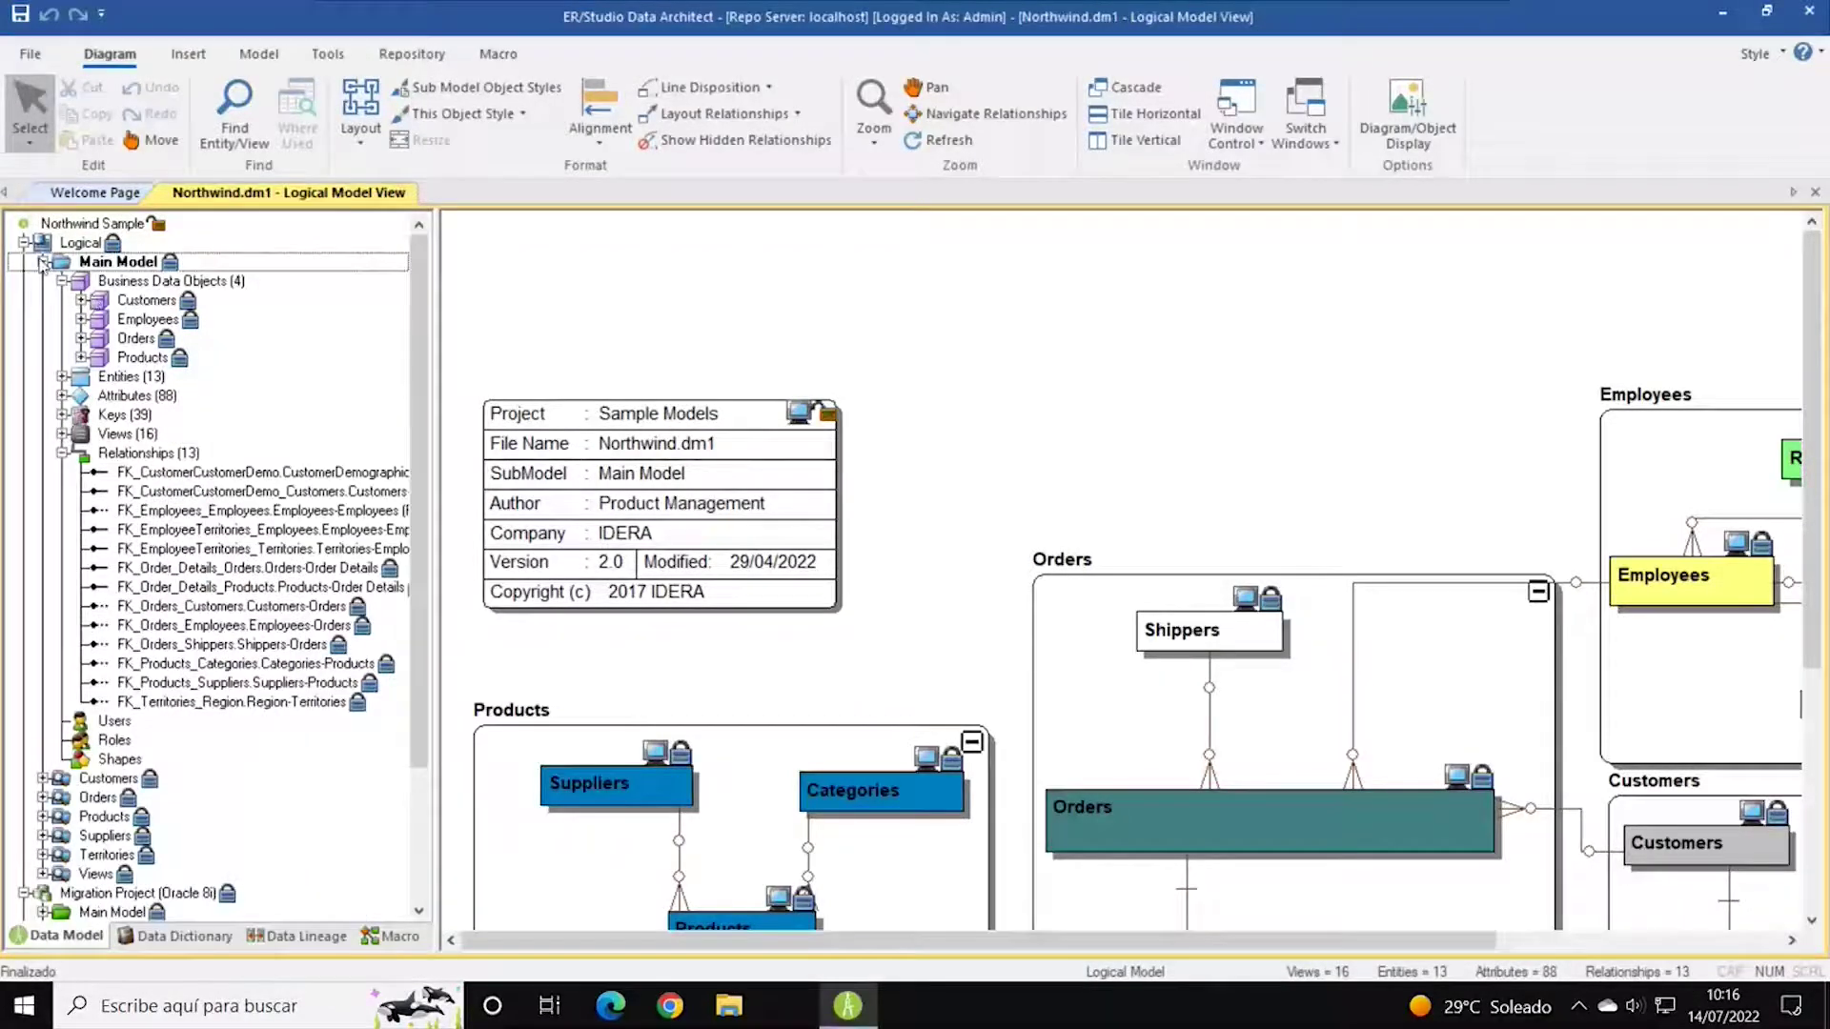
Collapse Main Model, view the Orders submodel, then return to the full Logical diagram.
{"action": "left_click", "coordinate": [42, 263]}
{"action": "left_click", "coordinate": [23, 243]}
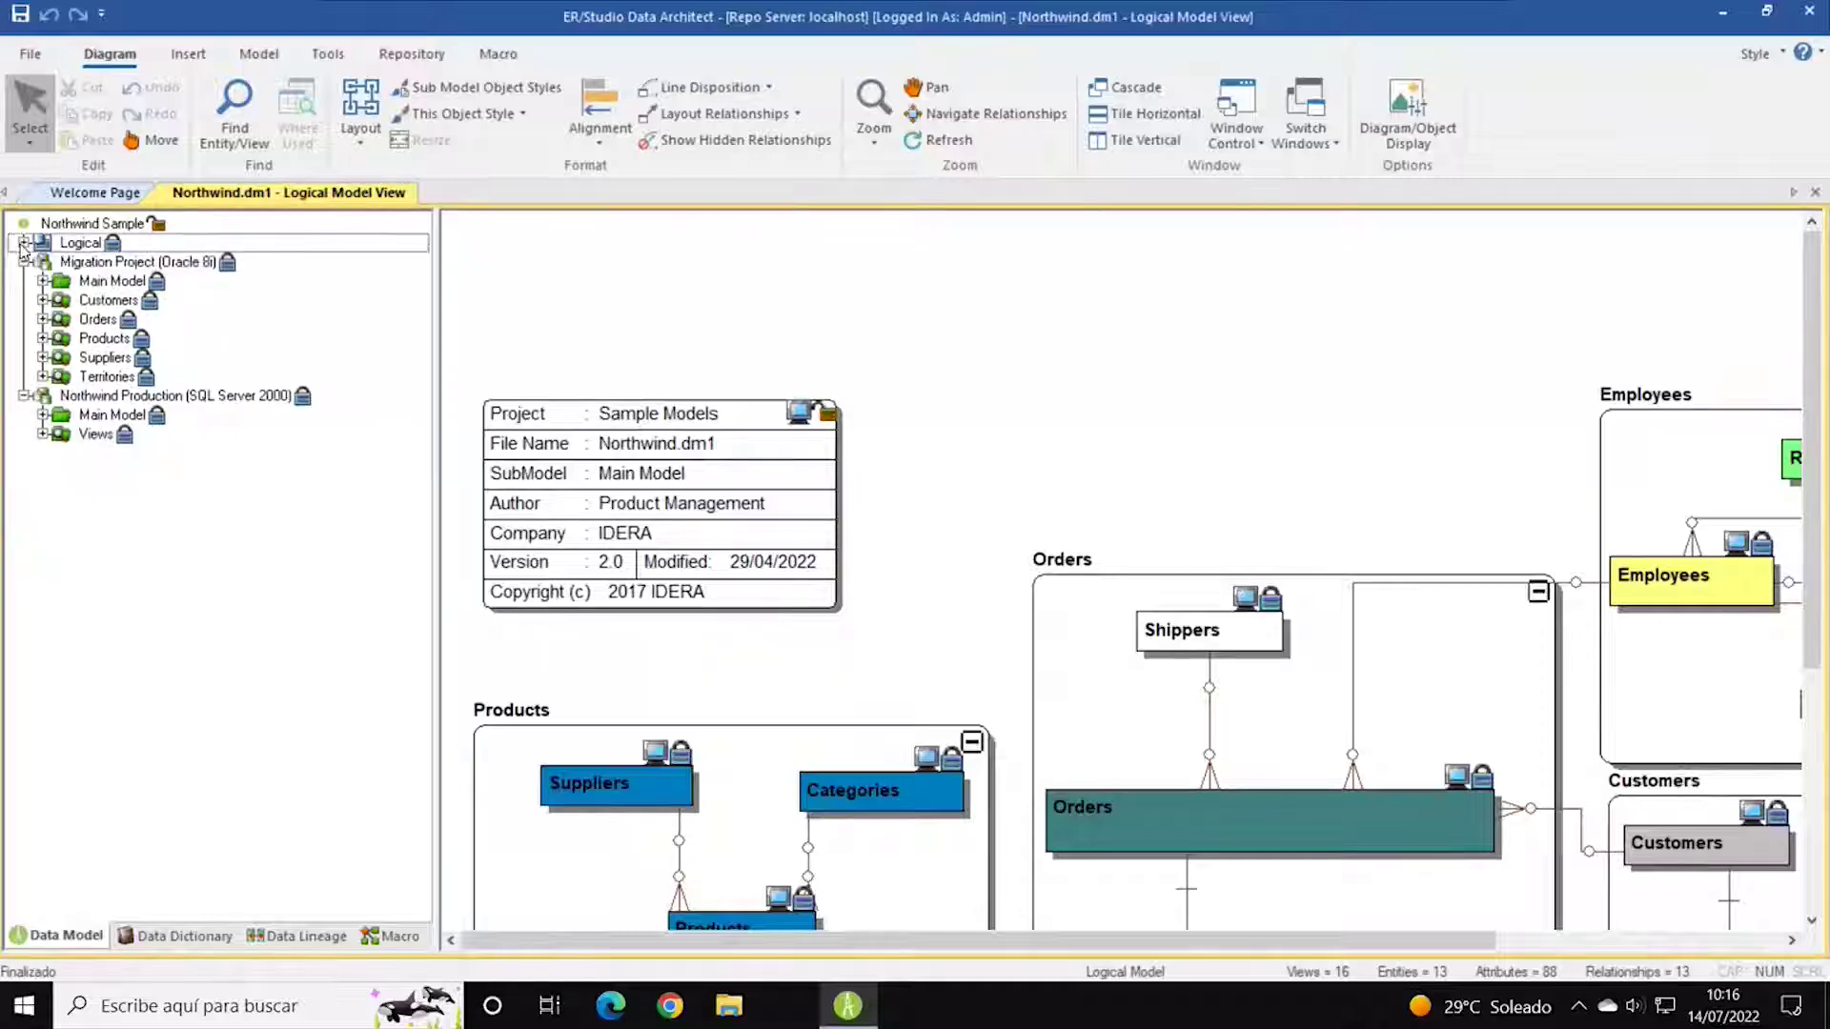
{"action": "left_click", "coordinate": [23, 243]}
{"action": "left_click", "coordinate": [22, 243]}
{"action": "left_click", "coordinate": [23, 243]}
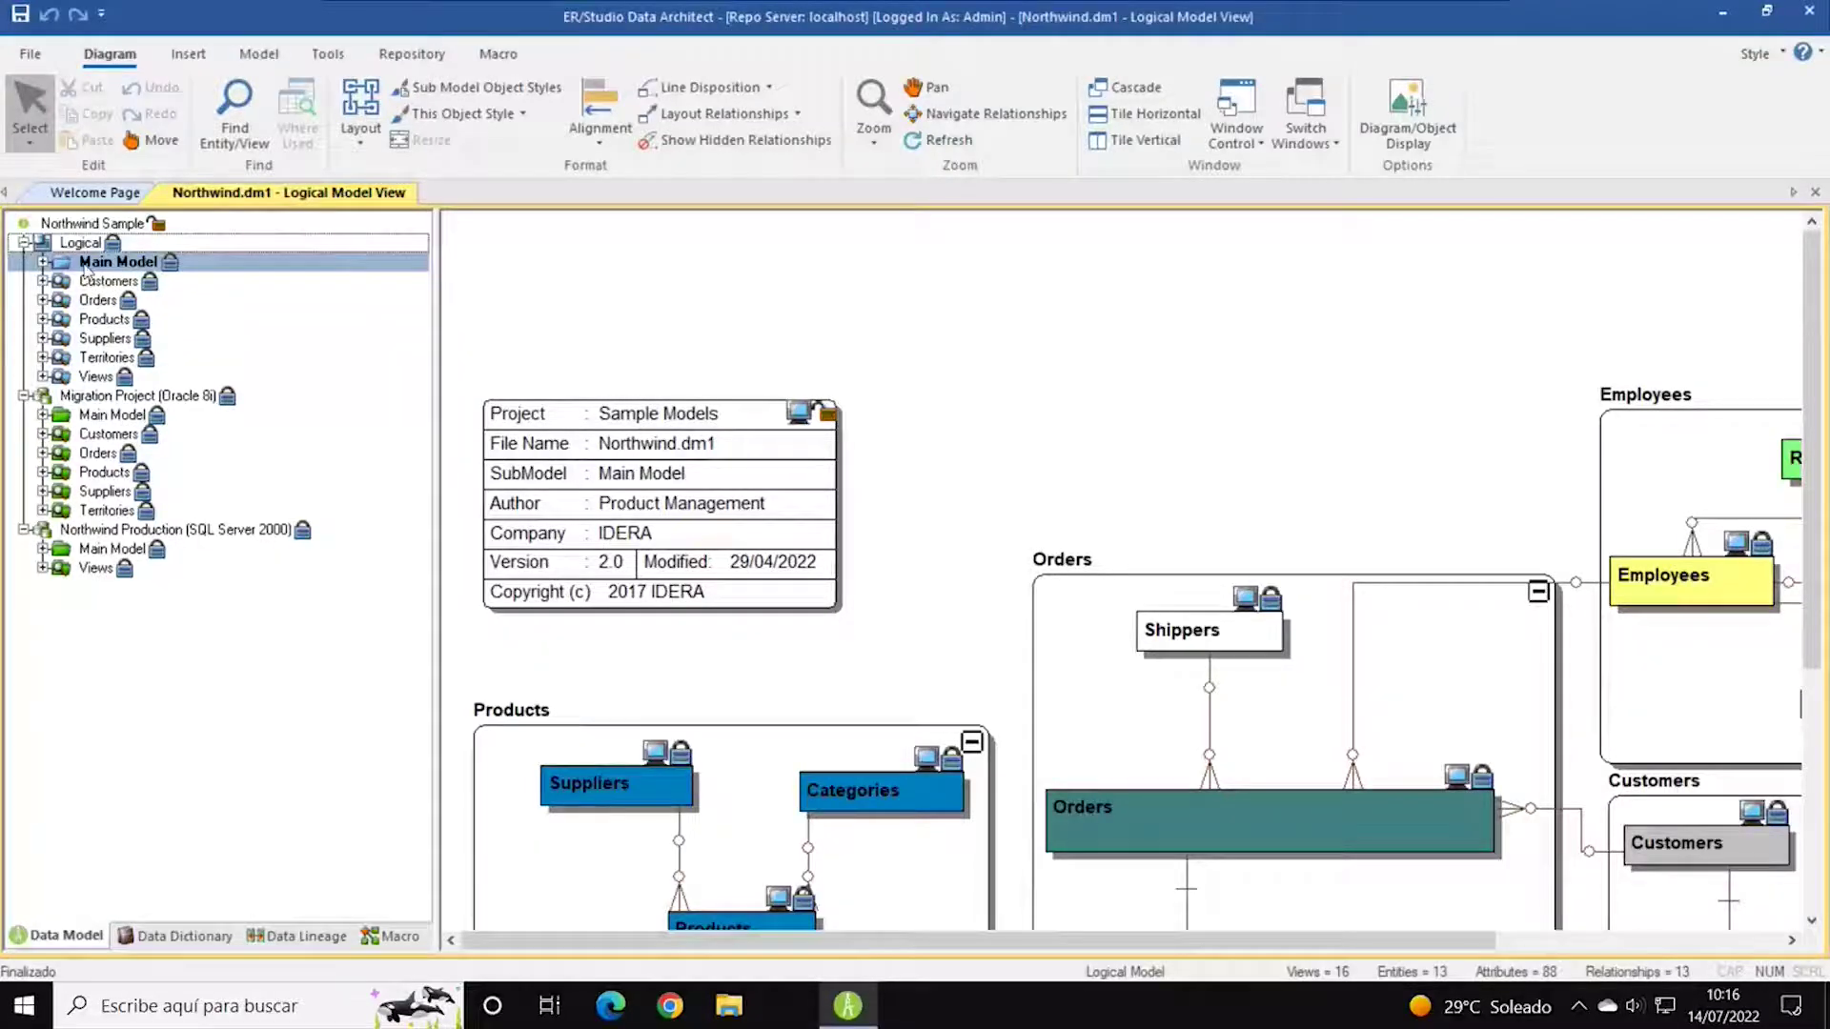
{"action": "left_click", "coordinate": [283, 301]}
{"action": "left_click", "coordinate": [79, 245]}
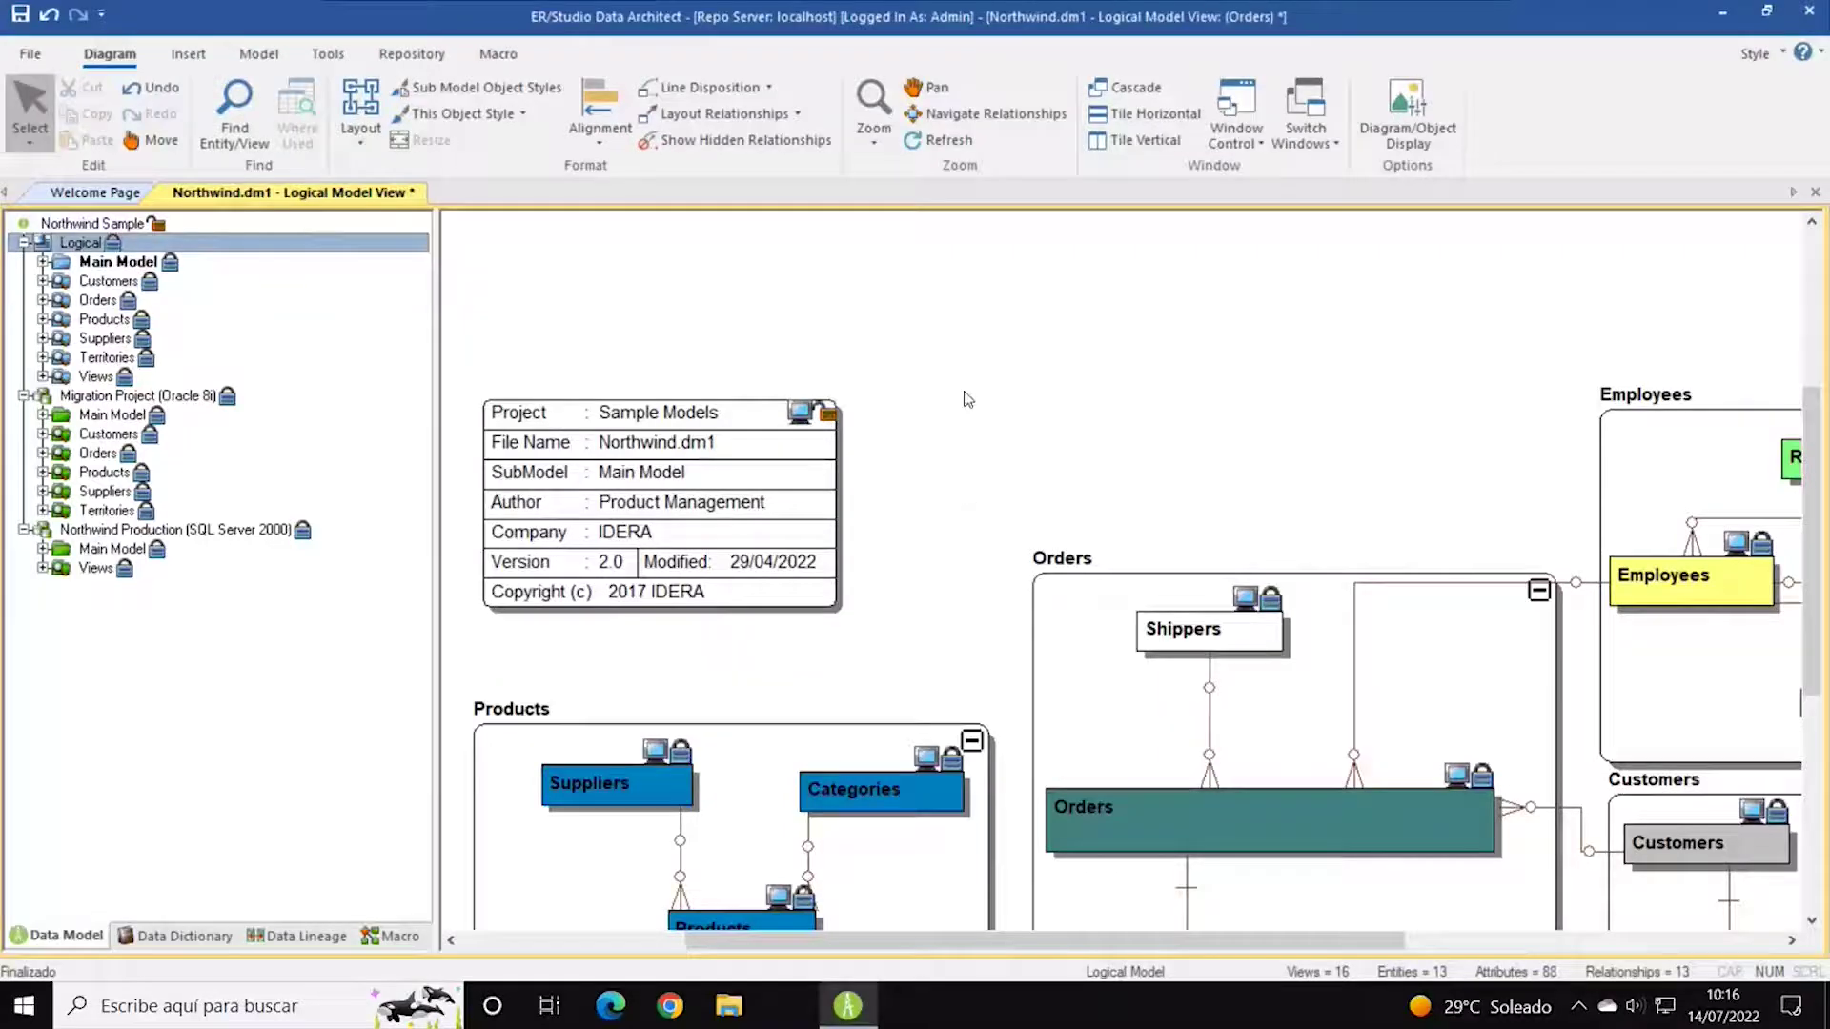
Scroll and zoom out across the Northwind logical diagram, then open the Migration Project (Oracle 8i) model.
{"action": "scroll", "coordinate": [970, 398], "scroll_direction": "down", "scroll_amount": 3}
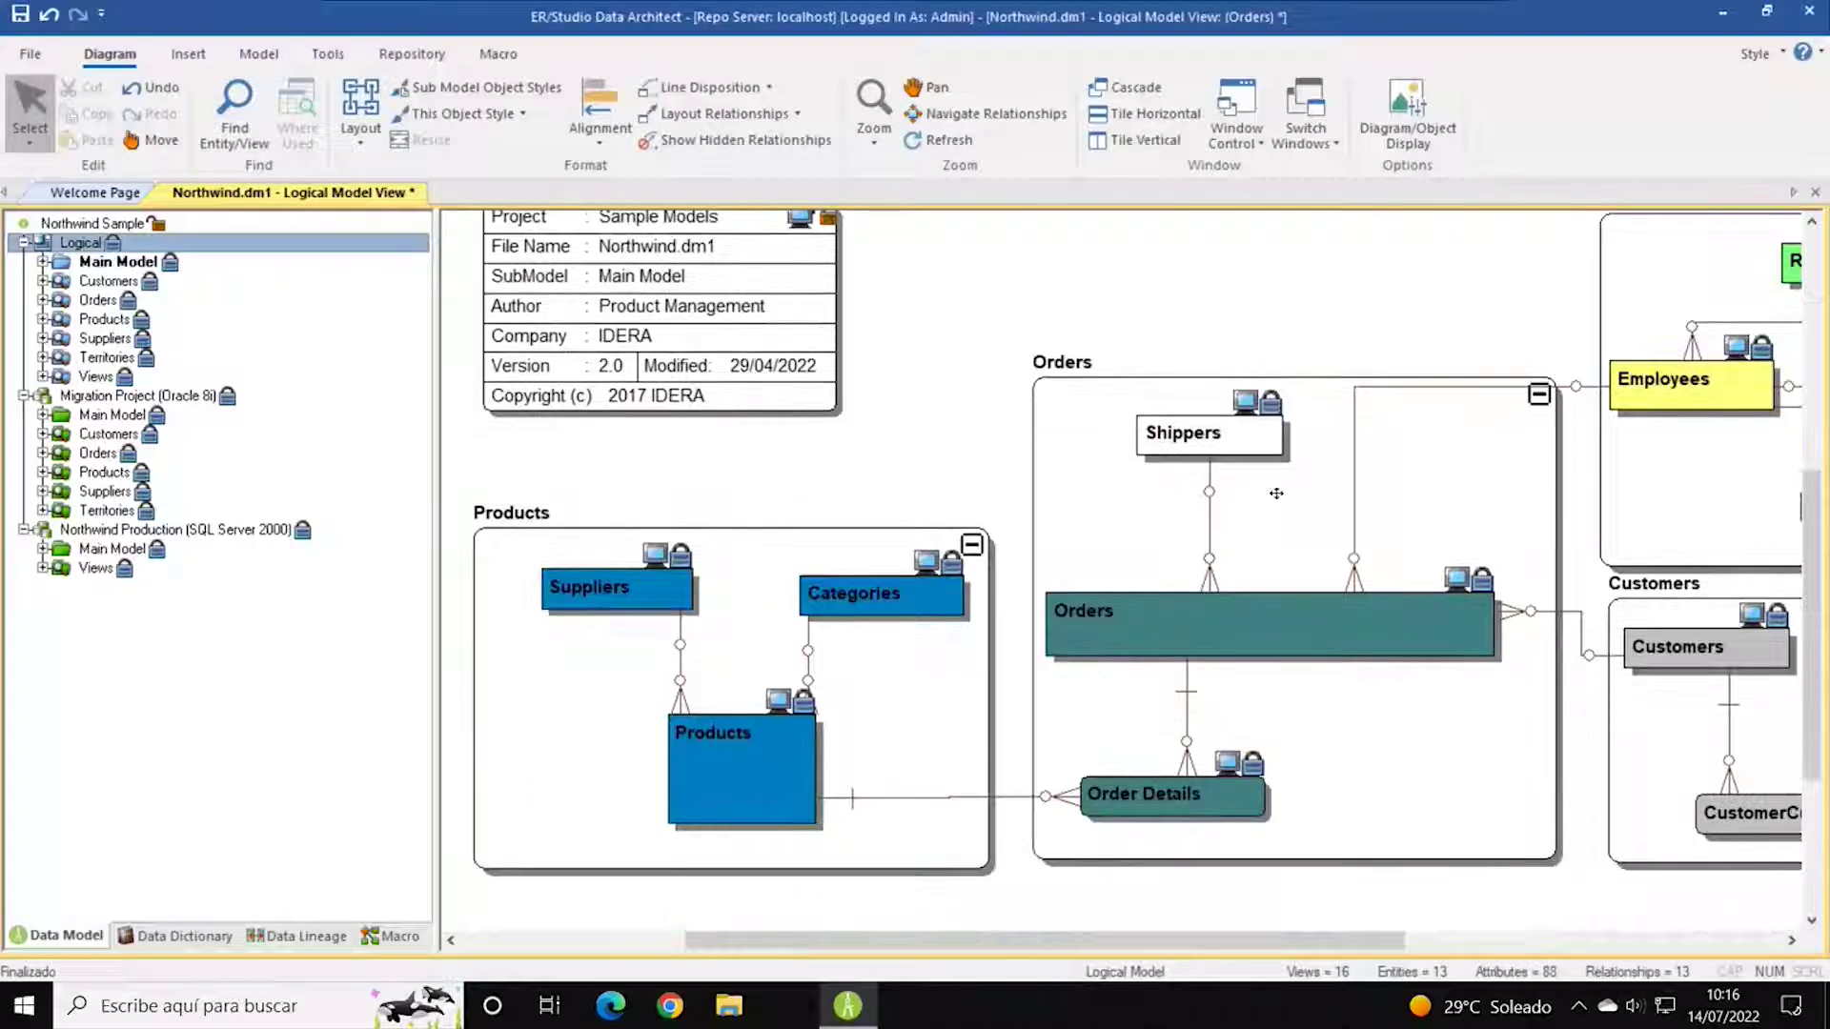
{"action": "scroll", "coordinate": [1276, 493], "scroll_direction": "down", "scroll_amount": 5}
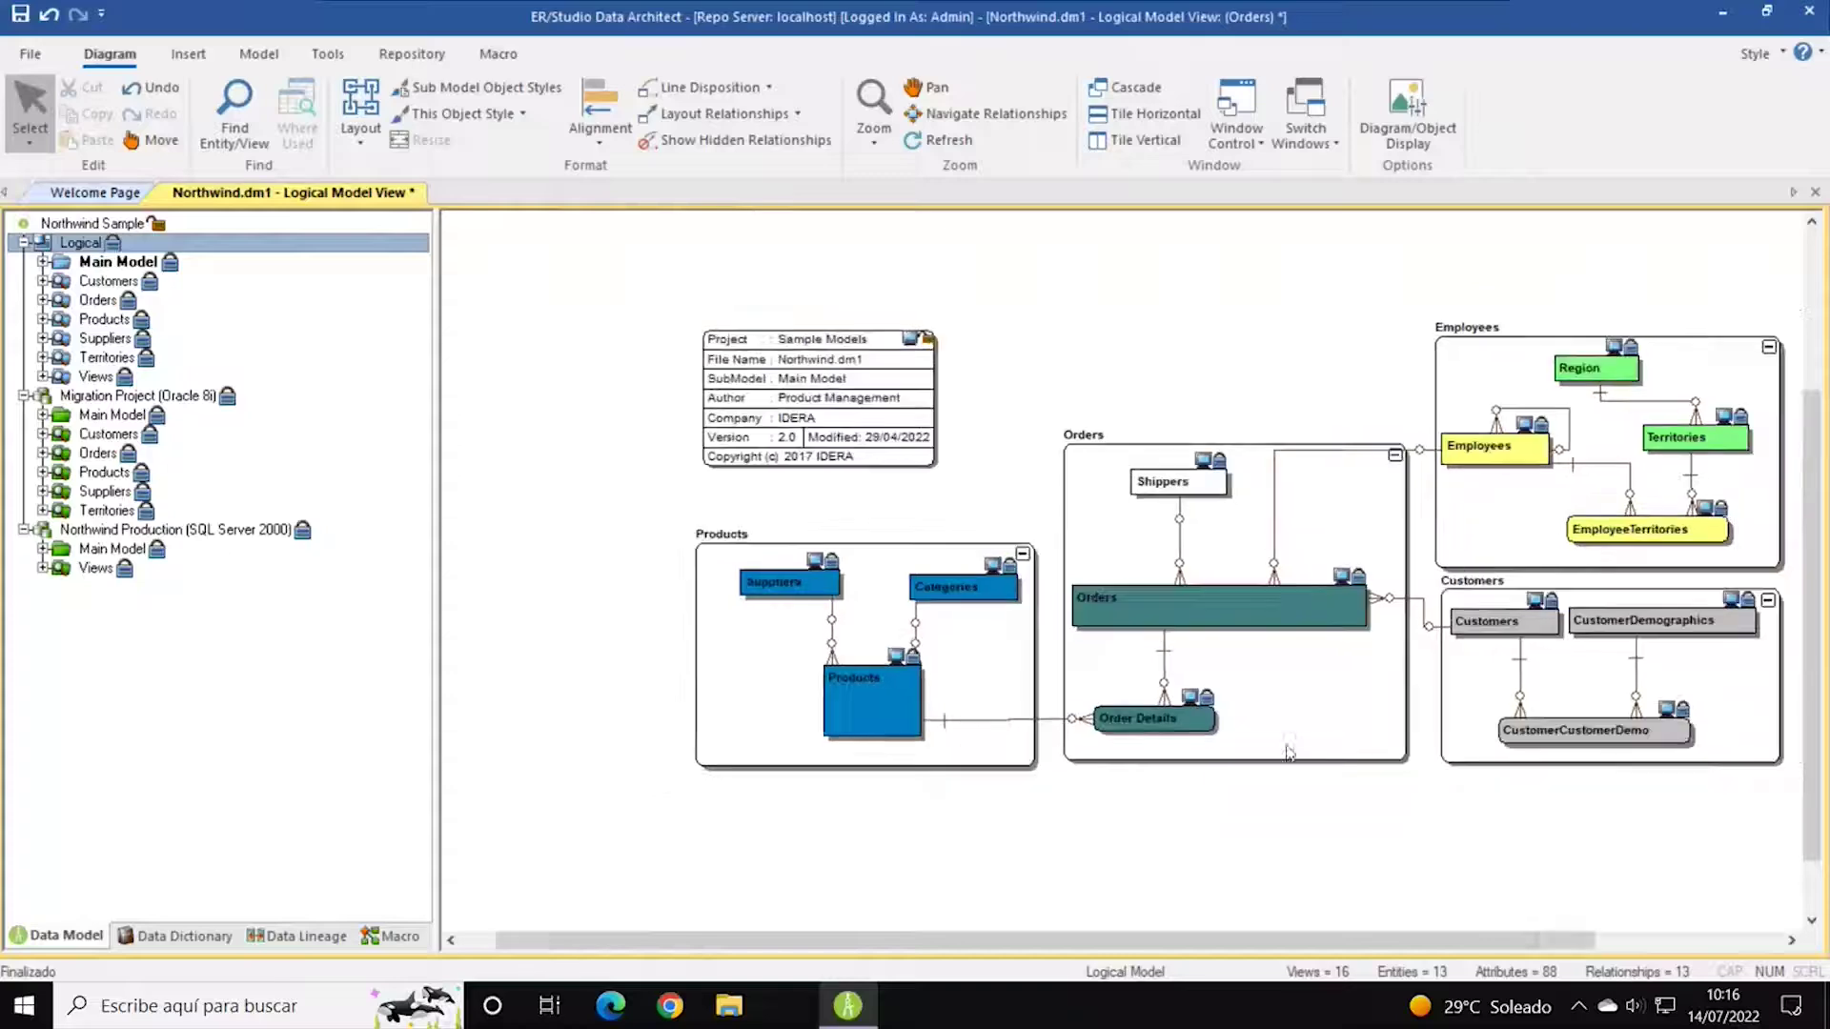
{"action": "left_click_drag", "start_coordinate": [1285, 940], "coordinate": [1308, 941]}
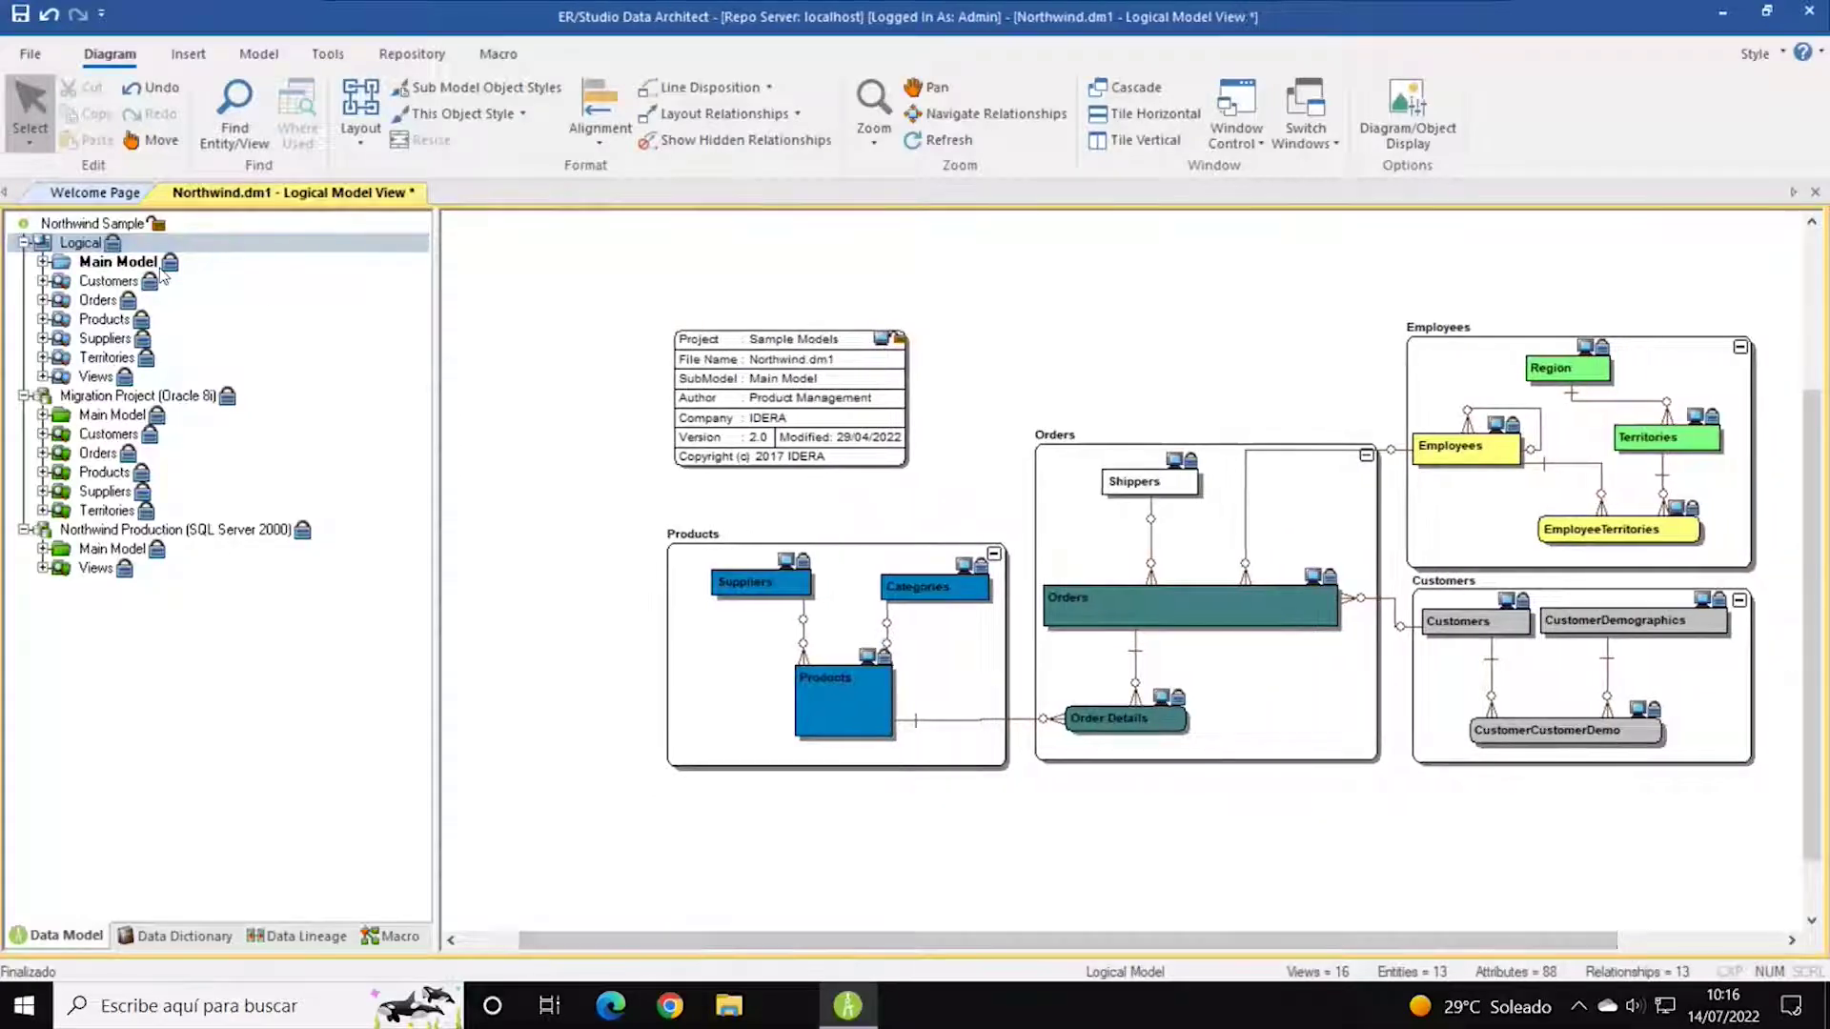
{"action": "left_click", "coordinate": [43, 266]}
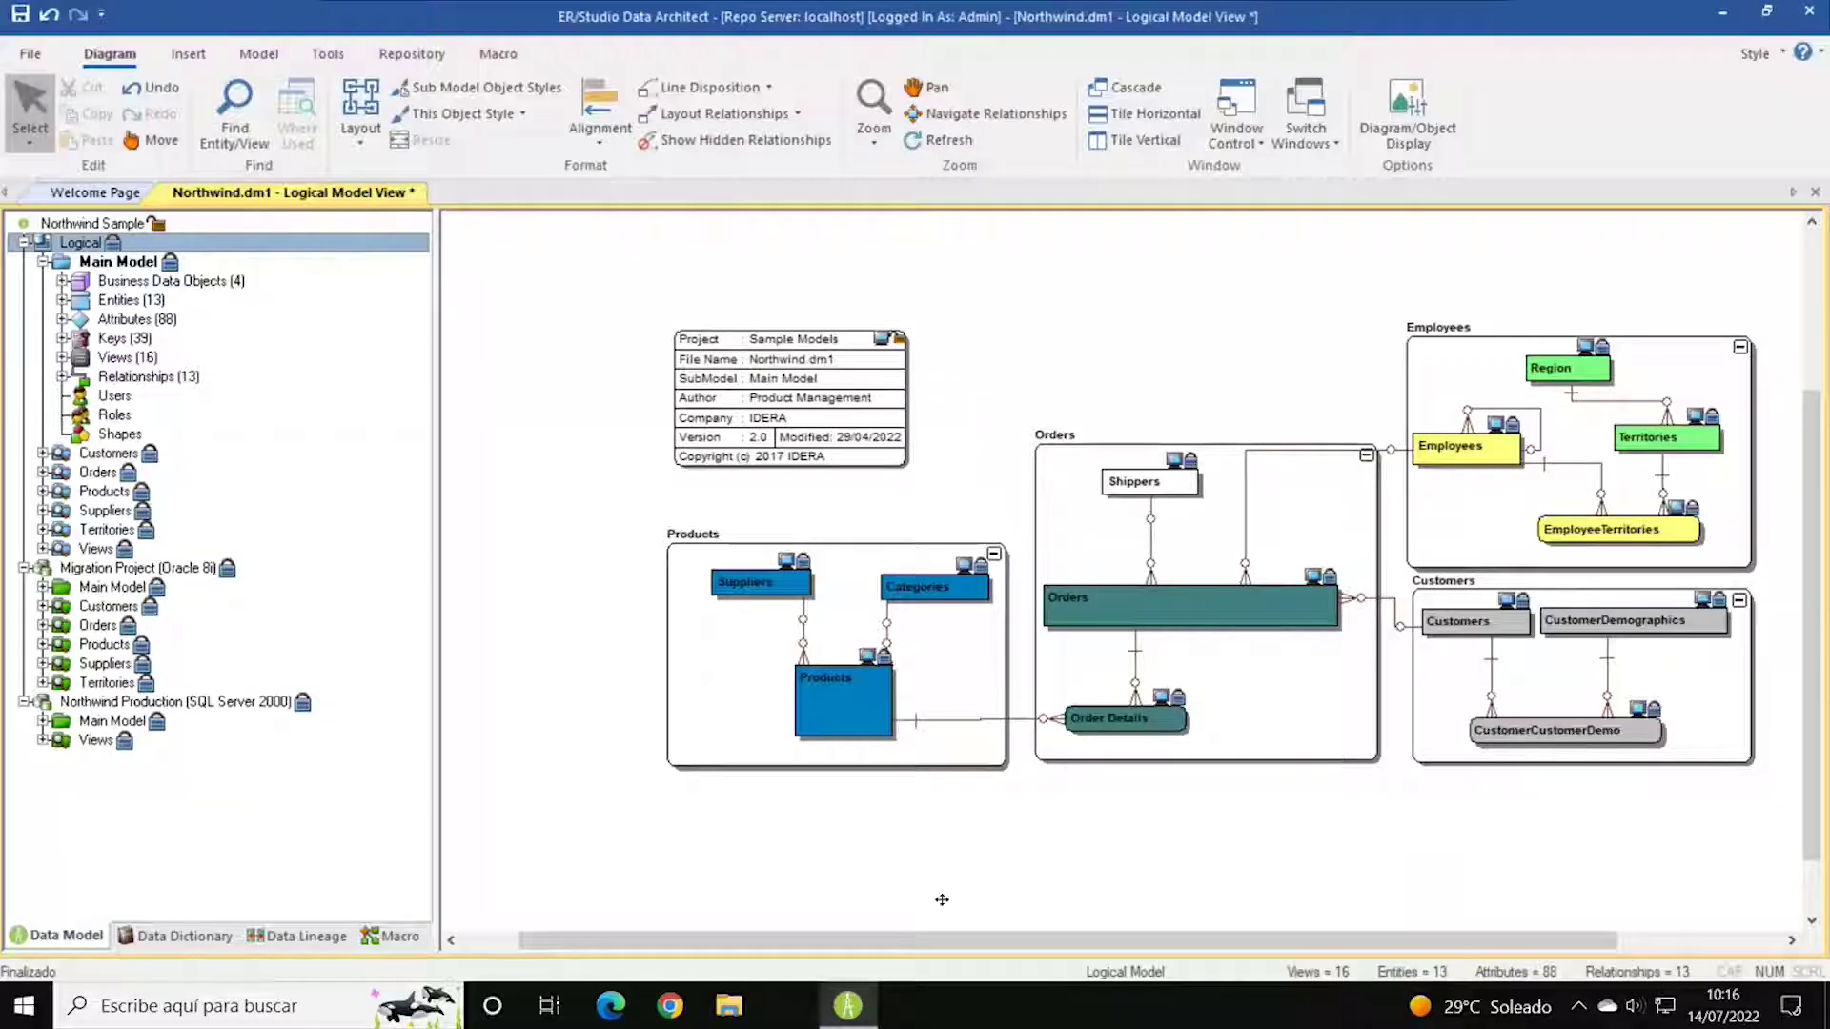
{"action": "scroll", "coordinate": [1007, 942], "scroll_direction": "right", "scroll_amount": 2}
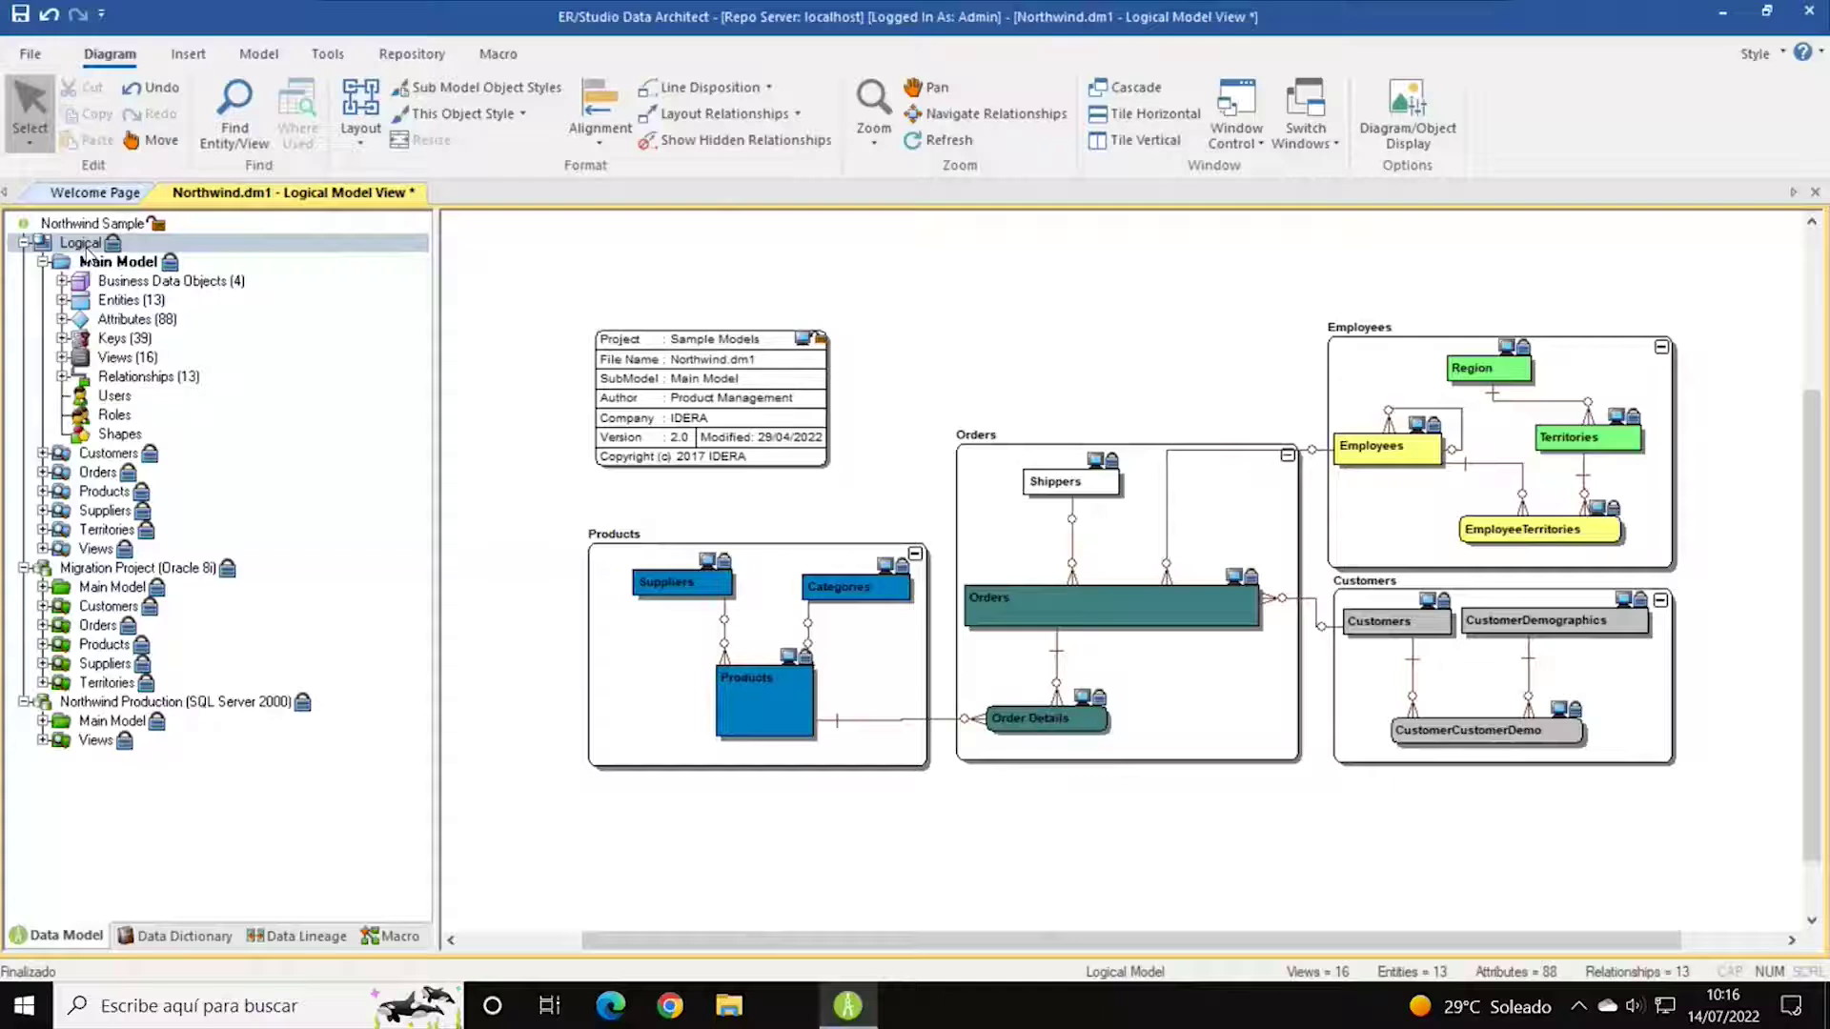
{"action": "left_click", "coordinate": [24, 243]}
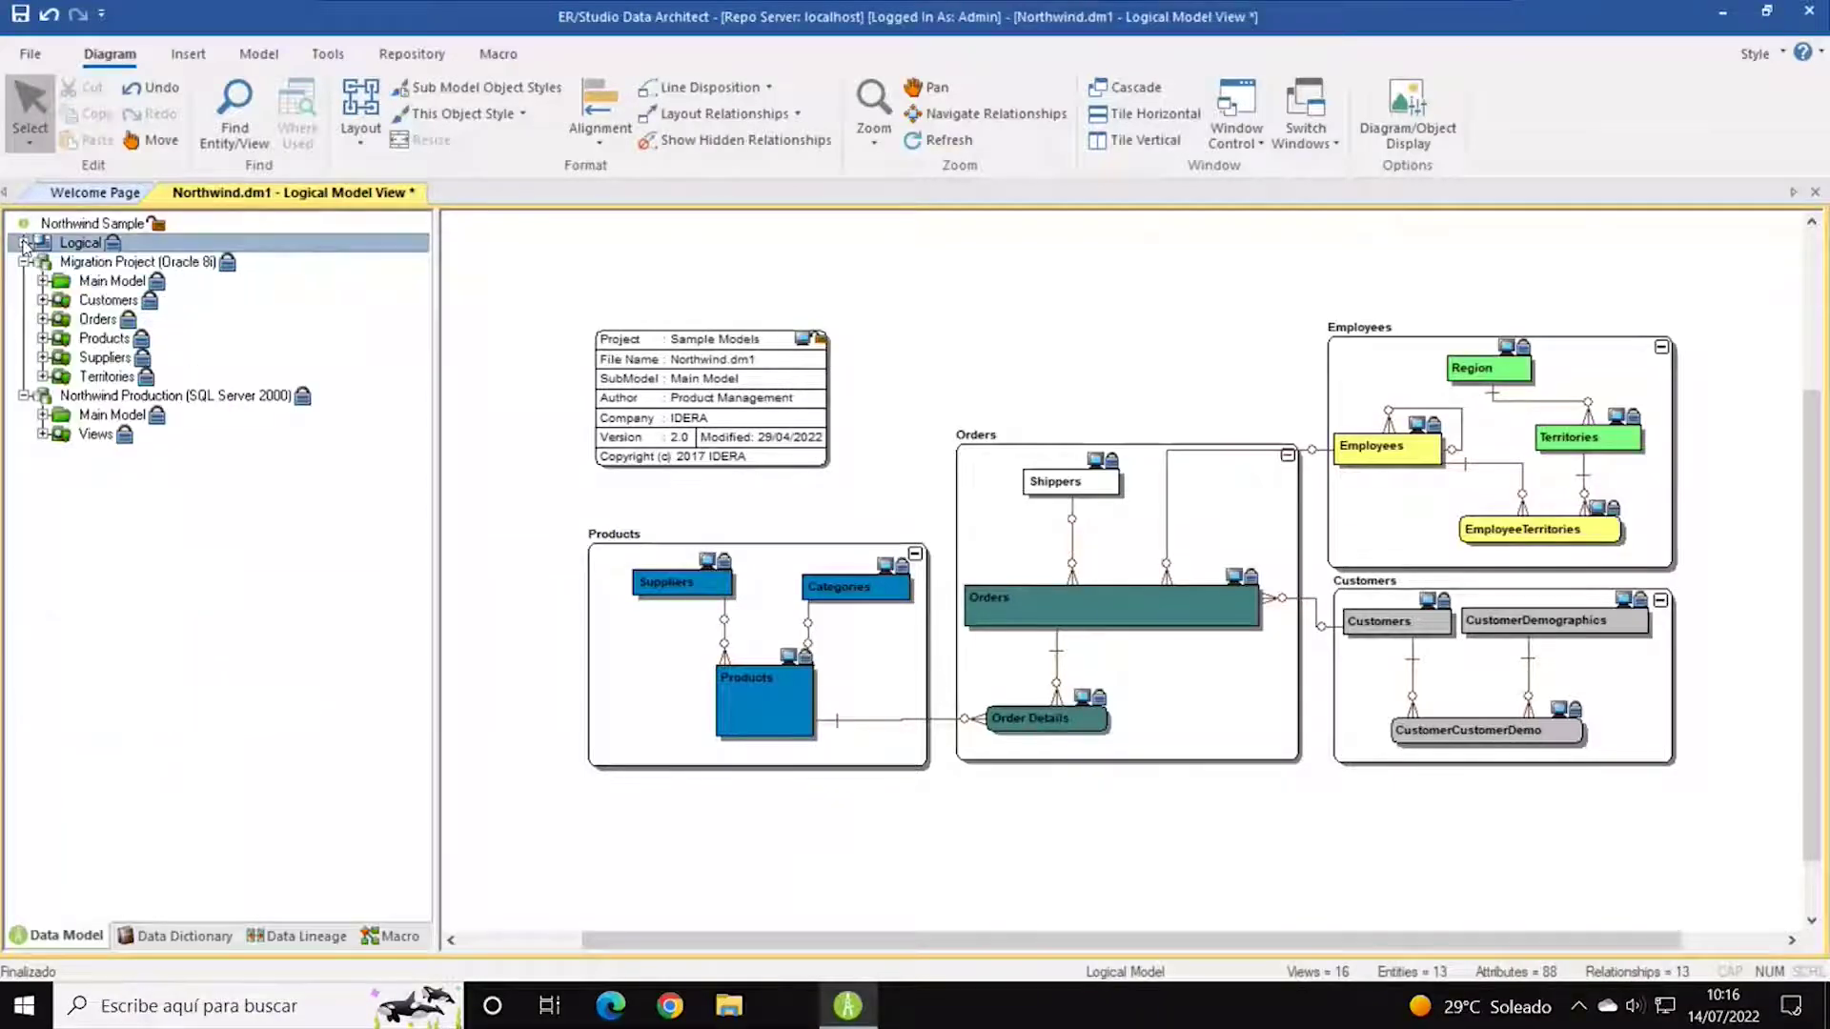
{"action": "left_click", "coordinate": [86, 263]}
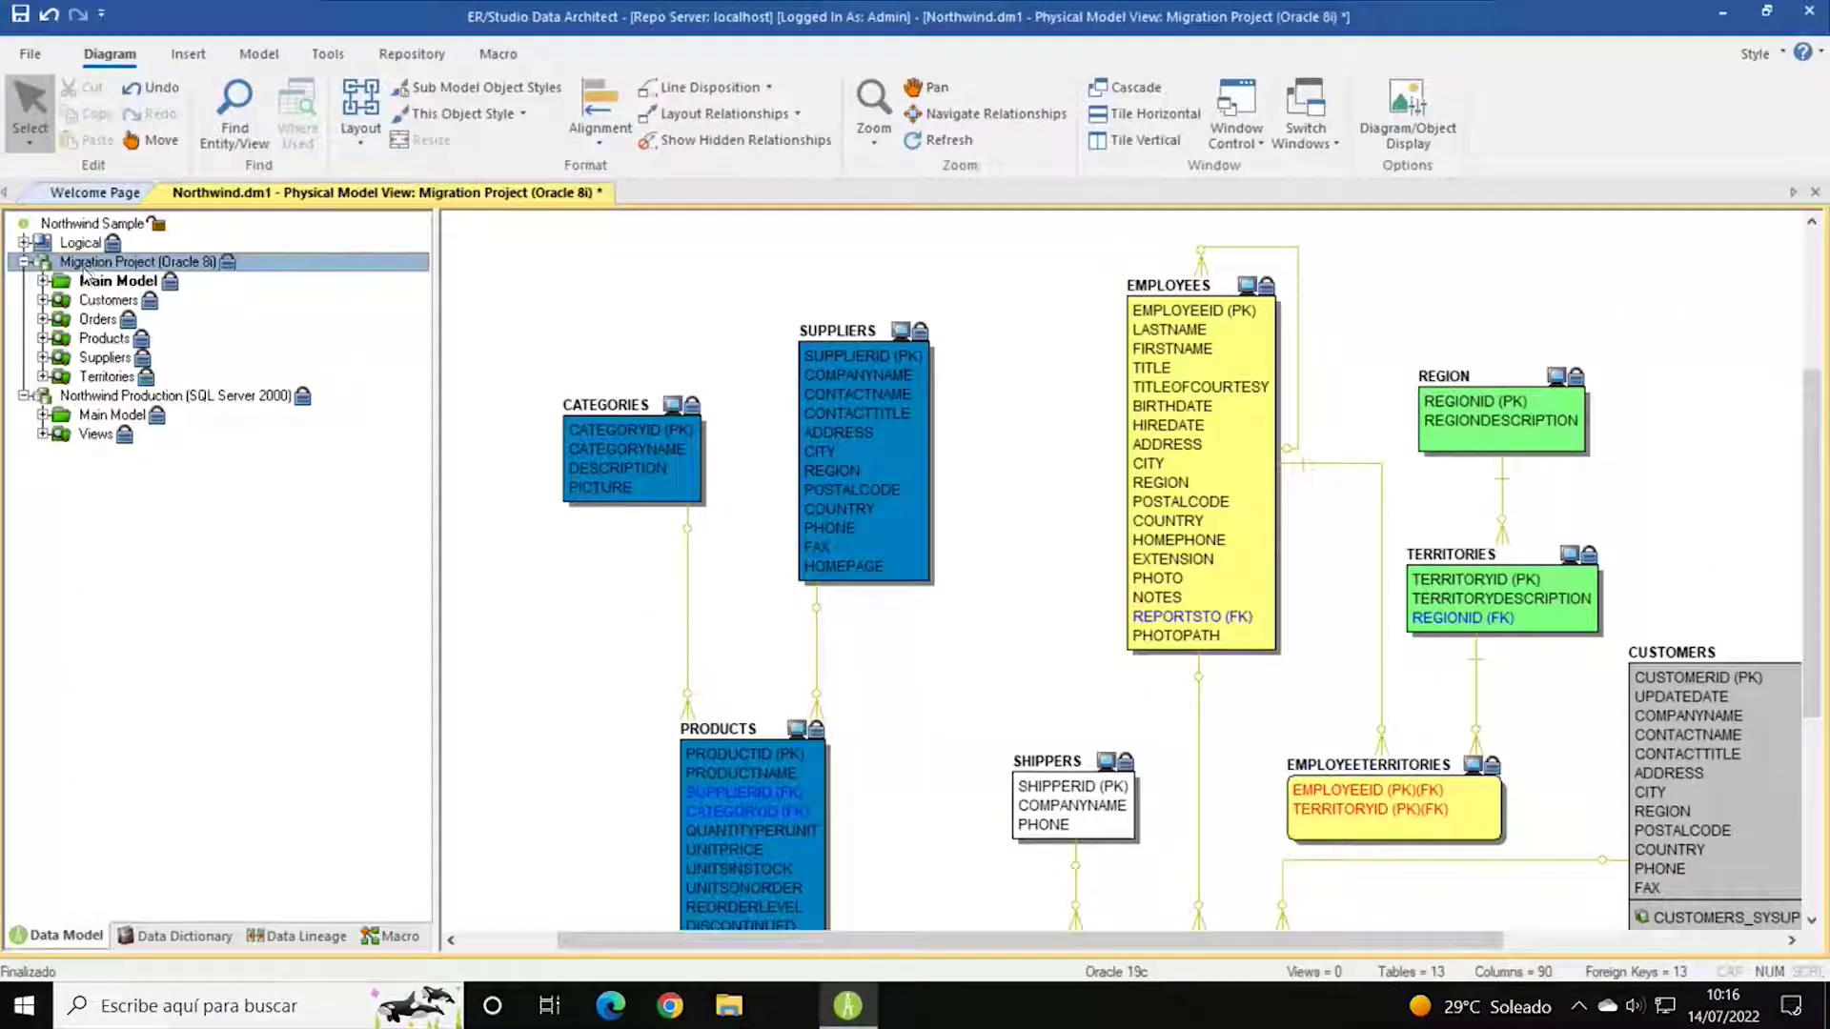
Browse Northwind Production (SQL Server 2000)'s Main Model and Procedures, then return to the Logical model.
{"action": "left_click", "coordinate": [98, 398]}
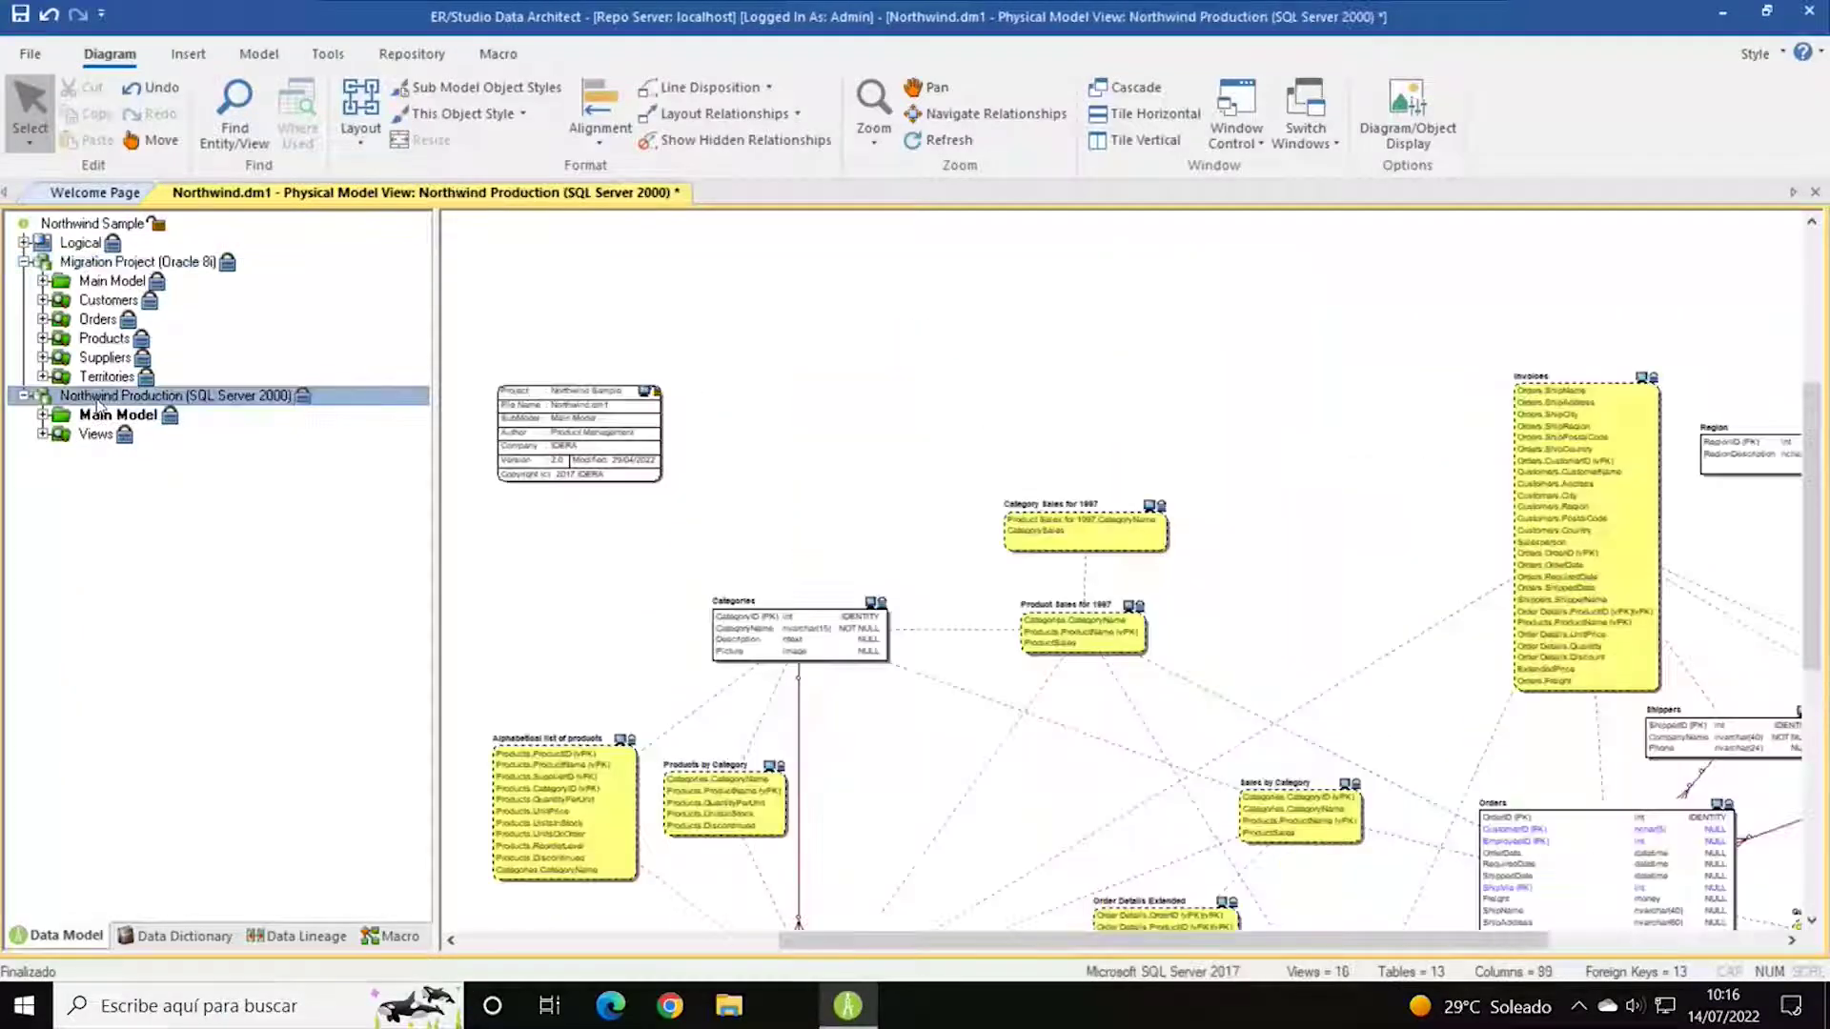
{"action": "left_click", "coordinate": [43, 417]}
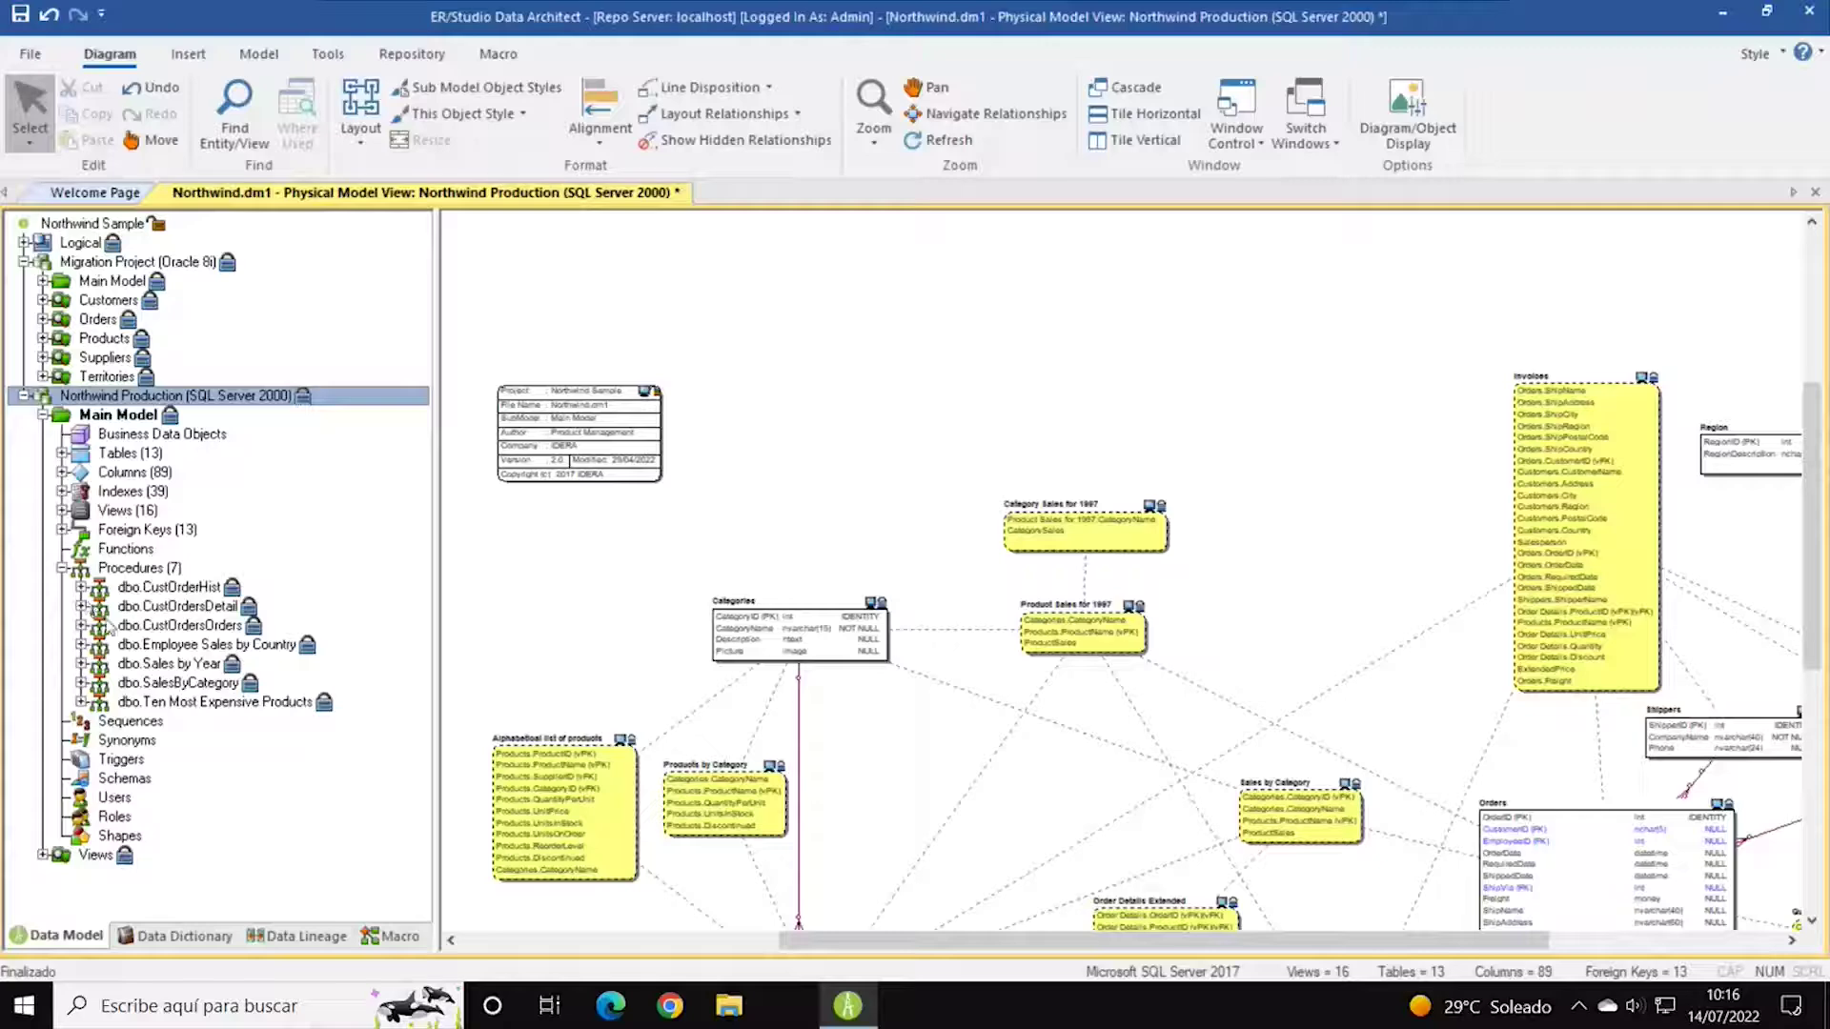
{"action": "left_click", "coordinate": [60, 569]}
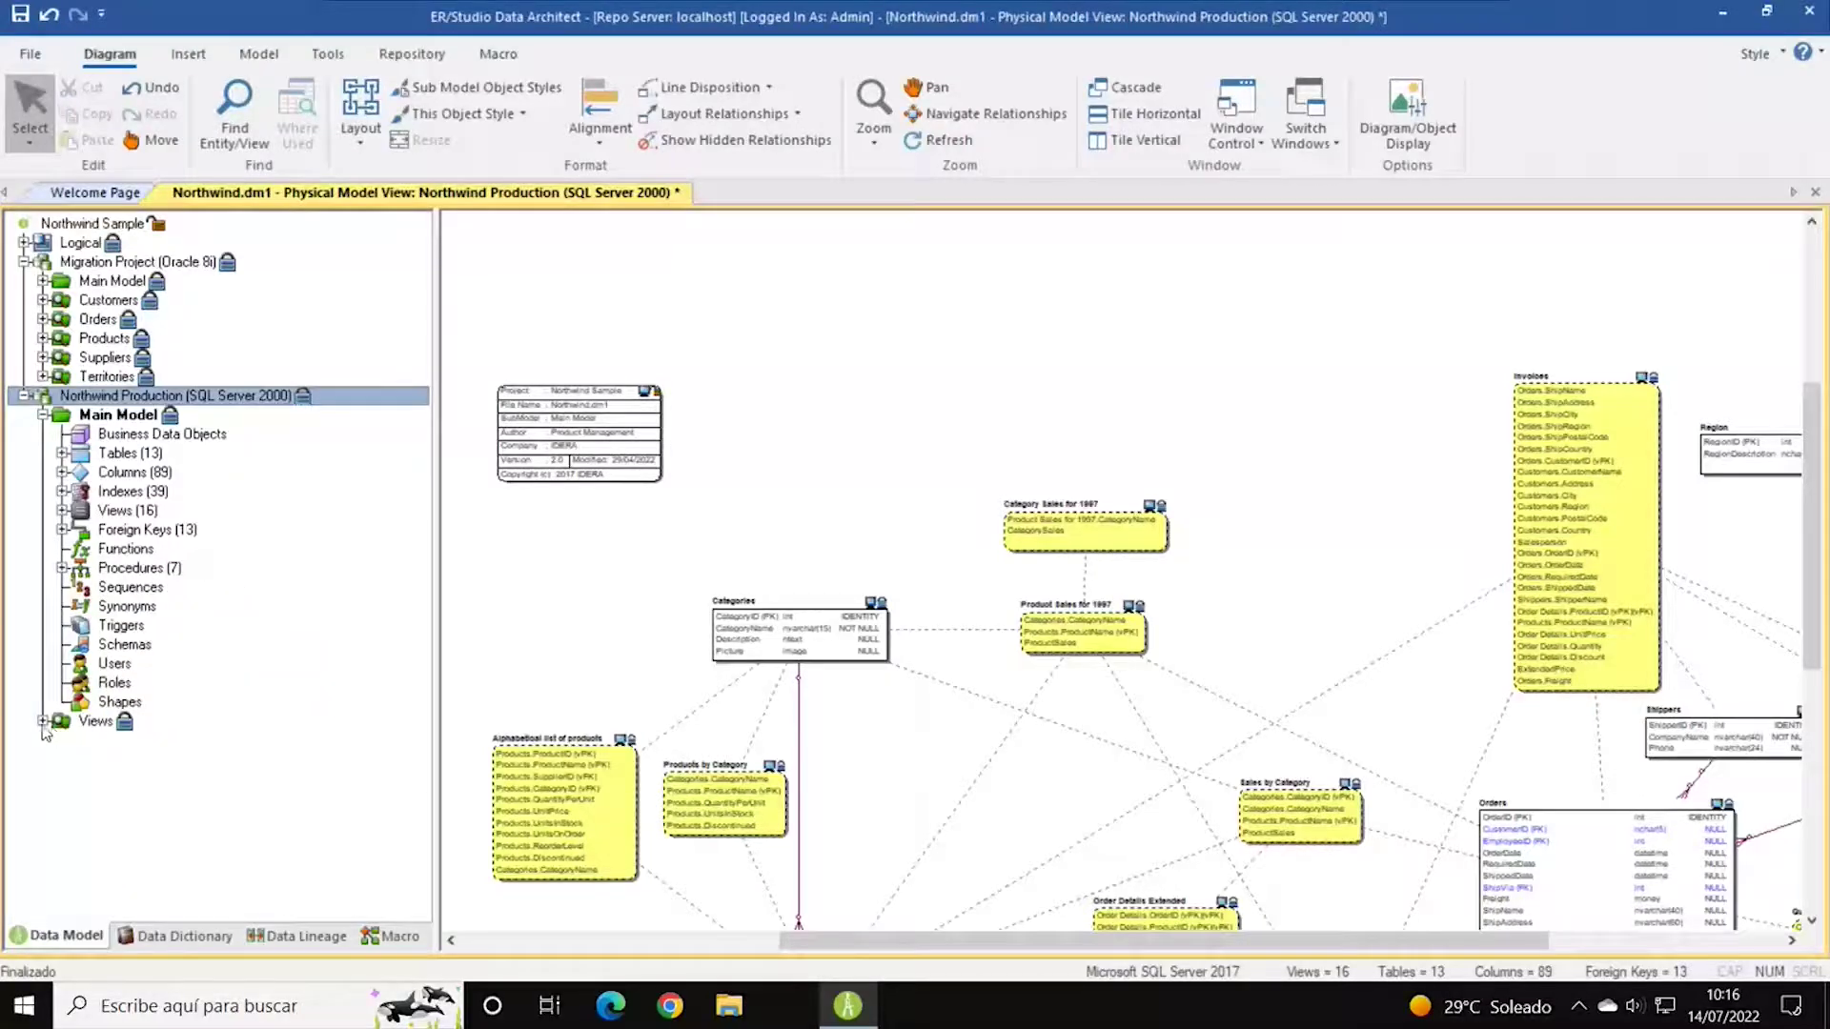
{"action": "left_click", "coordinate": [24, 396]}
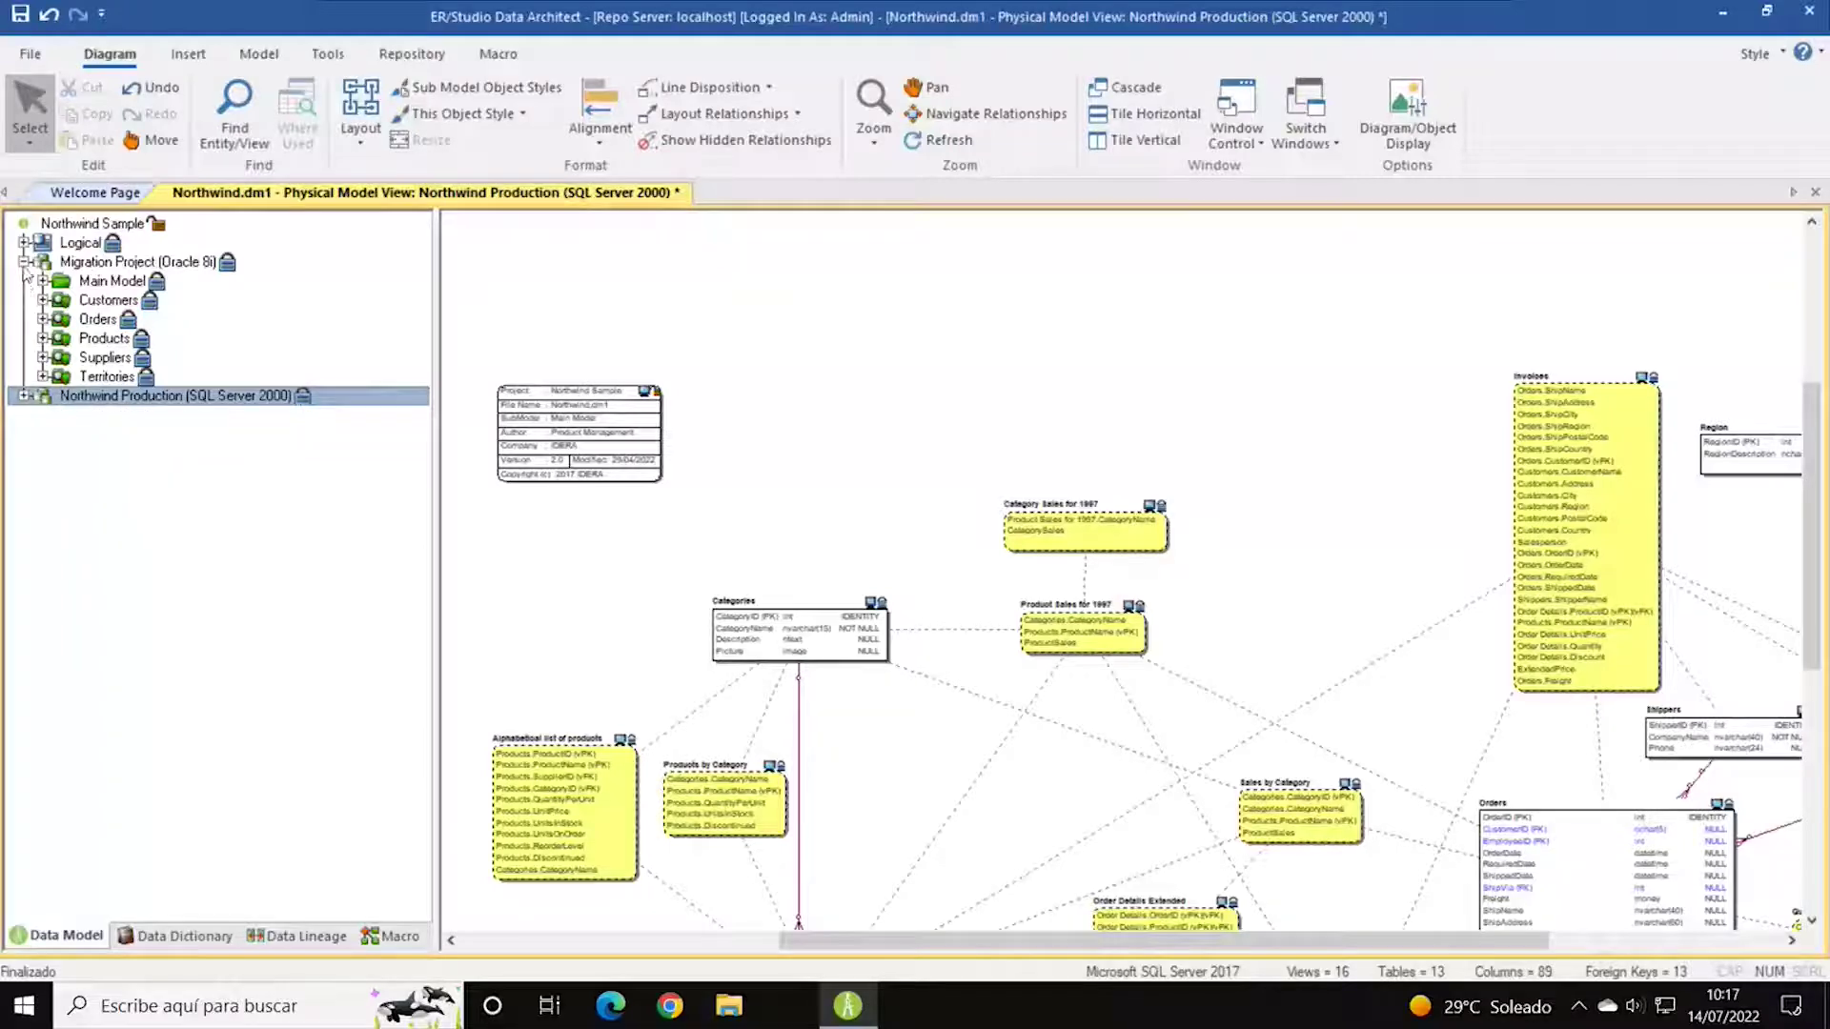
{"action": "left_click", "coordinate": [71, 244]}
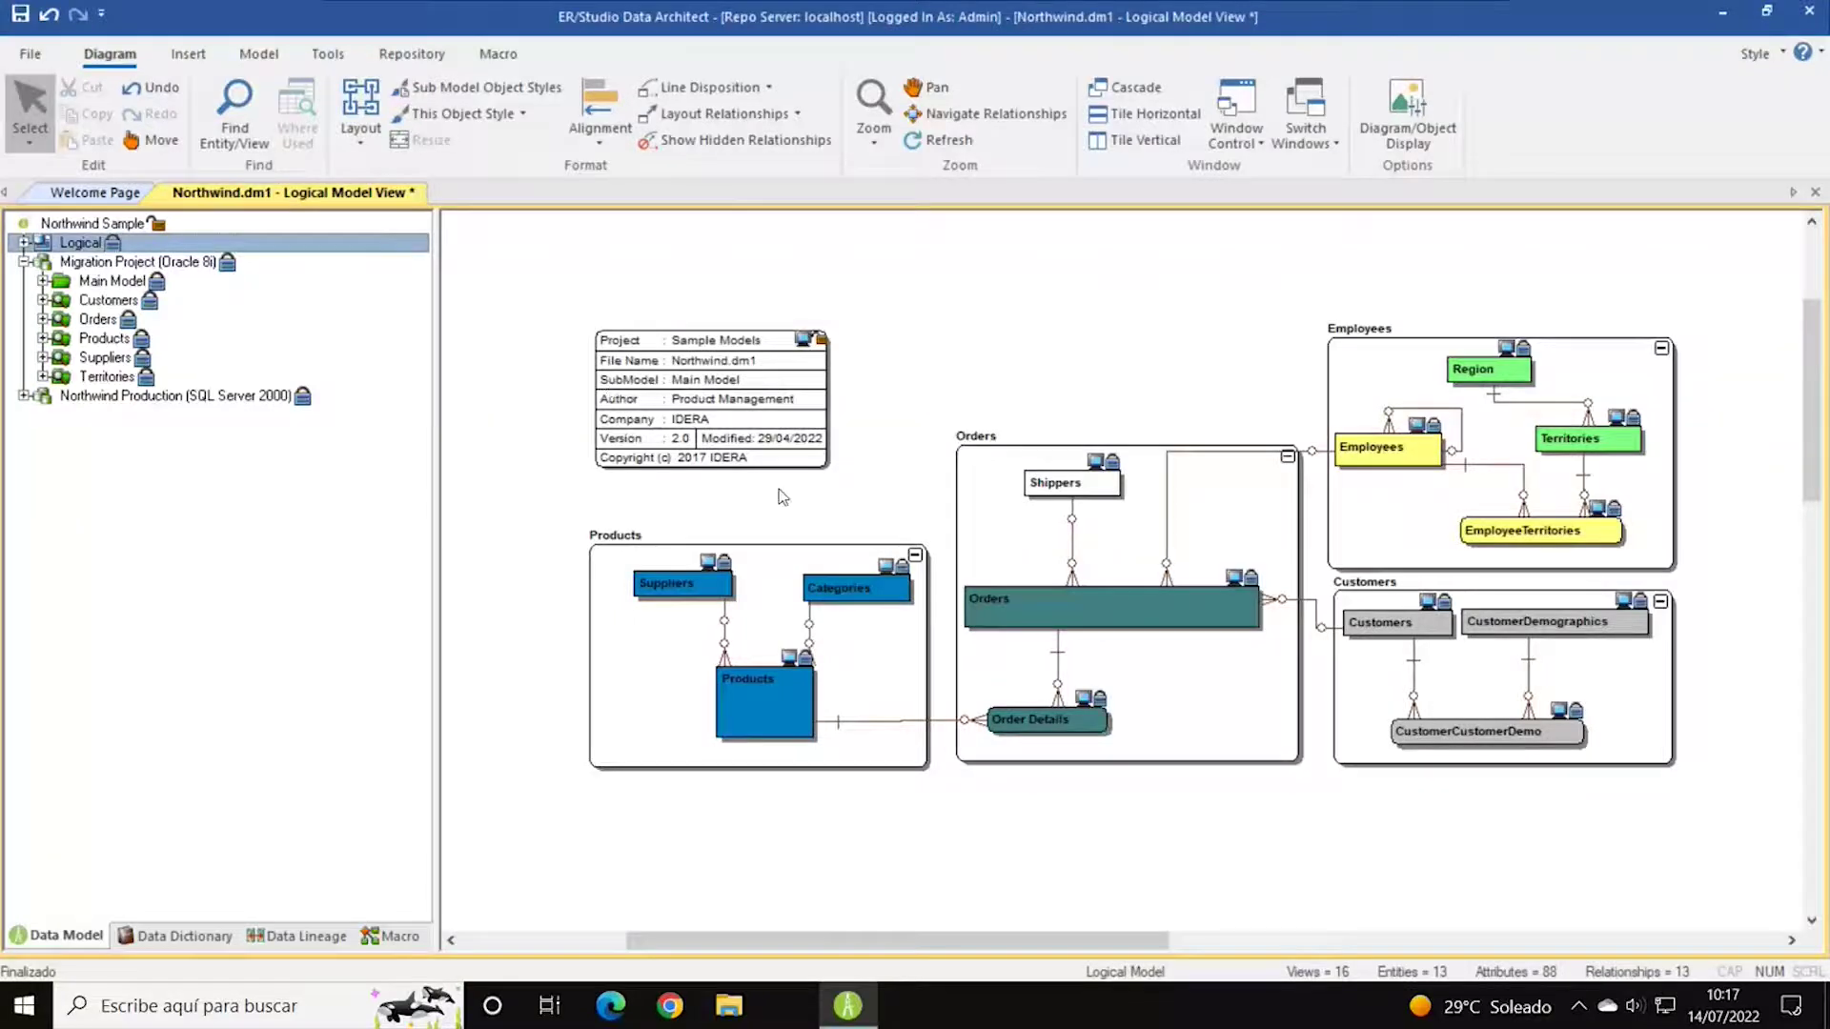
{"action": "left_click", "coordinate": [23, 244]}
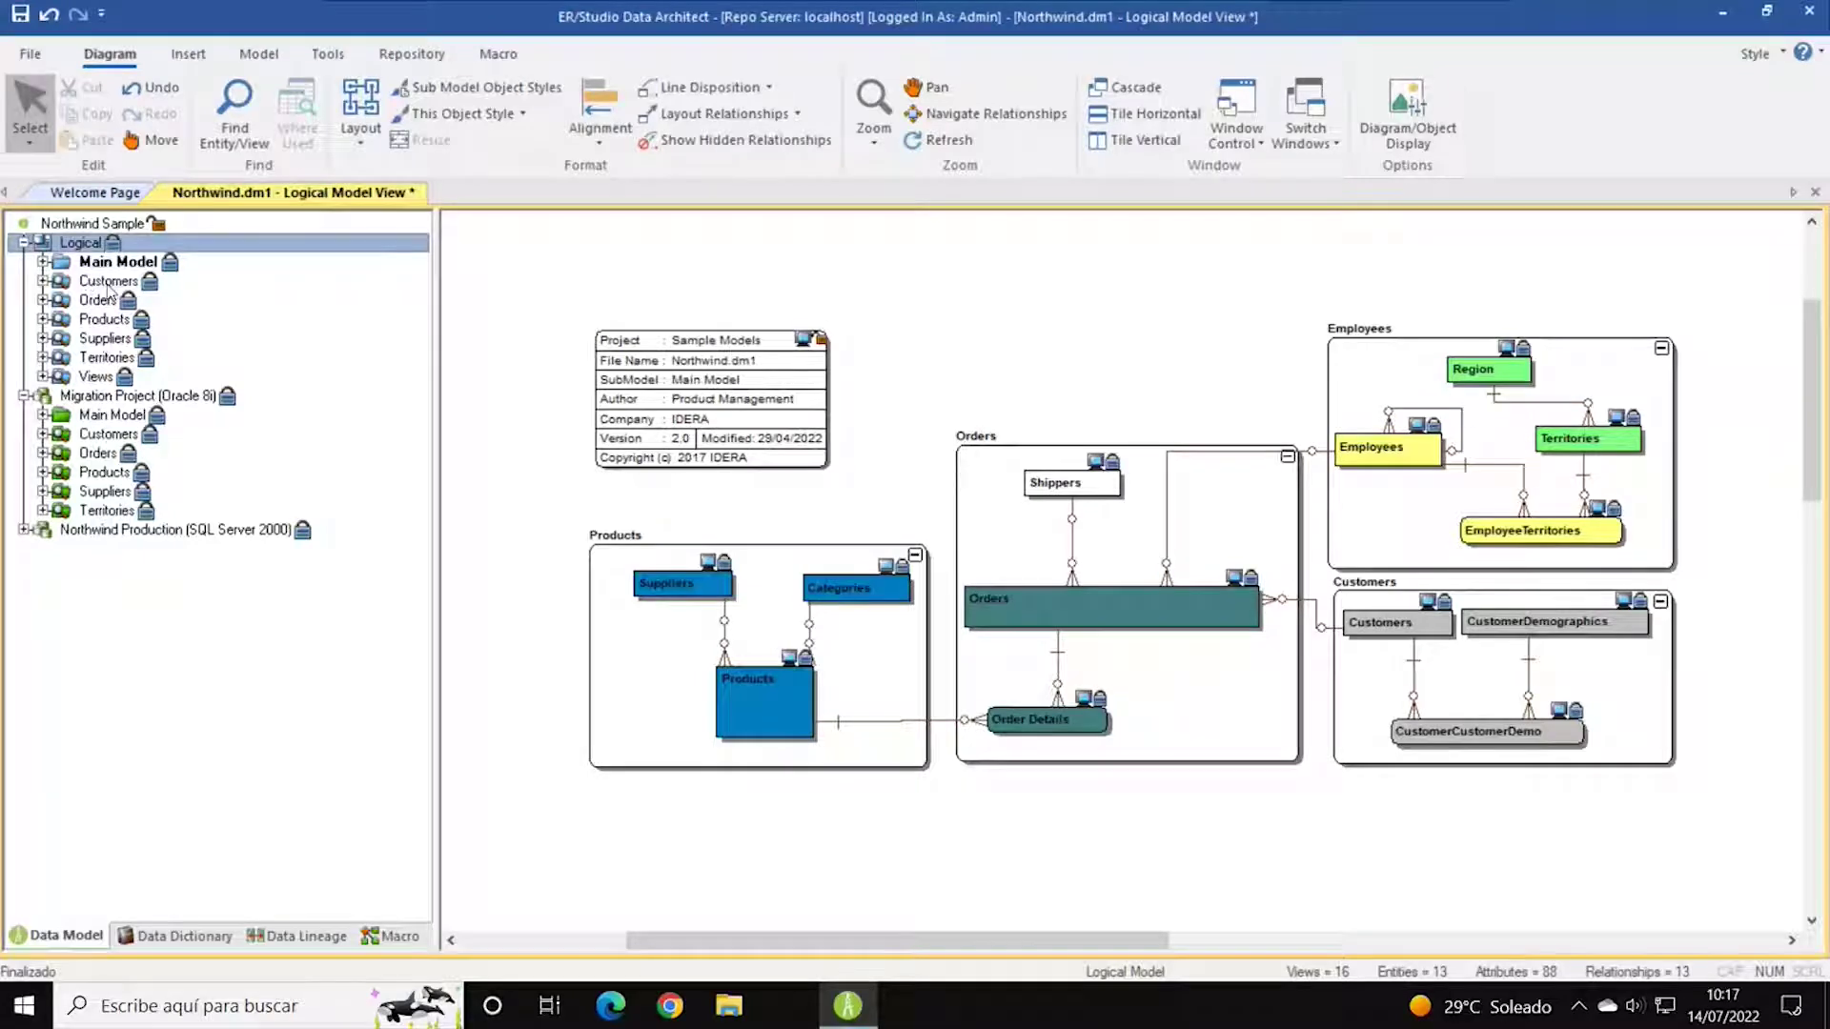
{"action": "left_click", "coordinate": [43, 263]}
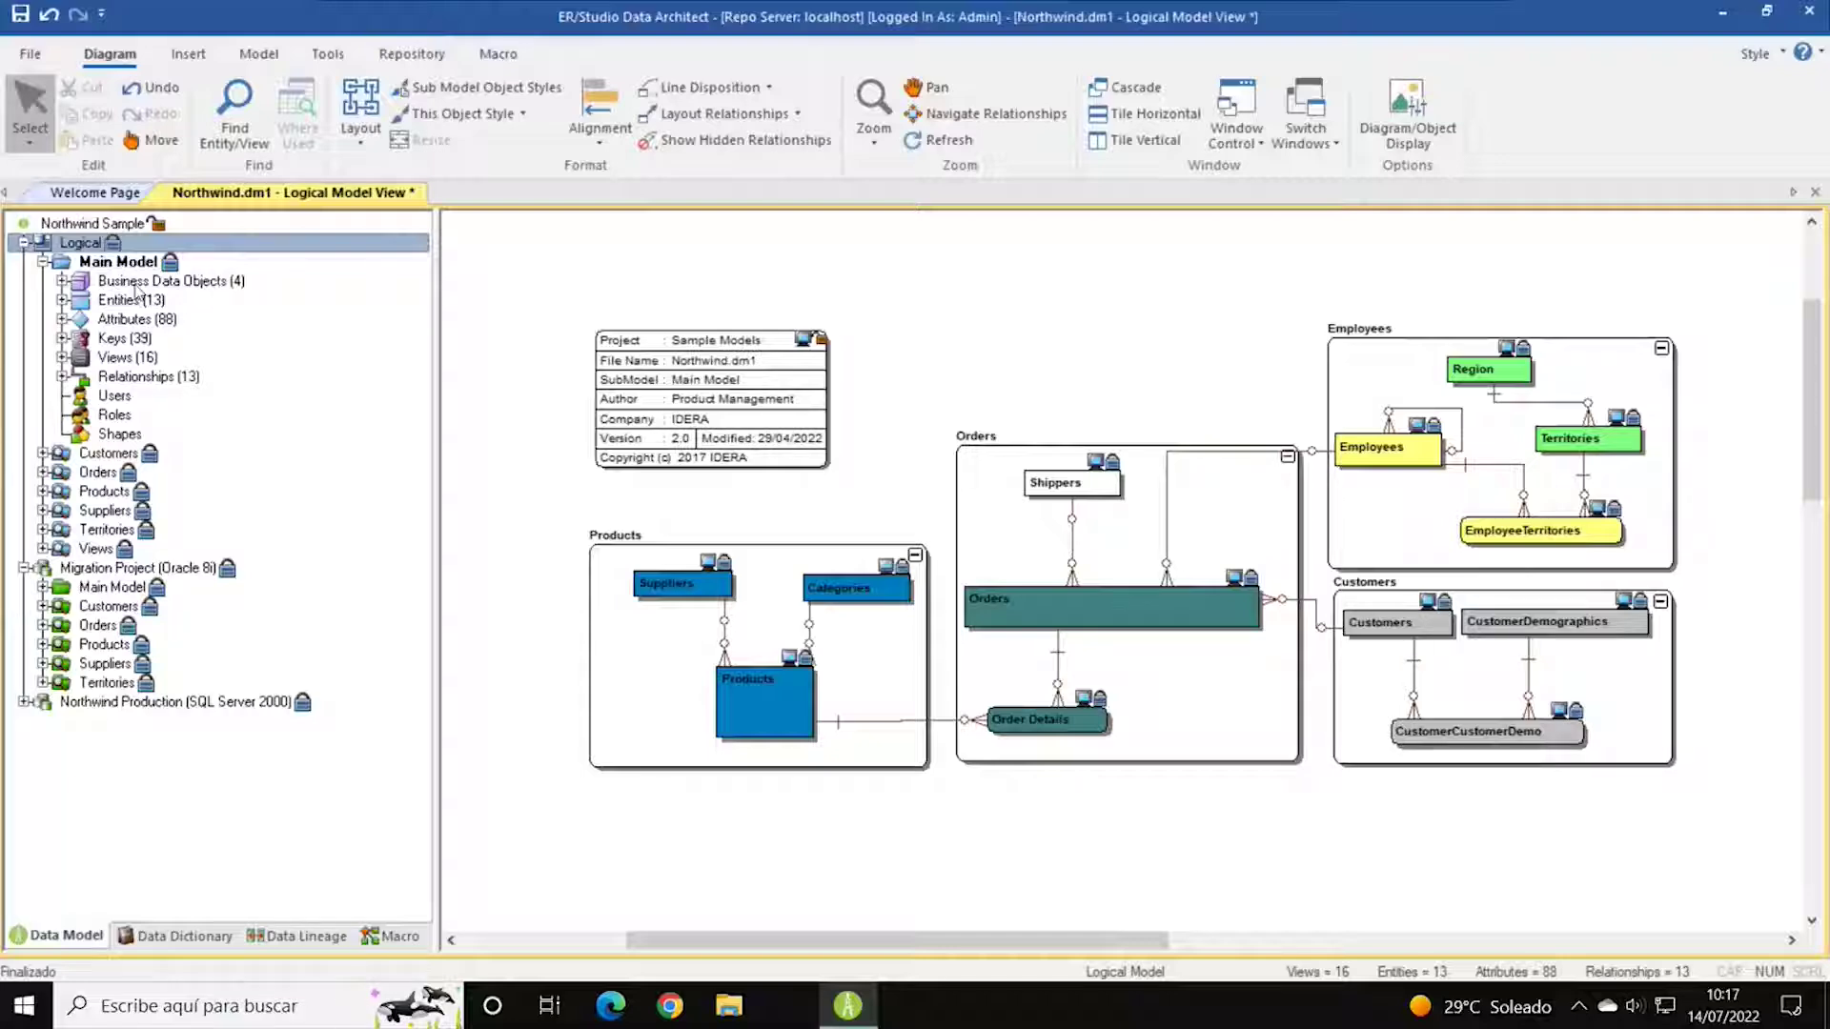
{"action": "left_click", "coordinate": [122, 283]}
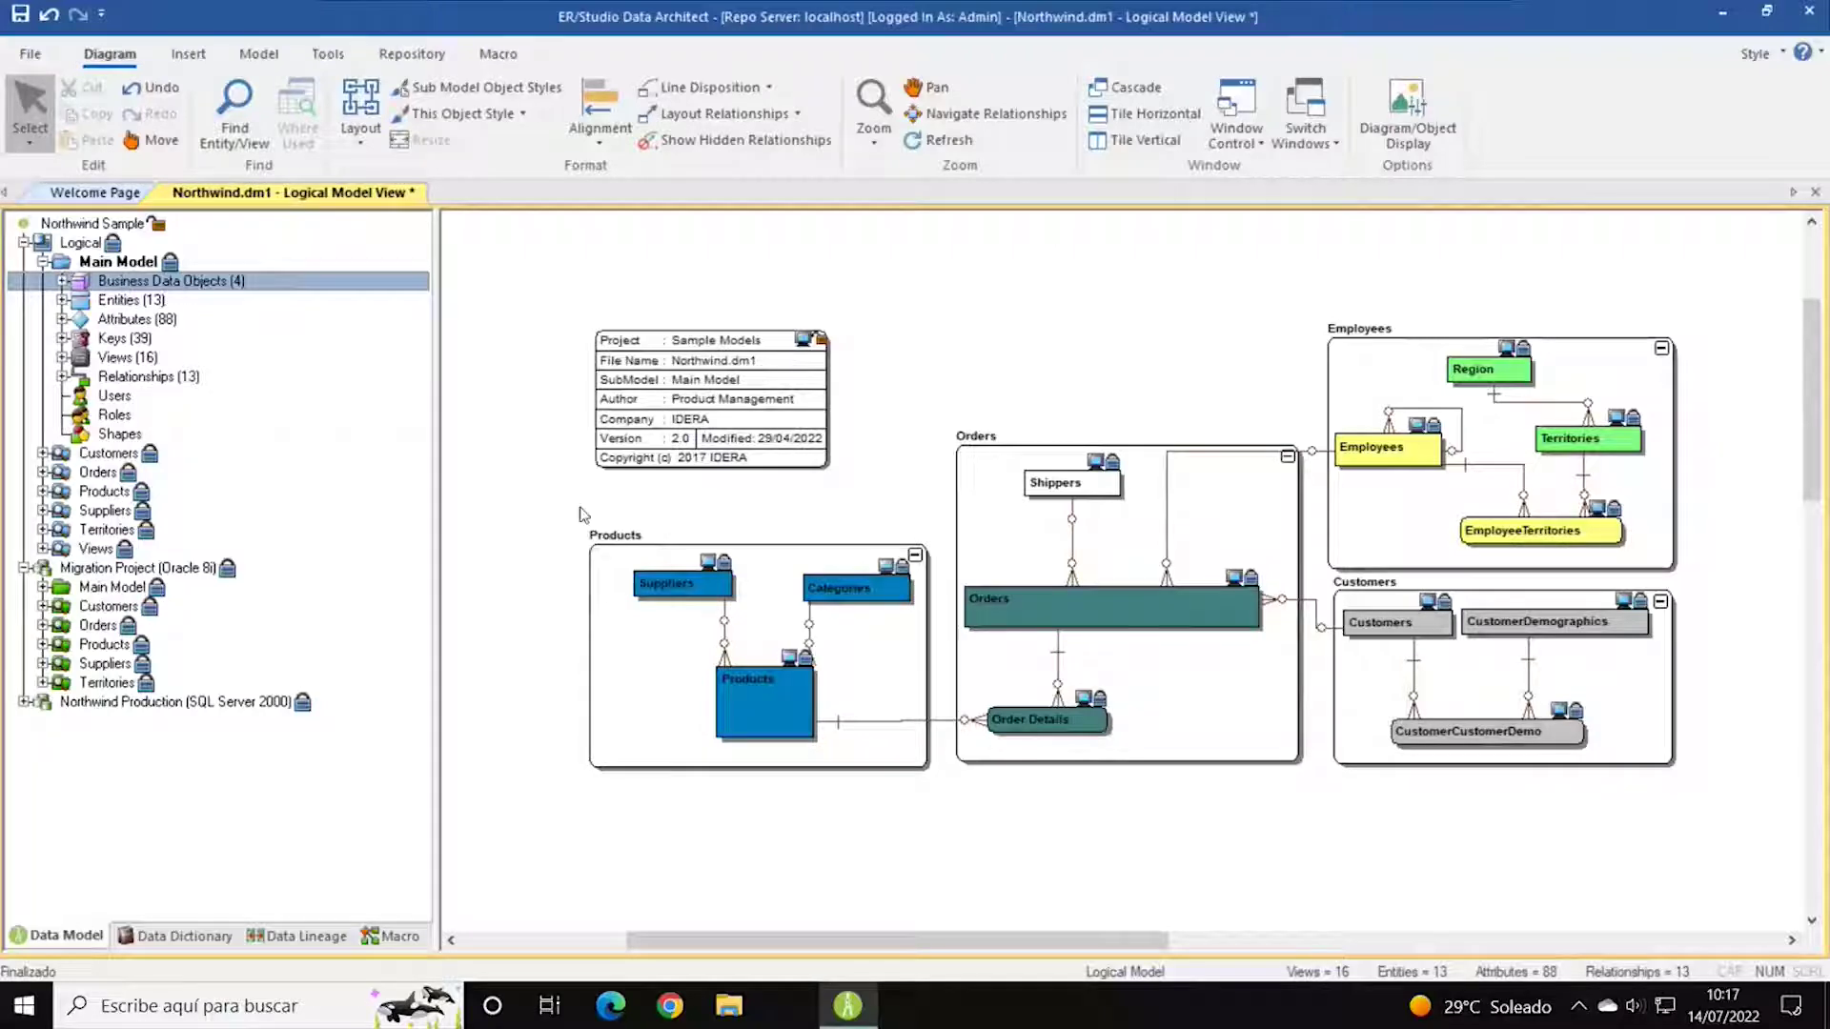
{"action": "left_click", "coordinate": [594, 550]}
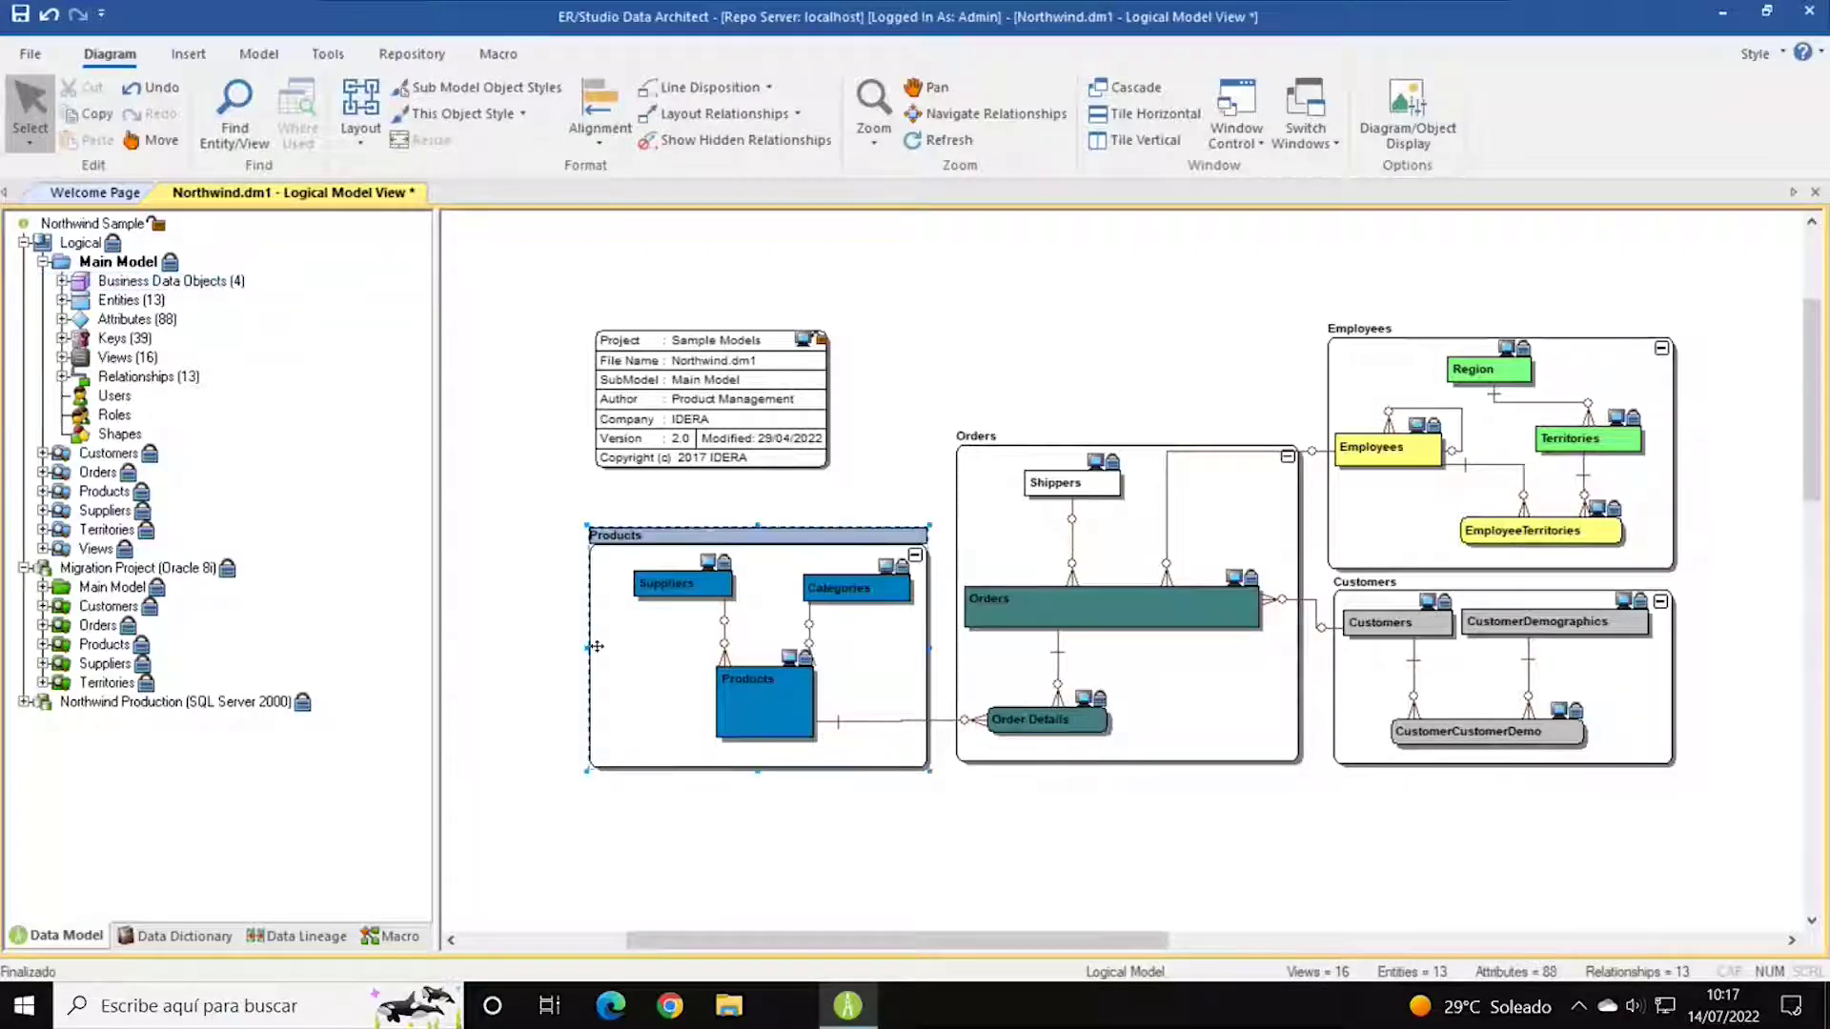
{"action": "left_click", "coordinate": [975, 445]}
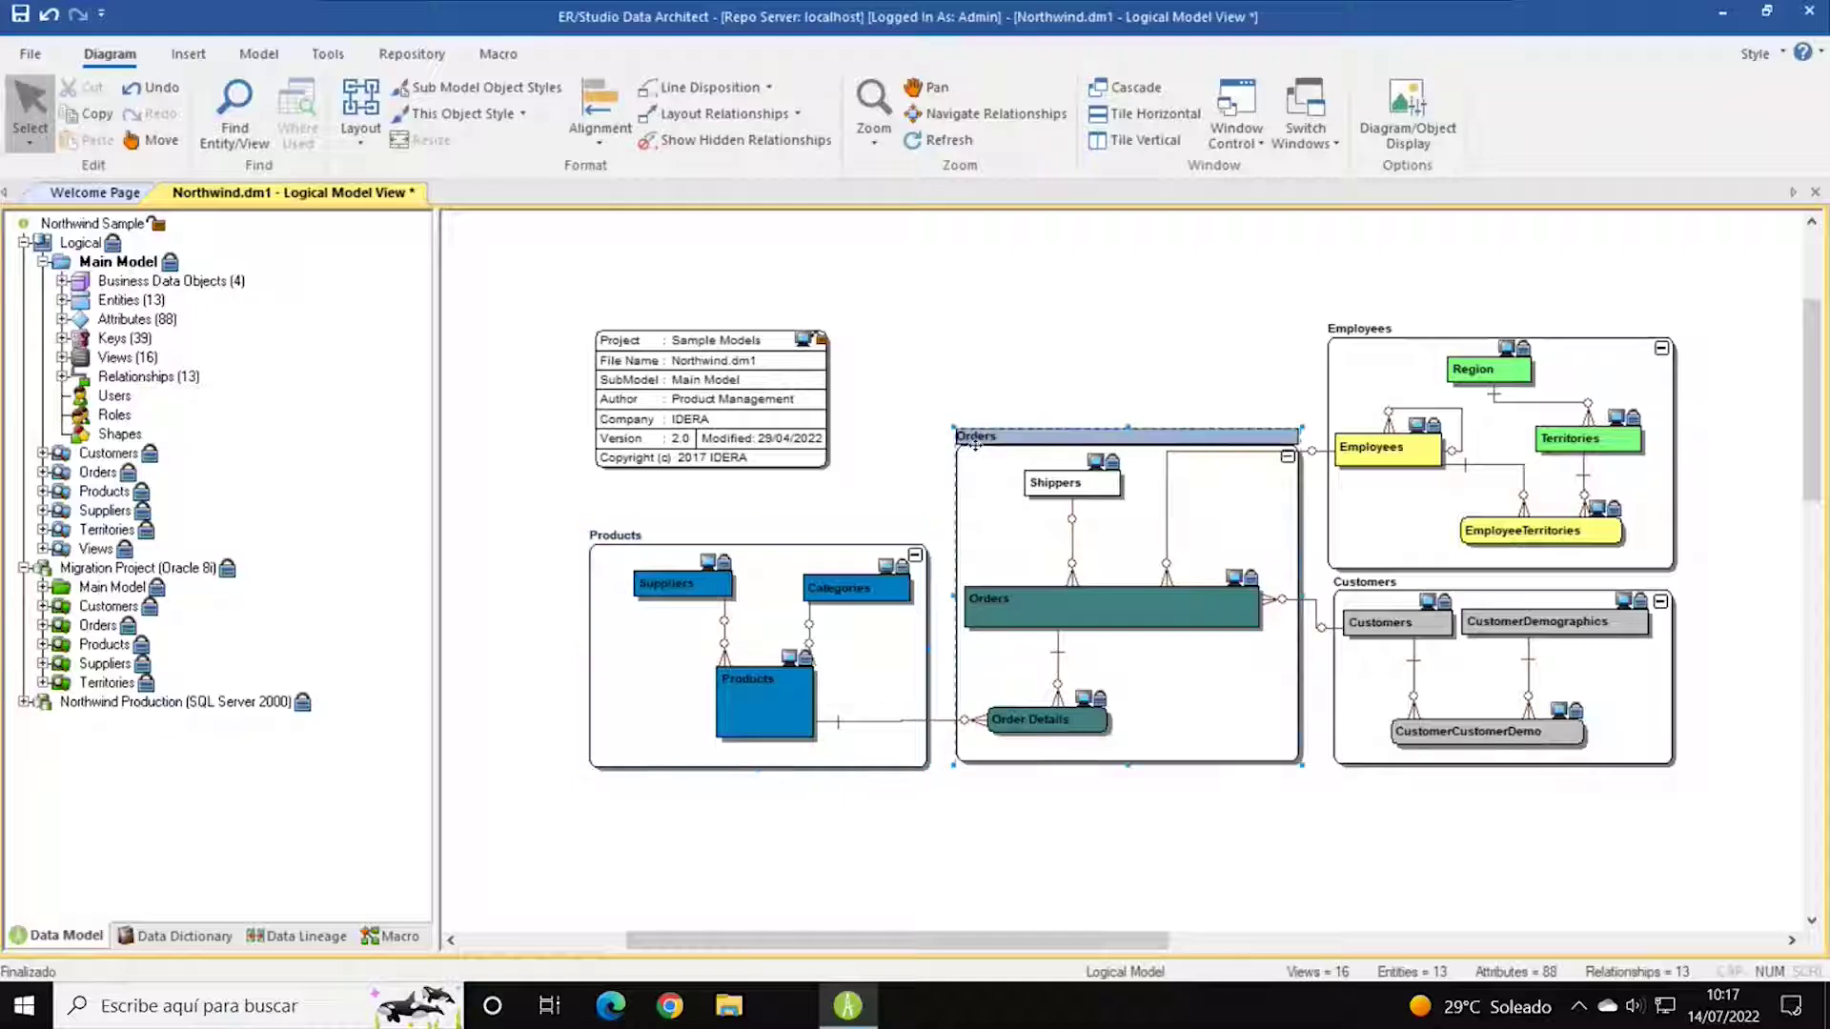
{"action": "left_click", "coordinate": [1396, 337]}
{"action": "left_click", "coordinate": [1652, 658]}
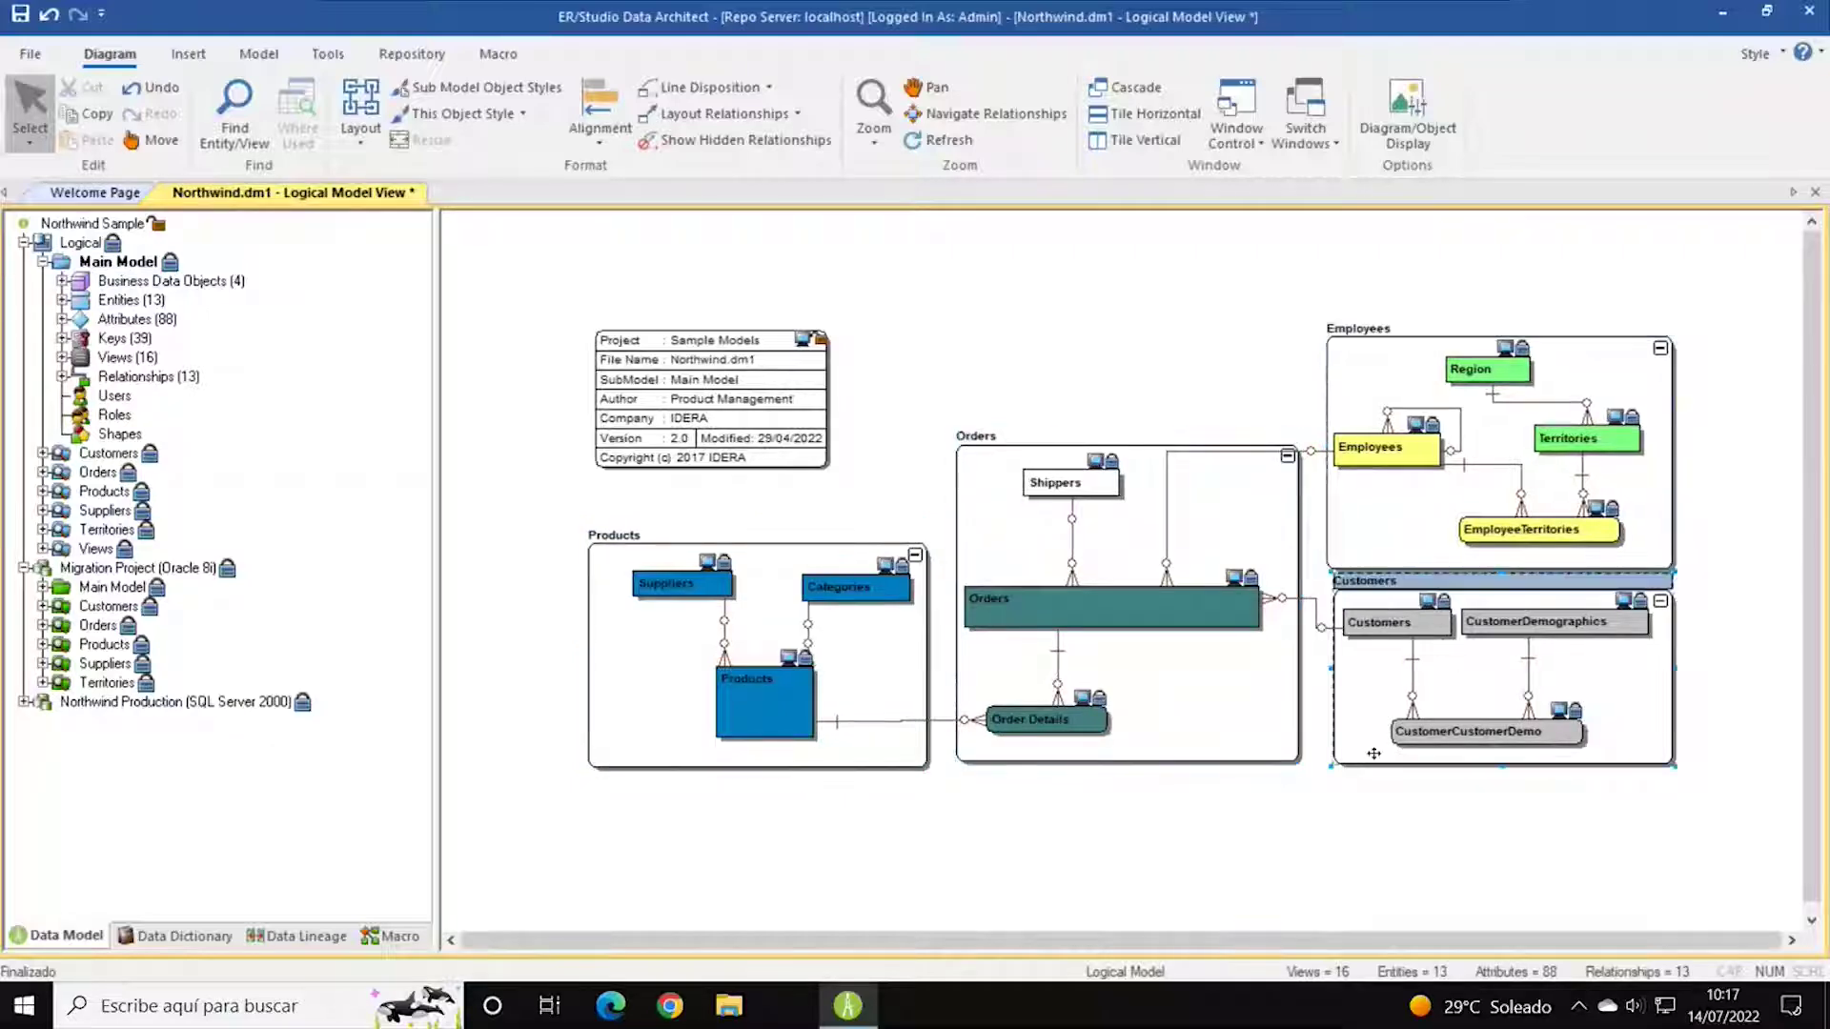
{"action": "left_click", "coordinate": [156, 301]}
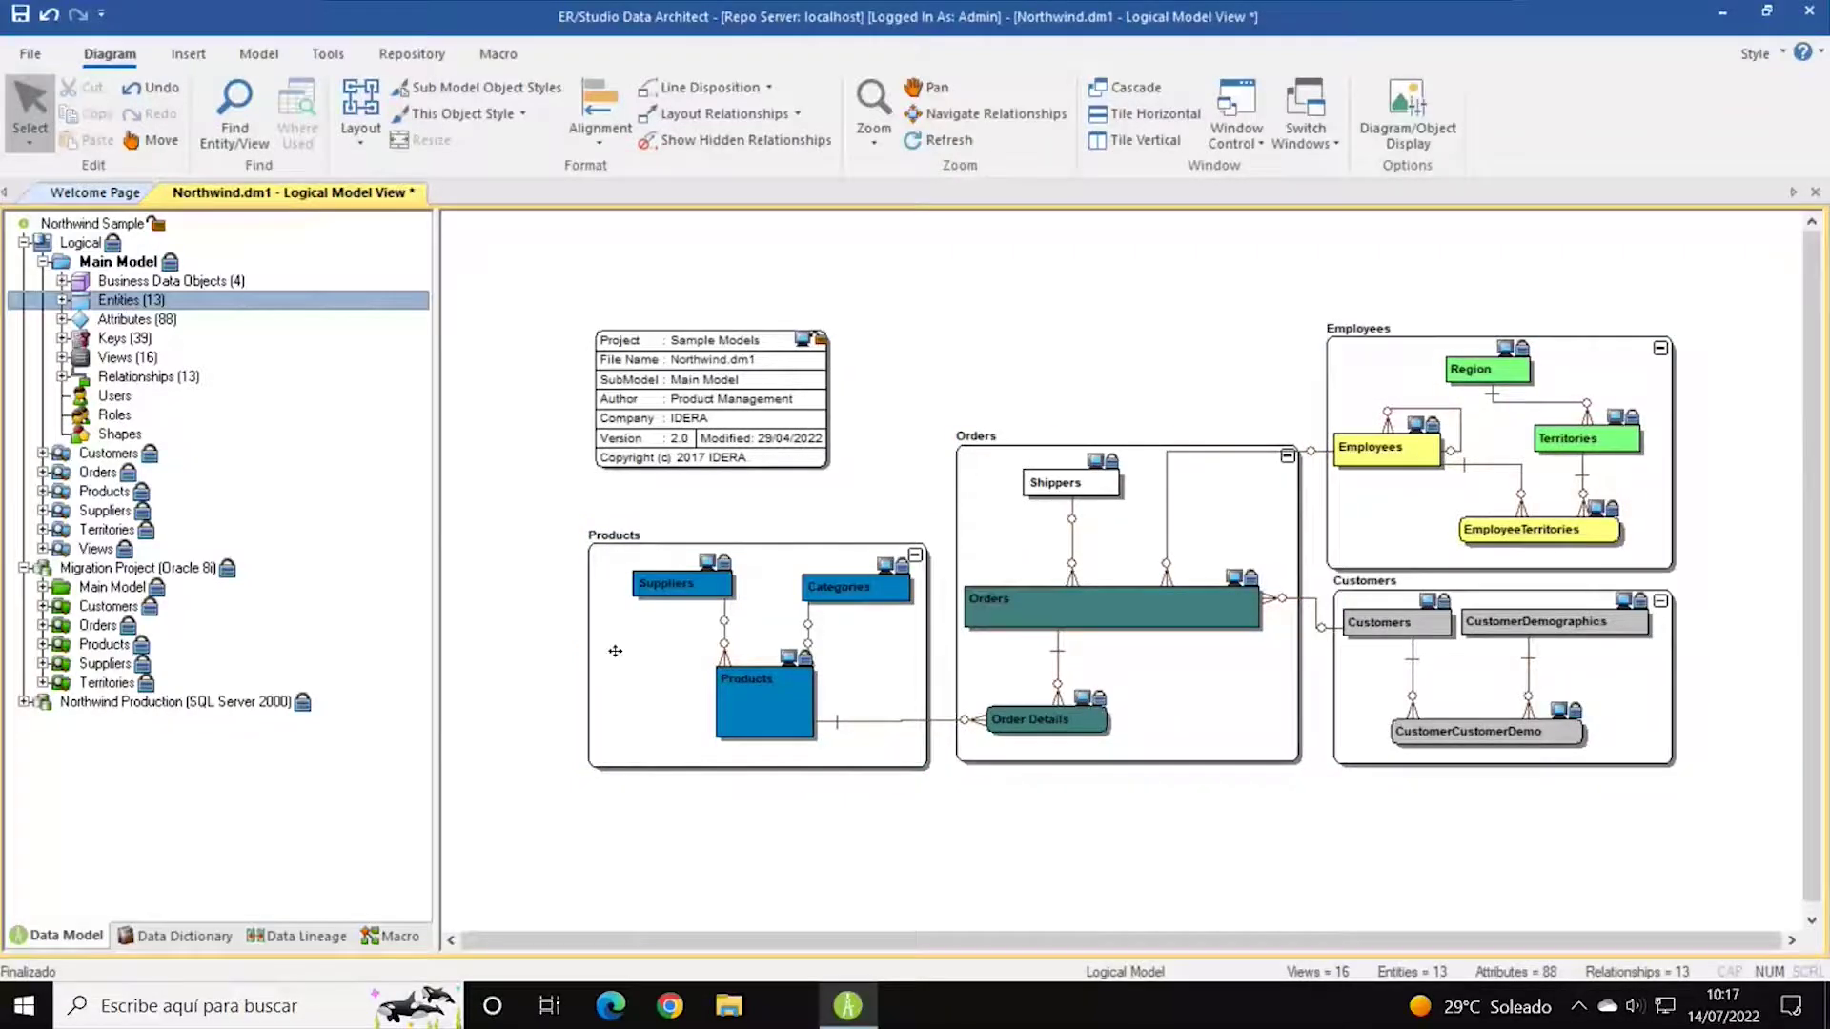
{"action": "left_click", "coordinate": [684, 589]}
Check out the Suppliers entity and open its maximized Entity Editor on the Attributes list.
{"action": "double_click", "coordinate": [683, 588]}
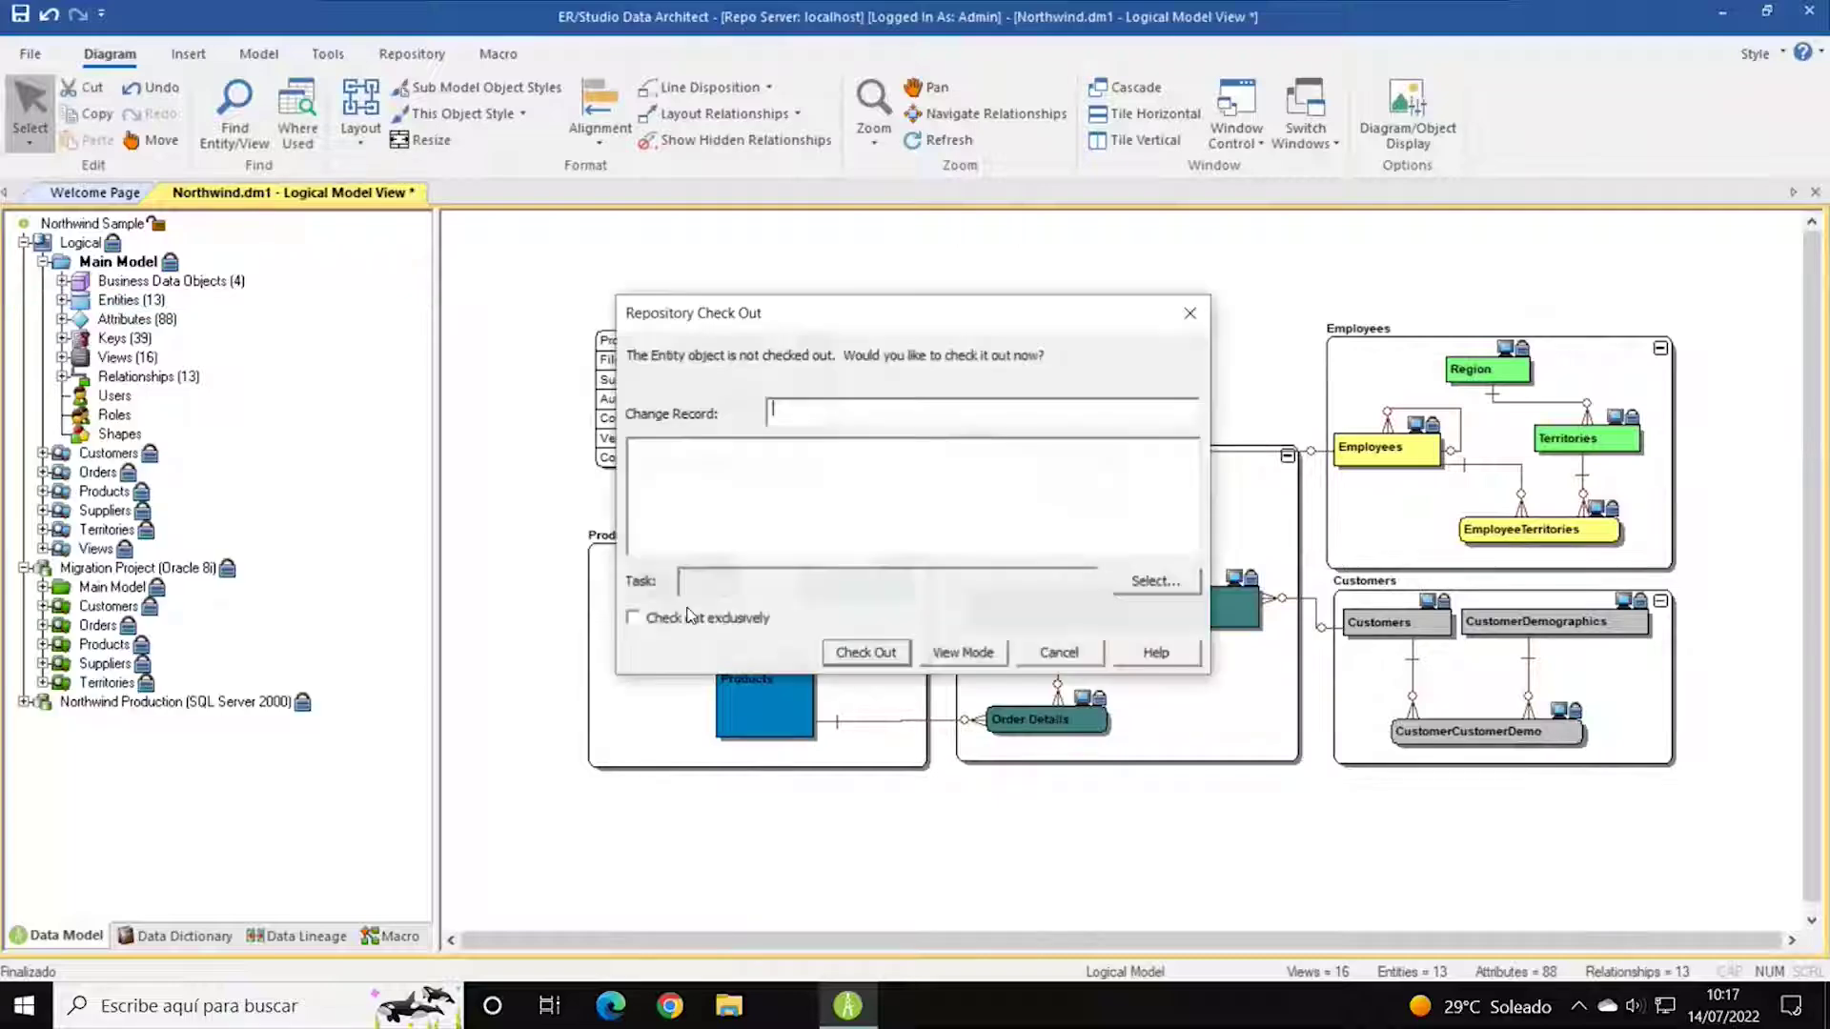
{"action": "left_click", "coordinate": [893, 658]}
{"action": "left_click", "coordinate": [831, 534]}
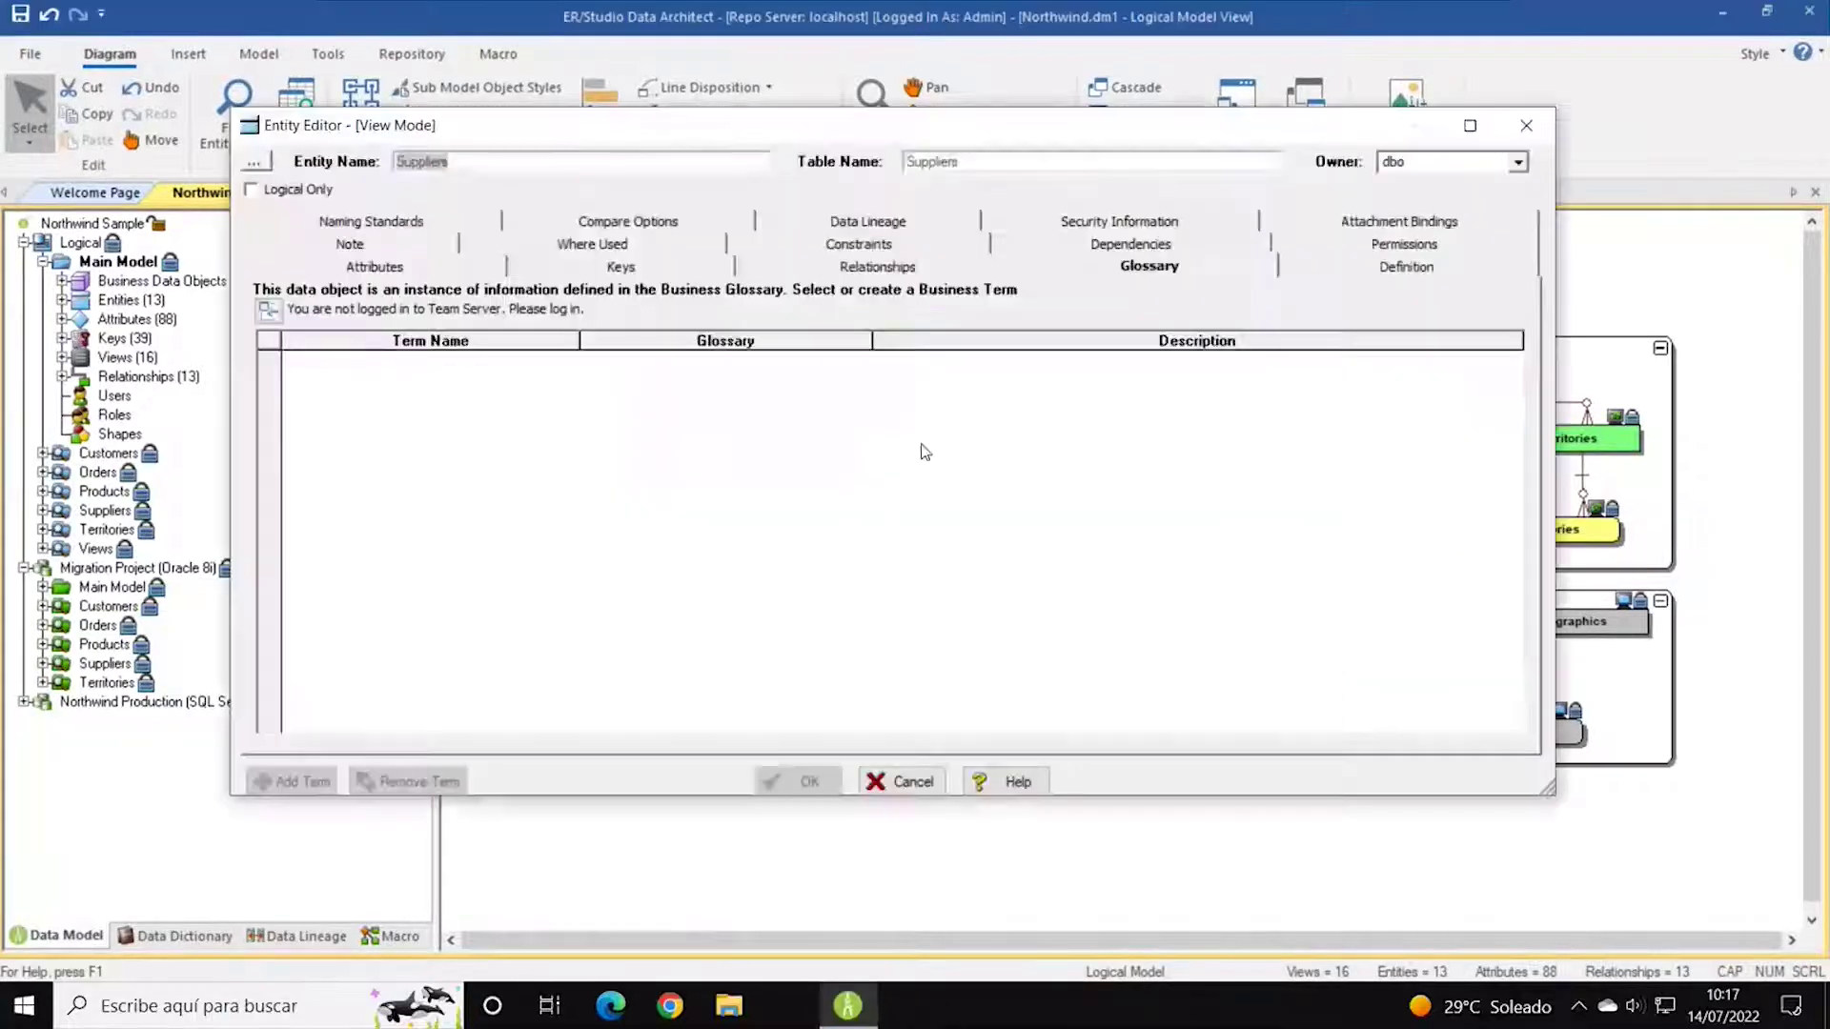
{"action": "left_click", "coordinate": [381, 267]}
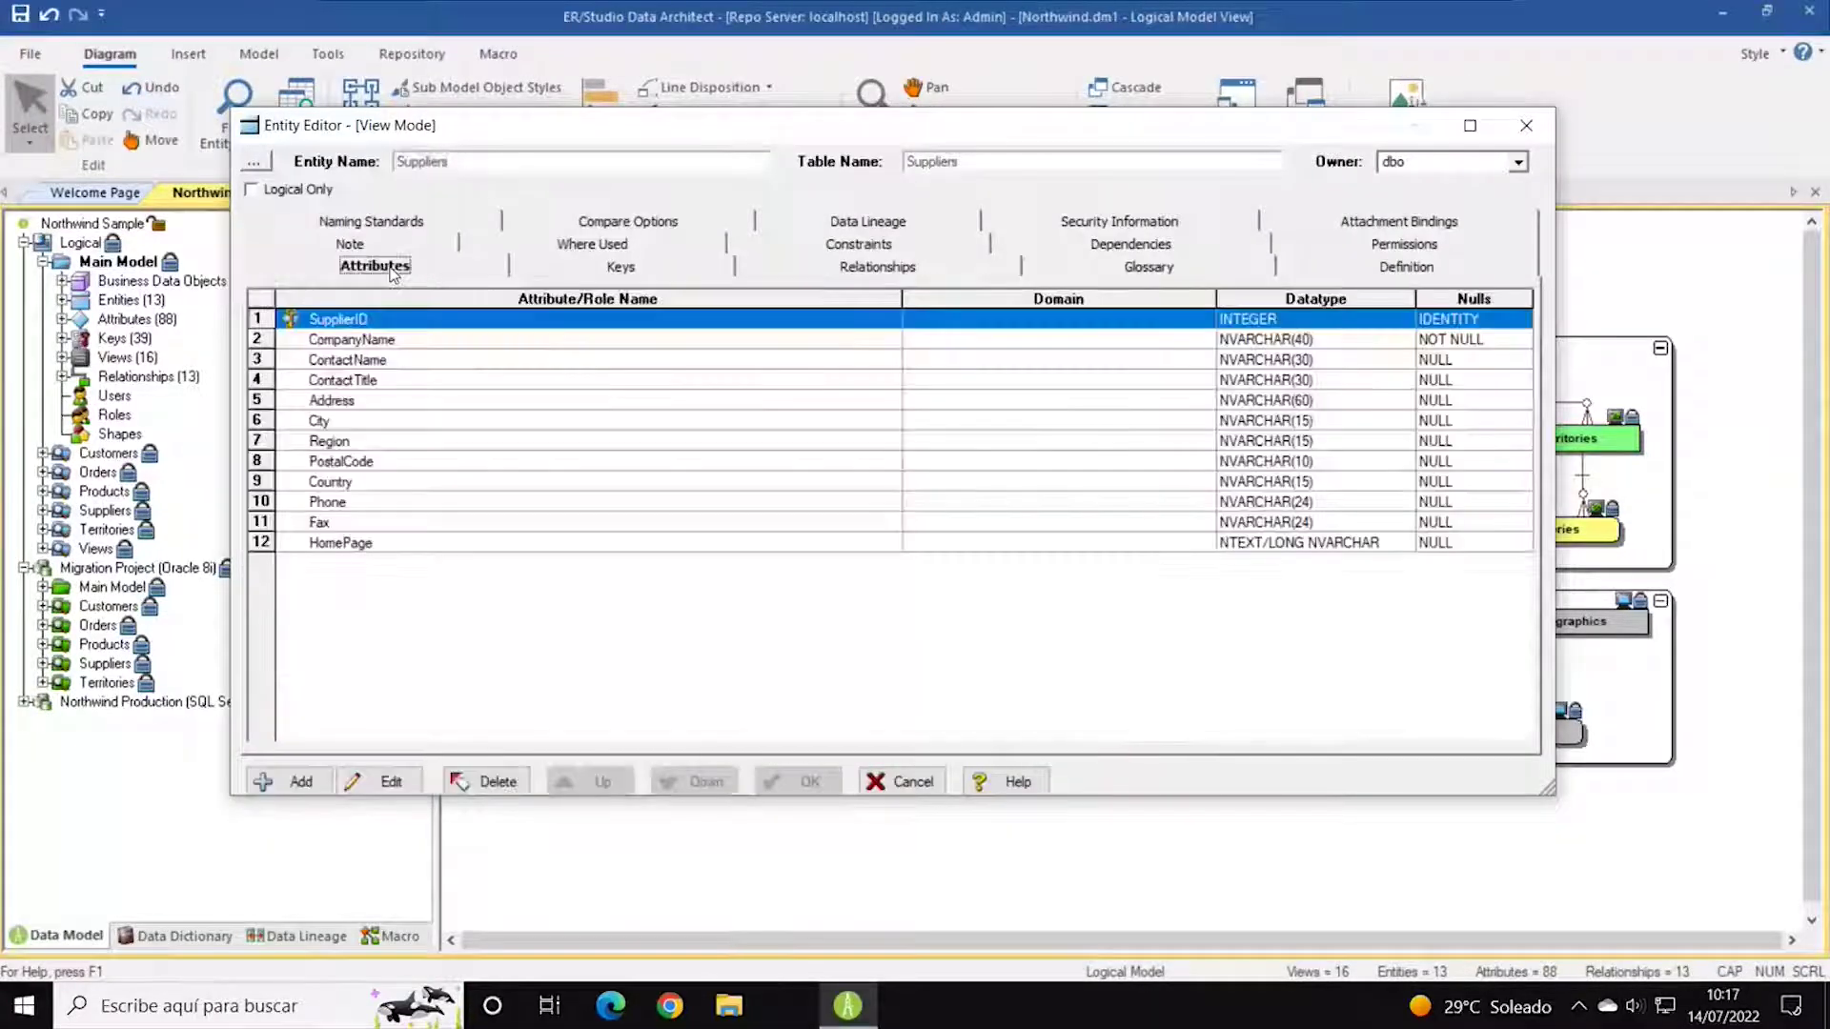
{"action": "left_click_drag", "start_coordinate": [958, 143], "coordinate": [1078, 3]}
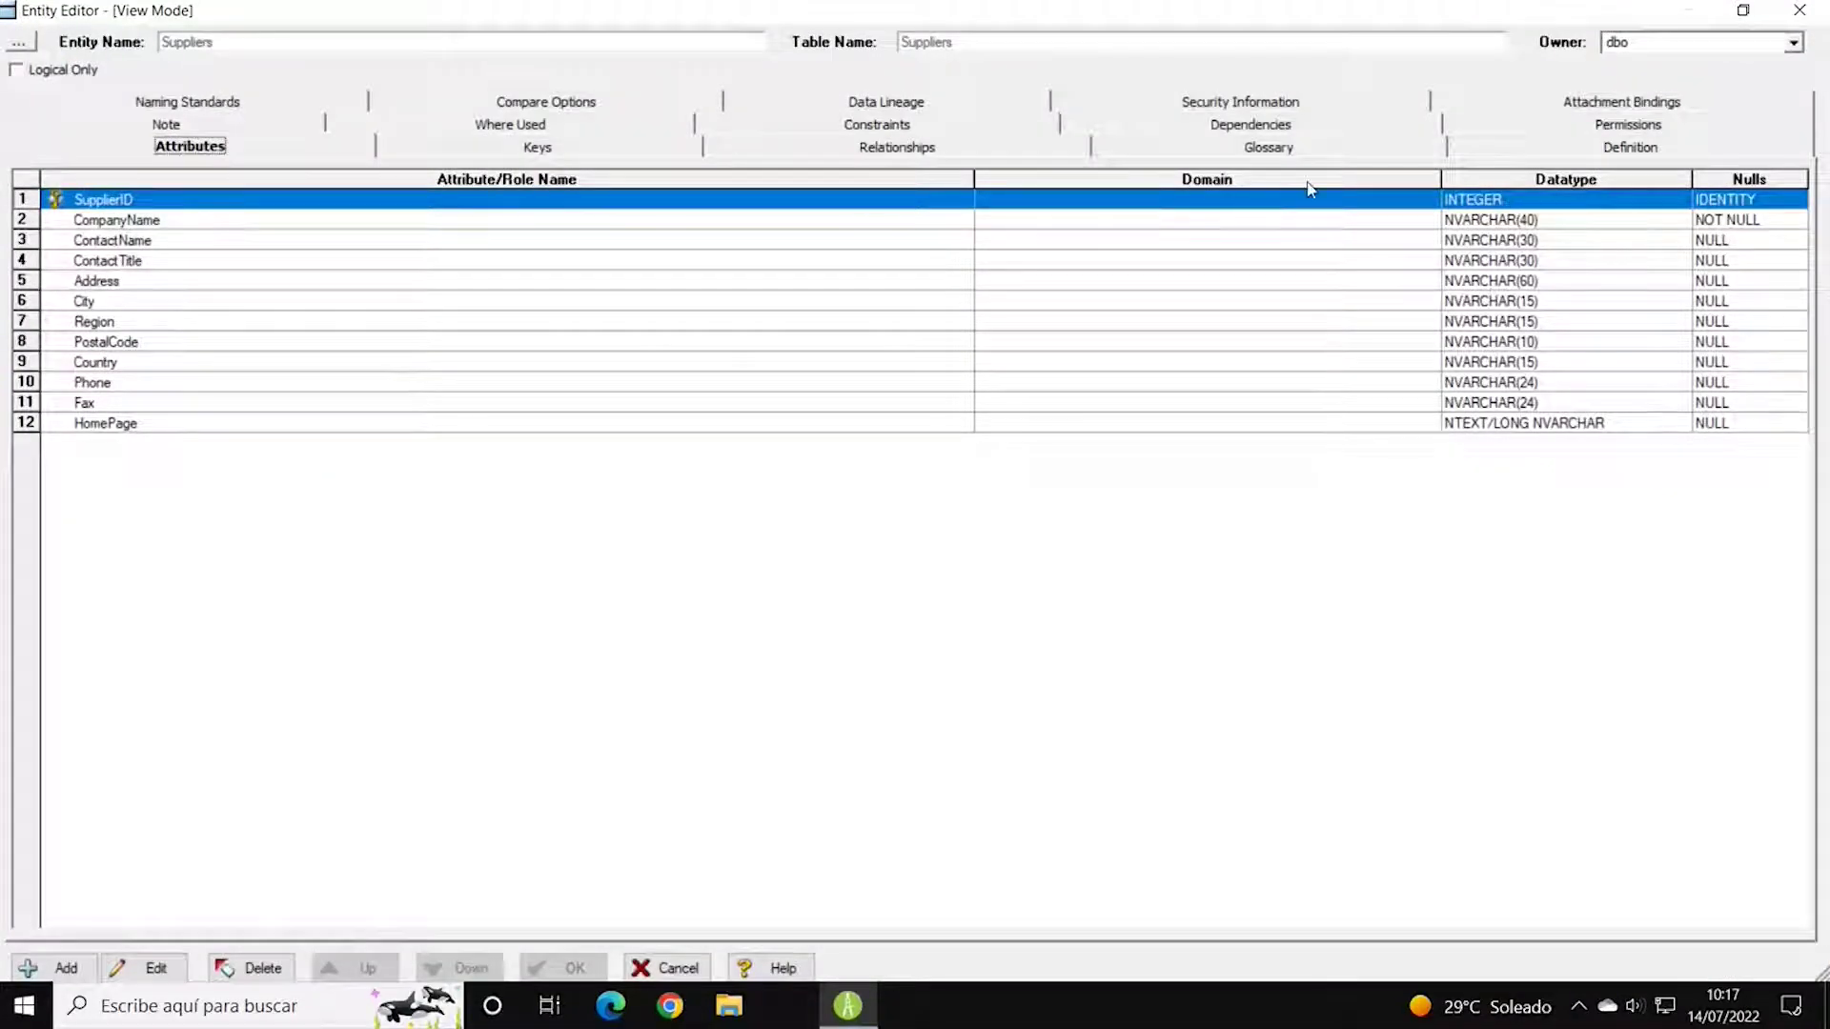
{"action": "left_click_drag", "start_coordinate": [965, 184], "coordinate": [582, 181]}
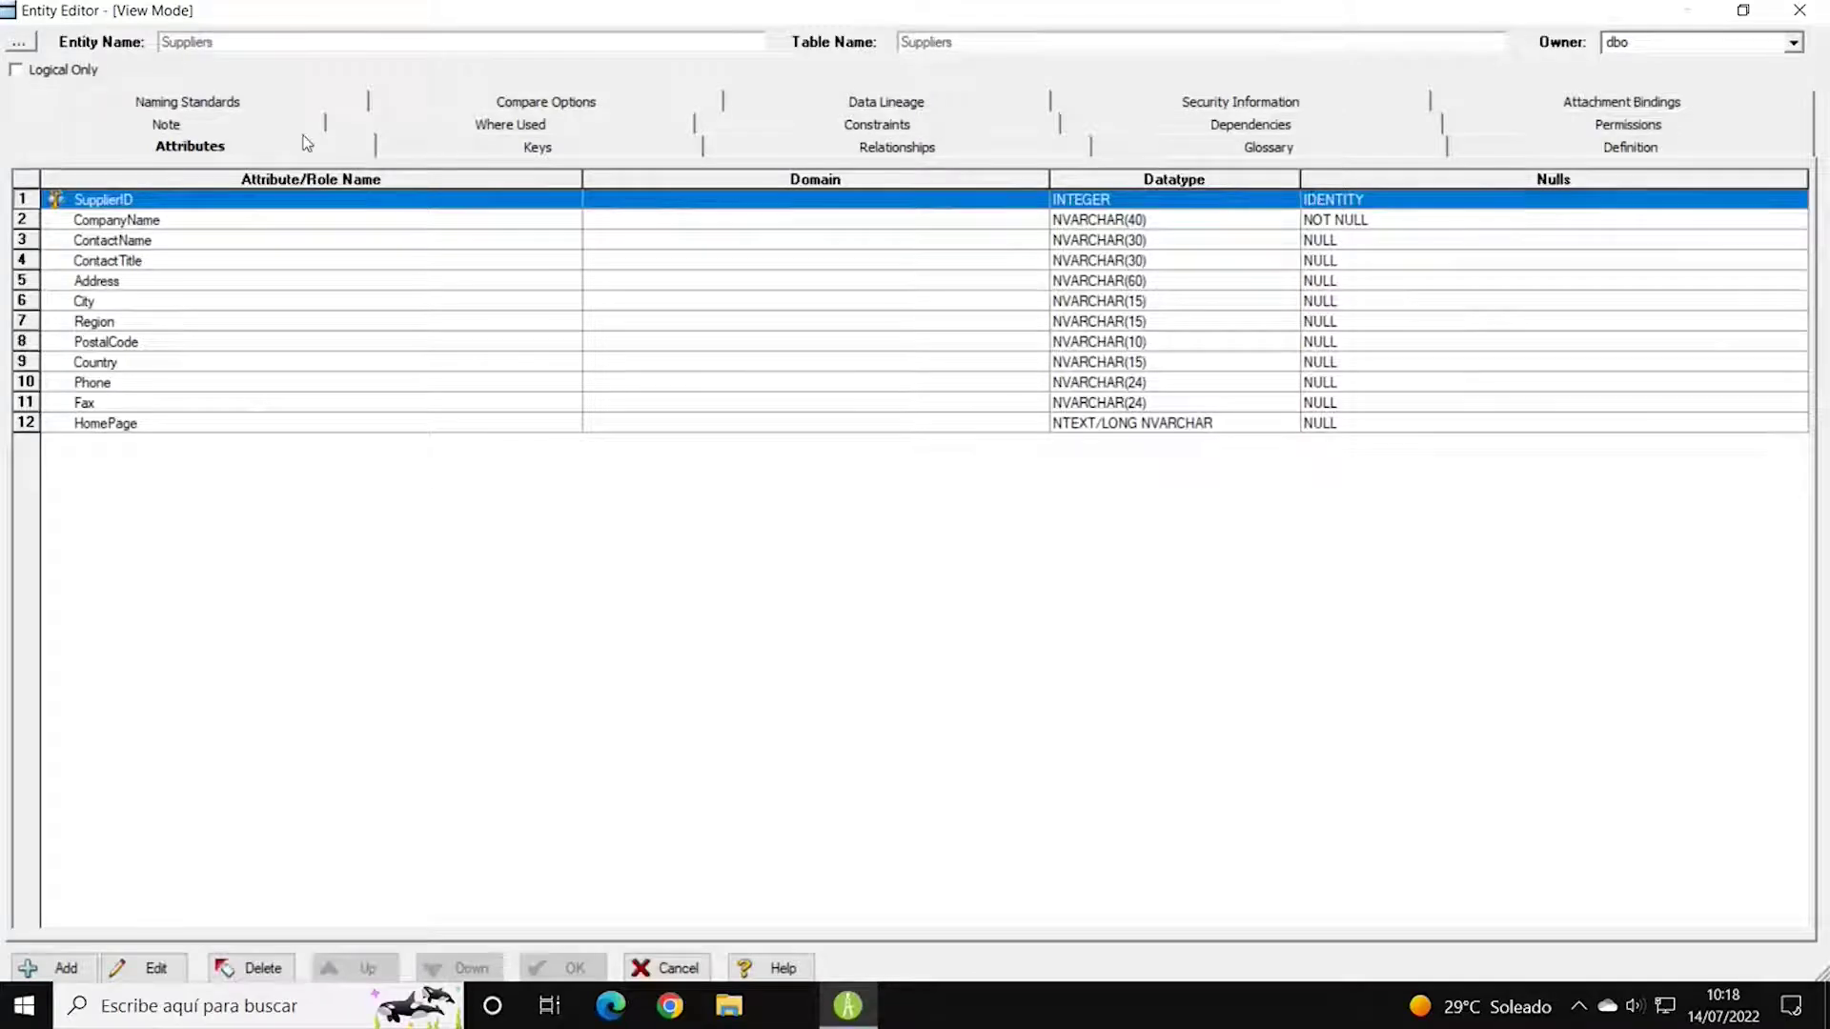
Review the Suppliers Keys, Relationships, Glossary, Definition and Note tabs.
{"action": "left_click", "coordinate": [555, 157]}
{"action": "left_click", "coordinate": [107, 249]}
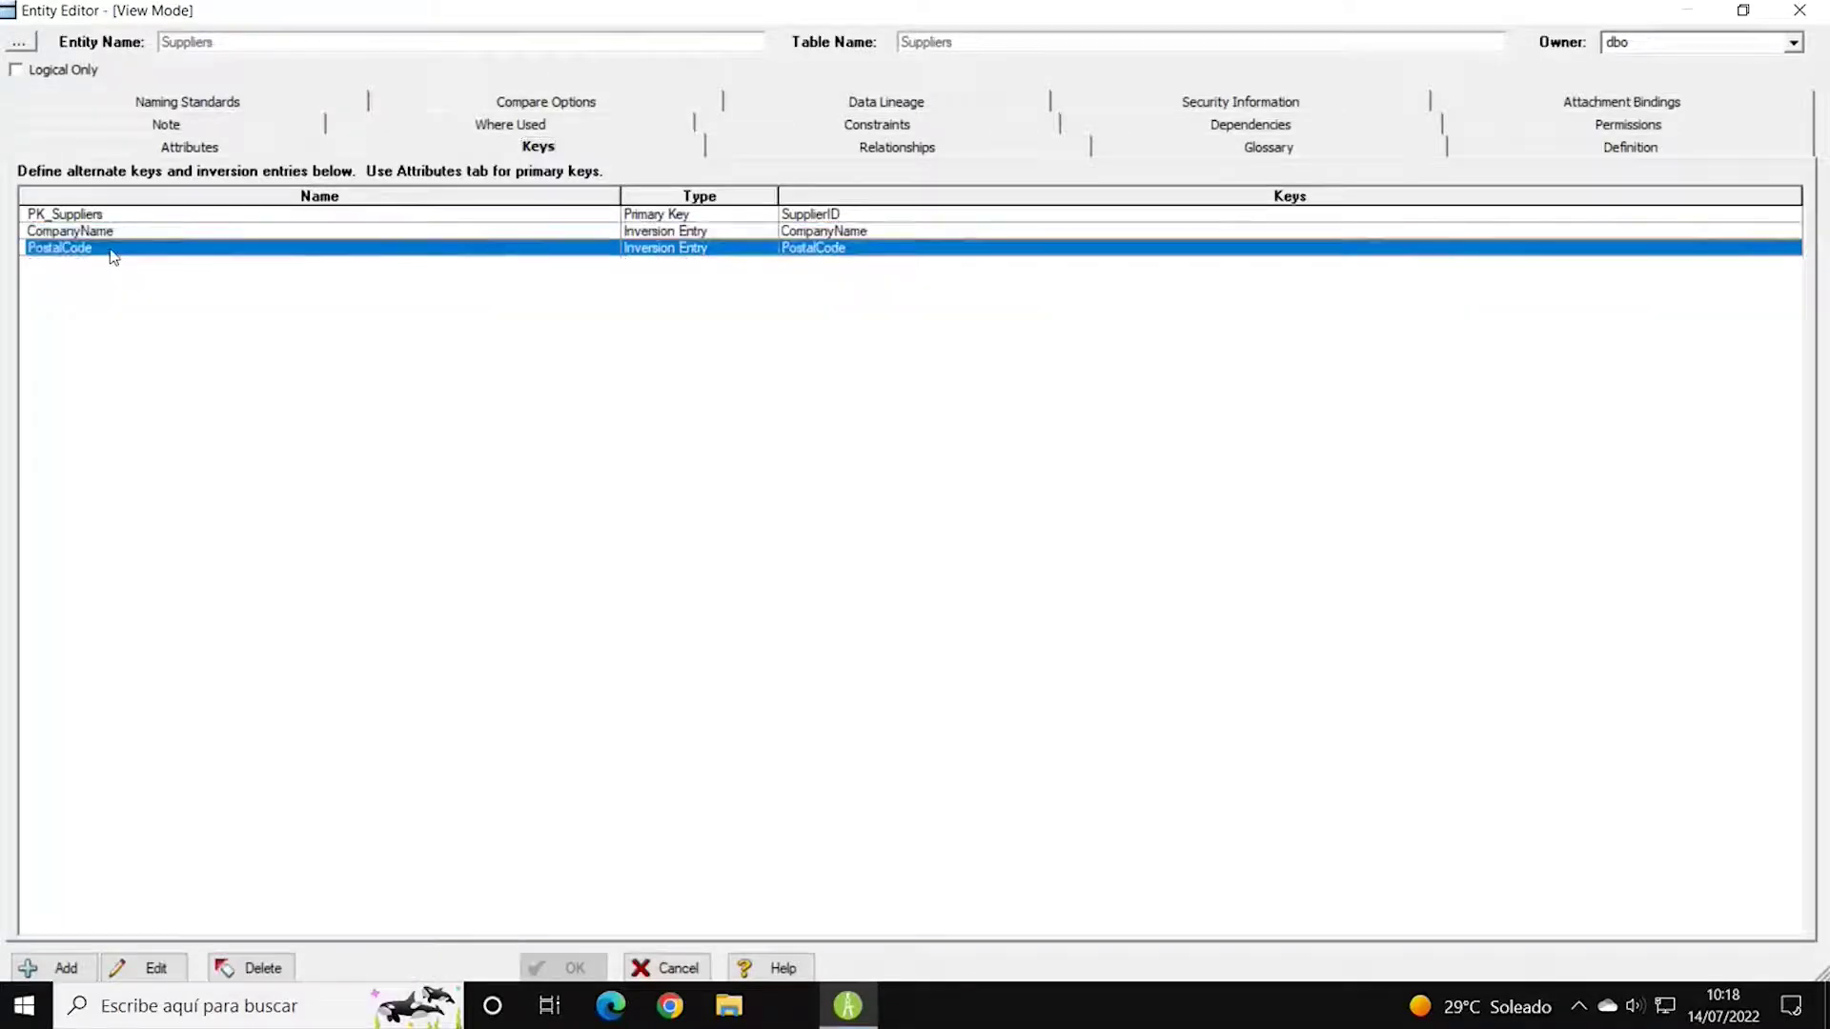
{"action": "left_click", "coordinate": [885, 154]}
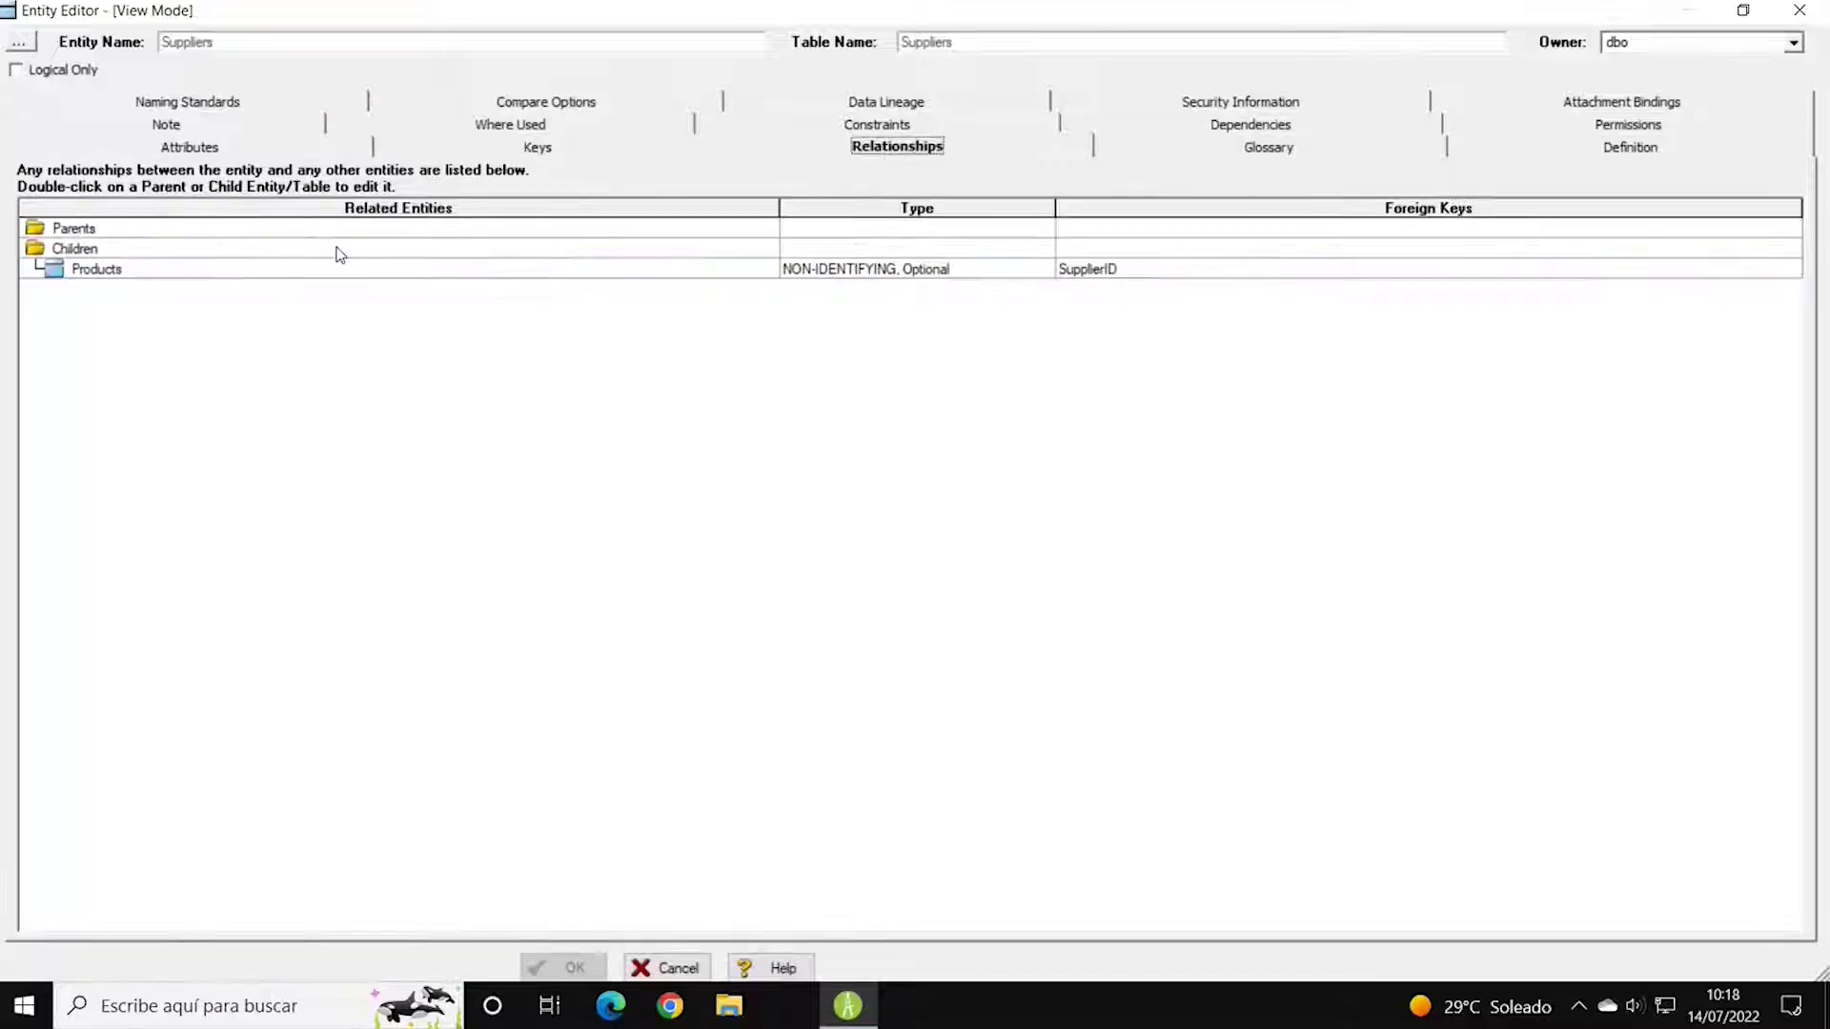
{"action": "left_click", "coordinate": [48, 251]}
{"action": "left_click", "coordinate": [1204, 157]}
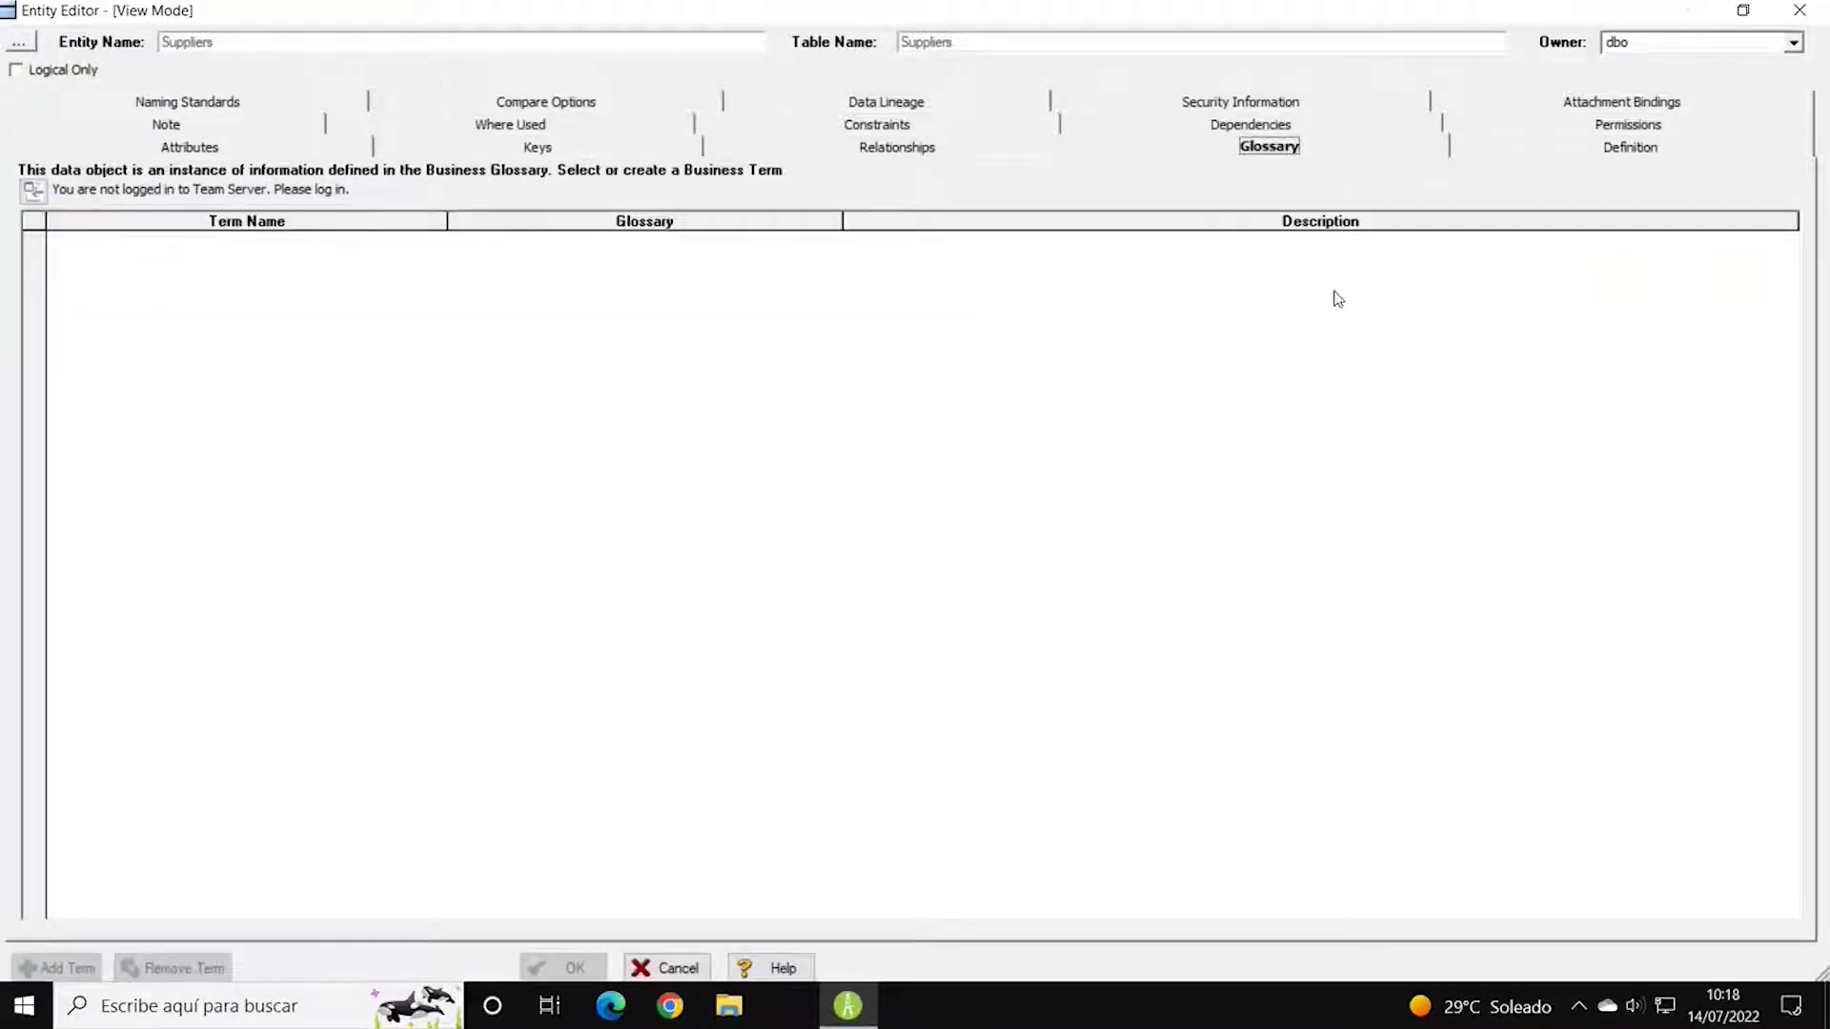
{"action": "left_click", "coordinate": [1625, 147]}
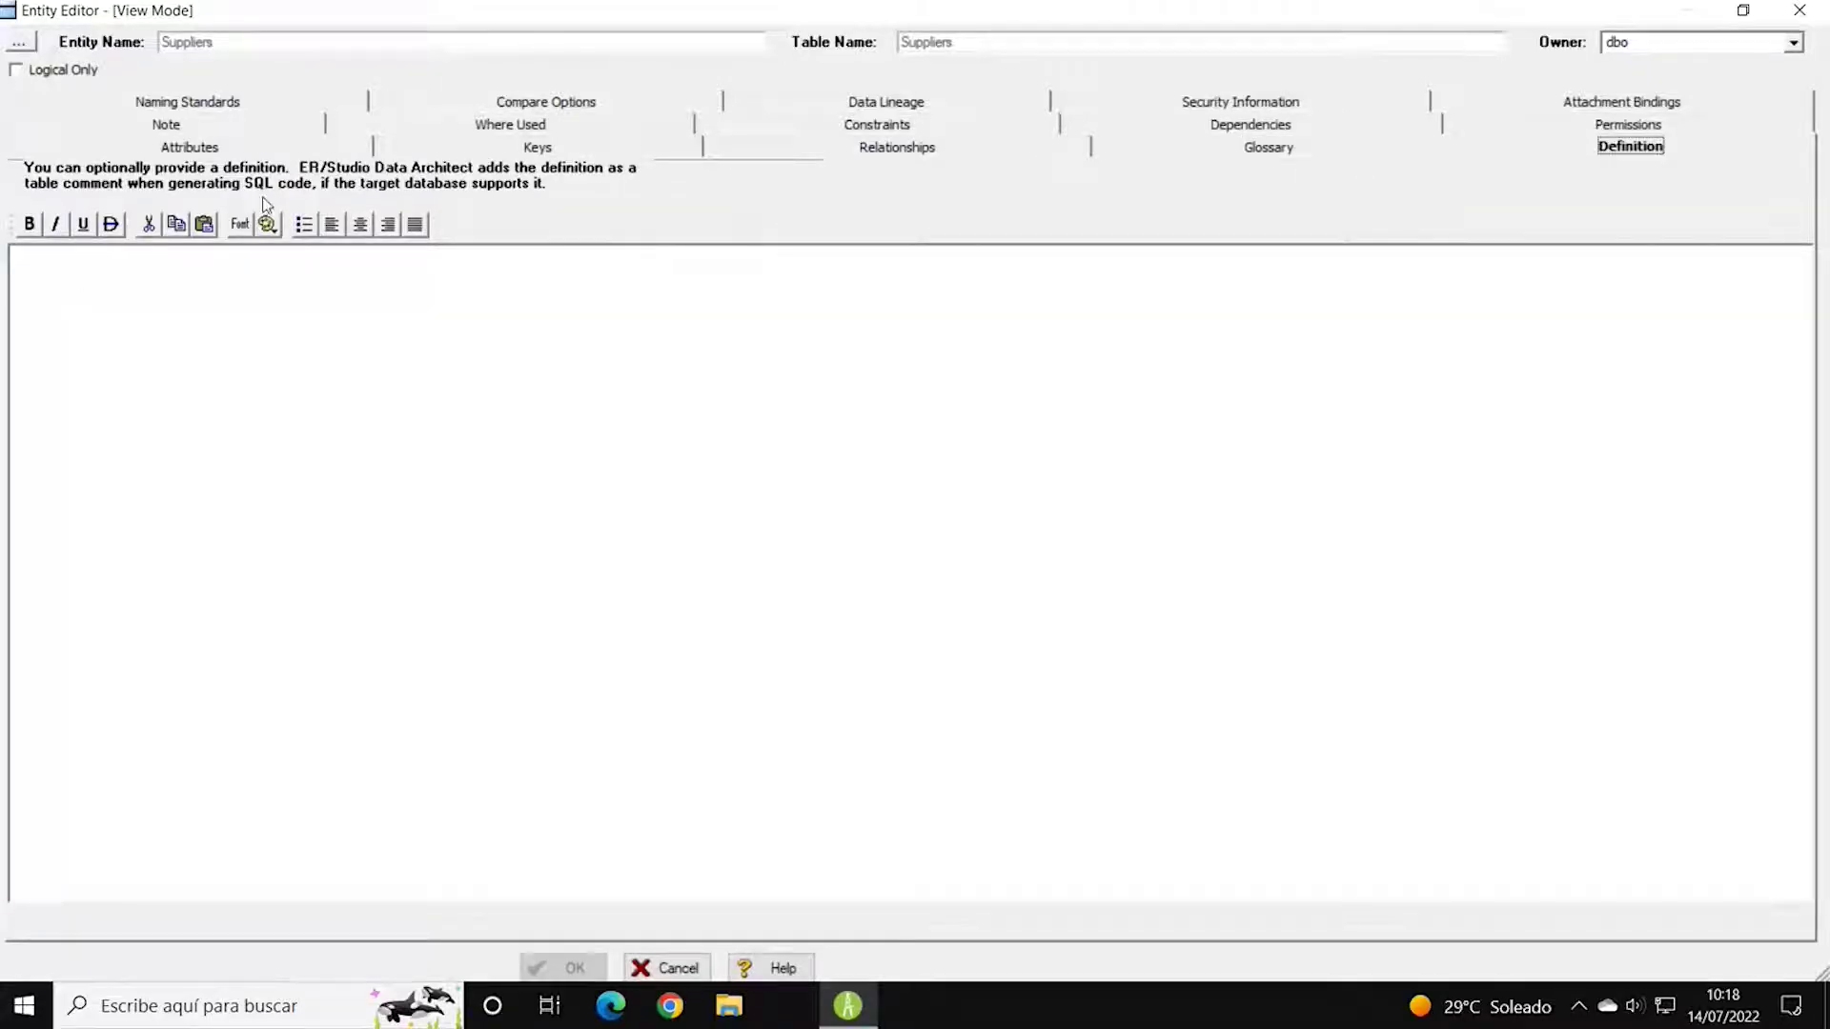
{"action": "left_click", "coordinate": [242, 131]}
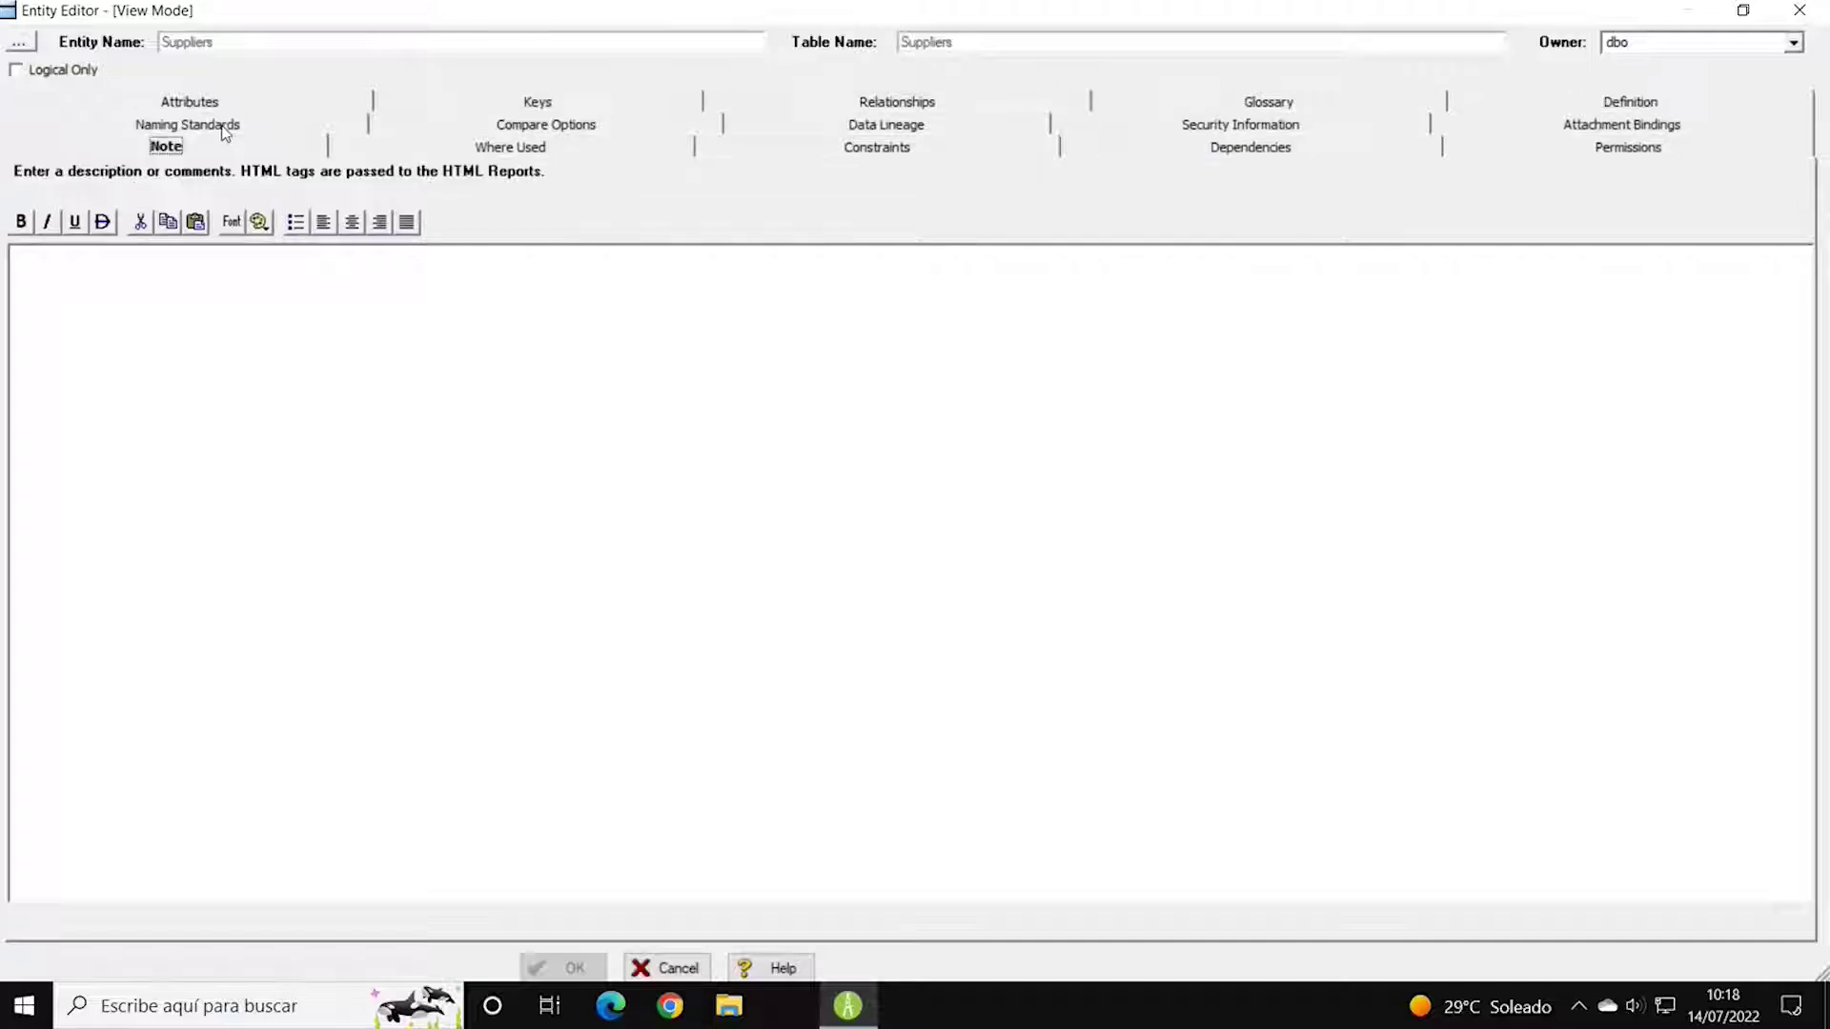
Check the Suppliers Where Used entries, then its Constraints, Dependencies and Permissions tabs.
{"action": "left_click", "coordinate": [510, 148]}
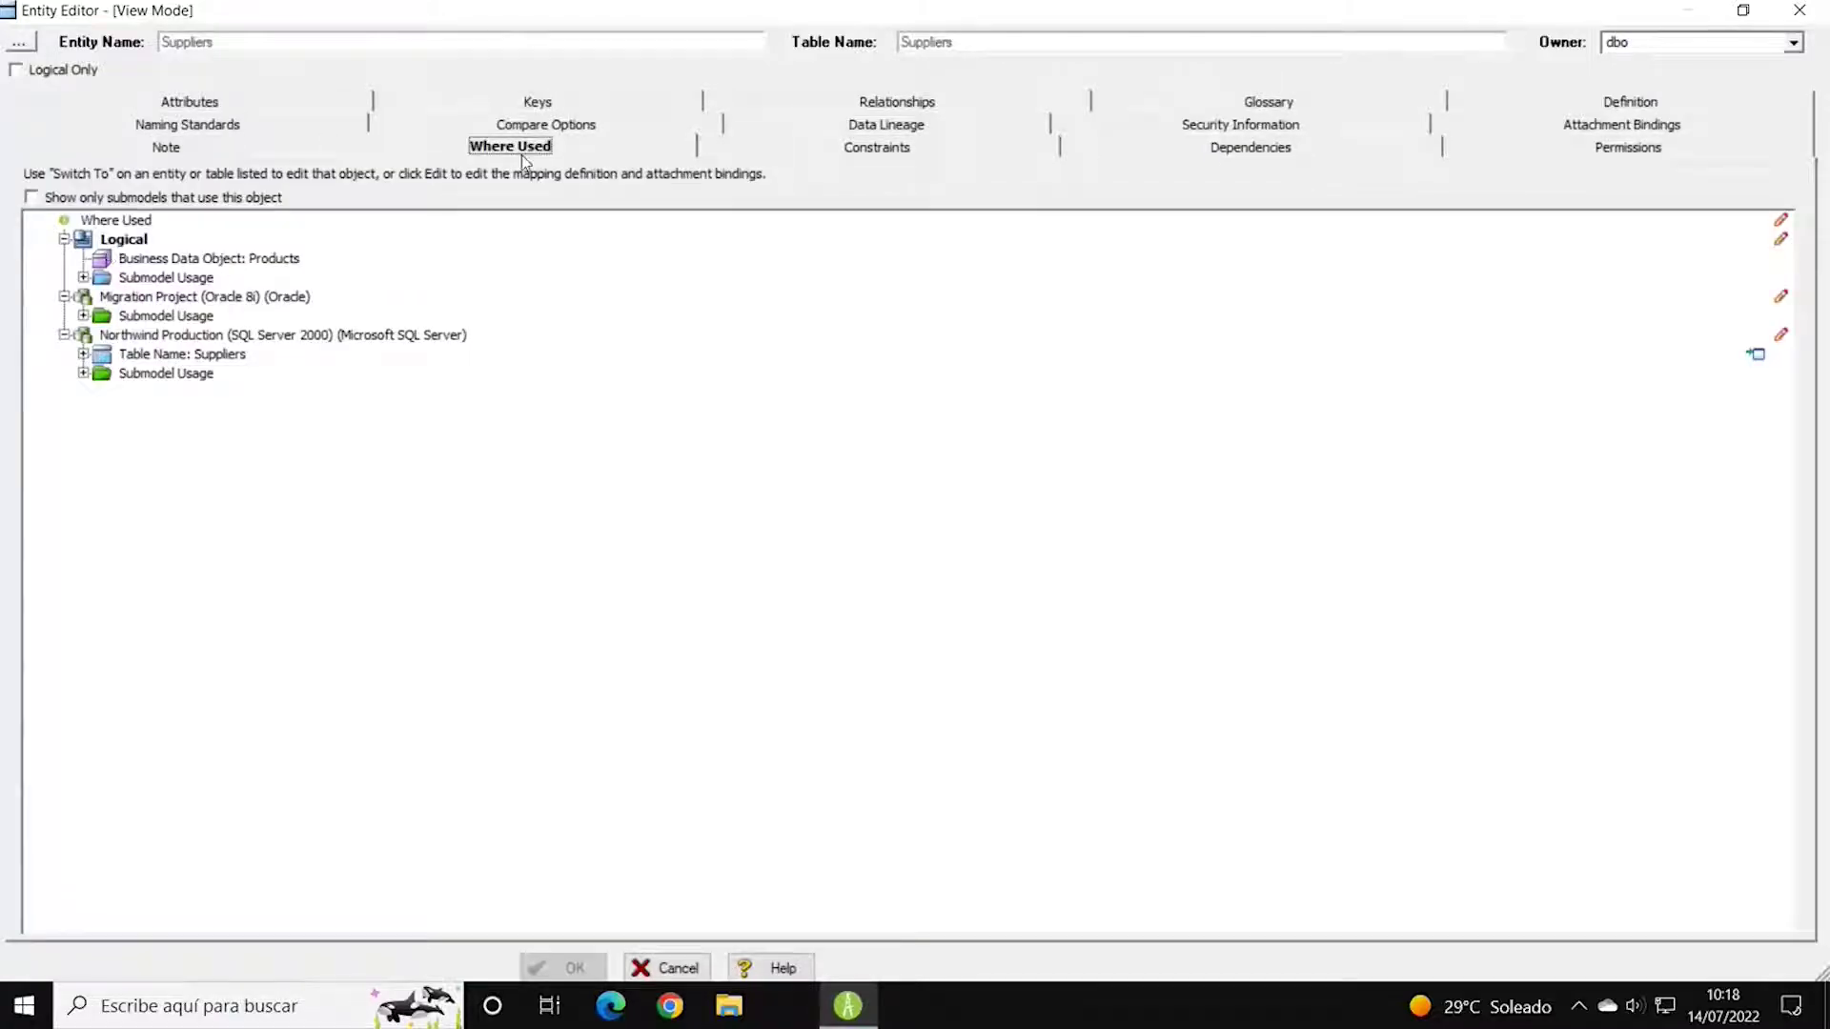
{"action": "left_click", "coordinate": [118, 244]}
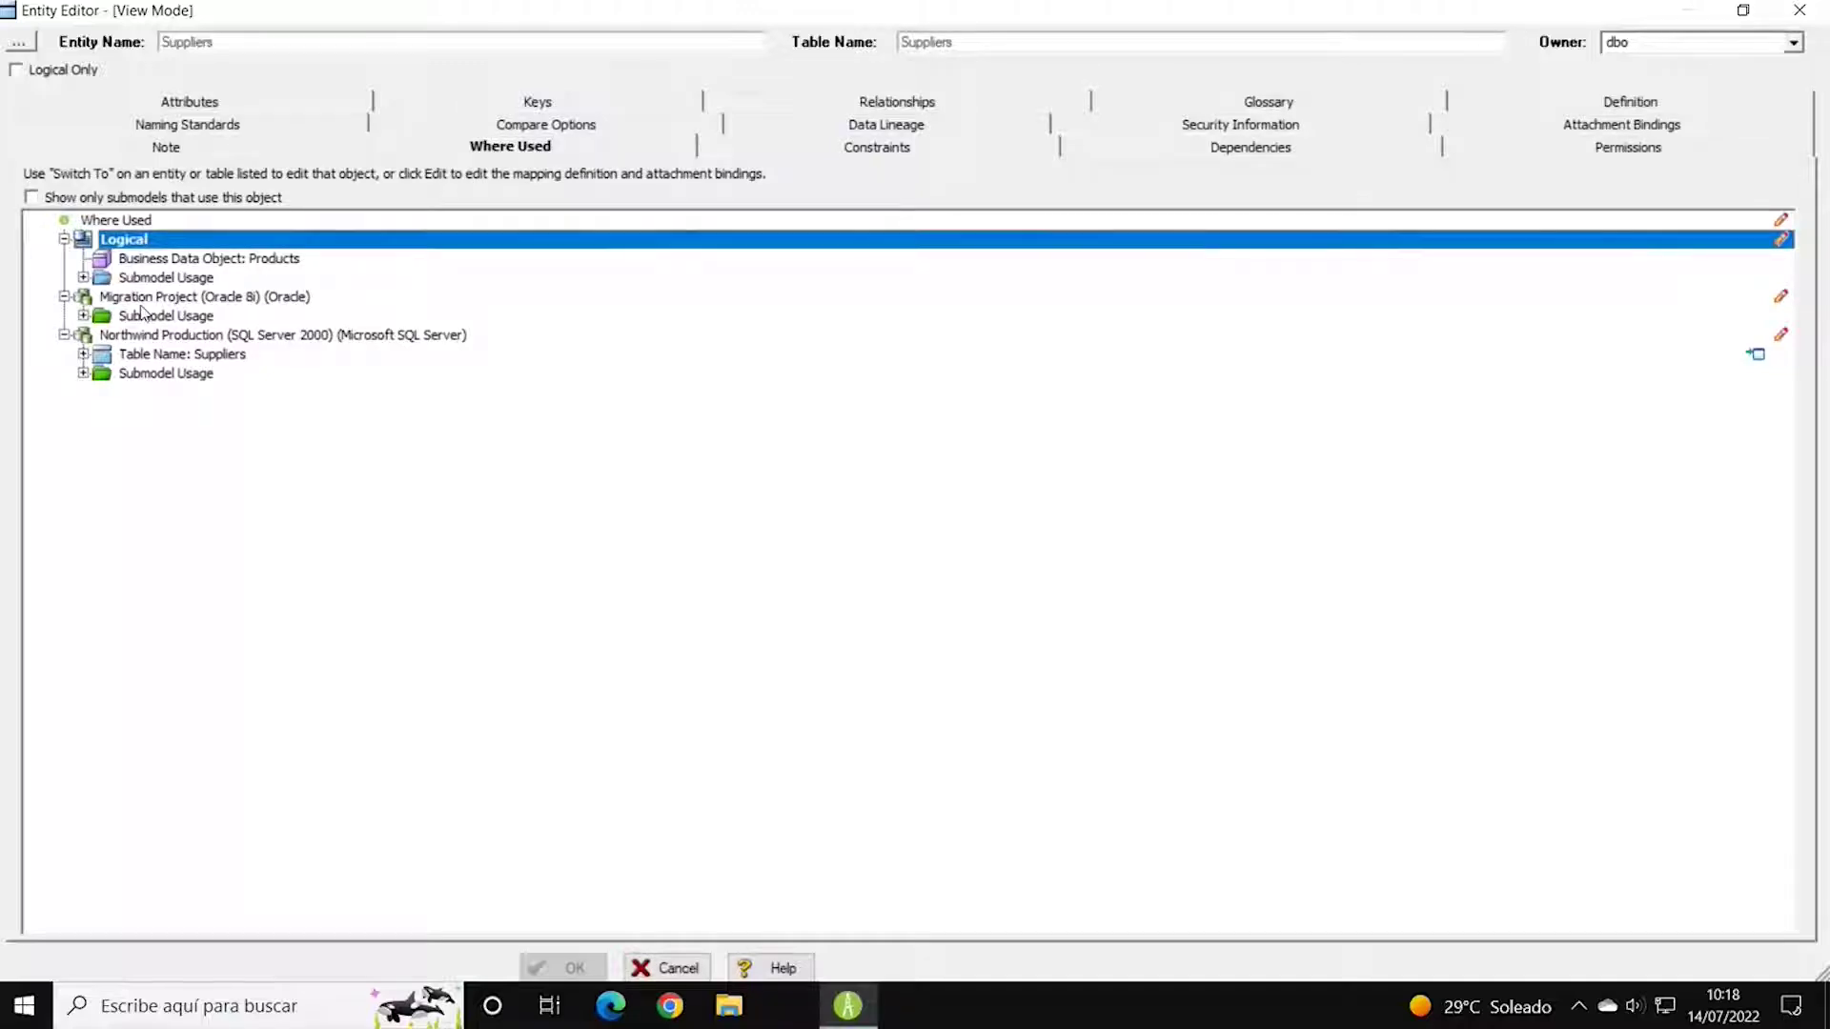
{"action": "left_click", "coordinate": [143, 298]}
{"action": "left_click", "coordinate": [151, 339]}
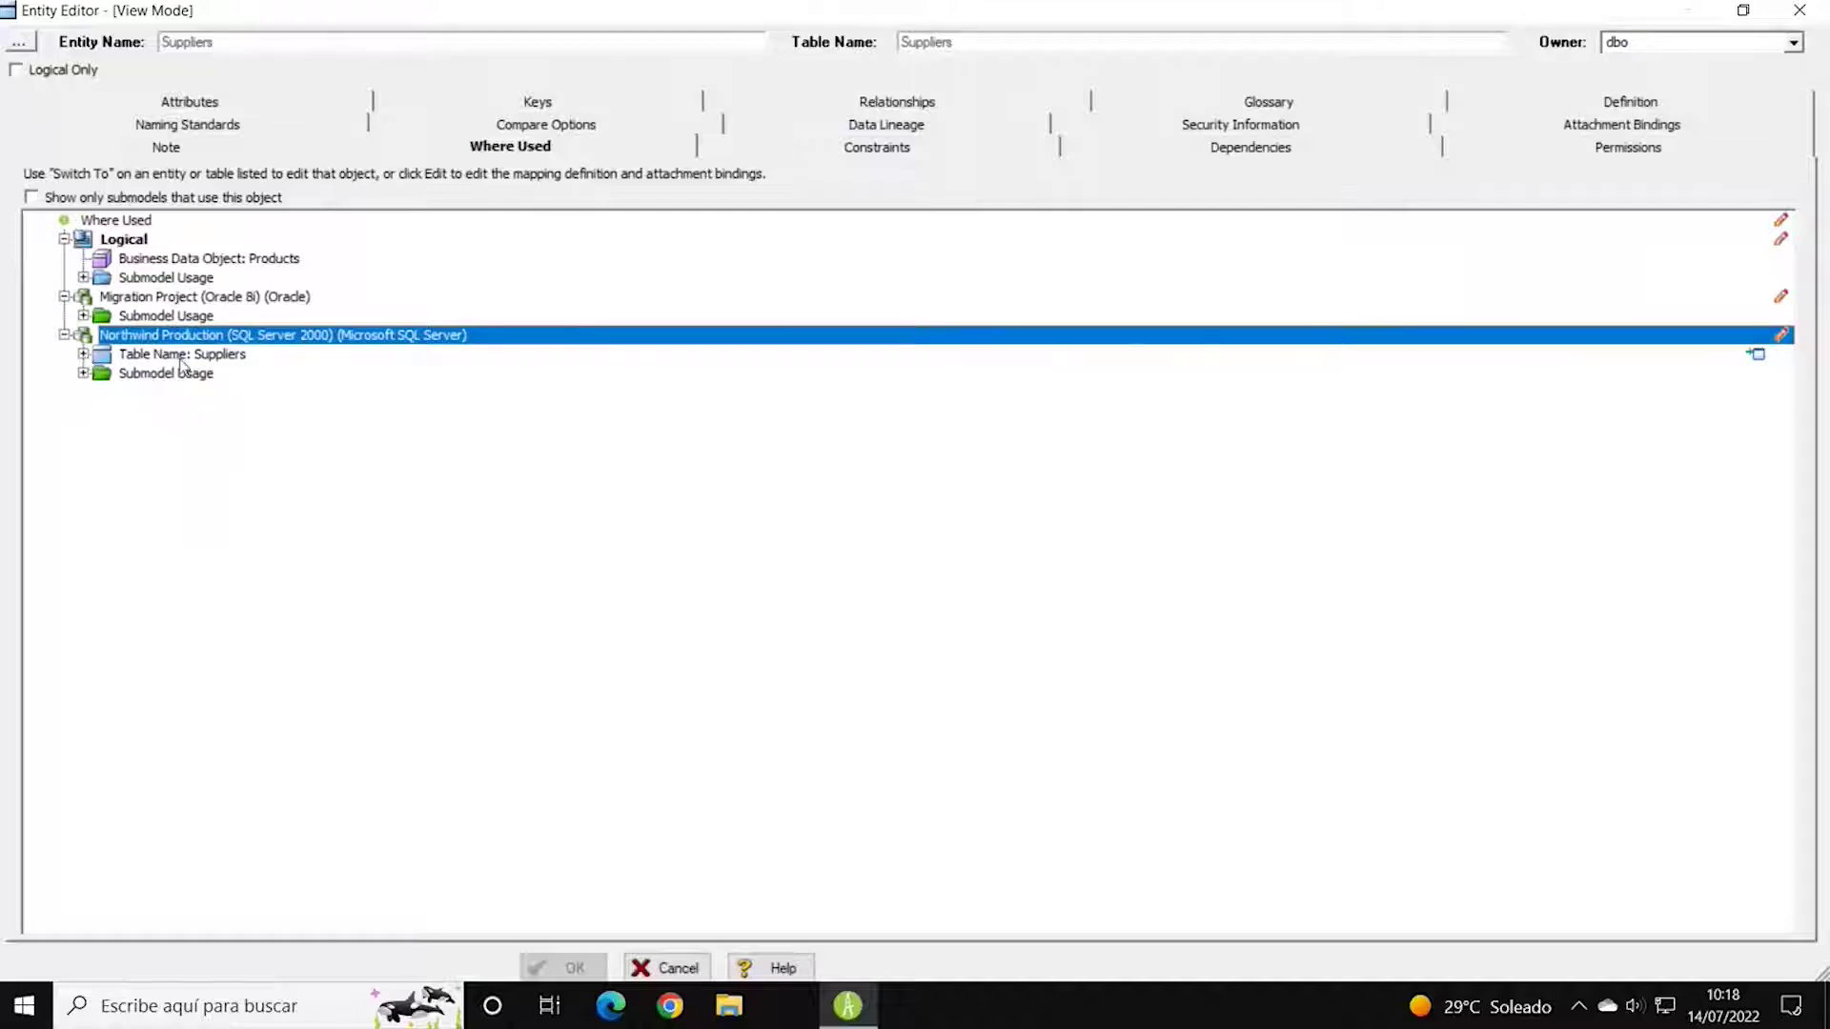
{"action": "left_click", "coordinate": [863, 153]}
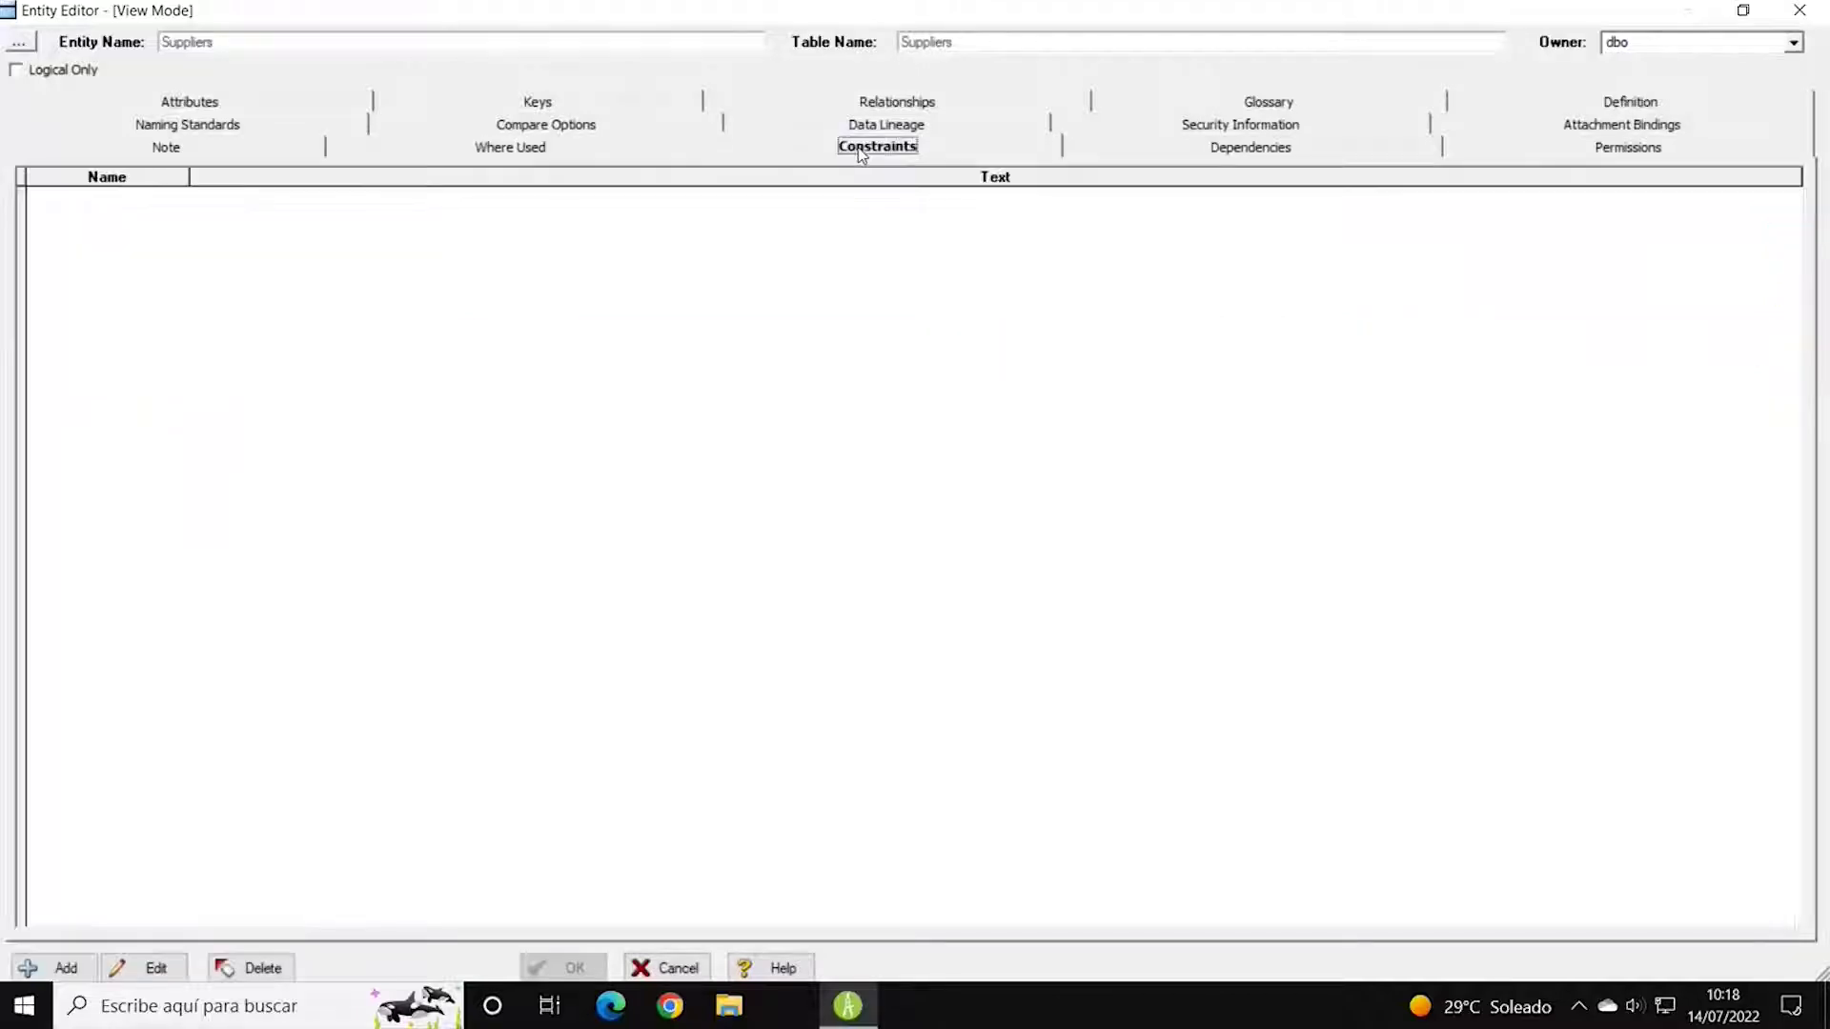
{"action": "left_click", "coordinate": [1280, 153]}
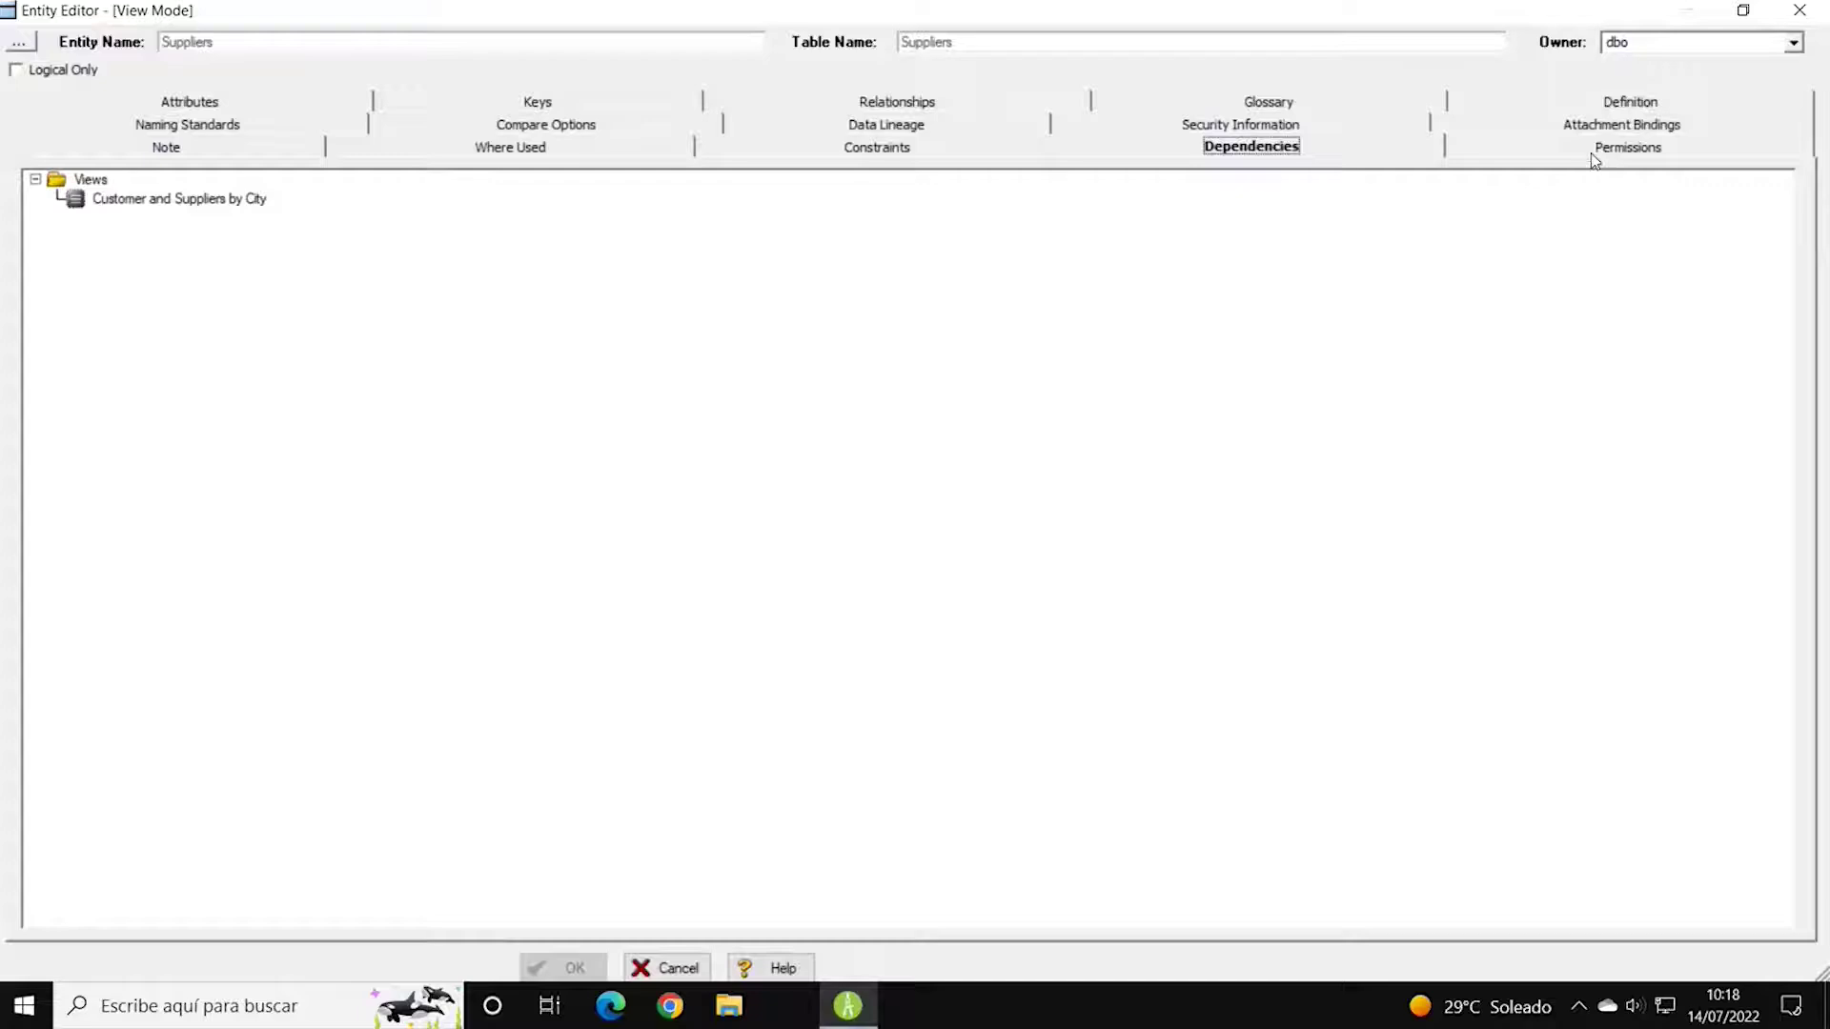
{"action": "left_click", "coordinate": [1544, 149]}
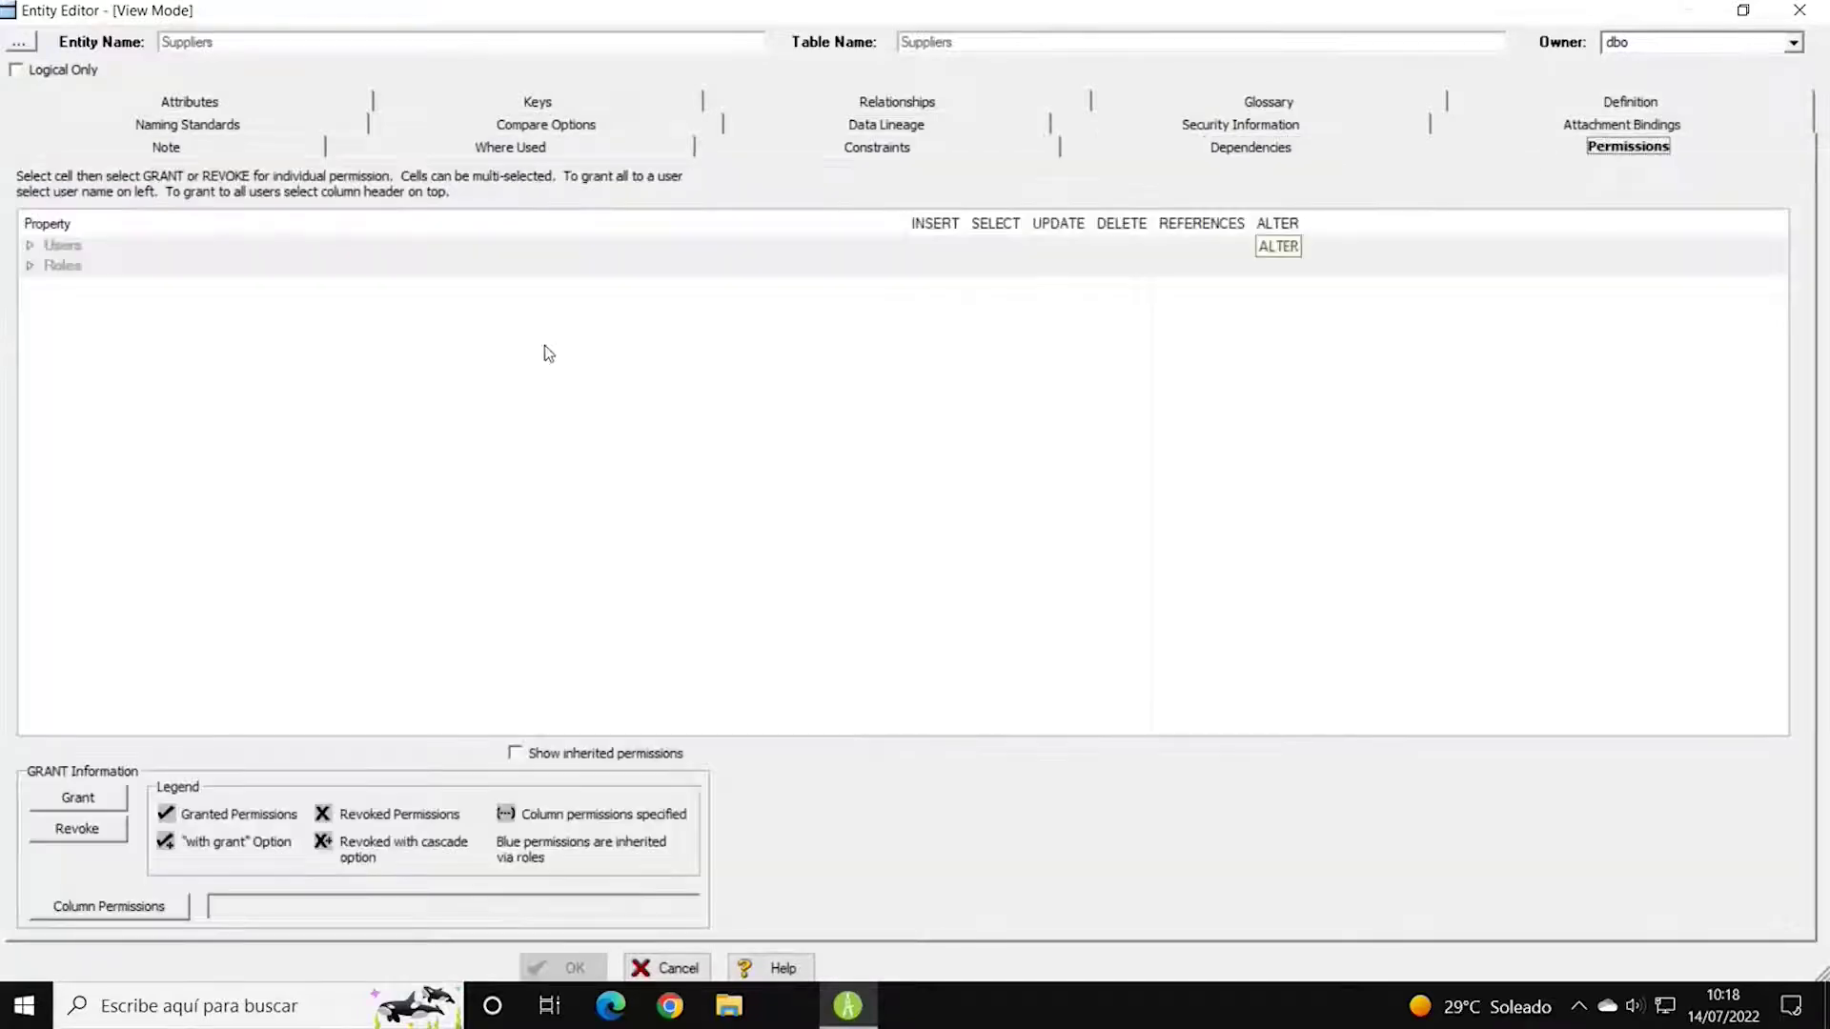
Review the Suppliers Naming Standards, Compare Options and Data Lineage Data Movement Rules.
{"action": "left_click", "coordinate": [208, 129]}
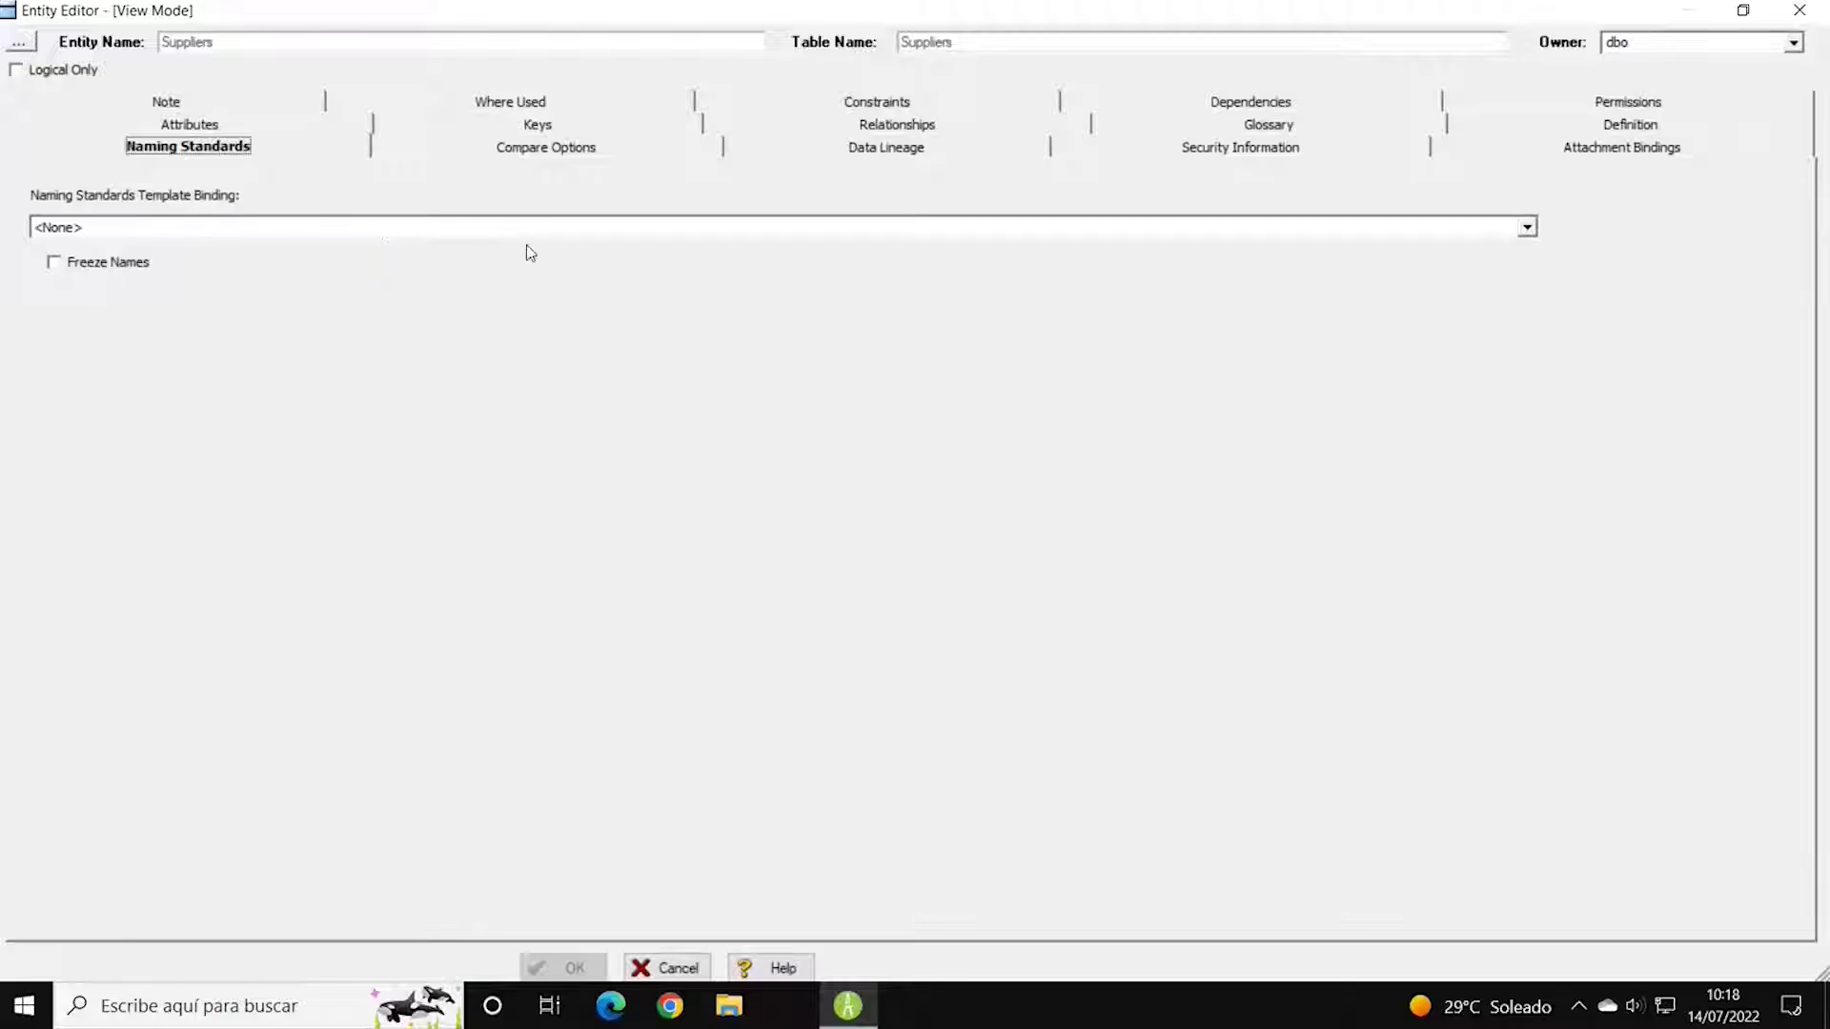
{"action": "left_click", "coordinate": [583, 157]}
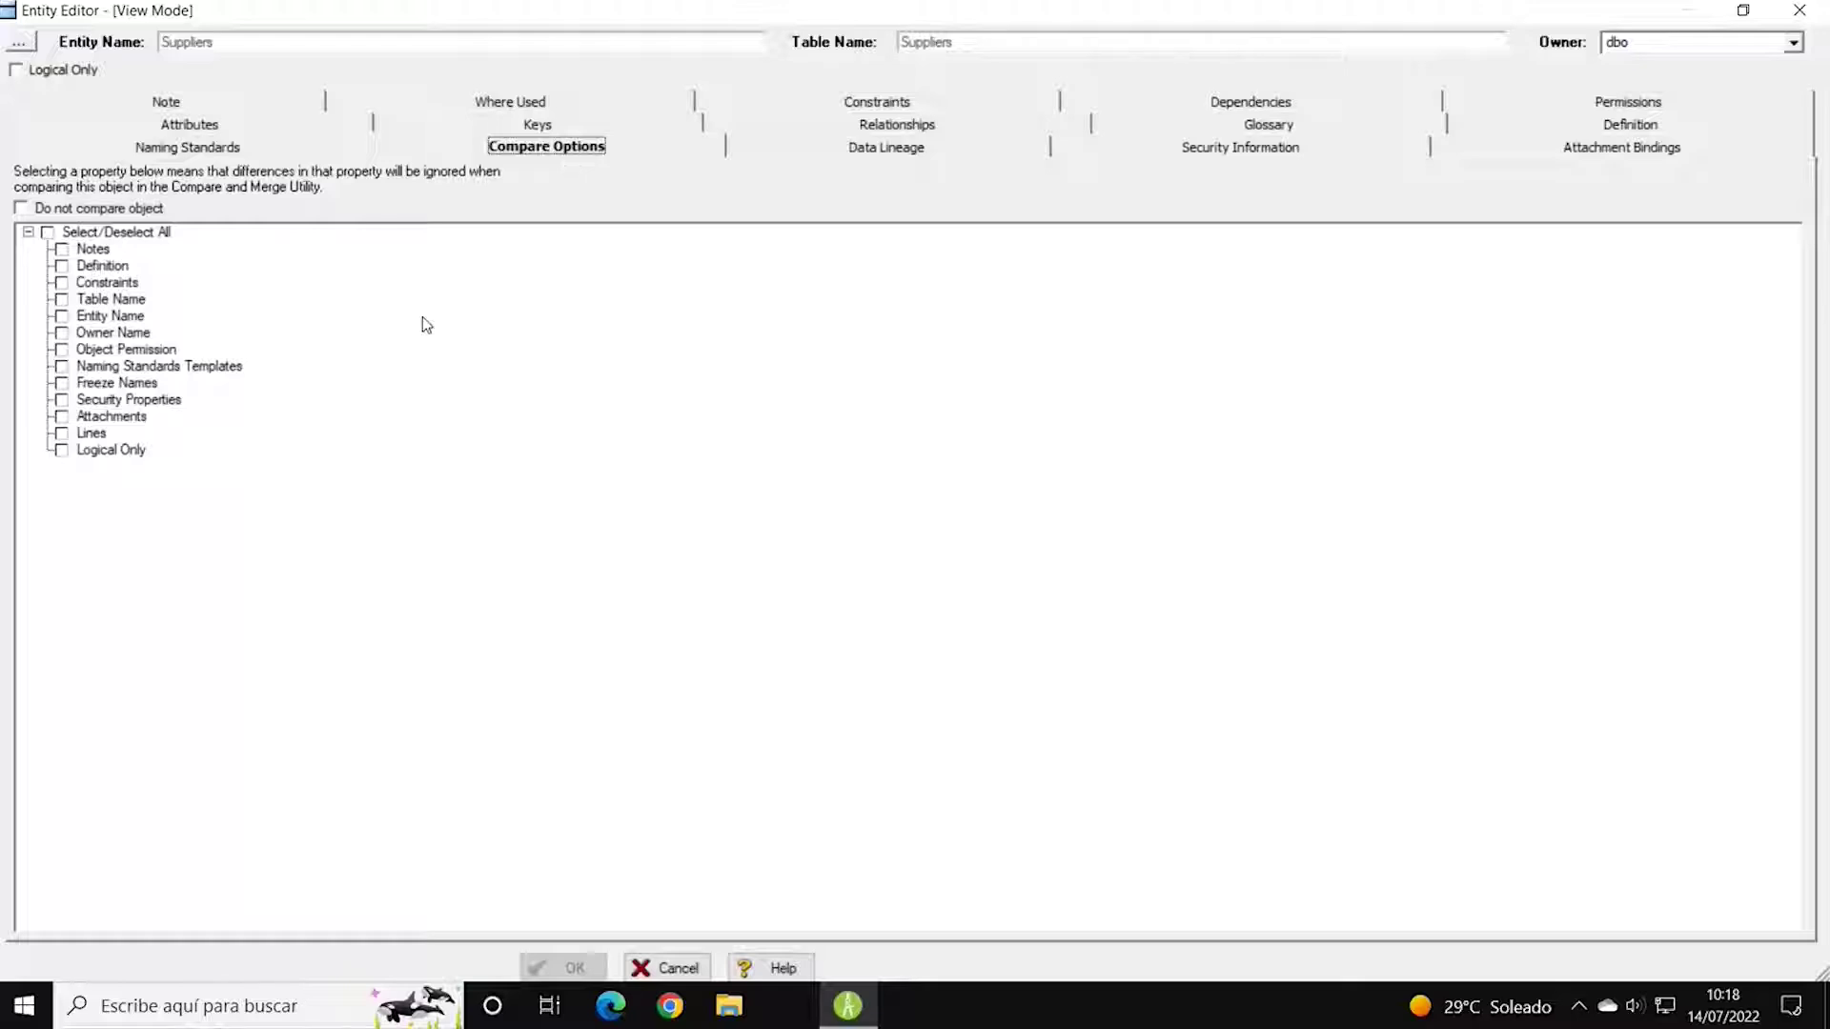
{"action": "left_click", "coordinate": [878, 148]}
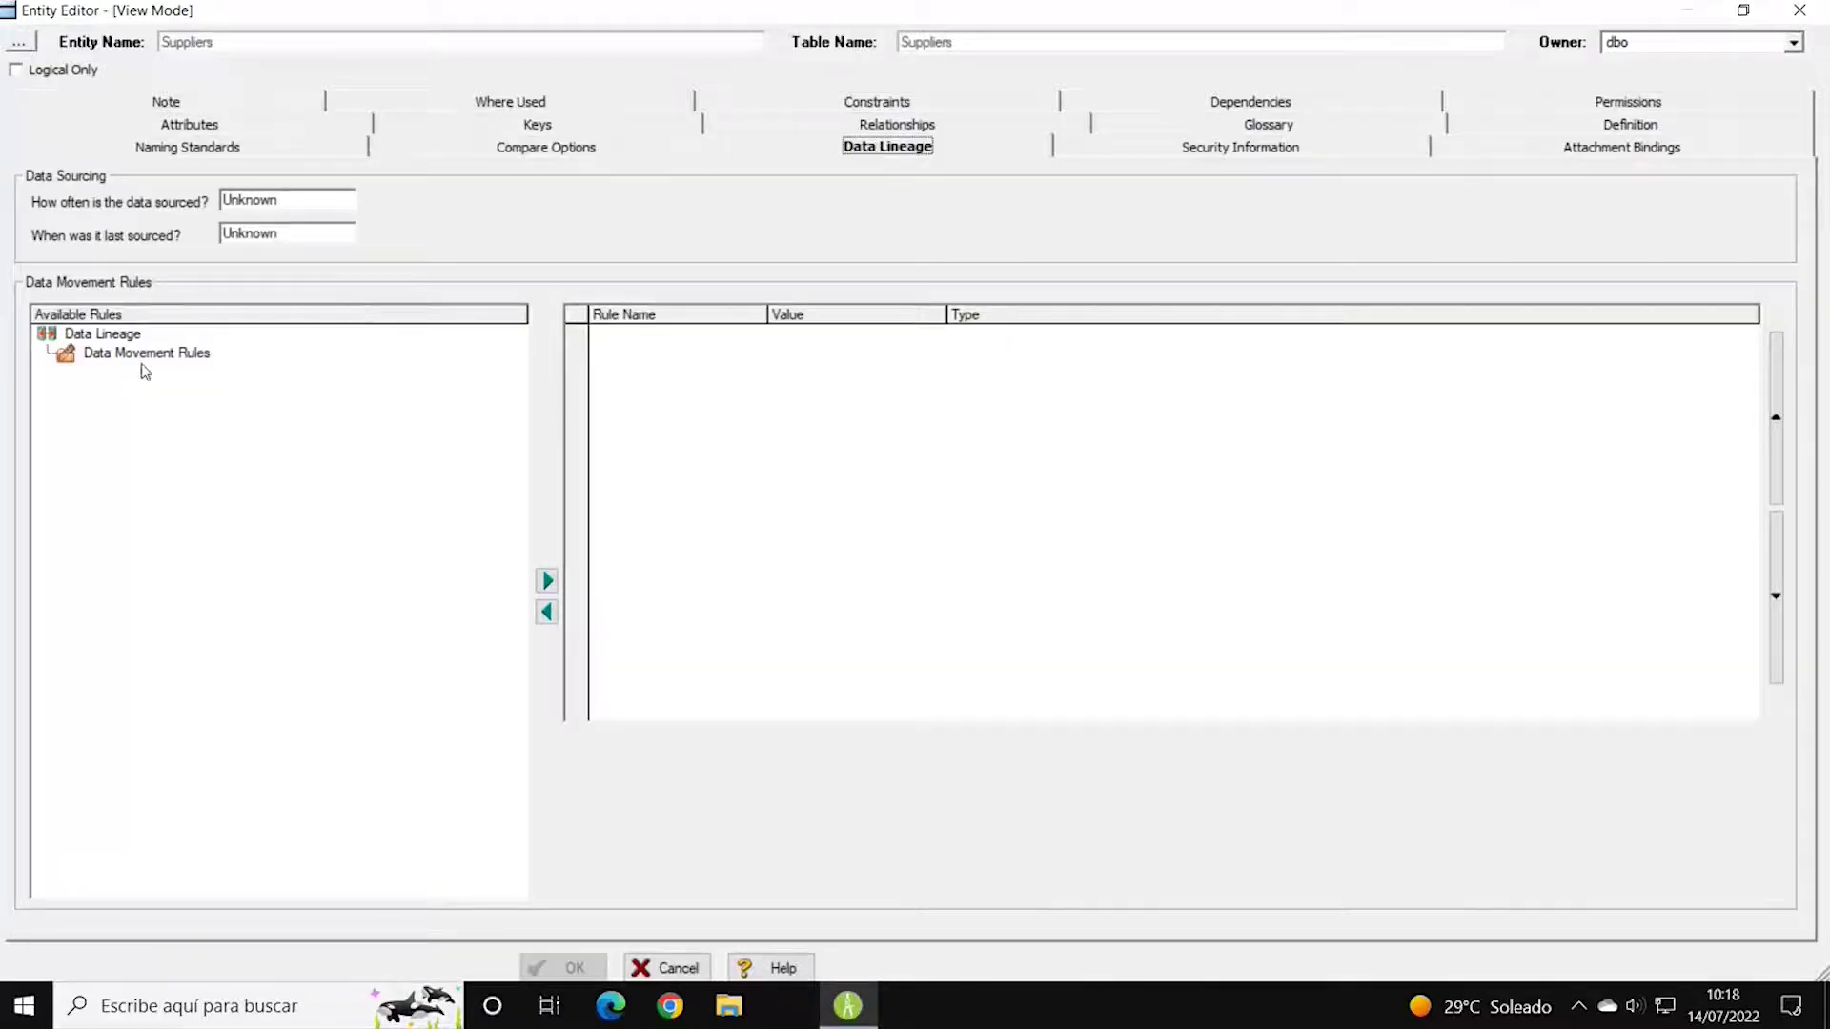
{"action": "left_click", "coordinate": [145, 357]}
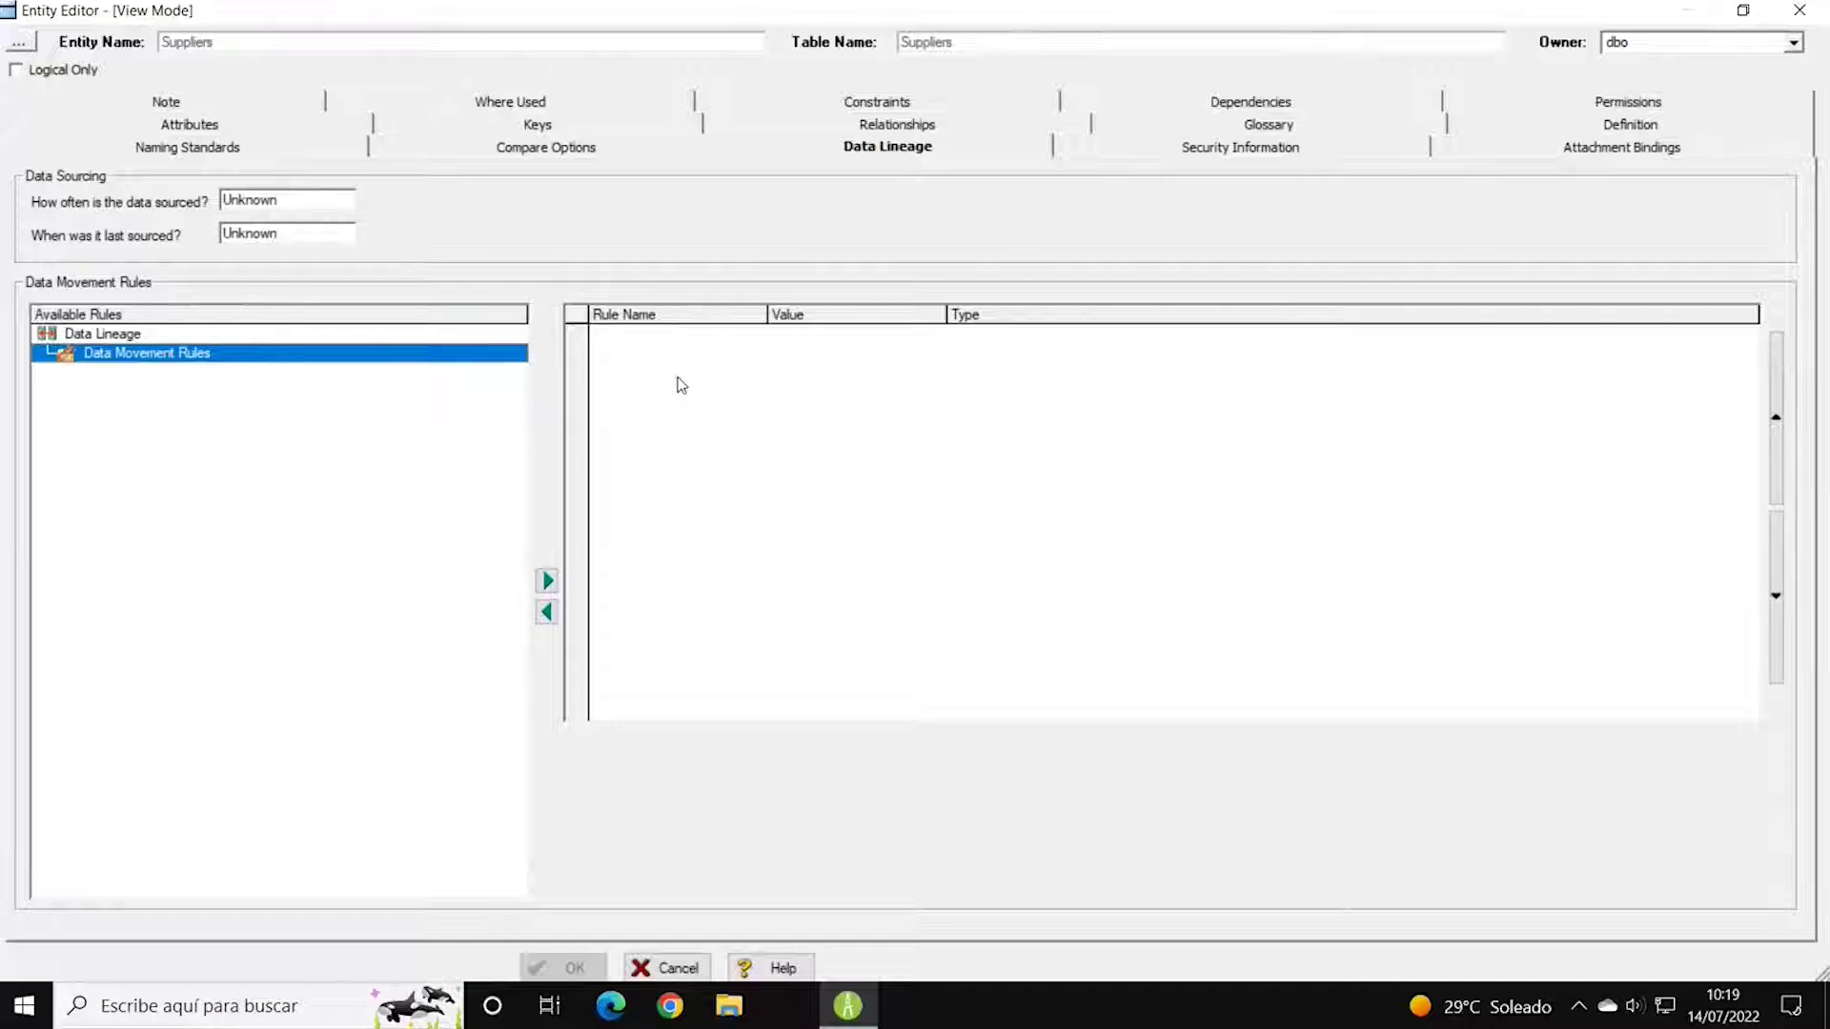
Inspect Security Information and Attachment Bindings such as Team Member List, then close the editor.
{"action": "left_click", "coordinate": [1206, 153]}
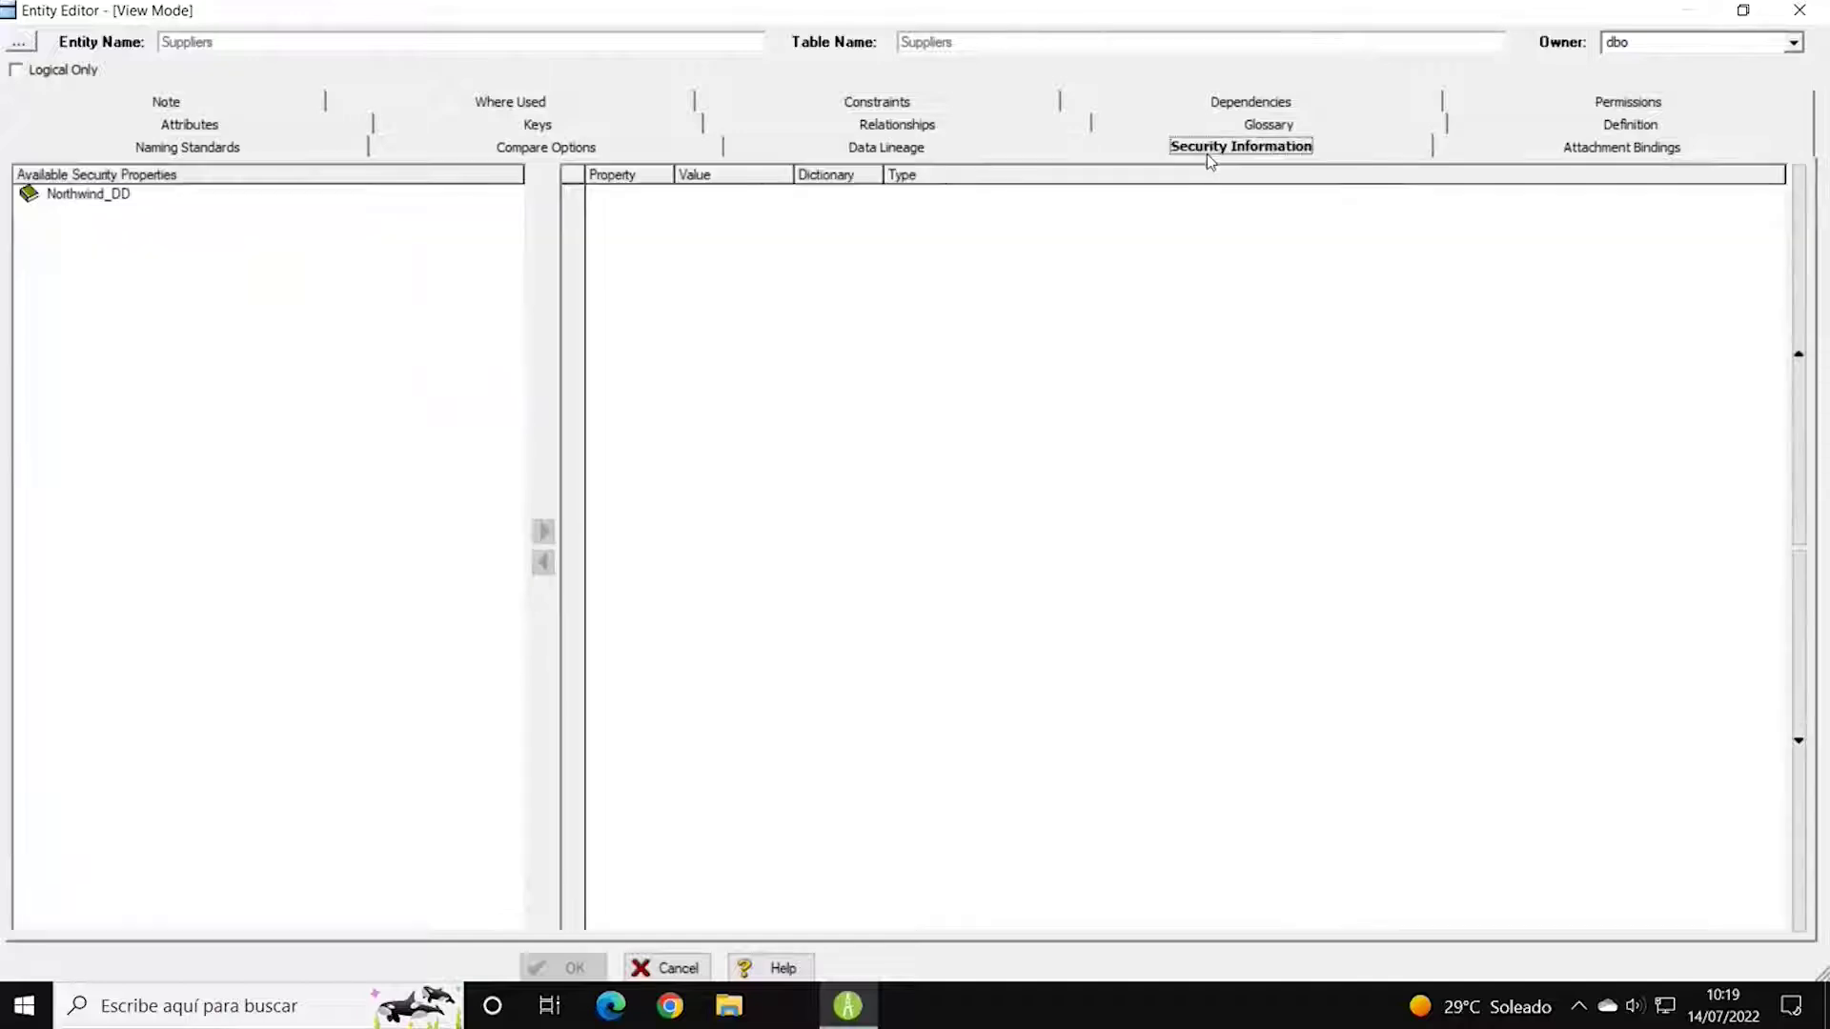
{"action": "left_click", "coordinate": [1574, 151]}
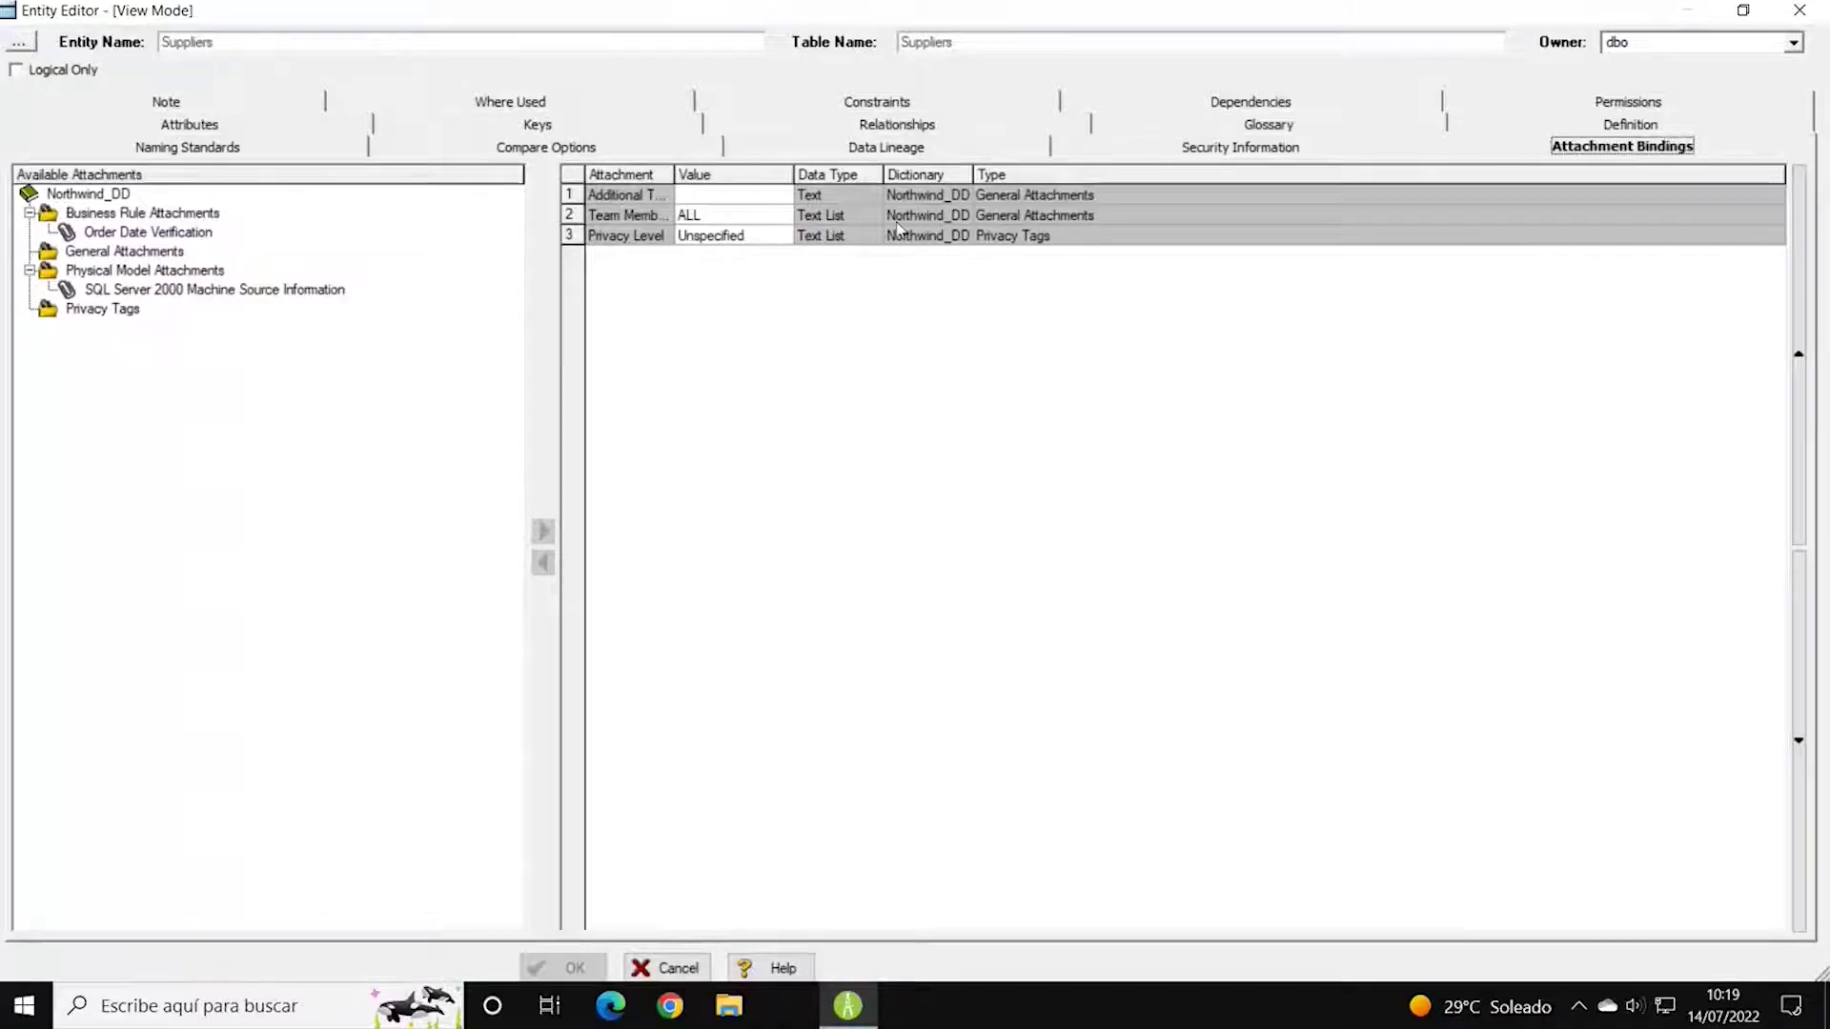
{"action": "left_click_drag", "start_coordinate": [674, 174], "coordinate": [833, 174]}
{"action": "left_click", "coordinate": [715, 218]}
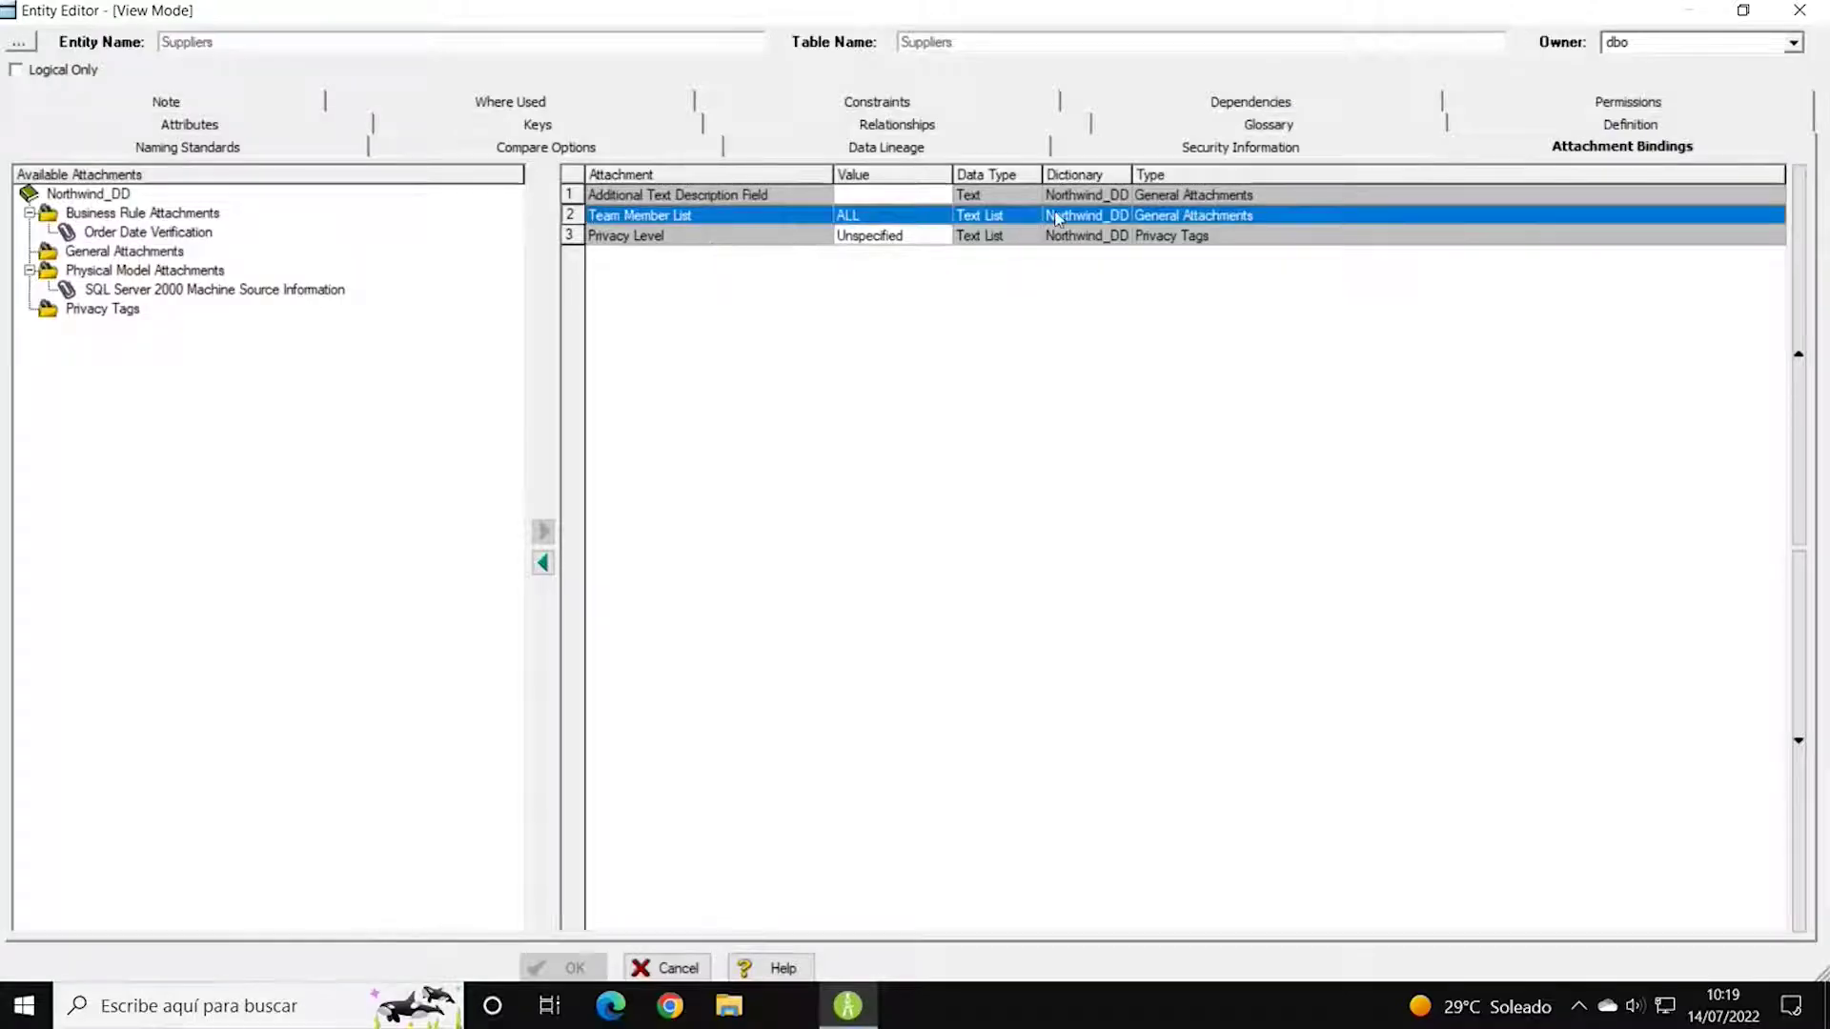
{"action": "left_click_drag", "start_coordinate": [1132, 175], "coordinate": [1164, 174]}
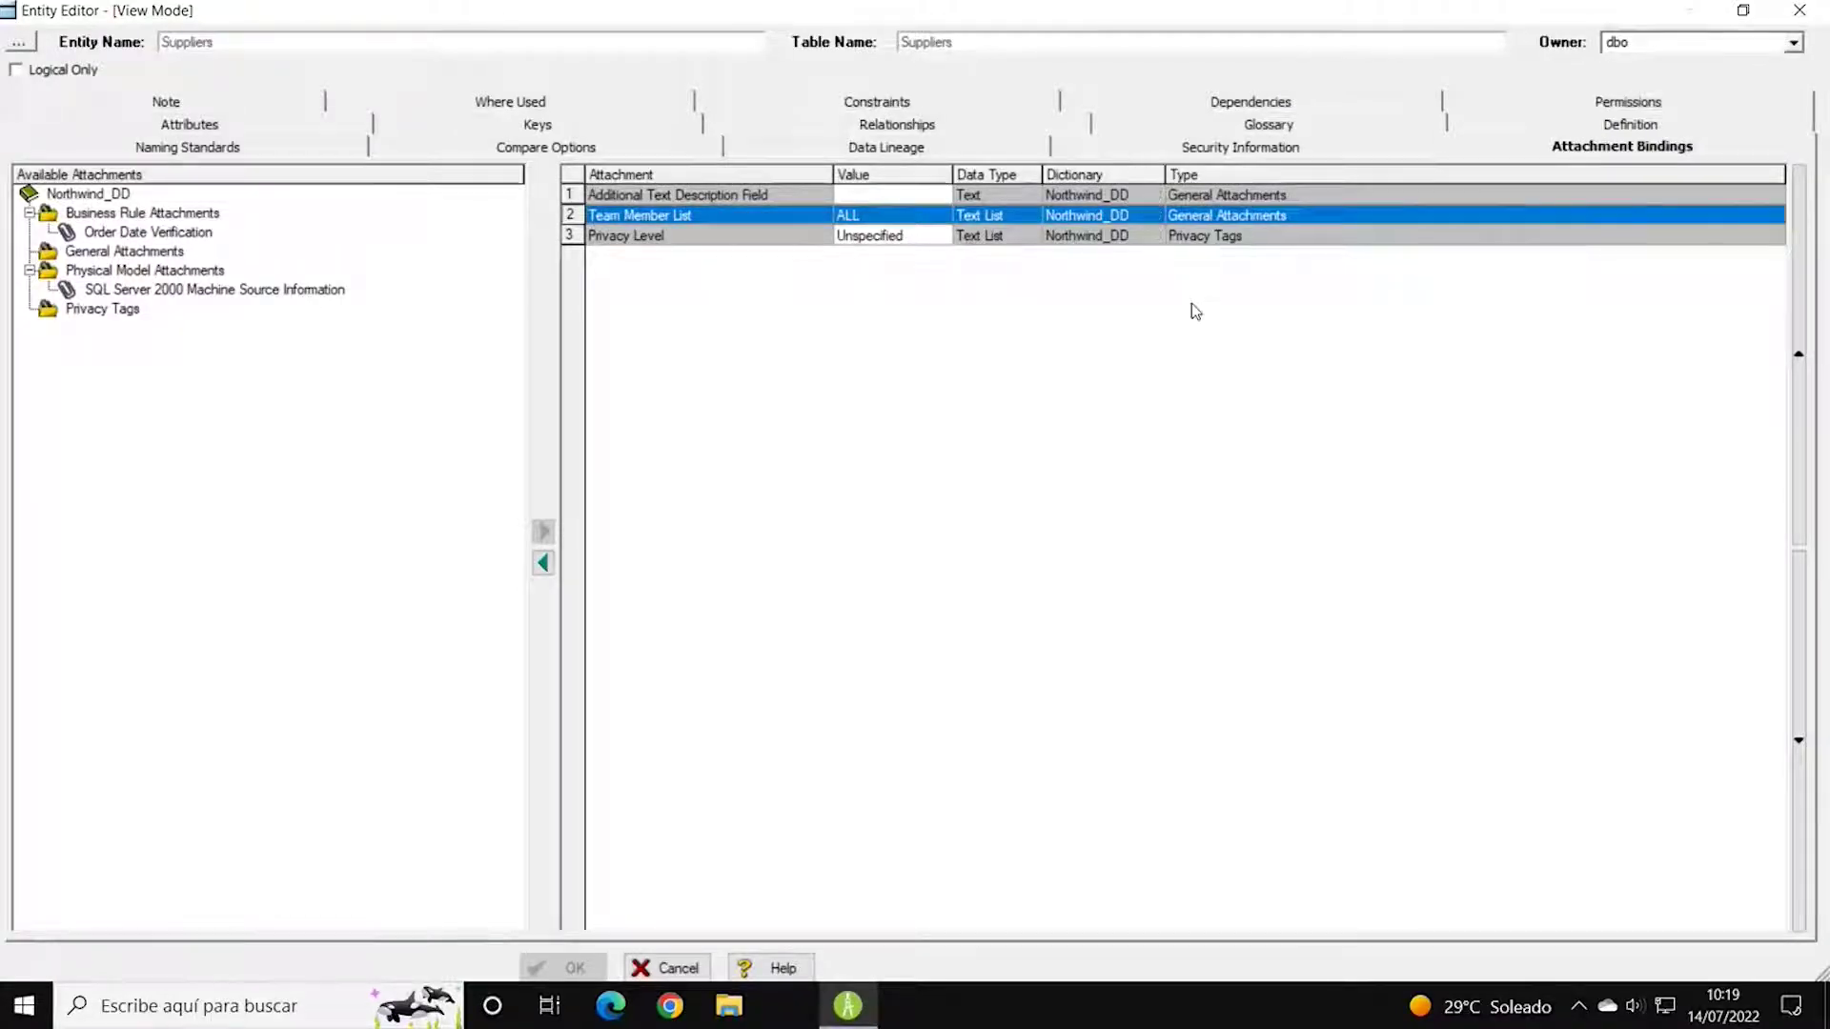
{"action": "left_click", "coordinate": [1800, 11]}
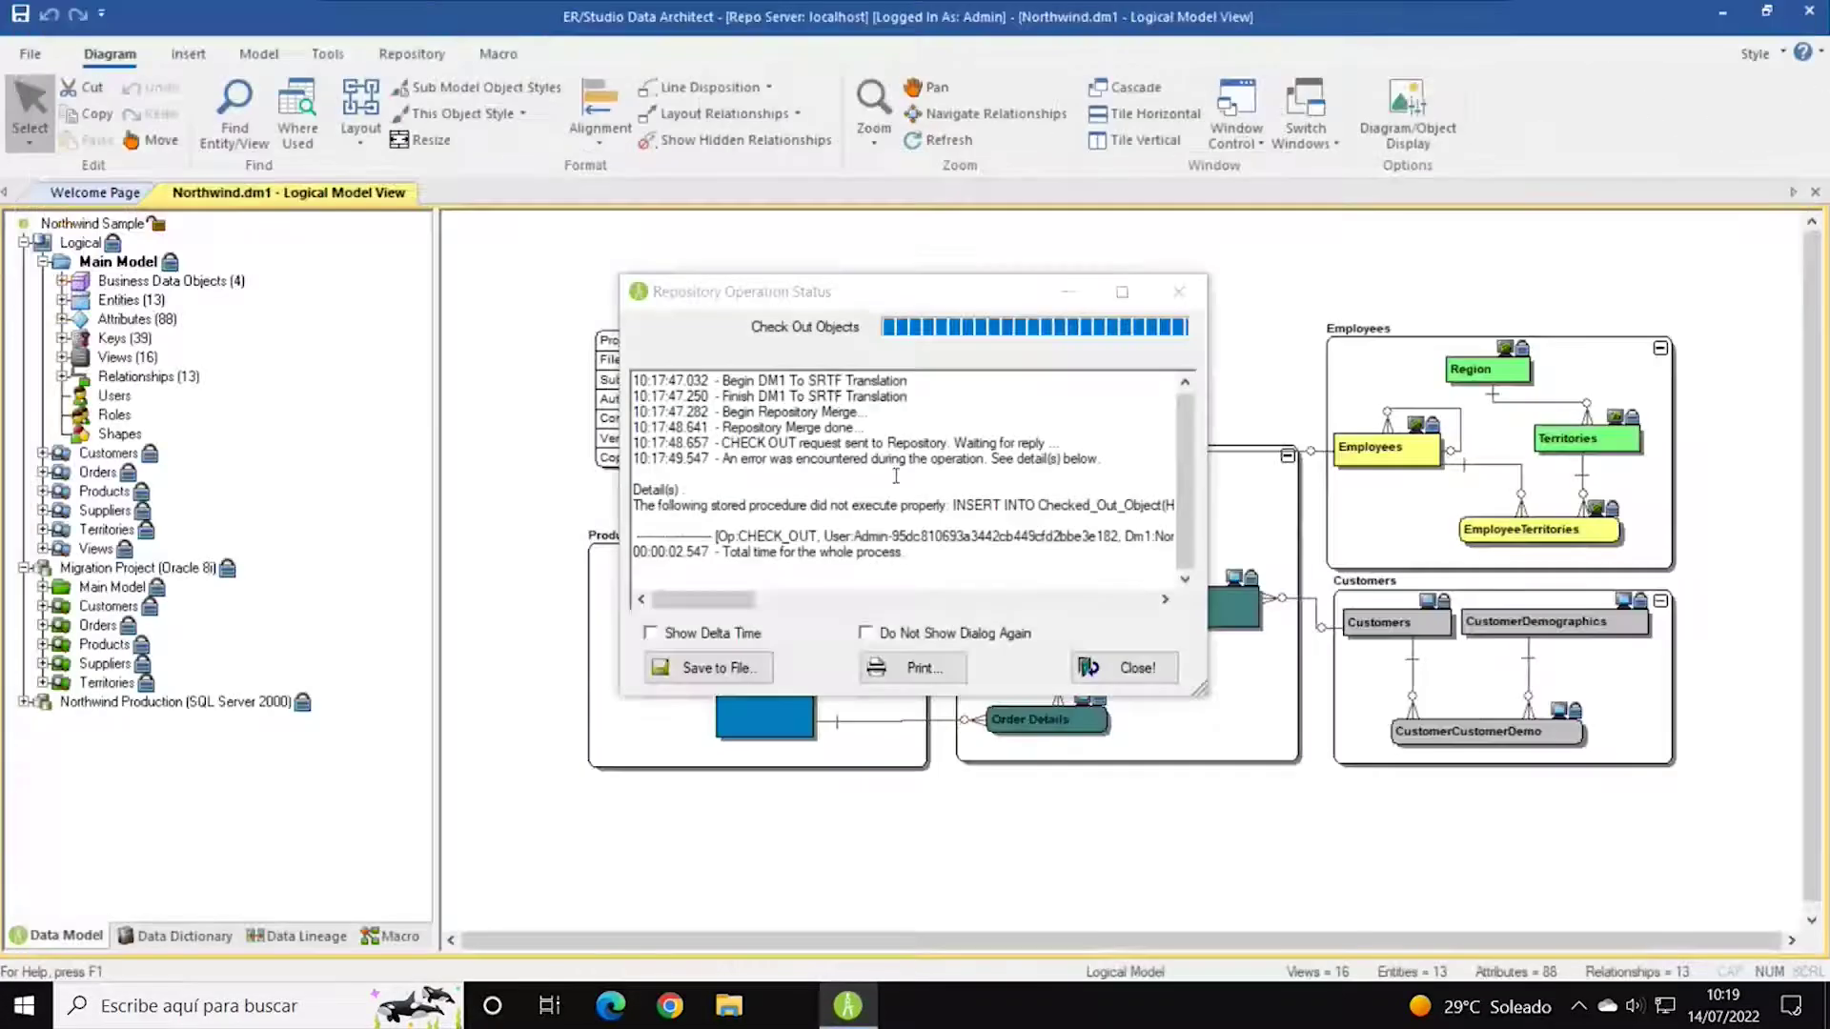
Dismiss the status report and expand the model's 88 attributes in the Data Model tree.
{"action": "left_click", "coordinate": [1125, 668]}
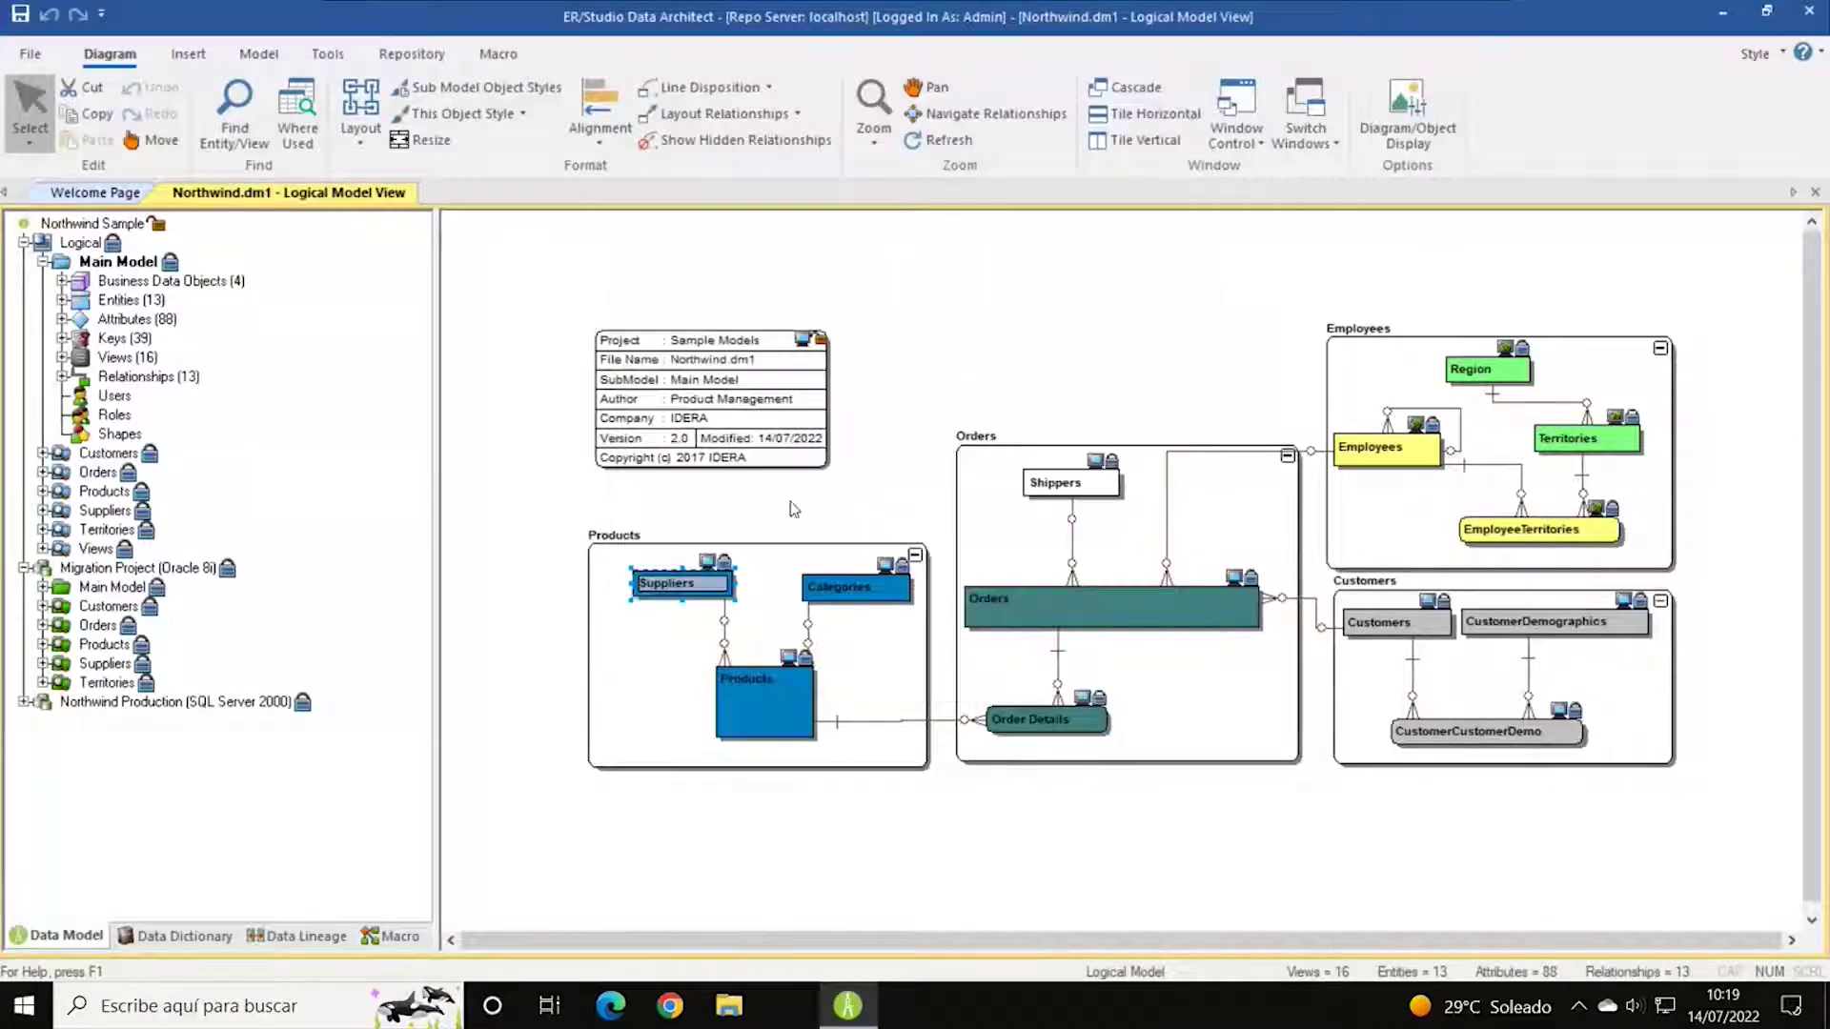
{"action": "left_click", "coordinate": [62, 300]}
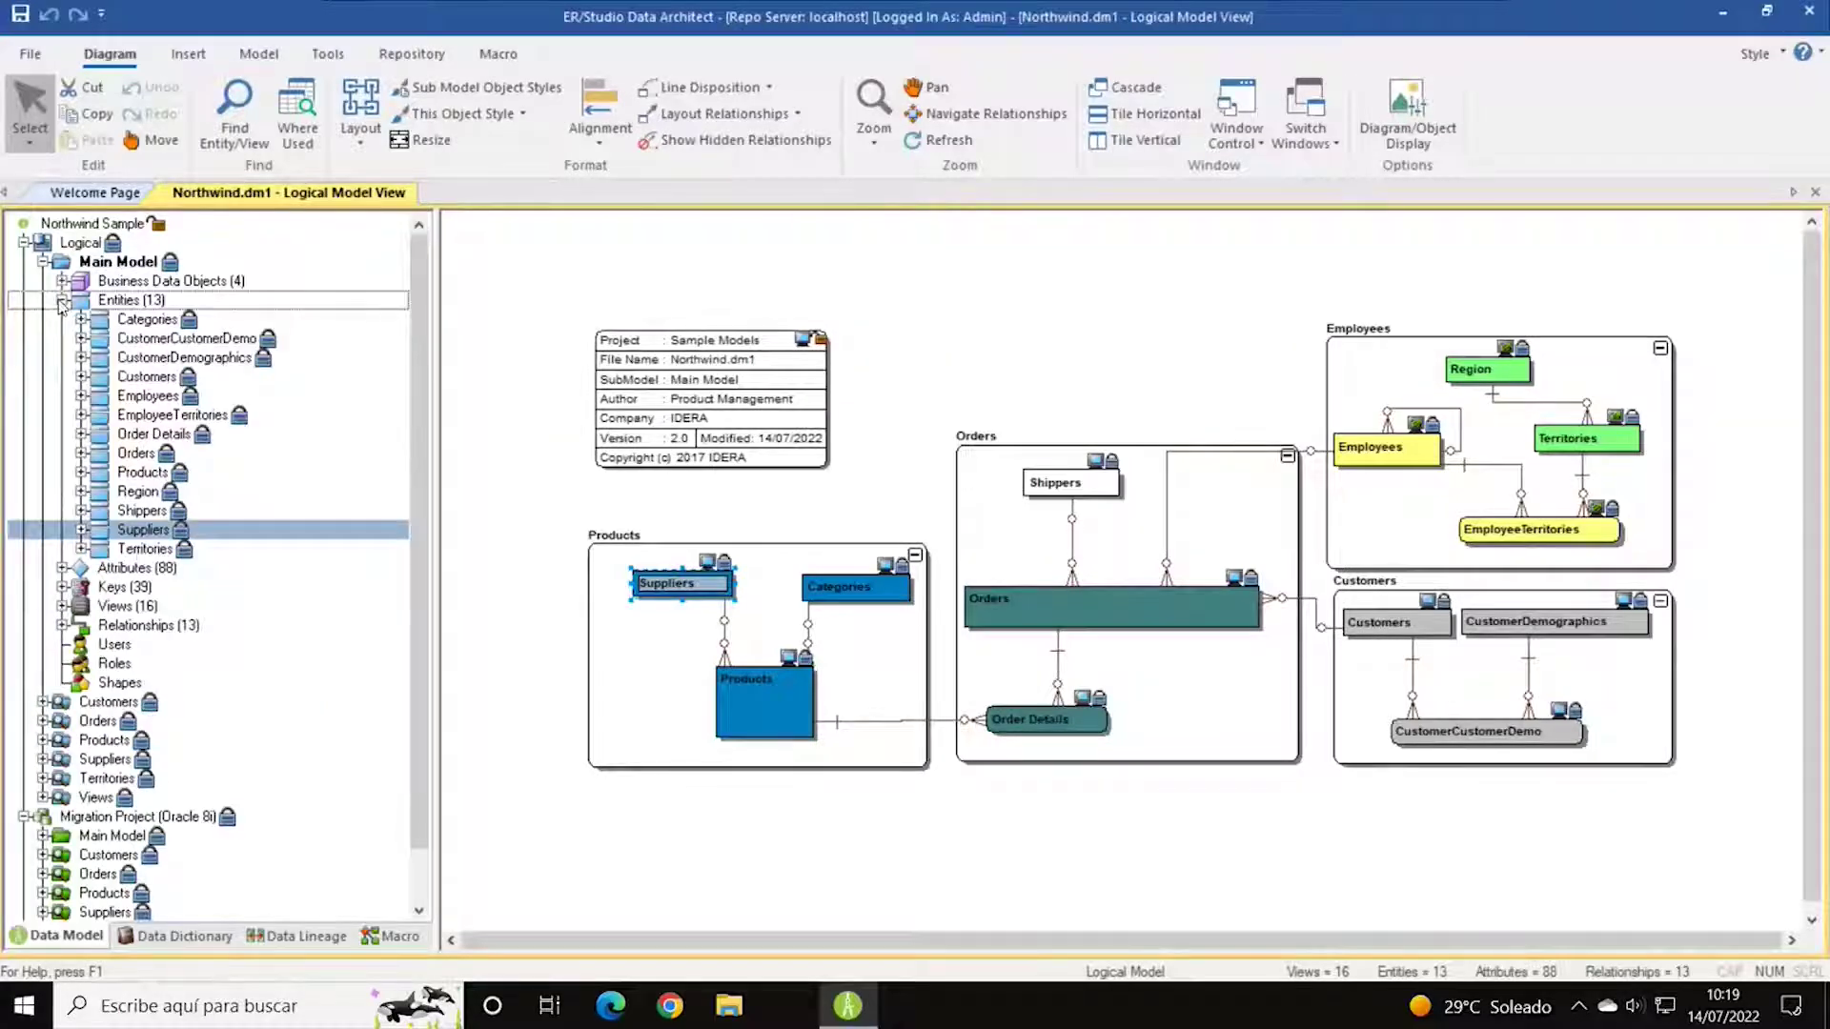
{"action": "left_click", "coordinate": [62, 300]}
{"action": "left_click", "coordinate": [62, 319]}
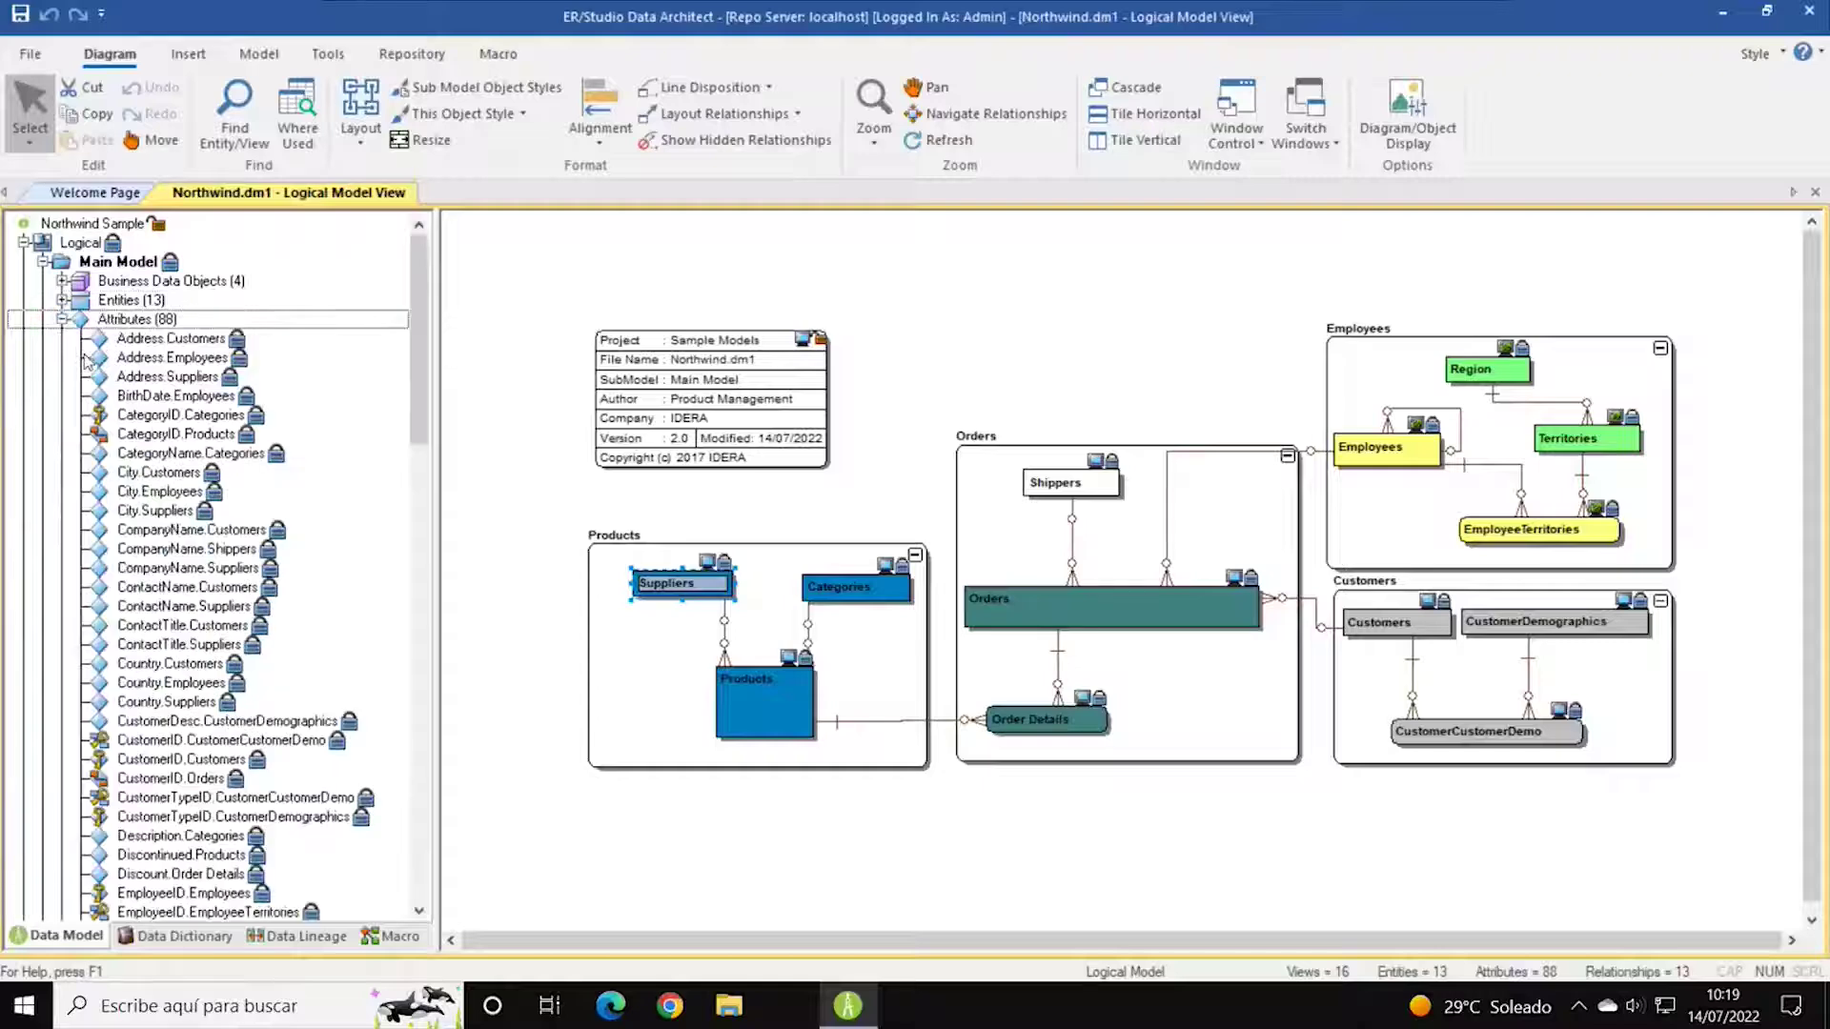
Choose Edit Attribute on Address.Customers and request its check-out from the repository.
{"action": "left_click", "coordinate": [177, 342]}
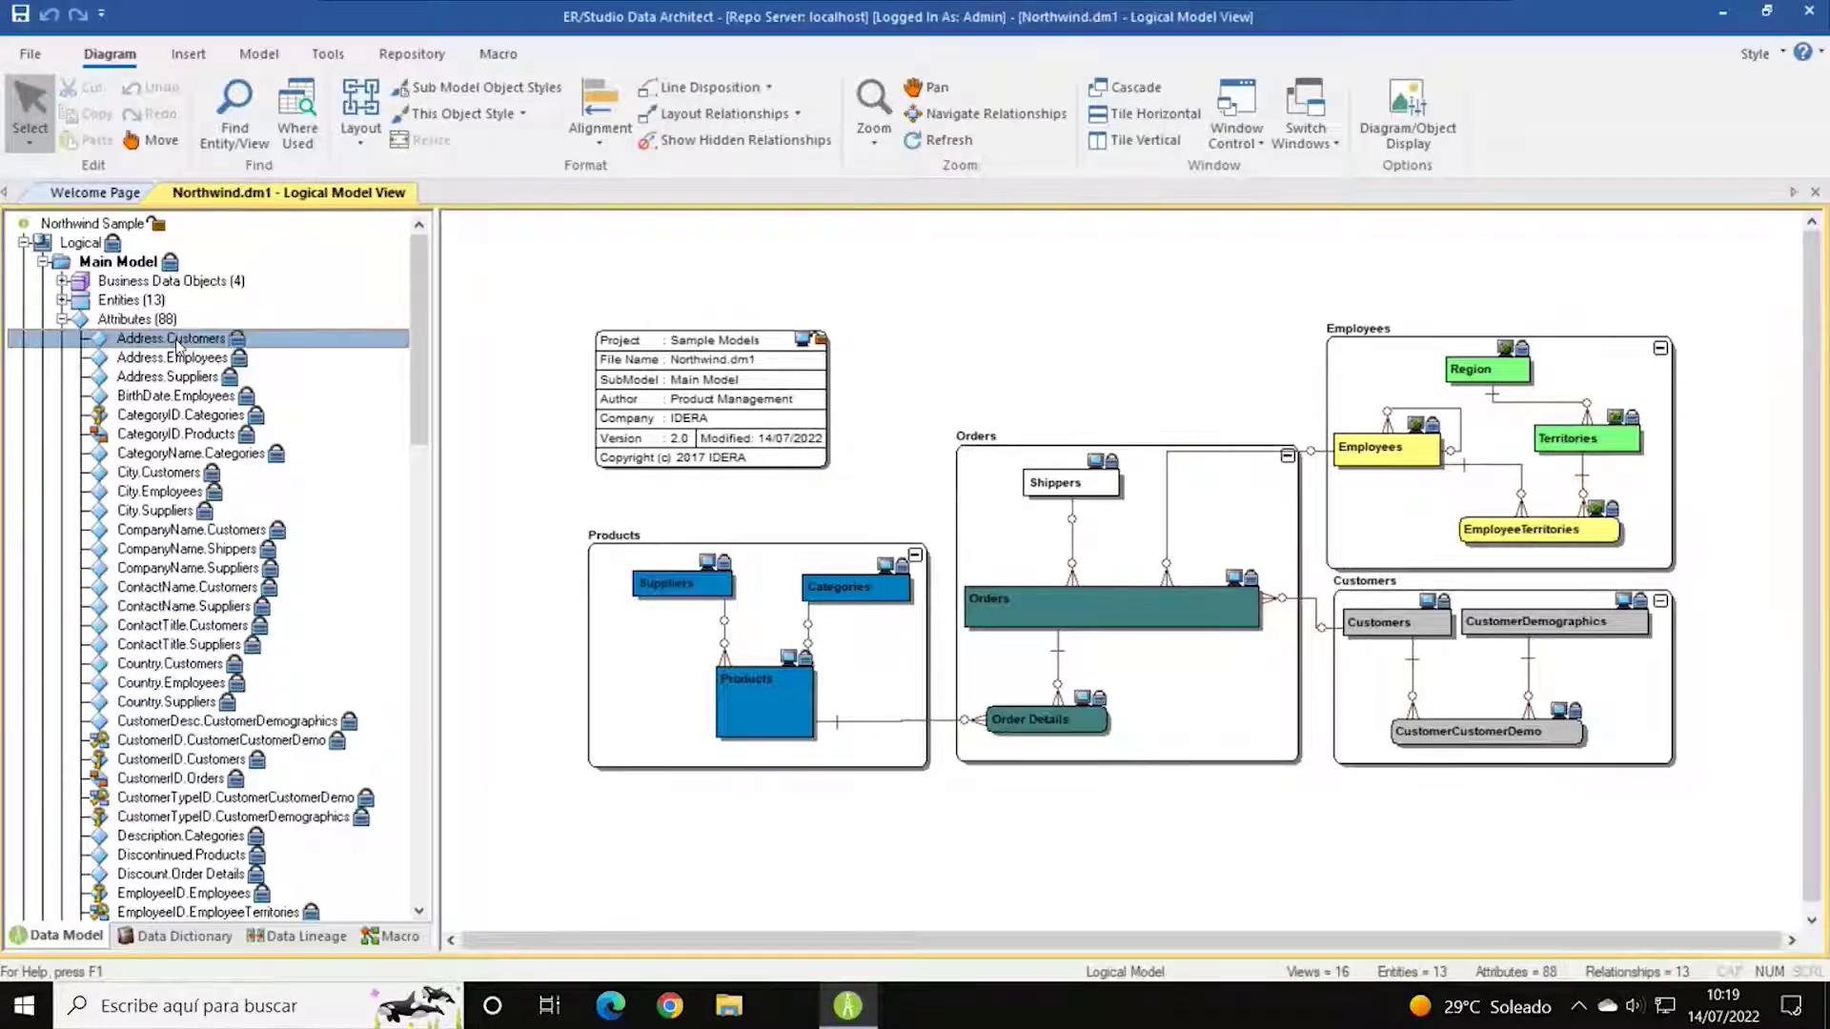
{"action": "right_click", "coordinate": [176, 344]}
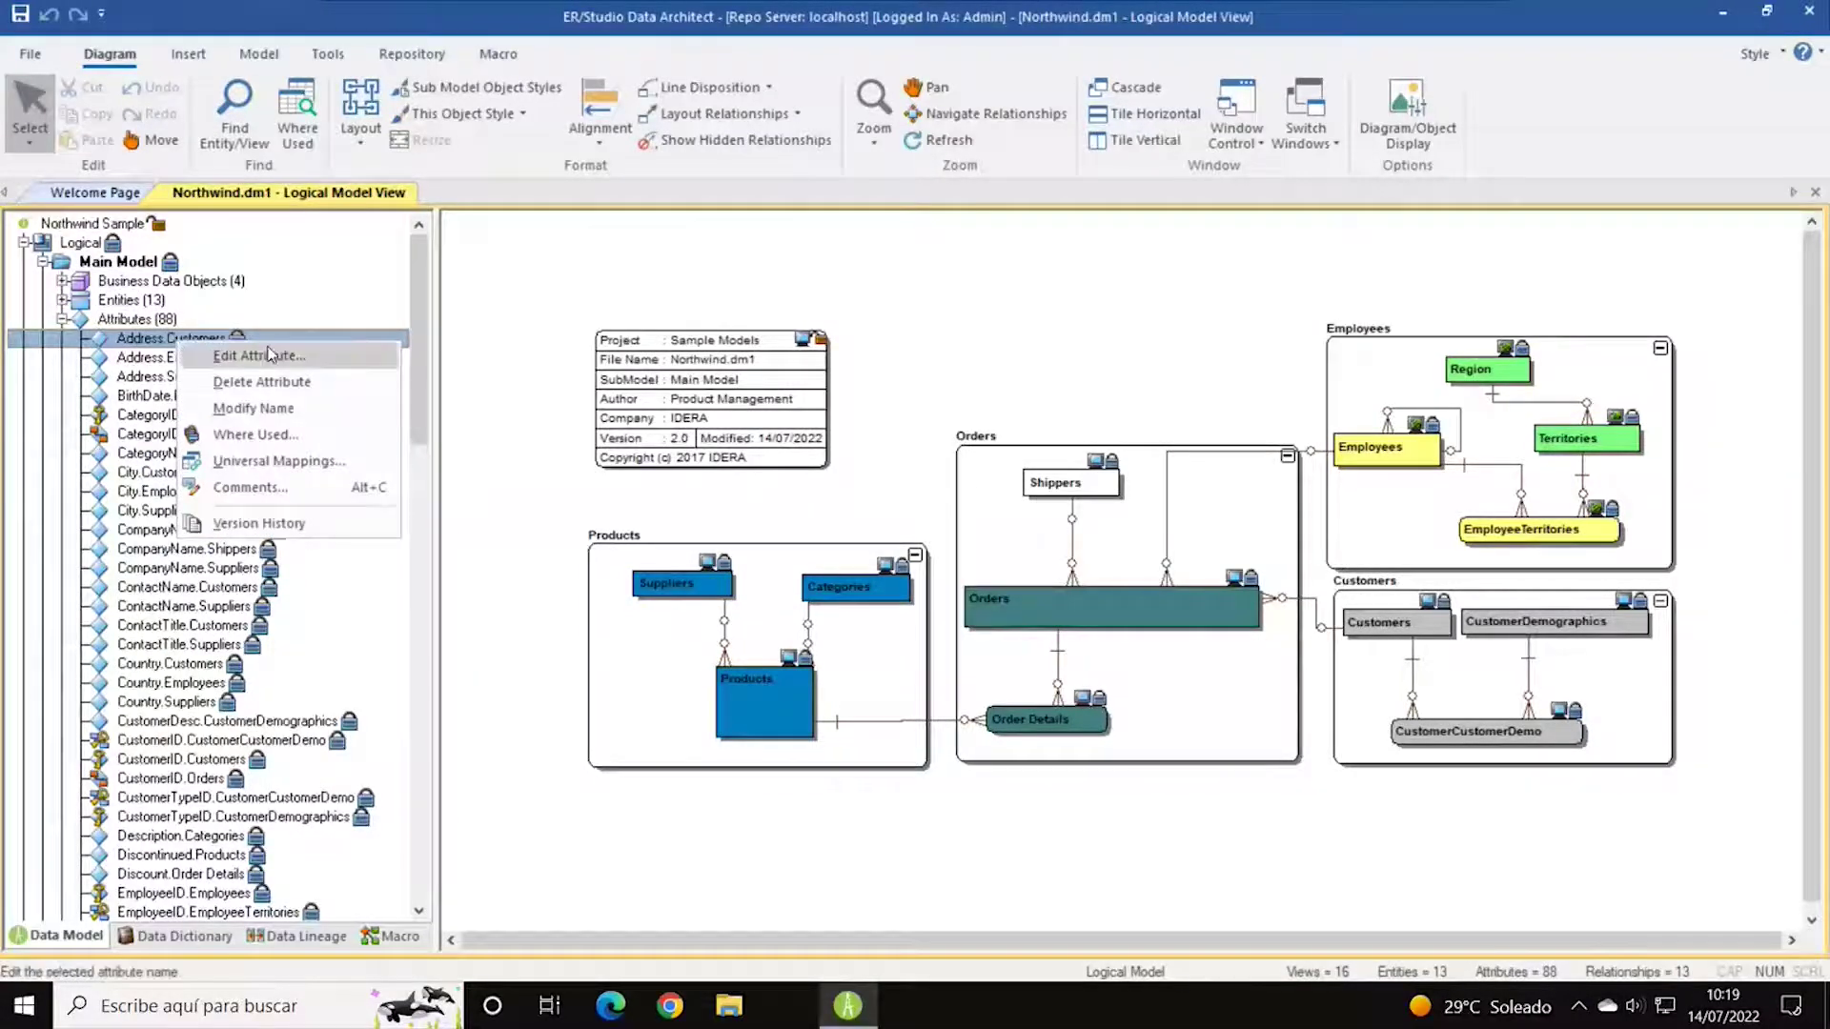
{"action": "left_click", "coordinate": [270, 355]}
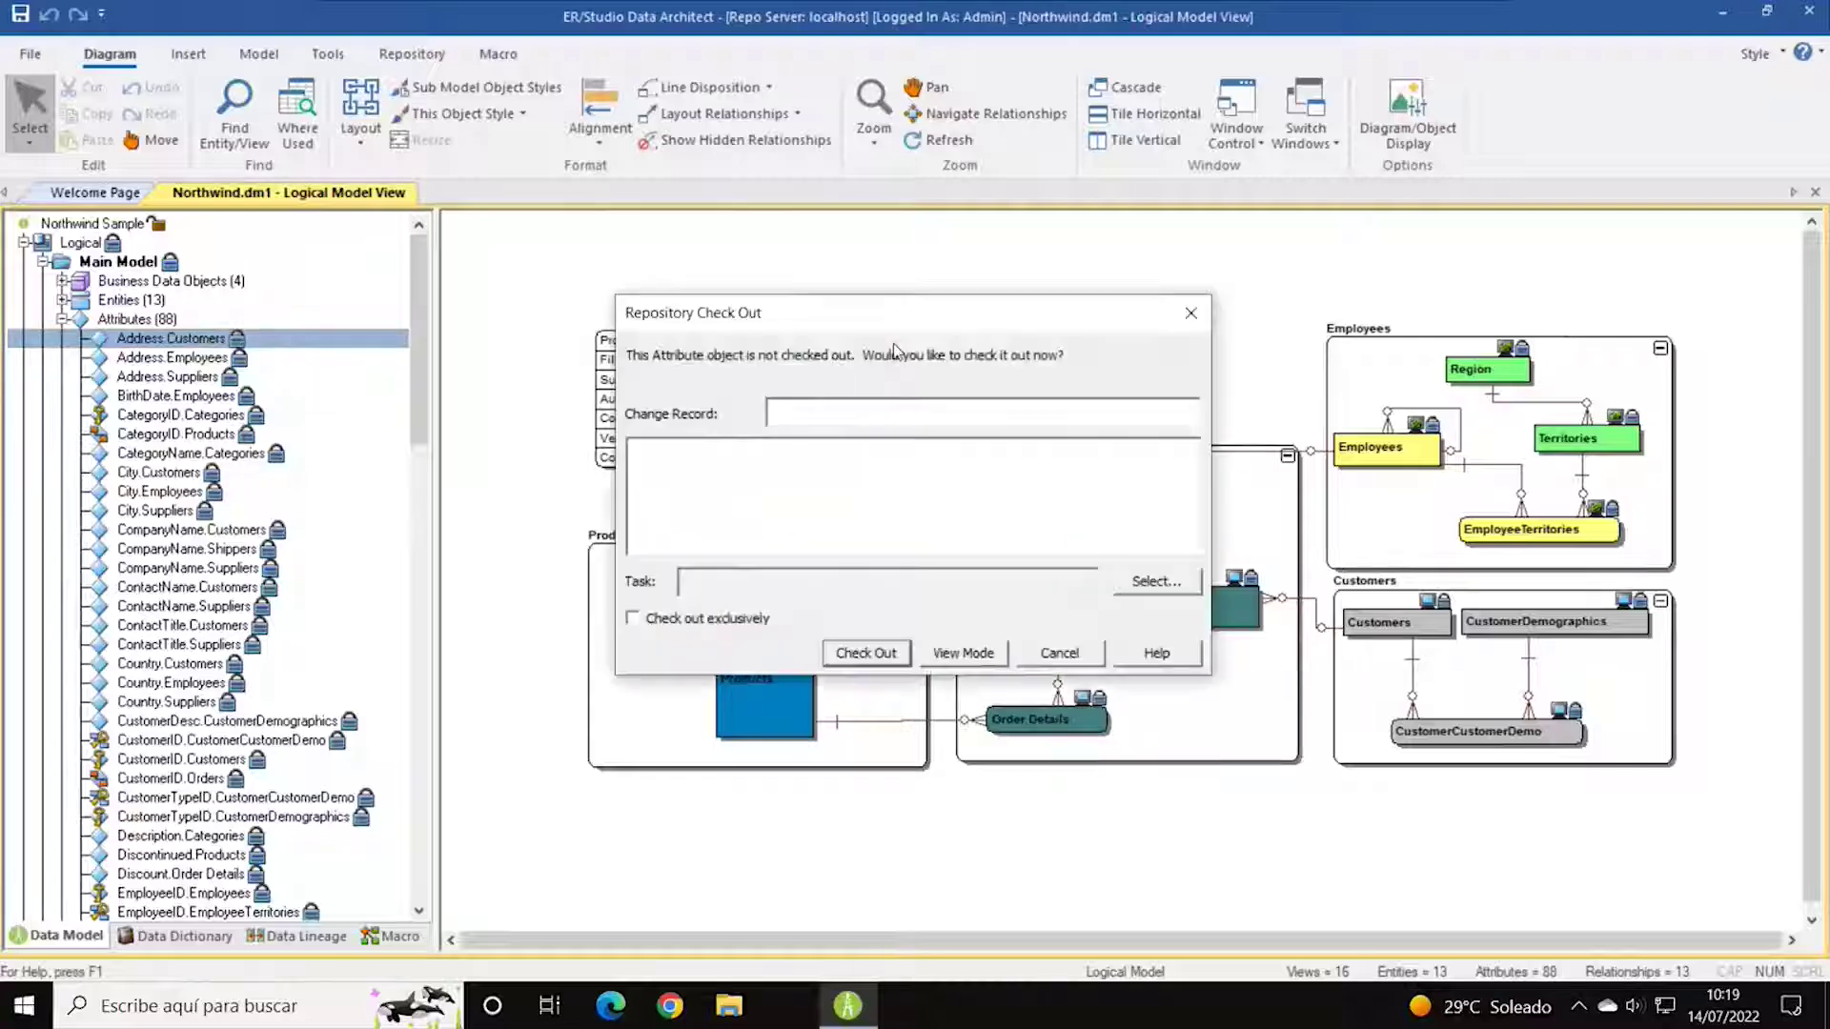
{"action": "left_click", "coordinate": [864, 653]}
Confirm the check-out, maximize the Customers Entity Editor and resize its attribute columns.
{"action": "left_click", "coordinate": [837, 539]}
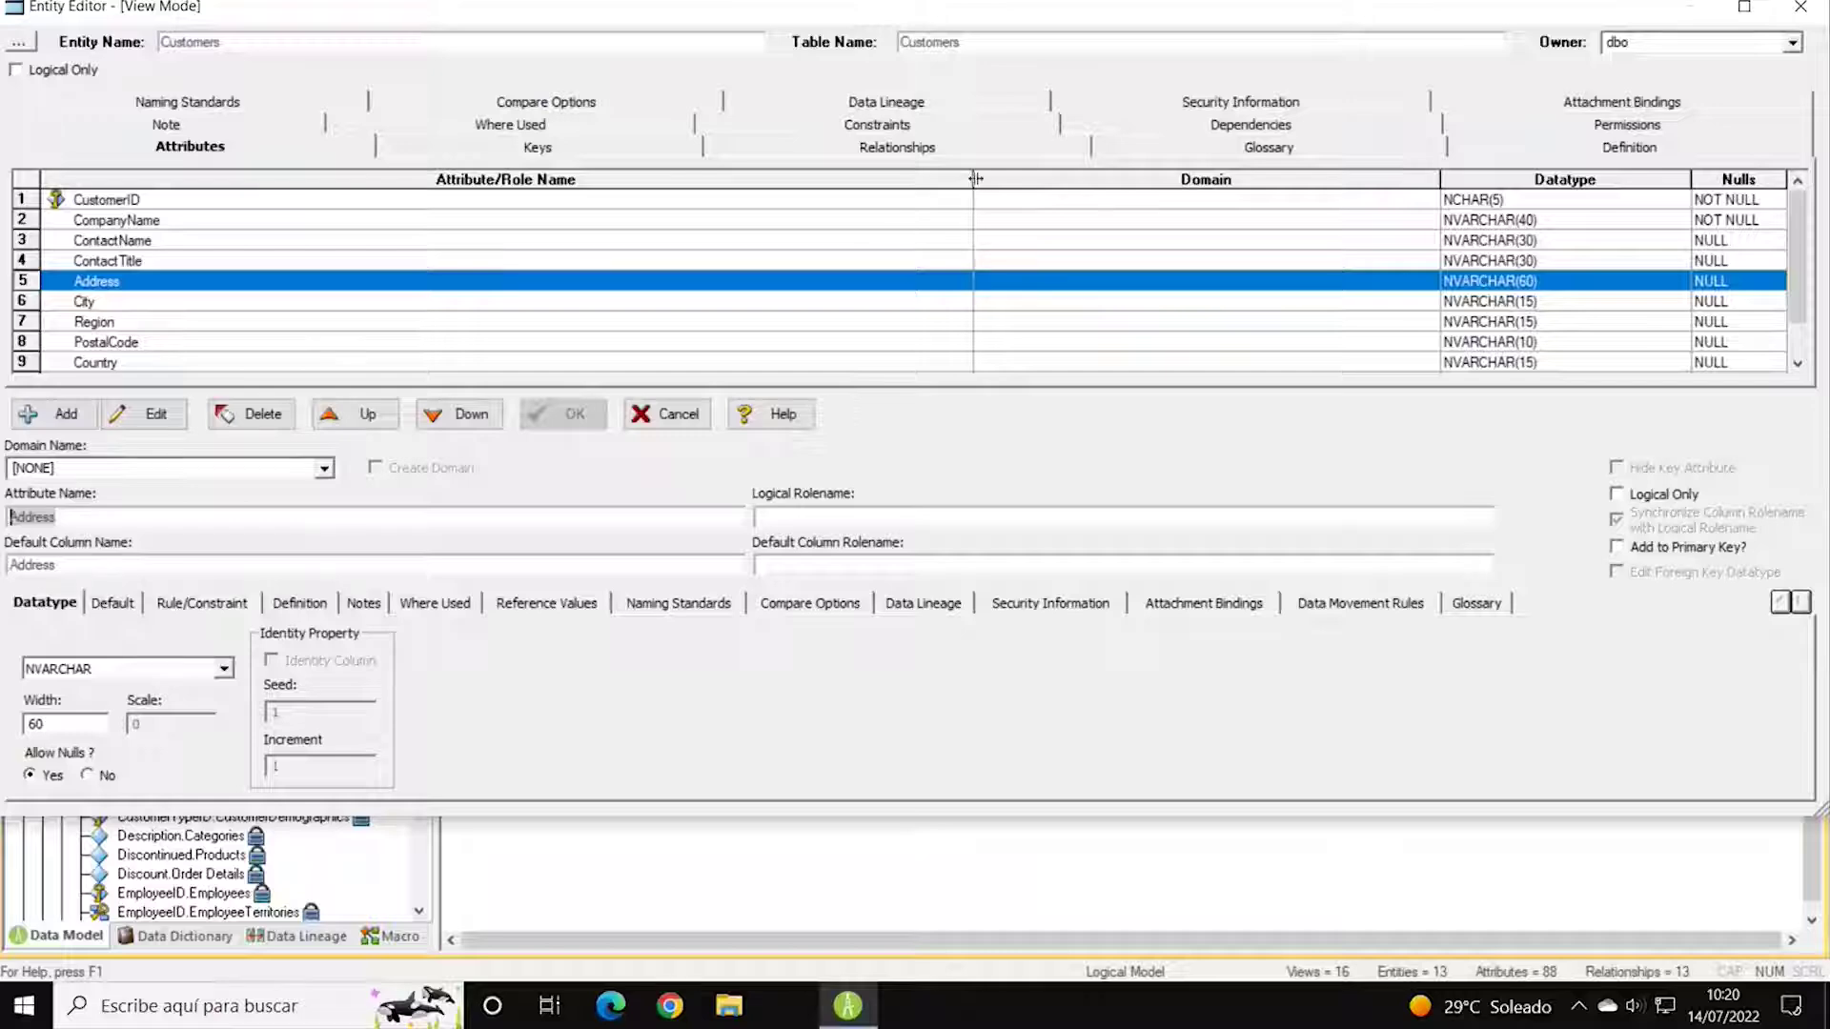
{"action": "left_click_drag", "start_coordinate": [975, 178], "coordinate": [596, 186]}
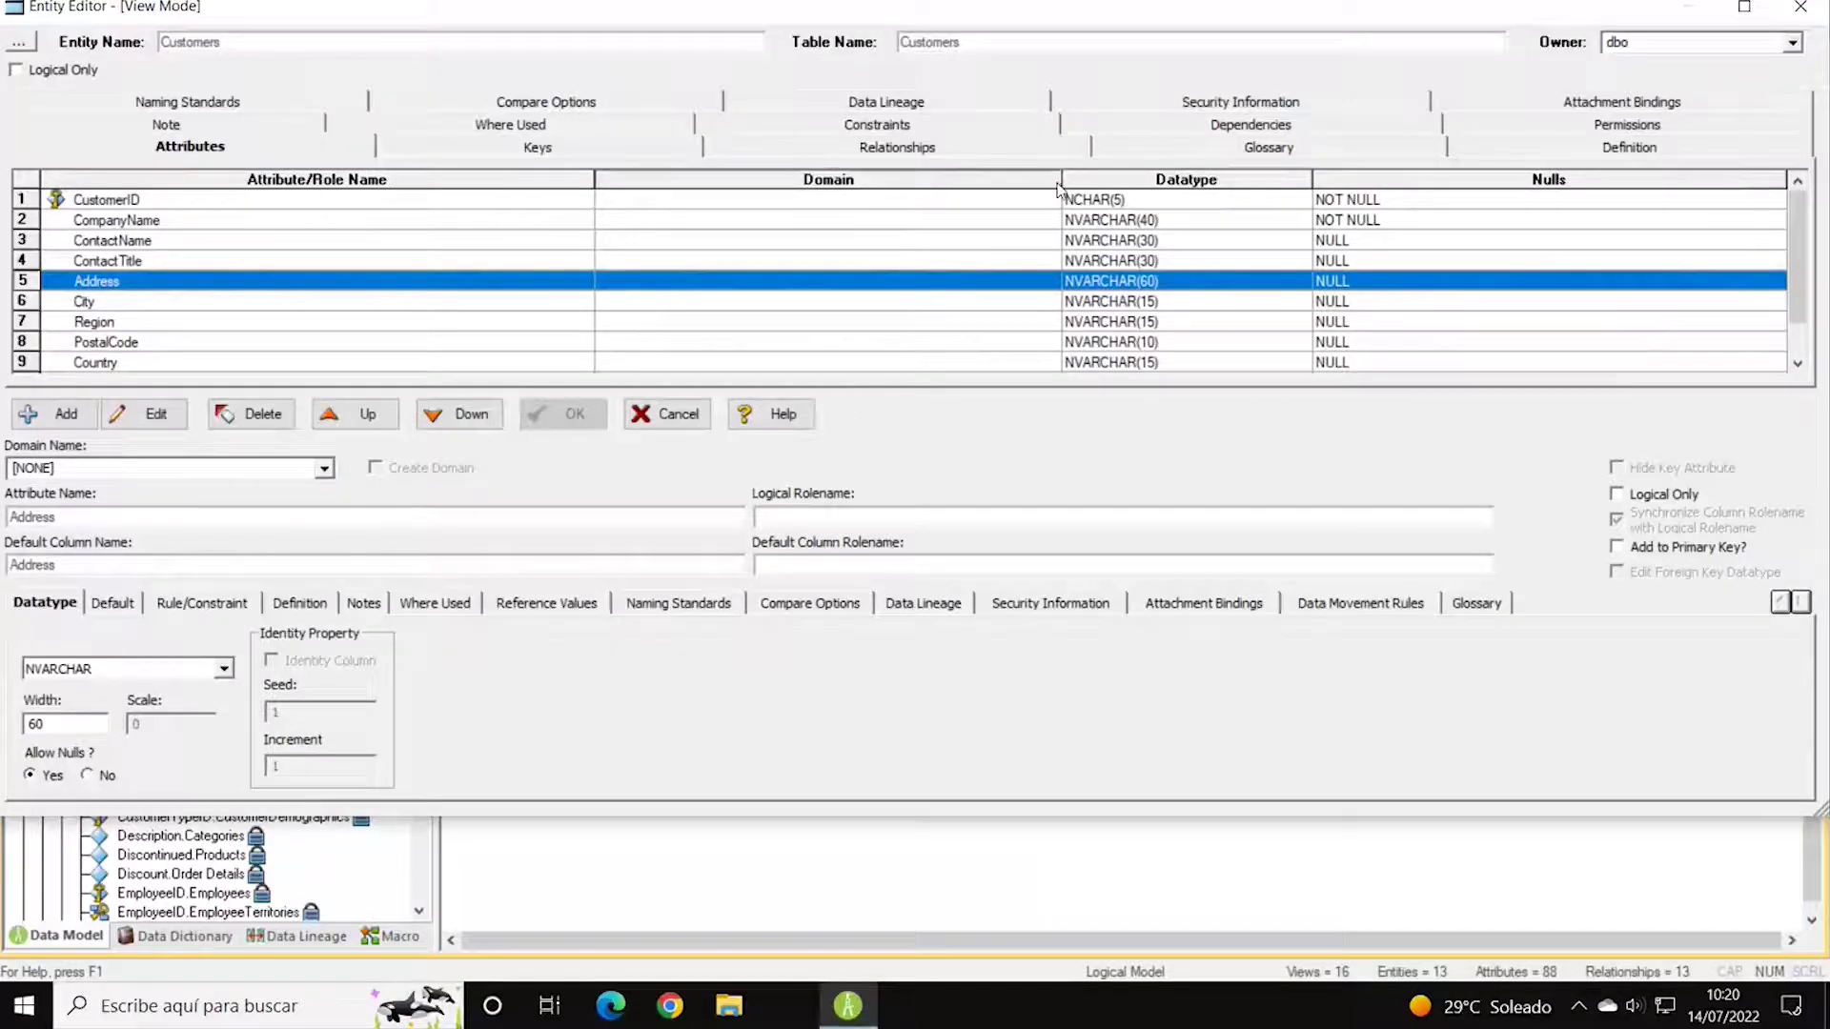
{"action": "left_click", "coordinate": [1744, 8]}
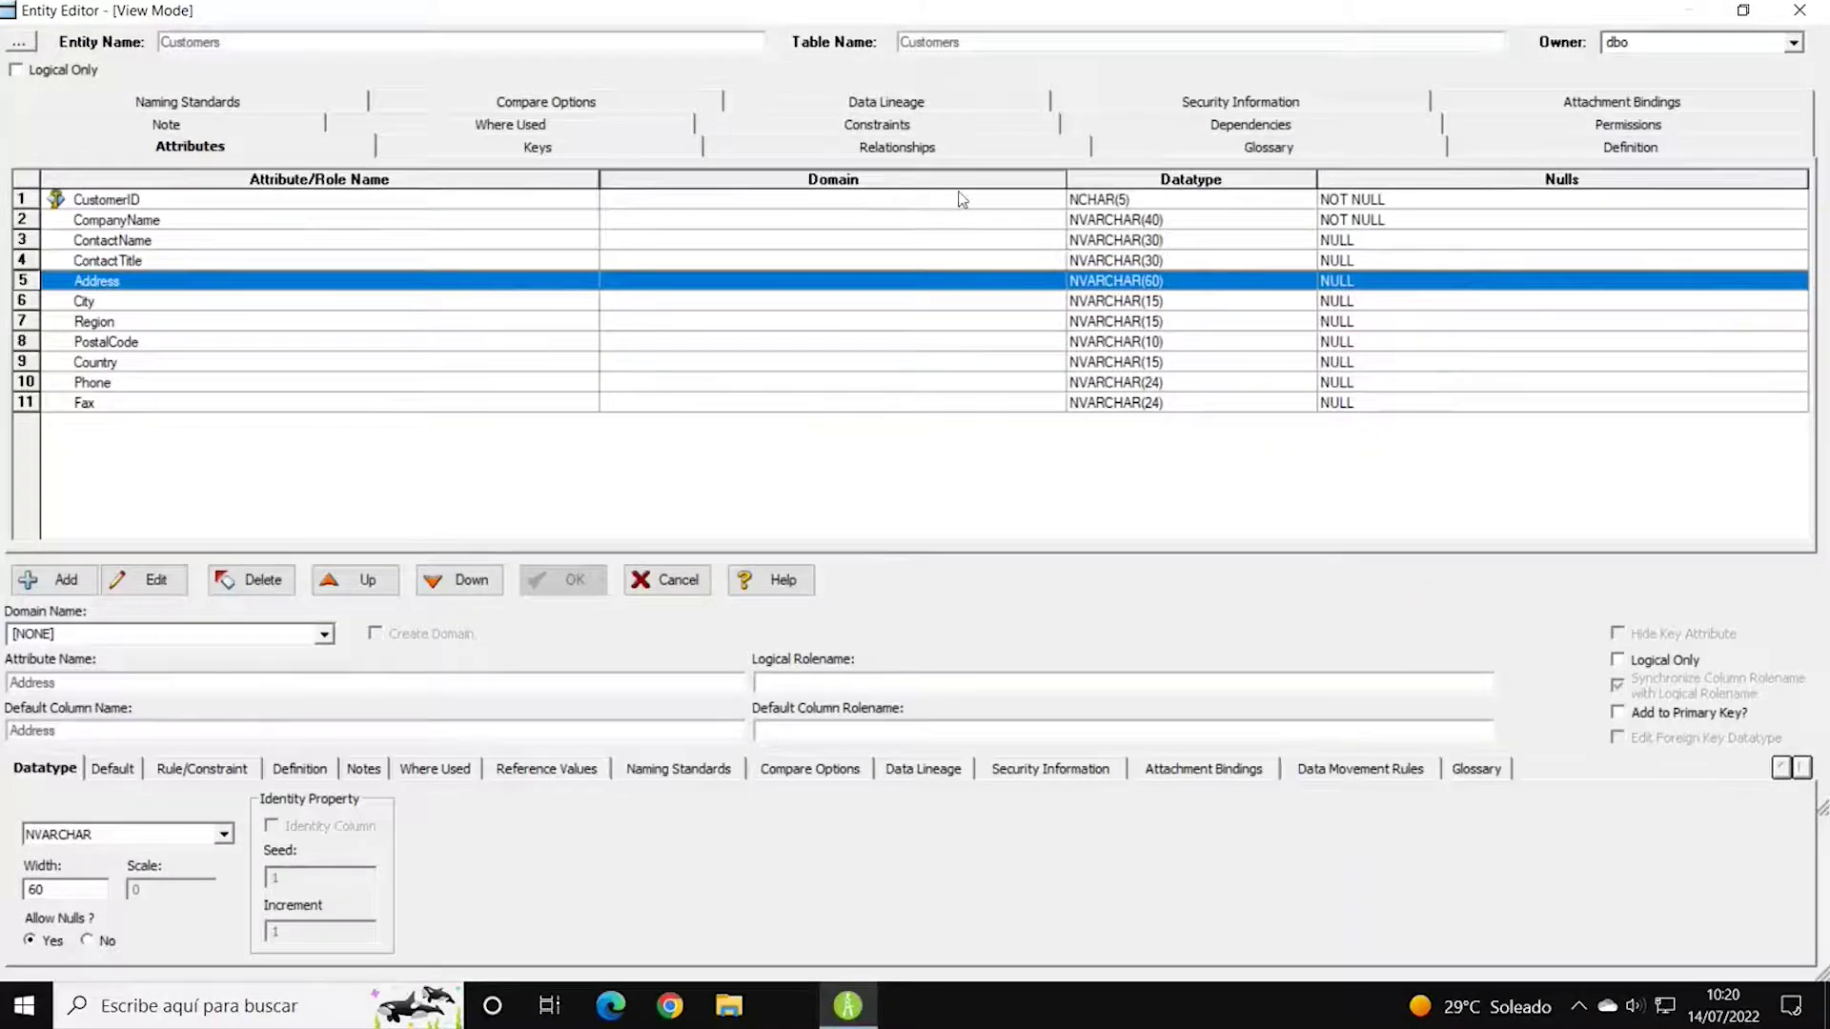
{"action": "left_click_drag", "start_coordinate": [1066, 178], "coordinate": [947, 181]}
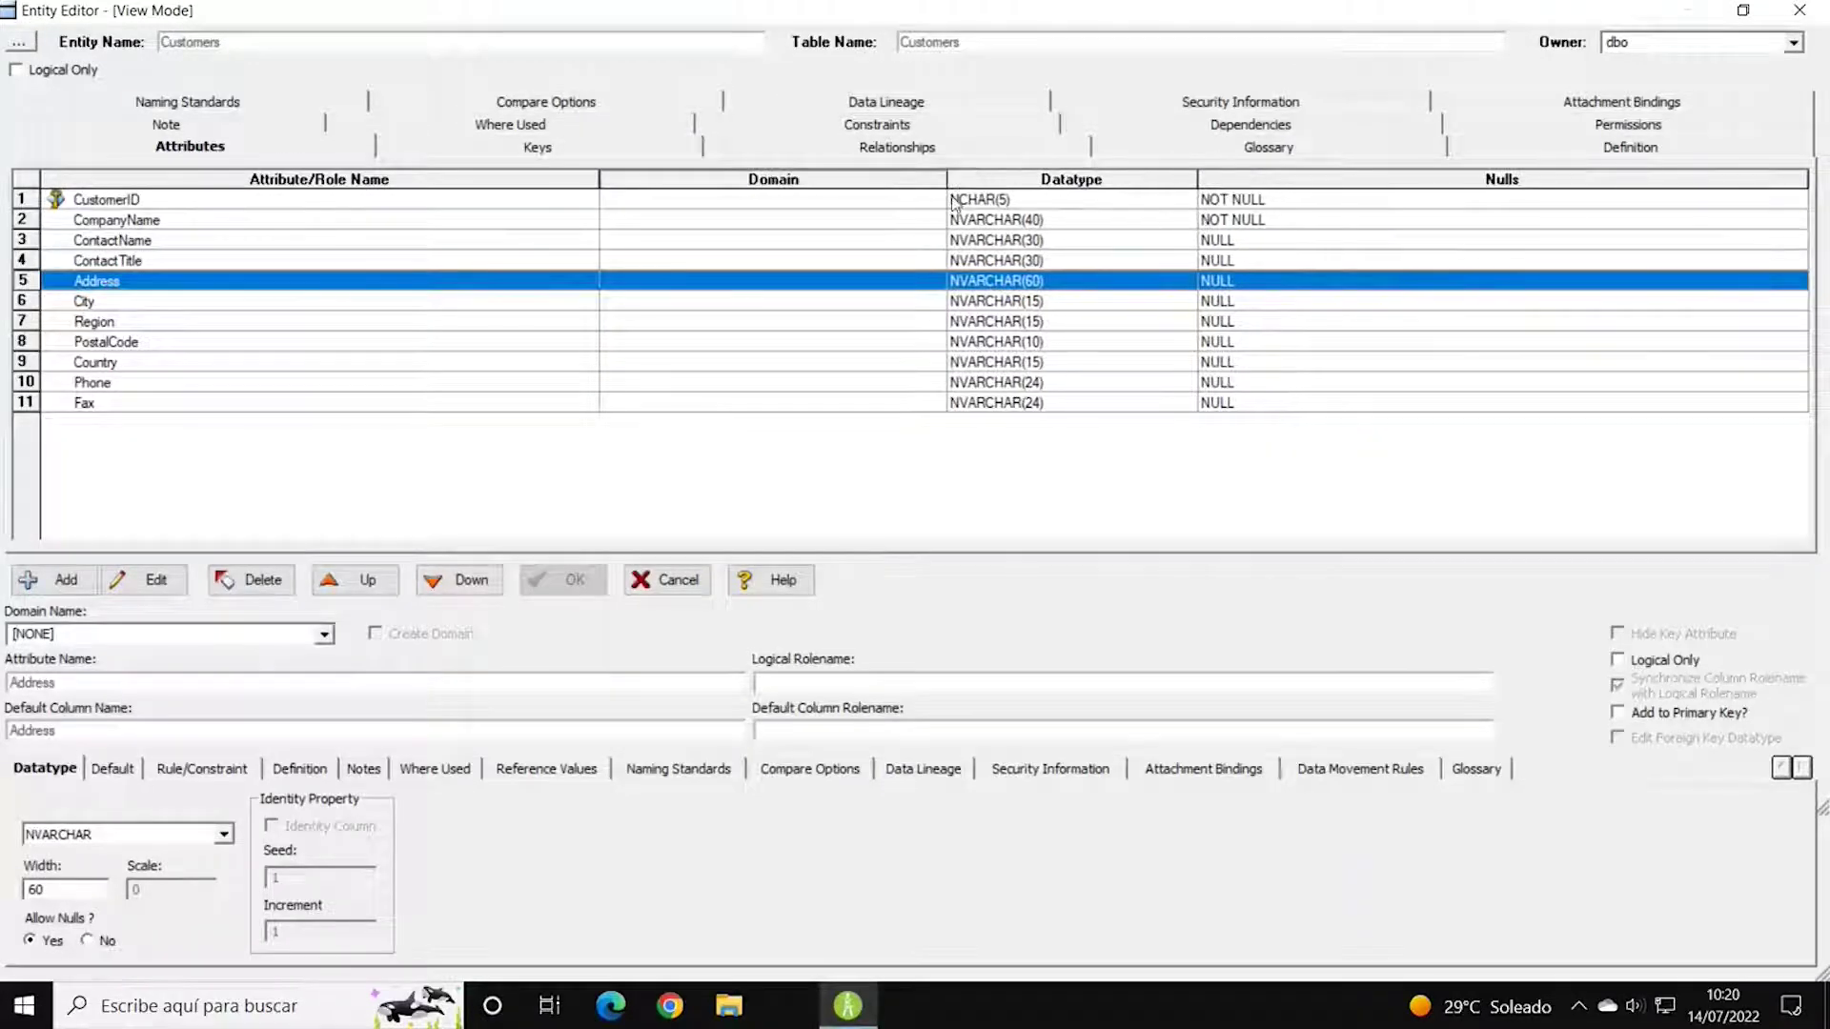
{"action": "left_click", "coordinate": [827, 215]}
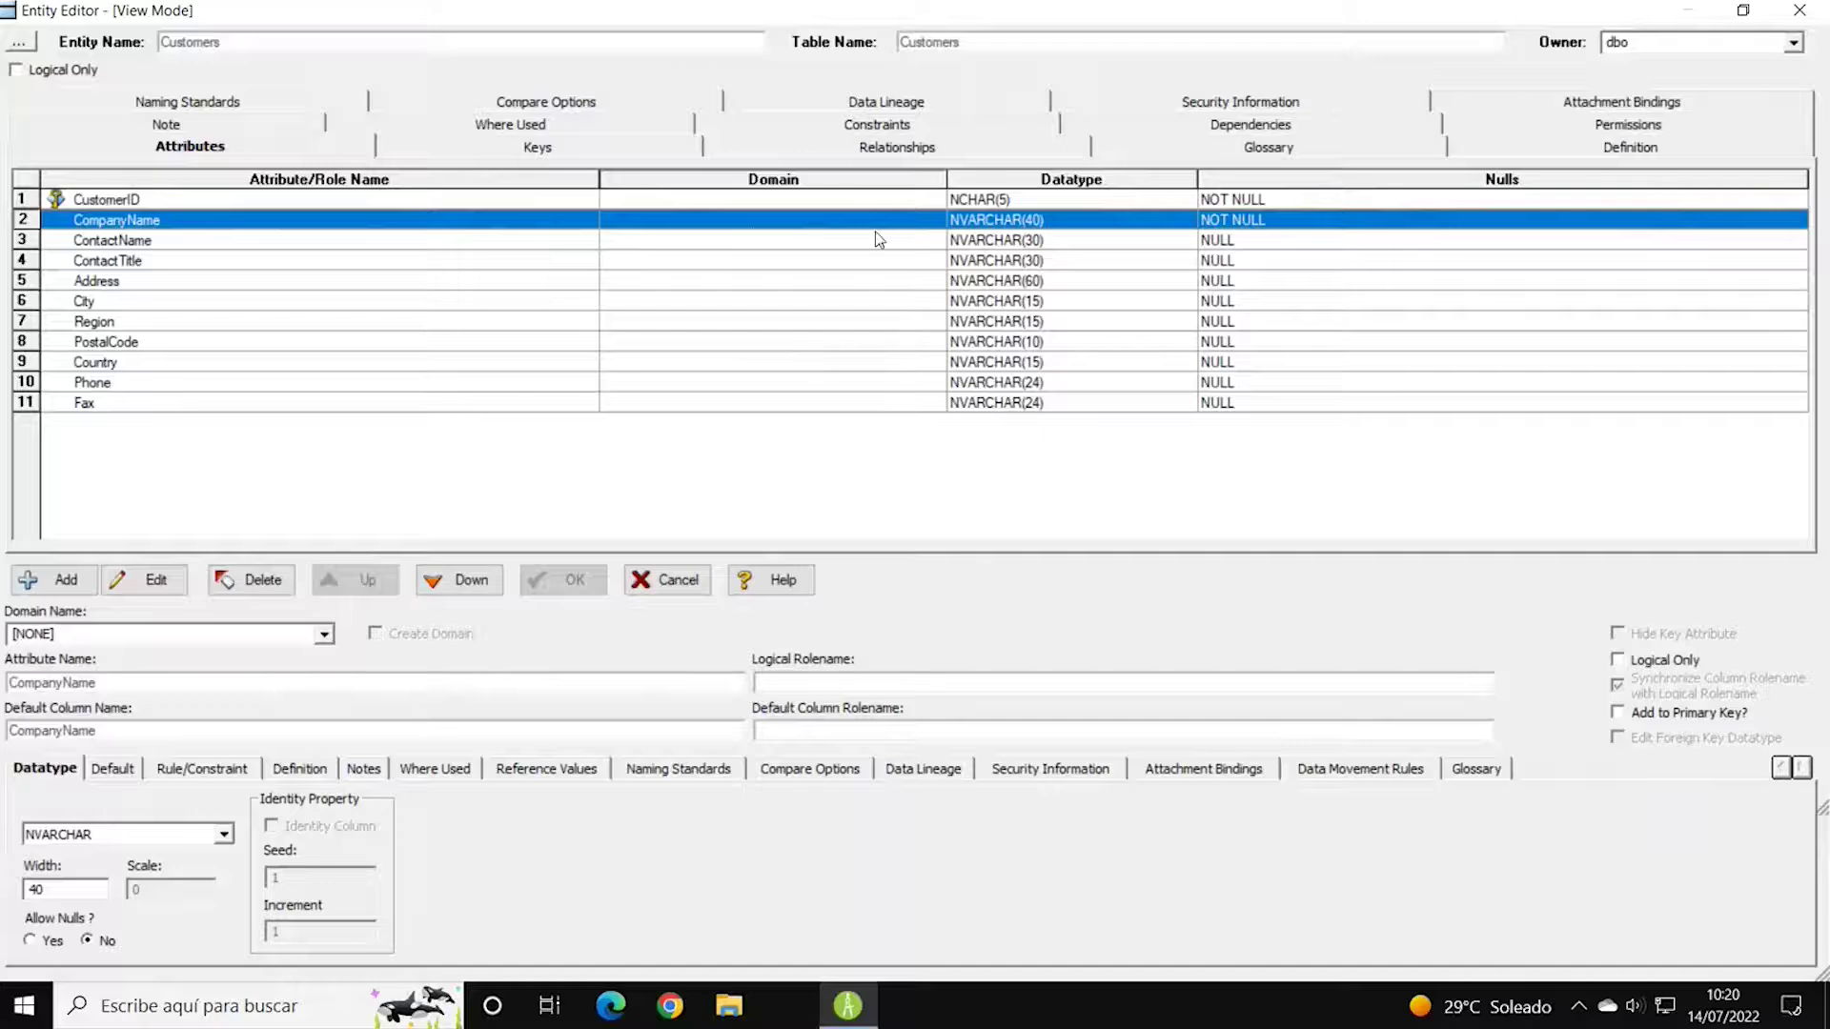
{"action": "left_click_drag", "start_coordinate": [1198, 179], "coordinate": [1203, 179]}
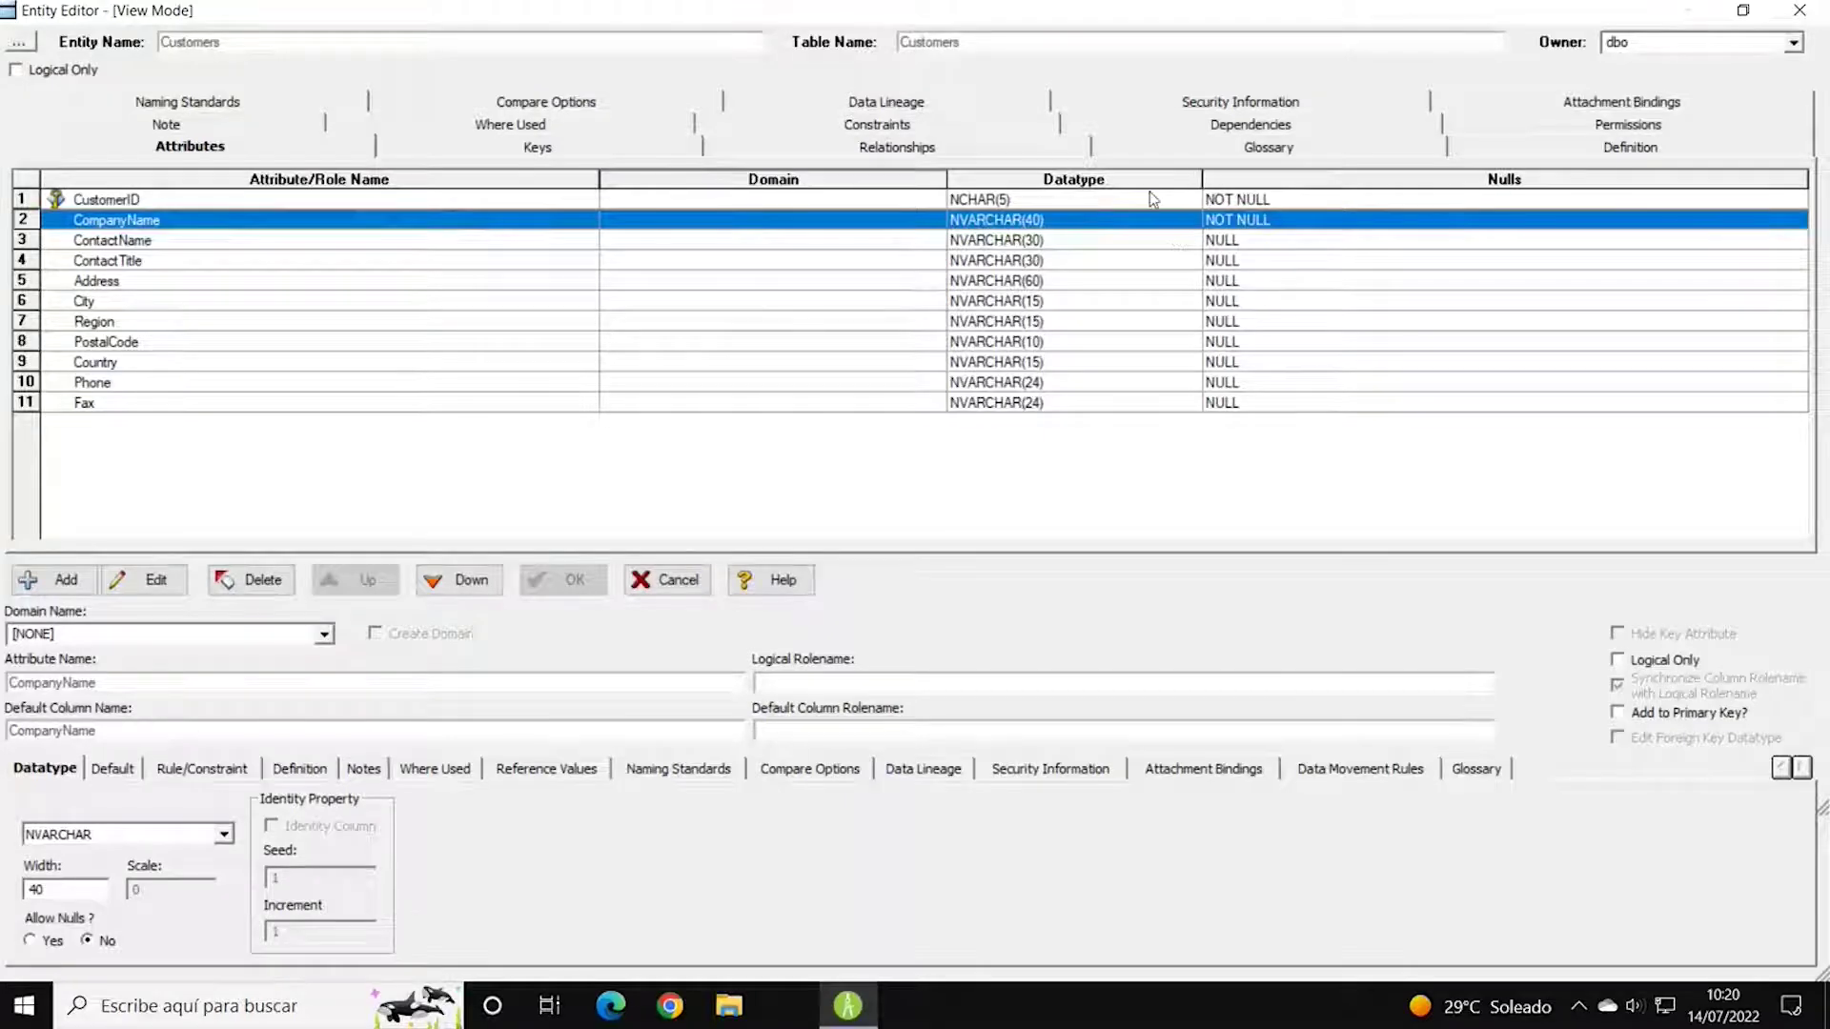
View the Customers keys, return to Attributes, cancel the editor and dismiss the error report.
{"action": "left_click", "coordinate": [539, 148]}
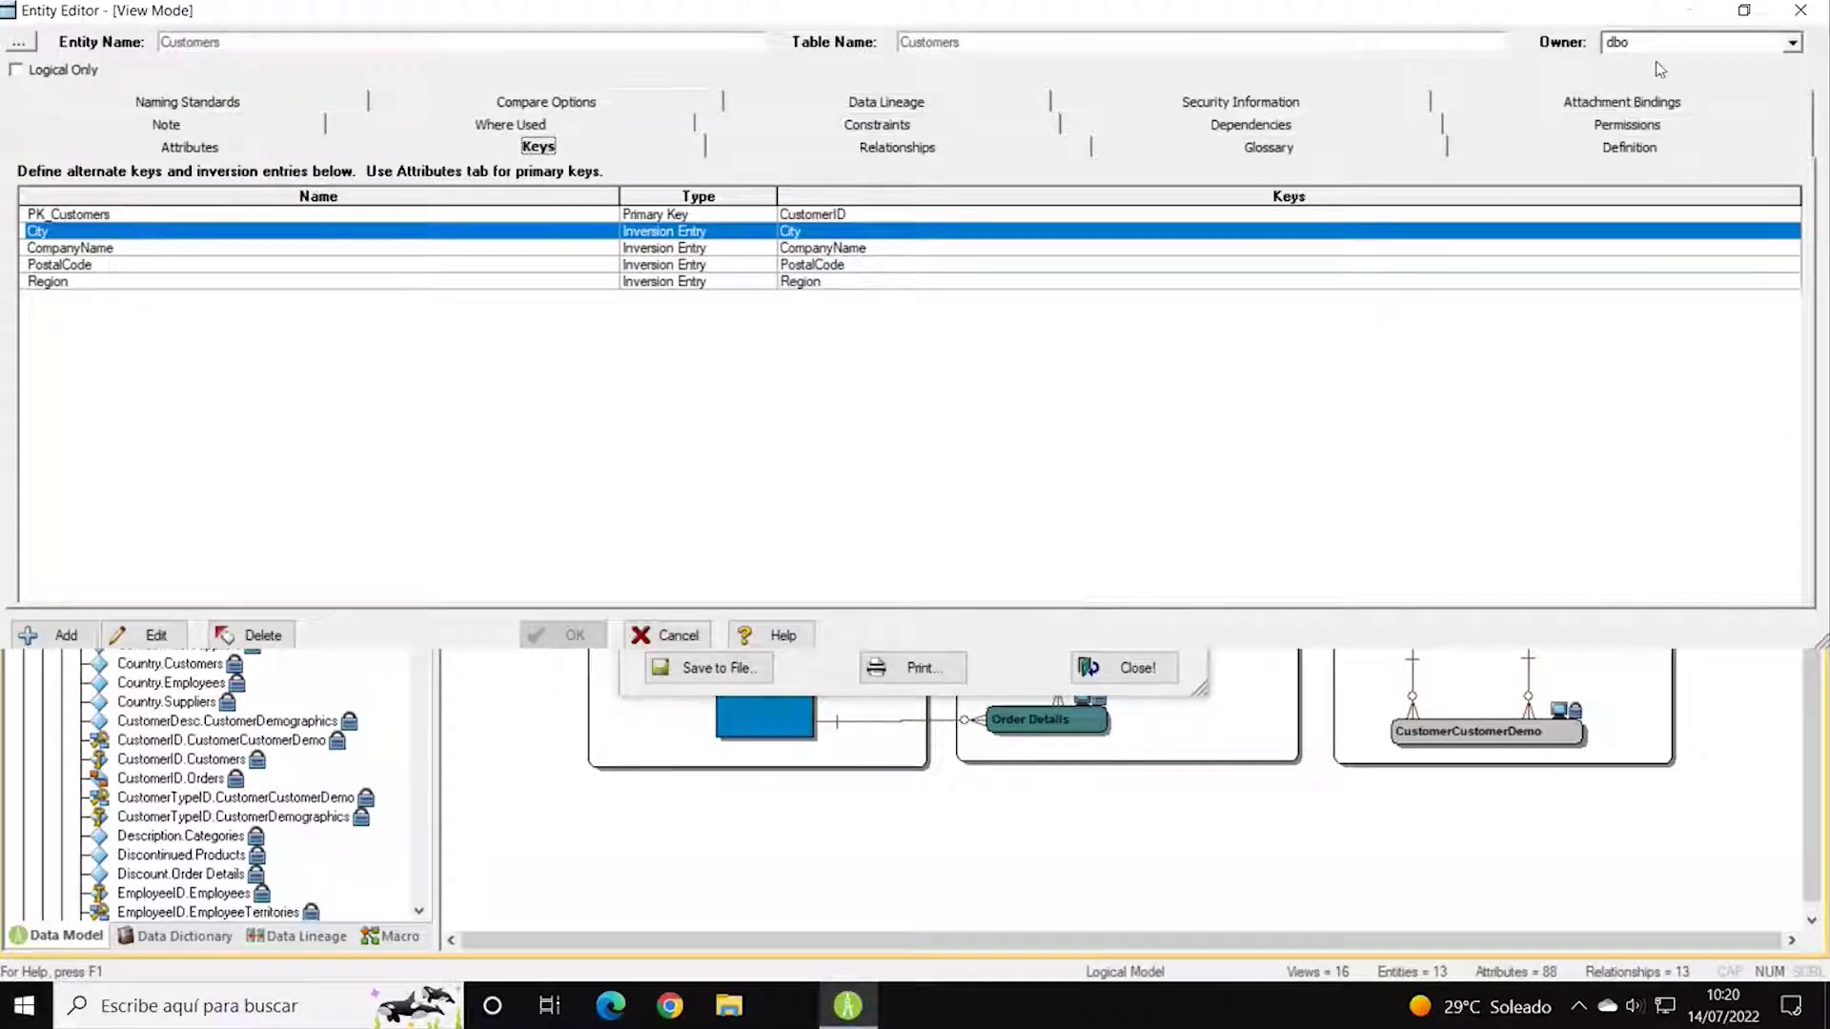
{"action": "double_click", "coordinate": [1210, 17]}
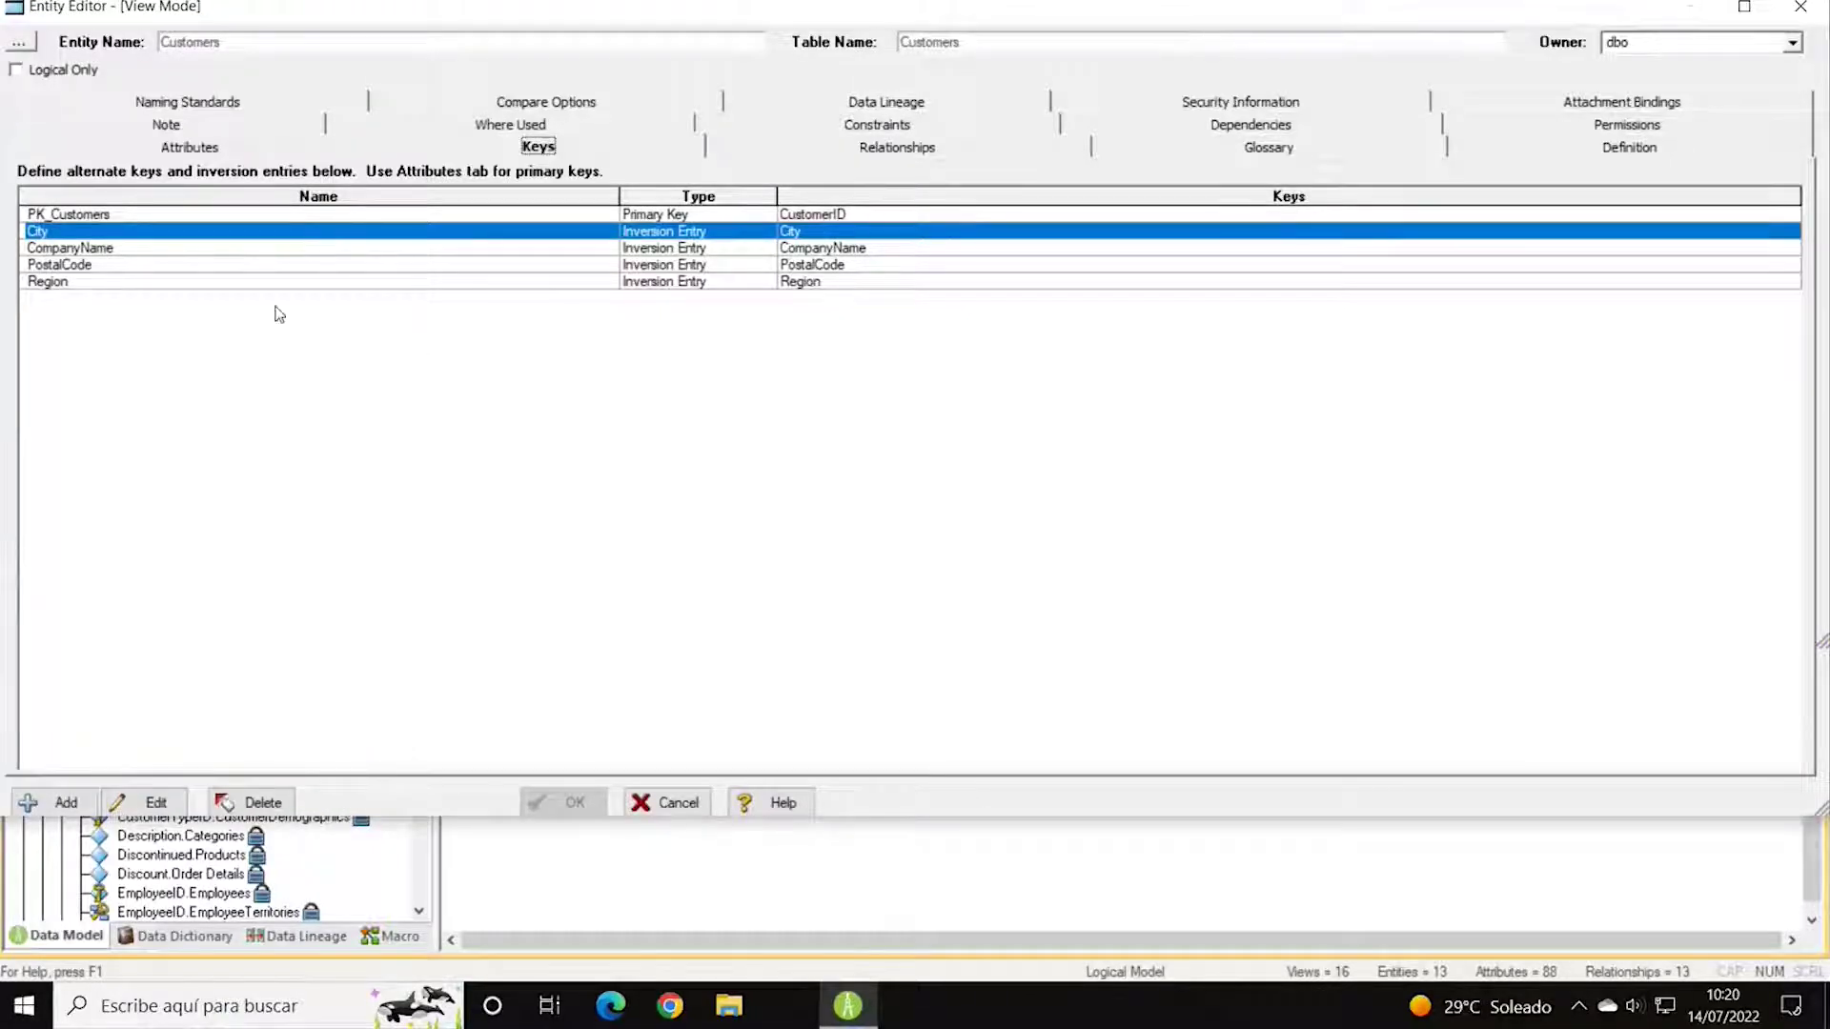
{"action": "left_click", "coordinate": [233, 147]}
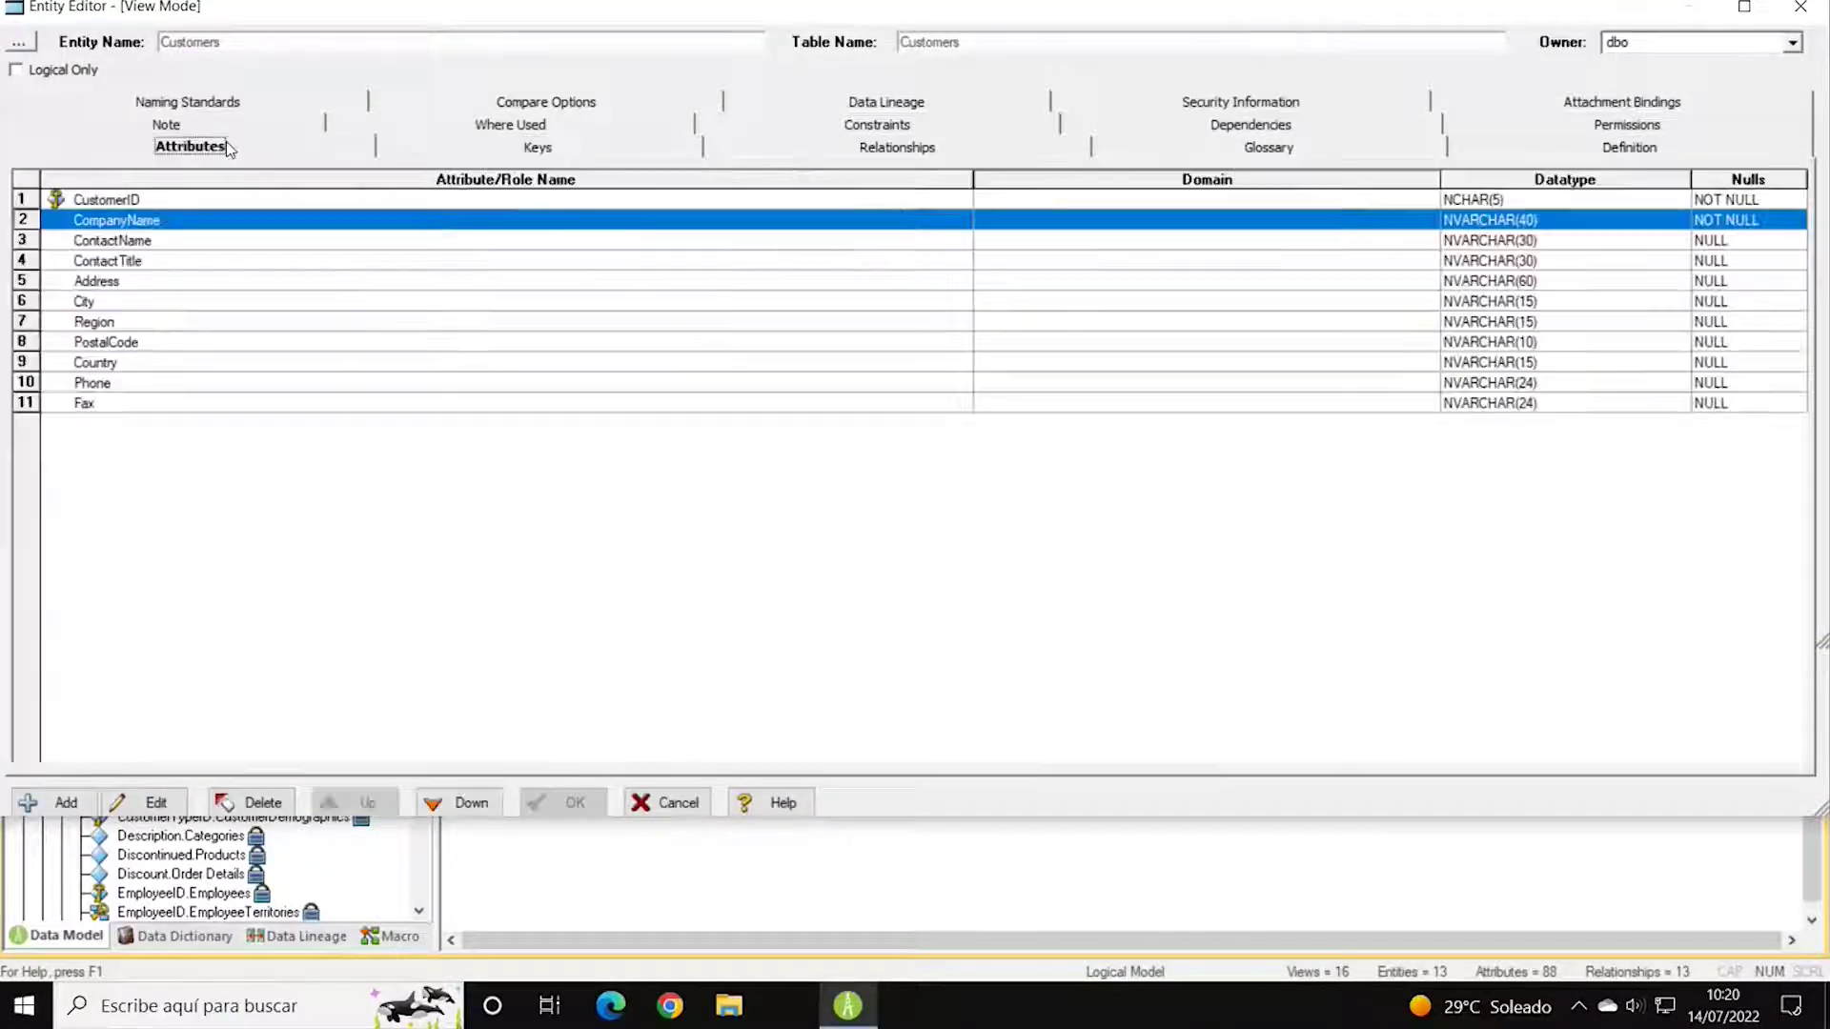
{"action": "left_click", "coordinate": [673, 806]}
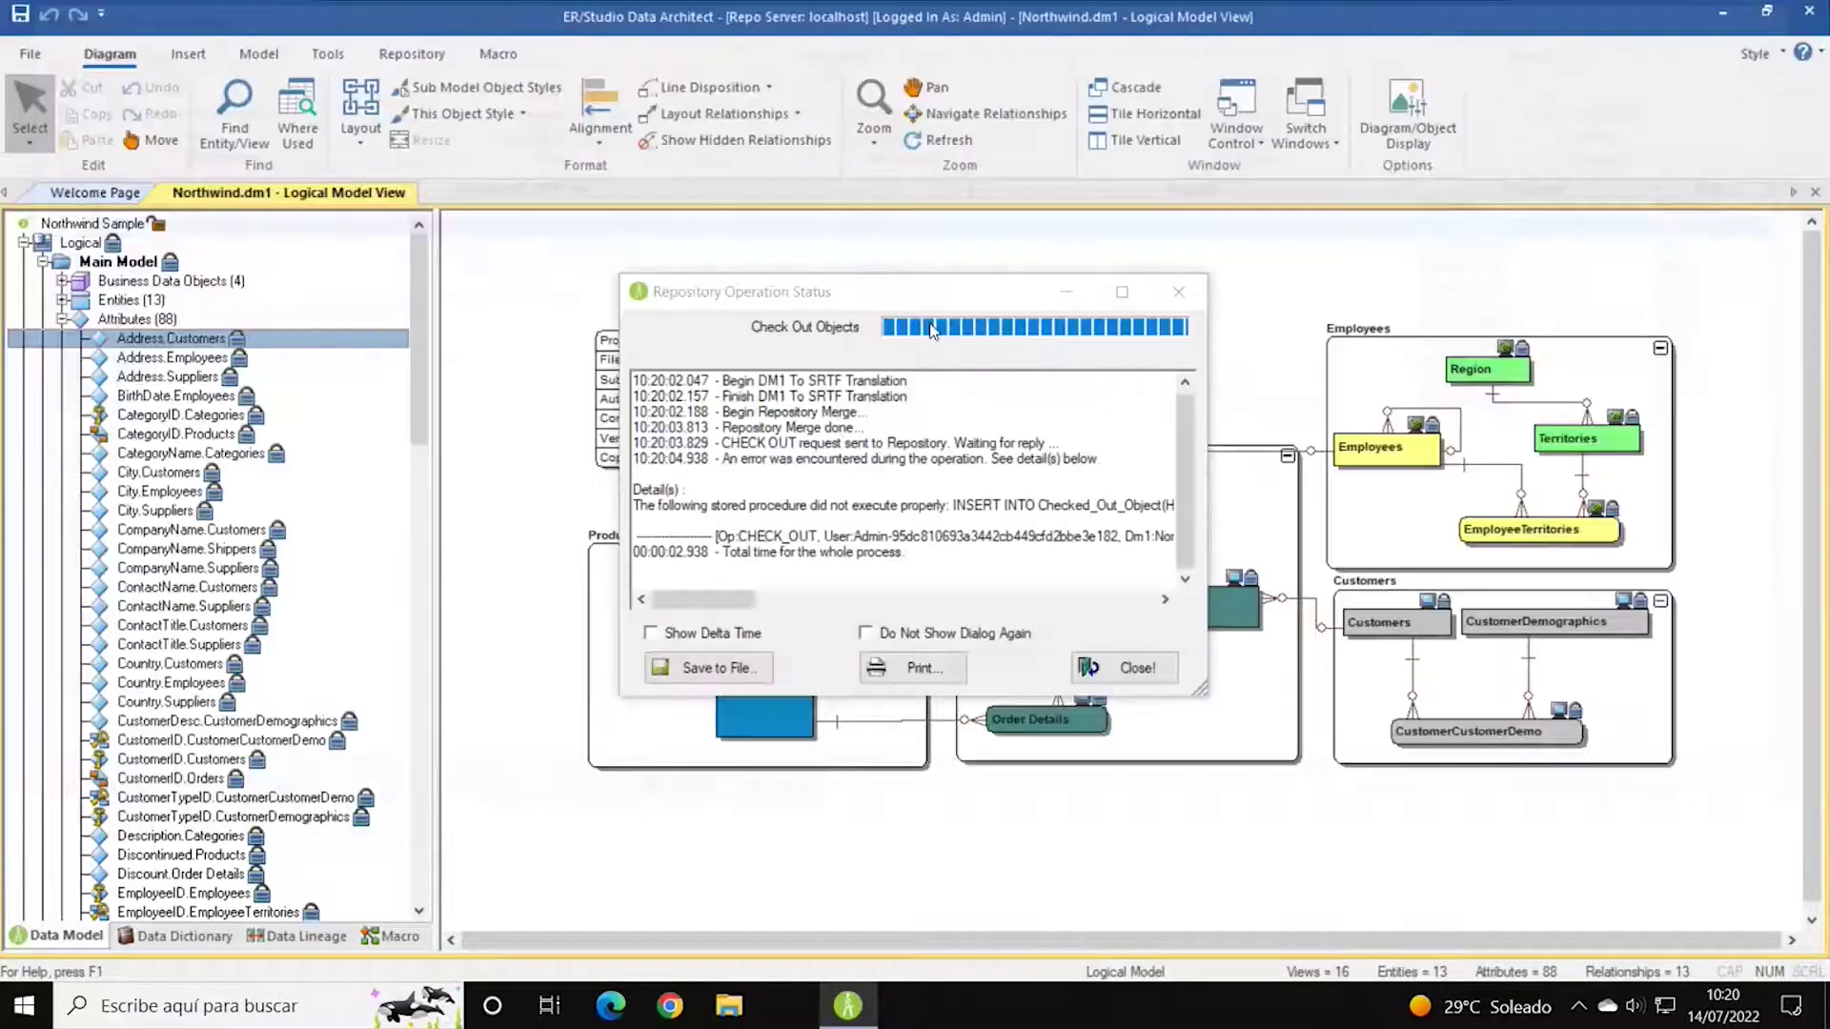
{"action": "left_click", "coordinate": [1125, 667]}
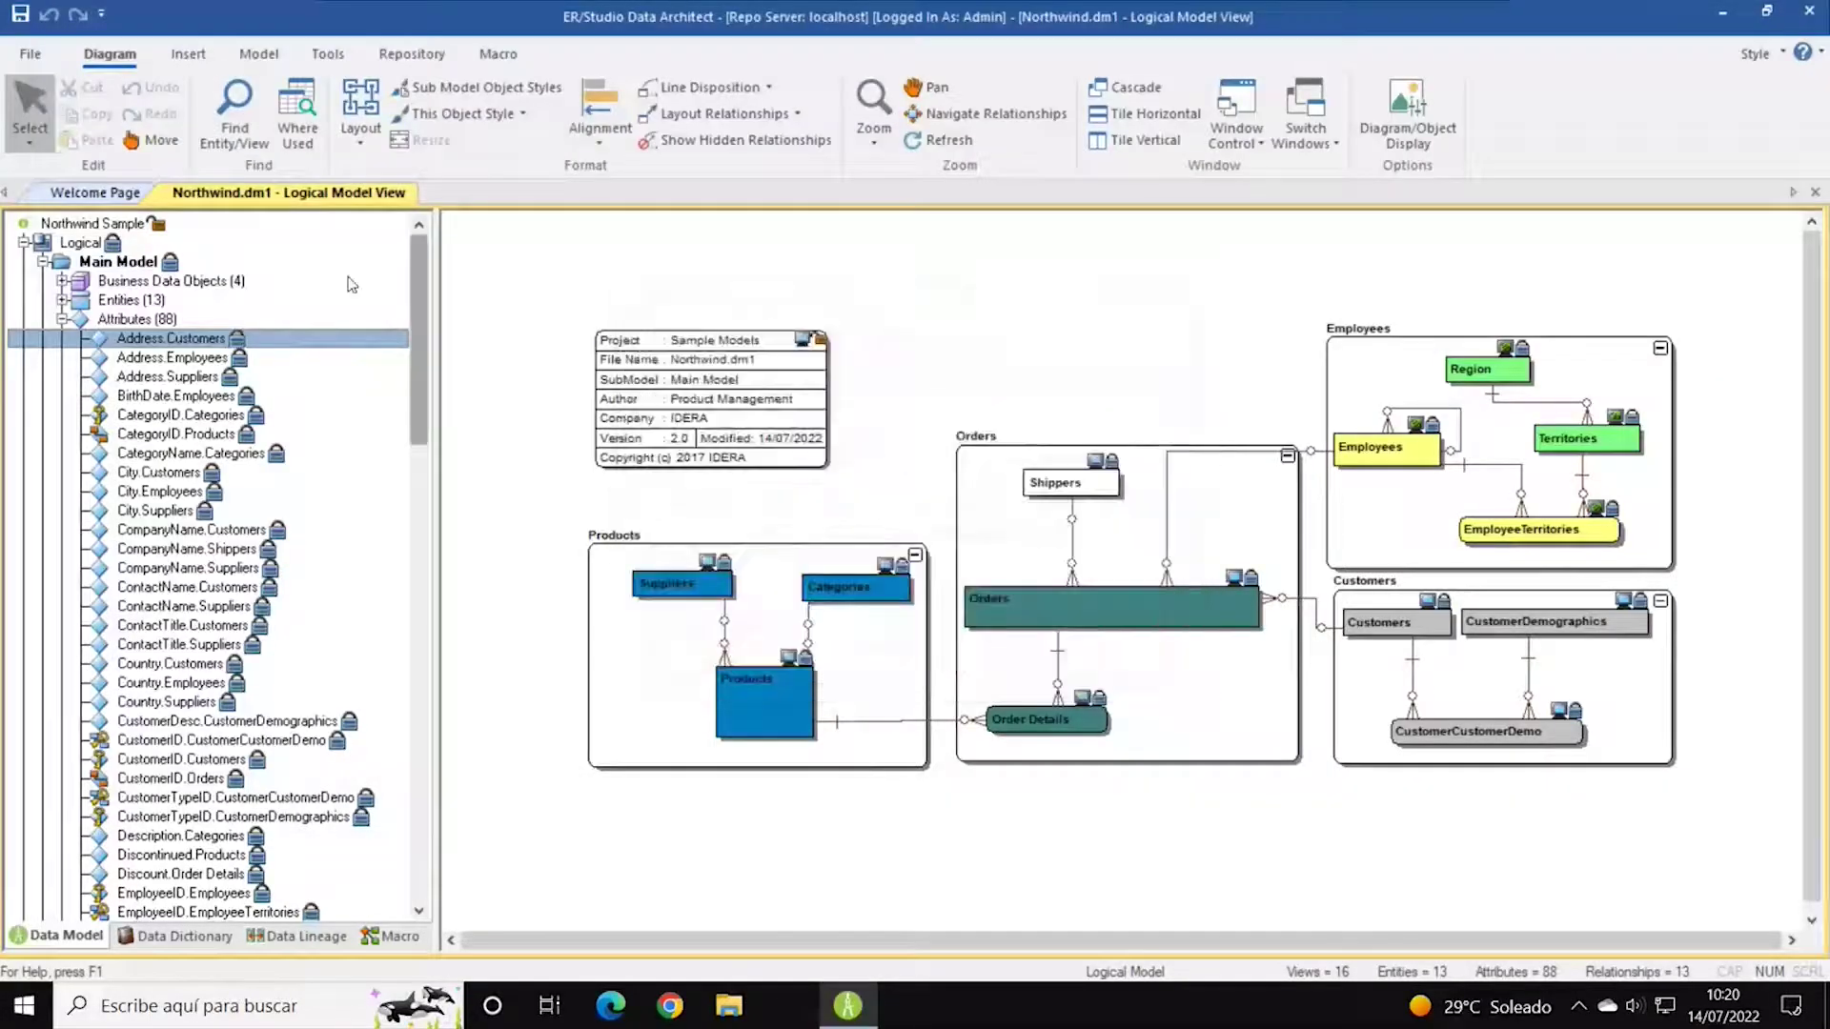
Collapse Attributes and browse the 39 Keys, 16 Views, Roles and Shapes nodes.
{"action": "left_click", "coordinate": [62, 319]}
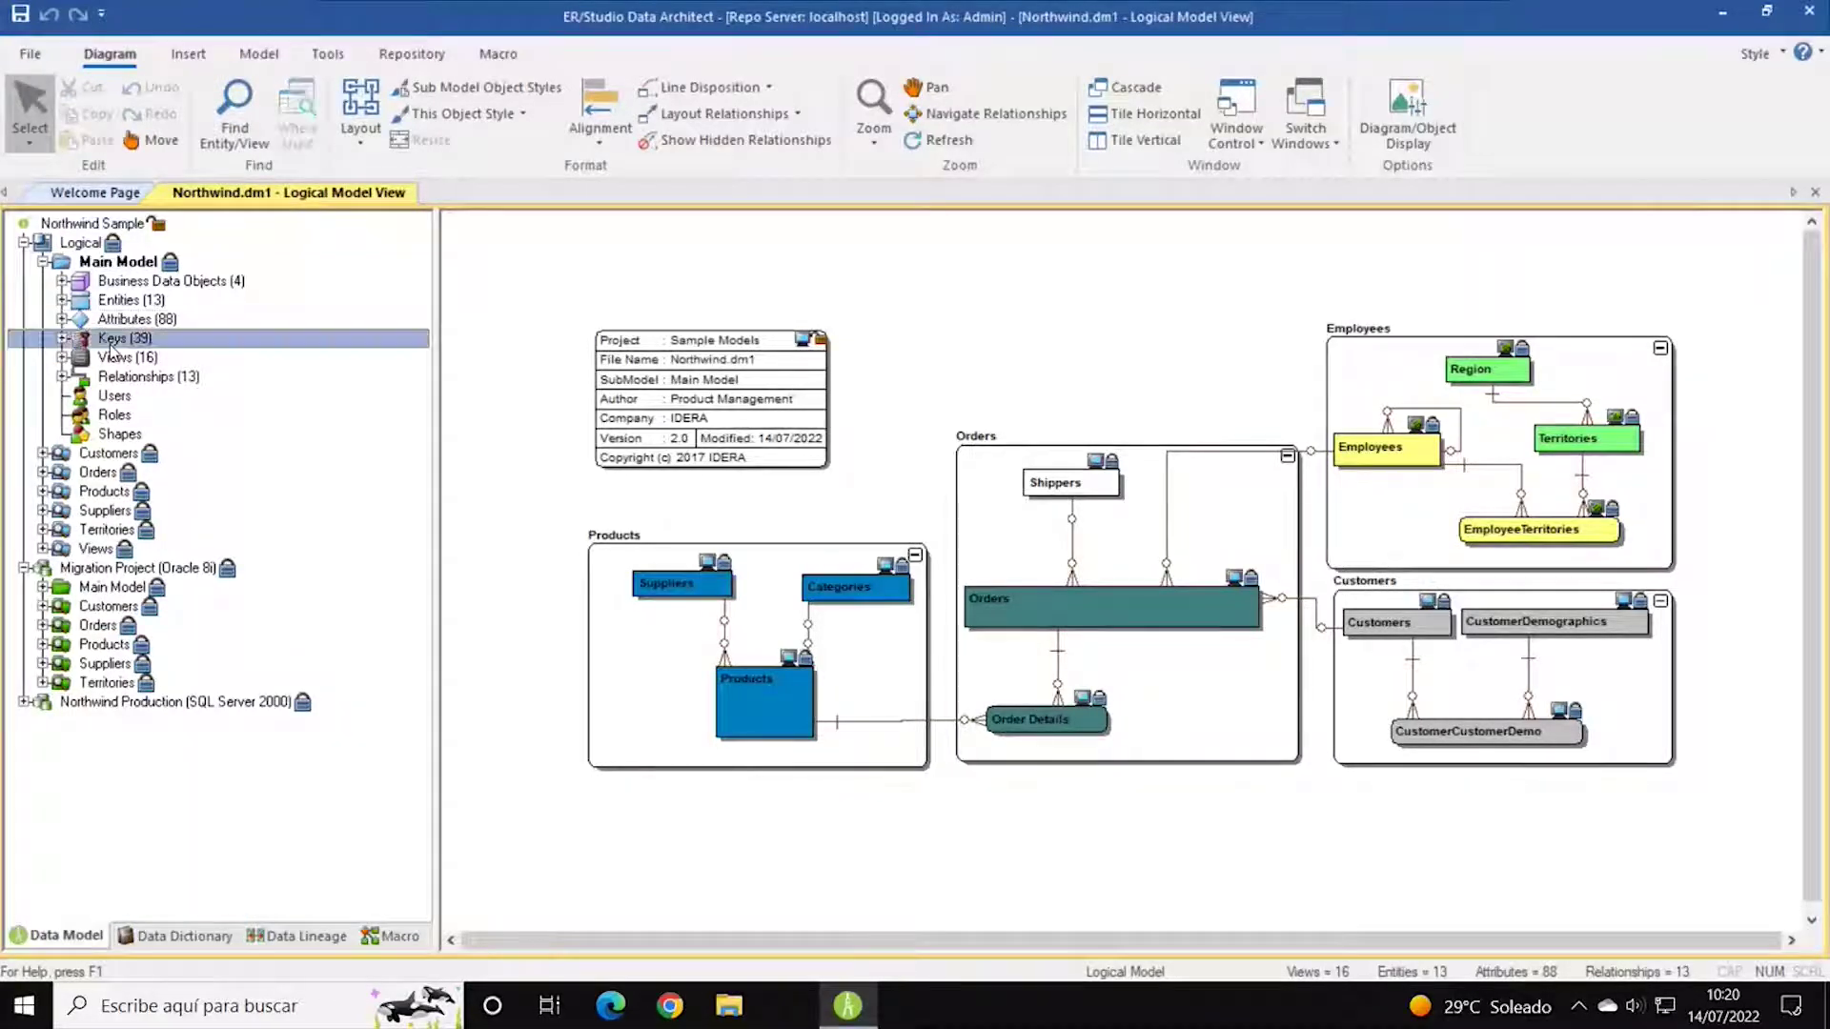
{"action": "double_click", "coordinate": [76, 339]}
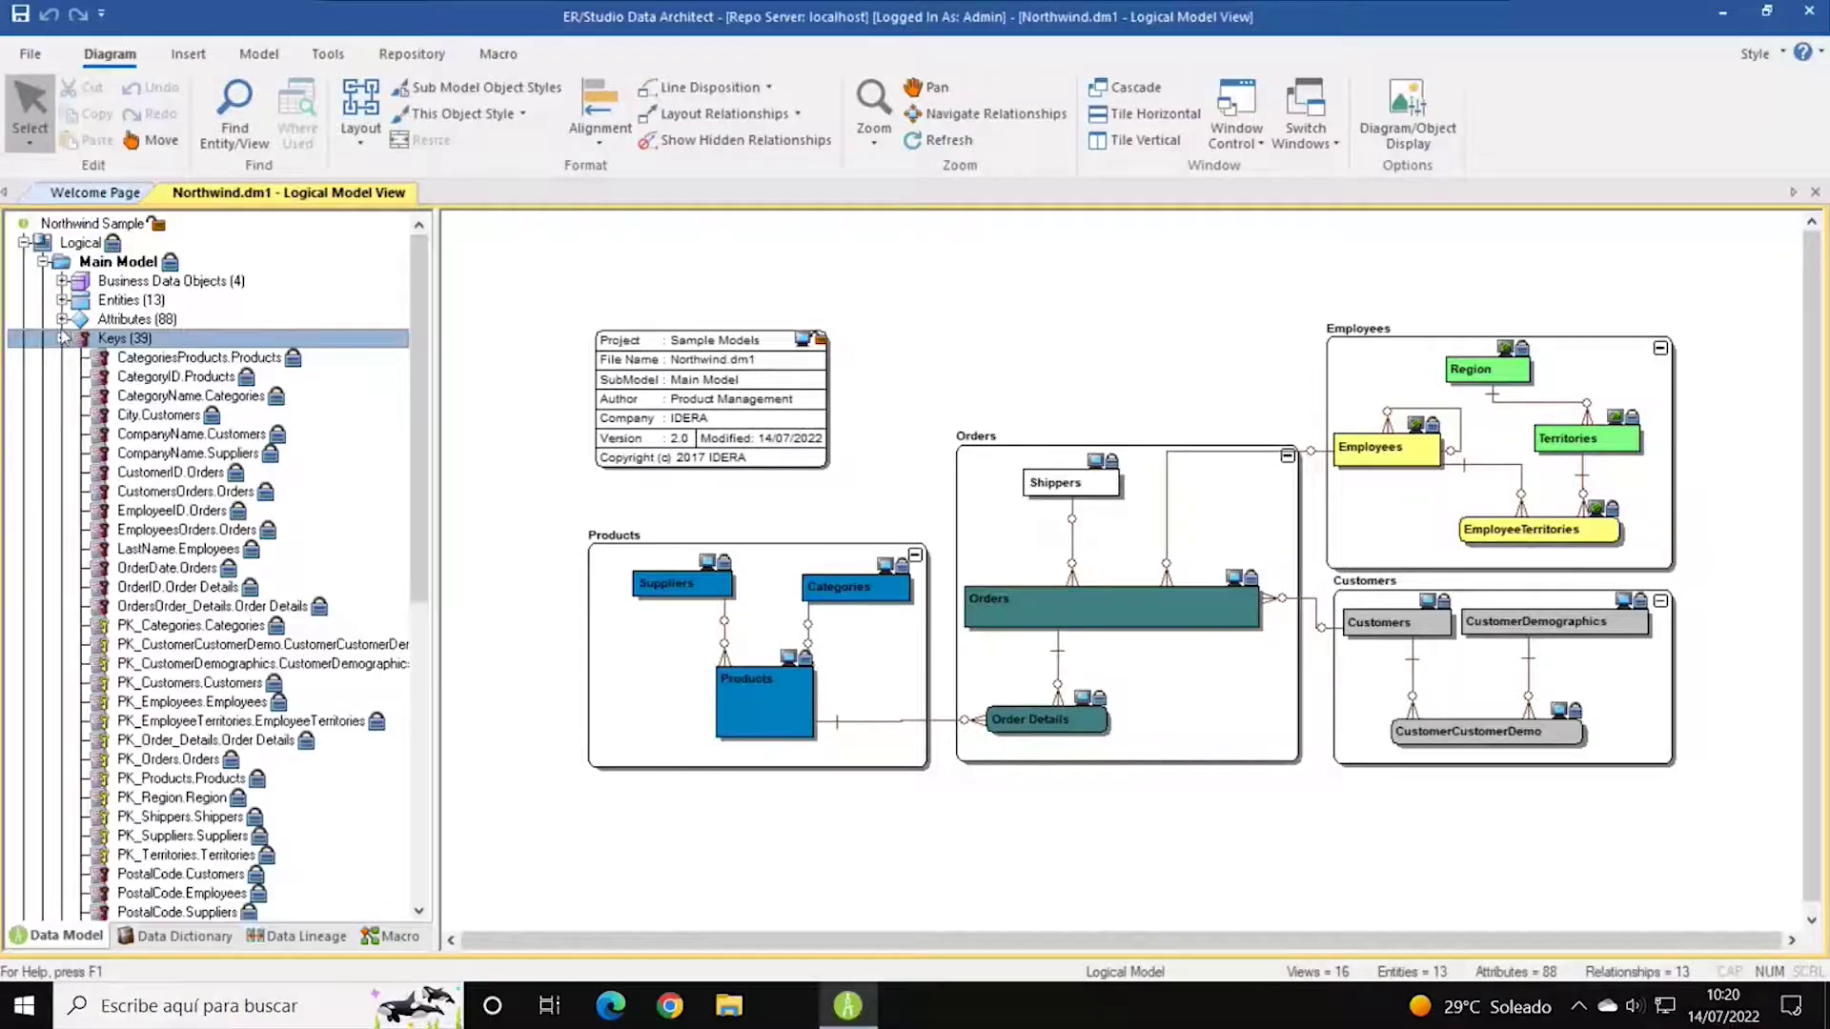
{"action": "left_click", "coordinate": [63, 338]}
{"action": "left_click", "coordinate": [63, 357]}
{"action": "left_click", "coordinate": [64, 358]}
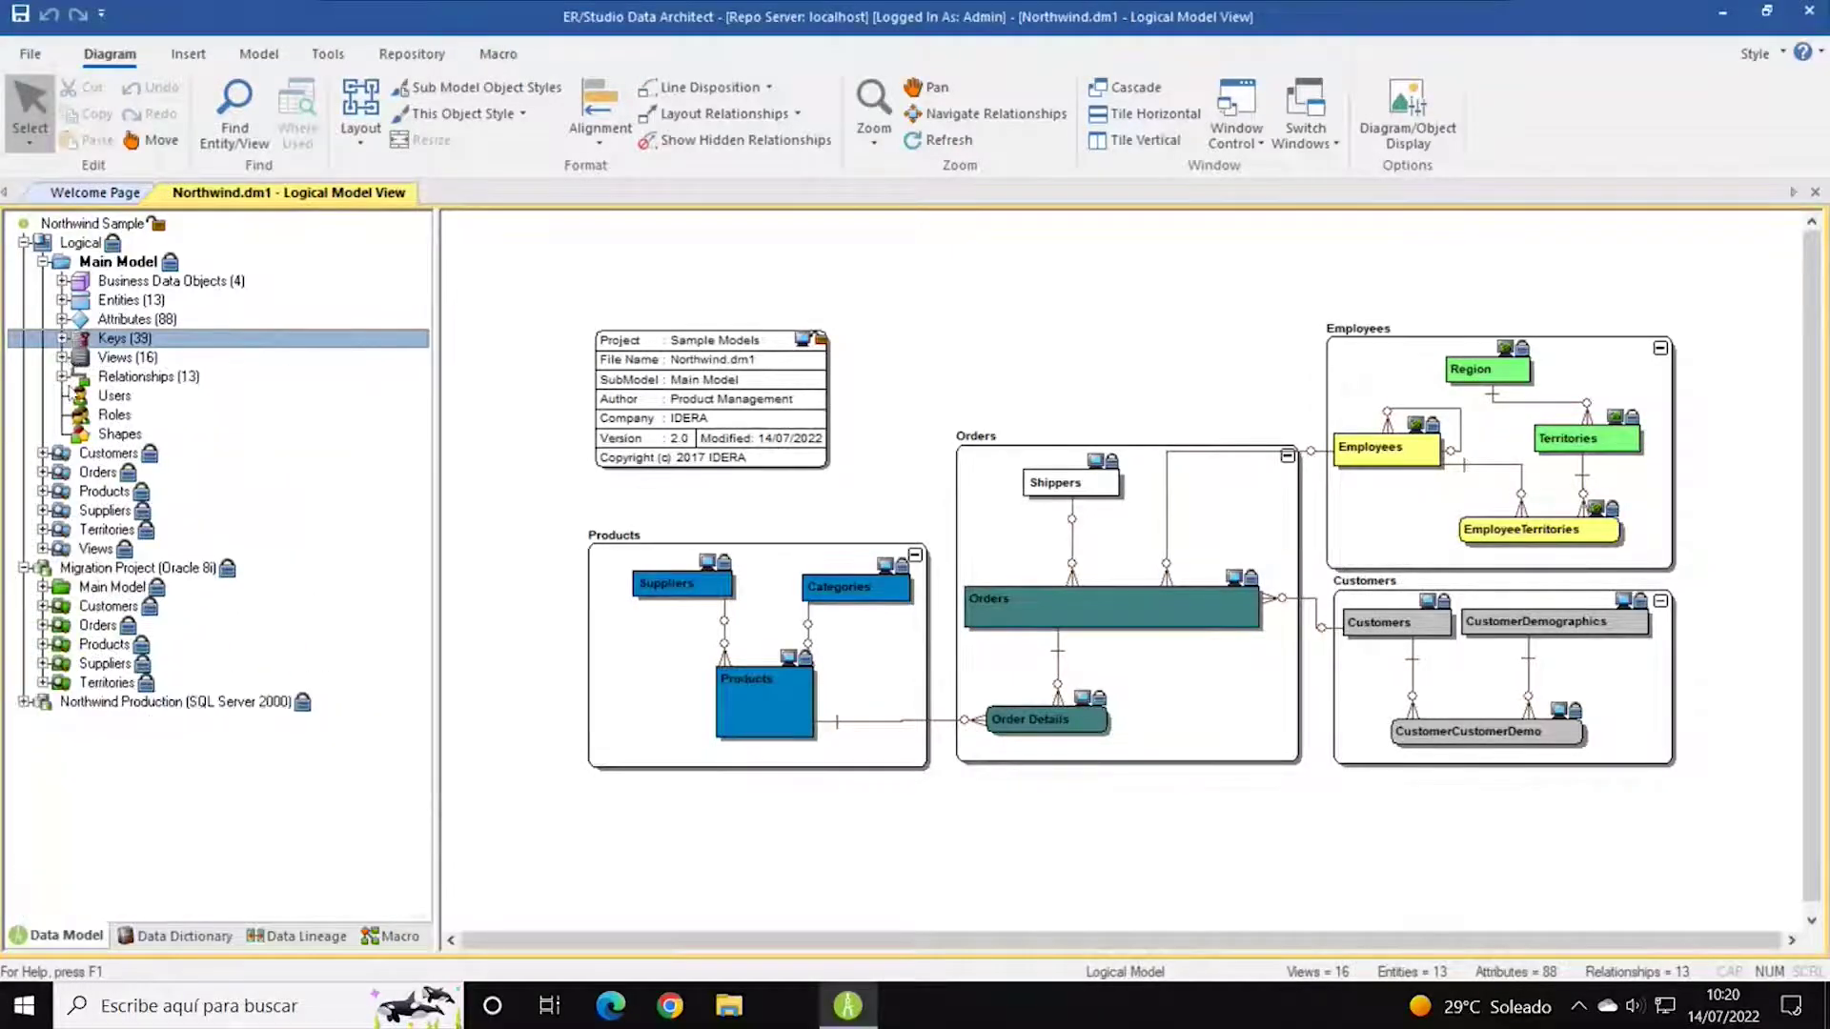
{"action": "left_click", "coordinate": [107, 416]}
{"action": "left_click", "coordinate": [112, 434]}
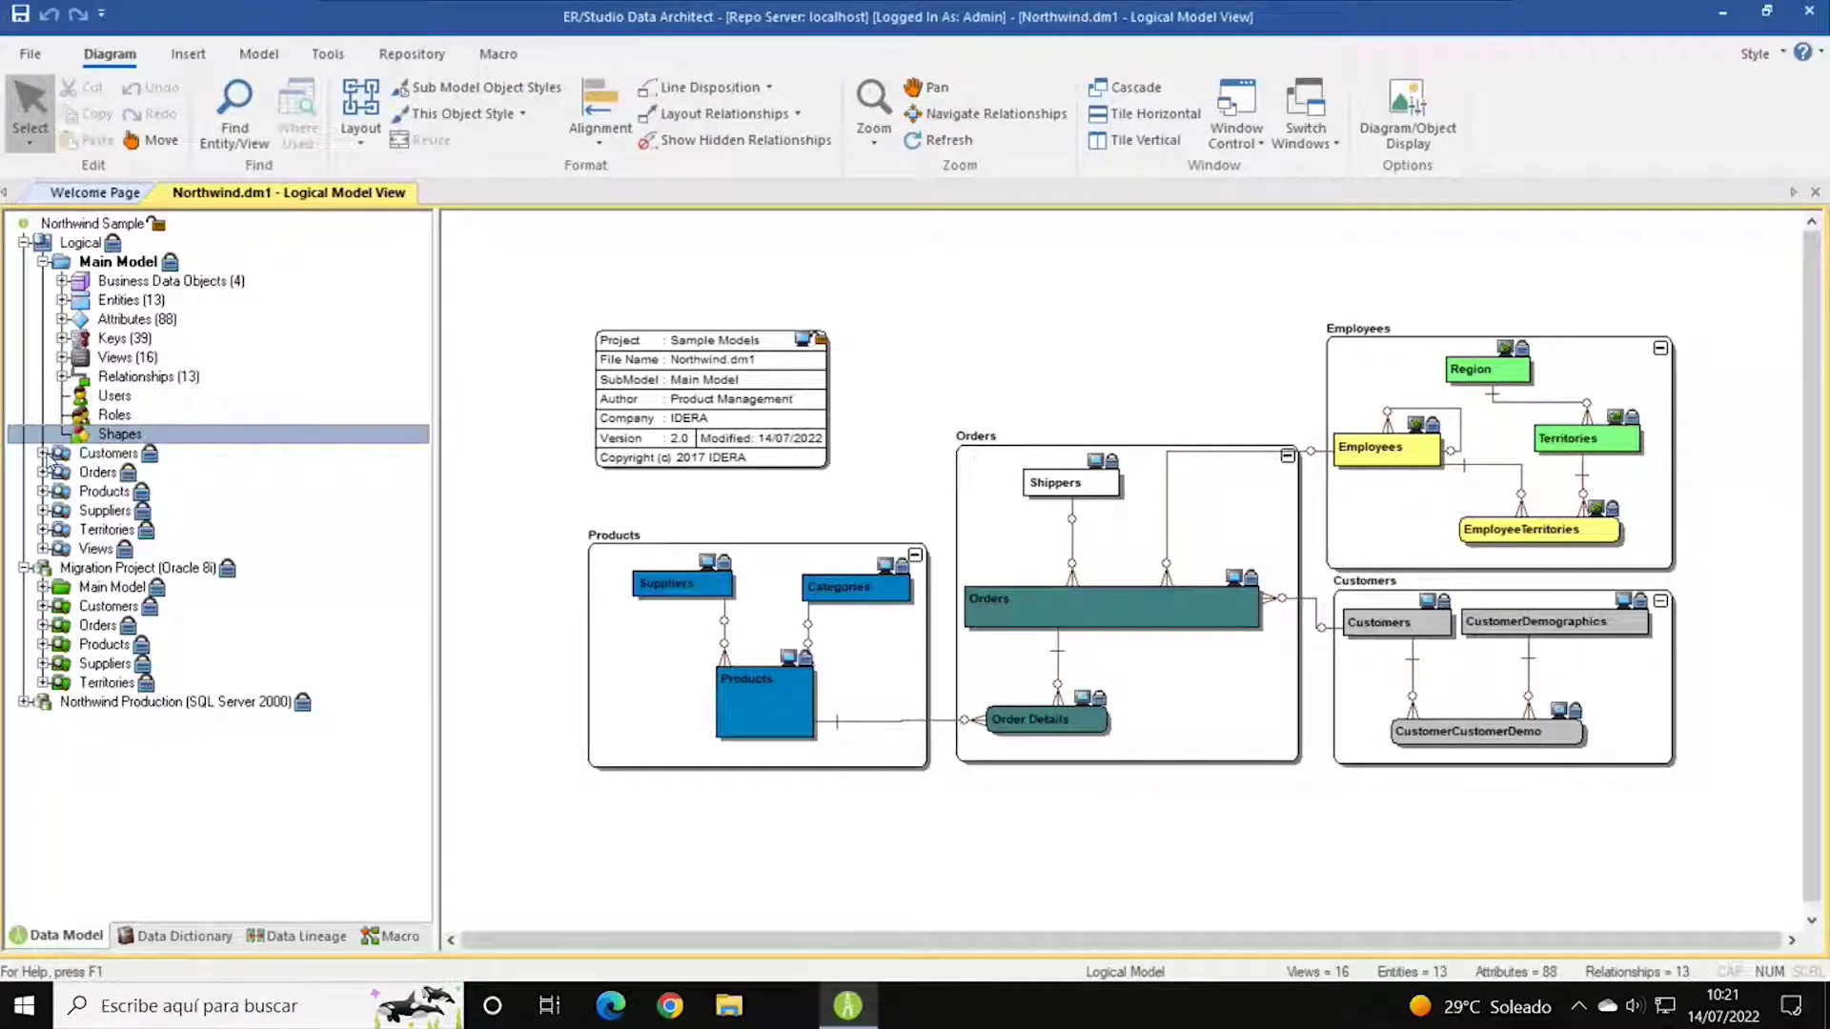
Expand the Customers submodel, collapse Main Model and select the Logical node.
{"action": "left_click", "coordinate": [43, 454]}
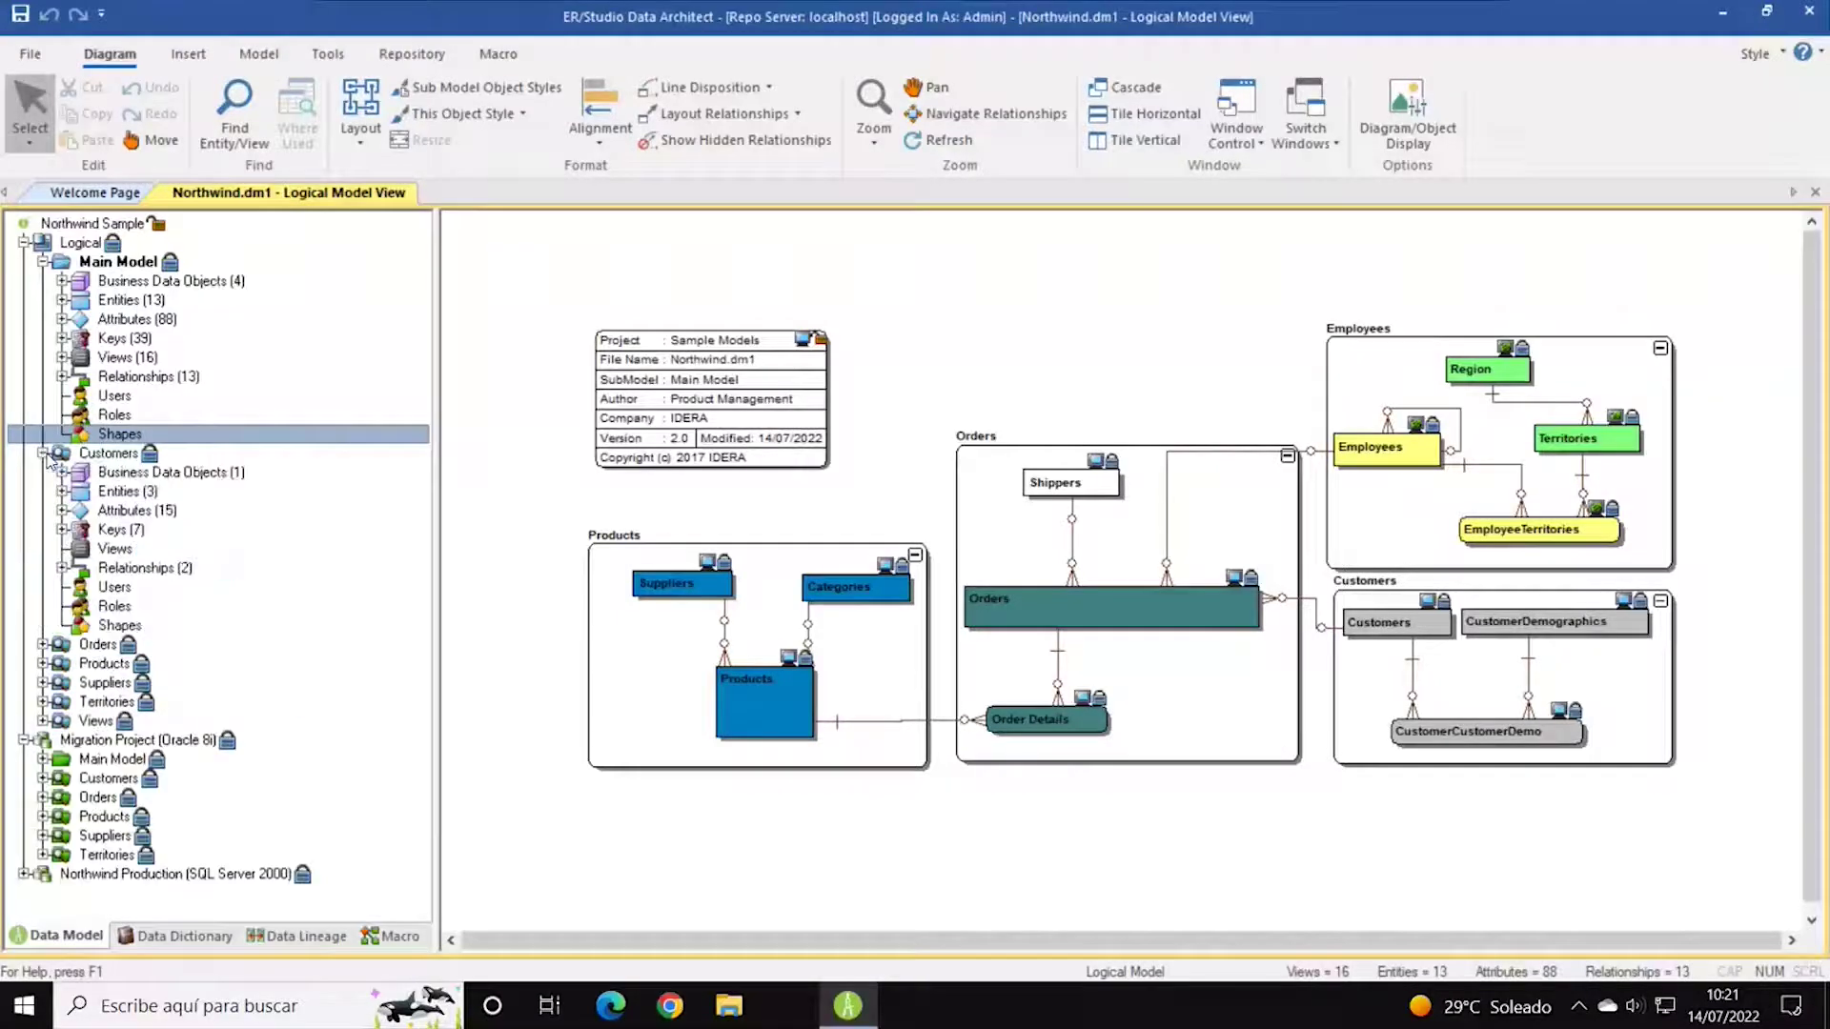
{"action": "left_click", "coordinate": [42, 261]}
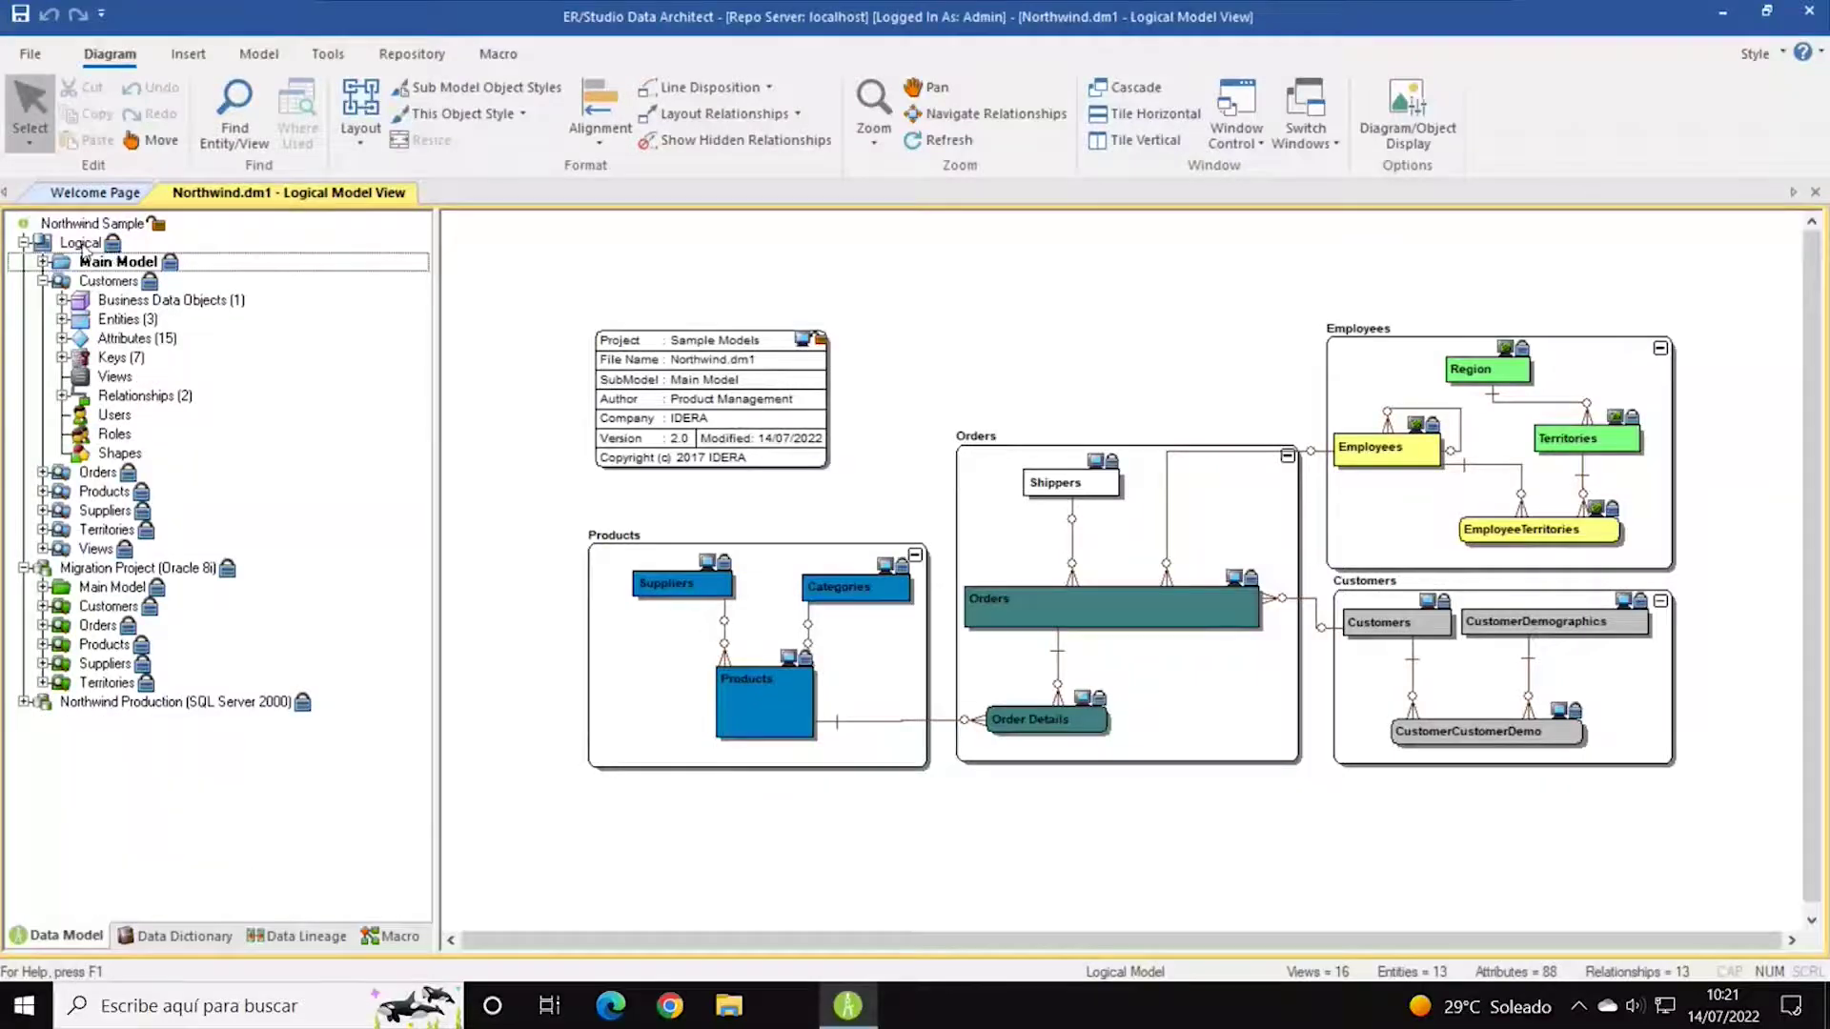
{"action": "left_click", "coordinate": [83, 246]}
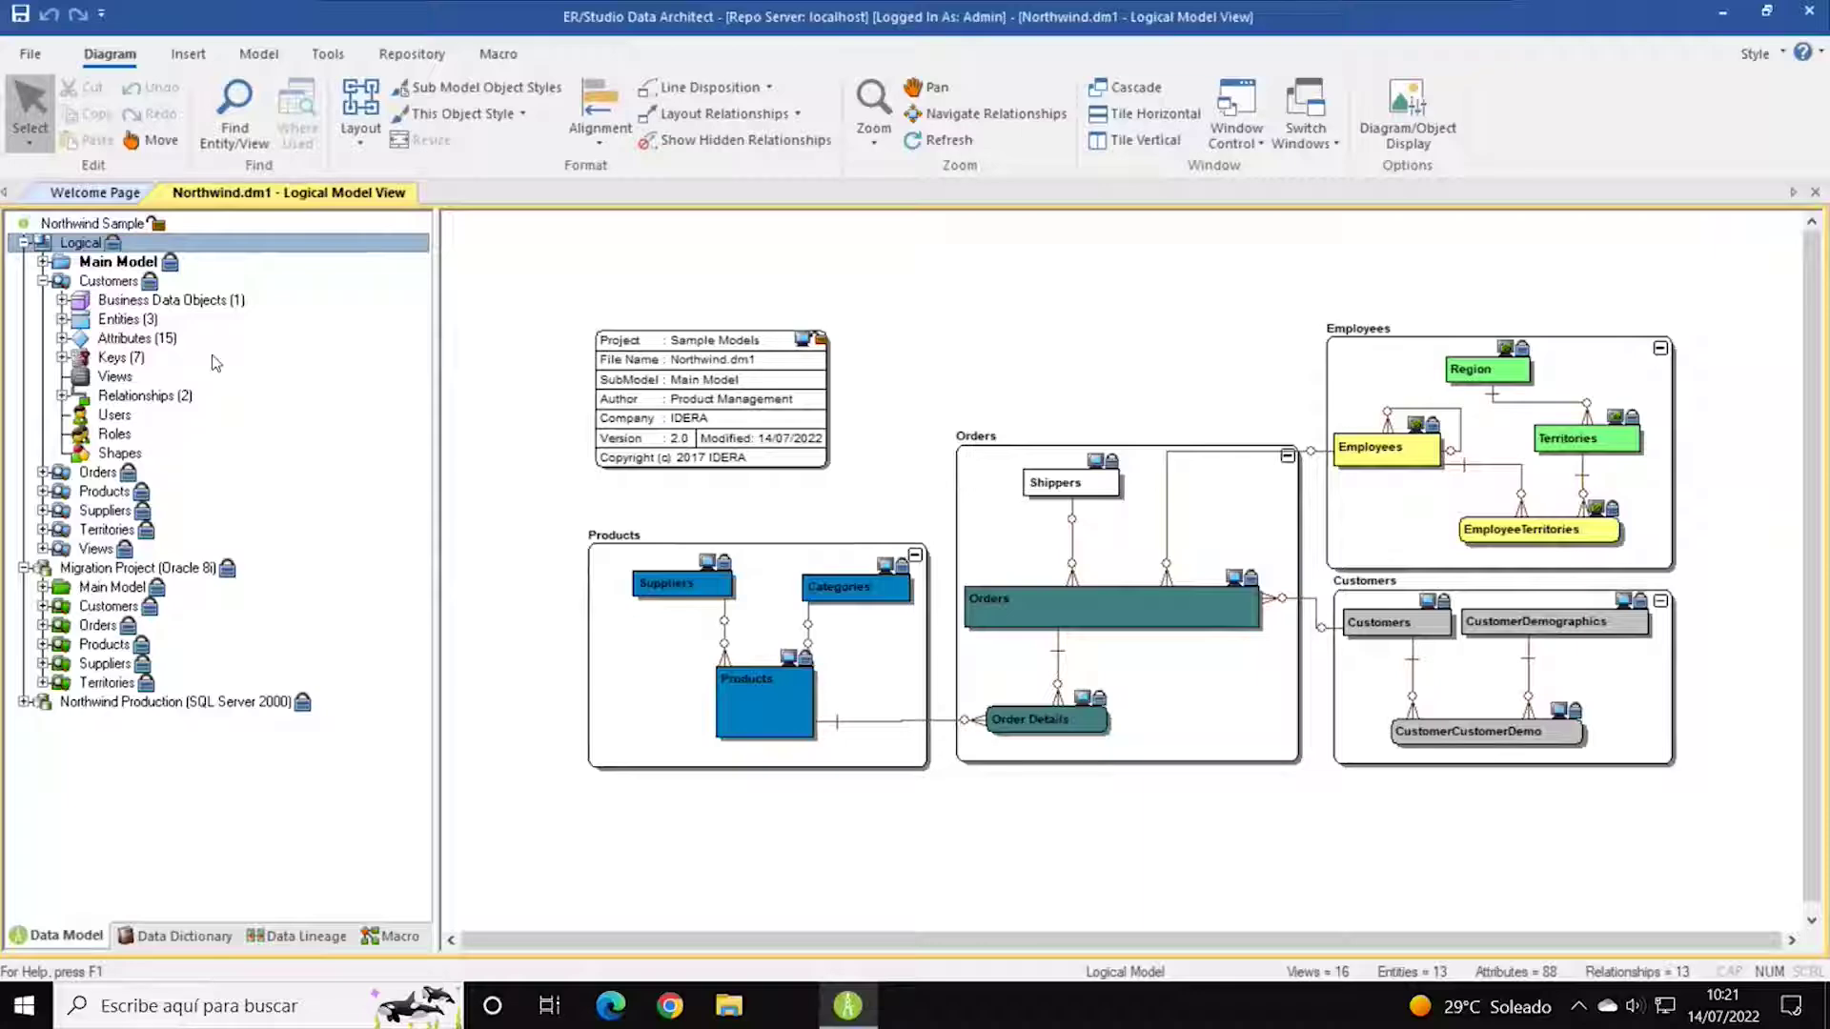
Switch between the Main Model and Customers submodel diagrams, ending on Customers.
{"action": "double_click", "coordinate": [110, 283]}
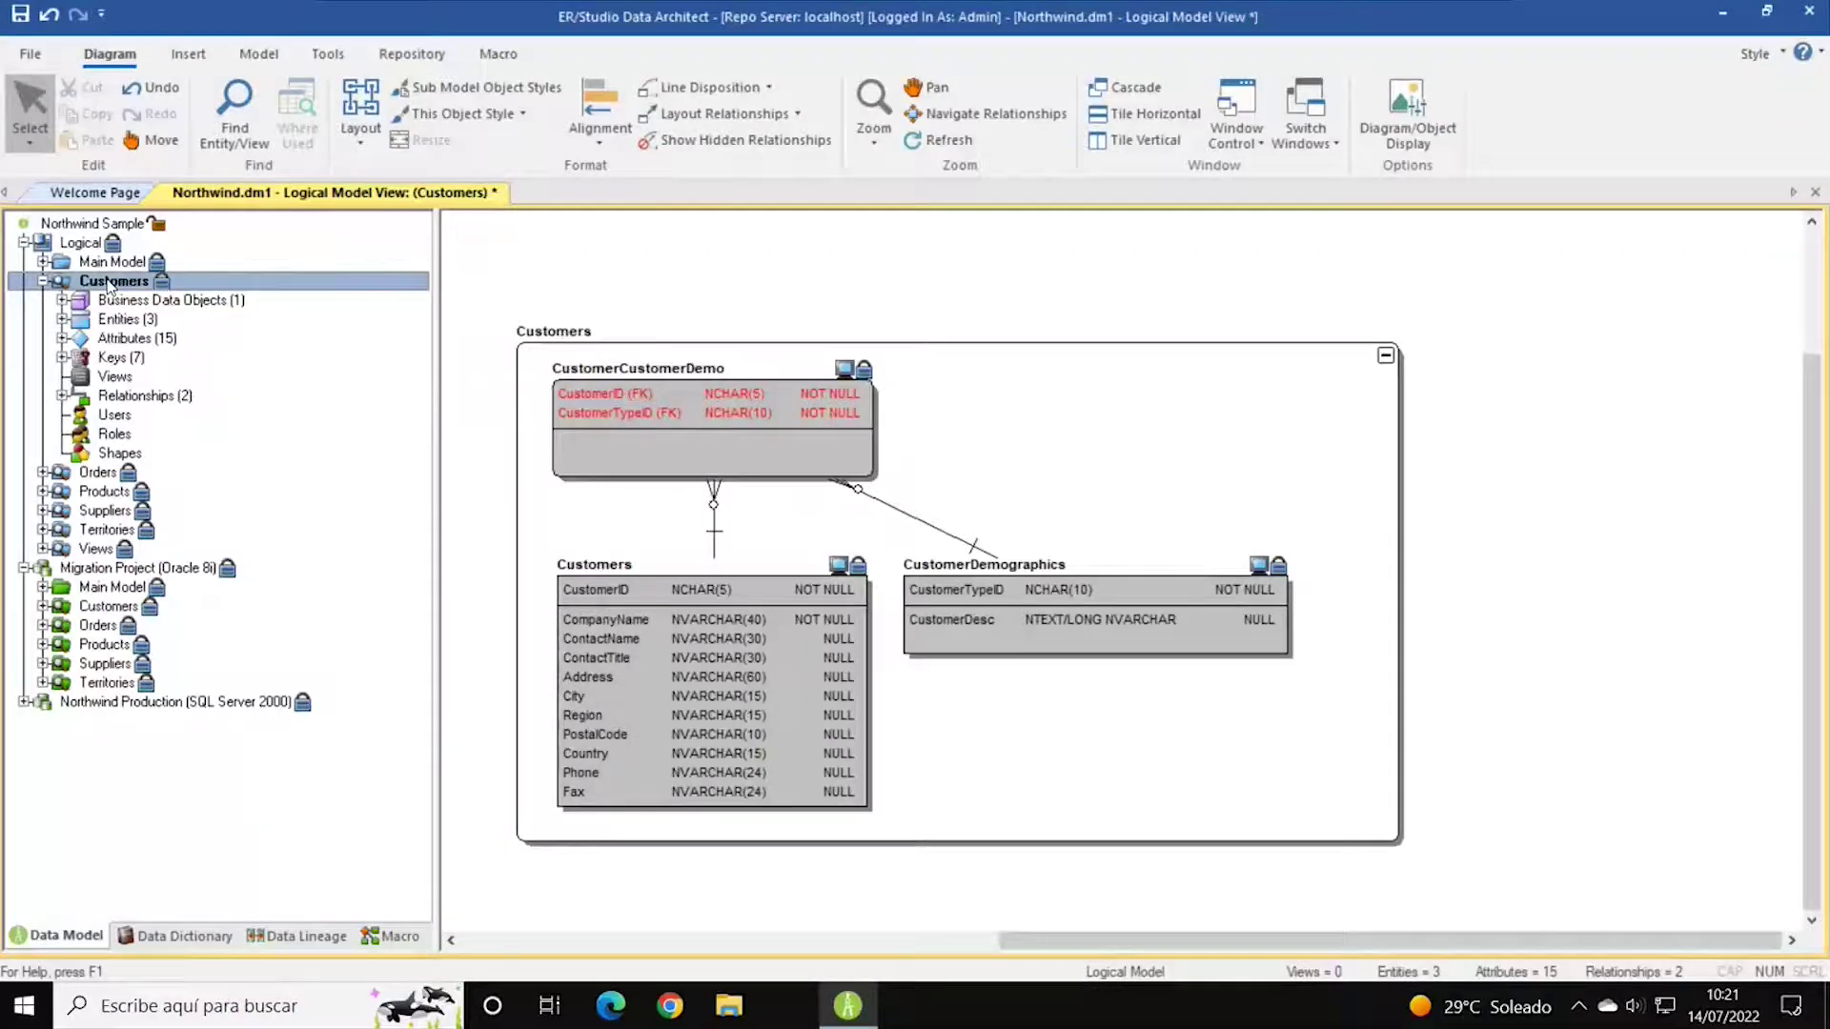
{"action": "left_click", "coordinate": [112, 262]}
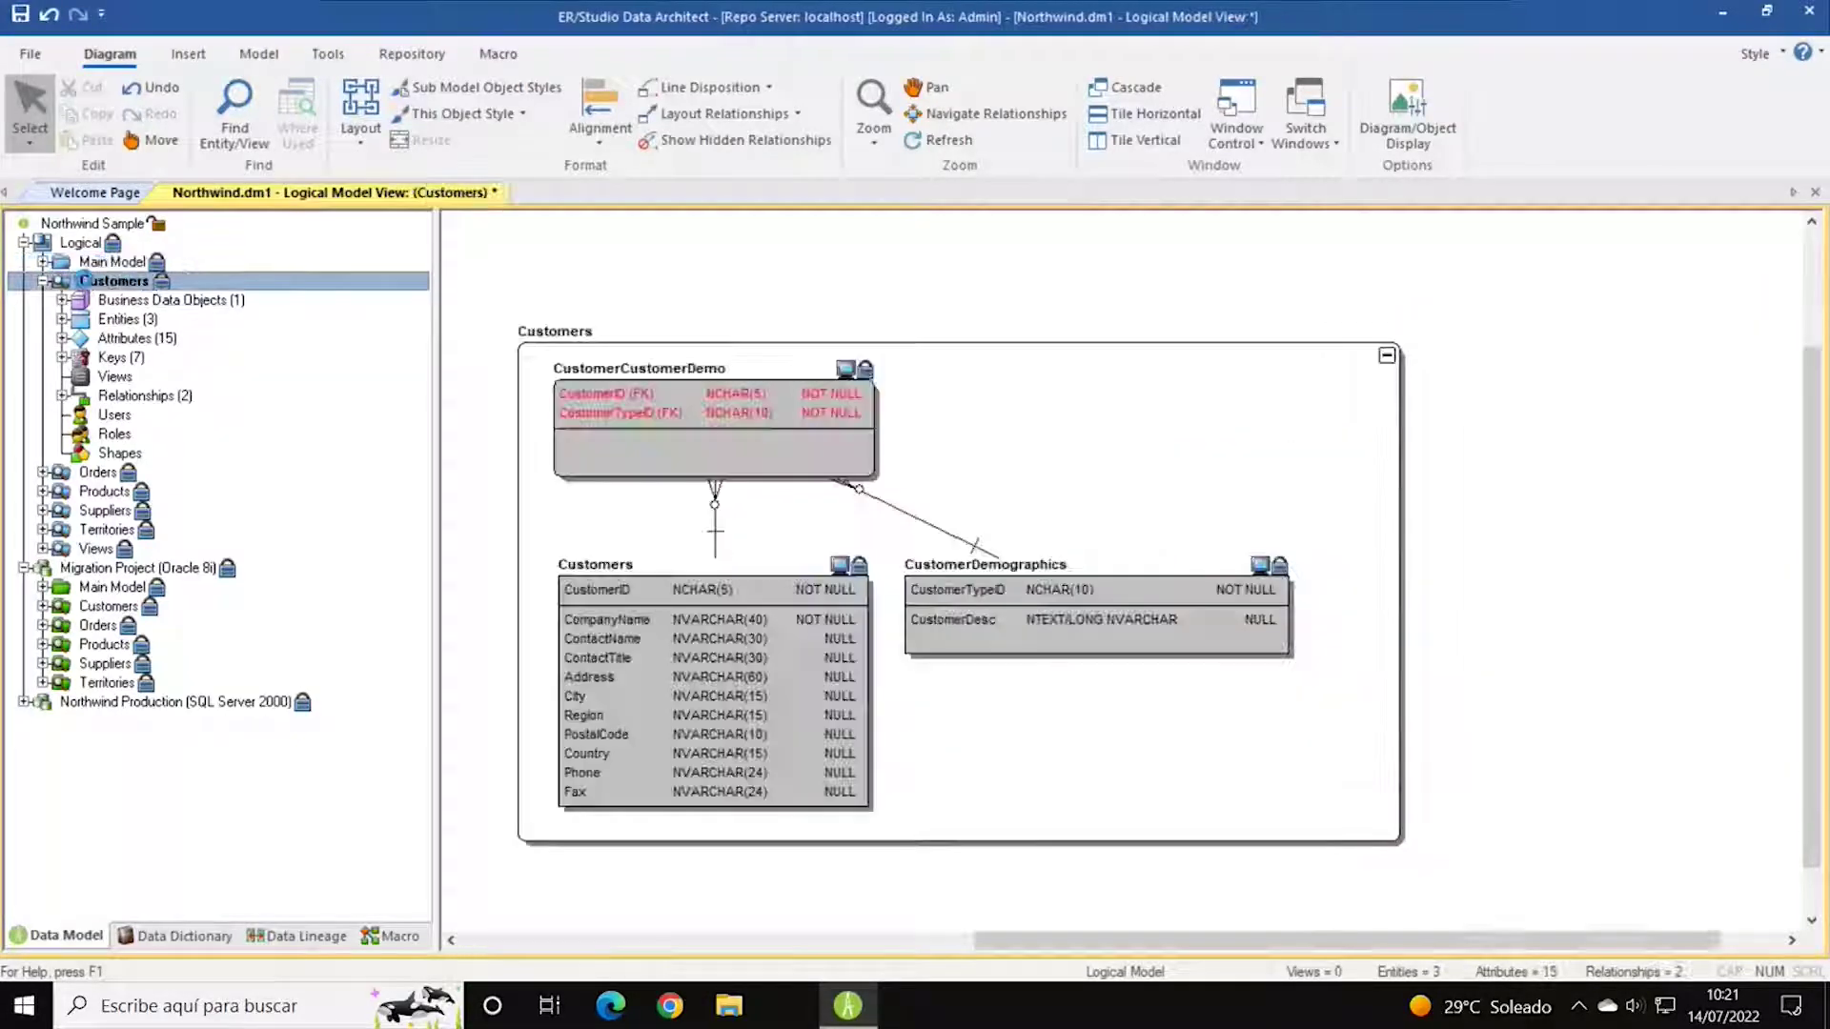
{"action": "left_click", "coordinate": [86, 282]}
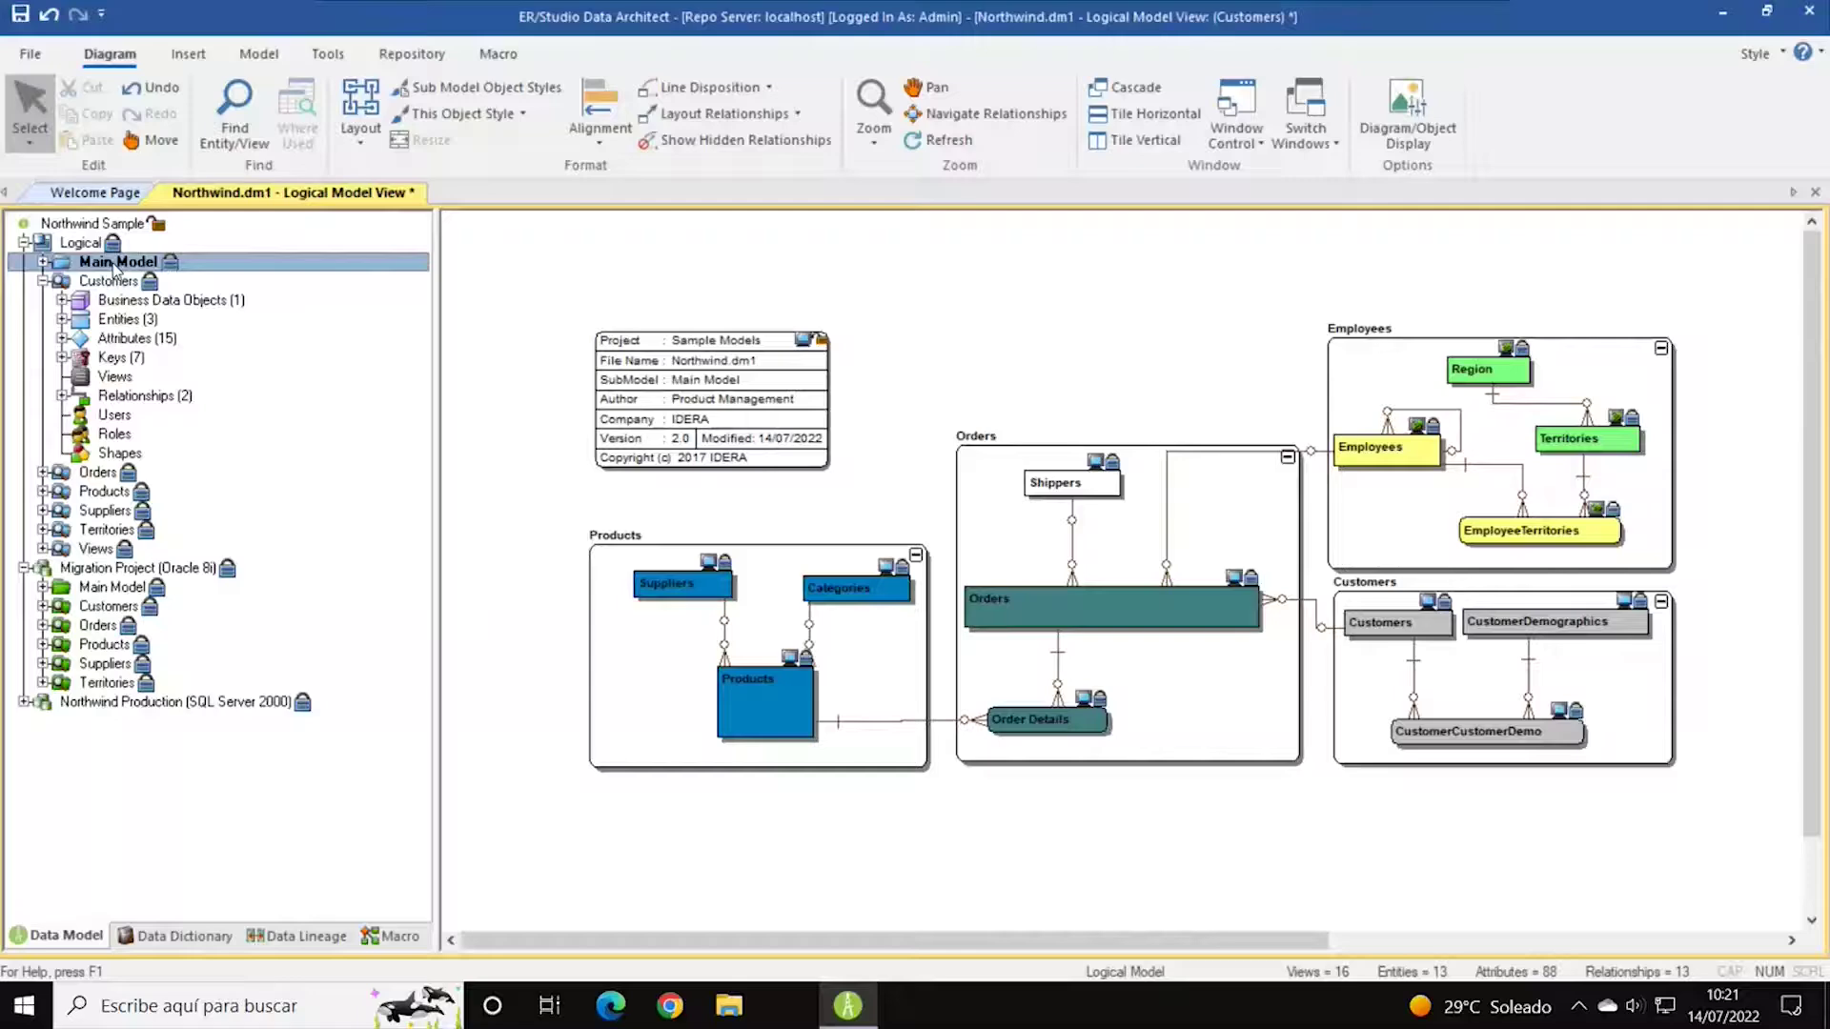
{"action": "left_click", "coordinate": [110, 281]}
{"action": "left_click", "coordinate": [42, 281]}
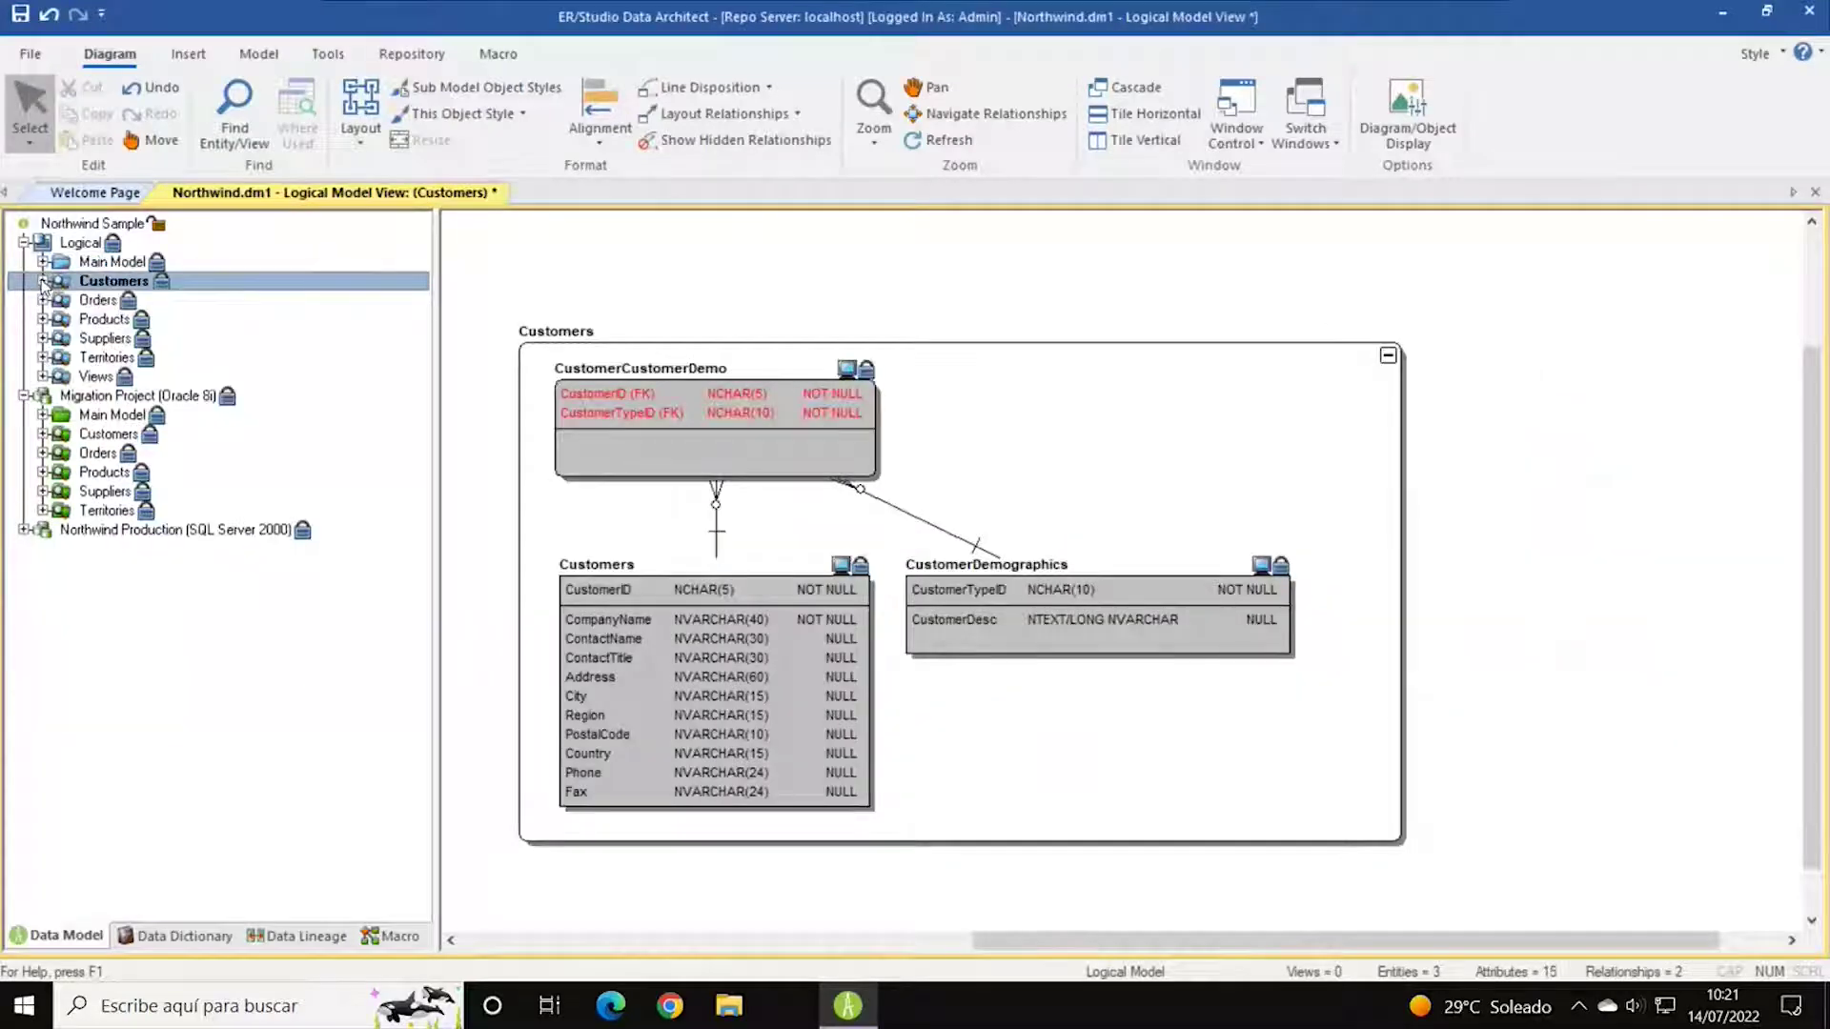
{"action": "left_click", "coordinate": [42, 281]}
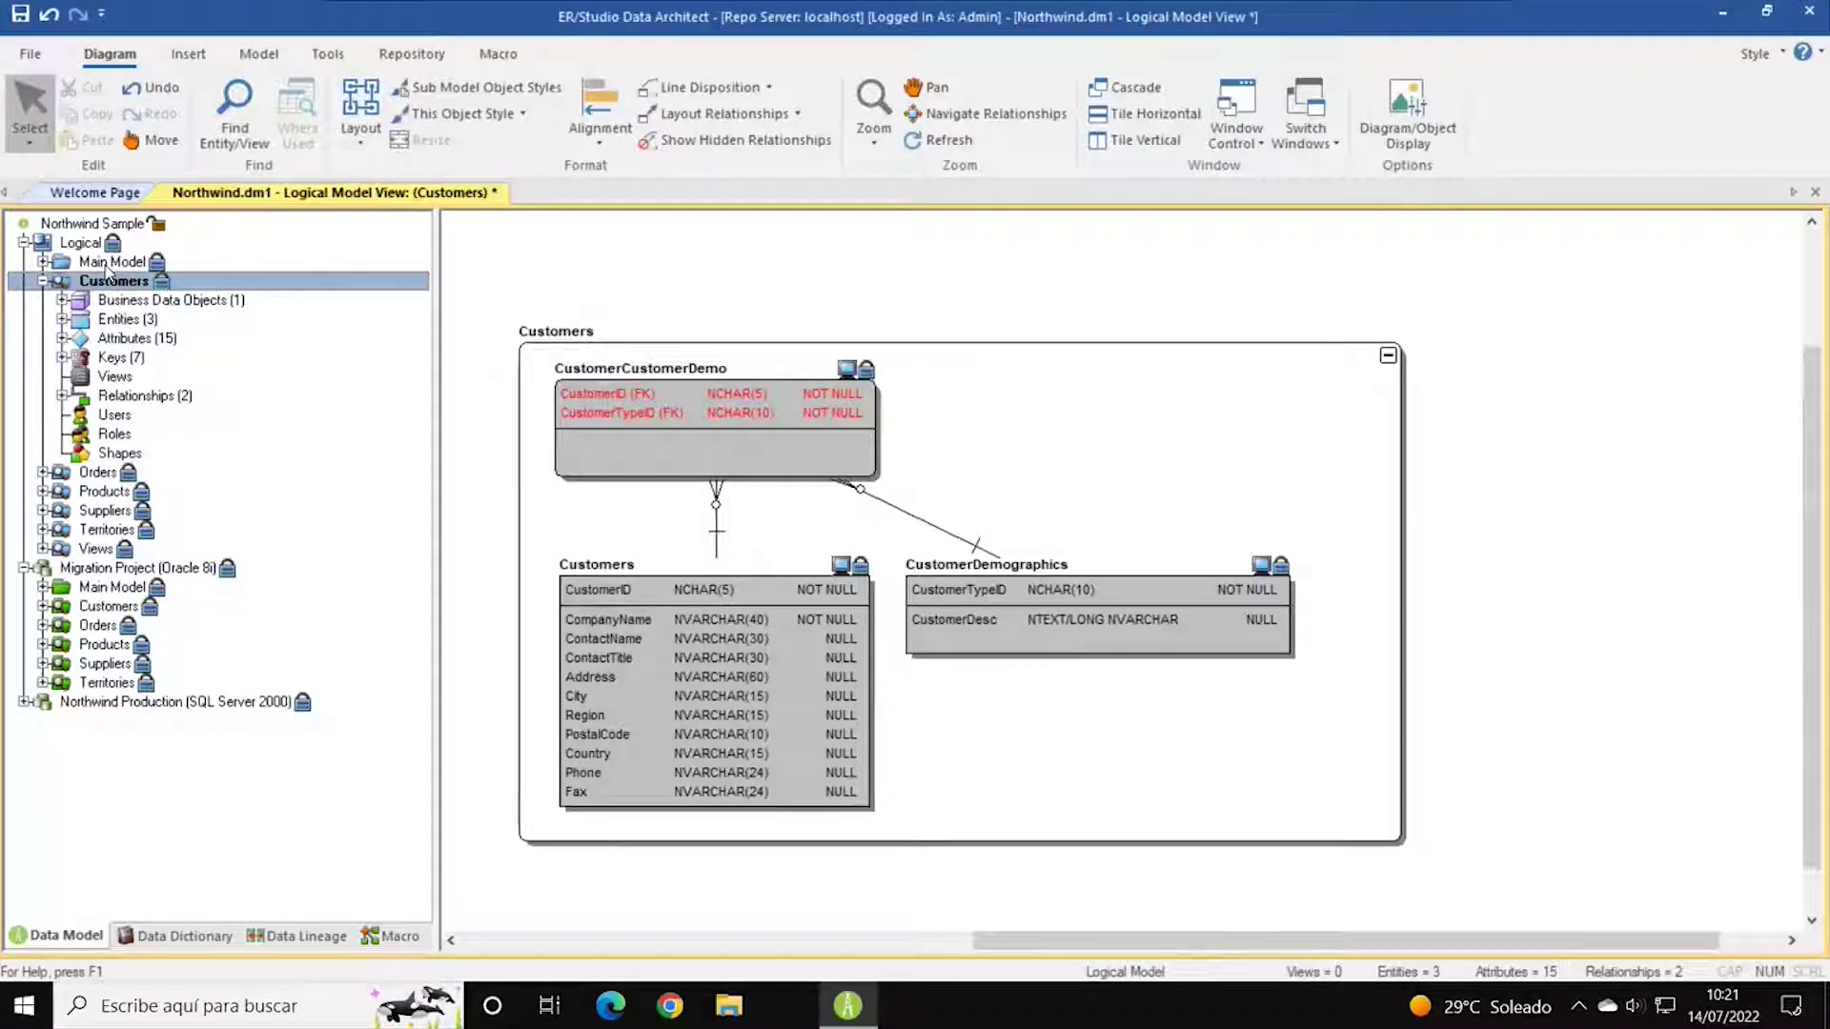
{"action": "left_click", "coordinate": [108, 263]}
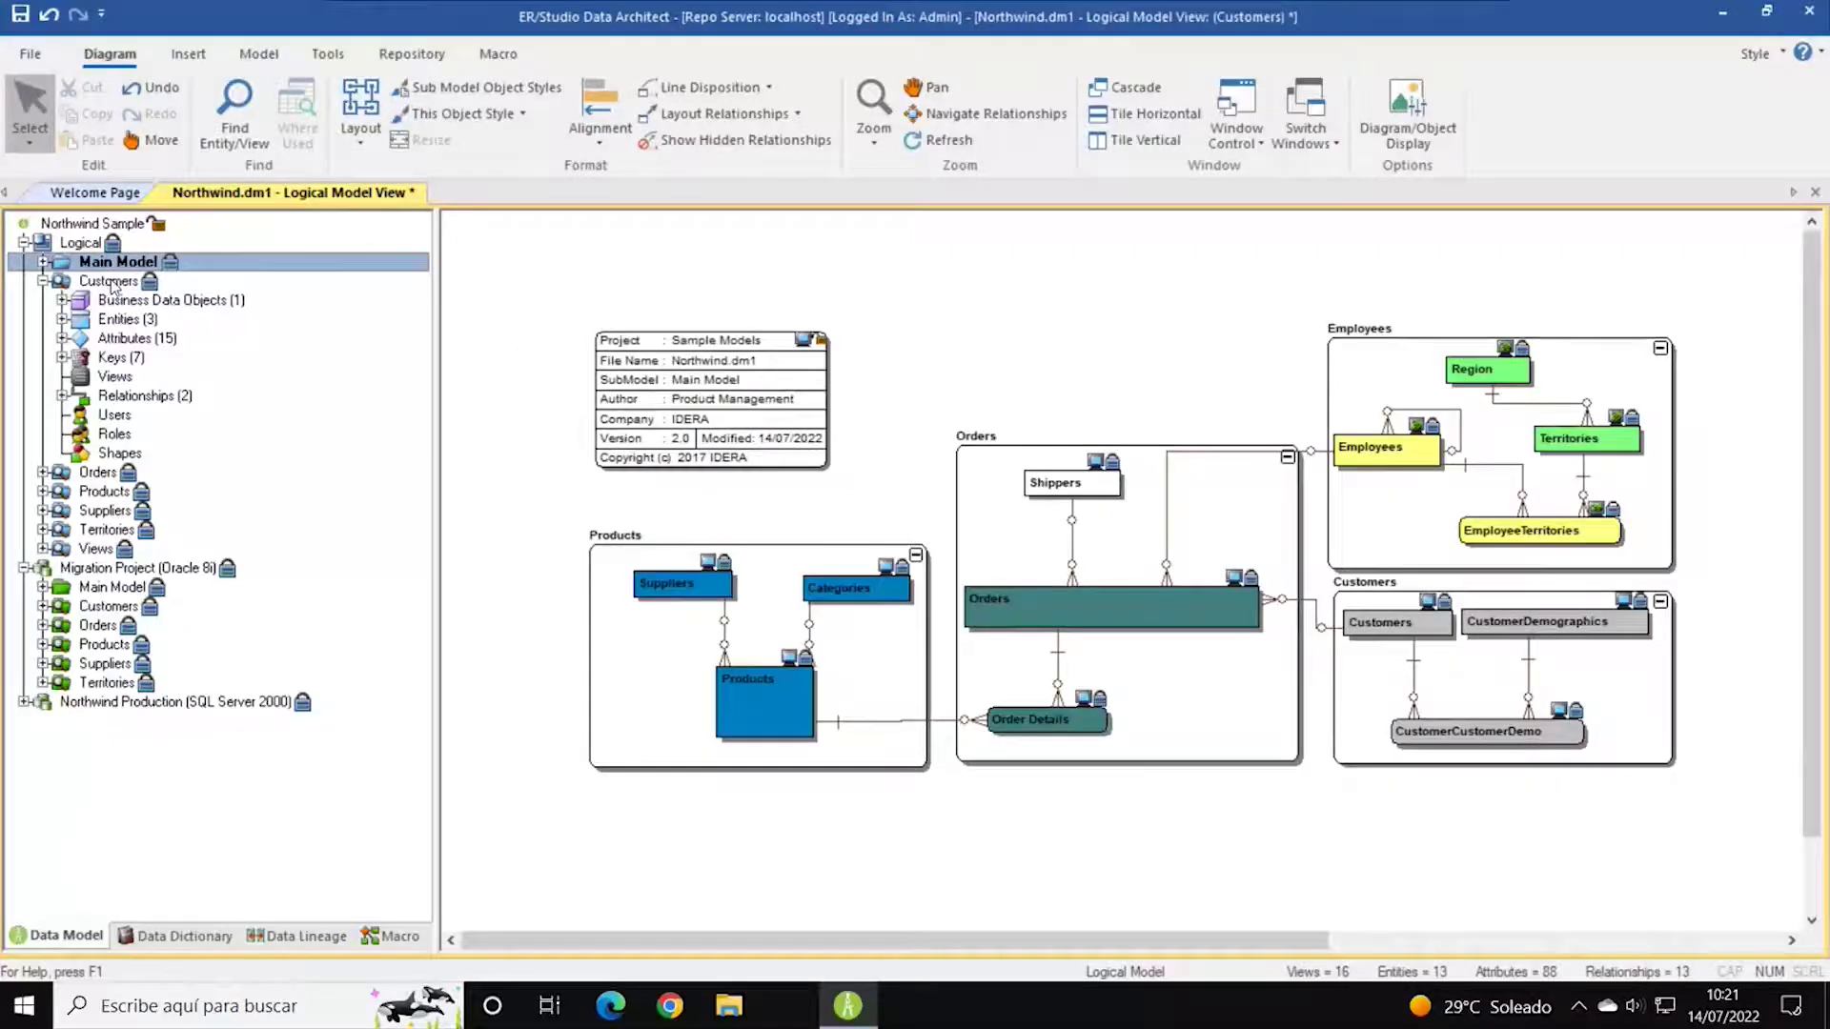
{"action": "left_click", "coordinate": [111, 283]}
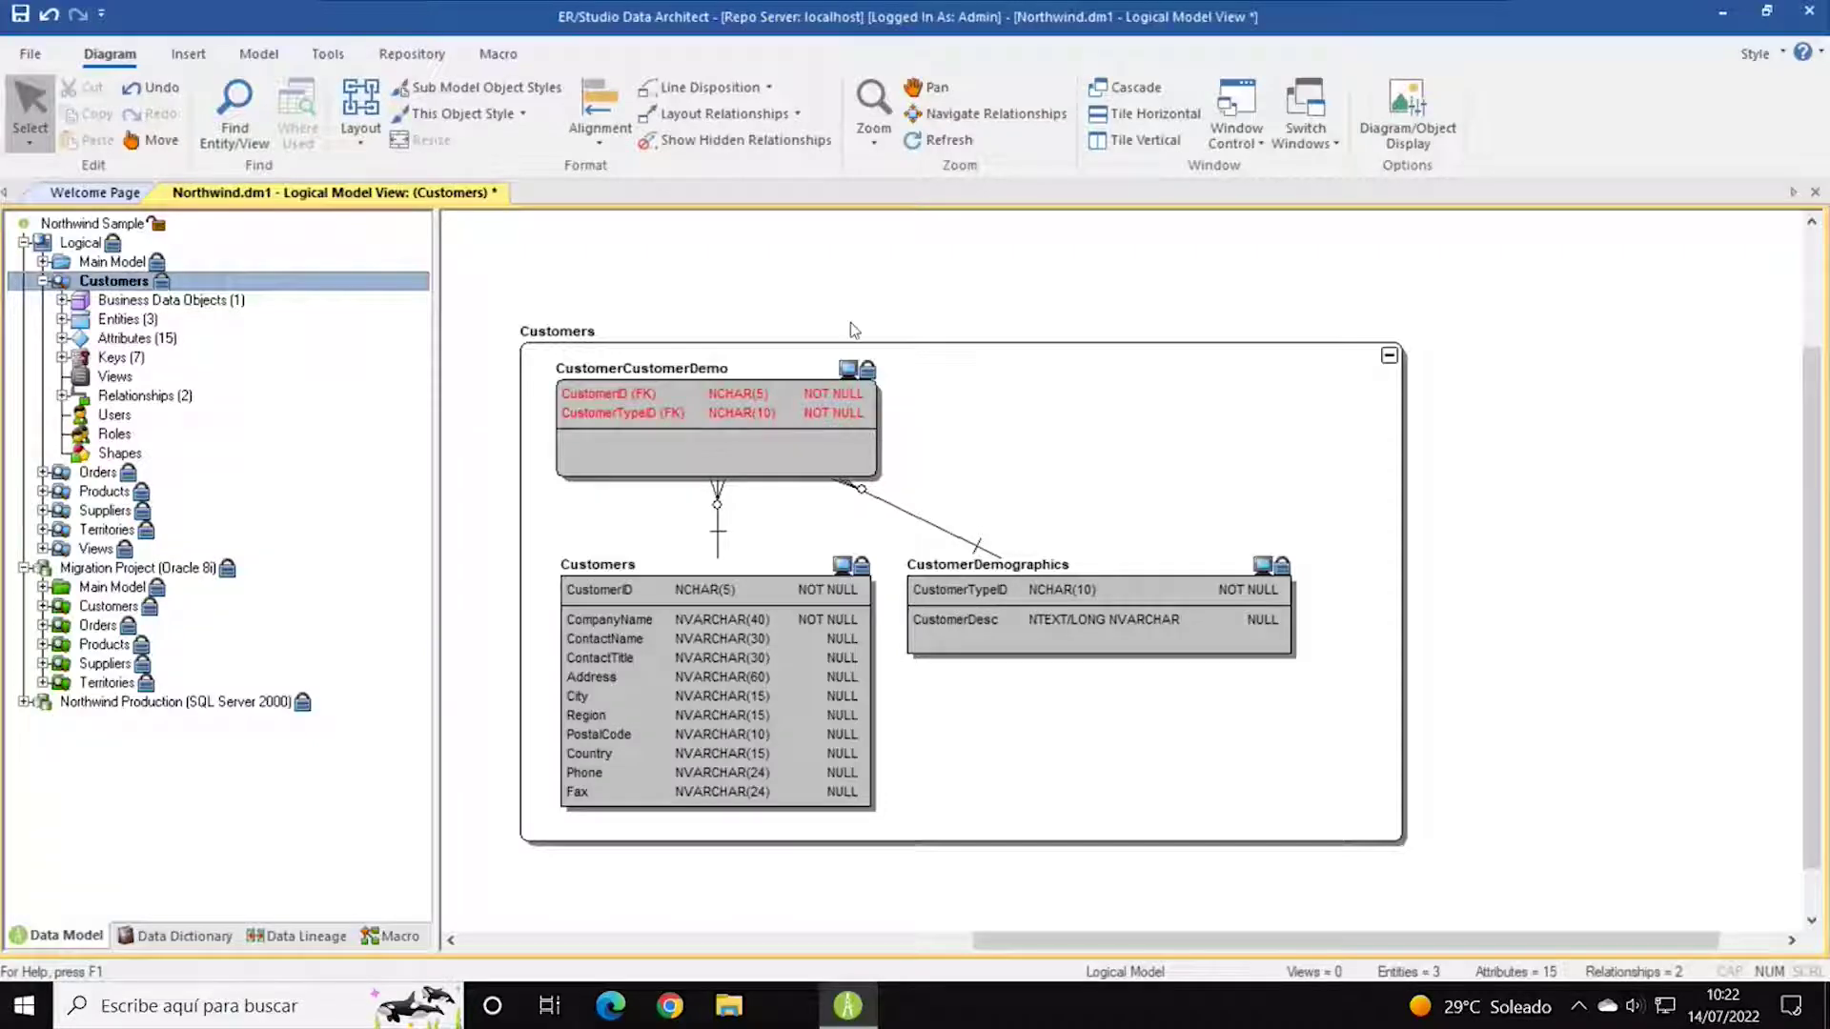
Collapse Customers and expand Orders to list its 6 entities, 61 attributes and 29 keys.
{"action": "left_click", "coordinate": [43, 283]}
{"action": "left_click", "coordinate": [43, 283]}
{"action": "left_click", "coordinate": [42, 282]}
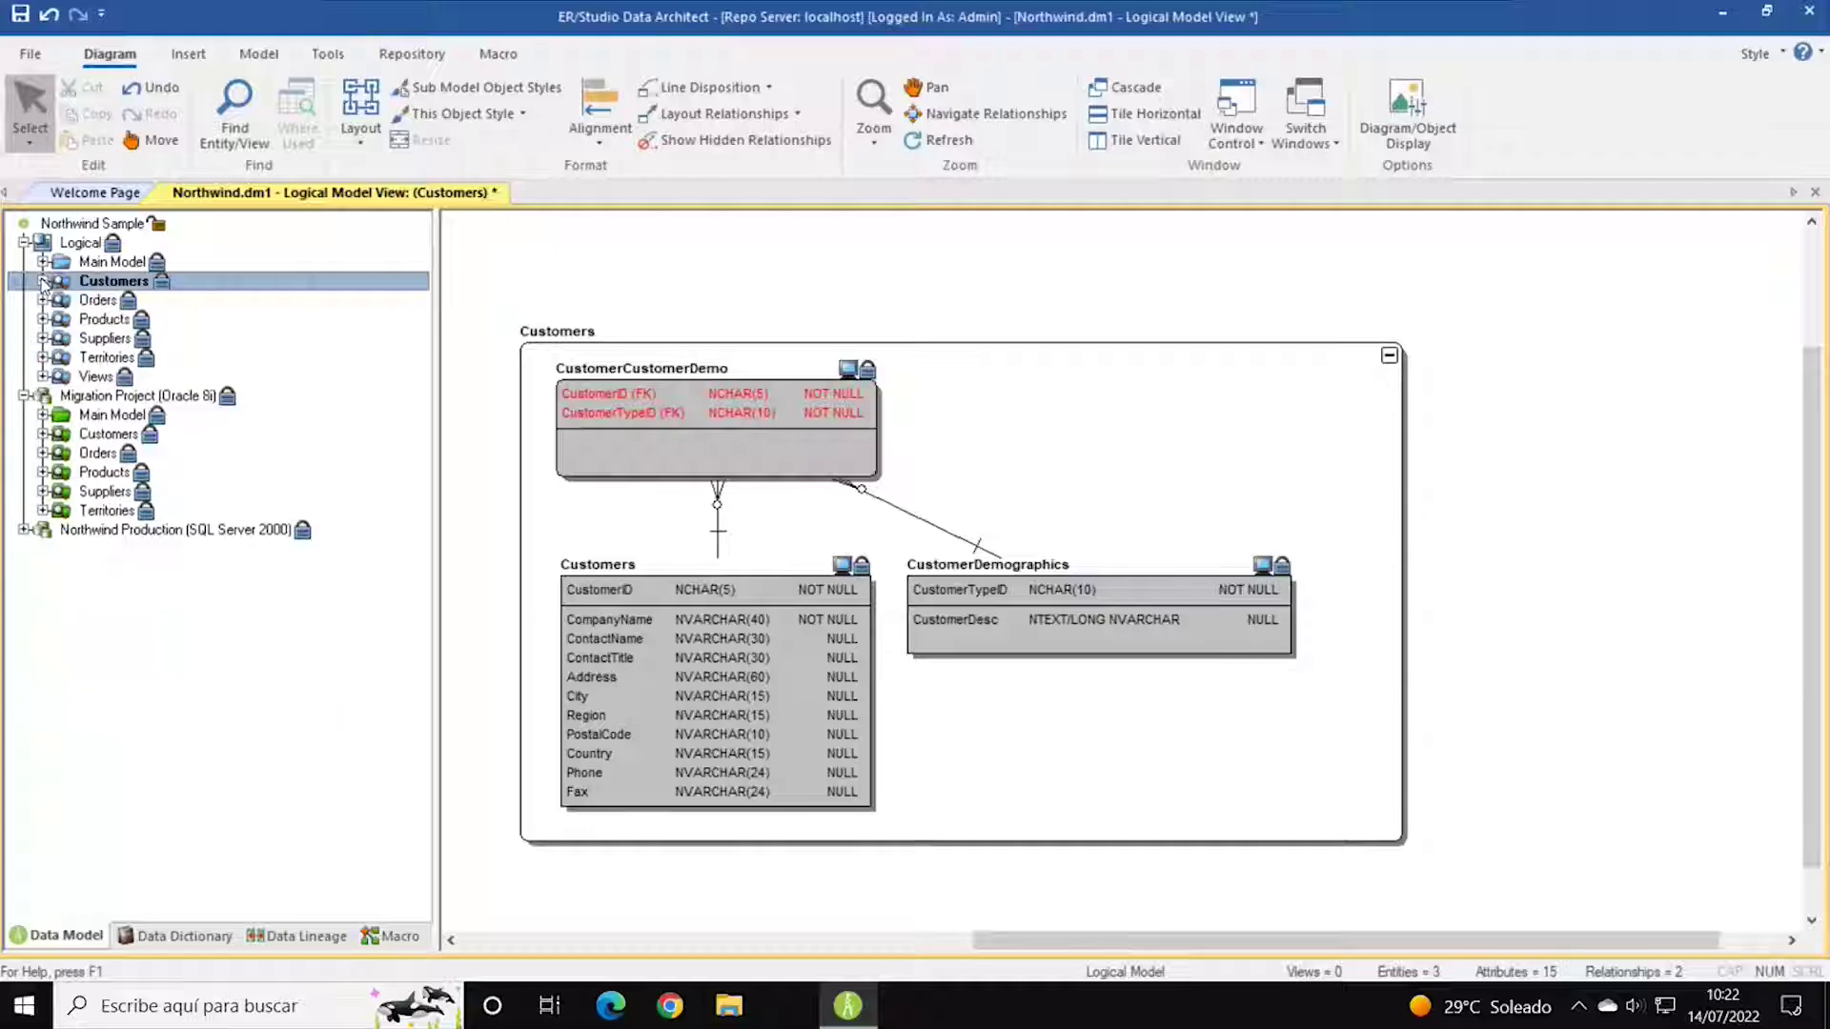
{"action": "left_click", "coordinate": [43, 300]}
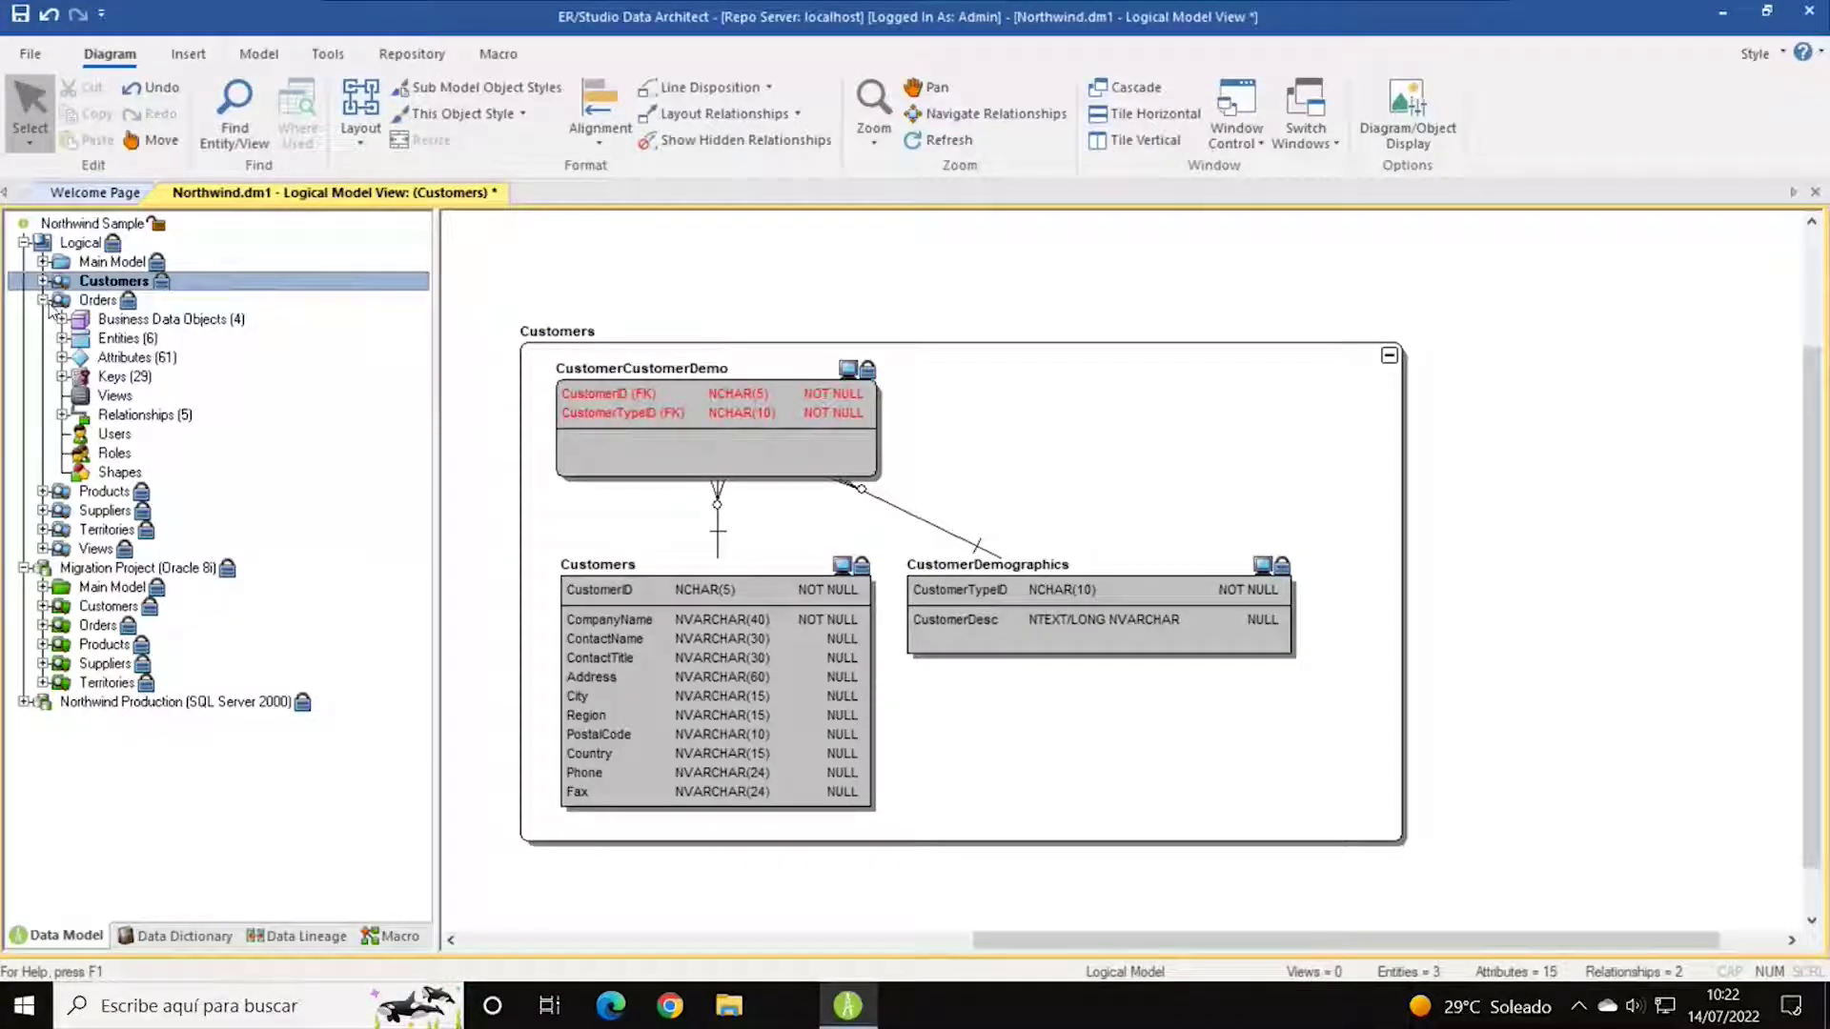
Open the Orders submodel diagram and browse its Customers, Employees, Orders and Products business data objects.
{"action": "left_click", "coordinate": [94, 303]}
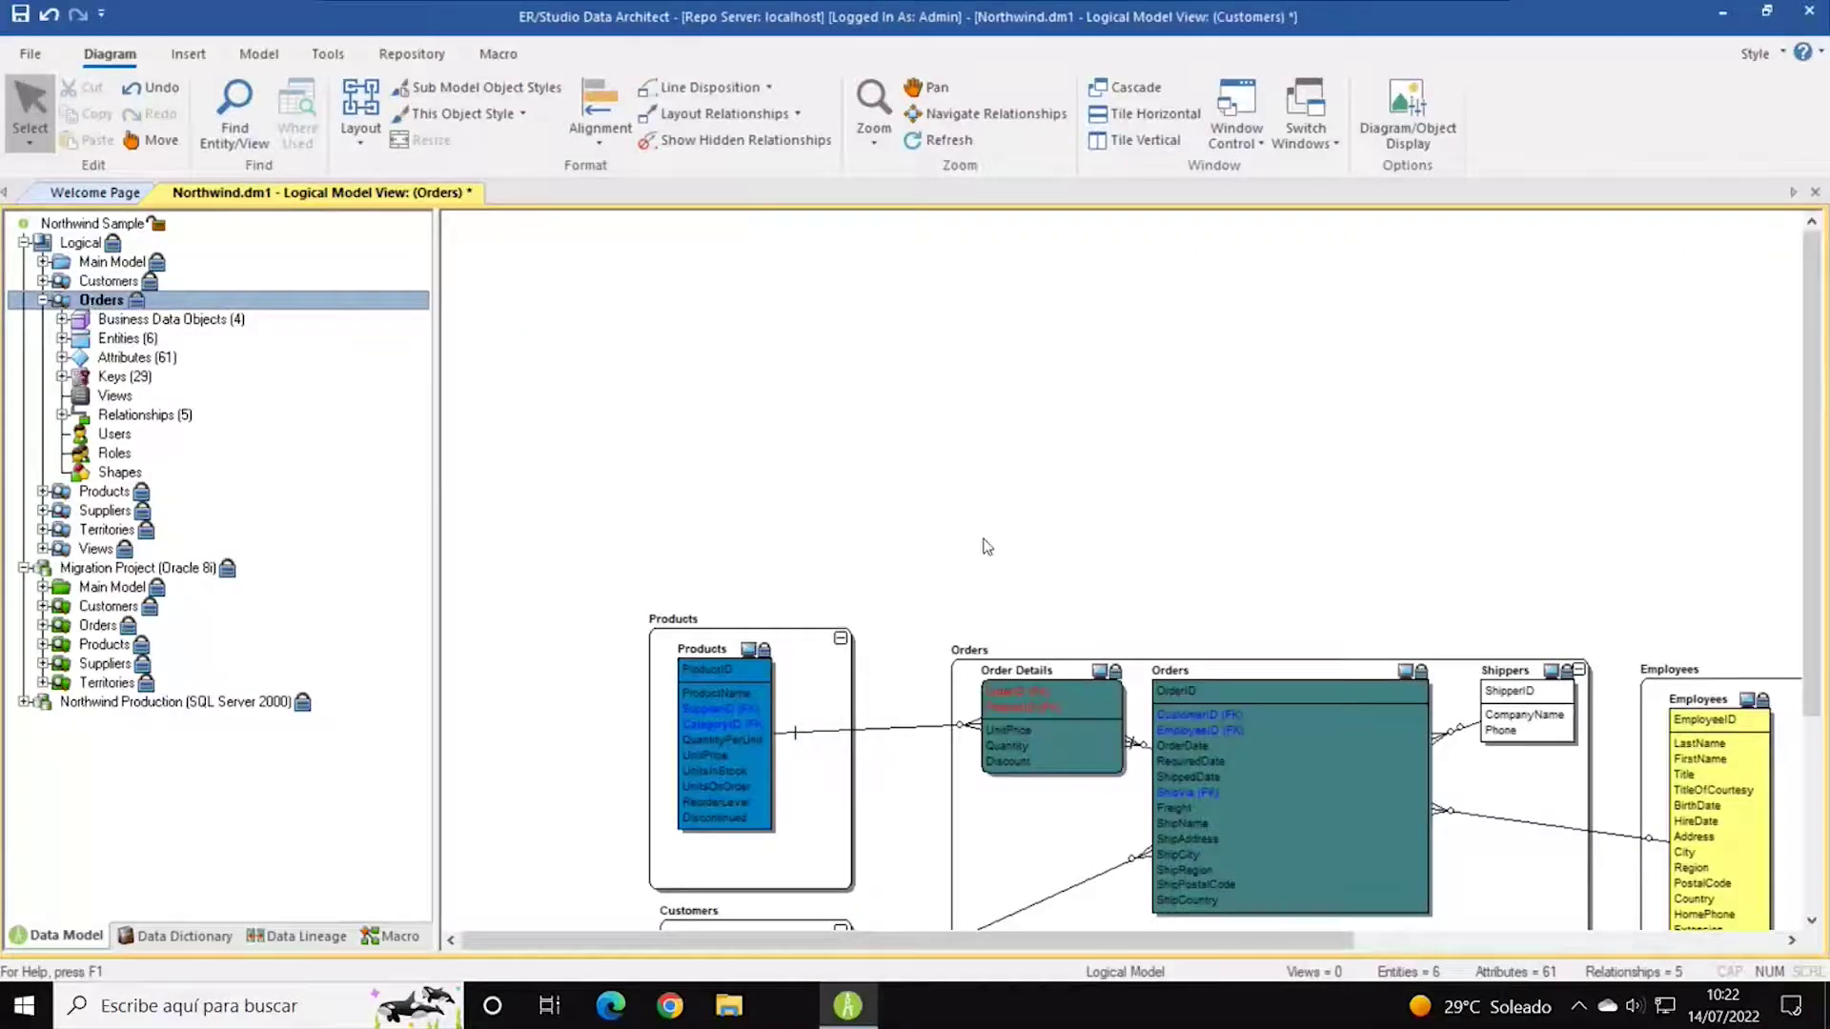
{"action": "scroll", "coordinate": [986, 547], "scroll_direction": "down", "scroll_amount": 5}
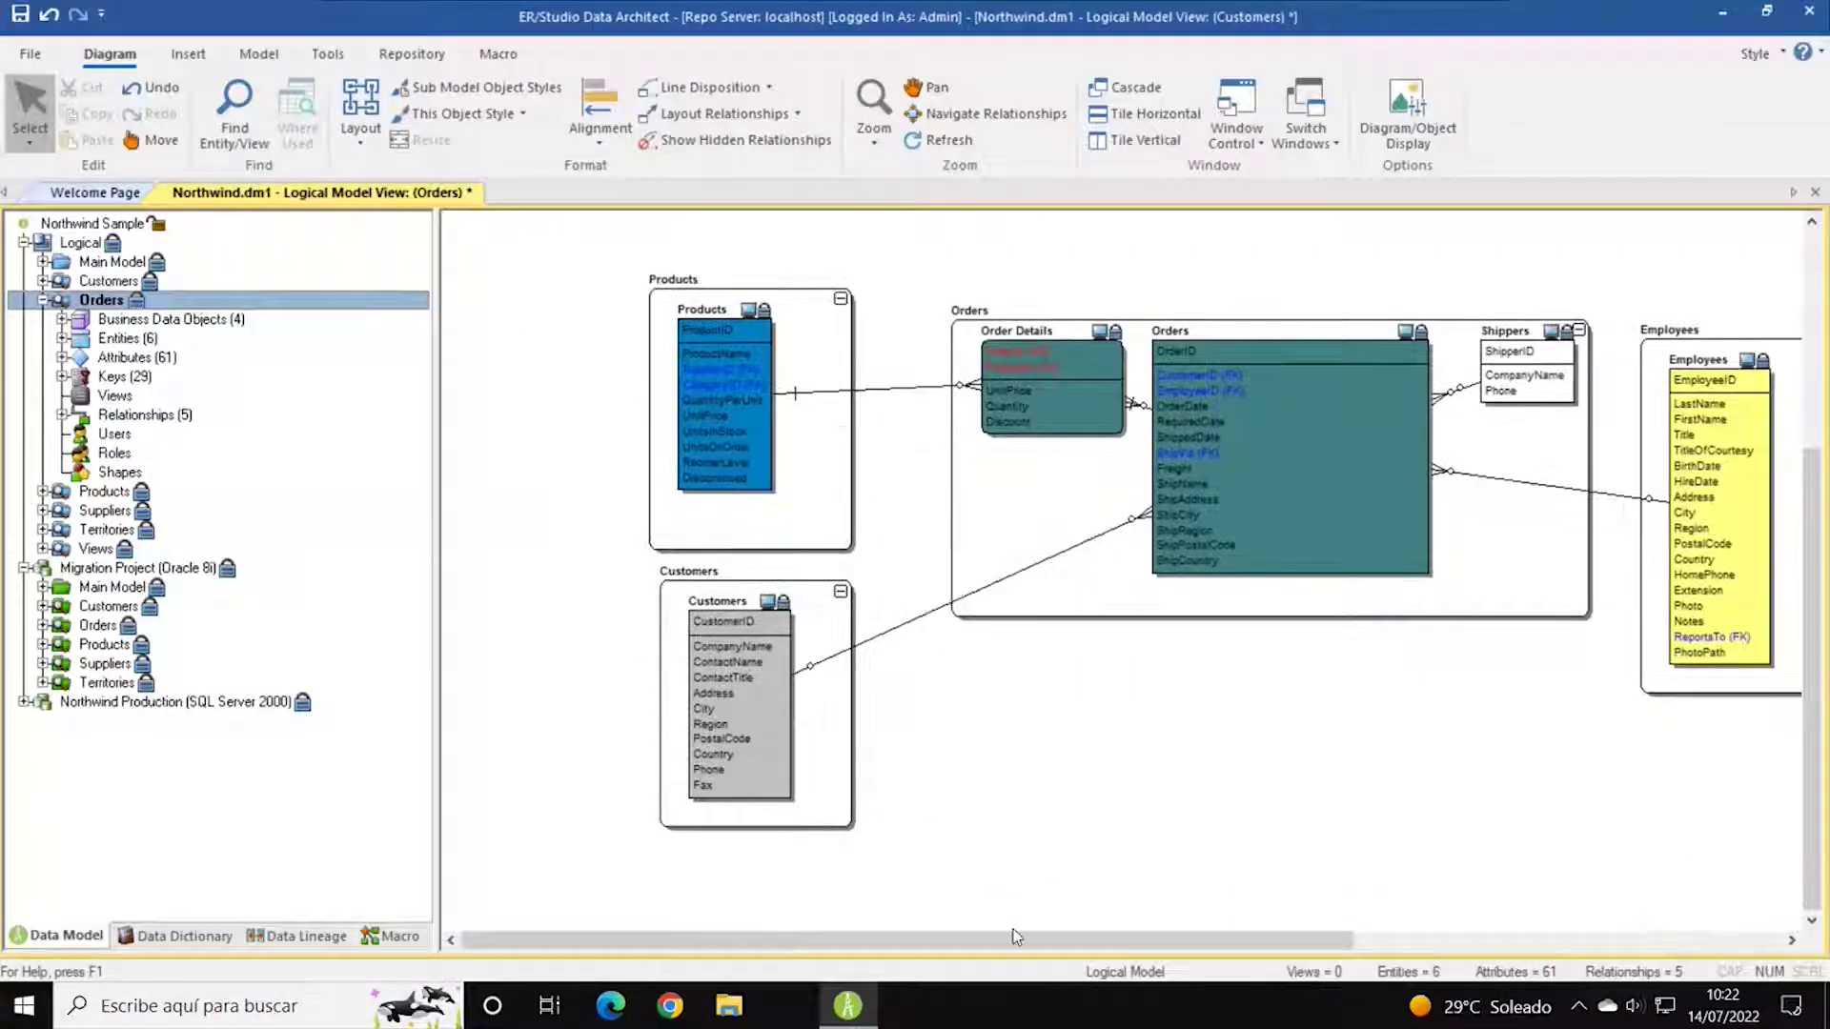
{"action": "left_click_drag", "start_coordinate": [1016, 937], "coordinate": [1140, 940]}
{"action": "left_click", "coordinate": [105, 320]}
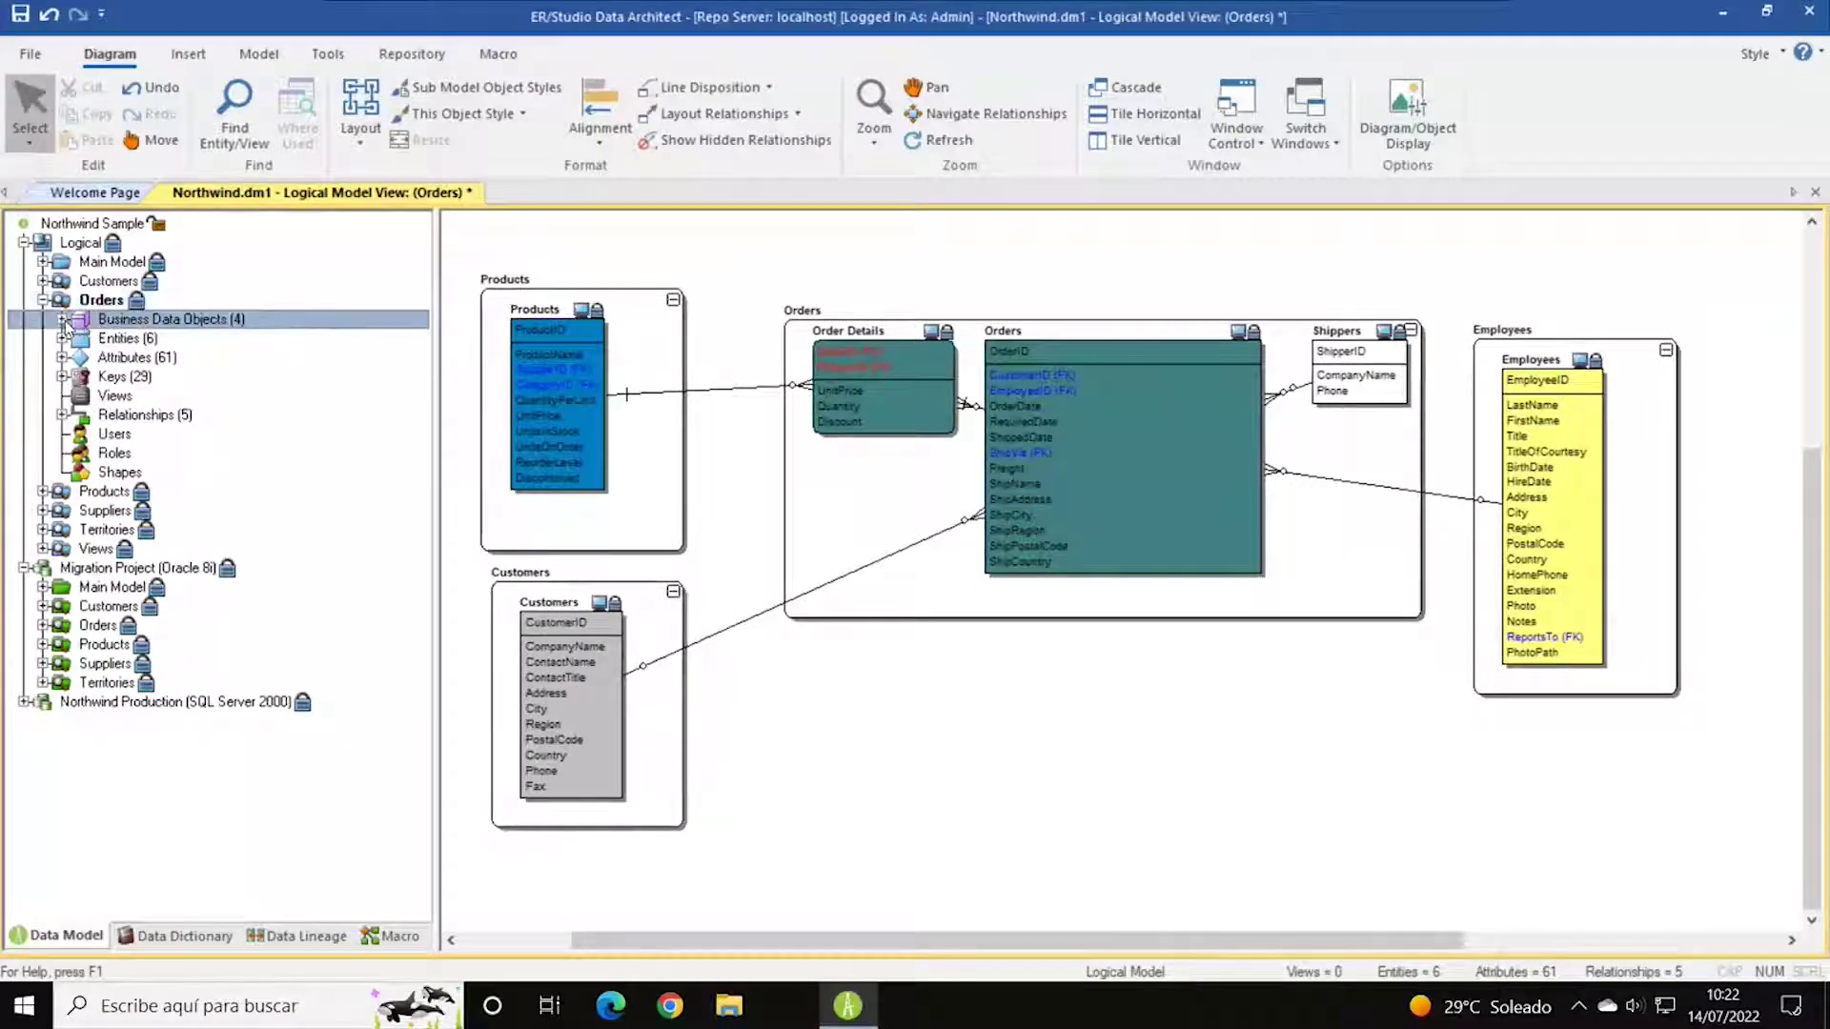
{"action": "left_click", "coordinate": [62, 319]}
{"action": "left_click", "coordinate": [143, 339]}
{"action": "left_click", "coordinate": [82, 339]}
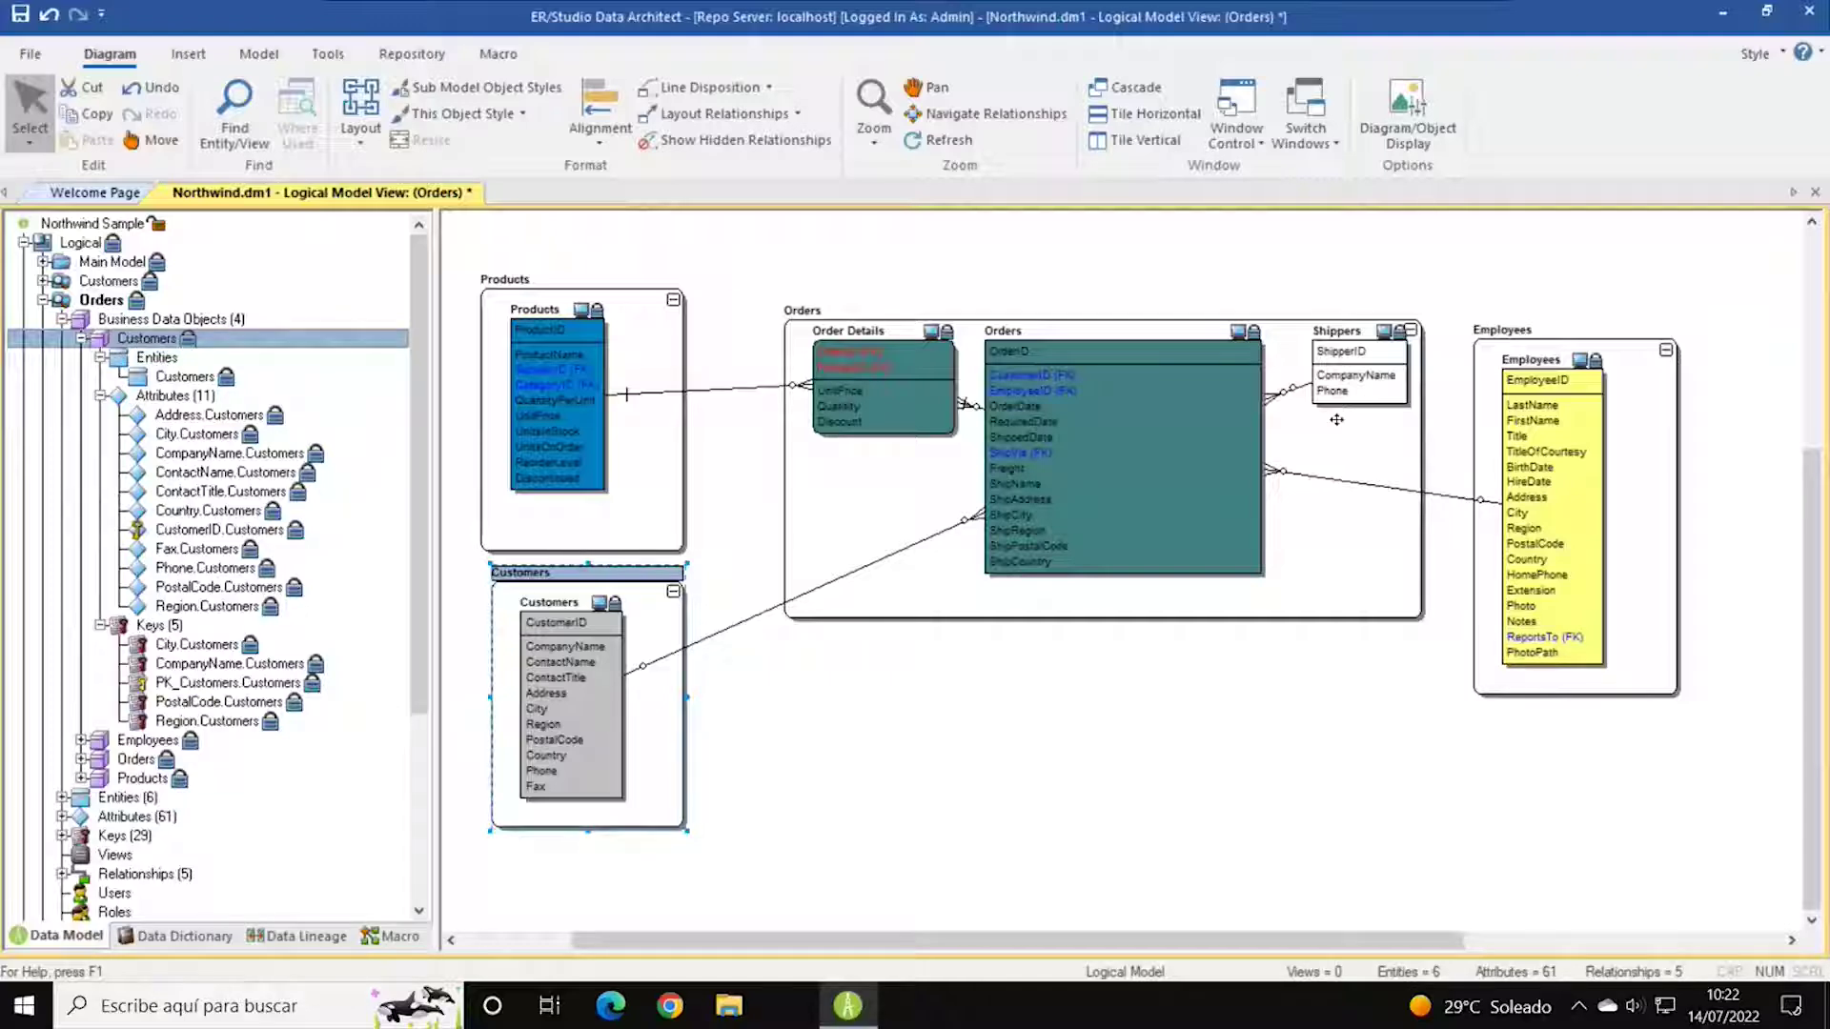
{"action": "left_click", "coordinate": [63, 320]}
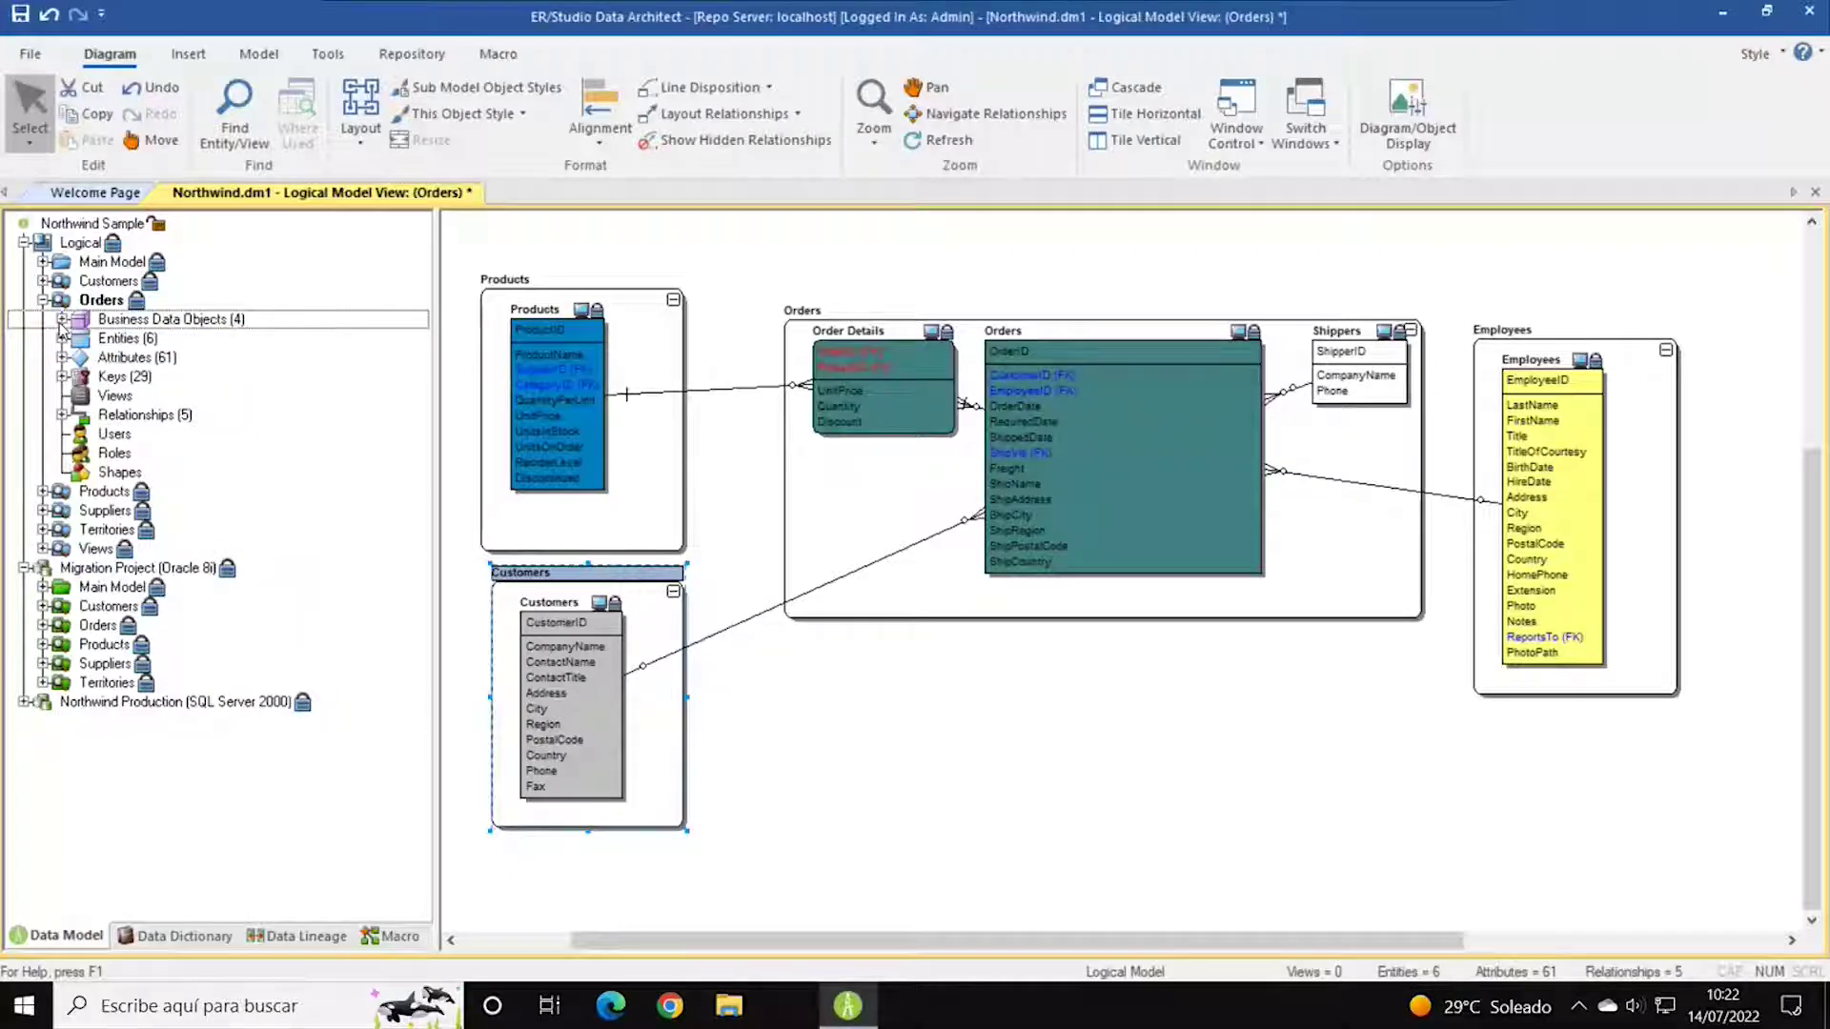
{"action": "left_click", "coordinate": [62, 320]}
{"action": "left_click", "coordinate": [138, 359]}
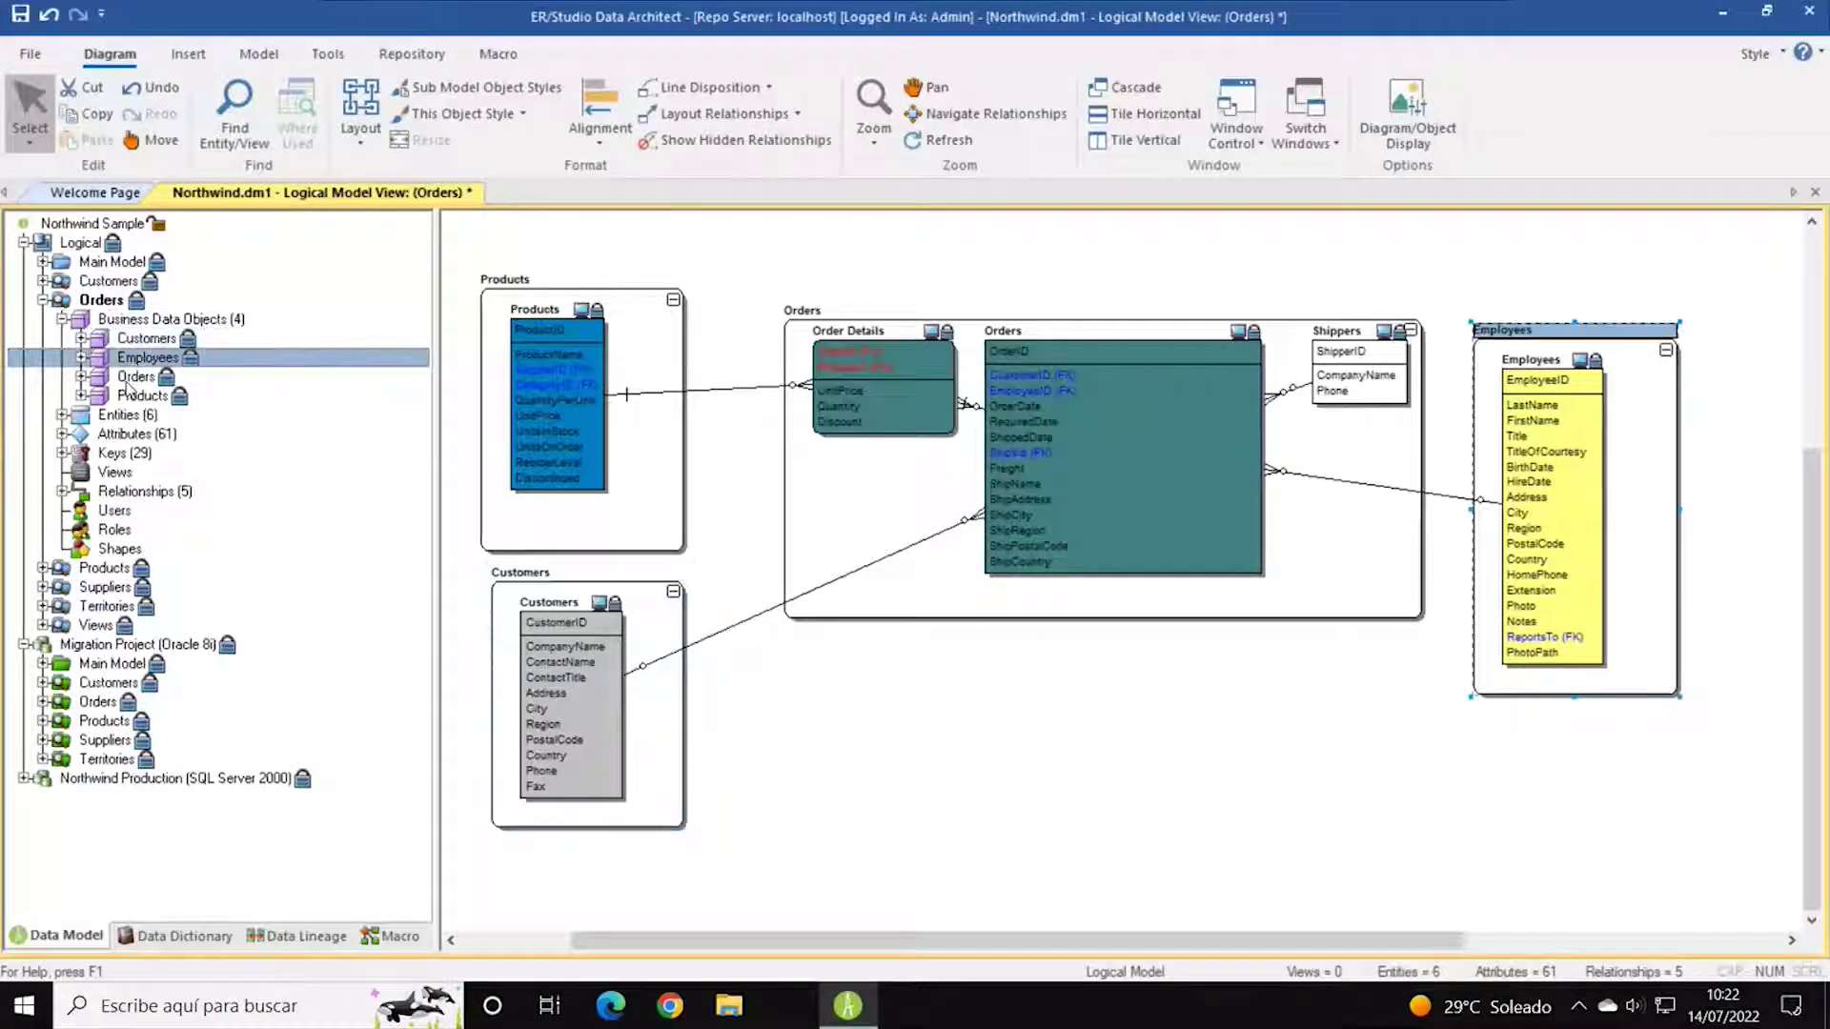
{"action": "left_click", "coordinate": [134, 378]}
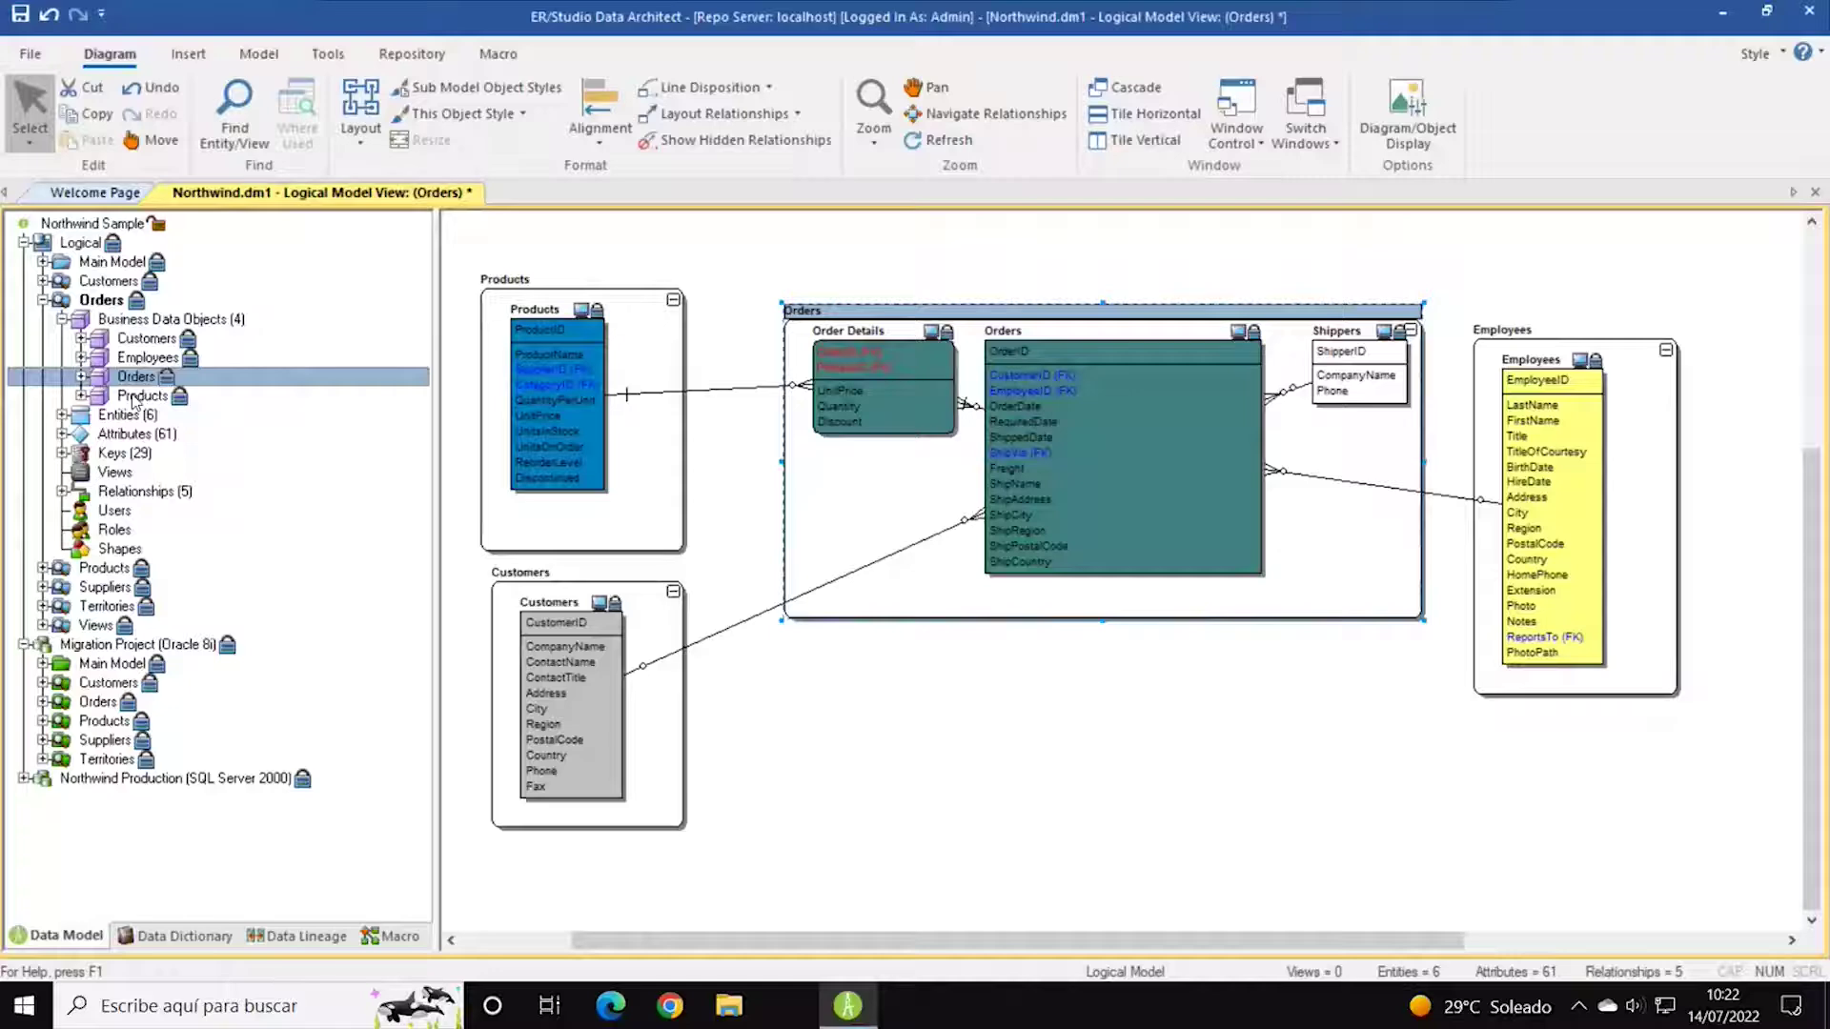
{"action": "left_click", "coordinate": [134, 396]}
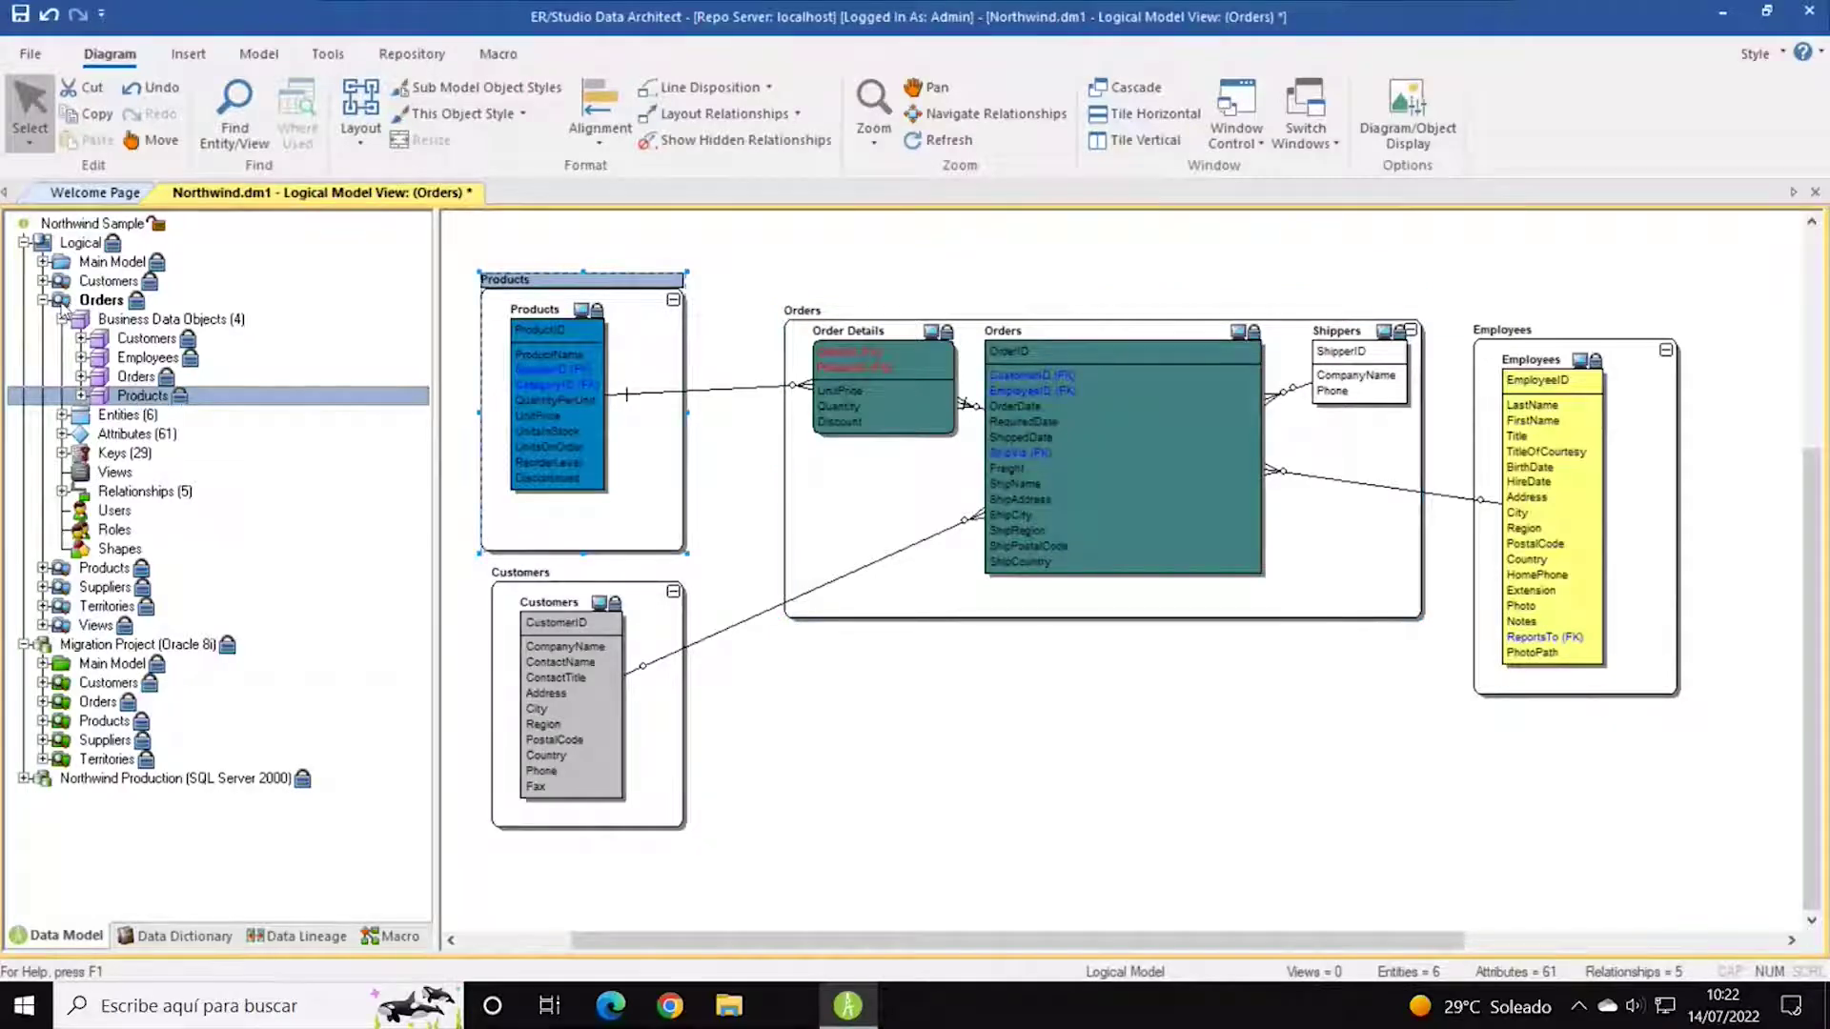
{"action": "left_click", "coordinate": [43, 300]}
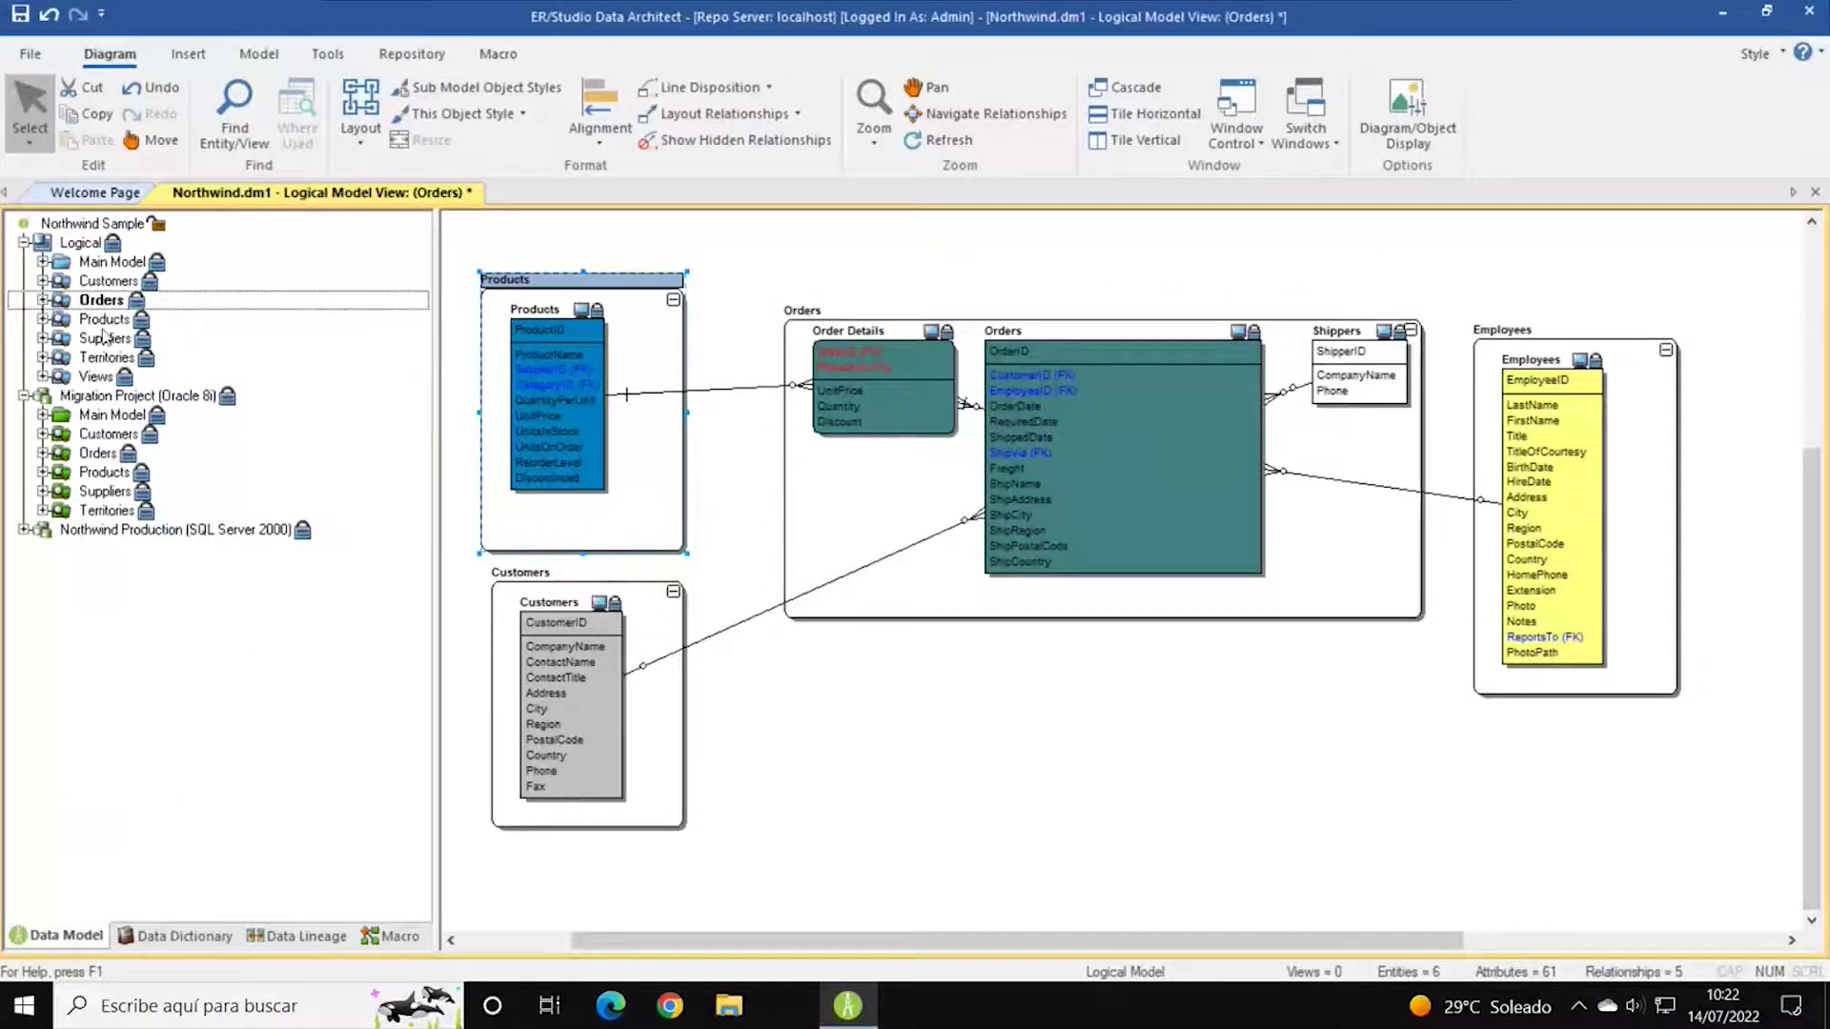
Re-expand Orders' four business data objects, select each in turn, then collapse Orders.
{"action": "left_click", "coordinate": [102, 301]}
{"action": "left_click", "coordinate": [43, 300]}
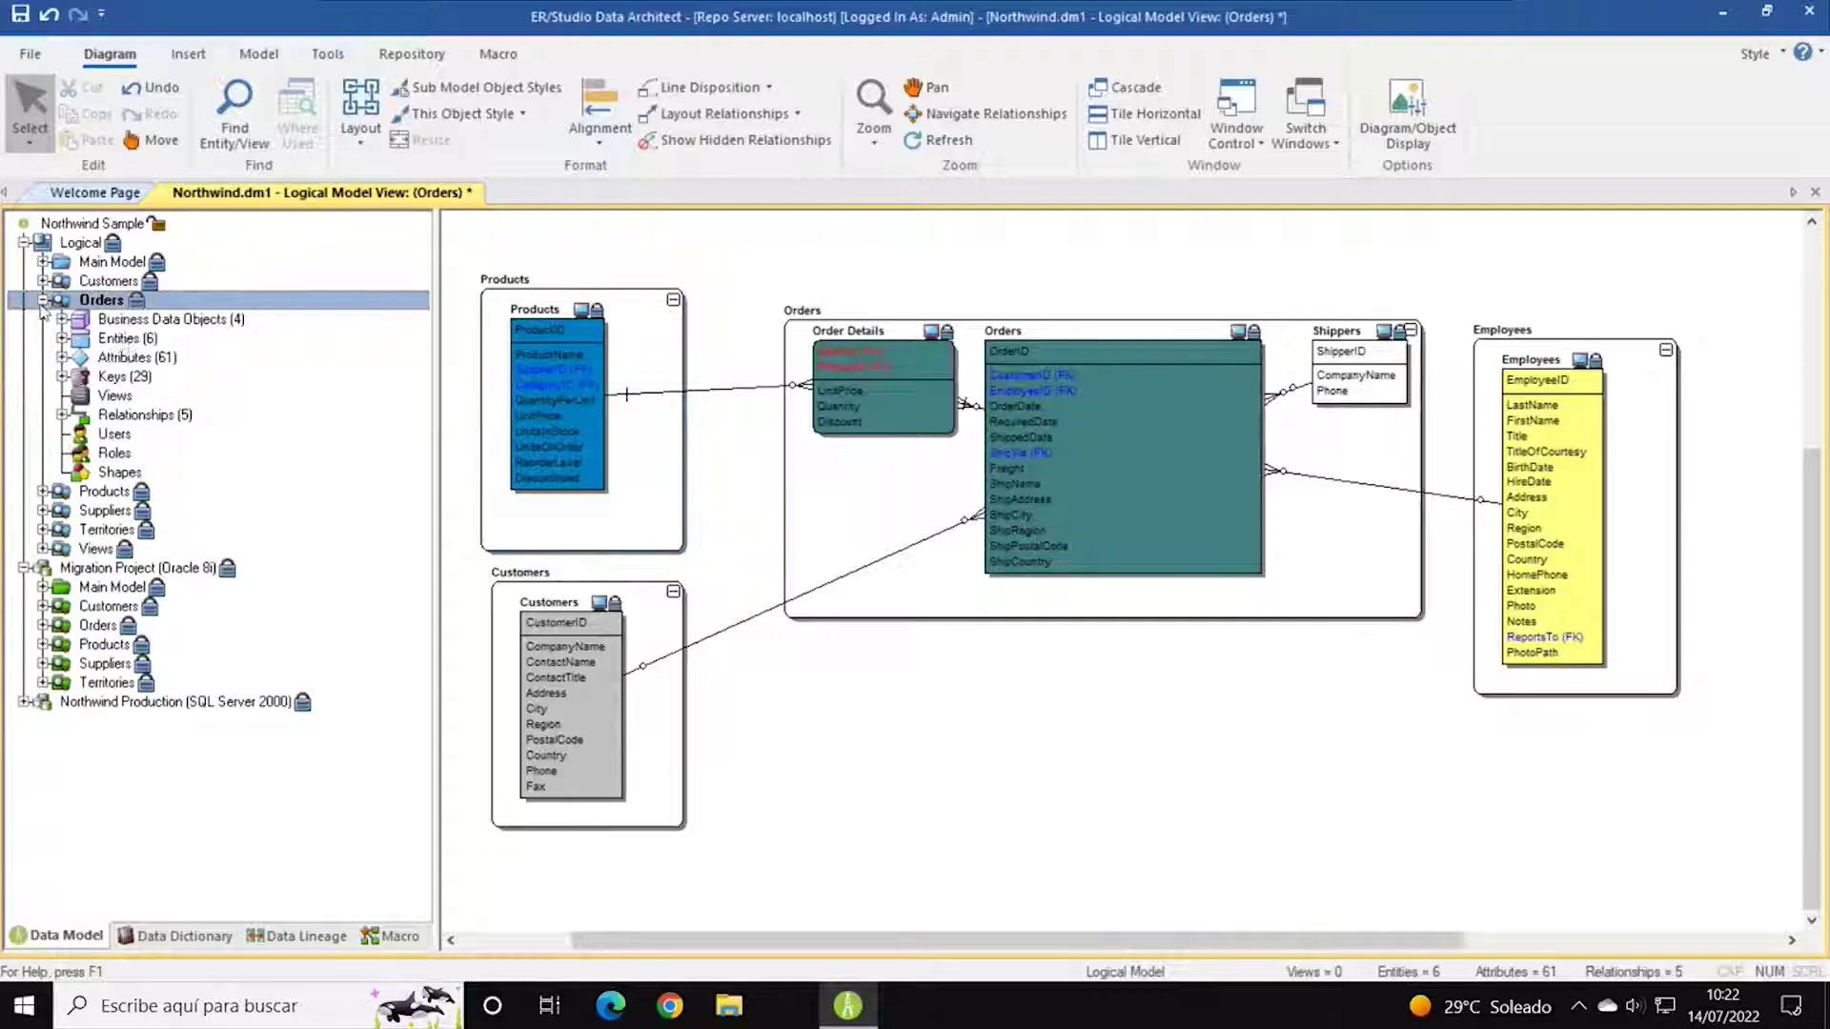
{"action": "left_click", "coordinate": [95, 322]}
{"action": "left_click", "coordinate": [62, 319]}
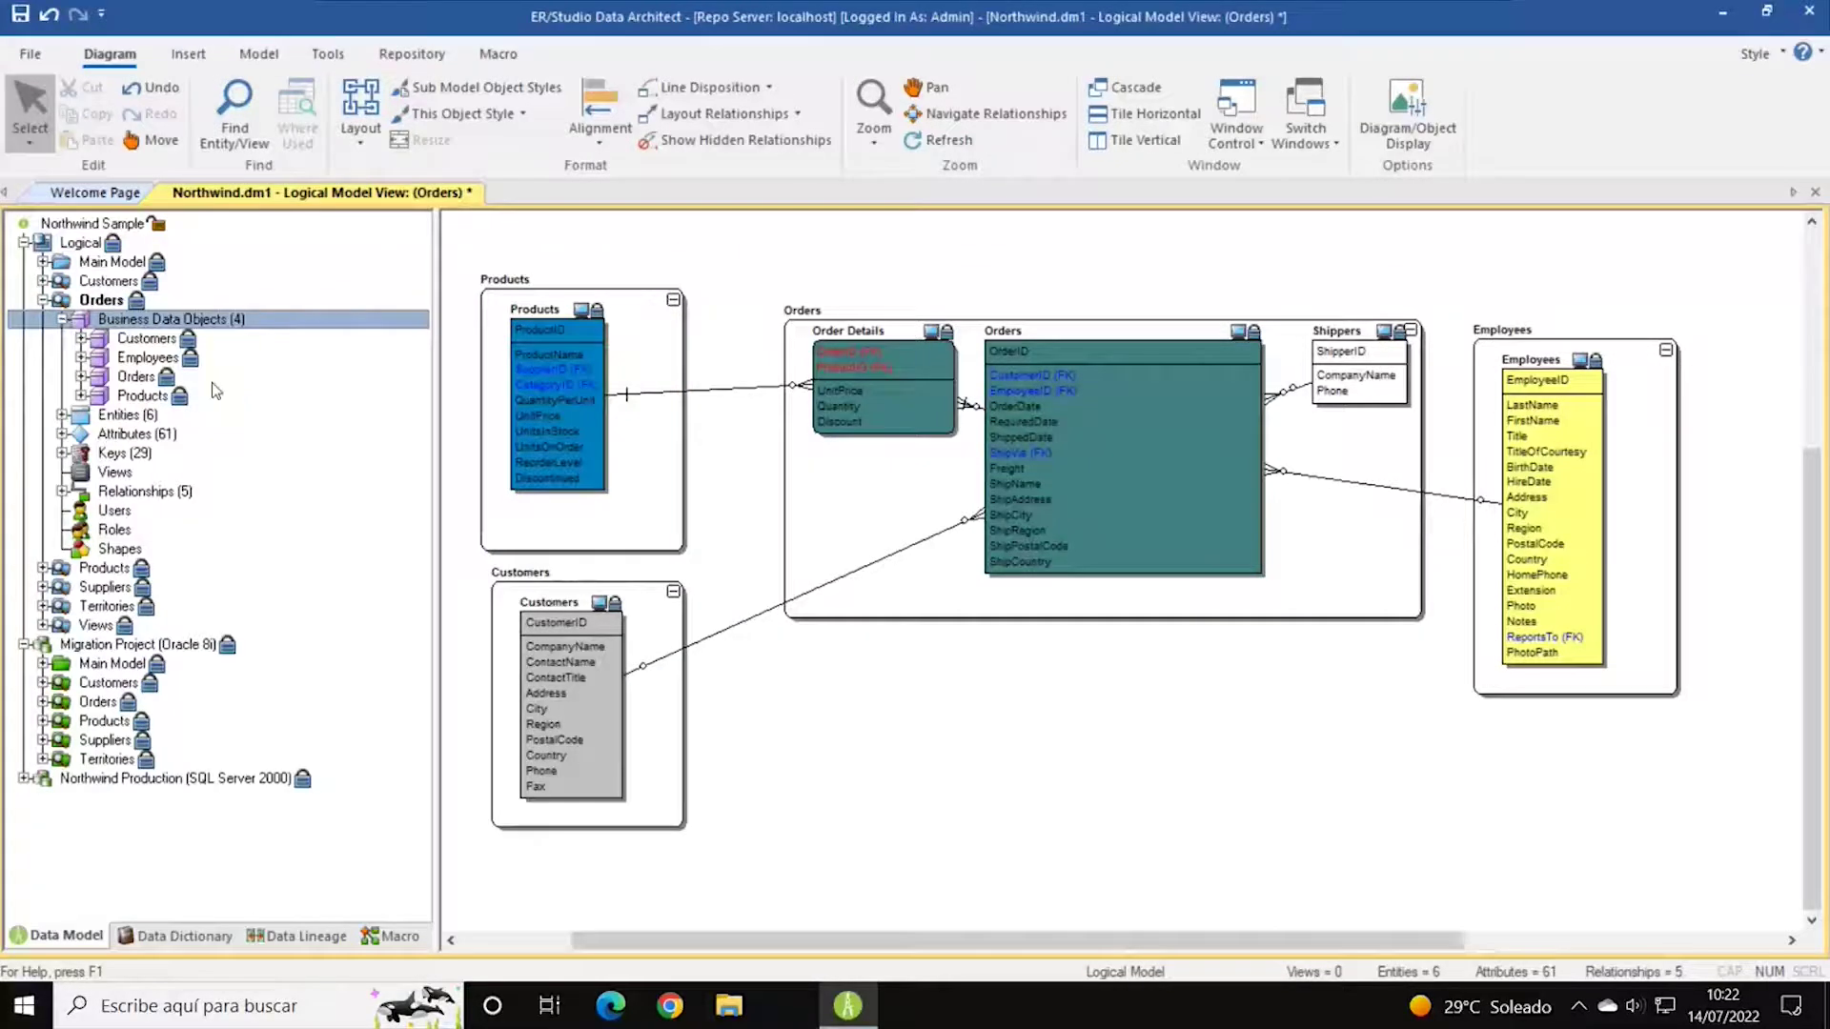
{"action": "left_click", "coordinate": [148, 339]}
{"action": "left_click", "coordinate": [143, 357]}
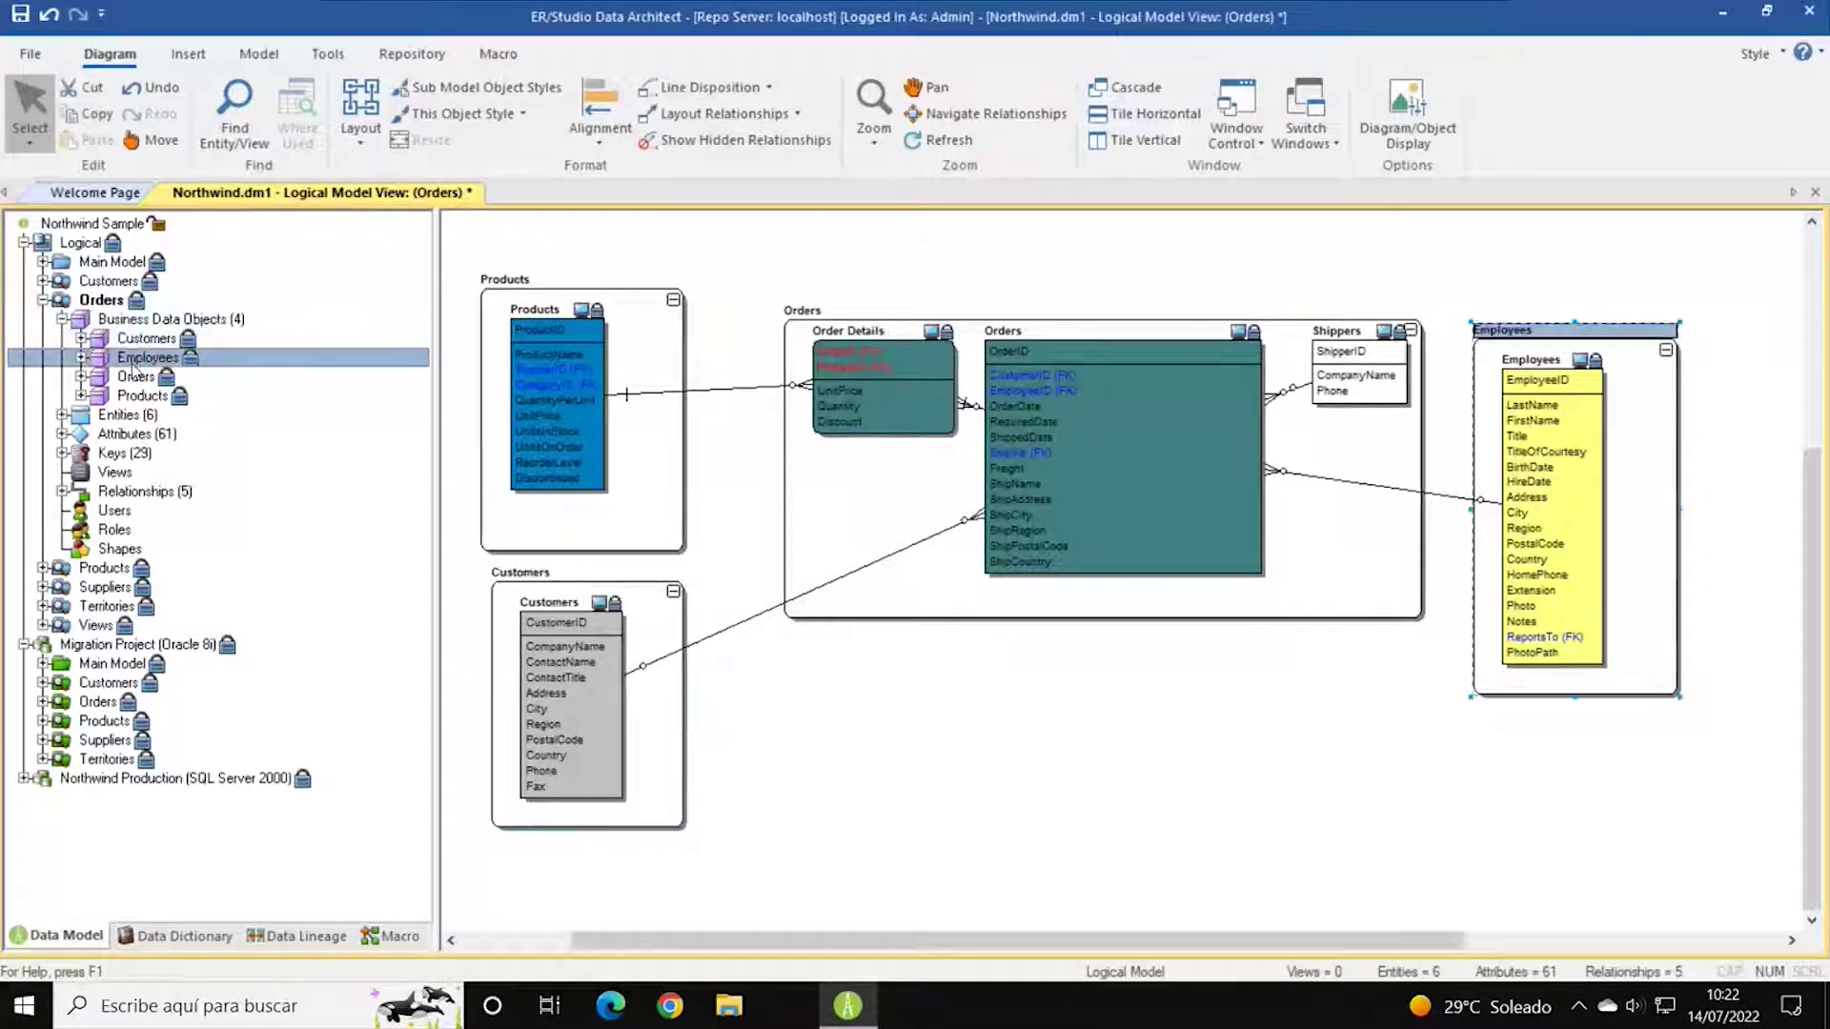
{"action": "left_click", "coordinate": [136, 377]}
{"action": "left_click", "coordinate": [138, 395]}
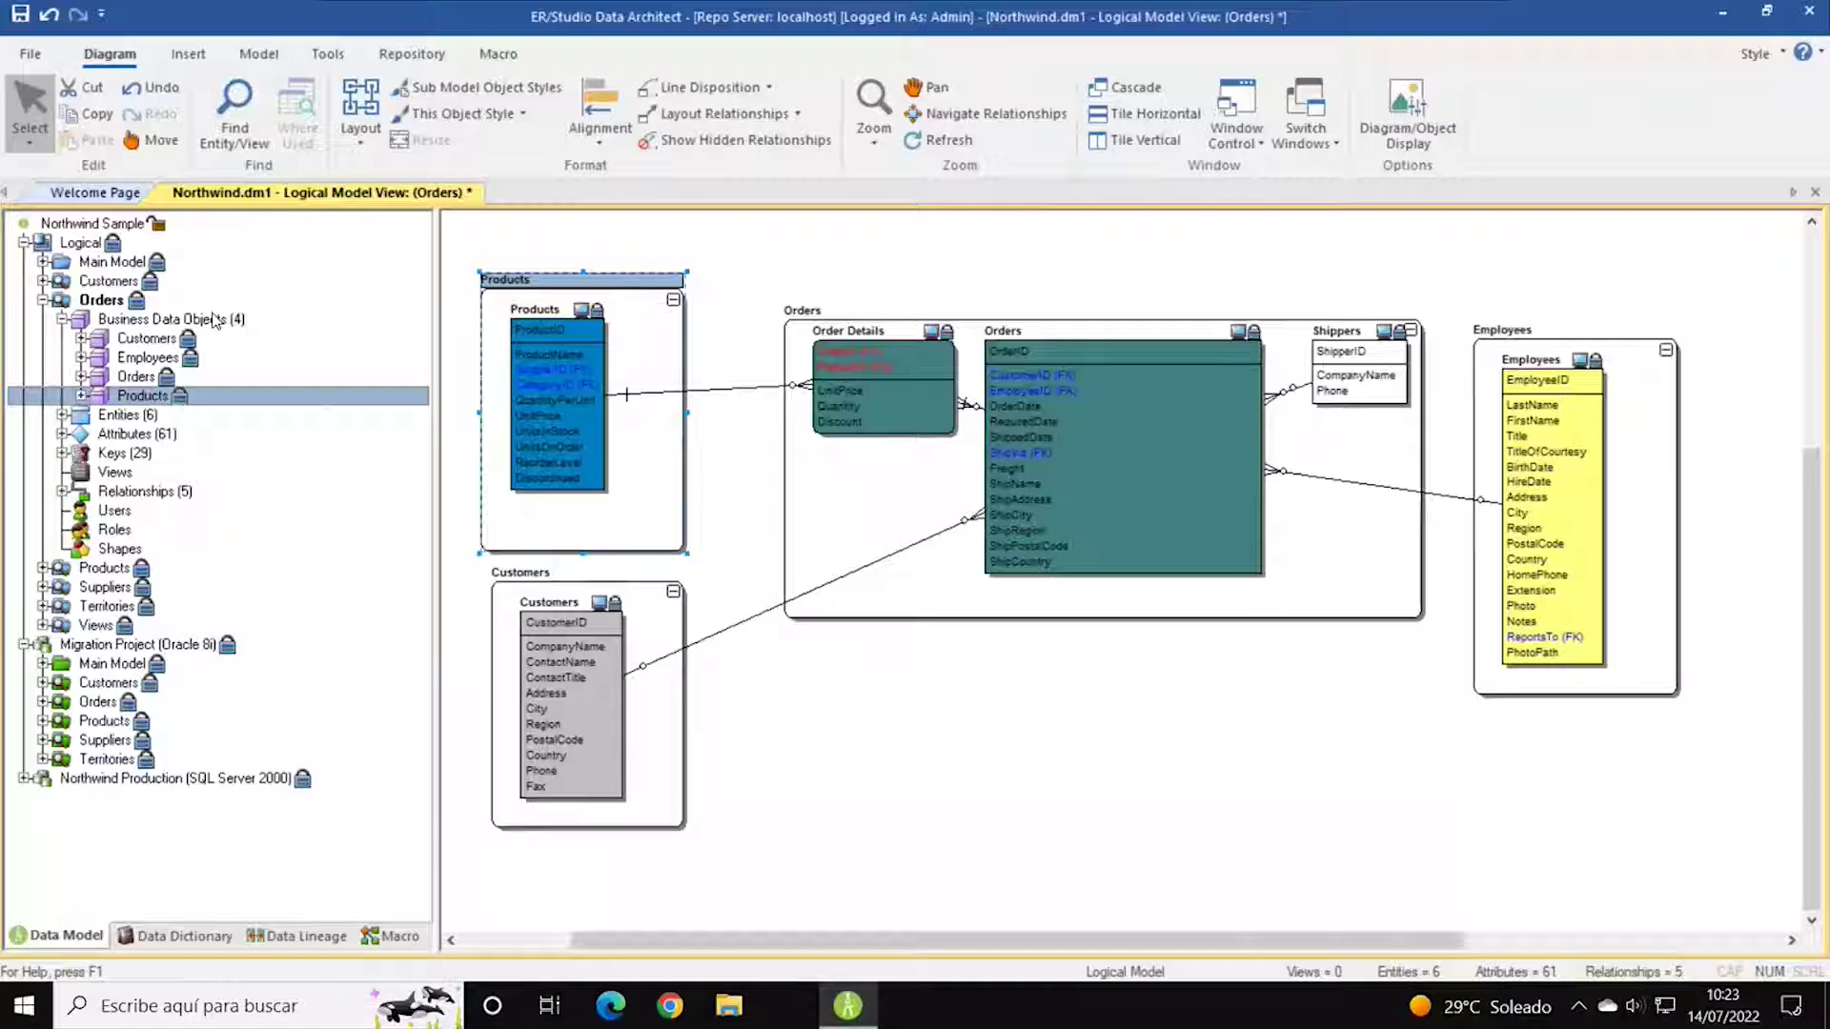
{"action": "left_click", "coordinate": [43, 300]}
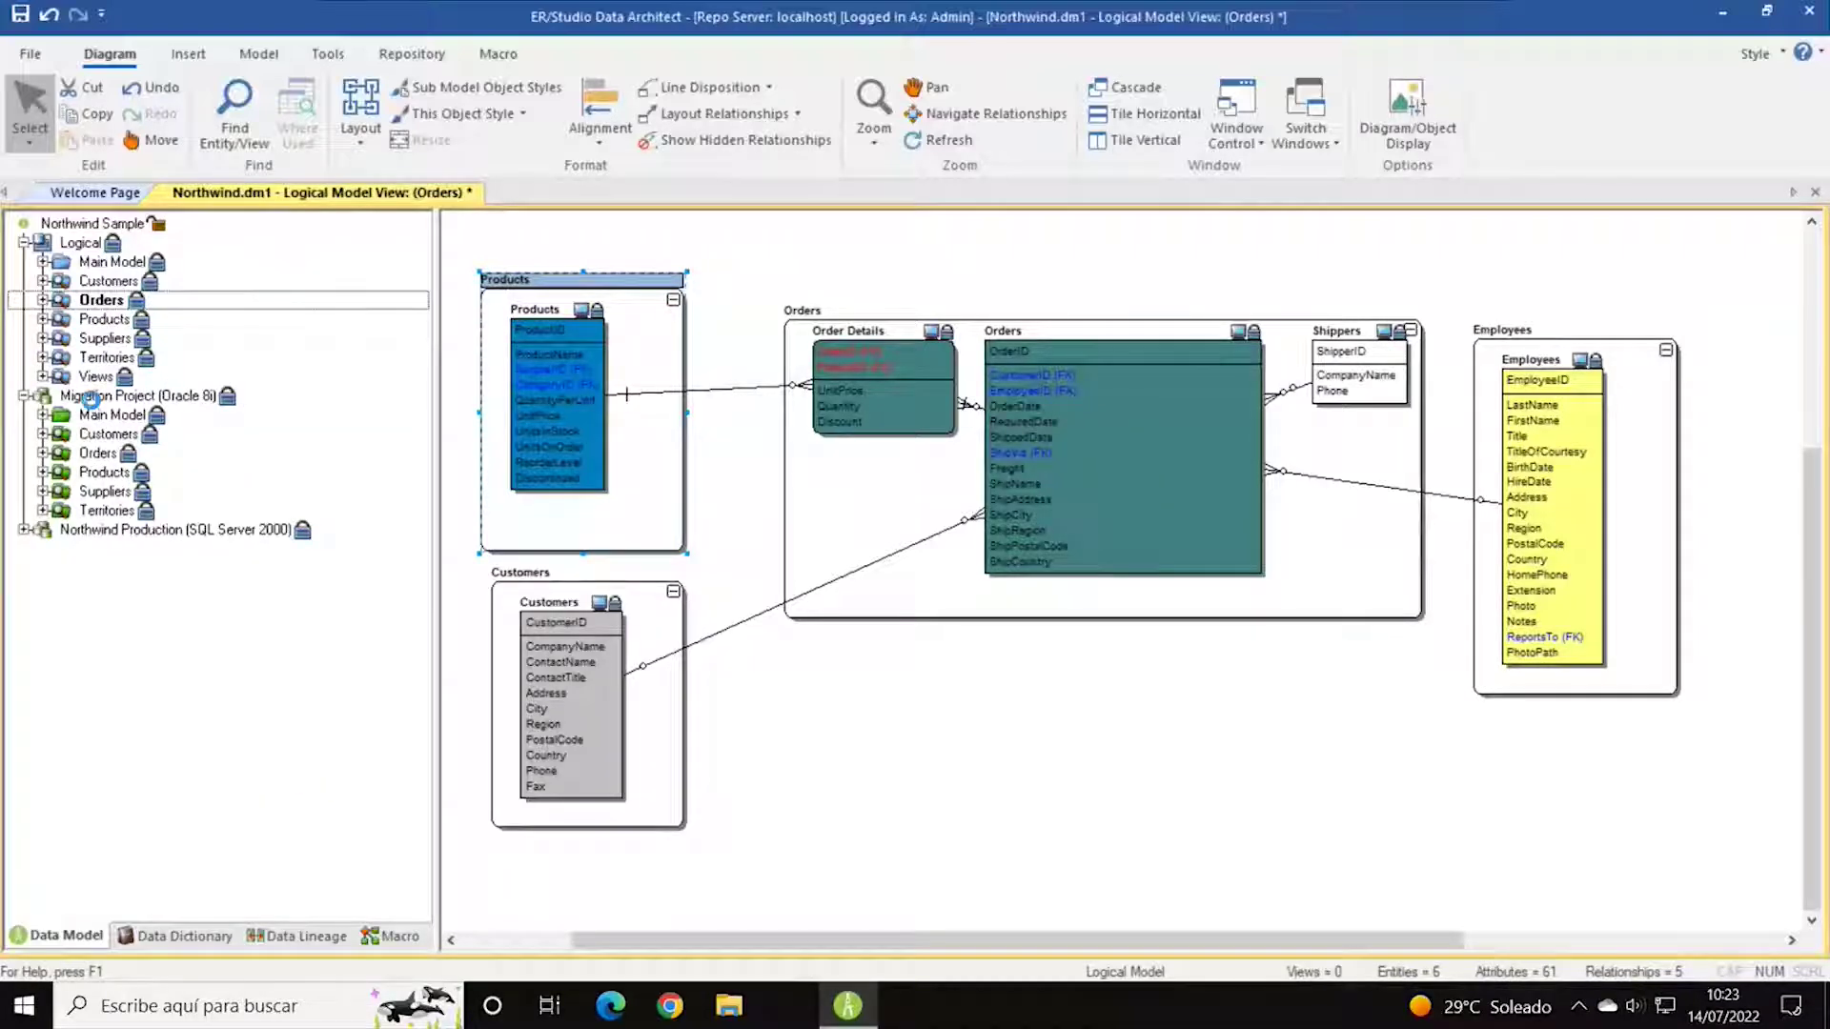
Show the Migration Project's Main Model and expand Northwind Production (SQL Server 2000) and its Main Model.
{"action": "left_click", "coordinate": [43, 434]}
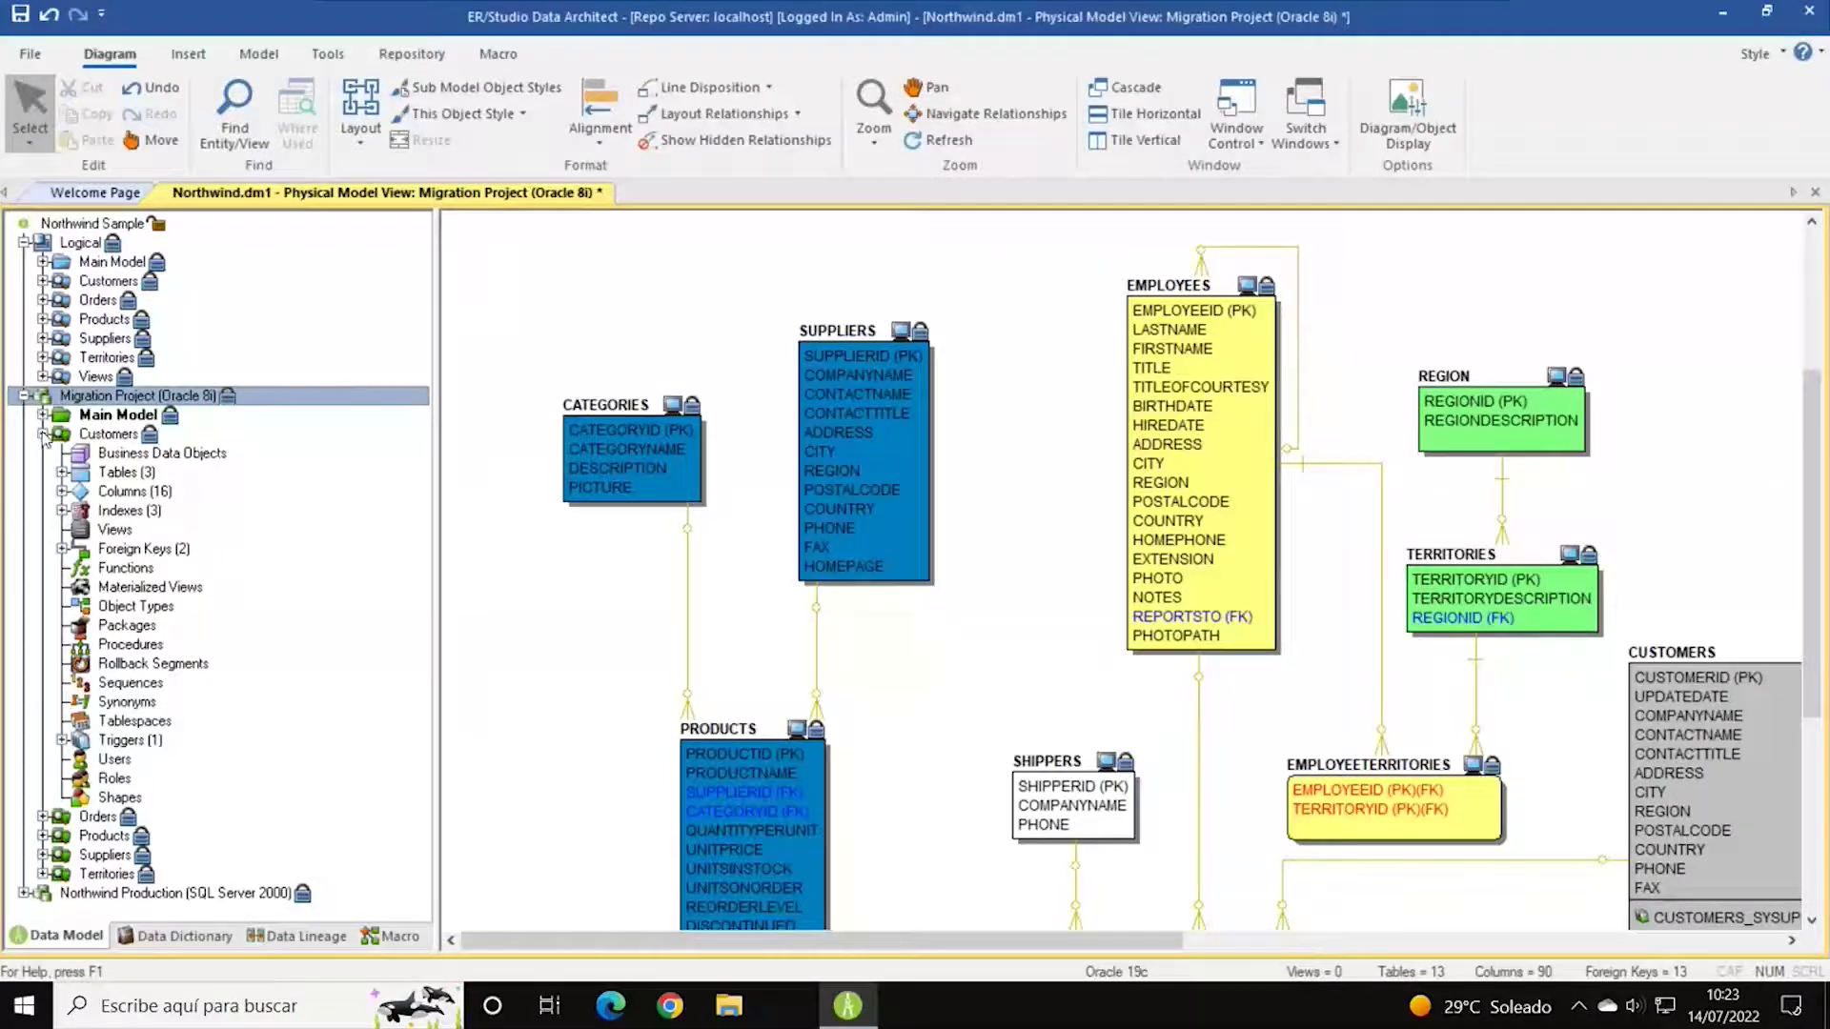
{"action": "left_click", "coordinate": [43, 434]}
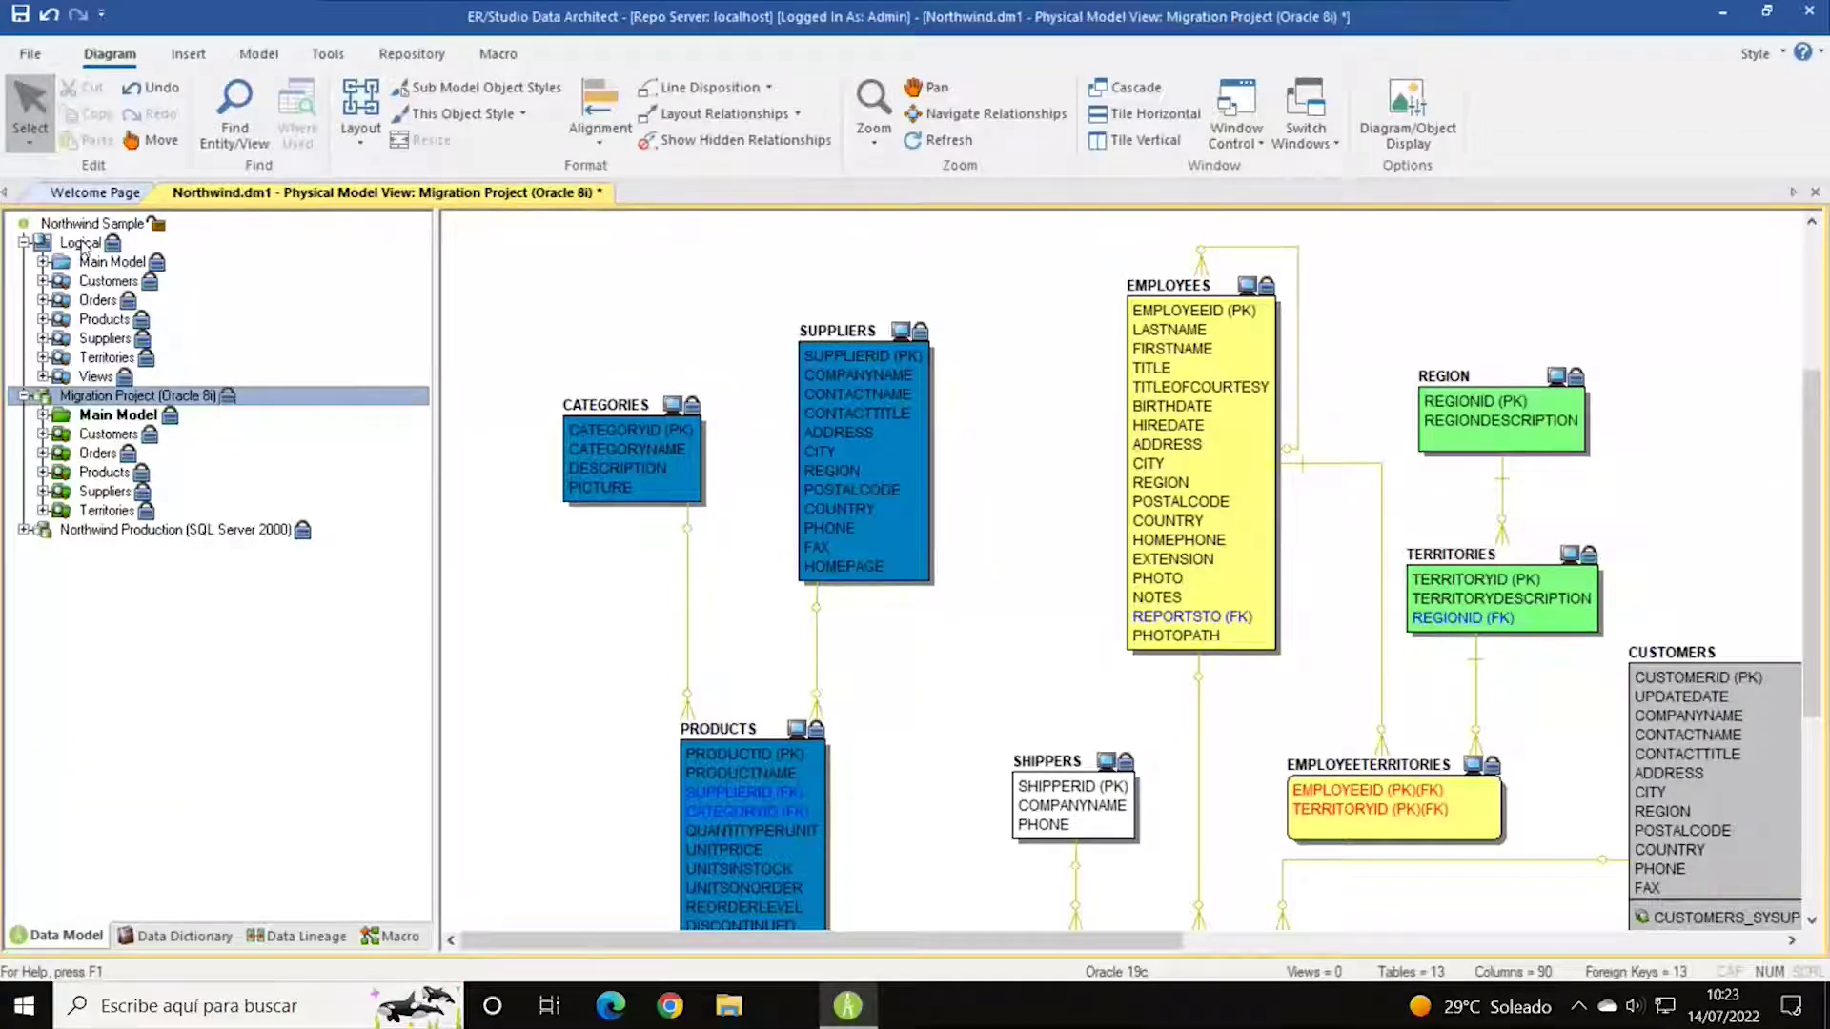
{"action": "left_click", "coordinate": [105, 425]}
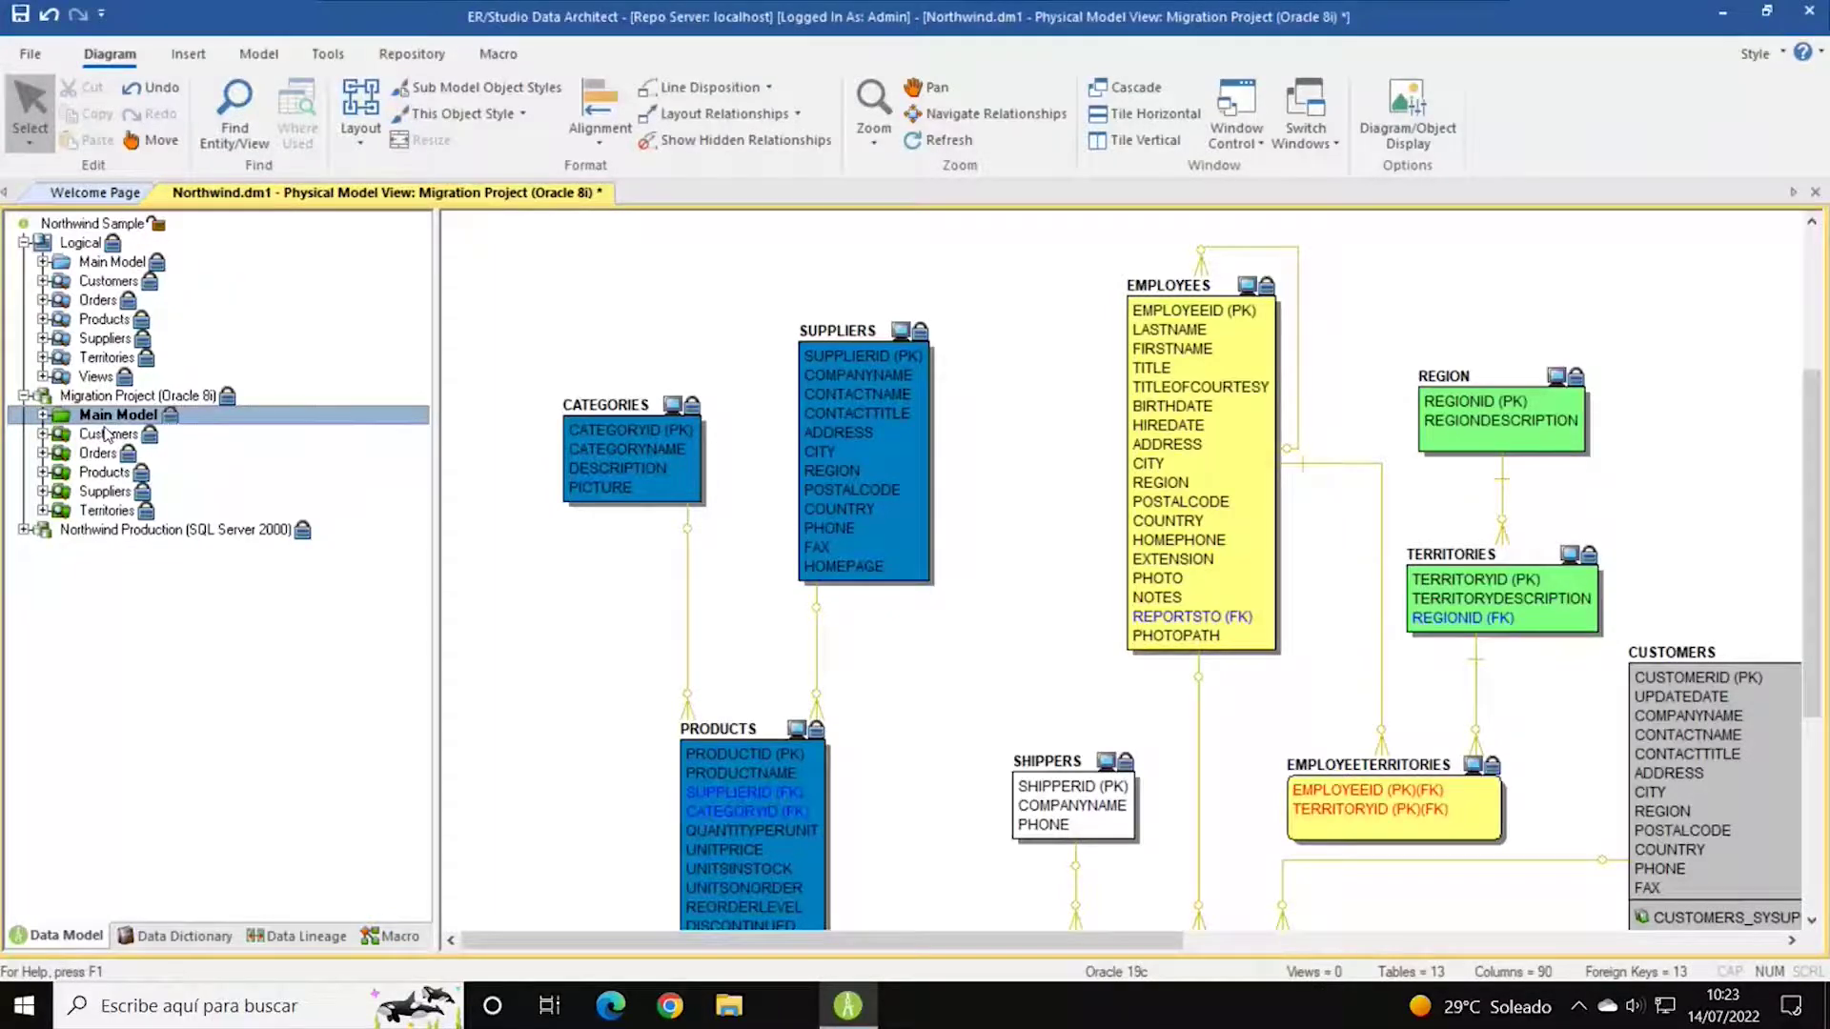
{"action": "left_click", "coordinate": [24, 530]}
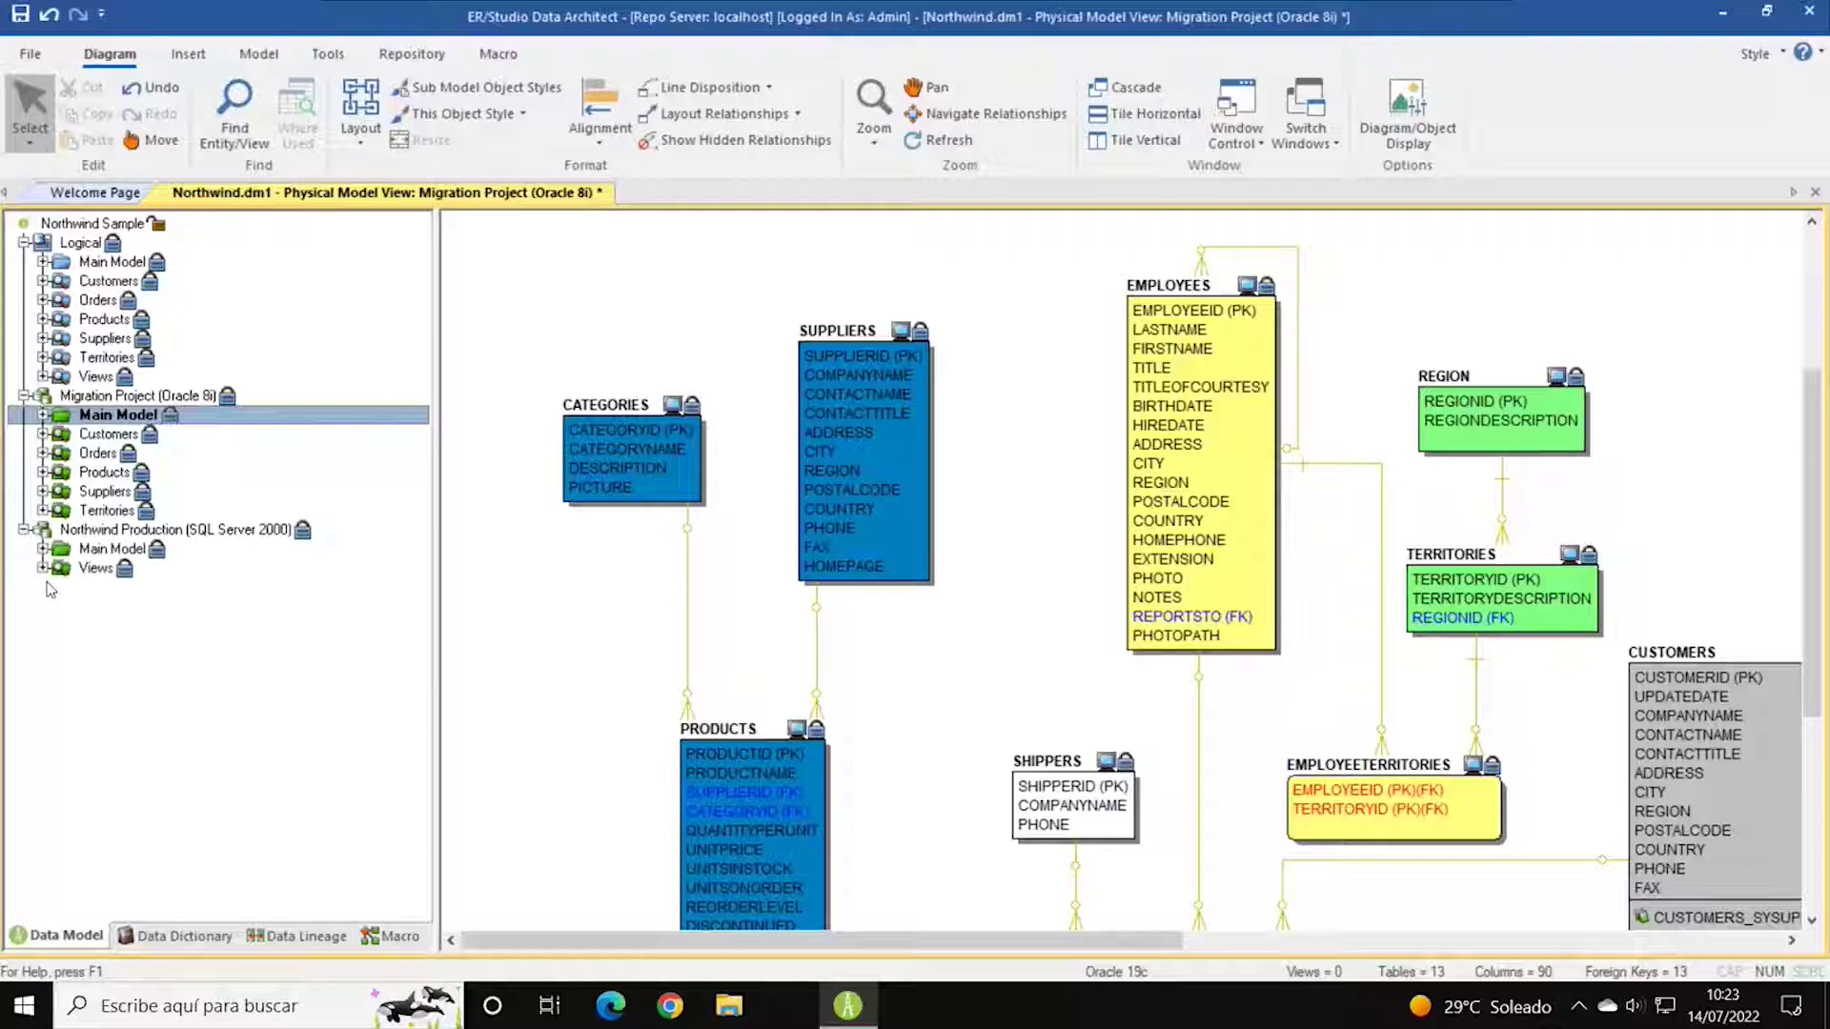
{"action": "left_click", "coordinate": [42, 549]}
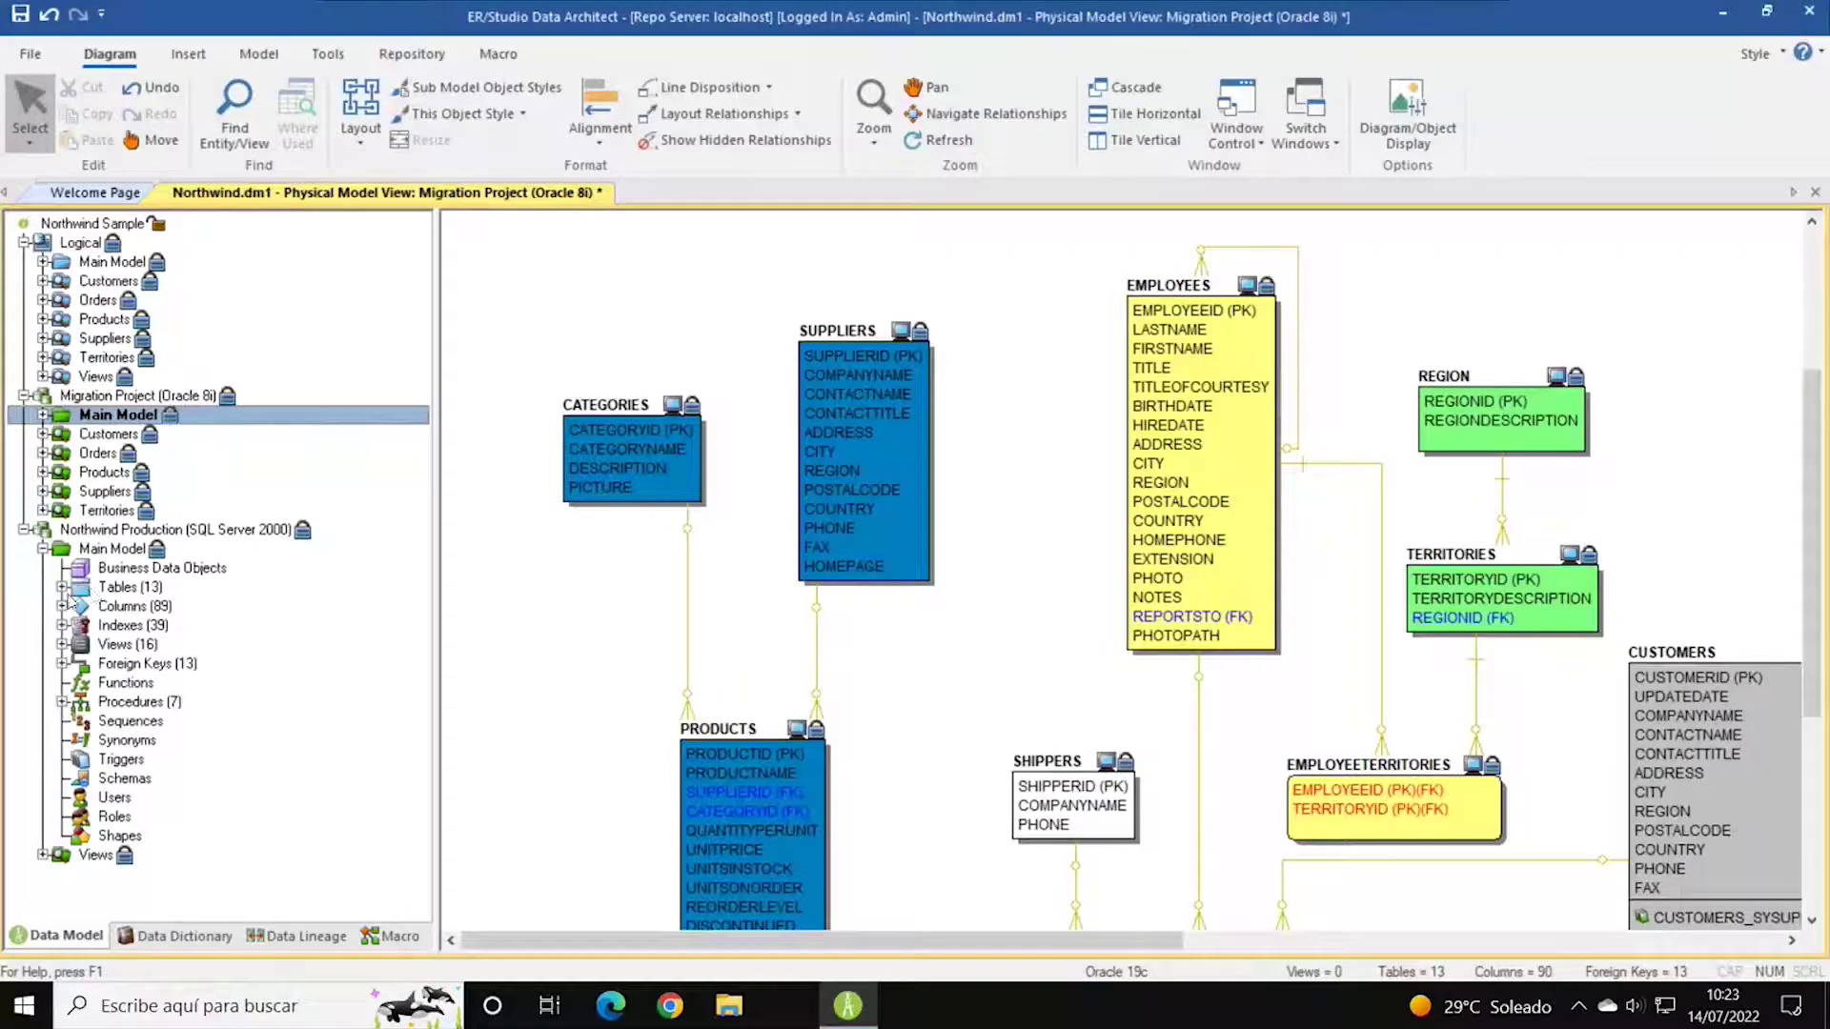
Open the Northwind Production diagram and list its 13 tables.
{"action": "left_click", "coordinate": [105, 569]}
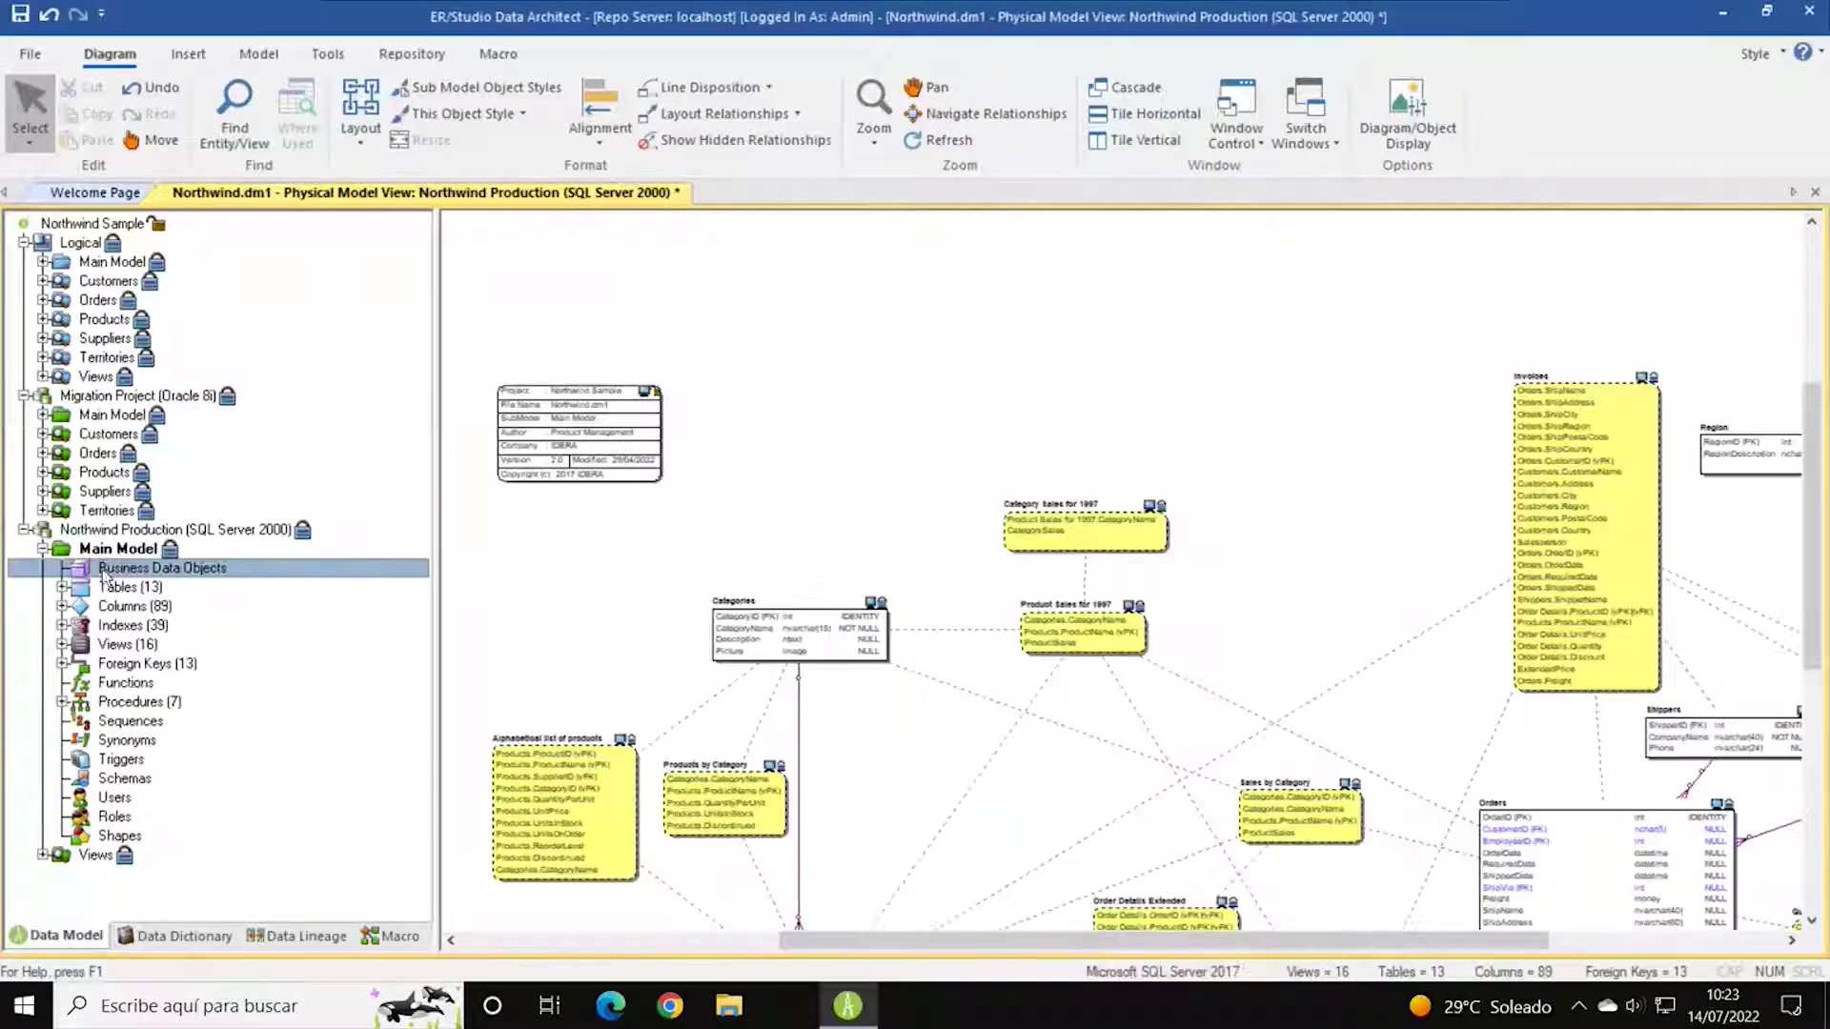
{"action": "scroll", "coordinate": [941, 468], "scroll_direction": "down", "scroll_amount": 3}
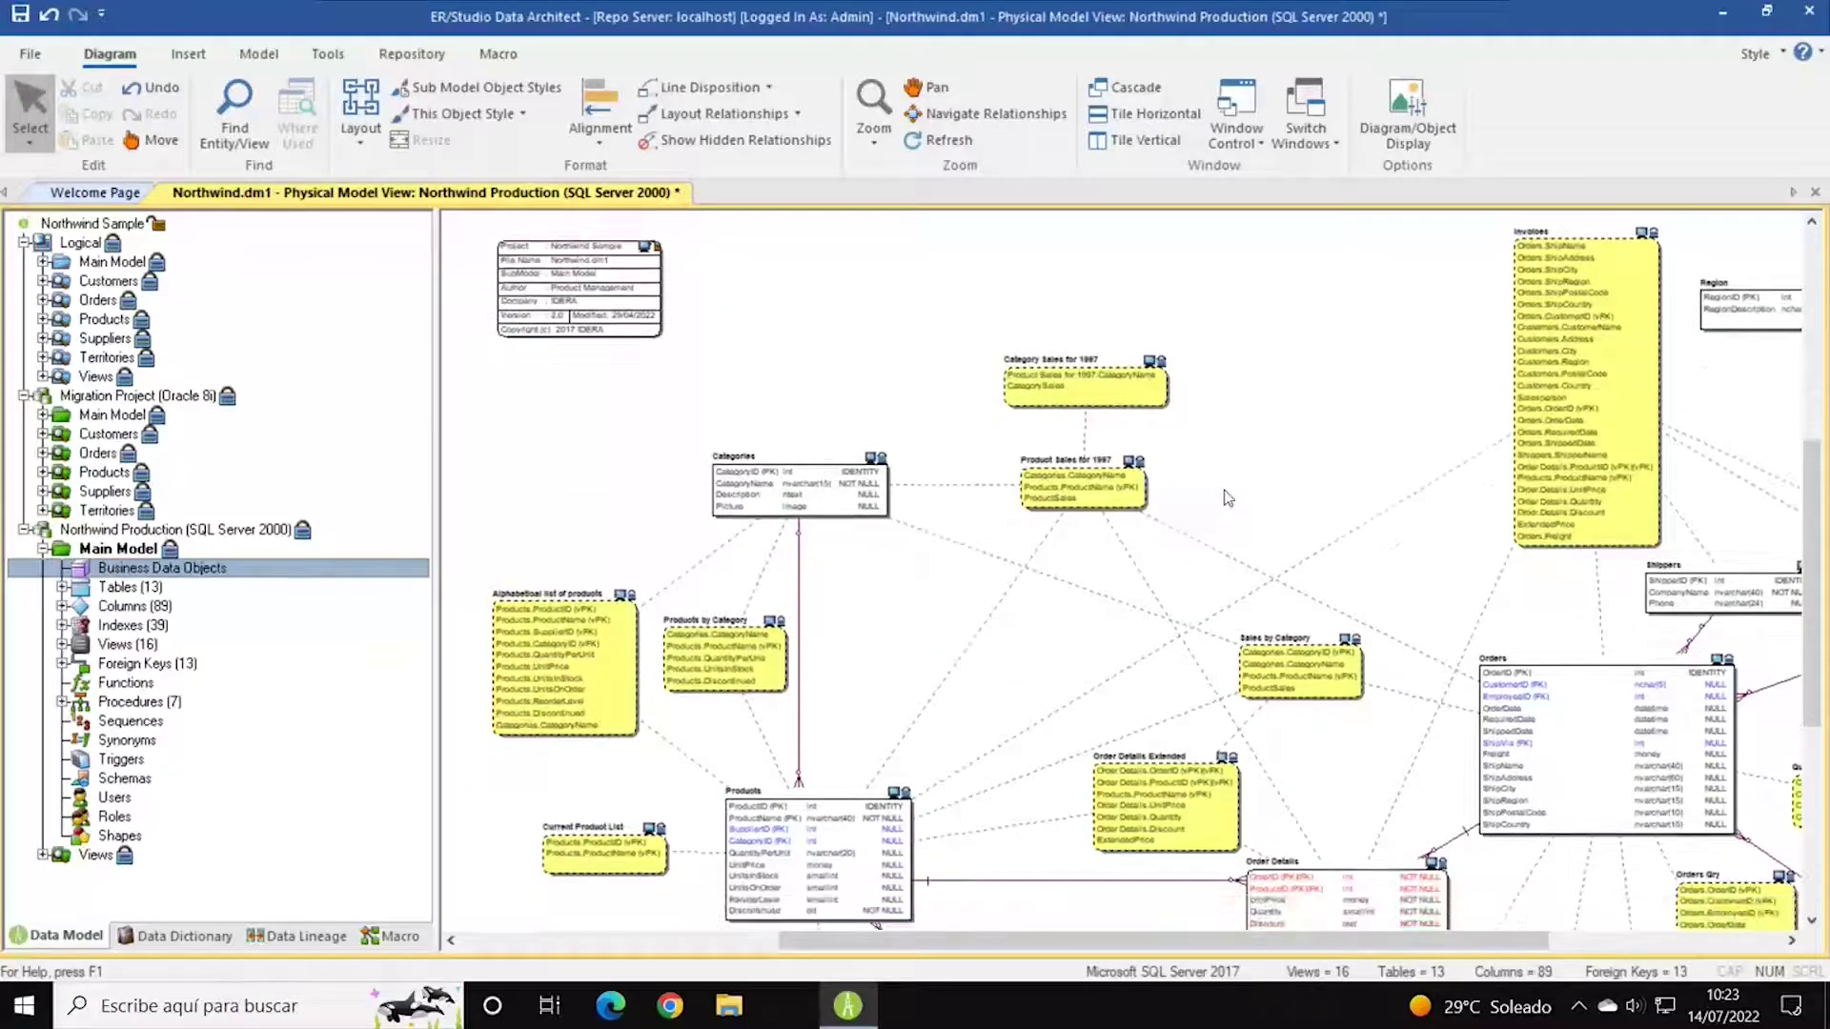
{"action": "scroll", "coordinate": [941, 557], "scroll_direction": "down", "scroll_amount": 1}
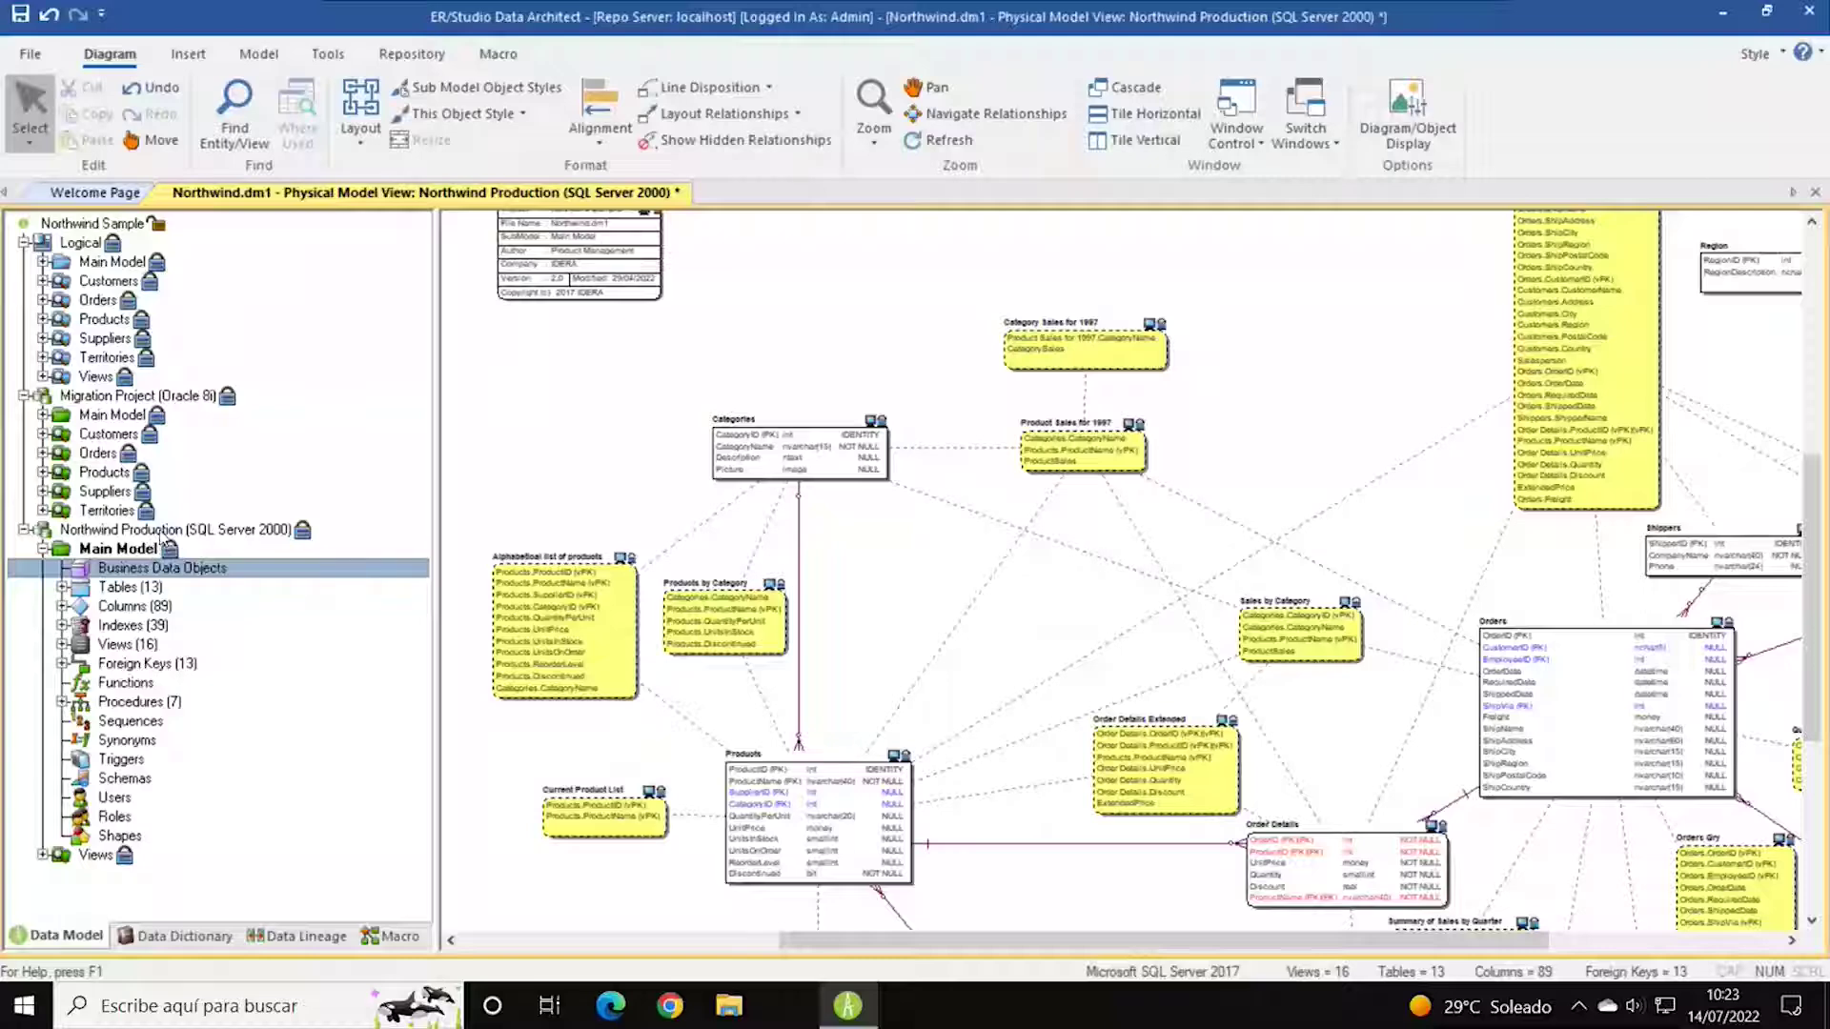
{"action": "left_click", "coordinate": [121, 531]}
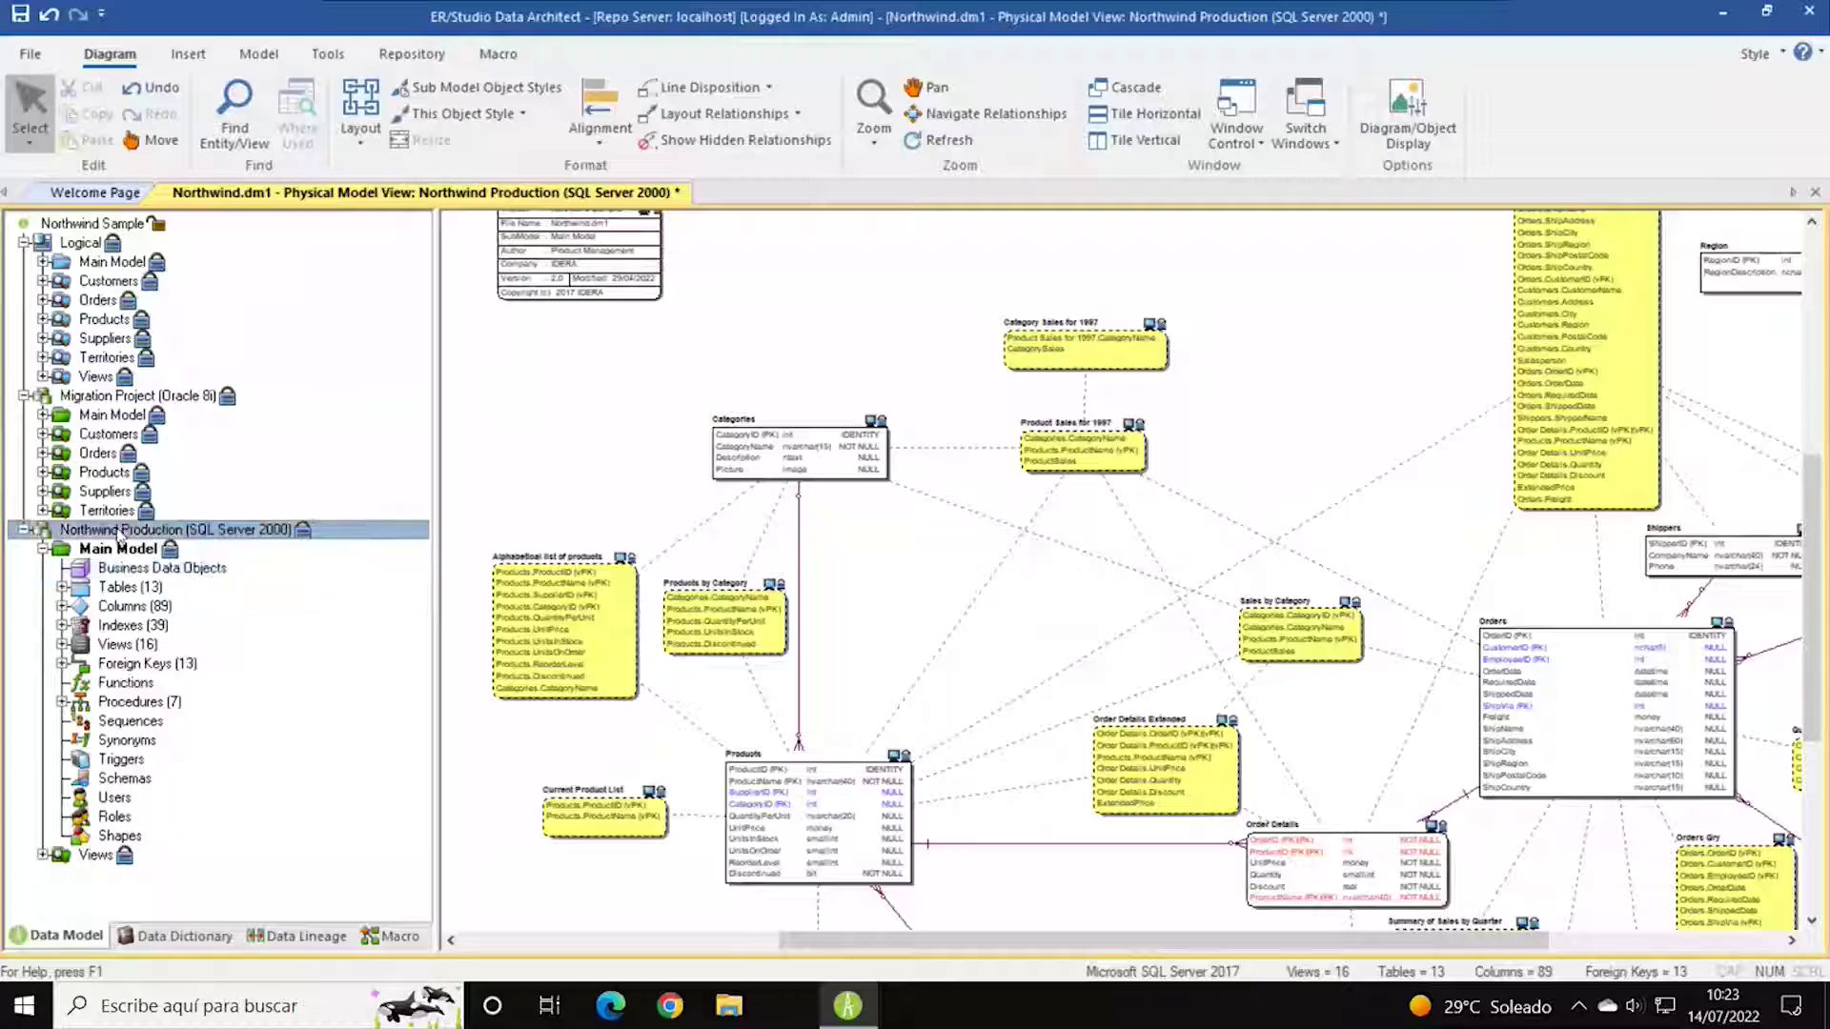
{"action": "left_click", "coordinate": [42, 551]}
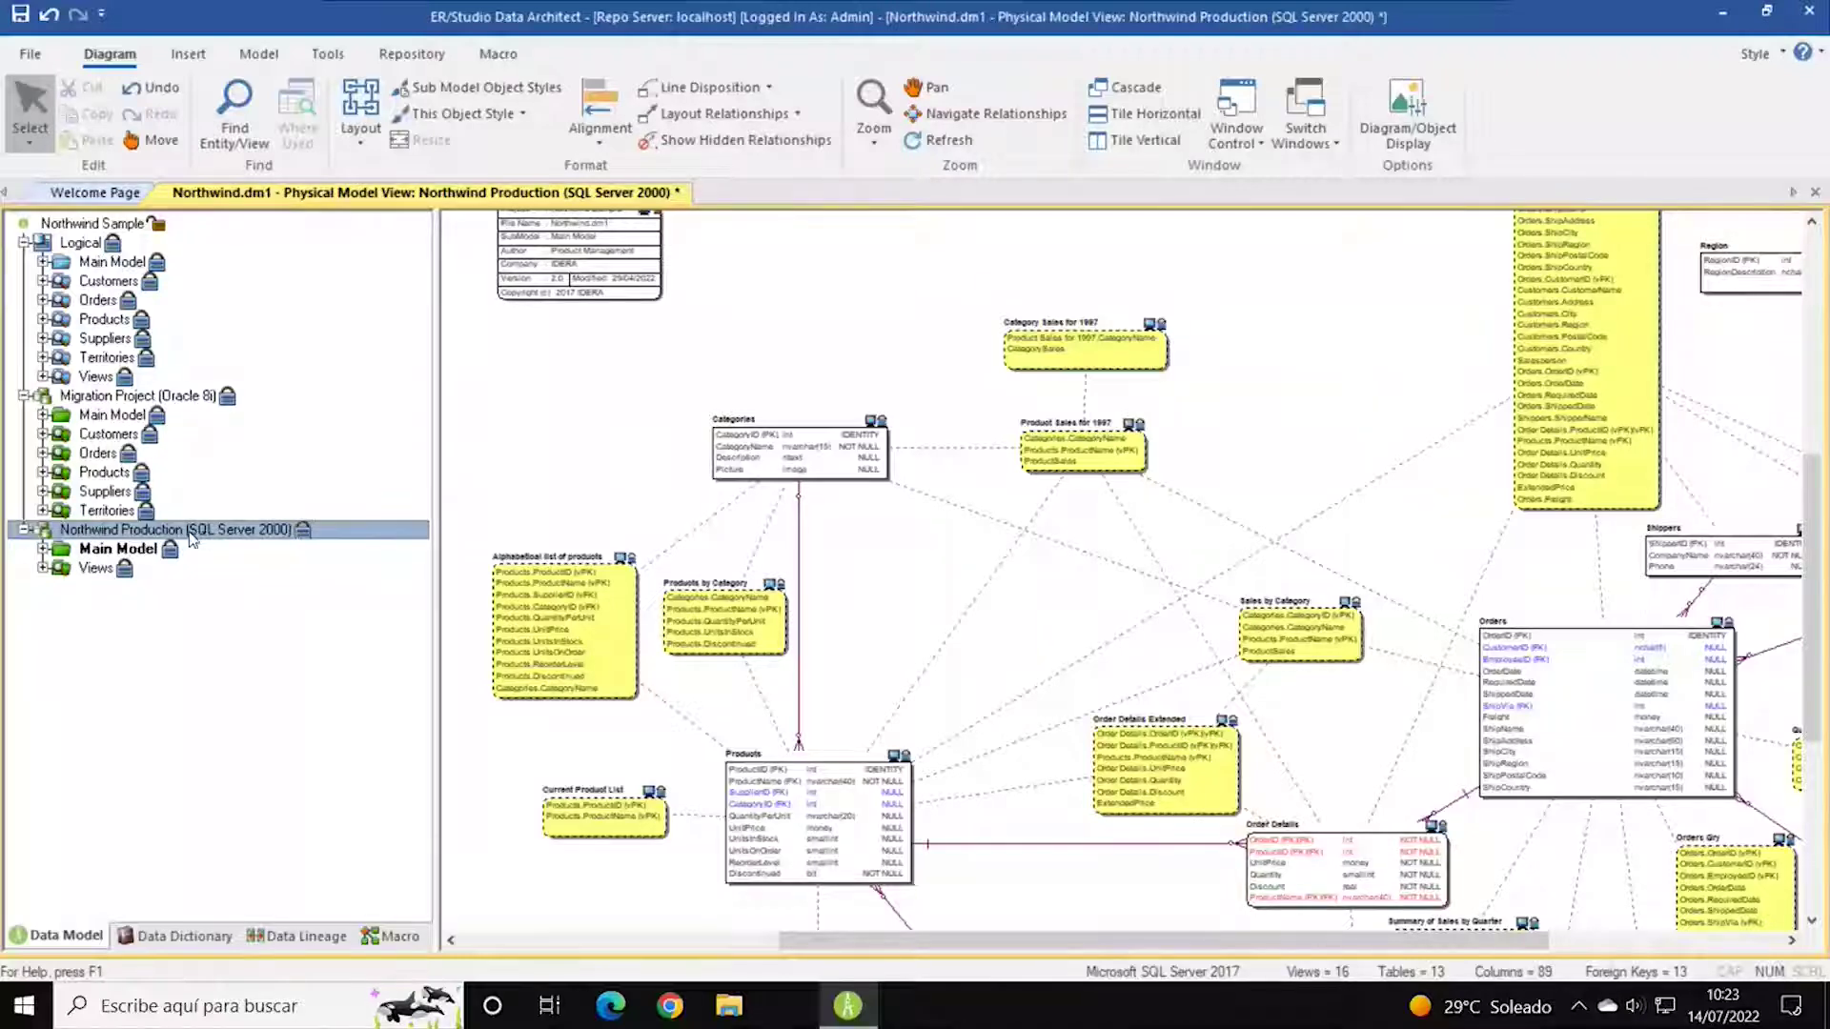
{"action": "left_click", "coordinate": [42, 549]}
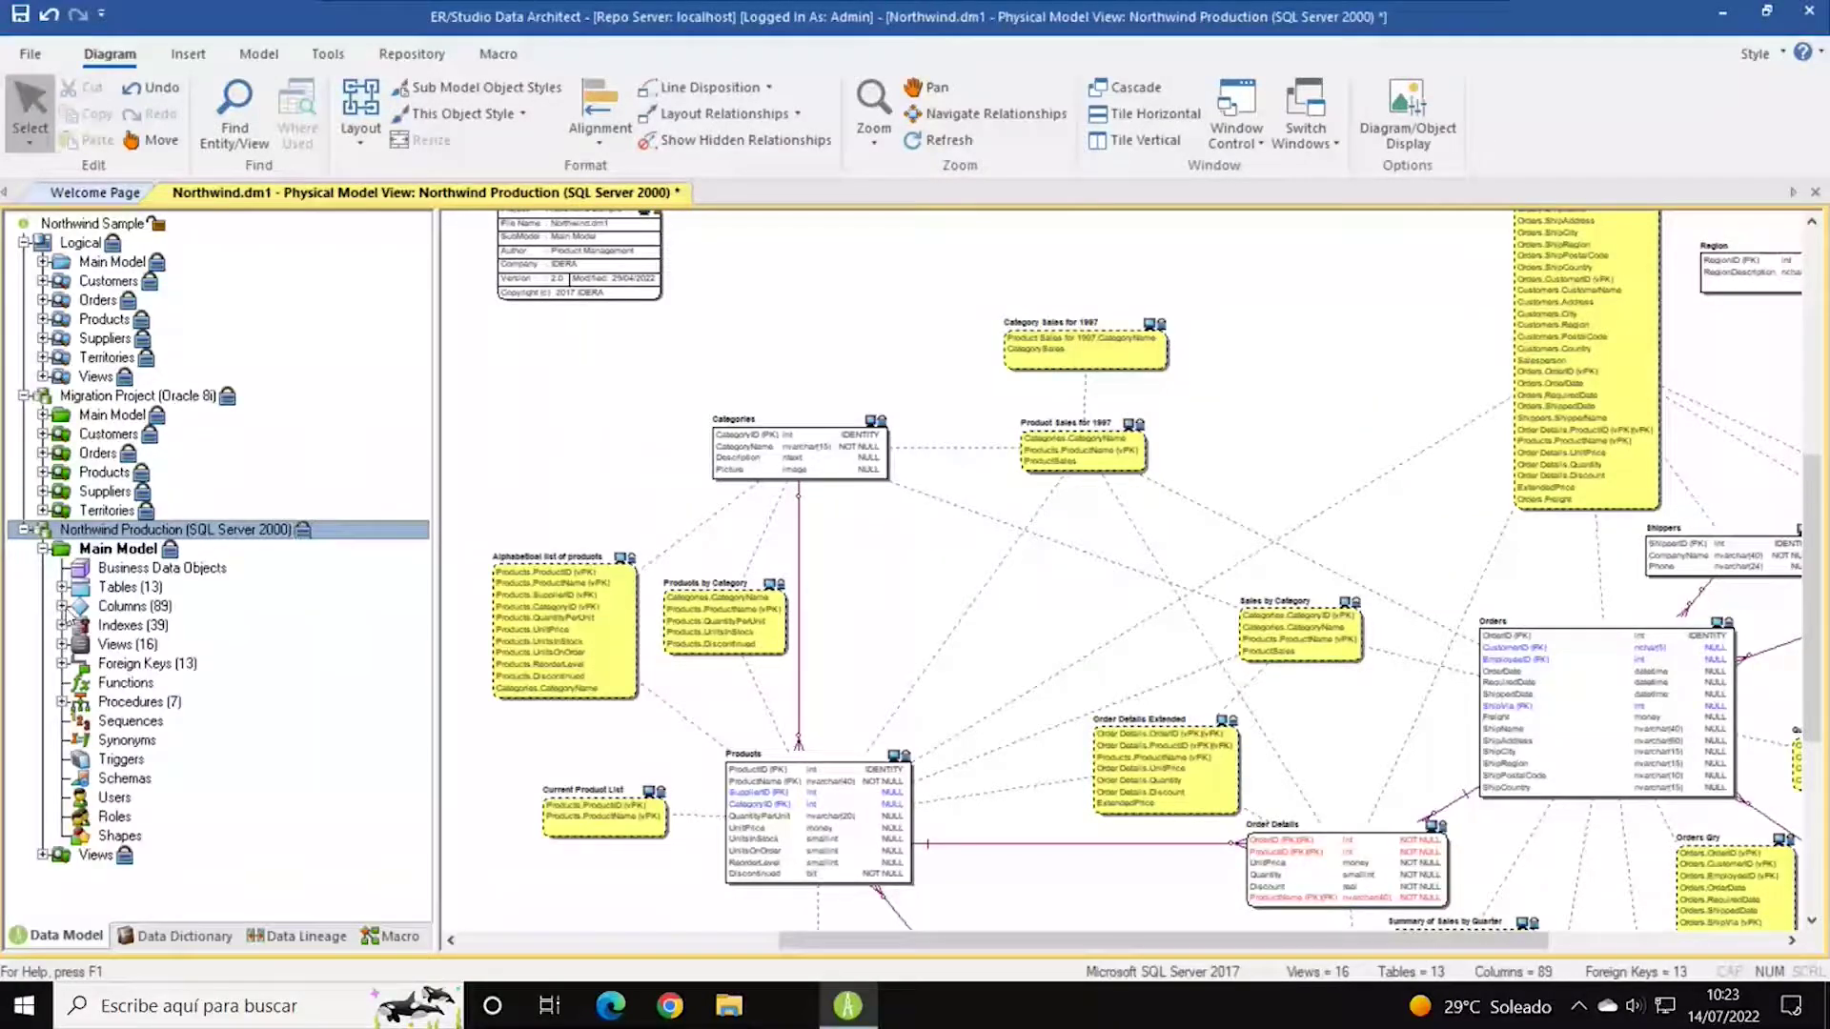
{"action": "left_click", "coordinate": [62, 588]}
{"action": "scroll", "coordinate": [291, 552], "scroll_direction": "down", "scroll_amount": 4}
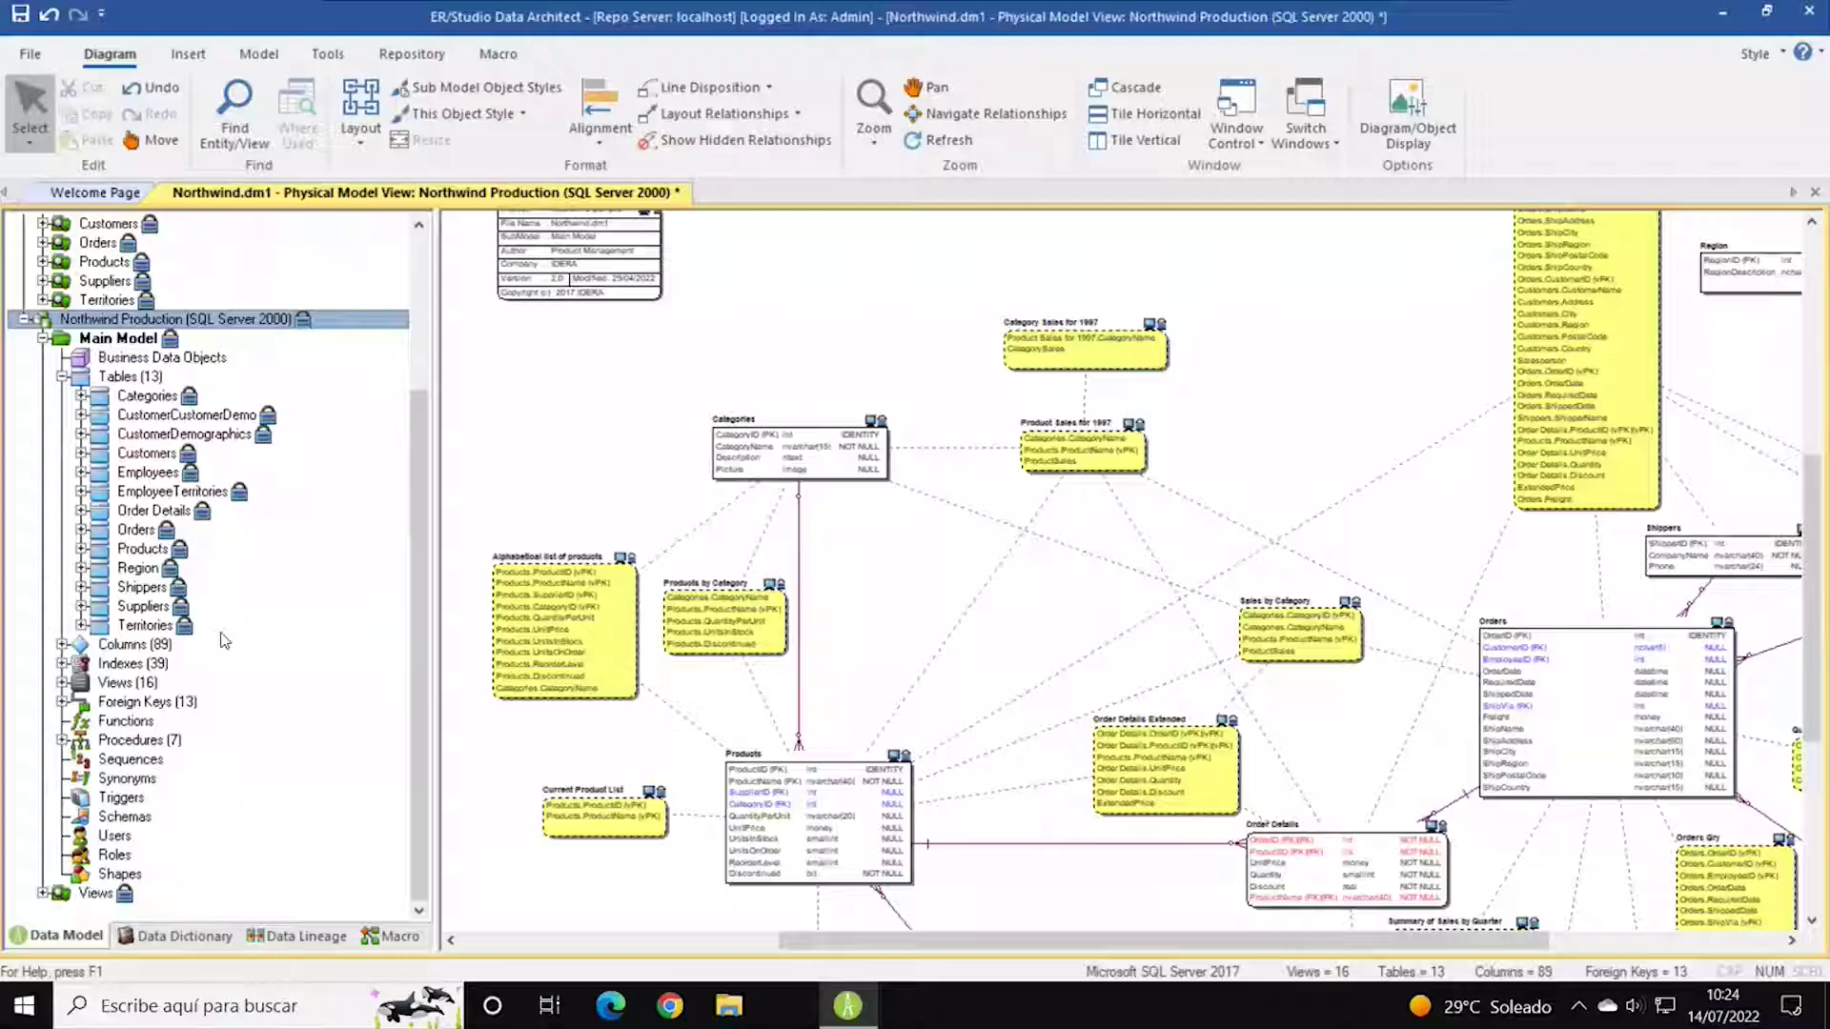
{"action": "scroll", "coordinate": [343, 467], "scroll_direction": "up", "scroll_amount": 2}
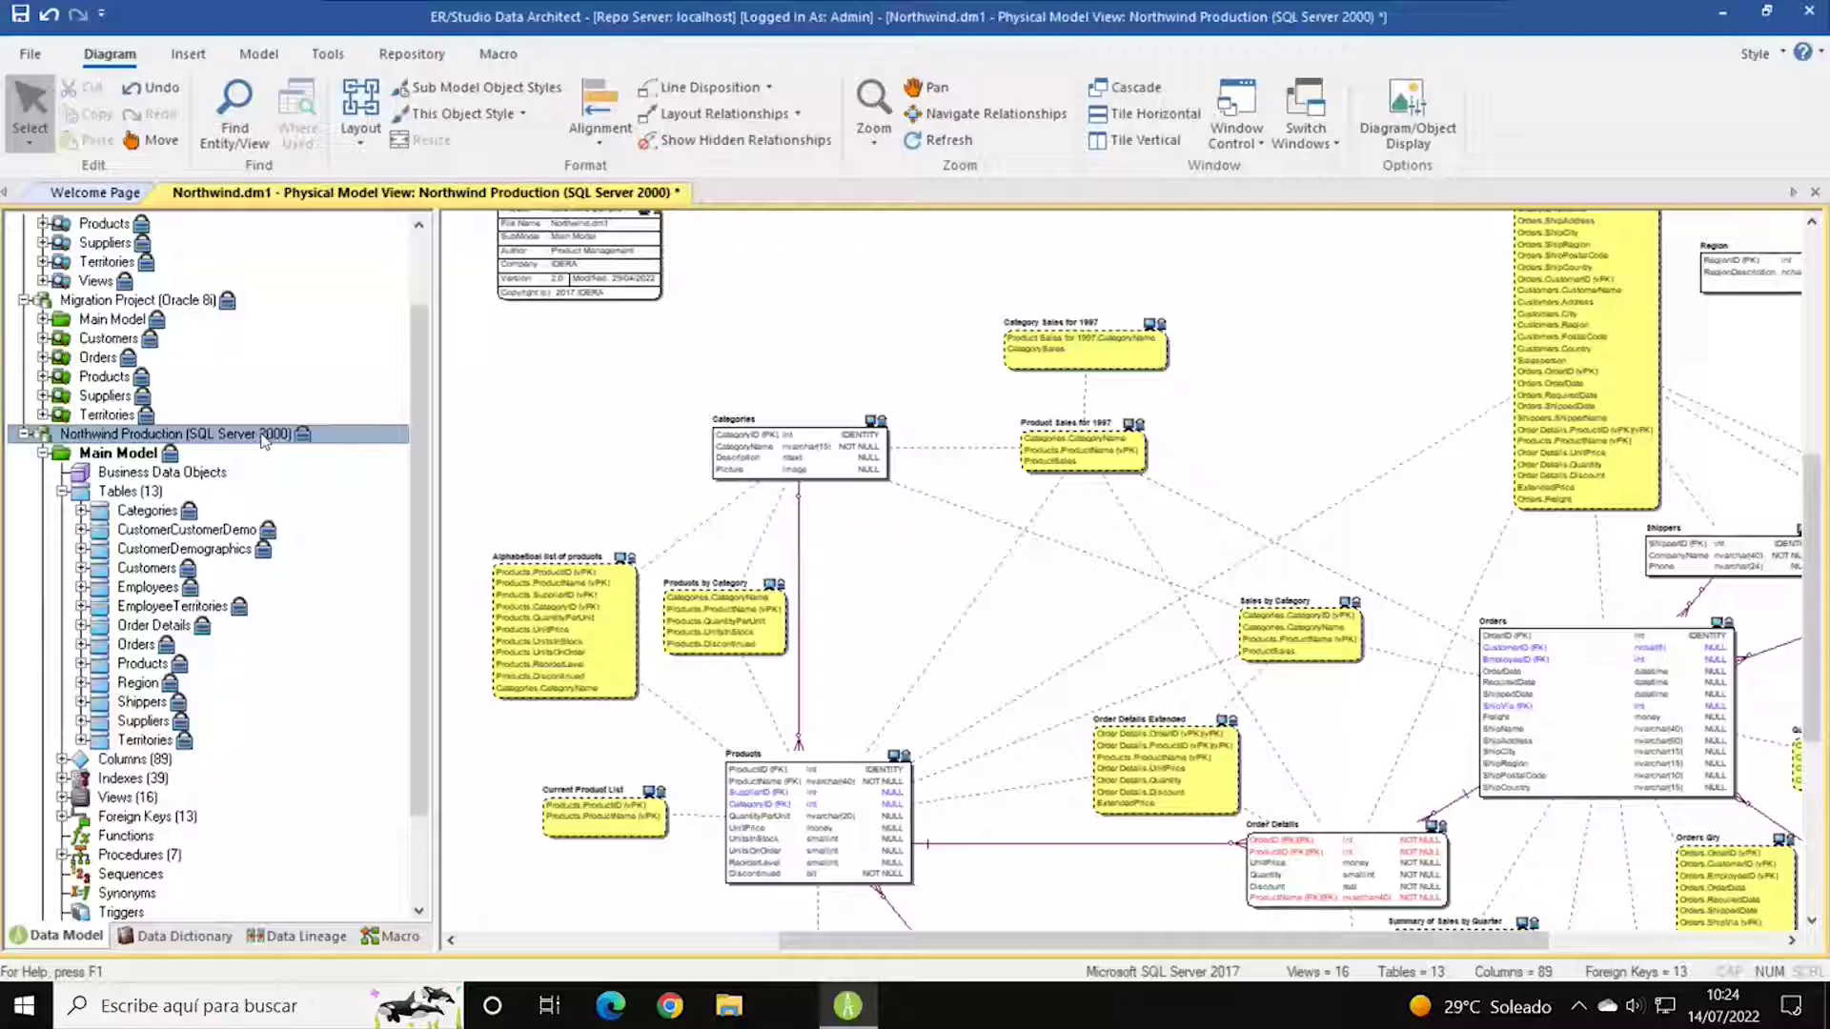
{"action": "scroll", "coordinate": [275, 838], "scroll_direction": "down", "scroll_amount": 2}
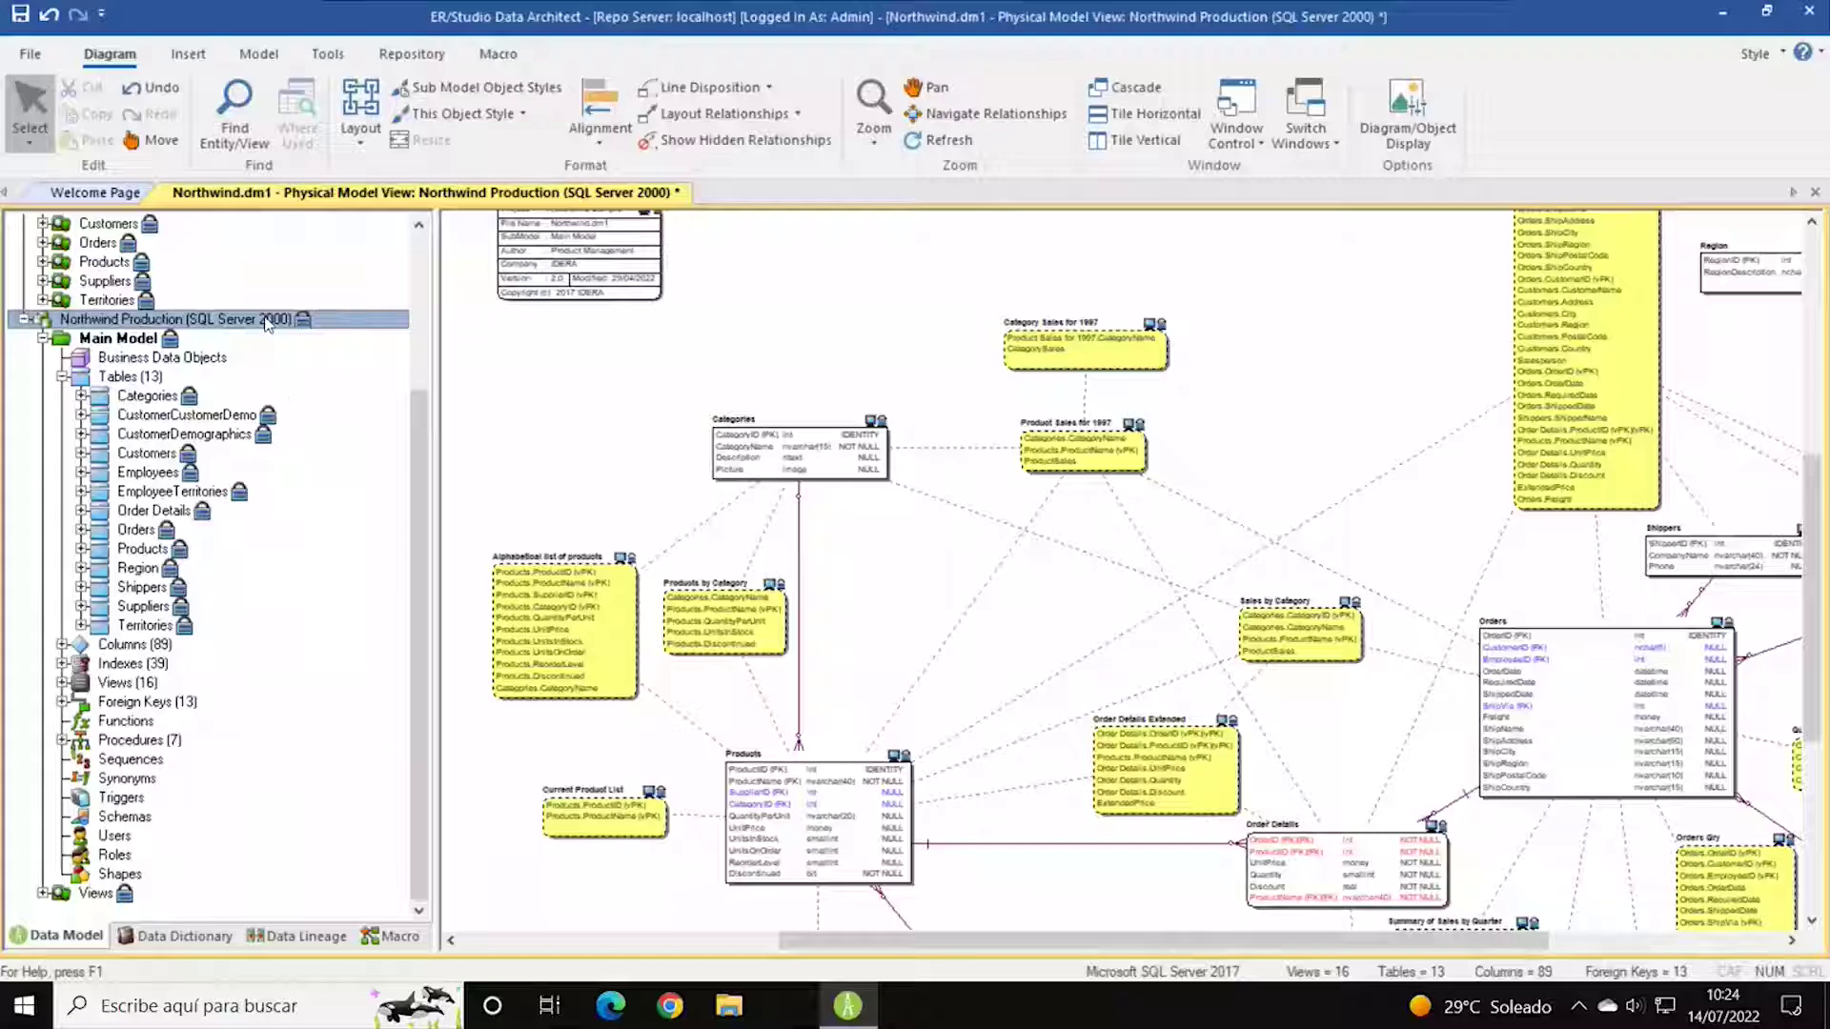
{"action": "scroll", "coordinate": [286, 367], "scroll_direction": "up", "scroll_amount": 4}
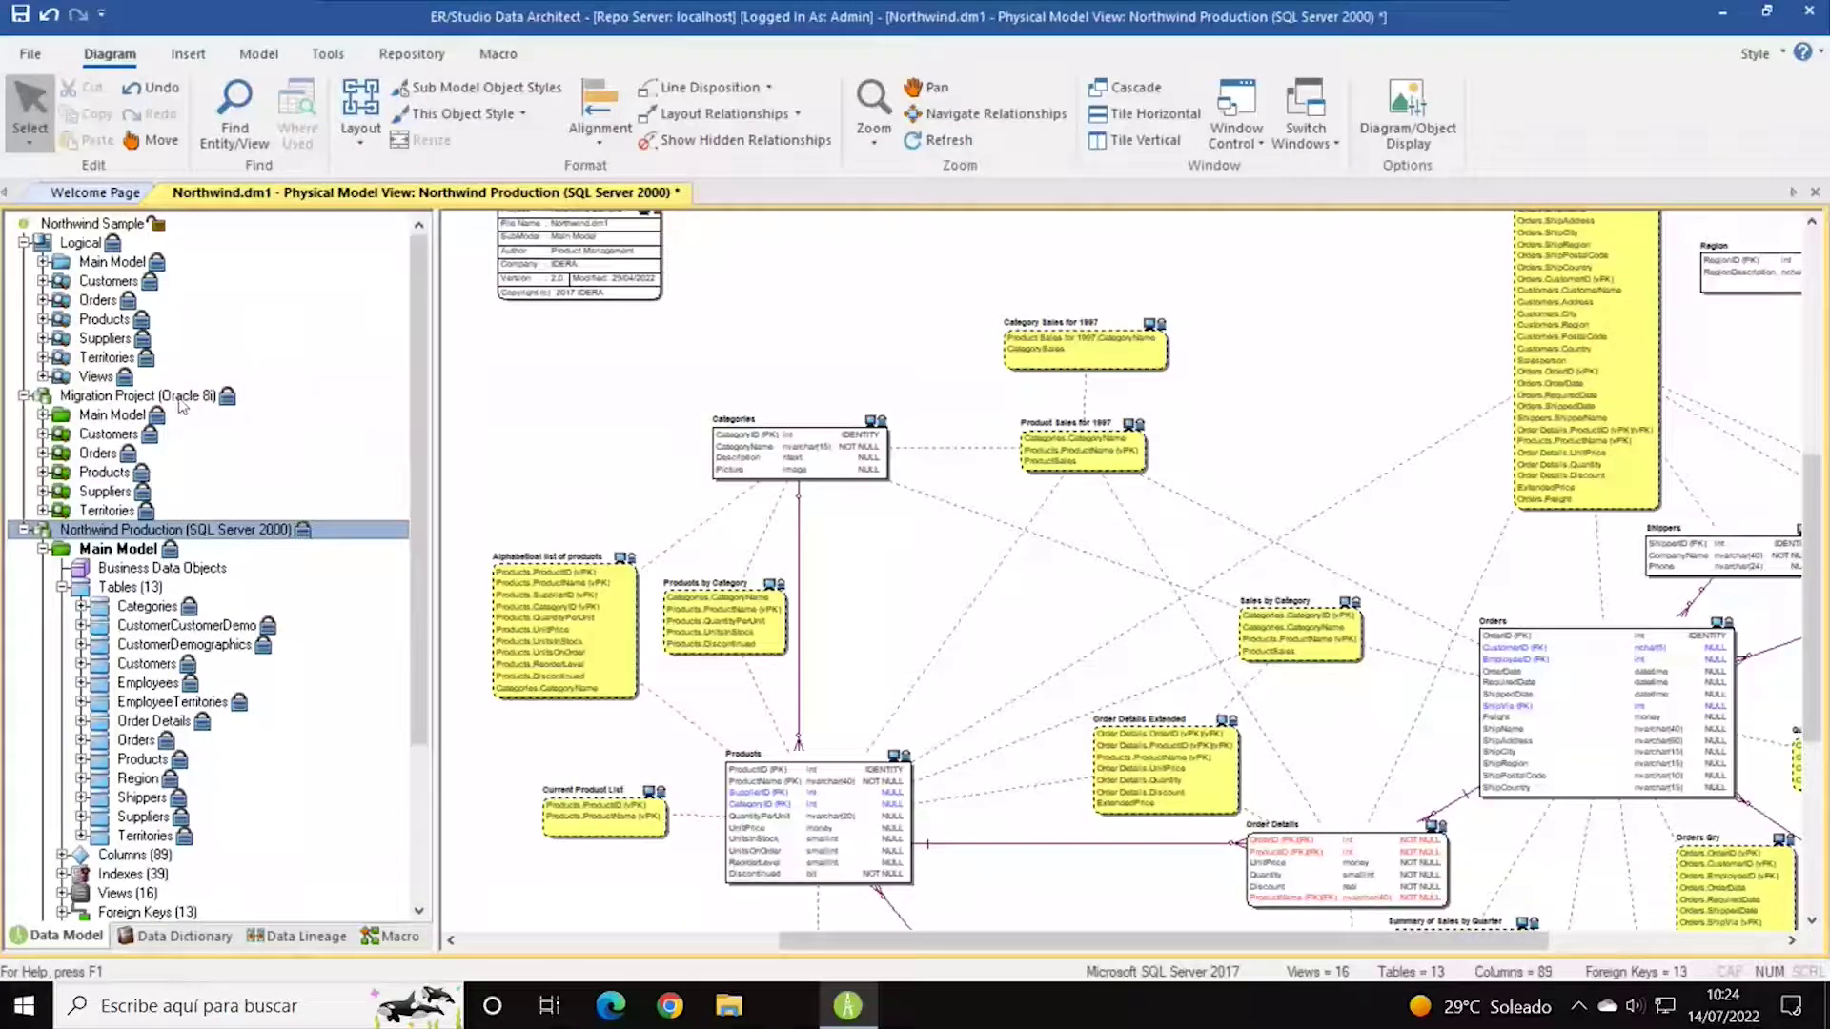
Open the Migration Project diagram, list its Customers submodel's 3 tables and select CUSTOMERCUSTOMERDEMO.
{"action": "left_click", "coordinate": [178, 397]}
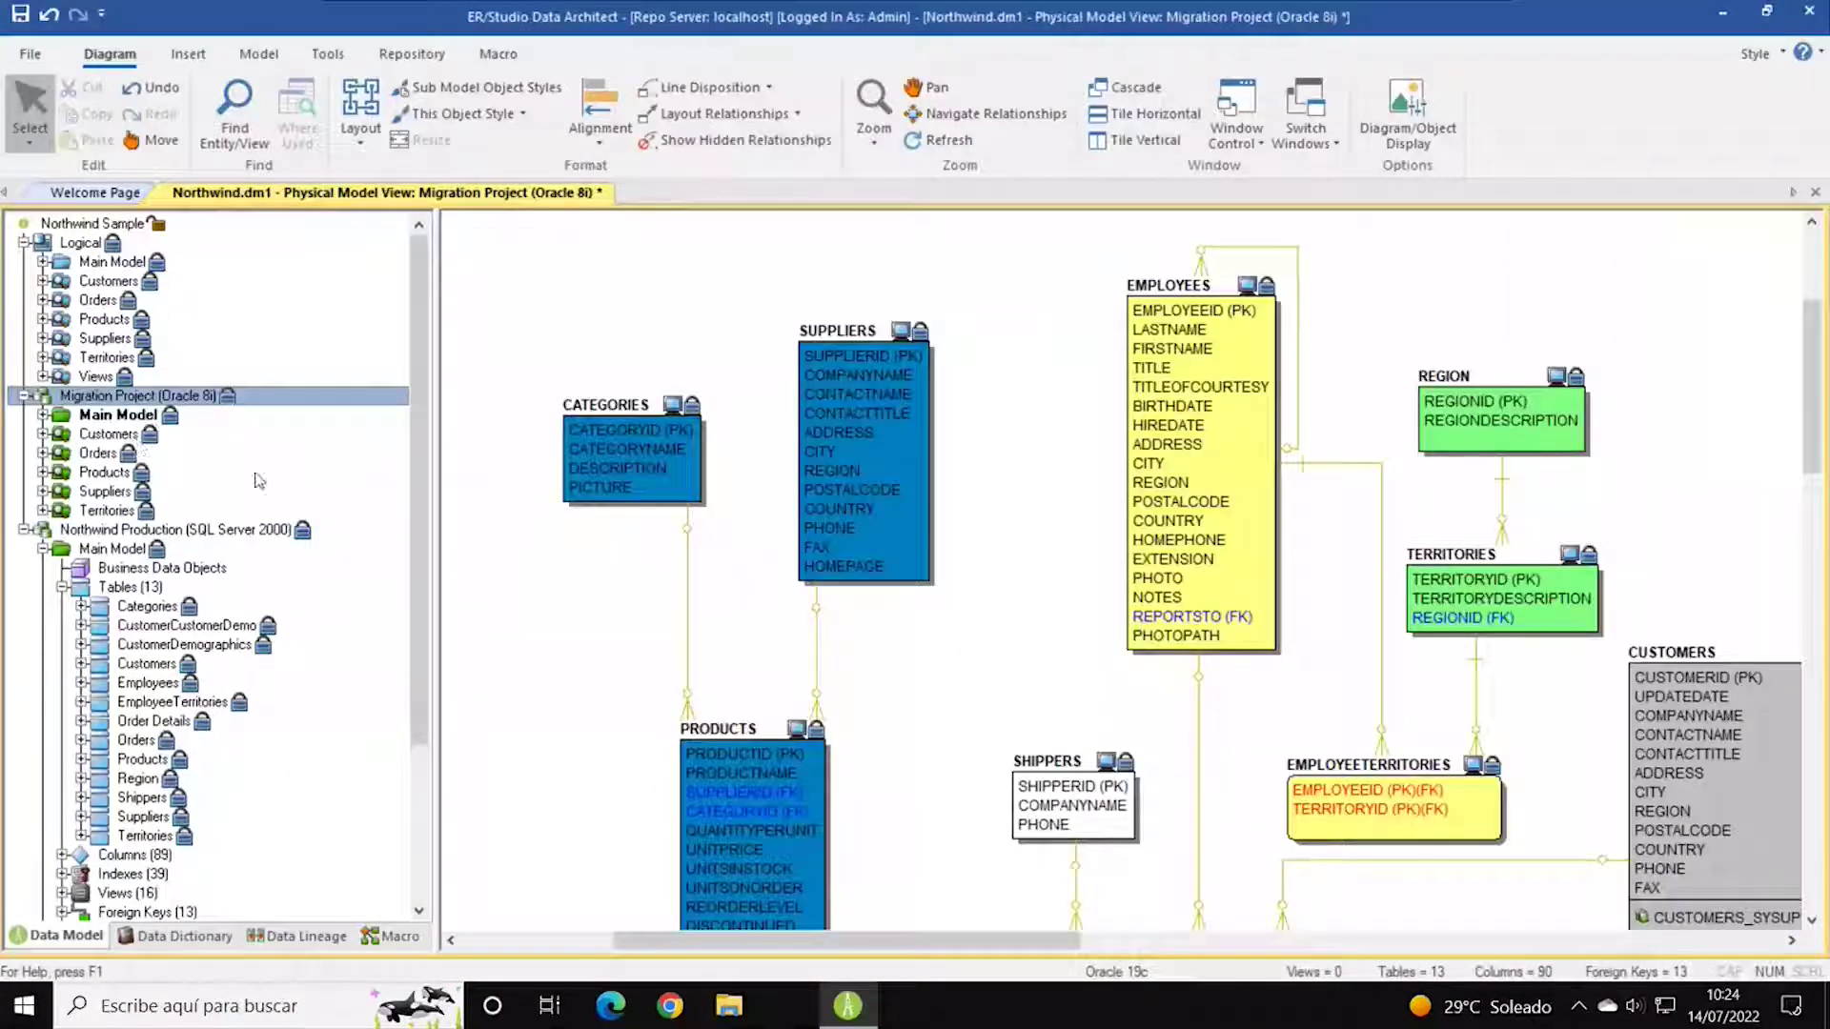
{"action": "scroll", "coordinate": [272, 476], "scroll_direction": "down", "scroll_amount": 2}
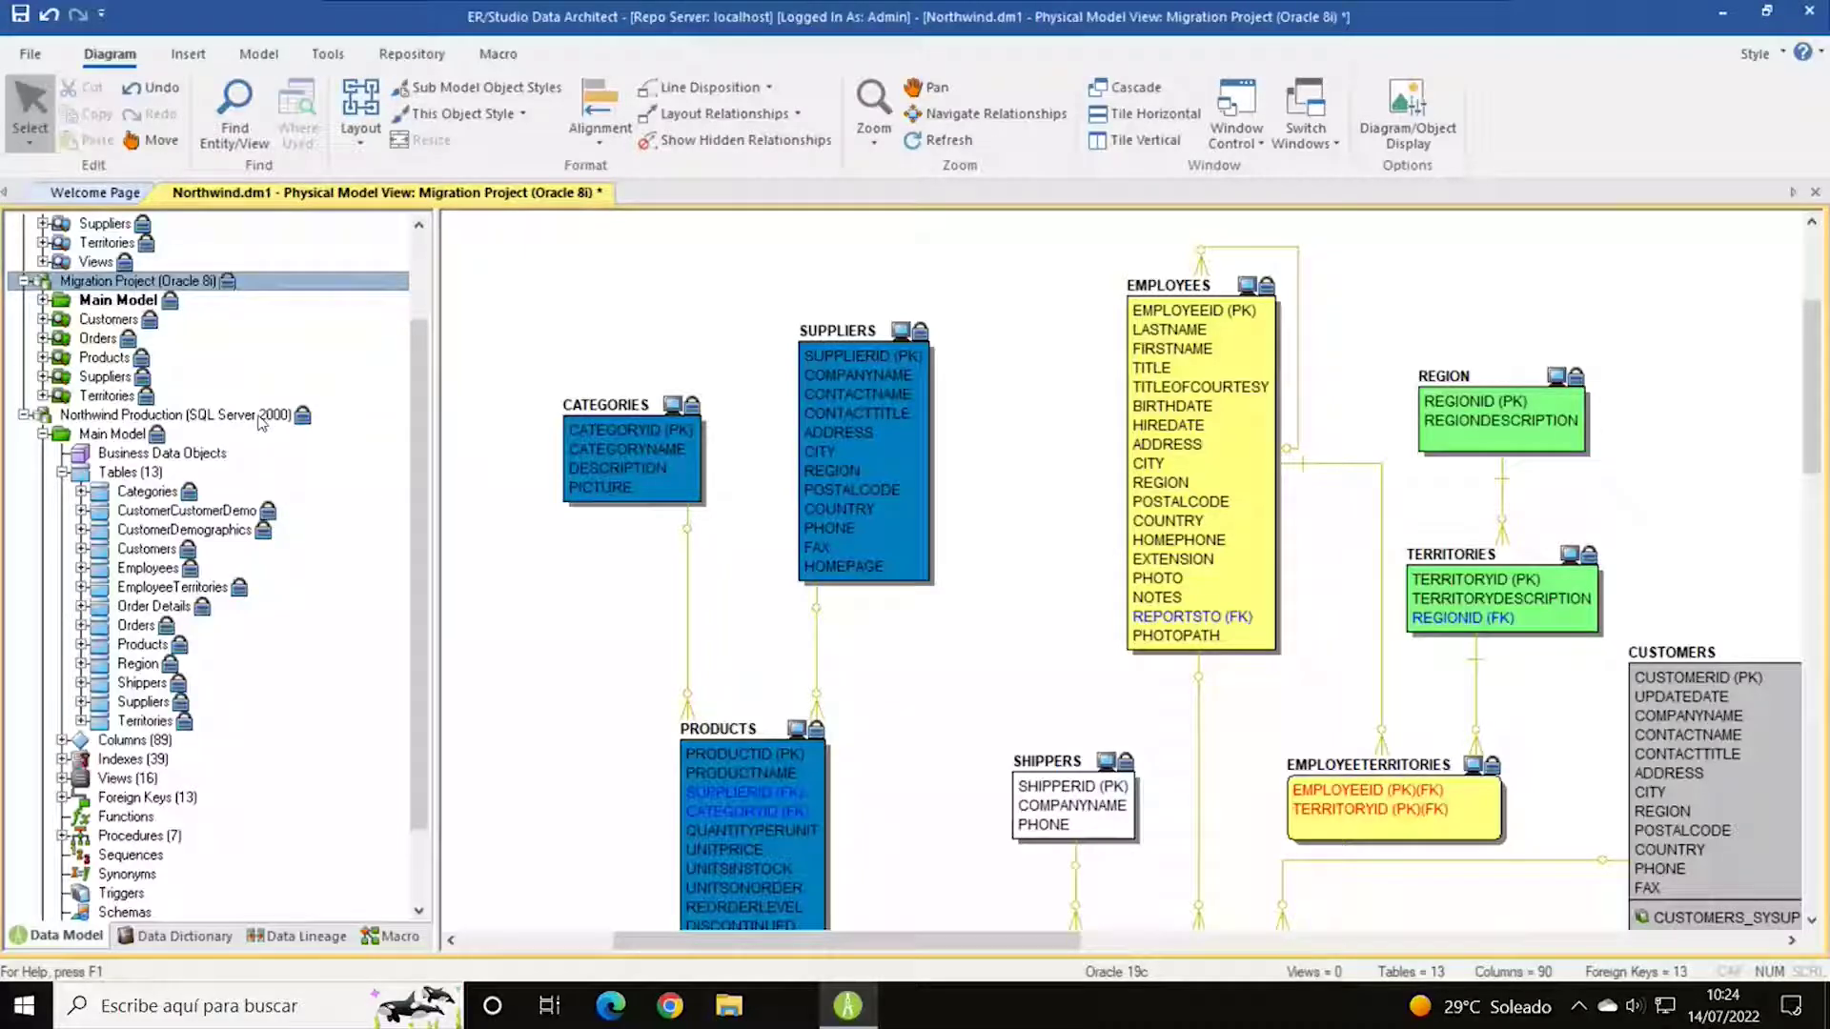
{"action": "double_click", "coordinate": [136, 490]}
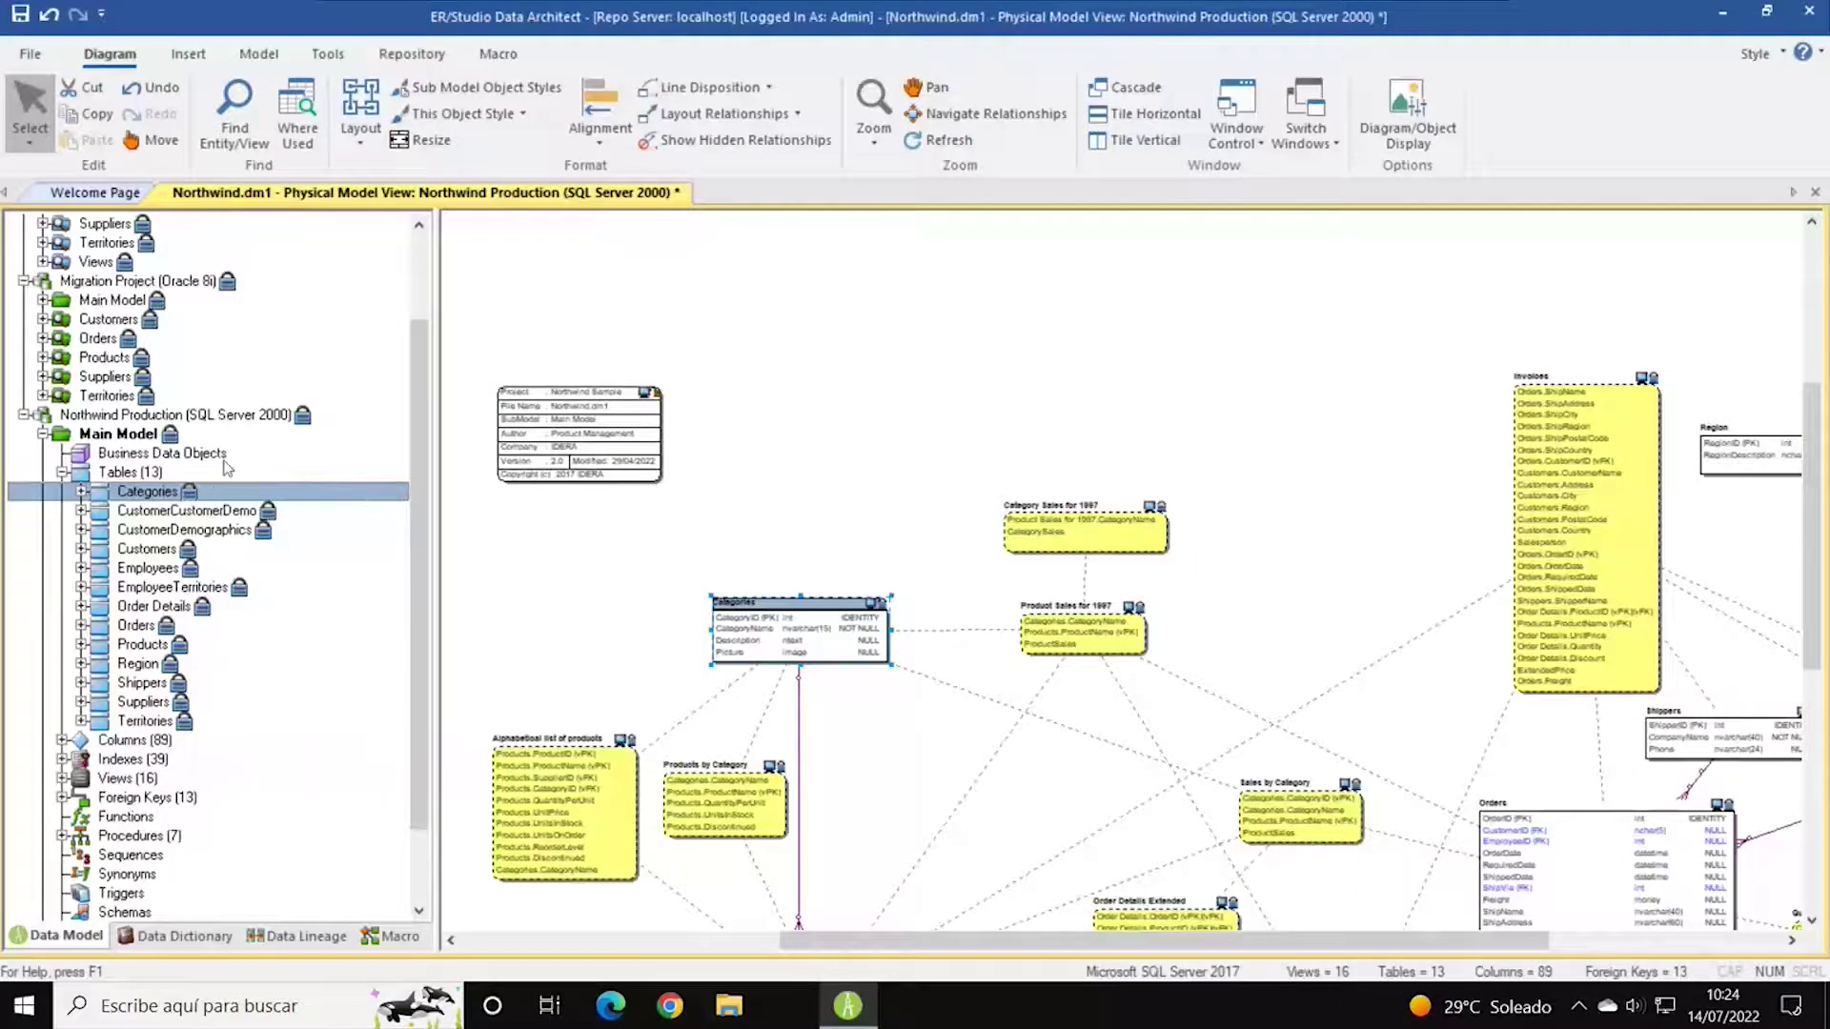
{"action": "scroll", "coordinate": [226, 467], "scroll_direction": "up", "scroll_amount": 1}
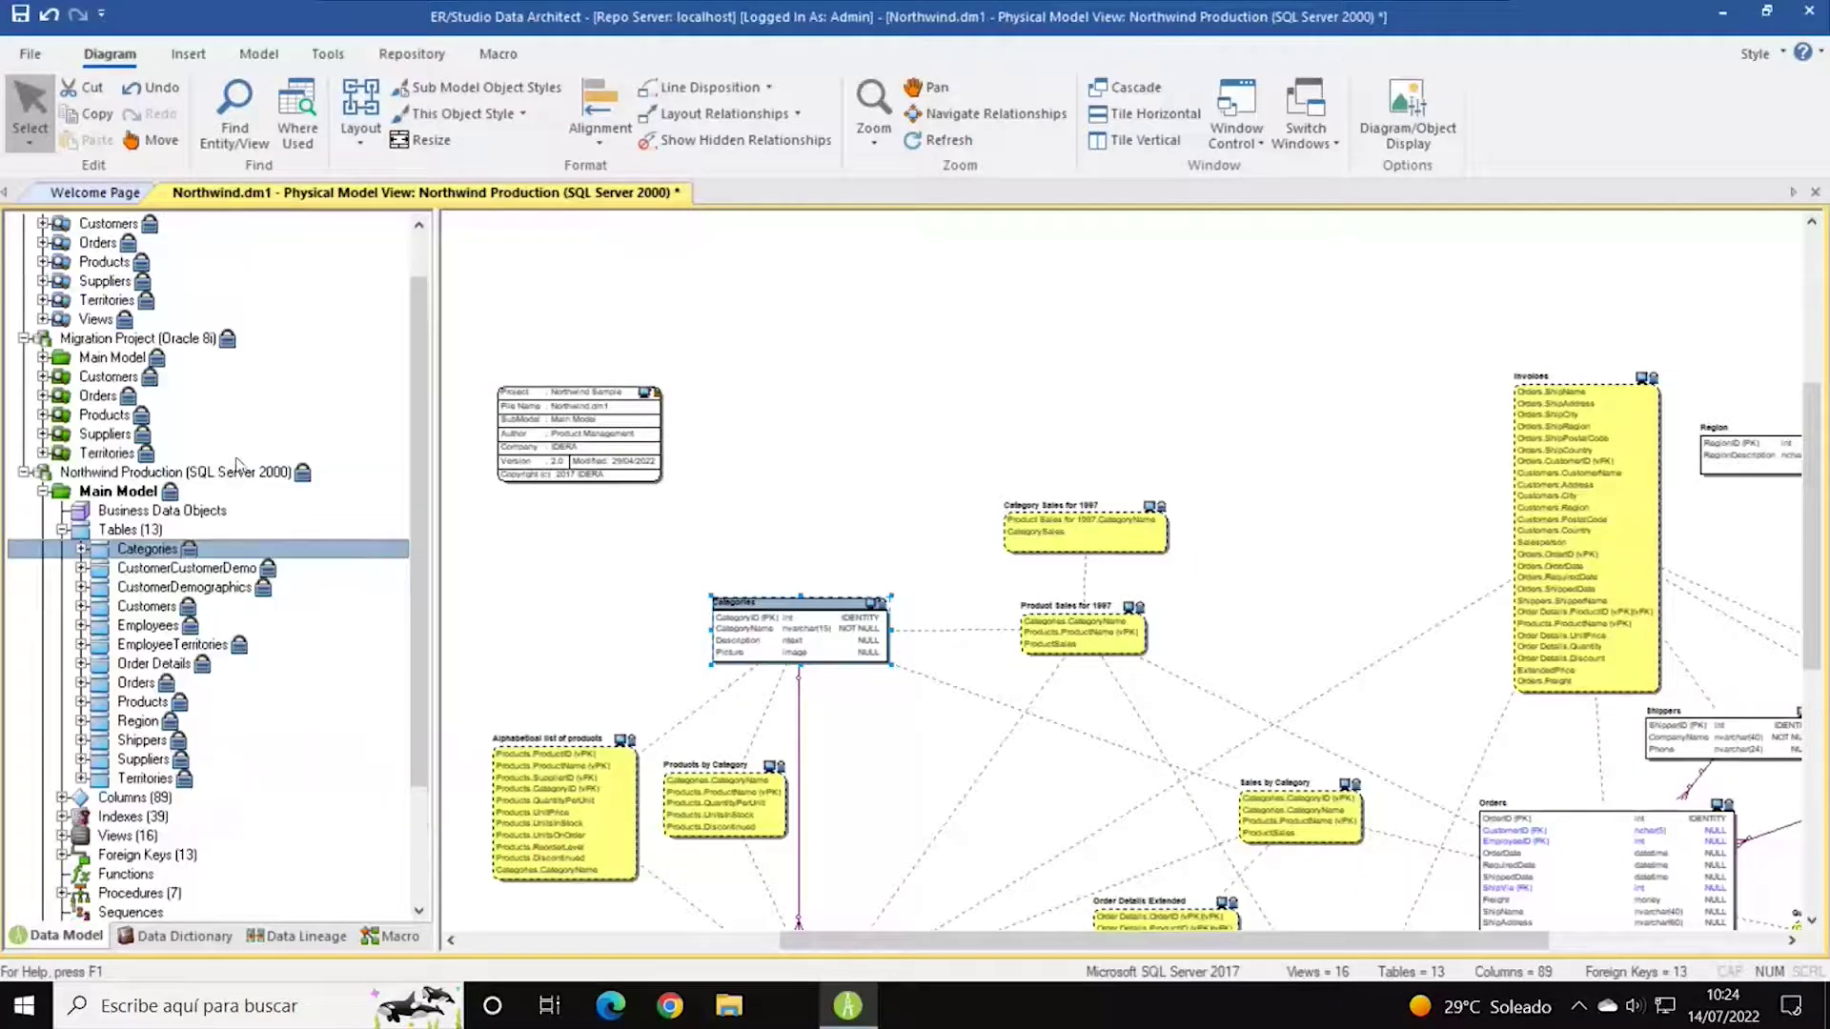
{"action": "left_click", "coordinate": [43, 377]}
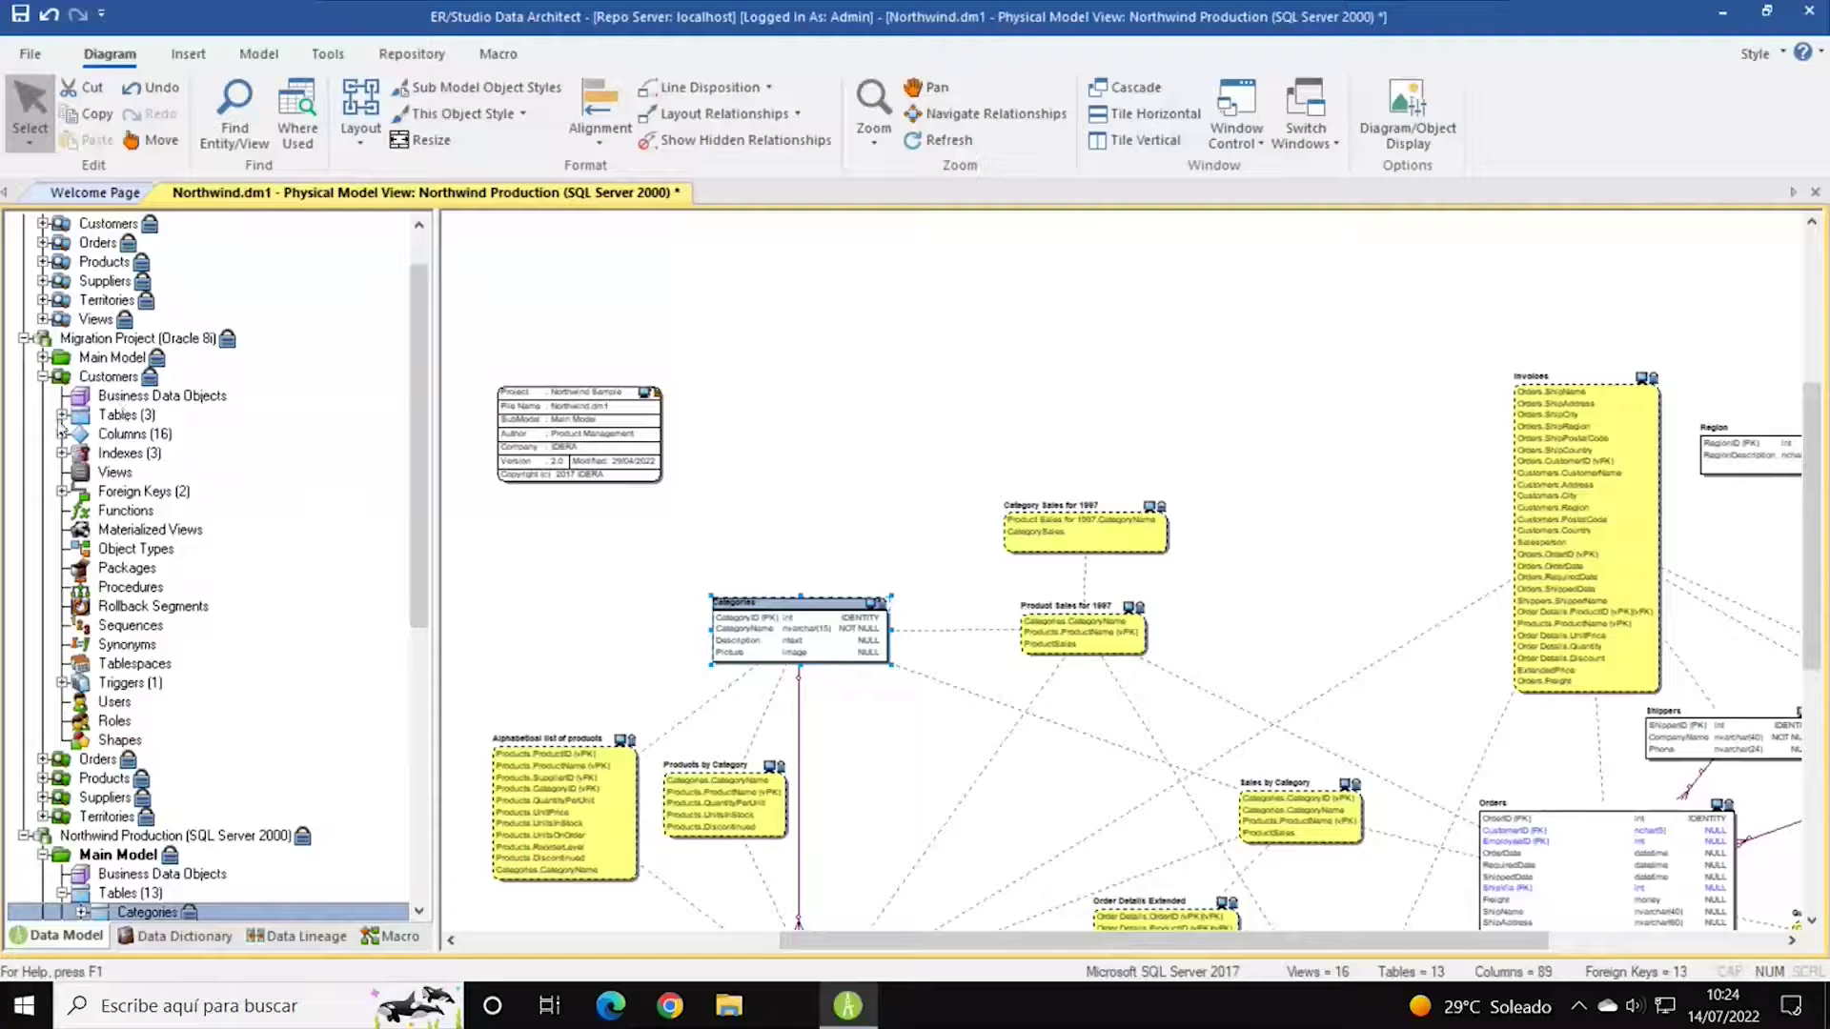
{"action": "left_click", "coordinate": [62, 415]}
{"action": "left_click", "coordinate": [190, 437]}
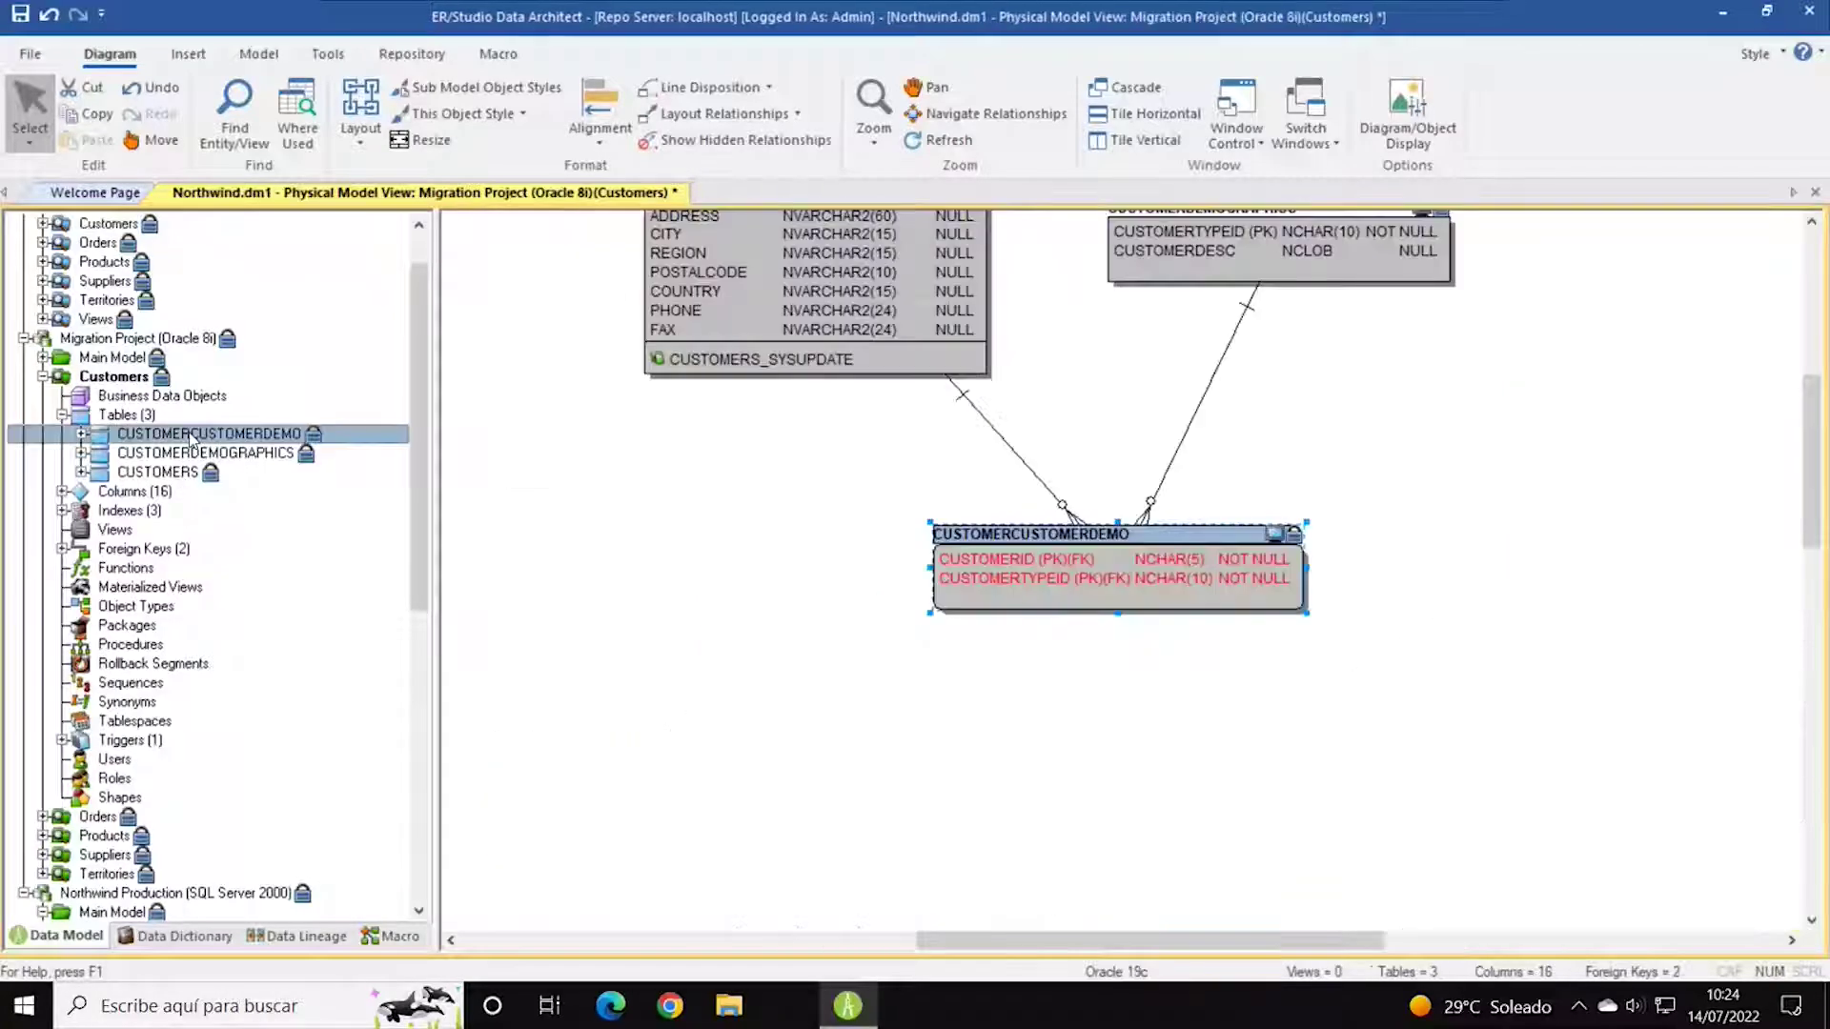
Open the CUSTOMERCUSTOMERDEMO table definition, getting past the check-out prompt.
{"action": "double_click", "coordinate": [191, 438]}
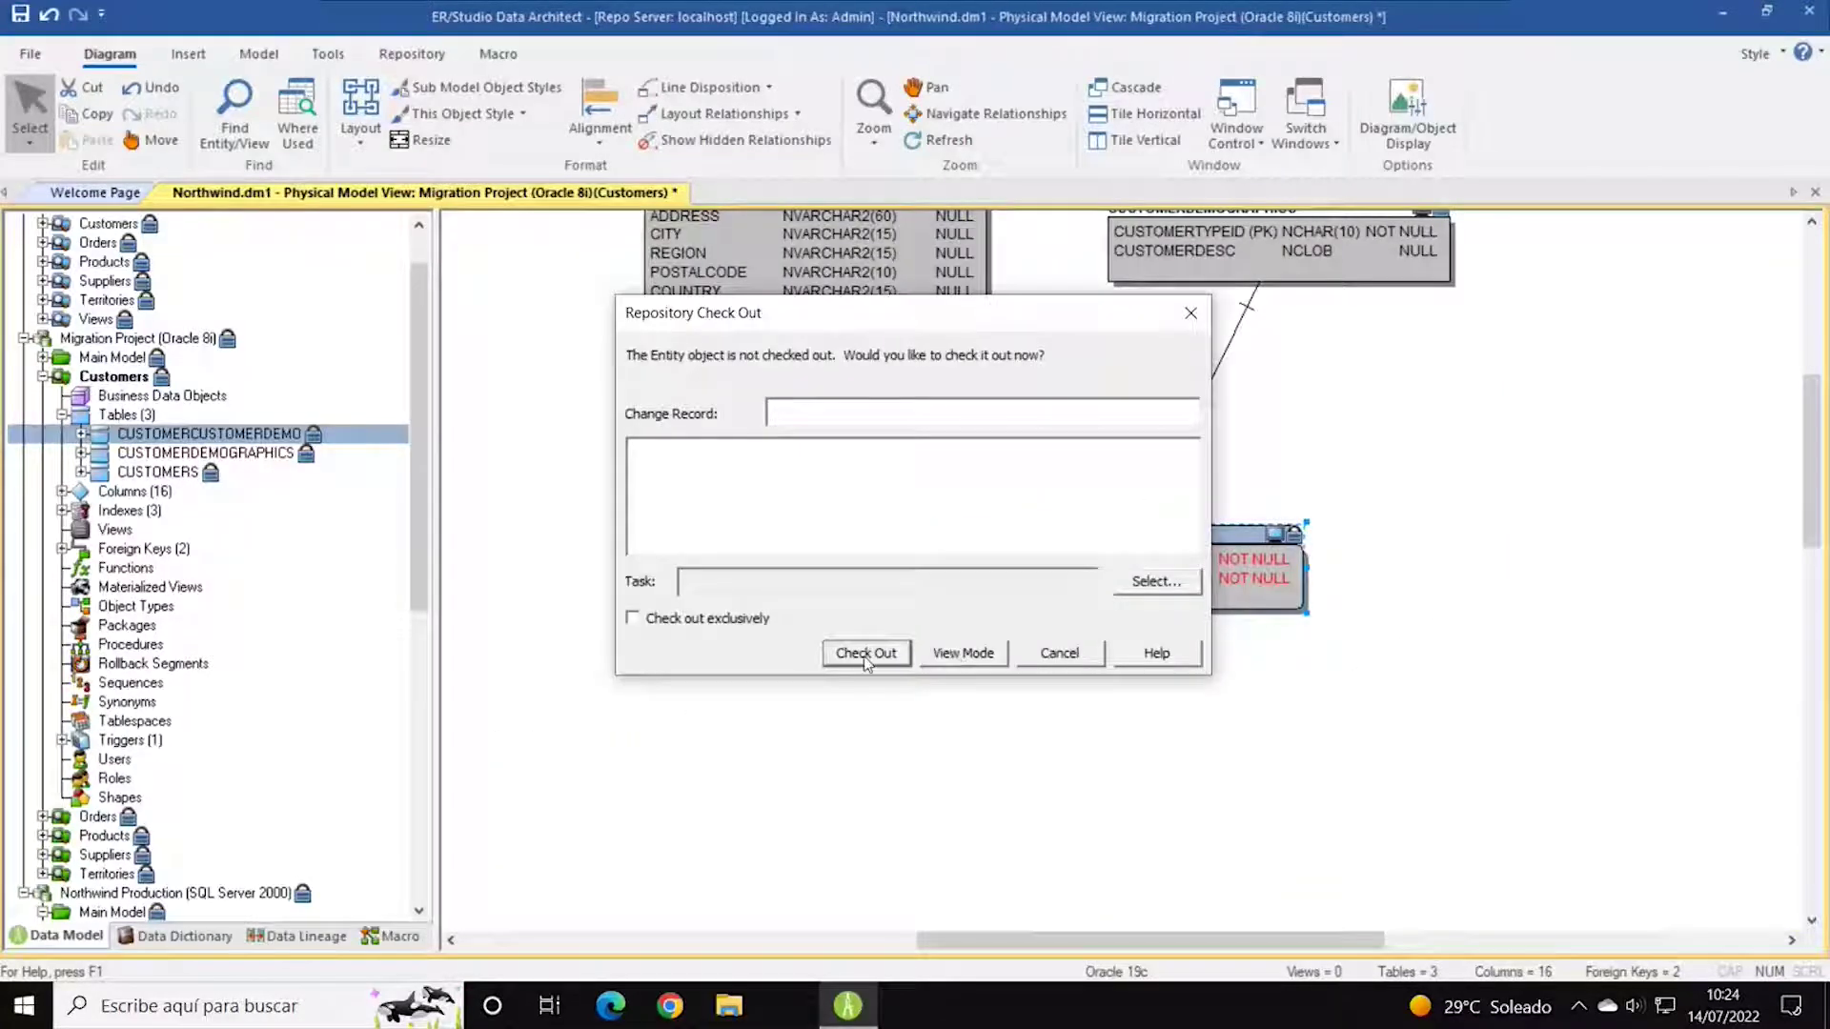
{"action": "left_click", "coordinate": [958, 652]}
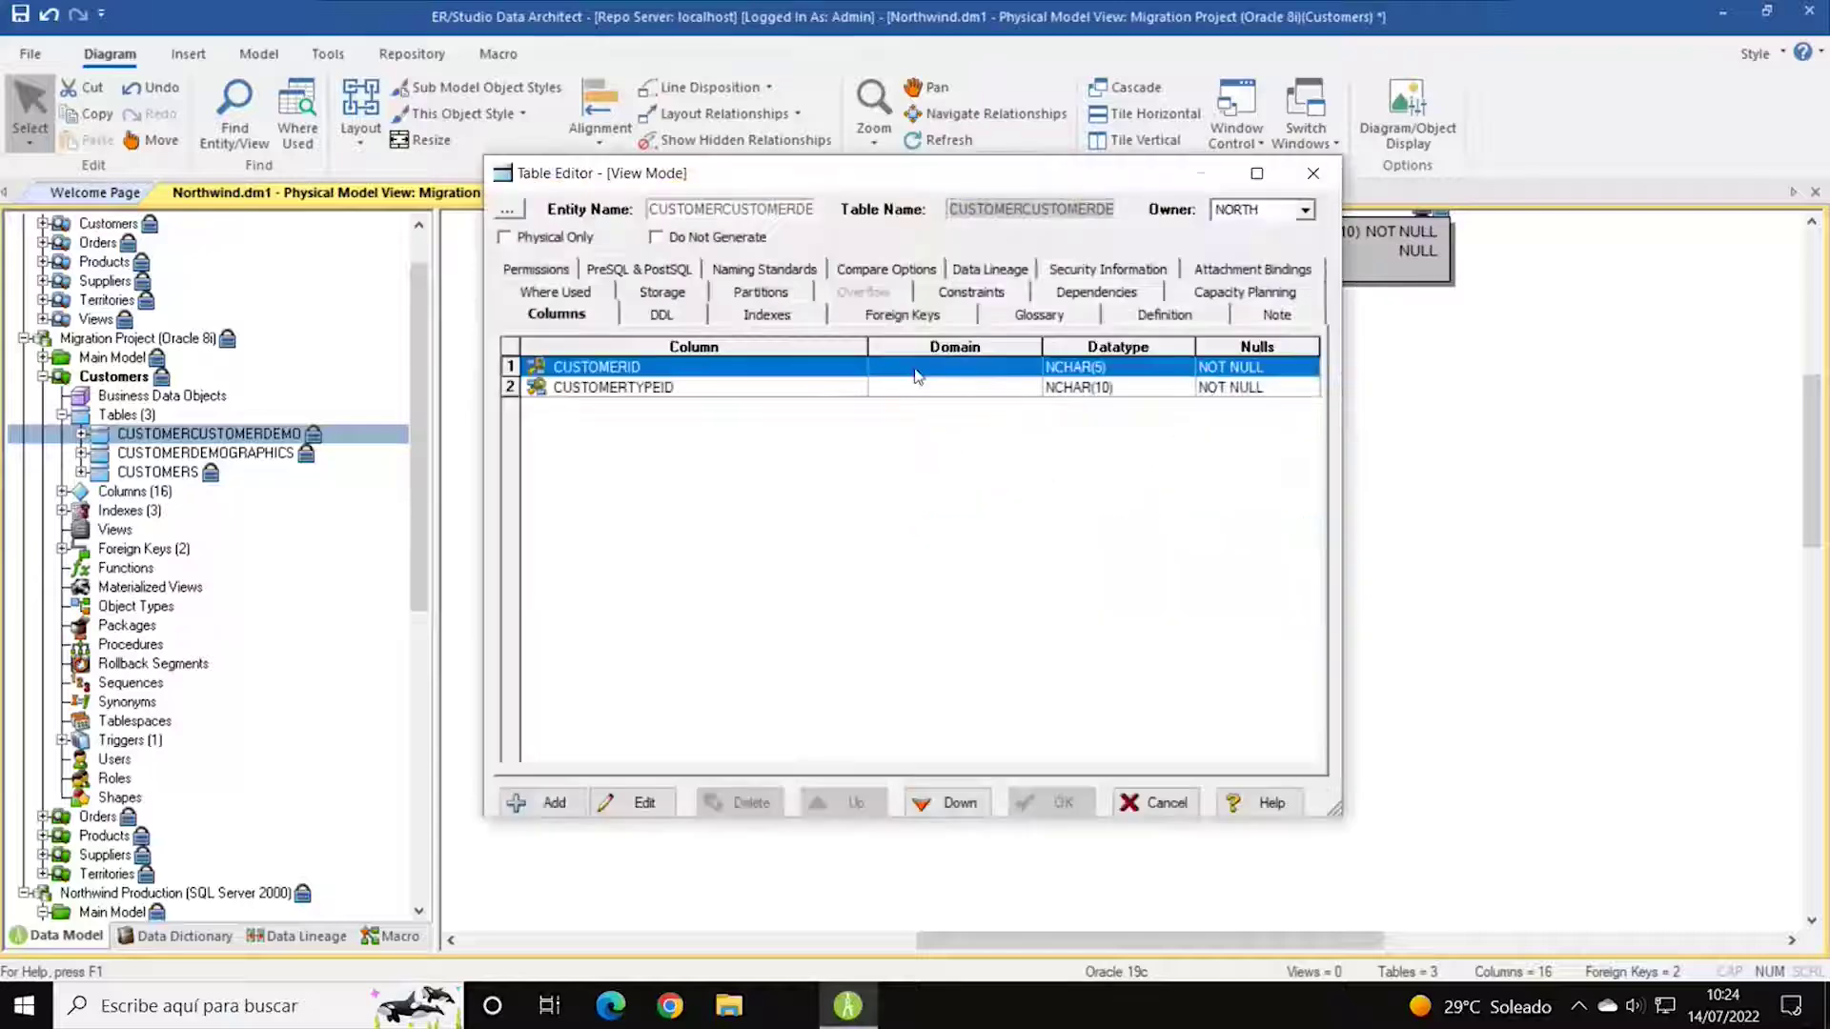
{"action": "left_click_drag", "start_coordinate": [891, 132], "coordinate": [892, 130]}
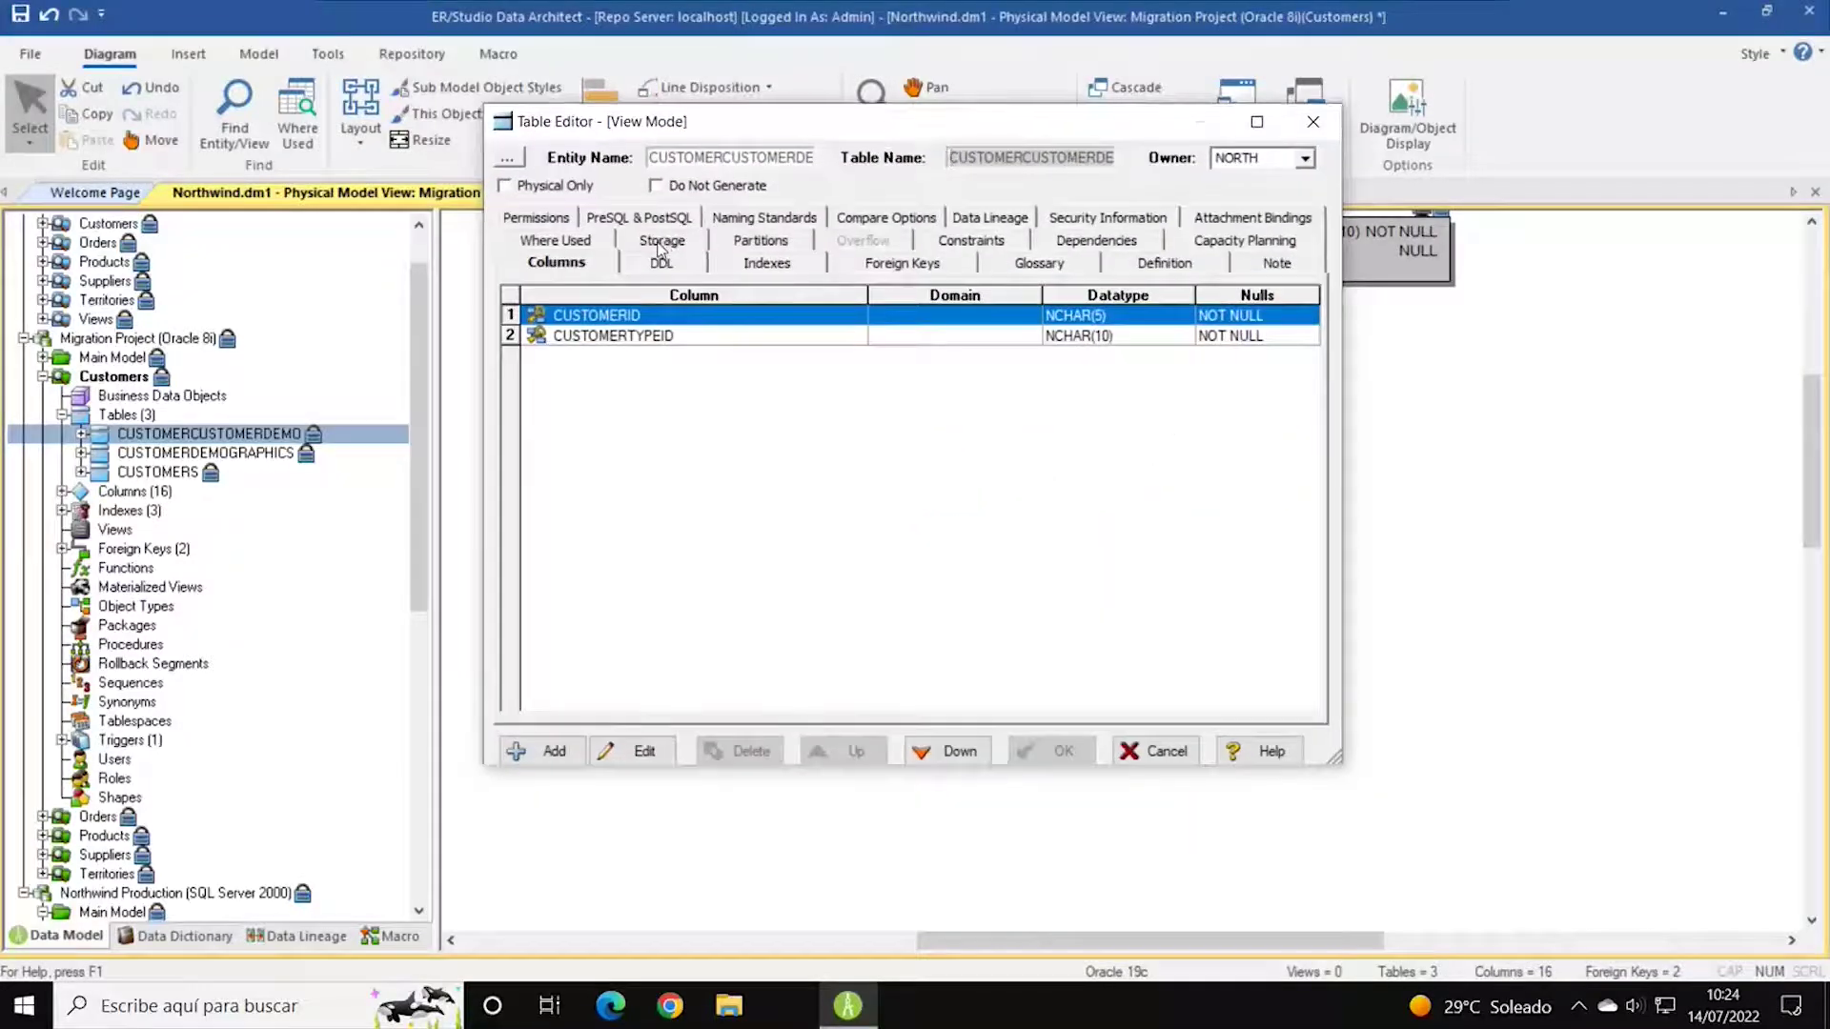
Review its DDL script, highlighting TABLESPACE NORTH through BUFFER_POOL DEFAULT, then return to Columns.
{"action": "left_click", "coordinate": [660, 264]}
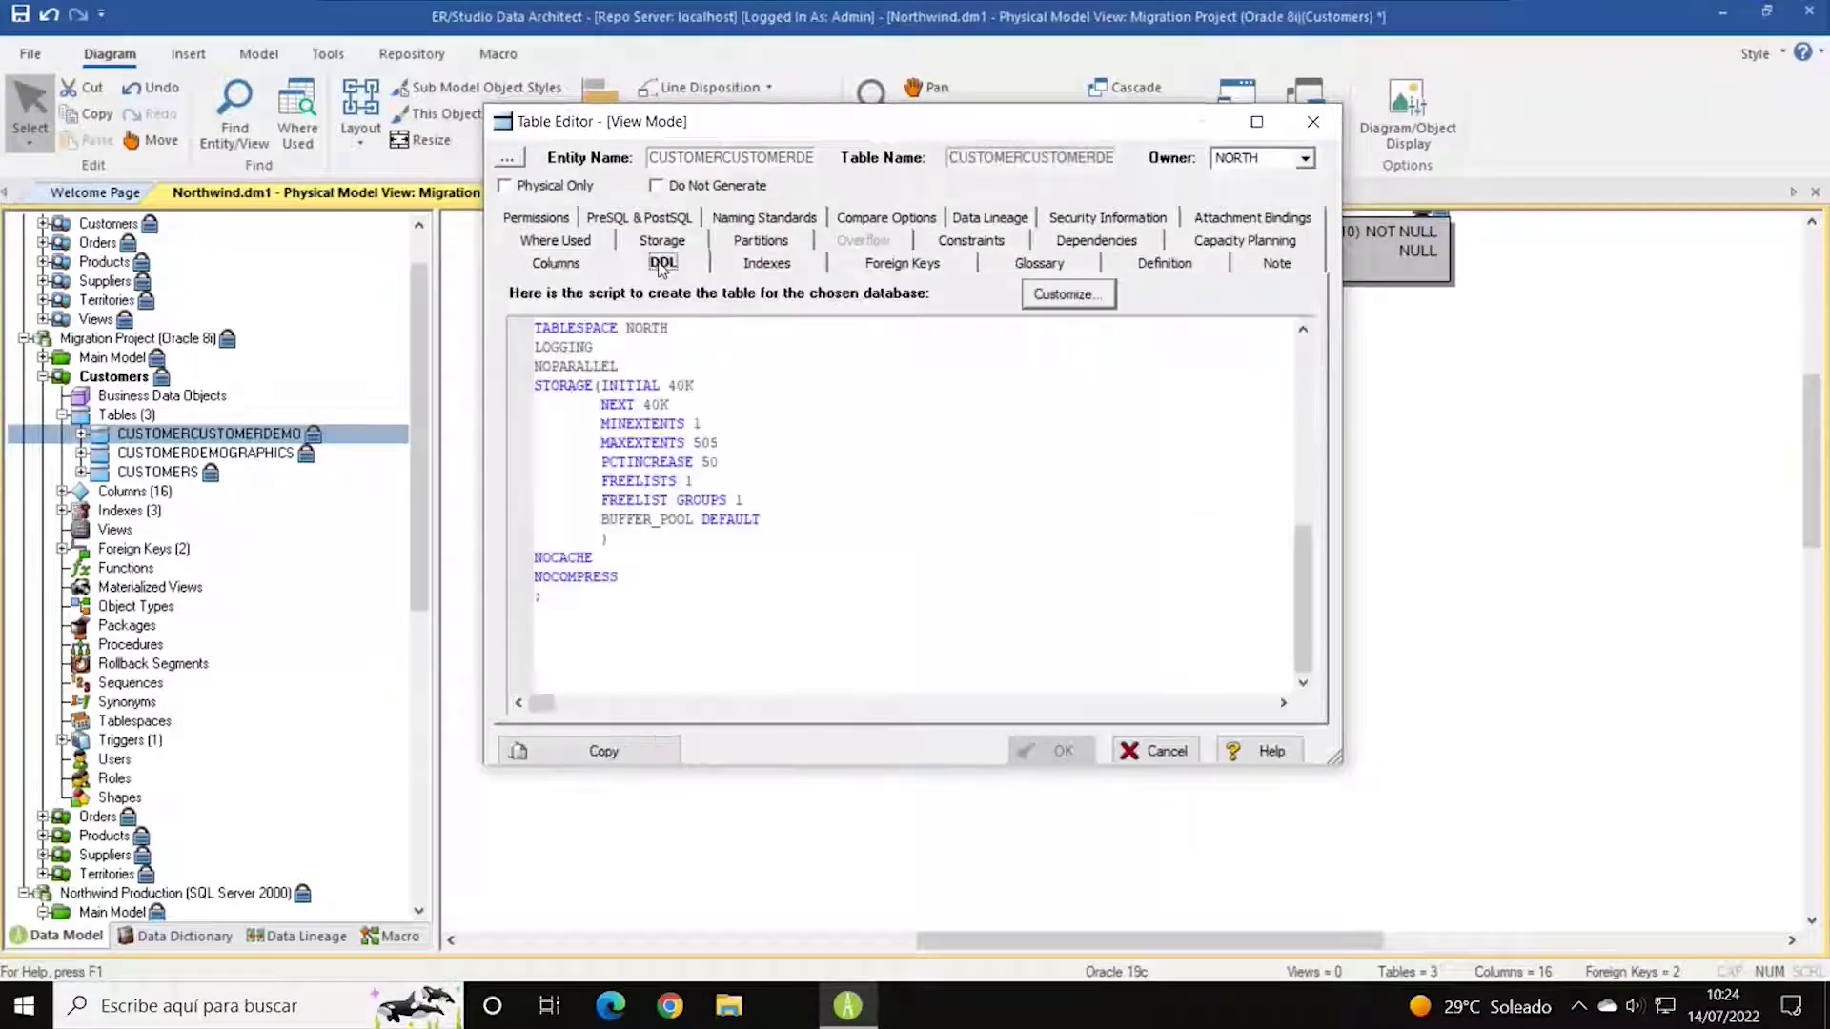
{"action": "left_click_drag", "start_coordinate": [548, 603], "coordinate": [533, 326]}
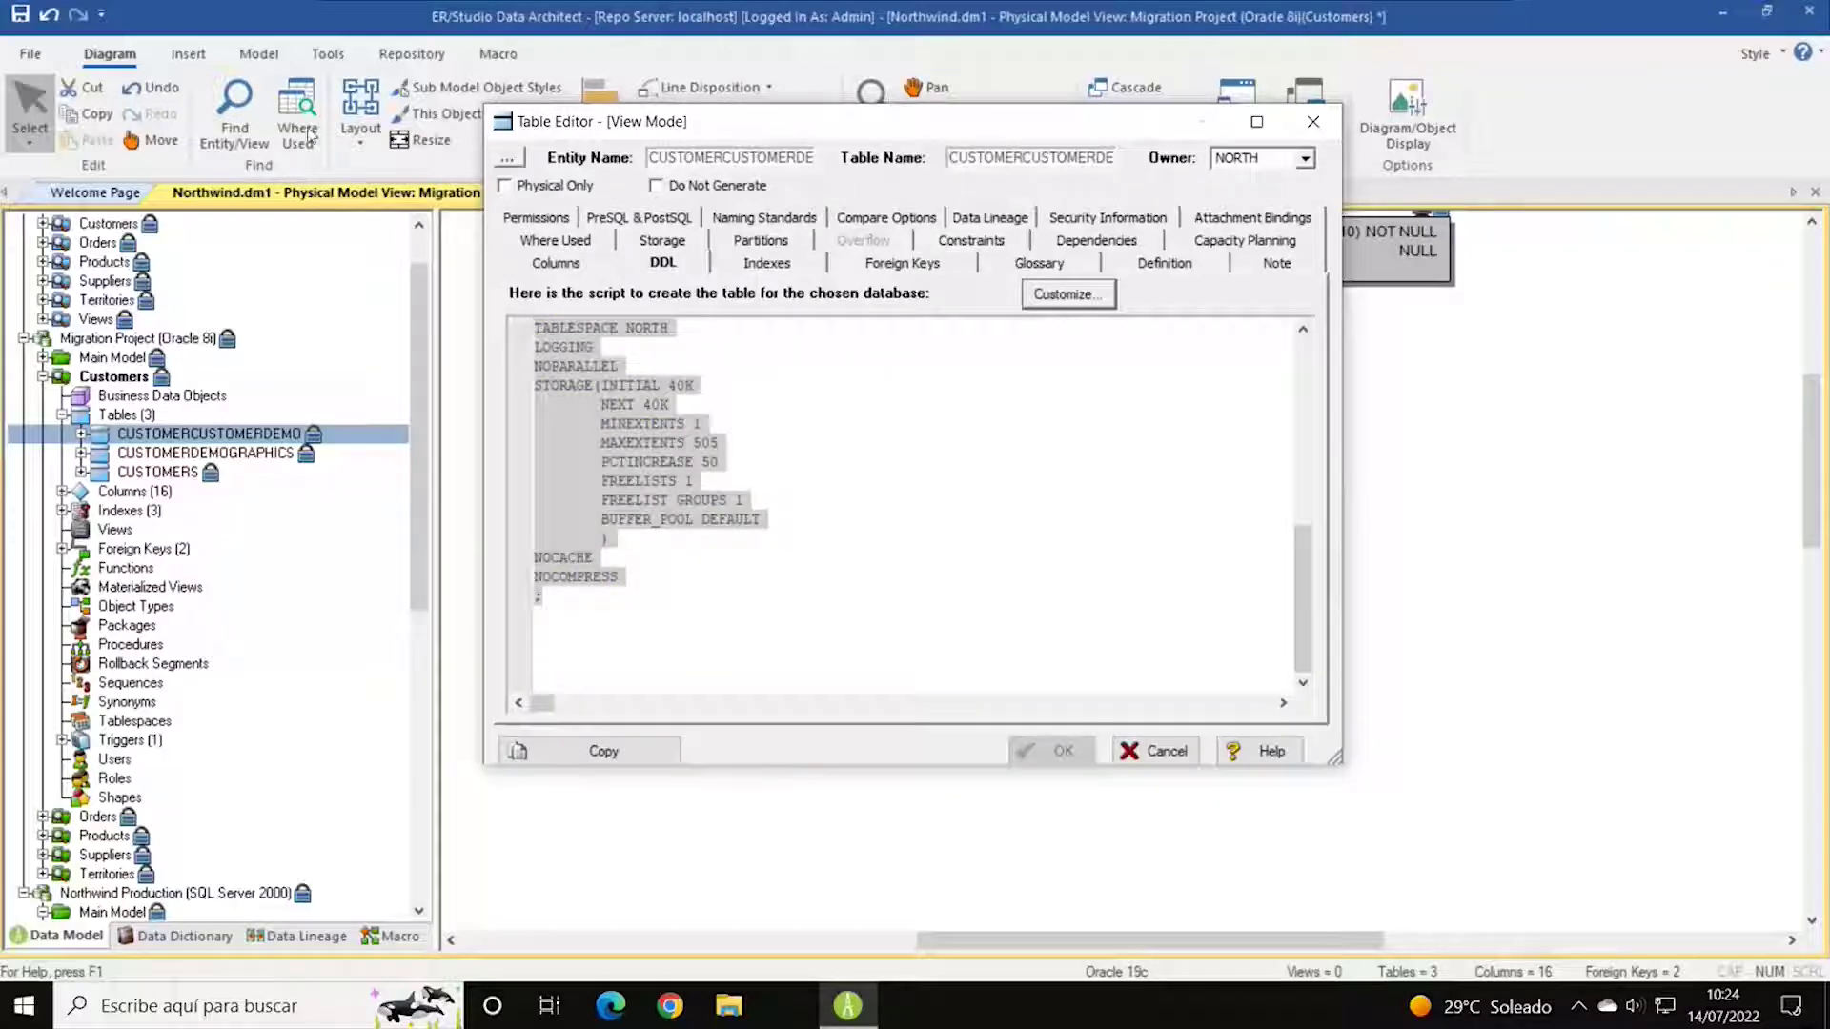
{"action": "left_click_drag", "start_coordinate": [562, 607], "coordinate": [538, 328]}
{"action": "left_click", "coordinate": [541, 326]}
{"action": "left_click", "coordinate": [819, 335]}
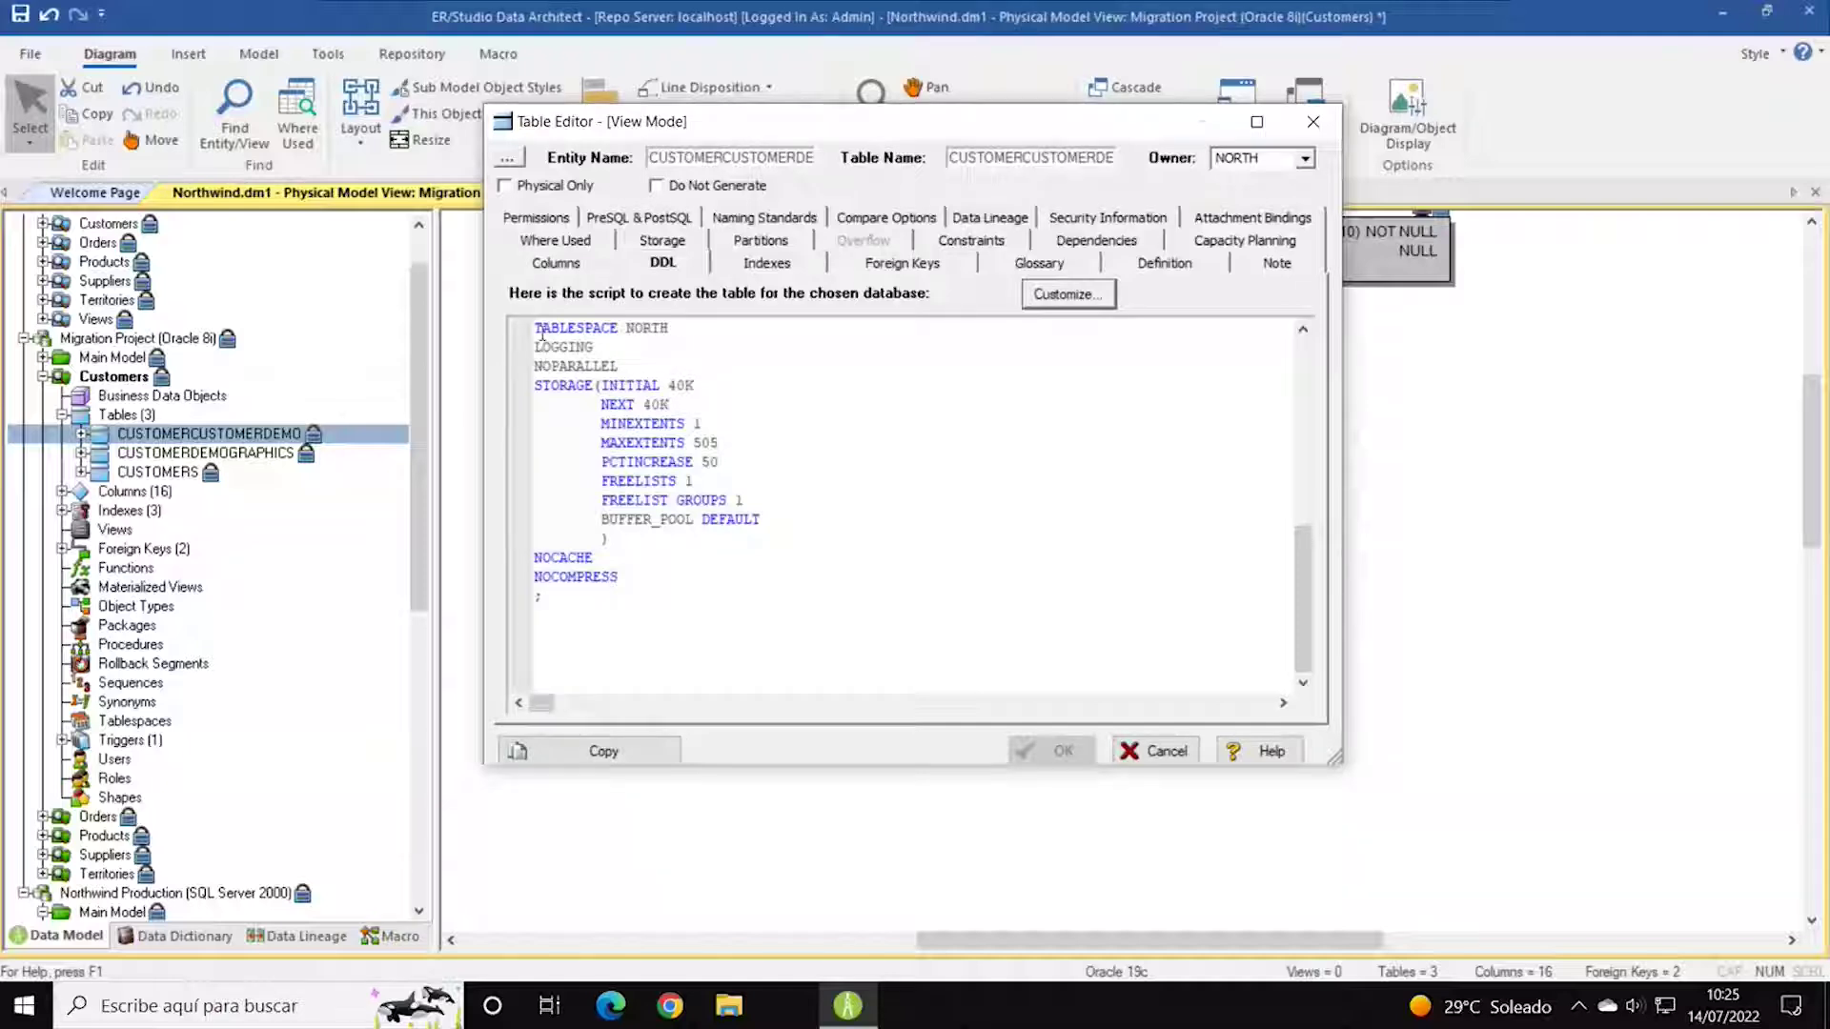
{"action": "left_click_drag", "start_coordinate": [536, 327], "coordinate": [747, 604]}
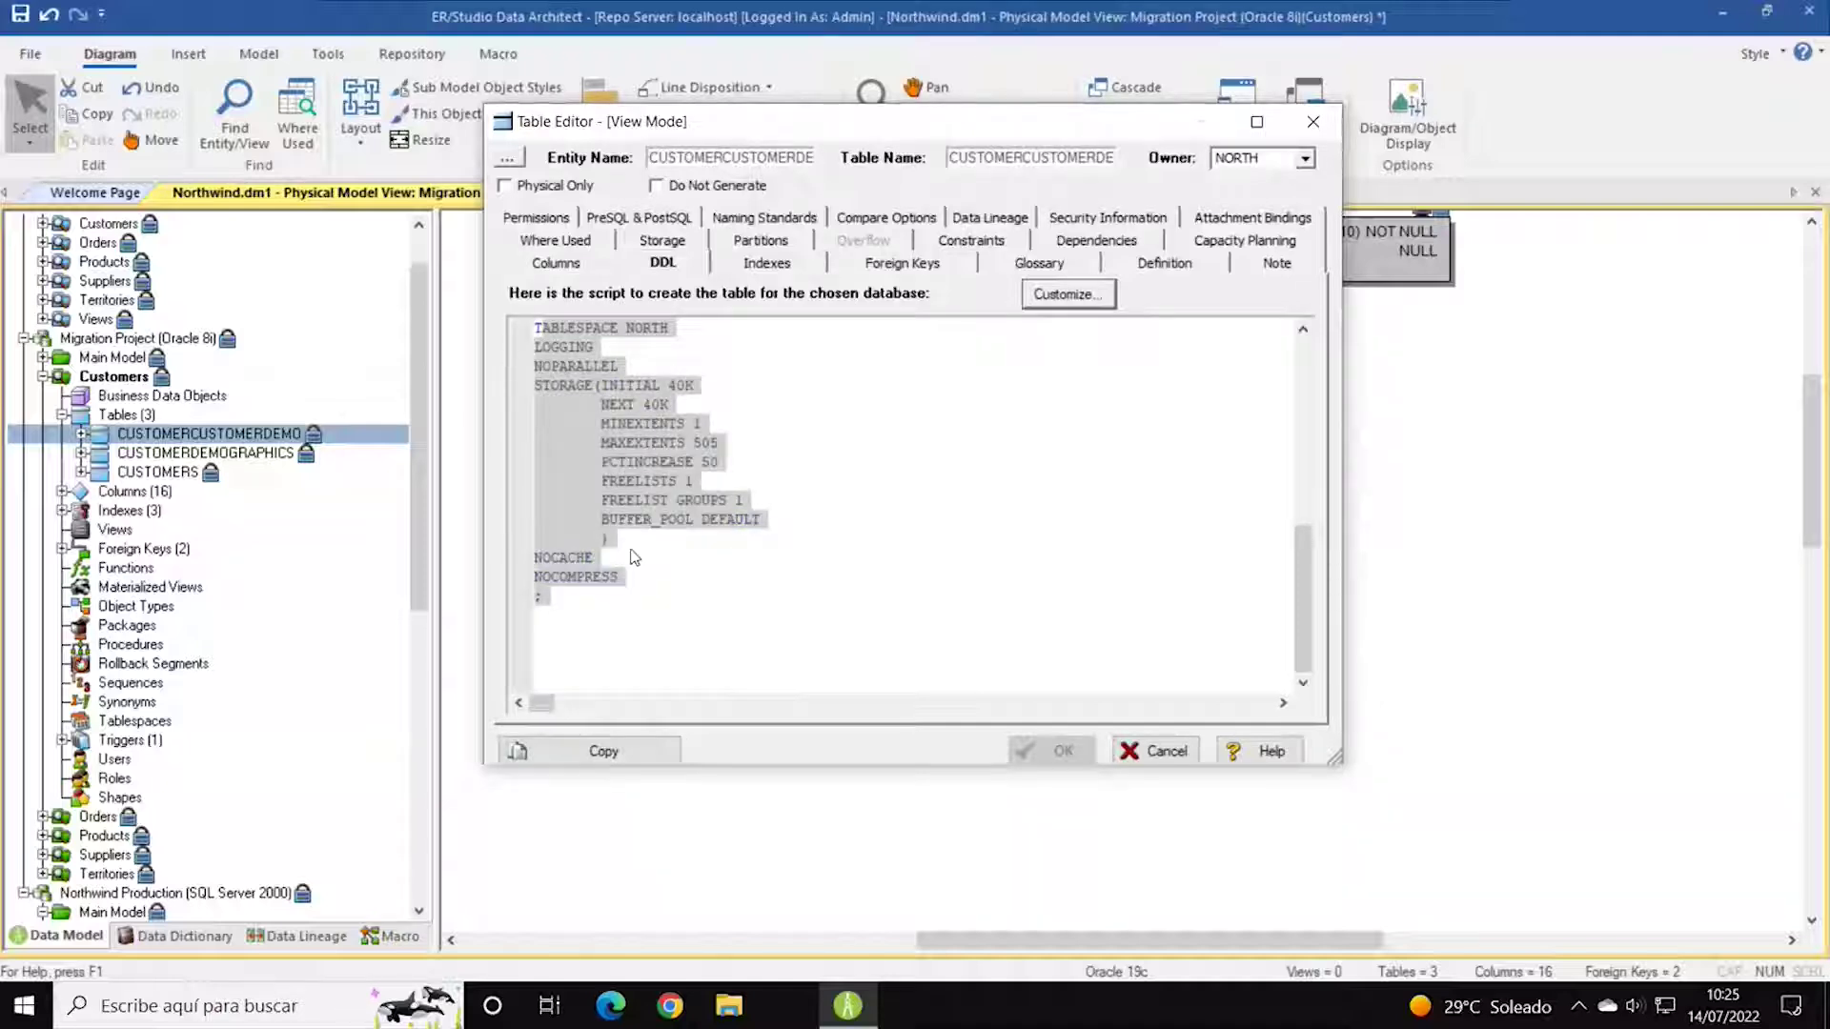
{"action": "left_click", "coordinate": [725, 390]}
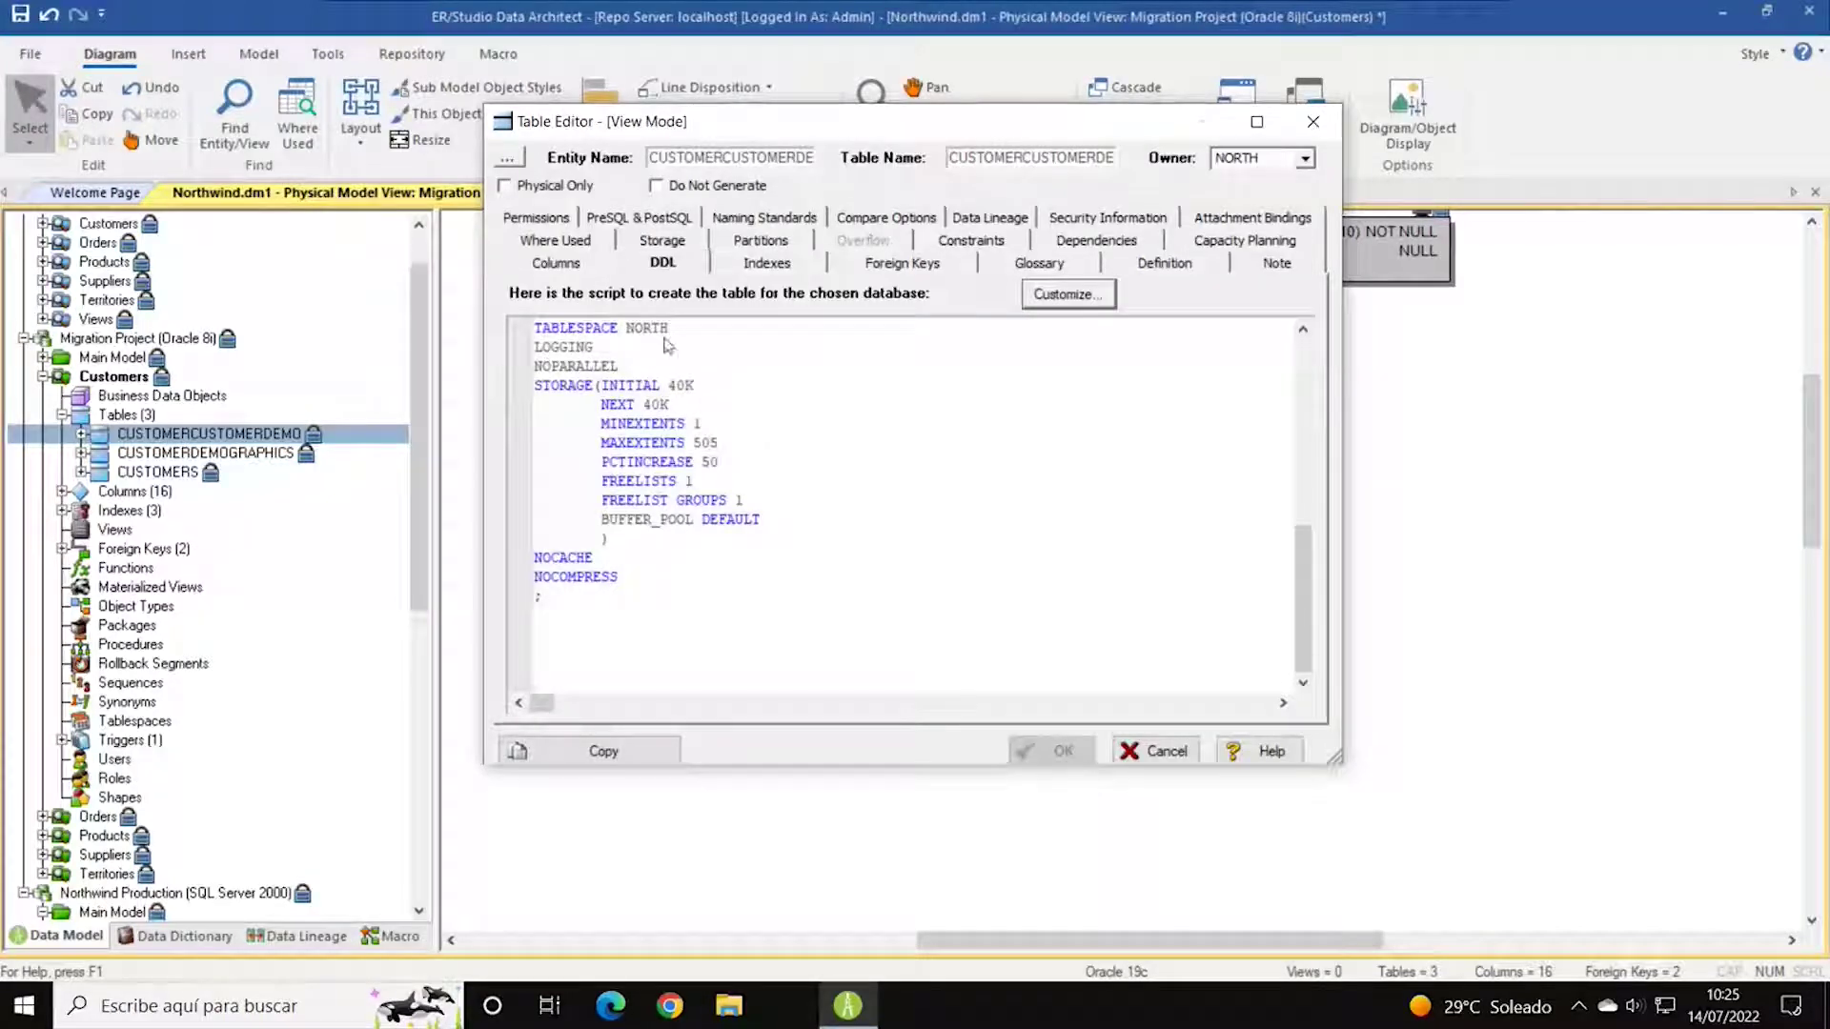
{"action": "left_click", "coordinate": [576, 268]}
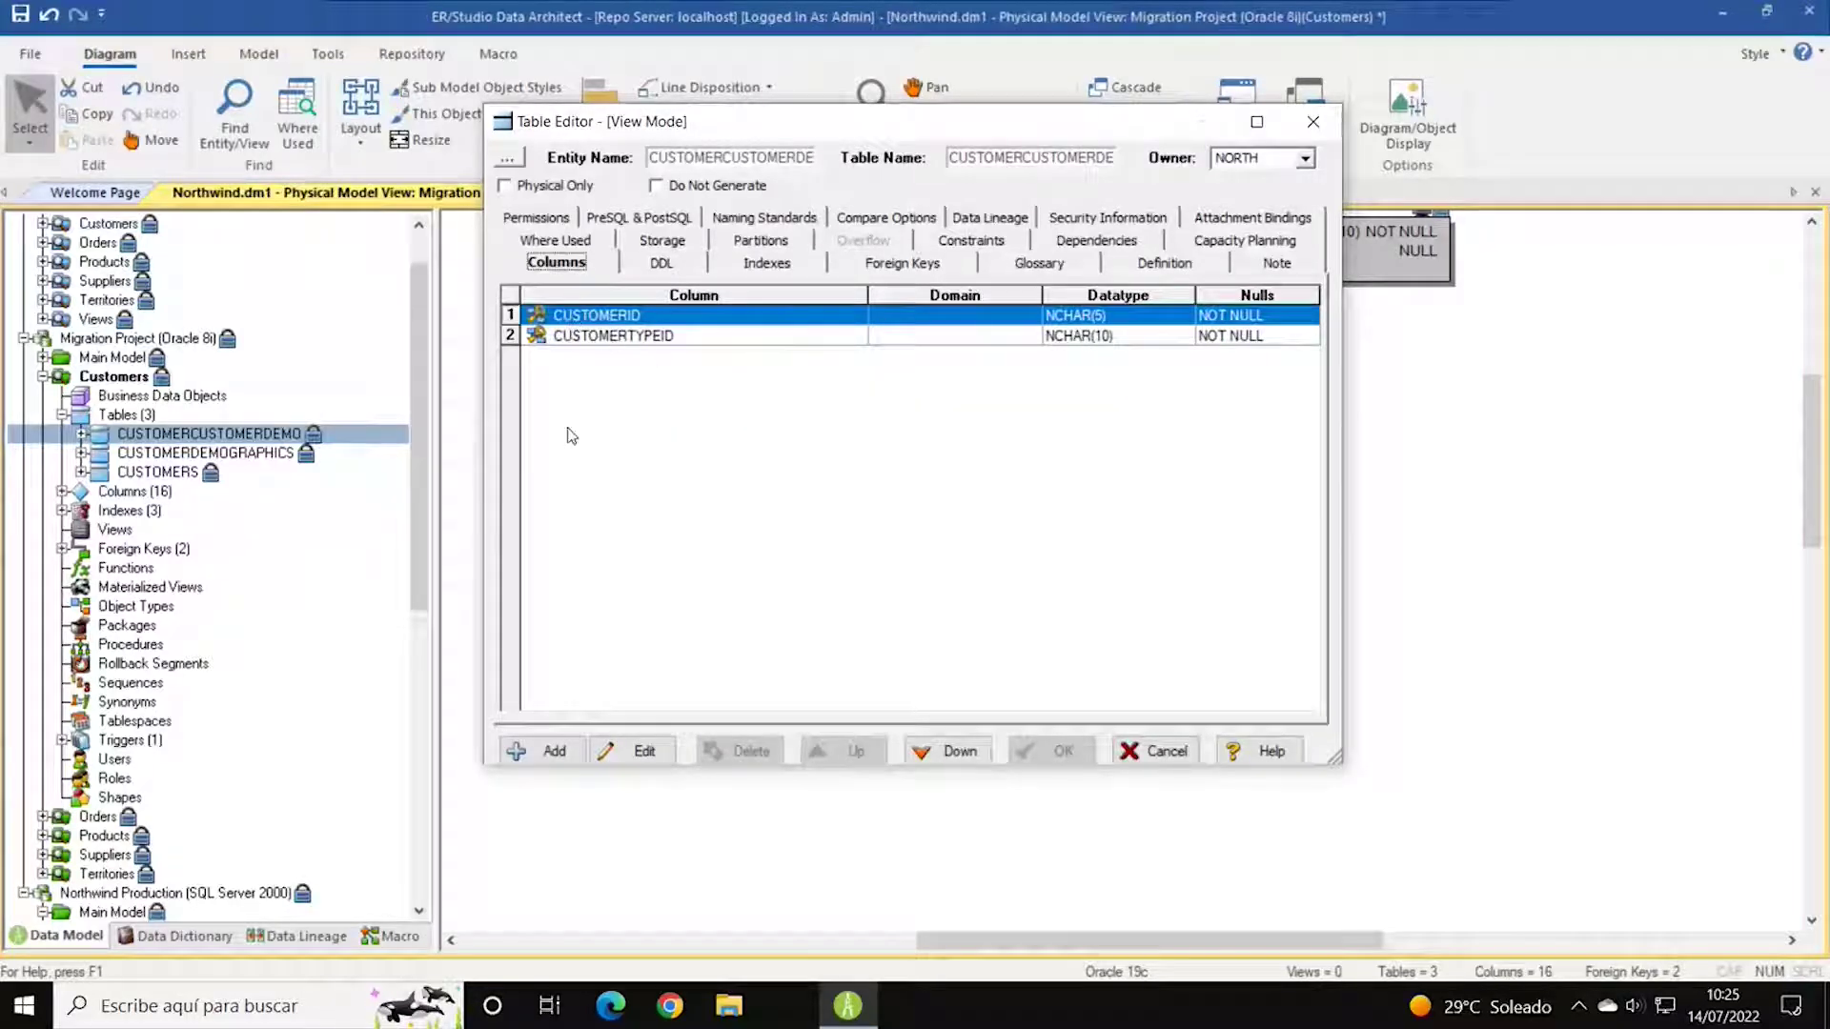
Browse the table's indexes, foreign keys, notes, storage, partitions, constraints, dependencies and capacity planning.
{"action": "left_click", "coordinate": [772, 265]}
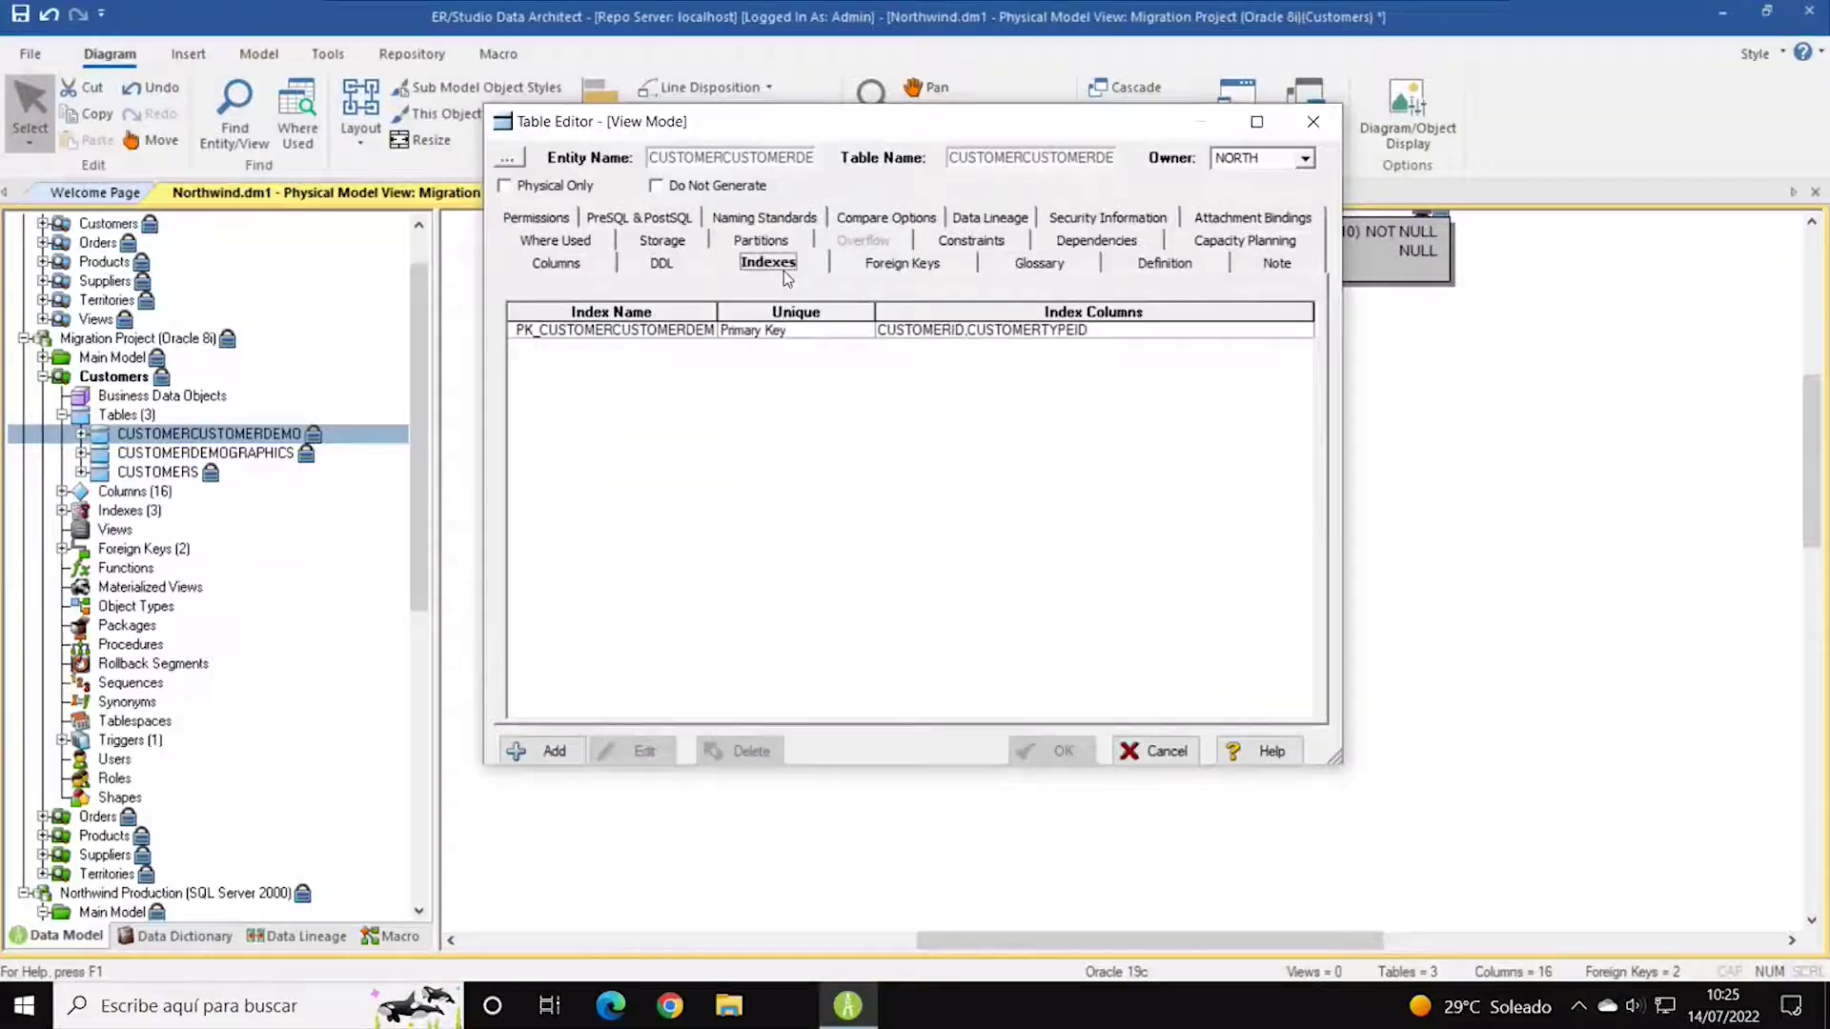
{"action": "left_click", "coordinate": [905, 266]}
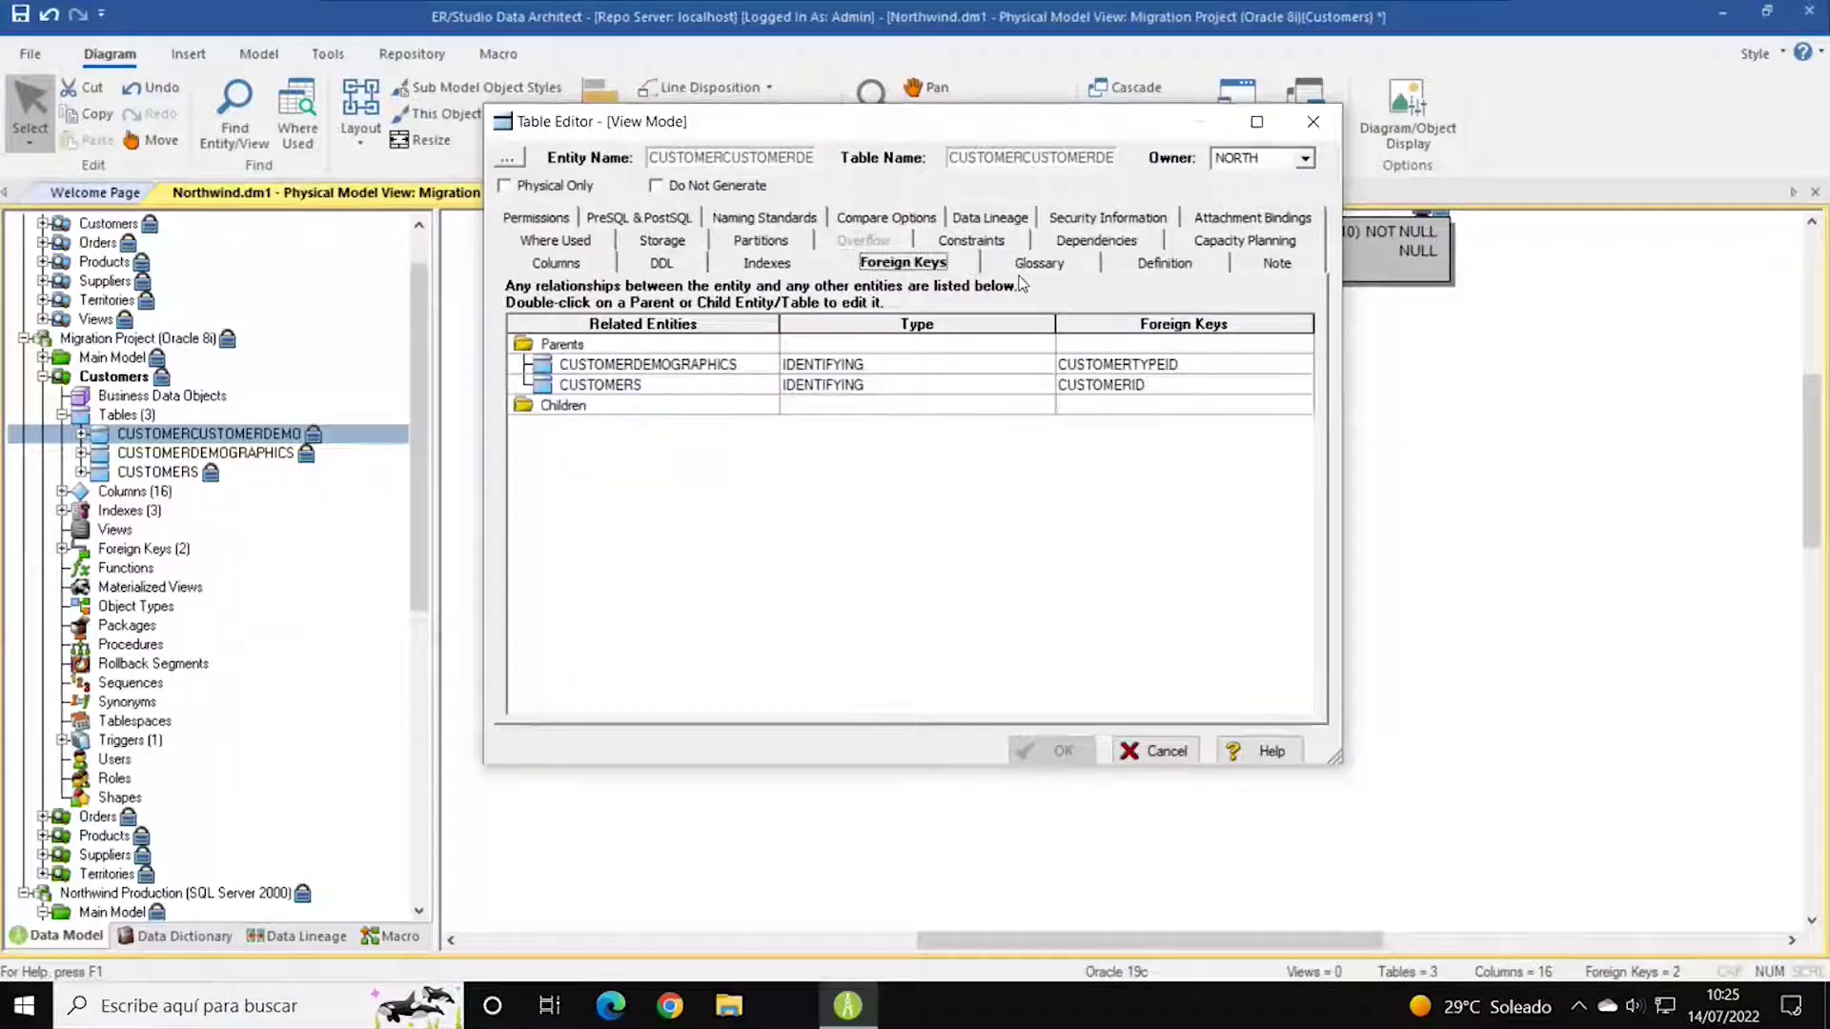
{"action": "left_click", "coordinate": [1164, 264]}
{"action": "left_click", "coordinate": [1268, 266]}
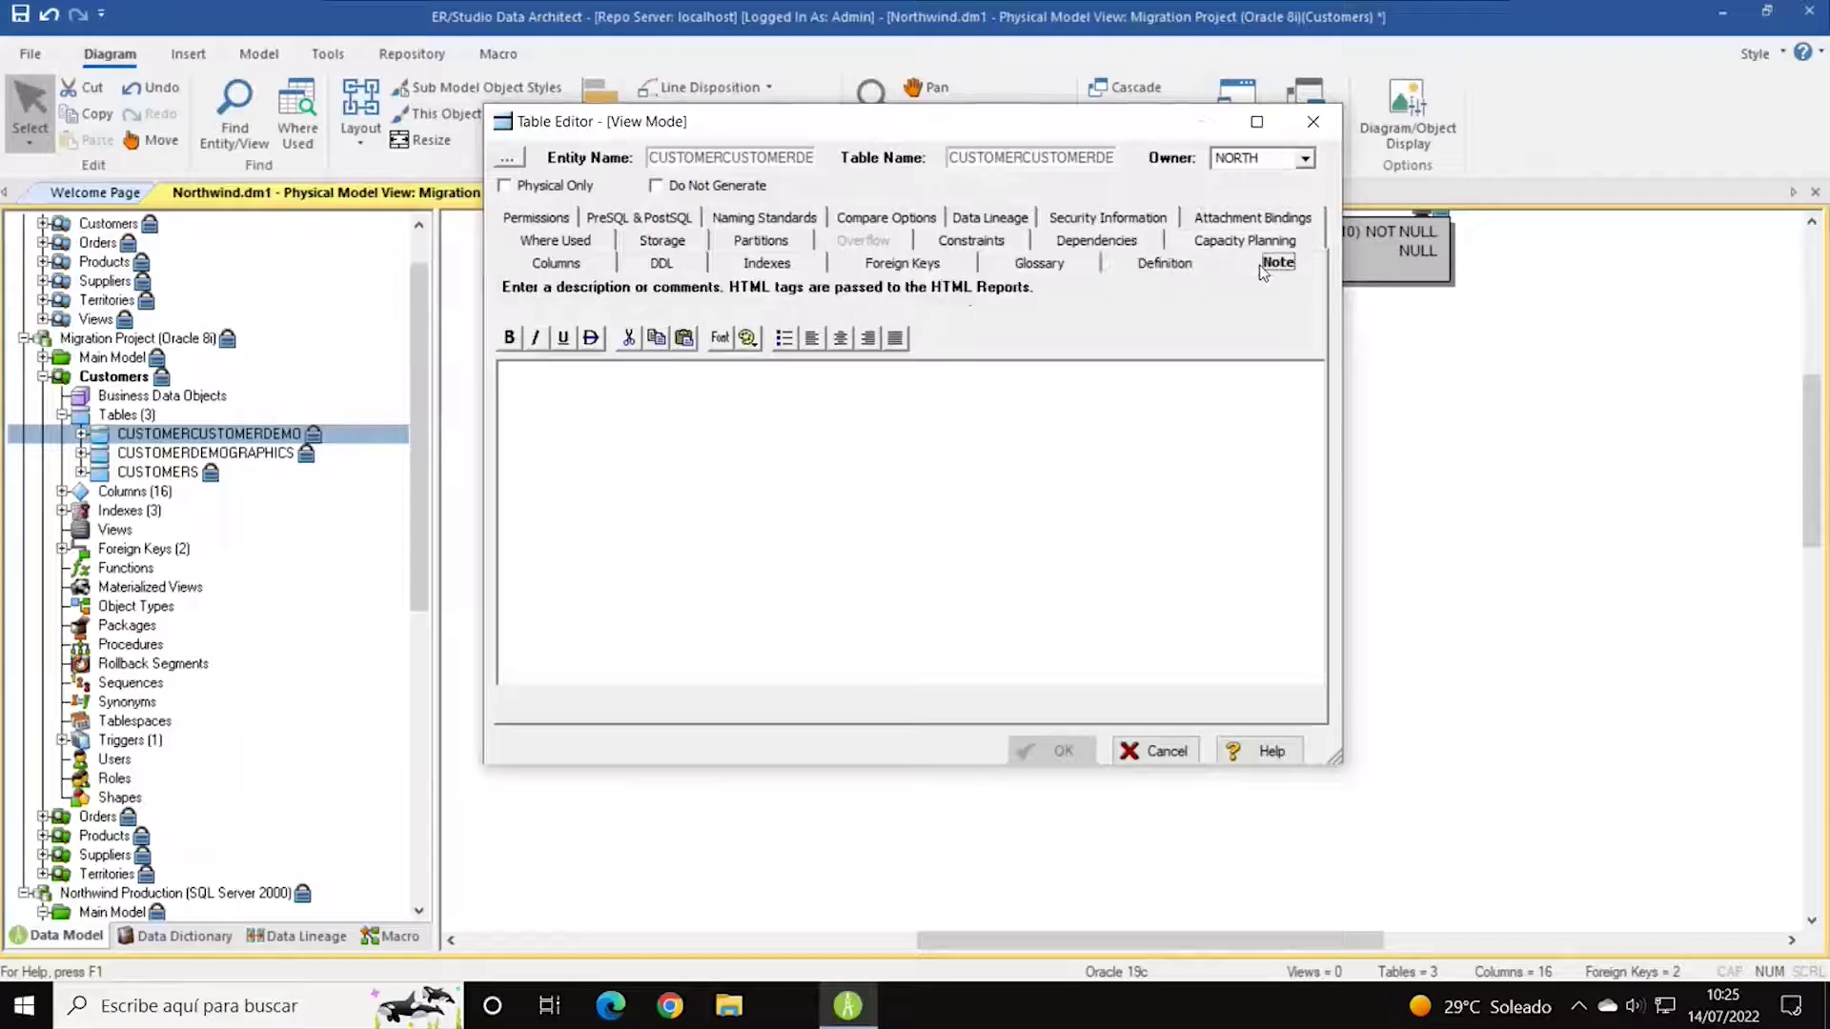
{"action": "left_click", "coordinate": [585, 247]}
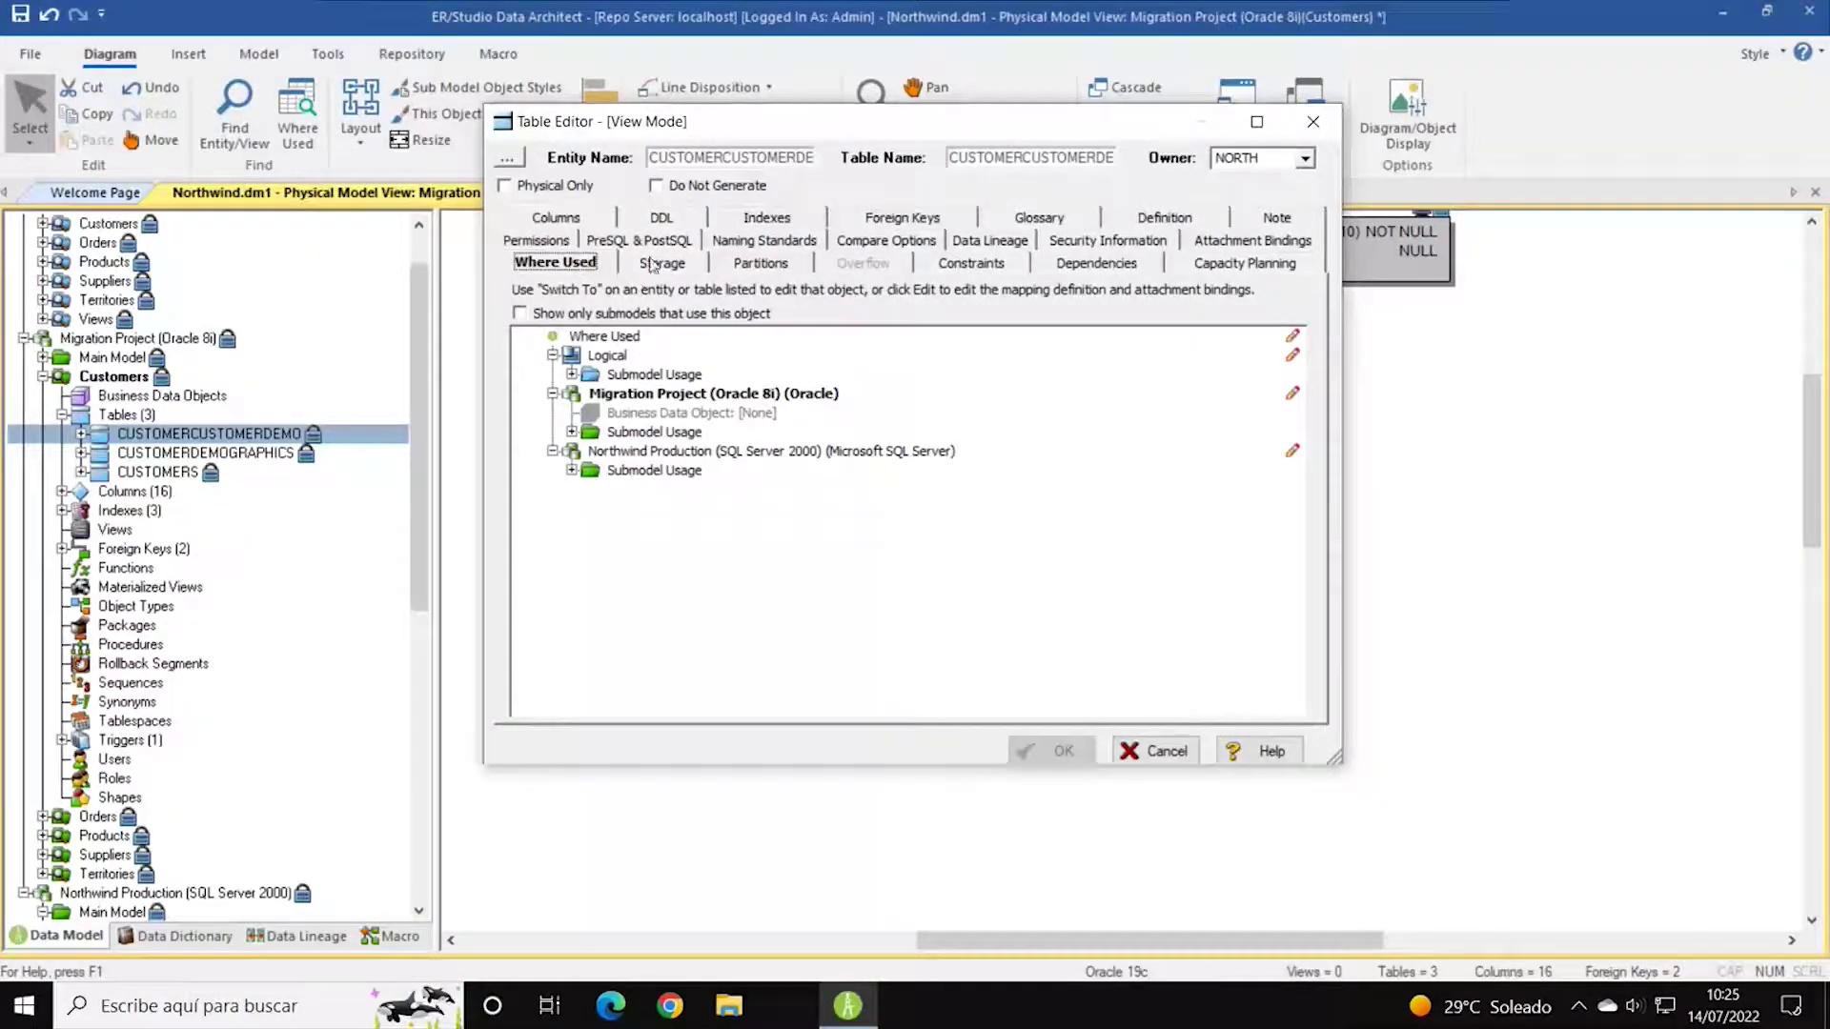
{"action": "left_click", "coordinate": [683, 276]}
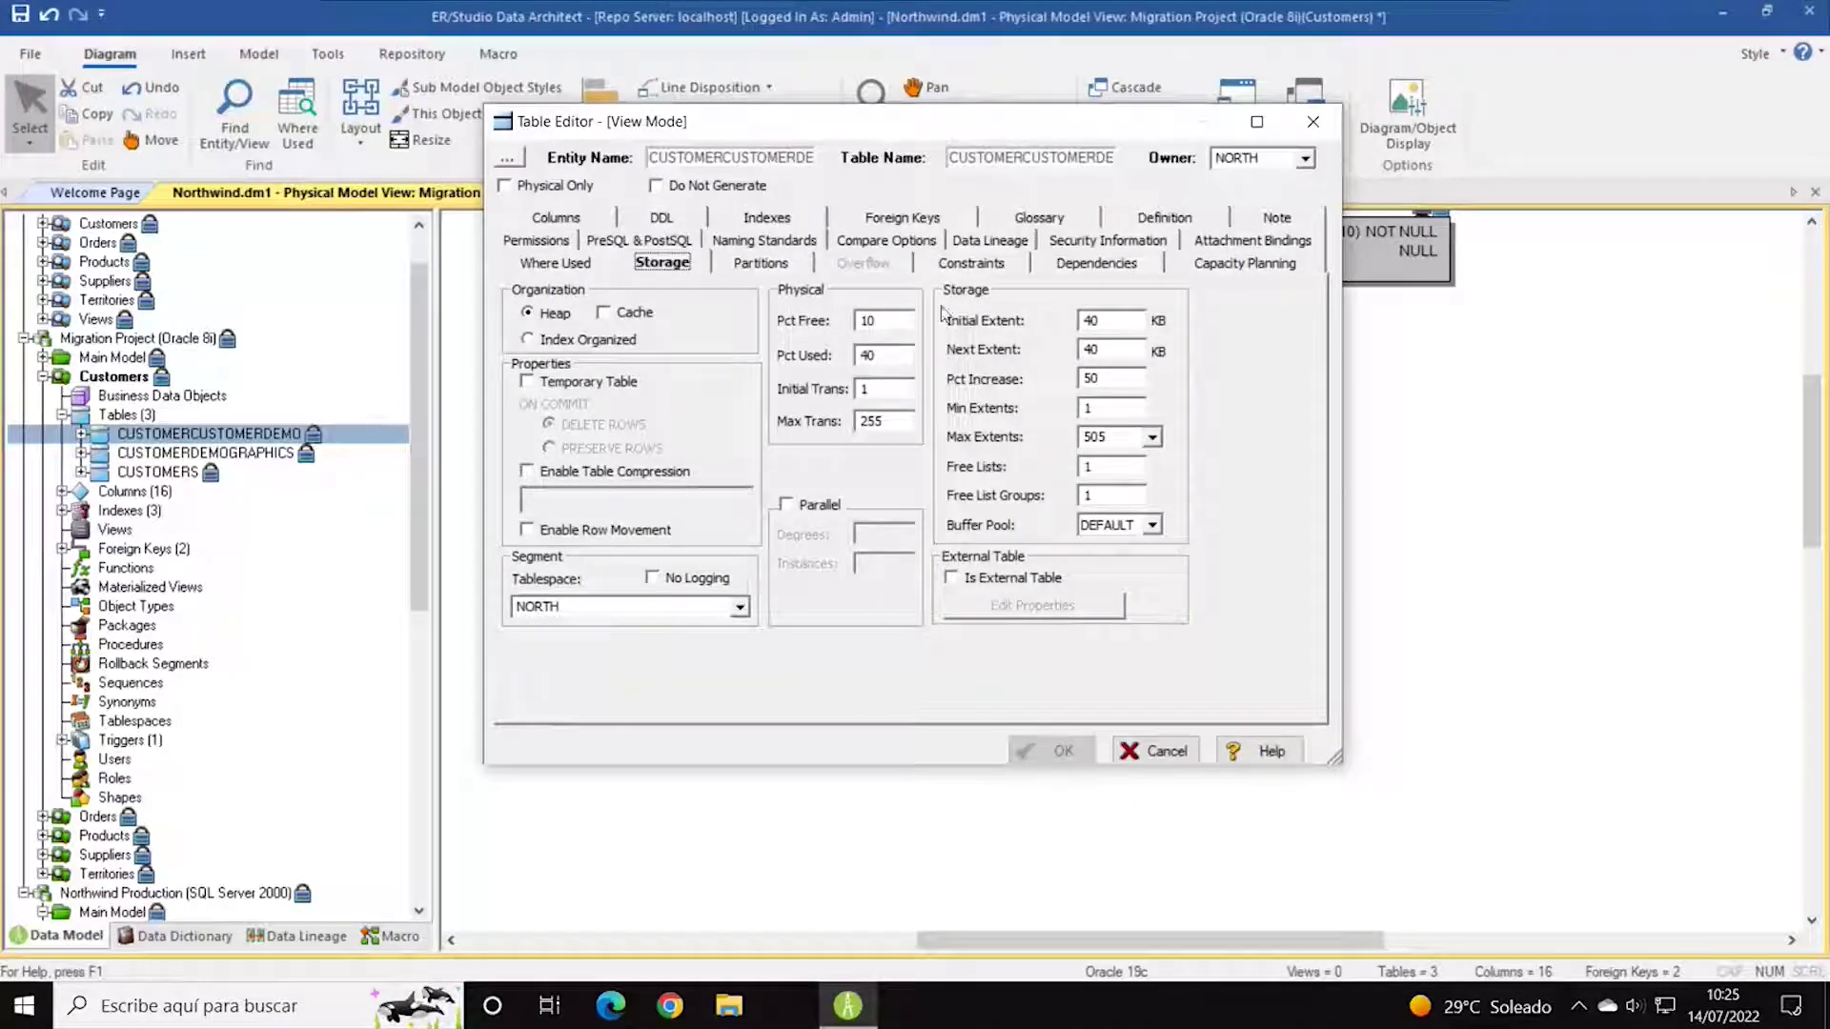
{"action": "left_click", "coordinate": [791, 271]}
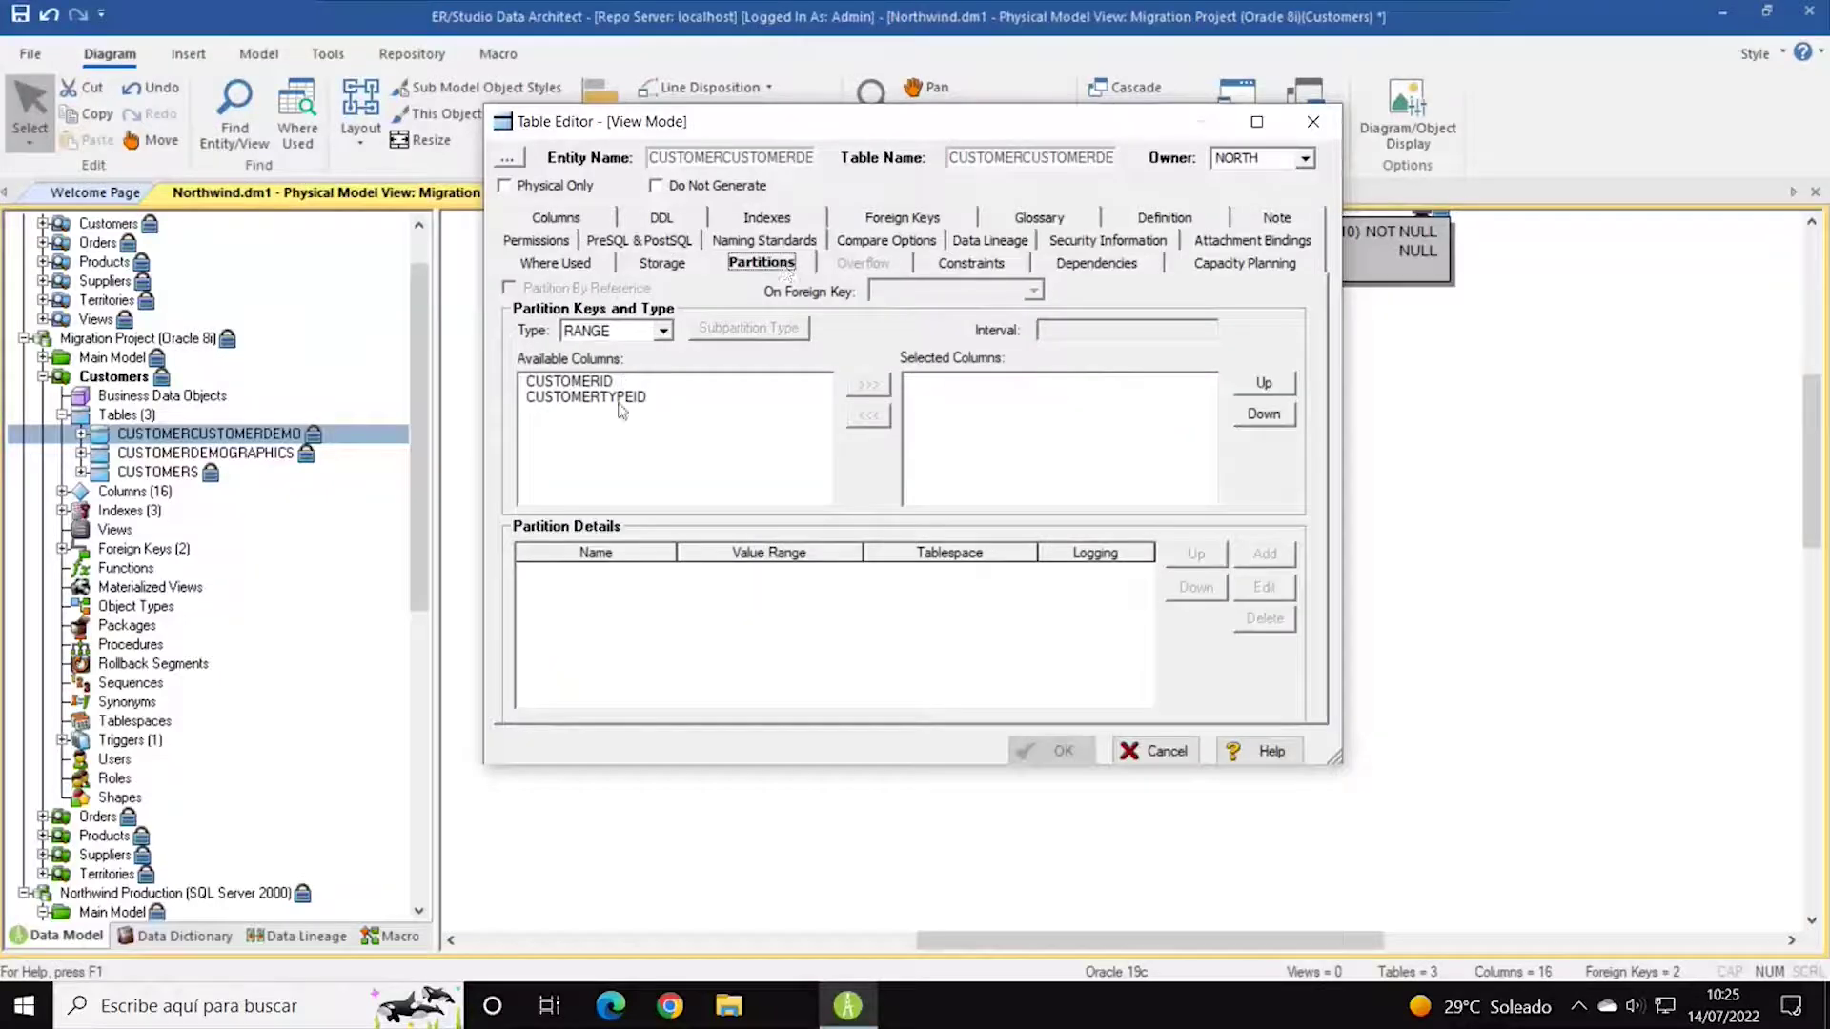
{"action": "left_click", "coordinate": [993, 273]}
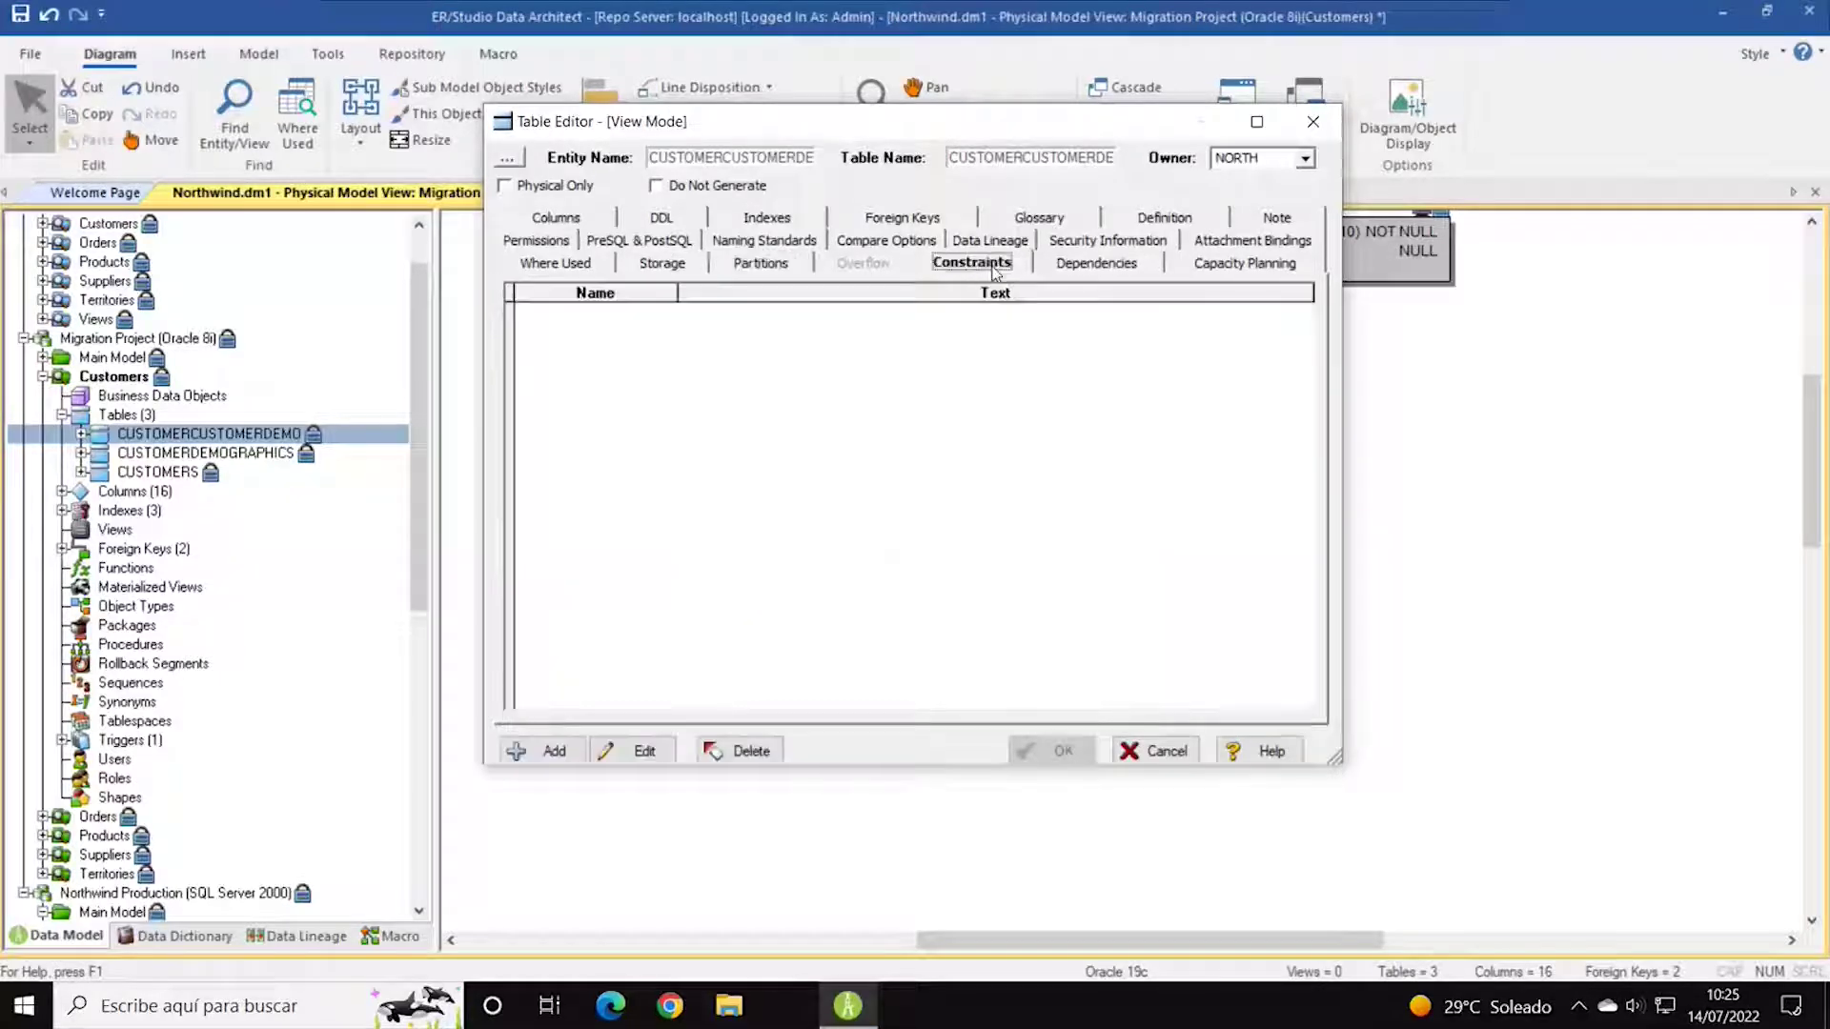
{"action": "left_click", "coordinate": [1101, 271]}
{"action": "left_click", "coordinate": [1242, 268]}
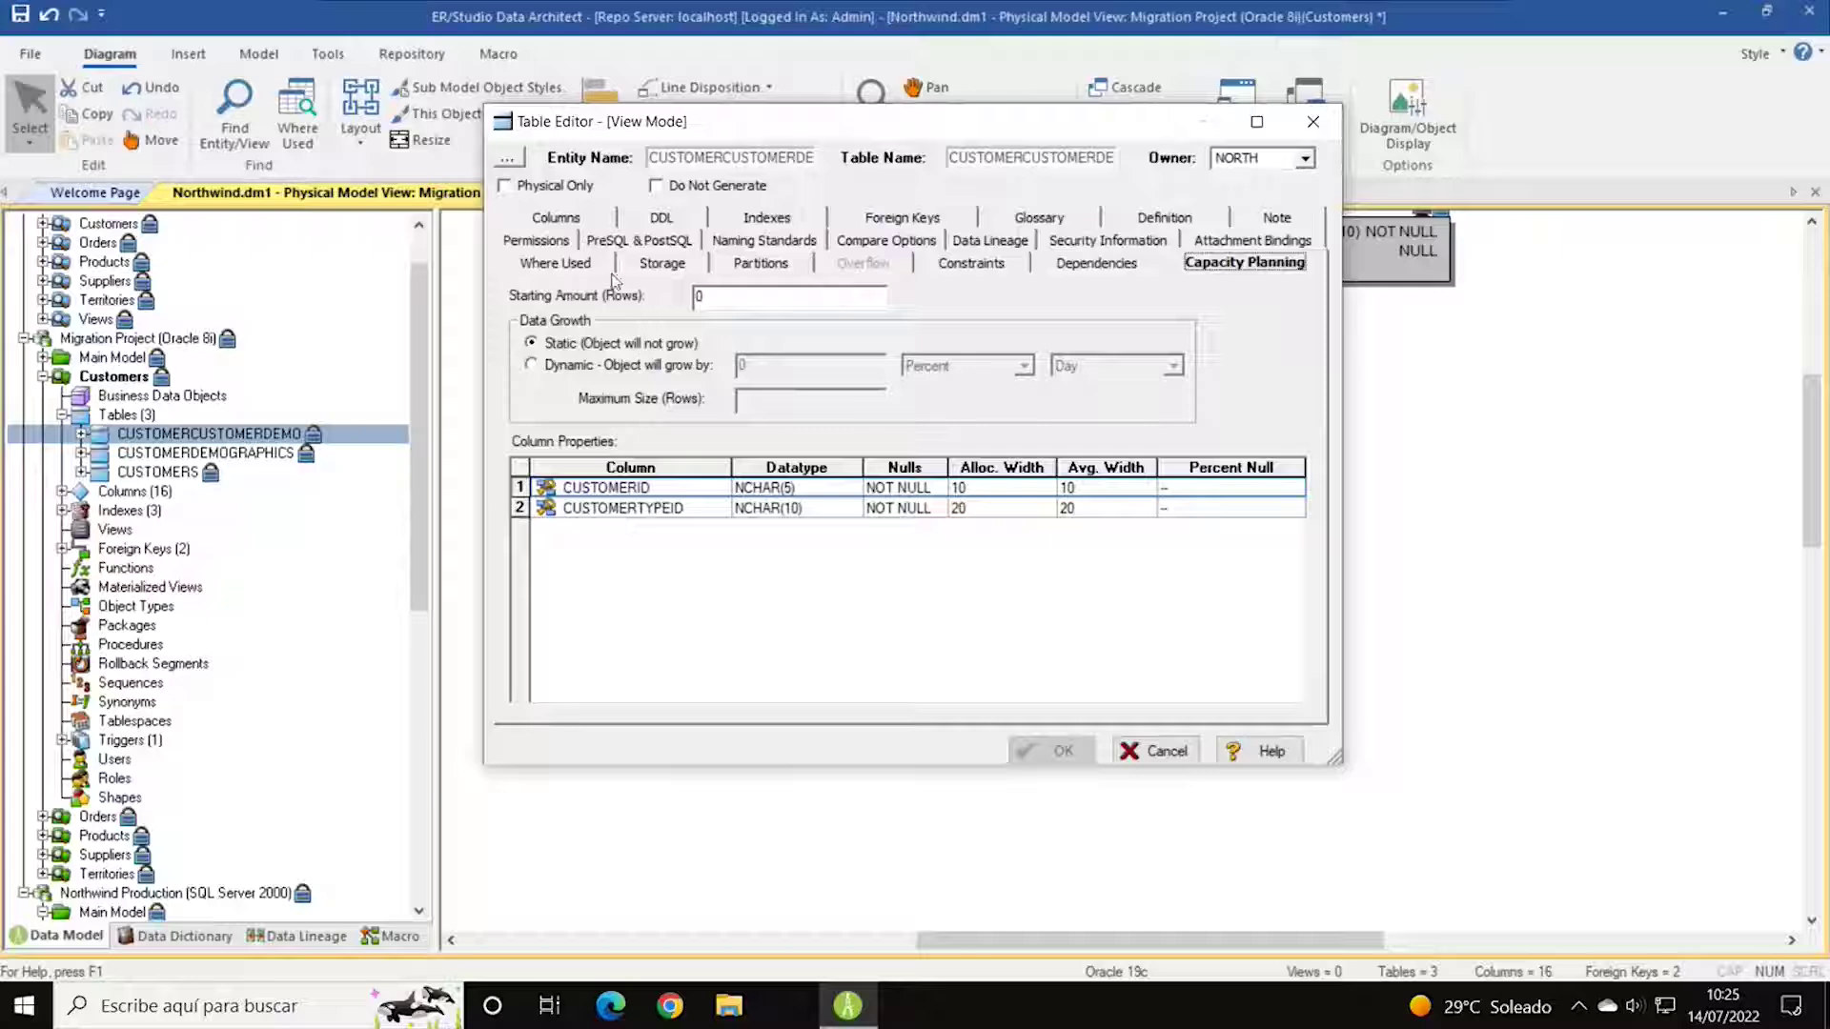
Check permissions, PreSQL/PostSQL, naming standards and compare options, then cancel the editor.
{"action": "left_click", "coordinate": [561, 244]}
{"action": "left_click", "coordinate": [653, 270]}
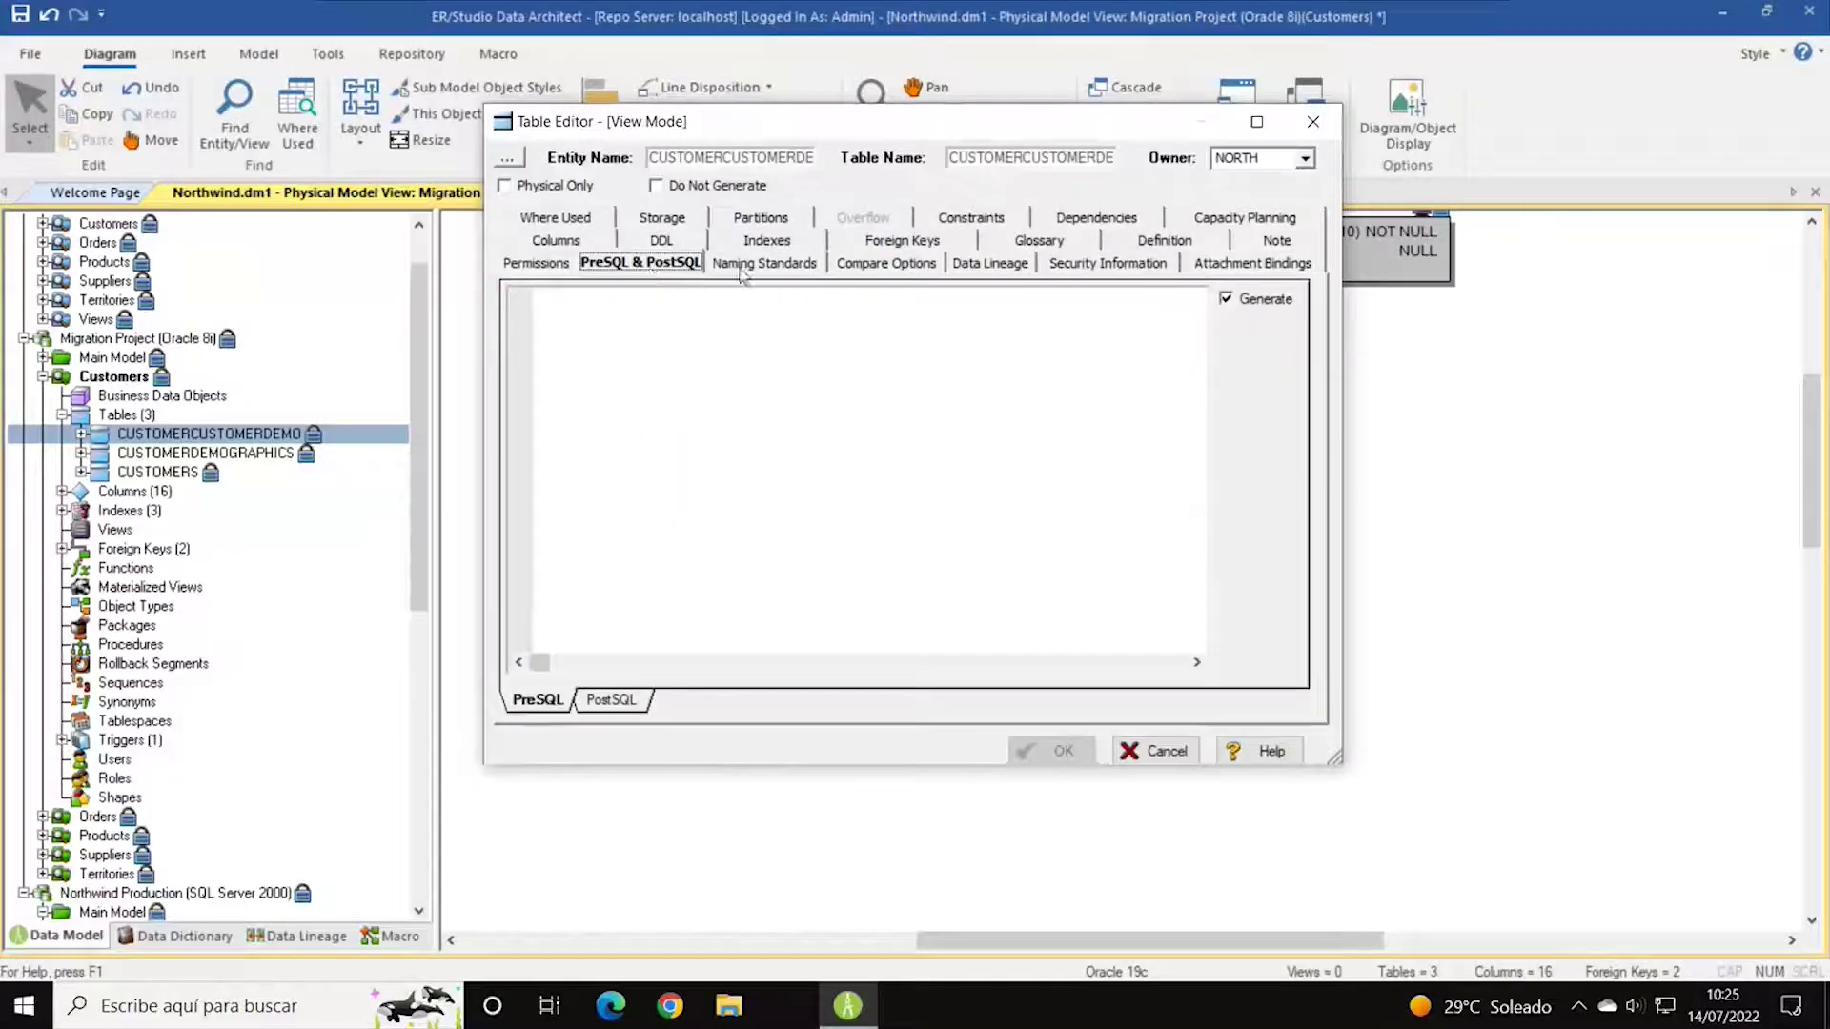
{"action": "left_click", "coordinate": [770, 266]}
{"action": "left_click", "coordinate": [886, 269]}
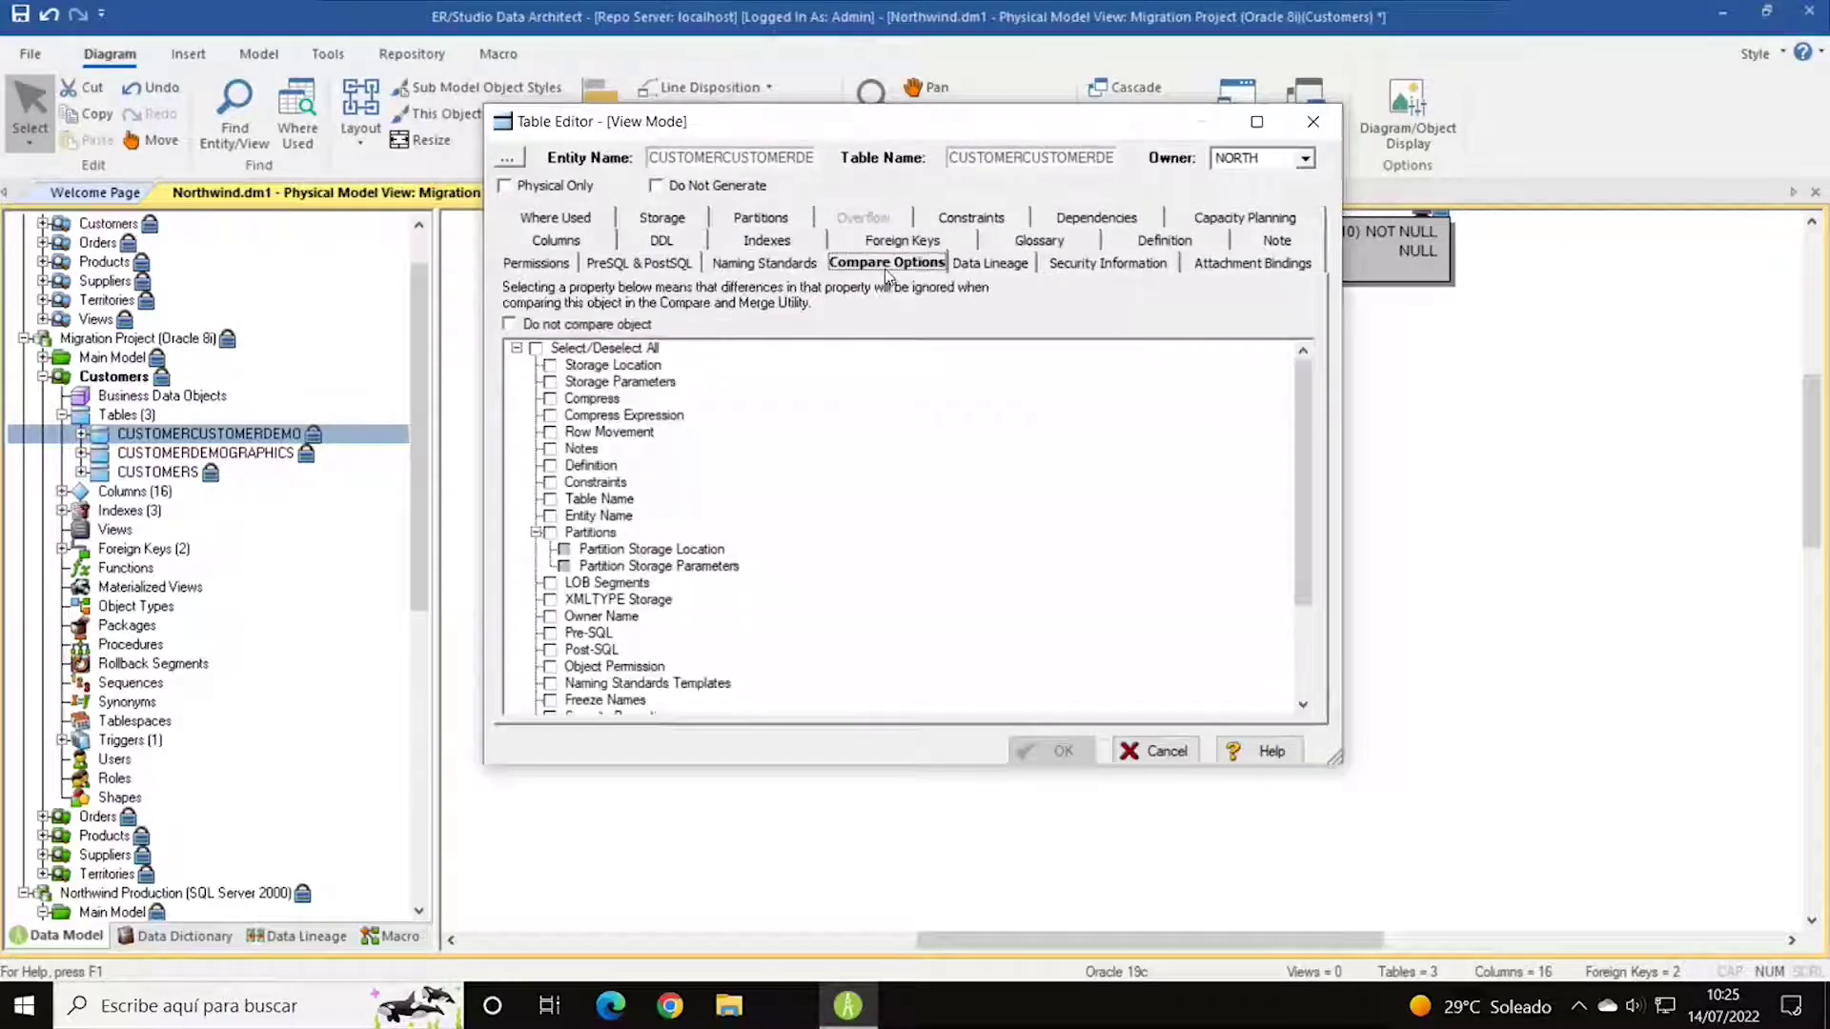
{"action": "left_click", "coordinate": [1157, 752]}
{"action": "scroll", "coordinate": [199, 712], "scroll_direction": "down", "scroll_amount": 5}
{"action": "scroll", "coordinate": [201, 713], "scroll_direction": "down", "scroll_amount": 4}
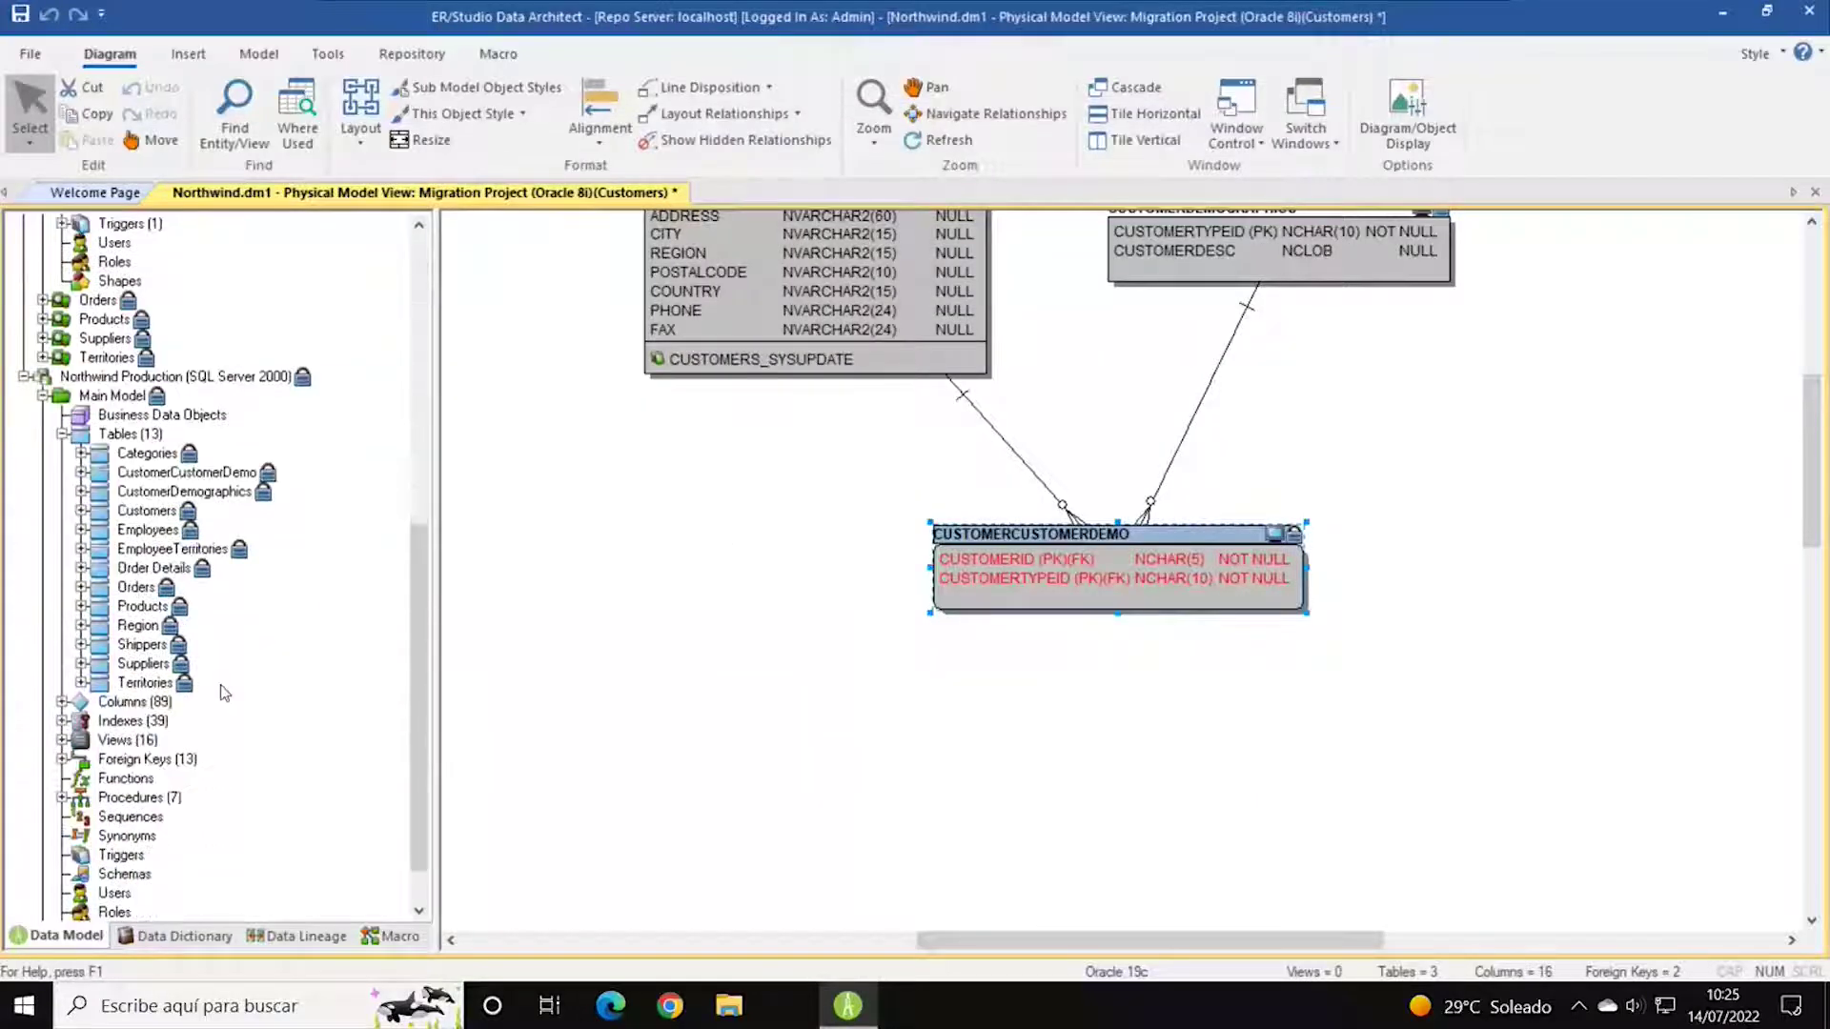
Open Northwind Production's Customers table, view its DDL and Columns, then cancel without changes.
{"action": "left_click", "coordinate": [143, 513]}
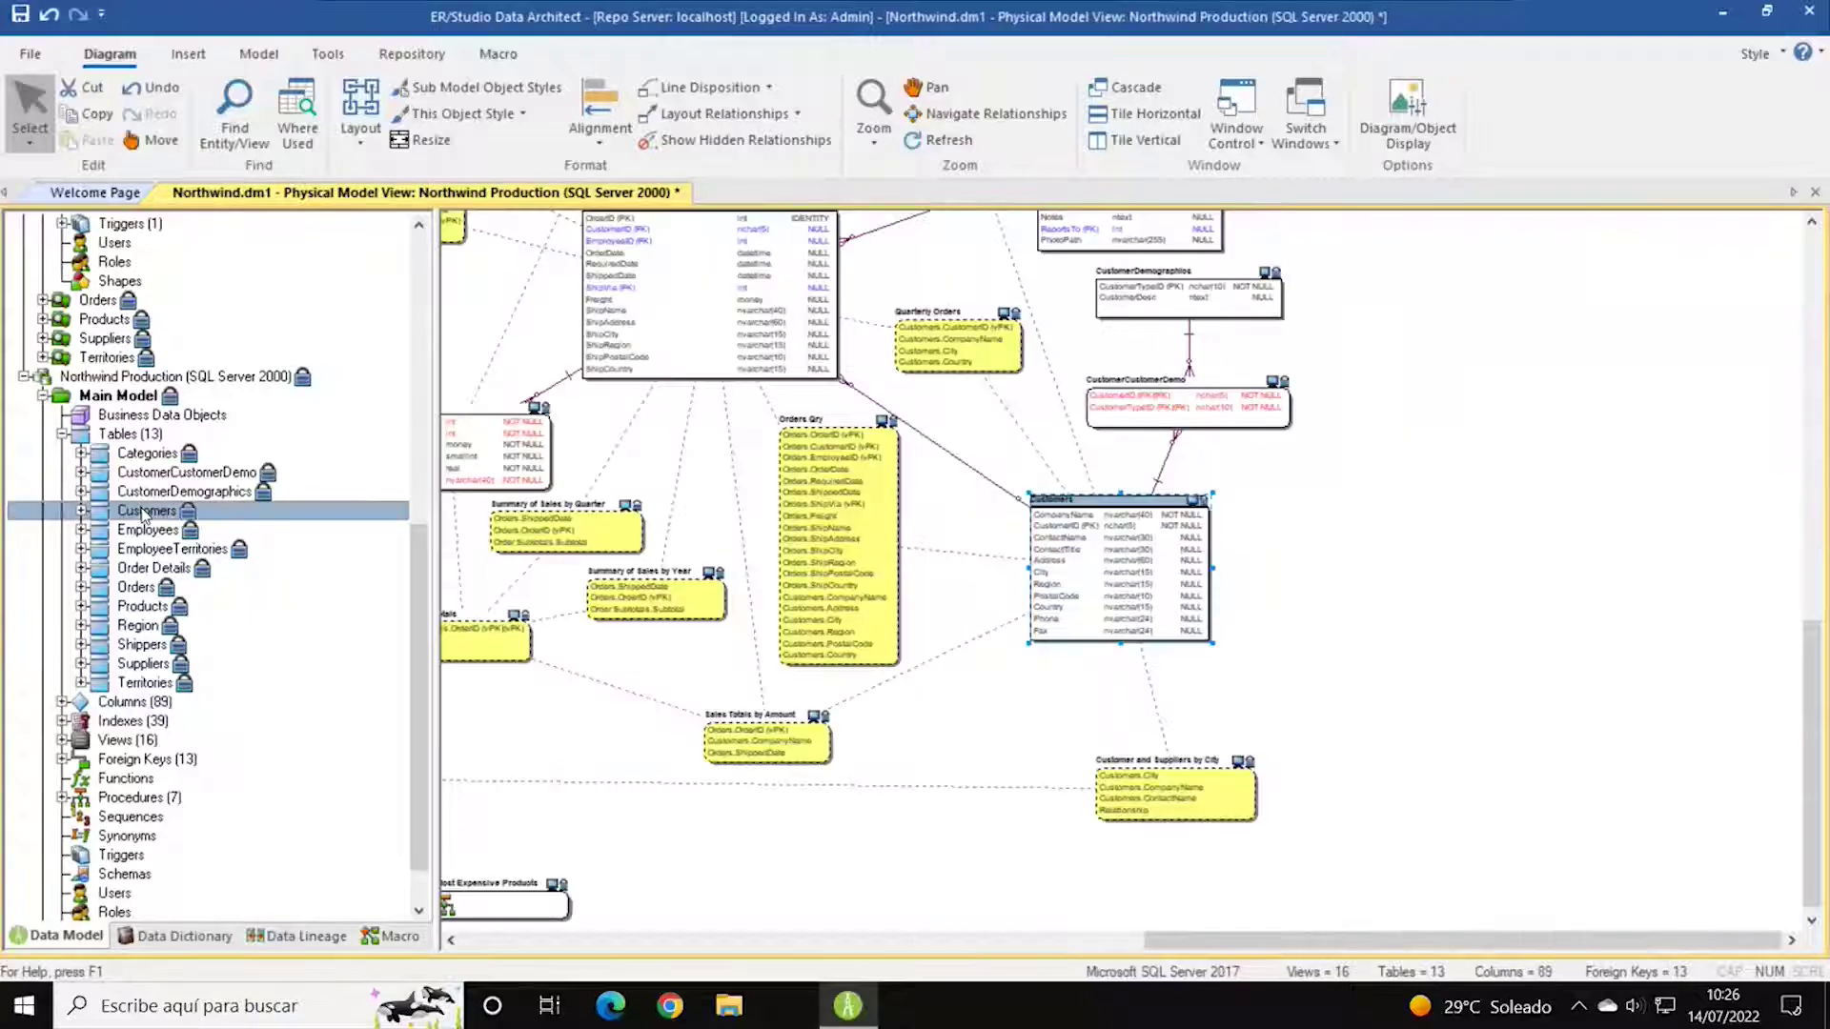
{"action": "double_click", "coordinate": [143, 513]}
{"action": "left_click", "coordinate": [927, 655]}
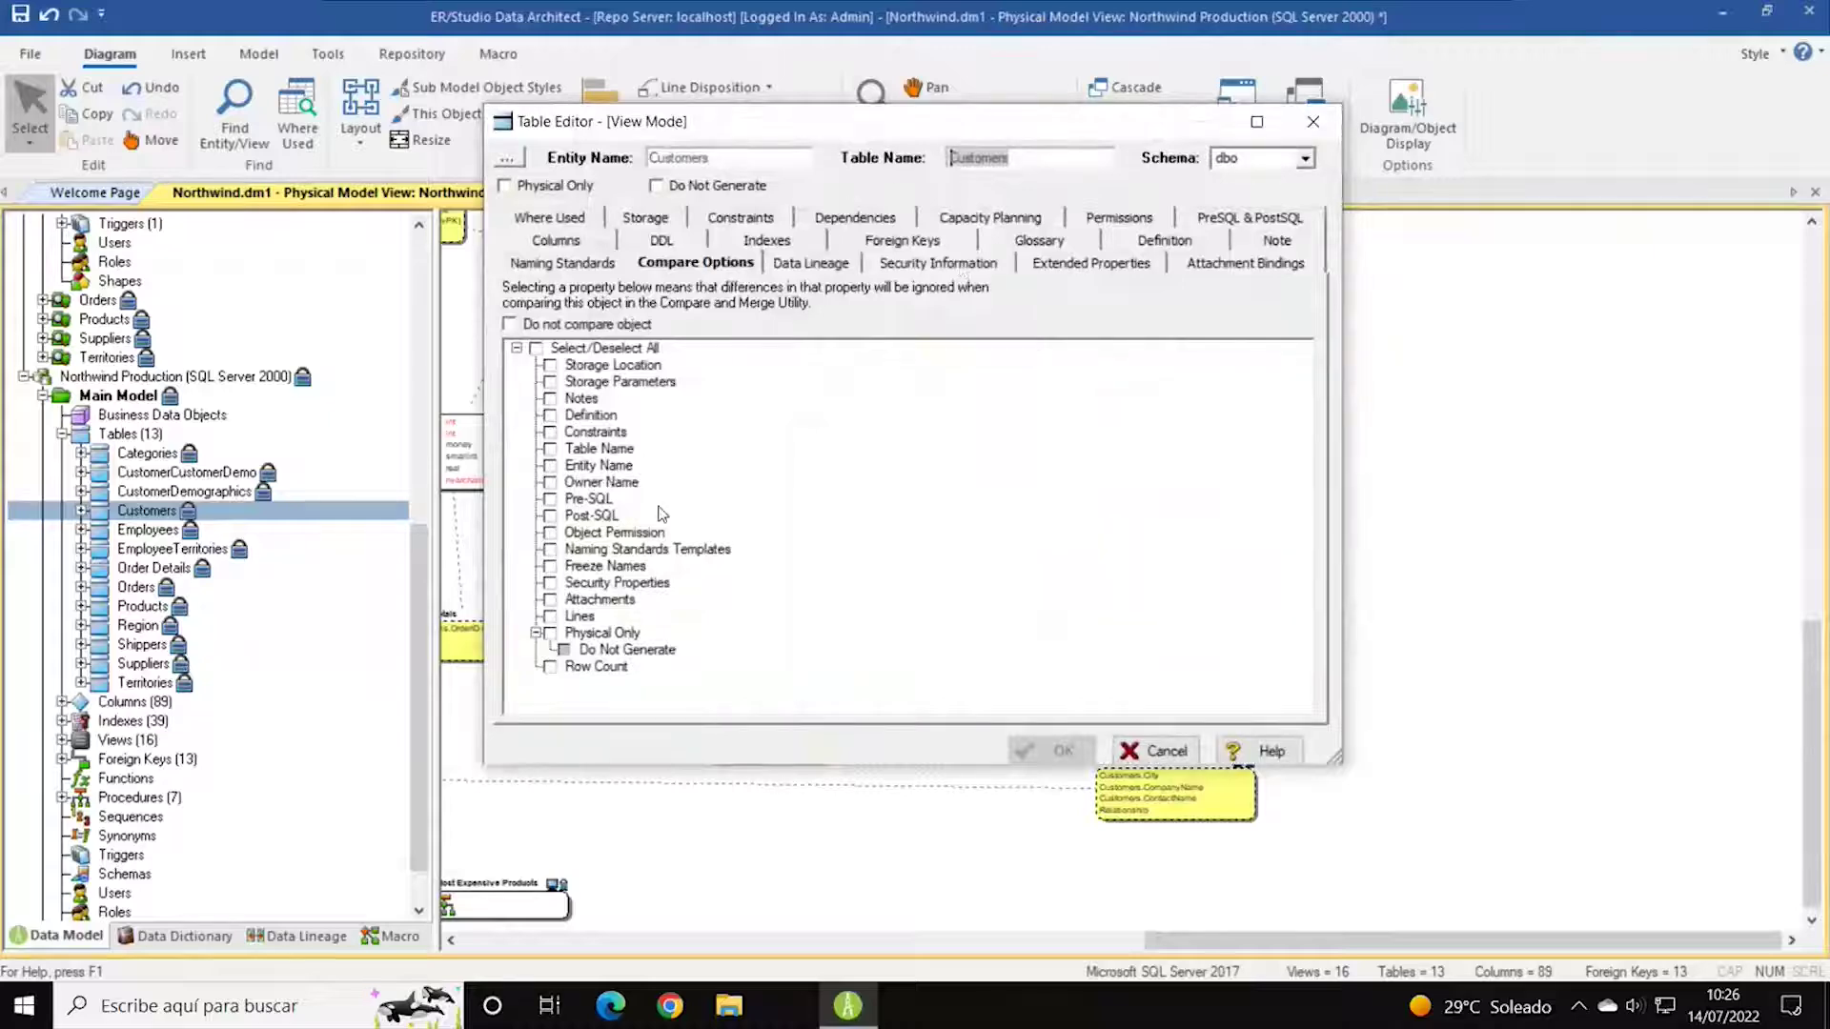
{"action": "left_click", "coordinate": [661, 241]}
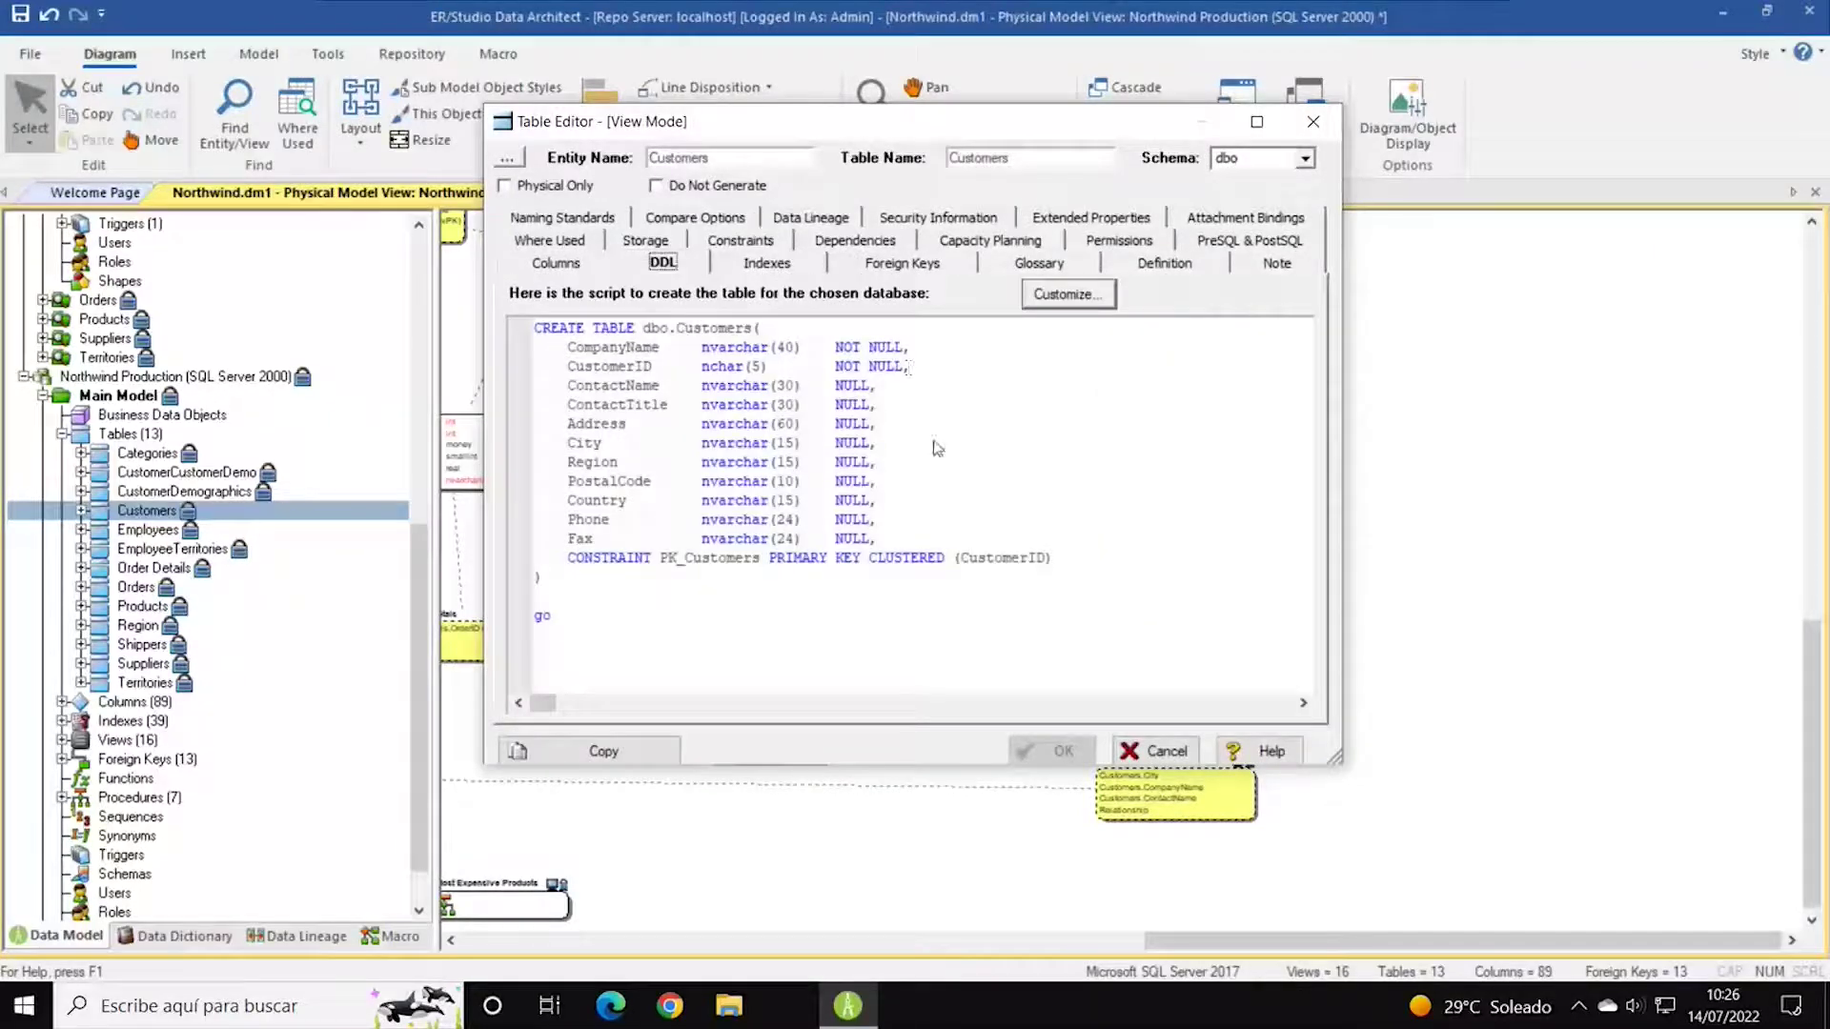
{"action": "left_click", "coordinate": [556, 263]}
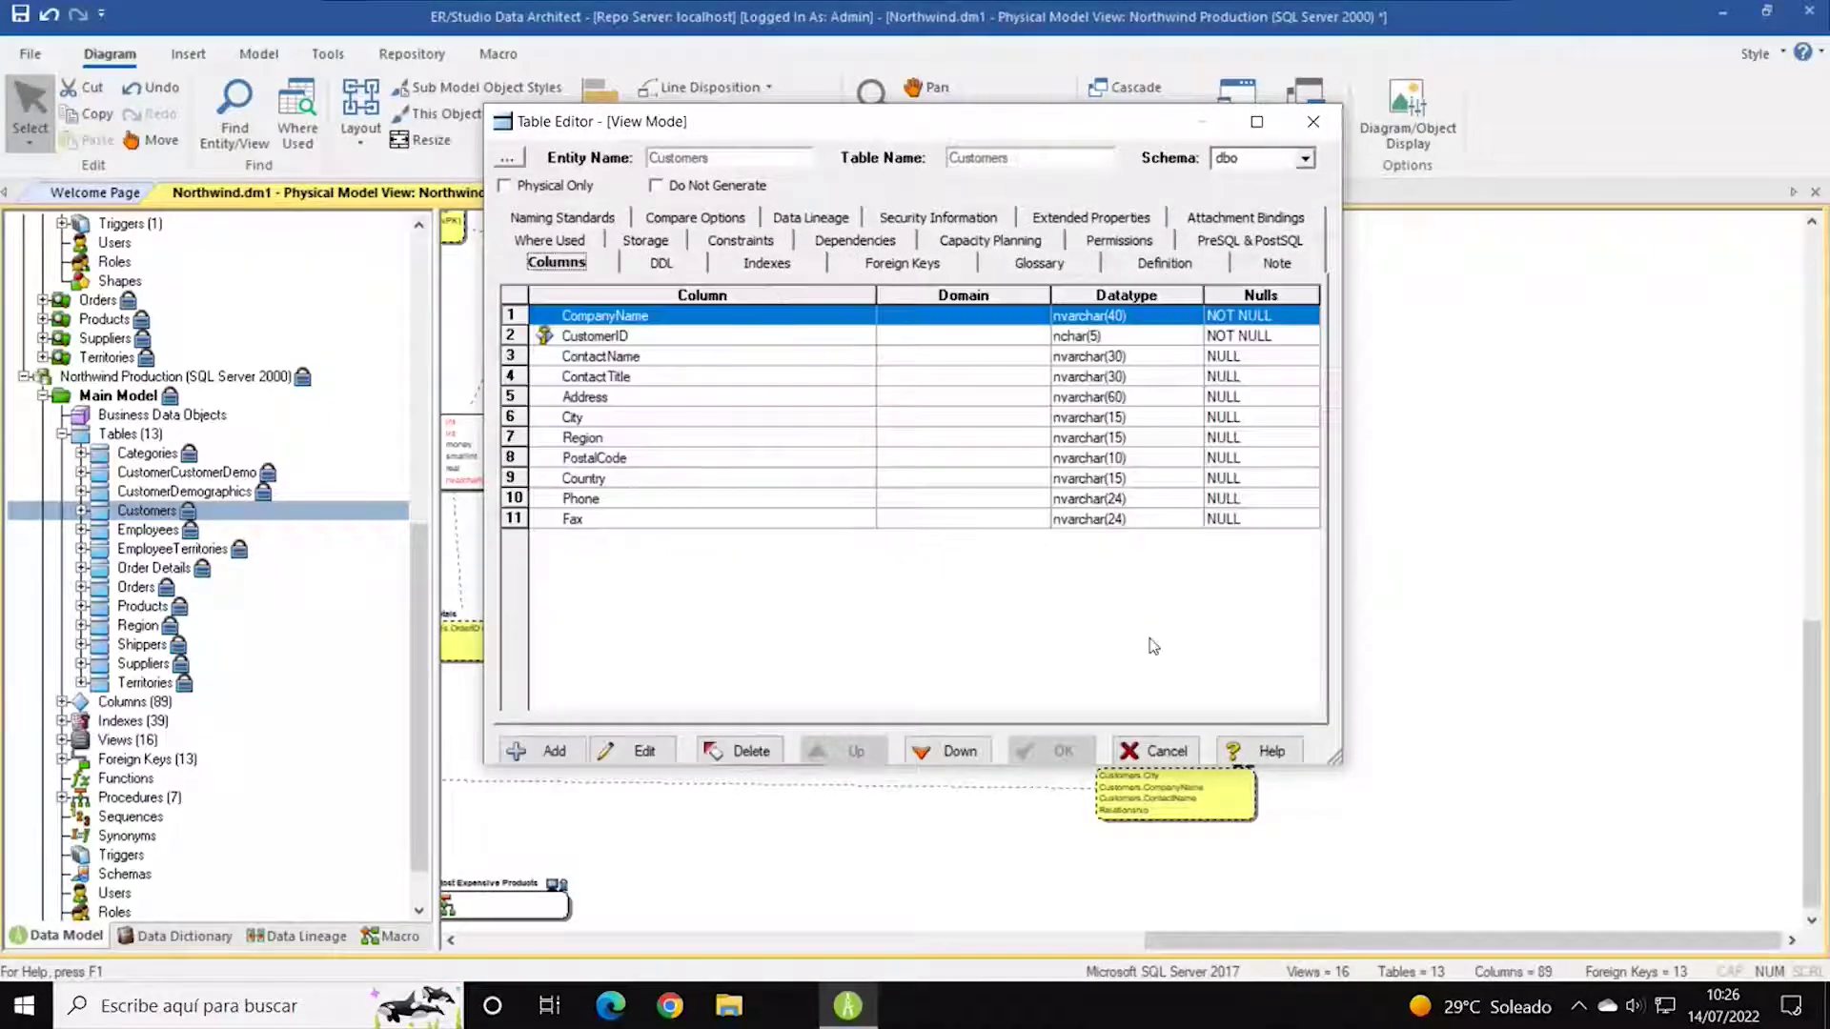
{"action": "left_click", "coordinate": [1153, 752]}
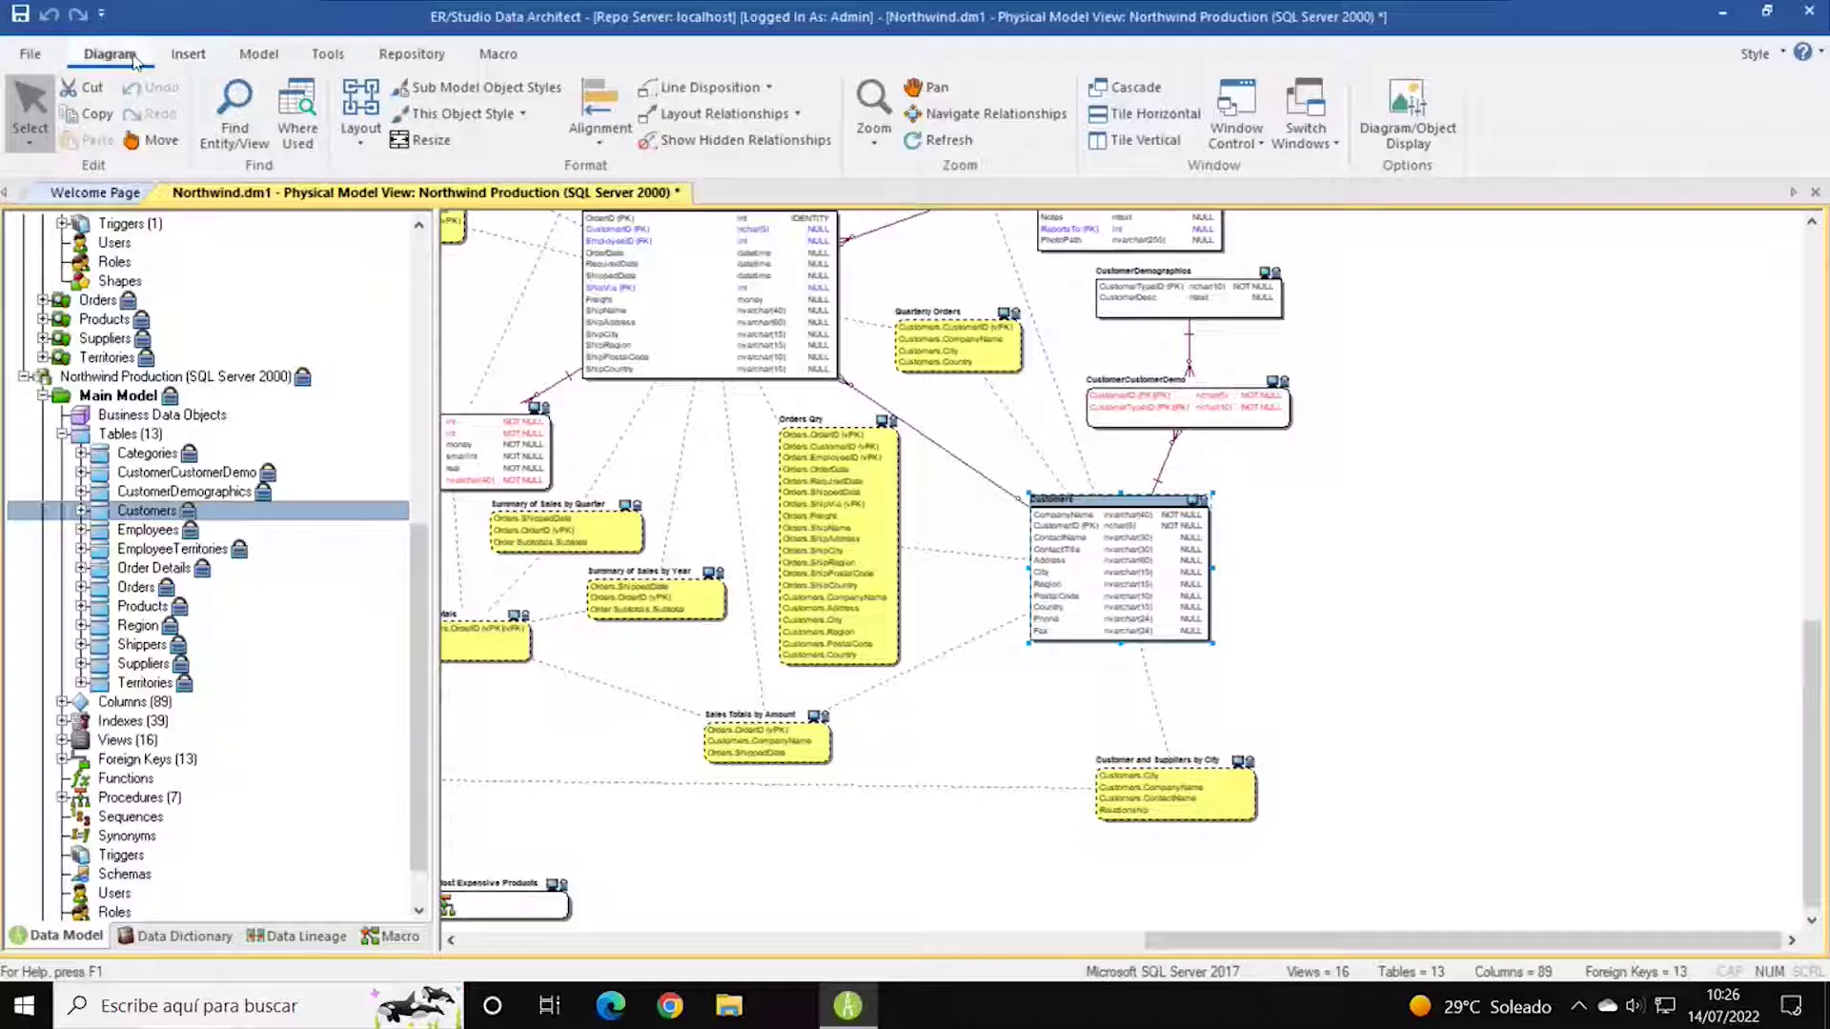
Start a new model from the File menu, keeping Relational as the notation.
{"action": "left_click", "coordinate": [37, 58]}
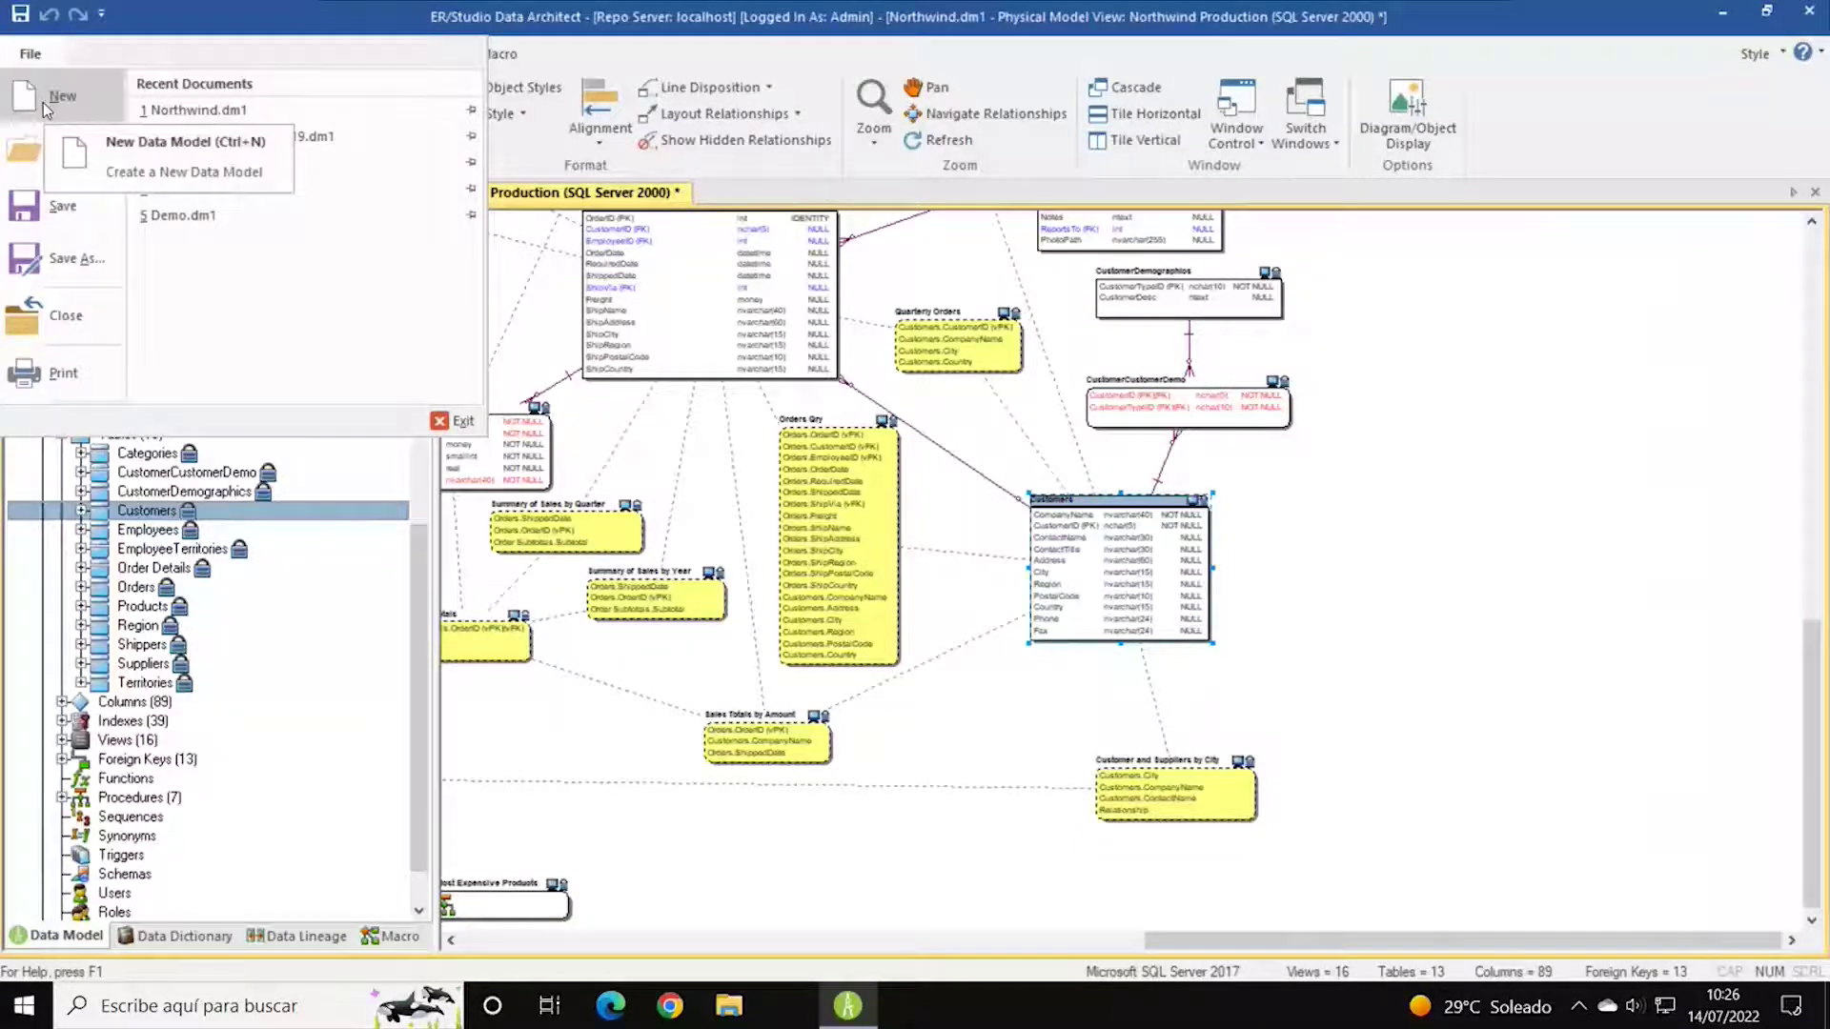
{"action": "left_click", "coordinate": [701, 59]}
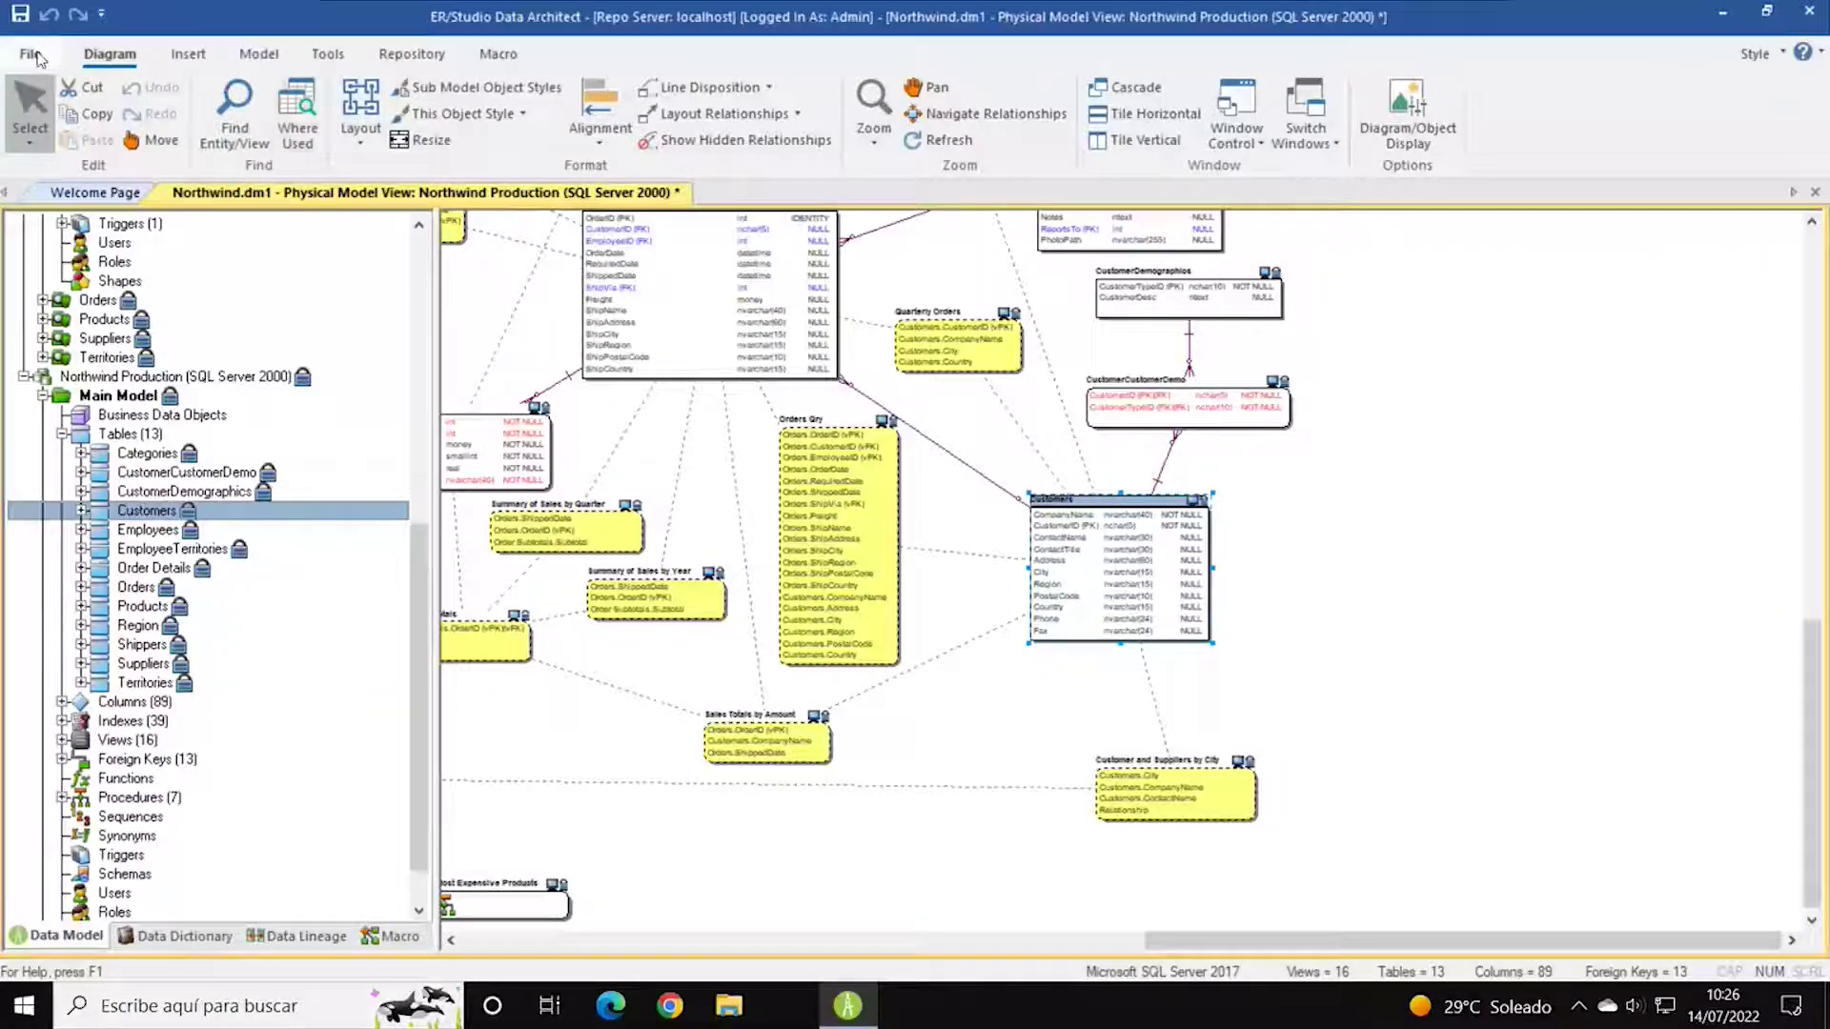
{"action": "left_click", "coordinate": [37, 57]}
{"action": "left_click", "coordinate": [42, 97]}
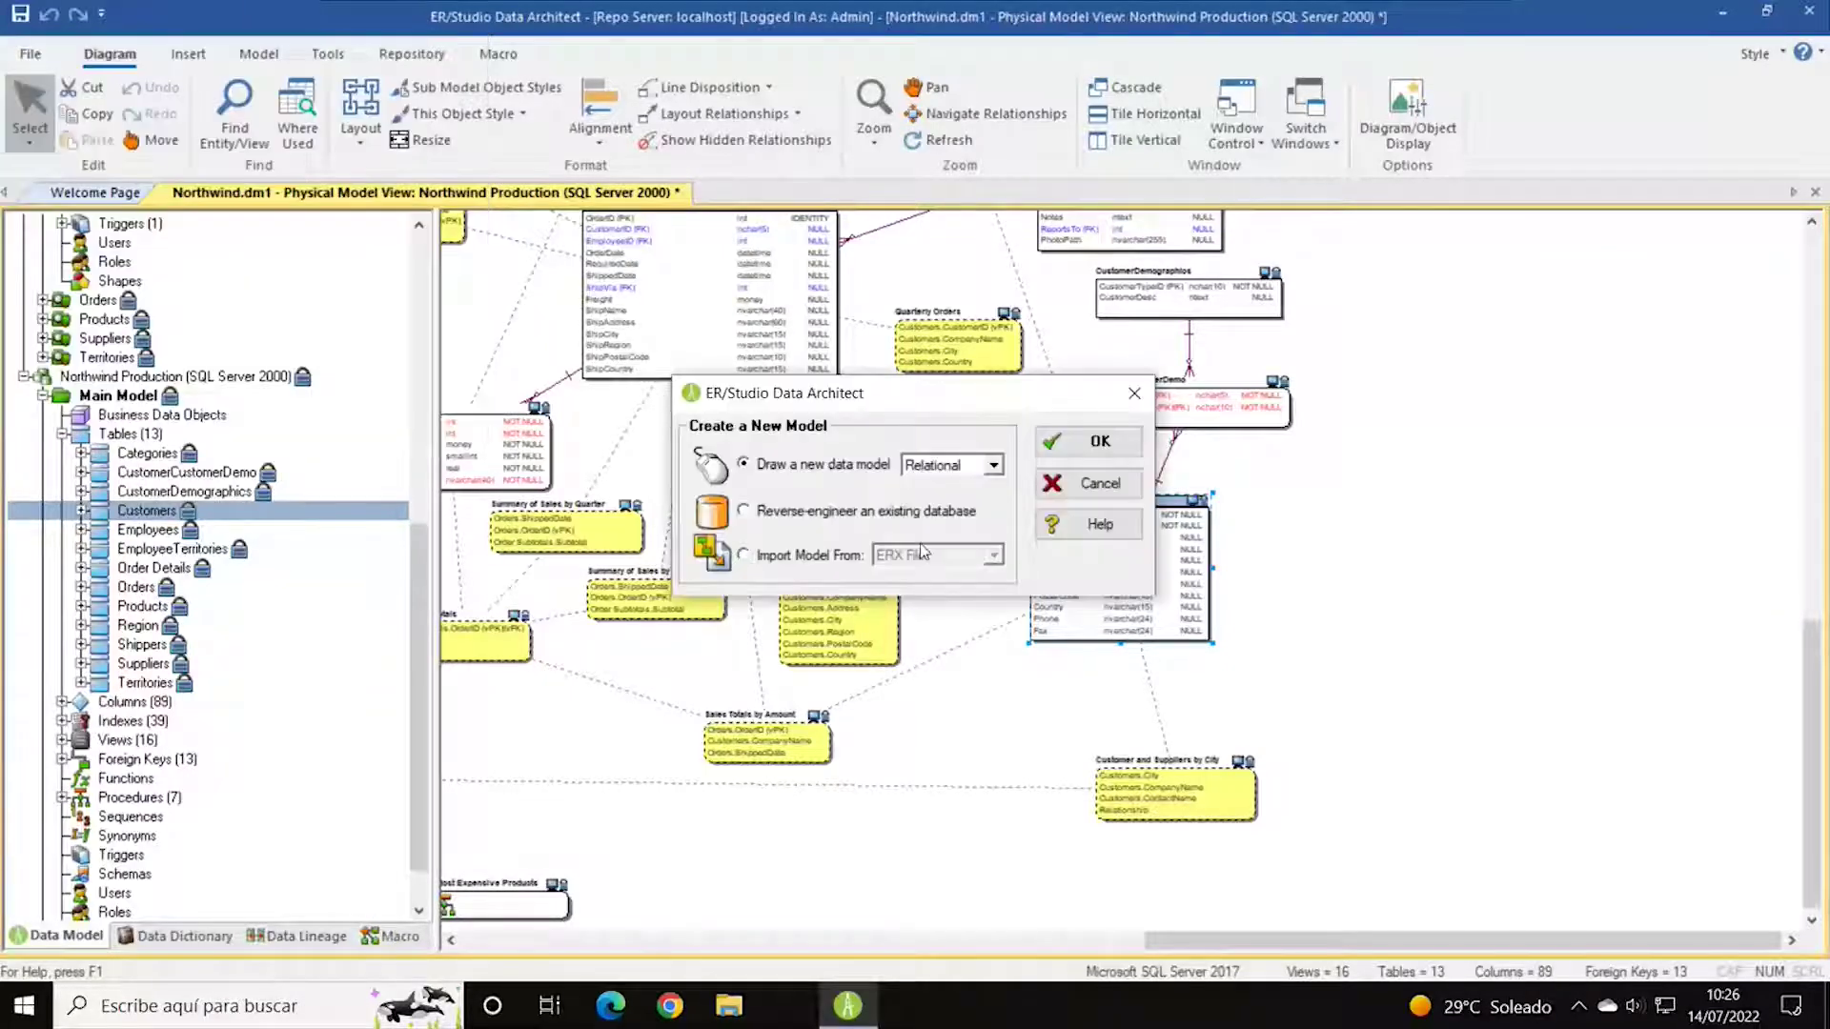
{"action": "left_click", "coordinate": [994, 467]}
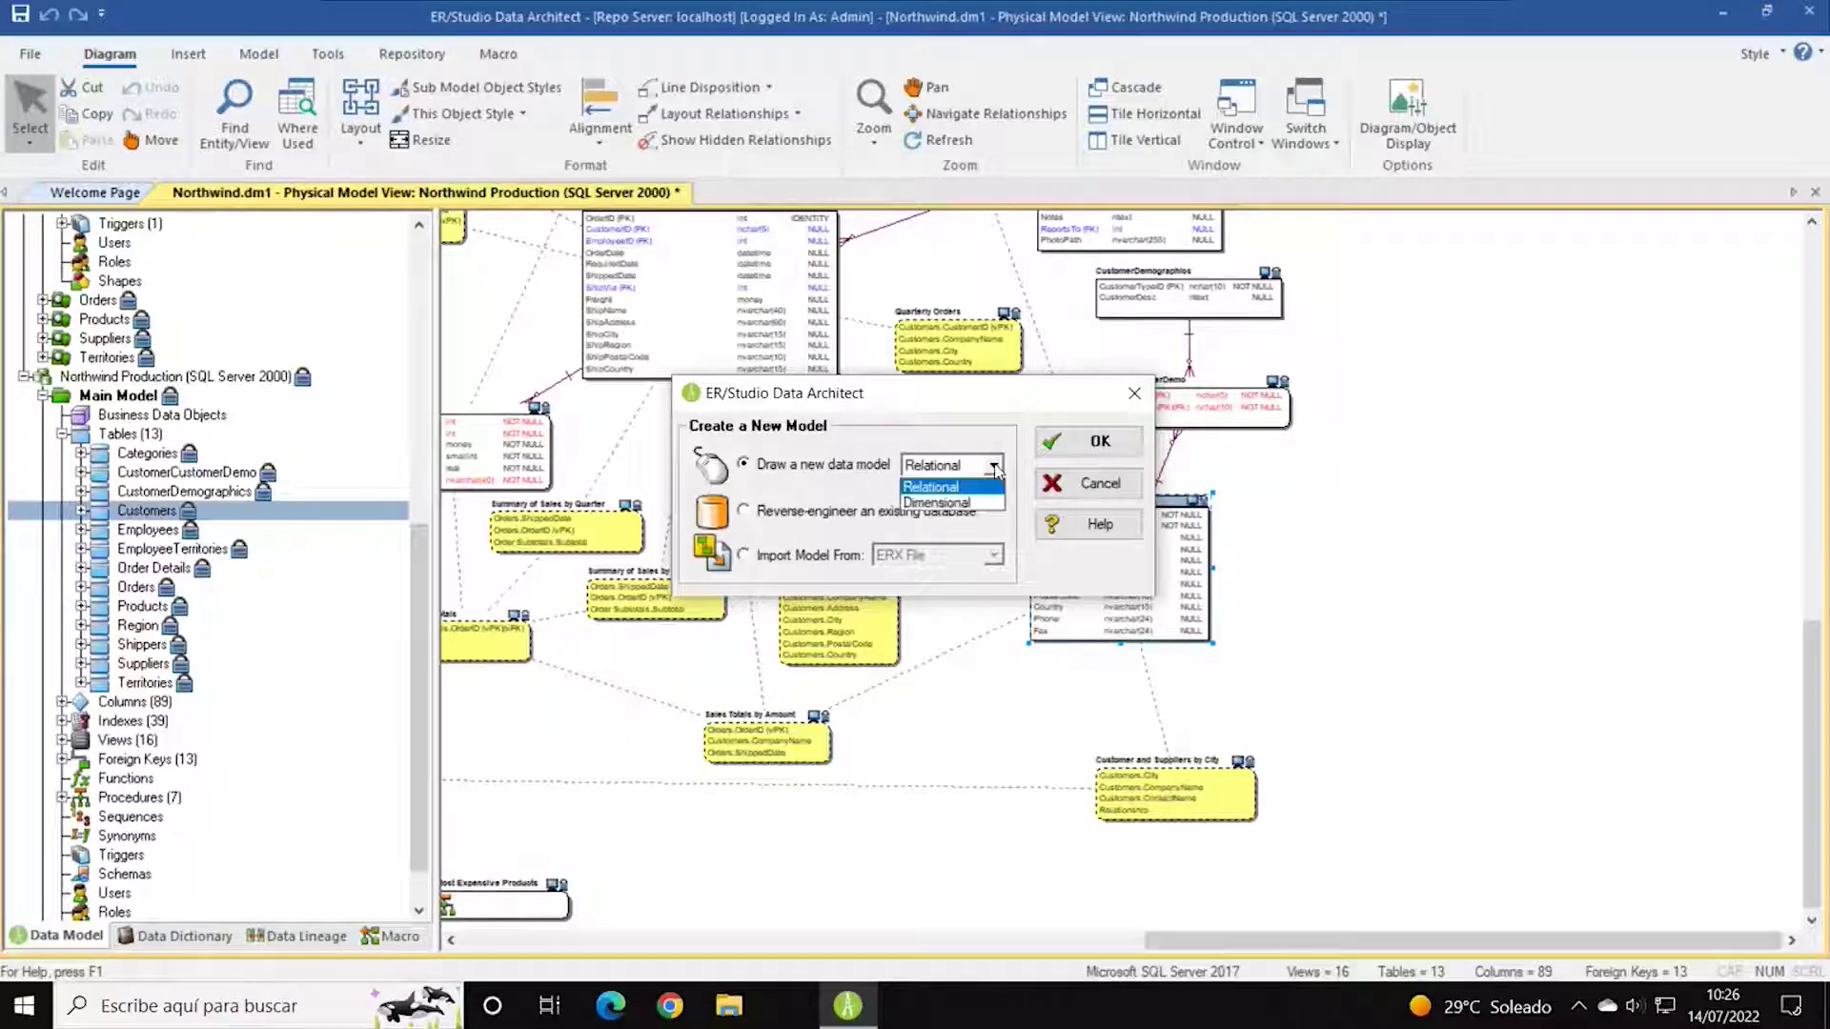
{"action": "left_click", "coordinate": [968, 397]}
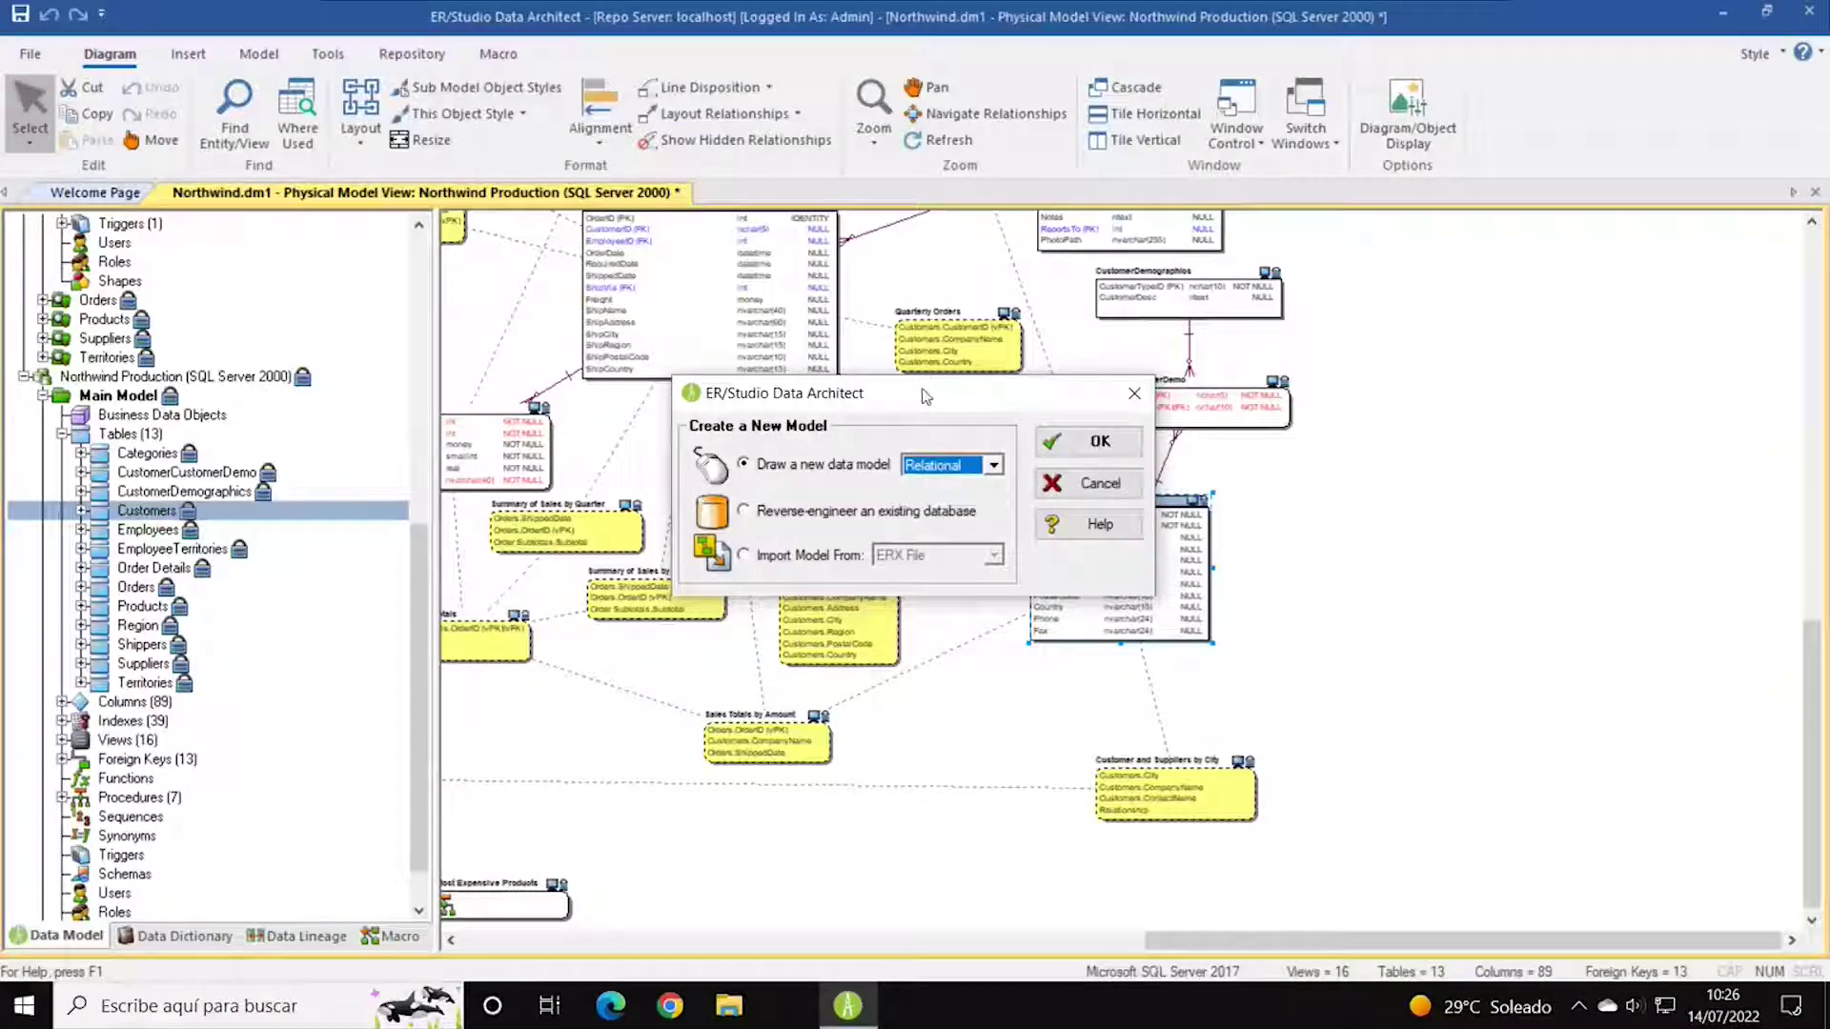
{"action": "left_click_drag", "start_coordinate": [926, 393], "coordinate": [911, 367]}
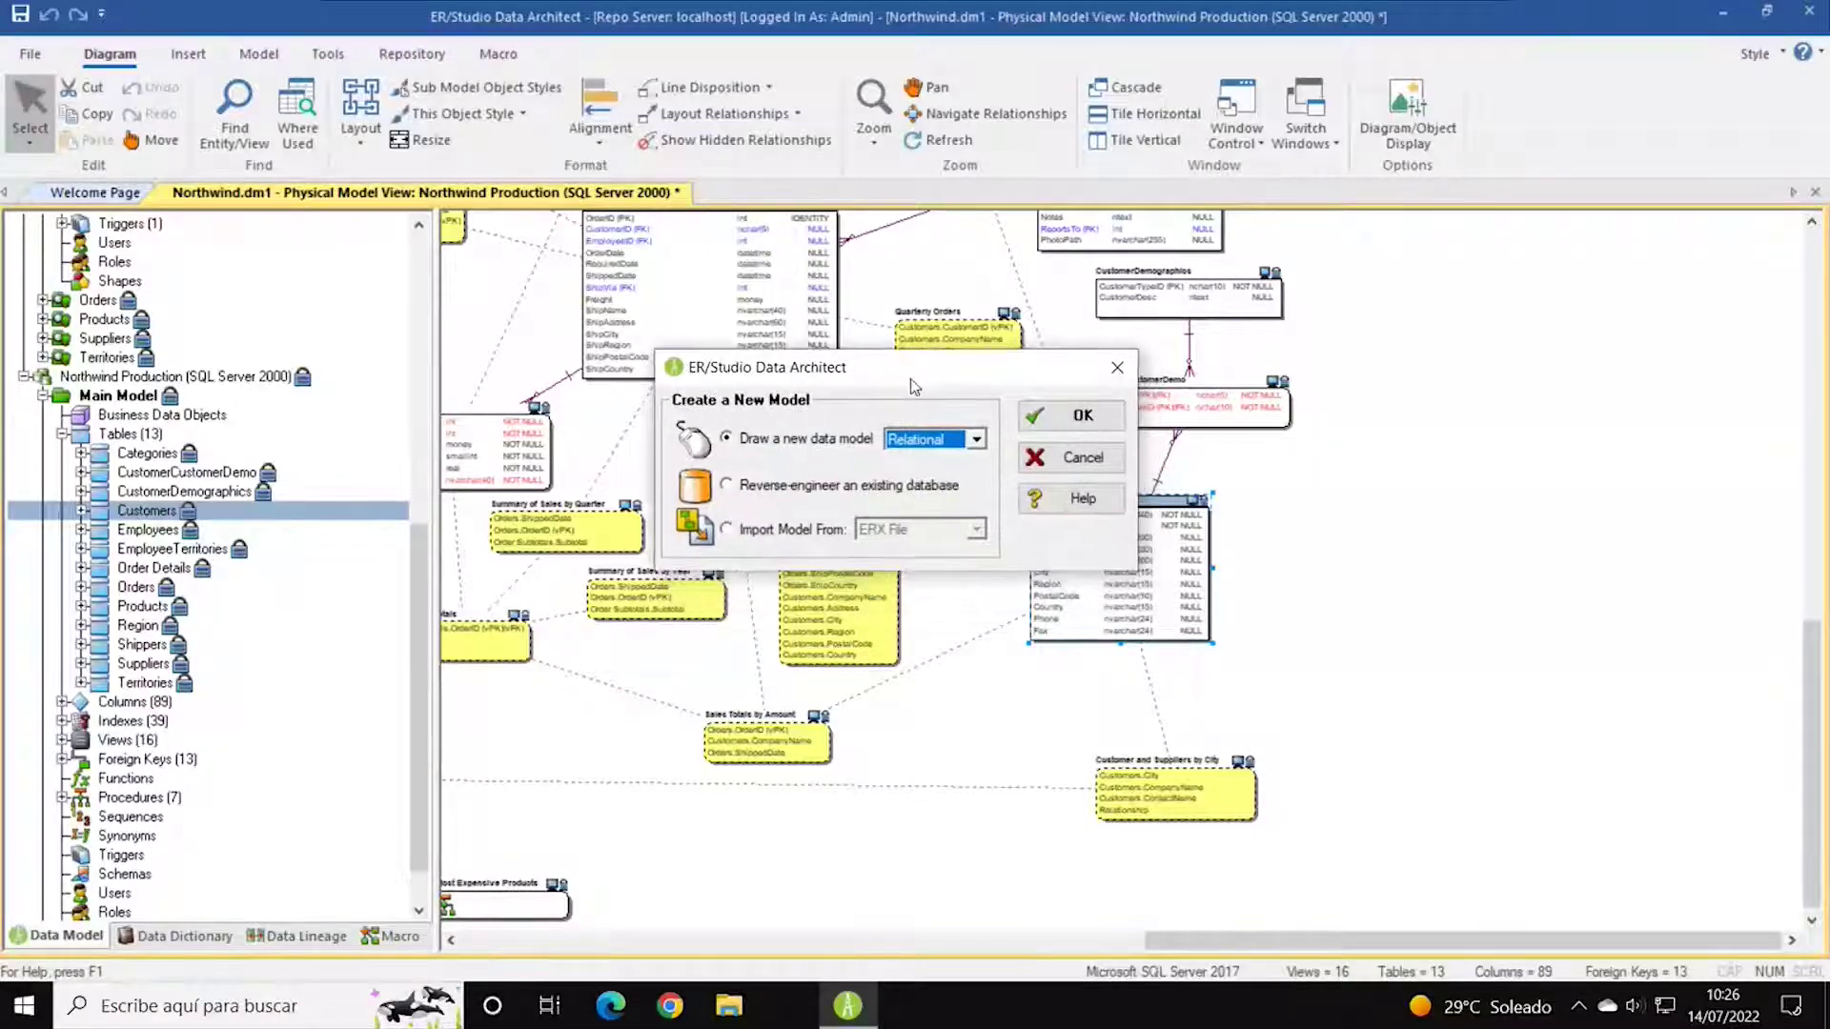
{"action": "left_click", "coordinate": [977, 441]}
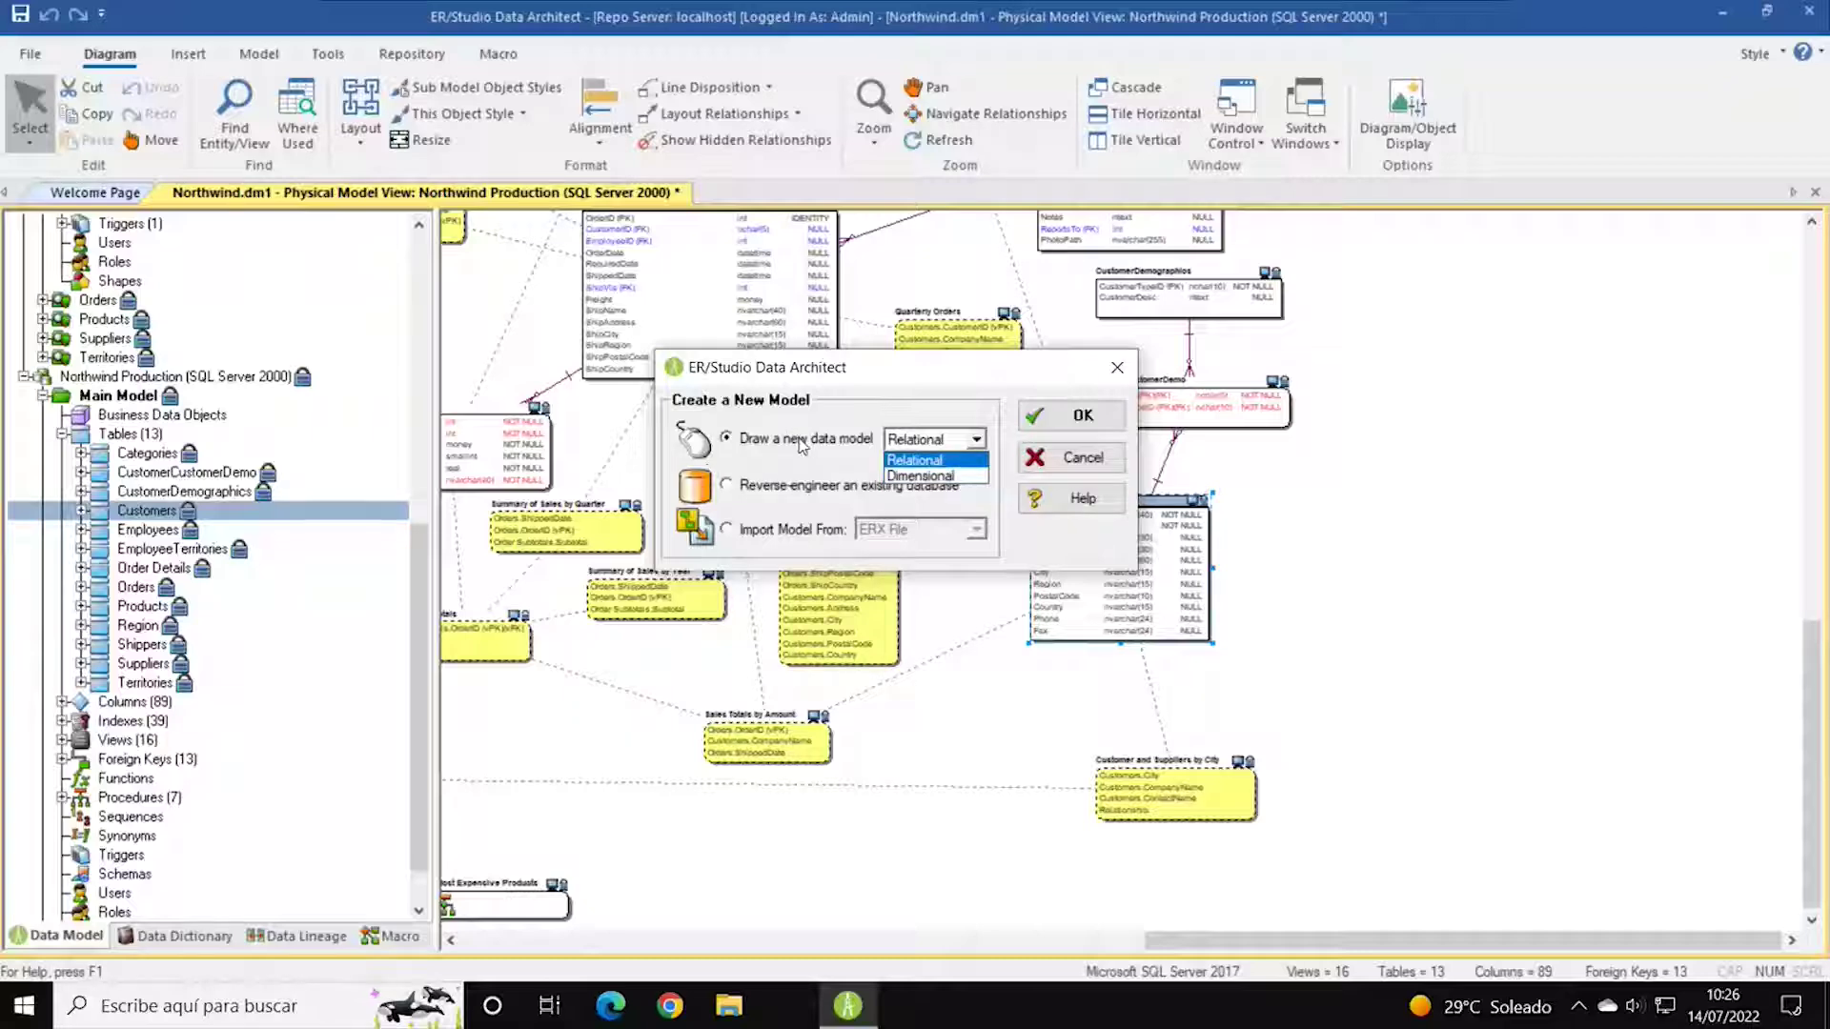
{"action": "left_click", "coordinate": [823, 476]}
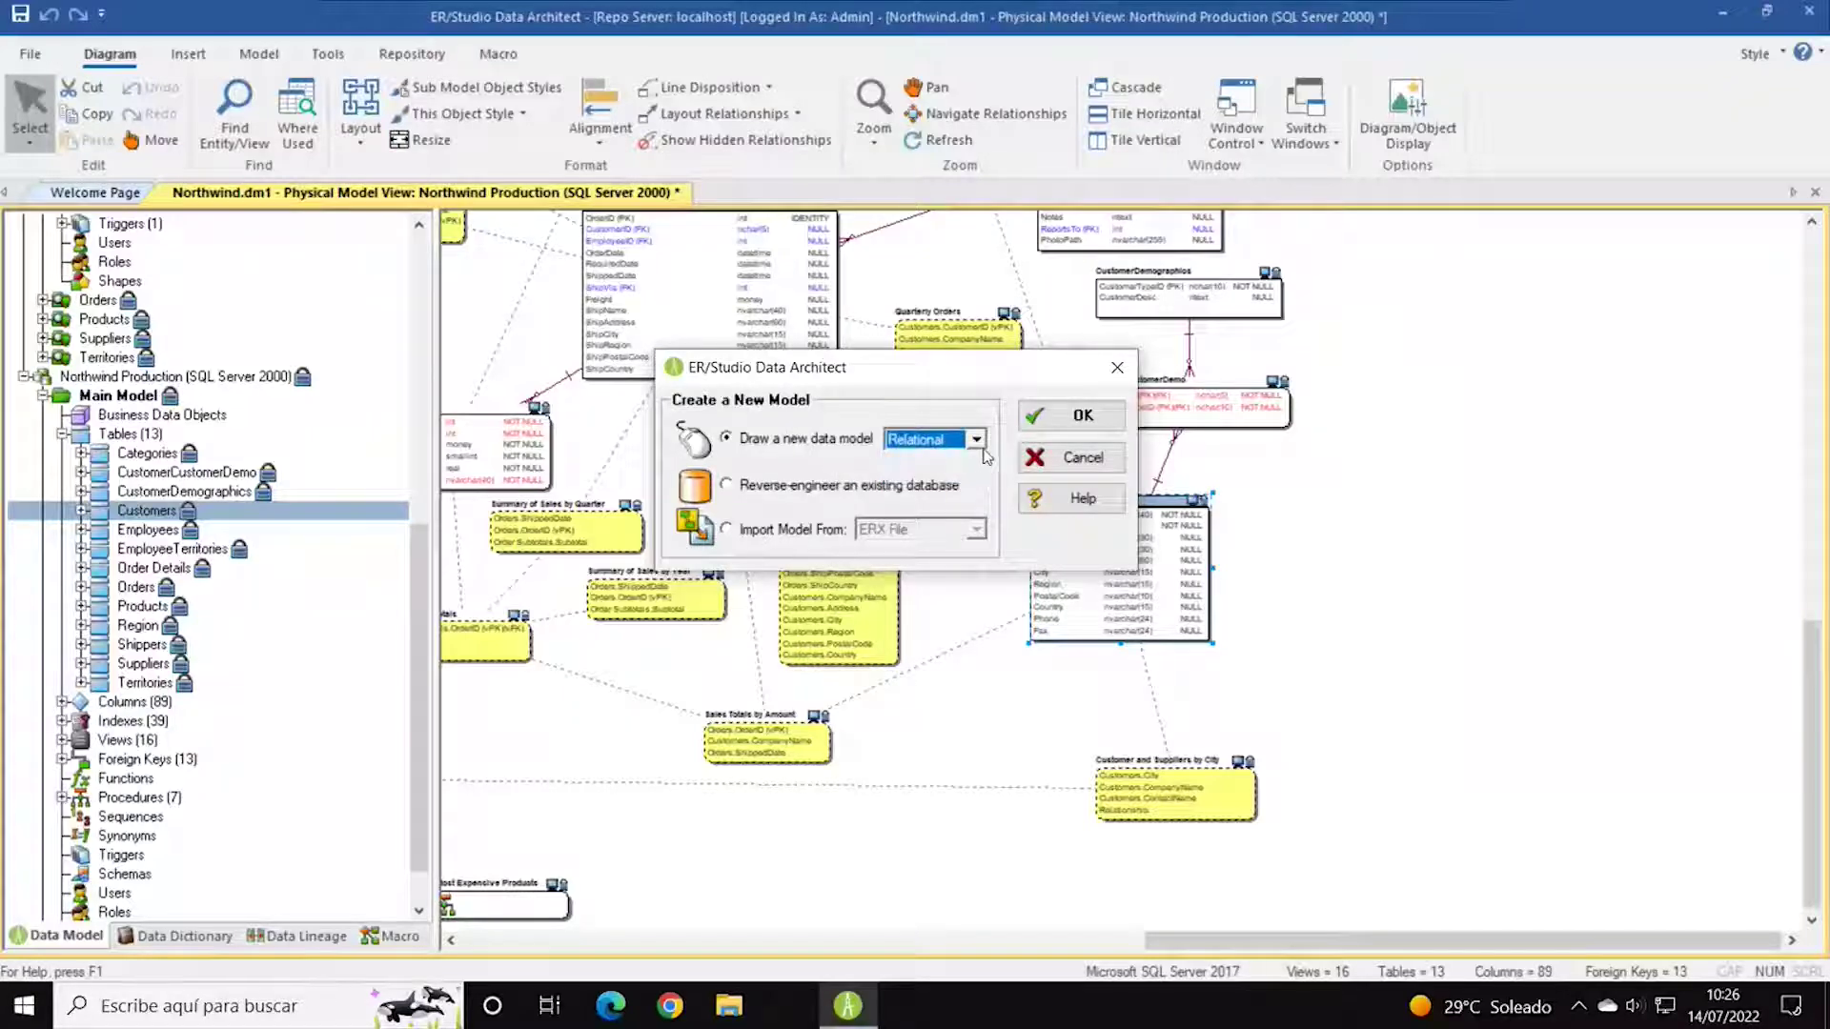
Try the reverse-engineer and import-from-ERX-file options, then return to drawing a new model.
{"action": "left_click", "coordinate": [797, 490]}
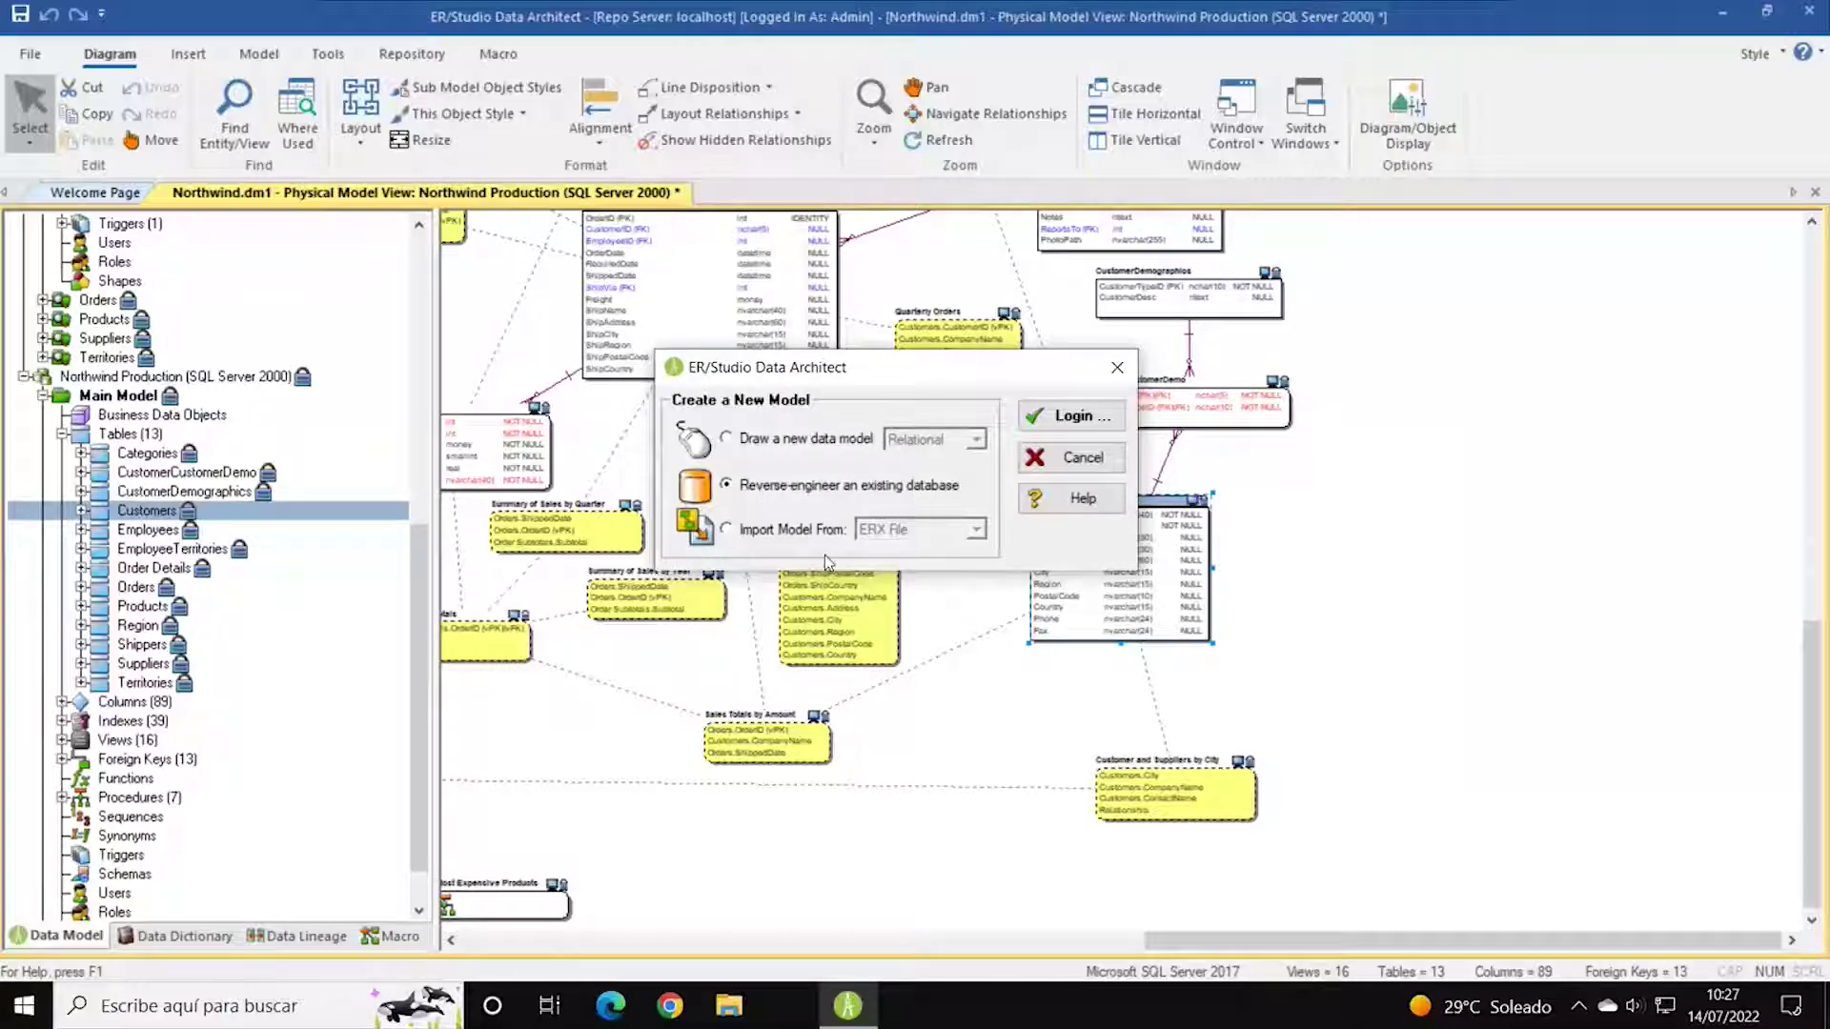
{"action": "left_click", "coordinate": [782, 539]}
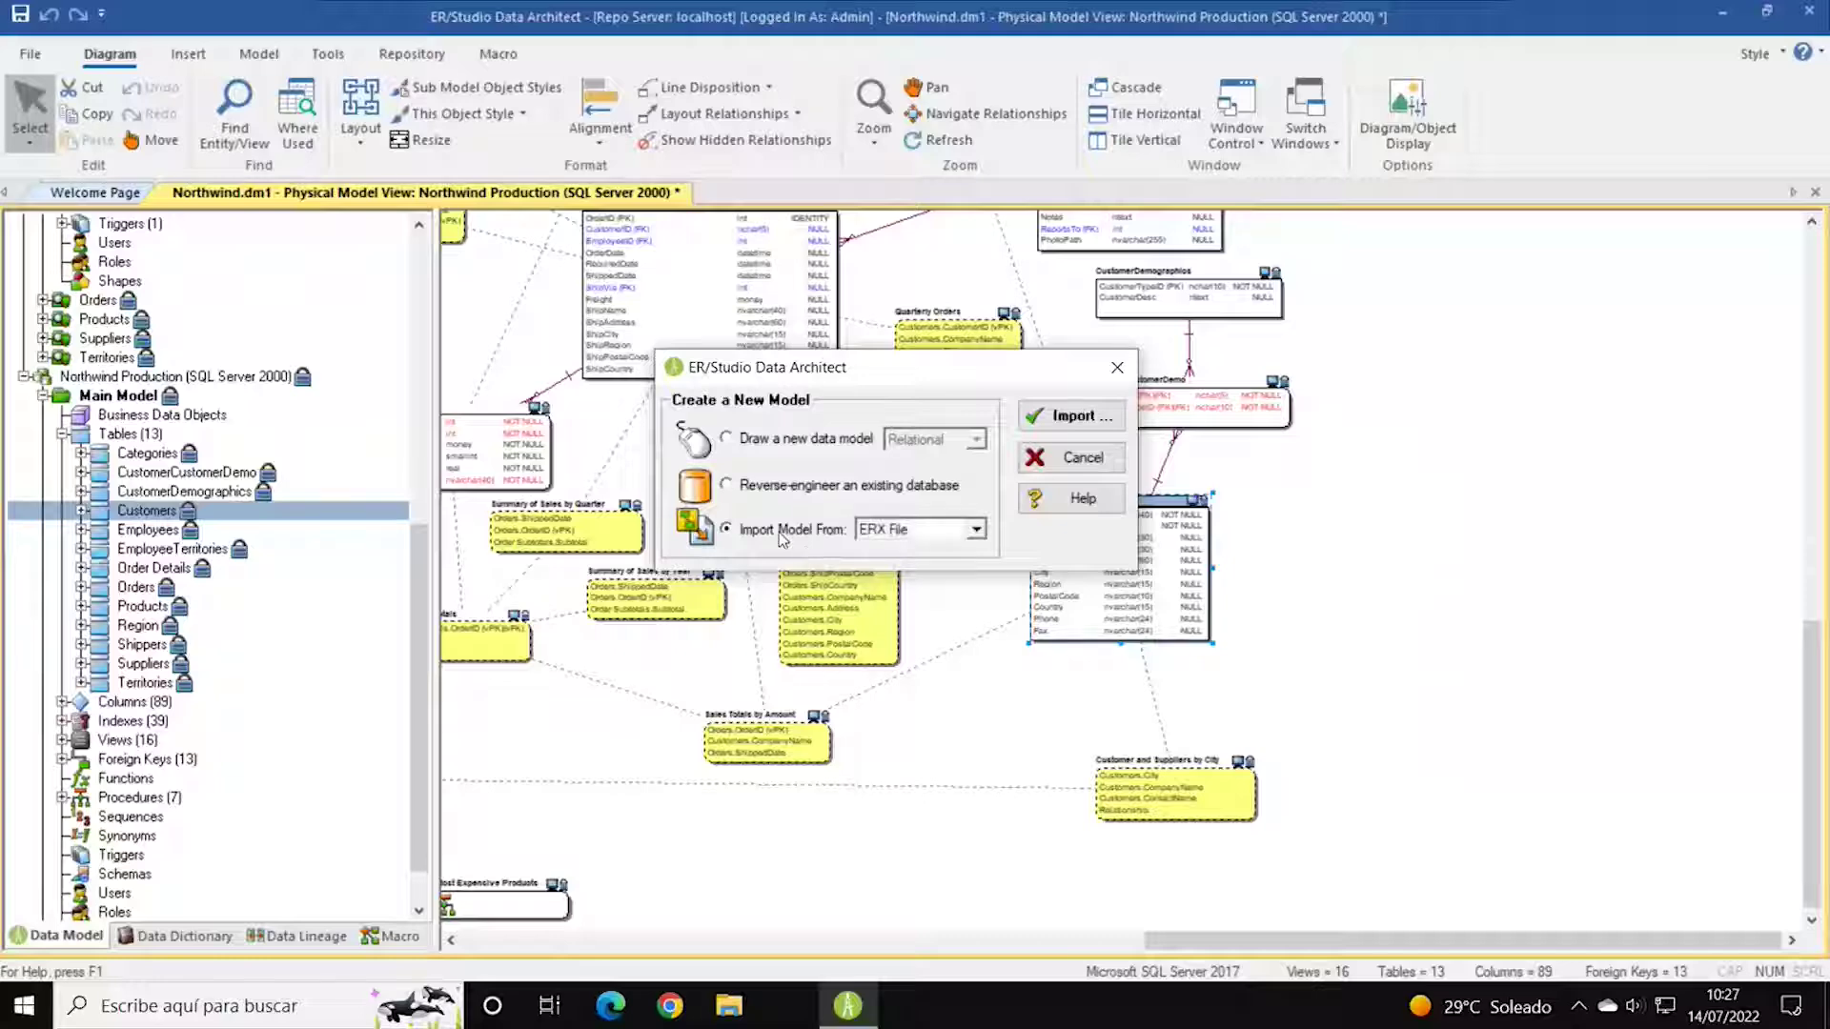
{"action": "left_click", "coordinate": [982, 531]}
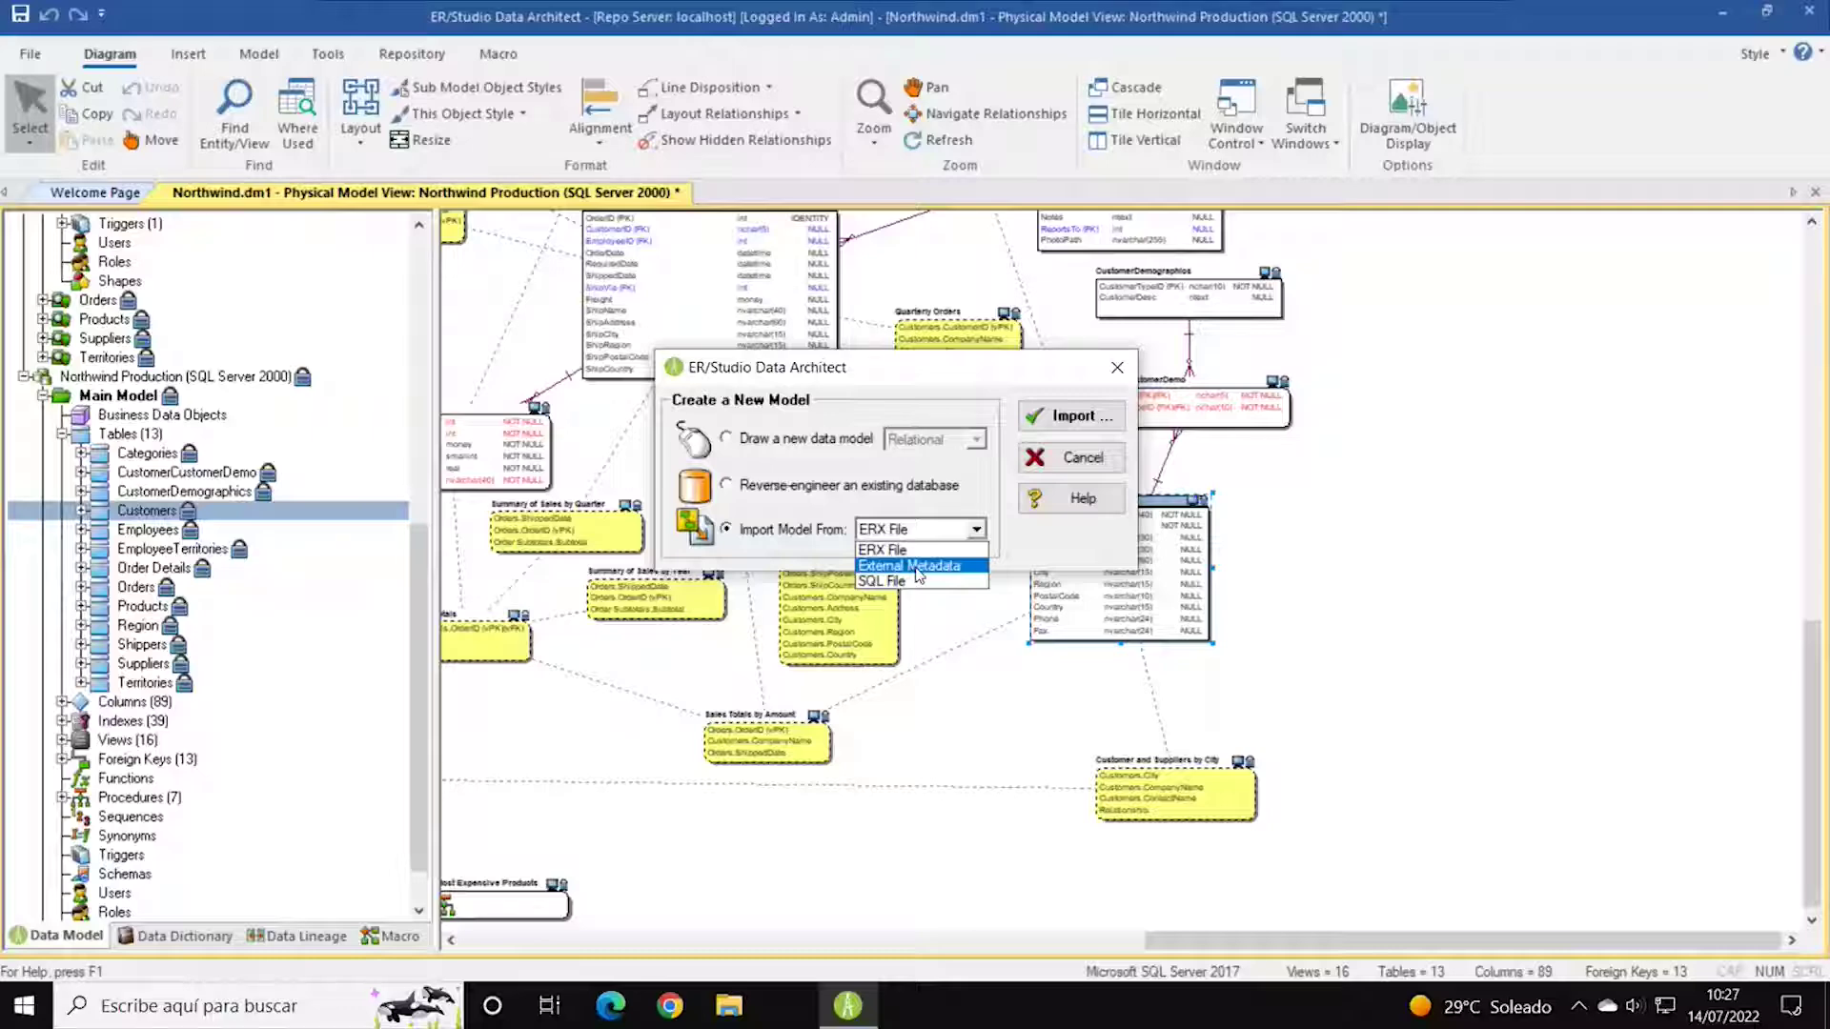
{"action": "left_click", "coordinate": [1082, 545]}
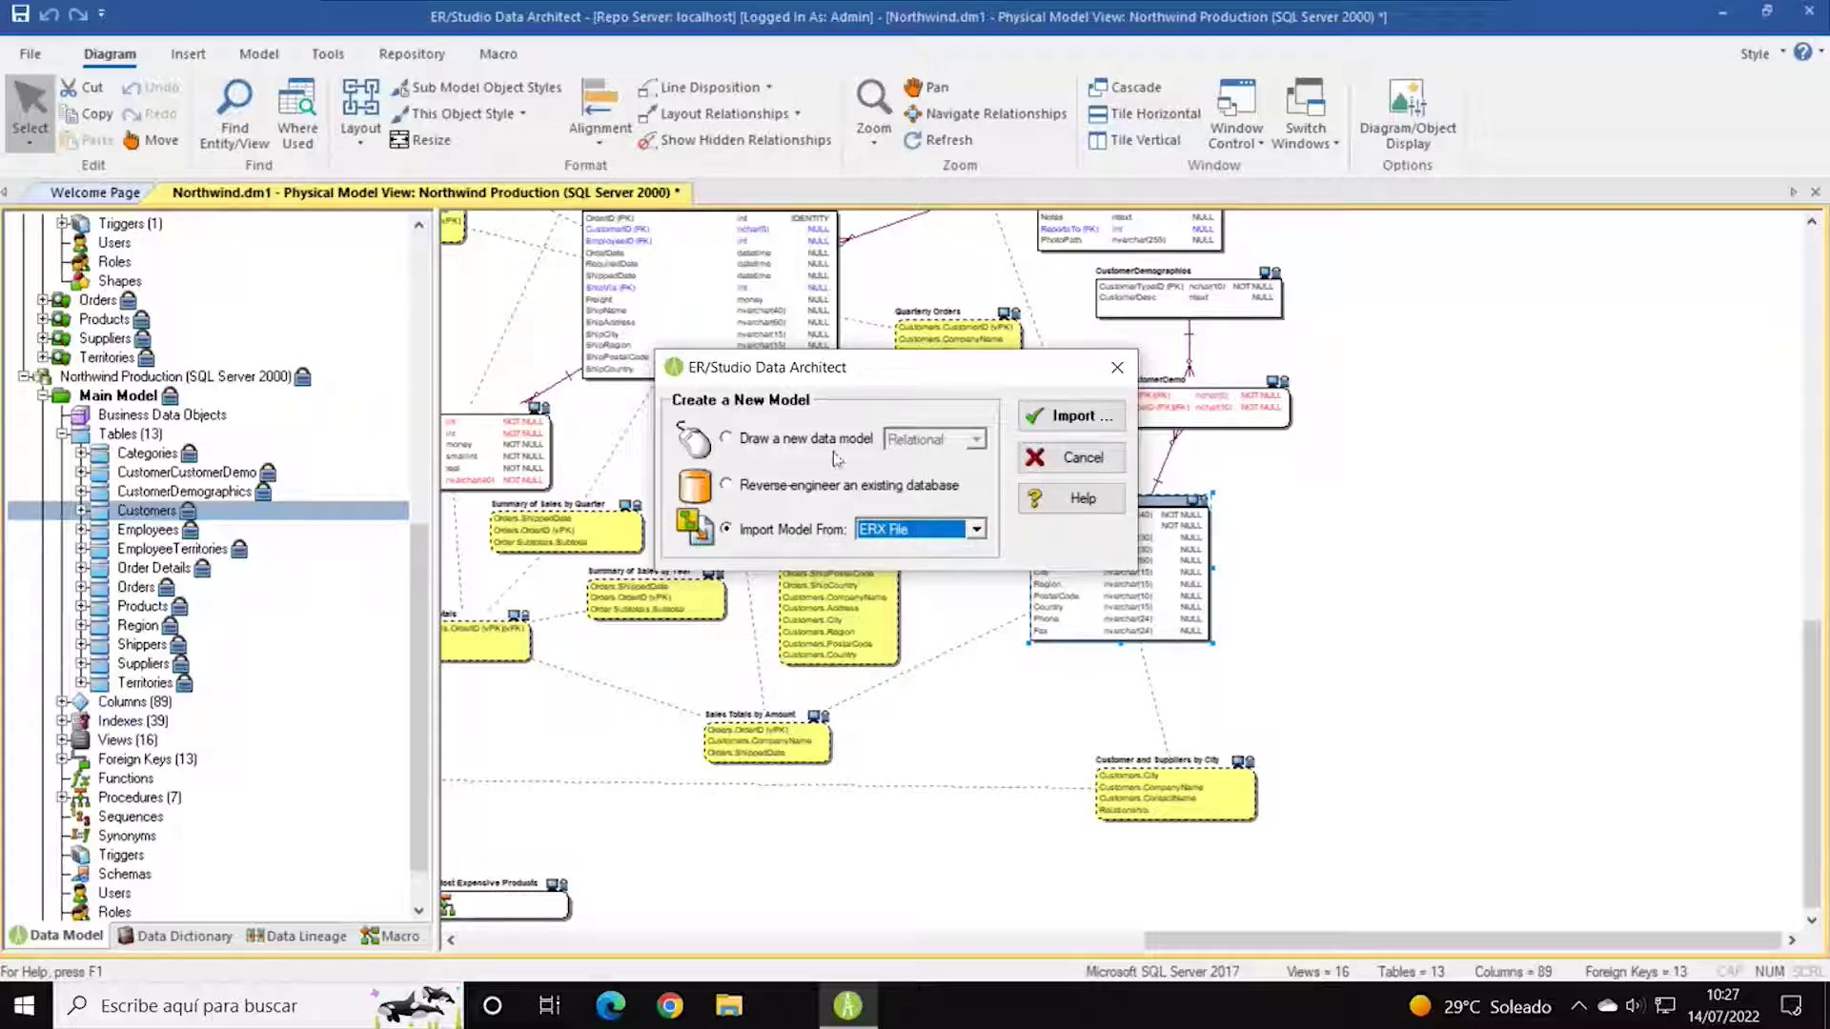
{"action": "left_click", "coordinate": [792, 441]}
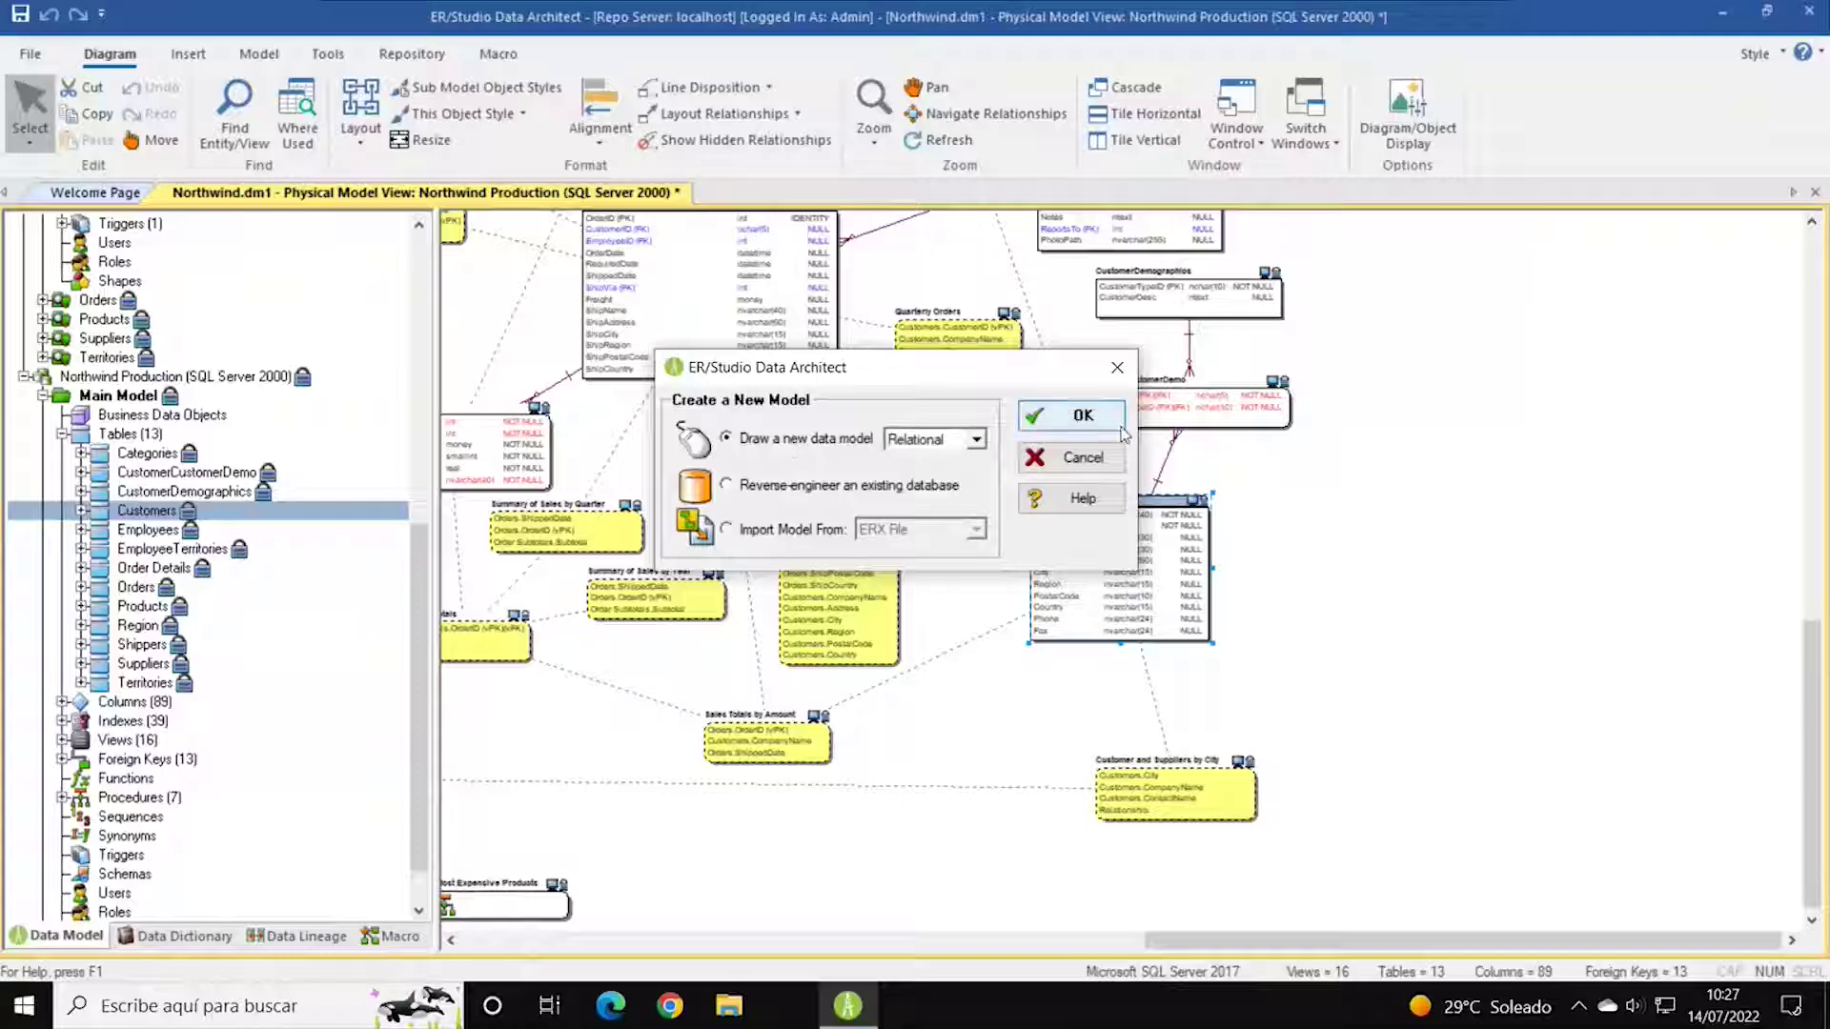
Create Model1, expand its Main Model, and place Entity1 on the canvas.
{"action": "left_click", "coordinate": [1083, 416]}
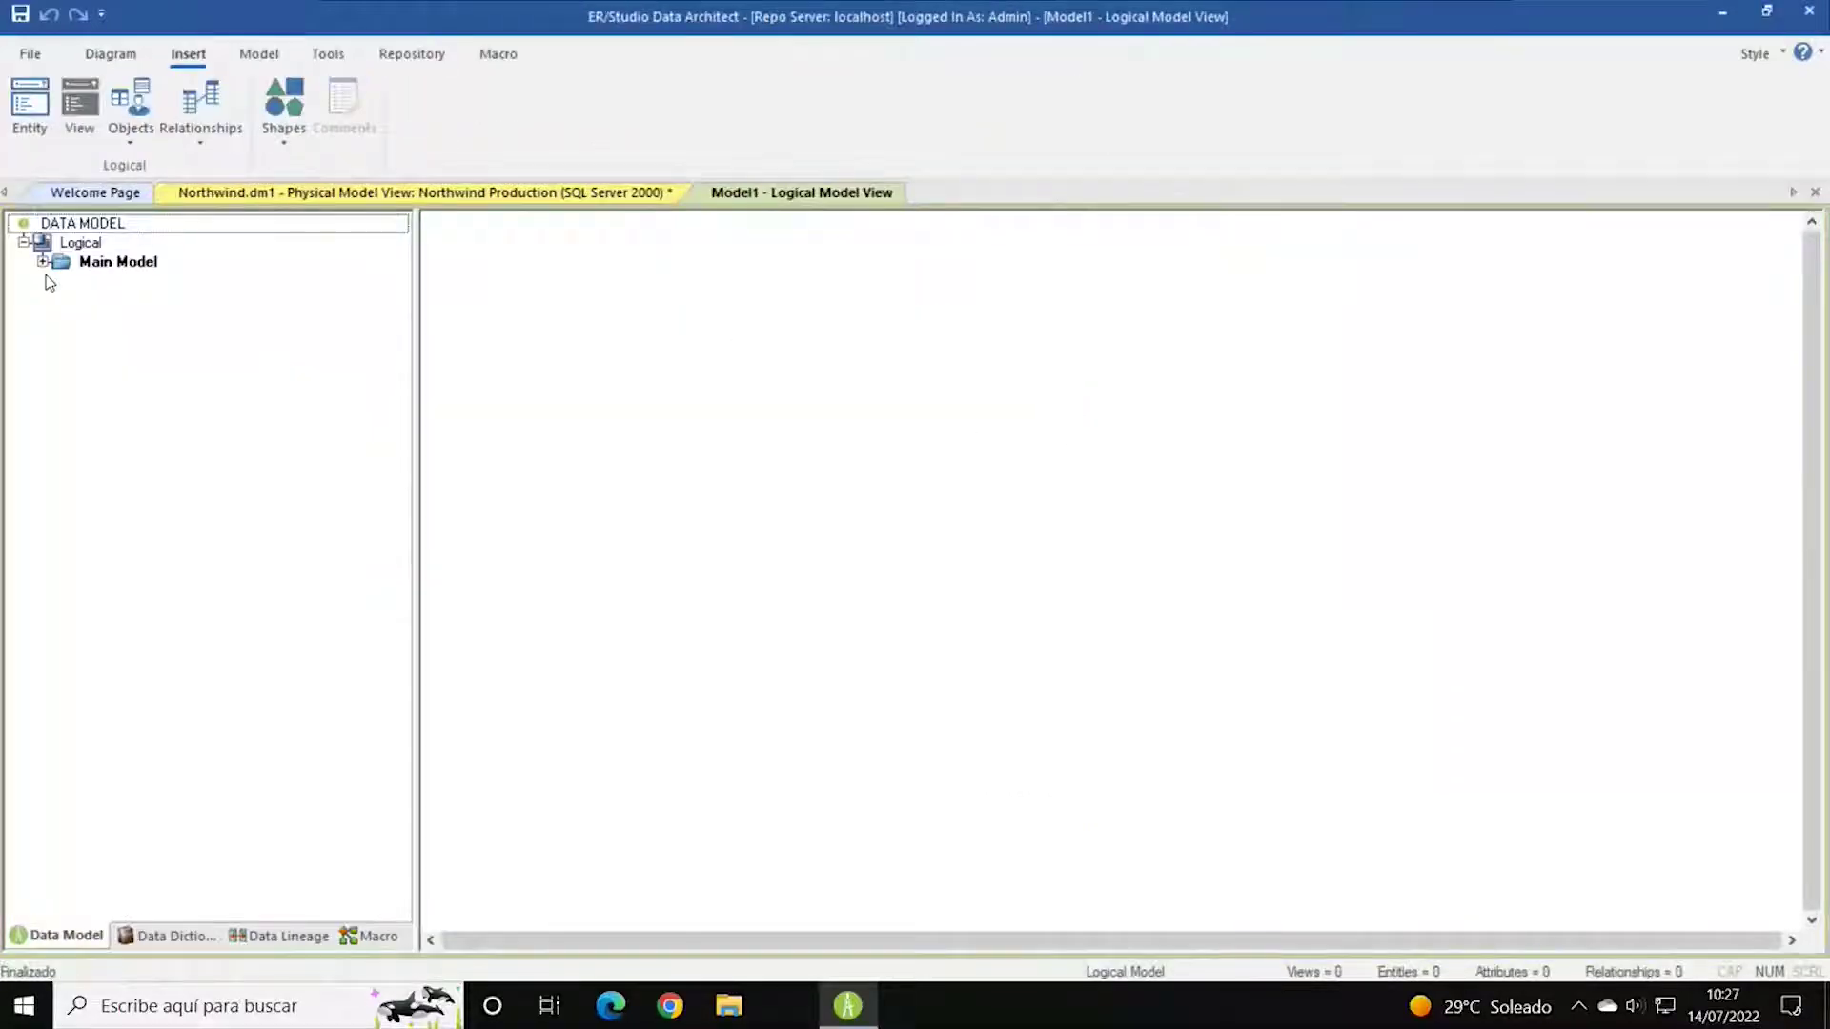
{"action": "double_click", "coordinate": [113, 261]}
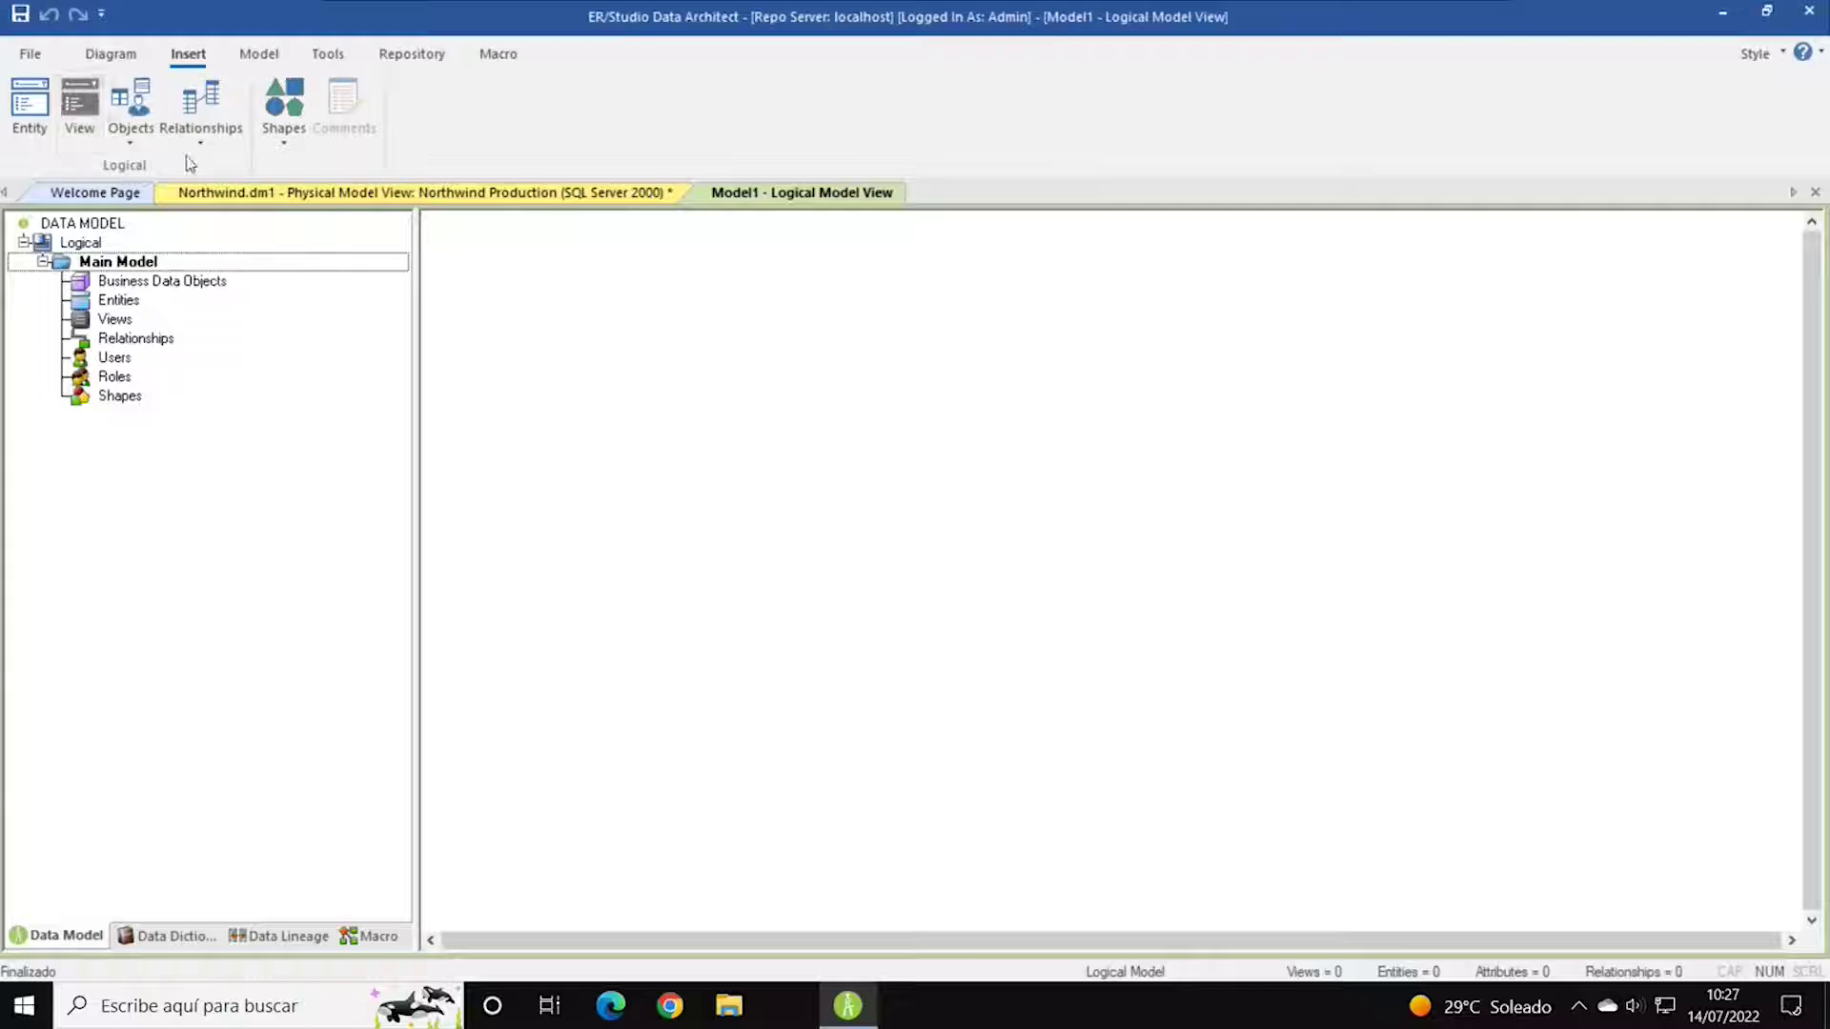
{"action": "left_click", "coordinate": [29, 105]}
{"action": "left_click", "coordinate": [529, 299]}
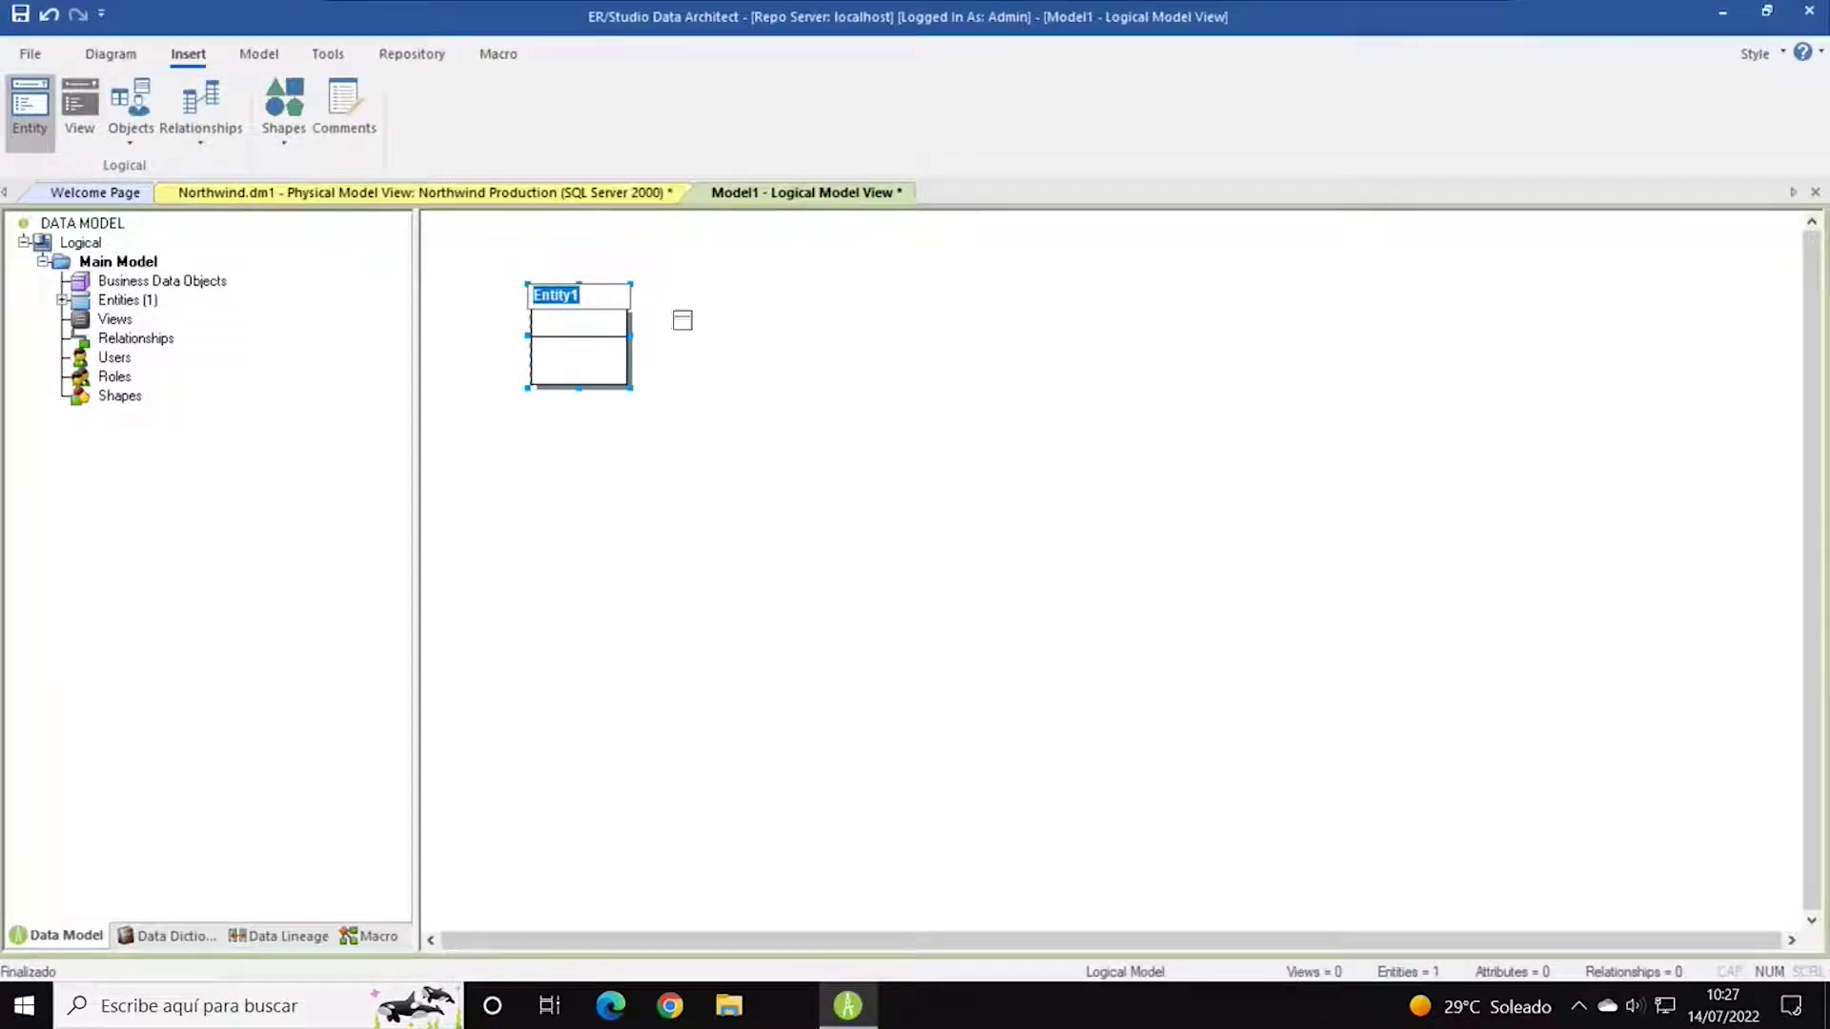
Bring up the Diagram menu's automatic layout choices.
{"action": "left_click", "coordinate": [341, 119]}
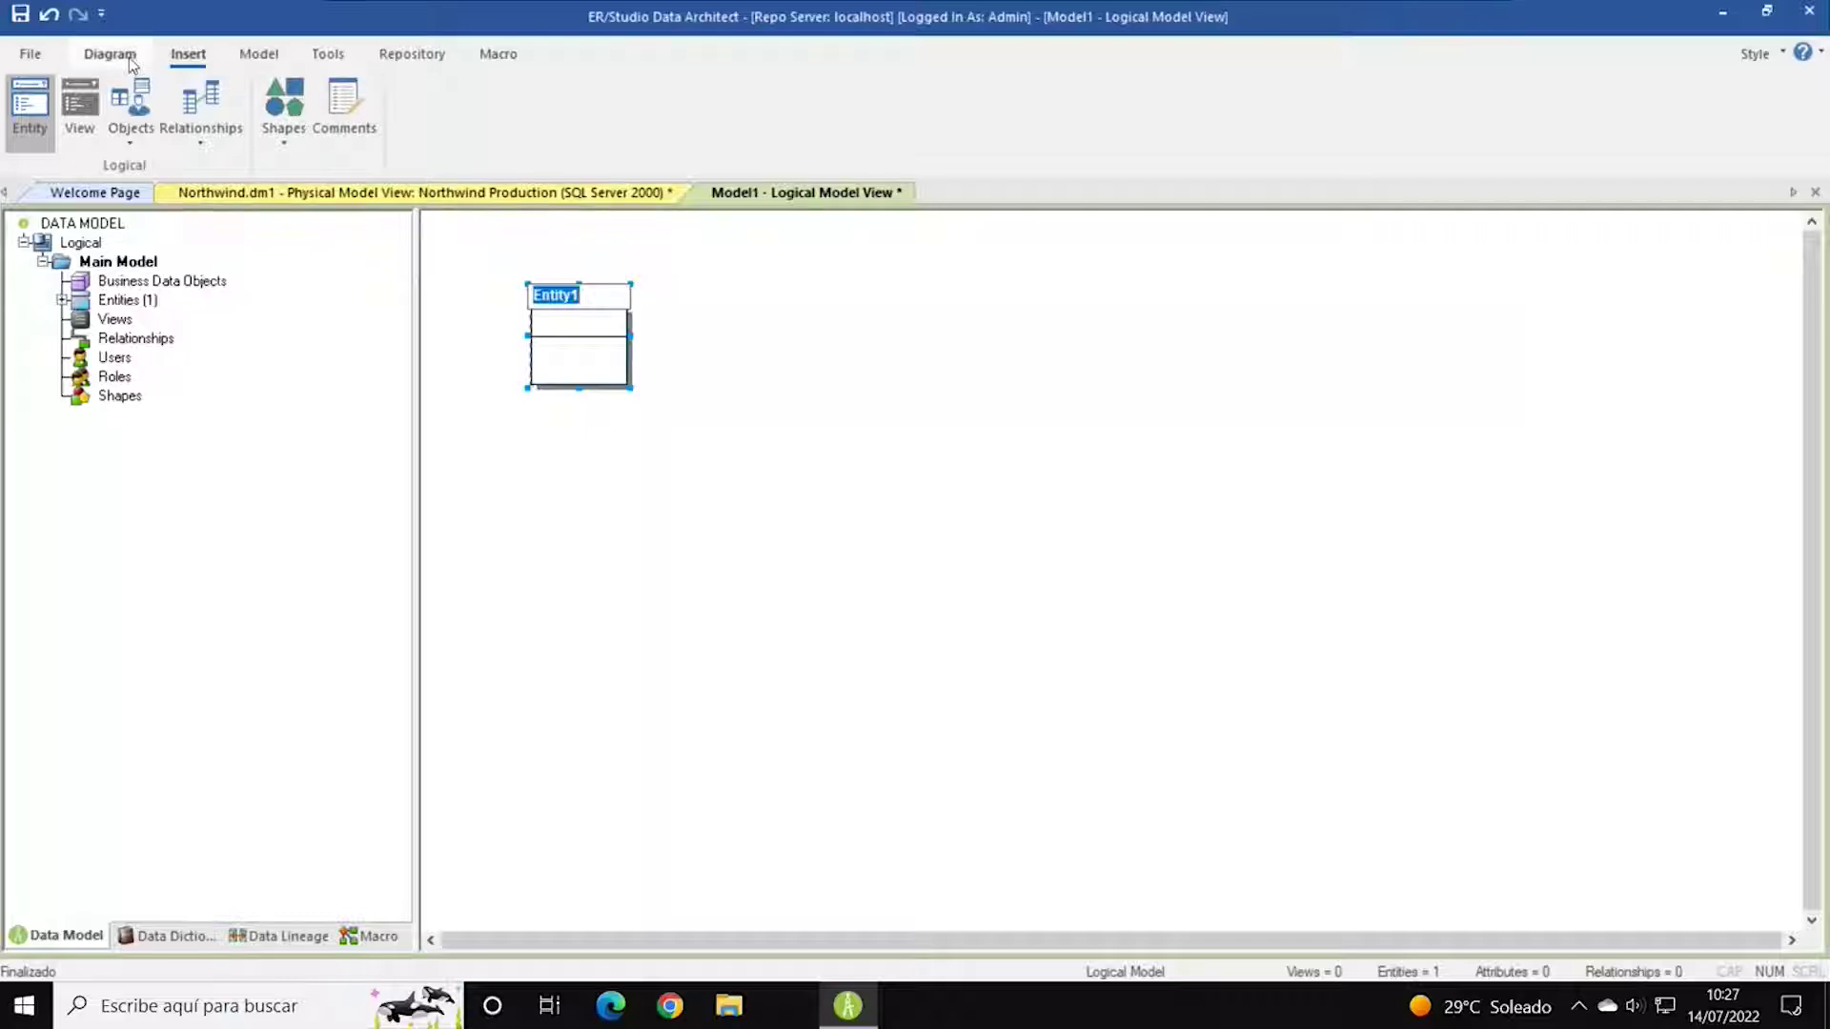
{"action": "left_click", "coordinate": [95, 54]}
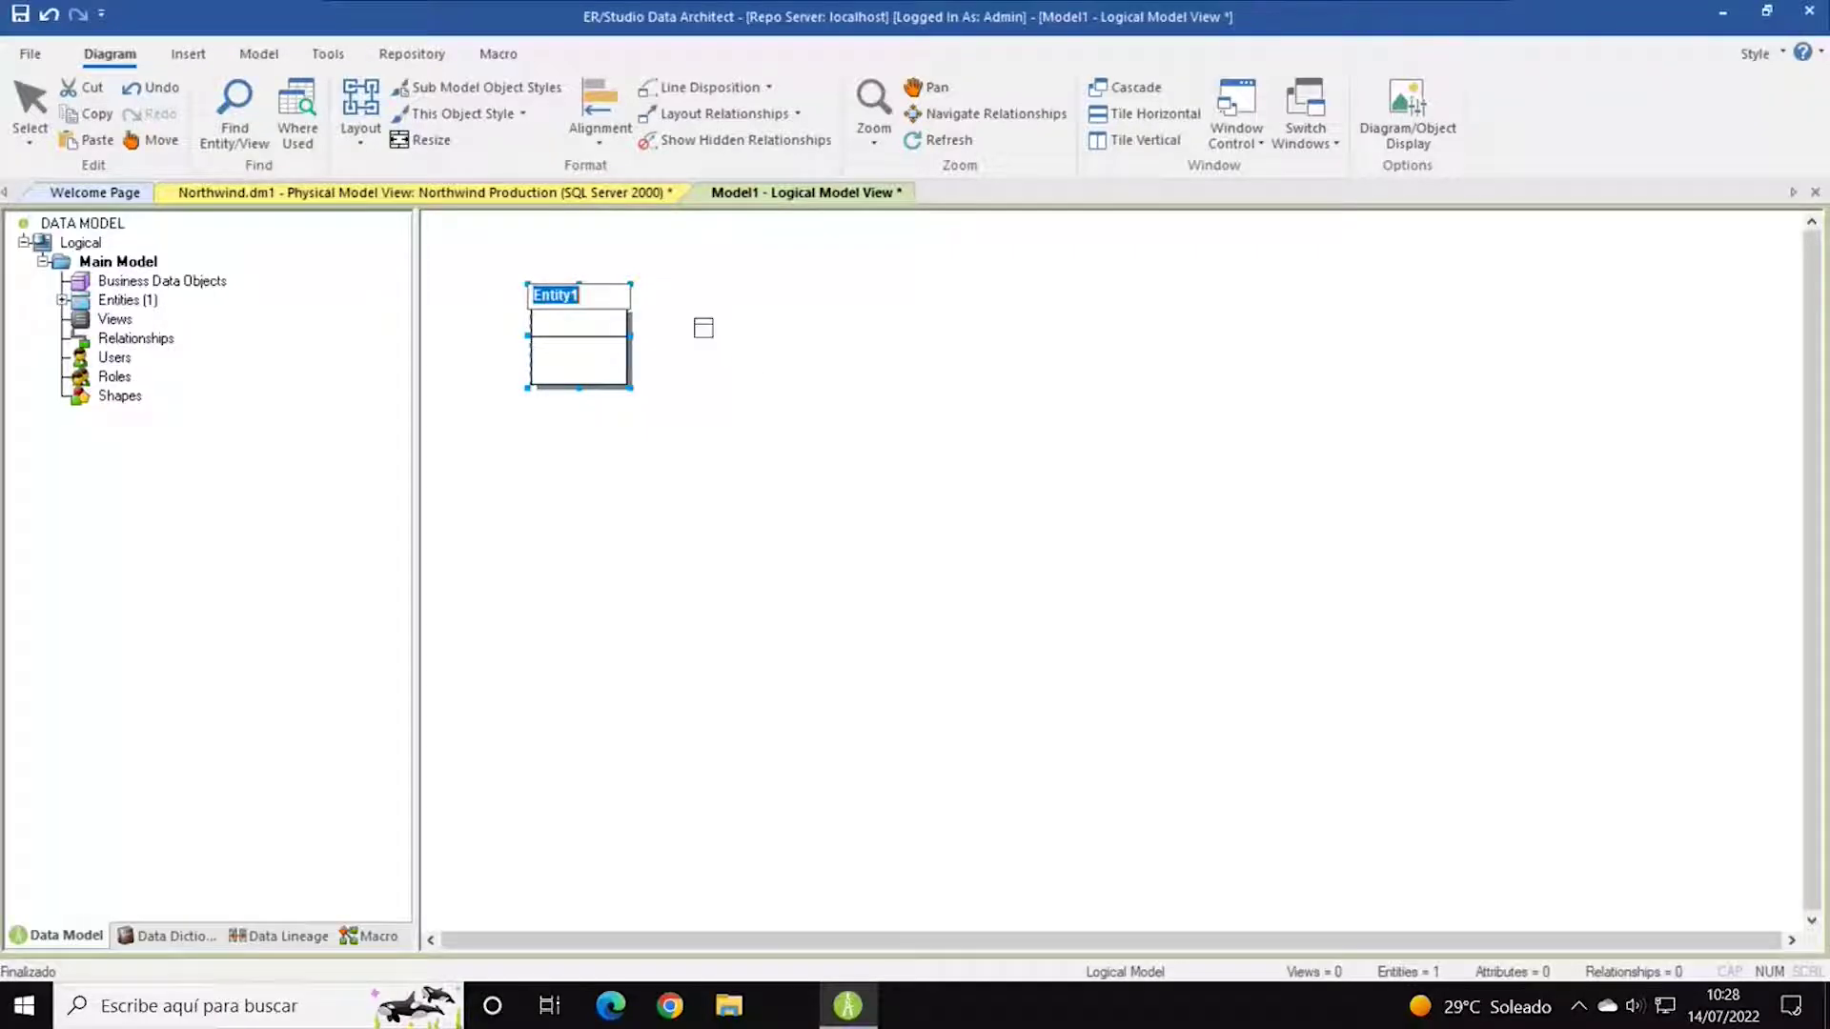
{"action": "left_click", "coordinate": [360, 138]}
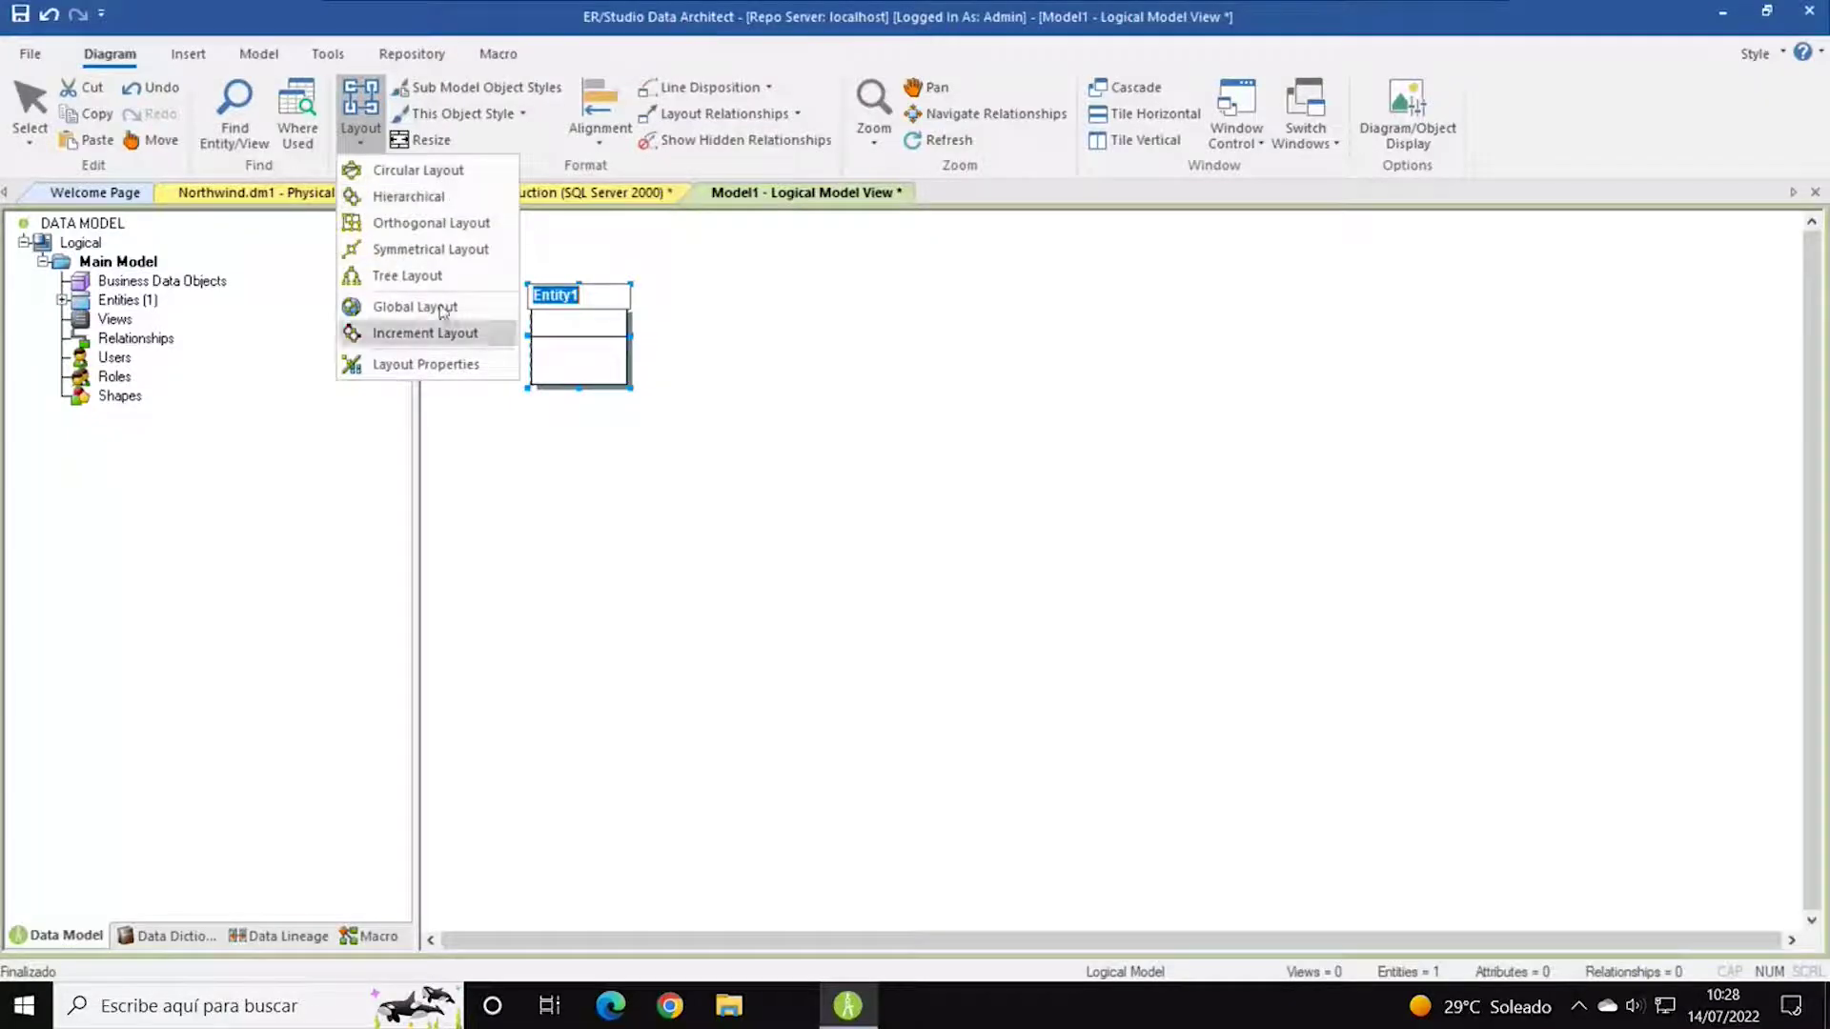
Close the layout choices and place Entity2 to the right of Entity1.
{"action": "left_click", "coordinate": [677, 72]}
{"action": "left_click", "coordinate": [188, 53]}
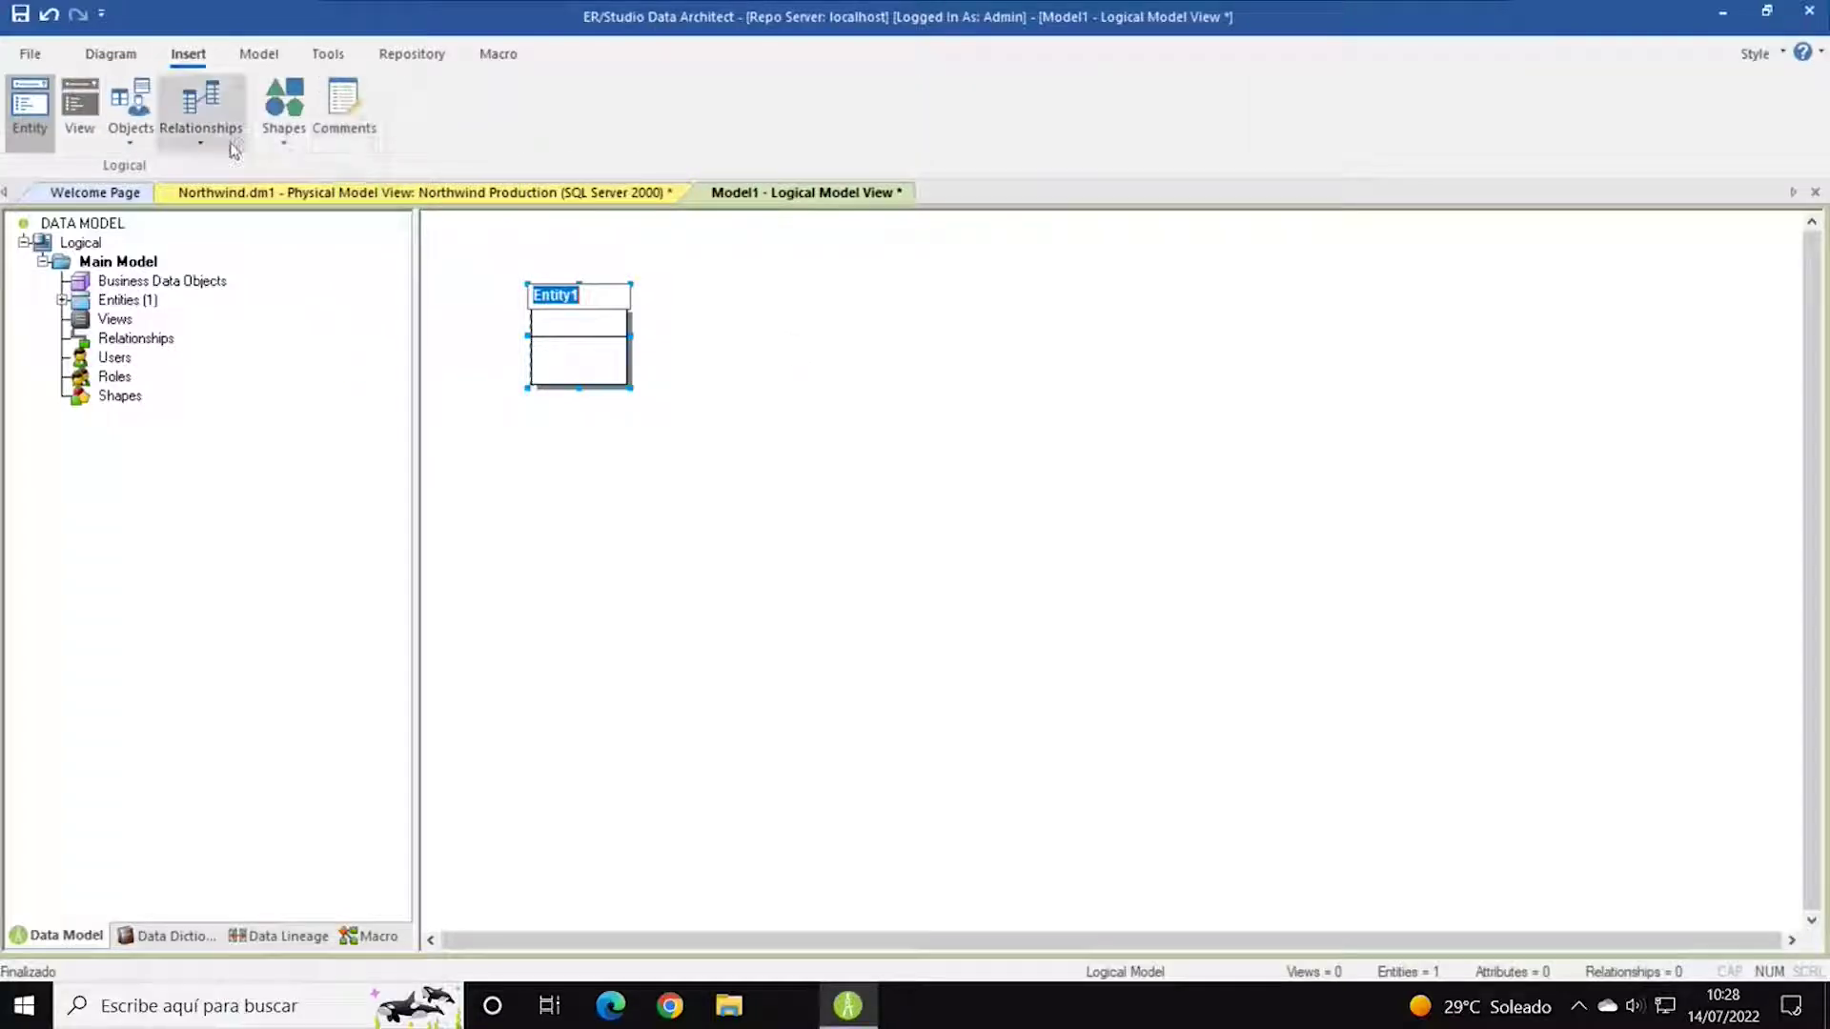
{"action": "left_click", "coordinate": [284, 131]}
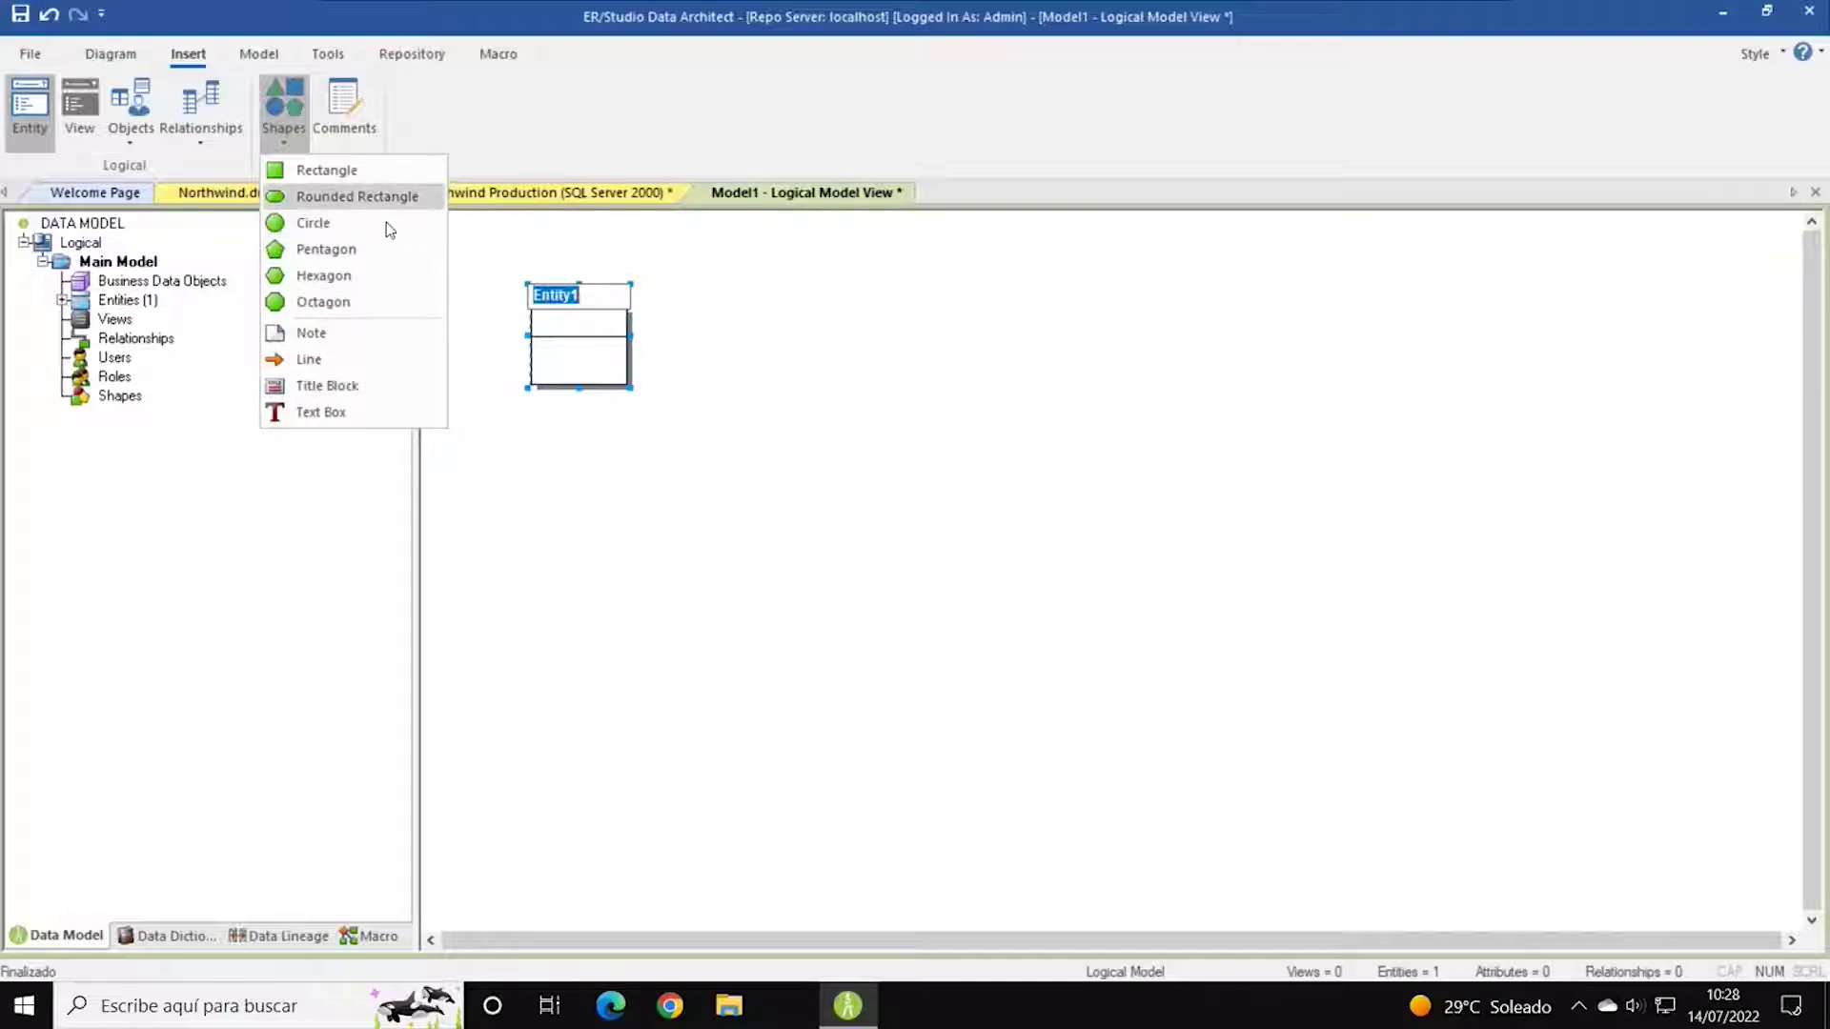
{"action": "left_click", "coordinate": [320, 275]}
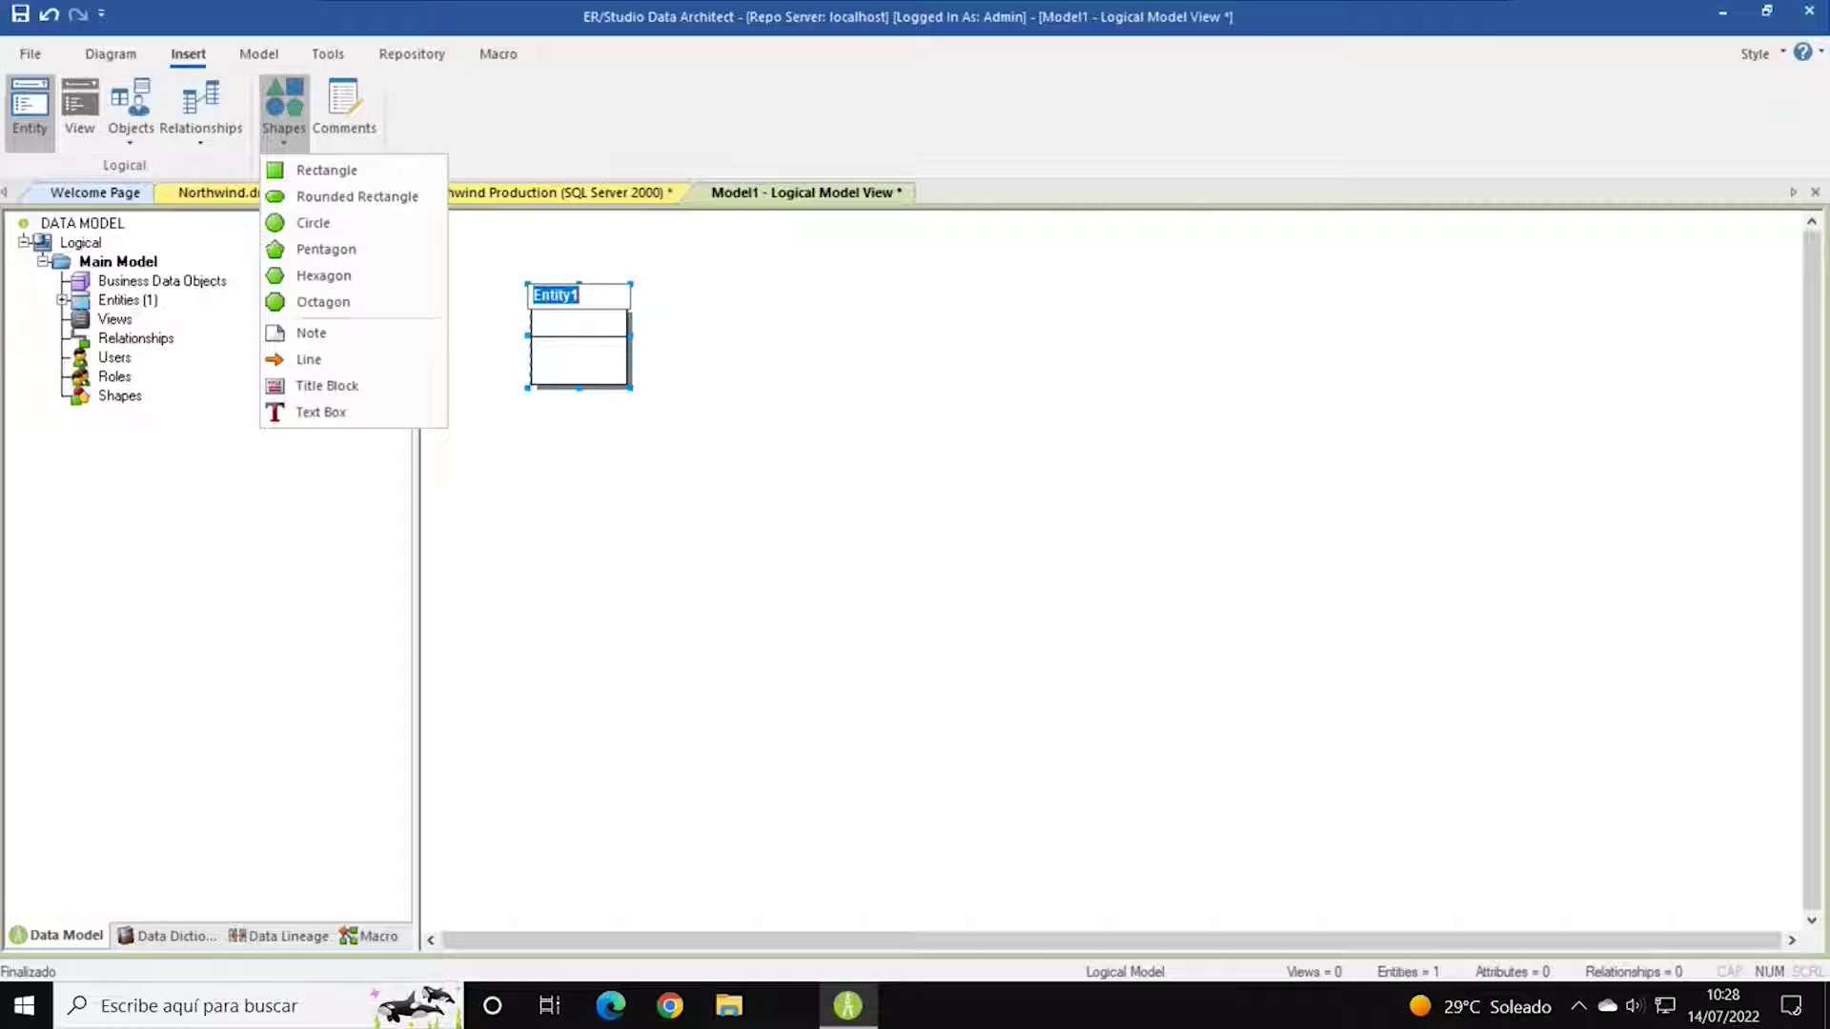
{"action": "left_click", "coordinate": [763, 252]}
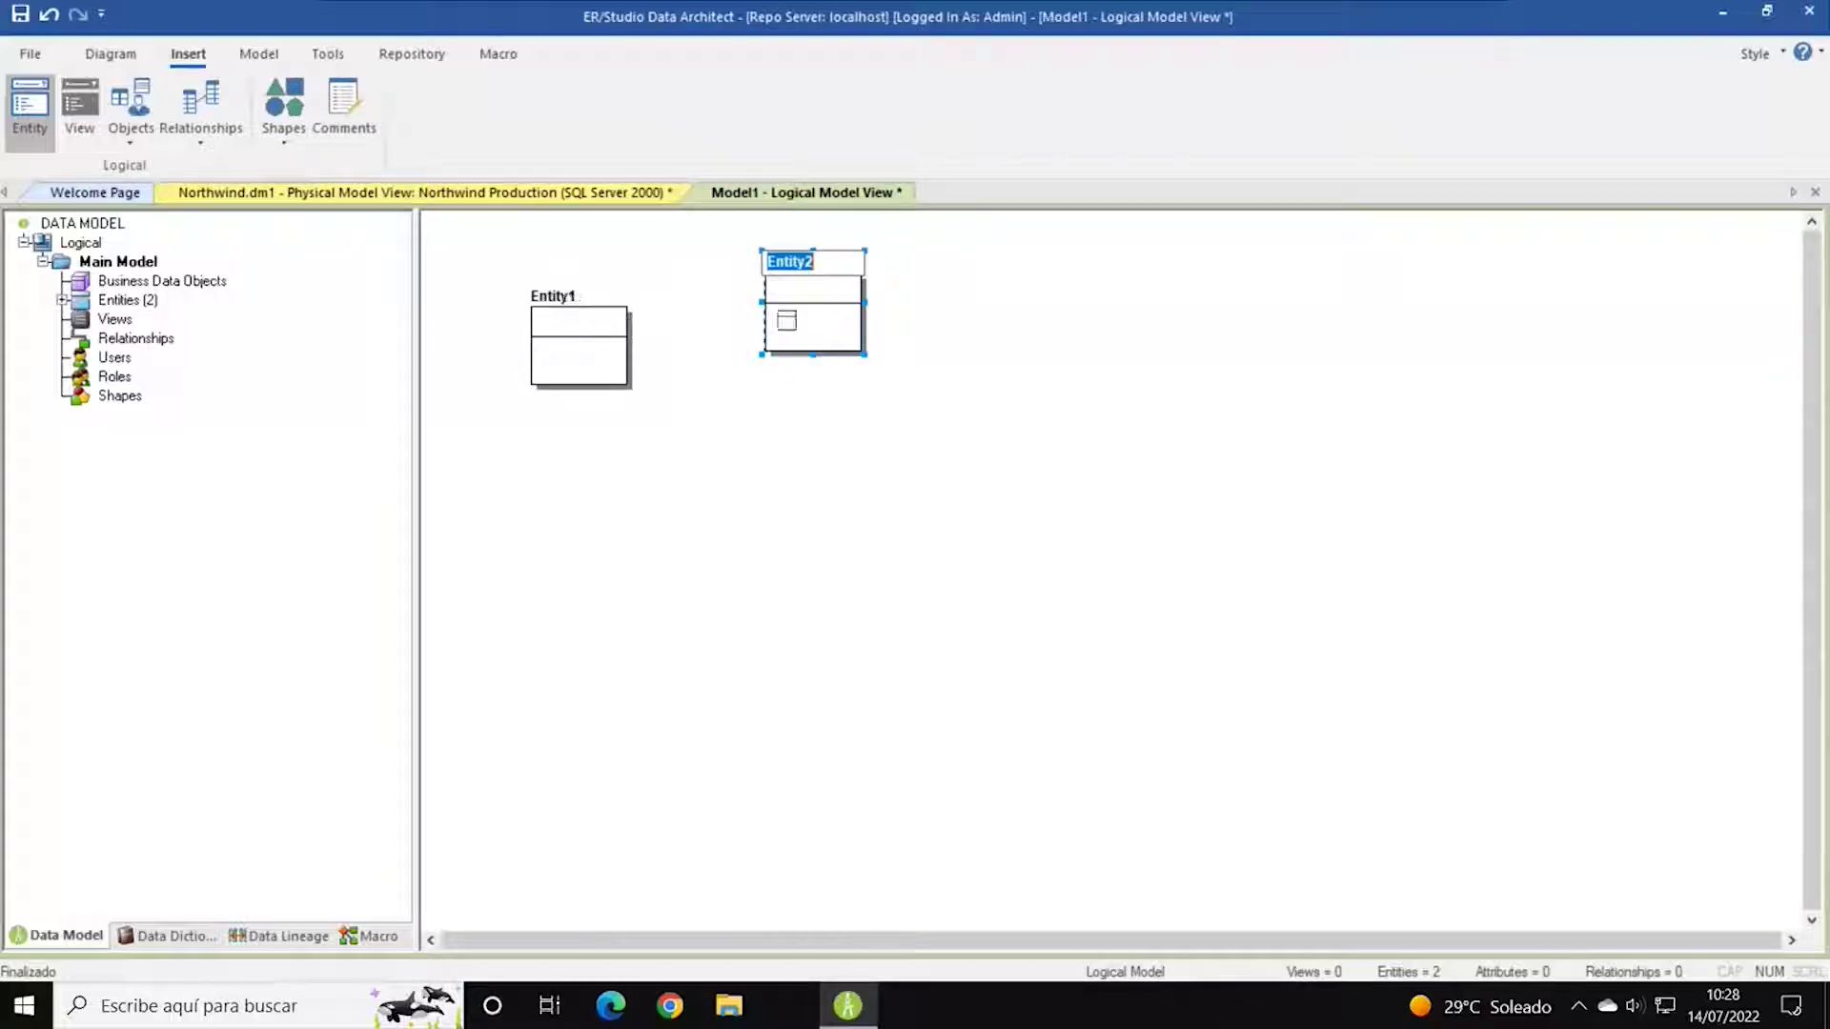
Name the entity Entidad_2, add key clave_id and attribute campo_01, and discard the extra row.
{"action": "type", "text": "Entidad 2"}
{"action": "type", "text": "2"}
{"action": "key", "text": "Return"}
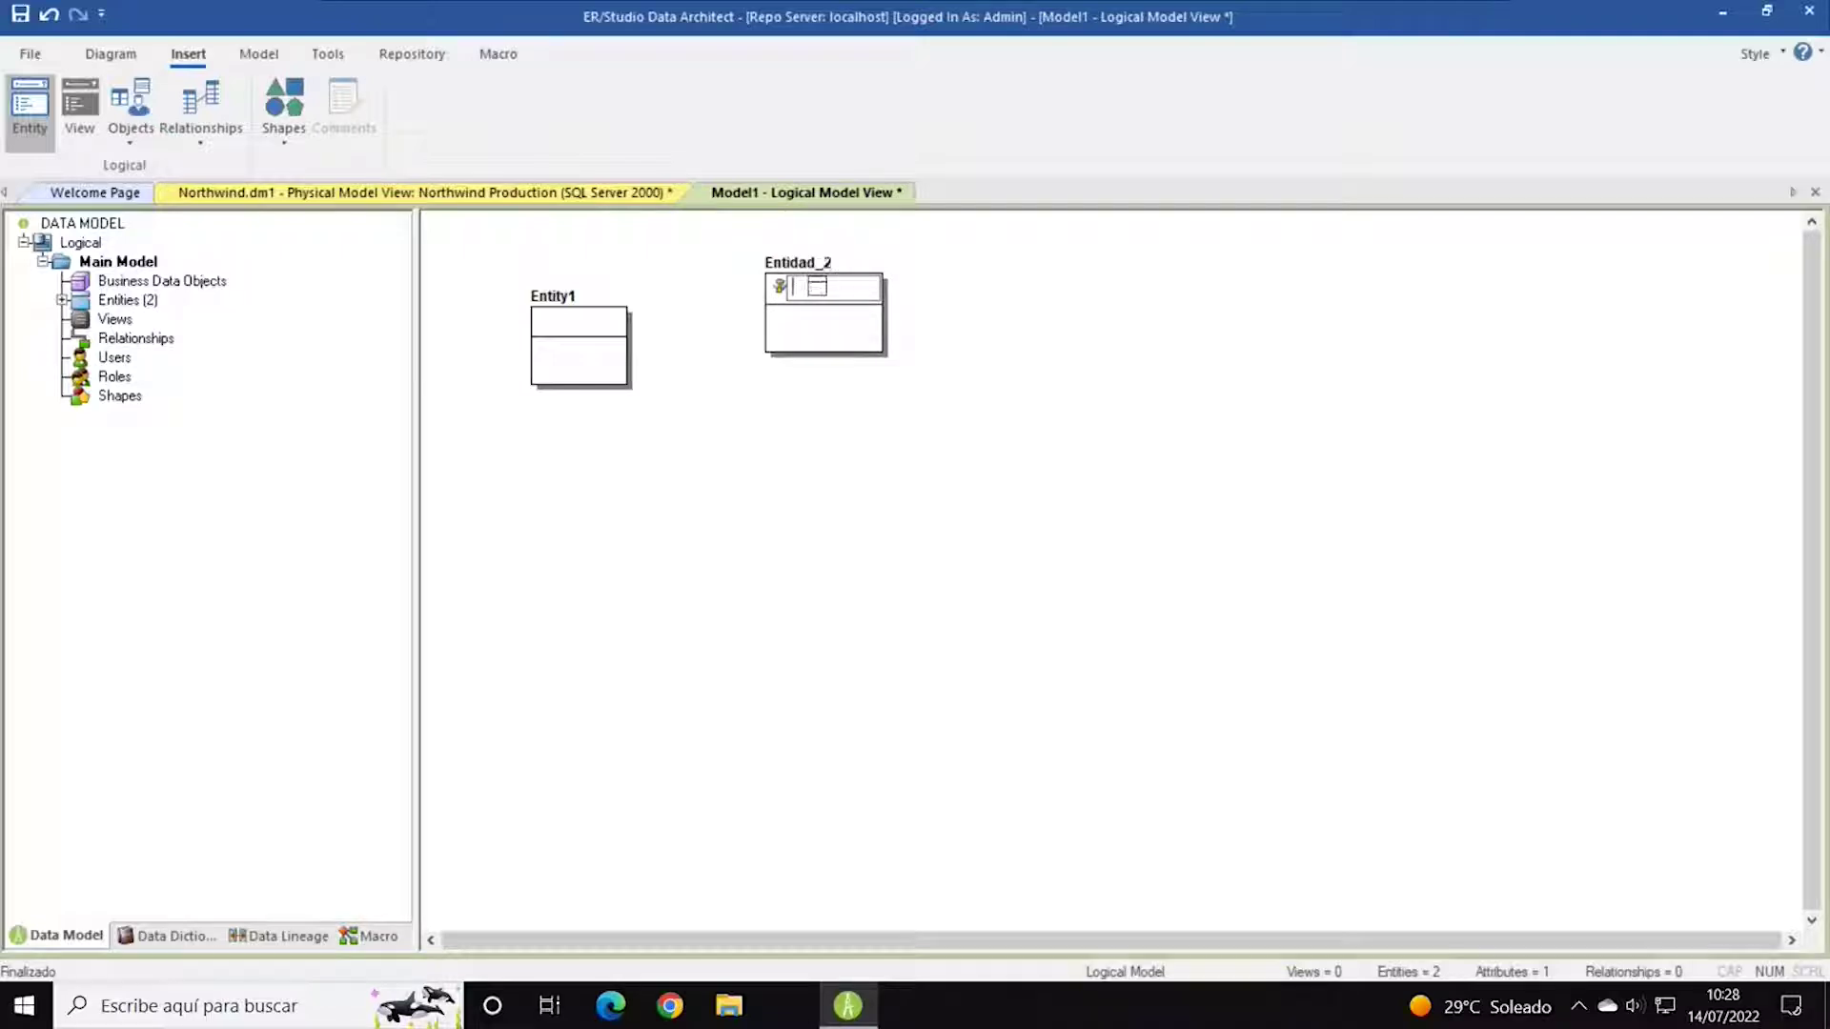
{"action": "type", "text": "clave_id"}
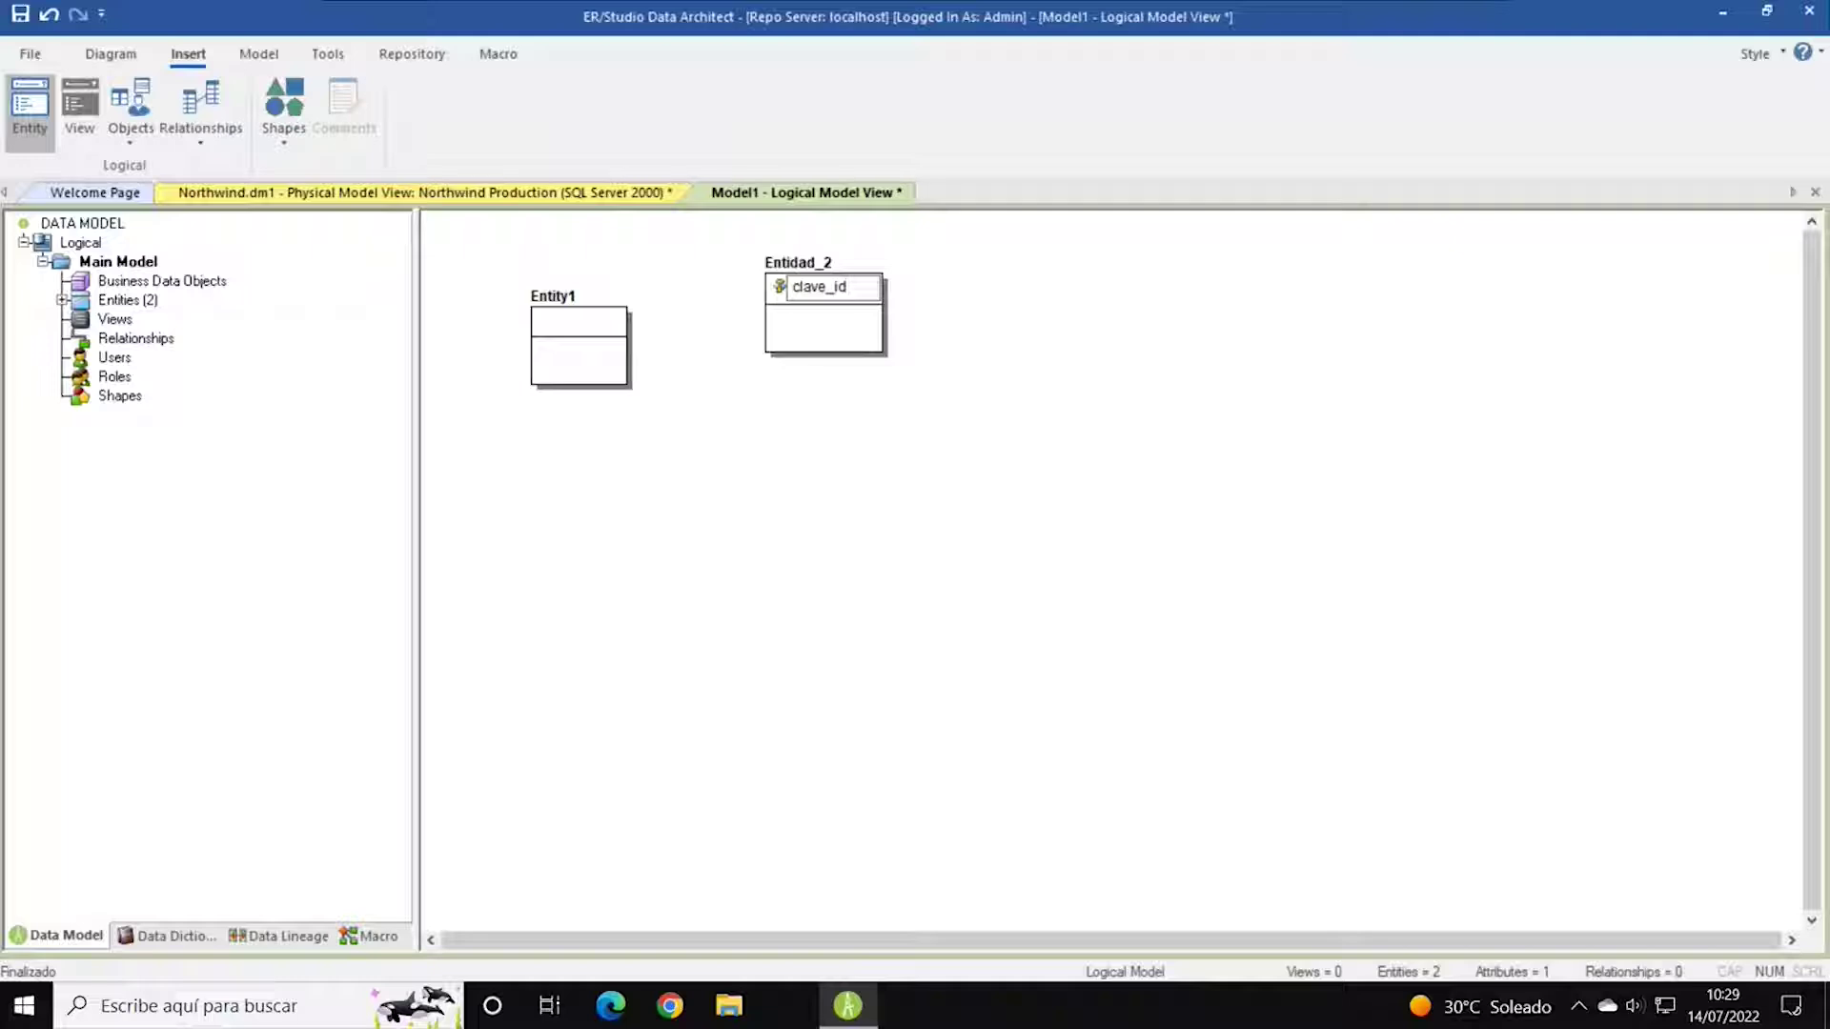
{"action": "key", "text": "Return"}
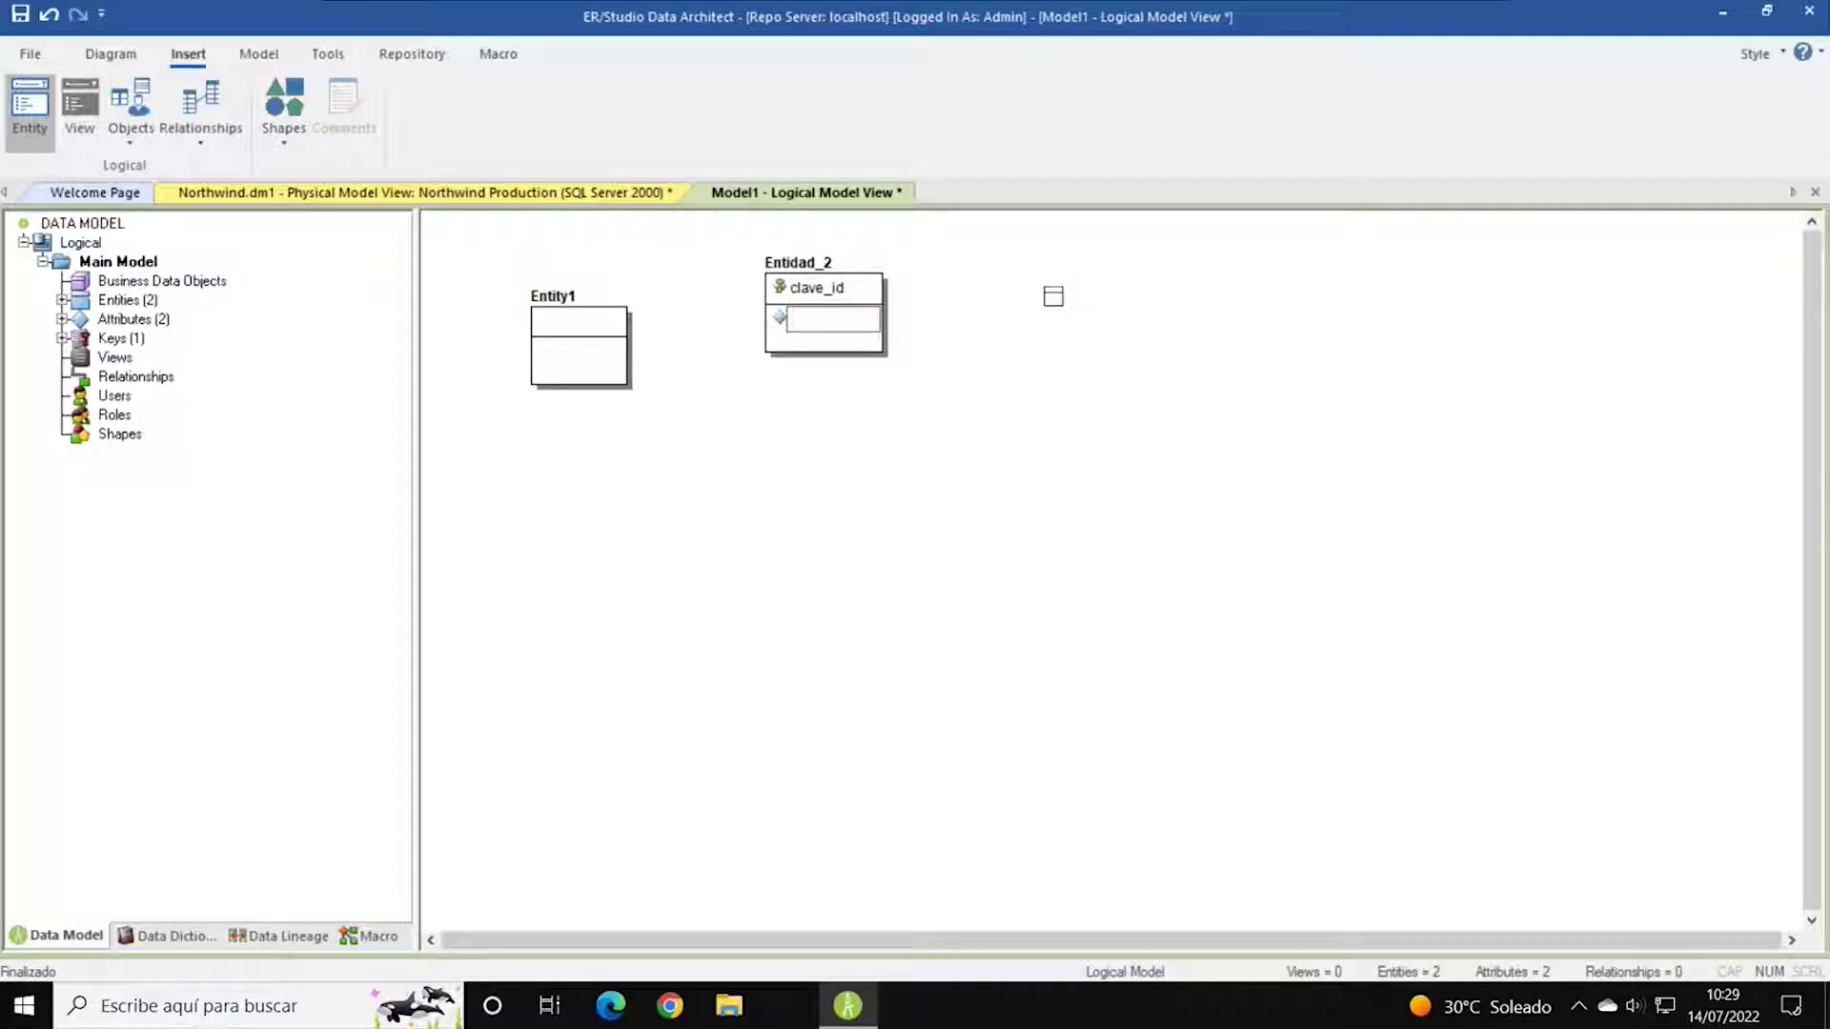
{"action": "type", "text": "campo_01"}
{"action": "key", "text": "Return"}
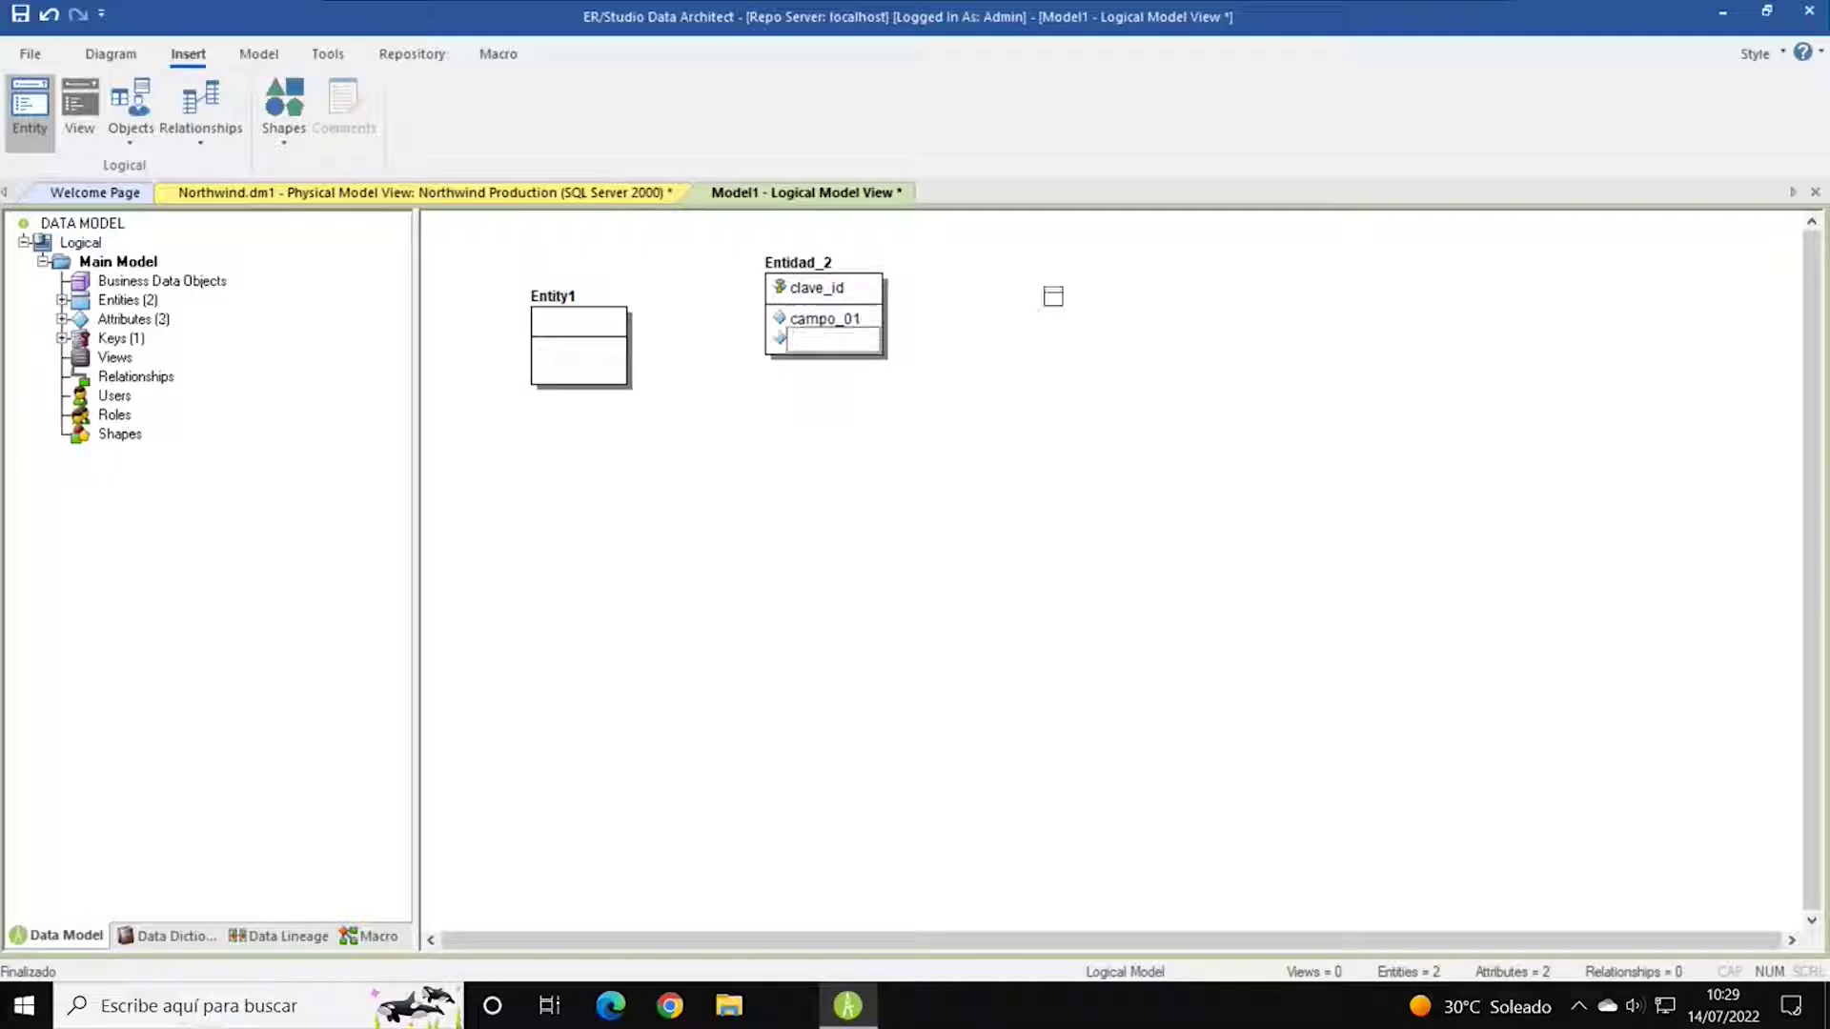
{"action": "type", "text": "campo_"}
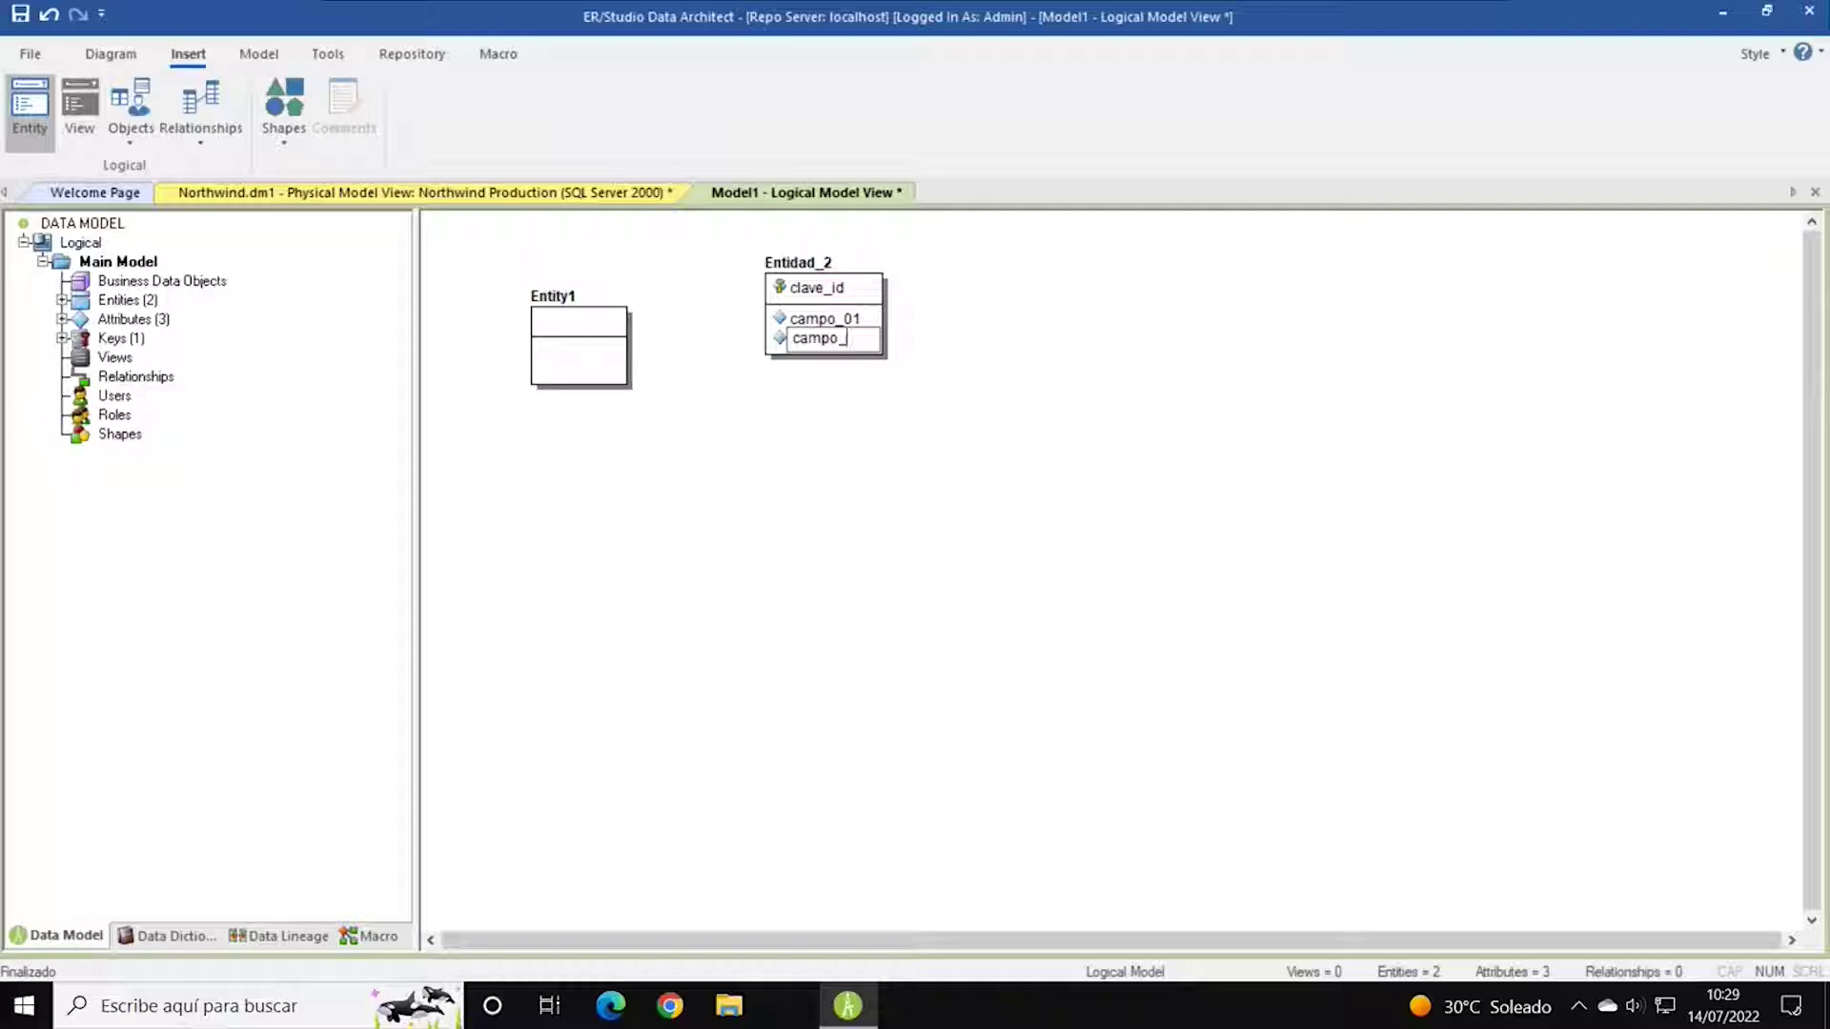
{"action": "type", "text": "02"}
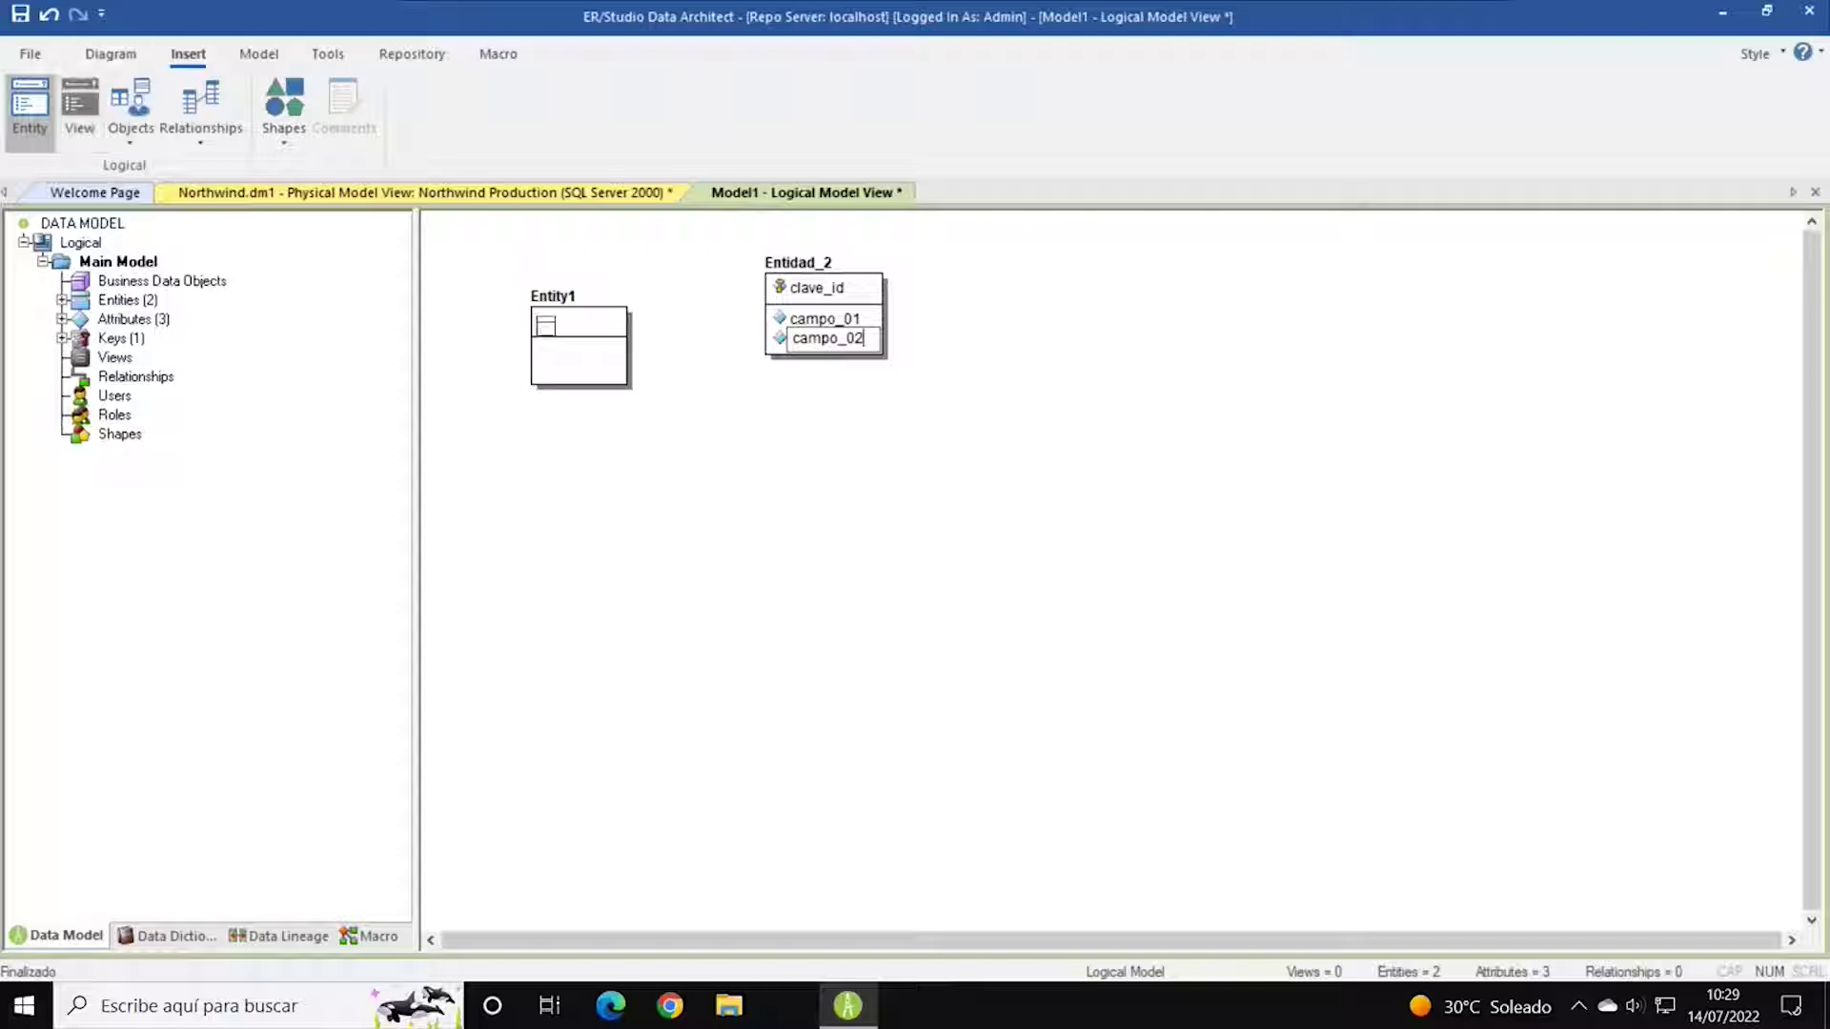
{"action": "key", "text": "Escape"}
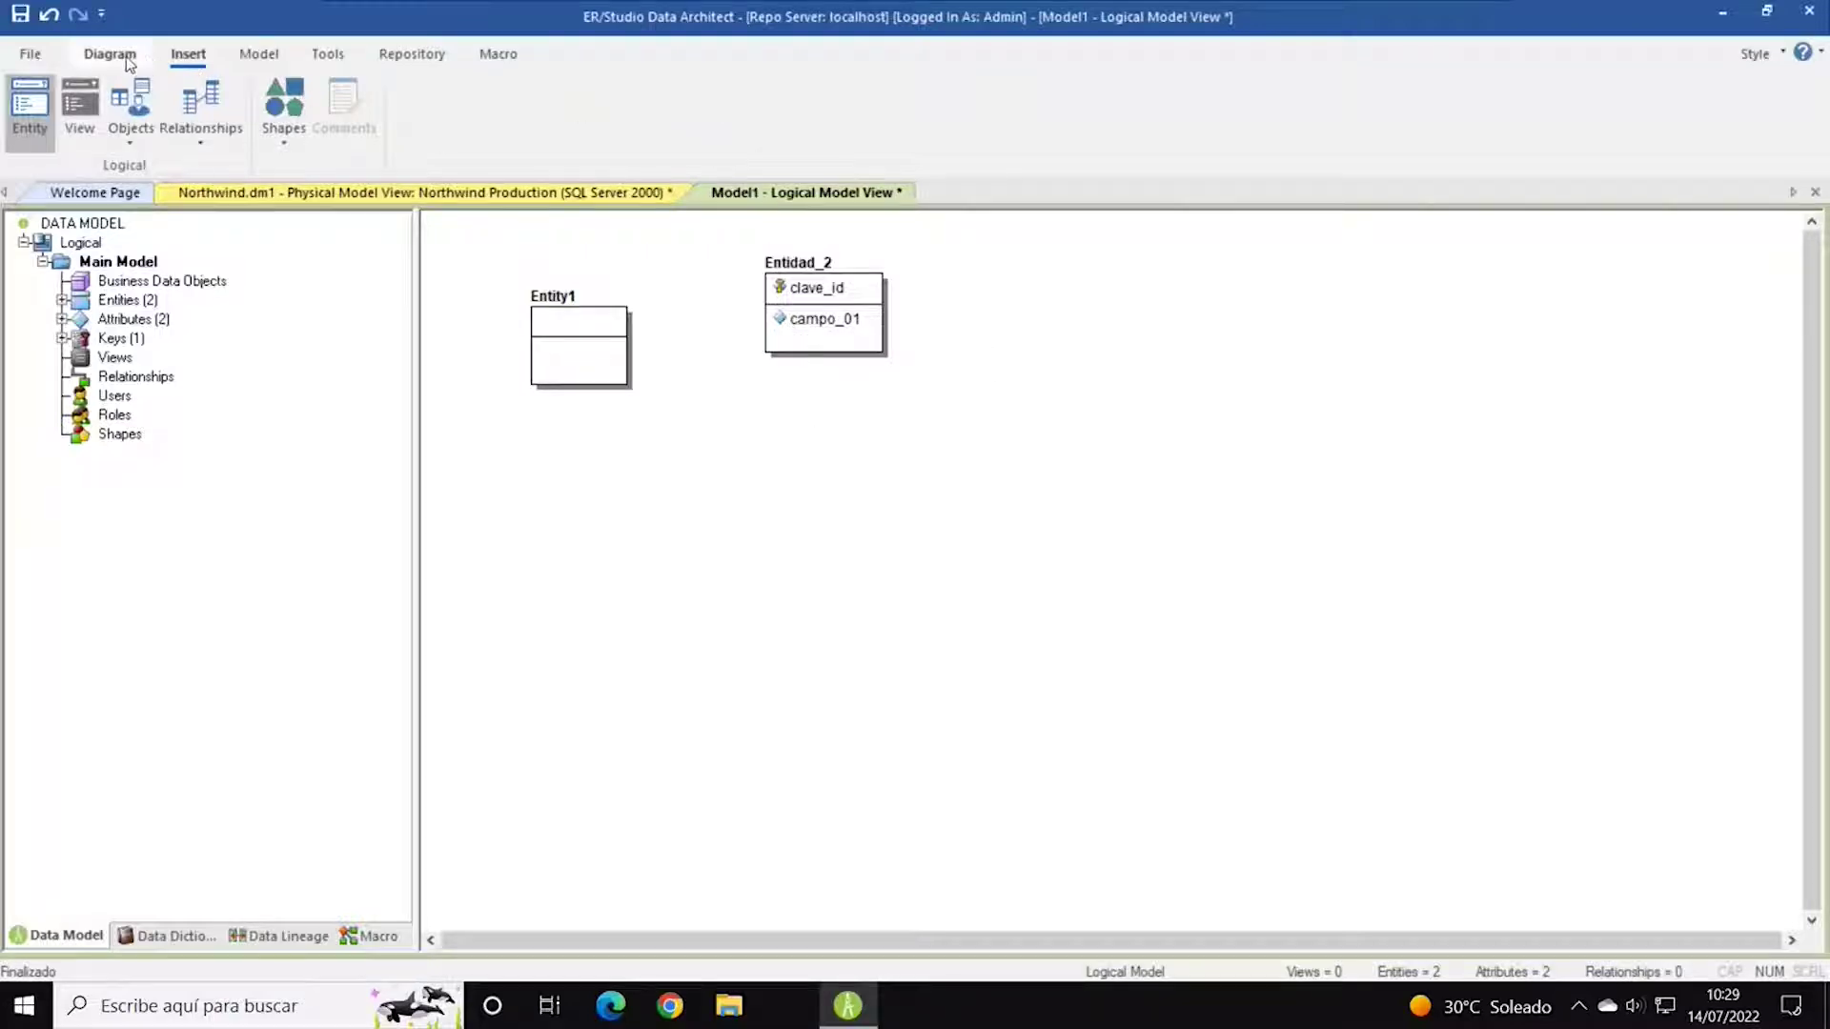
Browse the Insert menu's list of insertable object types, then close it.
{"action": "left_click", "coordinate": [88, 100]}
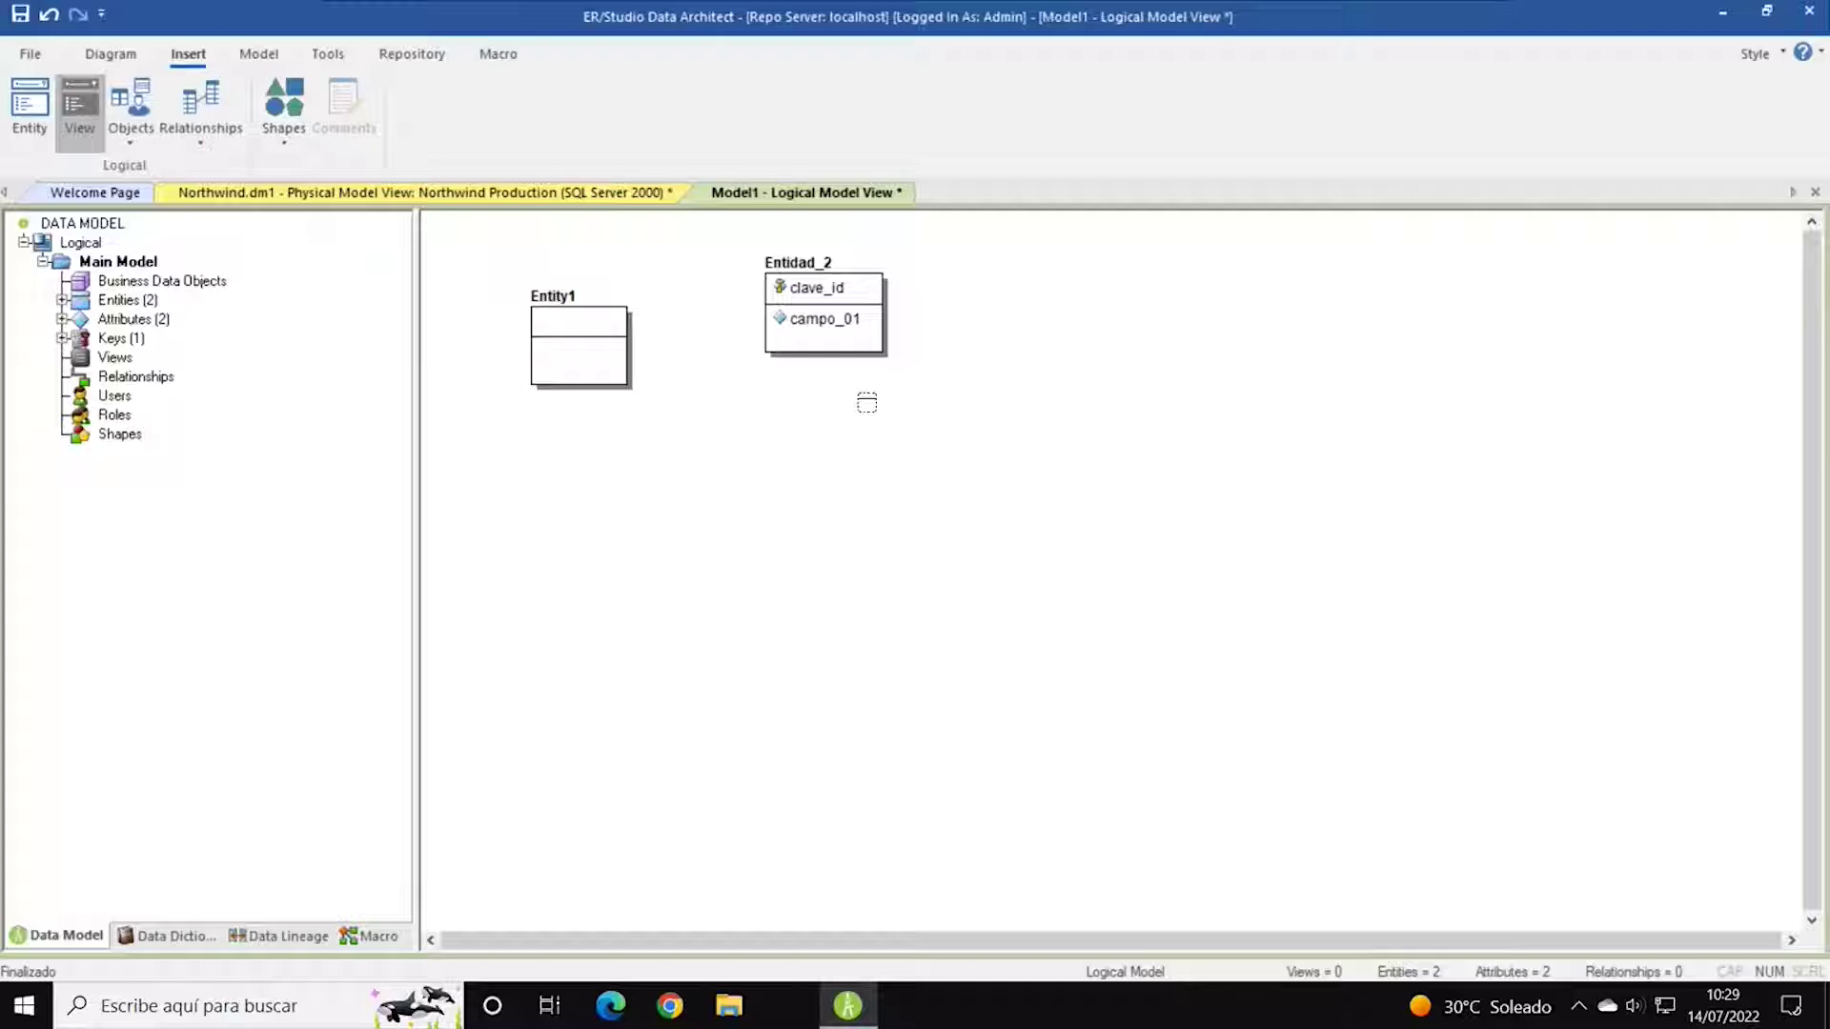
{"action": "left_click", "coordinate": [140, 143]}
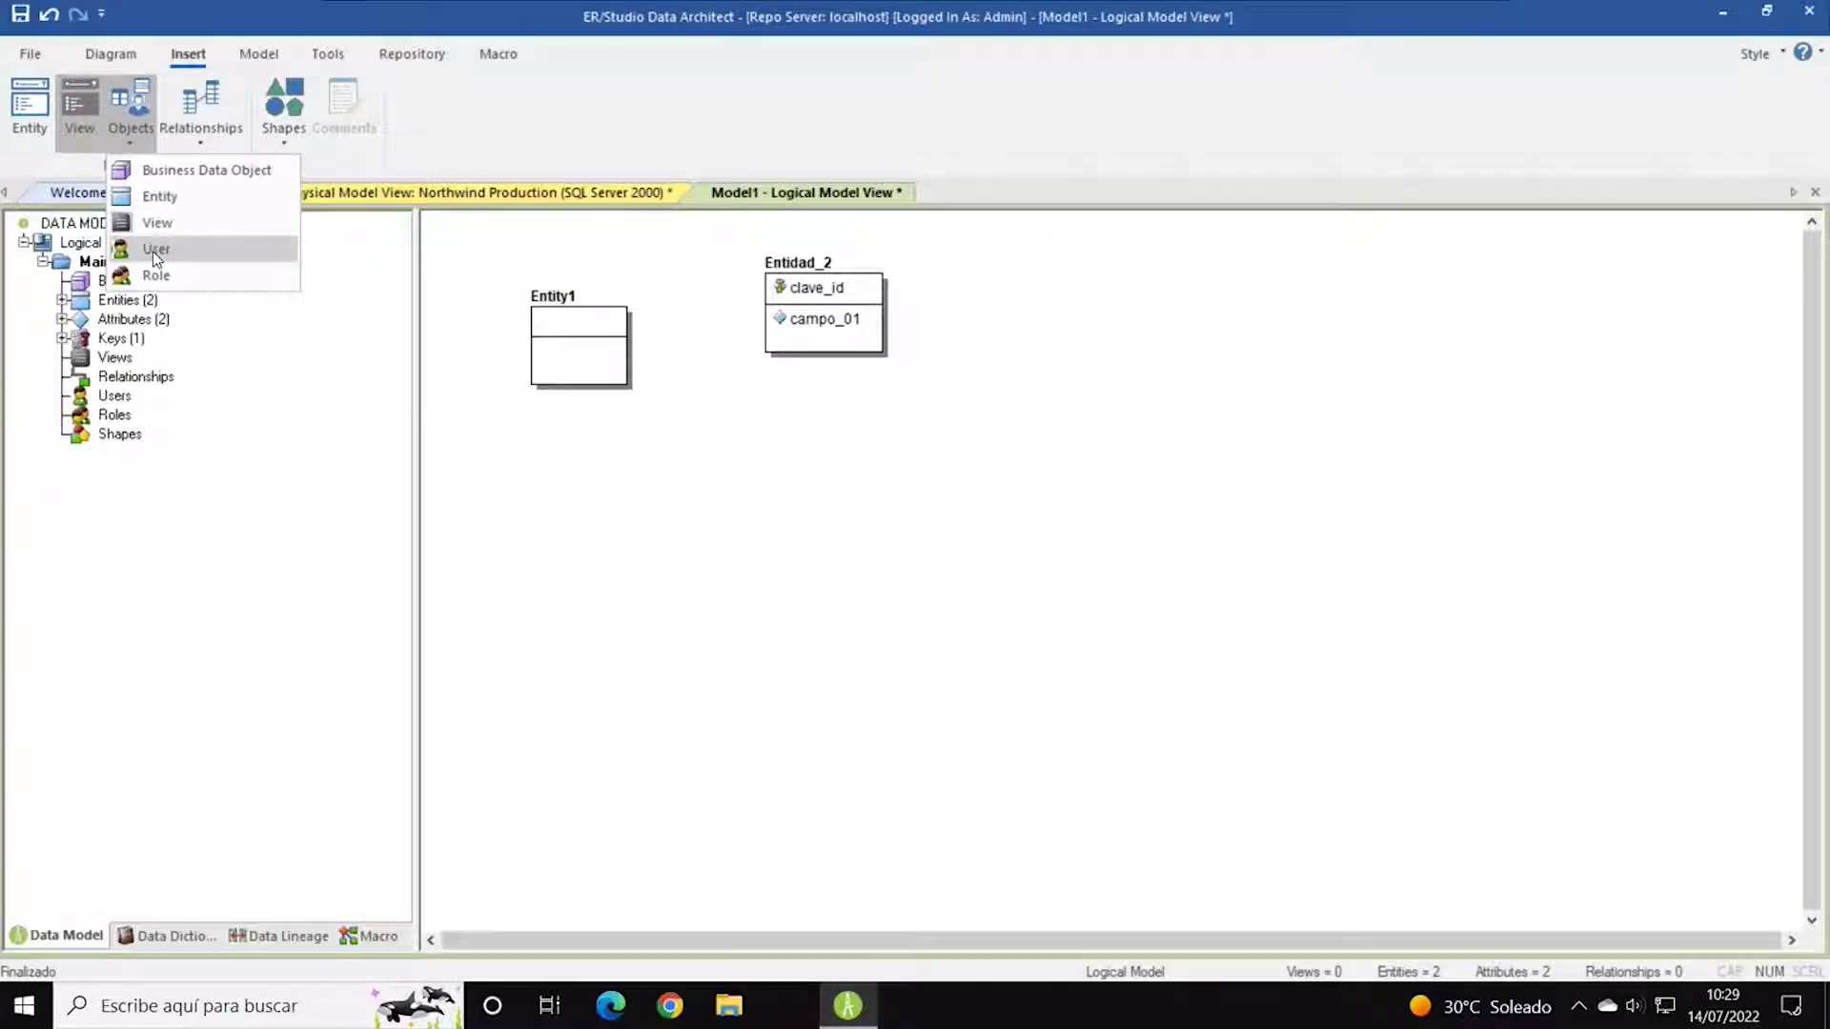
{"action": "left_click", "coordinate": [148, 173]}
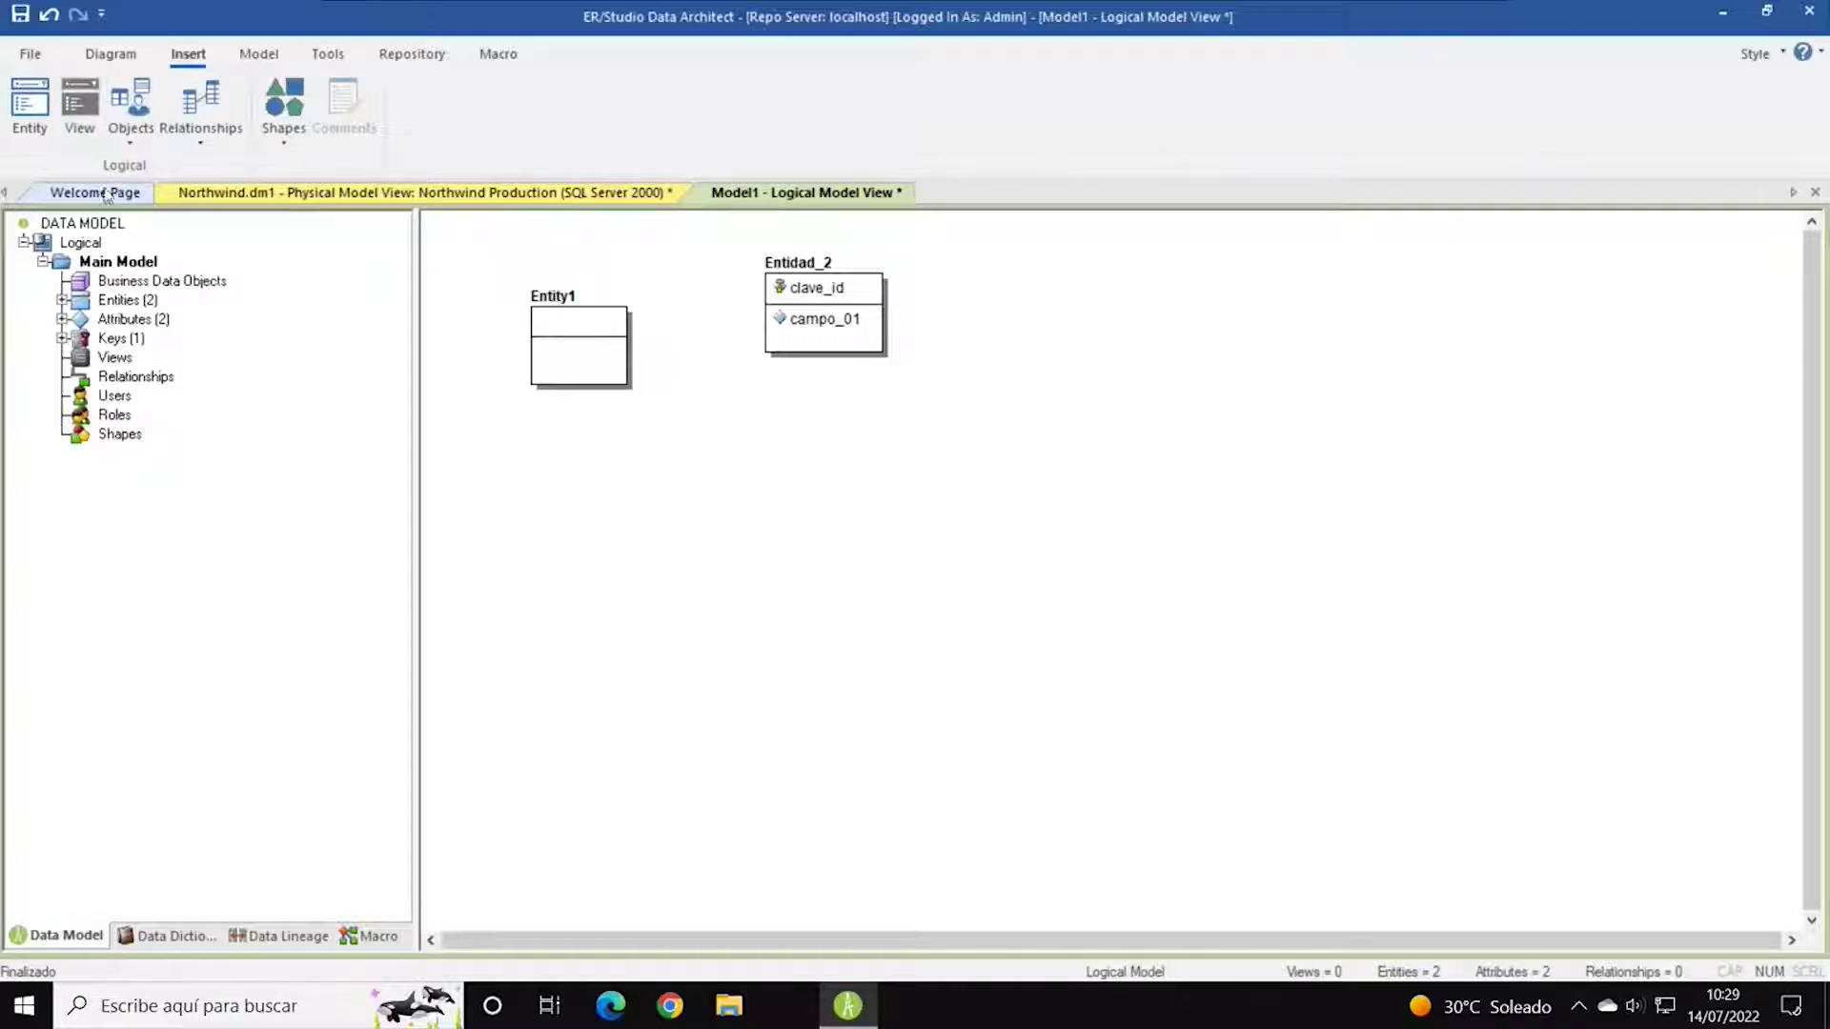
{"action": "left_click", "coordinate": [139, 141]}
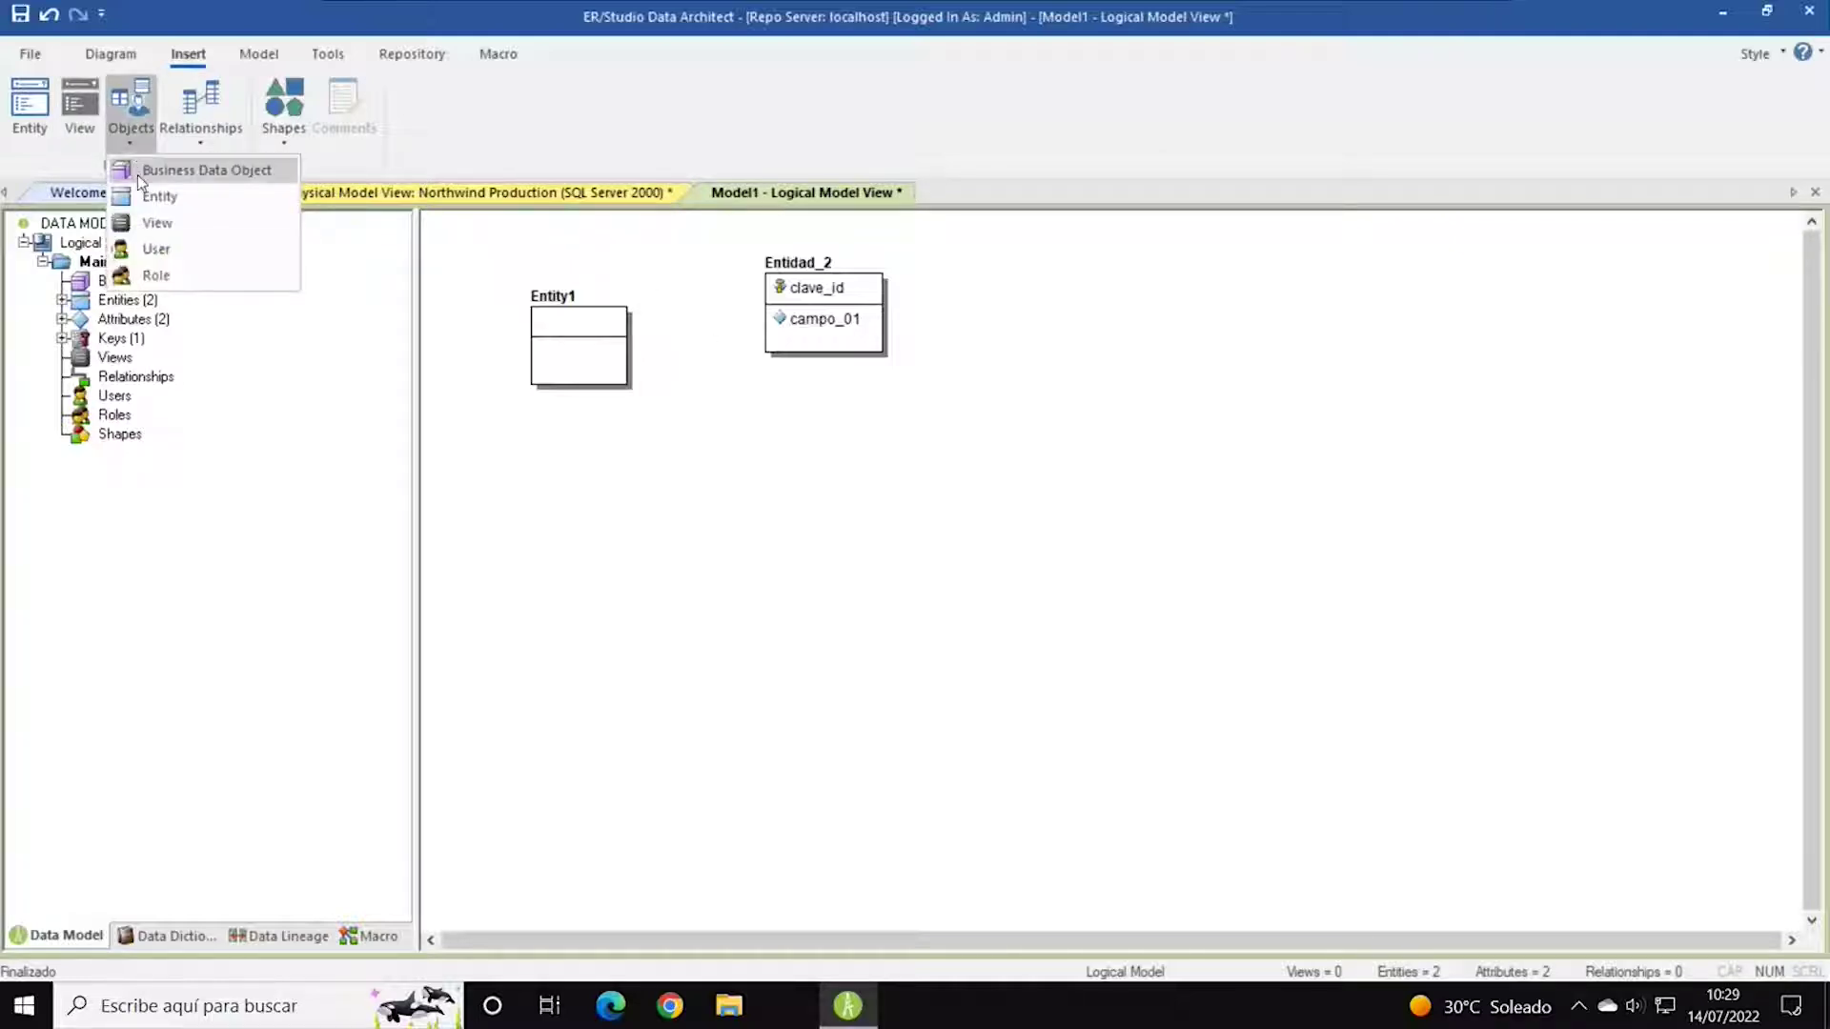
{"action": "left_click", "coordinate": [506, 145]}
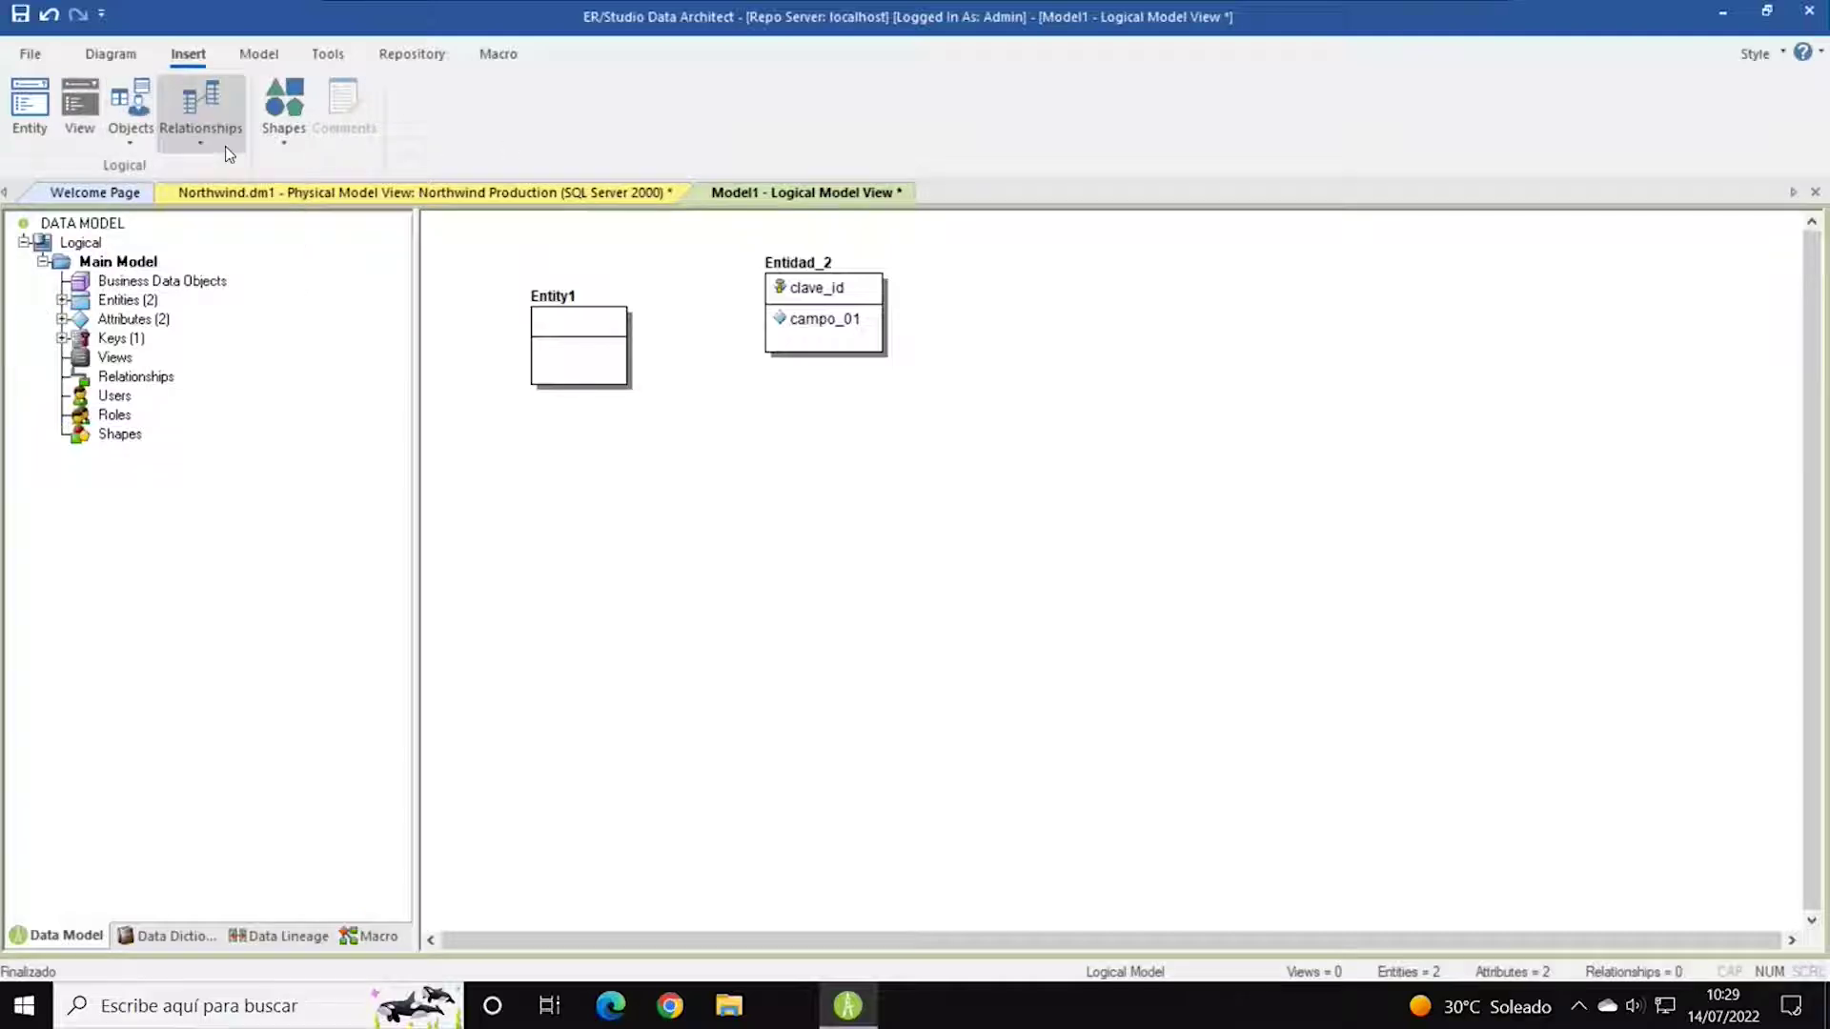
Show the Model and Tools ribbons and select the Logical node in the model tree.
{"action": "left_click", "coordinate": [256, 55]}
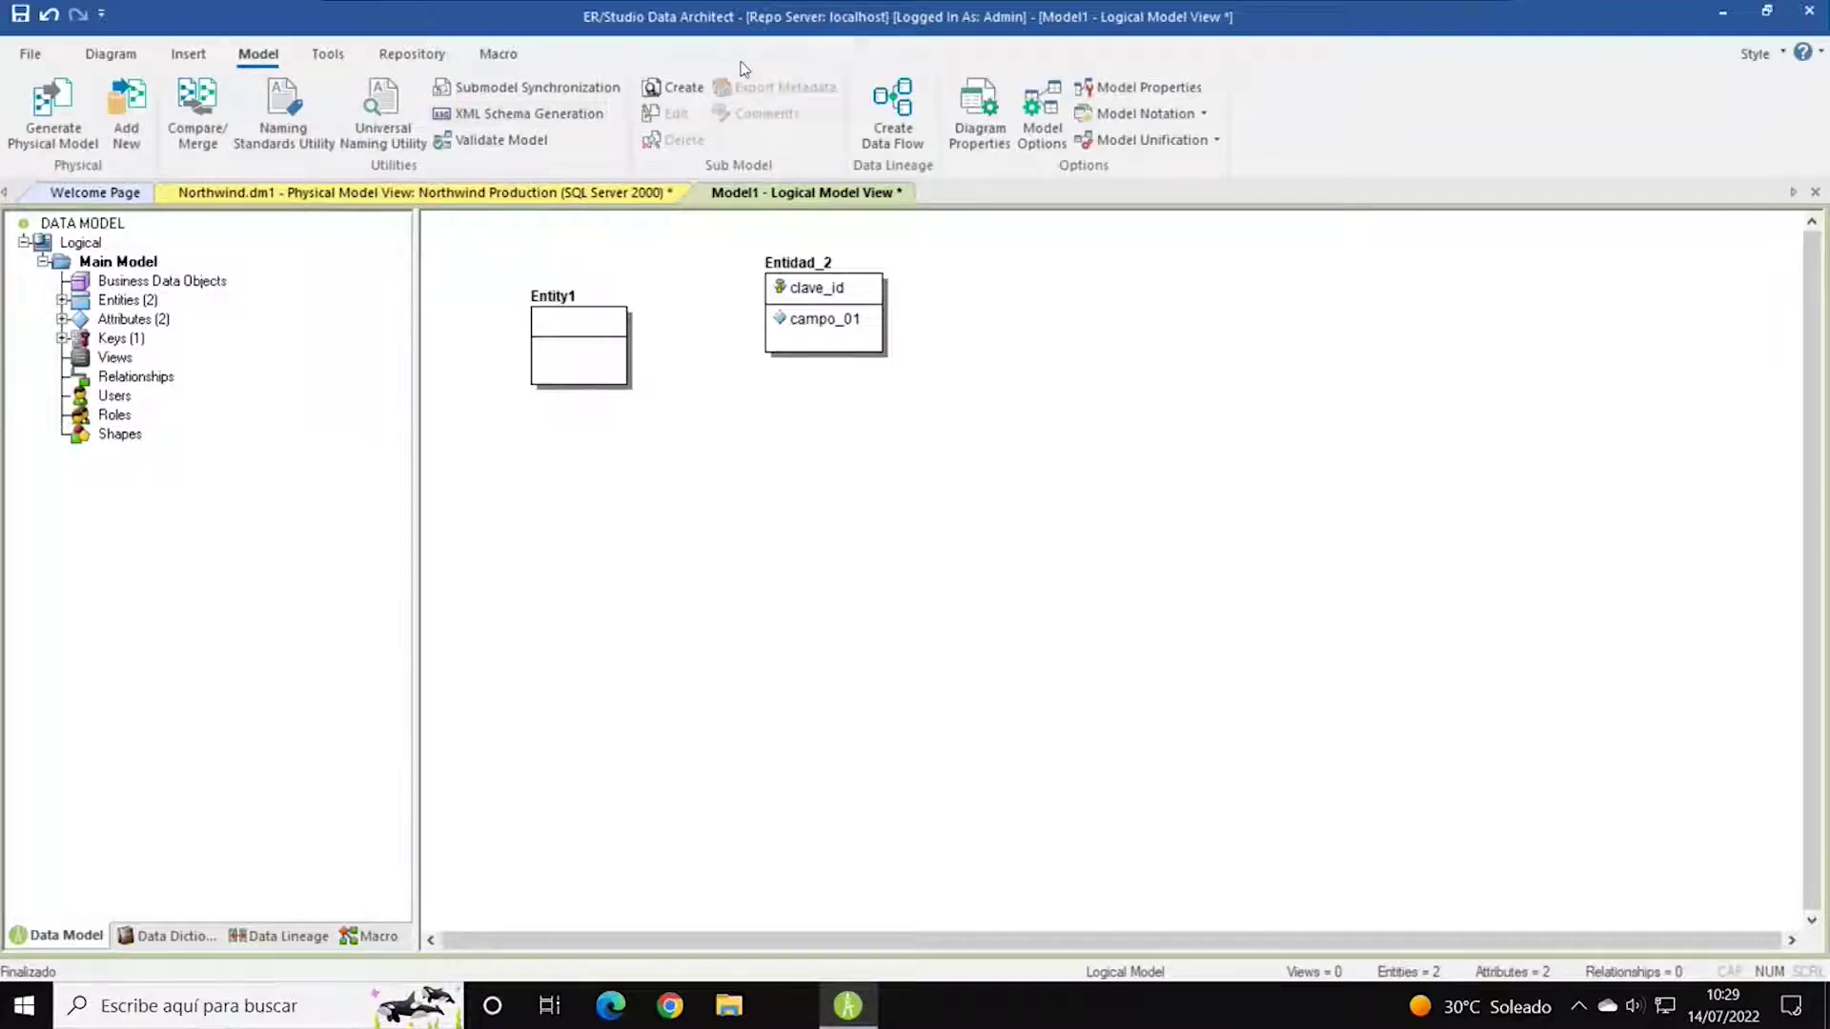
{"action": "left_click", "coordinate": [326, 59]}
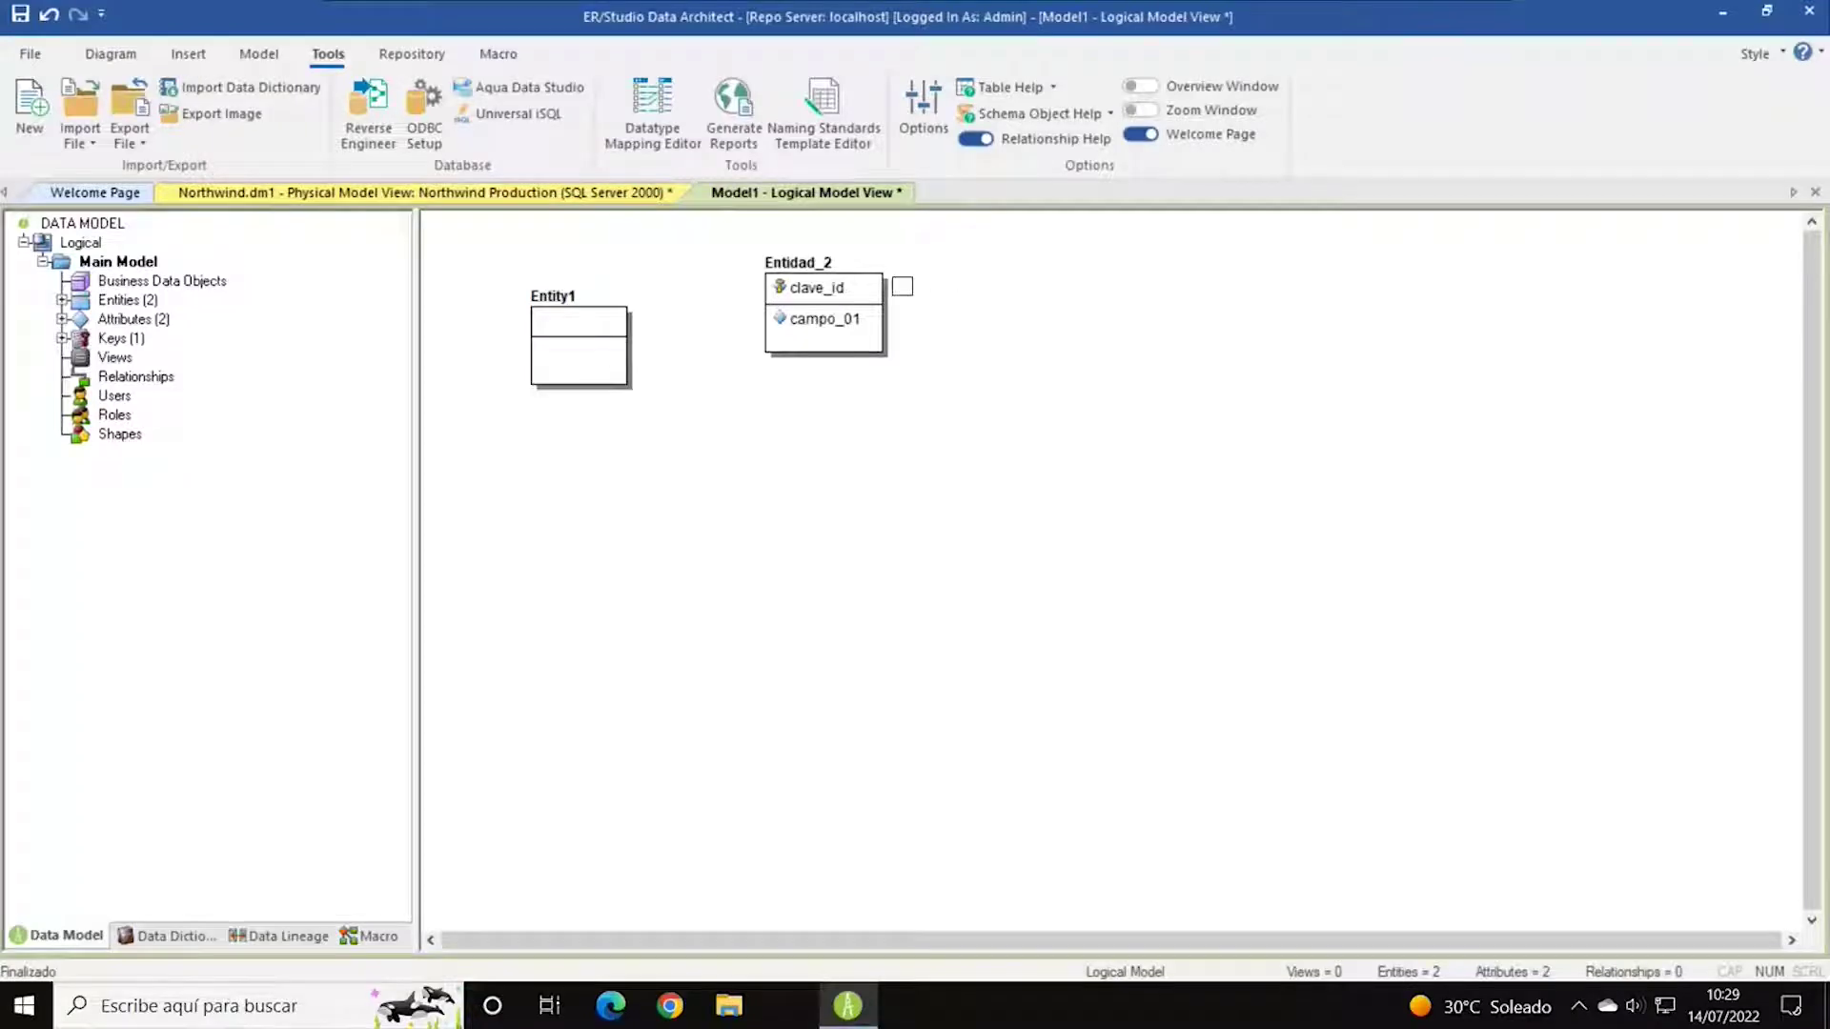
{"action": "left_click", "coordinate": [91, 245]}
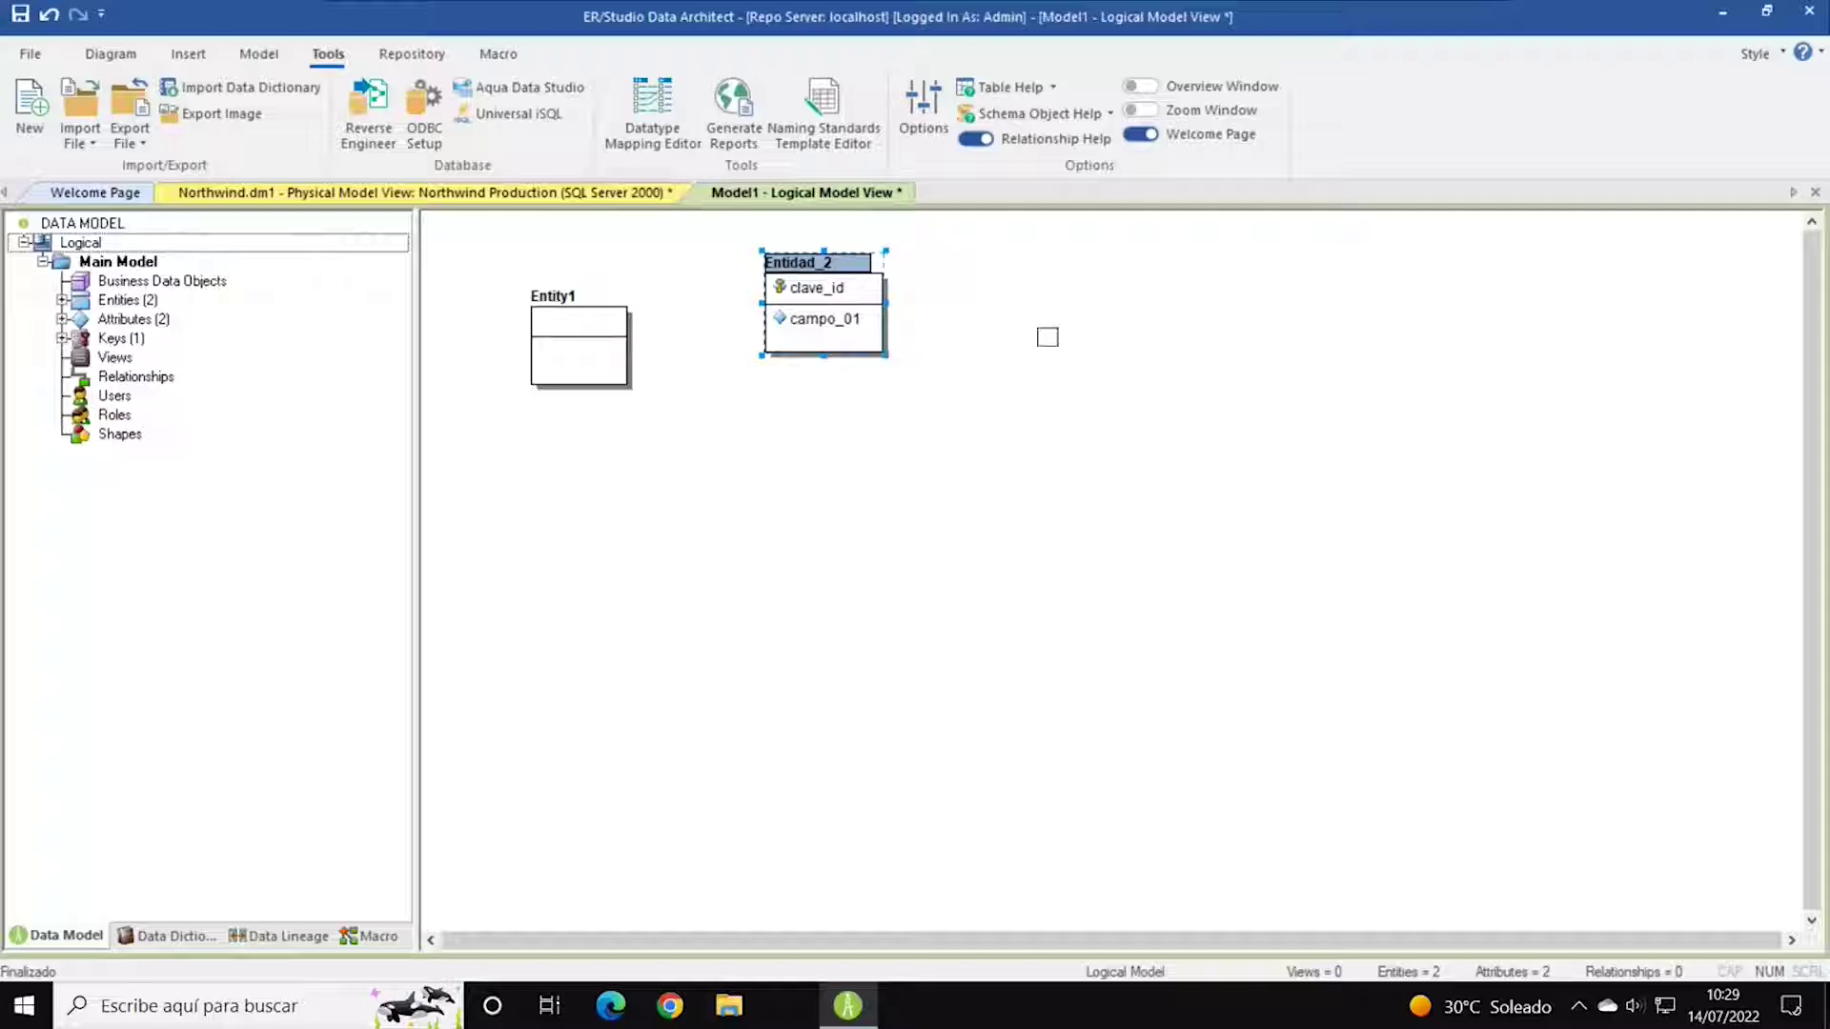
{"action": "right_click", "coordinate": [84, 246]}
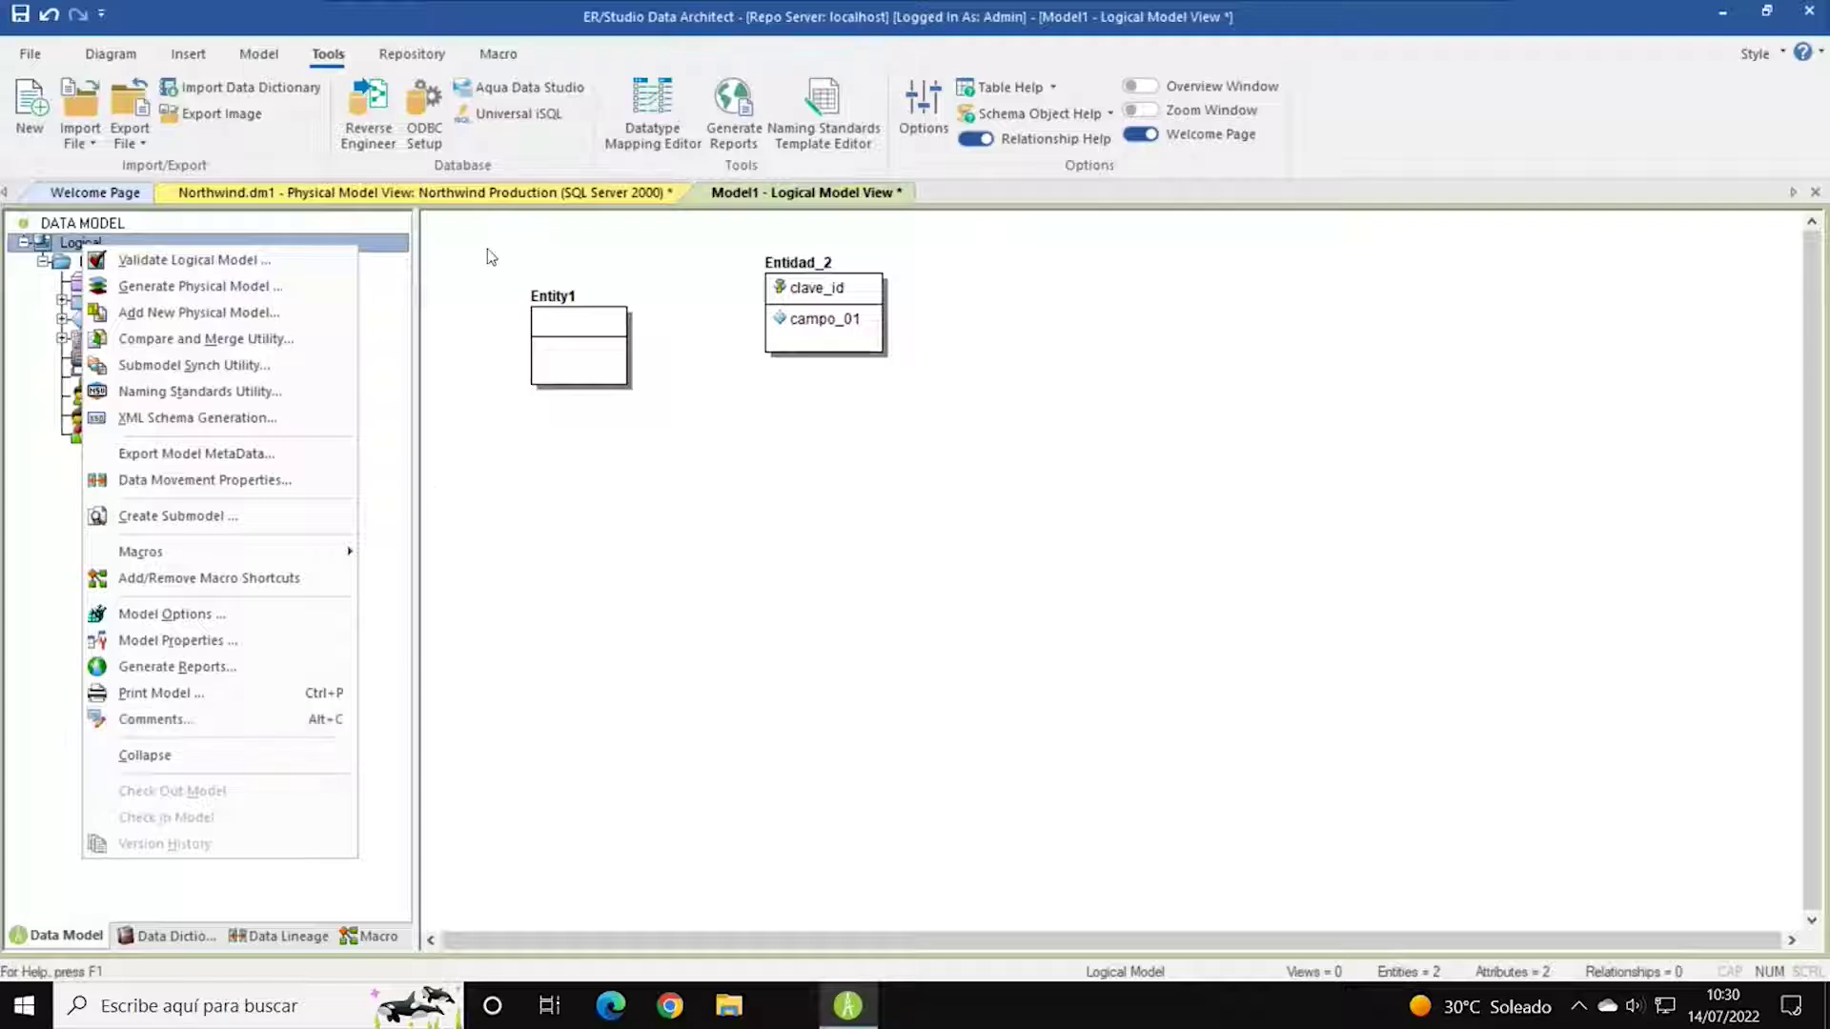
{"action": "left_click", "coordinate": [683, 54]}
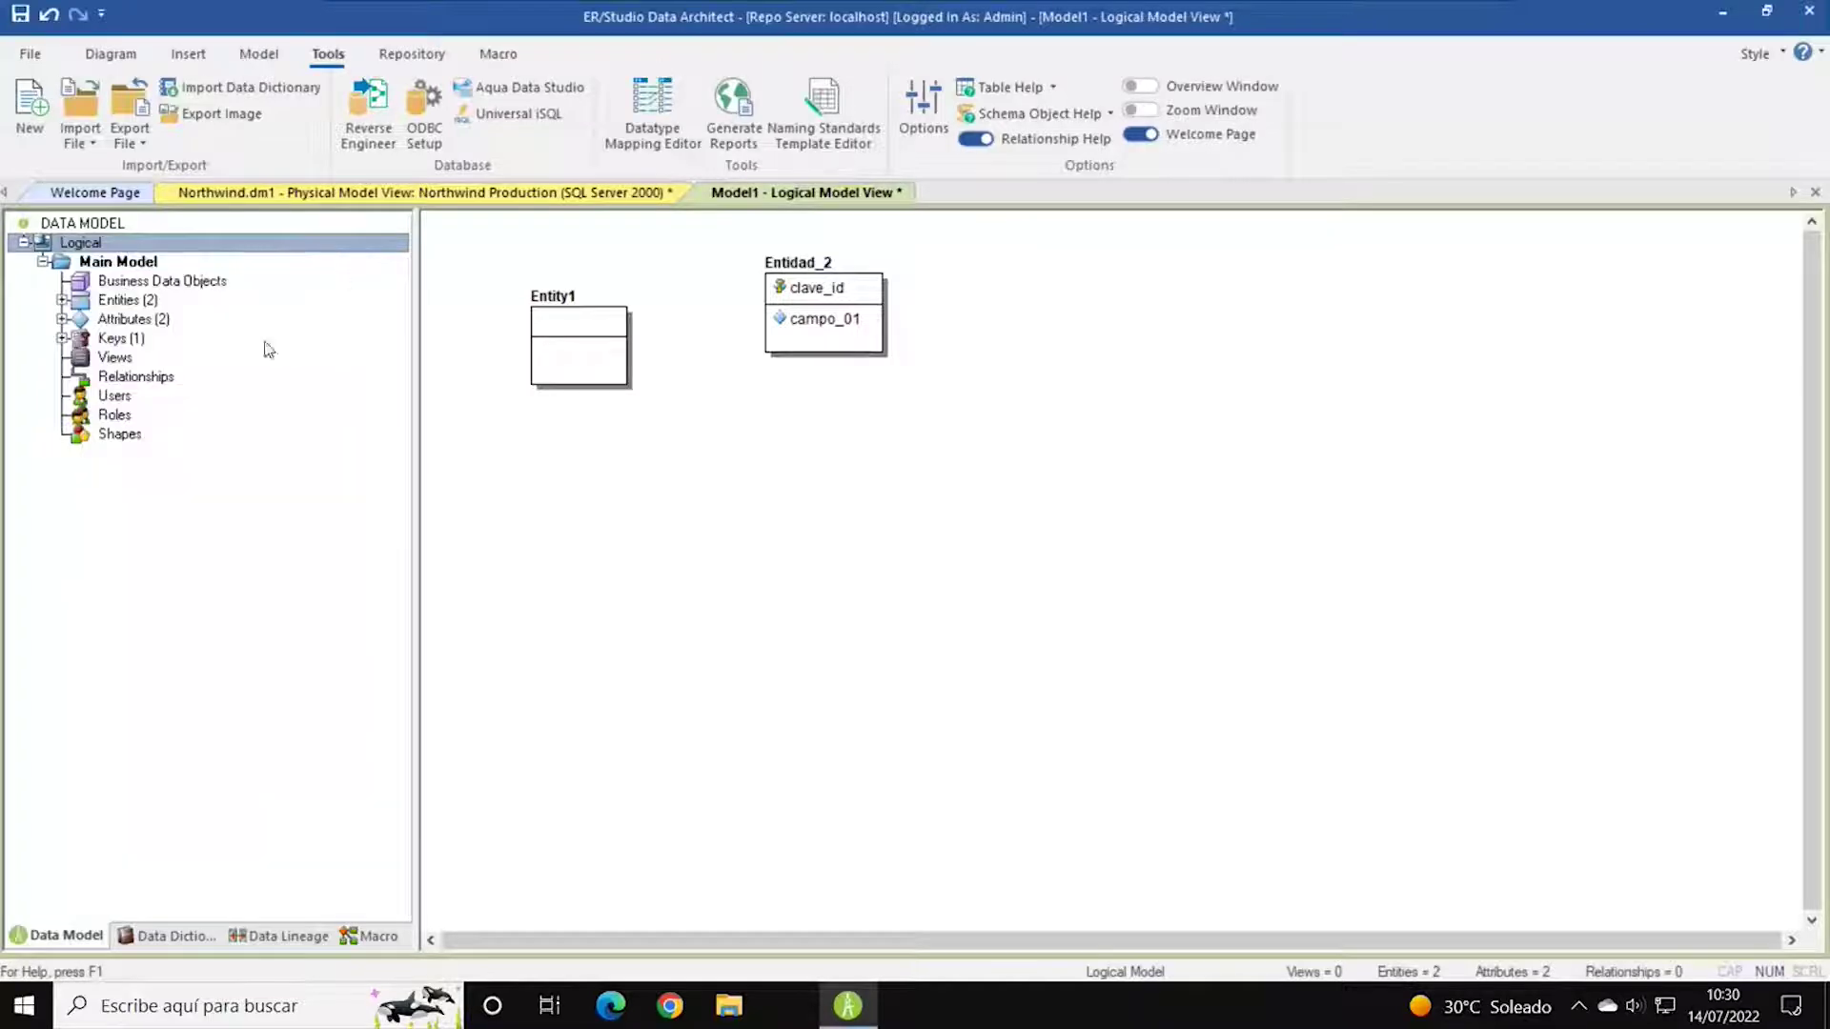
Close Model1 without saving, then create a new blank Model2 and close it.
{"action": "left_click", "coordinate": [1815, 192]}
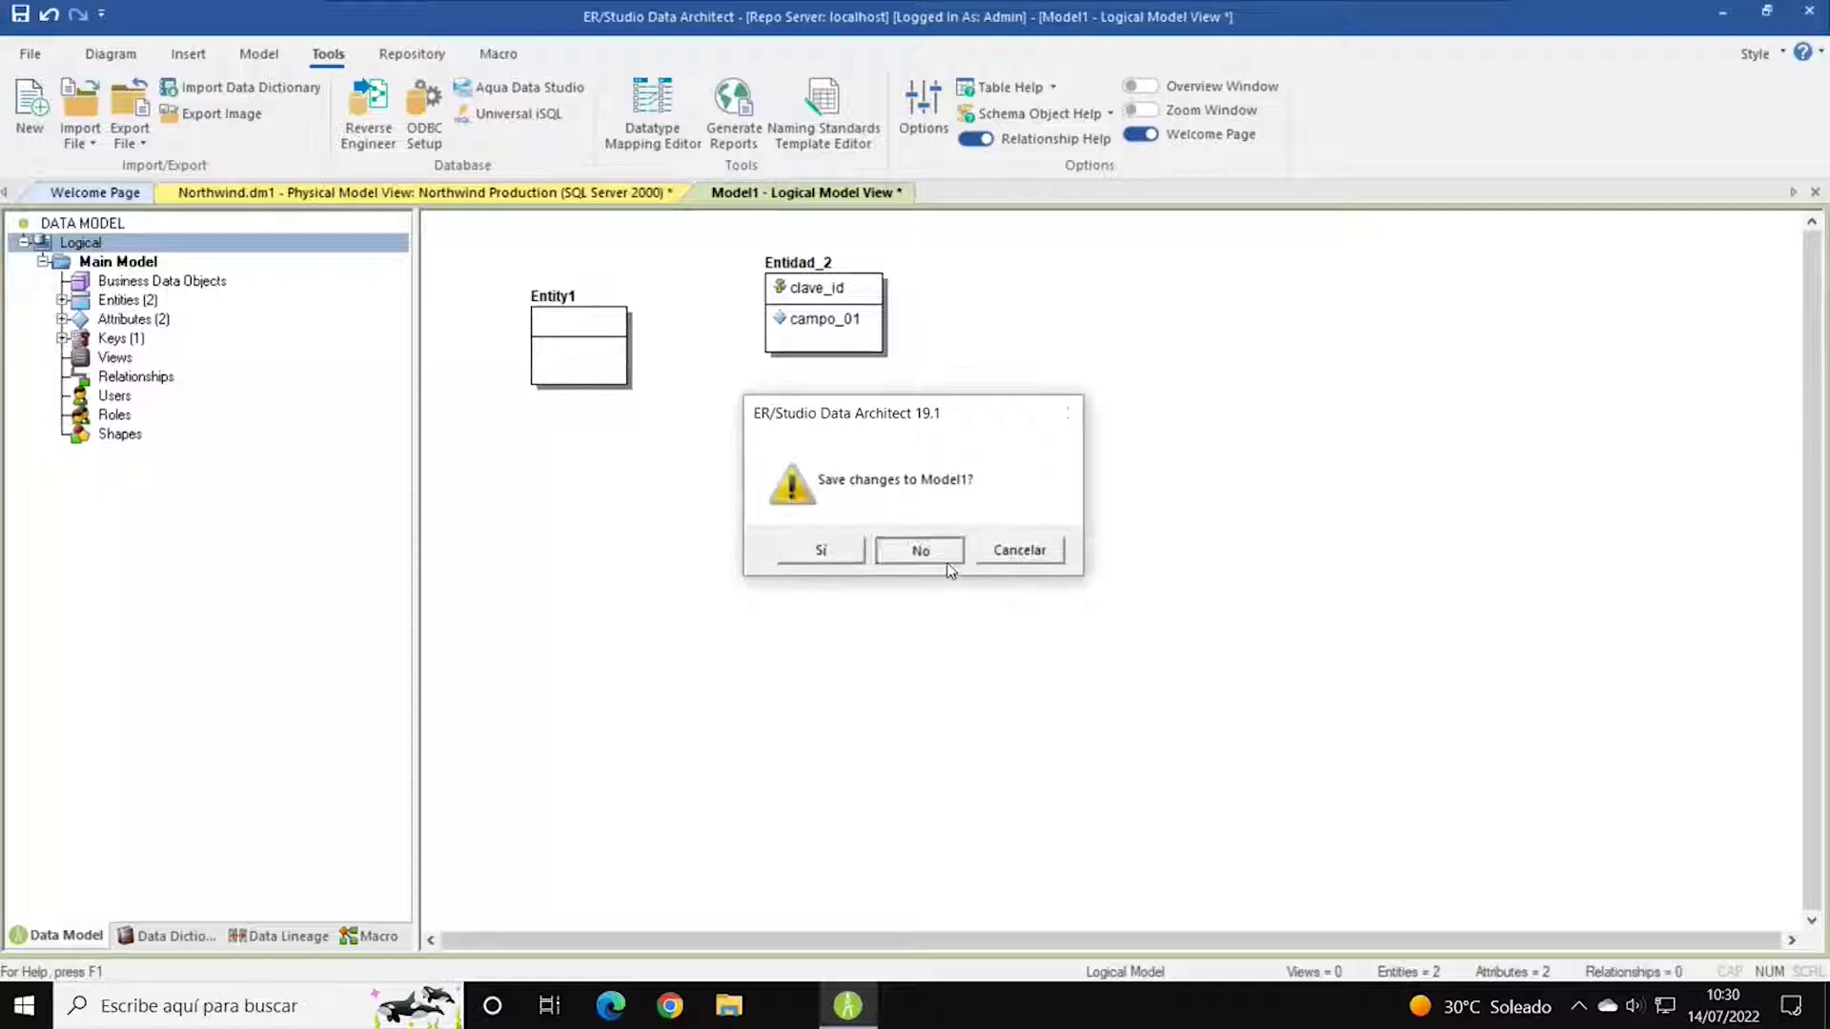
{"action": "left_click", "coordinate": [948, 566]}
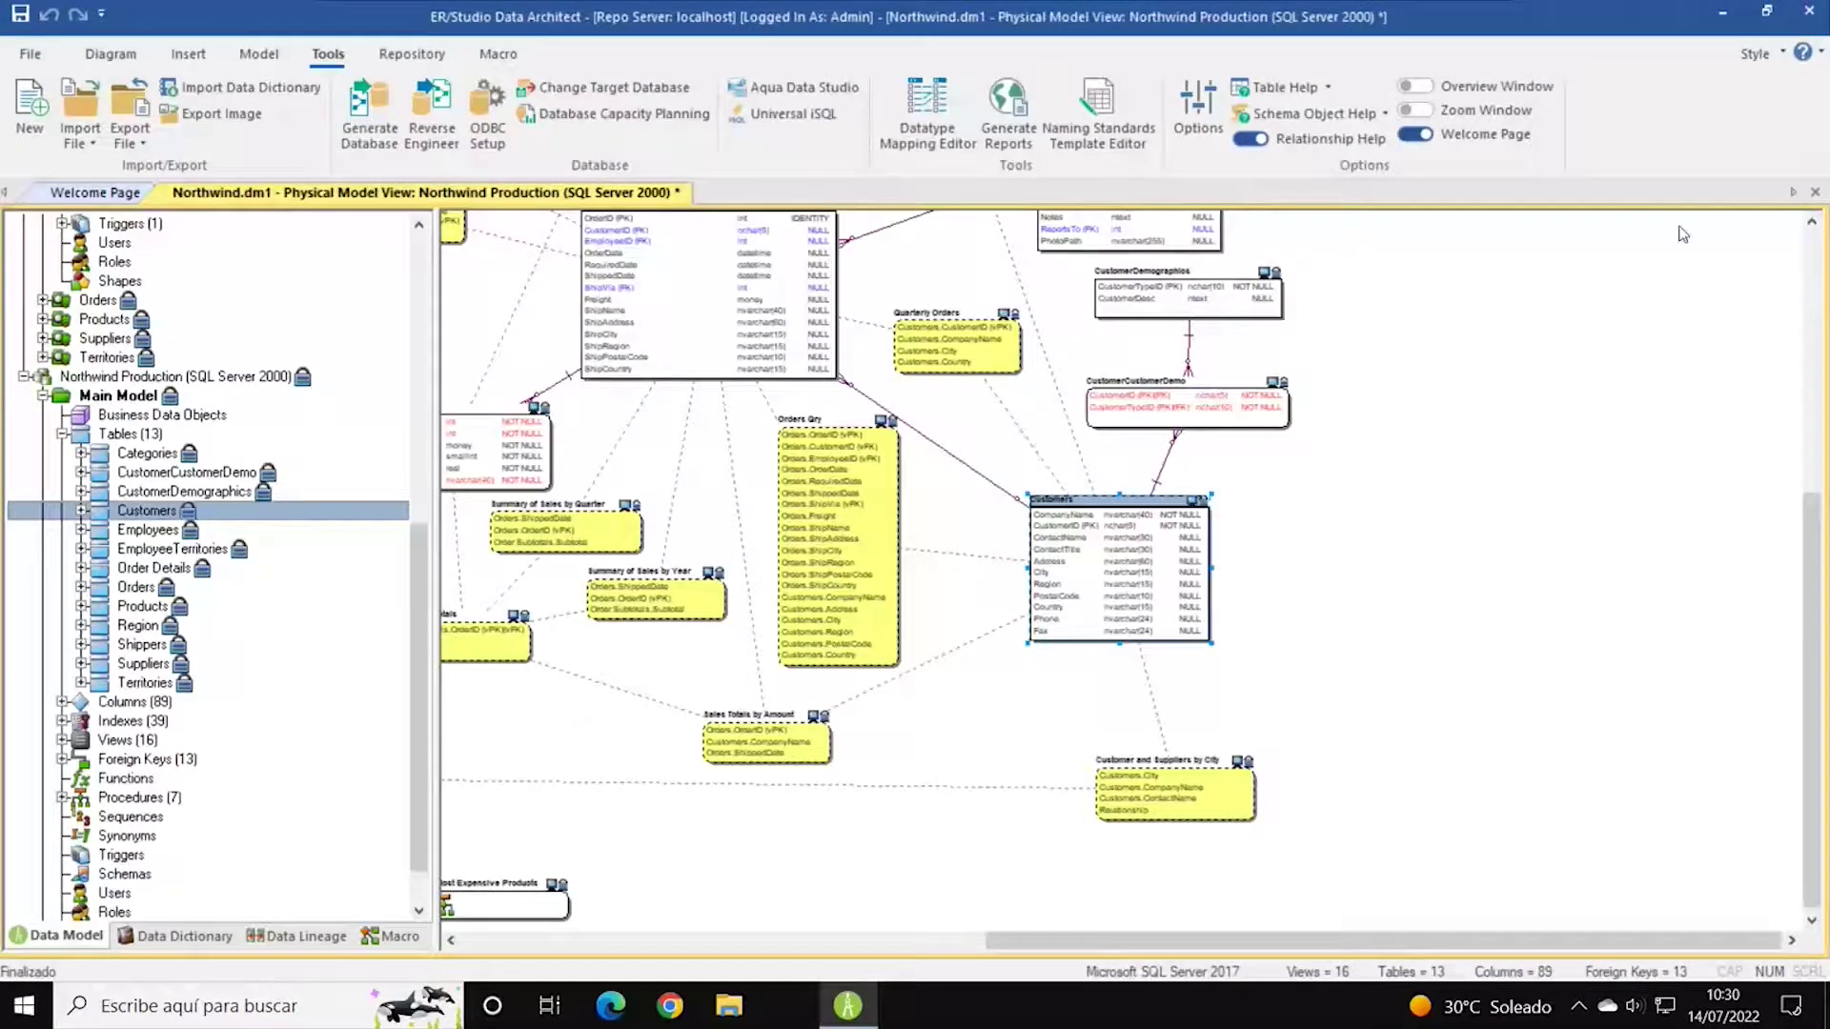
{"action": "left_click", "coordinate": [34, 113]}
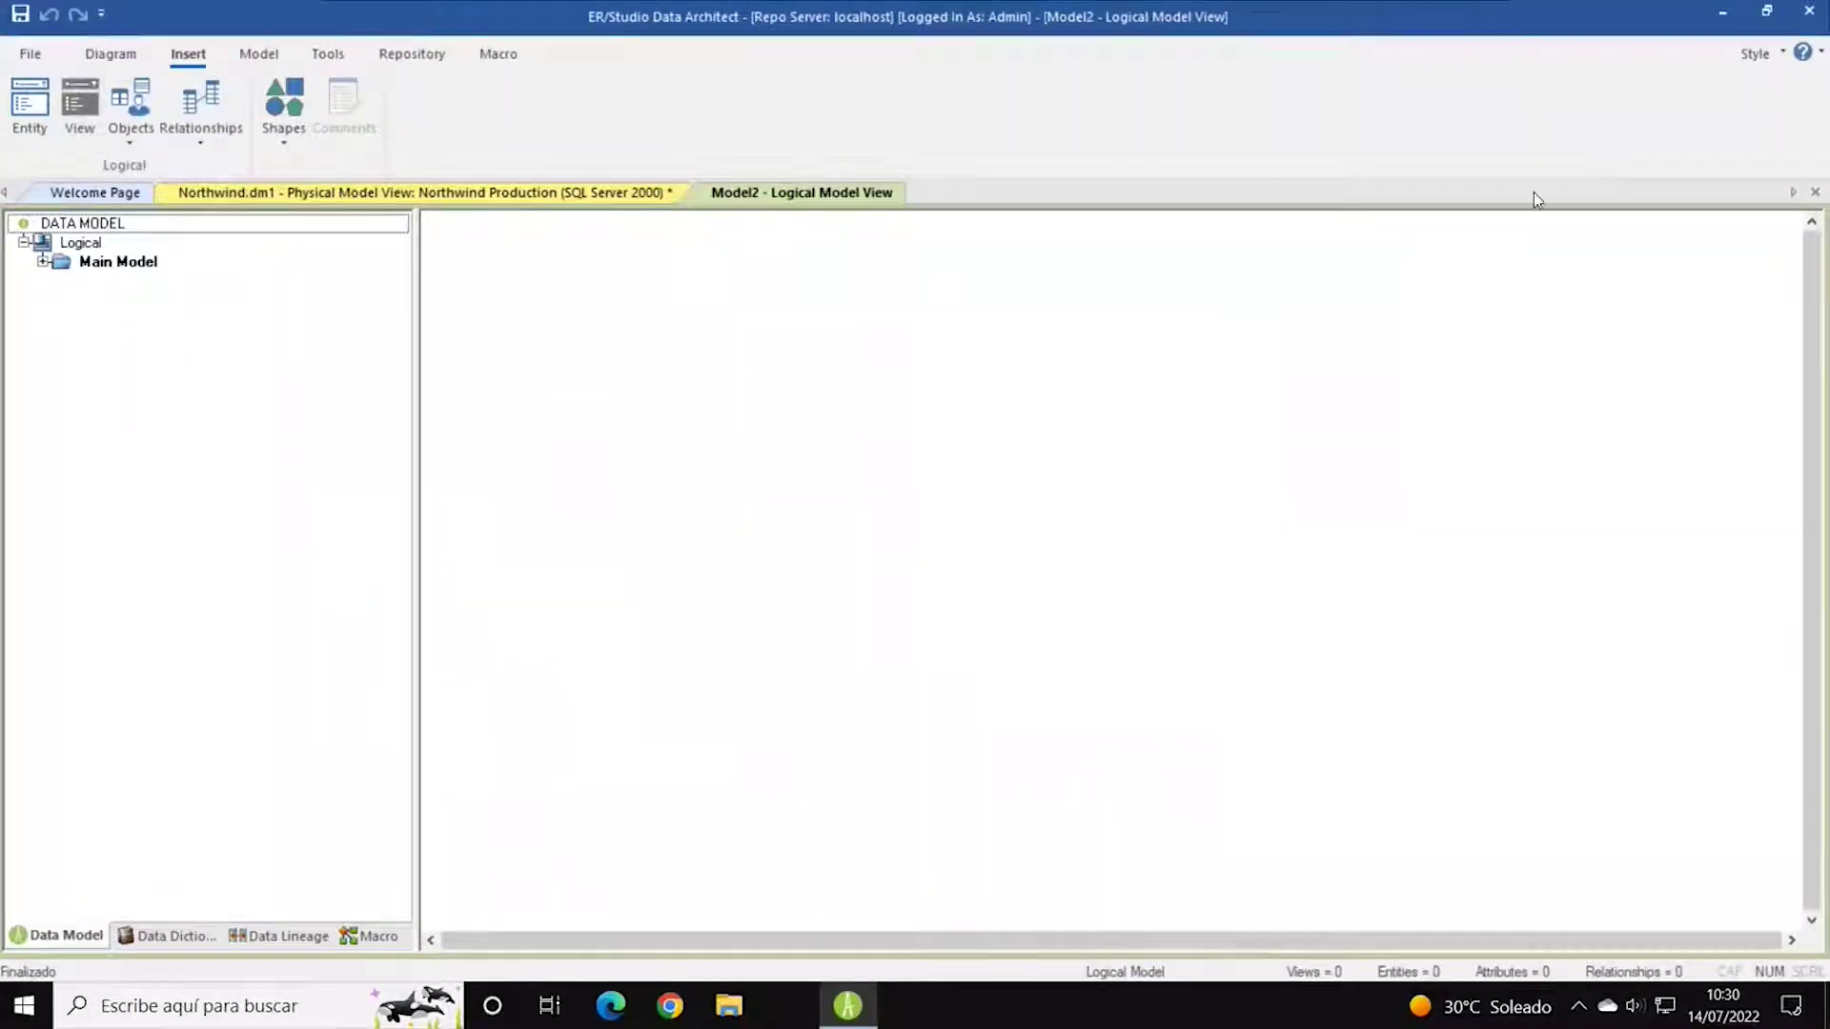
{"action": "left_click", "coordinate": [1814, 192]}
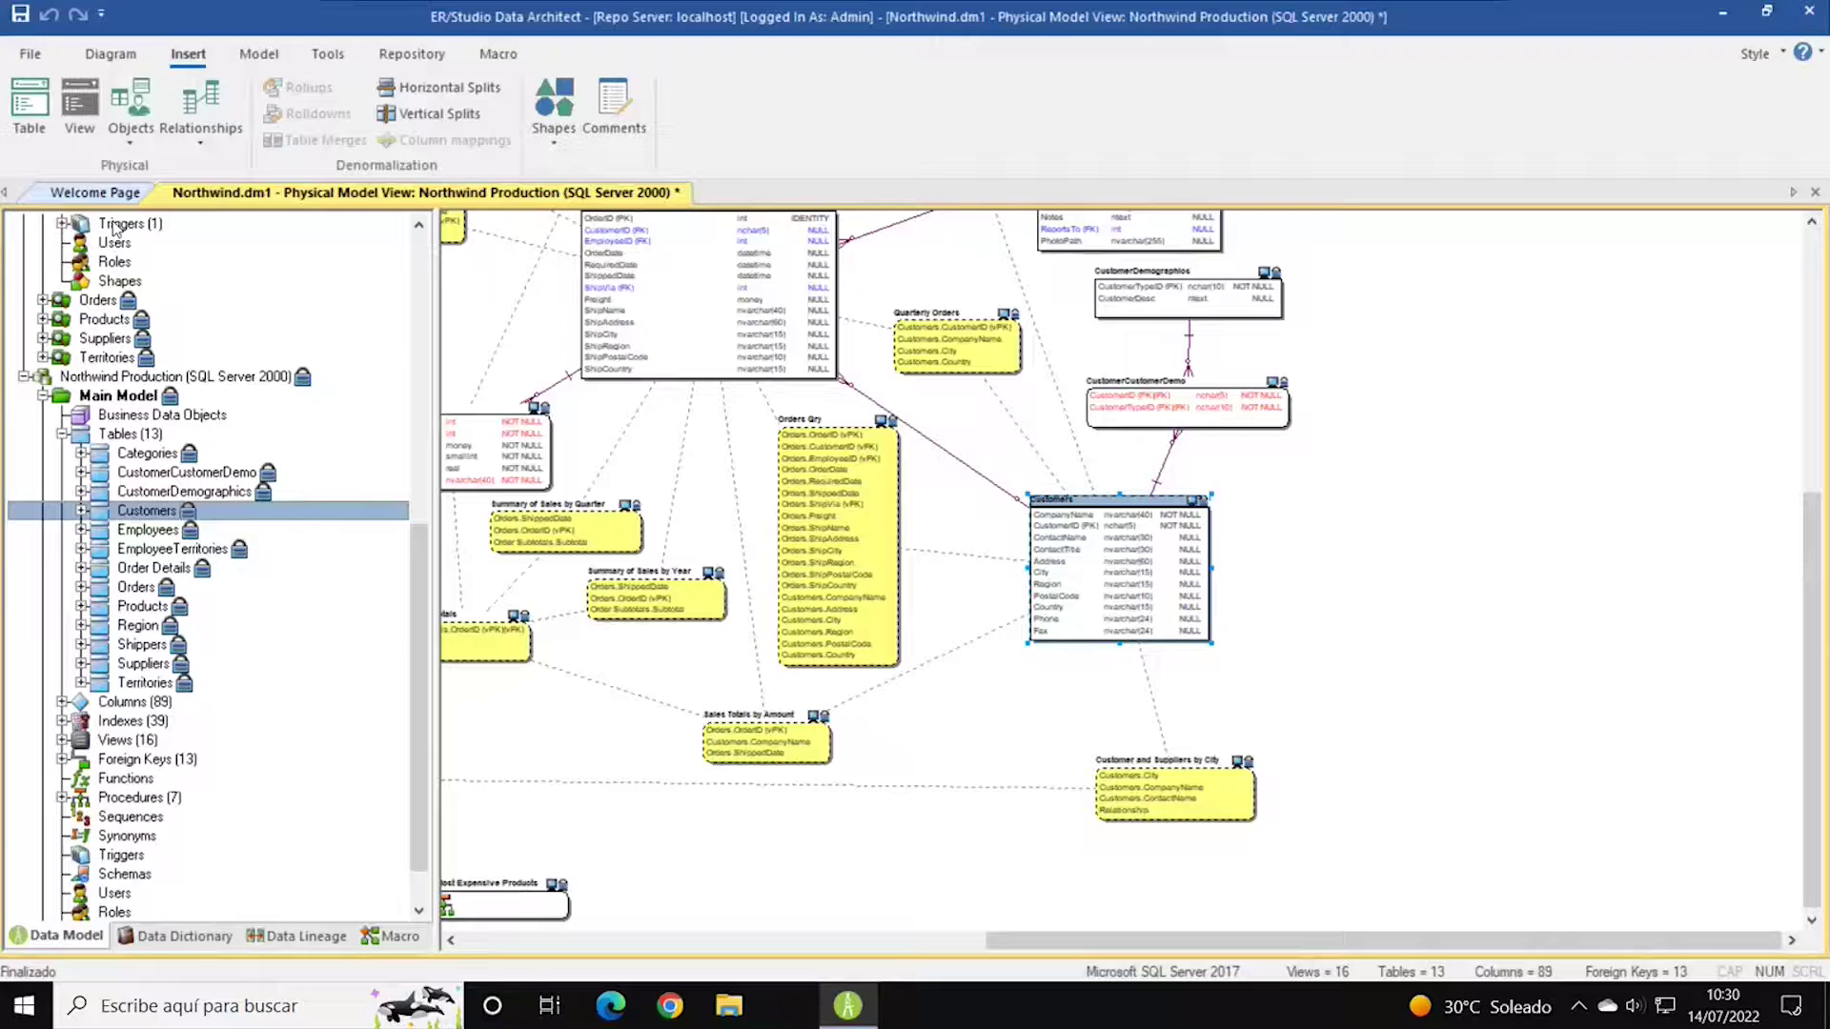
Show the Tools ribbon and collapse the Northwind Production, Migration Project and Logical branches.
{"action": "left_click", "coordinate": [13, 58]}
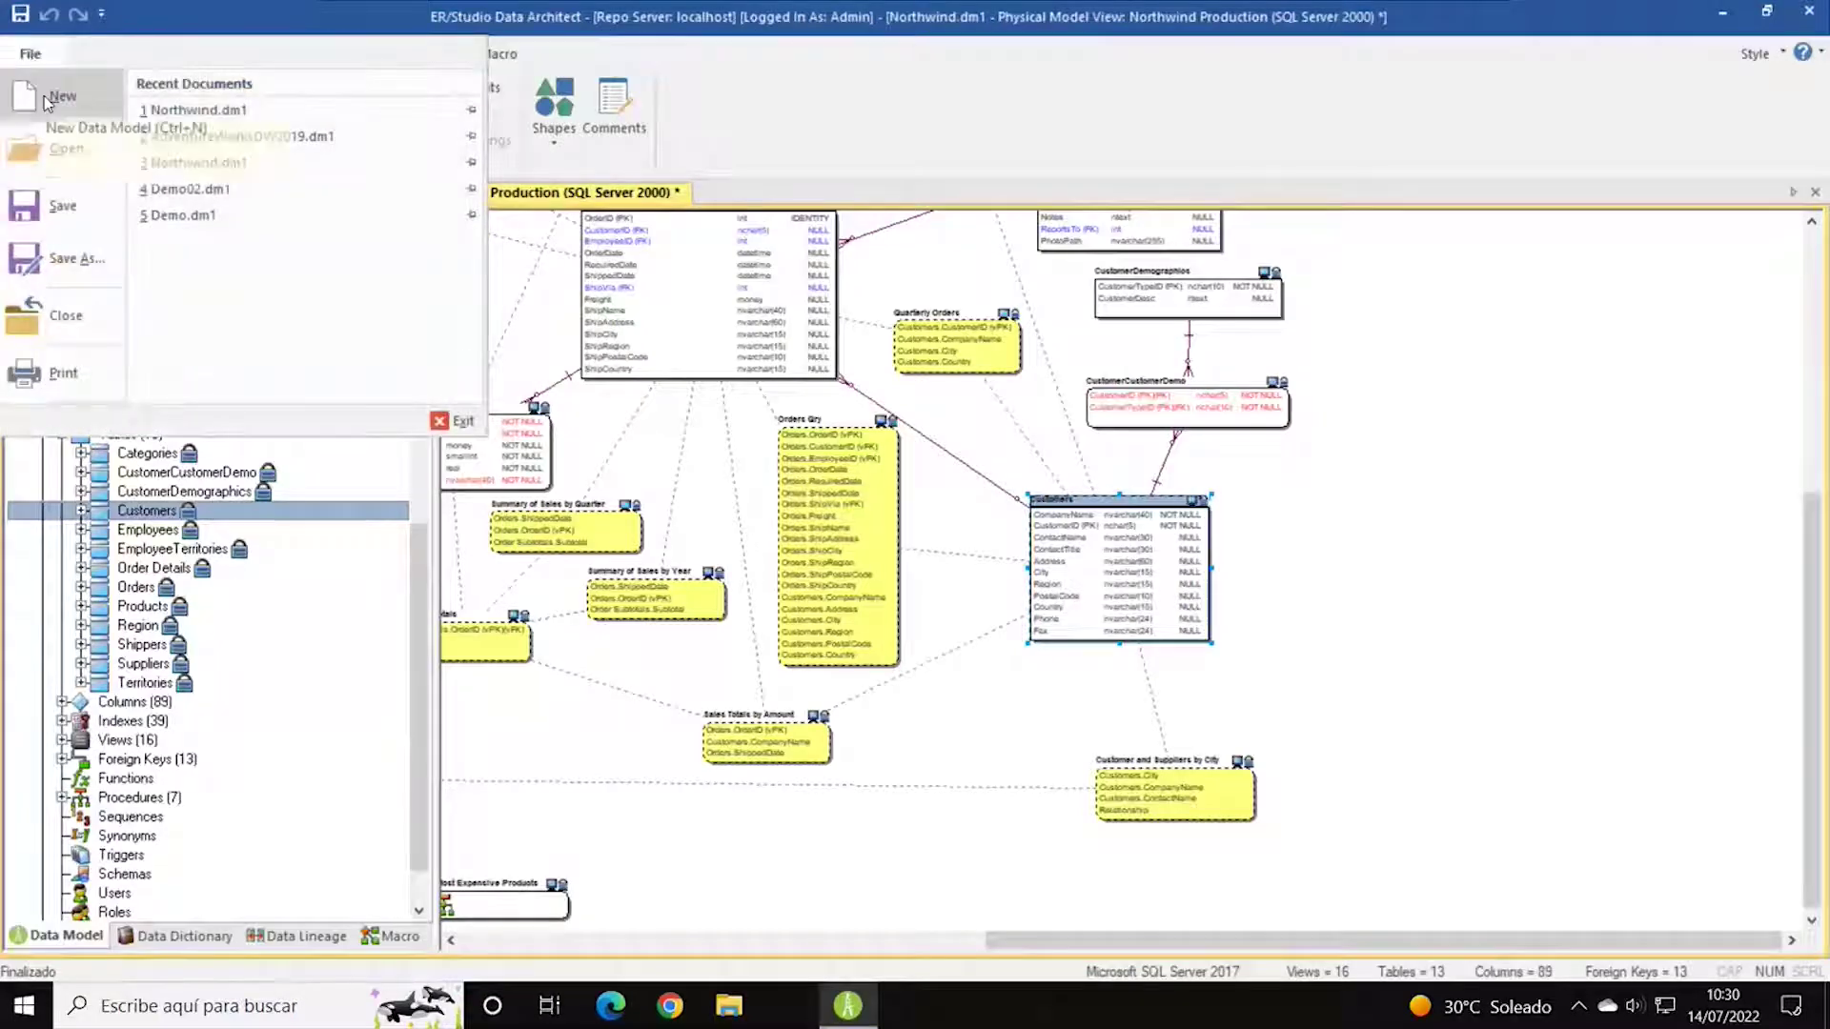
{"action": "left_click", "coordinate": [789, 128]}
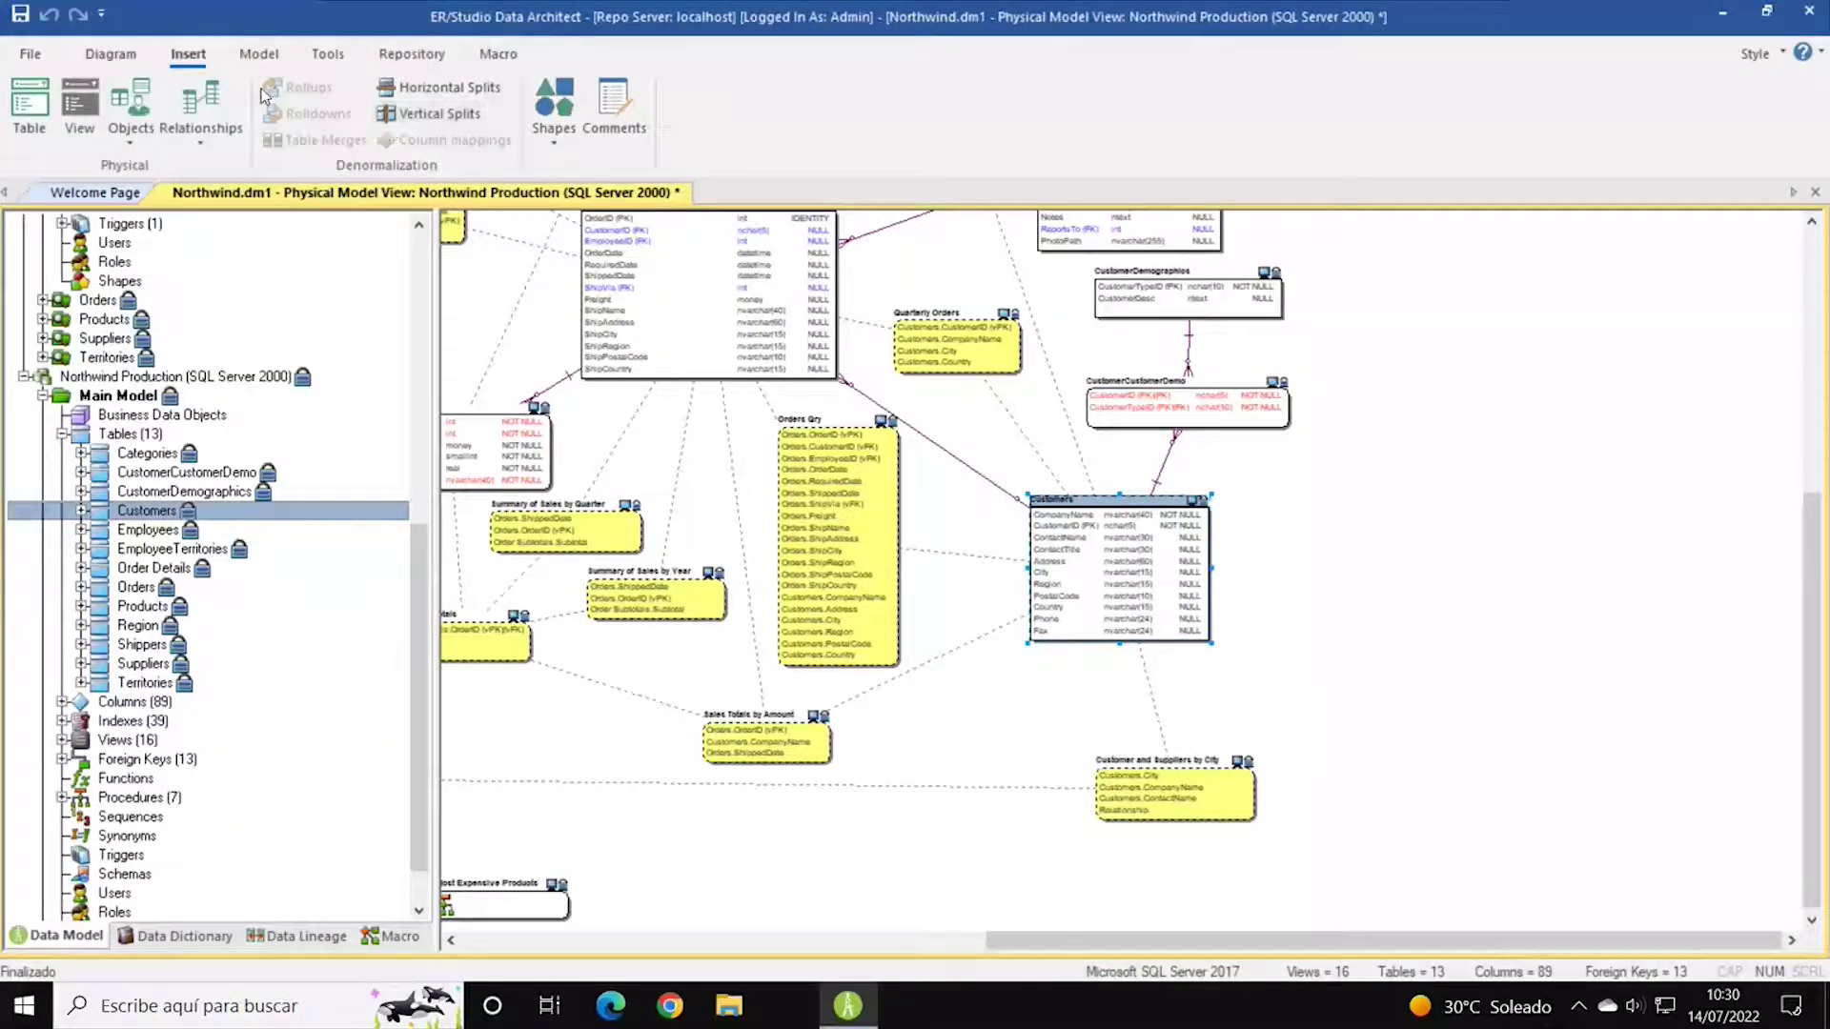
{"action": "left_click", "coordinate": [137, 61]}
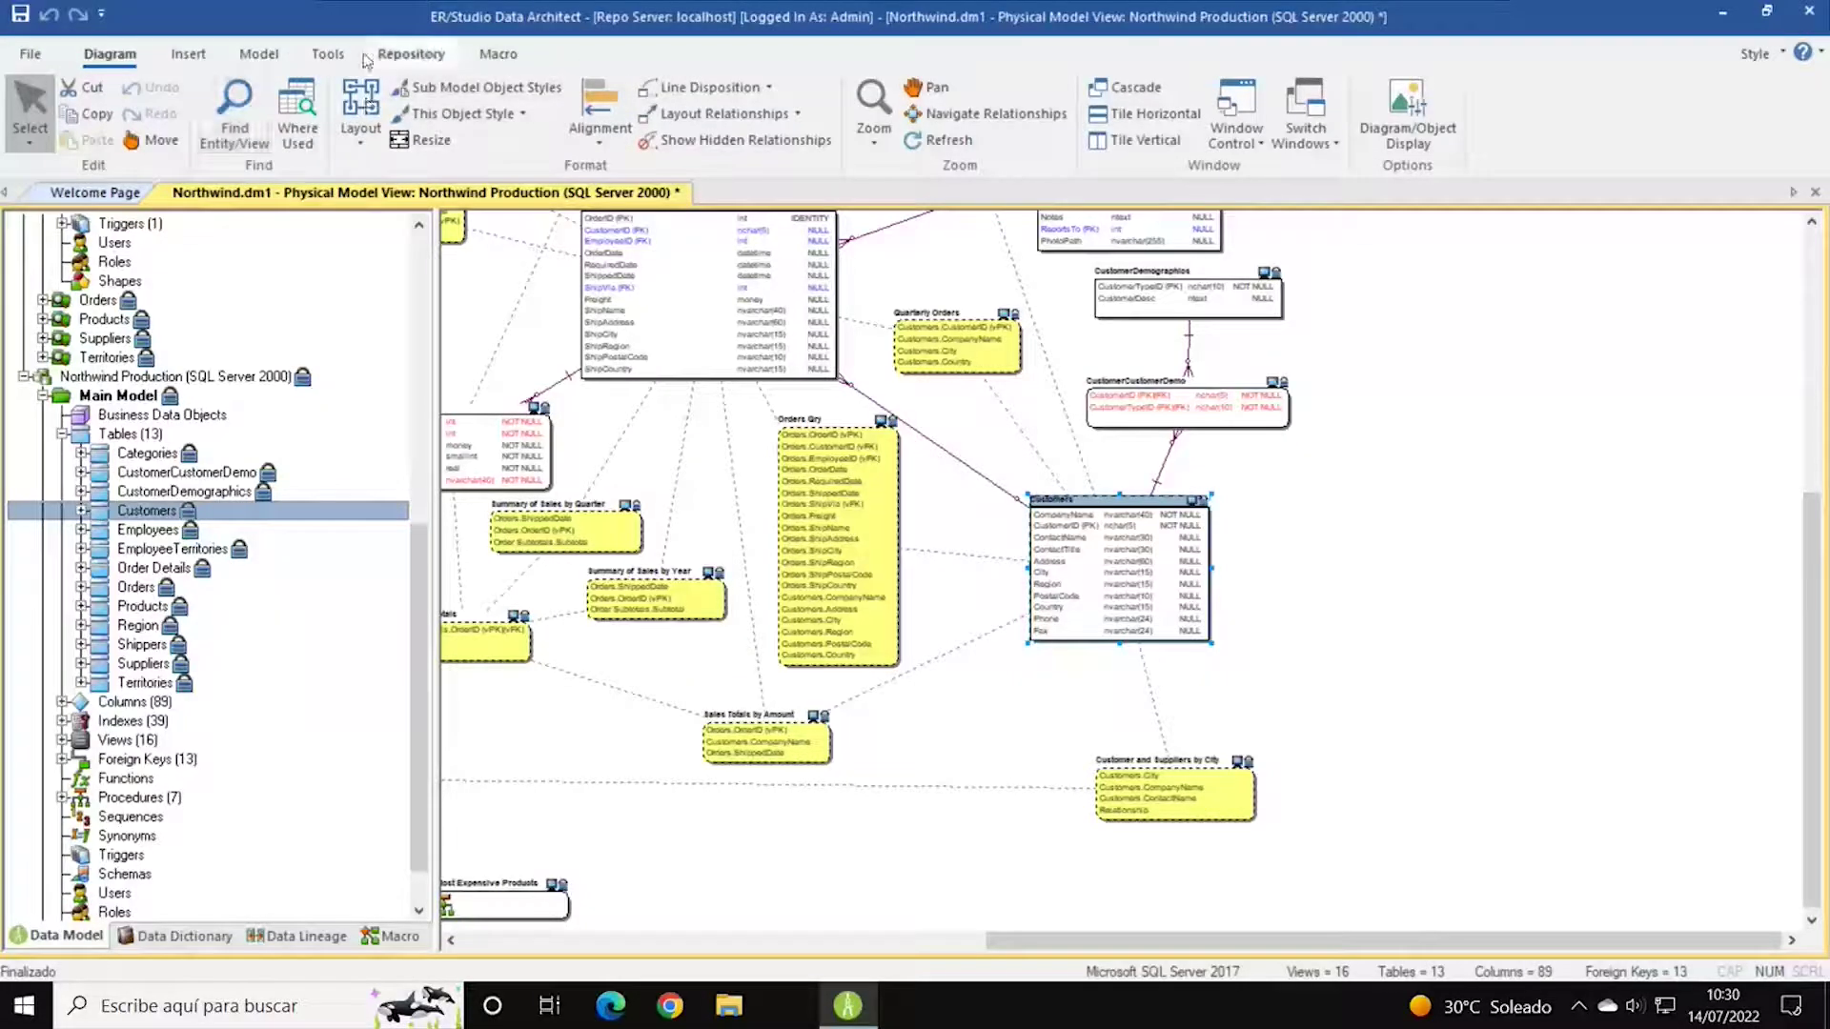
{"action": "left_click", "coordinate": [325, 59]}
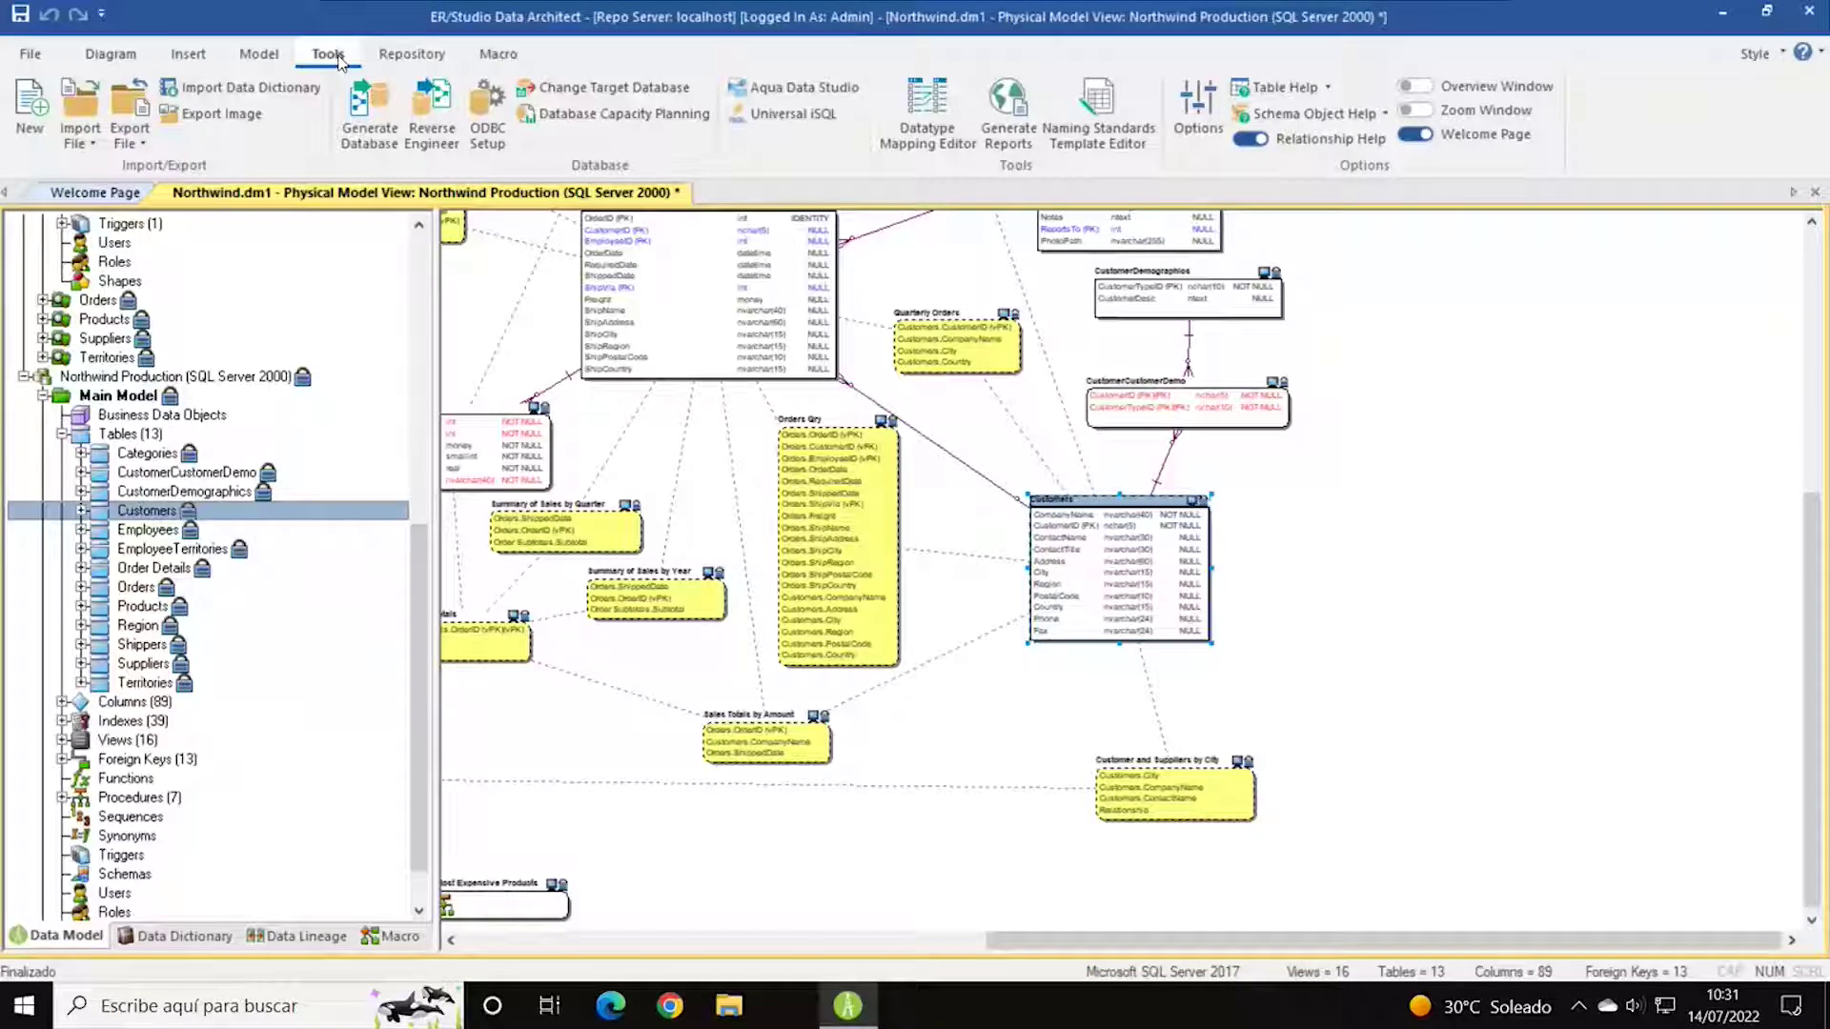
{"action": "left_click", "coordinate": [24, 377]}
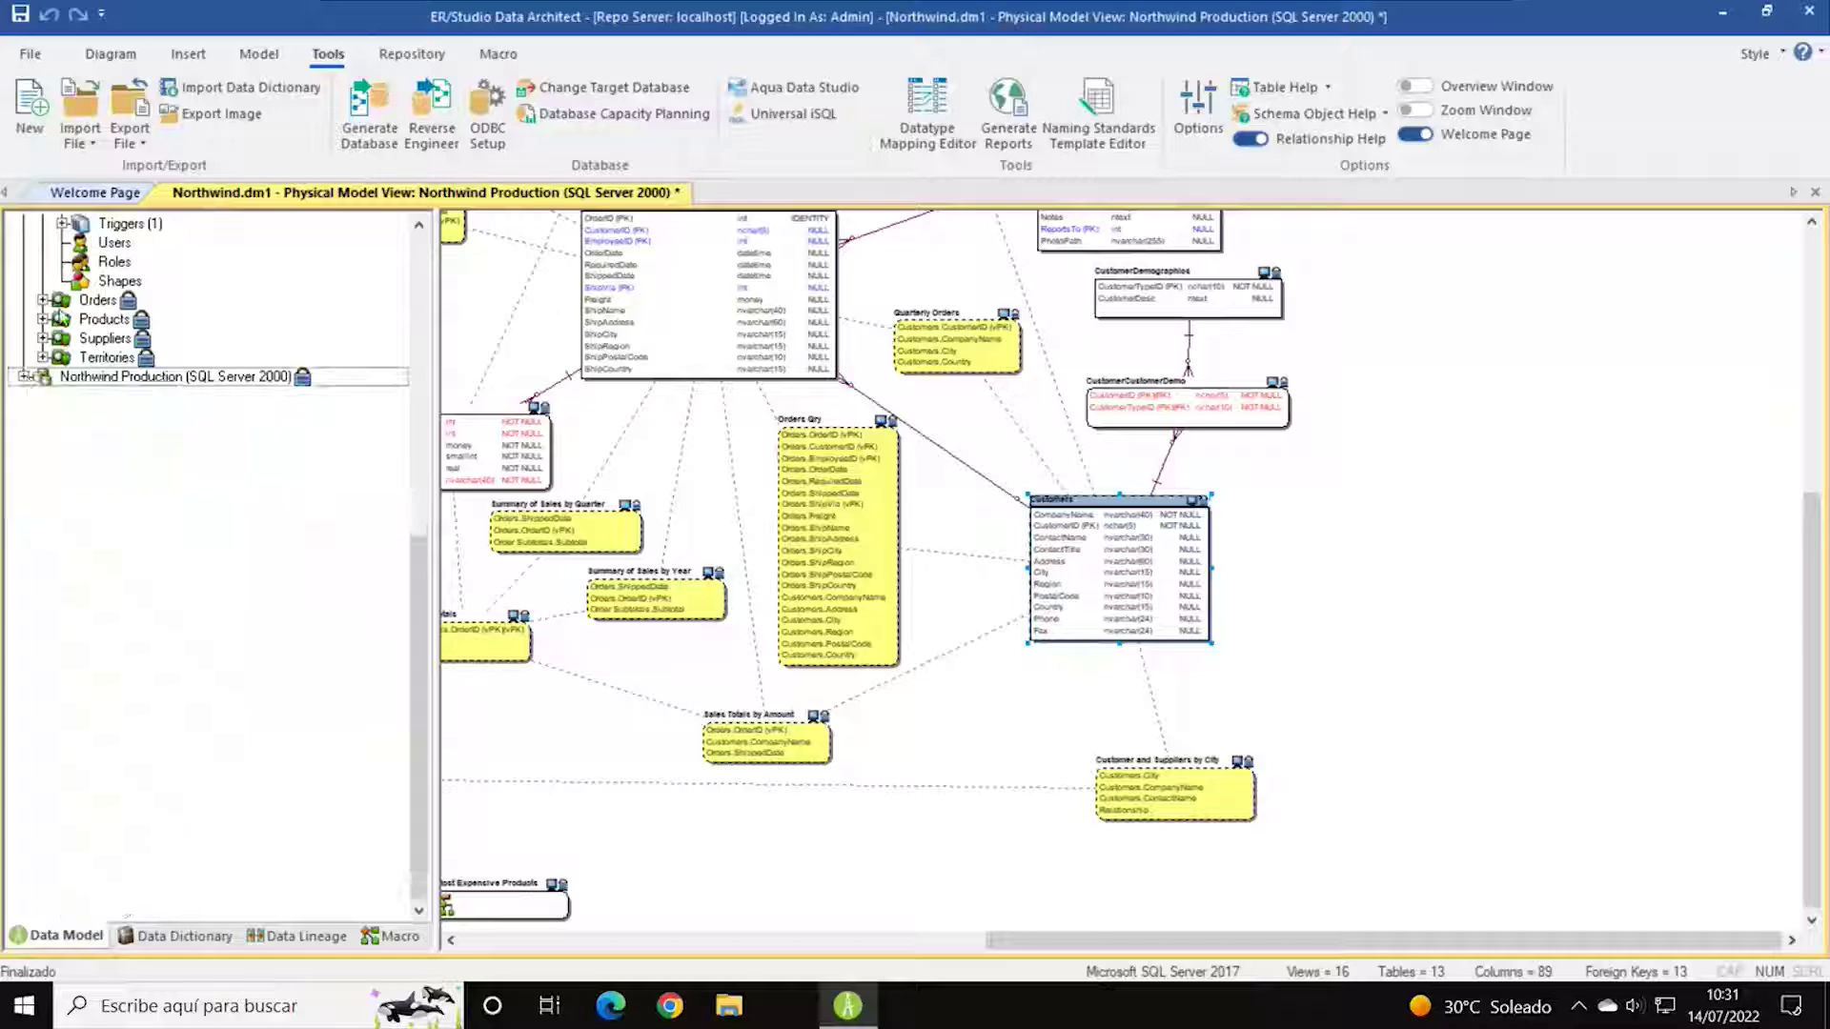
{"action": "left_click", "coordinate": [23, 395]}
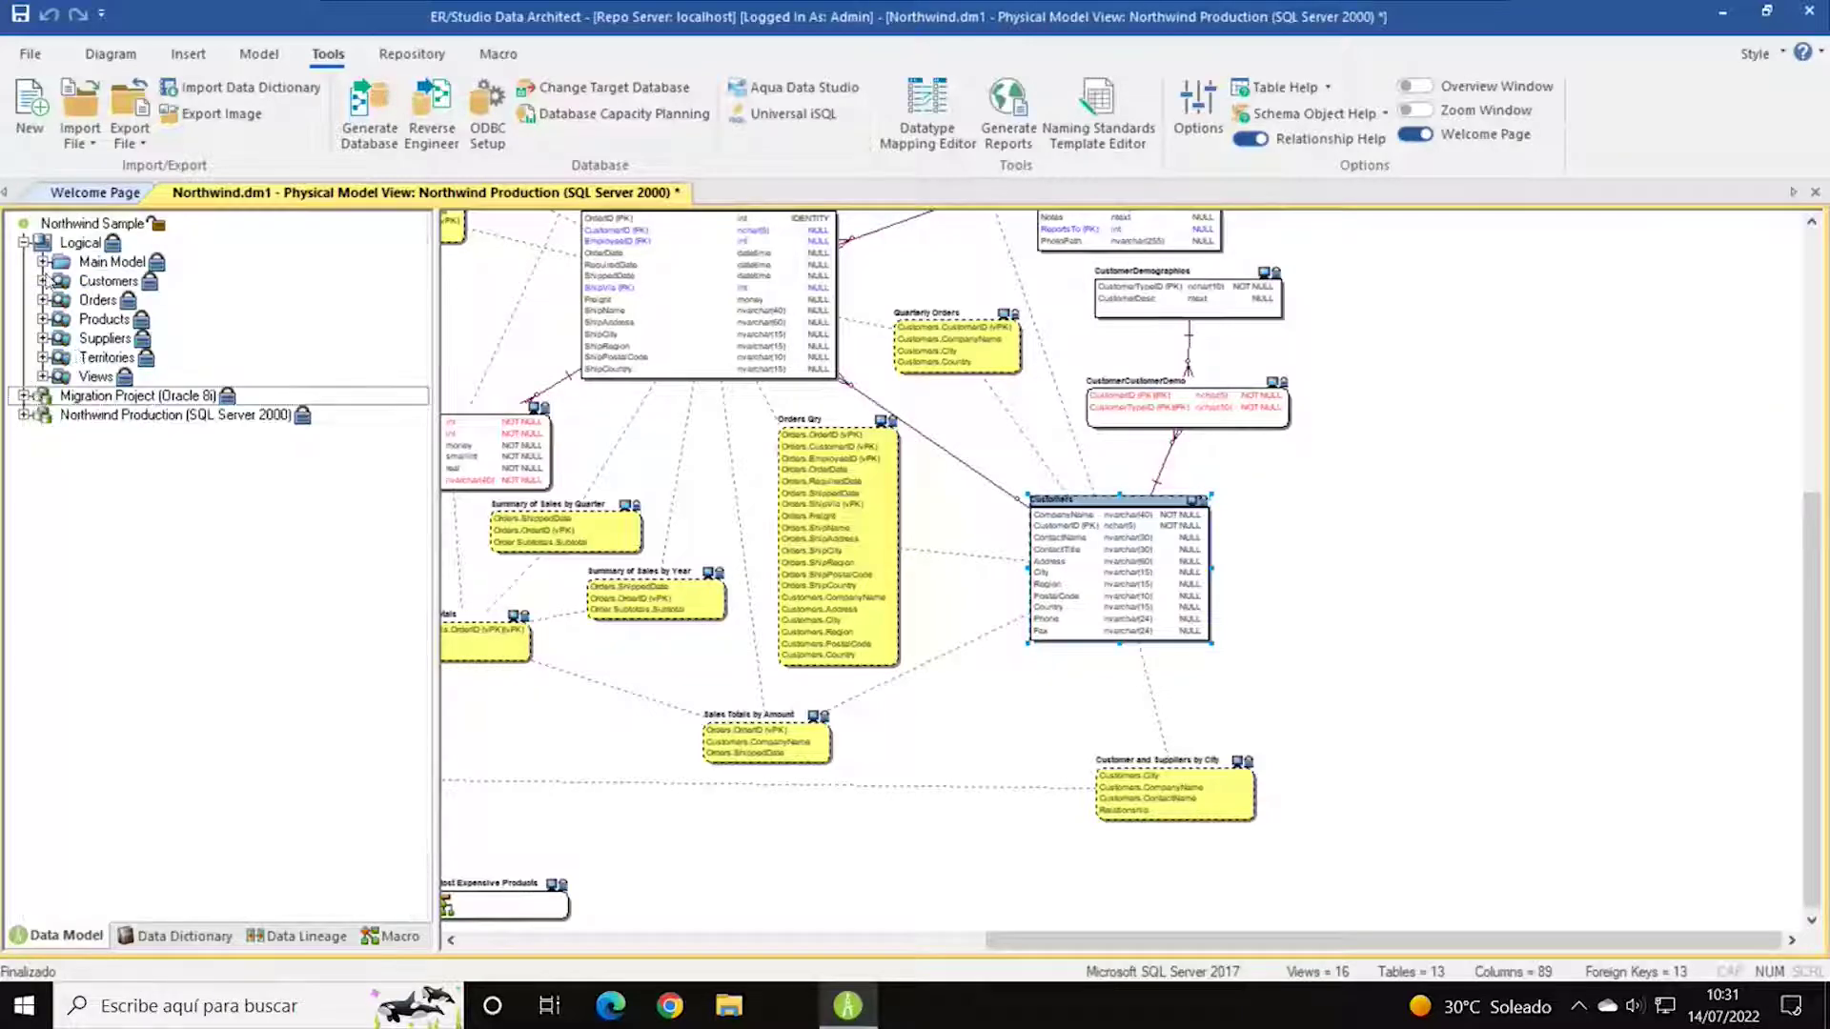
{"action": "left_click", "coordinate": [25, 243]}
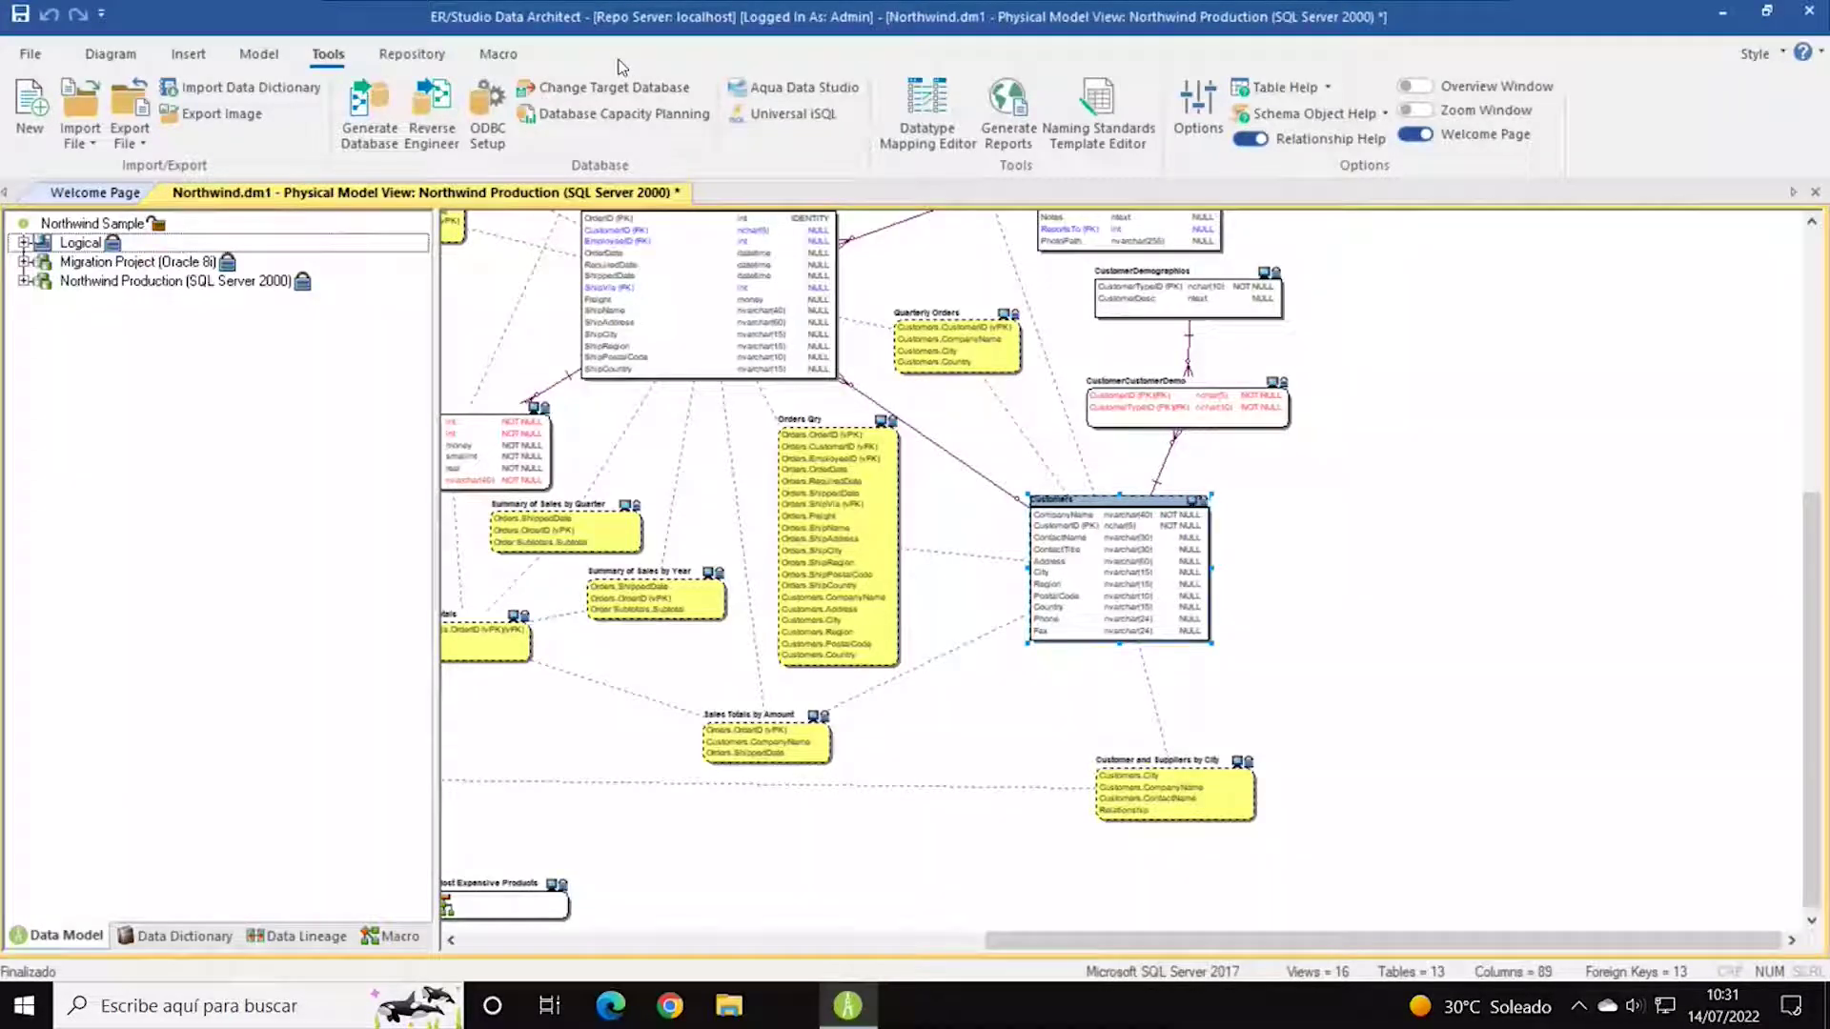
Launch the Reverse Engineer Wizard, enter the localhost SQL Server login password, and go to page 2.
{"action": "left_click", "coordinate": [433, 114]}
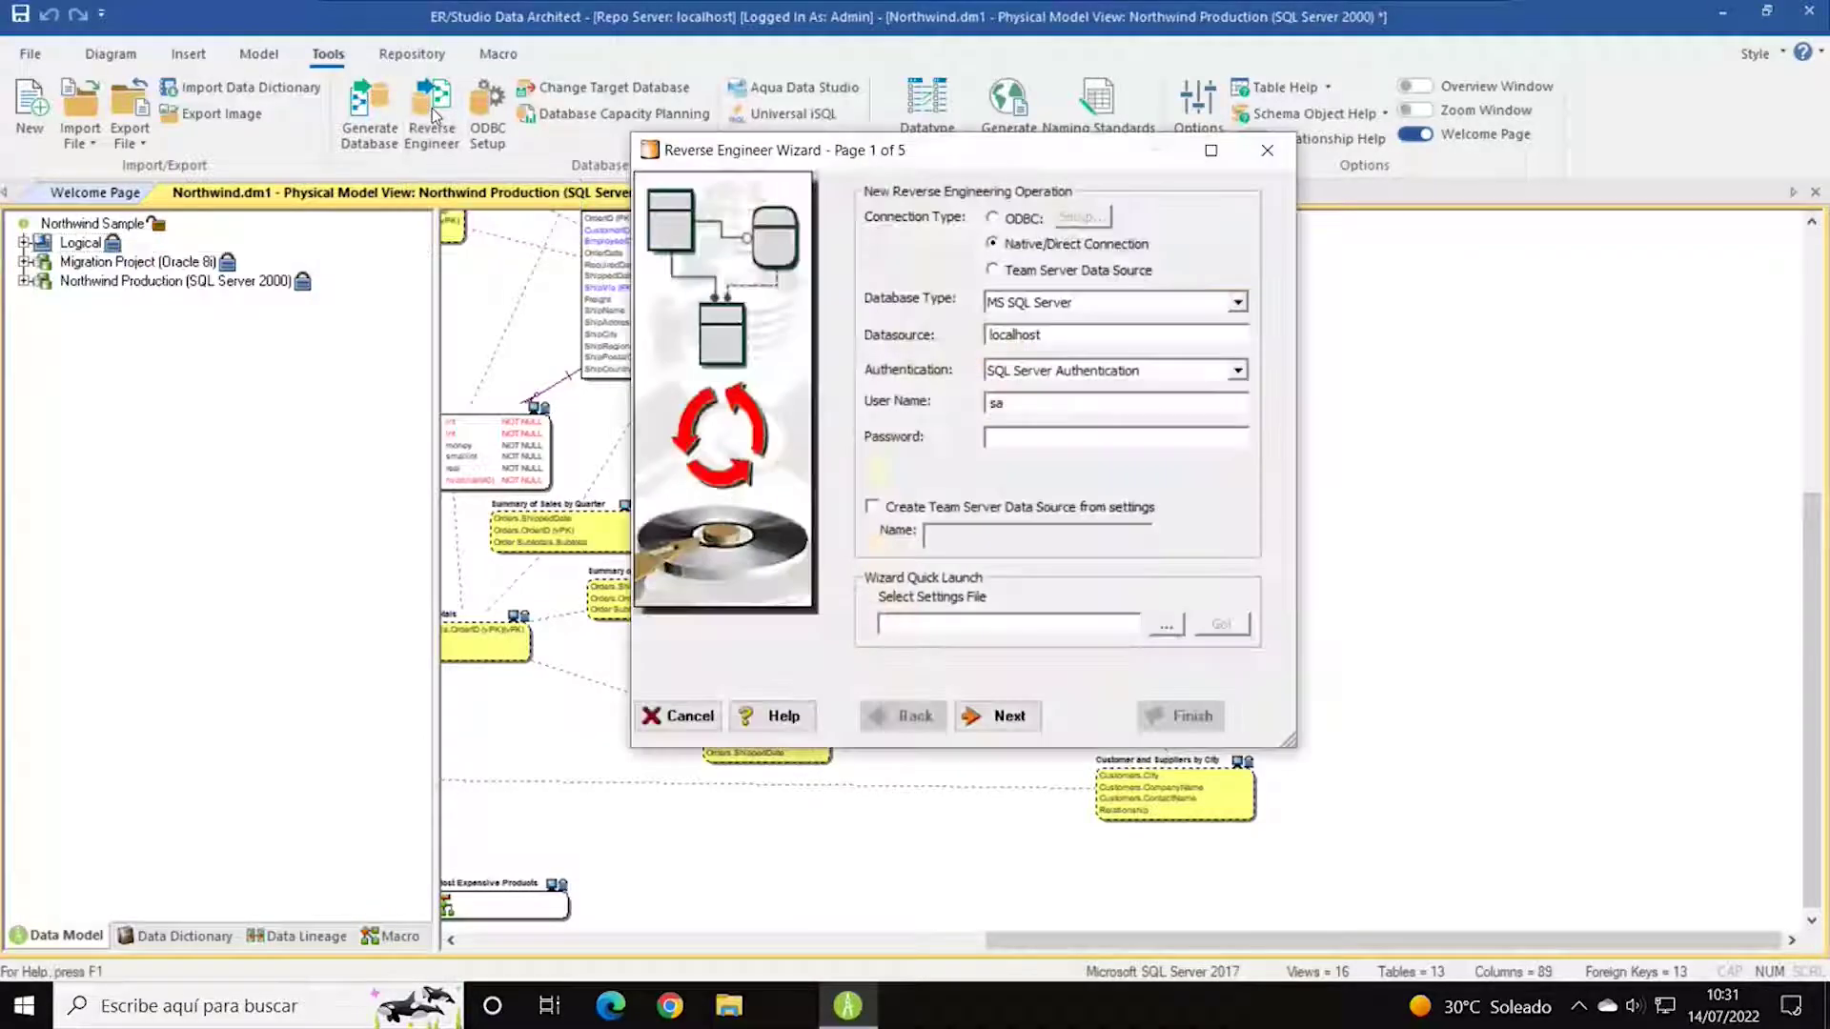
{"action": "left_click_drag", "start_coordinate": [991, 163], "coordinate": [758, 157]}
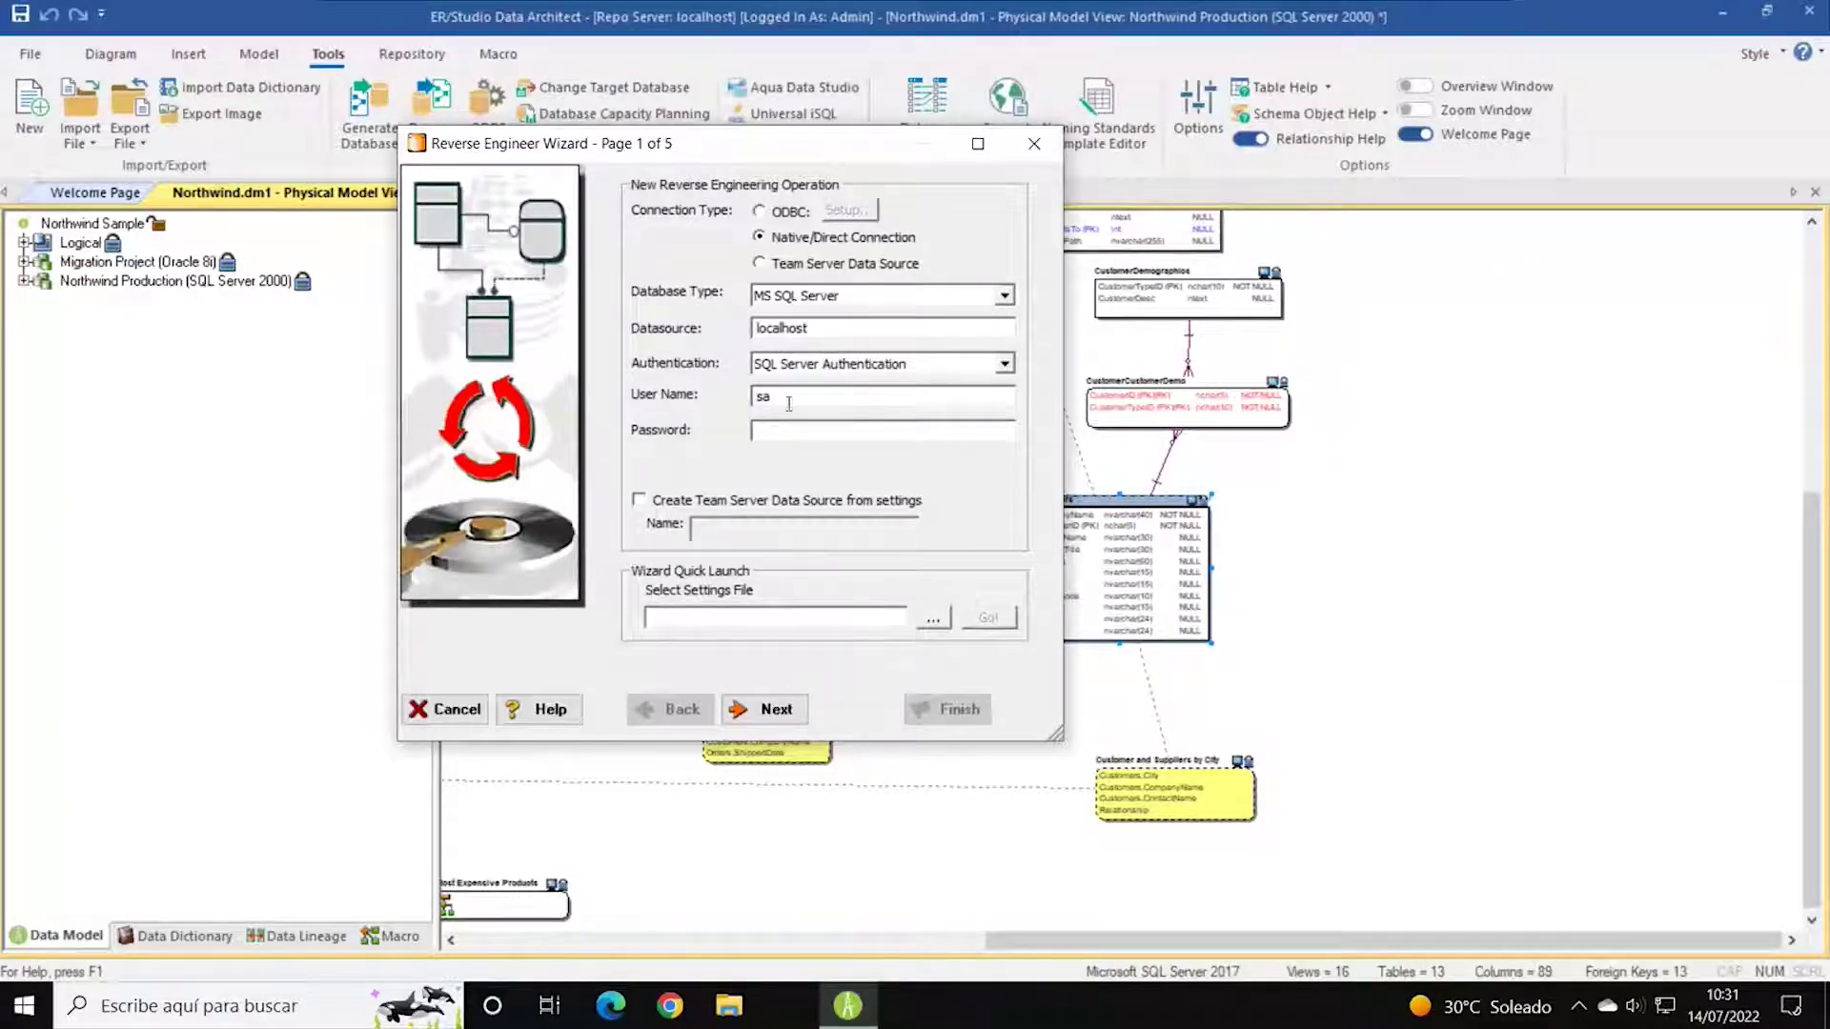
{"action": "left_click", "coordinate": [773, 434]}
{"action": "type", "text": "********"}
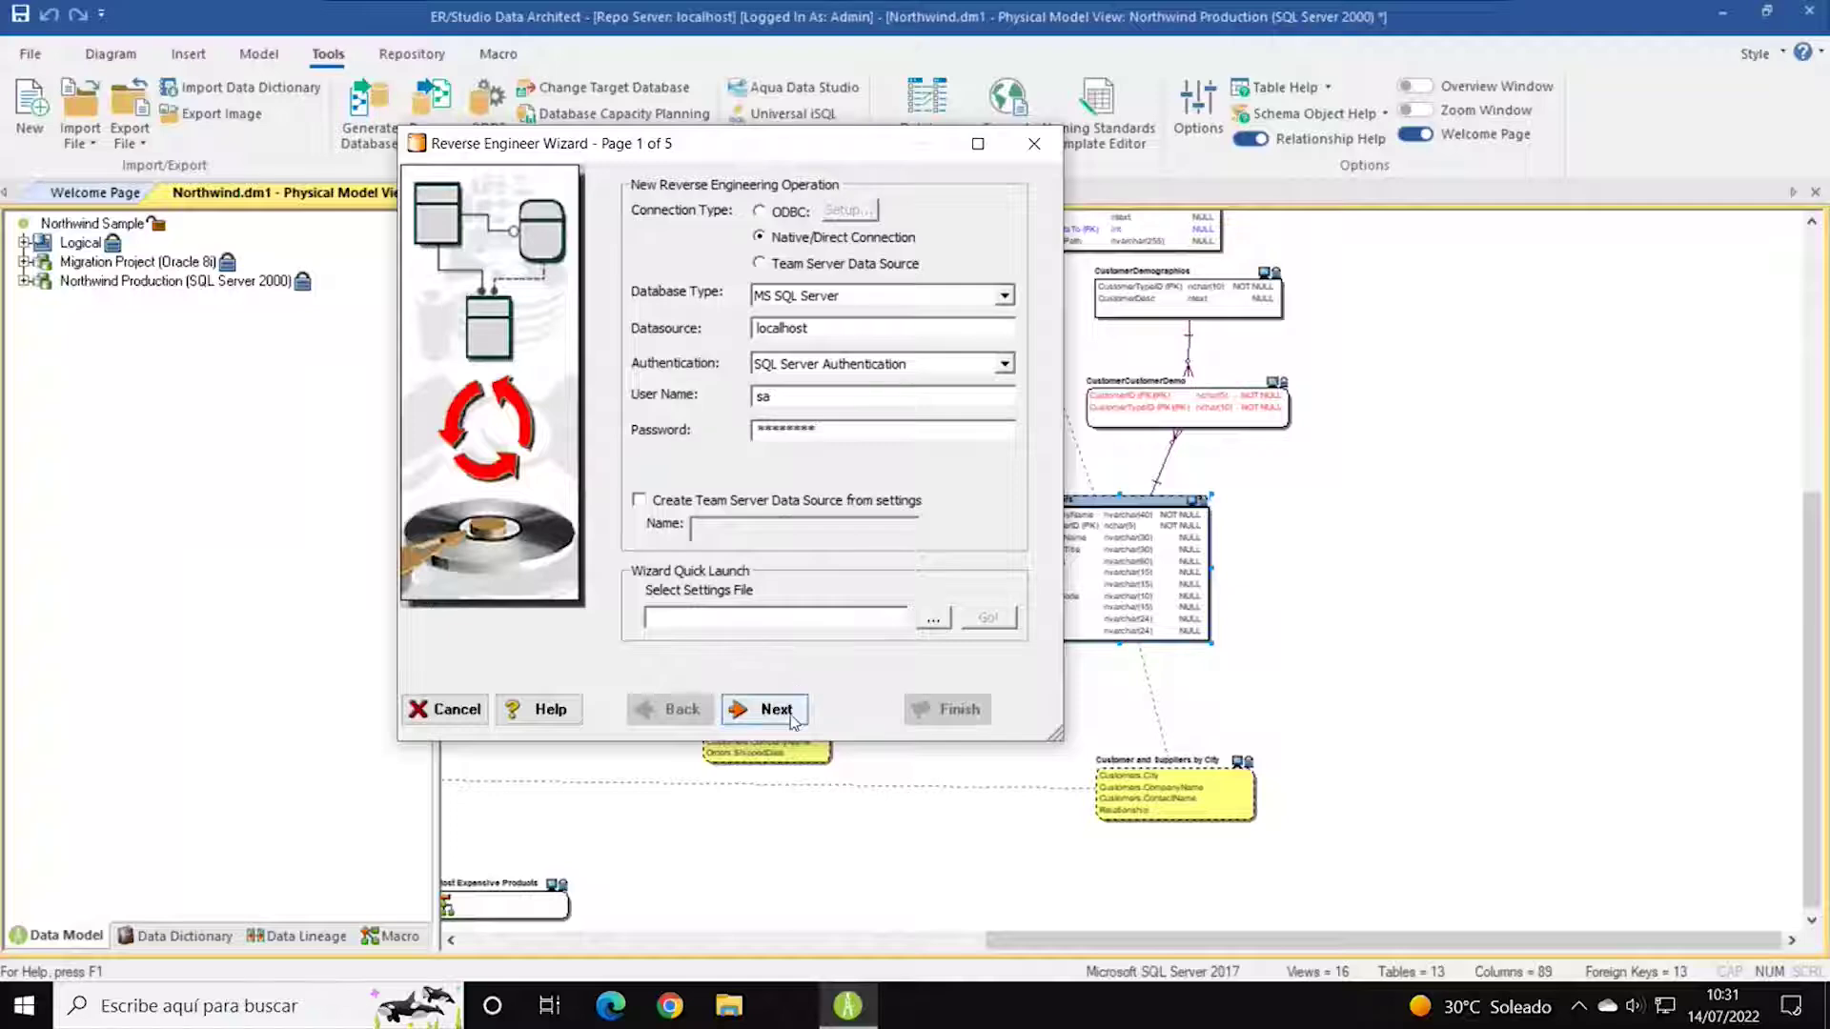
{"action": "left_click", "coordinate": [776, 709]}
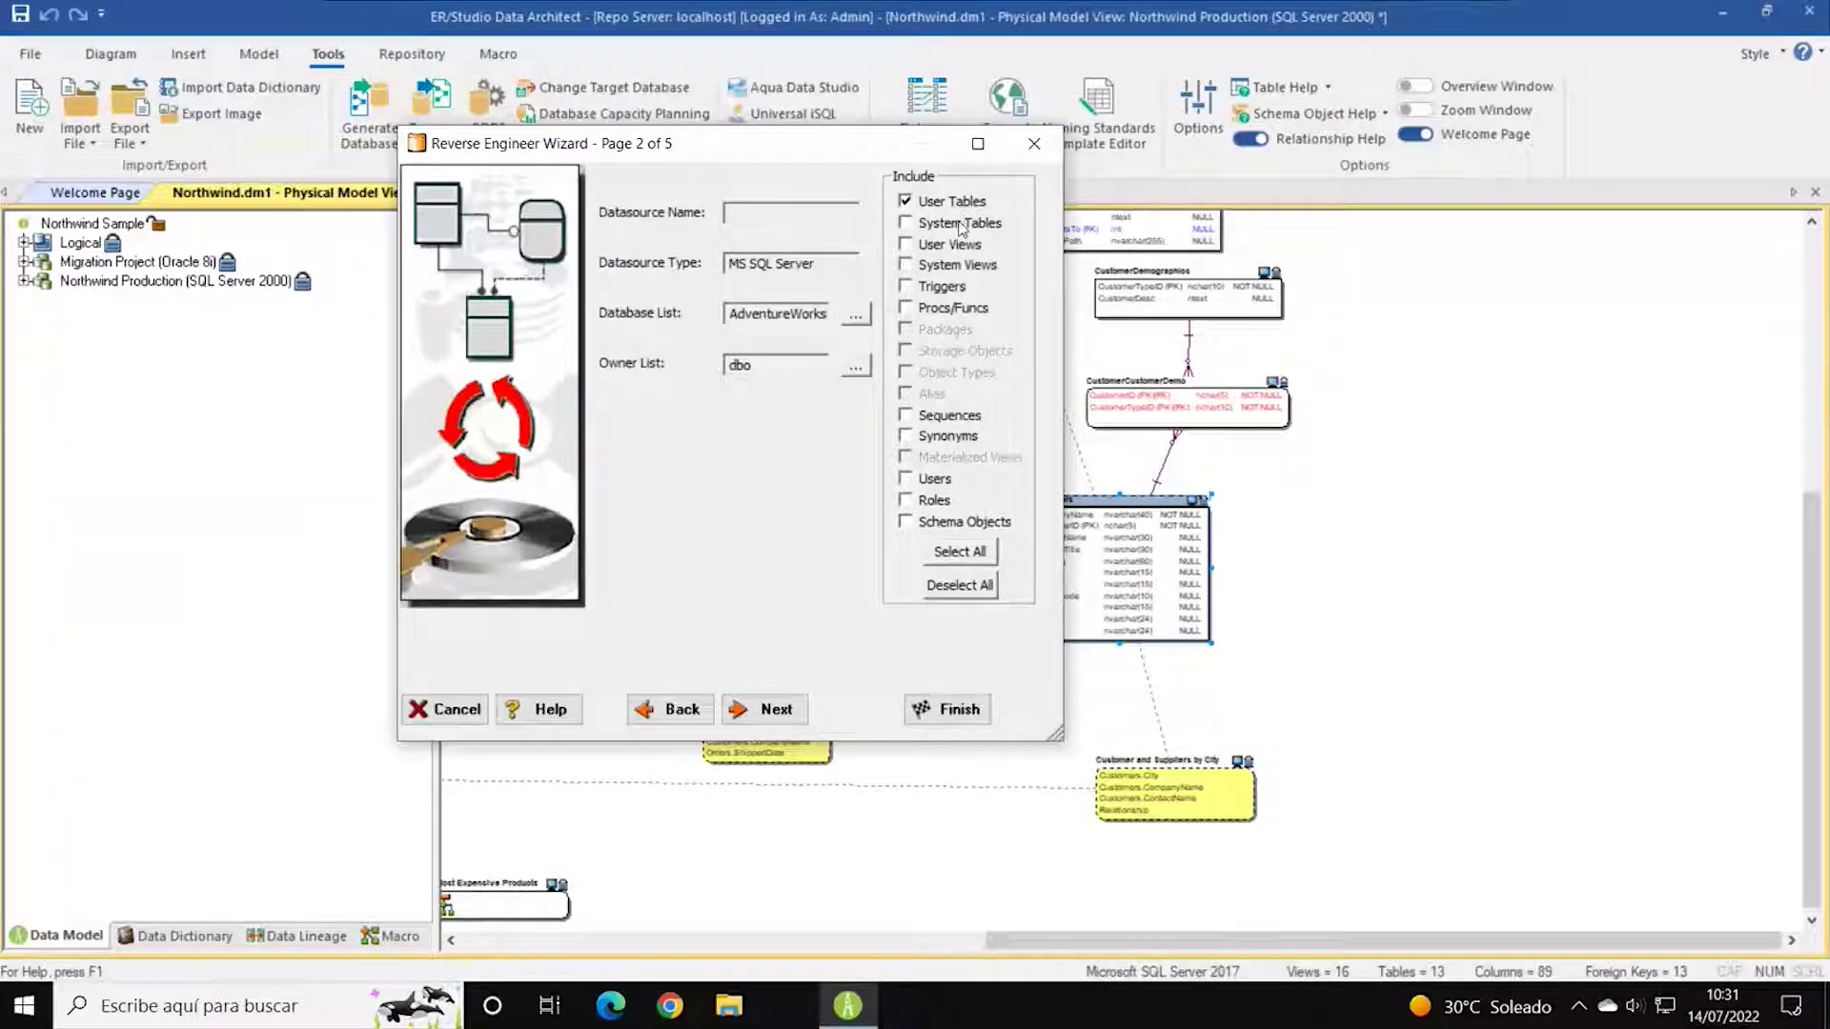
Include user views and roles in the import, then open the Database List selector.
{"action": "left_click", "coordinate": [906, 247]}
{"action": "left_click", "coordinate": [907, 498]}
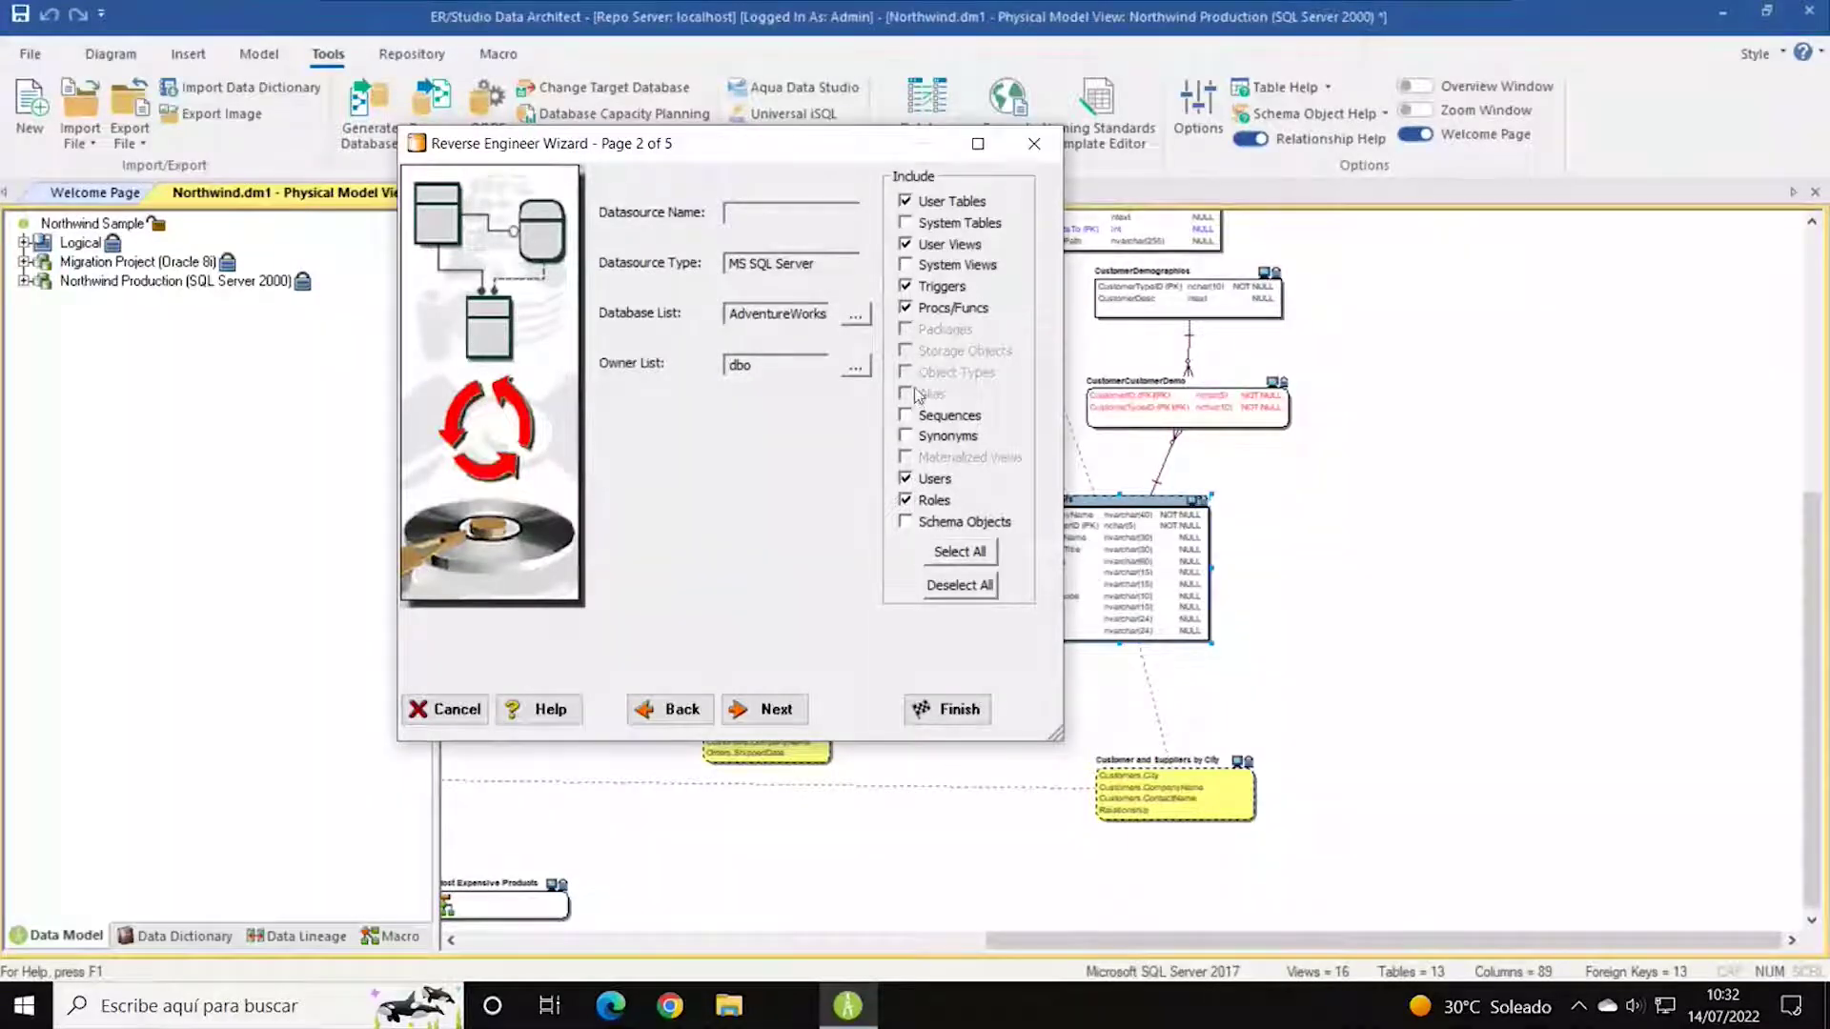
{"action": "left_click", "coordinate": [857, 318]}
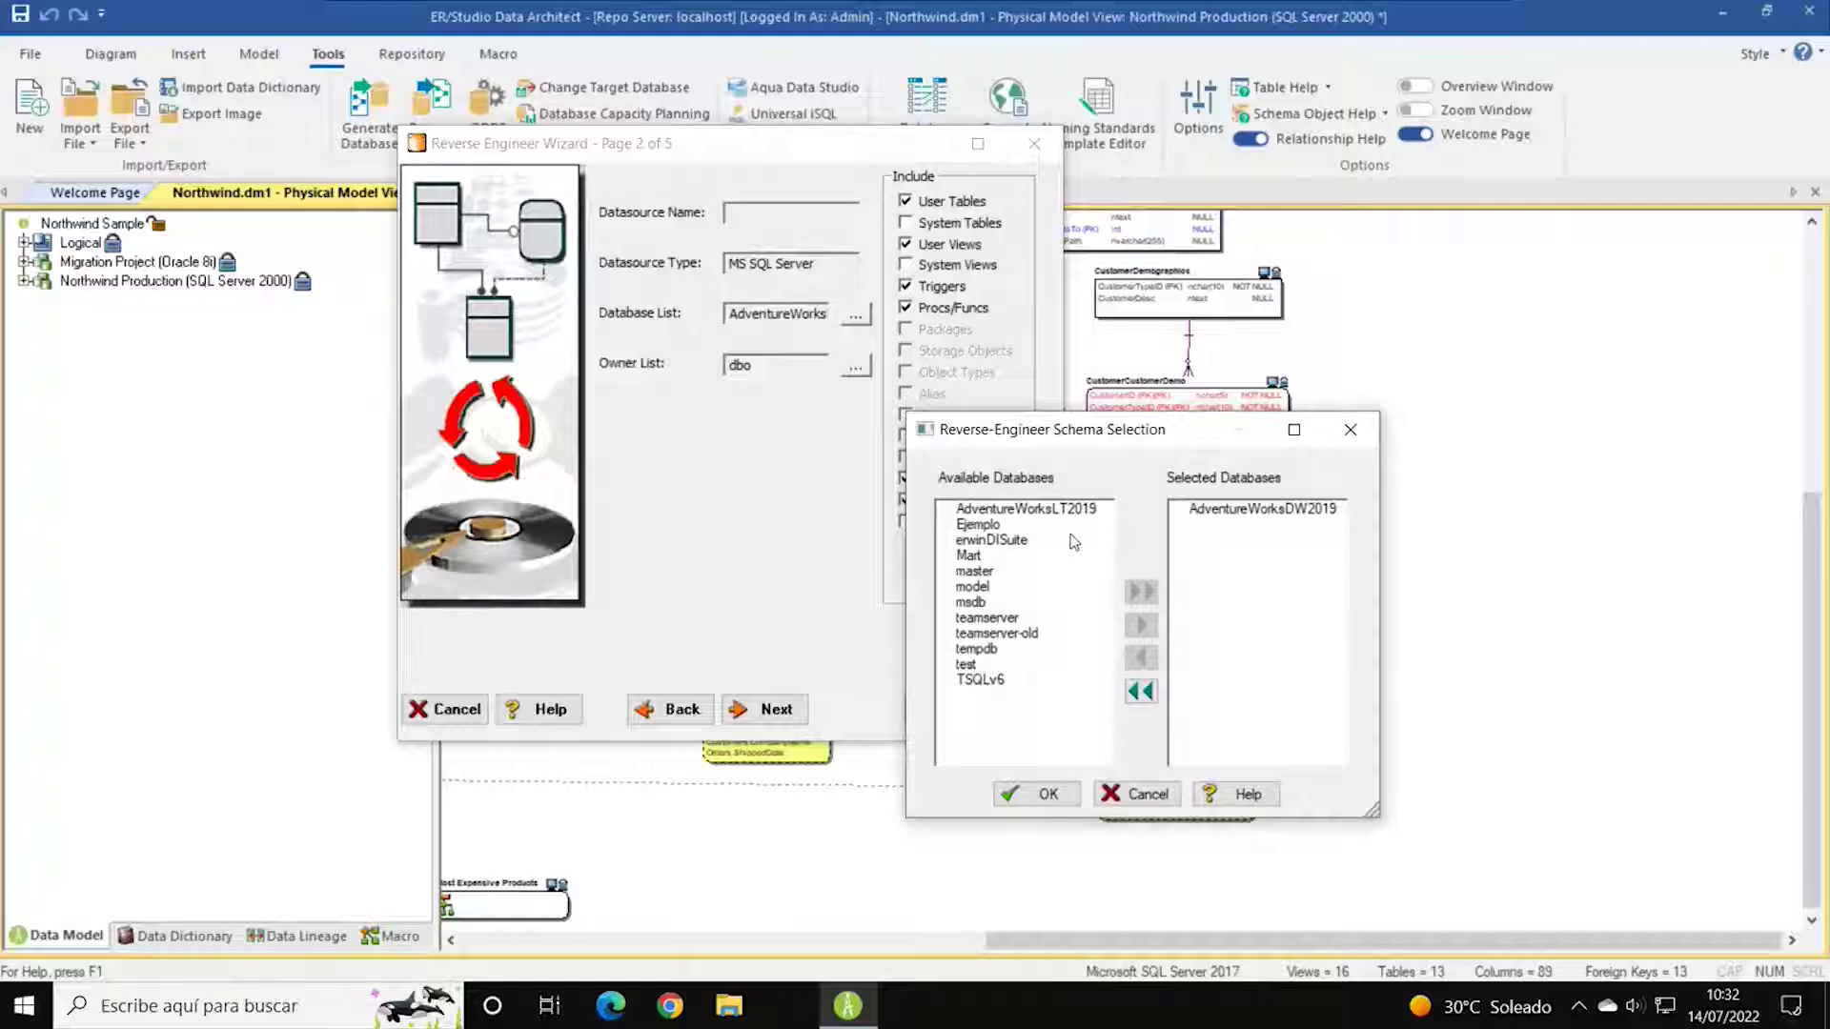
Make AdventureWorksDW2019 the only selected database, confirm with OK, and advance to page 3.
{"action": "left_click", "coordinate": [1012, 513]}
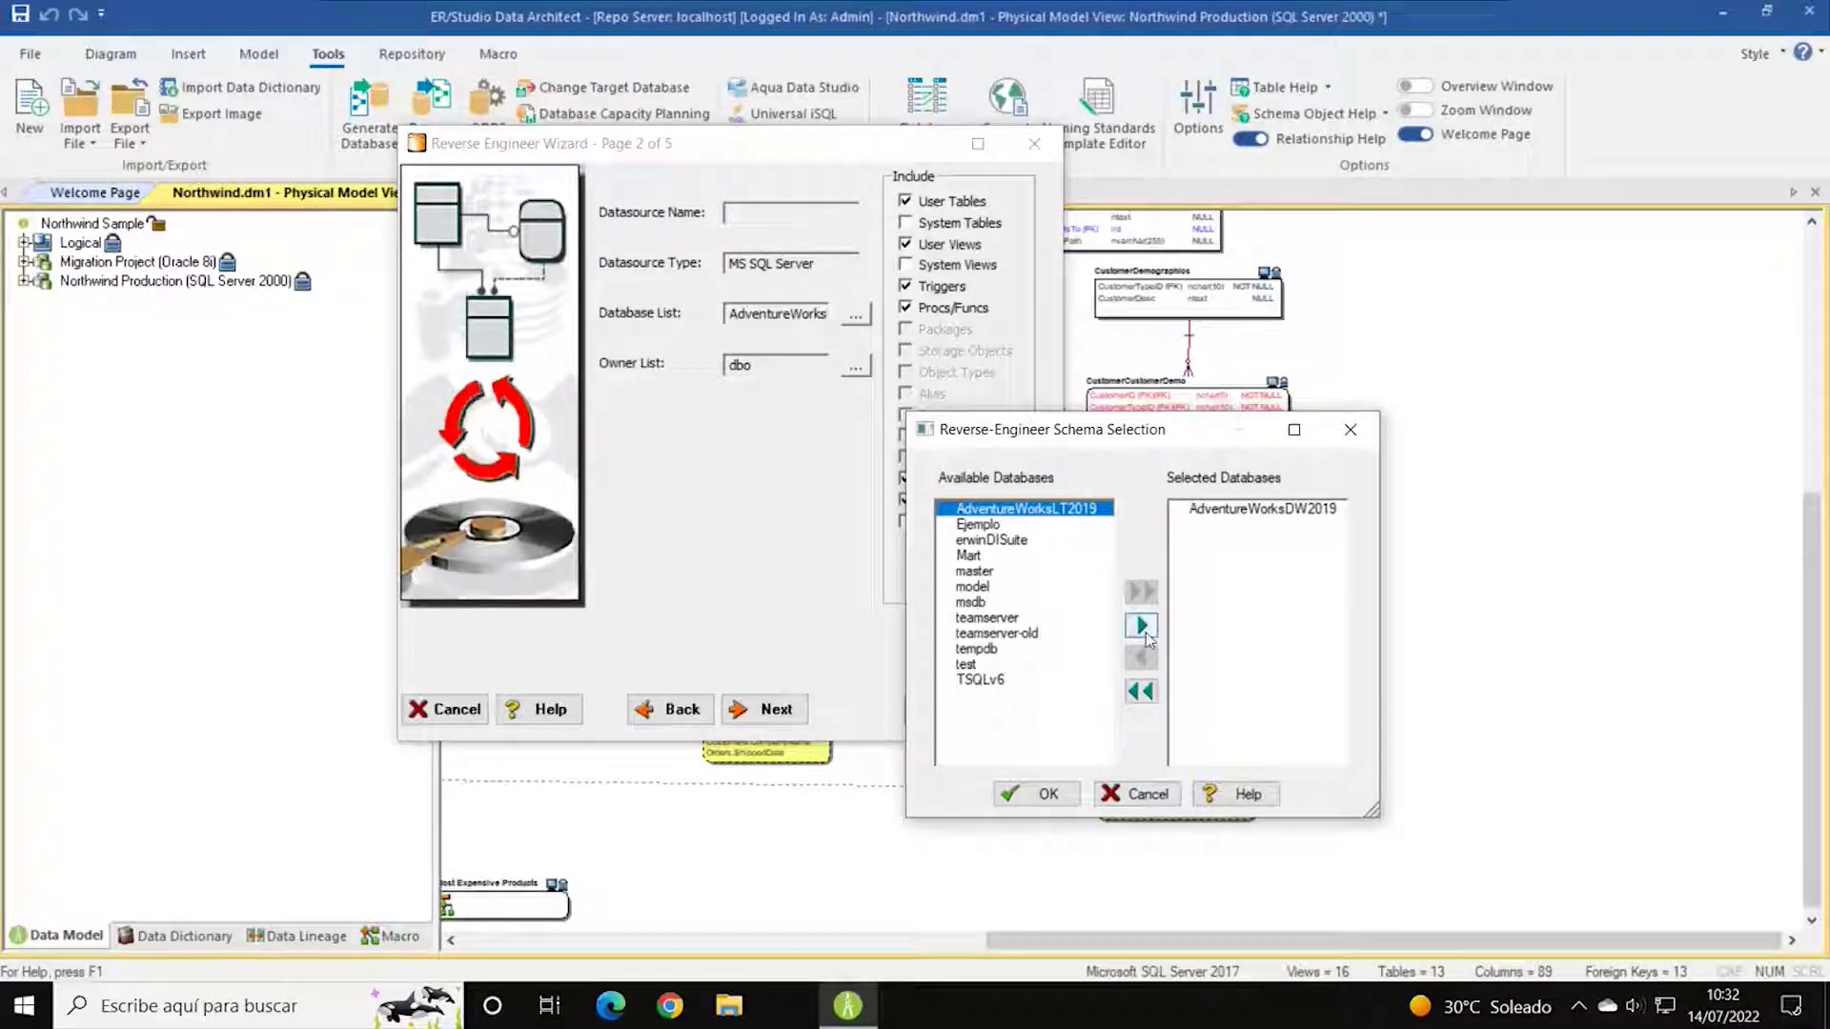
{"action": "left_click", "coordinate": [1264, 510]}
{"action": "left_click", "coordinate": [1143, 661]}
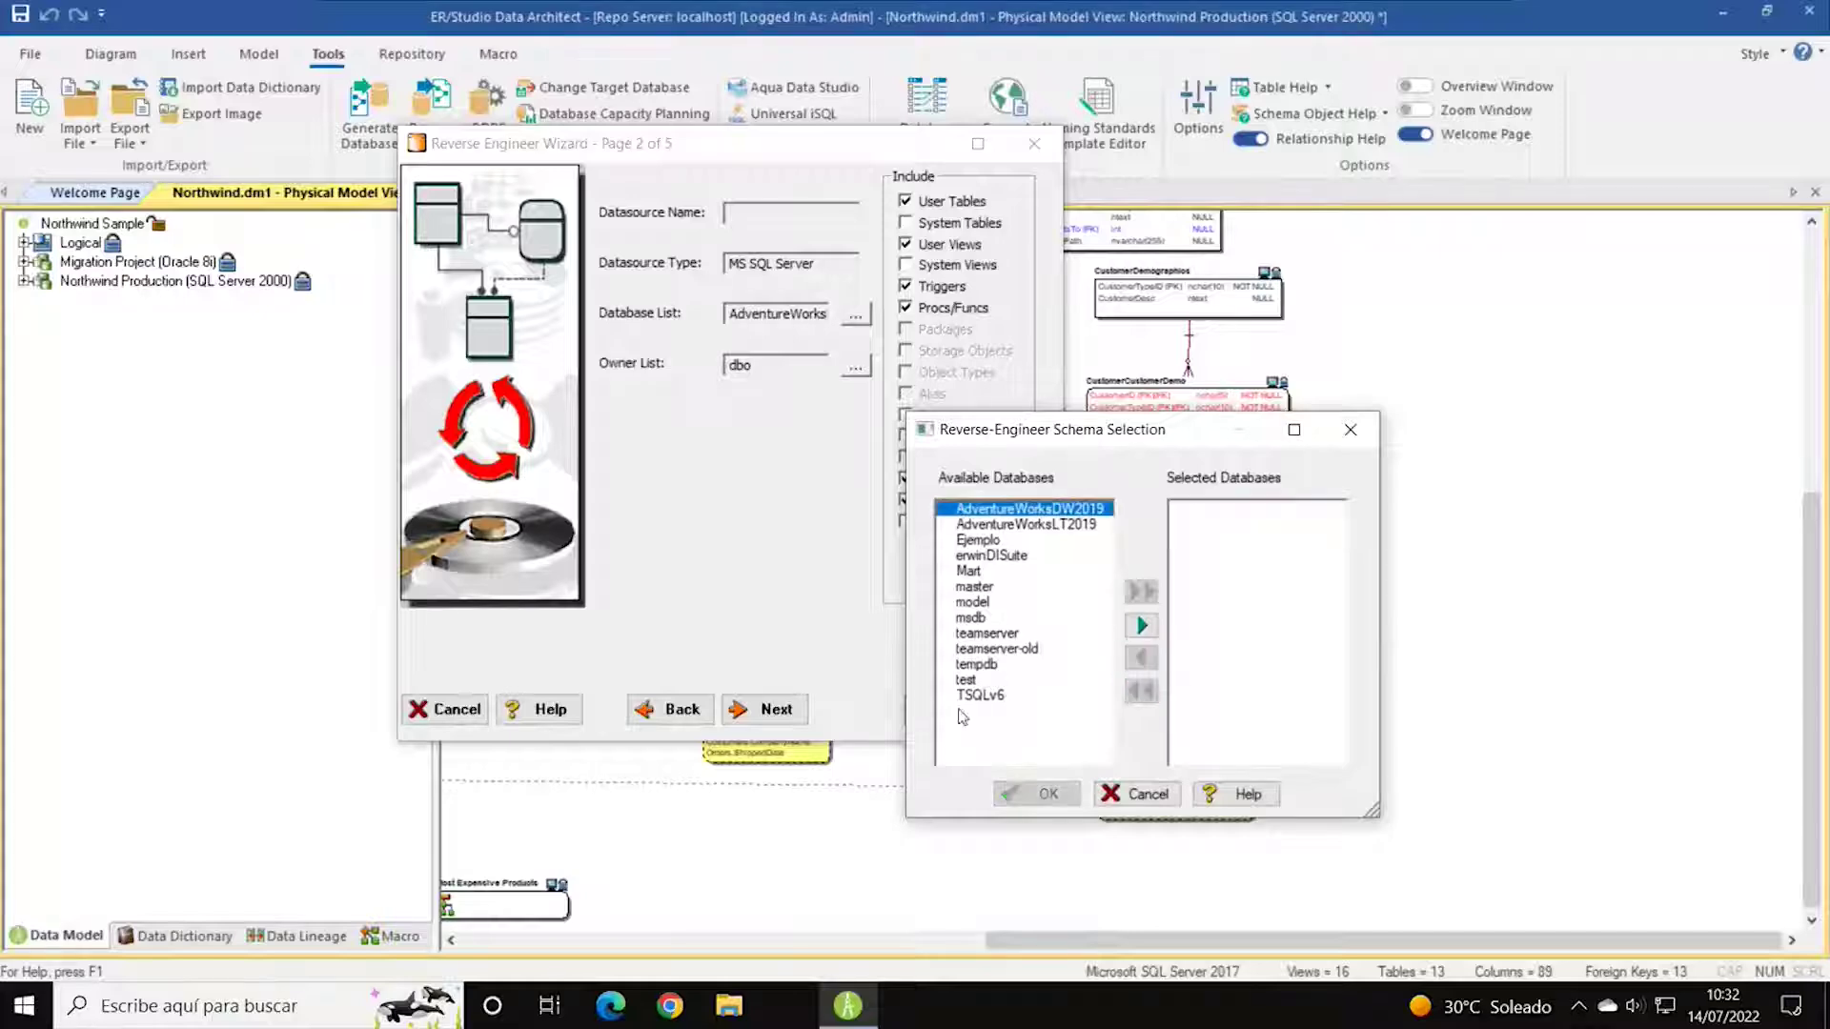
{"action": "left_click", "coordinate": [1096, 694]}
{"action": "left_click", "coordinate": [1142, 627]}
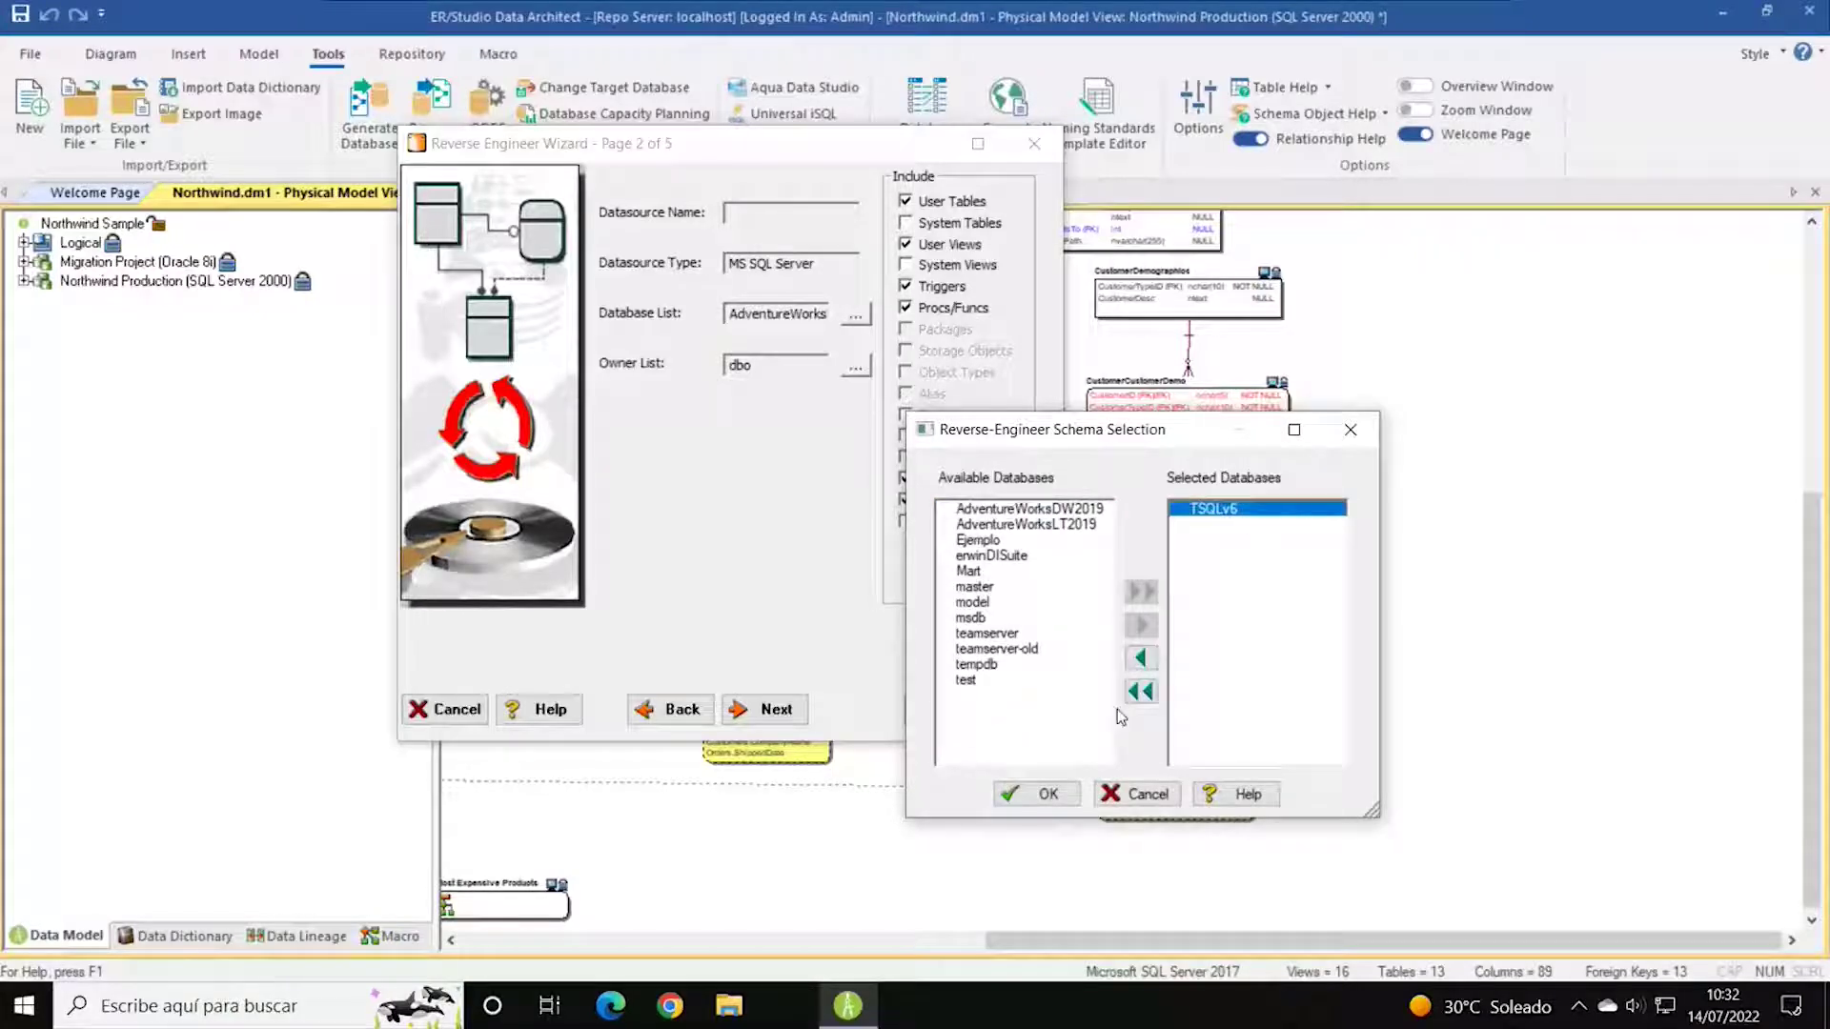
{"action": "left_click", "coordinate": [1142, 658]}
{"action": "left_click", "coordinate": [1016, 529]}
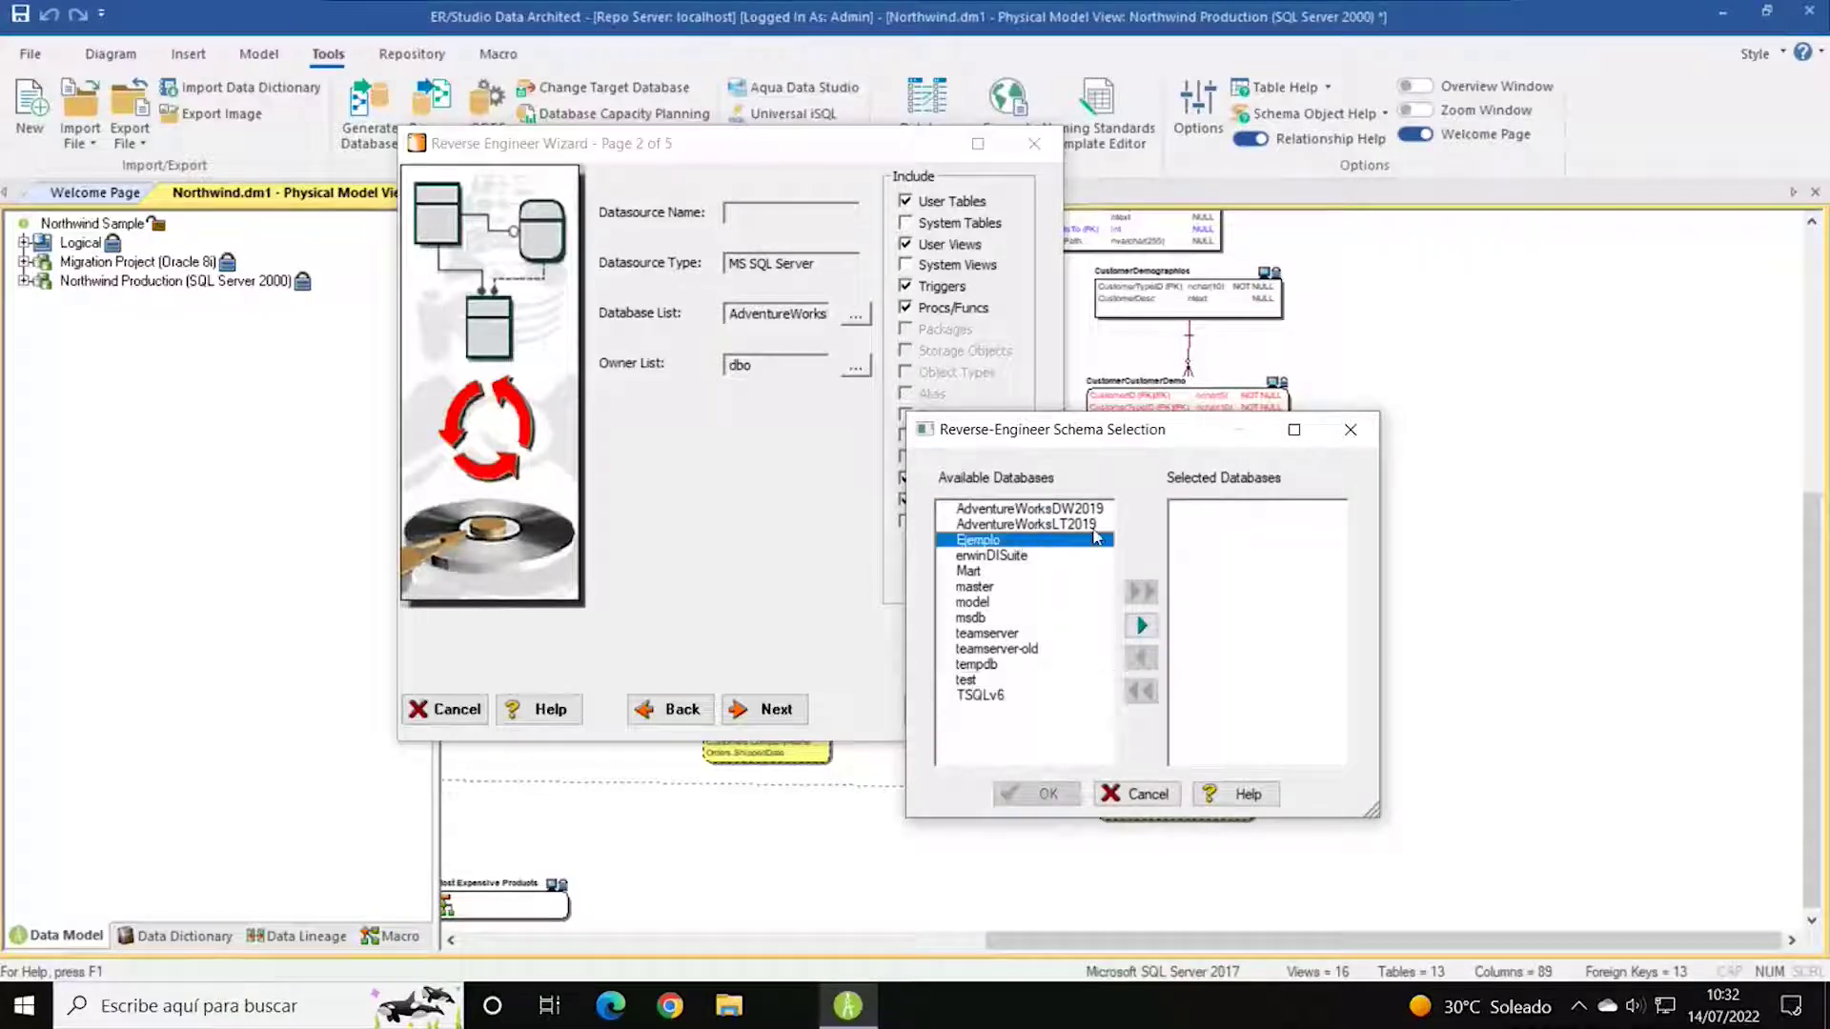
{"action": "left_click", "coordinate": [1040, 510]}
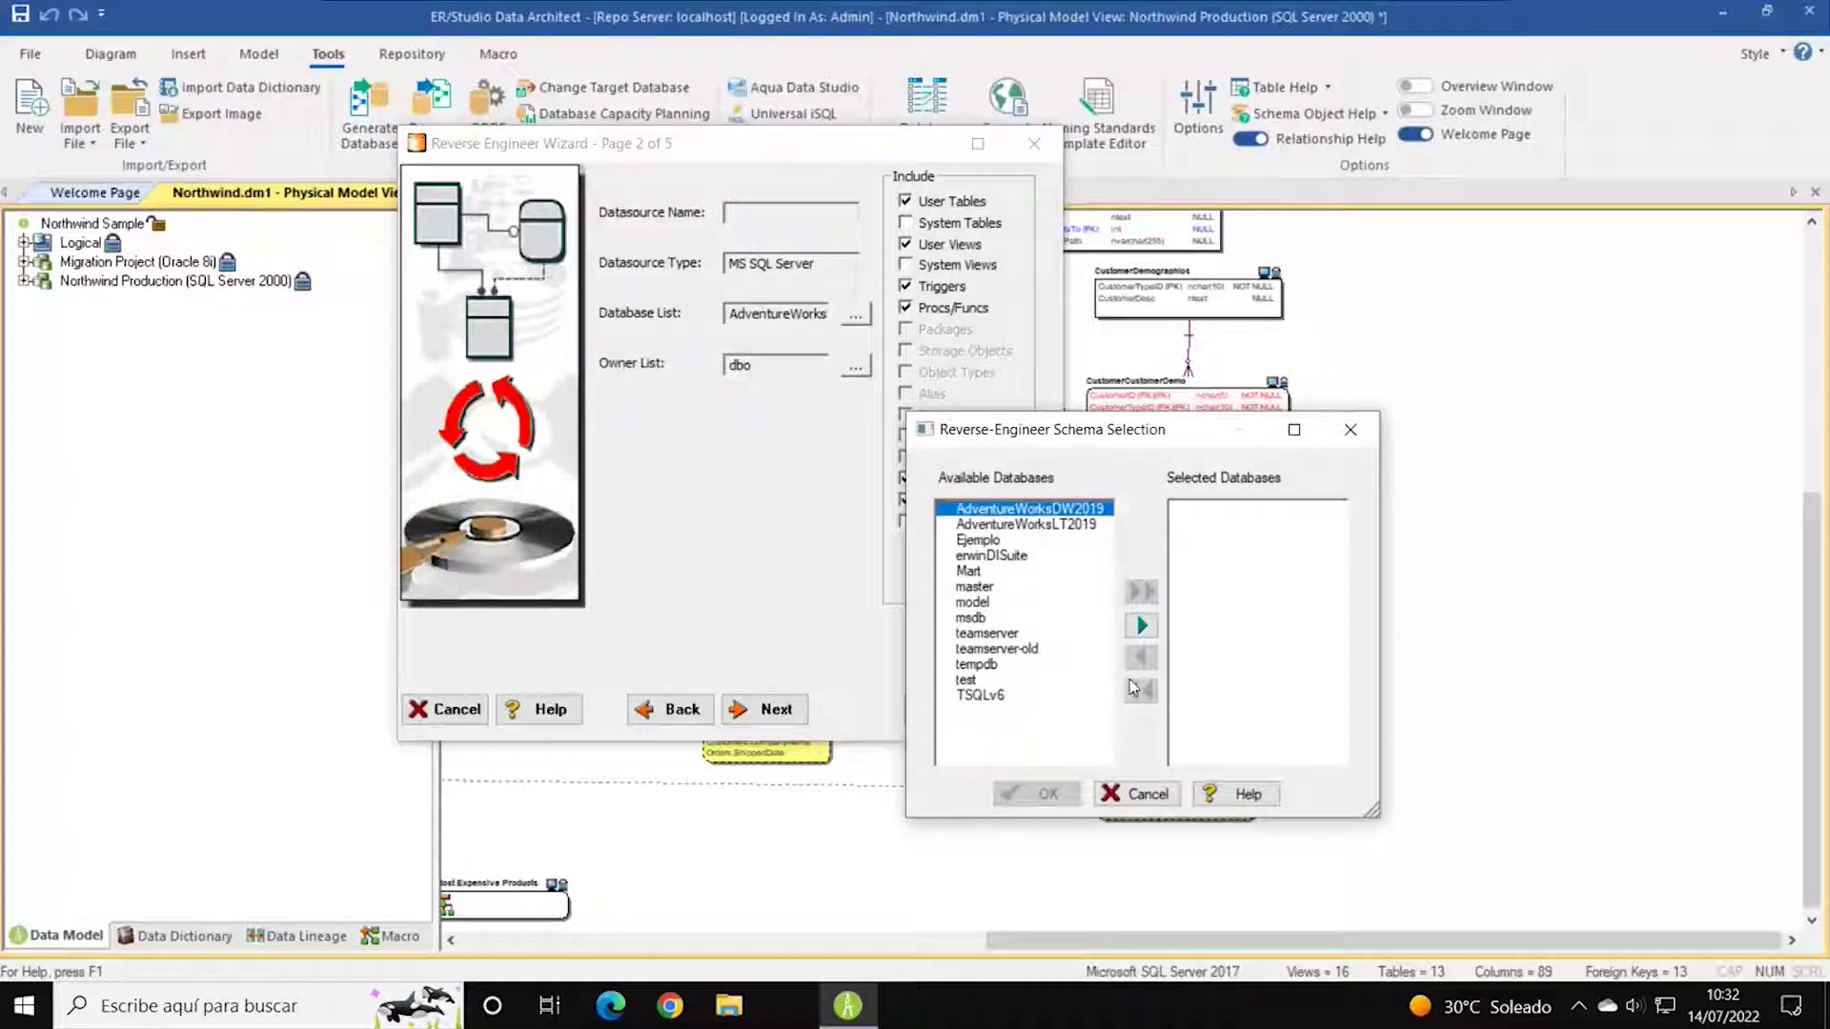
{"action": "left_click", "coordinate": [1142, 627]}
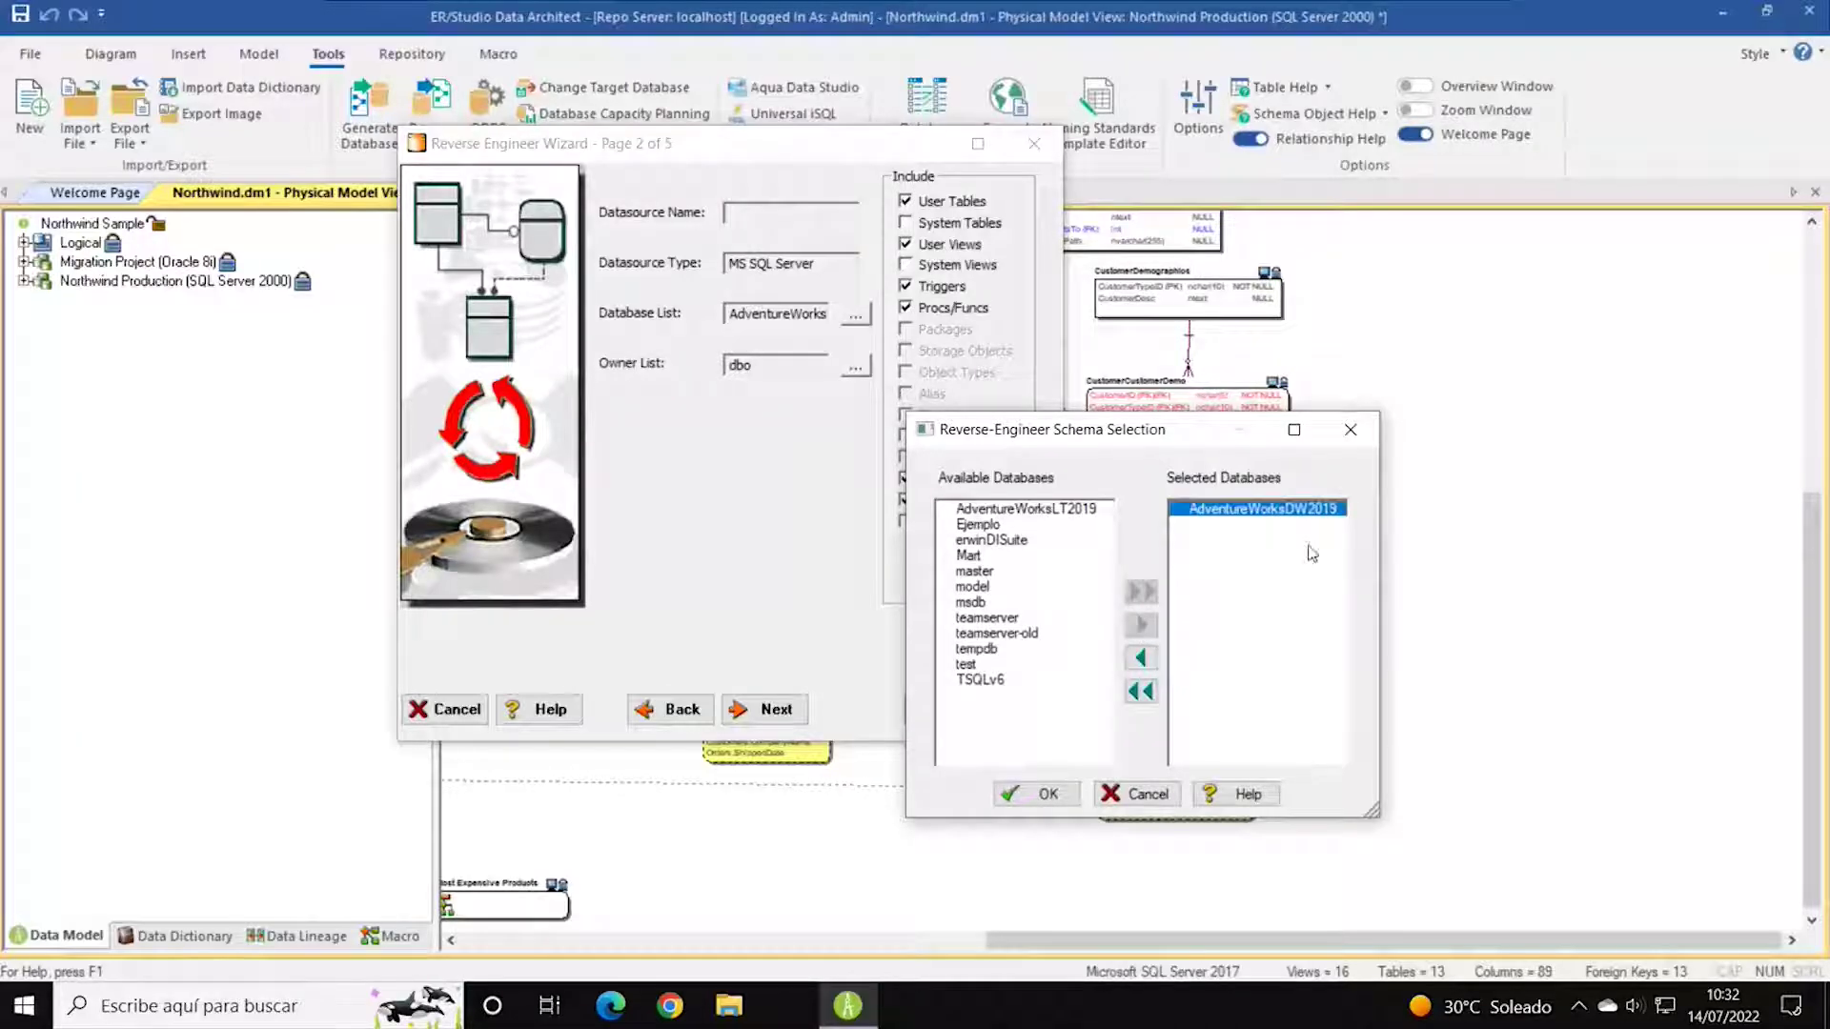
{"action": "left_click", "coordinate": [1039, 794]}
{"action": "left_click", "coordinate": [763, 709]}
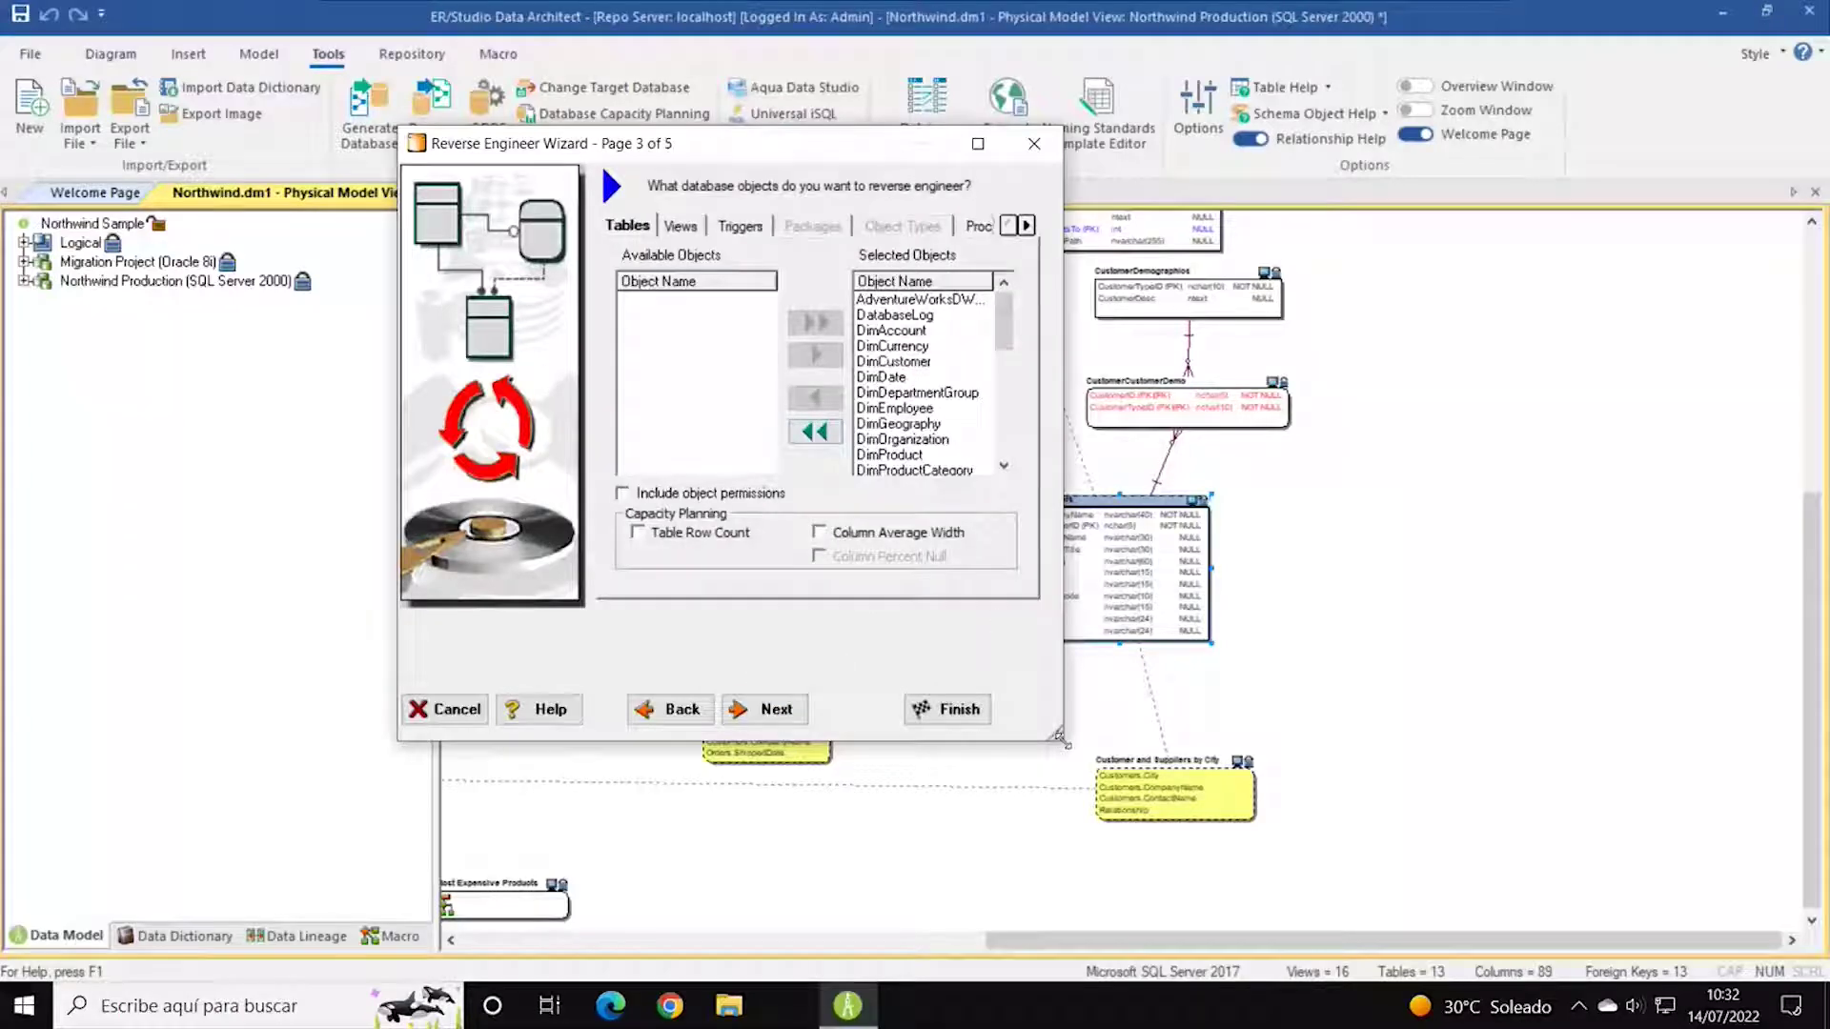
Enlarge the wizard and exclude sysdiagrams, ProspectiveBuyer and AdventureWorksDWBuildVersion from the tables to import.
{"action": "left_click_drag", "start_coordinate": [1060, 737], "coordinate": [1397, 825]}
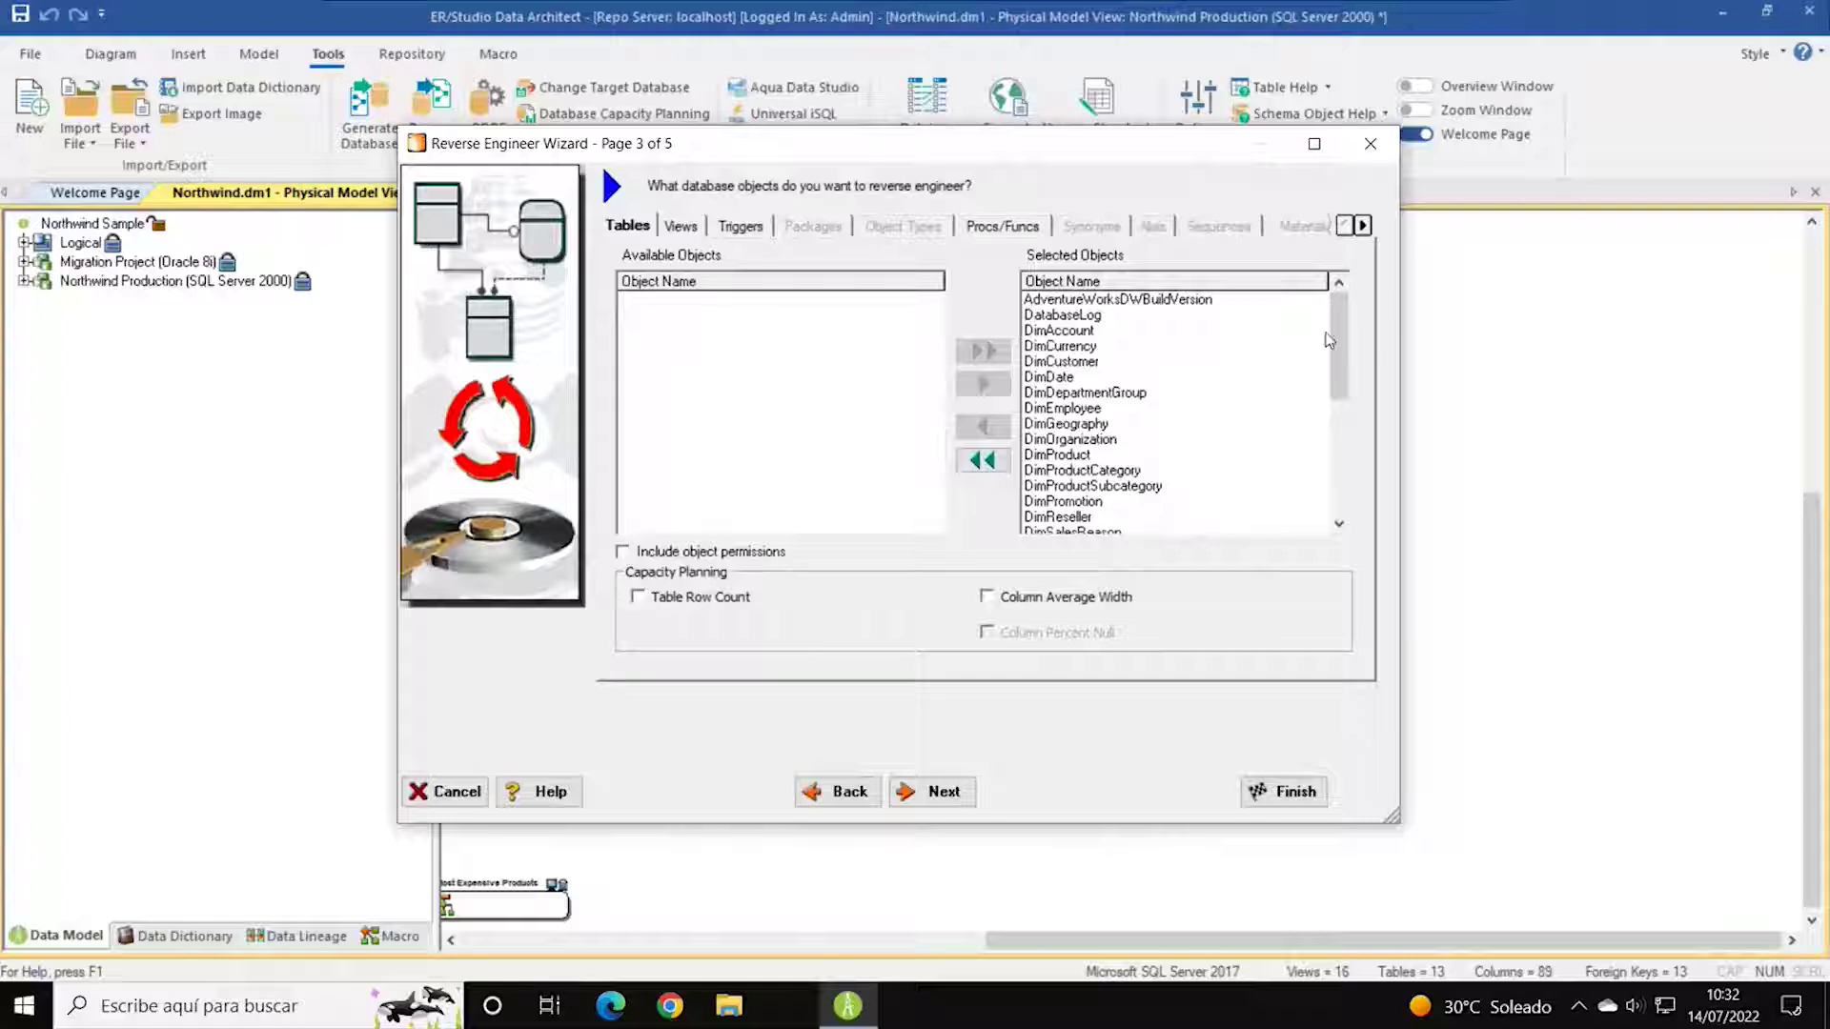
{"action": "left_click_drag", "start_coordinate": [1328, 340], "coordinate": [1336, 442]}
{"action": "left_click", "coordinate": [1062, 517]}
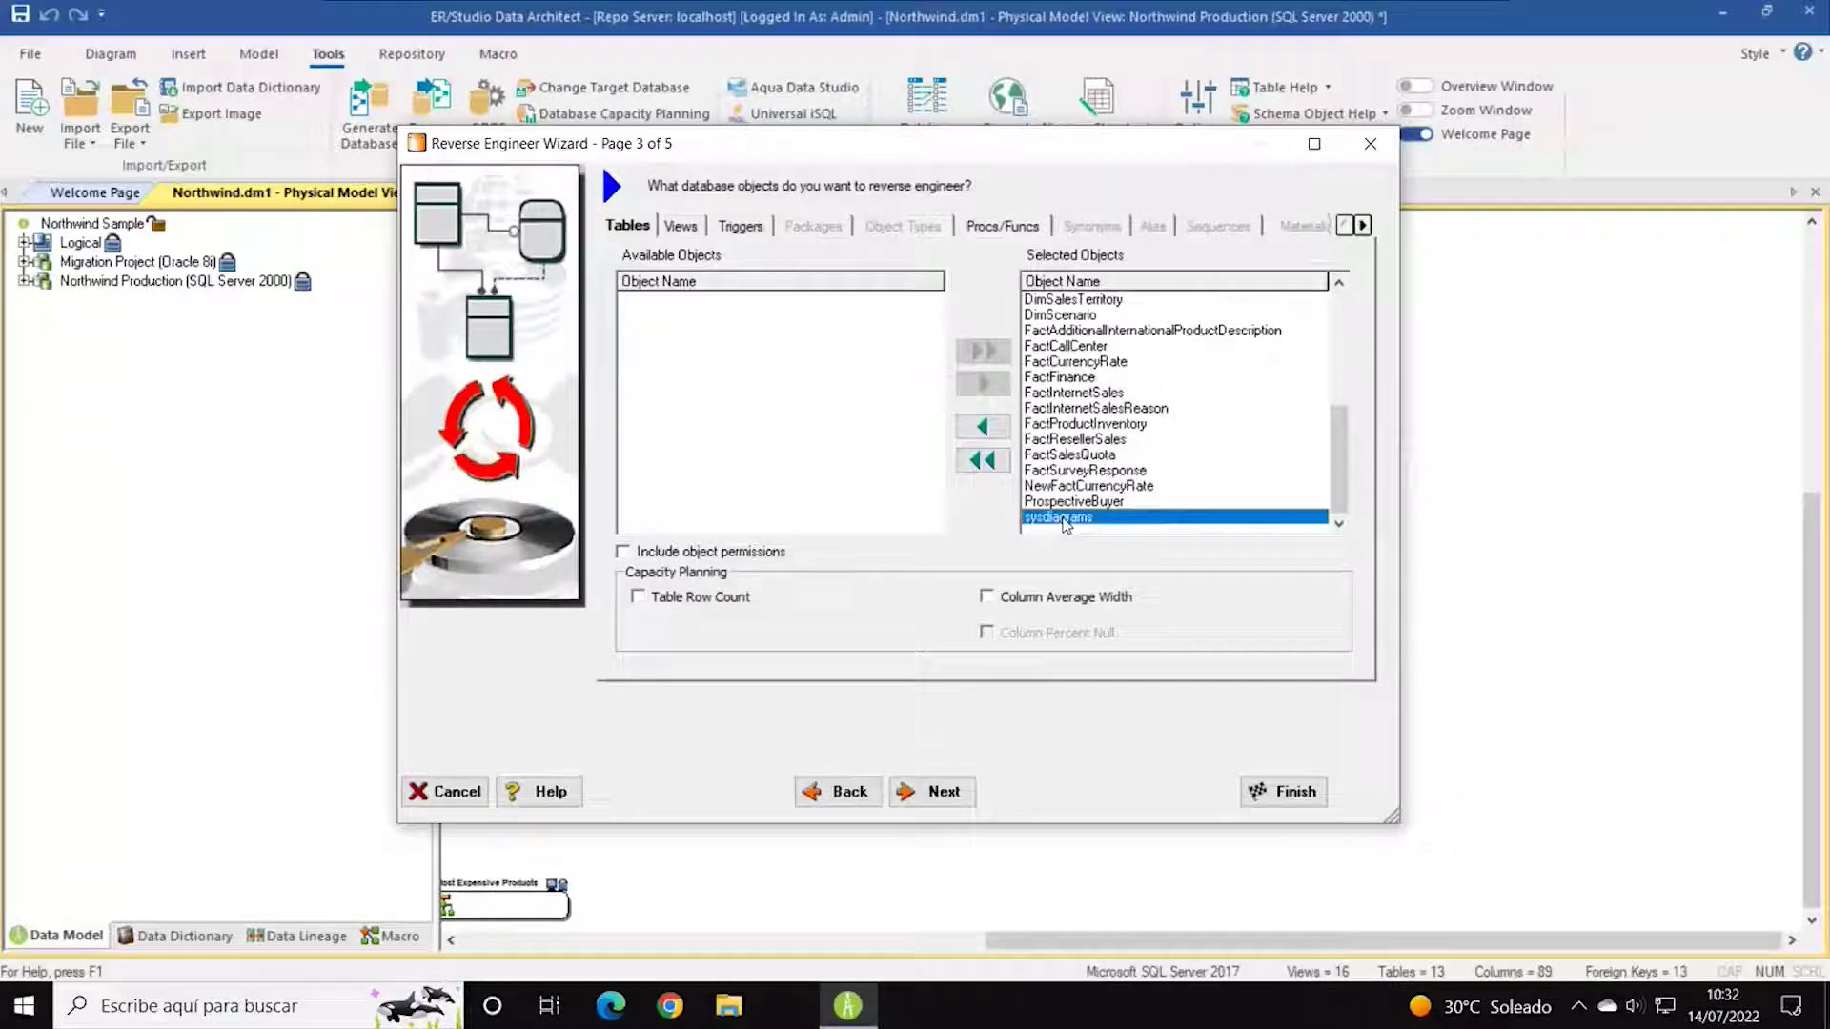
{"action": "left_click", "coordinate": [991, 428]}
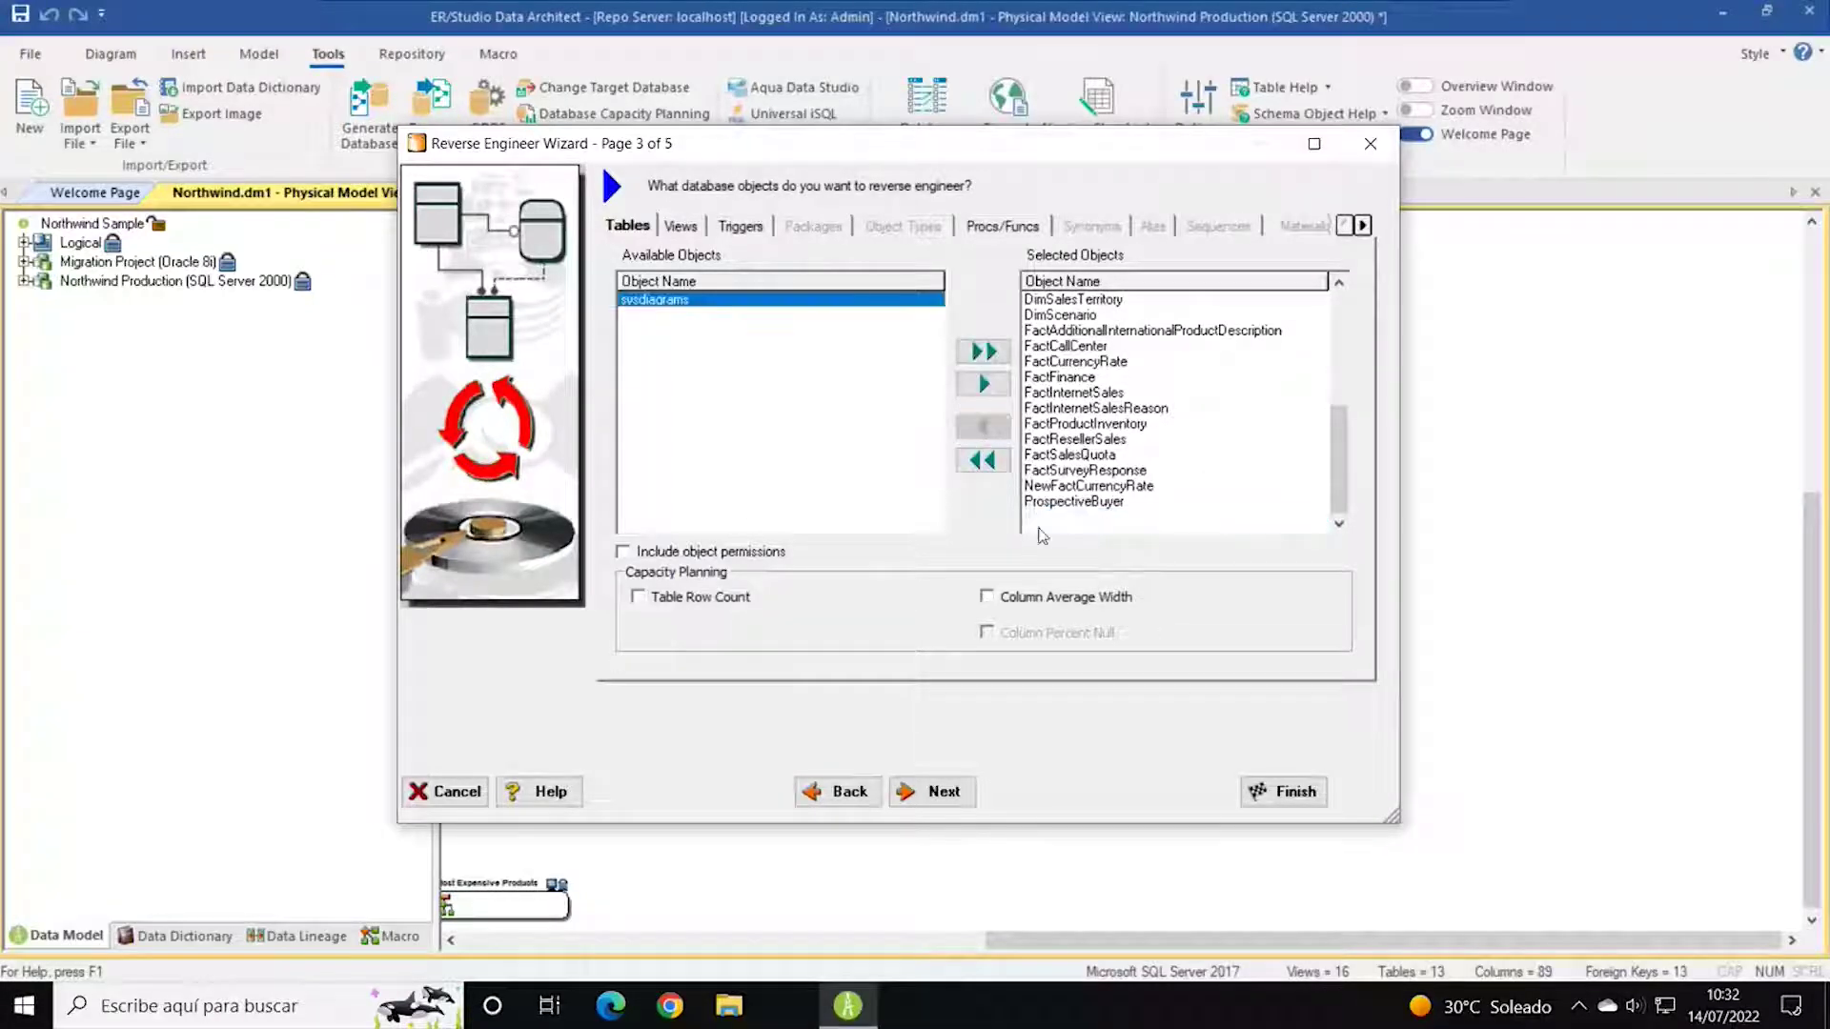
{"action": "left_click", "coordinate": [1076, 506]}
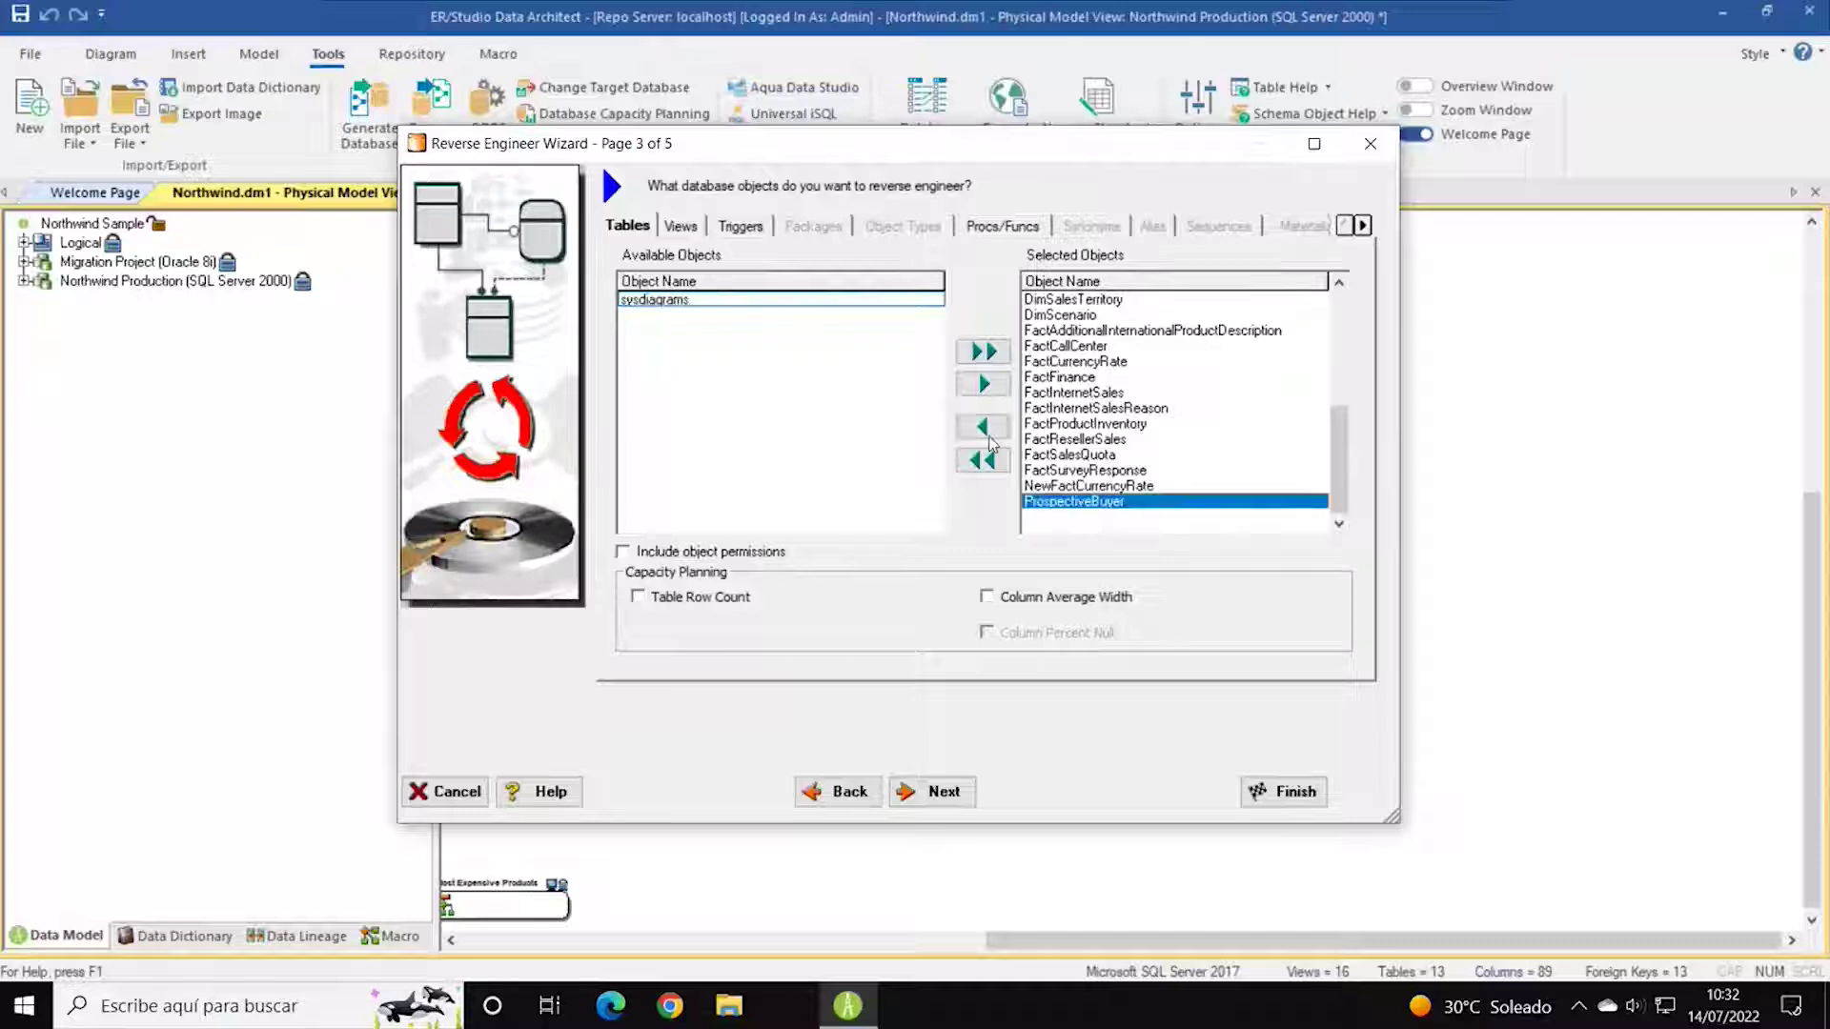
{"action": "left_click", "coordinate": [990, 436]}
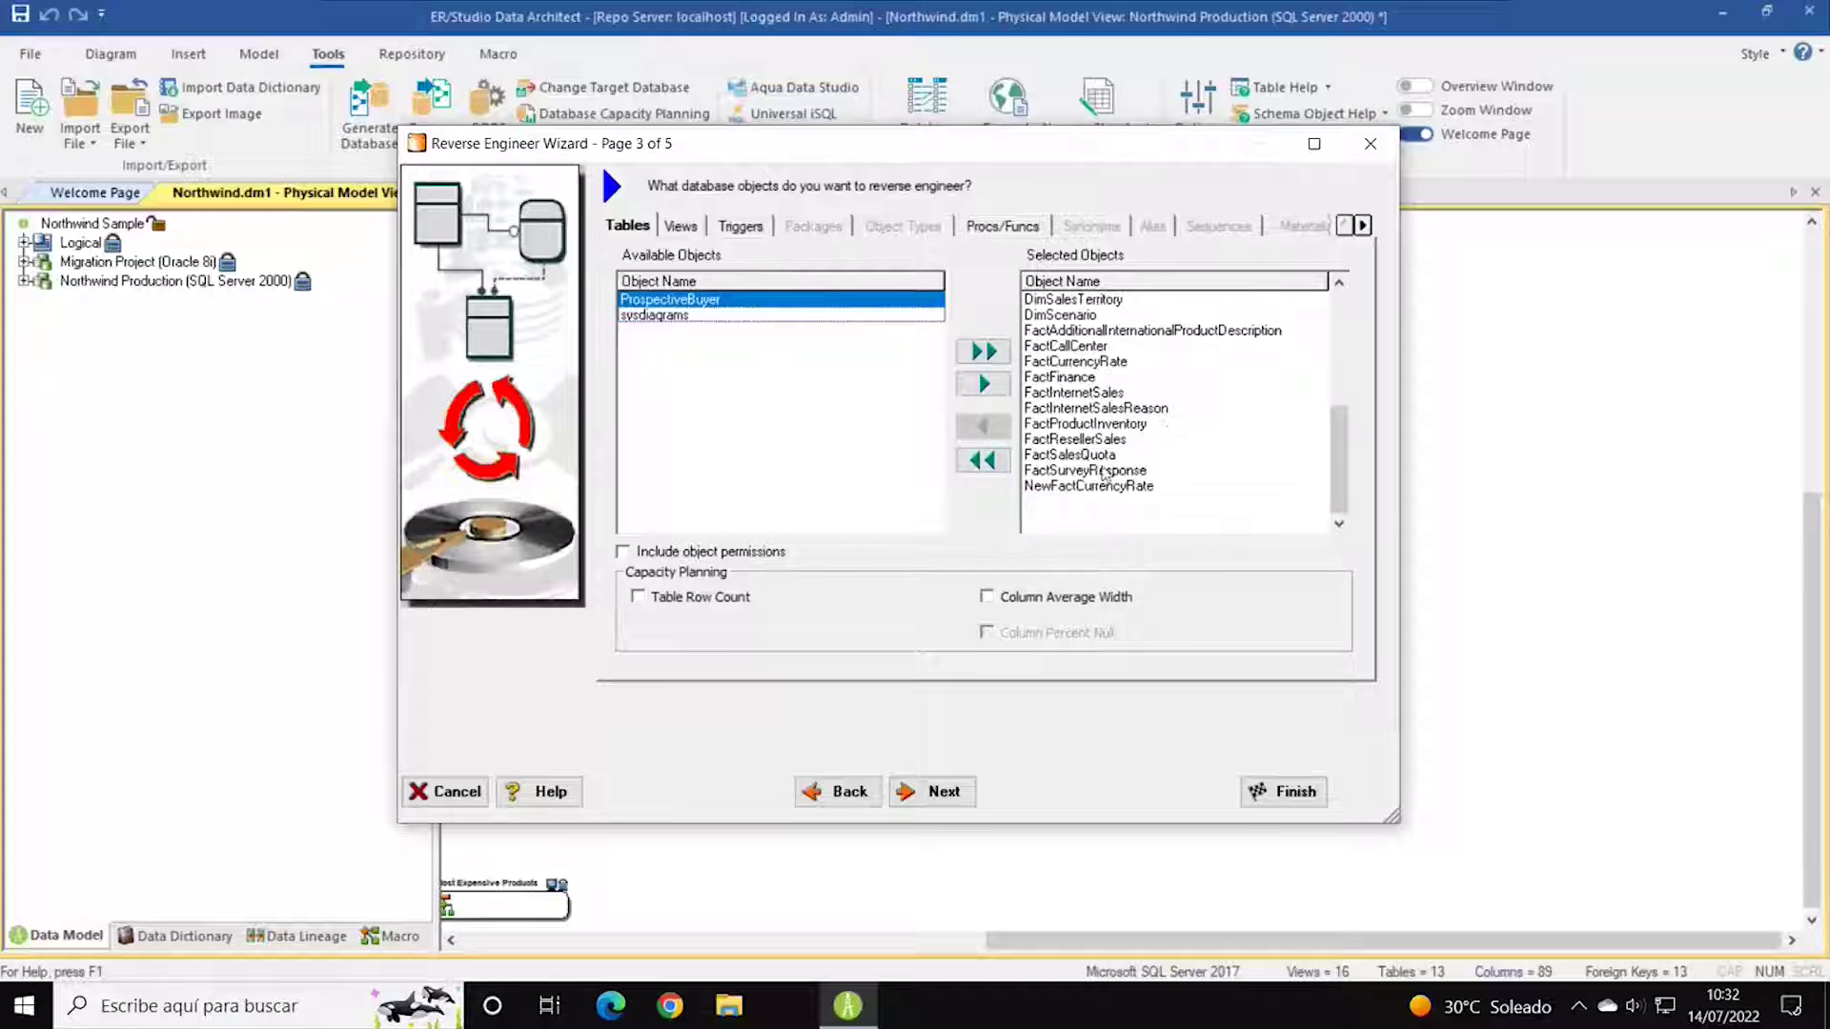
{"action": "left_click", "coordinate": [1081, 491]}
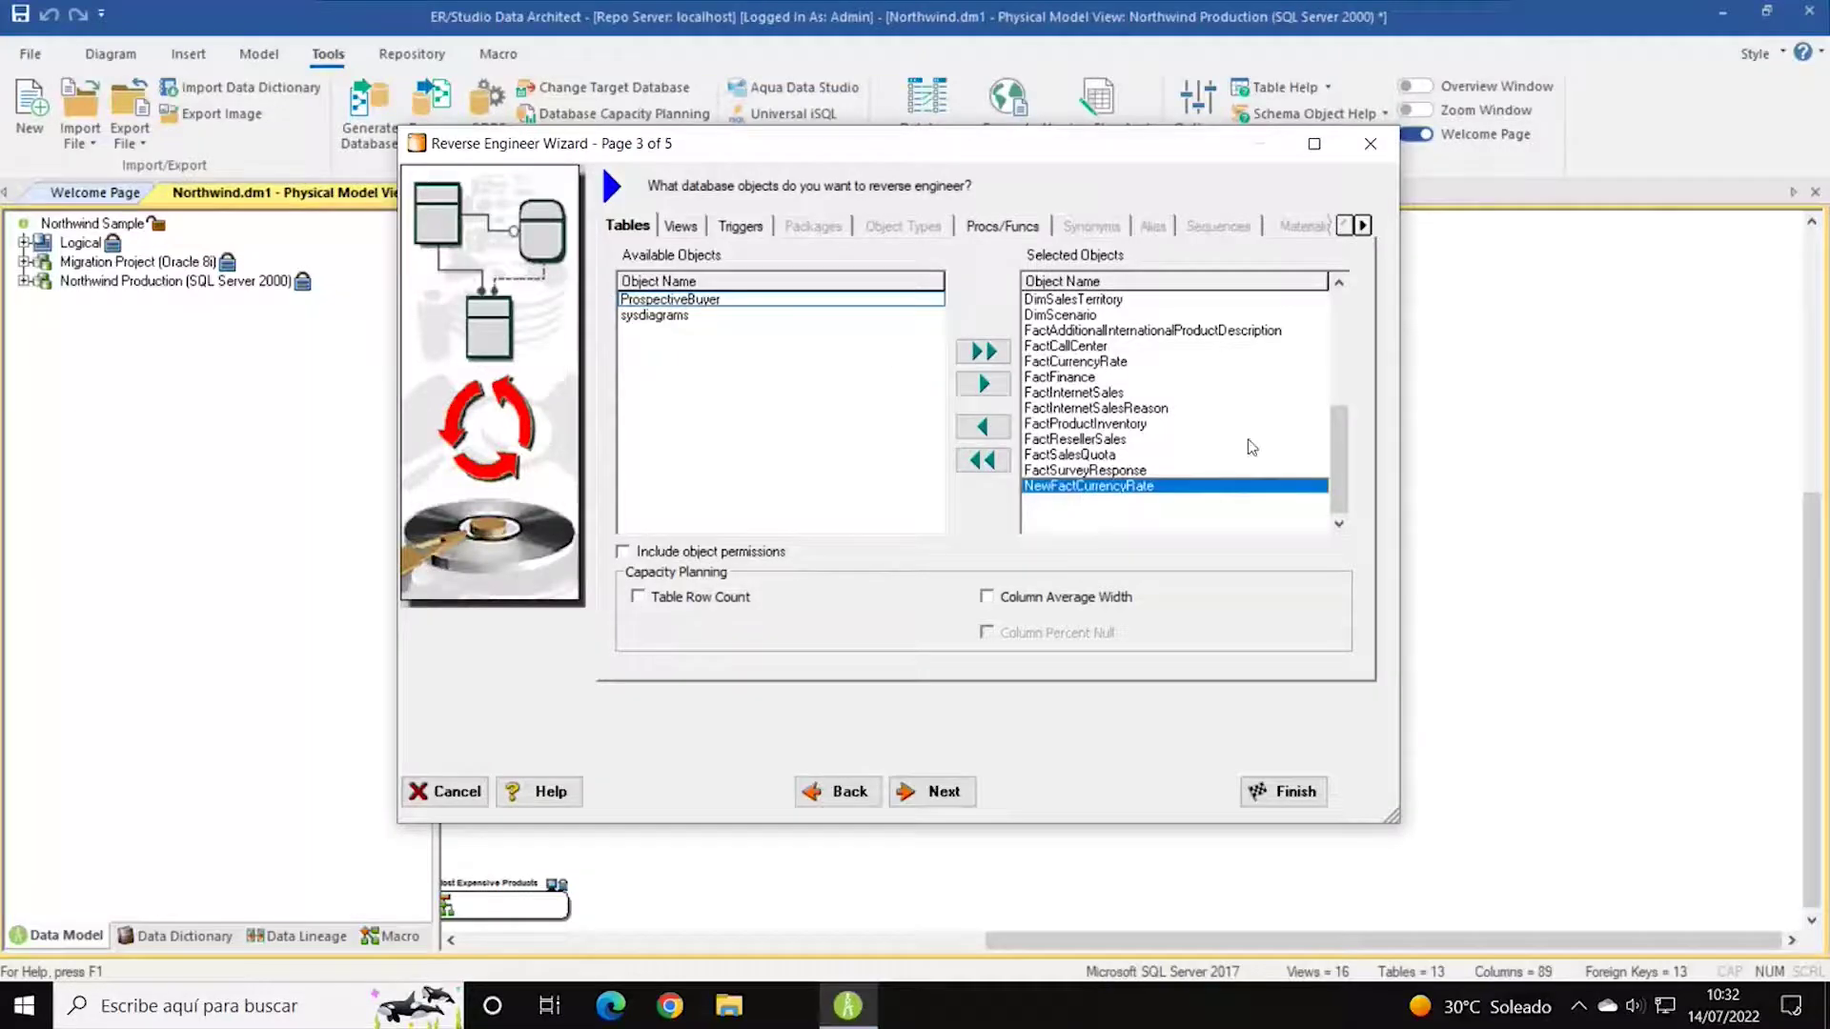
{"action": "scroll", "coordinate": [1252, 447], "scroll_direction": "up", "scroll_amount": 3}
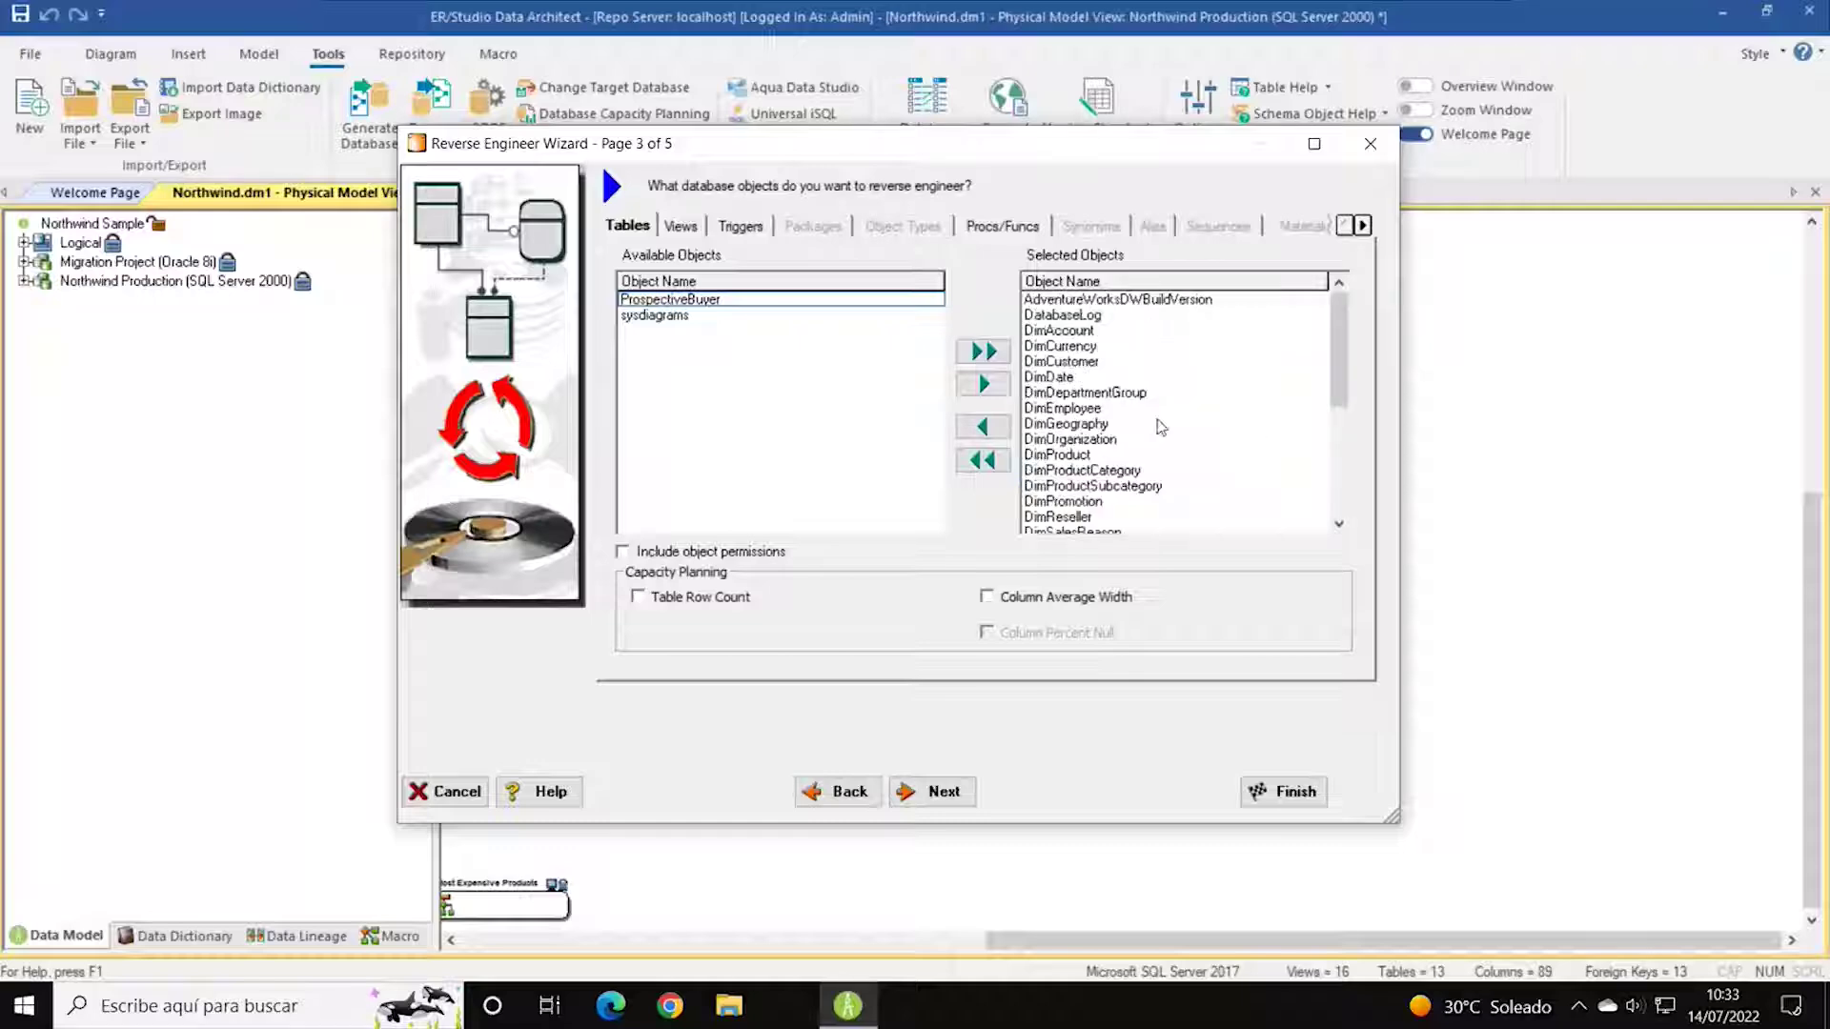
{"action": "scroll", "coordinate": [1168, 355], "scroll_direction": "up", "scroll_amount": 2}
{"action": "scroll", "coordinate": [1175, 399], "scroll_direction": "up", "scroll_amount": 1}
{"action": "left_click", "coordinate": [1193, 299]}
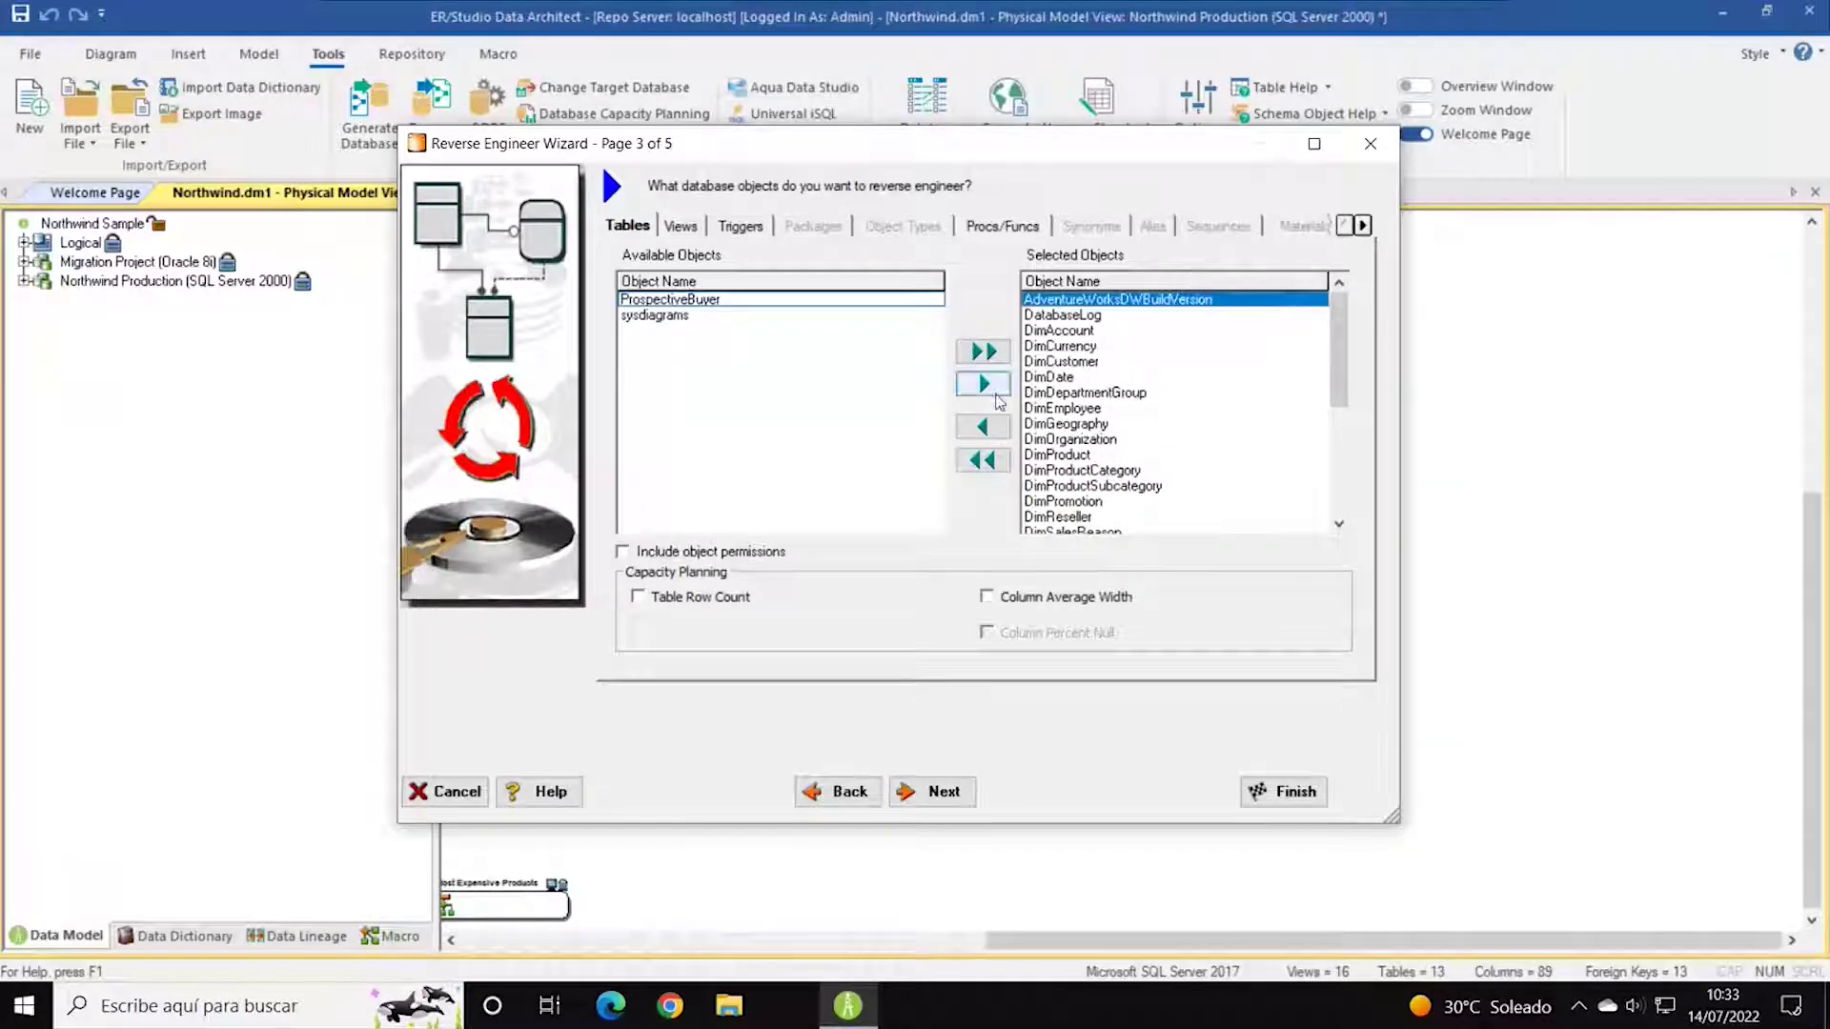
{"action": "left_click", "coordinate": [995, 428]}
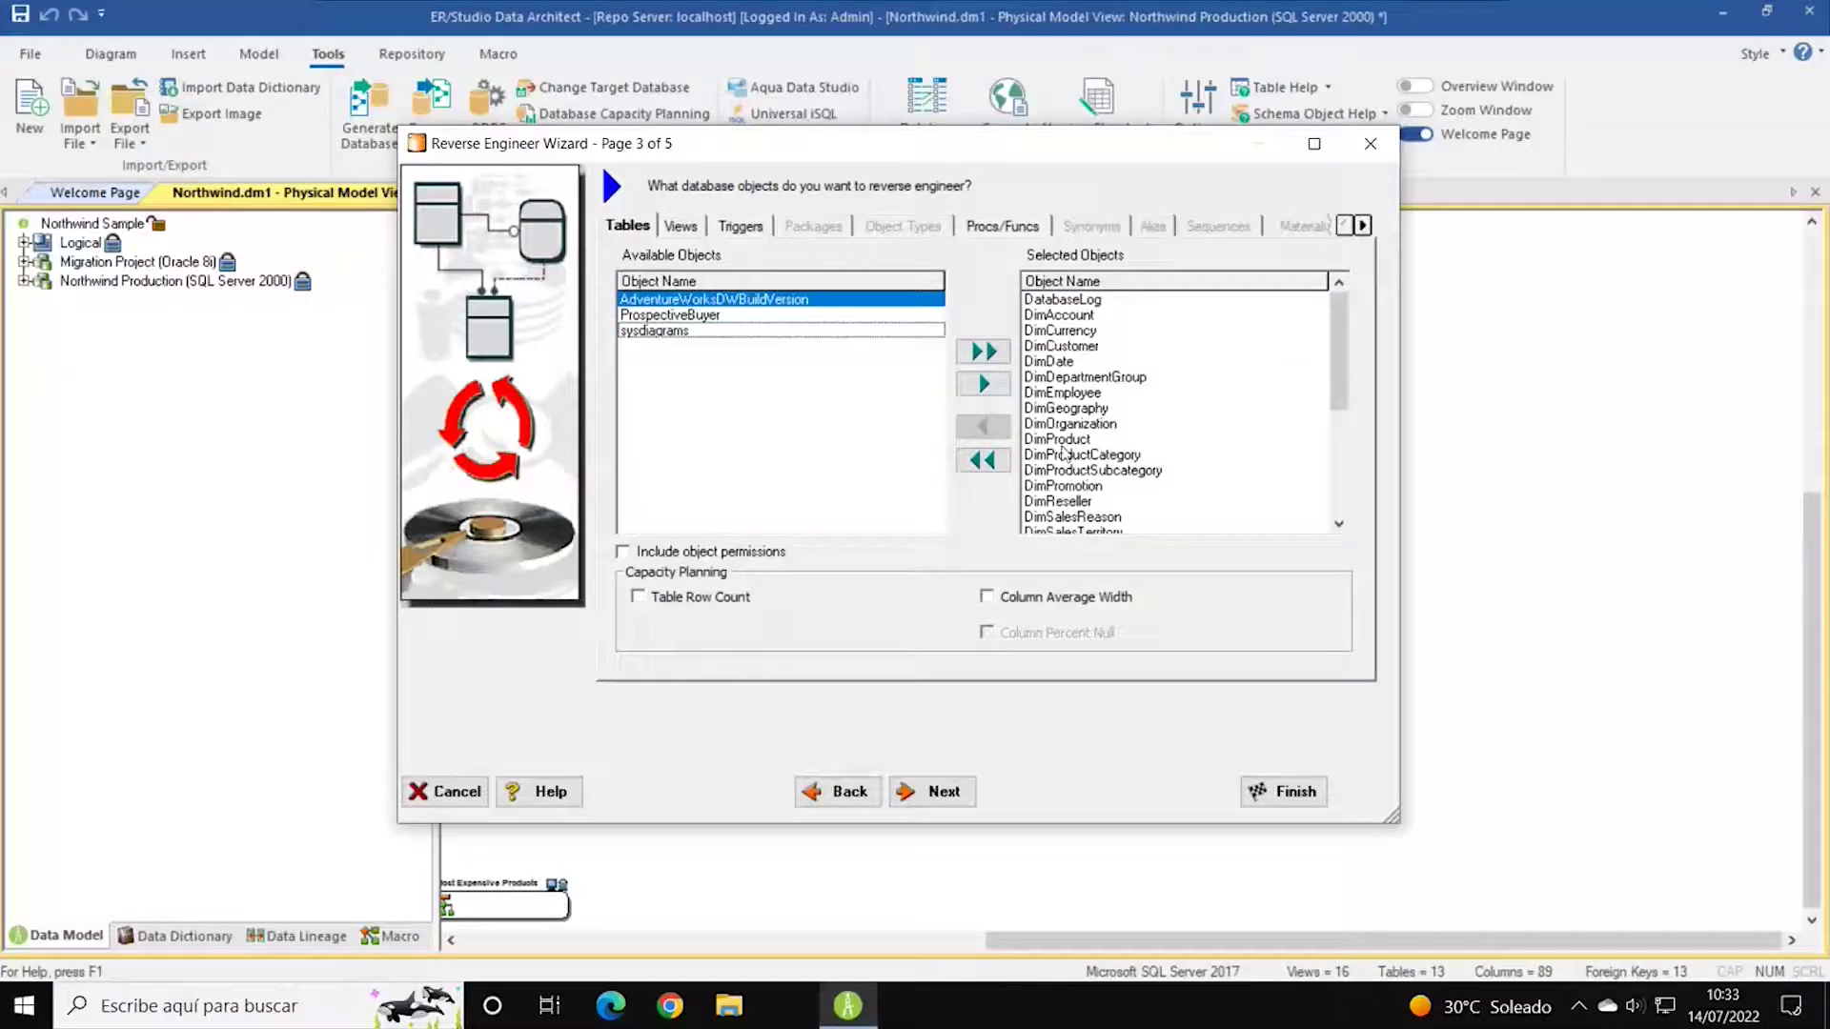
Review the Views, Triggers and Procs/Funcs object lists.
{"action": "left_click", "coordinate": [681, 226]}
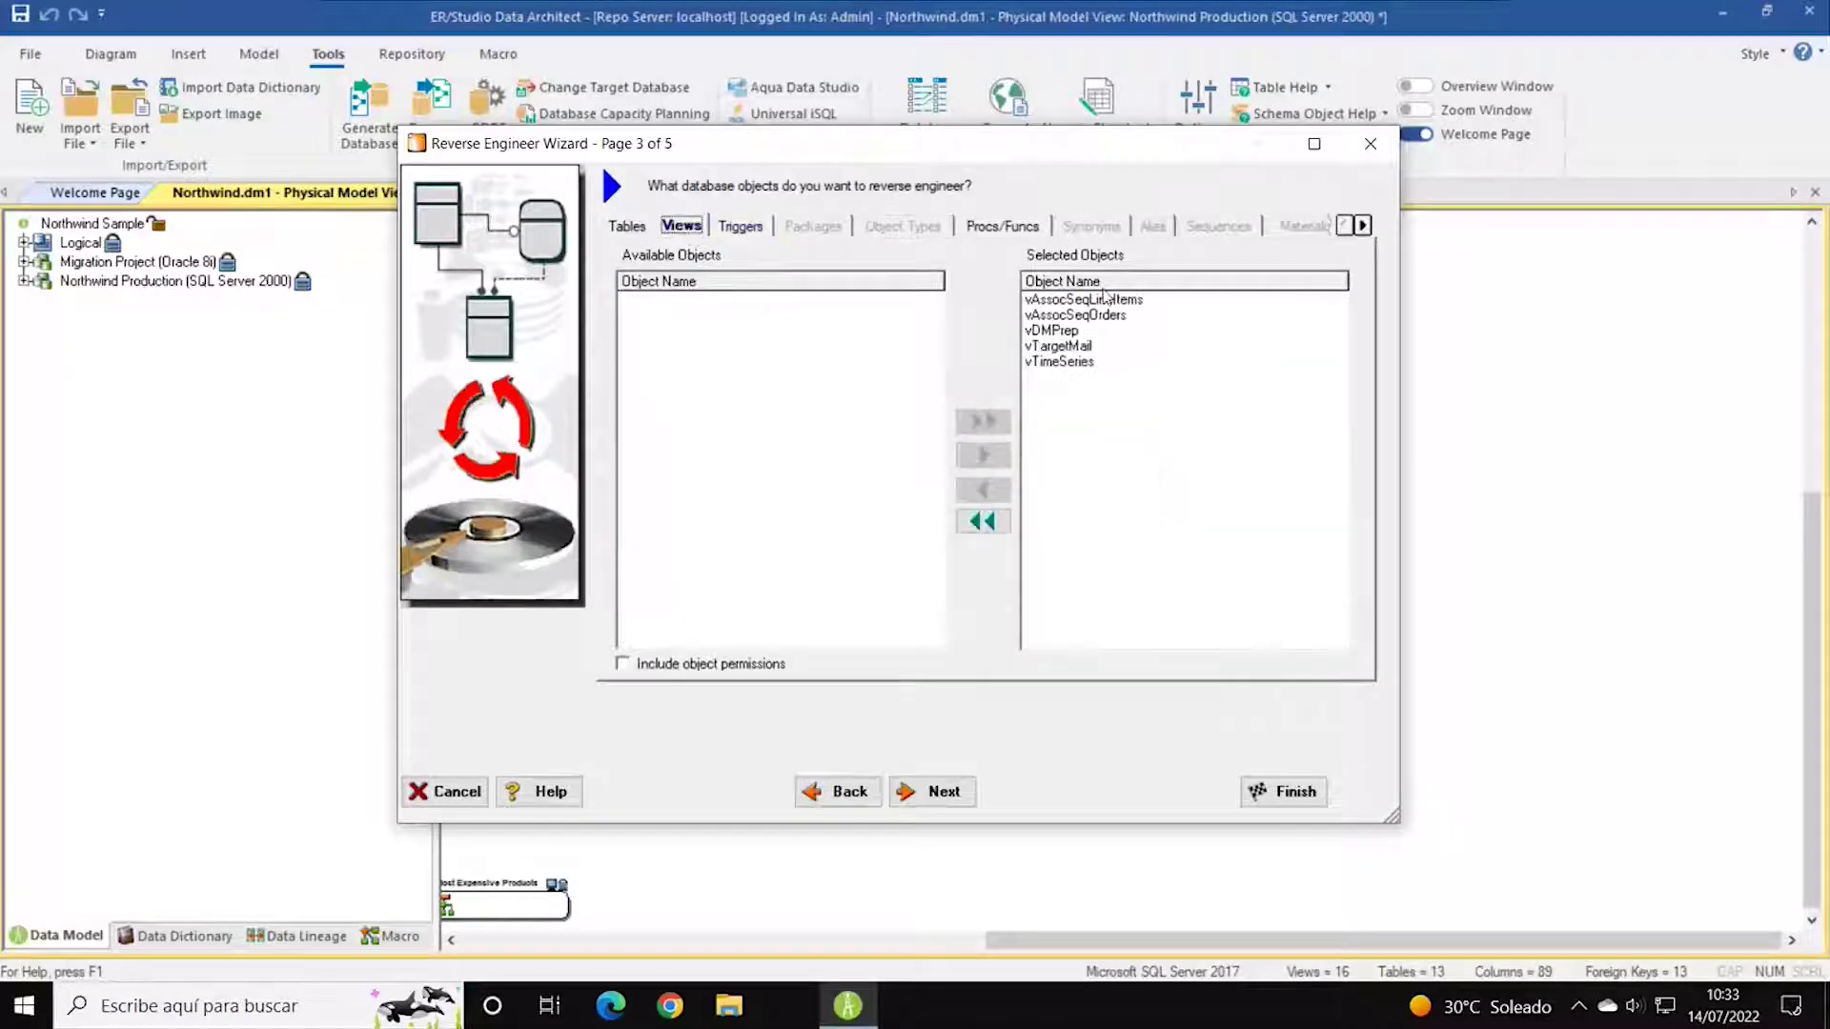
{"action": "left_click", "coordinate": [762, 226]}
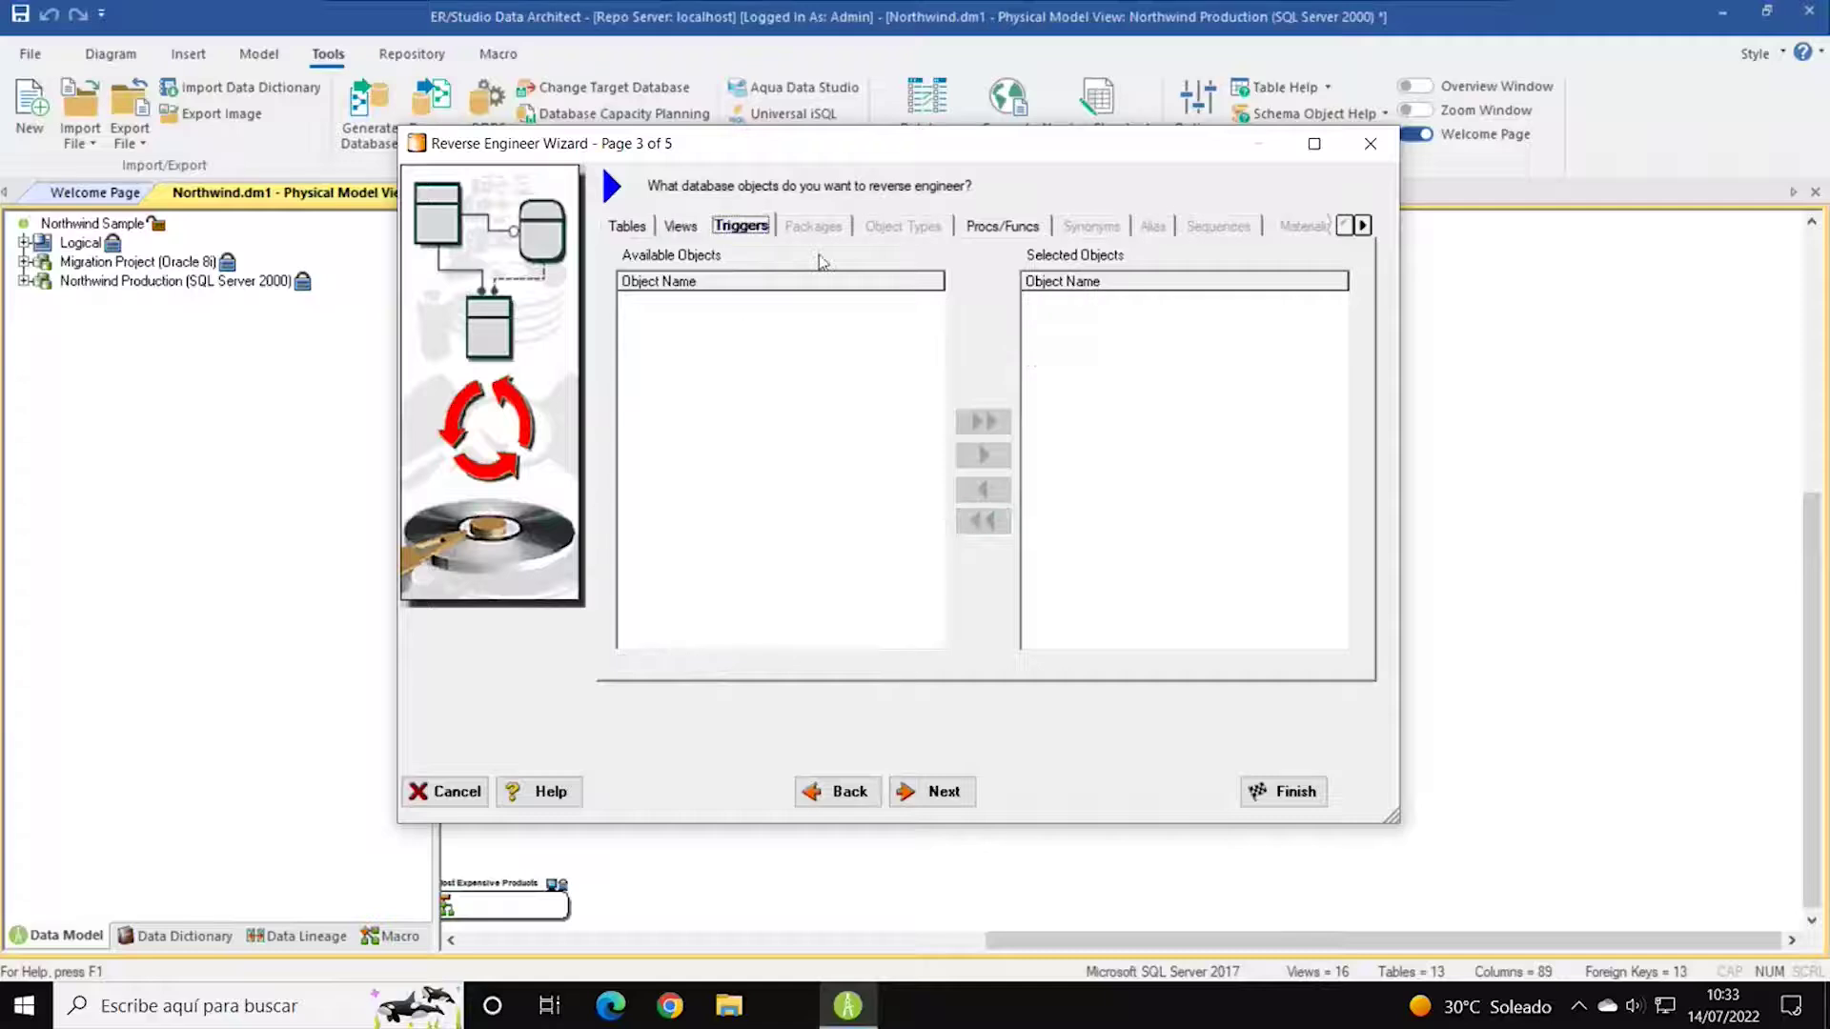
{"action": "left_click", "coordinate": [1003, 228]}
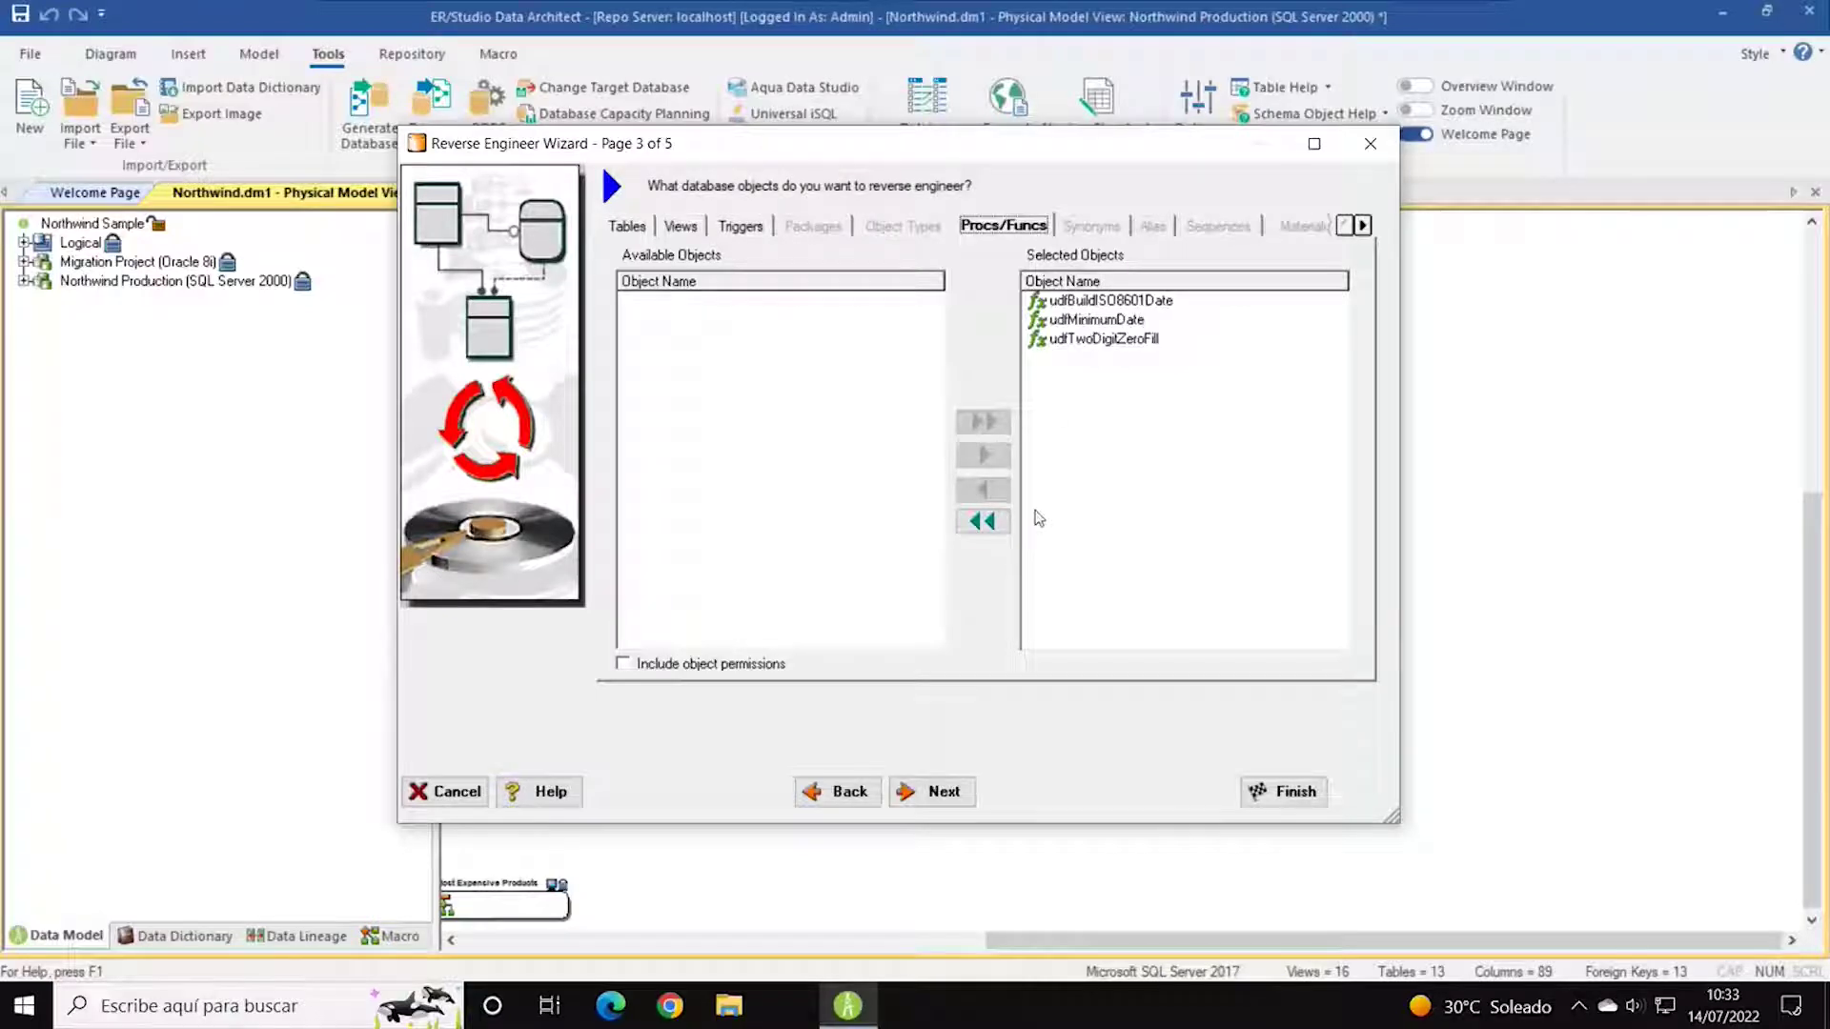
Select udfBuildISO8601Date and scroll the object-type tabs to reveal Users and Roles.
{"action": "left_click", "coordinate": [1088, 296]}
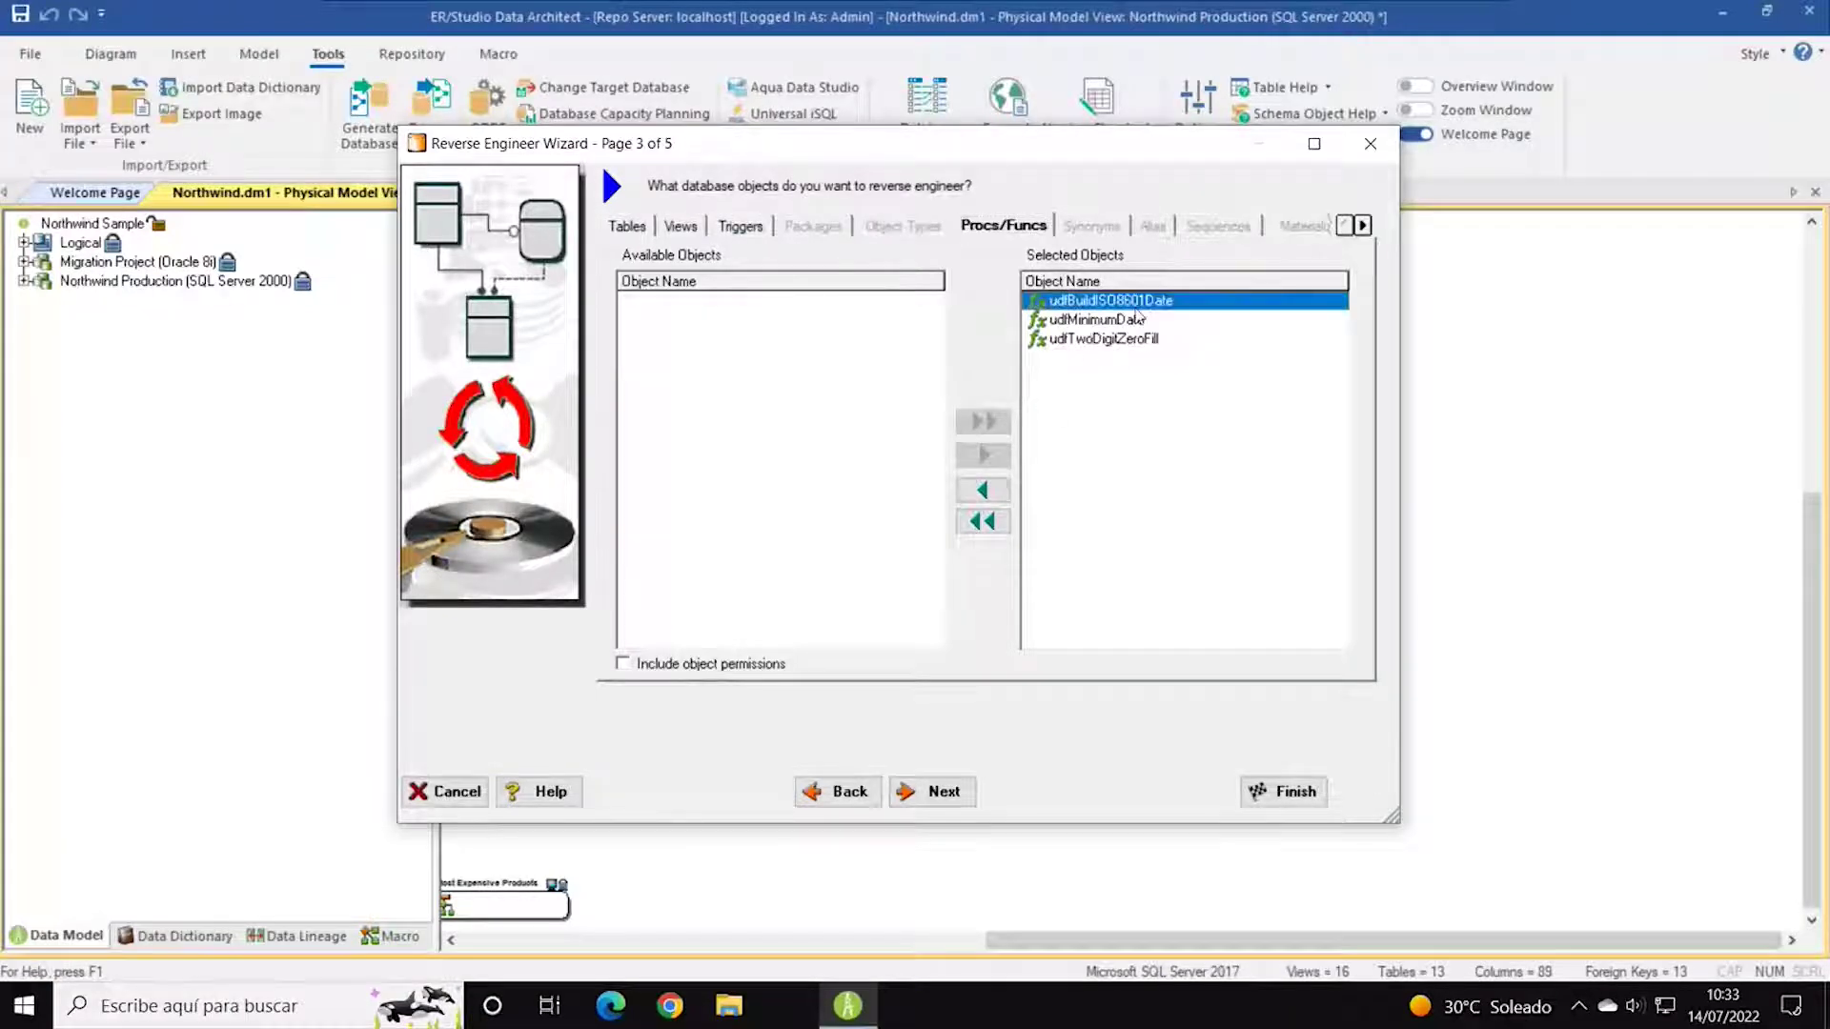
{"action": "left_click", "coordinate": [1363, 226]}
{"action": "left_click", "coordinate": [1363, 226]}
{"action": "left_click", "coordinate": [1363, 225]}
{"action": "left_click", "coordinate": [1363, 226]}
{"action": "left_click", "coordinate": [1363, 226]}
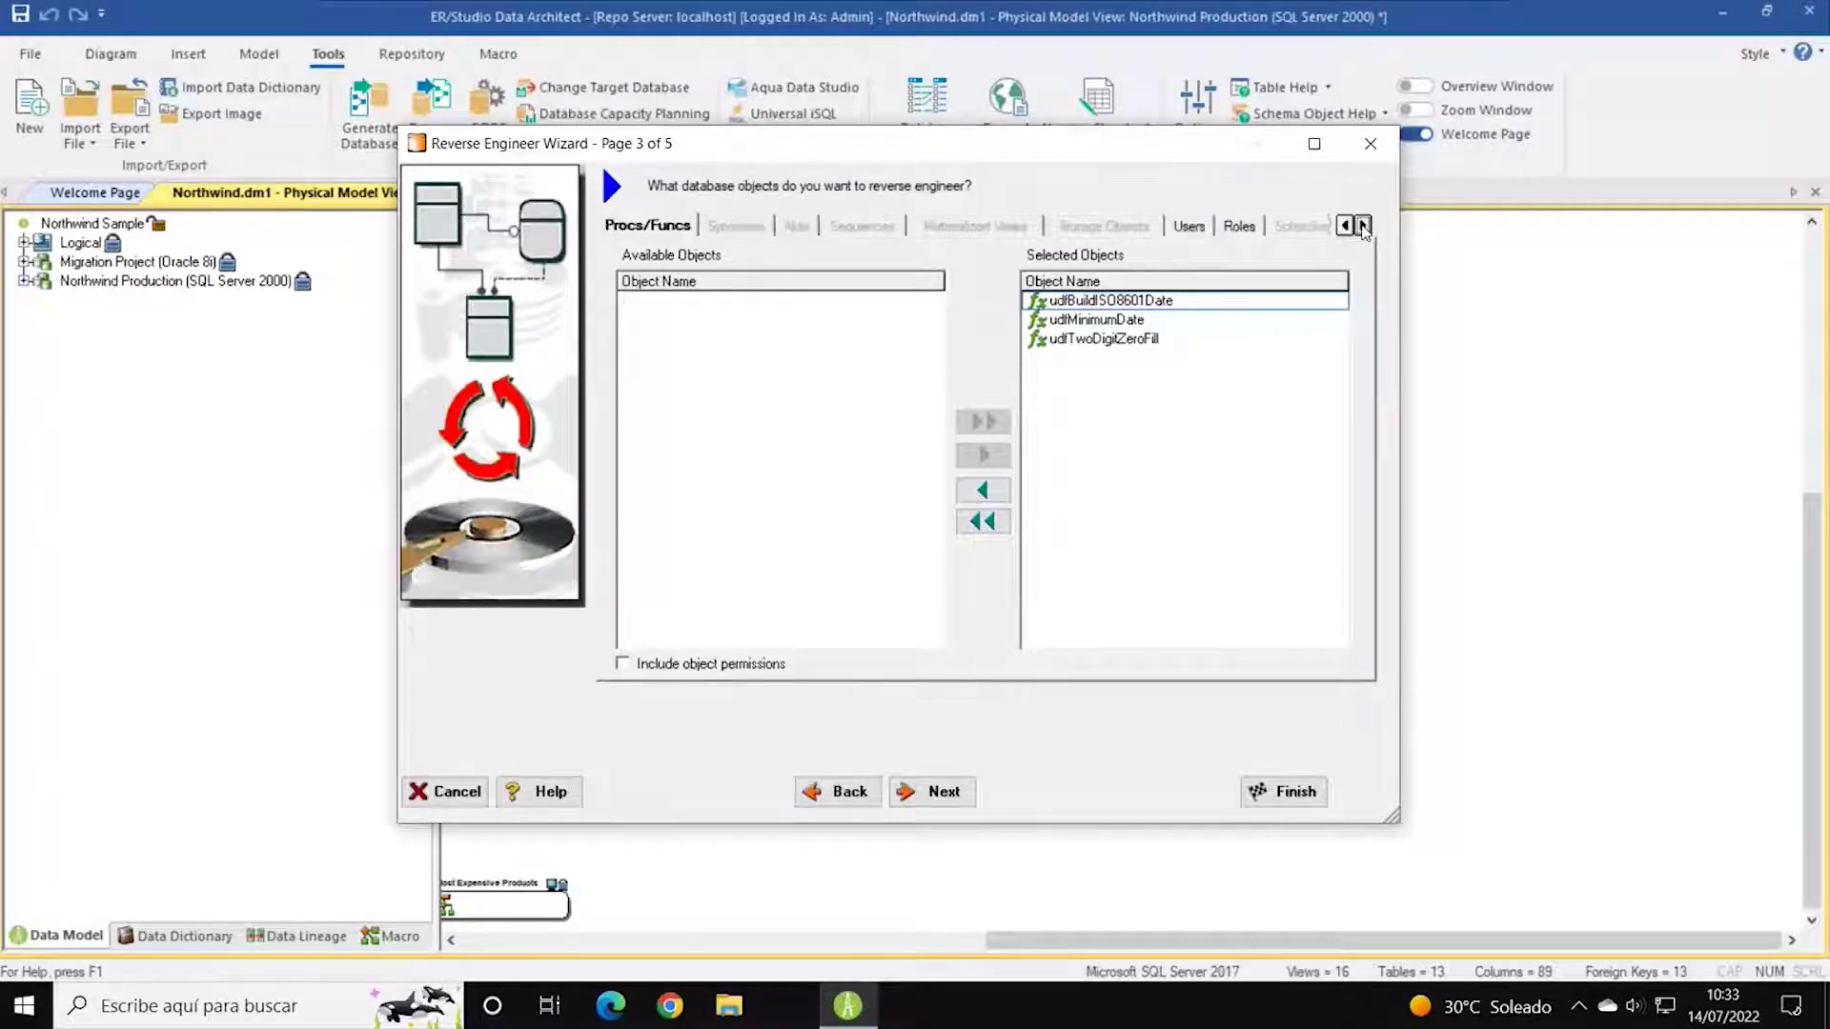
{"action": "left_click", "coordinate": [1363, 226]}
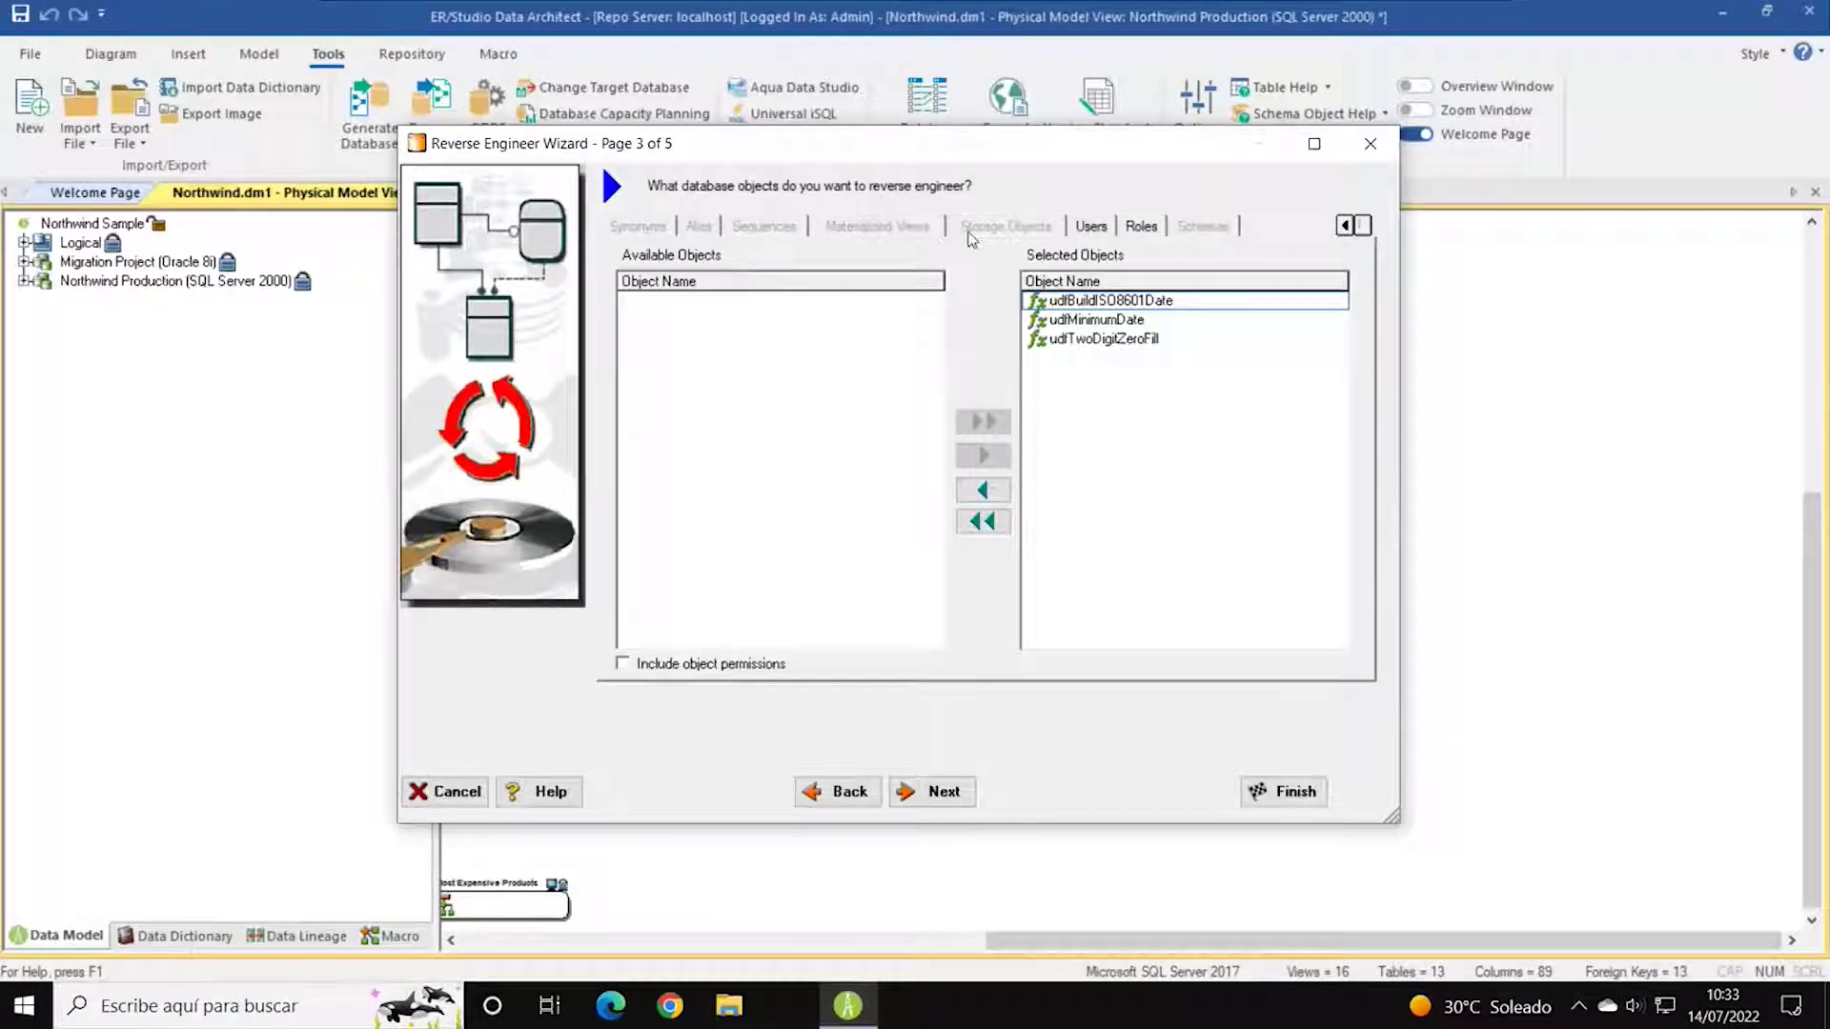
Remove INFORMATION_SCHEMA, sys and guest from the users to import, keeping only dbo.
{"action": "left_click", "coordinate": [1092, 227]}
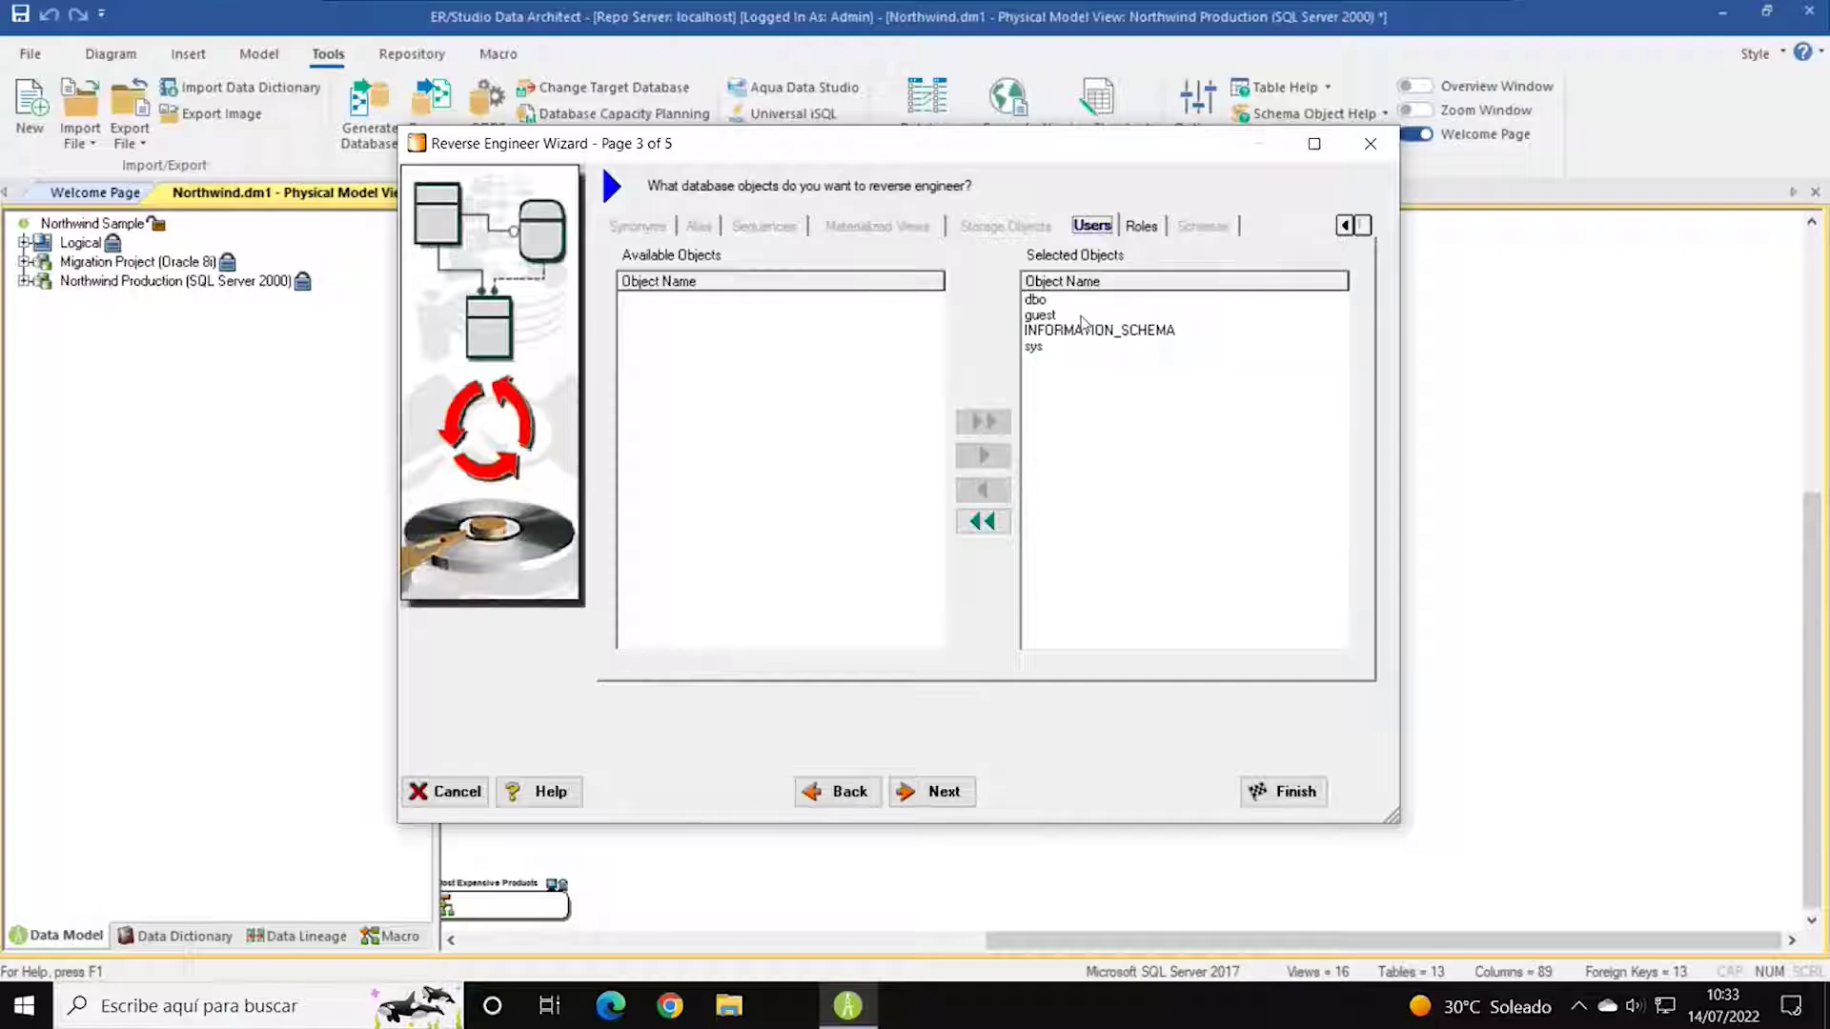
{"action": "left_click", "coordinate": [1091, 331]}
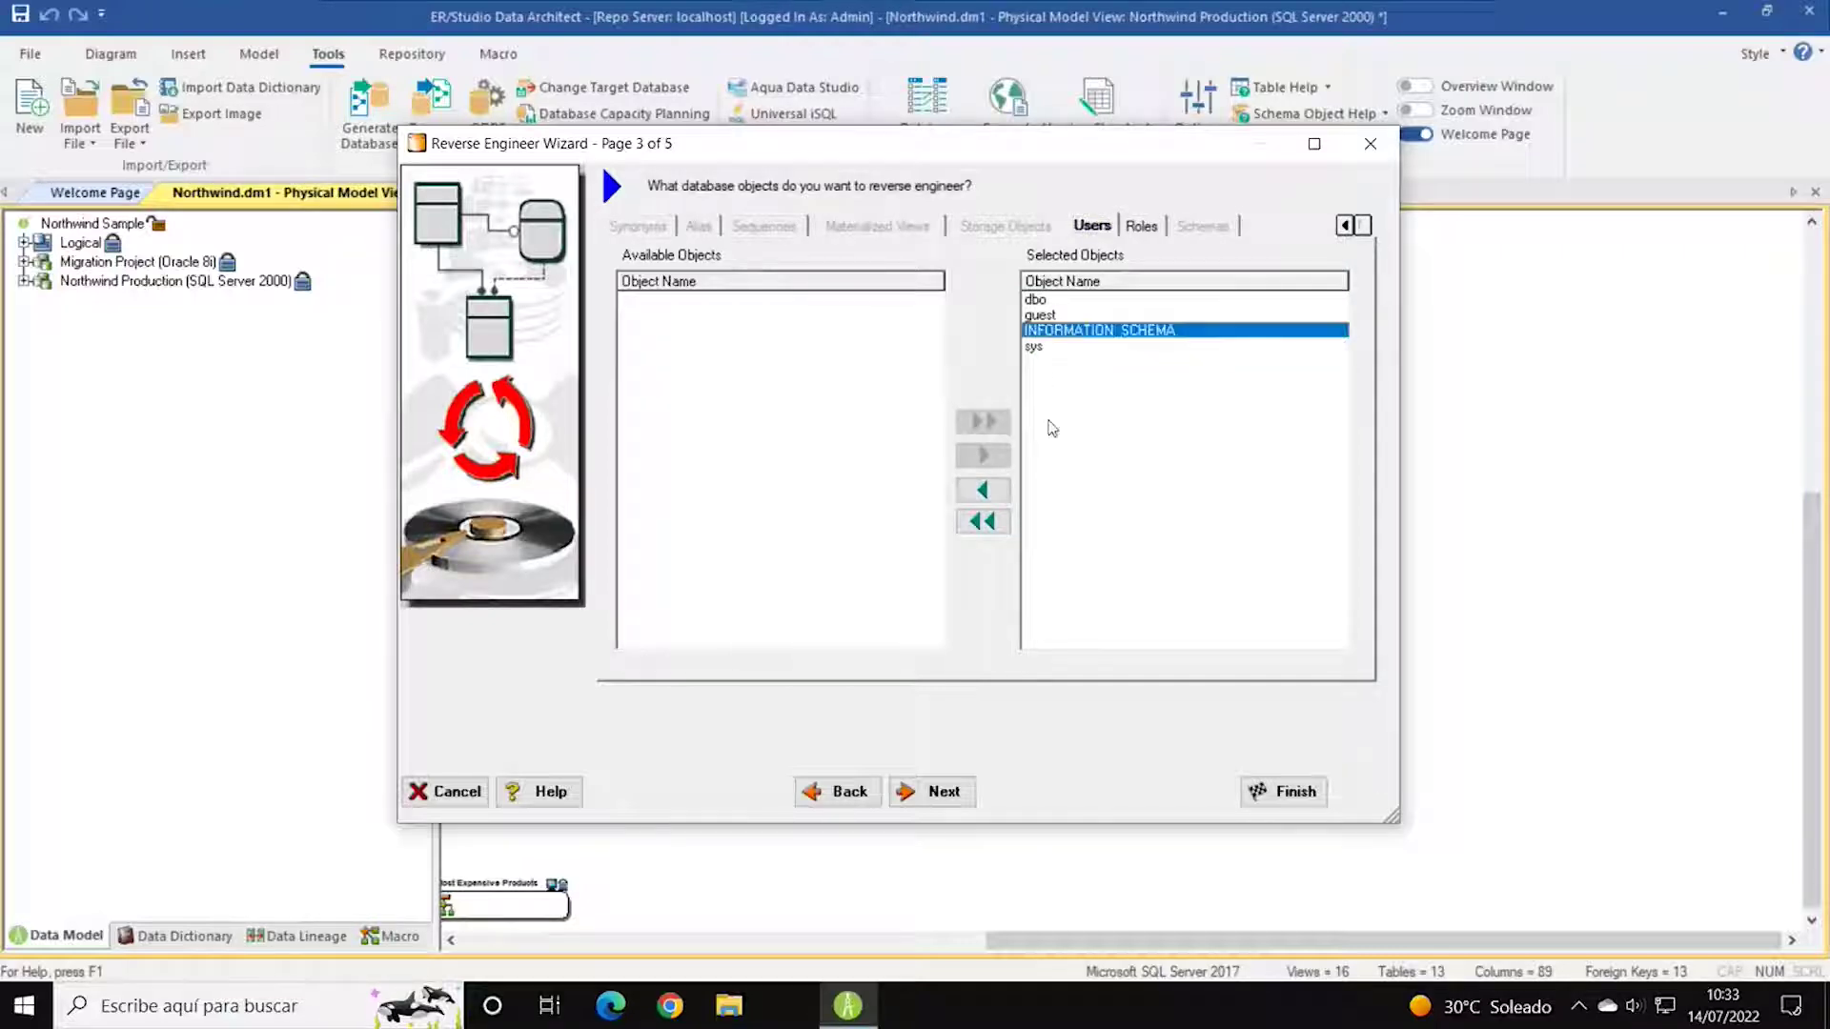
{"action": "left_click", "coordinate": [996, 492]}
{"action": "left_click", "coordinate": [1038, 315]}
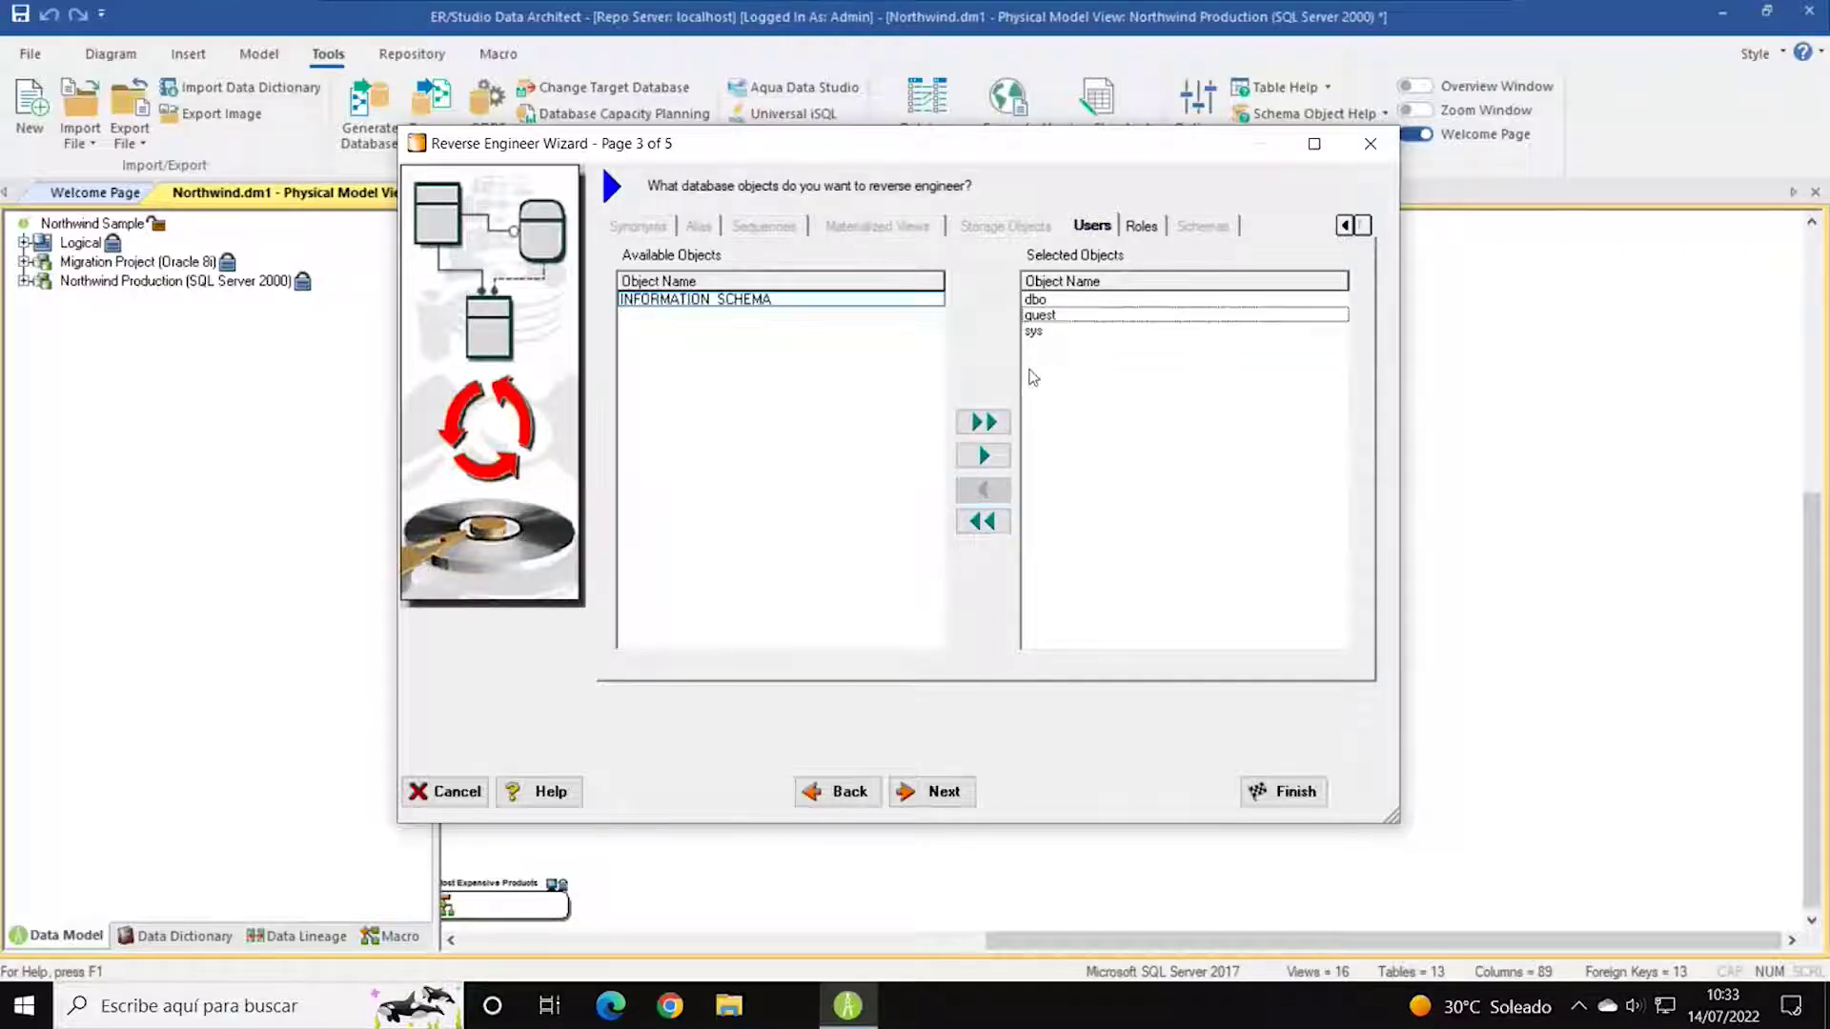
{"action": "left_click", "coordinate": [1037, 330]}
{"action": "left_click", "coordinate": [991, 492]}
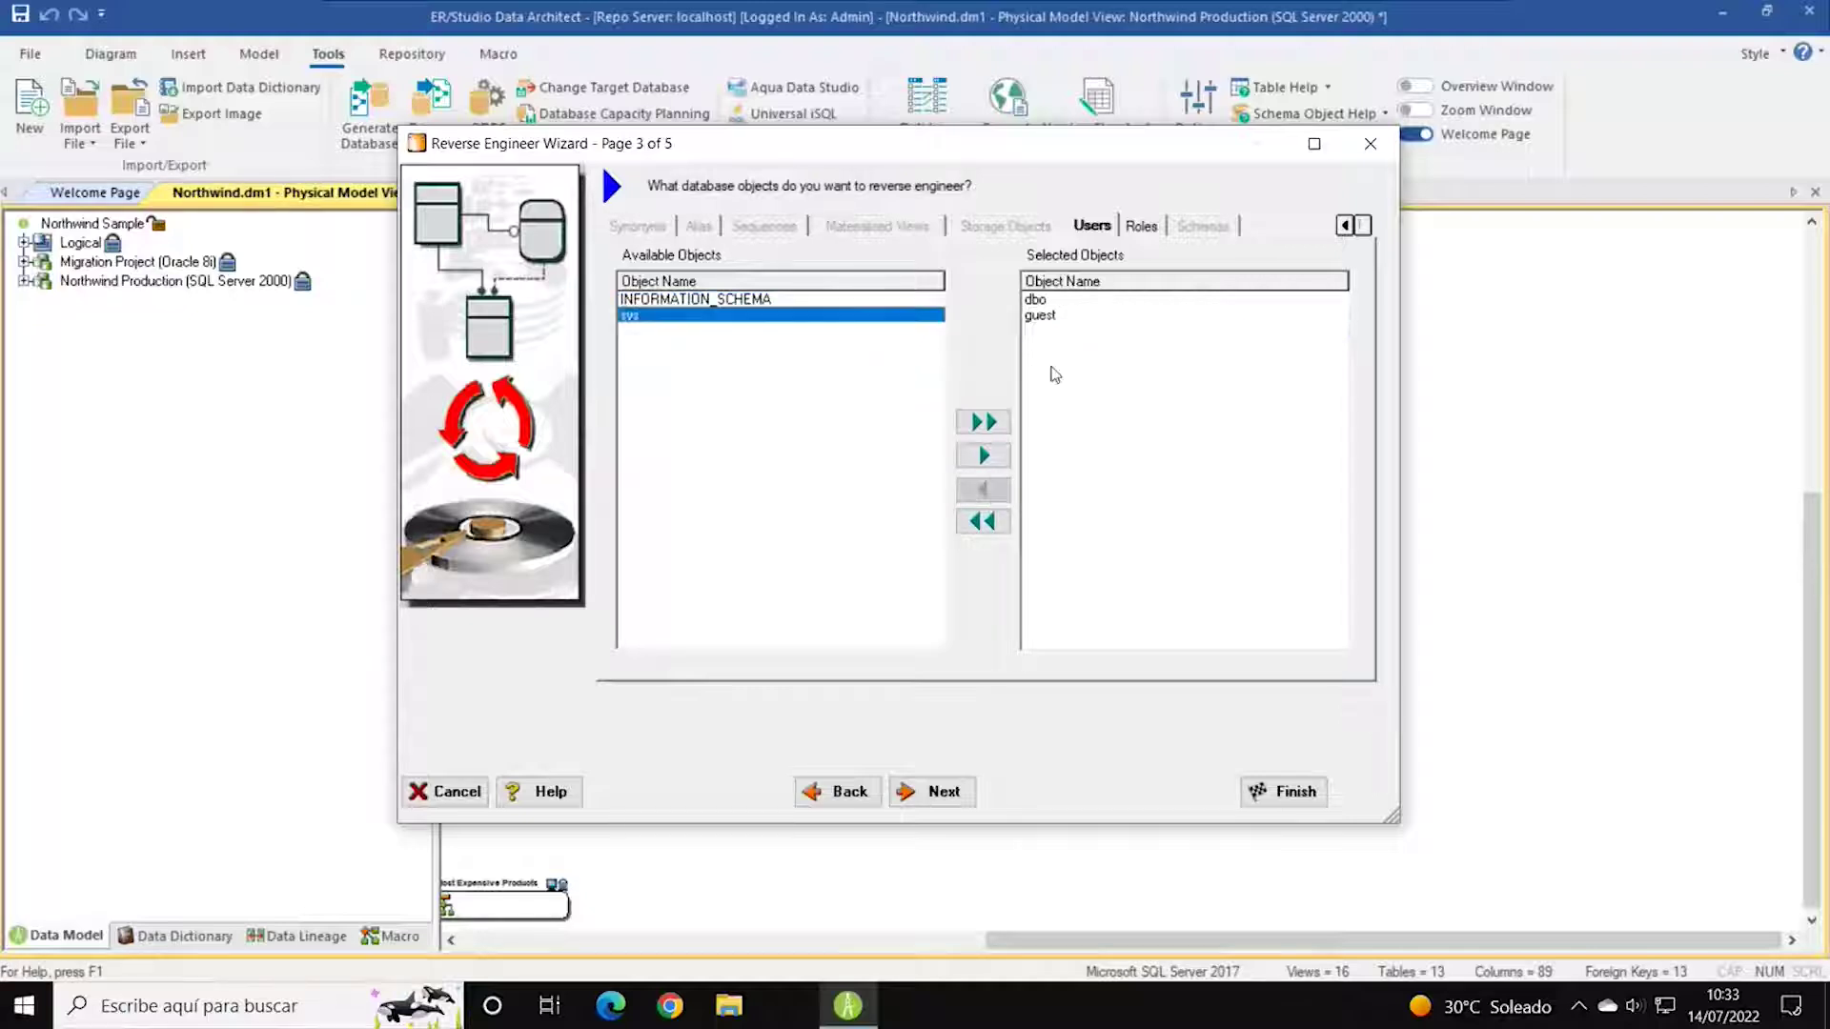
{"action": "left_click", "coordinate": [1041, 315]}
{"action": "left_click", "coordinate": [991, 494]}
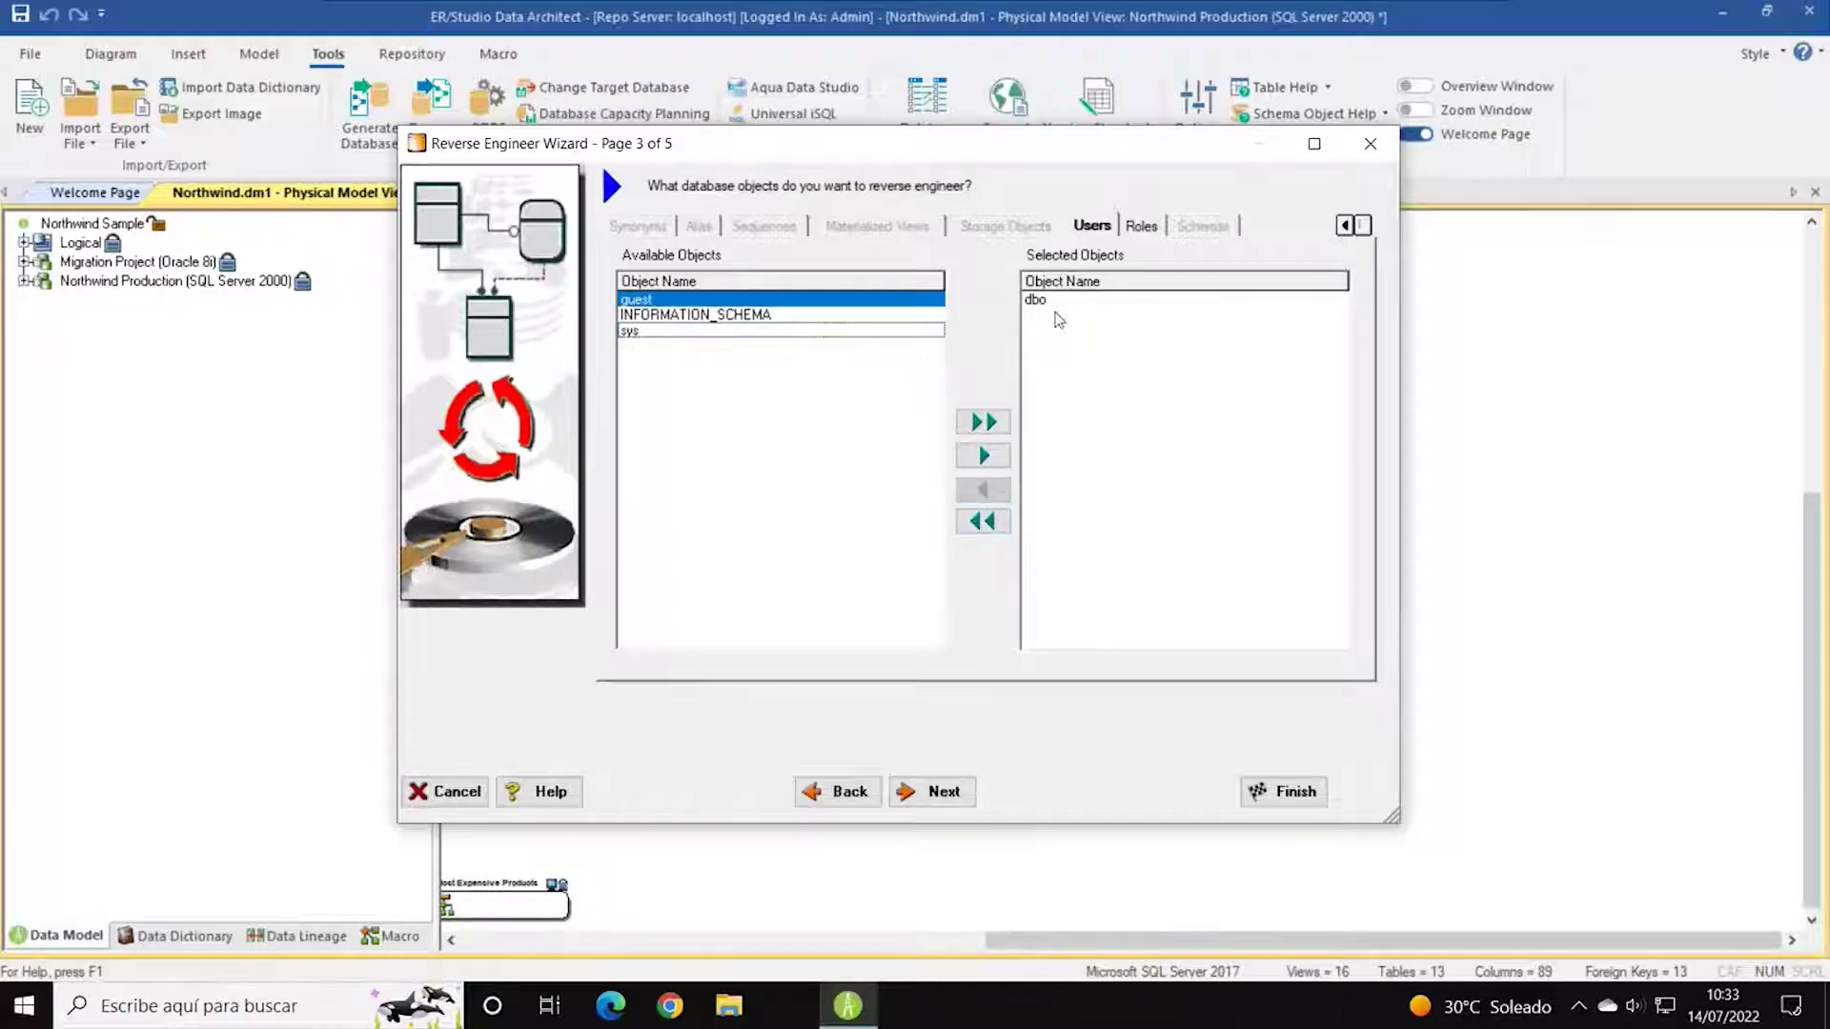
Check the roles list, selecting db_securityadmin, then continue to page 4.
{"action": "left_click", "coordinate": [1143, 227]}
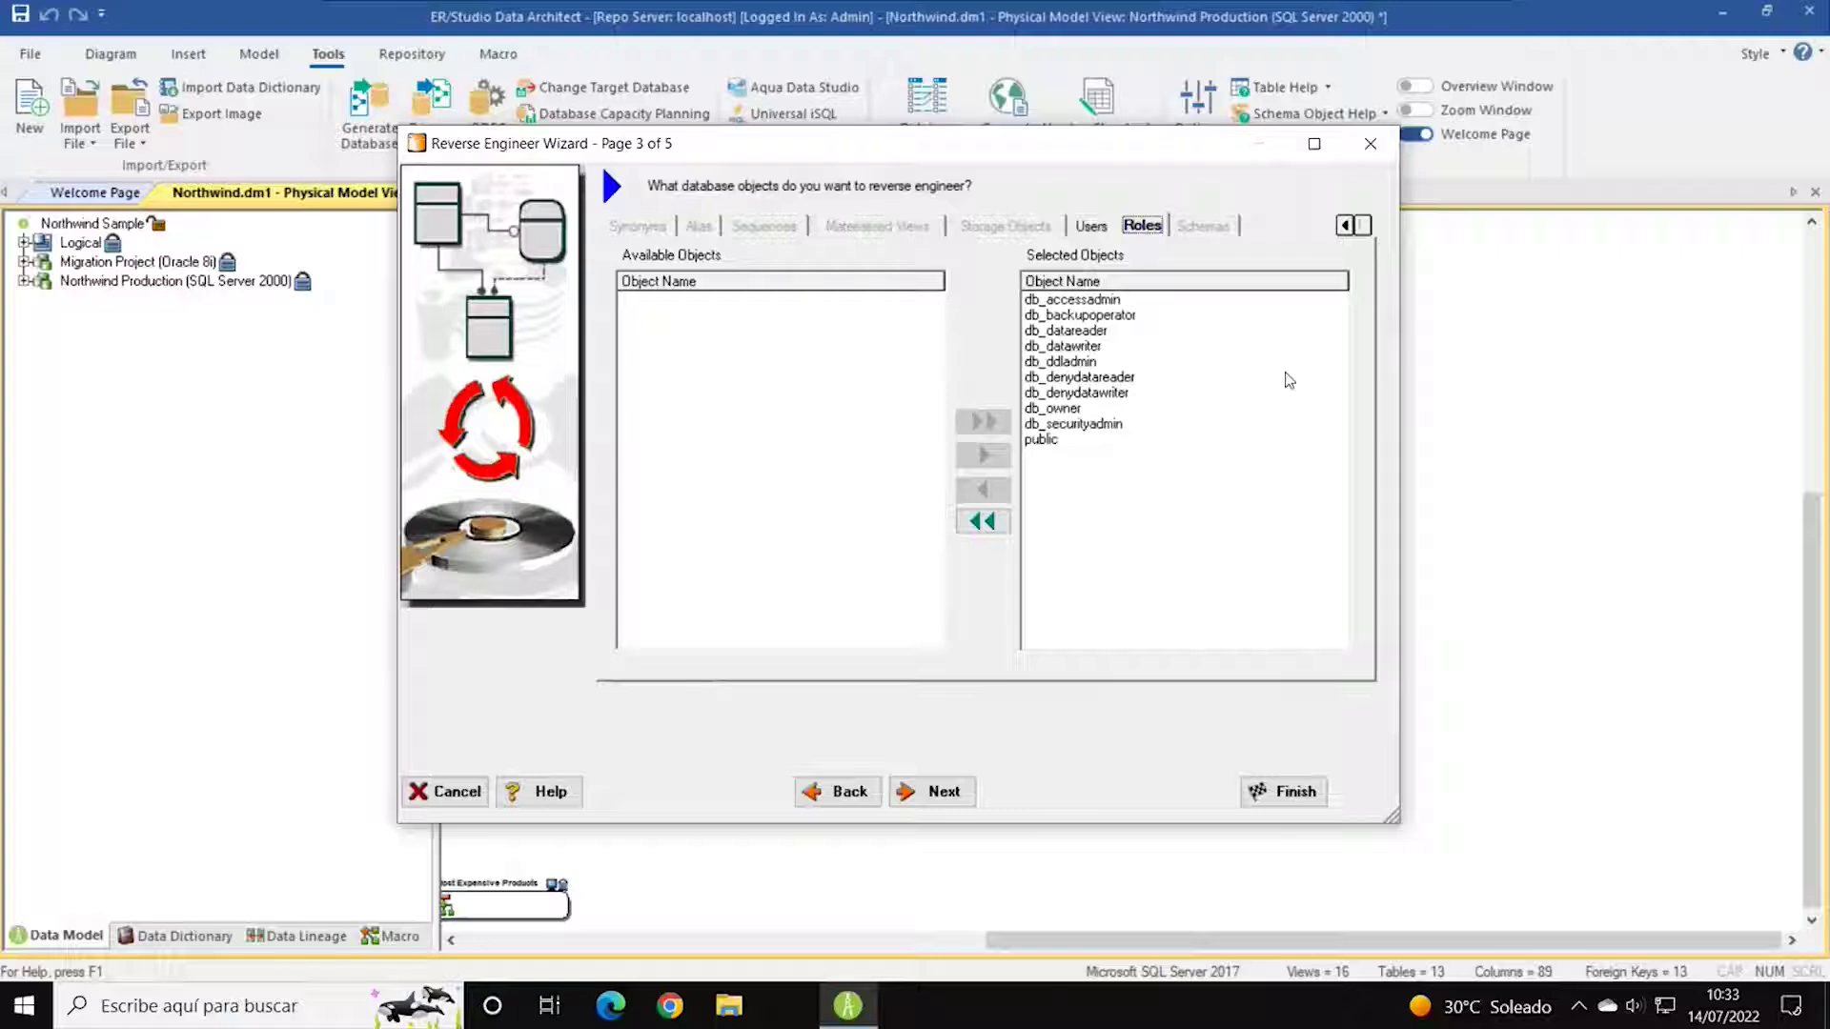
{"action": "left_click", "coordinate": [1065, 425]}
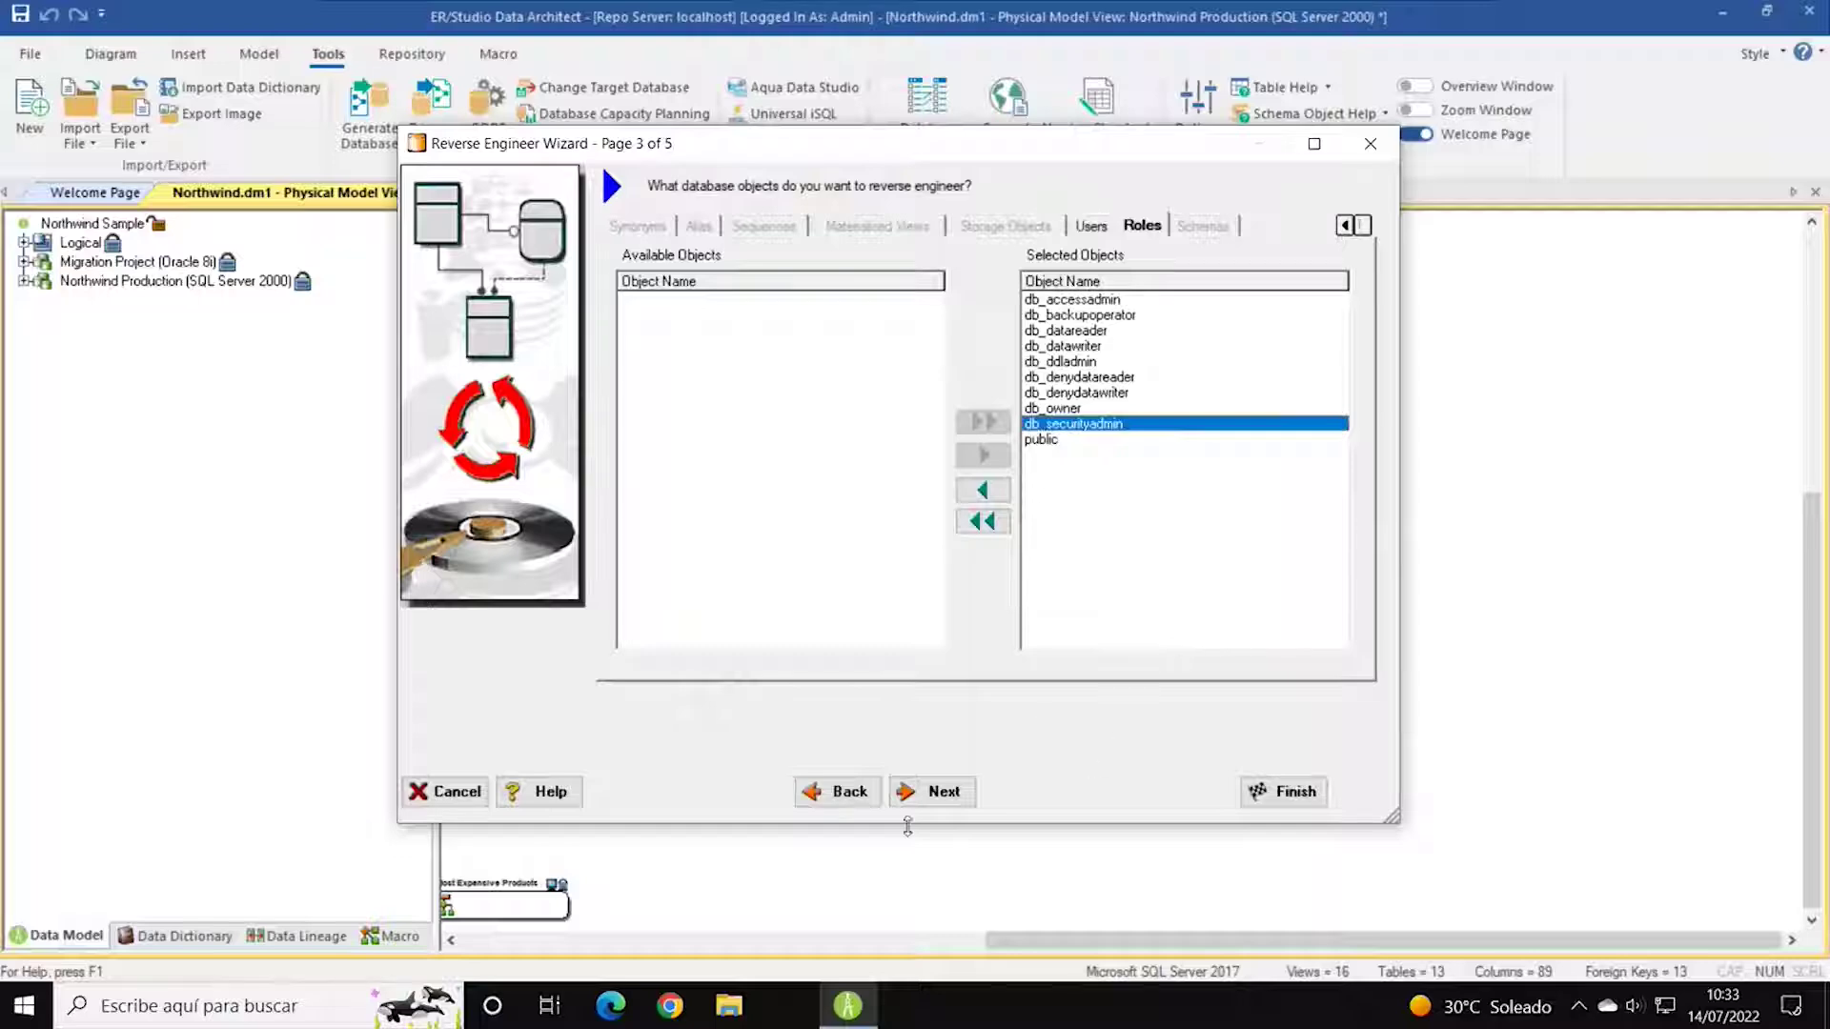
{"action": "left_click", "coordinate": [947, 799]}
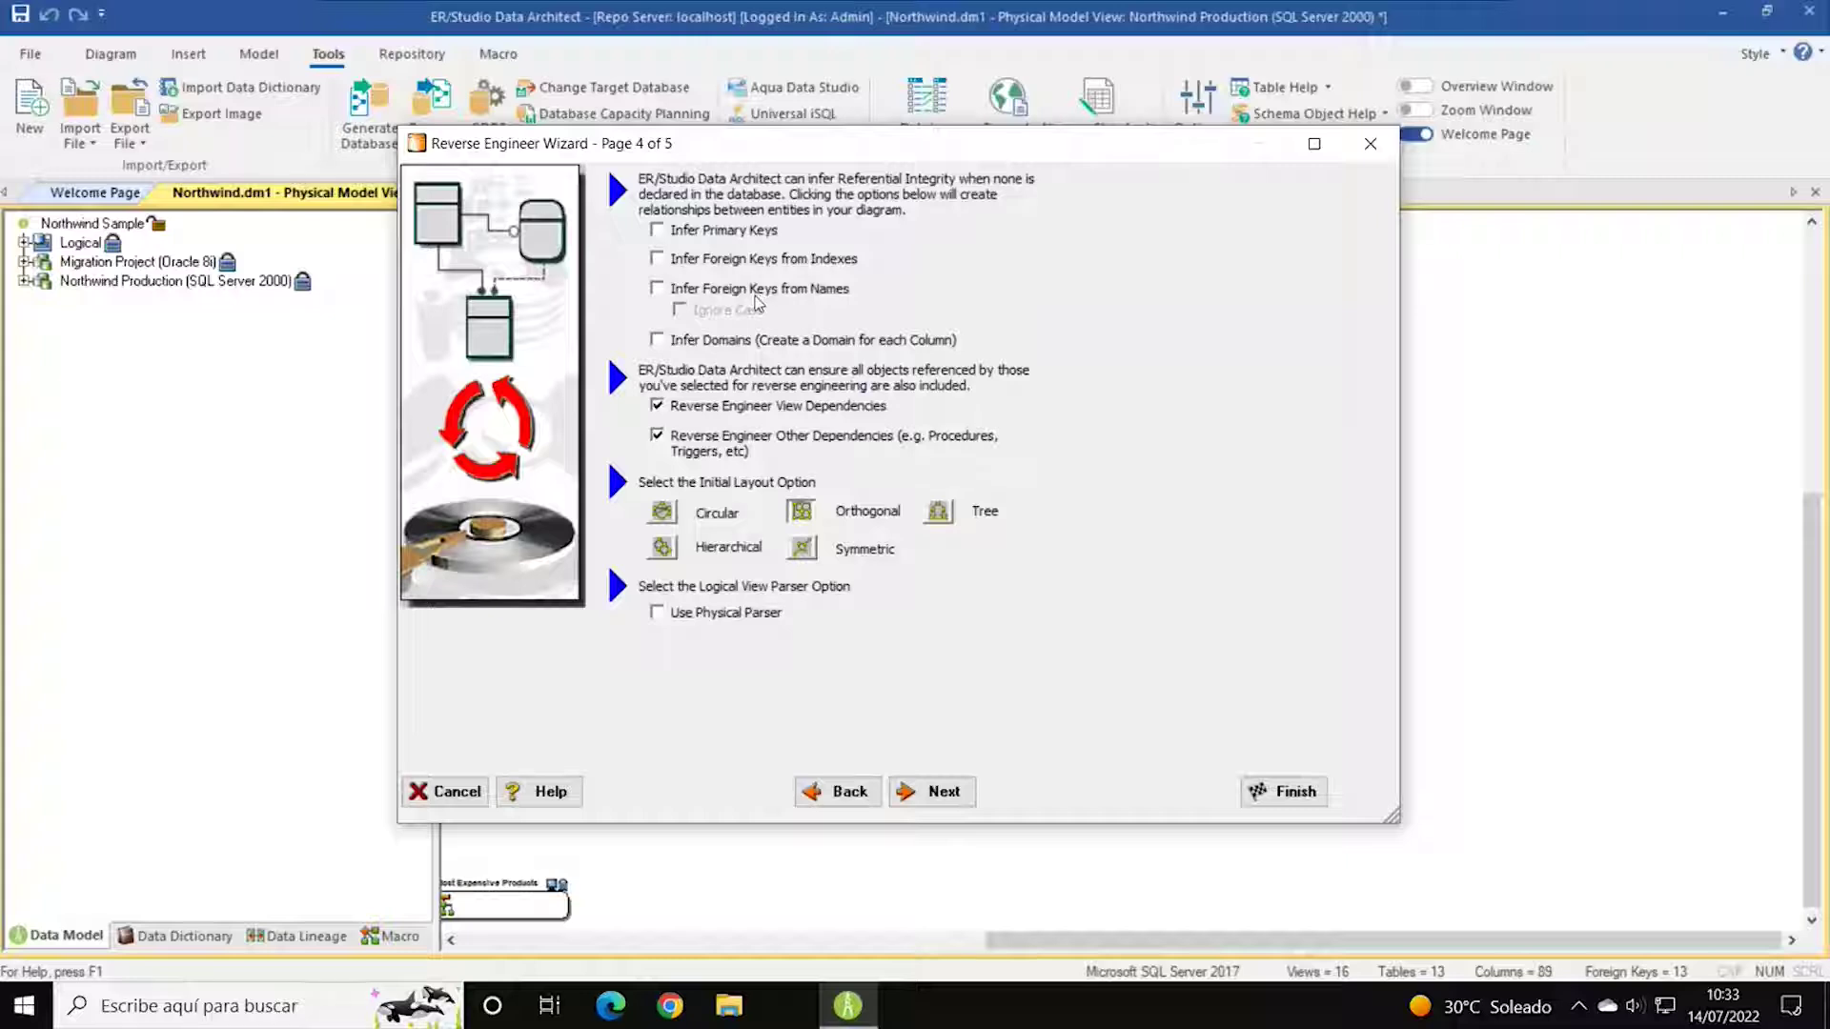
Tick Infer Primary Keys and Infer Foreign Keys from Indexes, leaving Infer Foreign Keys from Names off.
{"action": "left_click", "coordinate": [656, 230]}
{"action": "left_click", "coordinate": [656, 258]}
{"action": "left_click", "coordinate": [657, 288]}
{"action": "left_click", "coordinate": [657, 288]}
Go to page 5 and set the physical model type to Dimensional.
{"action": "left_click", "coordinate": [940, 799]}
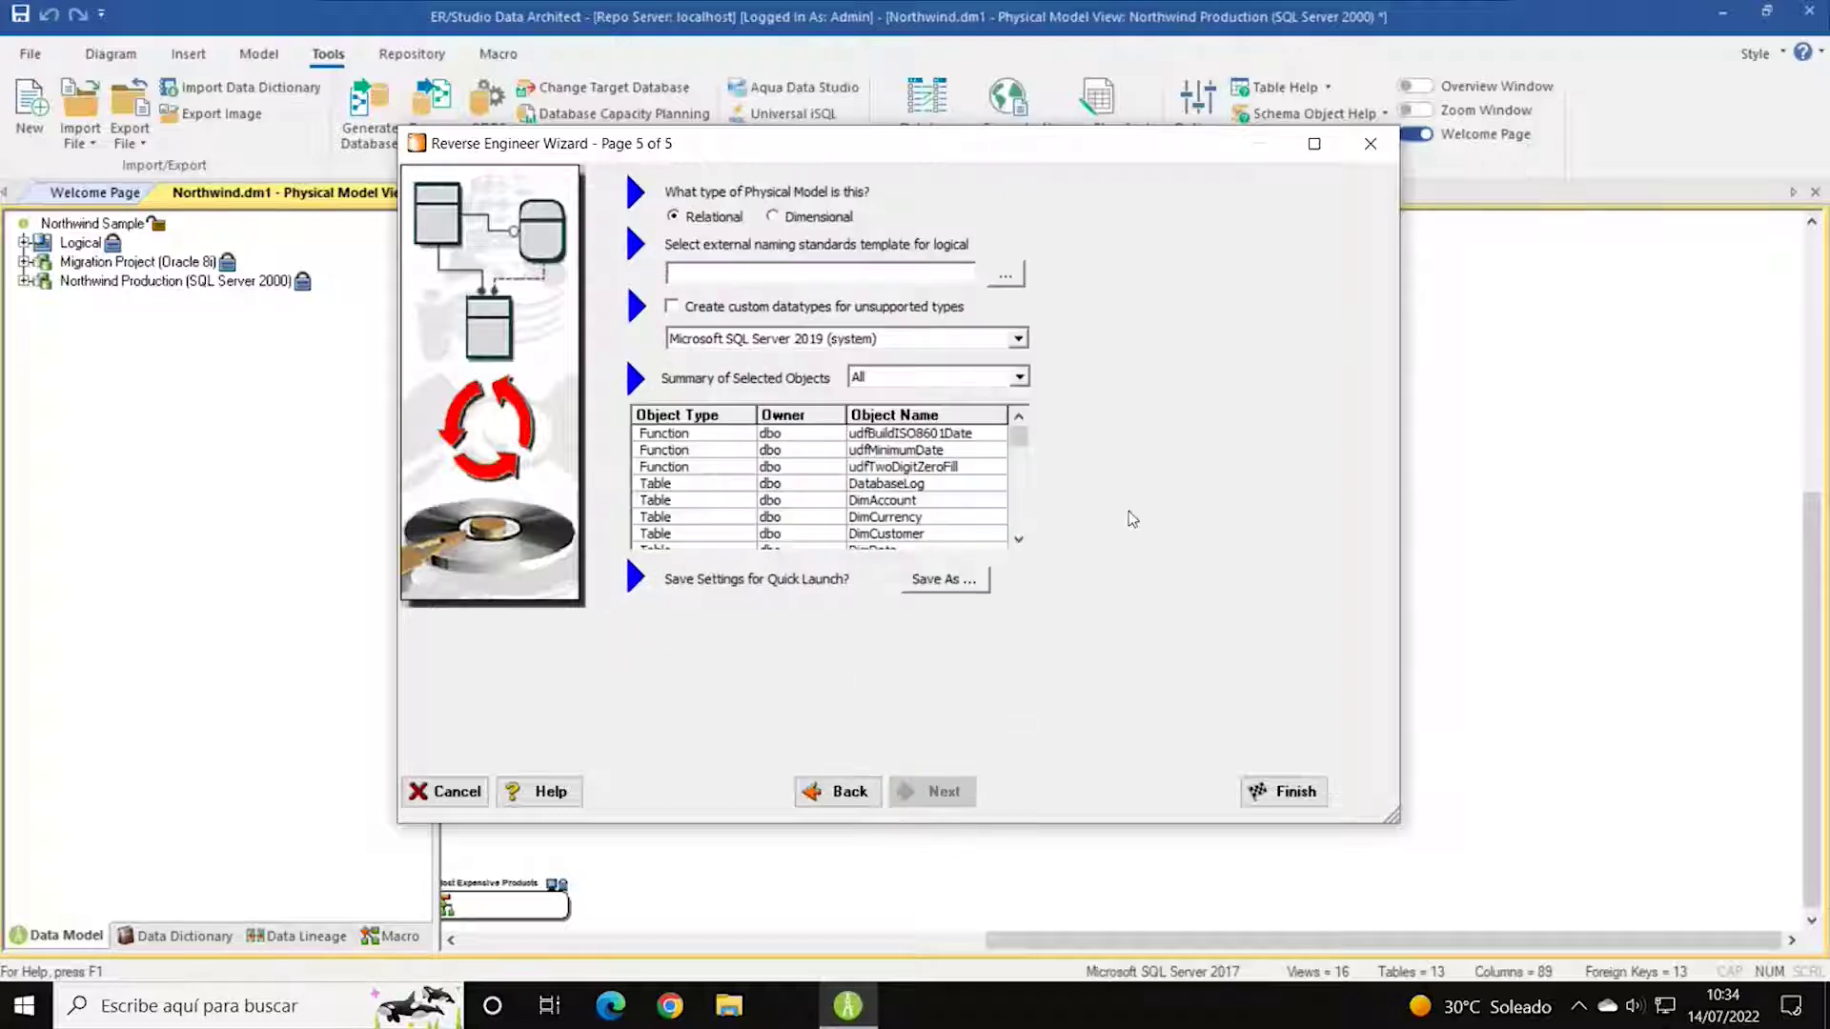
{"action": "left_click", "coordinate": [787, 221]}
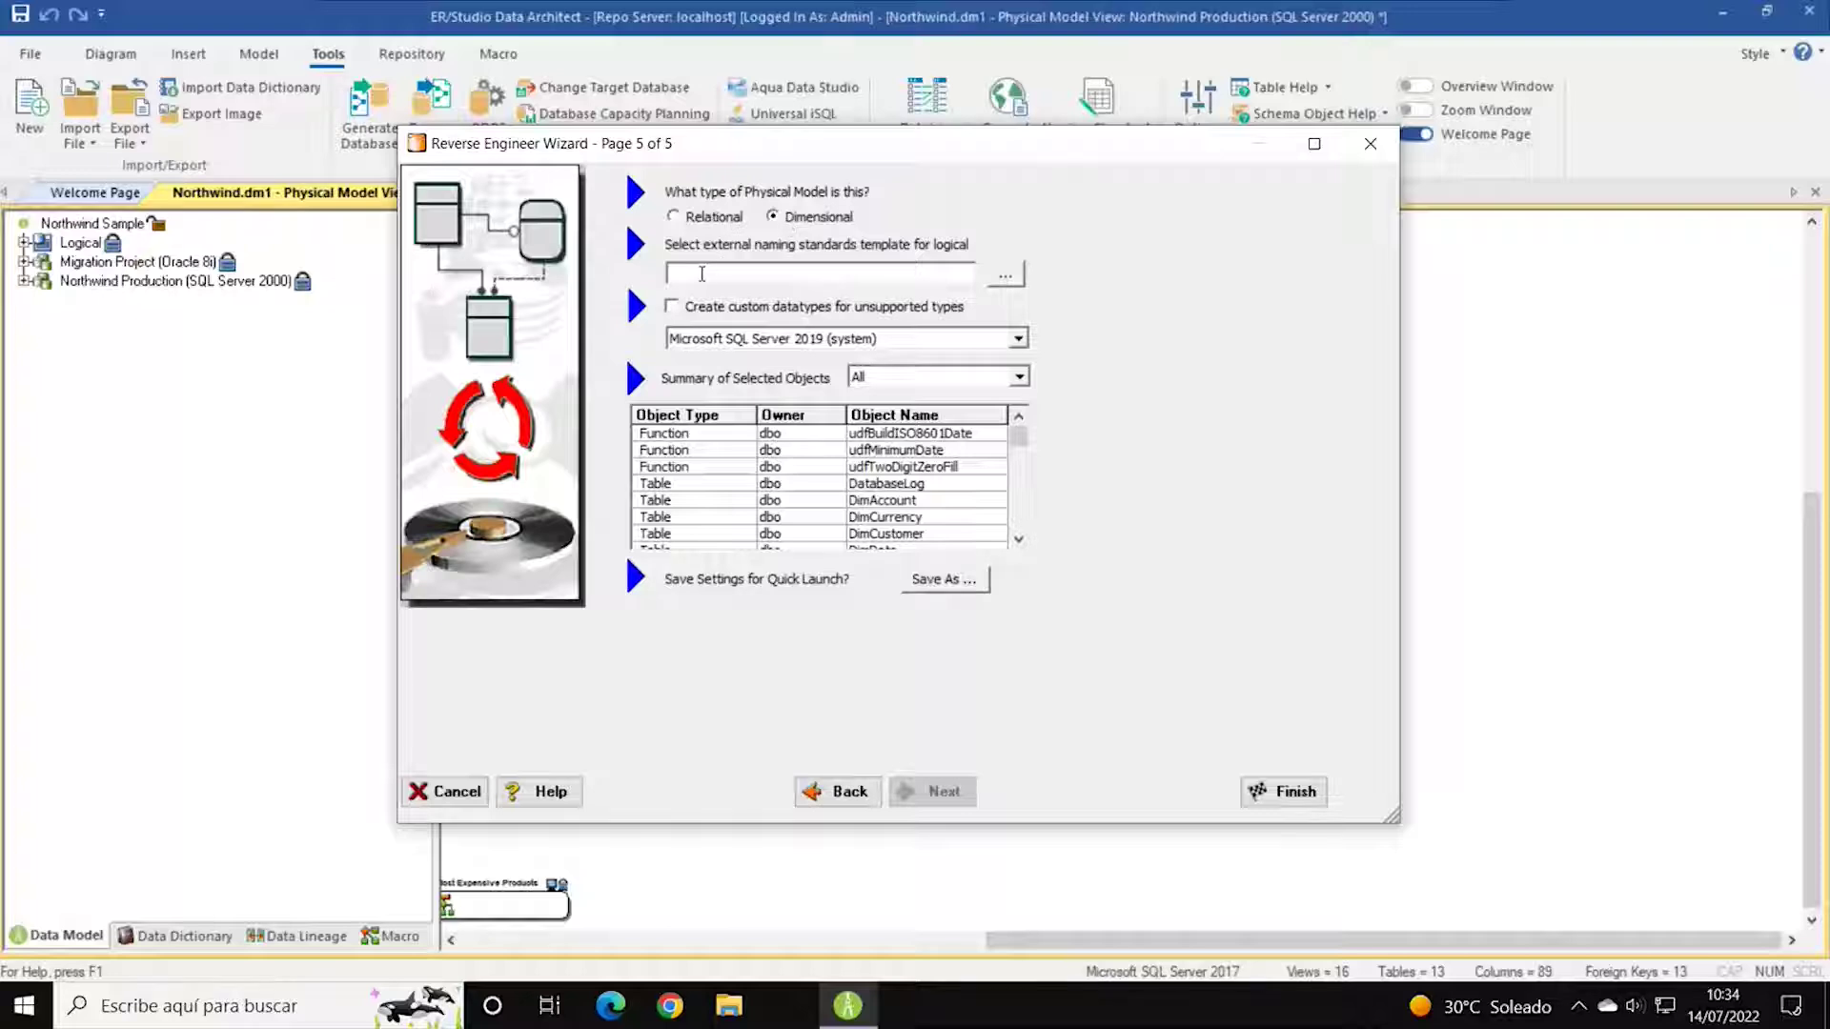
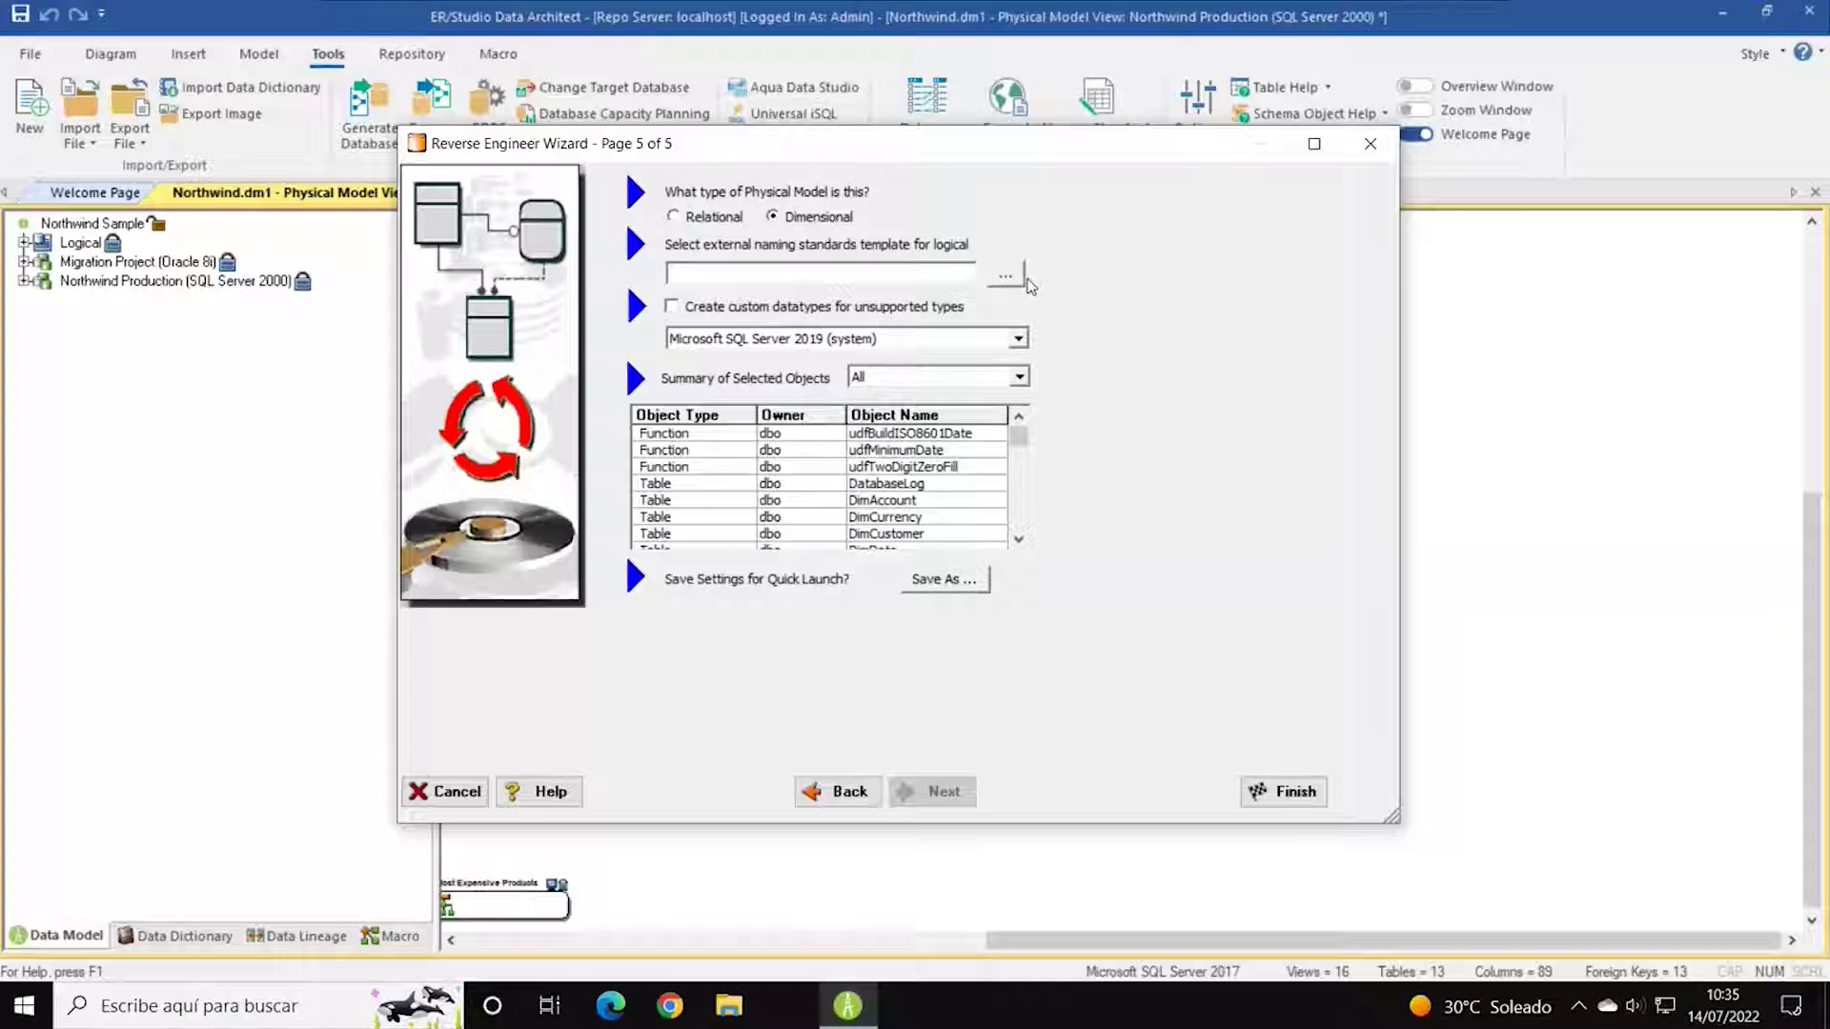
Keep Microsoft SQL Server 2019 as platform and summary 'All', then finish the reverse engineering wizard.
{"action": "left_click", "coordinate": [1019, 340]}
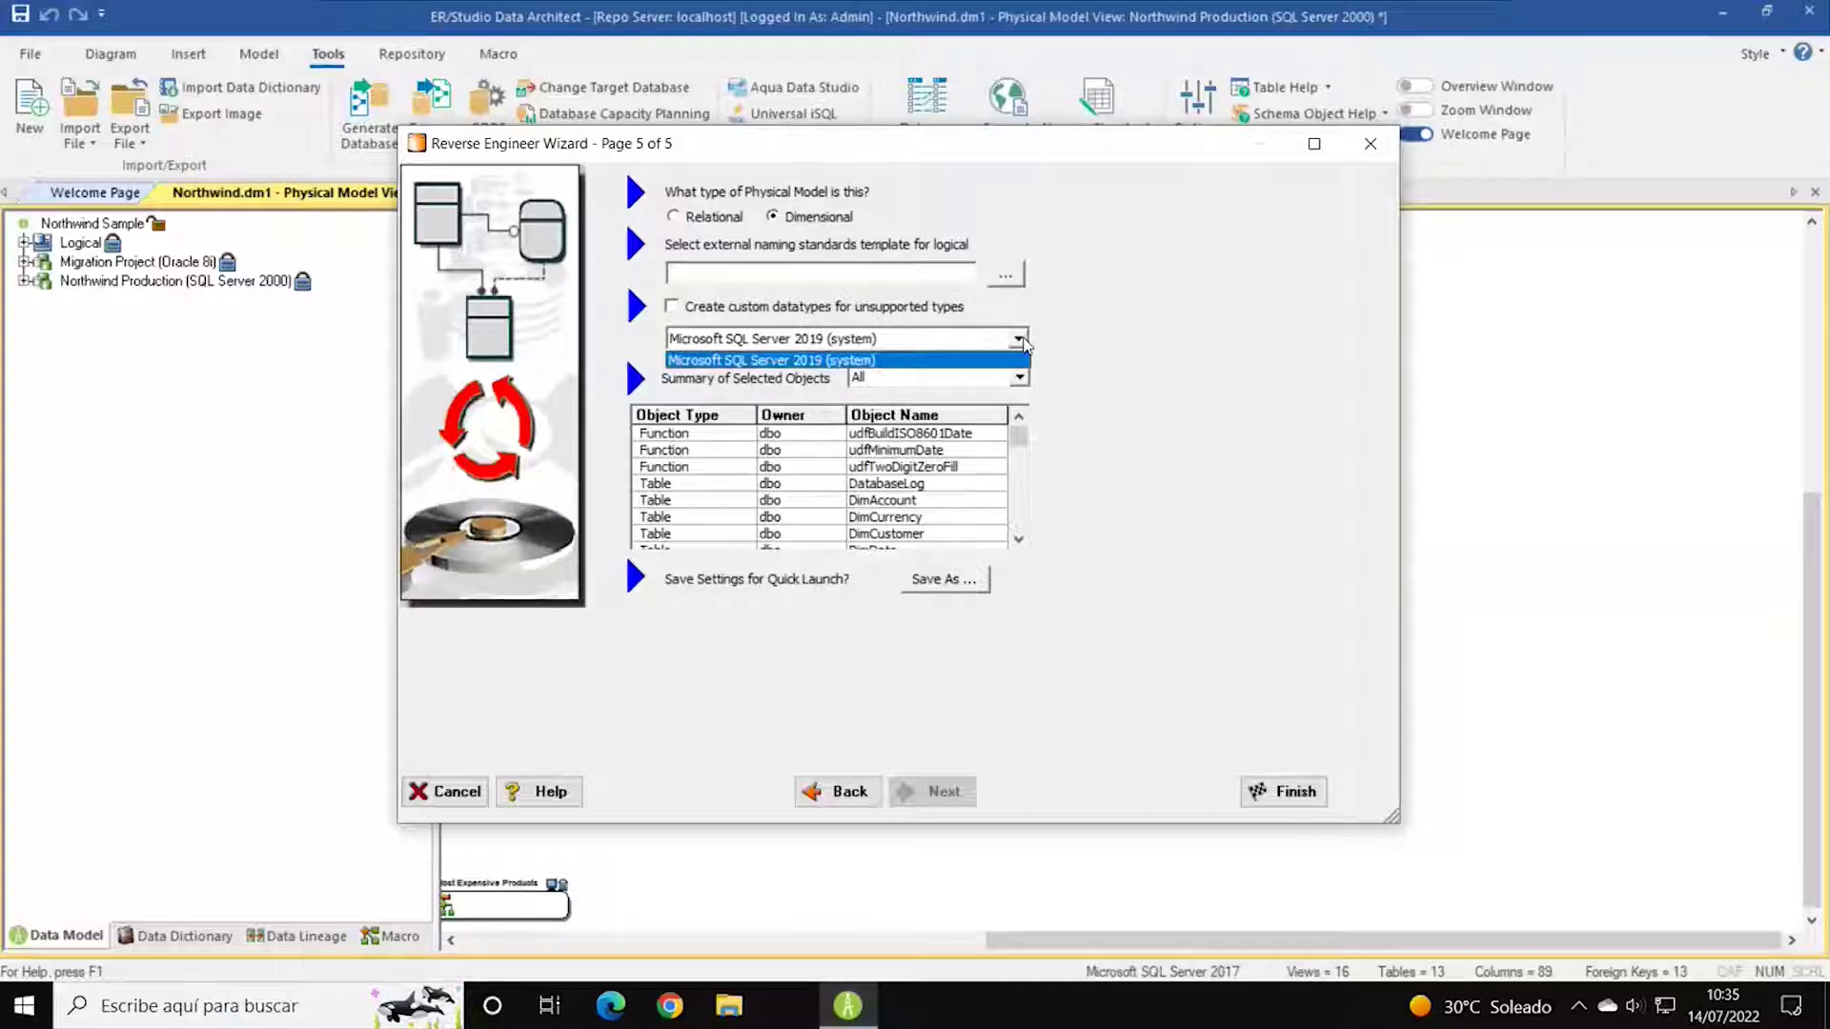
{"action": "left_click", "coordinate": [851, 340]}
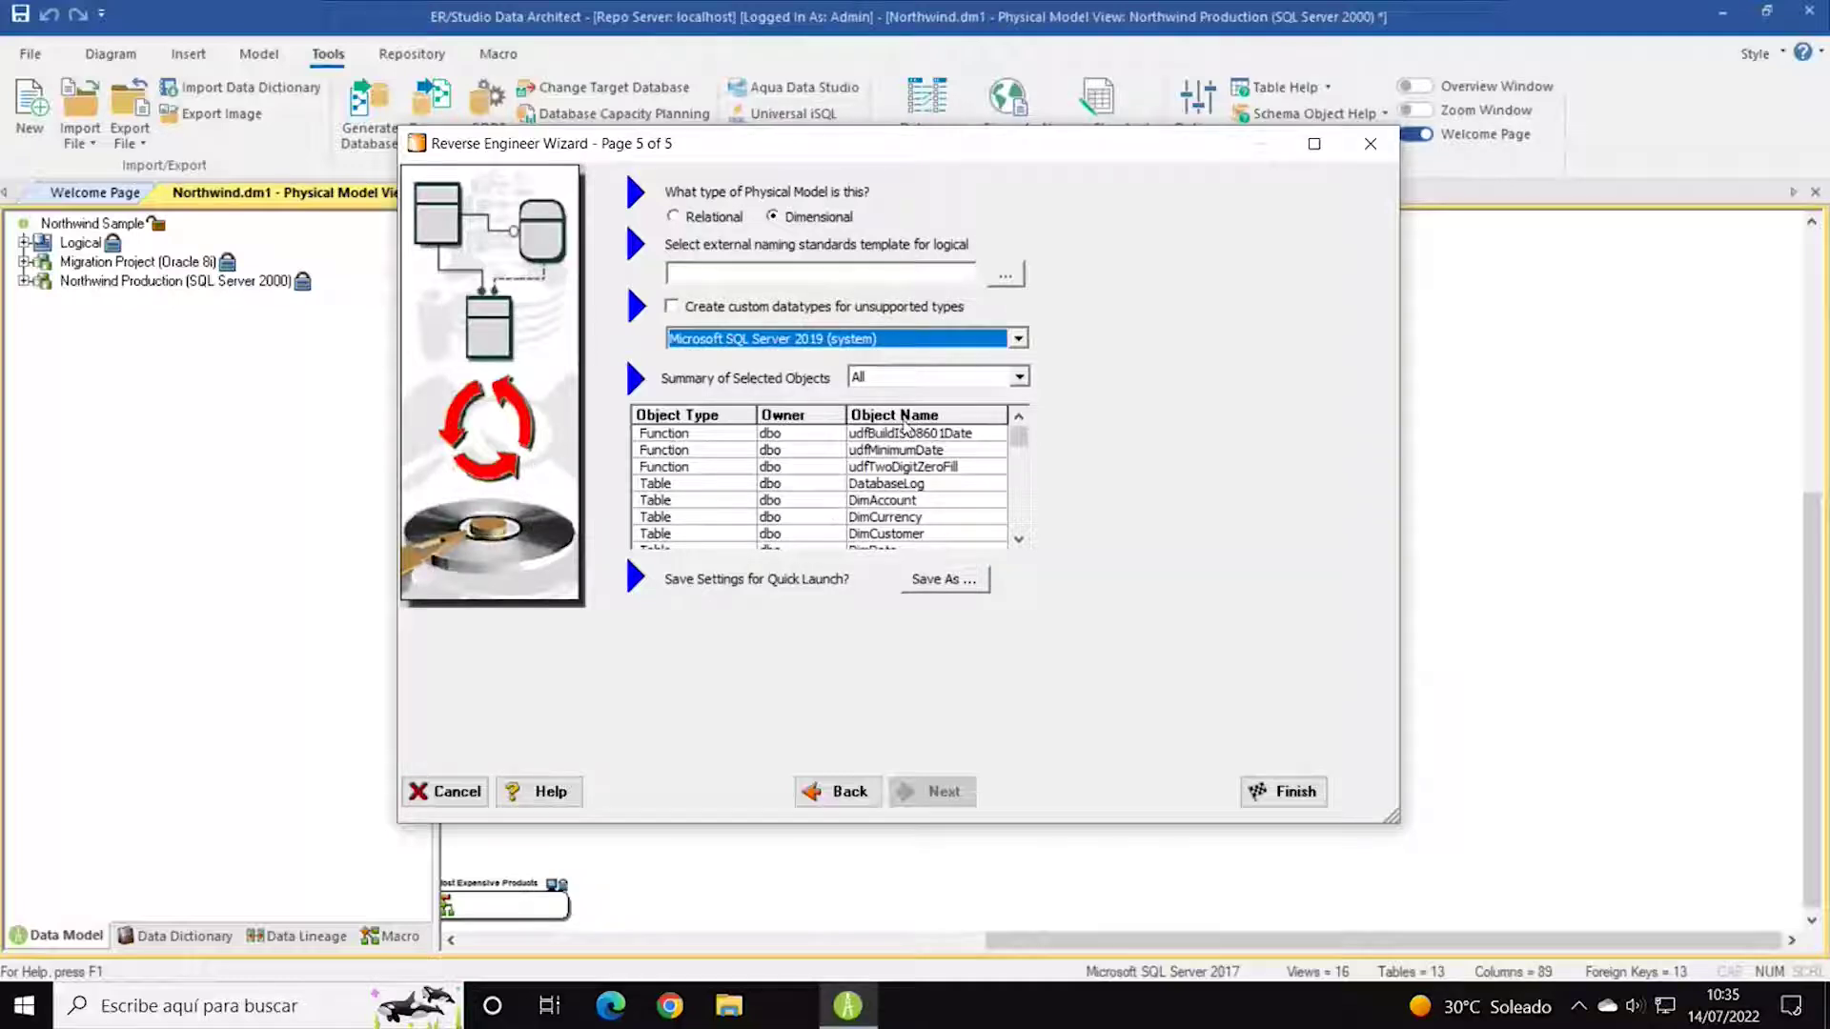
{"action": "left_click", "coordinate": [1021, 381]}
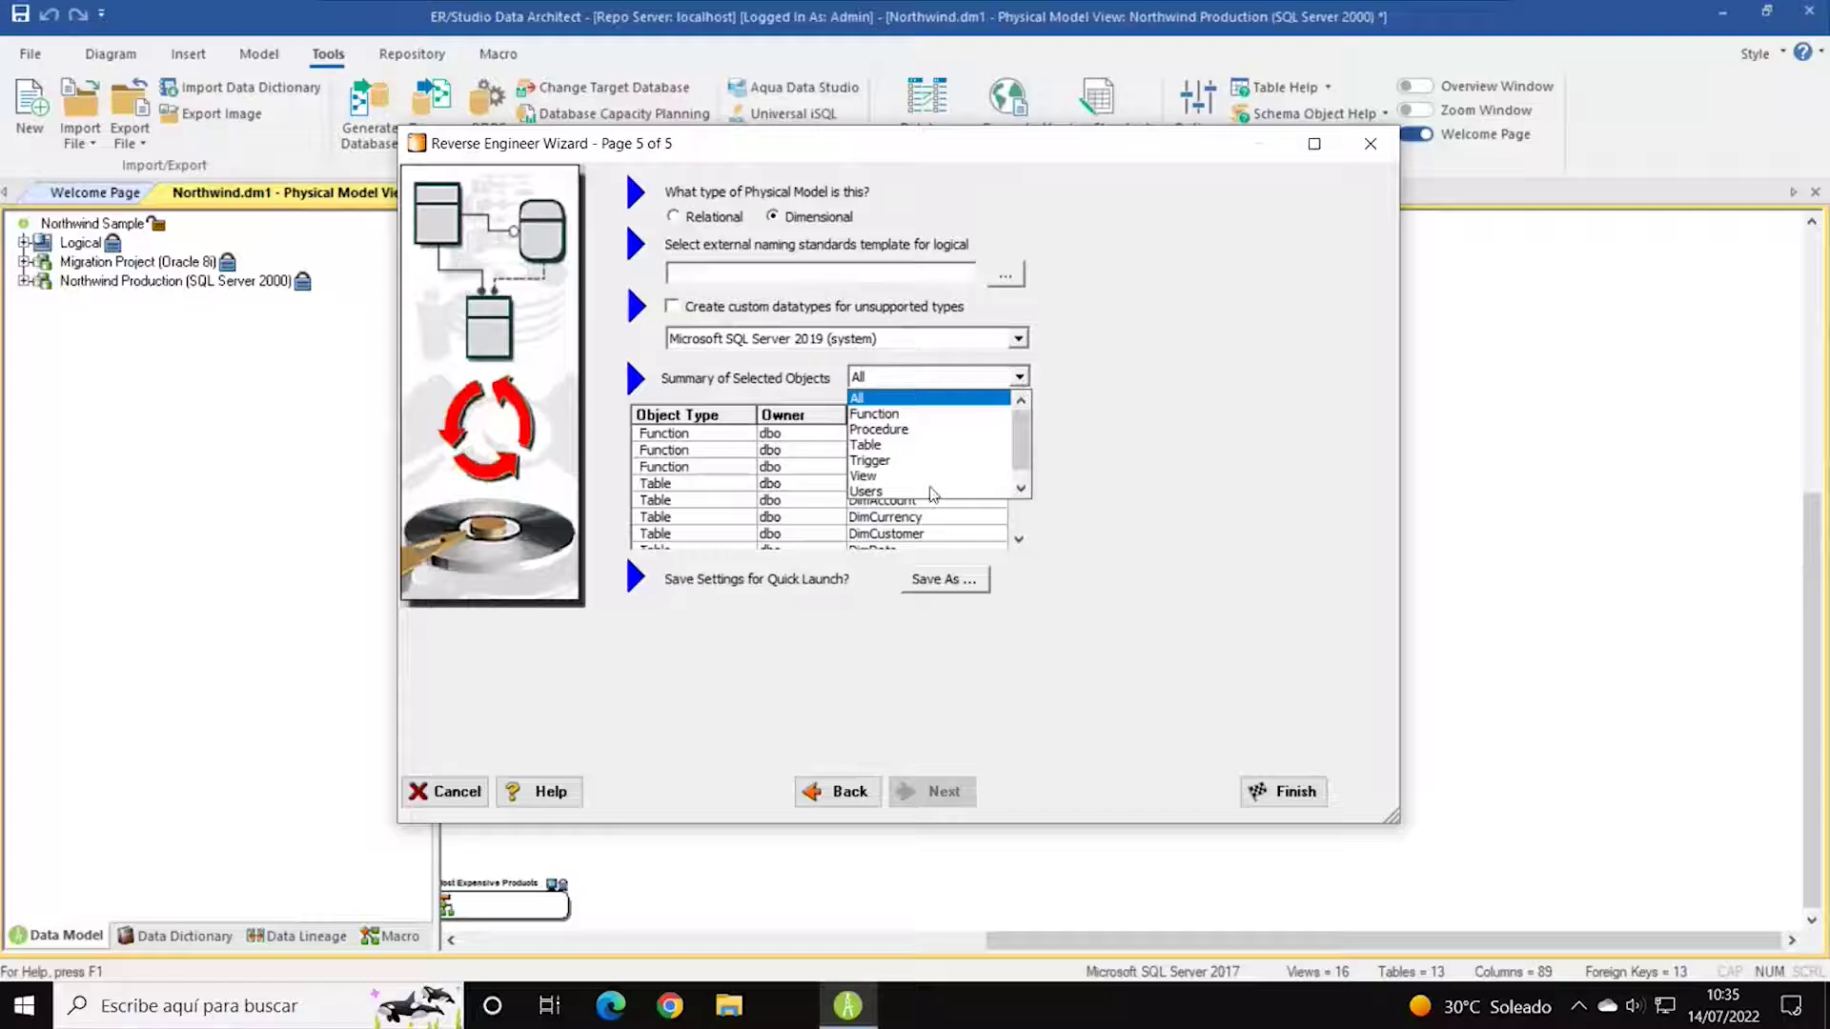
{"action": "left_click", "coordinate": [1099, 476]}
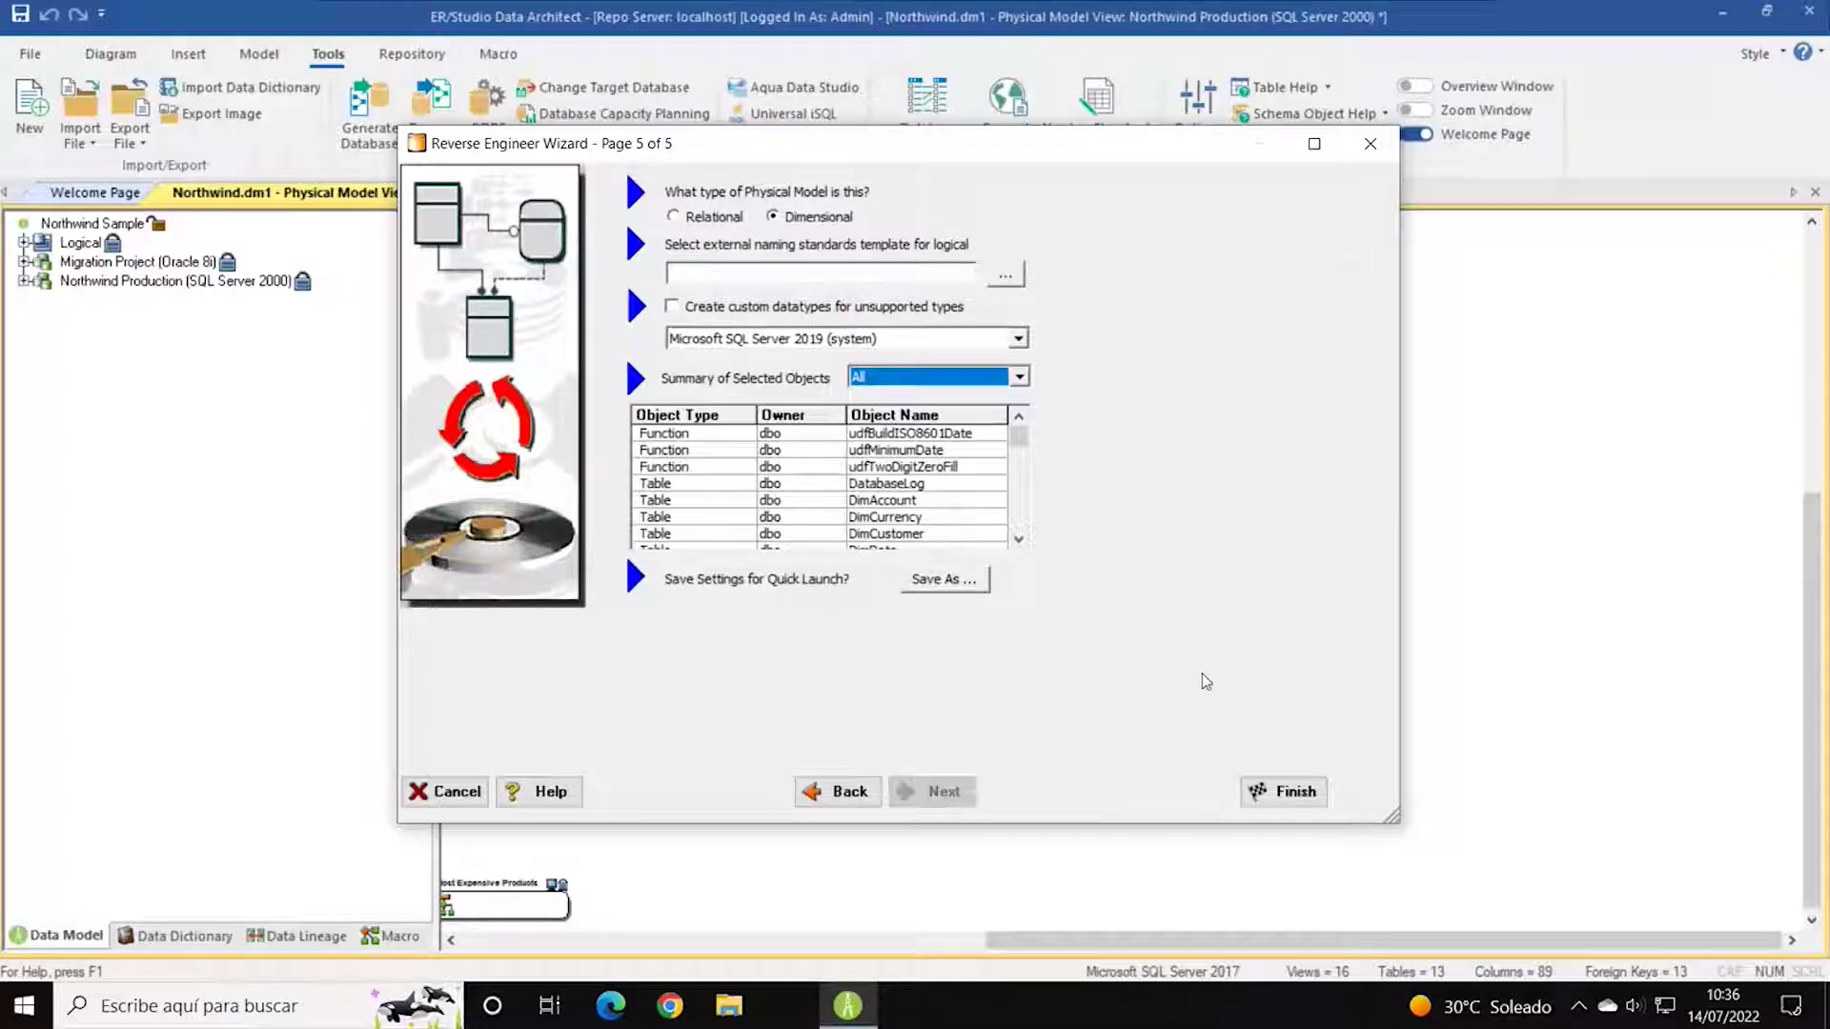
{"action": "left_click", "coordinate": [1292, 797]}
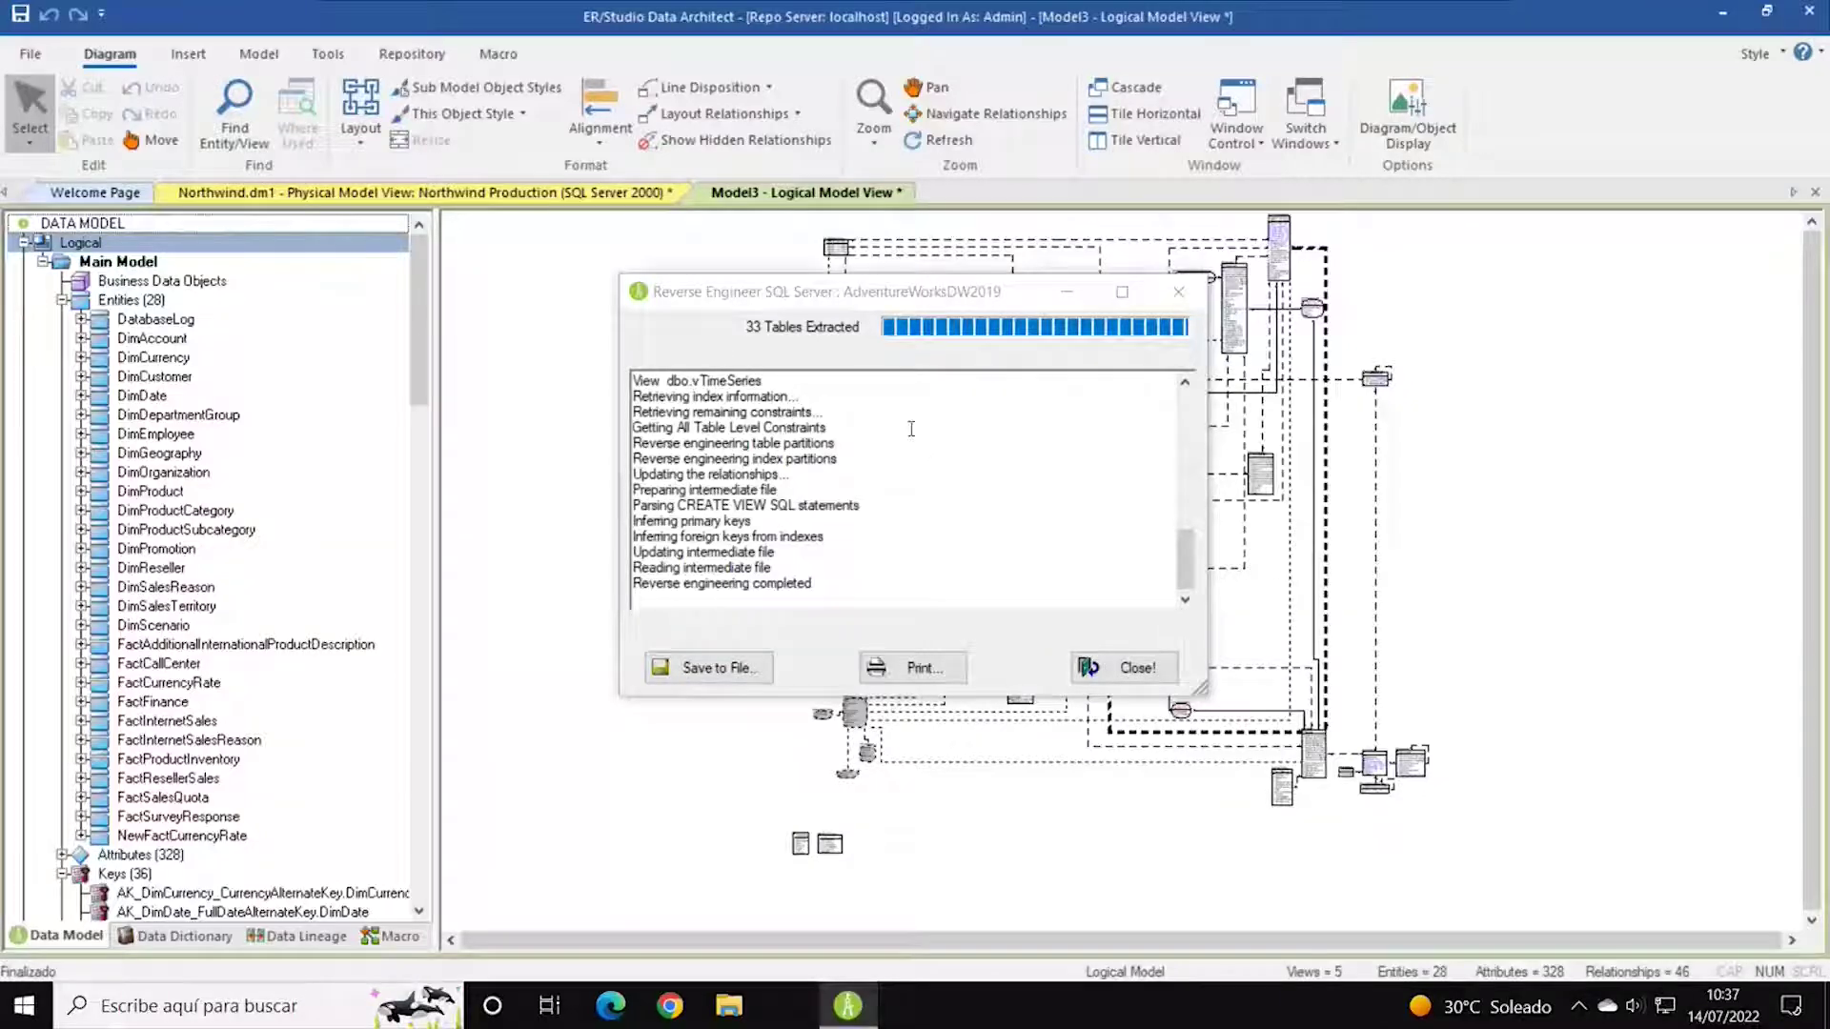
Scroll through the extraction log to confirm 33 tables were extracted.
{"action": "scroll", "coordinate": [827, 446], "scroll_direction": "up", "scroll_amount": 10}
{"action": "scroll", "coordinate": [827, 446], "scroll_direction": "down", "scroll_amount": 10}
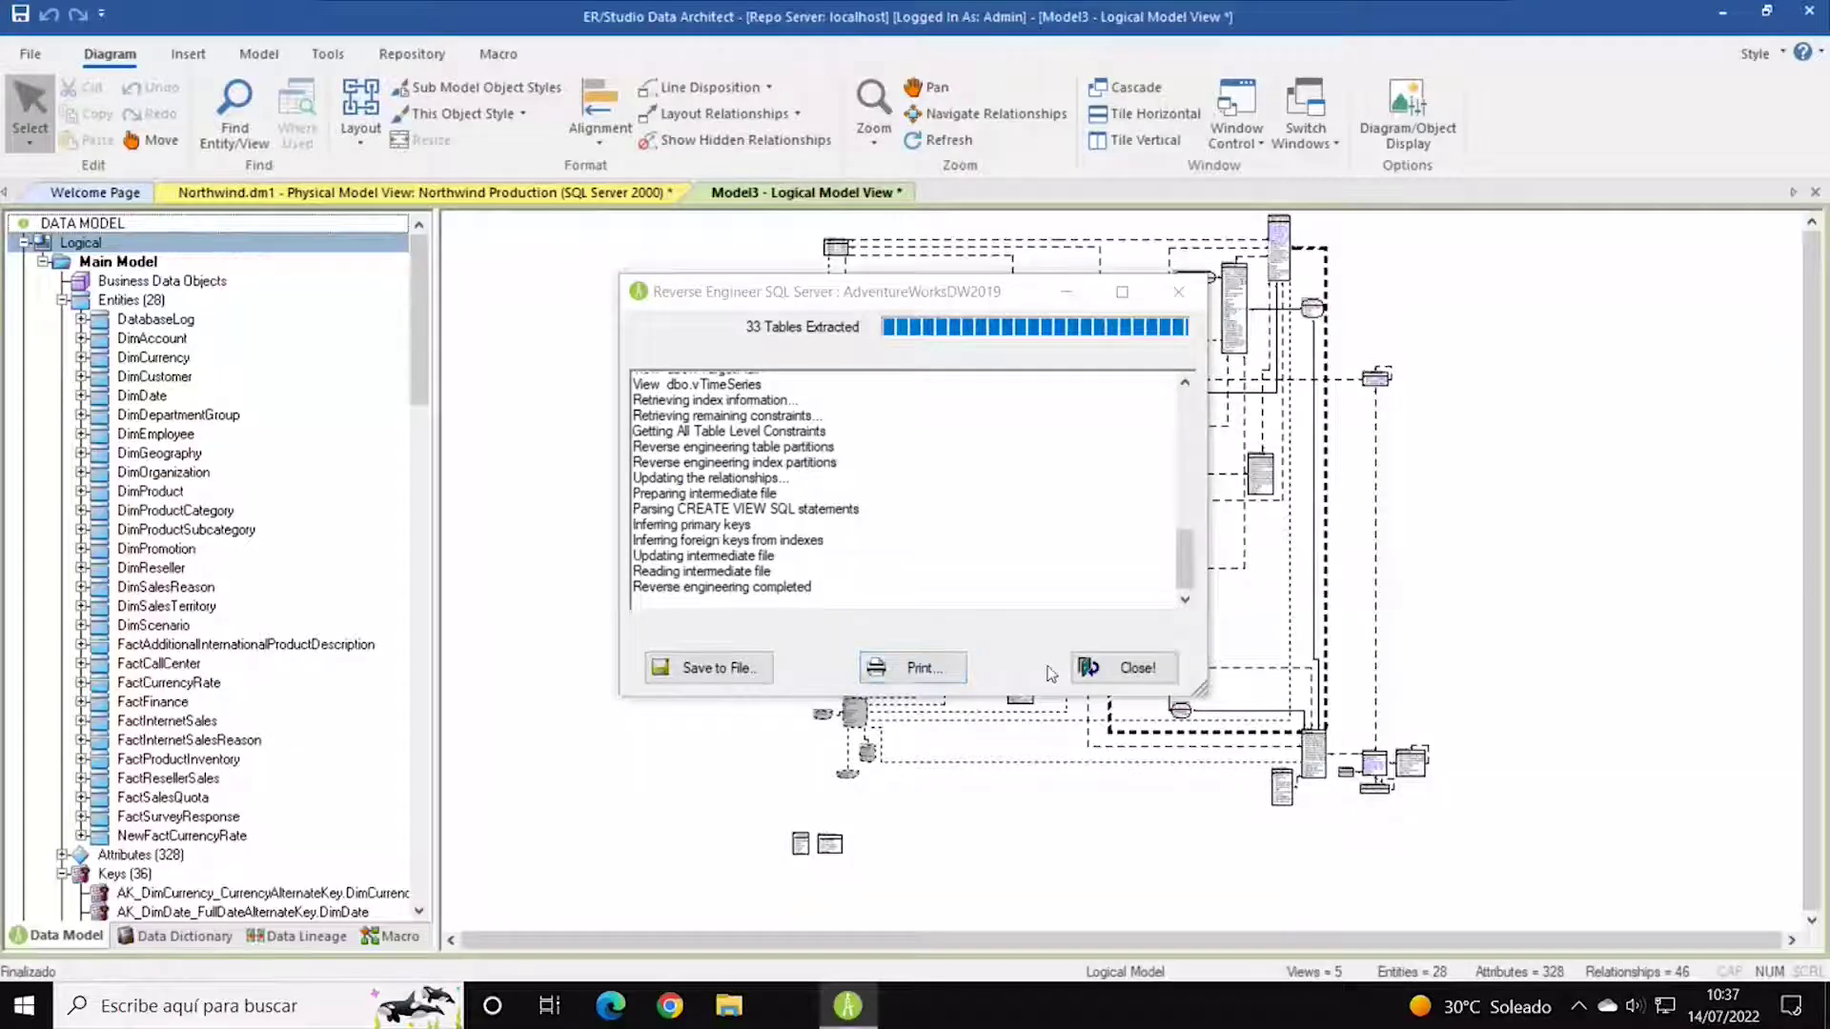
Close the extraction report and expand the physical Main Model to list its 28 tables.
{"action": "left_click", "coordinate": [1091, 667]}
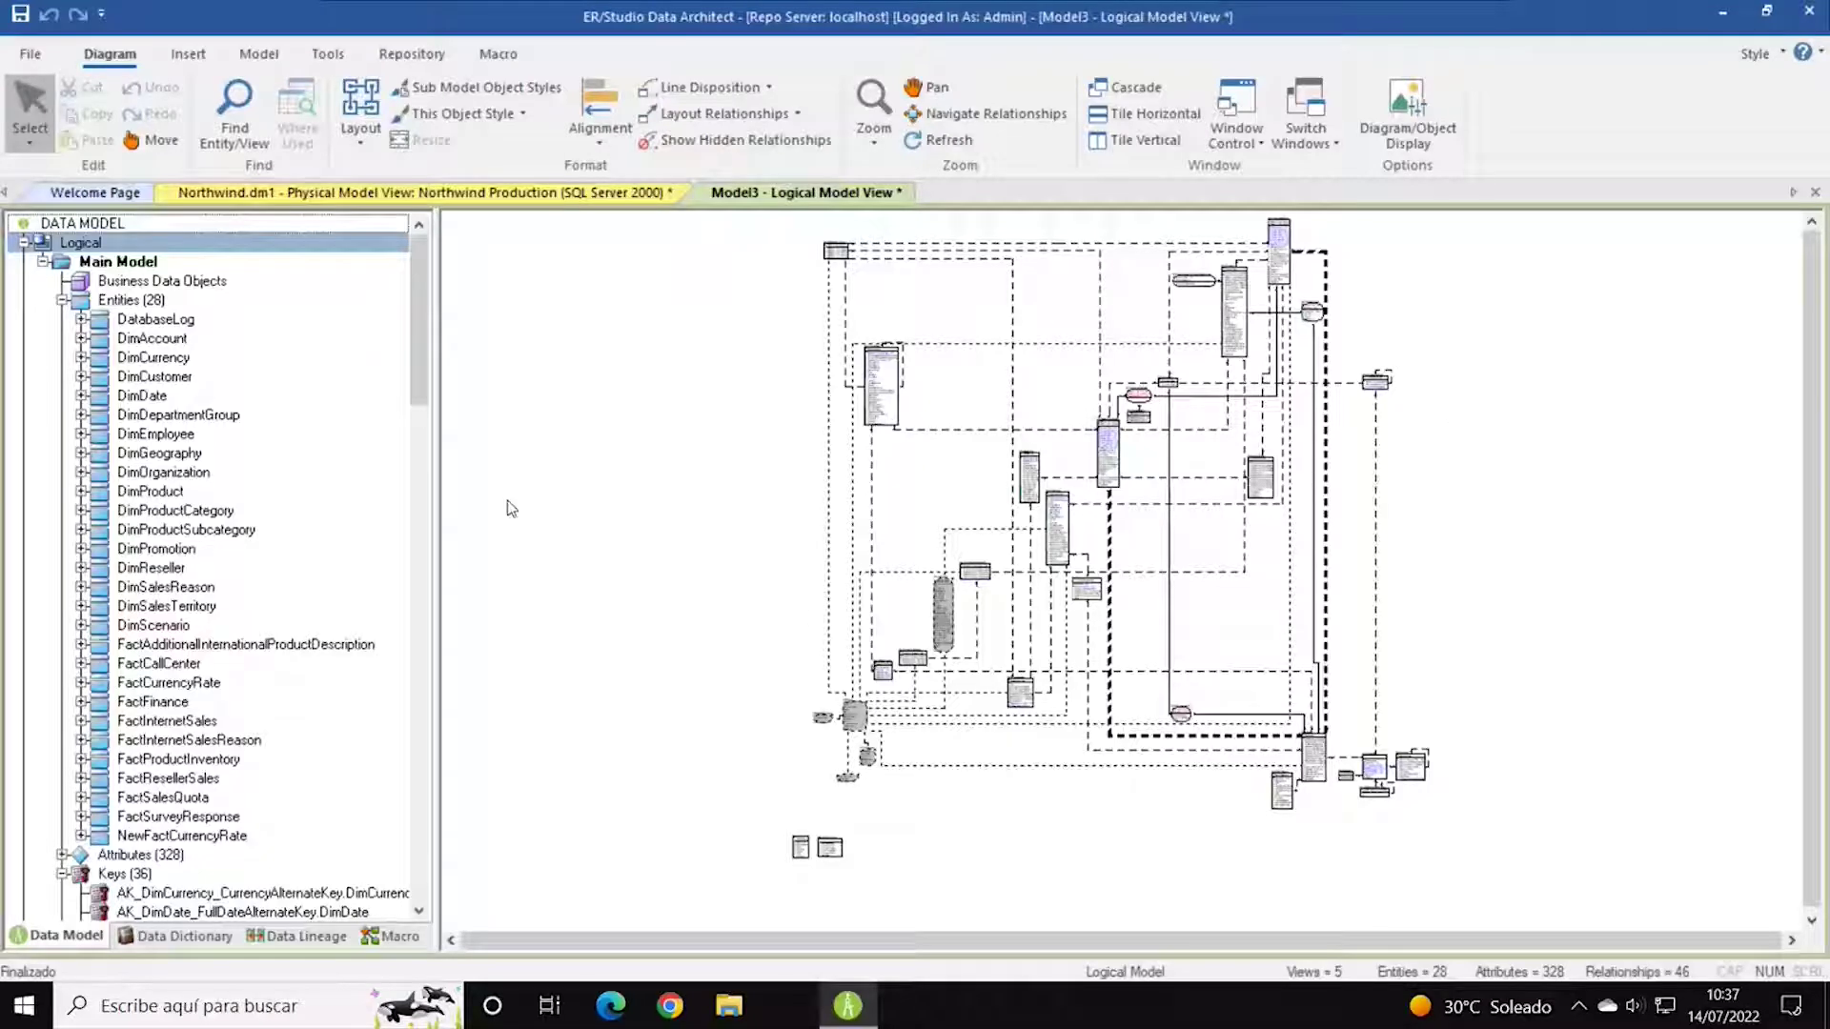
{"action": "left_click", "coordinate": [24, 242]}
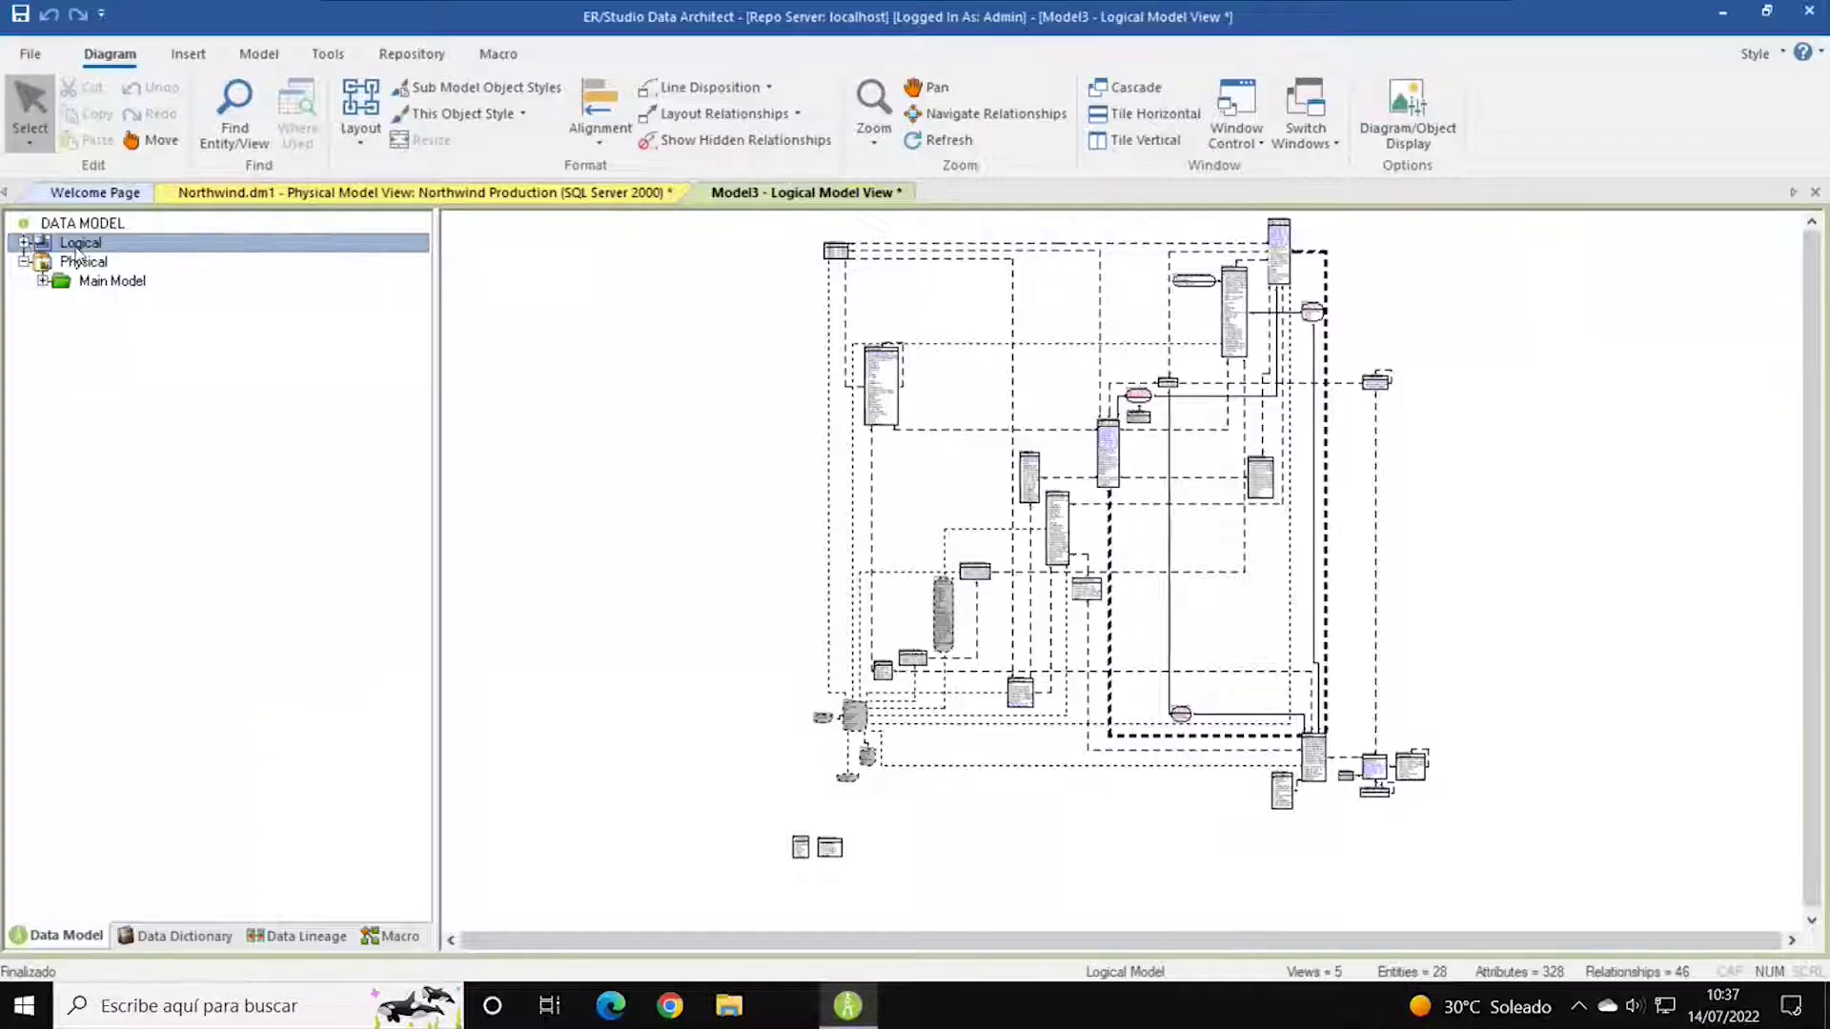
{"action": "left_click", "coordinate": [23, 261]}
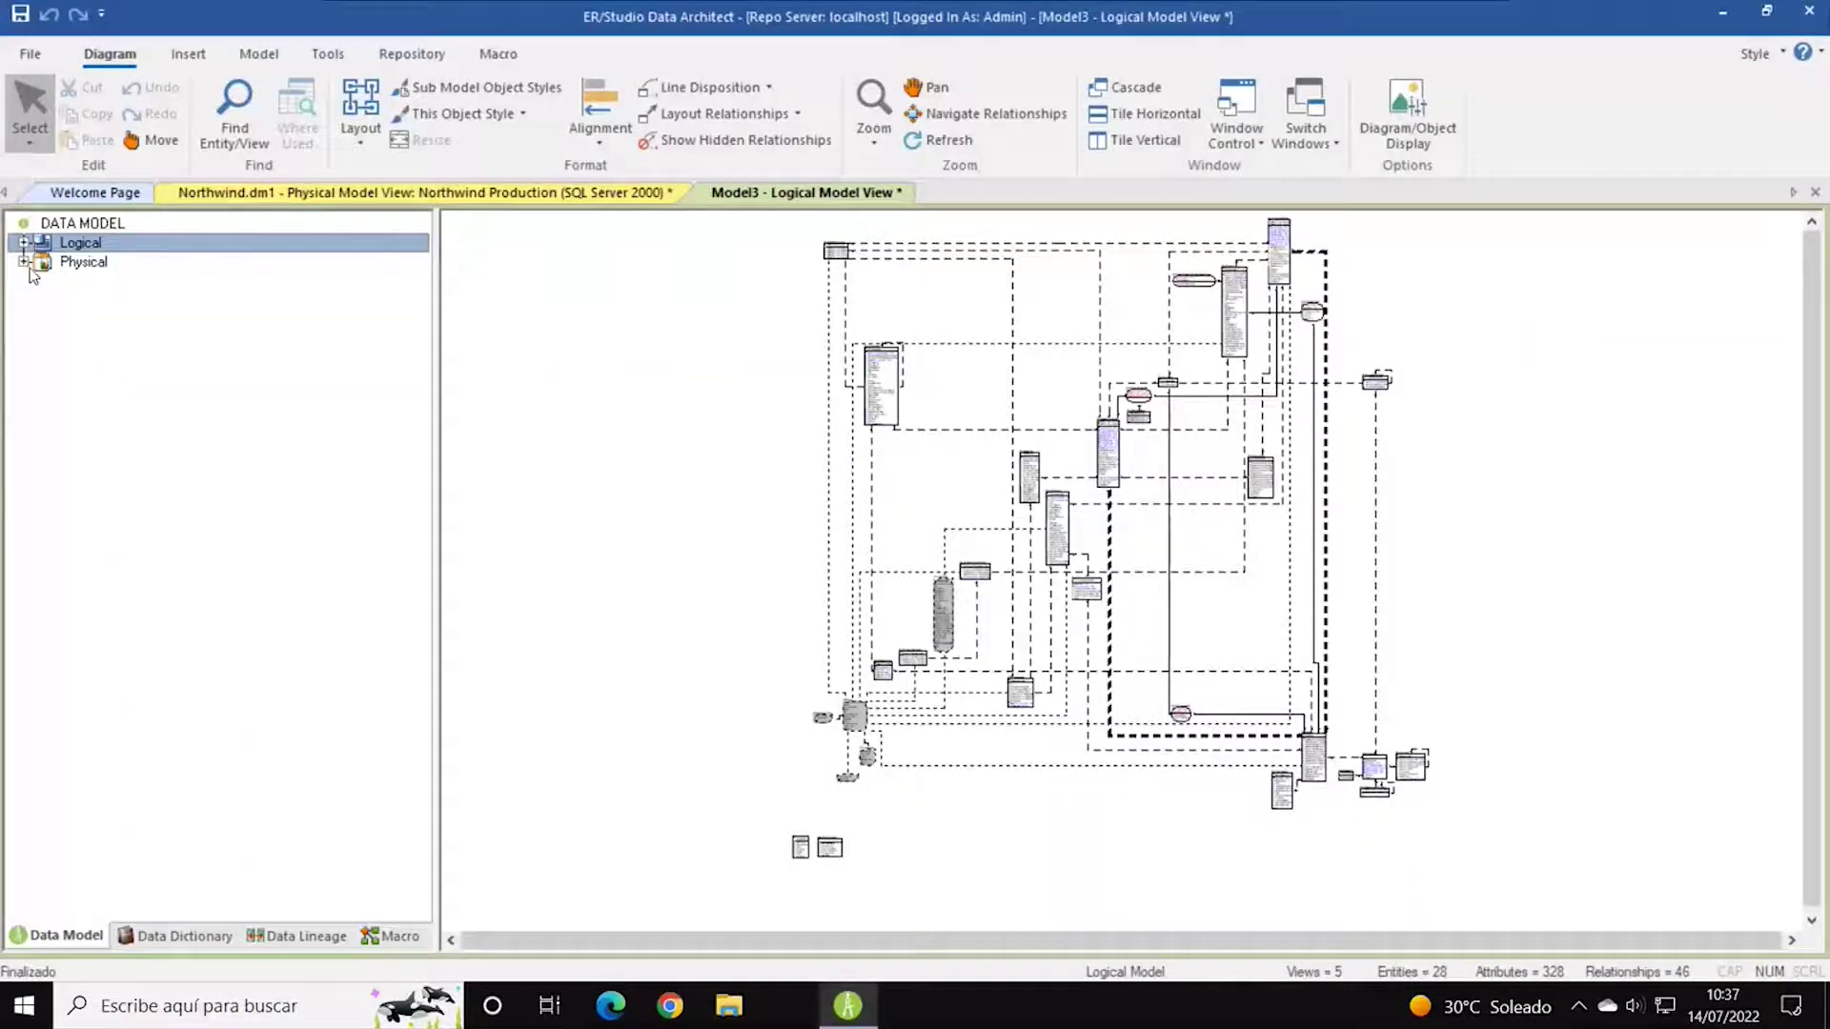
{"action": "left_click", "coordinate": [55, 264]}
{"action": "left_click", "coordinate": [24, 262]}
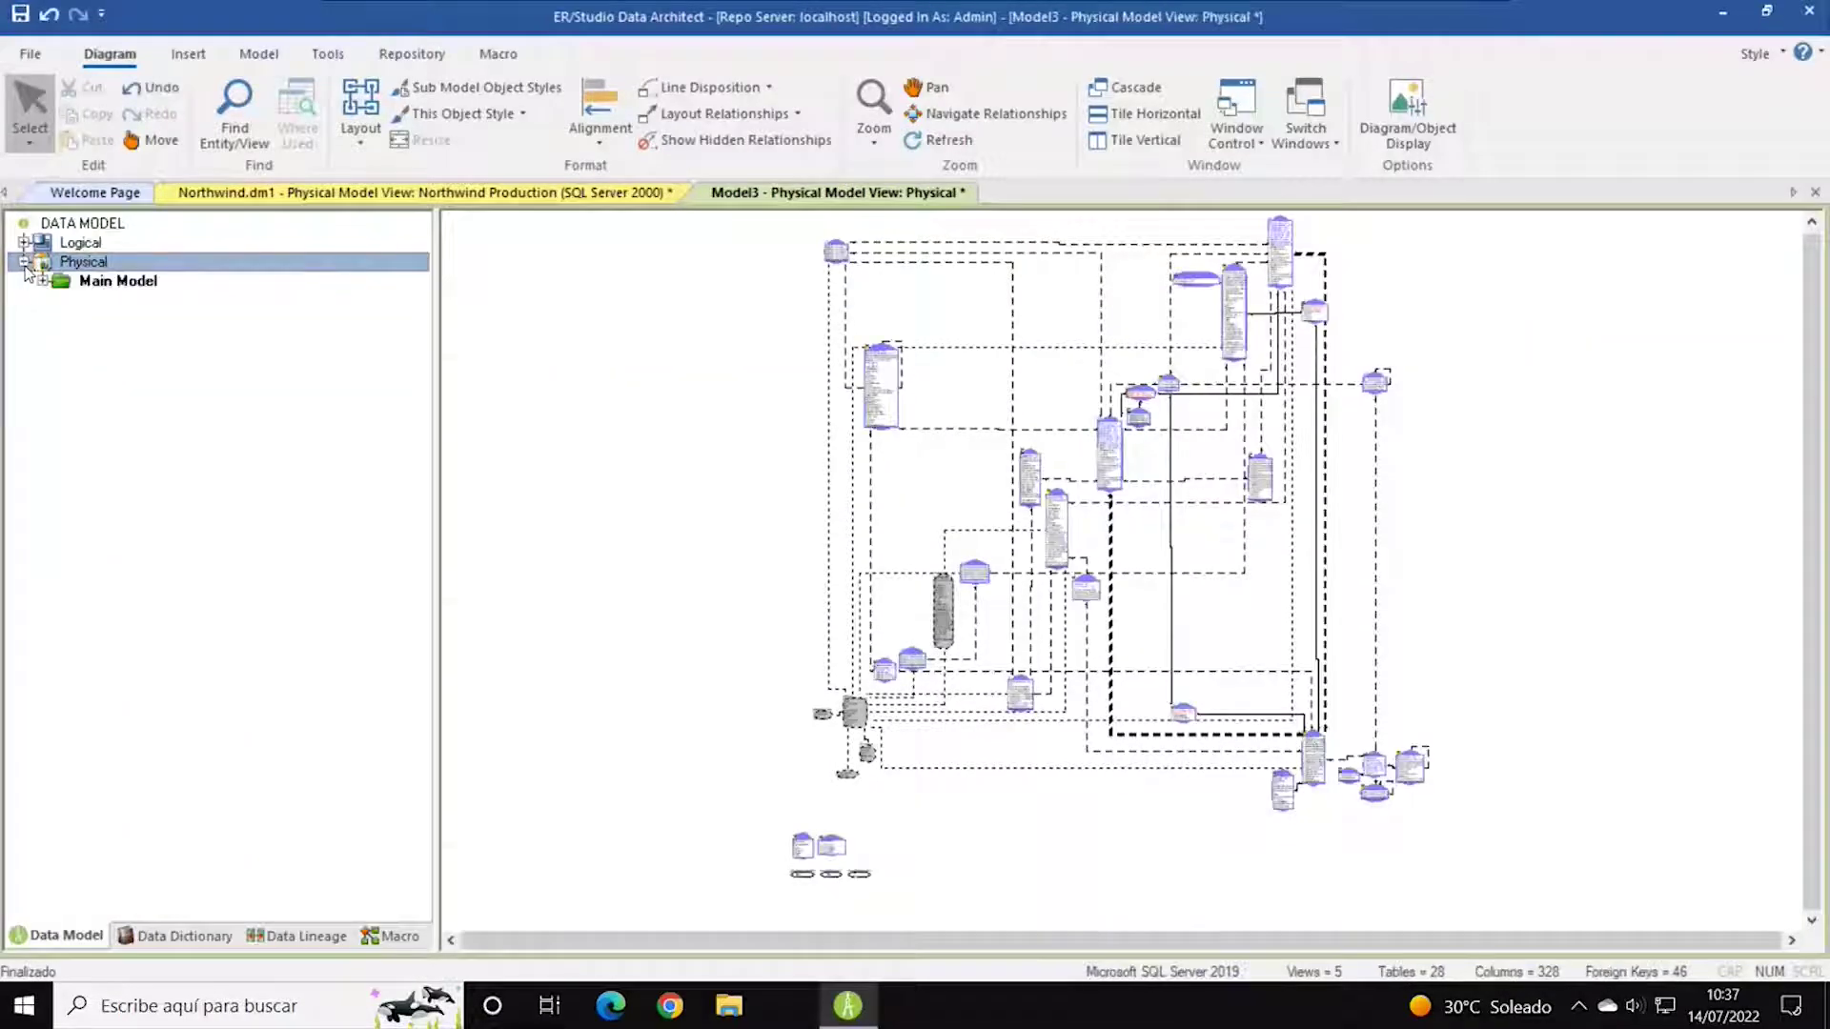
{"action": "left_click", "coordinate": [91, 281]}
{"action": "left_click", "coordinate": [43, 282]}
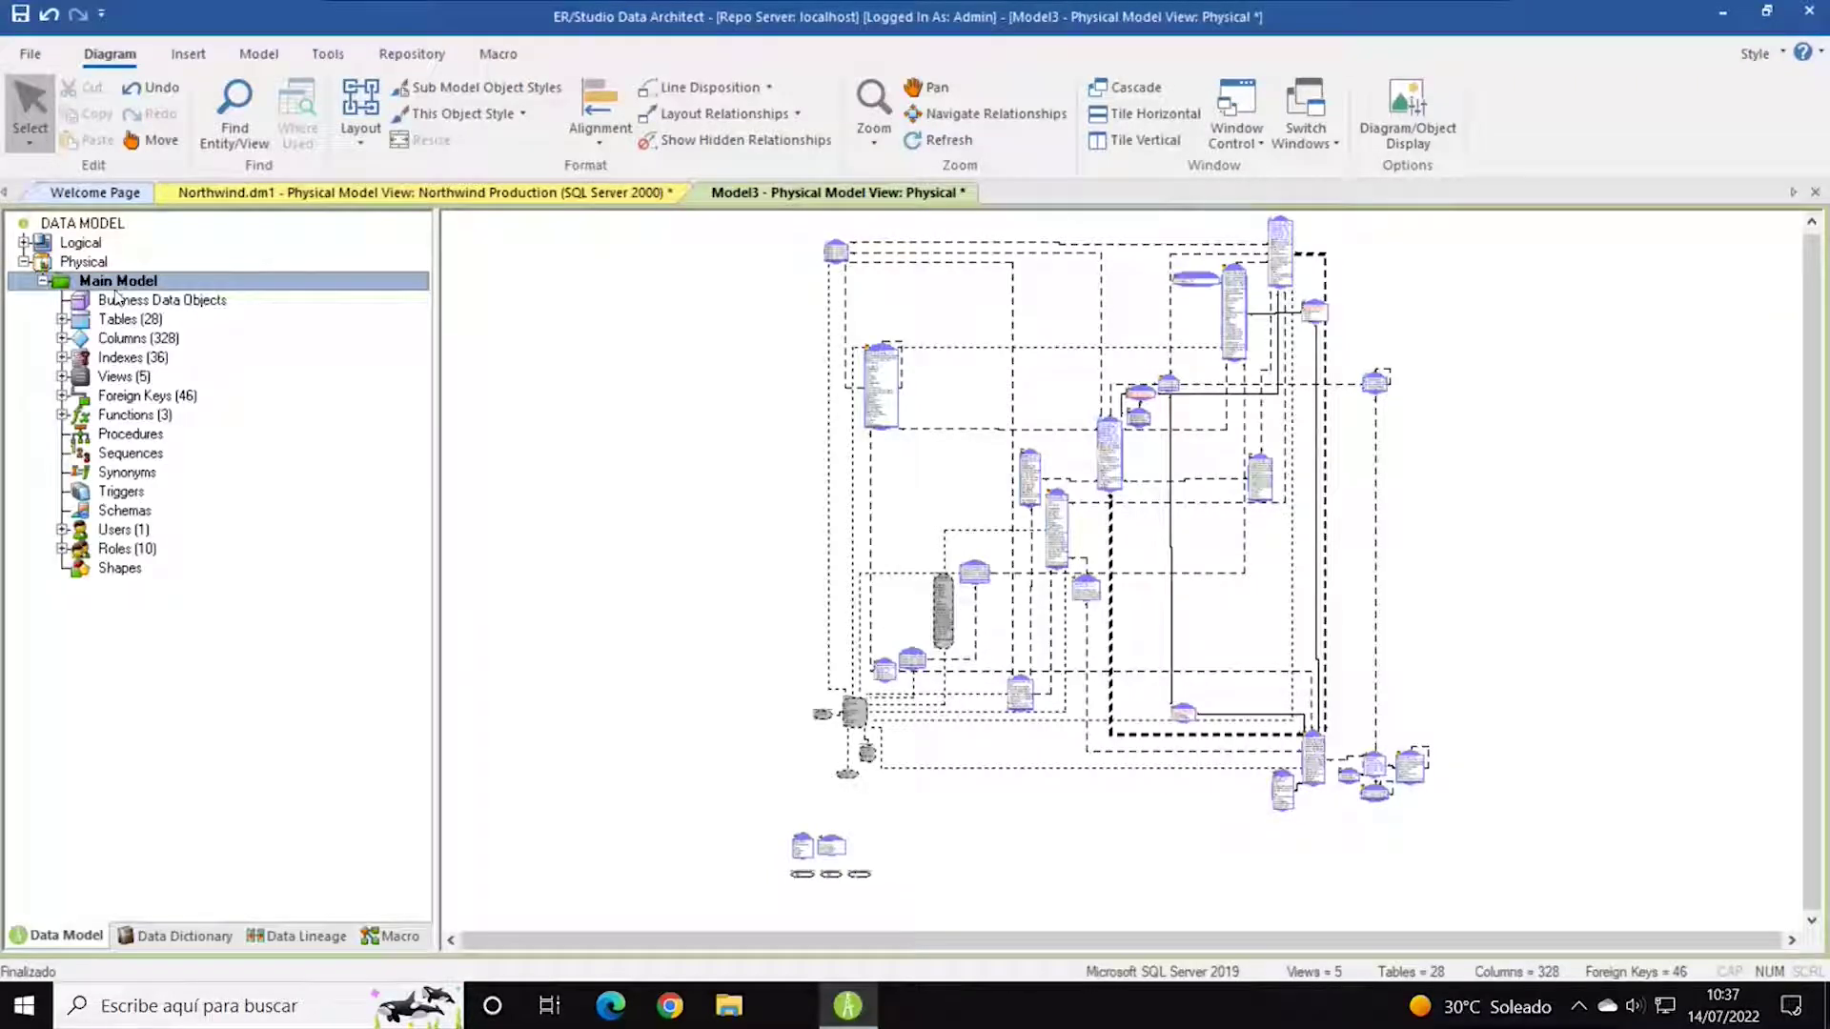
{"action": "right_click", "coordinate": [117, 283]}
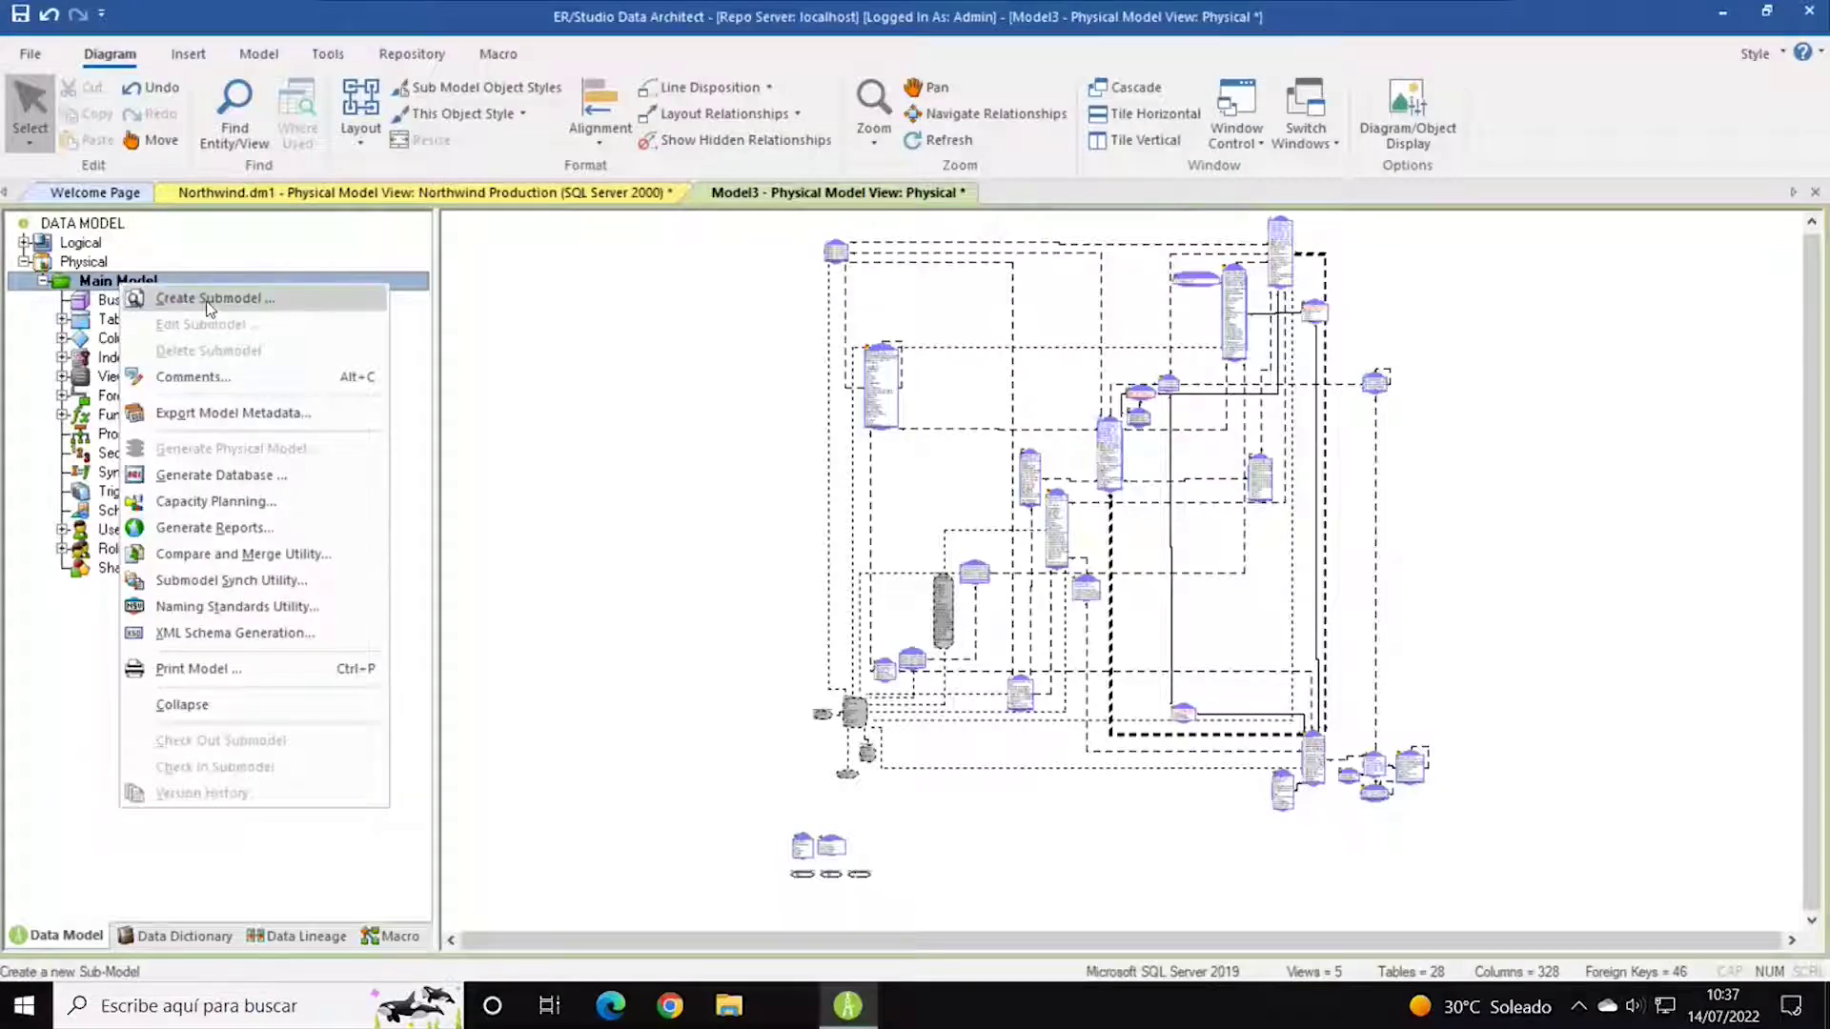
{"action": "left_click", "coordinate": [645, 394]}
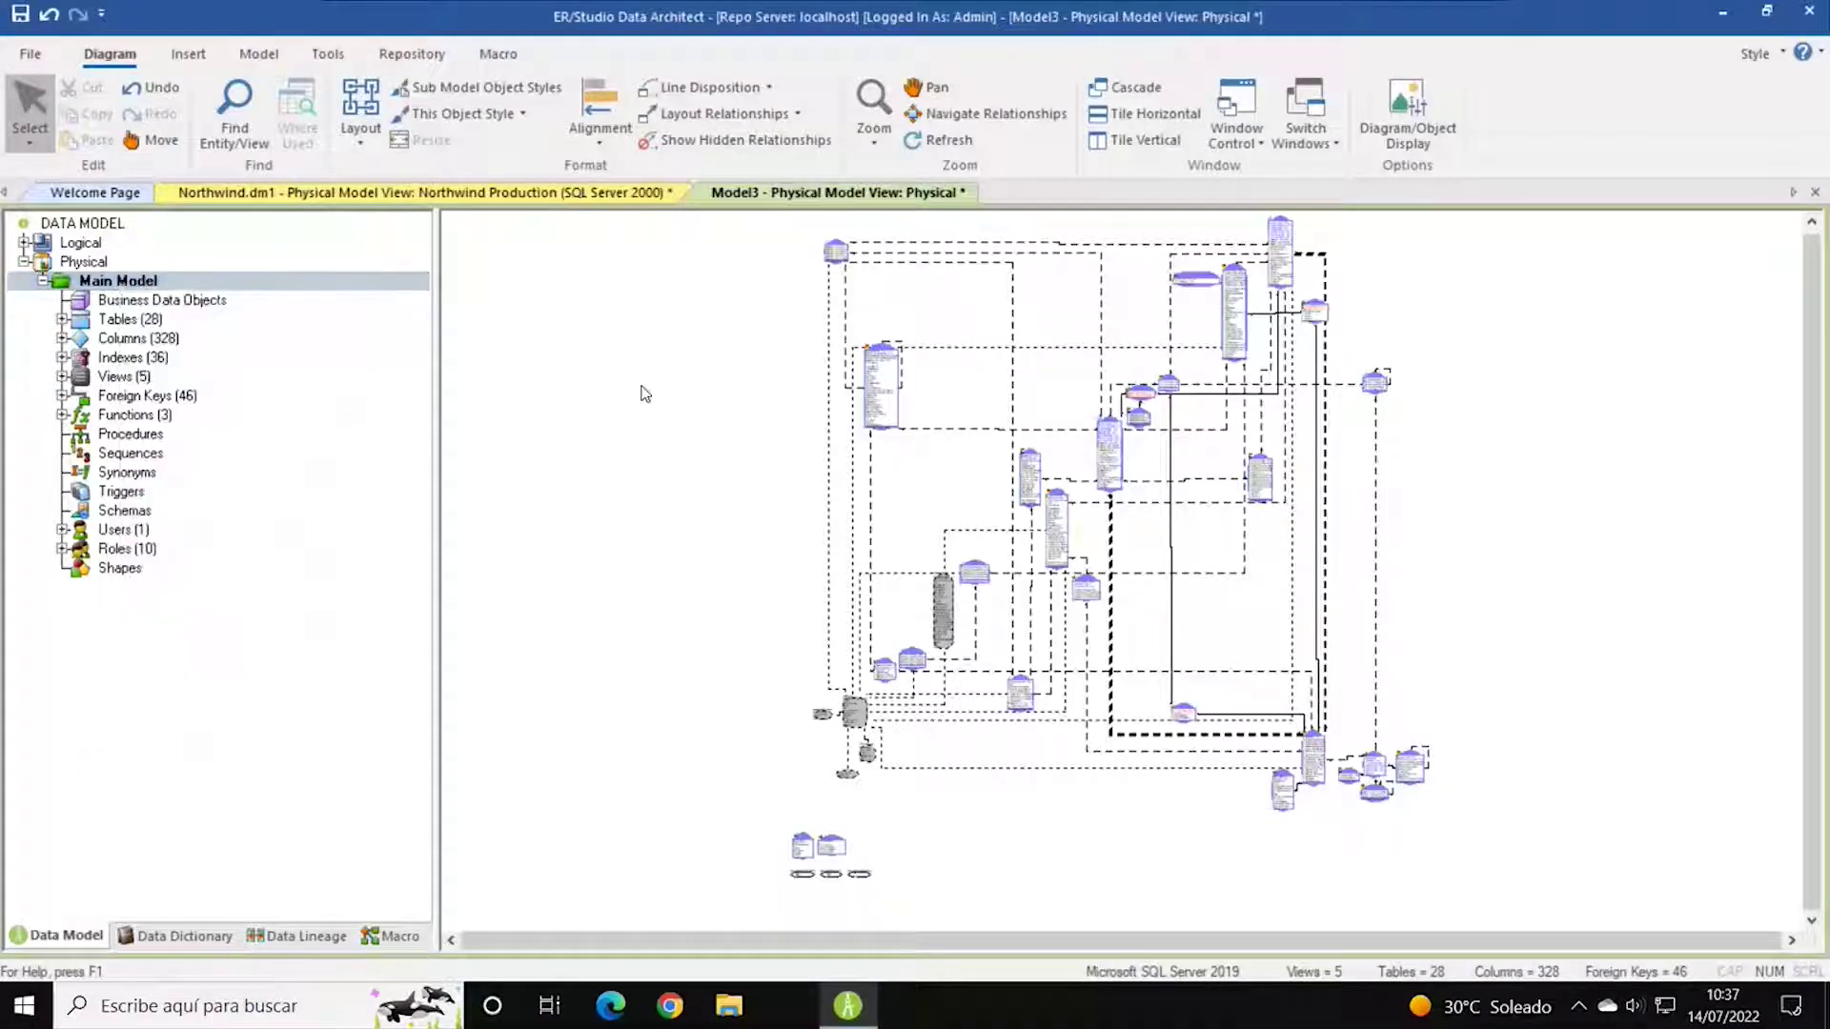
{"action": "left_click", "coordinate": [63, 319]}
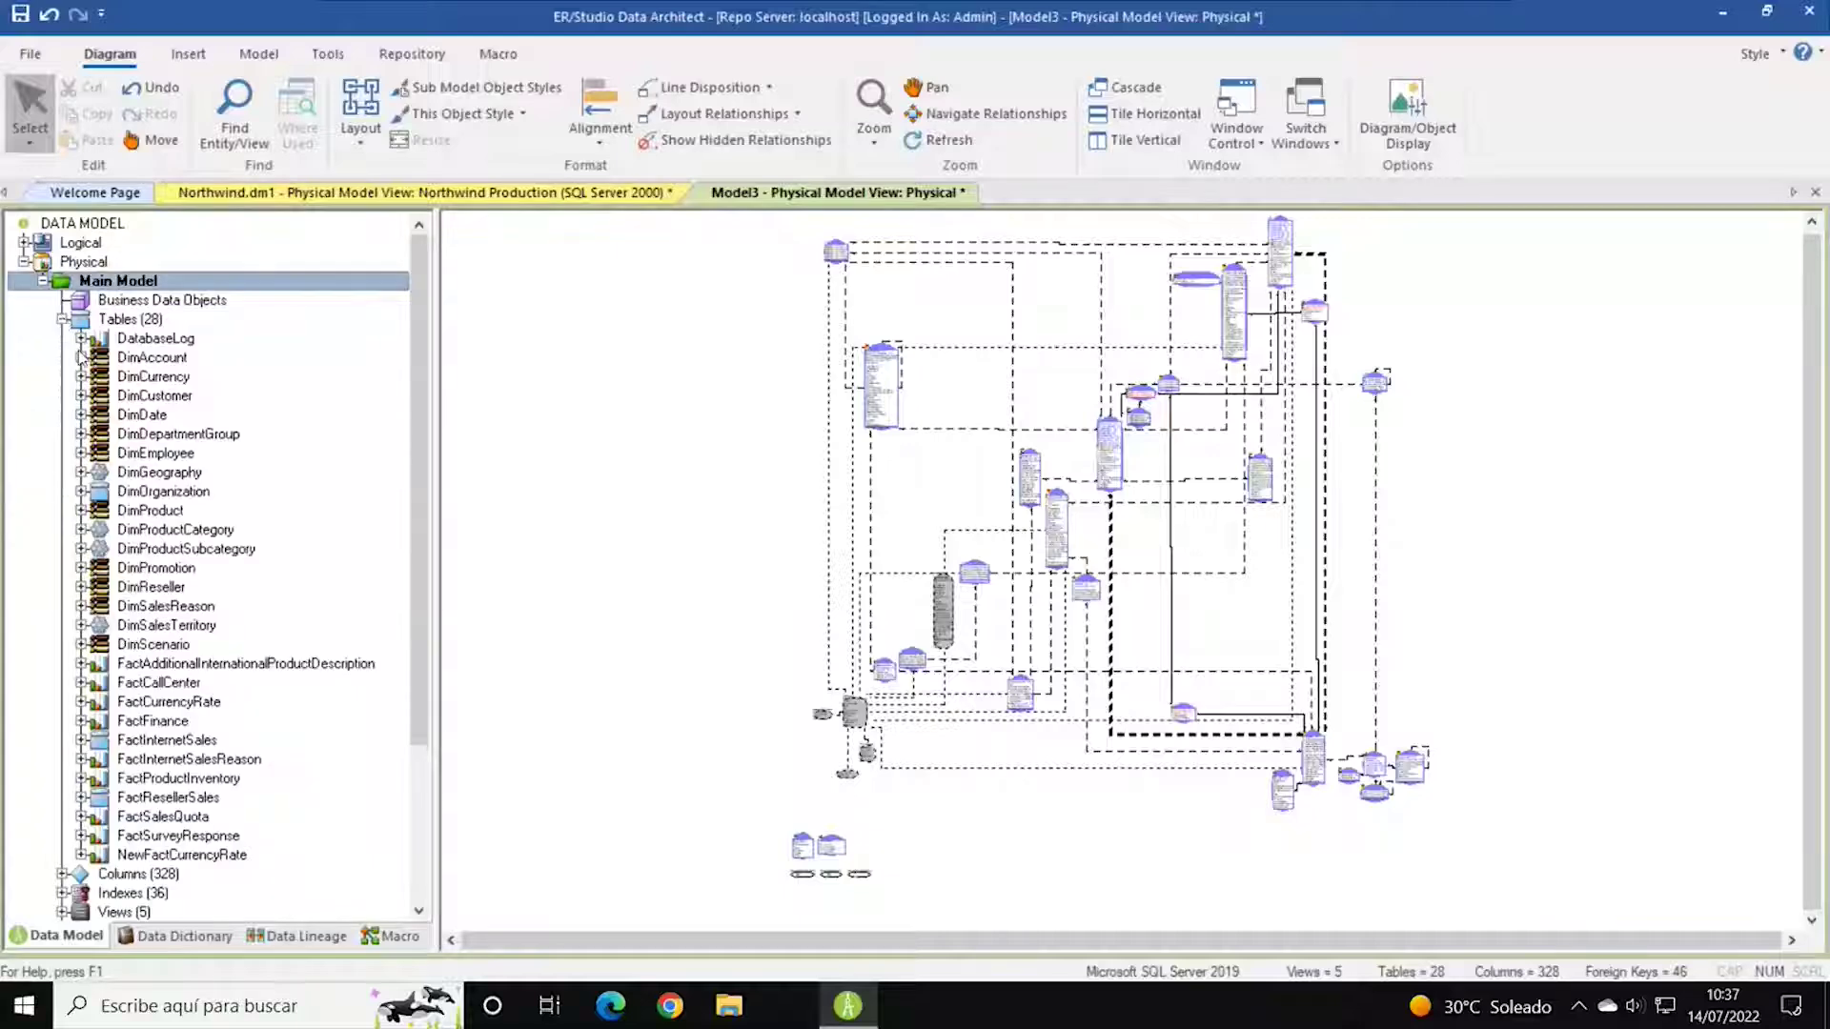
Locate DimAccount, DimGeography, DimOrganization, FactCallCenter, FactCurrencyRate and FactProductInventory in the diagram.
{"action": "left_click", "coordinate": [140, 360]}
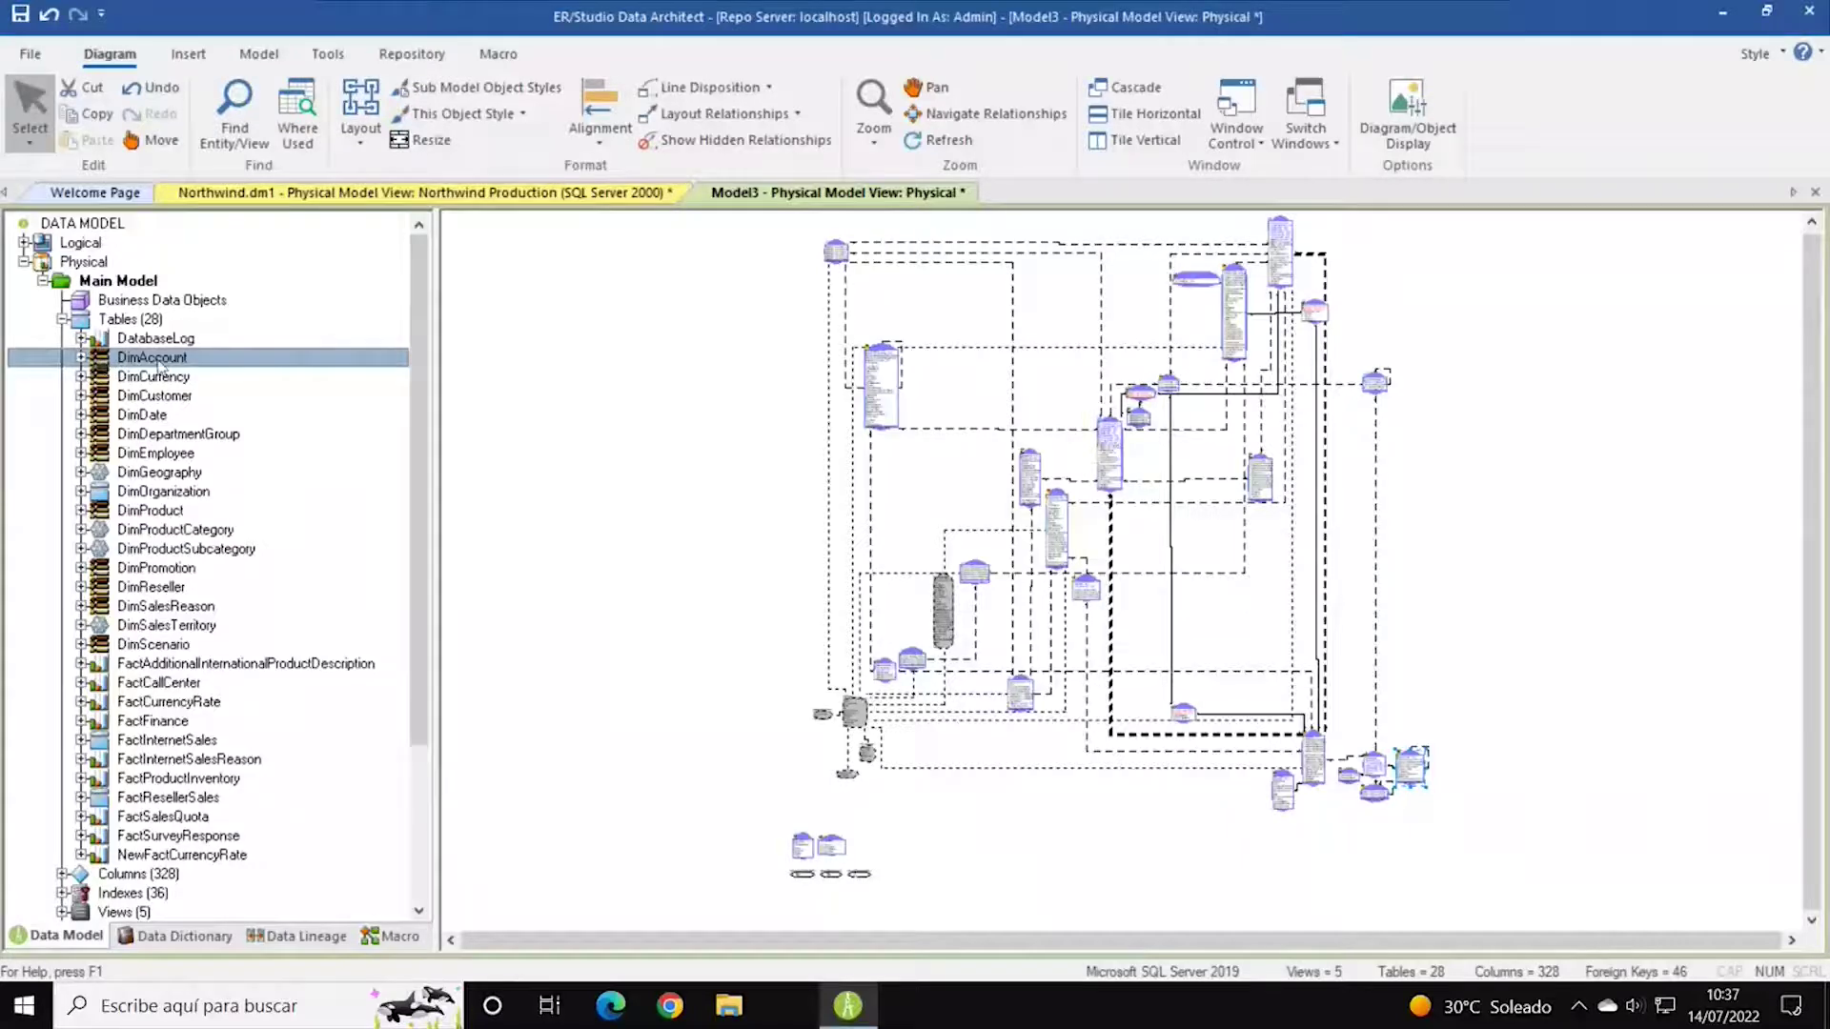
{"action": "left_click", "coordinate": [145, 474]}
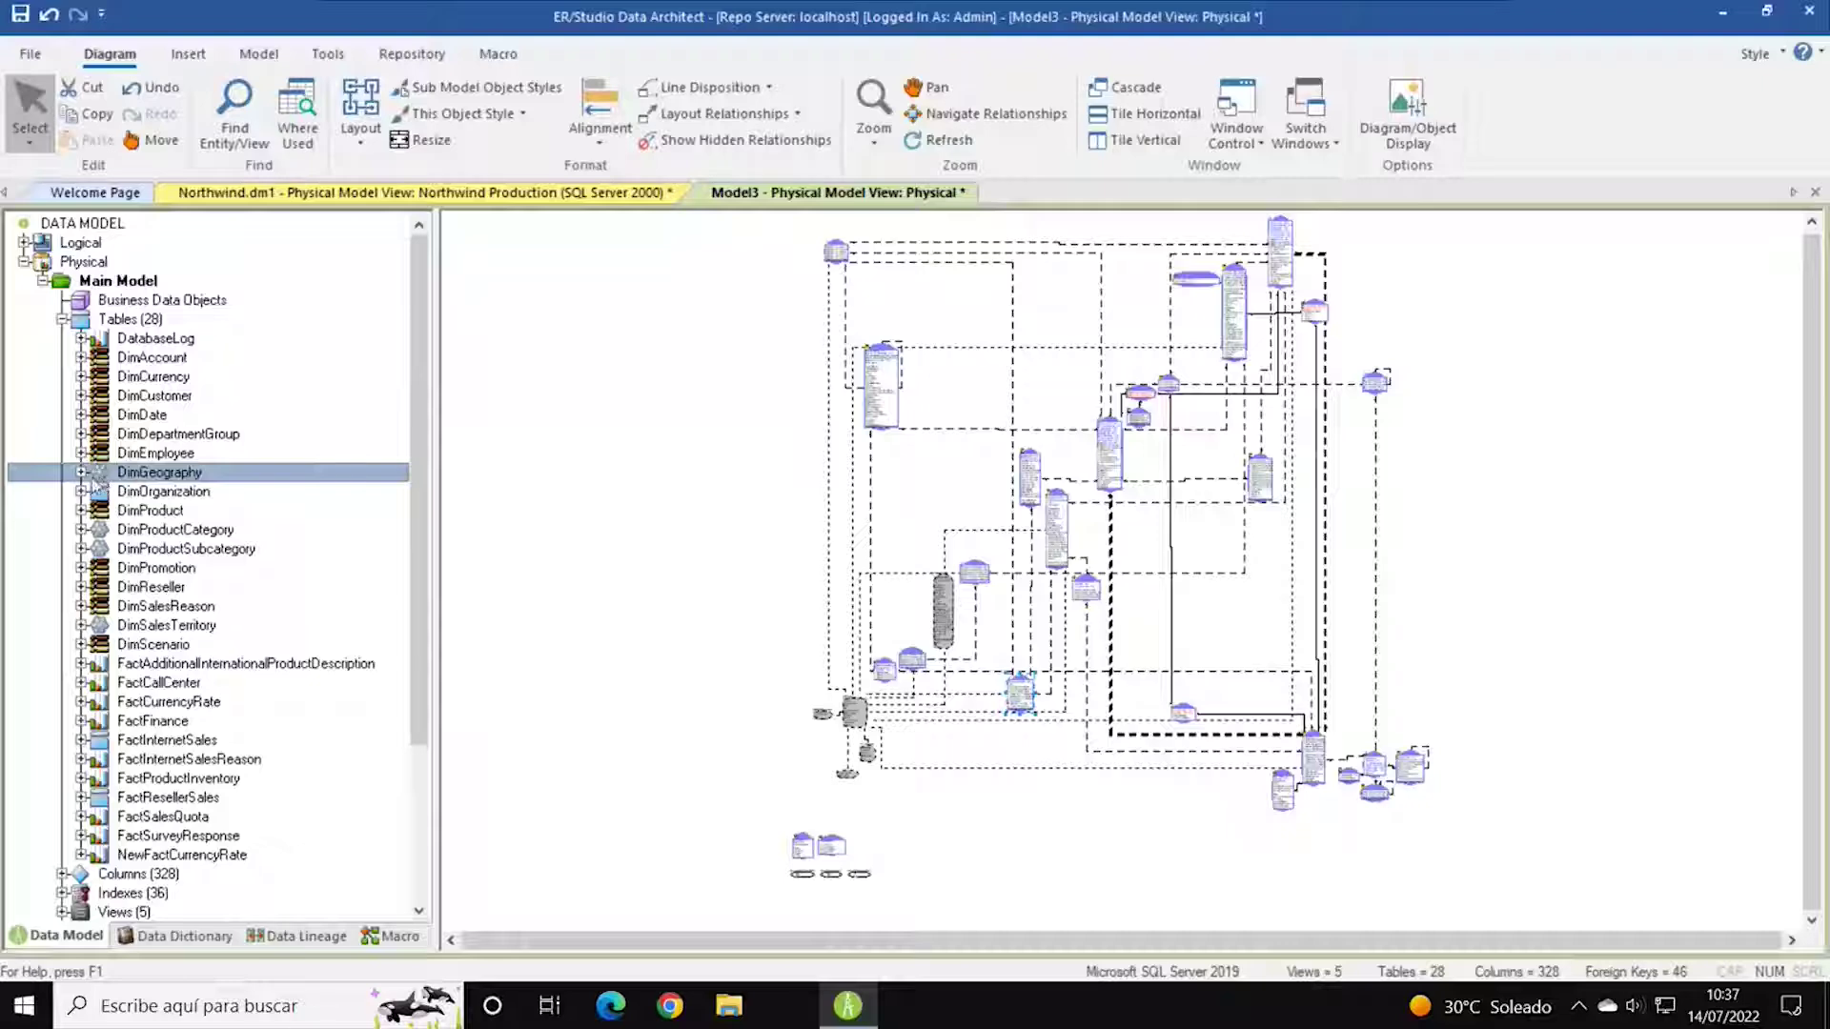
{"action": "left_click", "coordinate": [165, 498]}
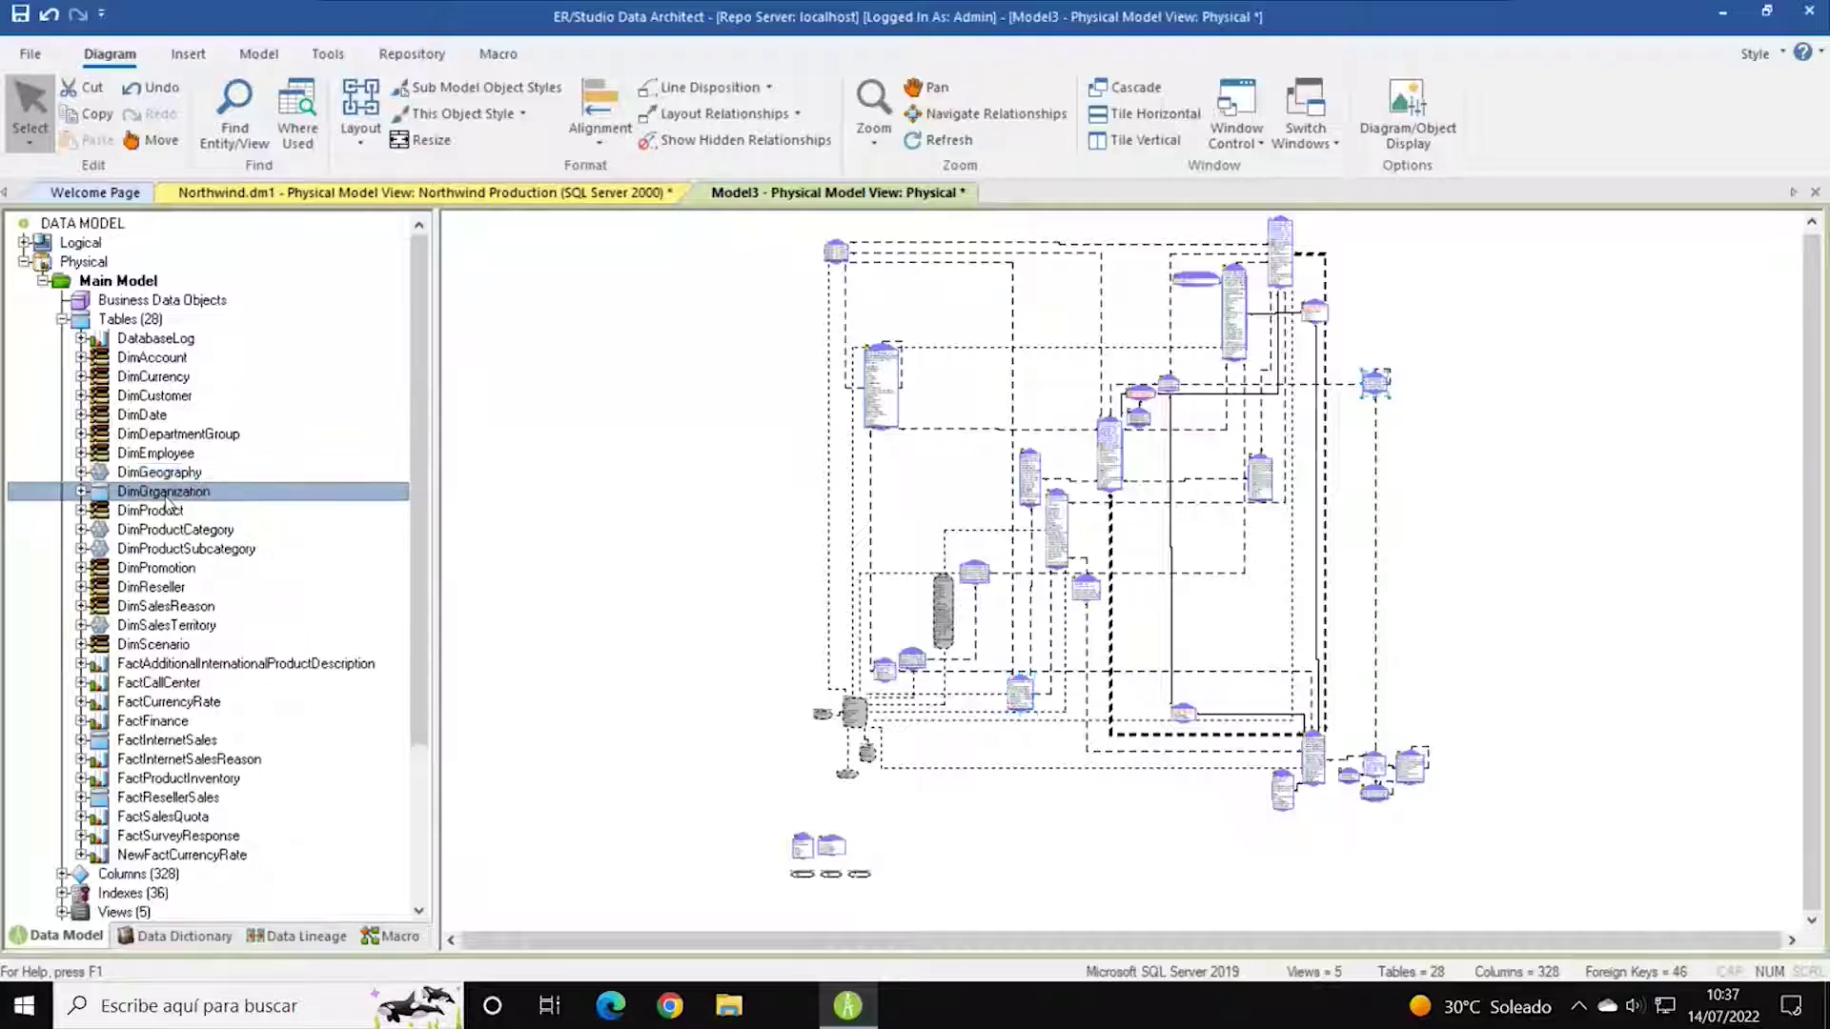
{"action": "scroll", "coordinate": [164, 477], "scroll_direction": "down", "scroll_amount": 2}
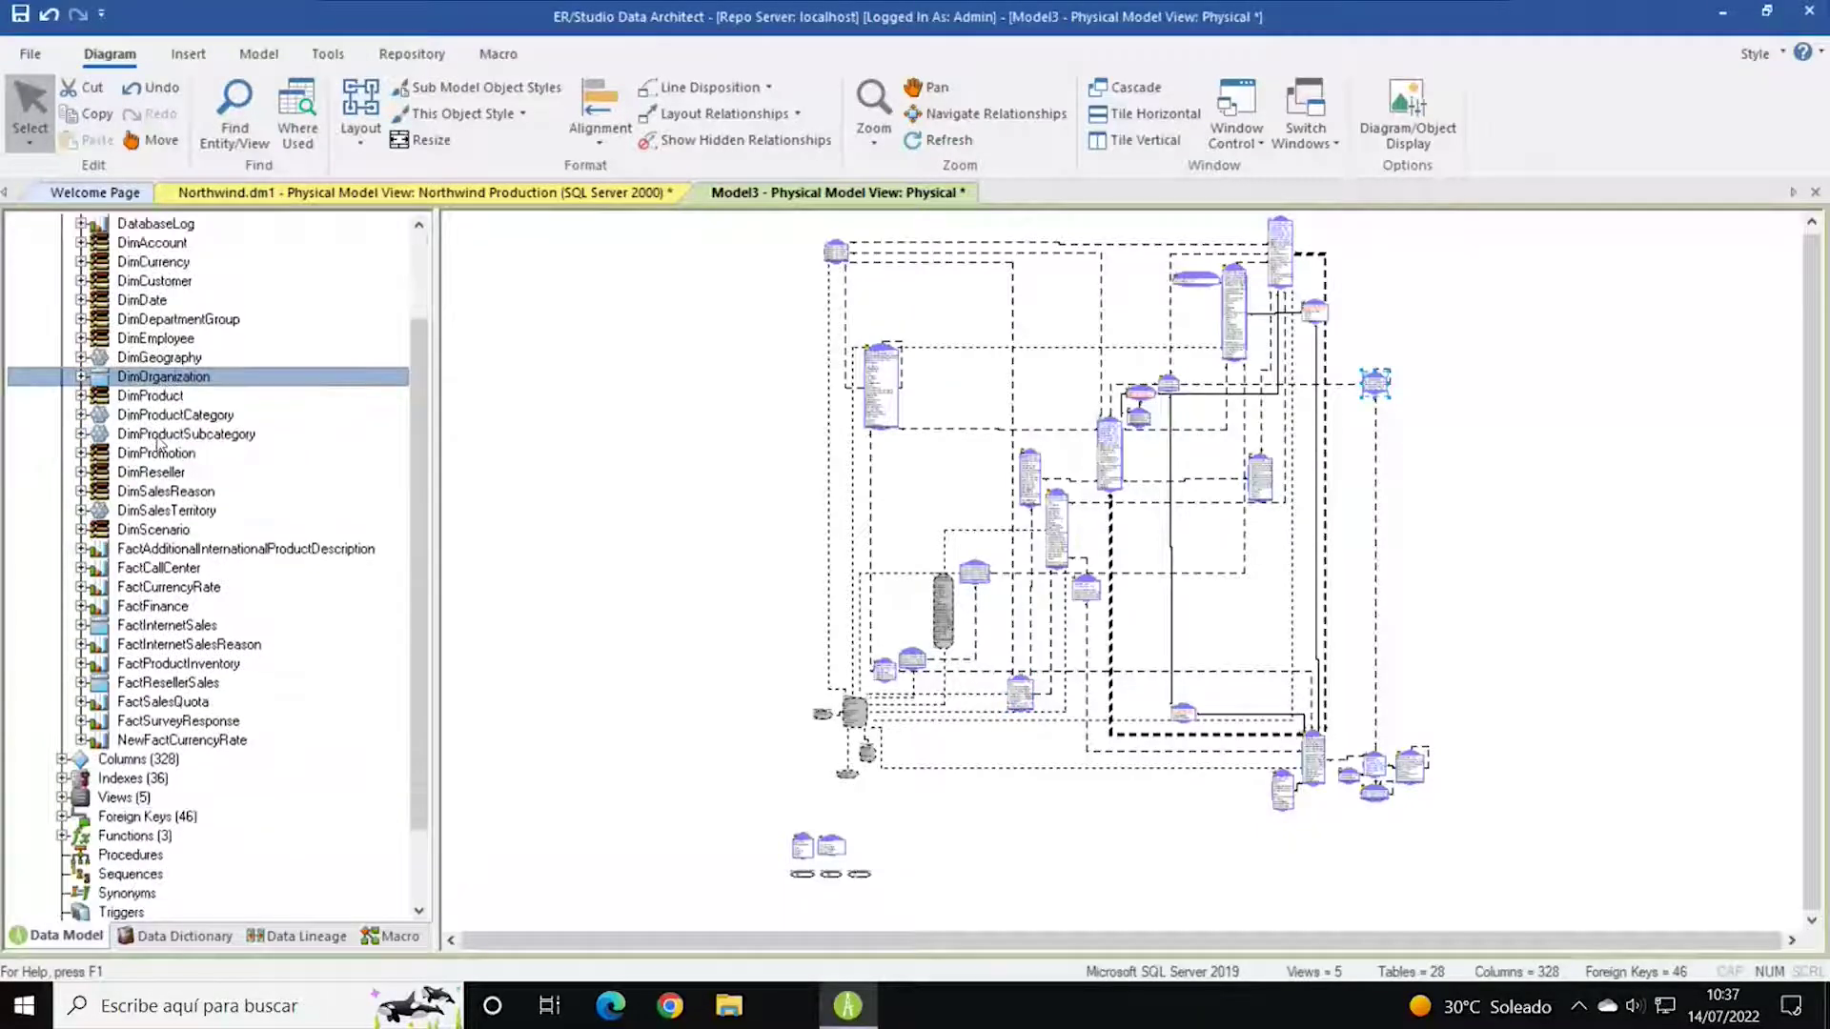
{"action": "scroll", "coordinate": [276, 457], "scroll_direction": "down", "scroll_amount": 1}
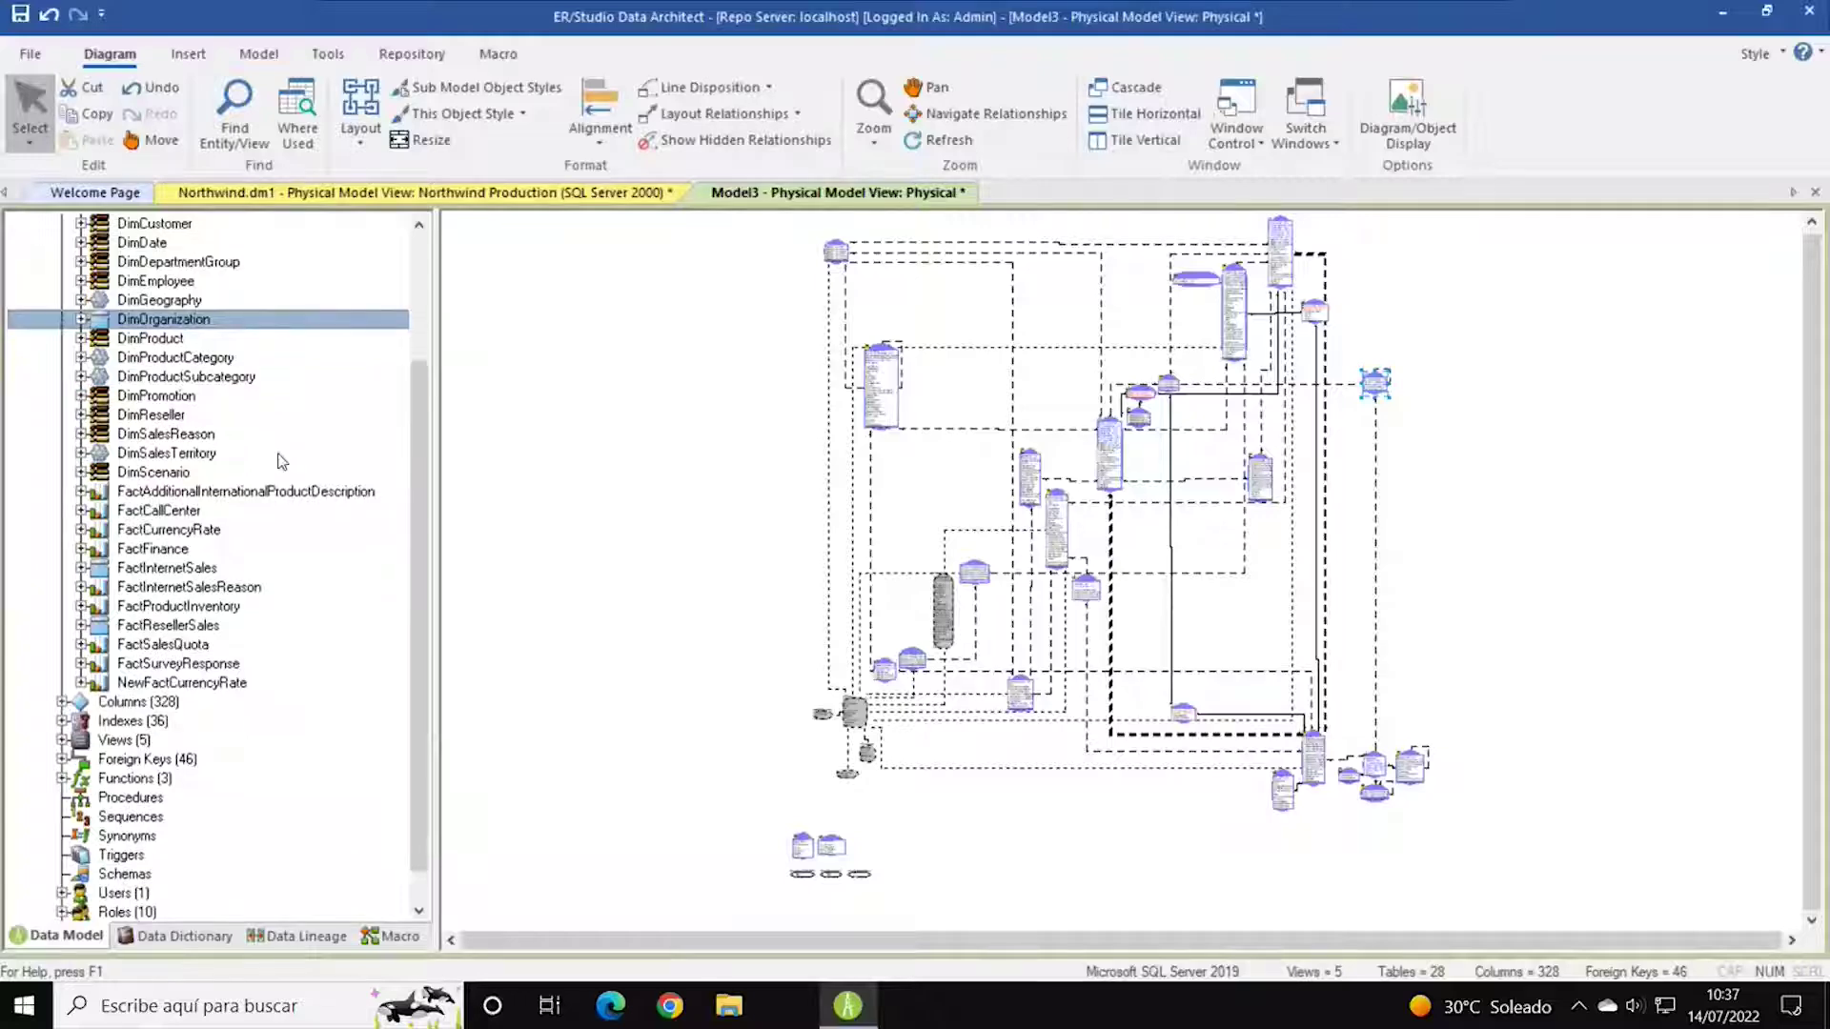
{"action": "scroll", "coordinate": [238, 467], "scroll_direction": "down", "scroll_amount": 1}
{"action": "left_click", "coordinate": [143, 474]}
{"action": "left_click", "coordinate": [140, 494]}
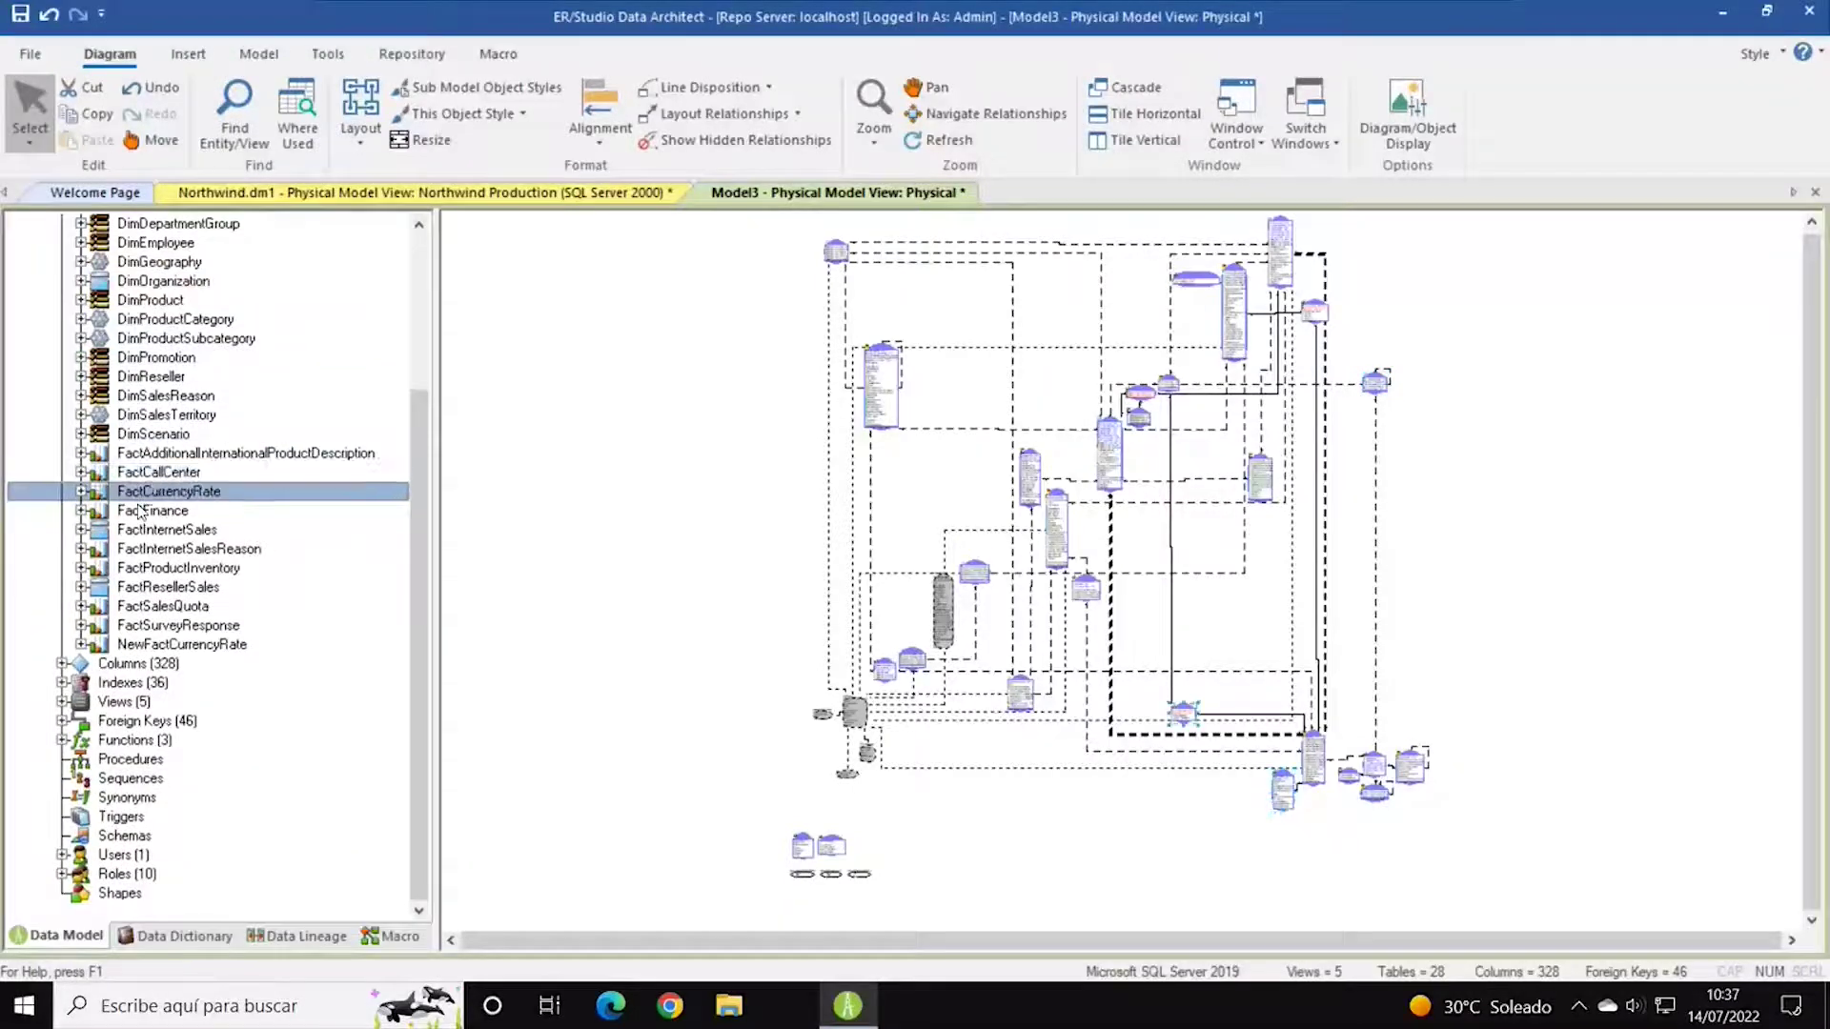
{"action": "left_click", "coordinate": [179, 568]}
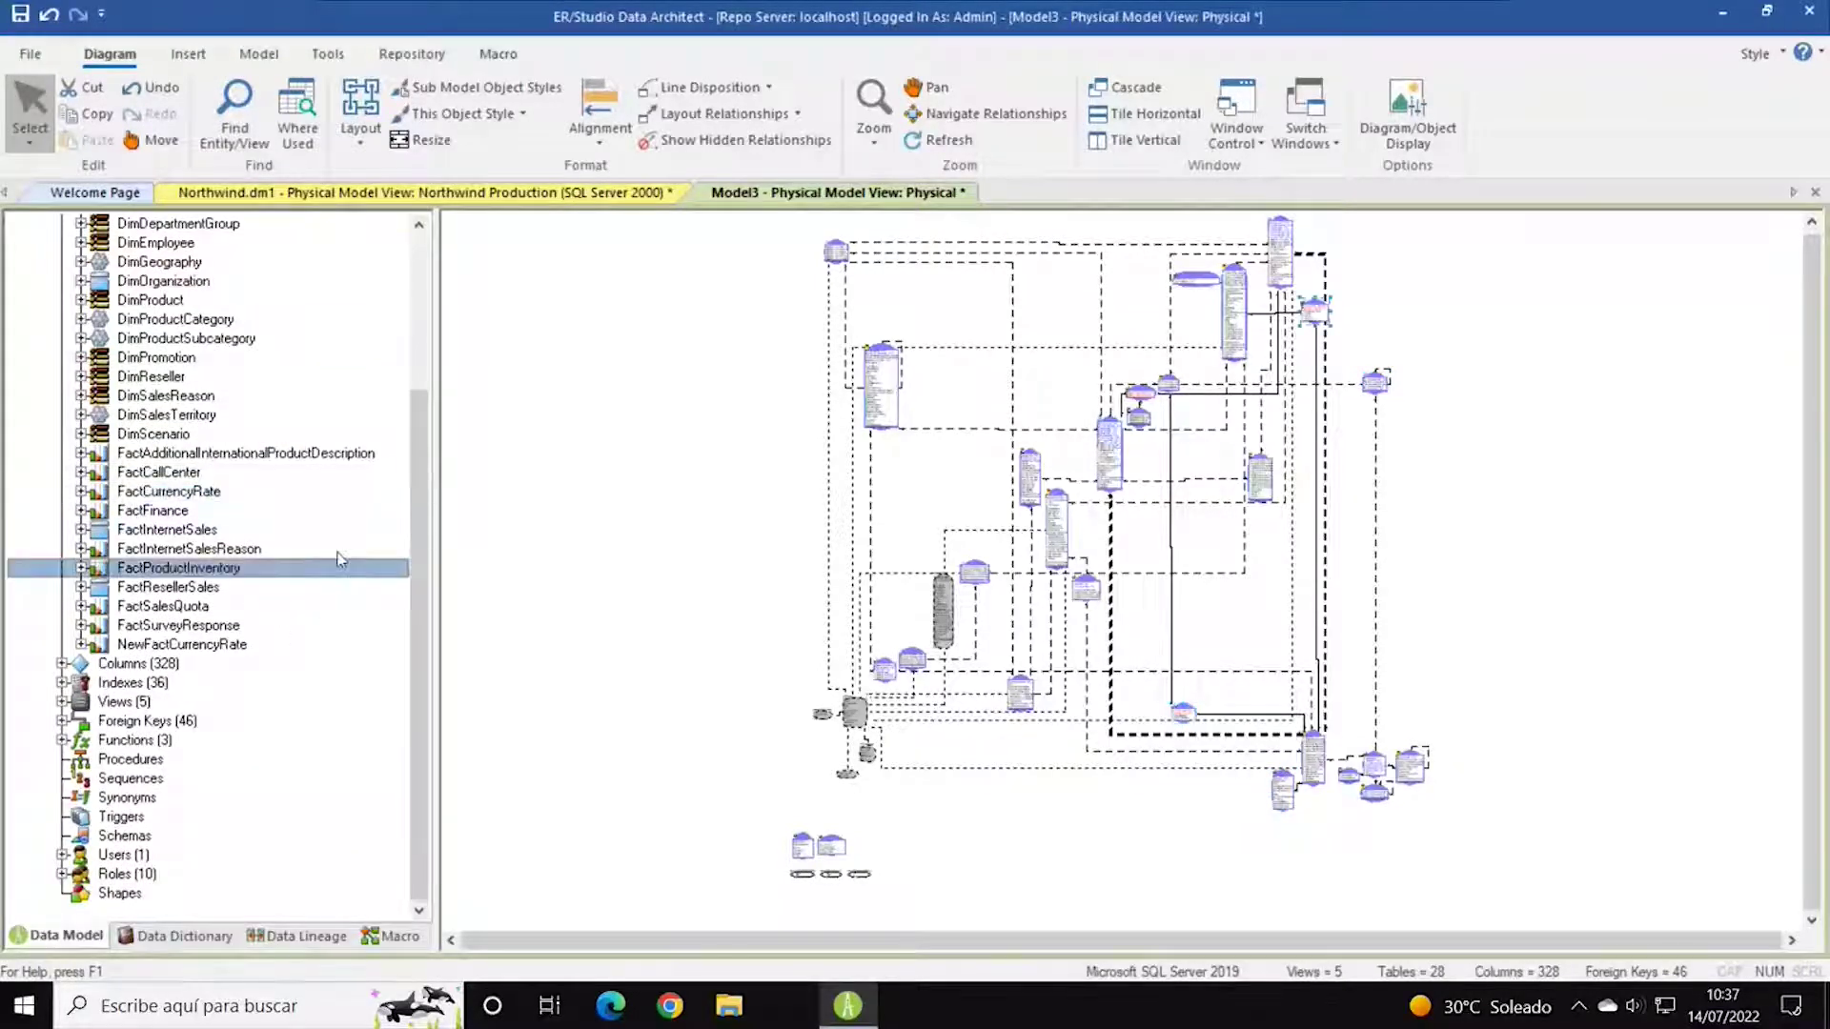
Inspect the physical columns, 36 indexes, and the columns of views vAssocSeqLineItems and vAssocSeqOrders.
{"action": "left_click", "coordinate": [61, 664]}
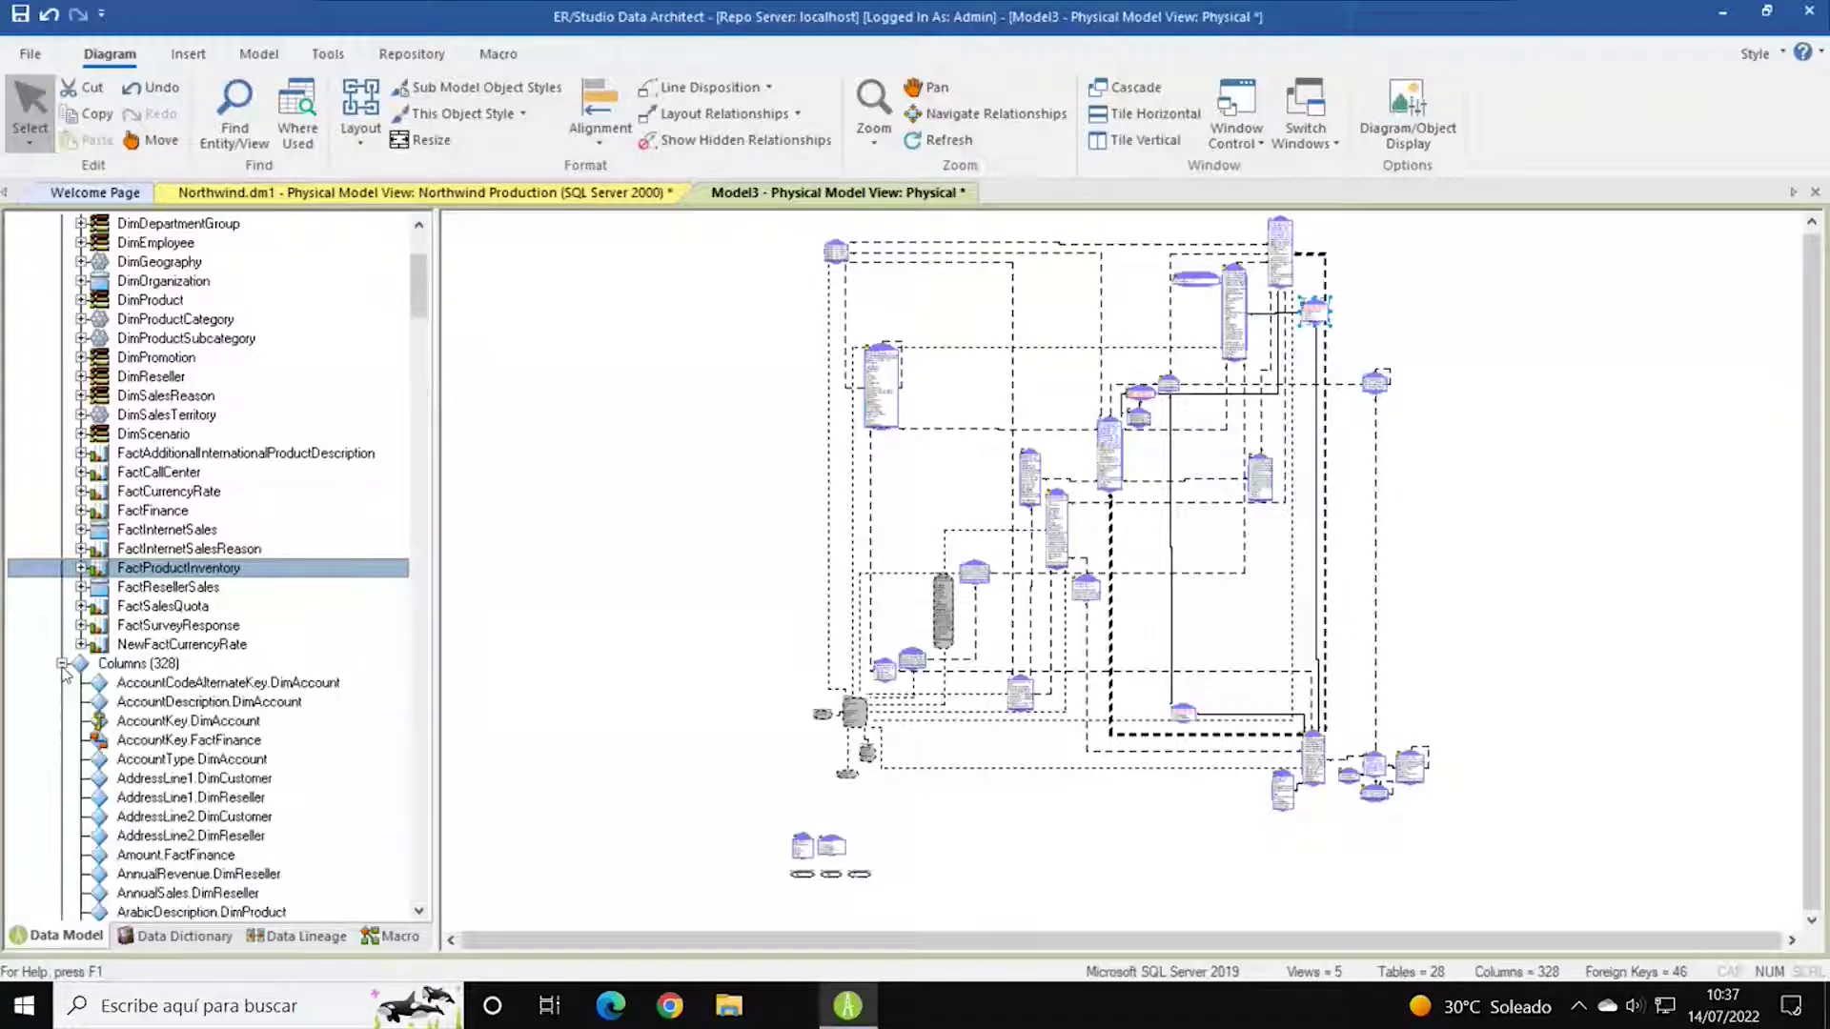
{"action": "left_click", "coordinate": [61, 663]}
{"action": "left_click", "coordinate": [61, 683]}
{"action": "left_click", "coordinate": [61, 682]}
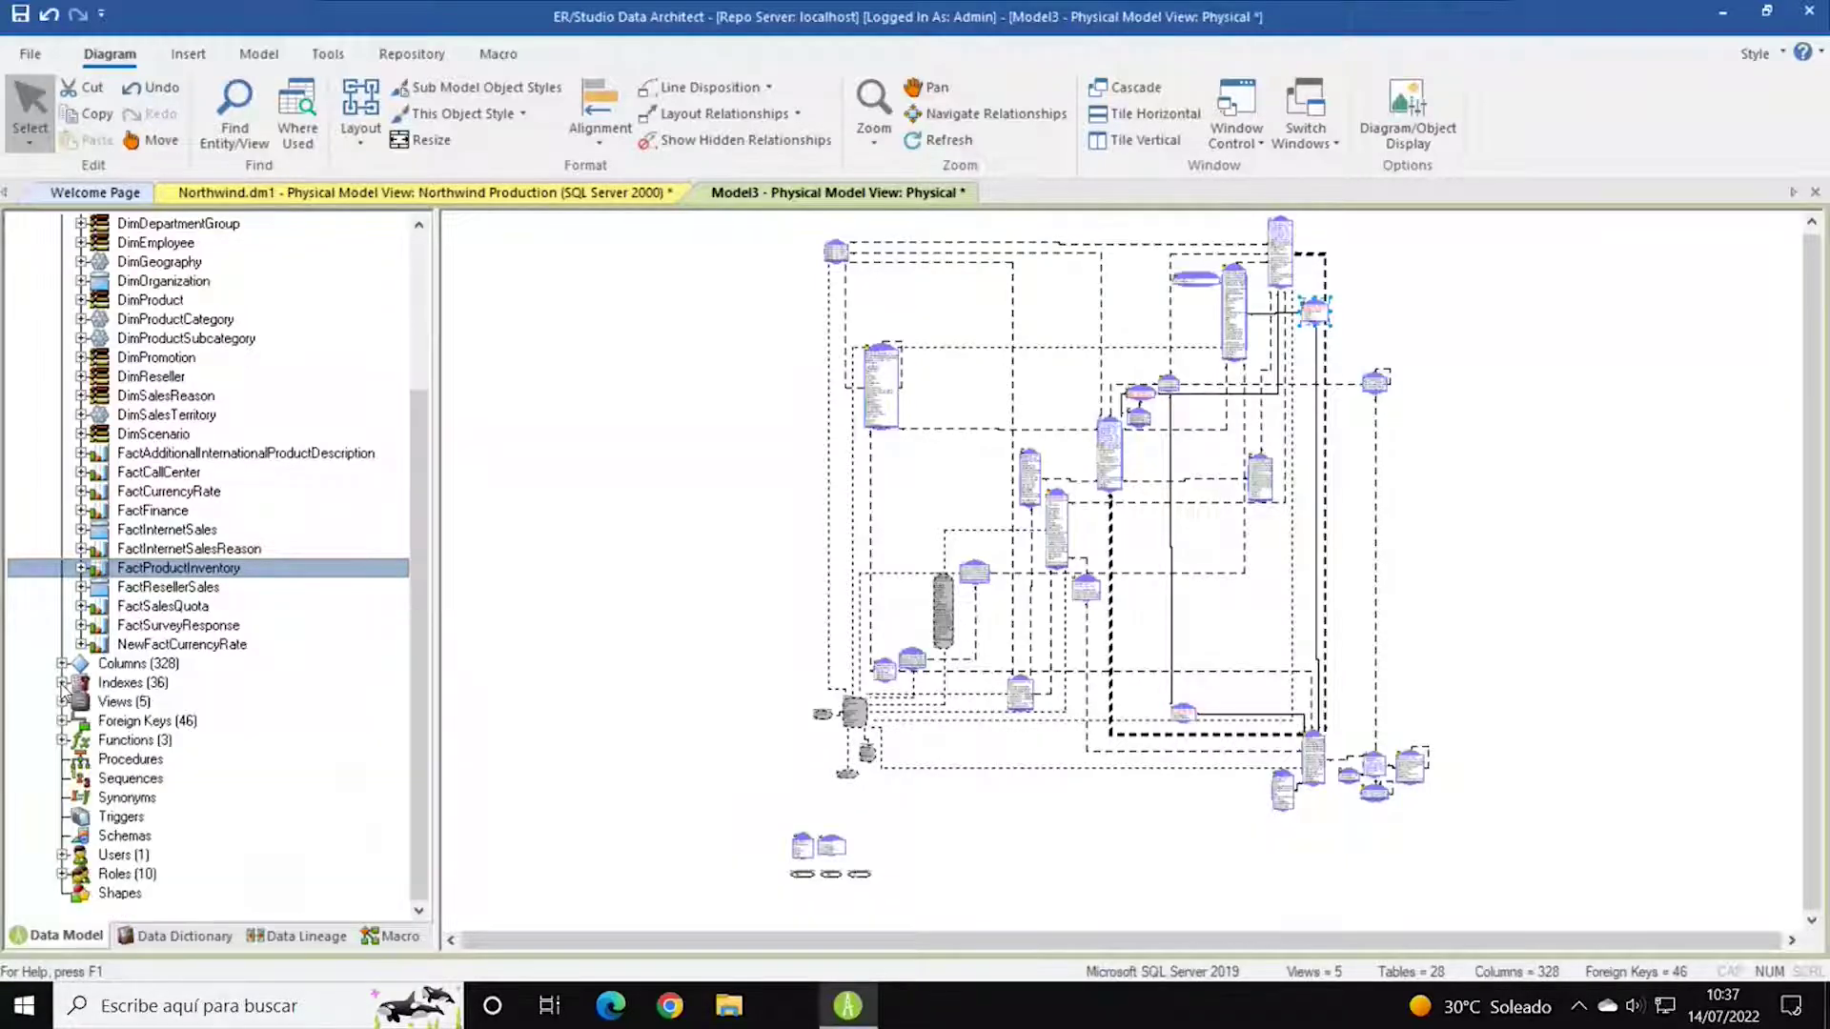
{"action": "left_click", "coordinate": [61, 701]}
{"action": "scroll", "coordinate": [258, 579], "scroll_direction": "down", "scroll_amount": 2}
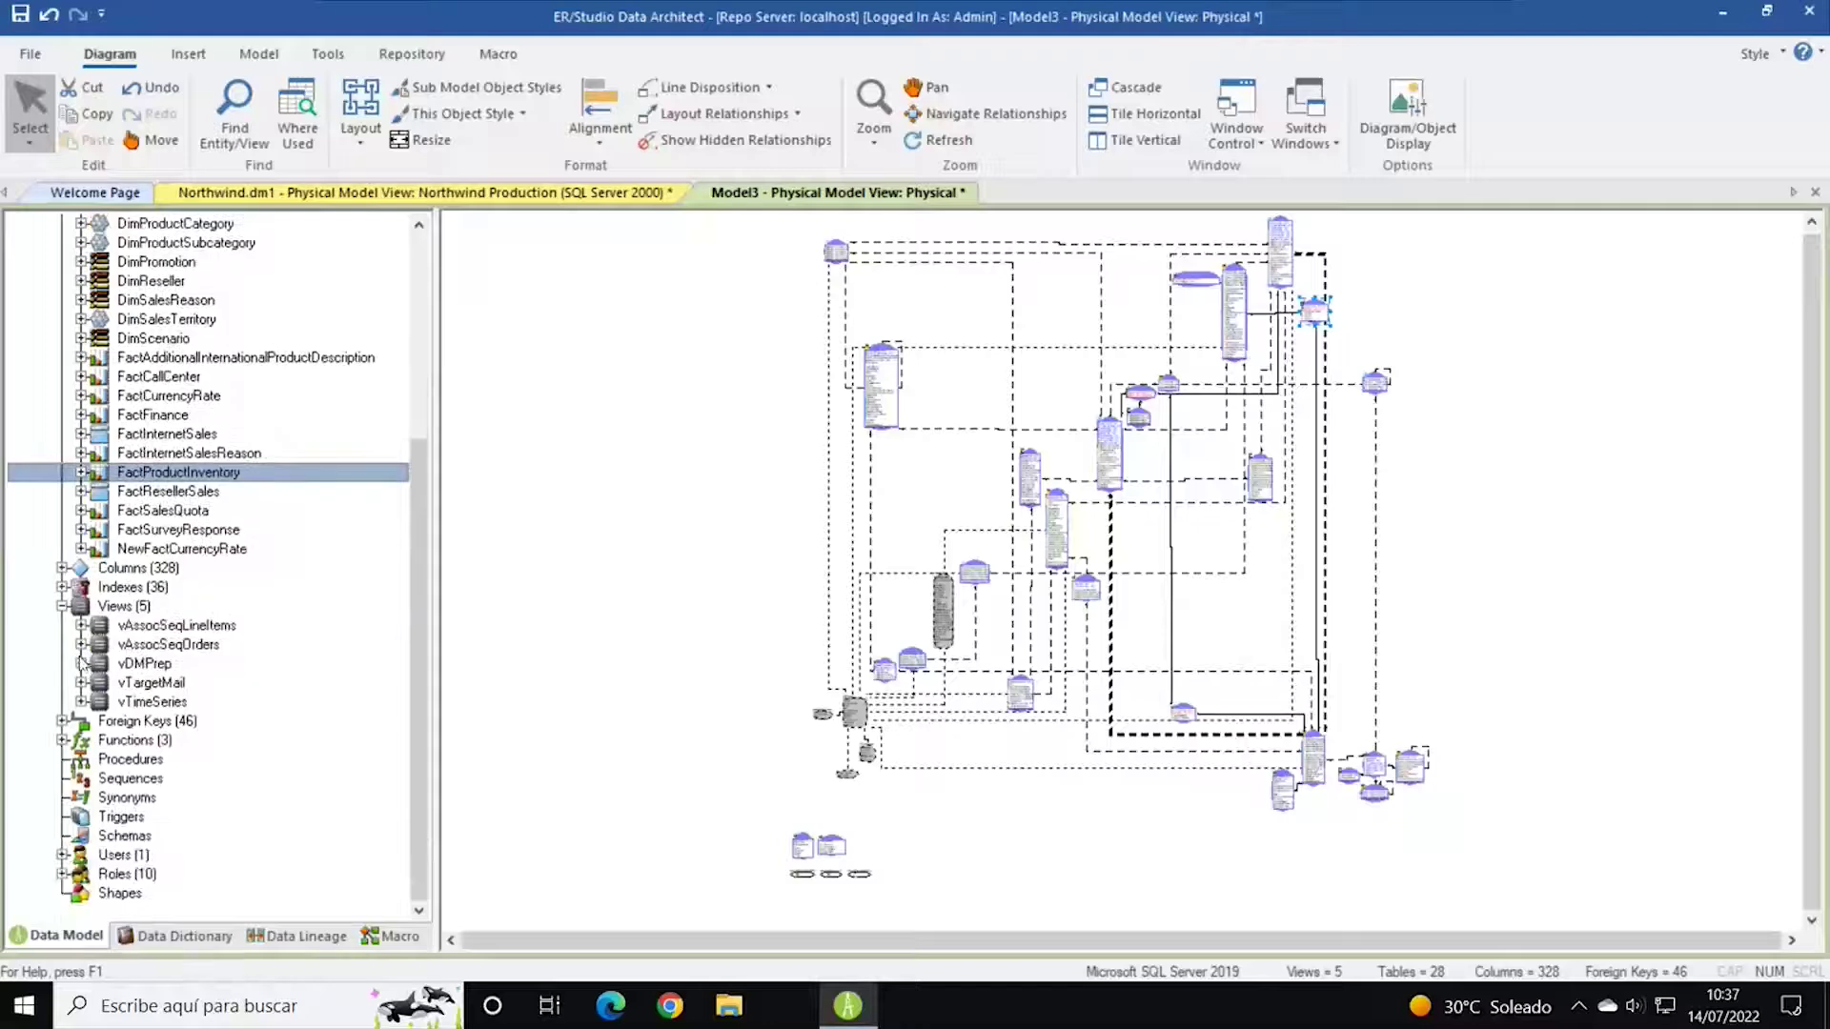
{"action": "left_click", "coordinate": [81, 625]}
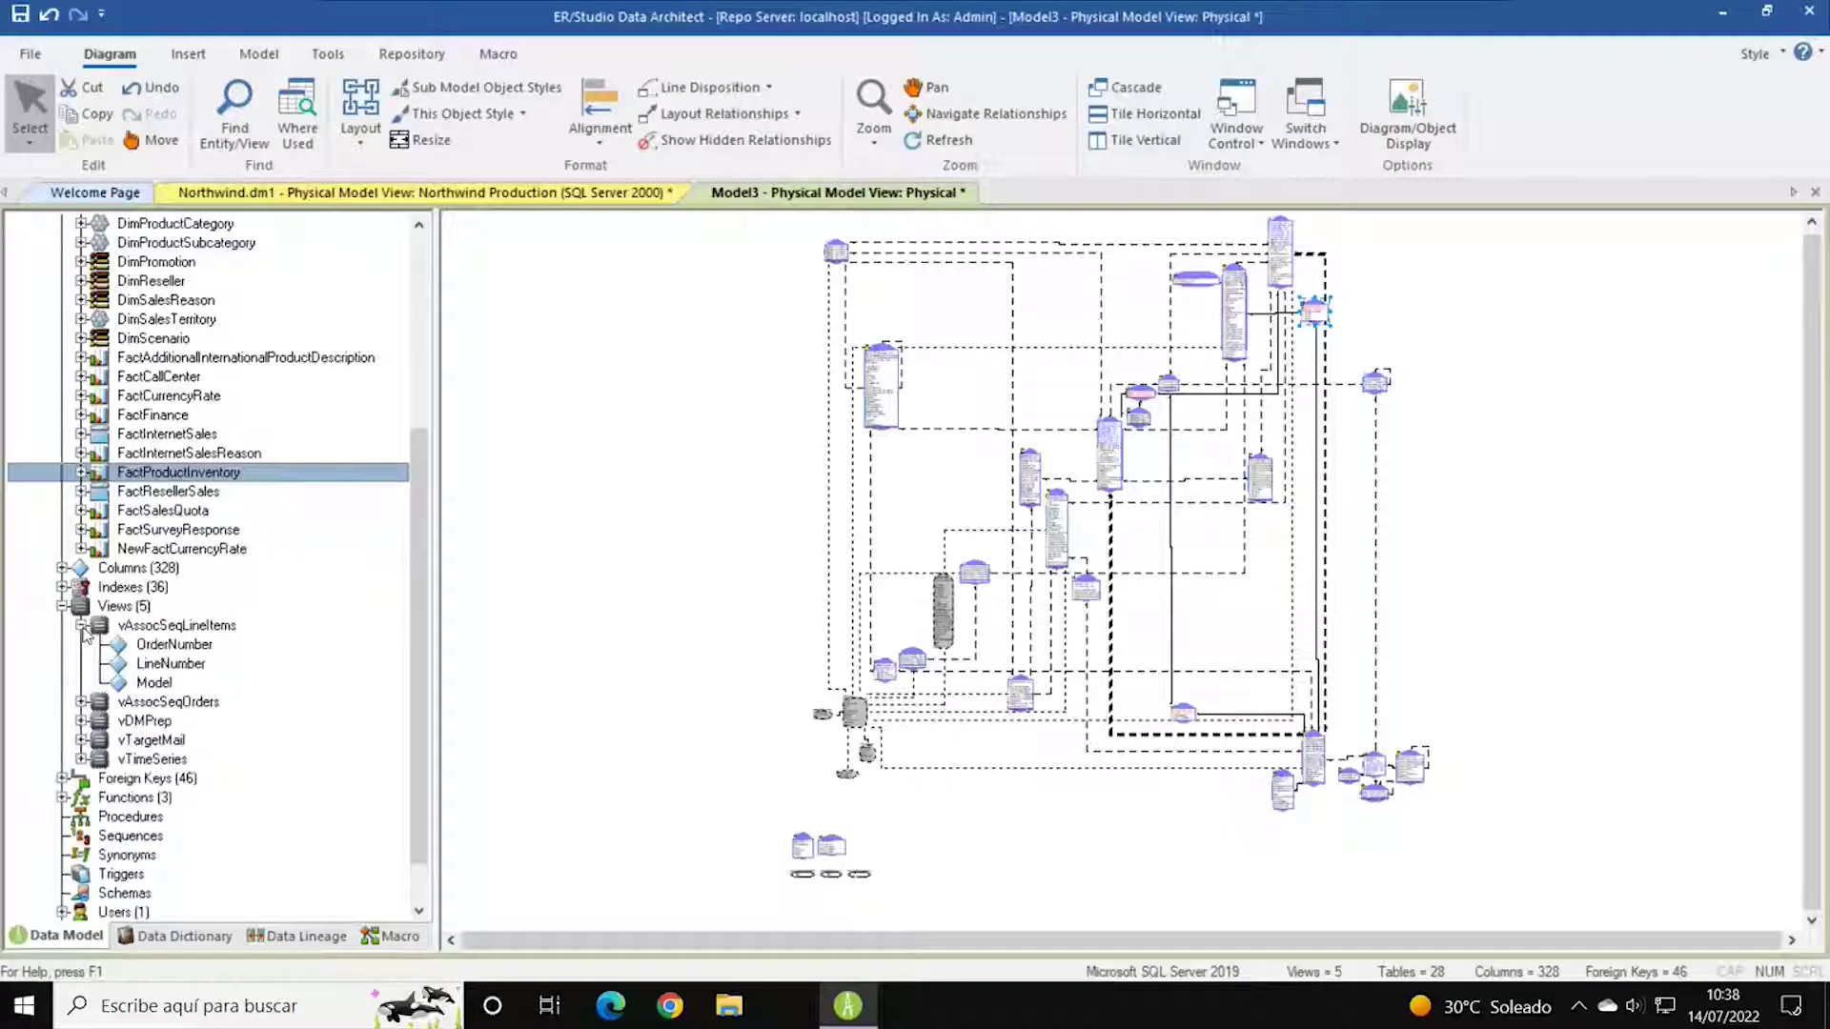
{"action": "left_click", "coordinate": [181, 650]}
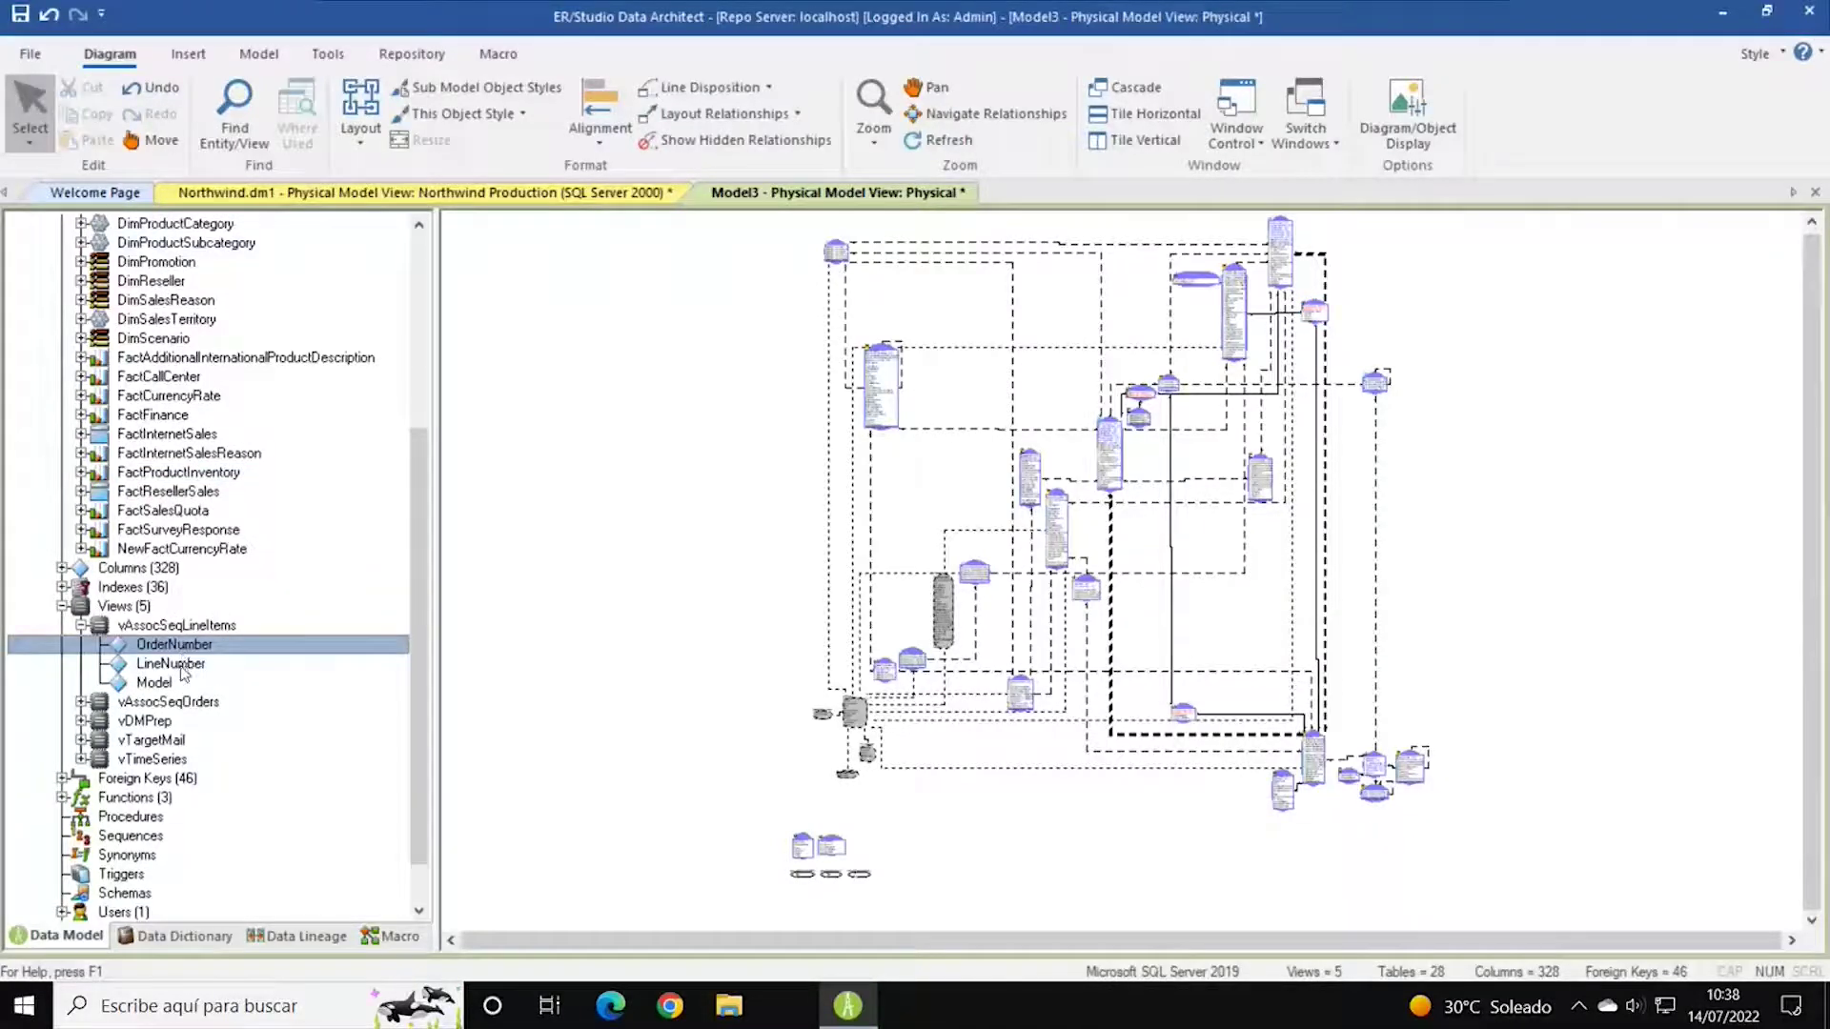
{"action": "left_click", "coordinate": [179, 680]}
{"action": "left_click", "coordinate": [87, 704]}
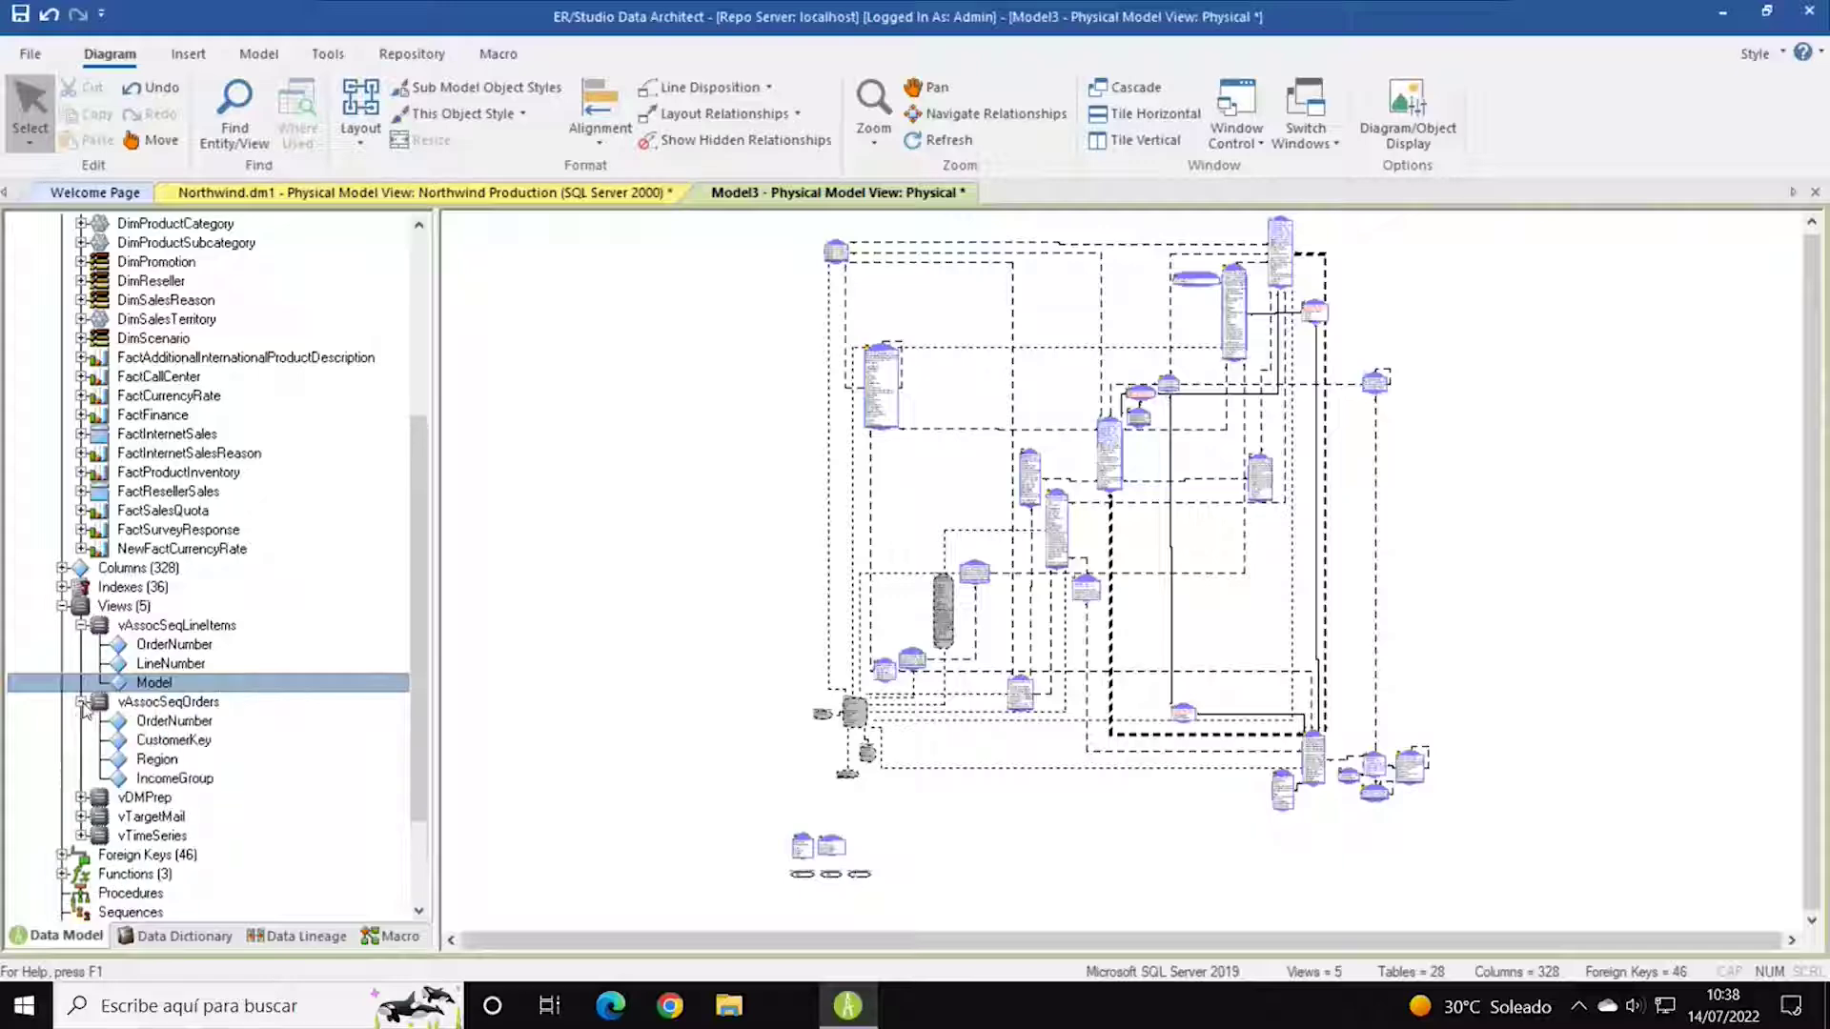
{"action": "scroll", "coordinate": [255, 729], "scroll_direction": "down", "scroll_amount": 2}
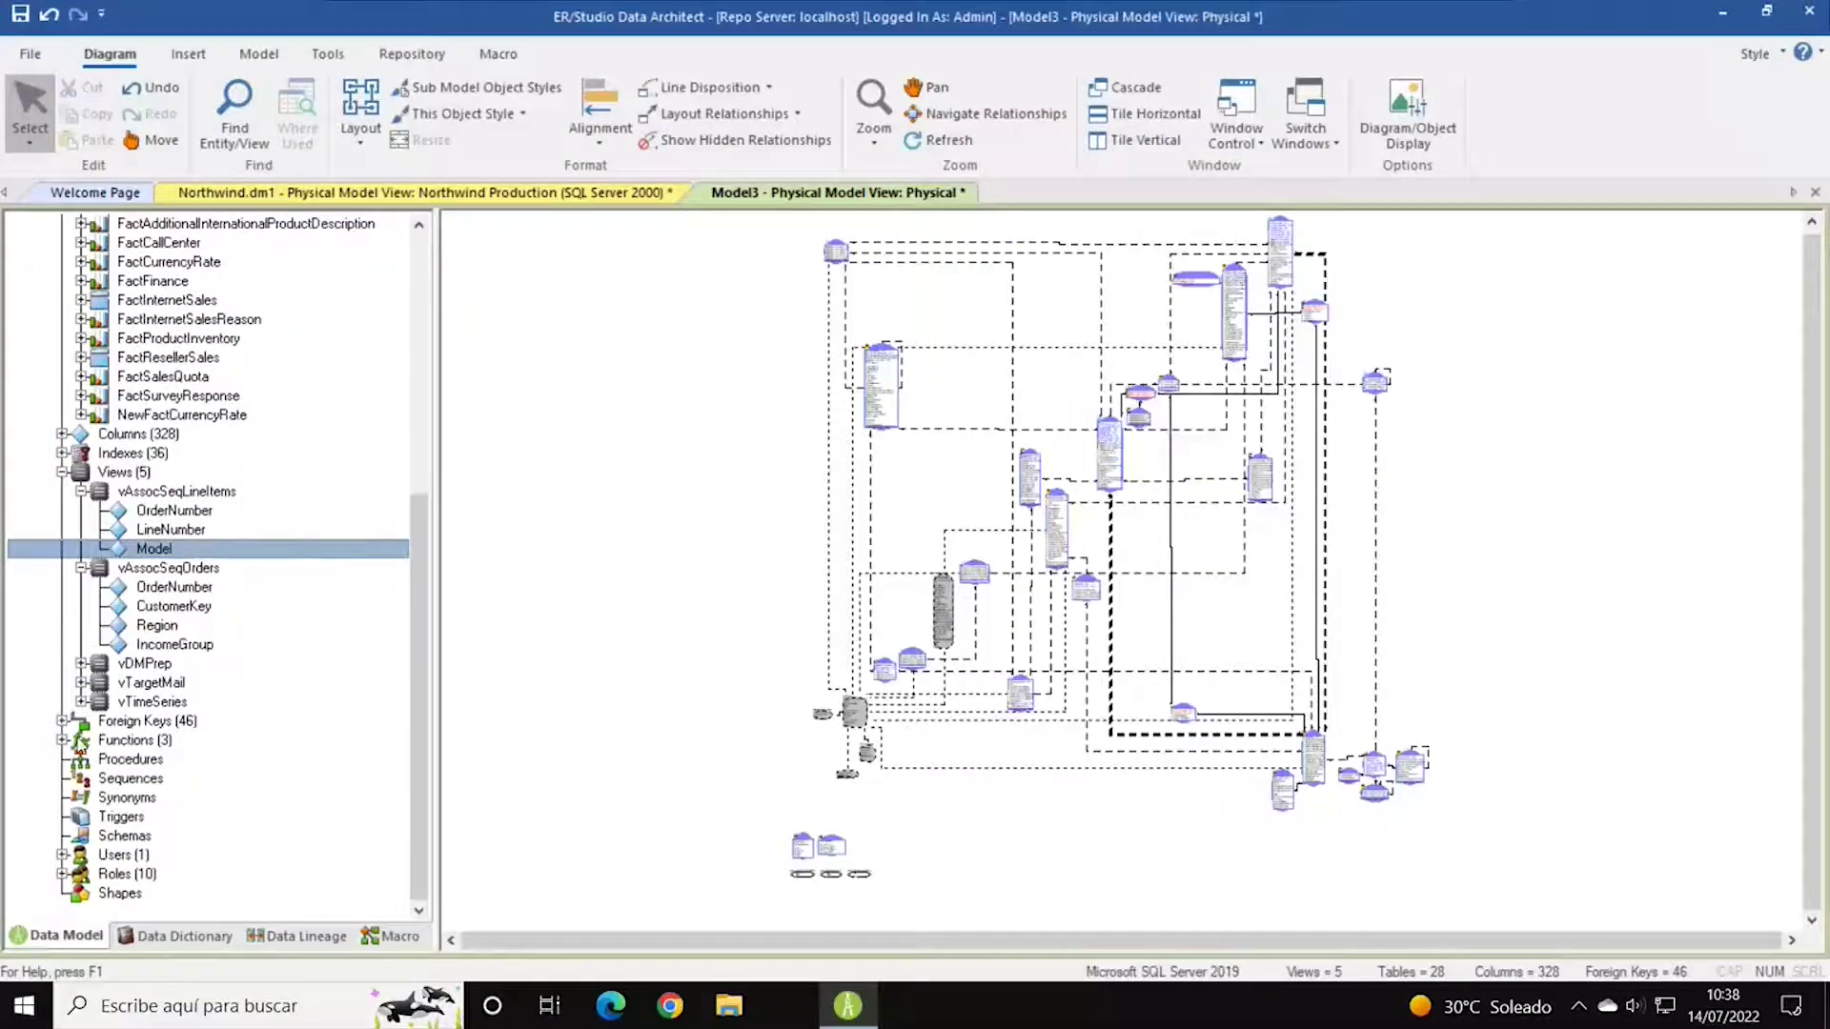
Check the 46 foreign keys, then collapse the views and the Views group.
{"action": "left_click", "coordinate": [61, 720]}
{"action": "scroll", "coordinate": [253, 617], "scroll_direction": "down", "scroll_amount": 6}
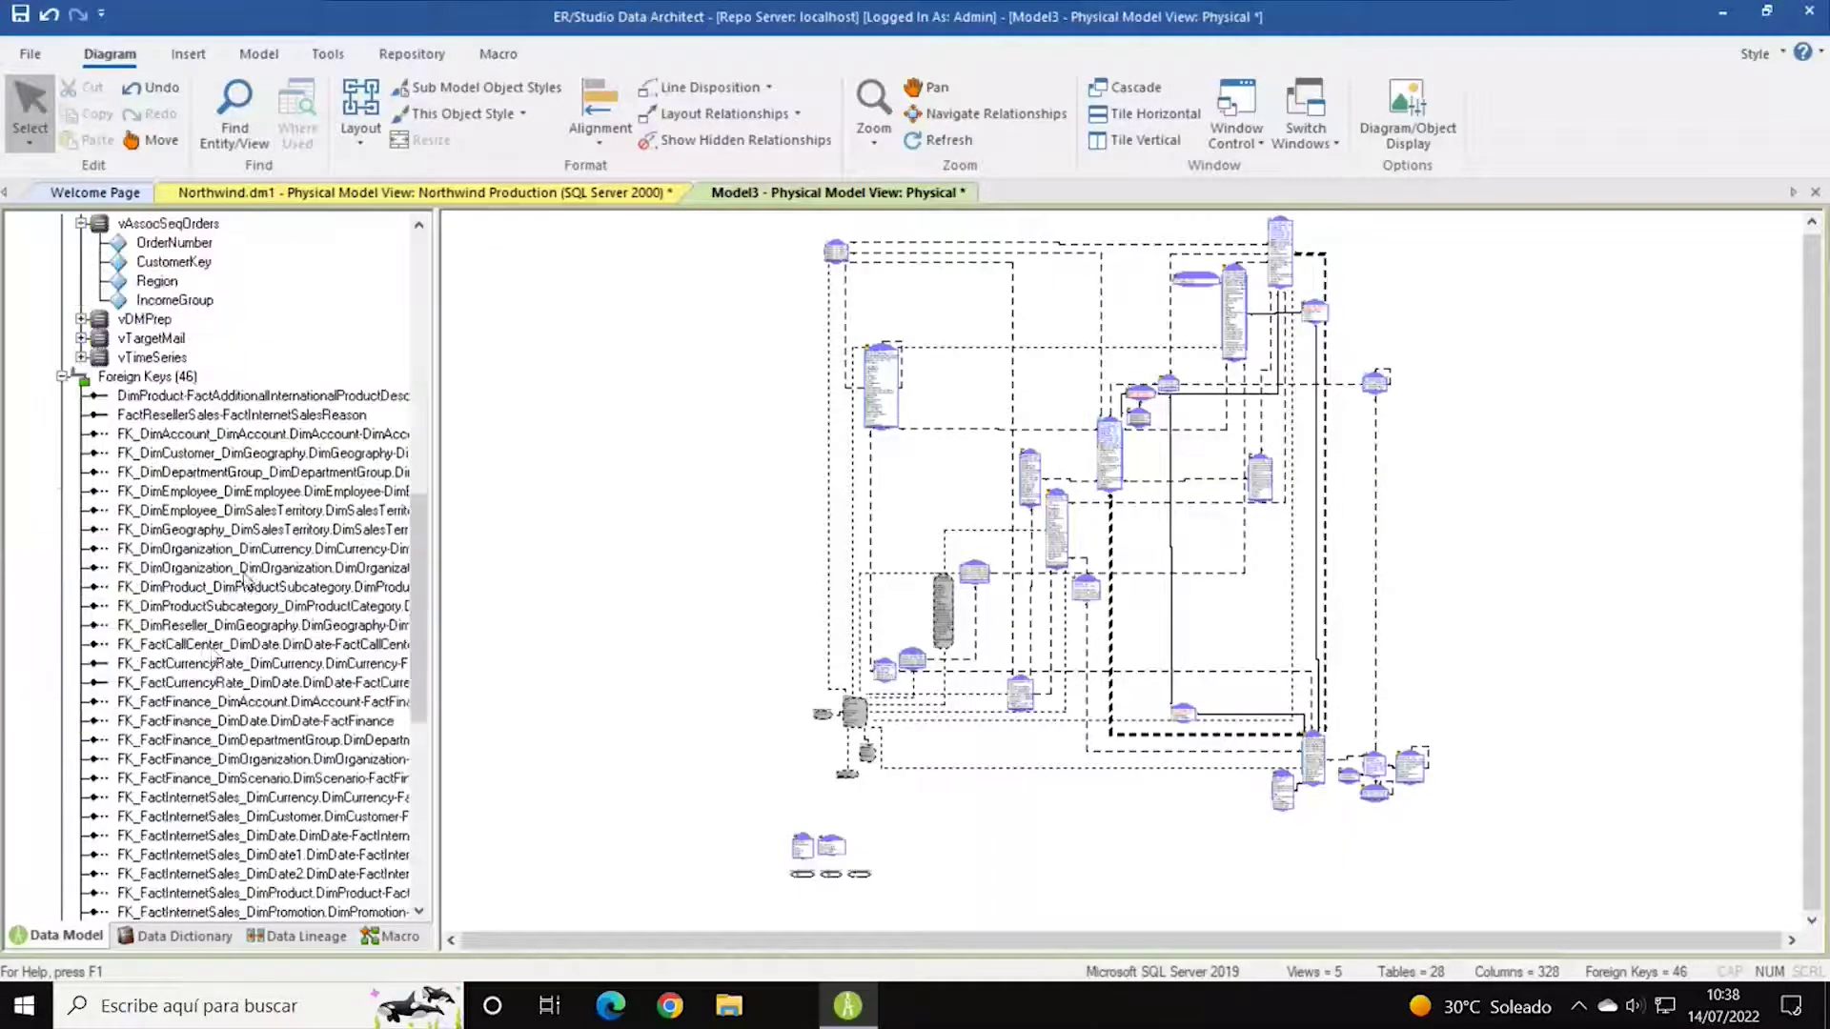
{"action": "left_click", "coordinate": [61, 376]}
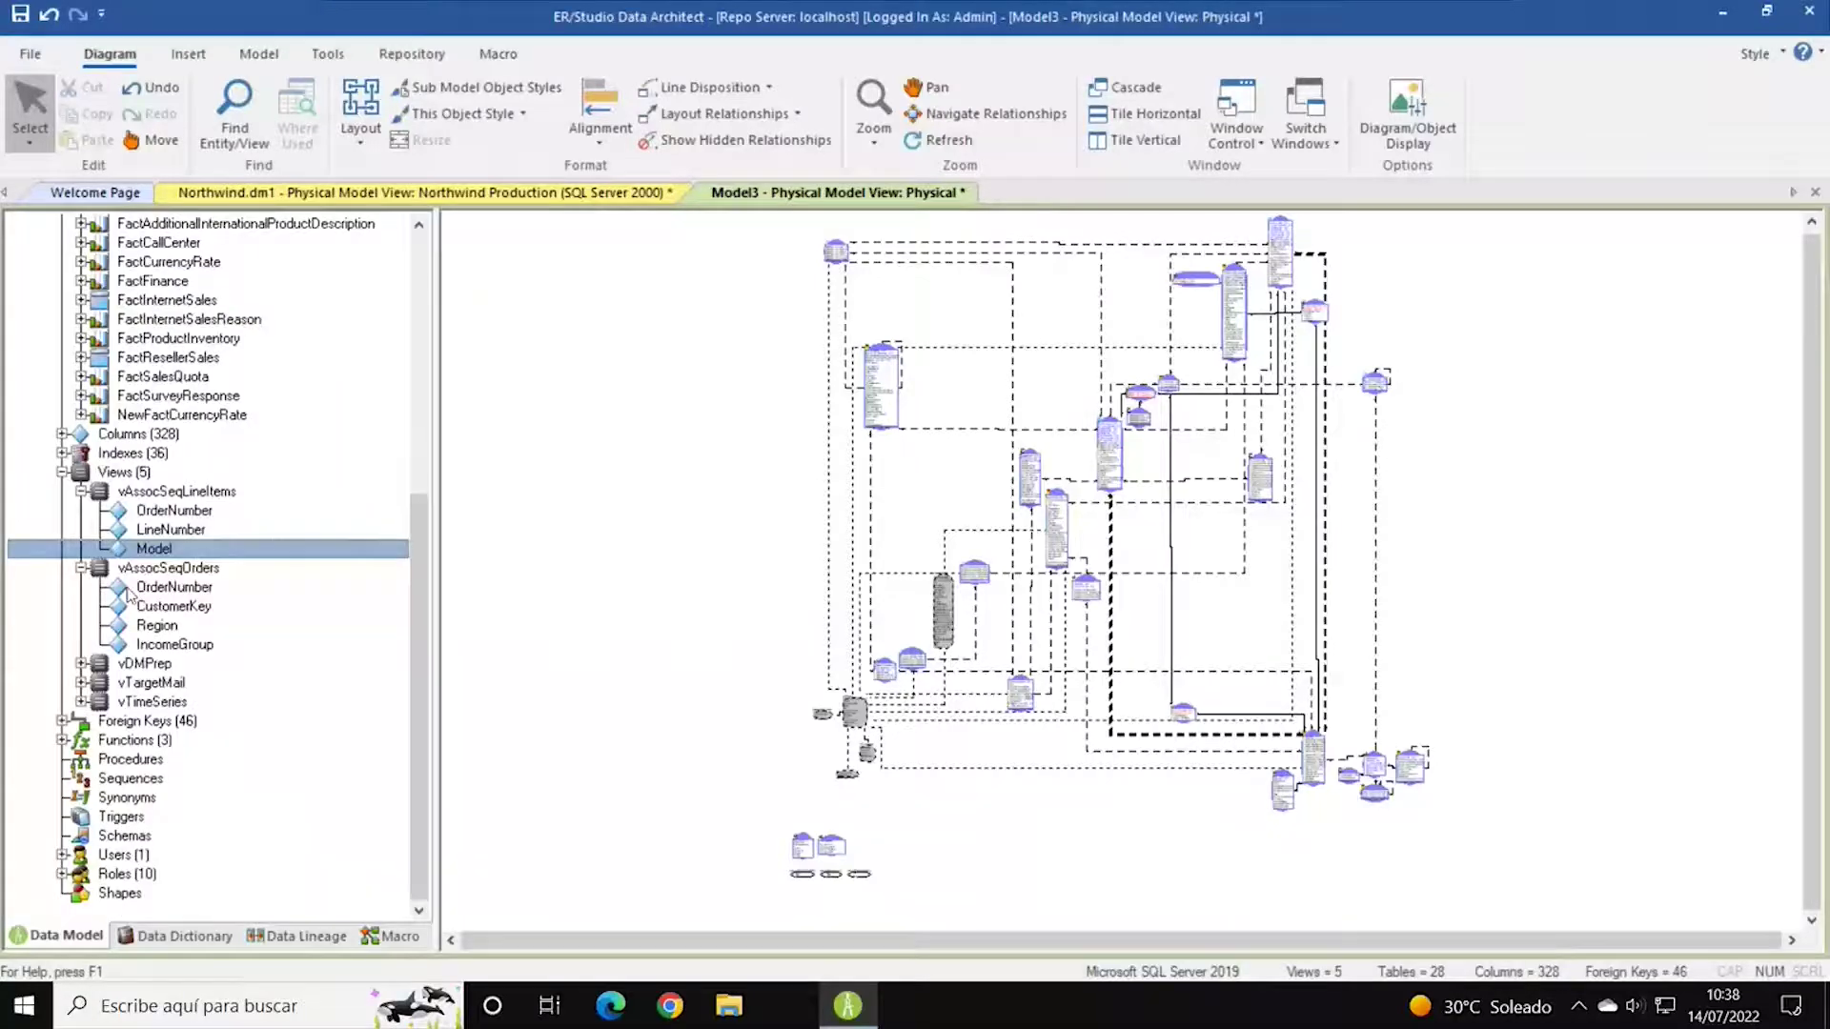
{"action": "left_click", "coordinate": [82, 569]}
{"action": "left_click", "coordinate": [82, 569]}
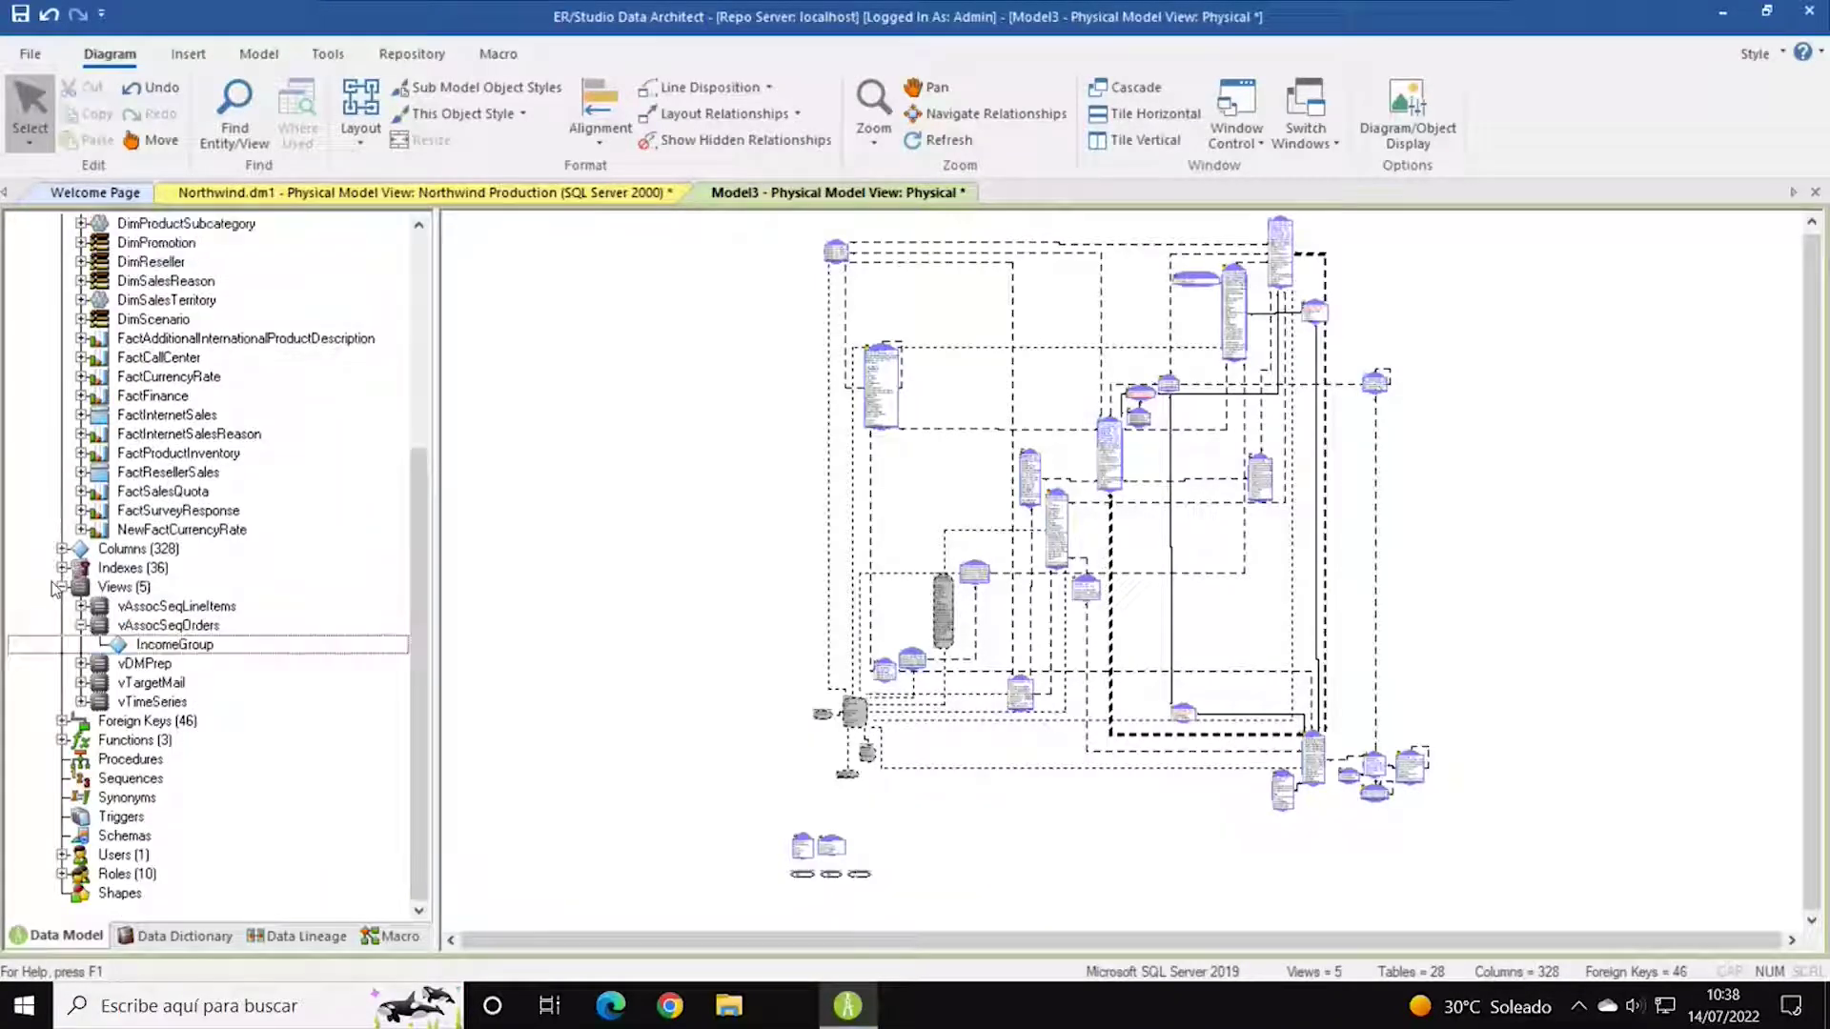
{"action": "left_click", "coordinate": [61, 586]}
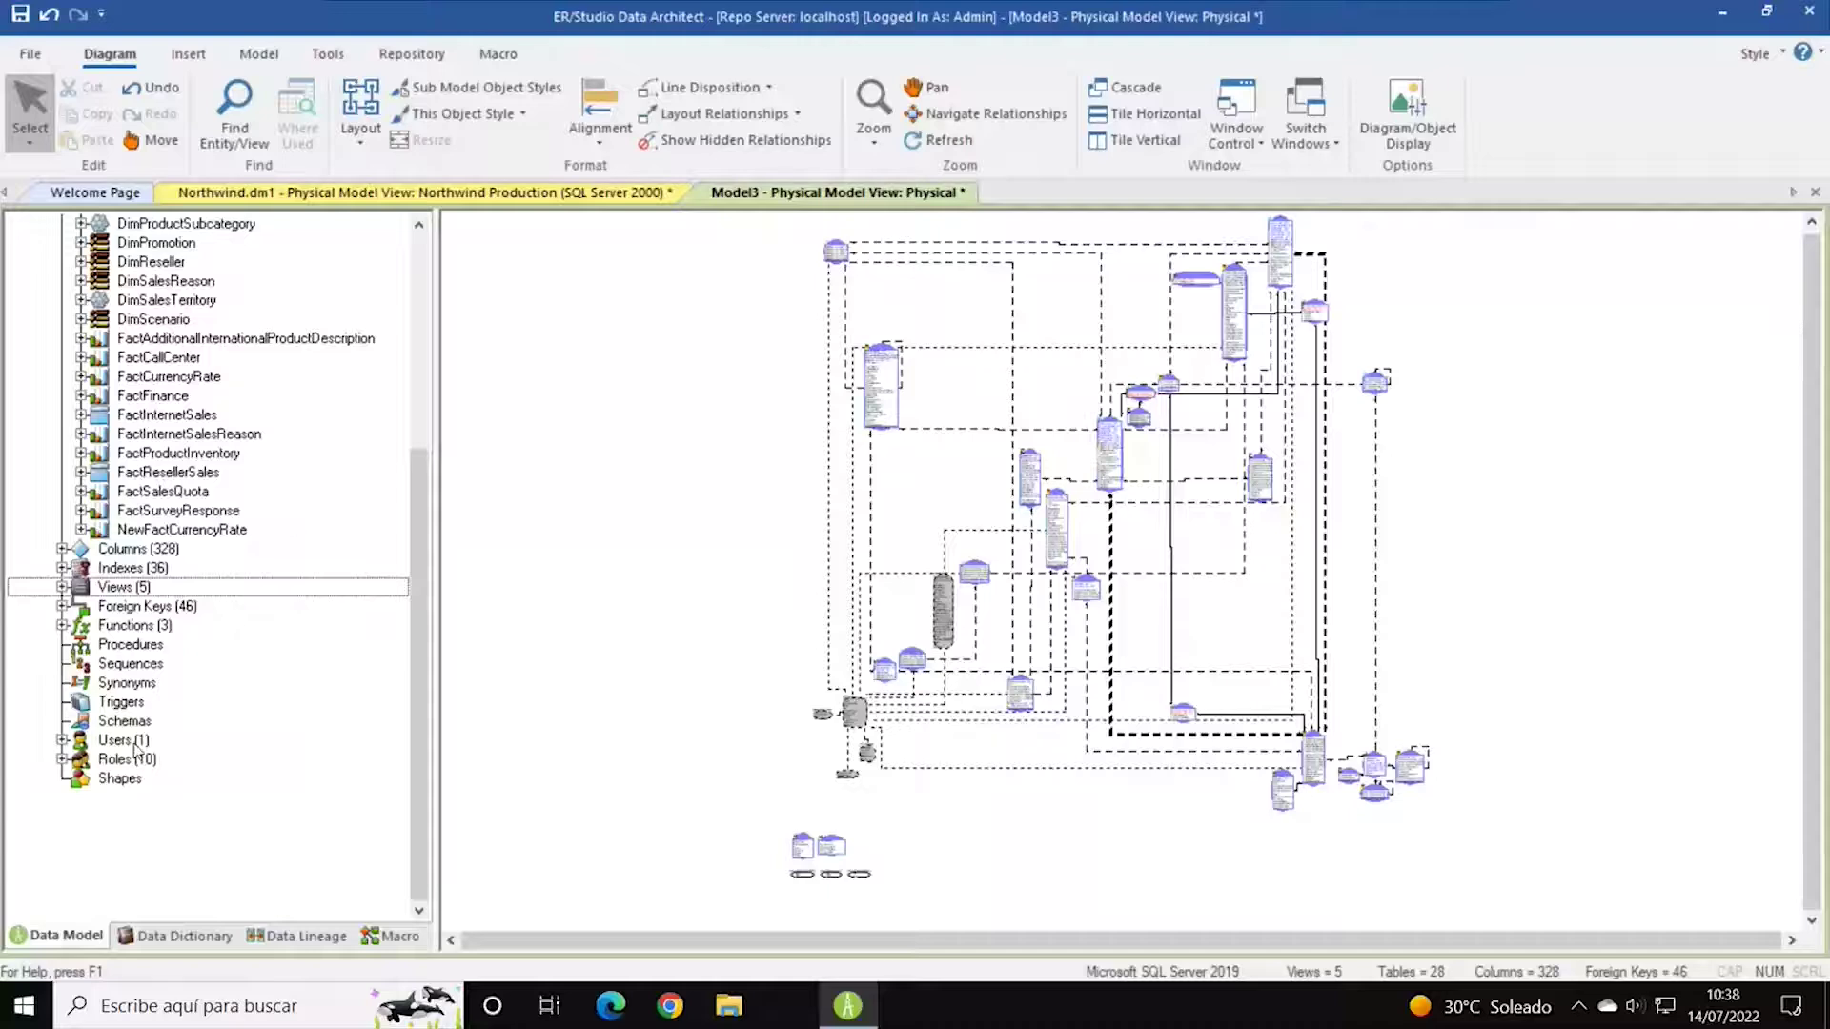
Check the dbo user, the database roles and the functions in the physical model.
{"action": "left_click", "coordinate": [61, 739]}
{"action": "left_click", "coordinate": [129, 759]}
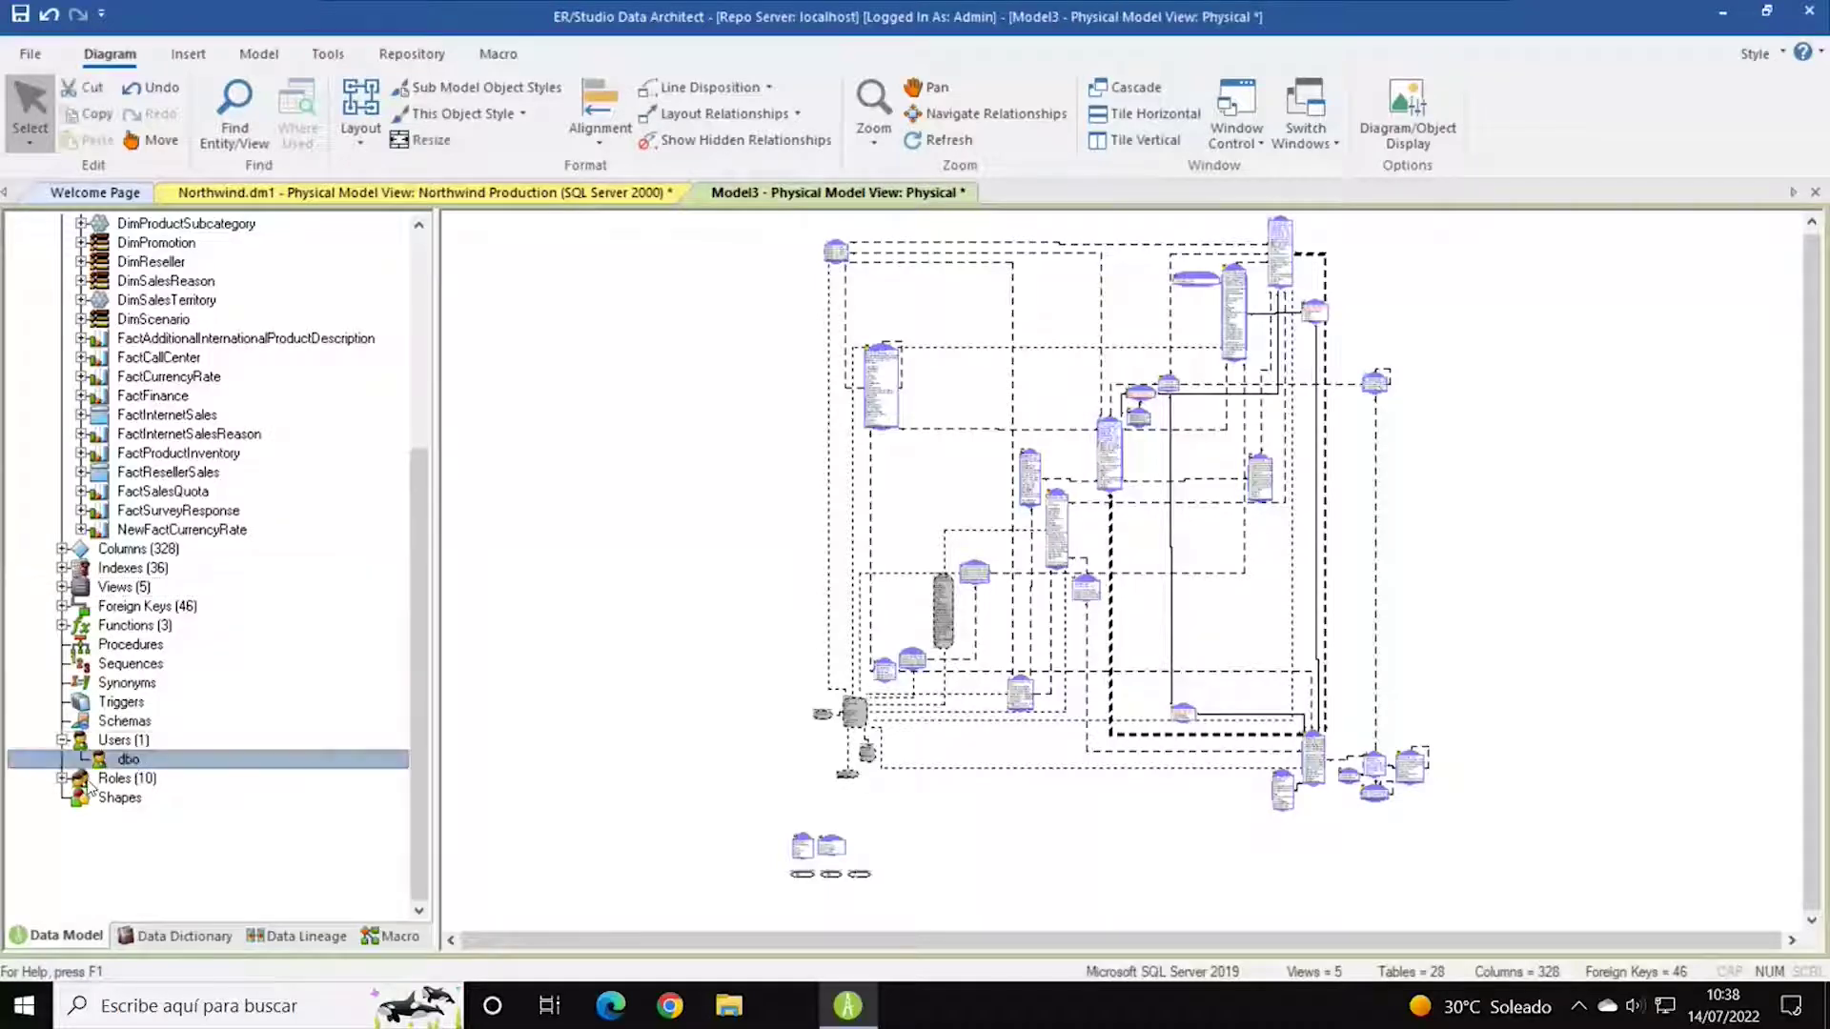
{"action": "left_click", "coordinate": [62, 779]}
{"action": "scroll", "coordinate": [219, 688], "scroll_direction": "down", "scroll_amount": 2}
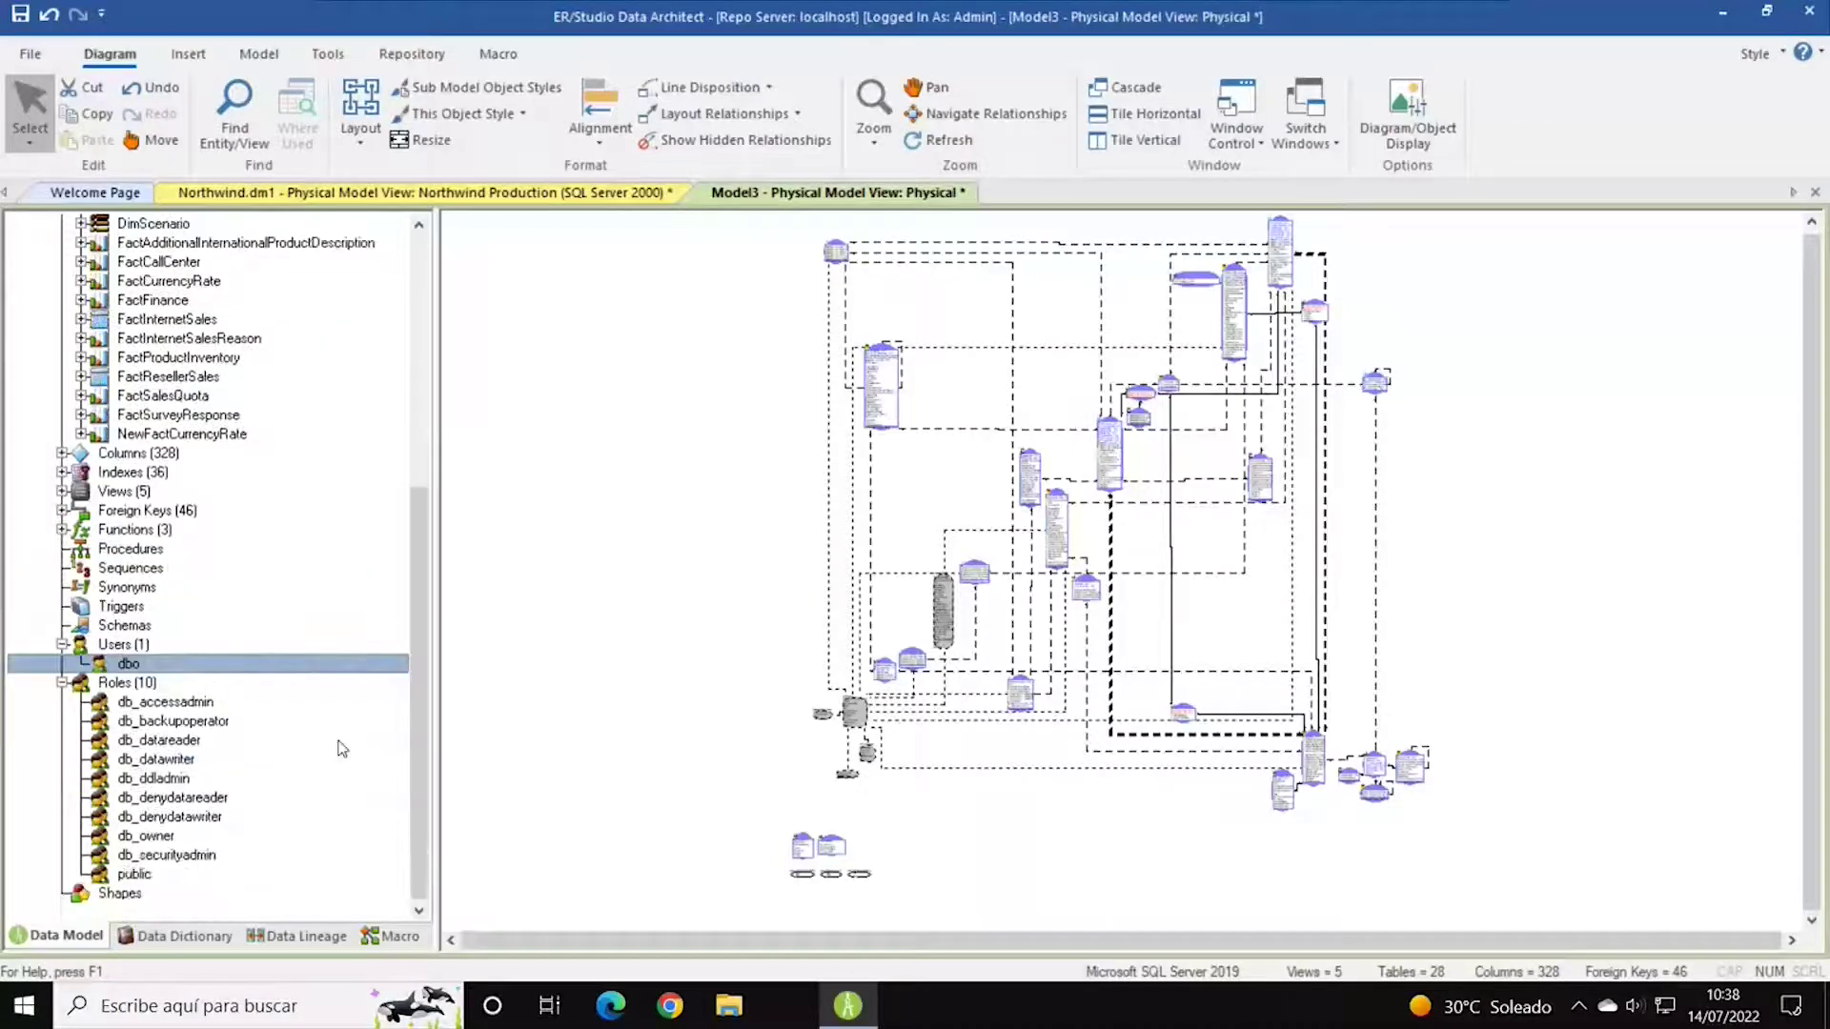
{"action": "left_click", "coordinate": [60, 682]}
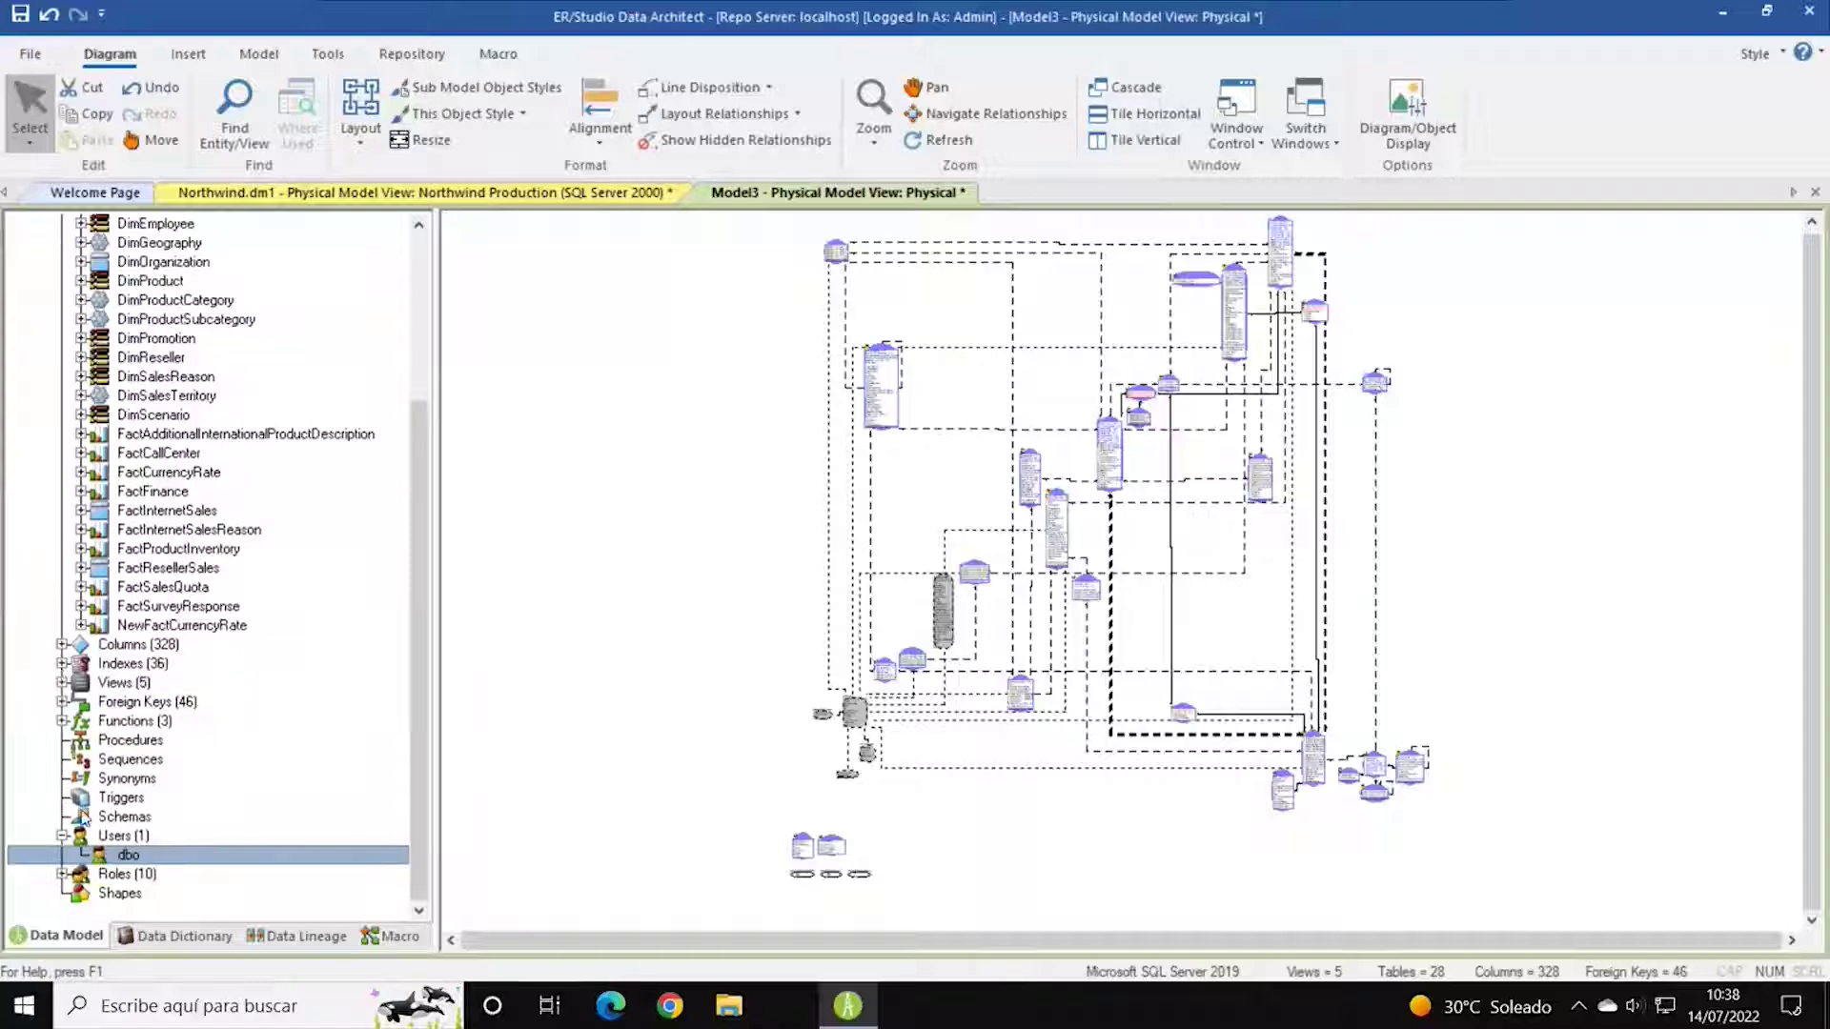
{"action": "left_click", "coordinate": [62, 720]}
{"action": "scroll", "coordinate": [254, 634], "scroll_direction": "up", "scroll_amount": 4}
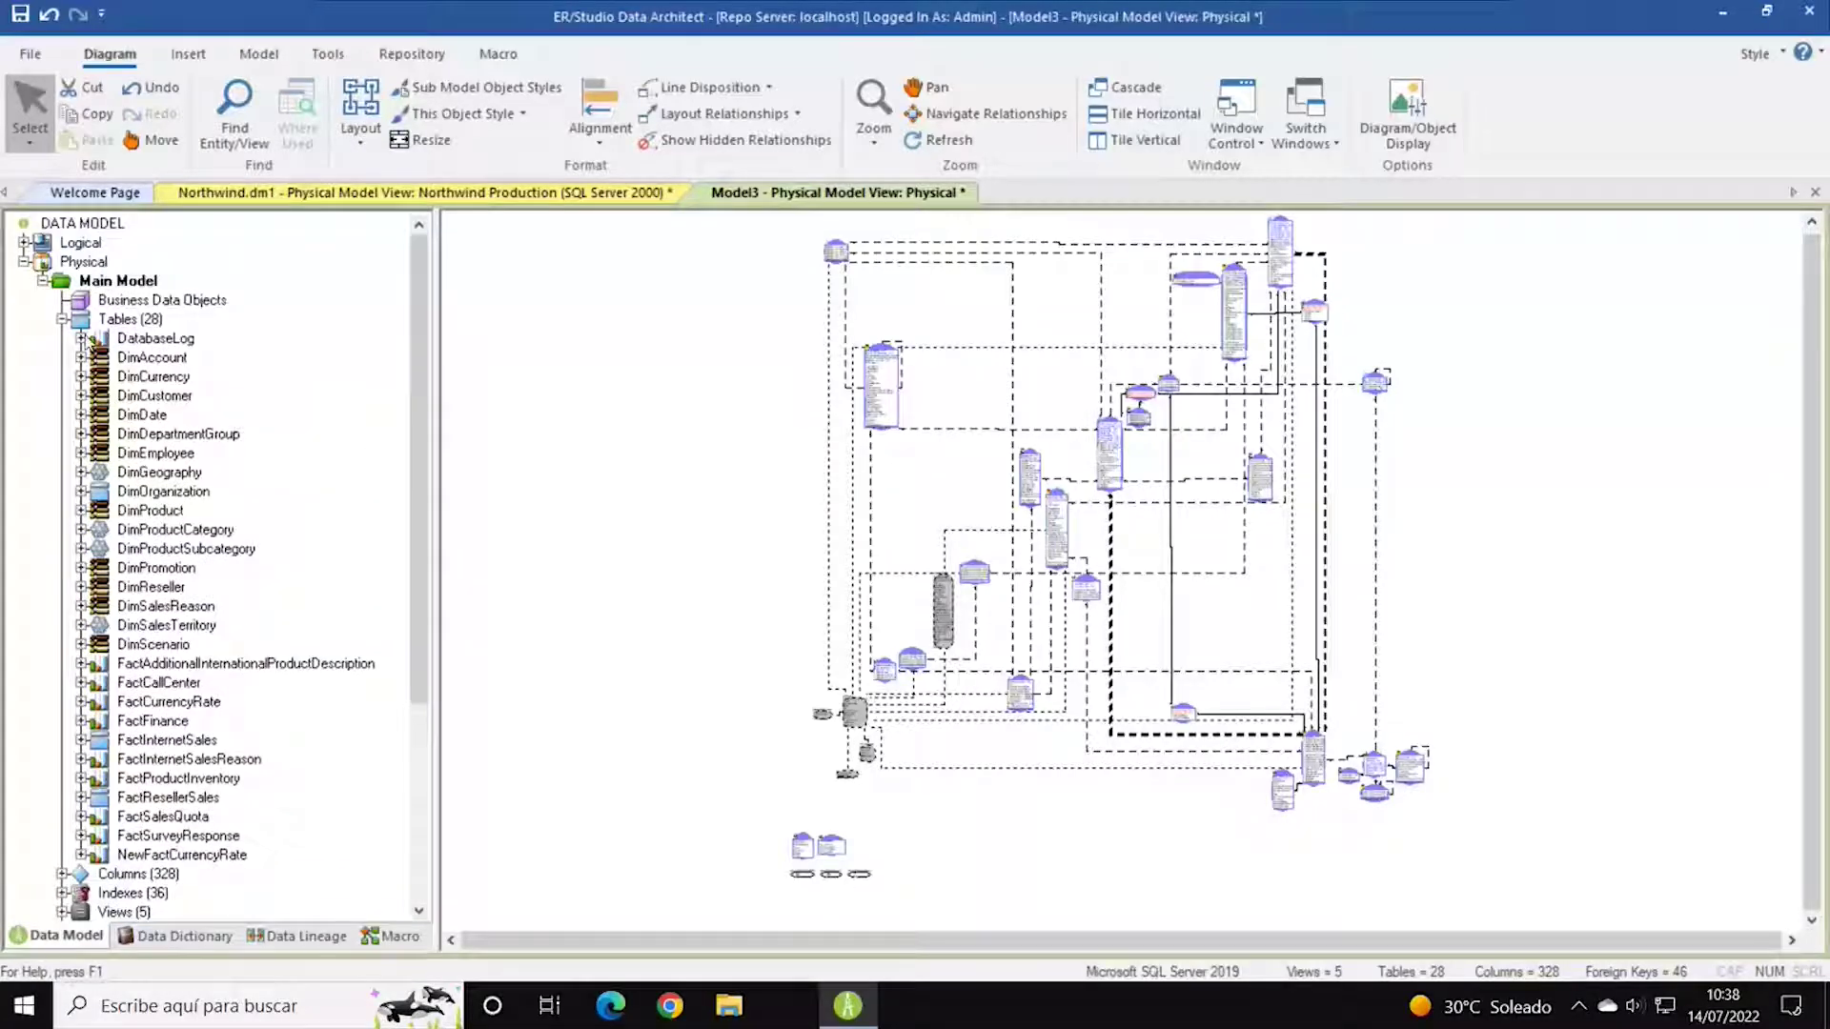
Collapse the physical tree and expand the logical Main Model, briefly listing its Entities.
{"action": "left_click", "coordinate": [62, 319]}
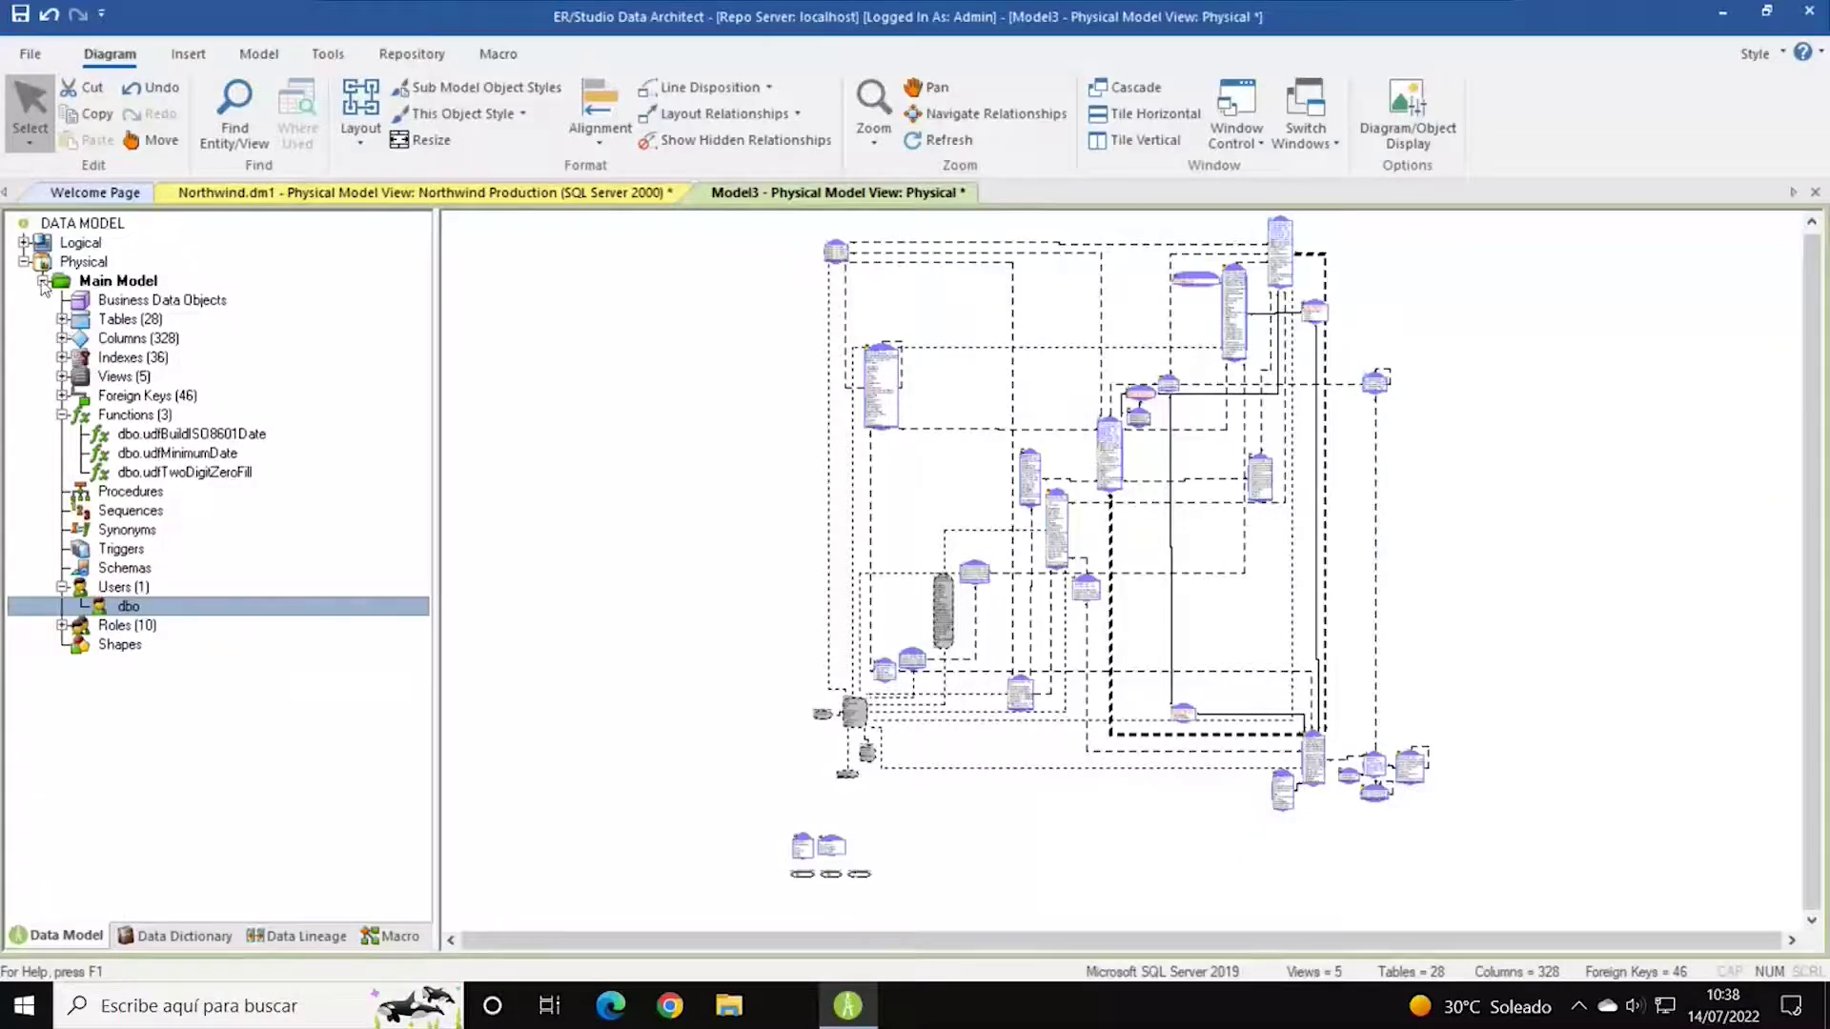
{"action": "left_click", "coordinate": [42, 281]}
{"action": "left_click", "coordinate": [23, 262]}
{"action": "left_click", "coordinate": [23, 243]}
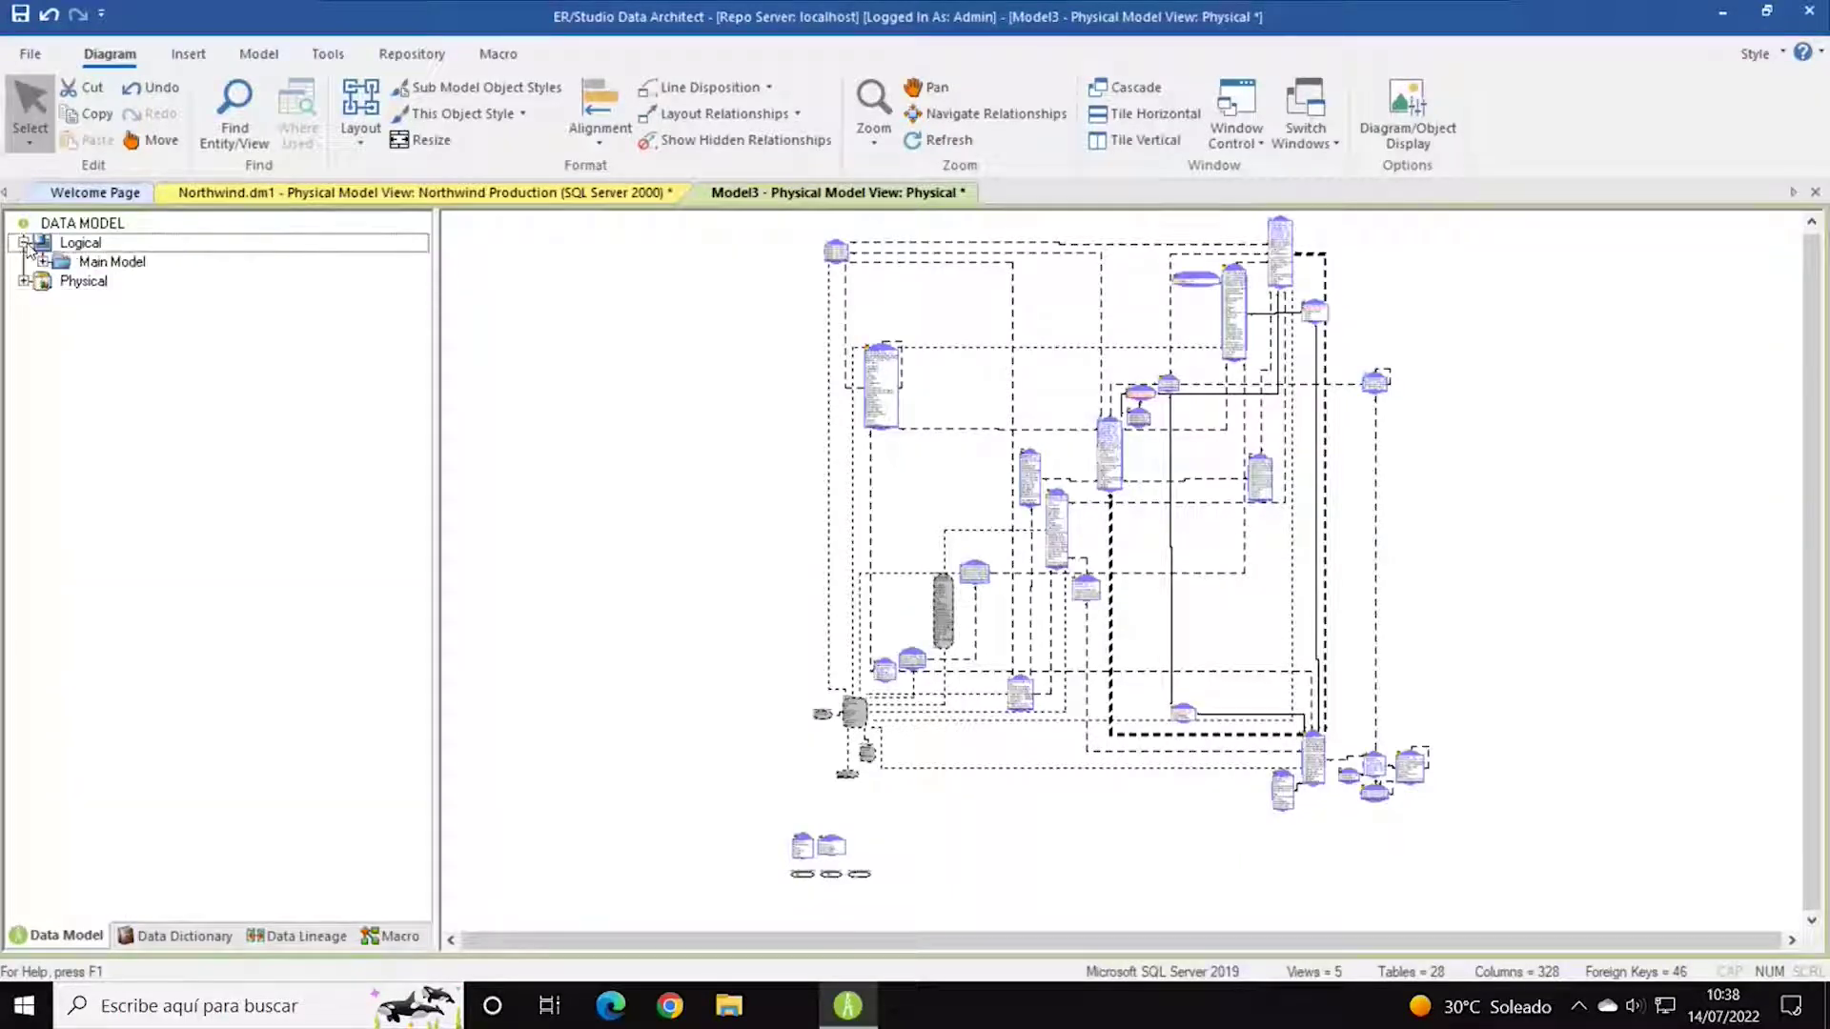
{"action": "double_click", "coordinate": [63, 265]}
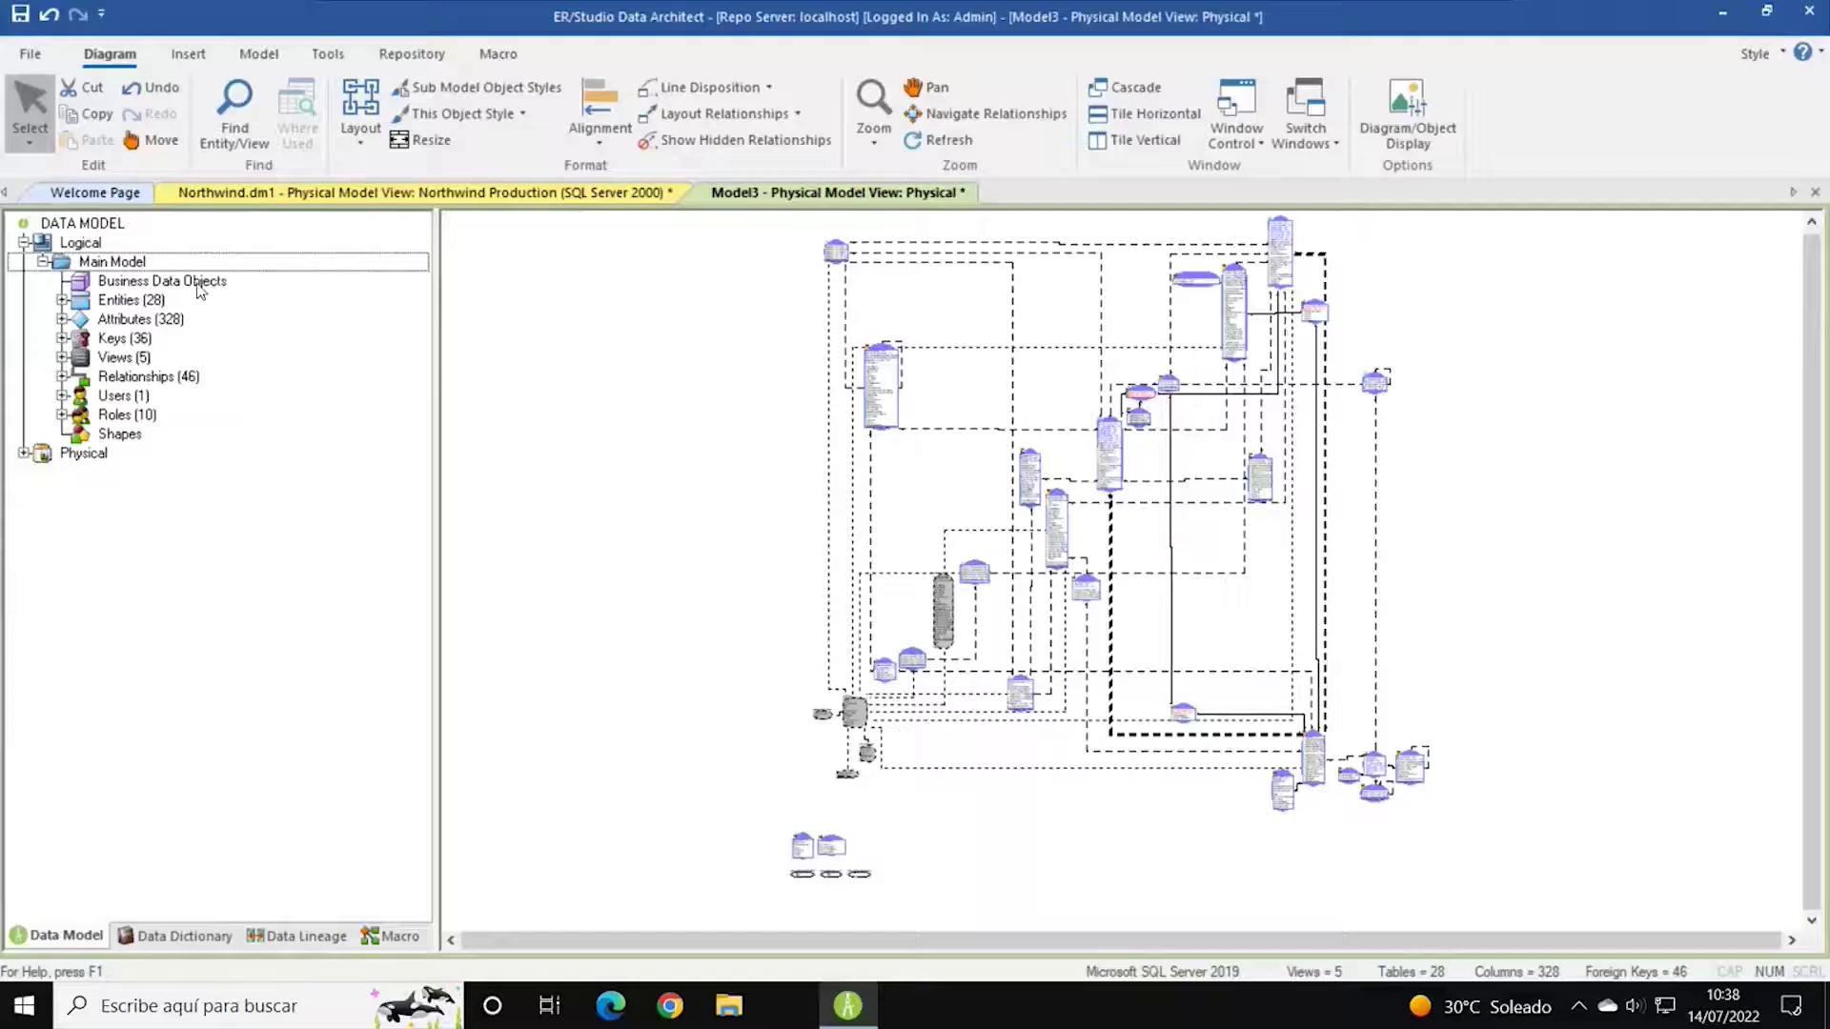
{"action": "left_click", "coordinate": [63, 300]}
{"action": "double_click", "coordinate": [105, 301]}
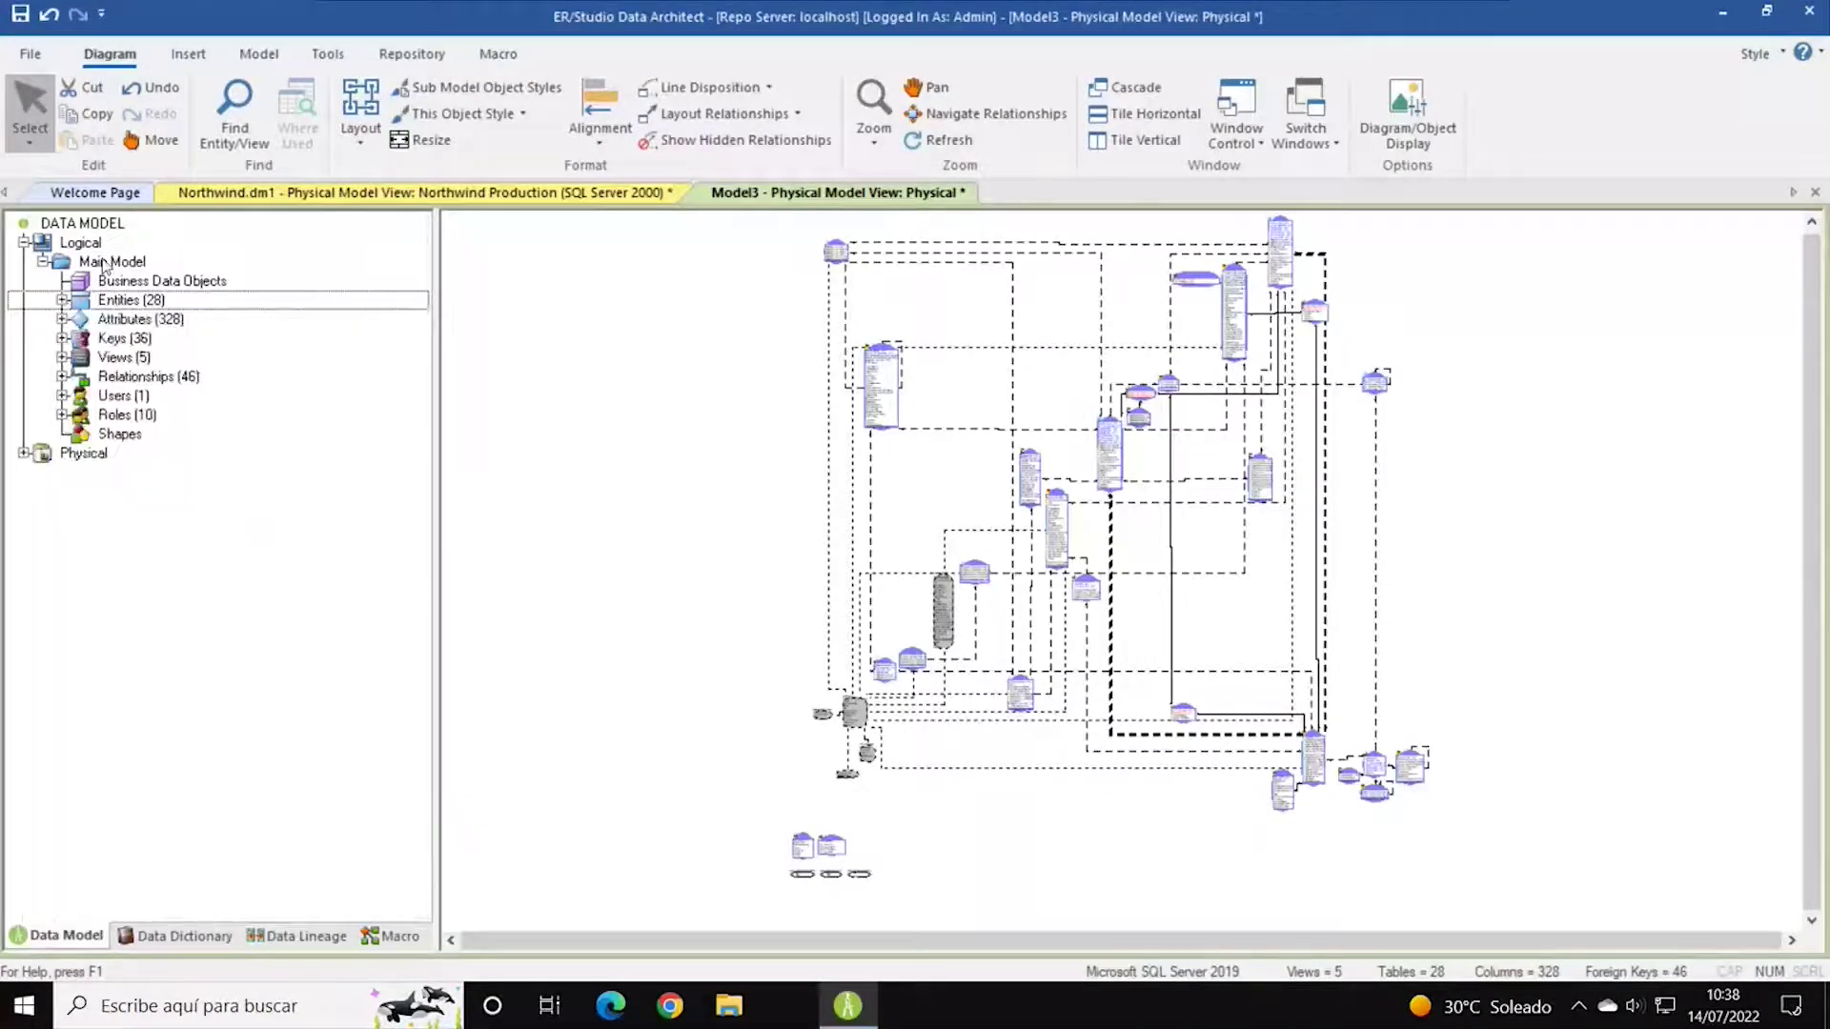
{"action": "left_click", "coordinate": [105, 263]}
Start a new submodel from the logical Main Model via Create Submodel.
{"action": "right_click", "coordinate": [106, 264]}
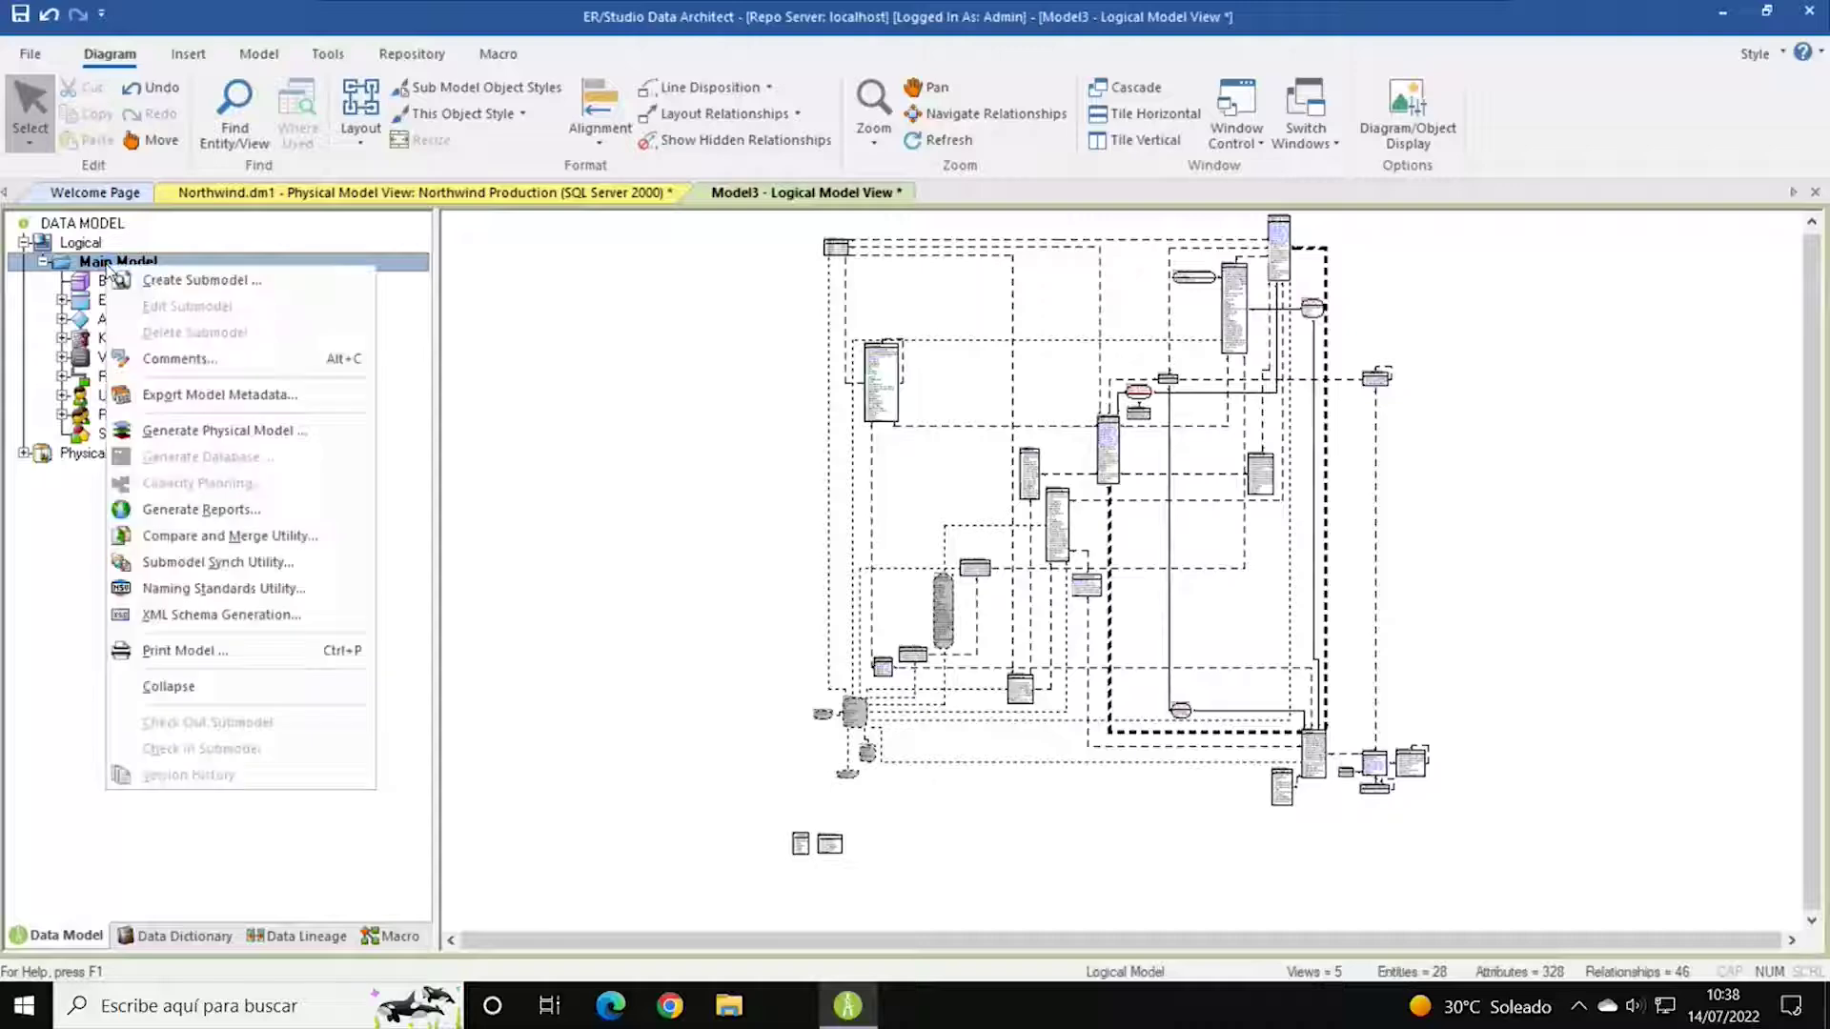
{"action": "left_click", "coordinate": [191, 281]}
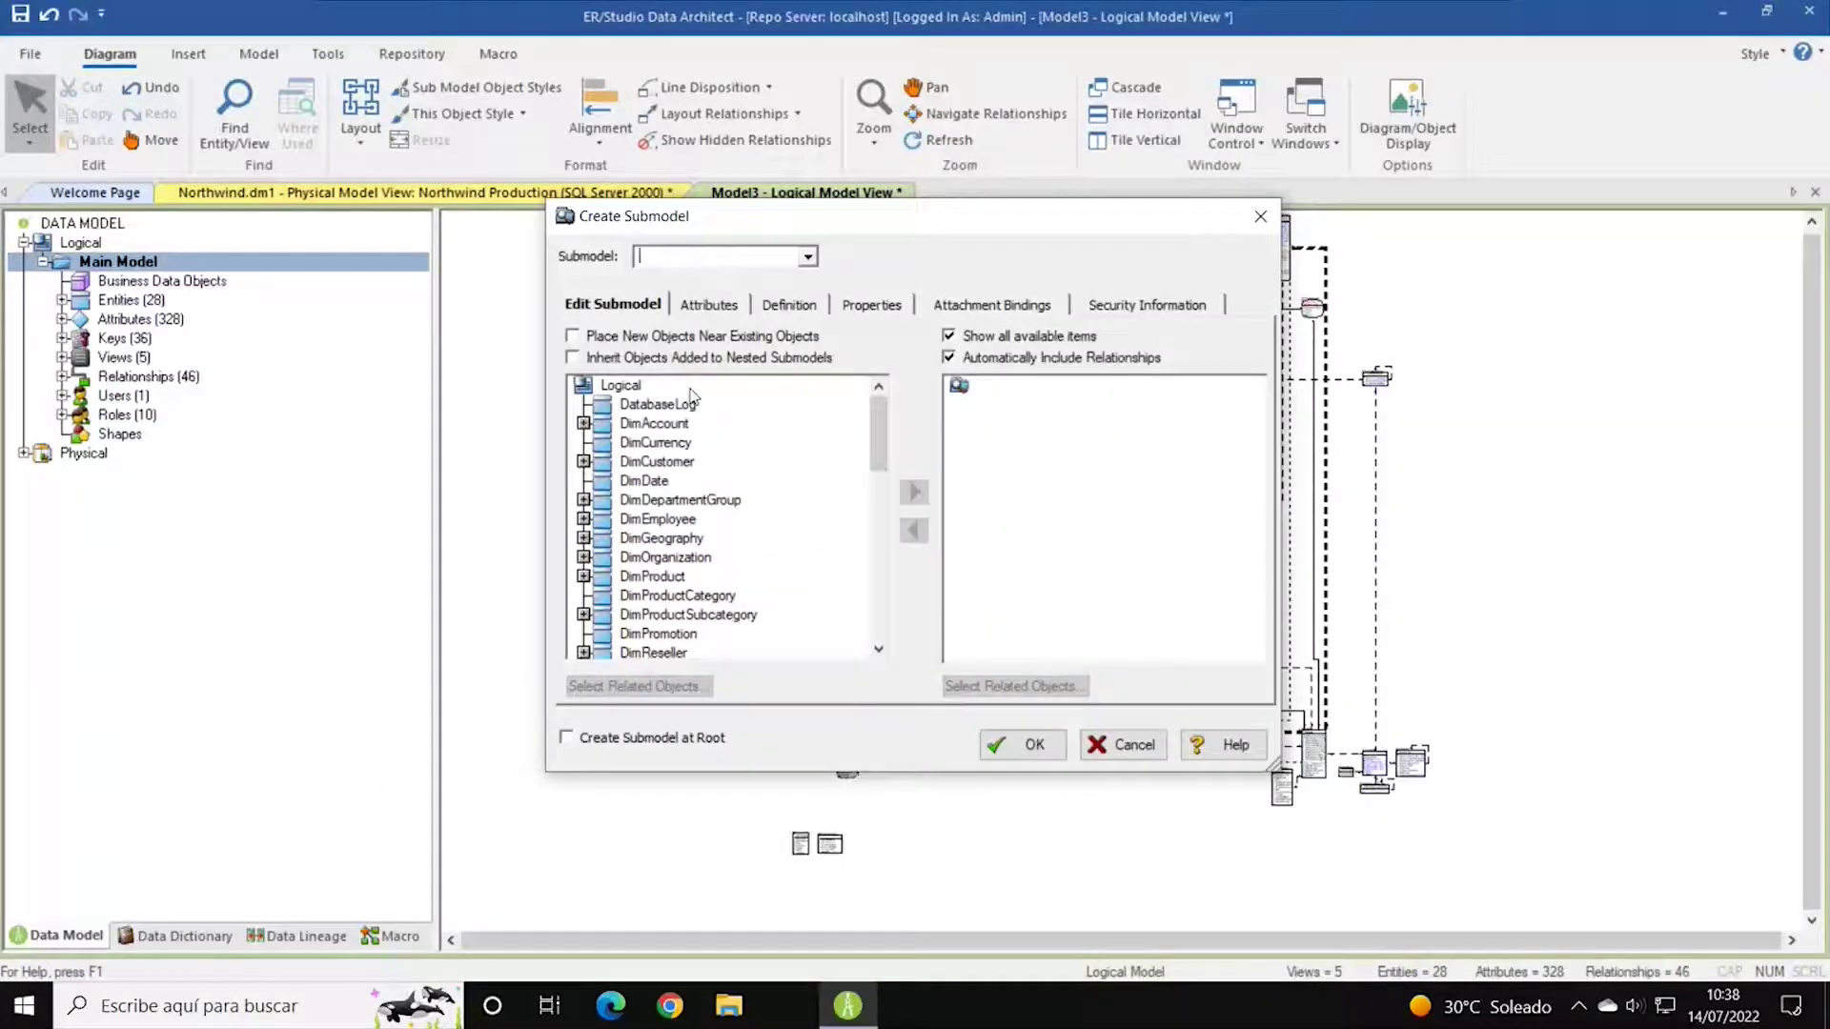
{"action": "left_click", "coordinate": [807, 257]}
{"action": "left_click", "coordinate": [808, 275]}
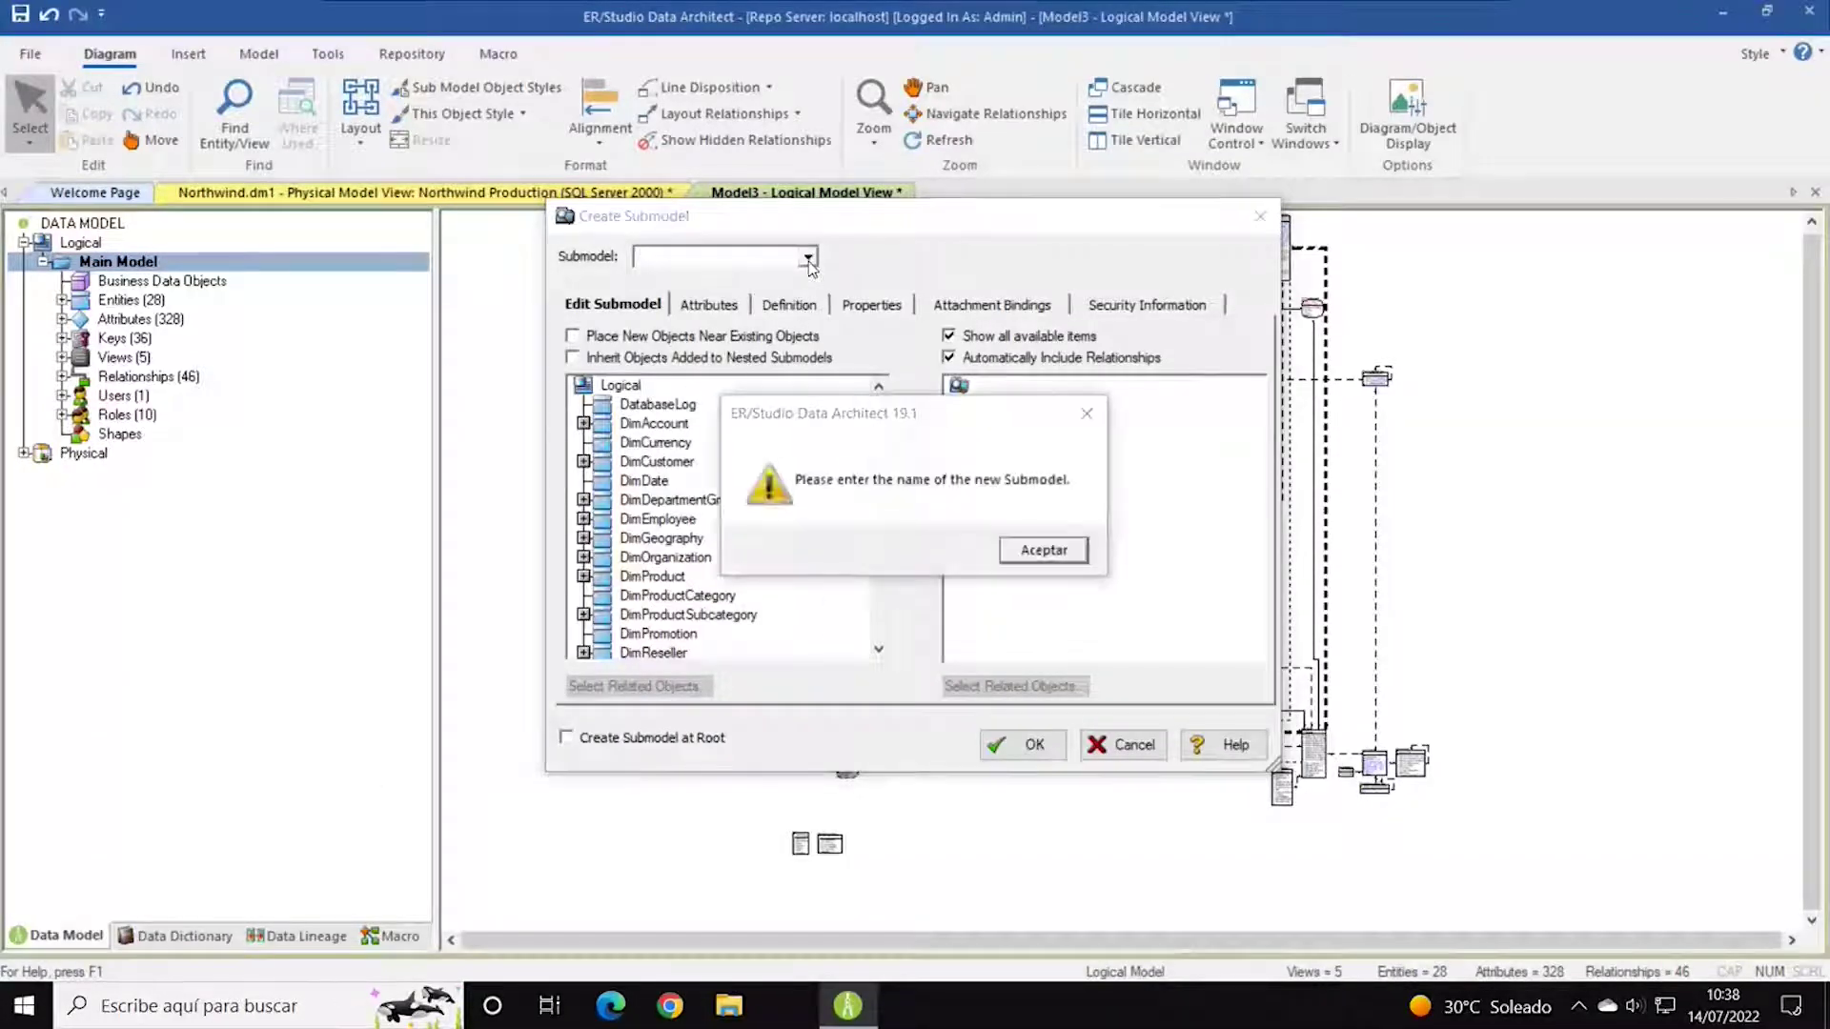
{"action": "left_click", "coordinate": [1043, 550]}
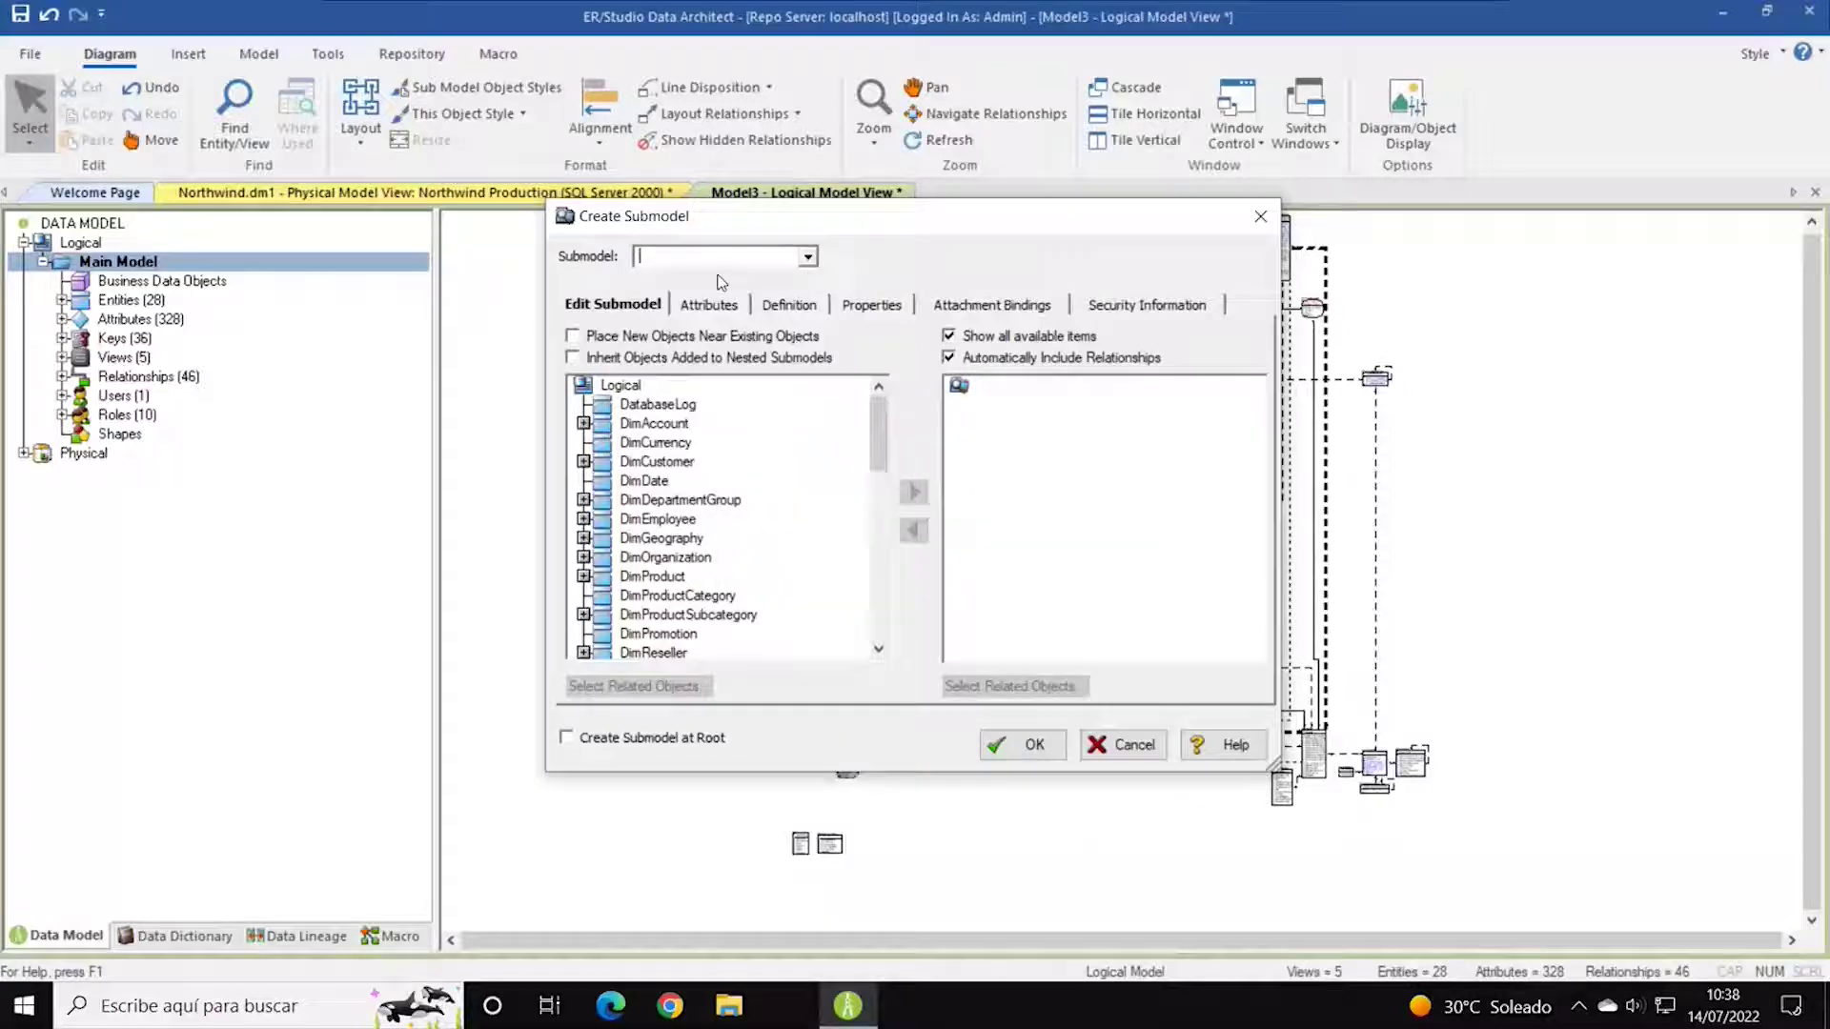
{"action": "left_click", "coordinate": [808, 257]}
{"action": "left_click", "coordinate": [808, 274]}
{"action": "left_click", "coordinate": [1041, 550]}
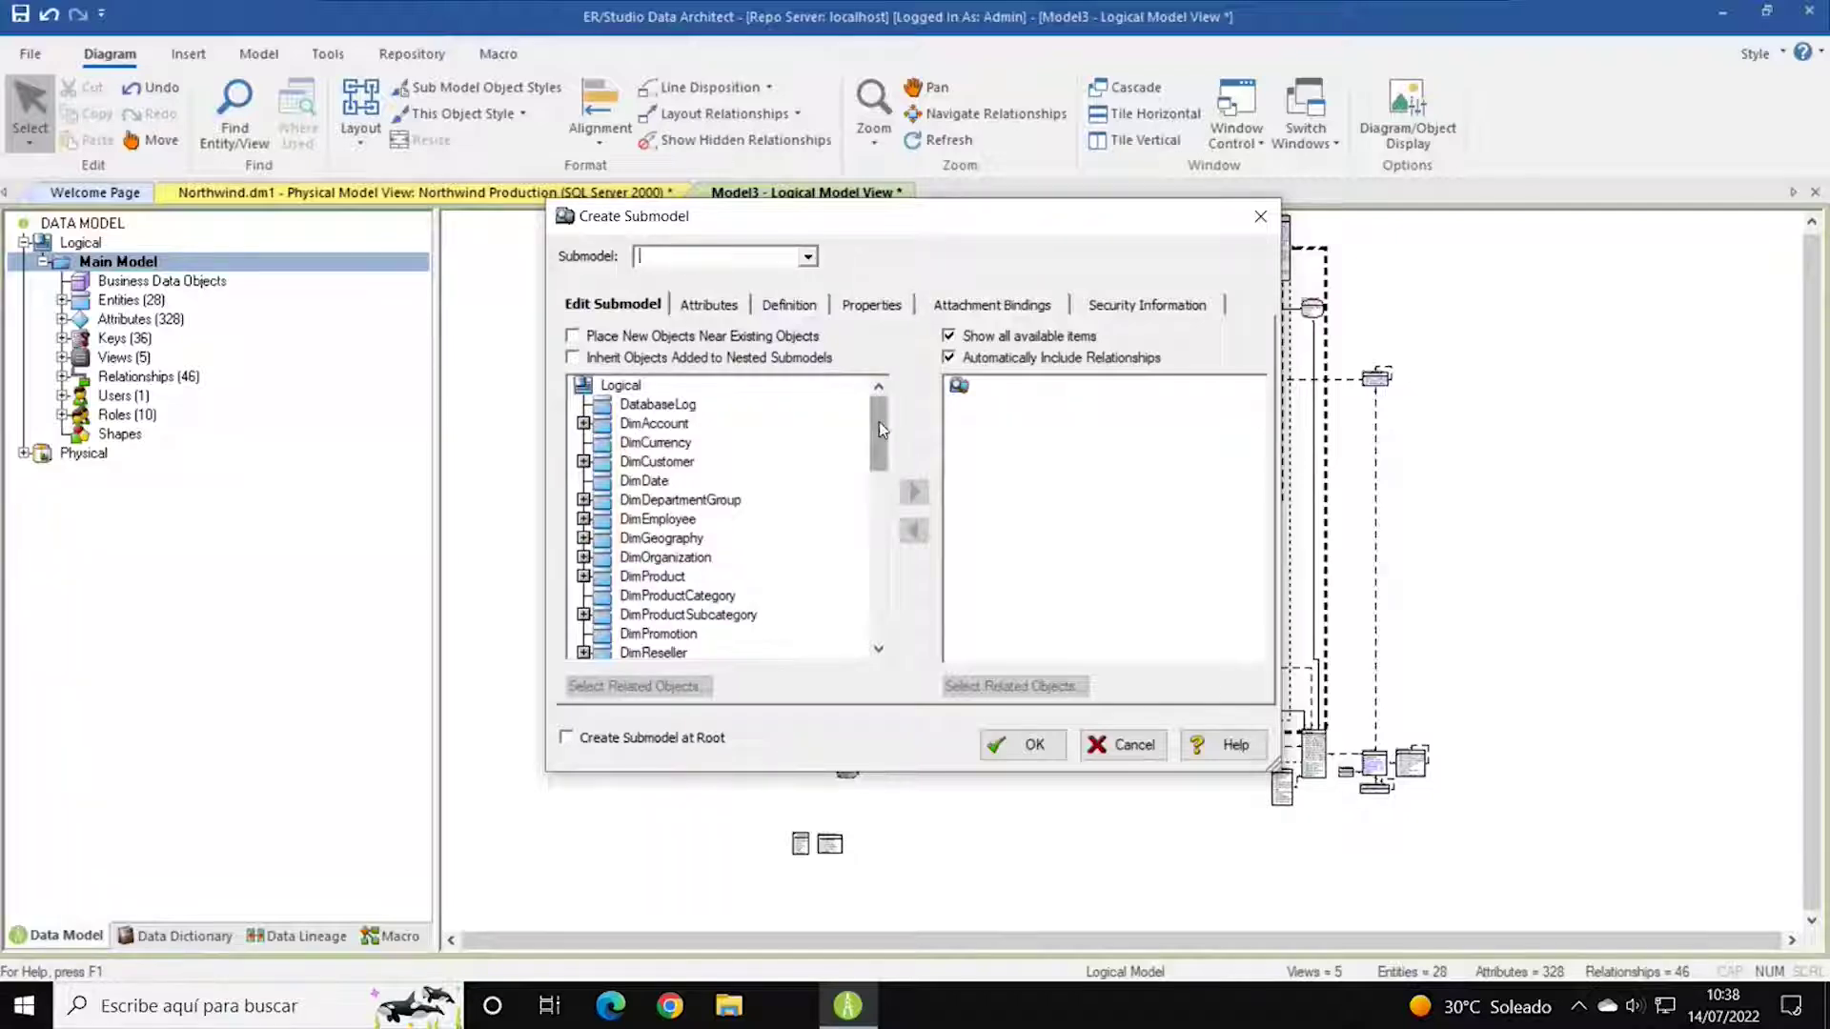
Name the submodel InternetSales and add the FactInternetSales entity to it.
{"action": "left_click_drag", "start_coordinate": [879, 422], "coordinate": [888, 529]}
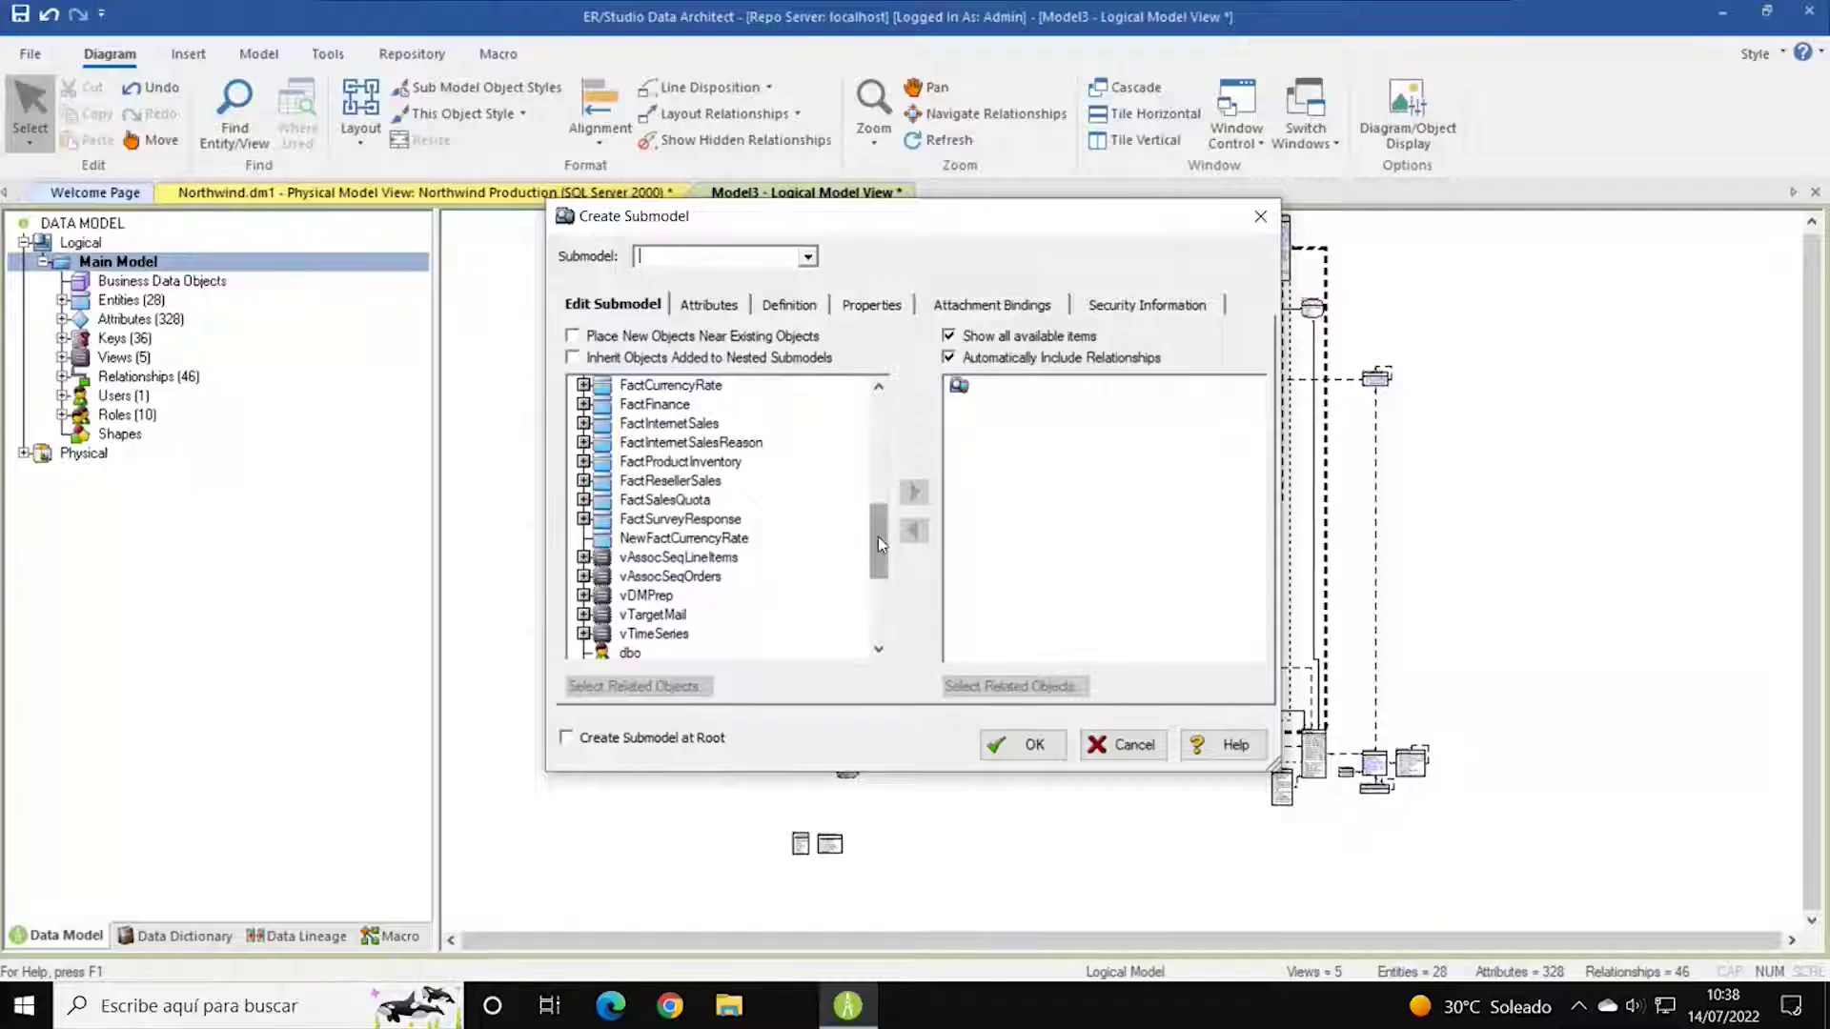
{"action": "scroll", "coordinate": [878, 535], "scroll_direction": "up", "scroll_amount": 1}
{"action": "left_click", "coordinate": [709, 483]}
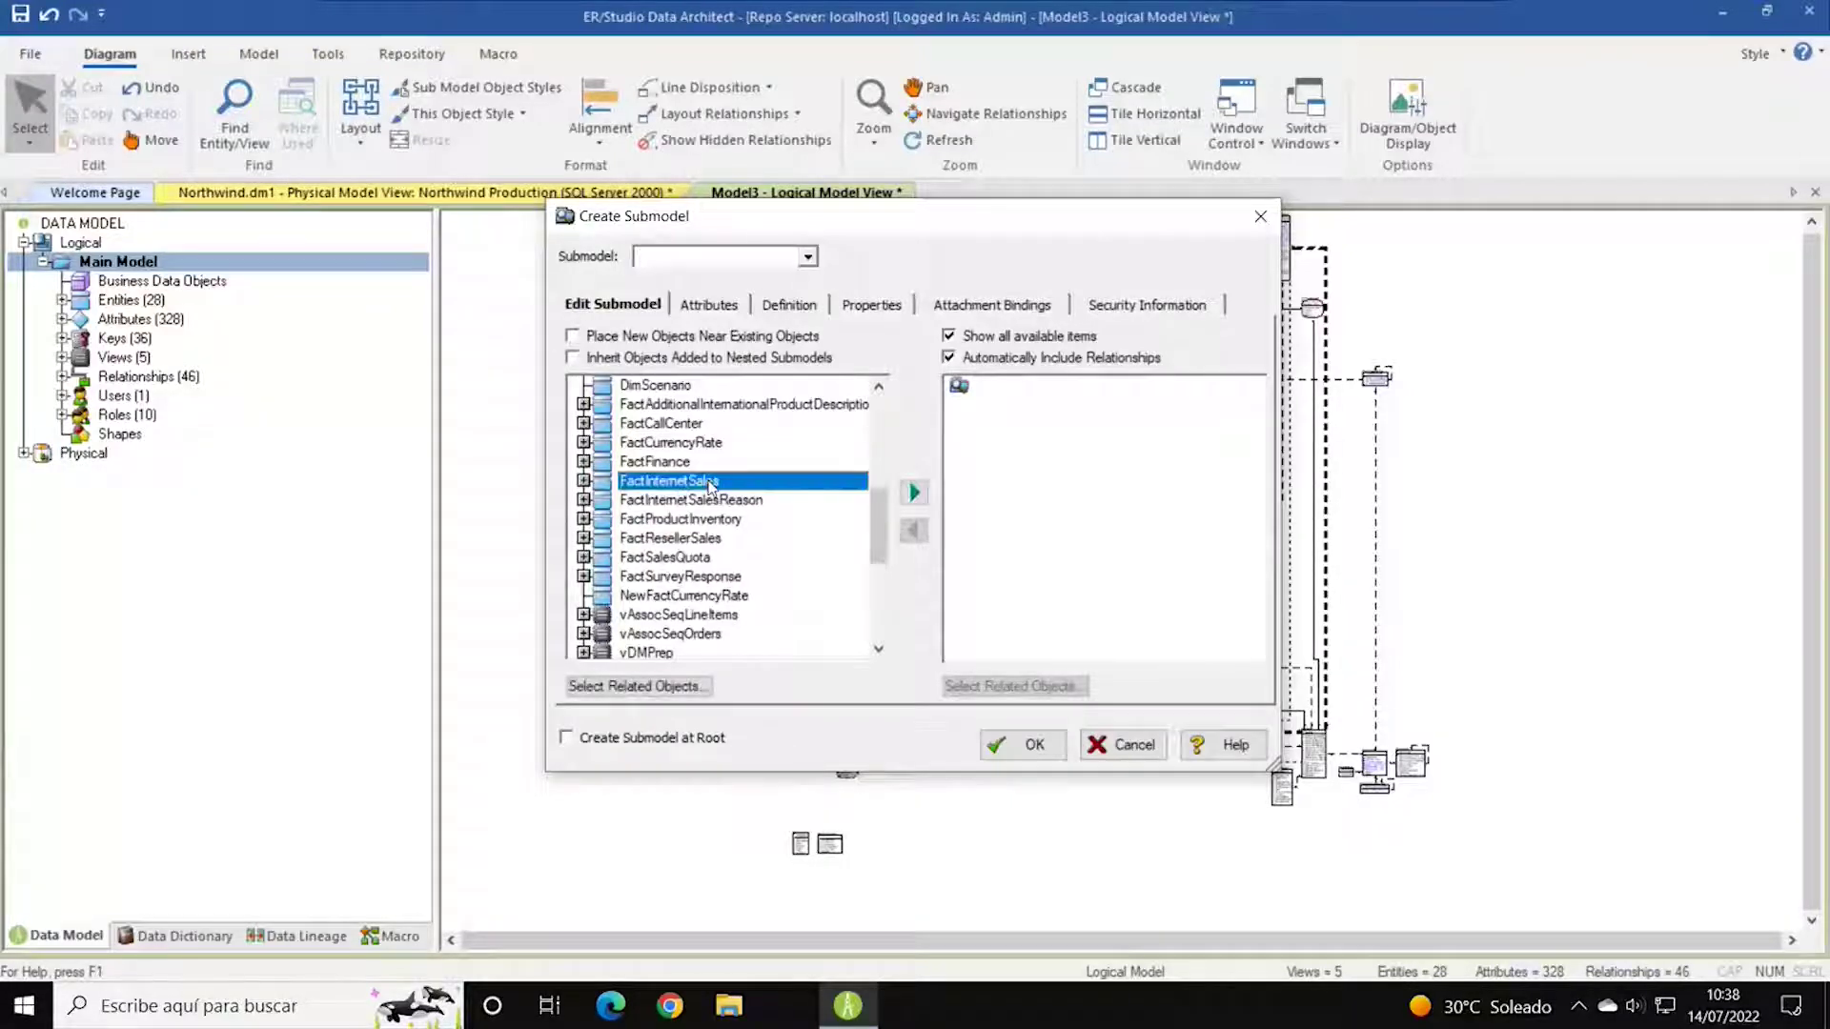
{"action": "left_click", "coordinate": [671, 256]}
{"action": "type", "text": "InternetSales"}
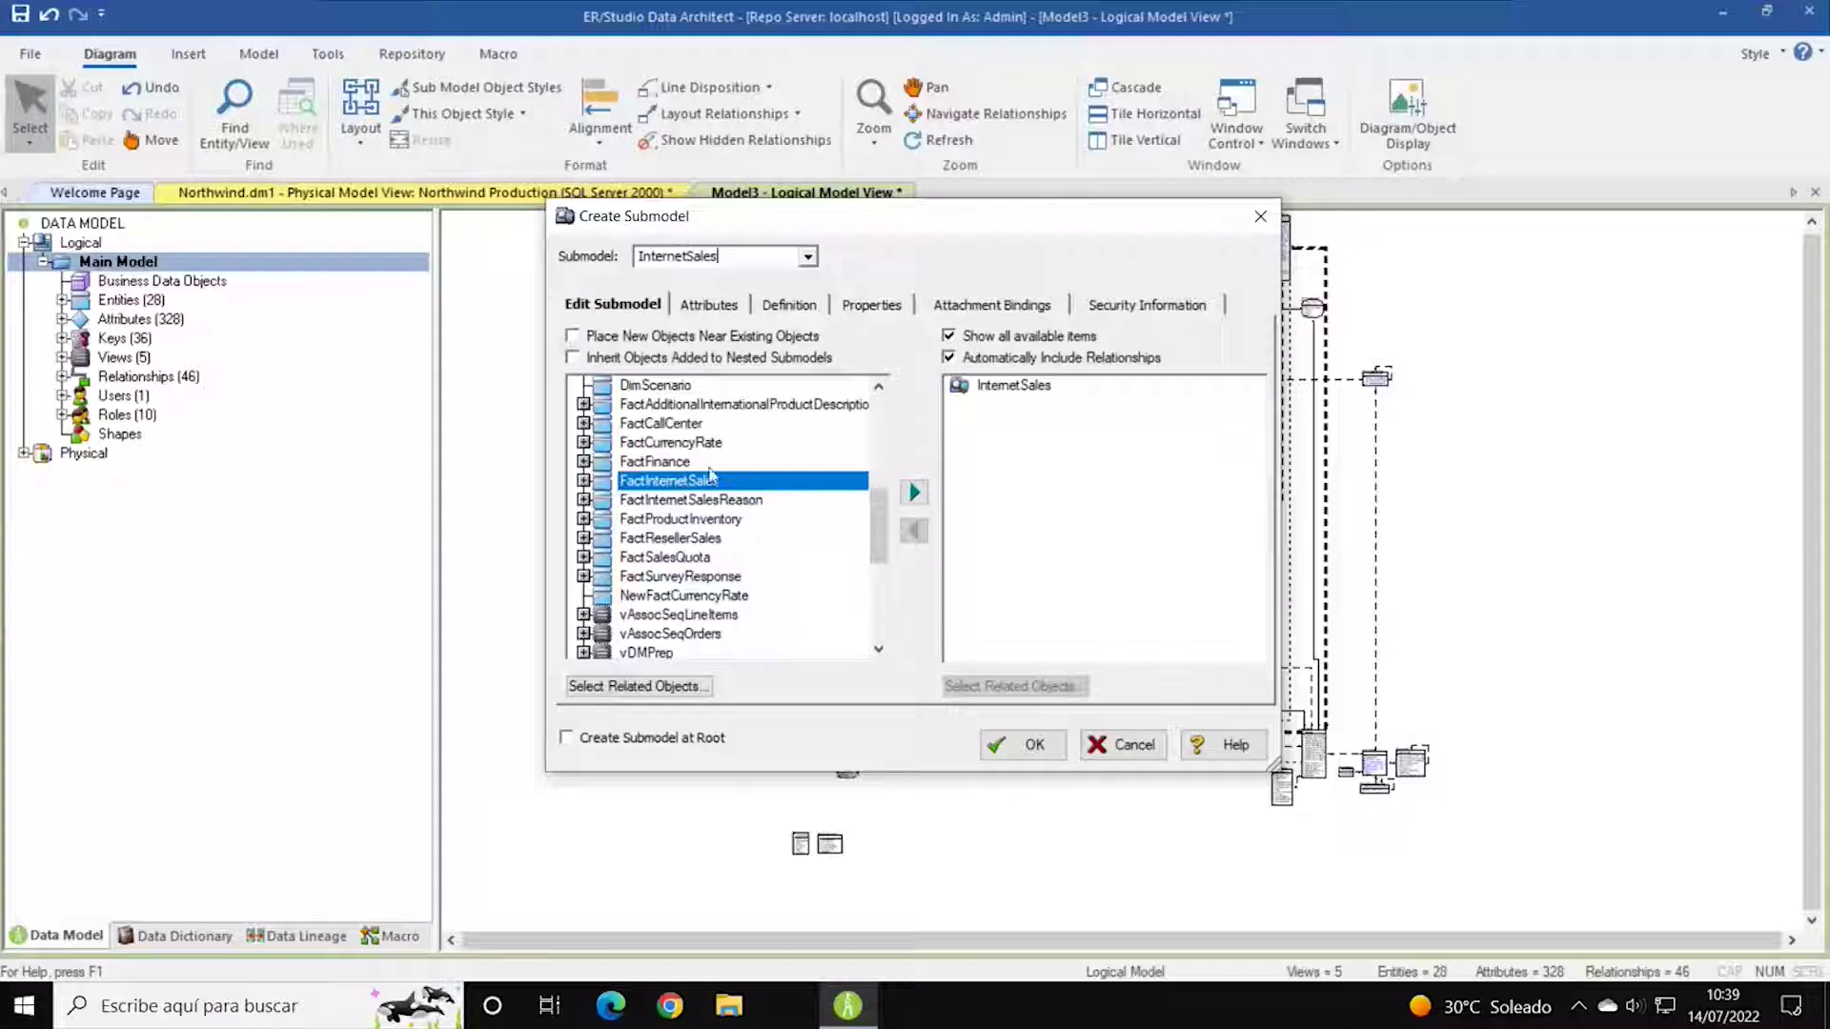
{"action": "left_click", "coordinate": [912, 494]}
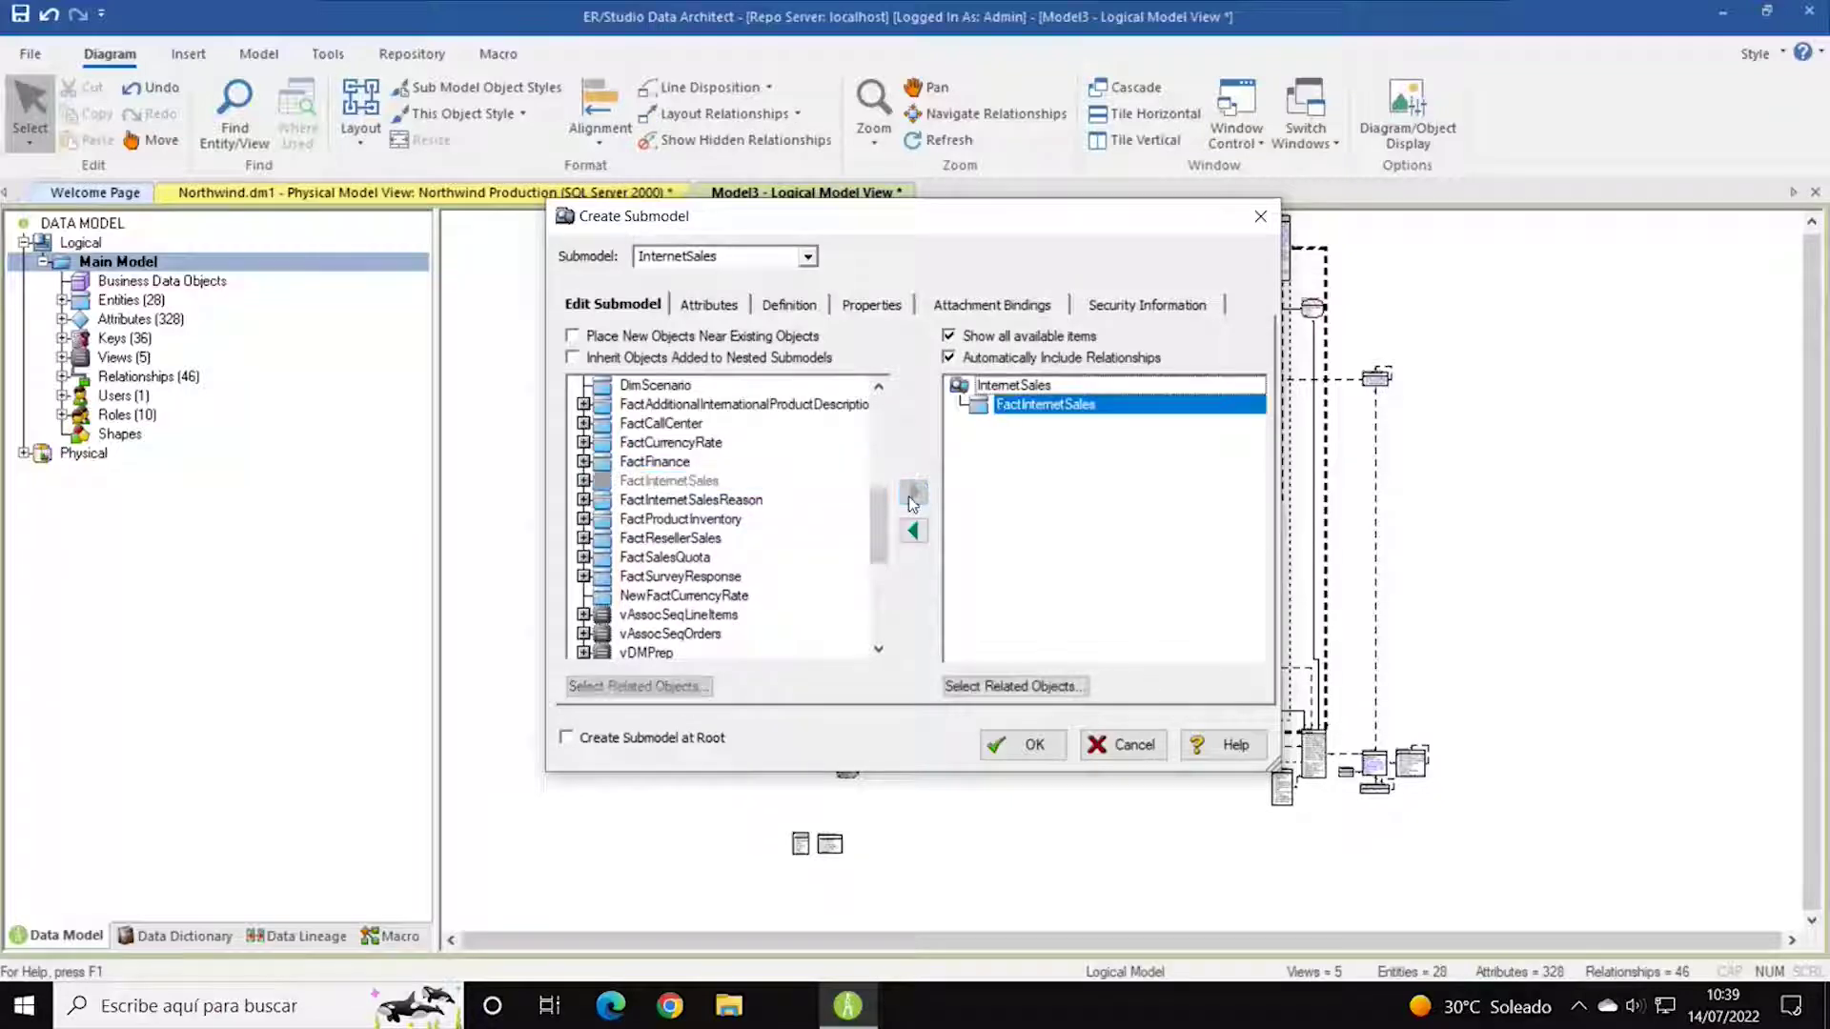
Expand FactInternetSales in the submodel list and review its relationships.
{"action": "left_click", "coordinate": [585, 482]}
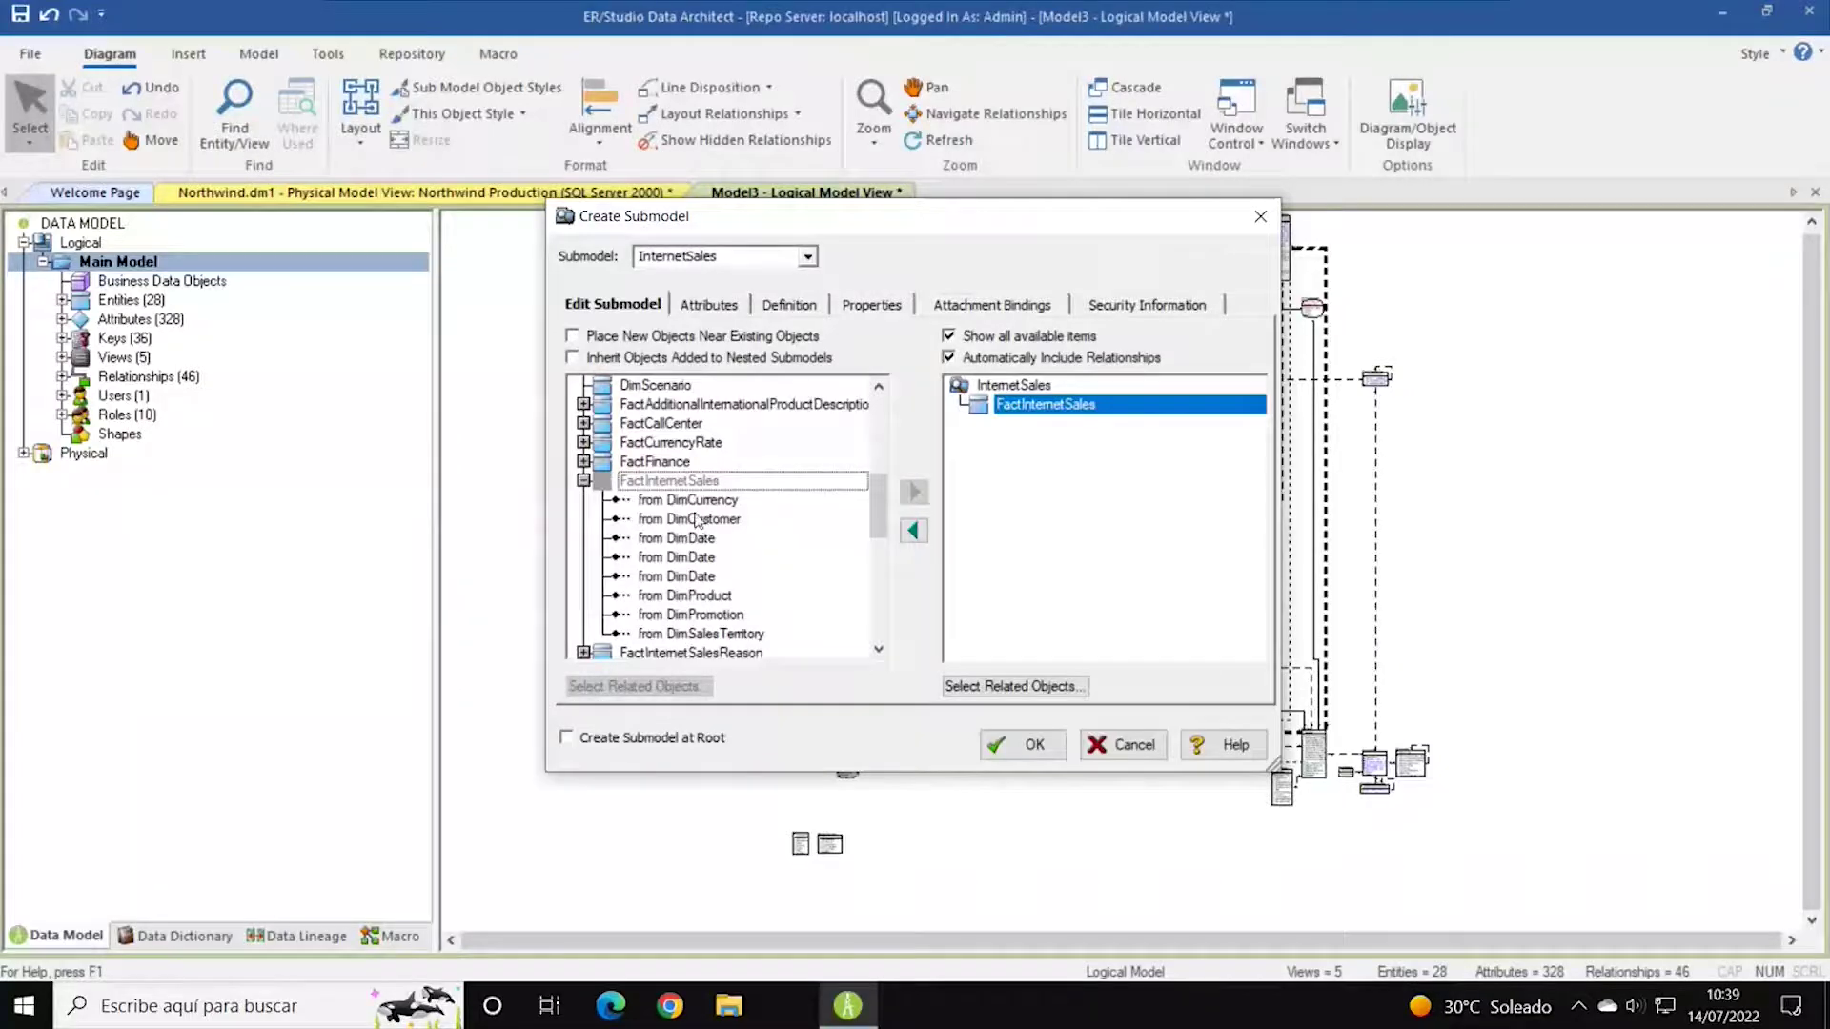
{"action": "scroll", "coordinate": [797, 497], "scroll_direction": "up", "scroll_amount": 4}
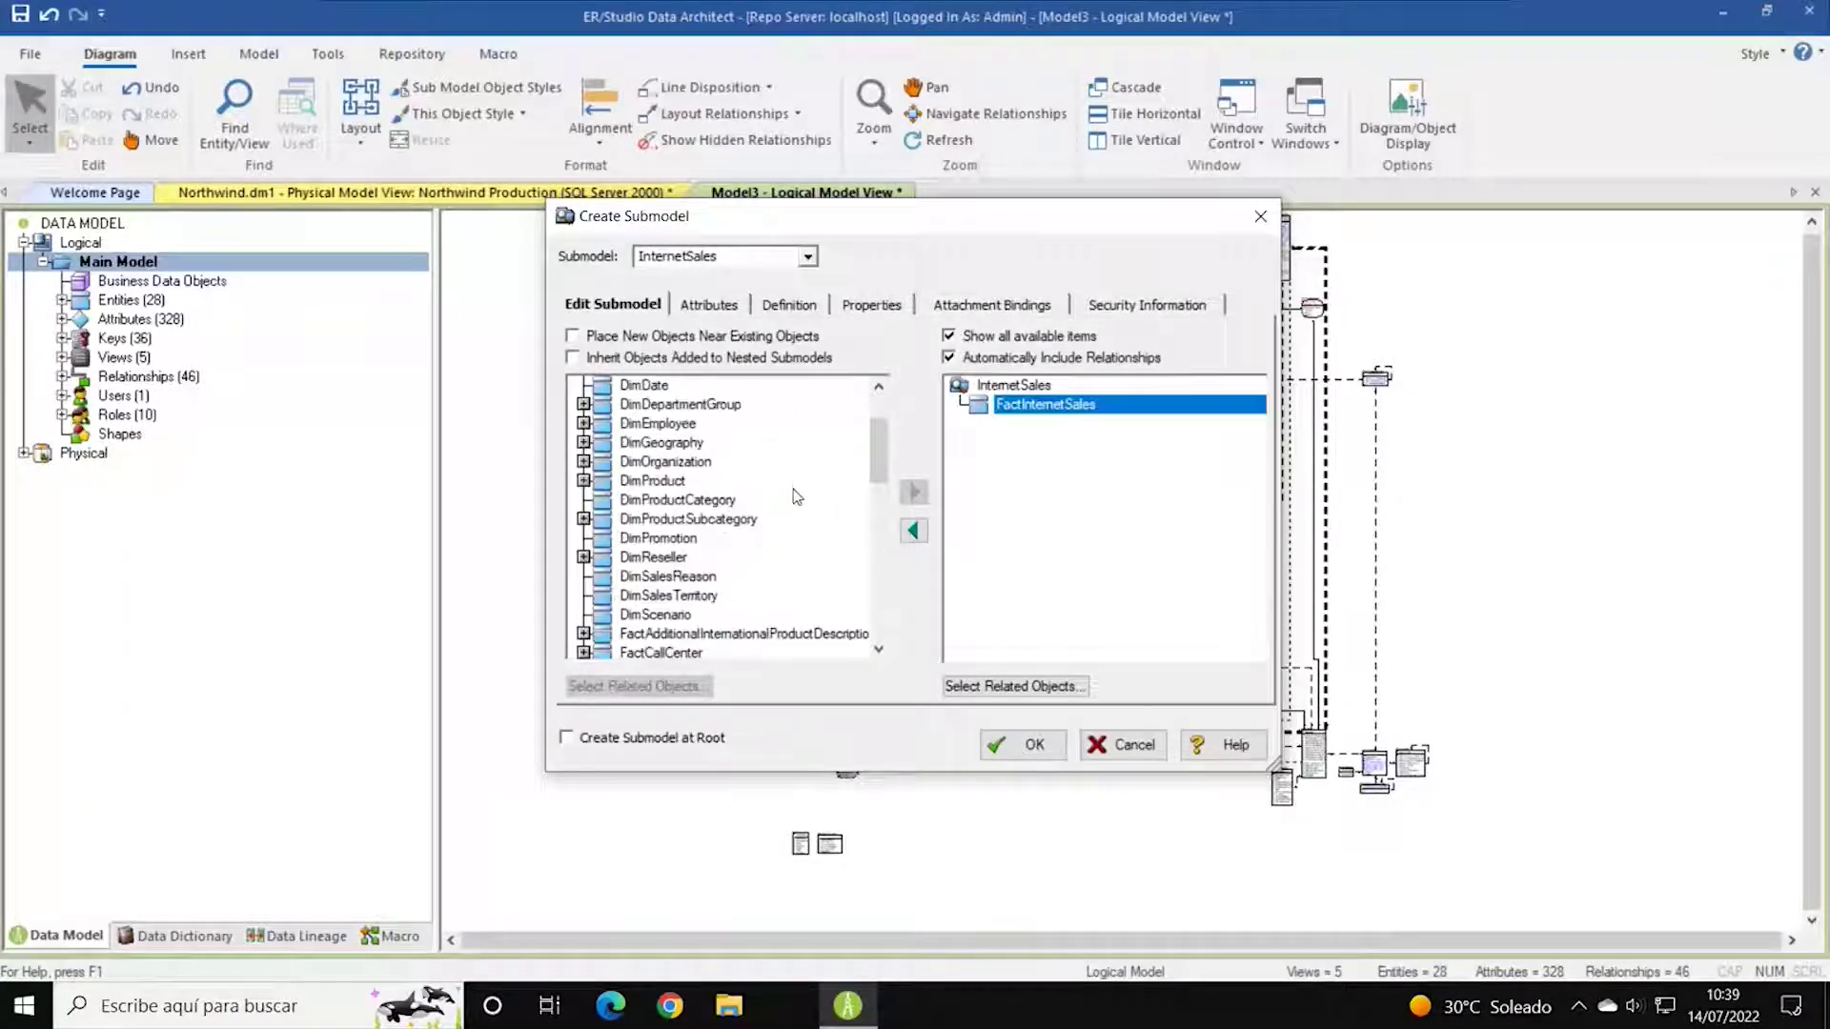
{"action": "scroll", "coordinate": [797, 496], "scroll_direction": "down", "scroll_amount": 9}
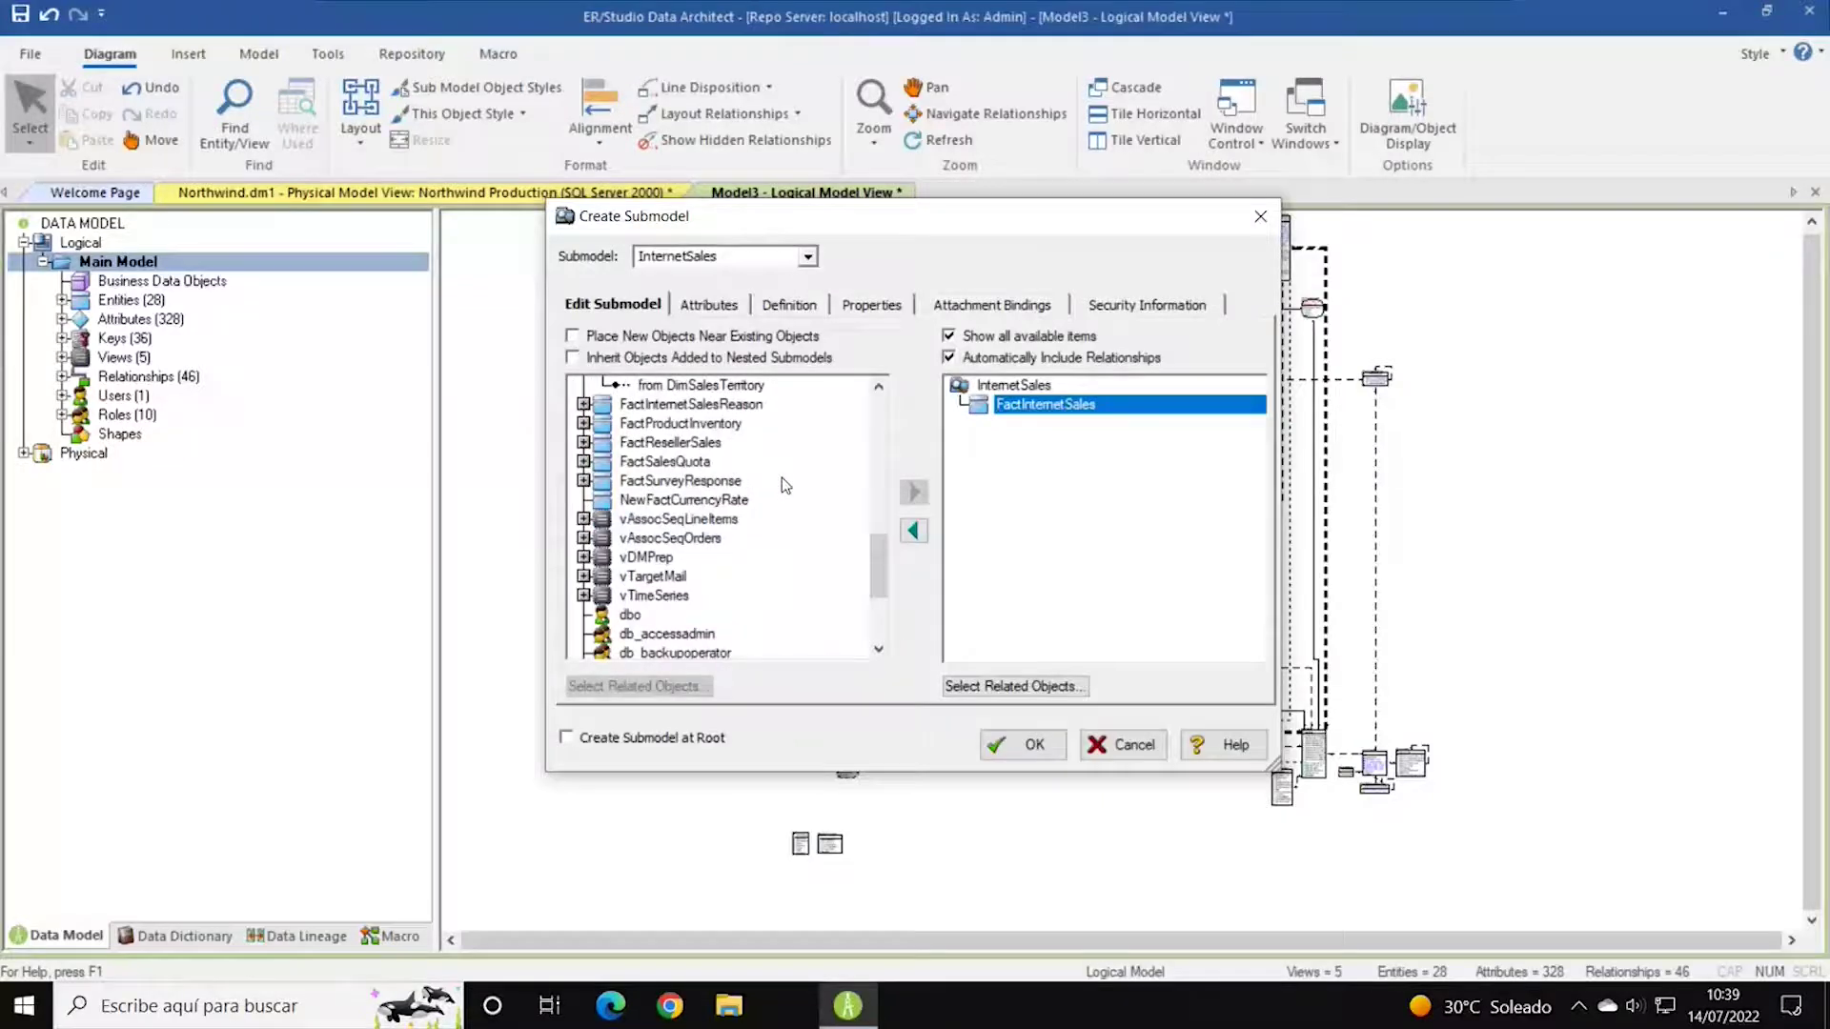
{"action": "scroll", "coordinate": [782, 478], "scroll_direction": "down", "scroll_amount": 3}
{"action": "scroll", "coordinate": [781, 478], "scroll_direction": "up", "scroll_amount": 5}
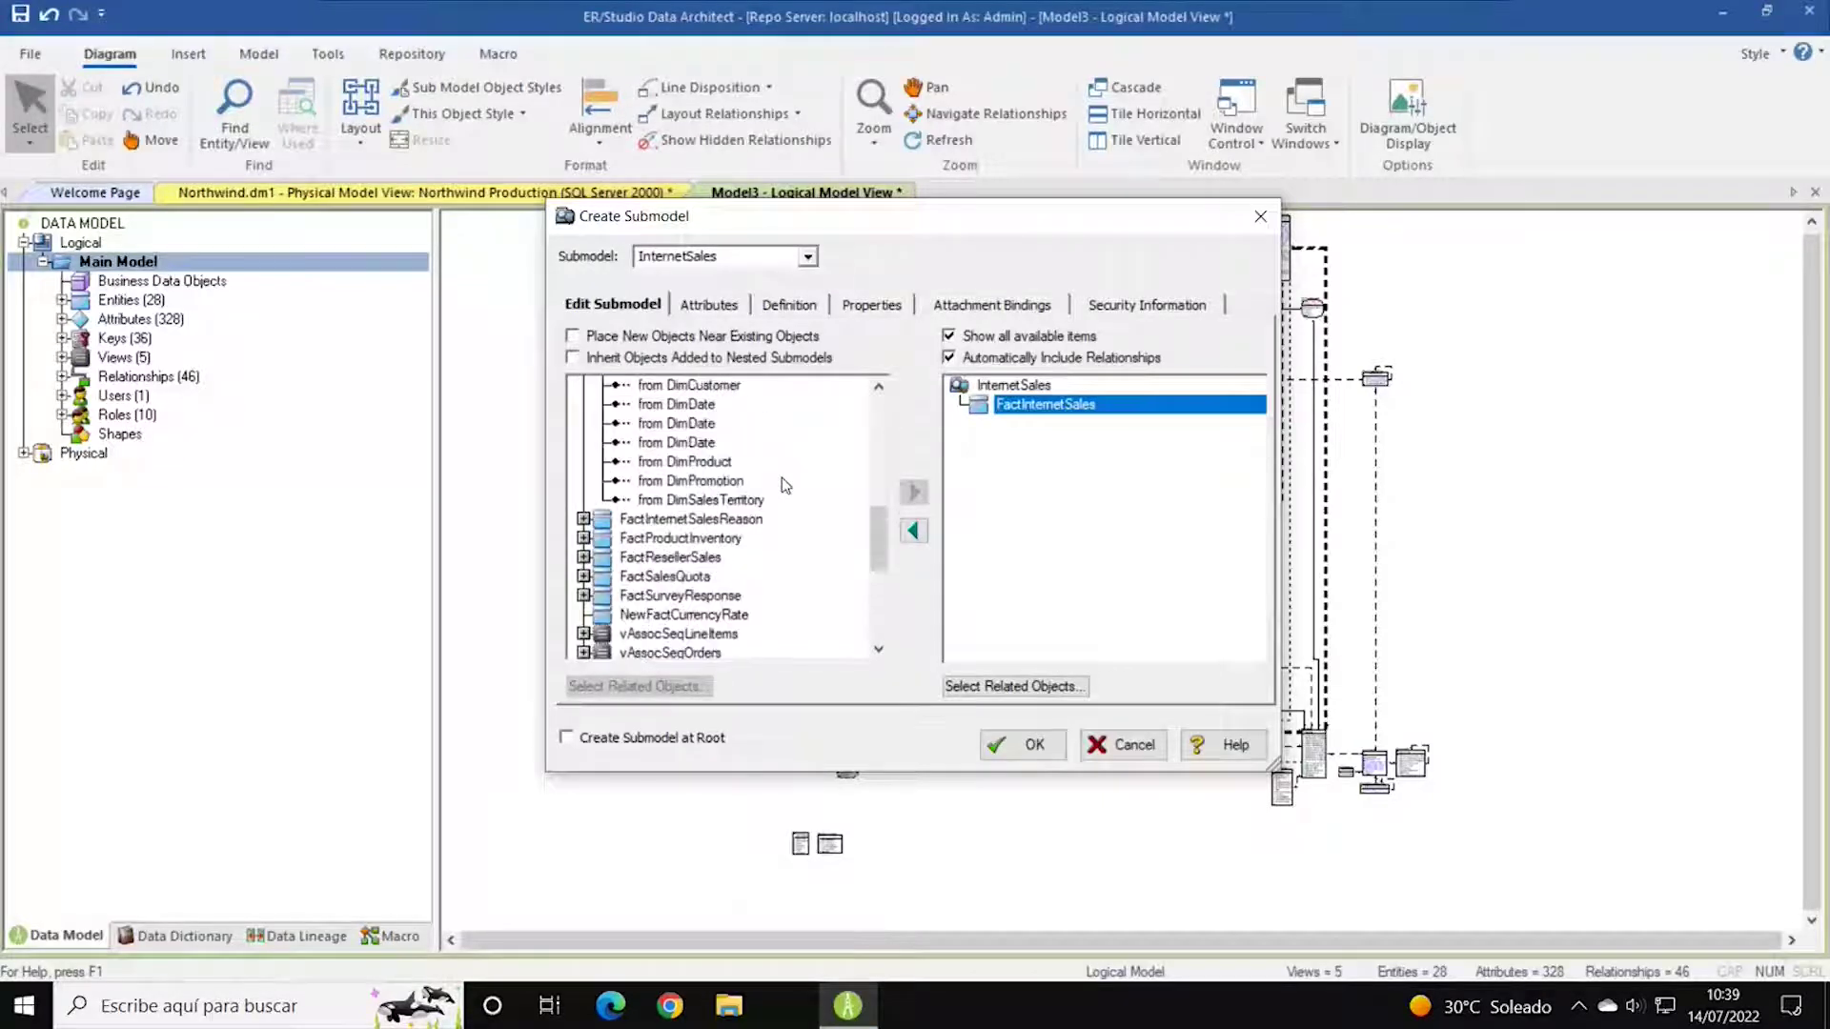
{"action": "scroll", "coordinate": [782, 477], "scroll_direction": "up", "scroll_amount": 2}
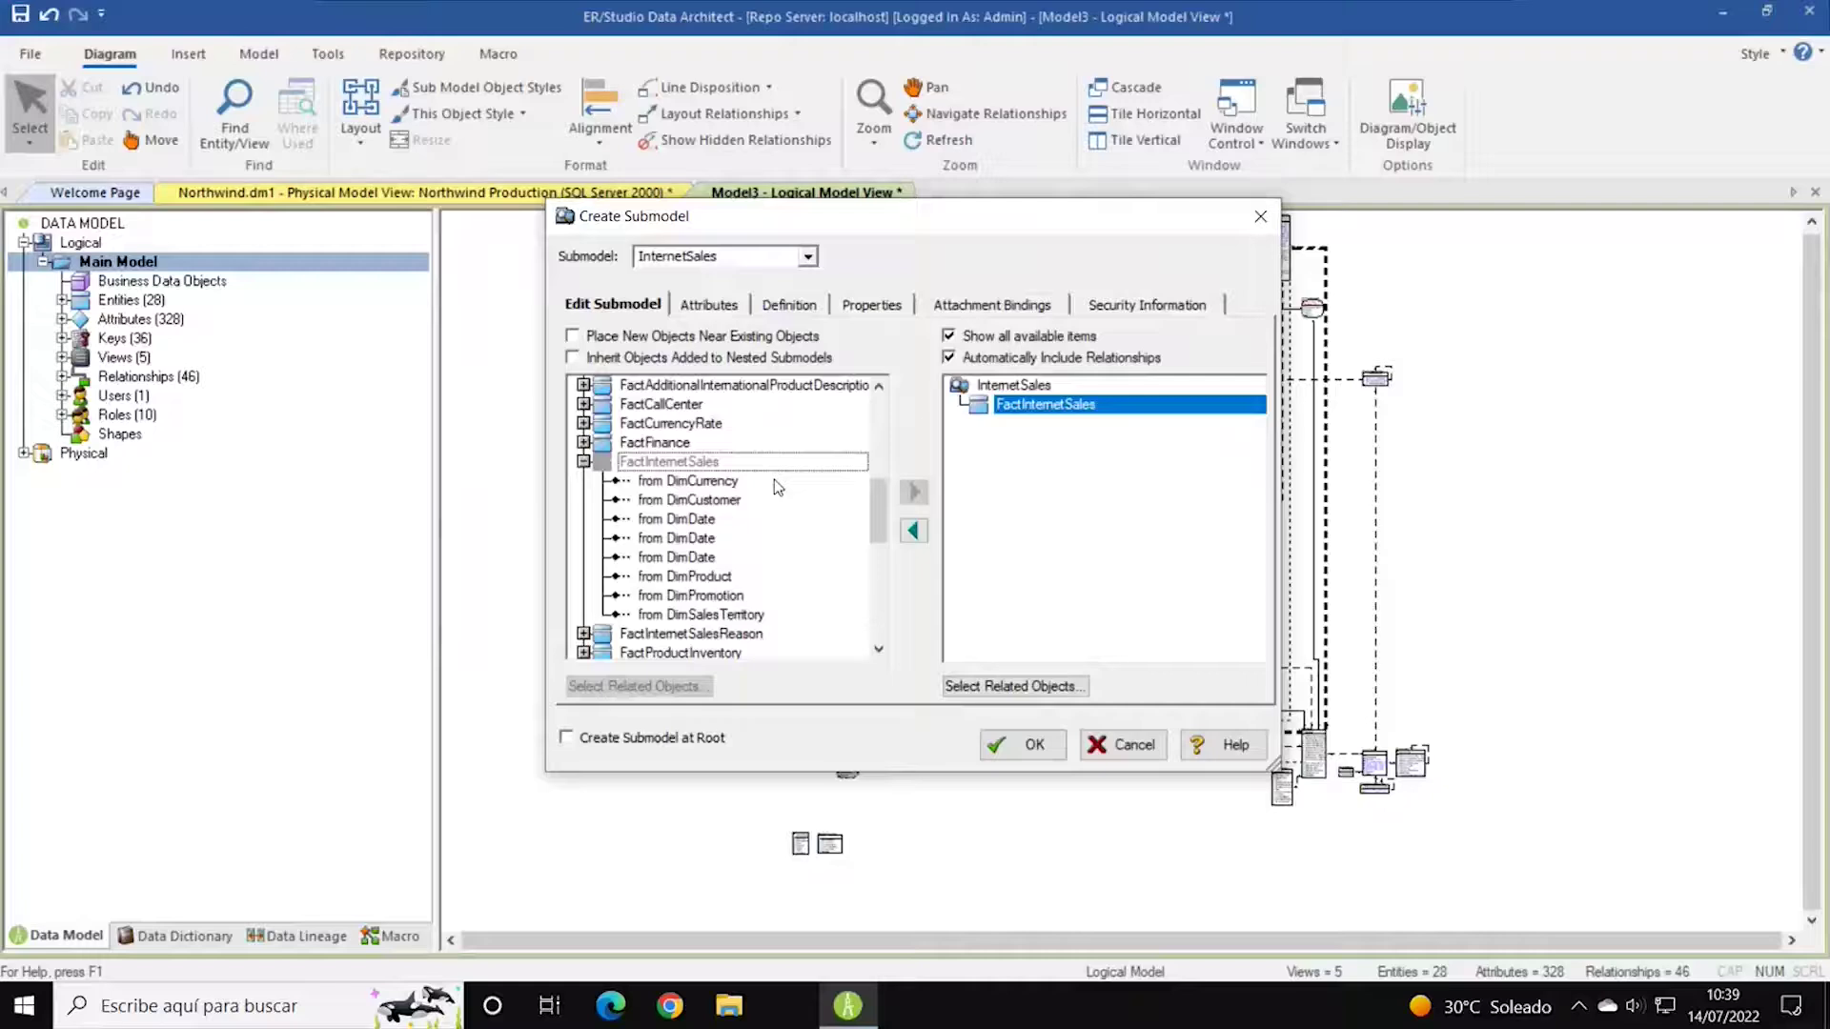
{"action": "scroll", "coordinate": [778, 487], "scroll_direction": "up", "scroll_amount": 1}
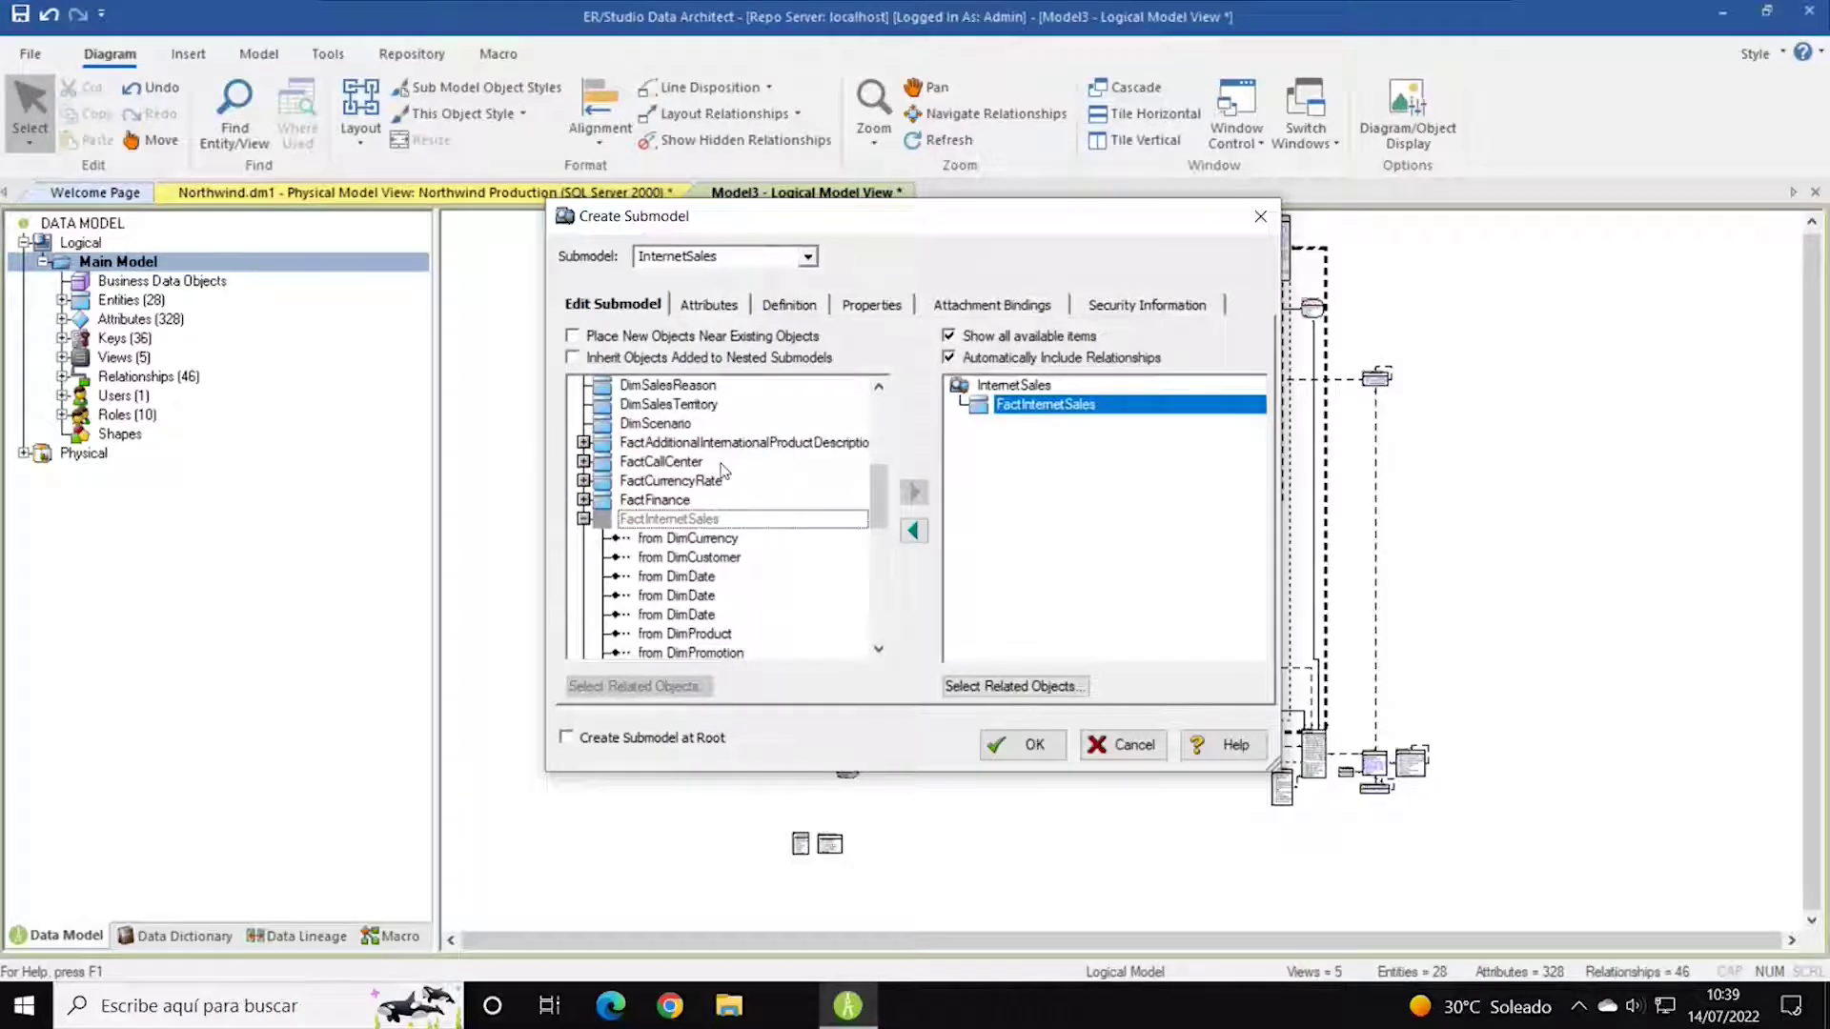
{"action": "scroll", "coordinate": [723, 469], "scroll_direction": "up", "scroll_amount": 5}
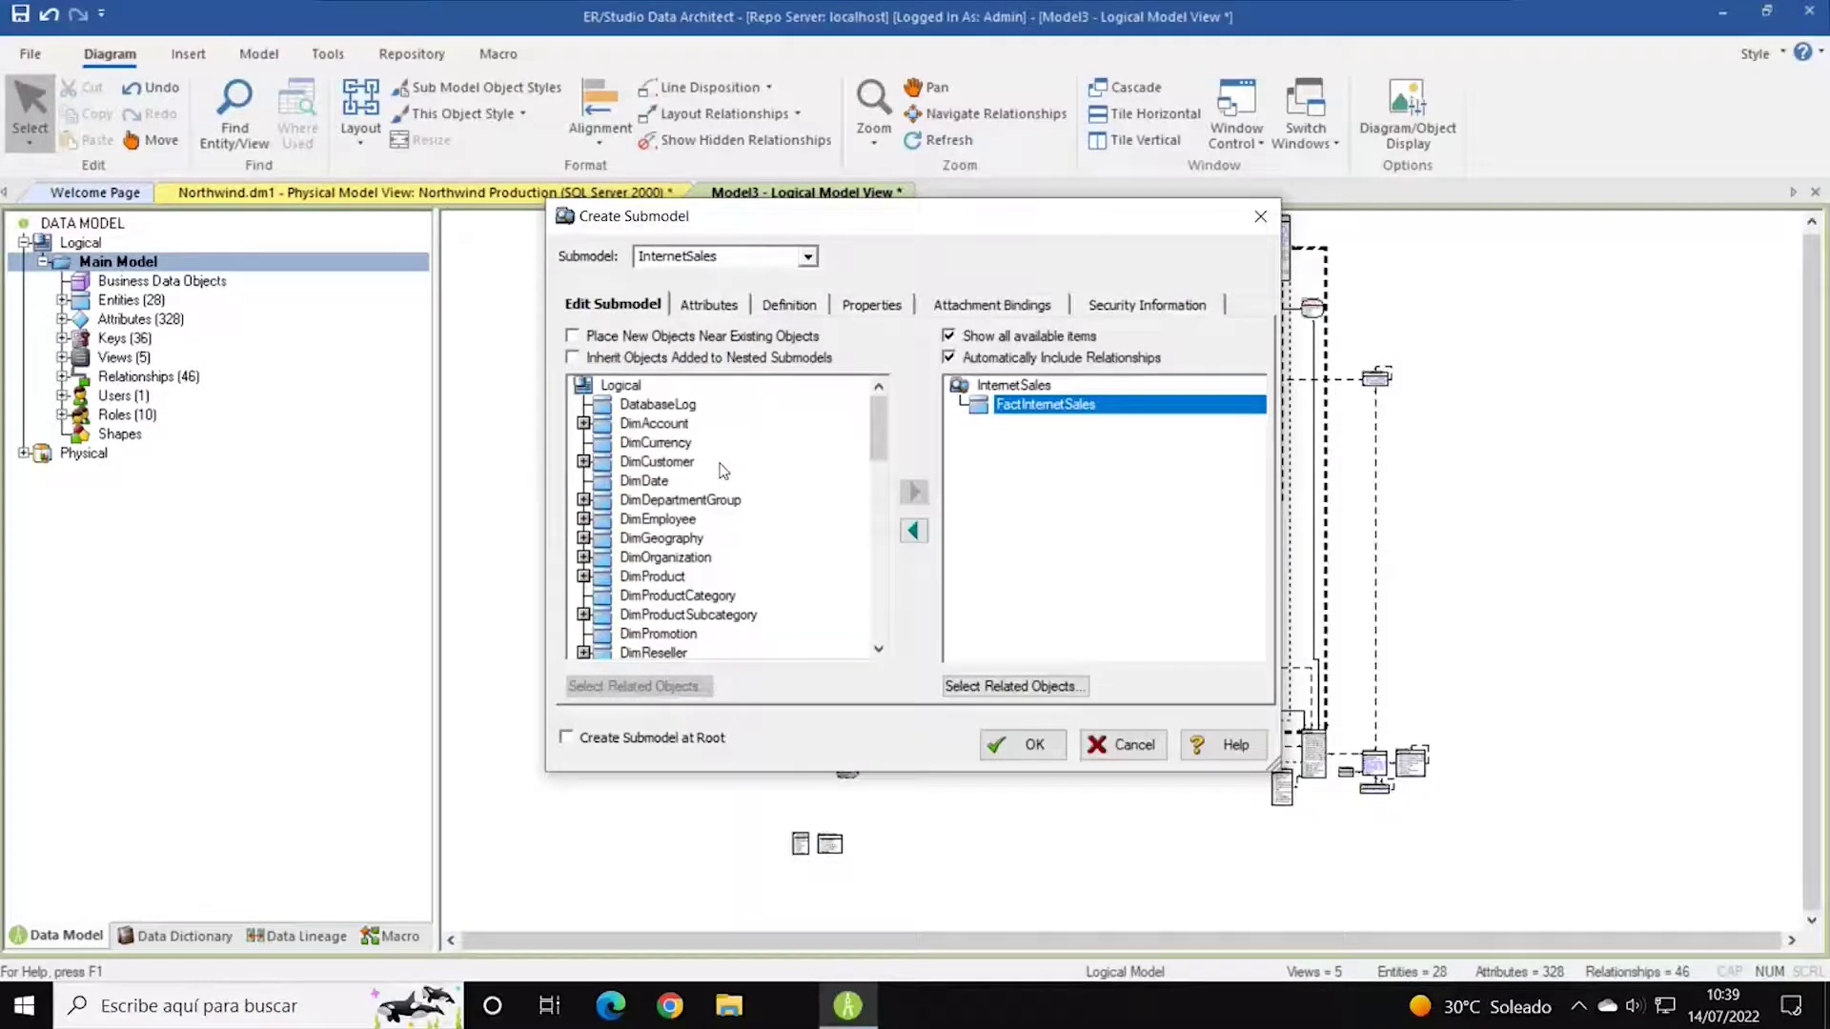
{"action": "scroll", "coordinate": [722, 469], "scroll_direction": "down", "scroll_amount": 5}
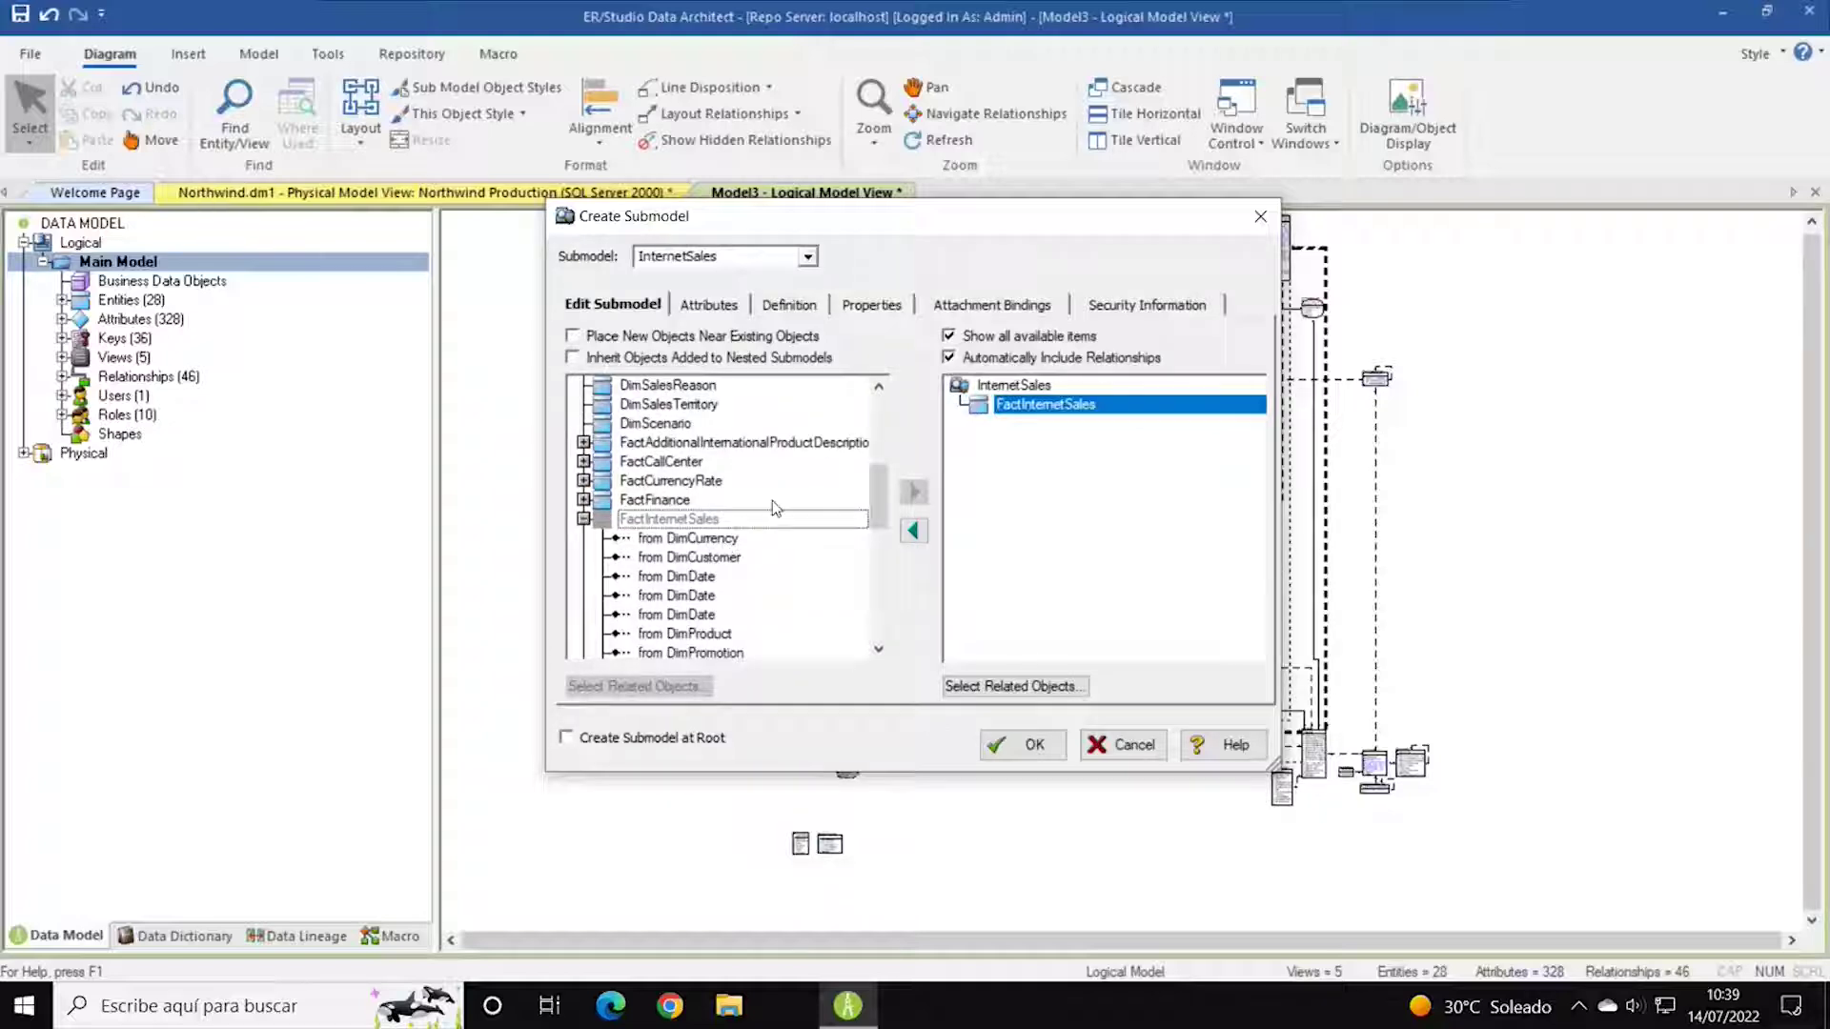
Add DimCurrency, DimCustomer and DimDate to the InternetSales submodel.
{"action": "scroll", "coordinate": [772, 500], "scroll_direction": "up", "scroll_amount": 4}
{"action": "left_click", "coordinate": [682, 386]}
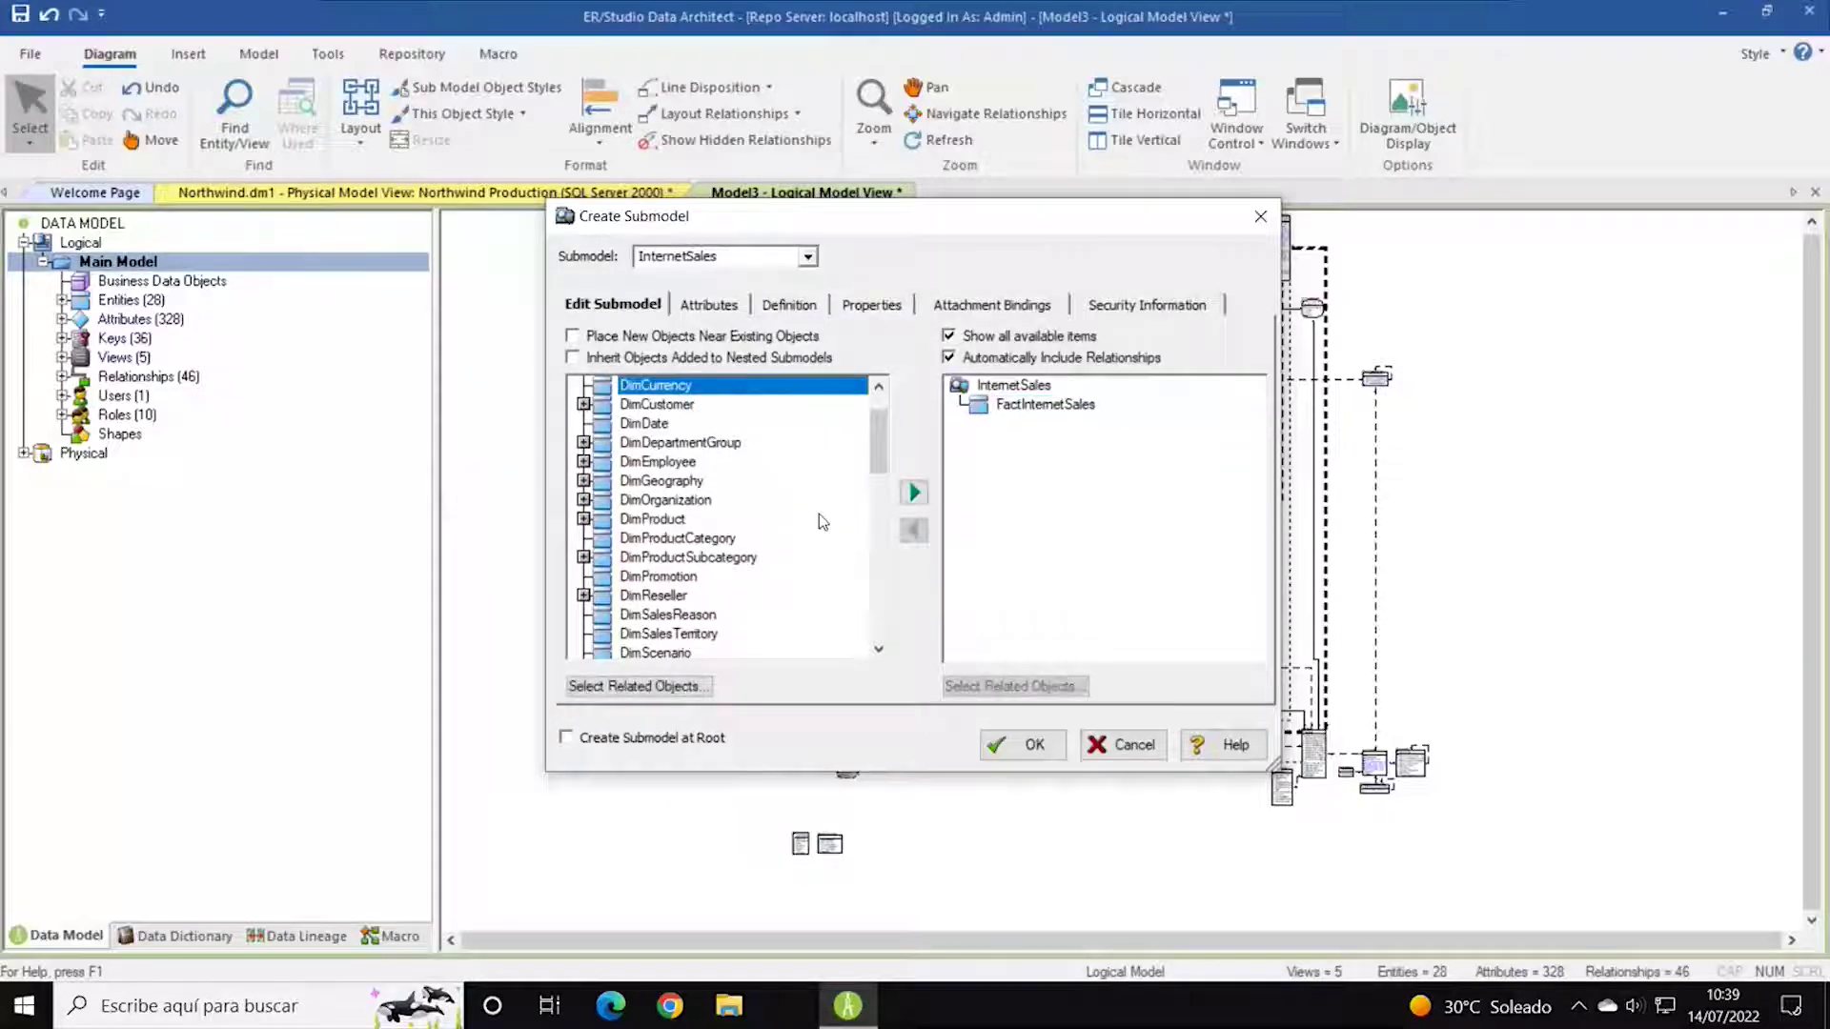
{"action": "left_click", "coordinate": [912, 494]}
{"action": "scroll", "coordinate": [706, 489], "scroll_direction": "down", "scroll_amount": 3}
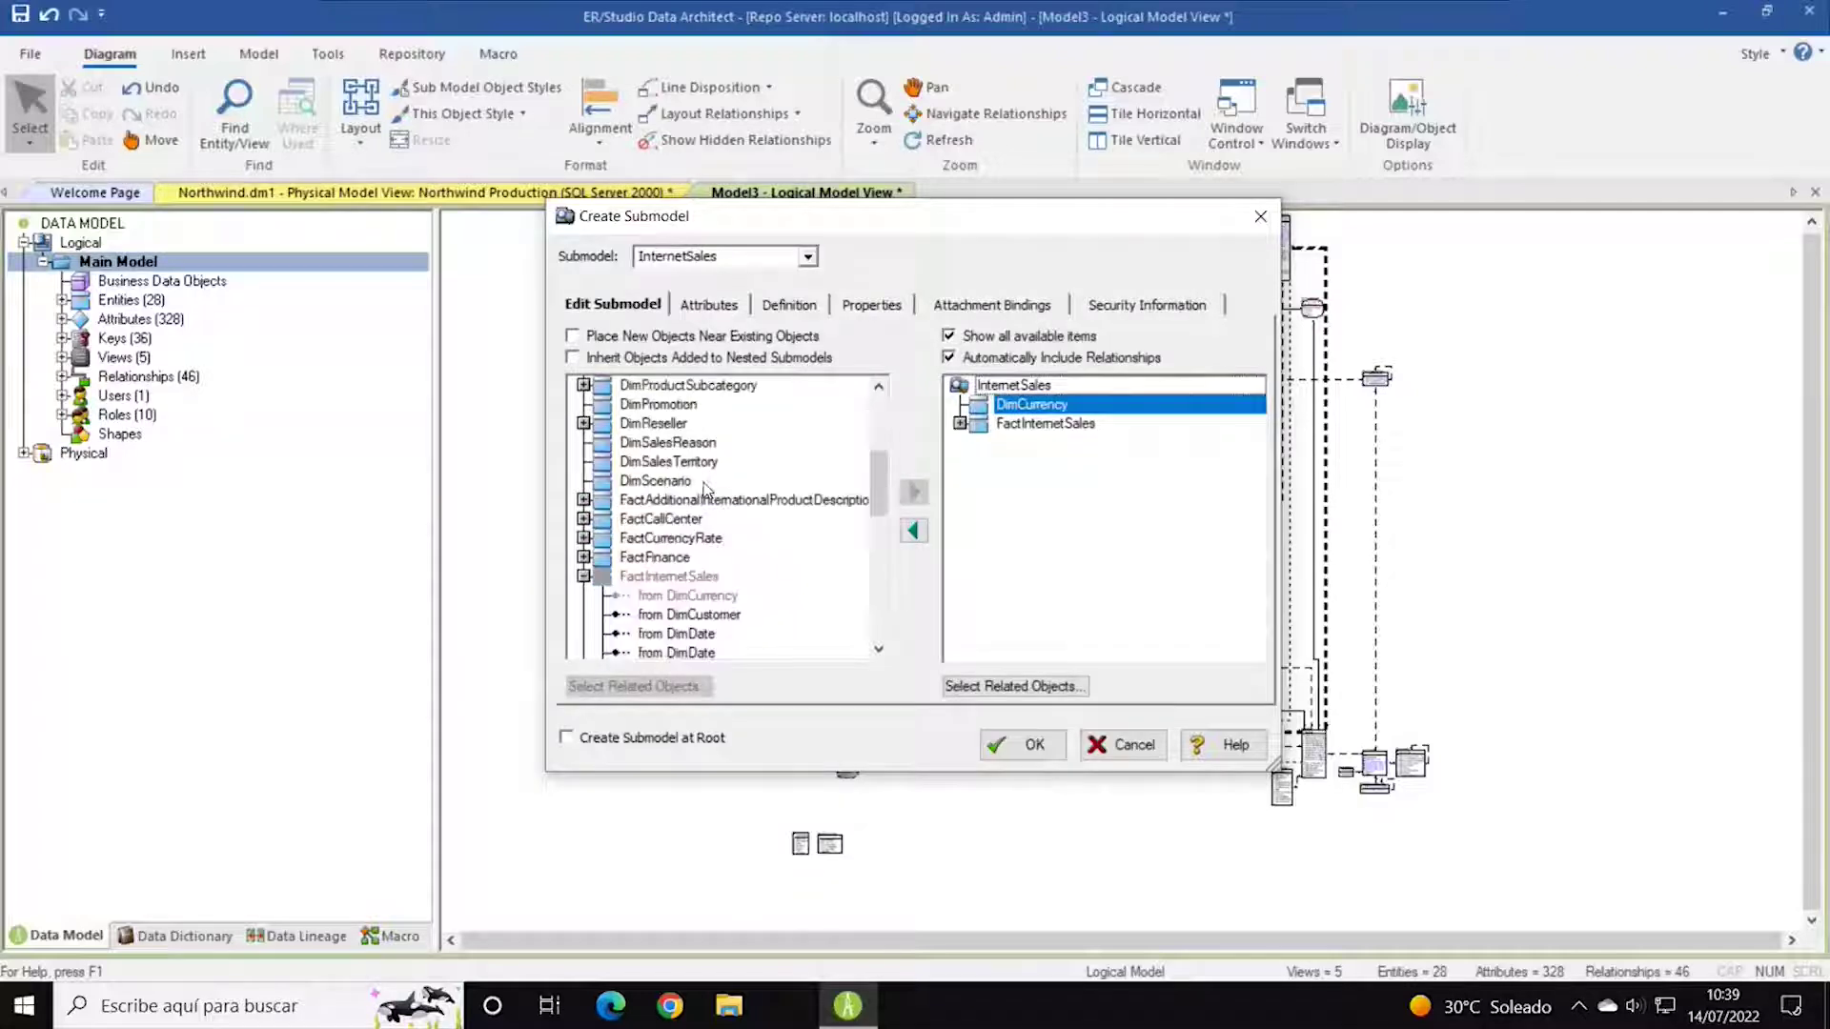
{"action": "scroll", "coordinate": [704, 458], "scroll_direction": "up", "scroll_amount": 3}
{"action": "left_click", "coordinate": [658, 404]}
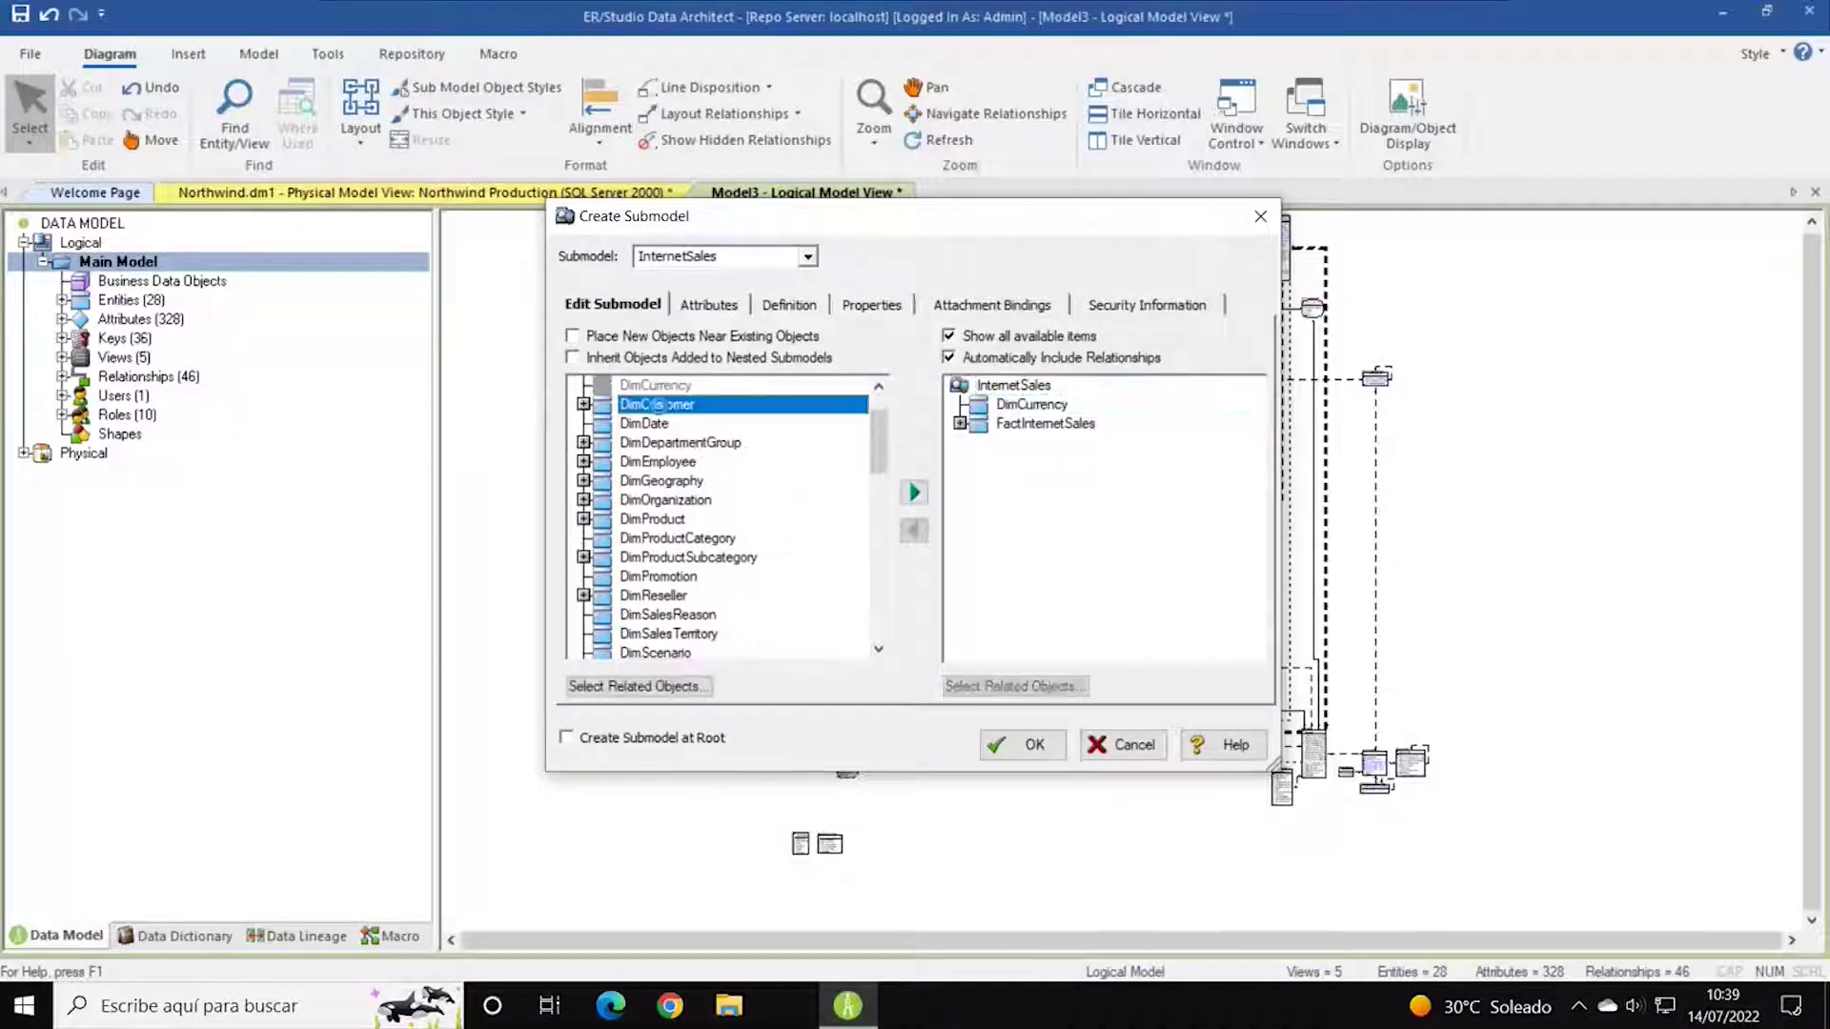
{"action": "left_click", "coordinate": [914, 493]}
{"action": "scroll", "coordinate": [741, 587], "scroll_direction": "down", "scroll_amount": 4}
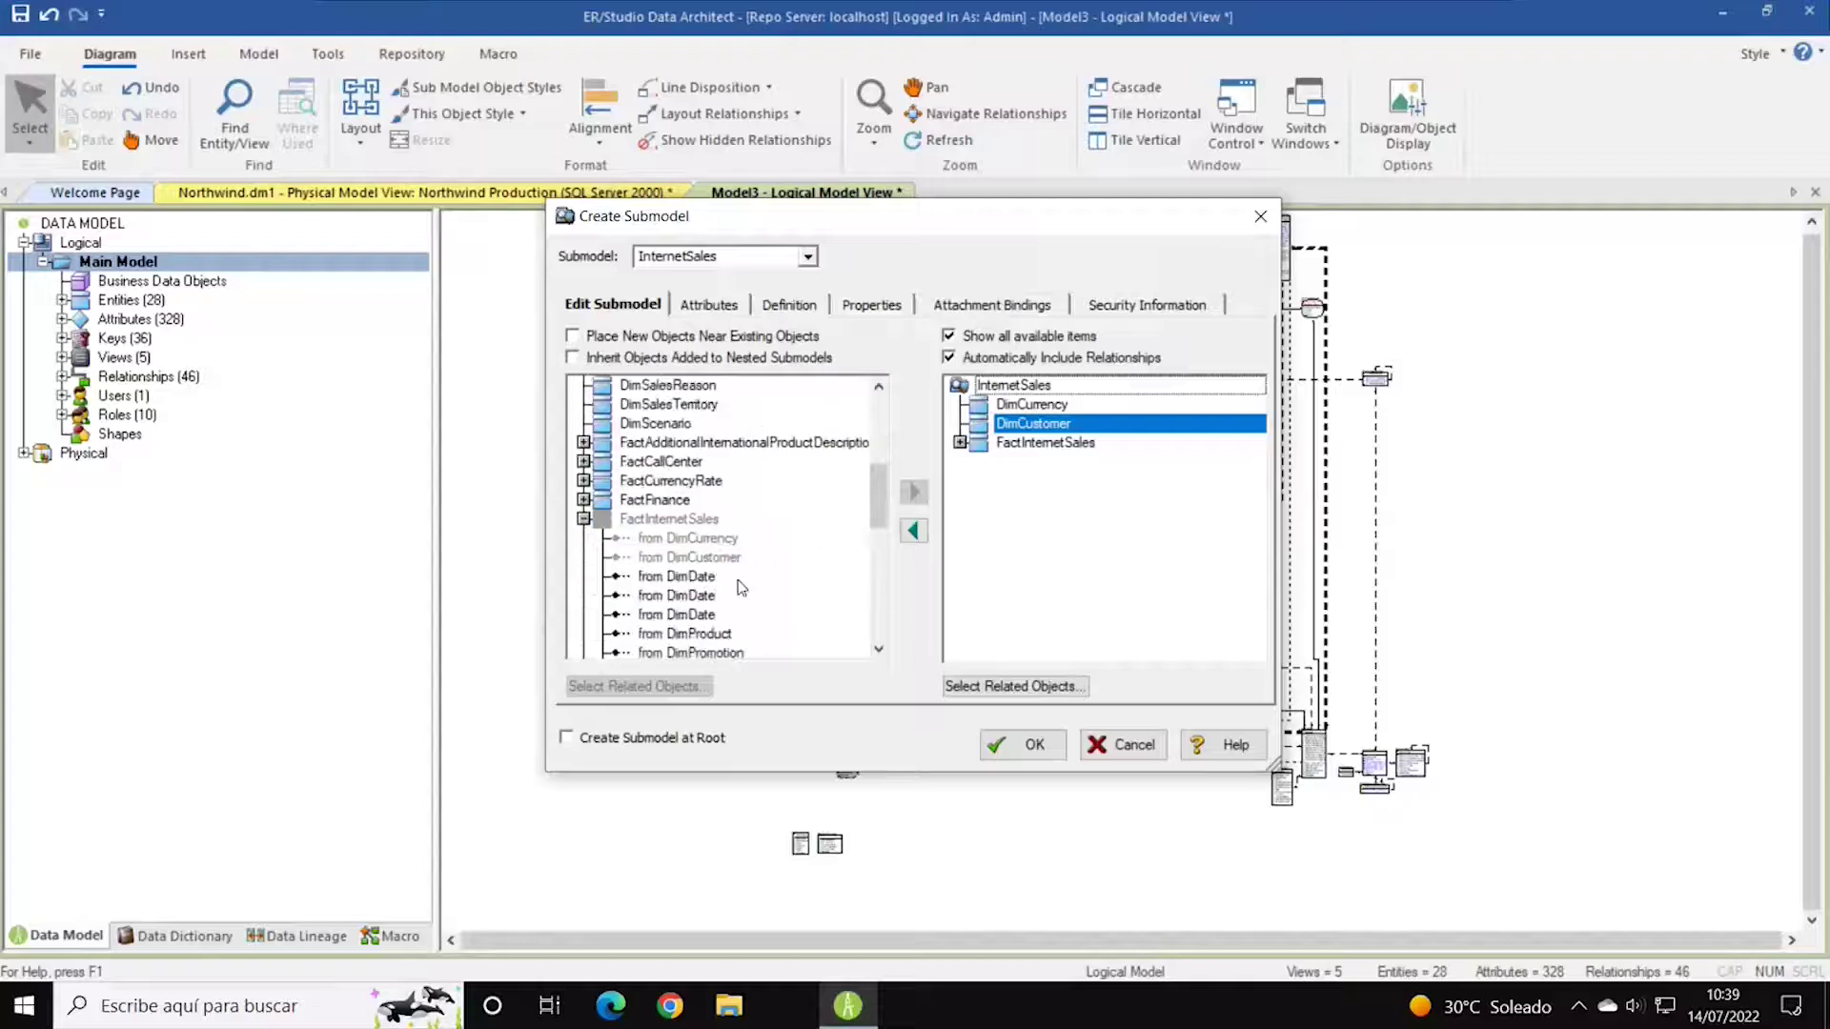
{"action": "scroll", "coordinate": [781, 544], "scroll_direction": "up", "scroll_amount": 5}
{"action": "left_click", "coordinate": [647, 481]}
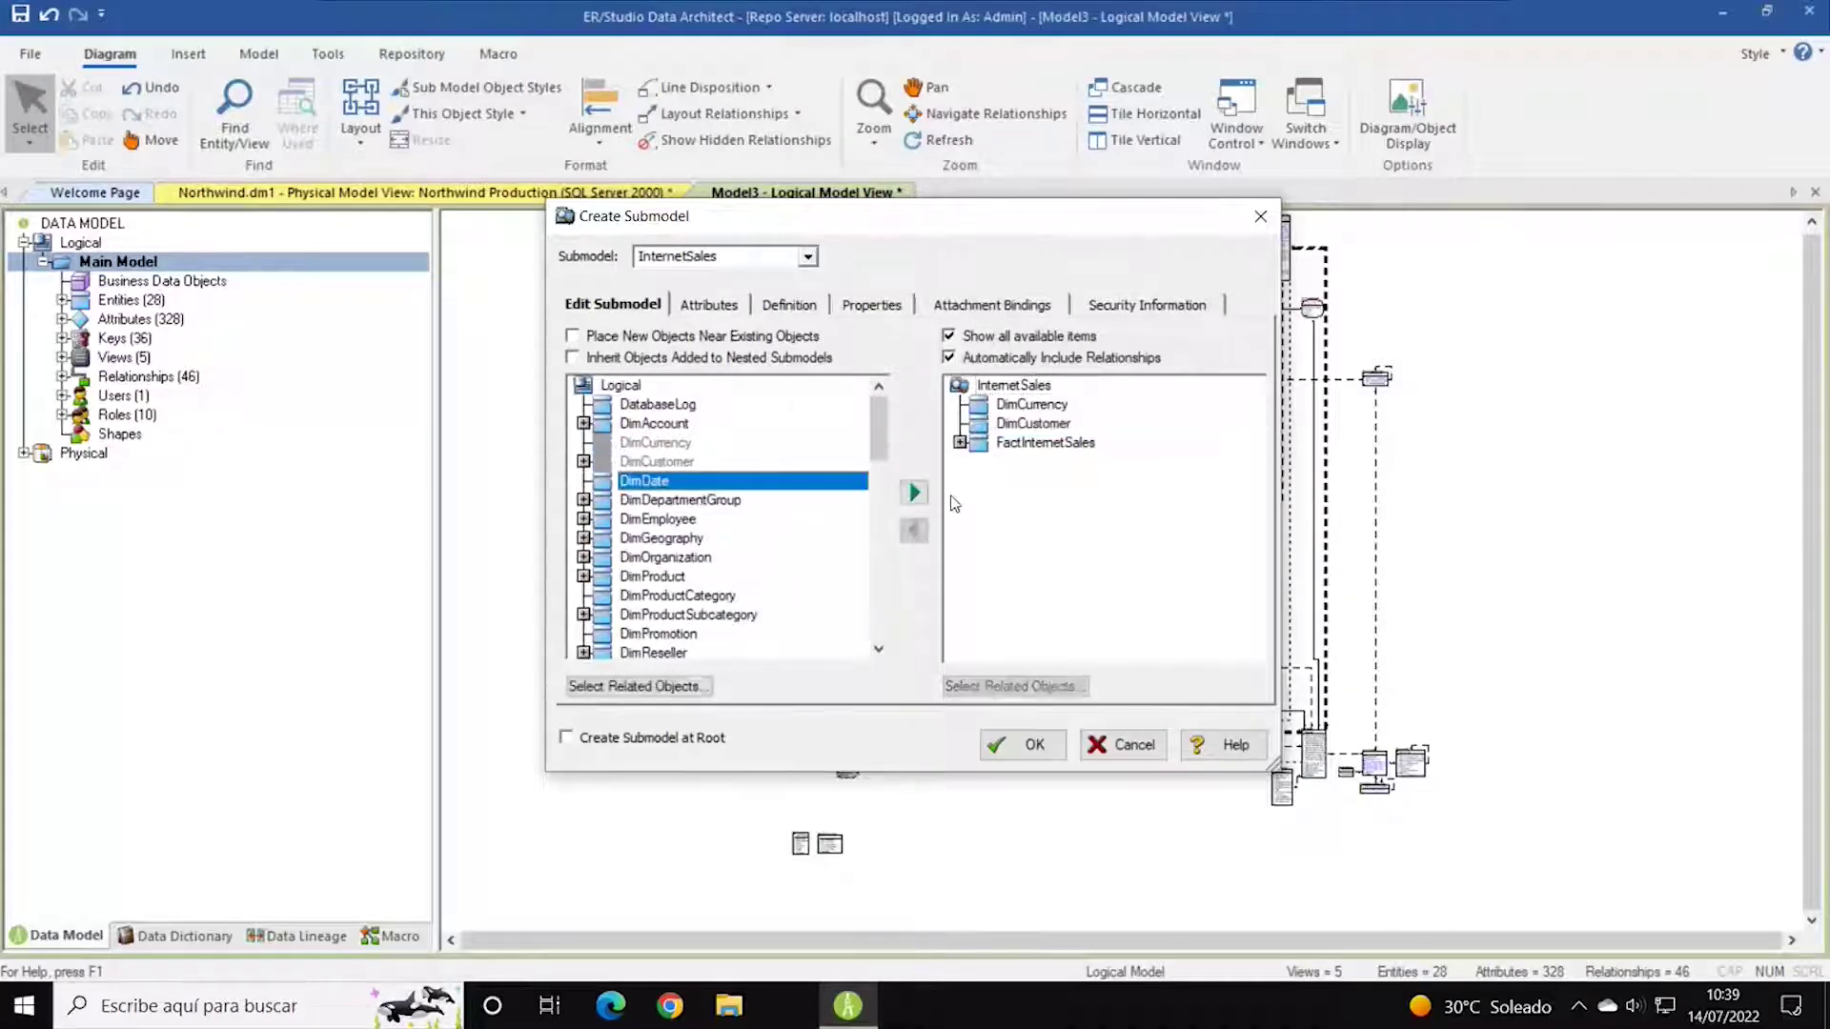
{"action": "left_click", "coordinate": [914, 493]}
Add DimProduct, DimPromotion and DimSalesTerritory to the InternetSales submodel.
{"action": "scroll", "coordinate": [780, 587], "scroll_direction": "down", "scroll_amount": 4}
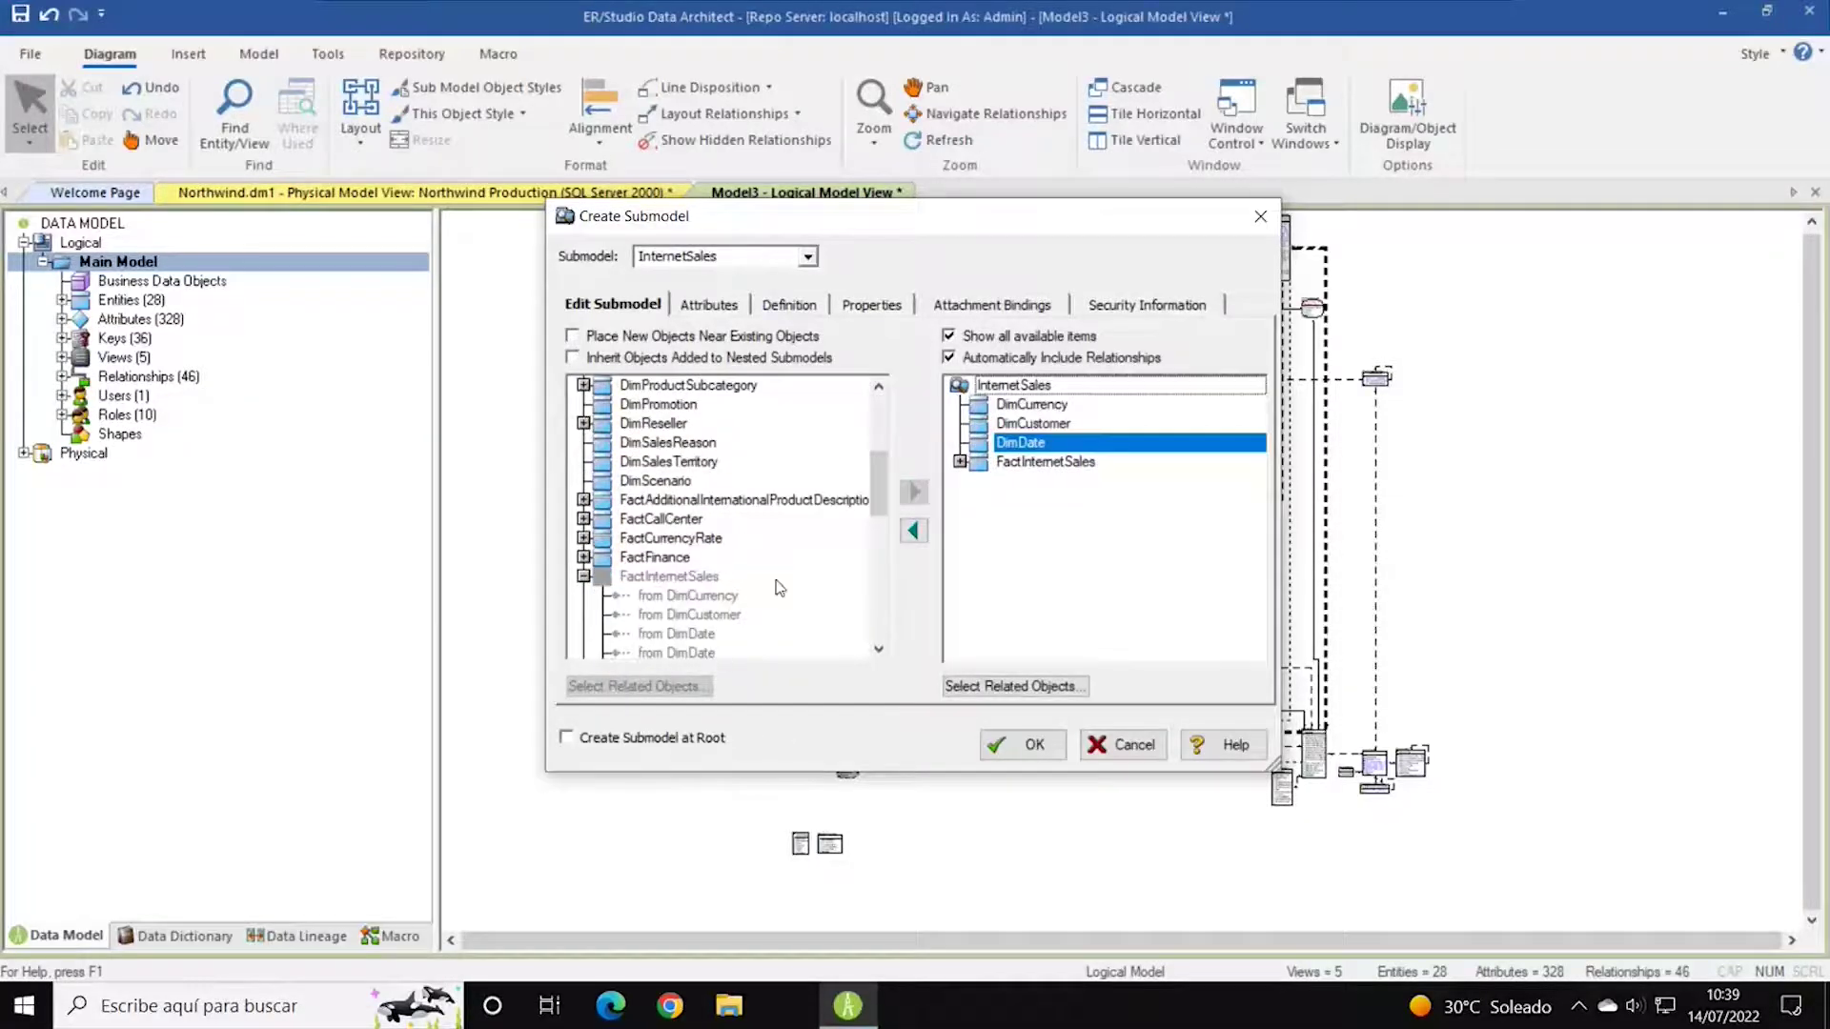
{"action": "scroll", "coordinate": [780, 587], "scroll_direction": "down", "scroll_amount": 2}
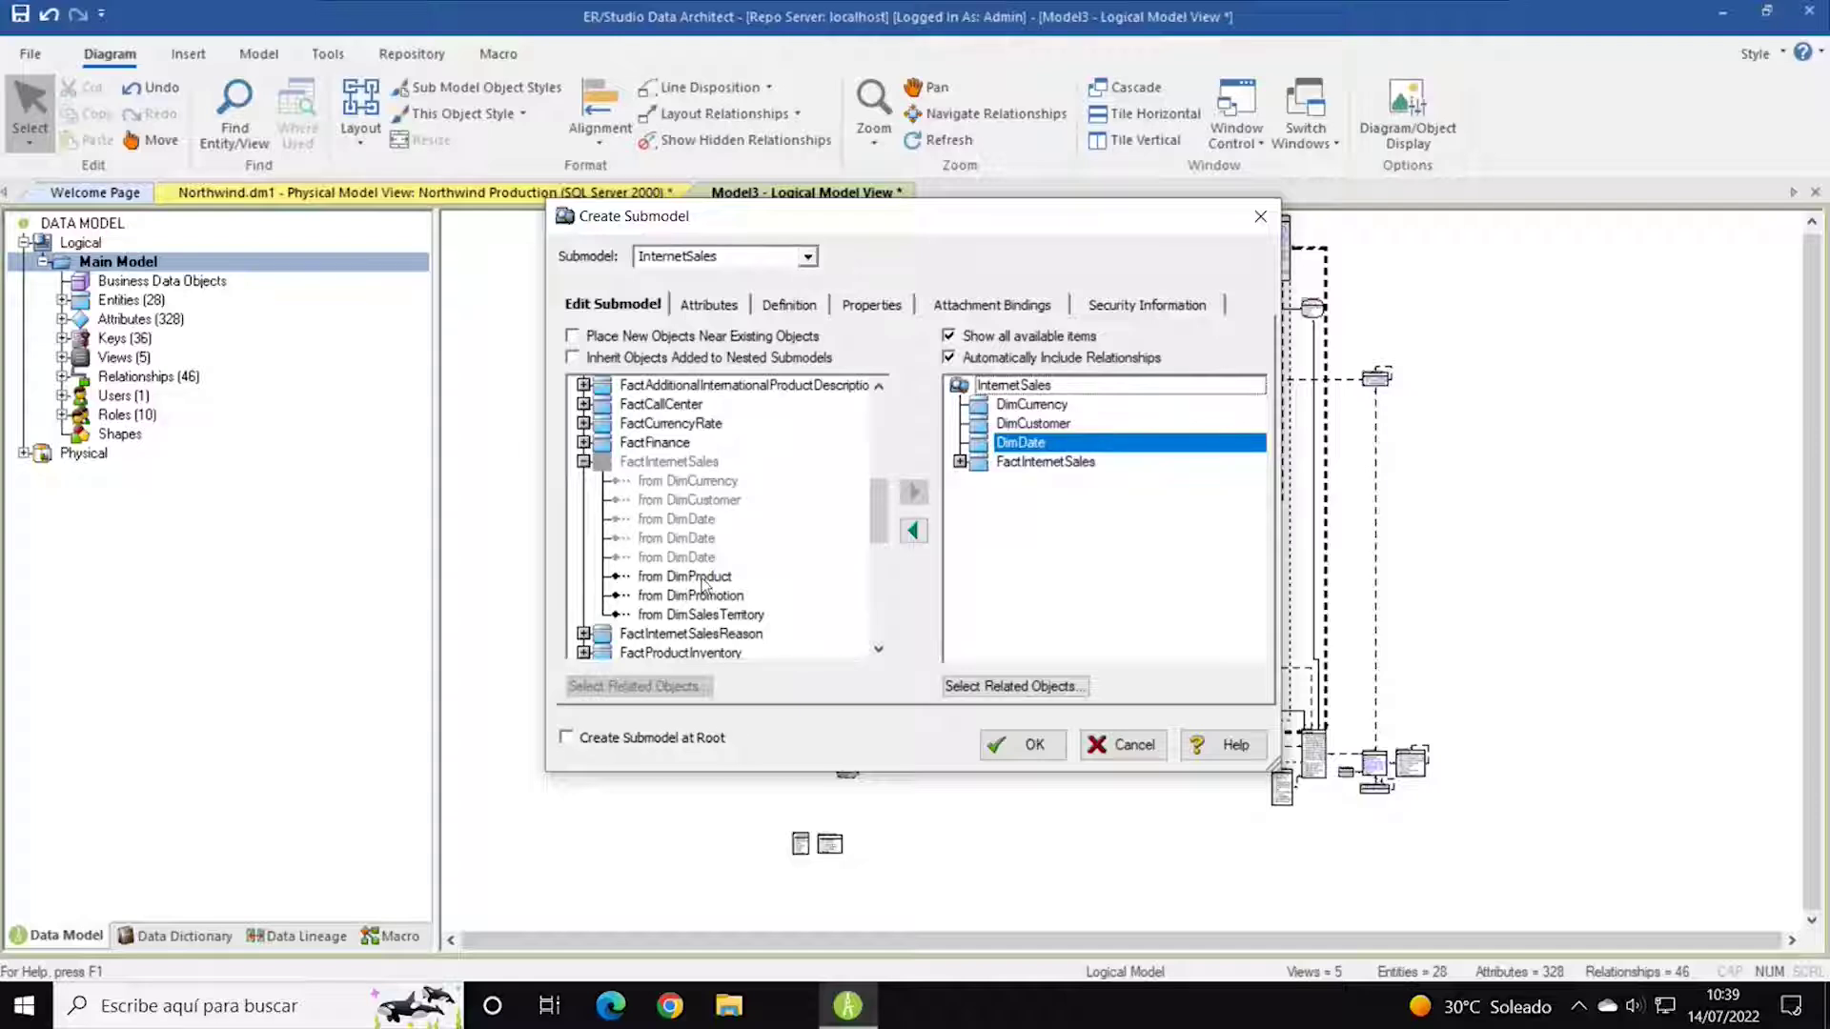
{"action": "scroll", "coordinate": [701, 572], "scroll_direction": "up", "scroll_amount": 5}
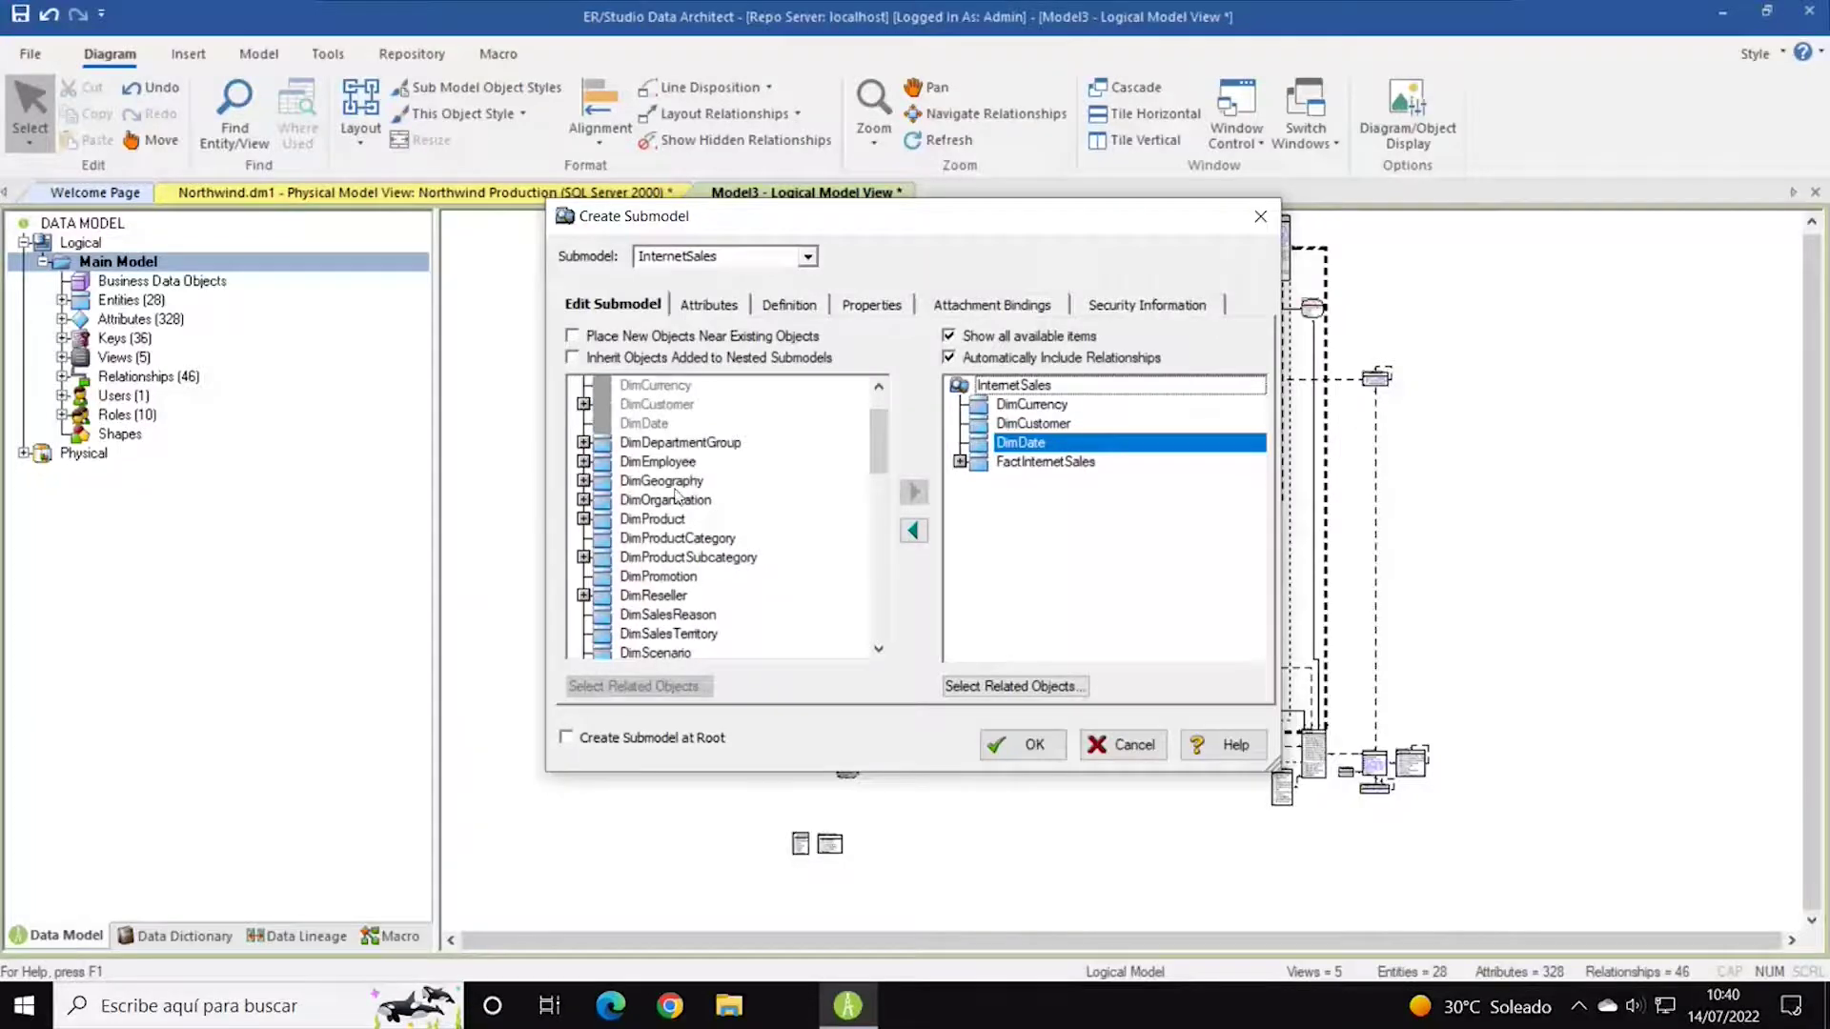
{"action": "left_click", "coordinate": [668, 523]}
{"action": "left_click", "coordinate": [914, 492]}
{"action": "scroll", "coordinate": [743, 548], "scroll_direction": "down", "scroll_amount": 2}
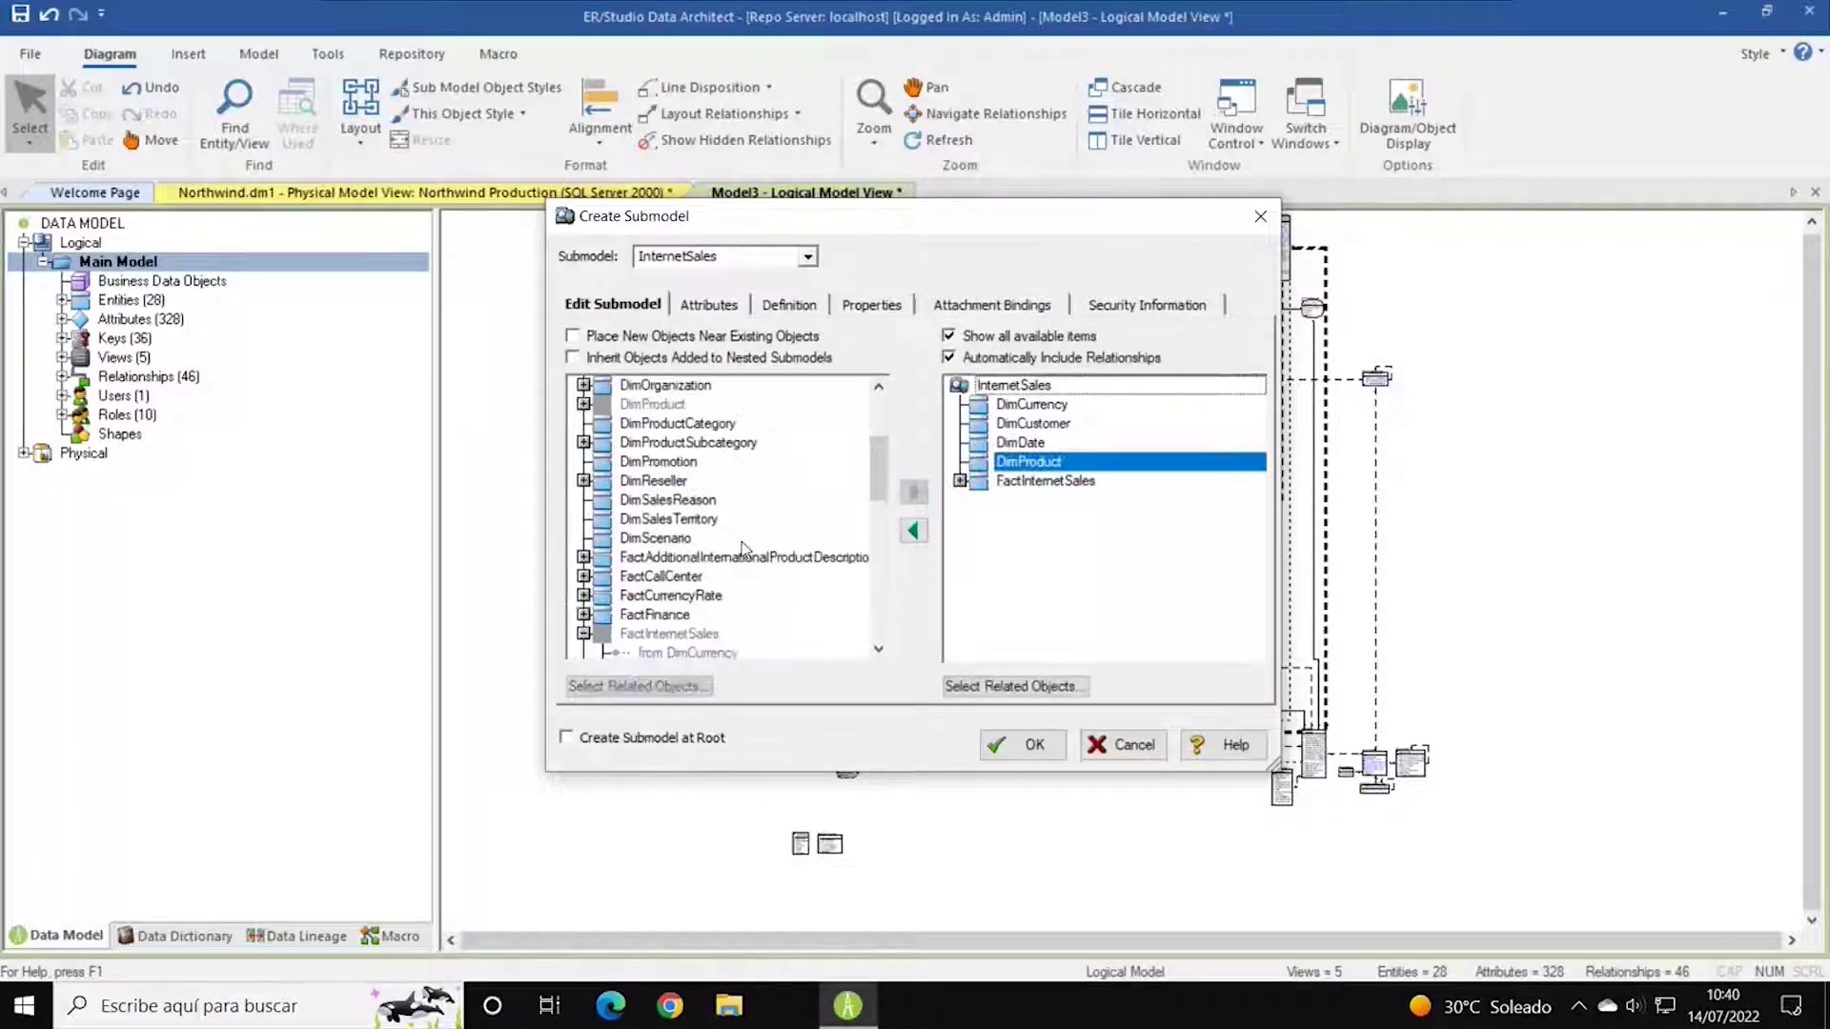
{"action": "scroll", "coordinate": [743, 553], "scroll_direction": "down", "scroll_amount": 2}
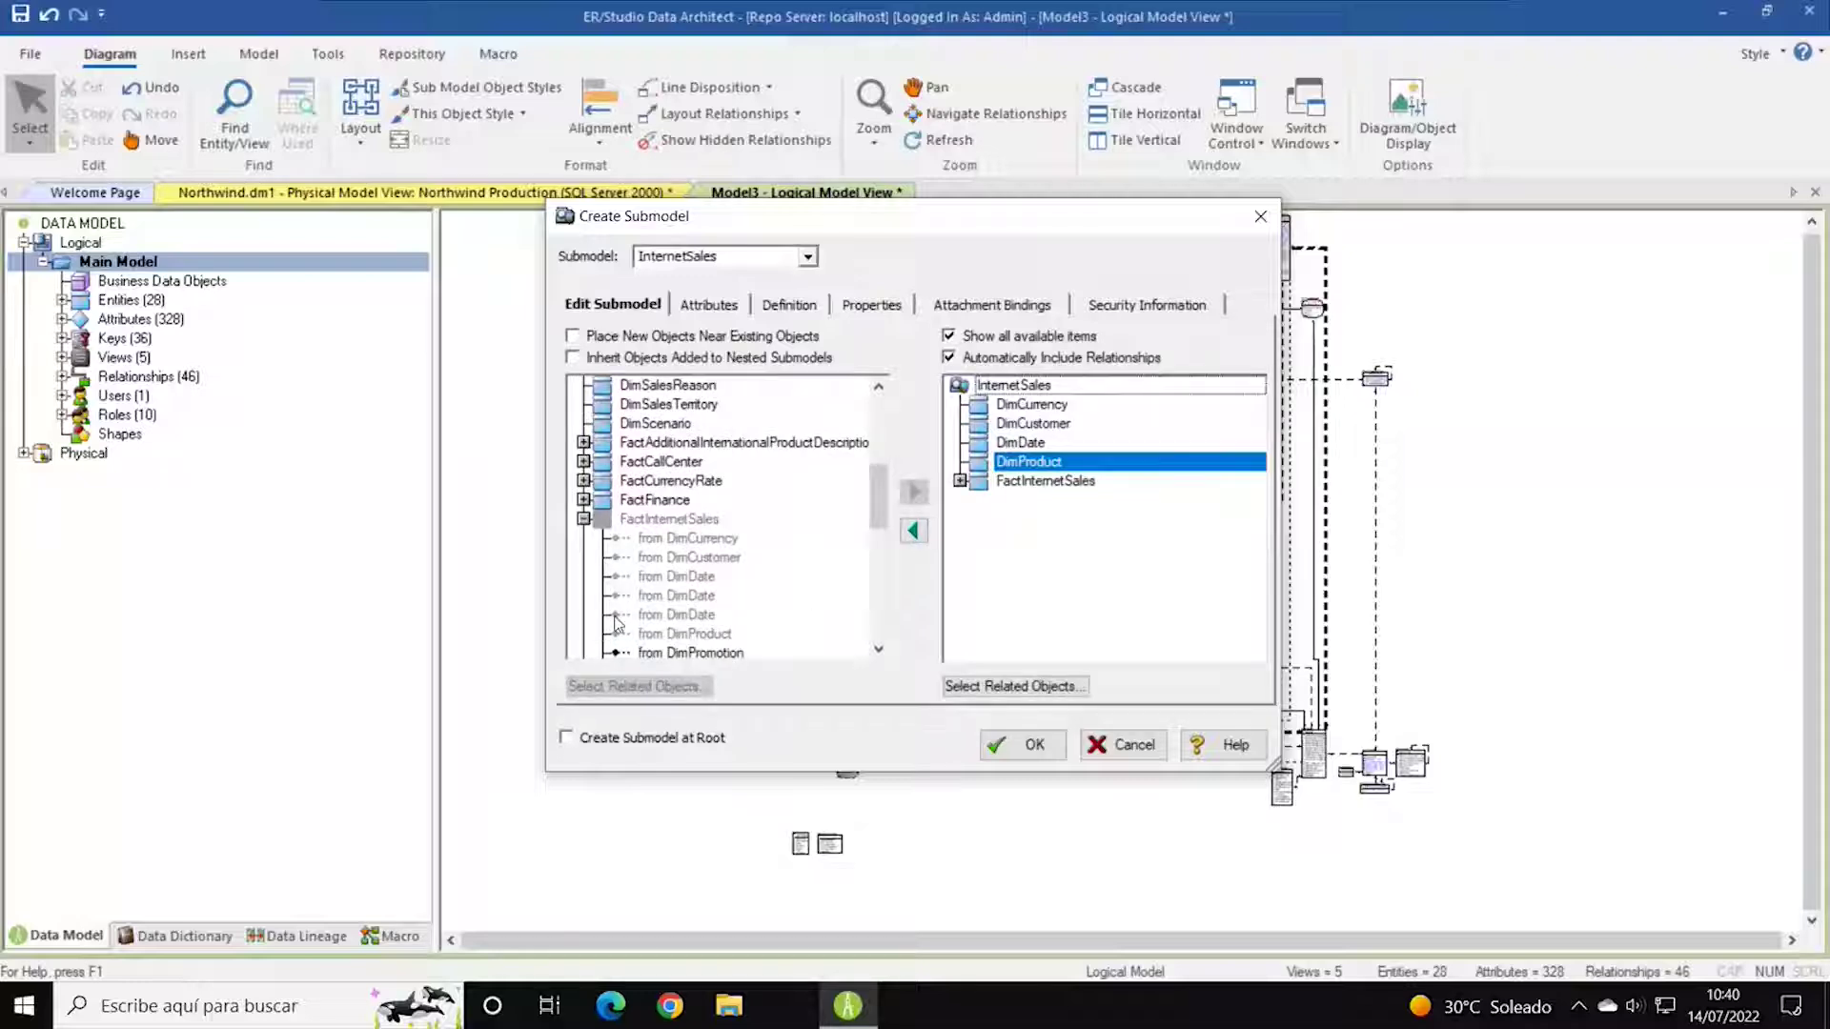
{"action": "scroll", "coordinate": [705, 567], "scroll_direction": "down", "scroll_amount": 2}
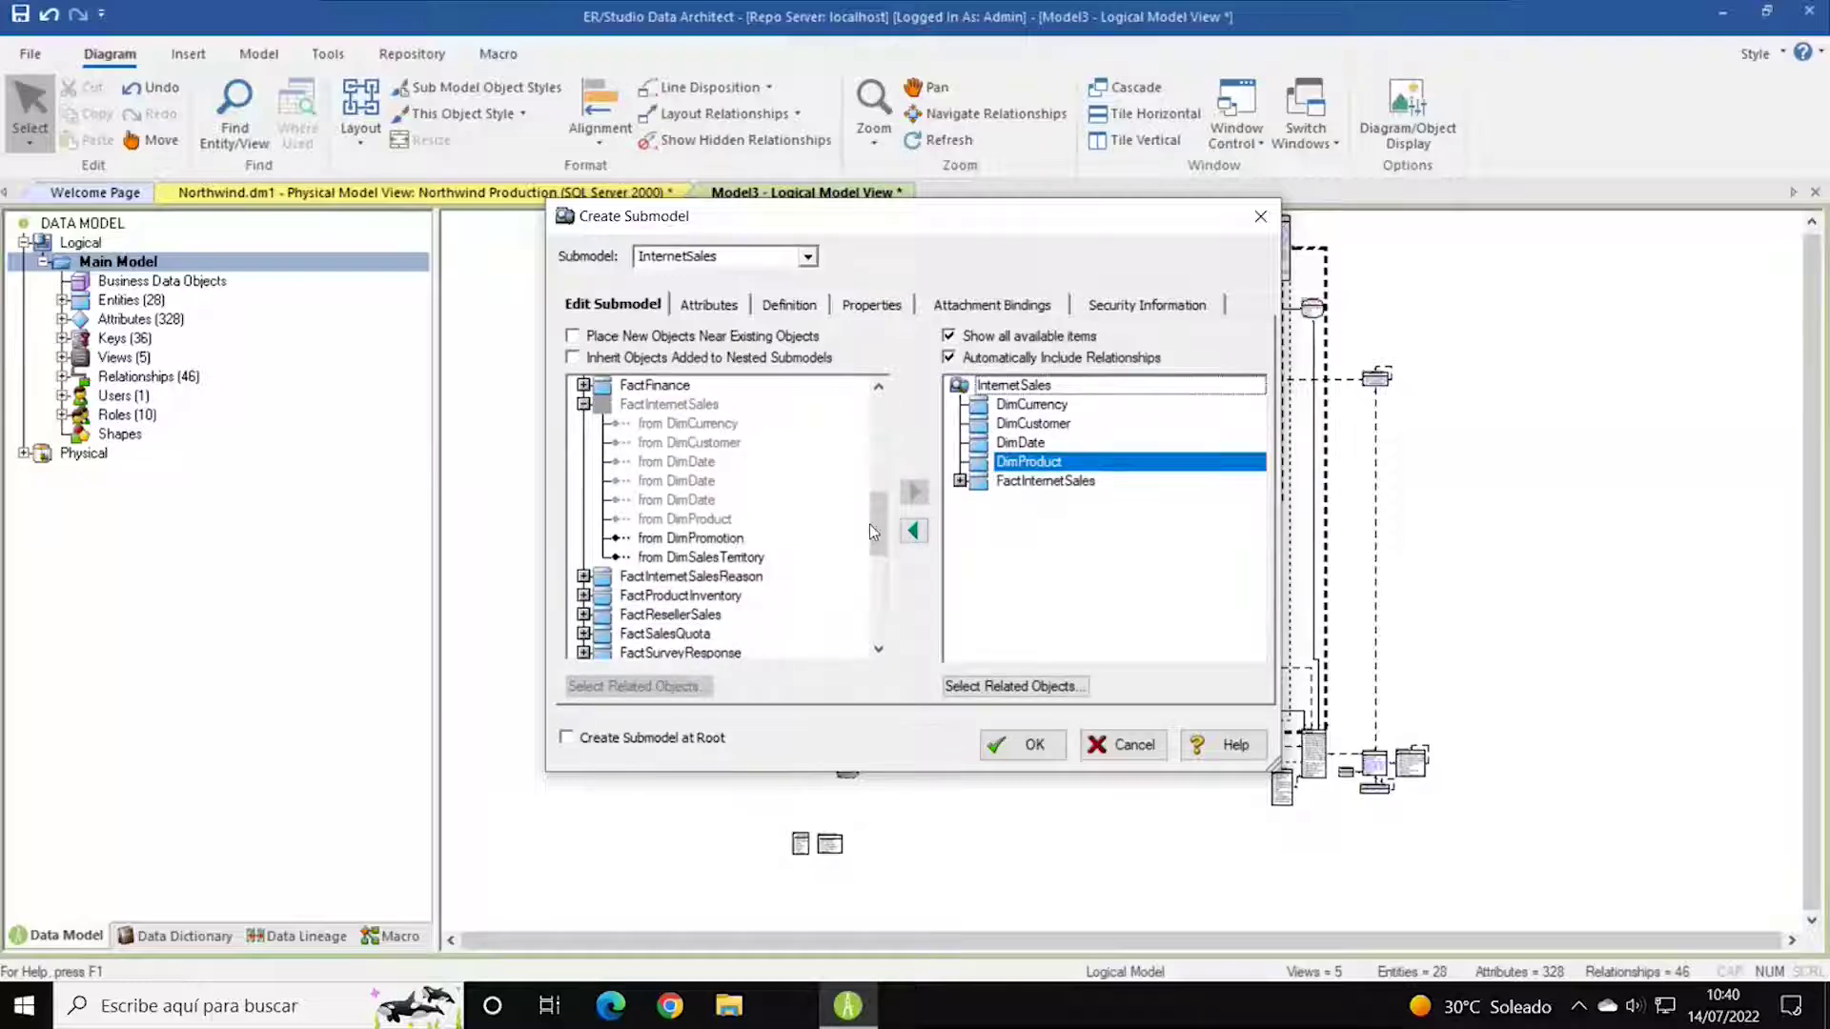
{"action": "scroll", "coordinate": [724, 515], "scroll_direction": "up", "scroll_amount": 4}
{"action": "left_click", "coordinate": [658, 461]}
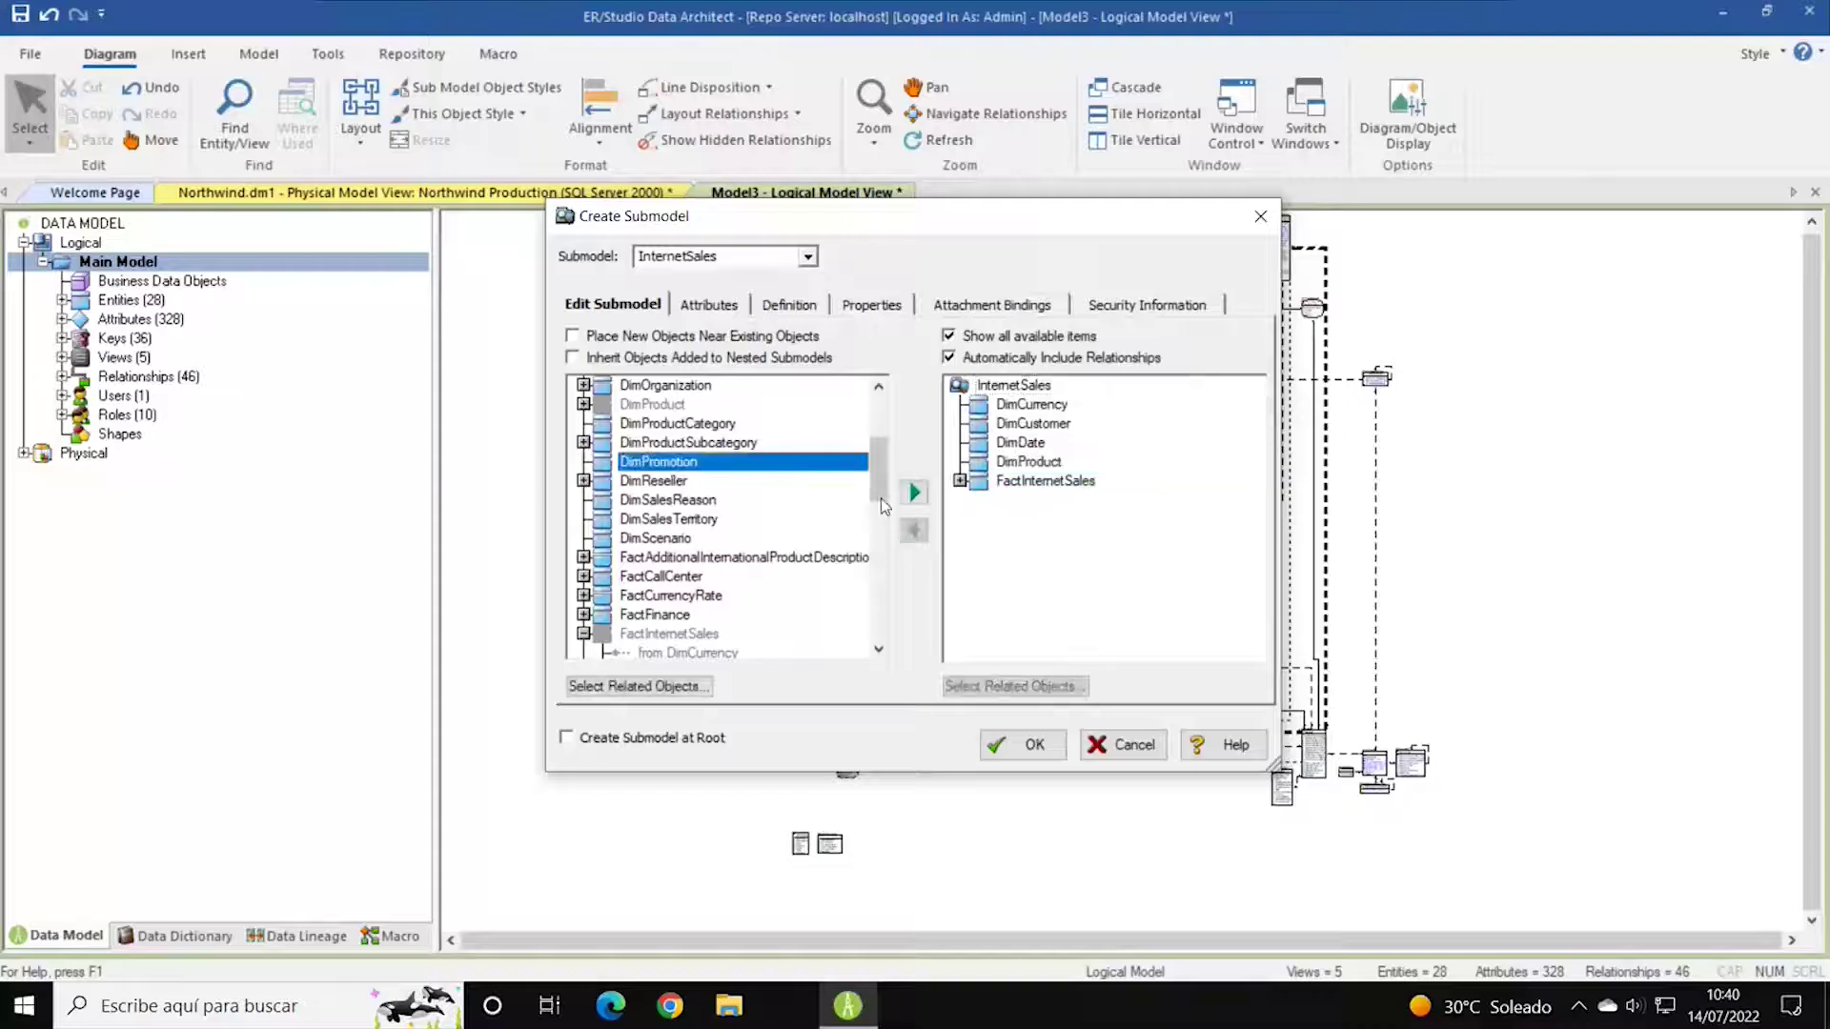
{"action": "left_click", "coordinate": [913, 492]}
{"action": "scroll", "coordinate": [749, 558], "scroll_direction": "down", "scroll_amount": 3}
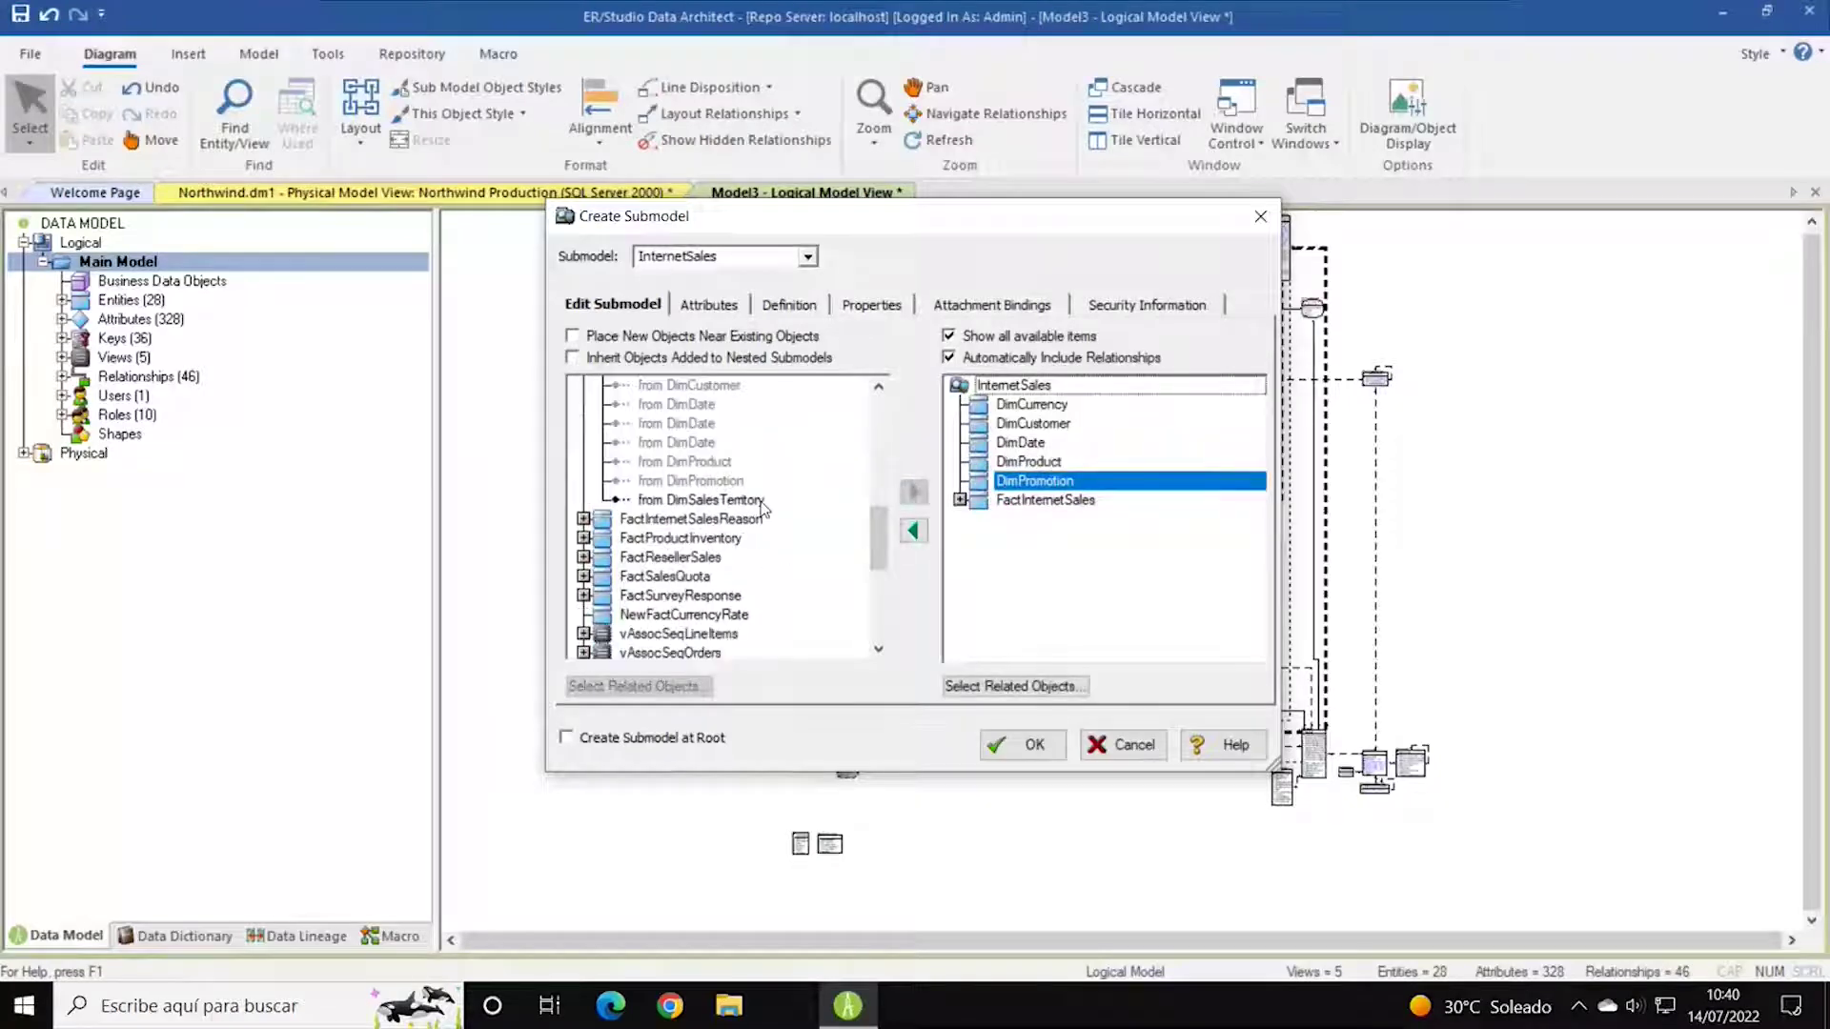
{"action": "scroll", "coordinate": [748, 505], "scroll_direction": "up", "scroll_amount": 3}
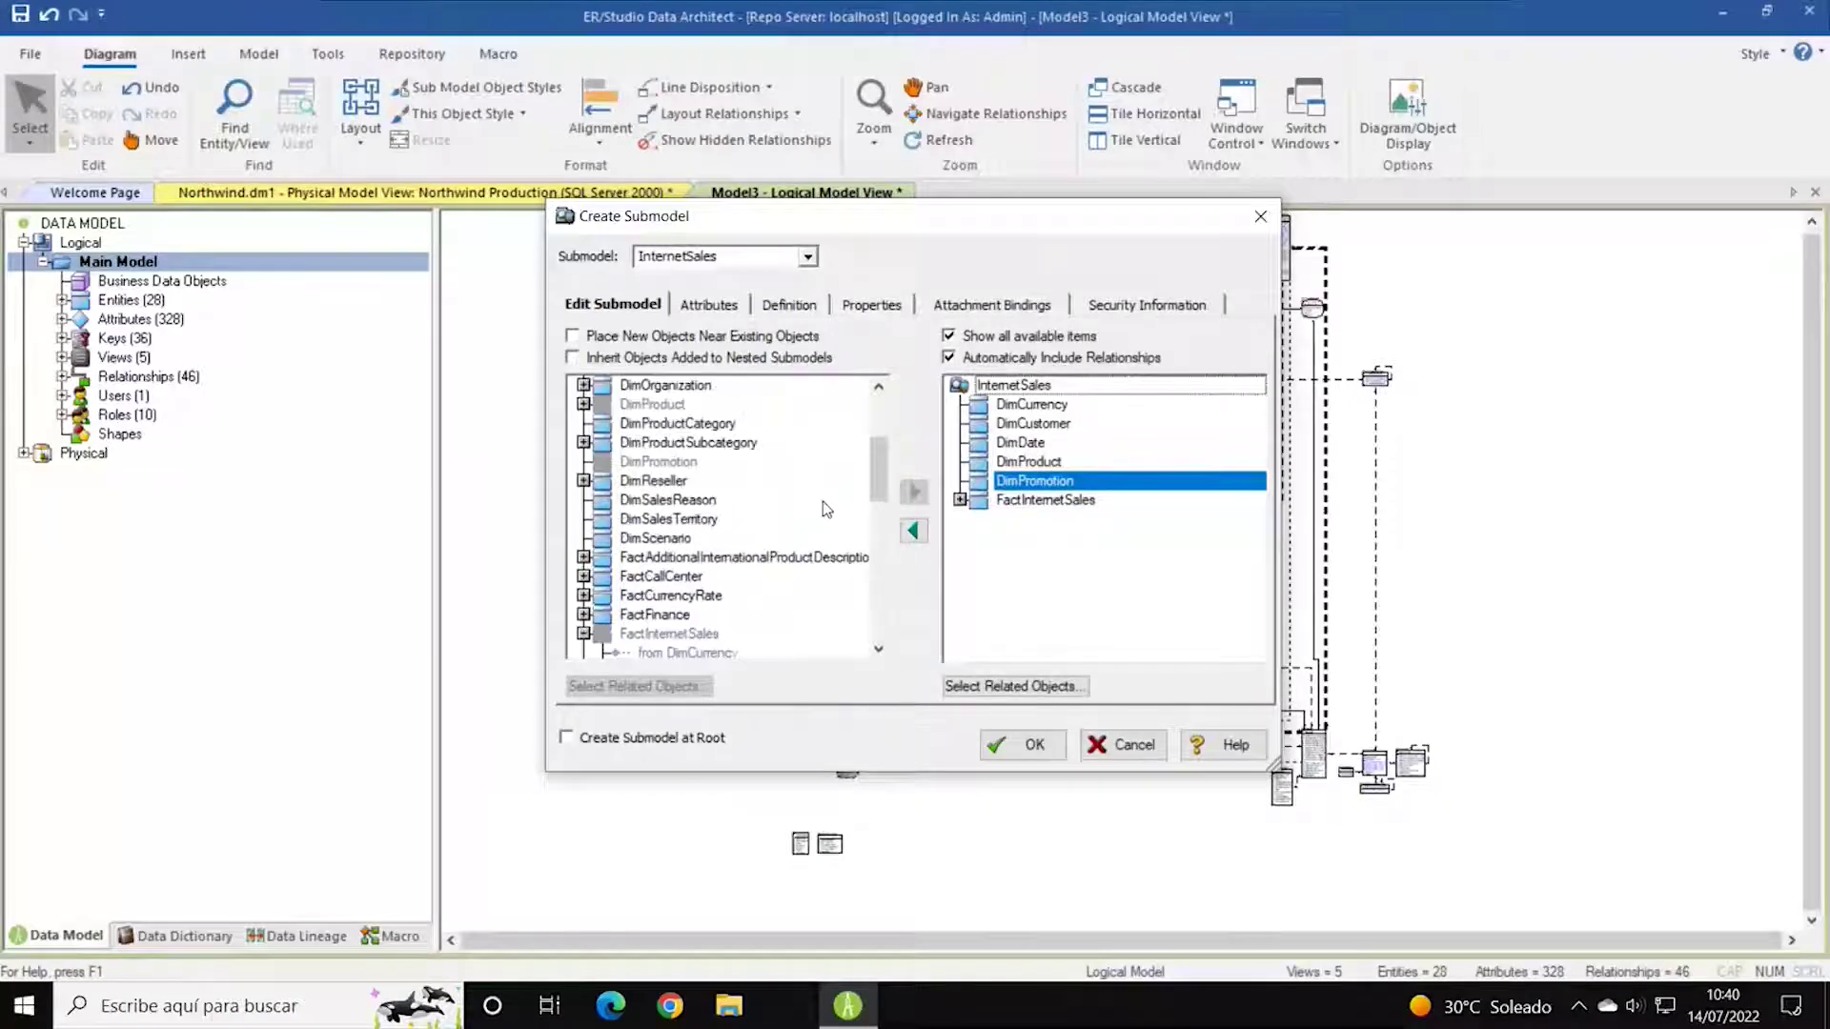
{"action": "left_click", "coordinate": [678, 523]}
{"action": "left_click", "coordinate": [913, 492]}
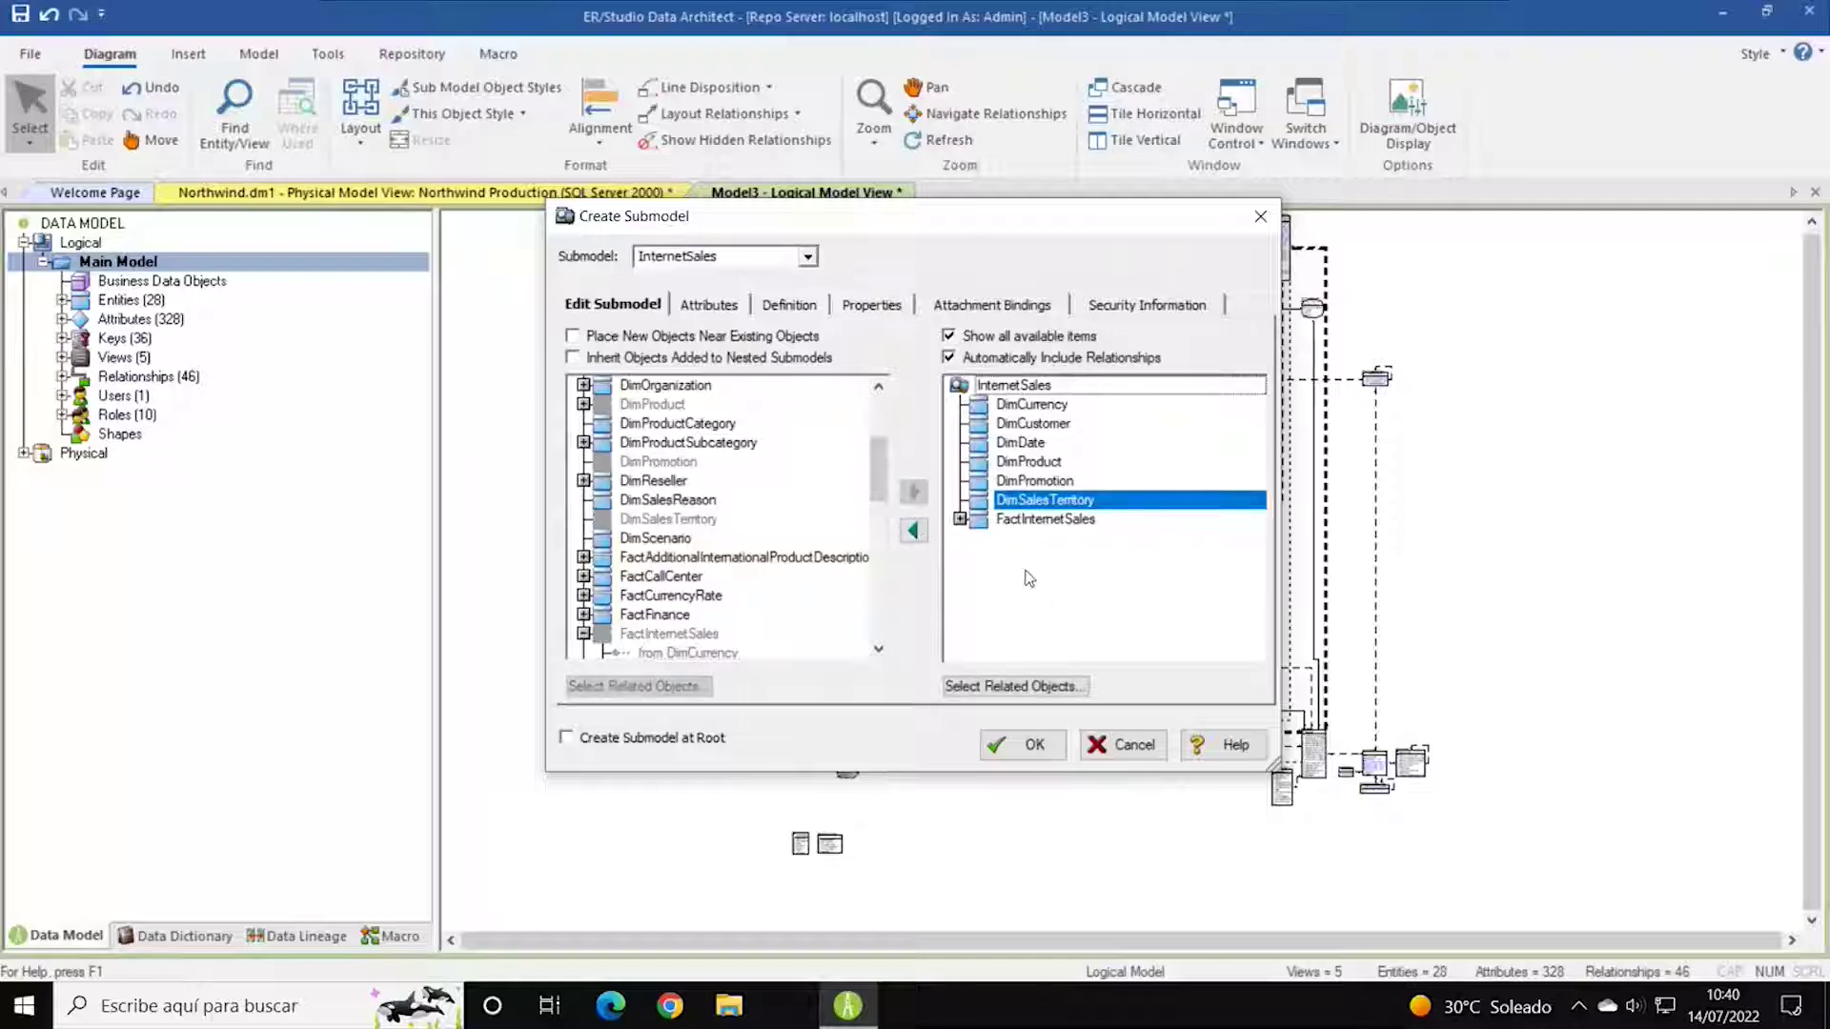
Show and hide the relationships included with FactInternetSales.
{"action": "left_click", "coordinate": [959, 520]}
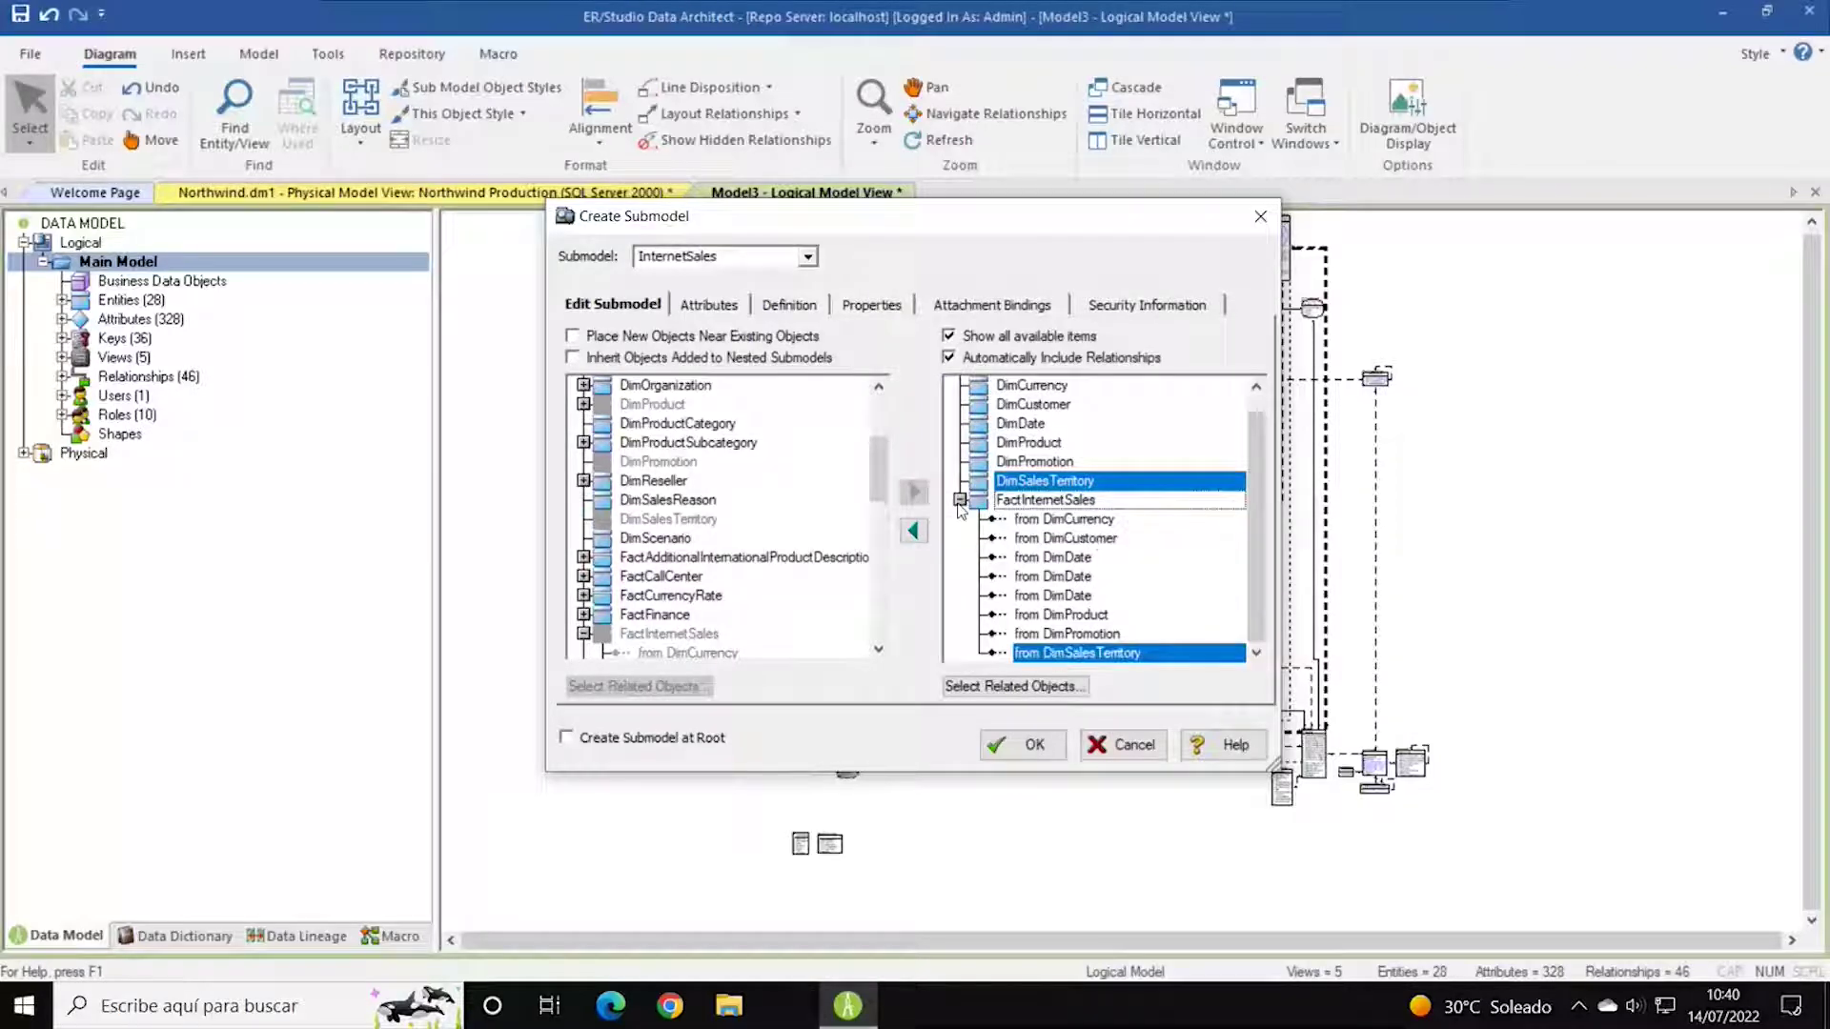
{"action": "left_click", "coordinate": [960, 500]}
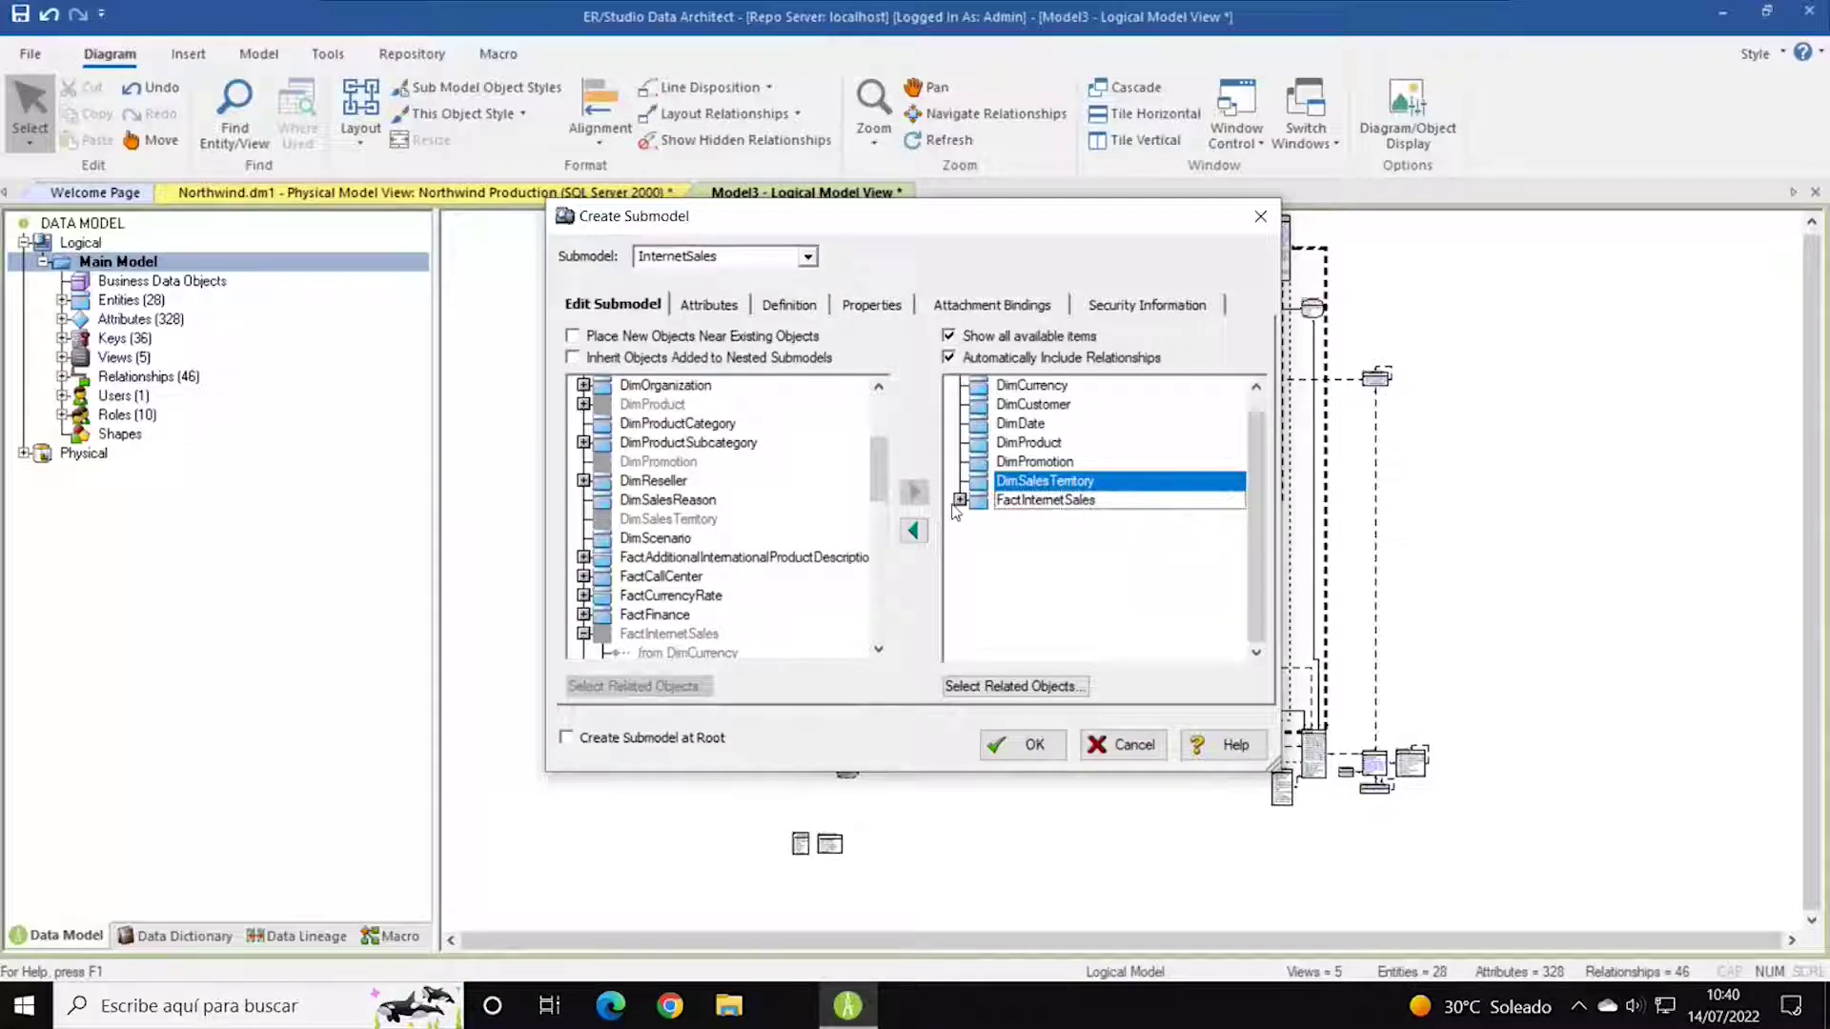
{"action": "left_click", "coordinate": [959, 500]}
{"action": "left_click", "coordinate": [960, 500]}
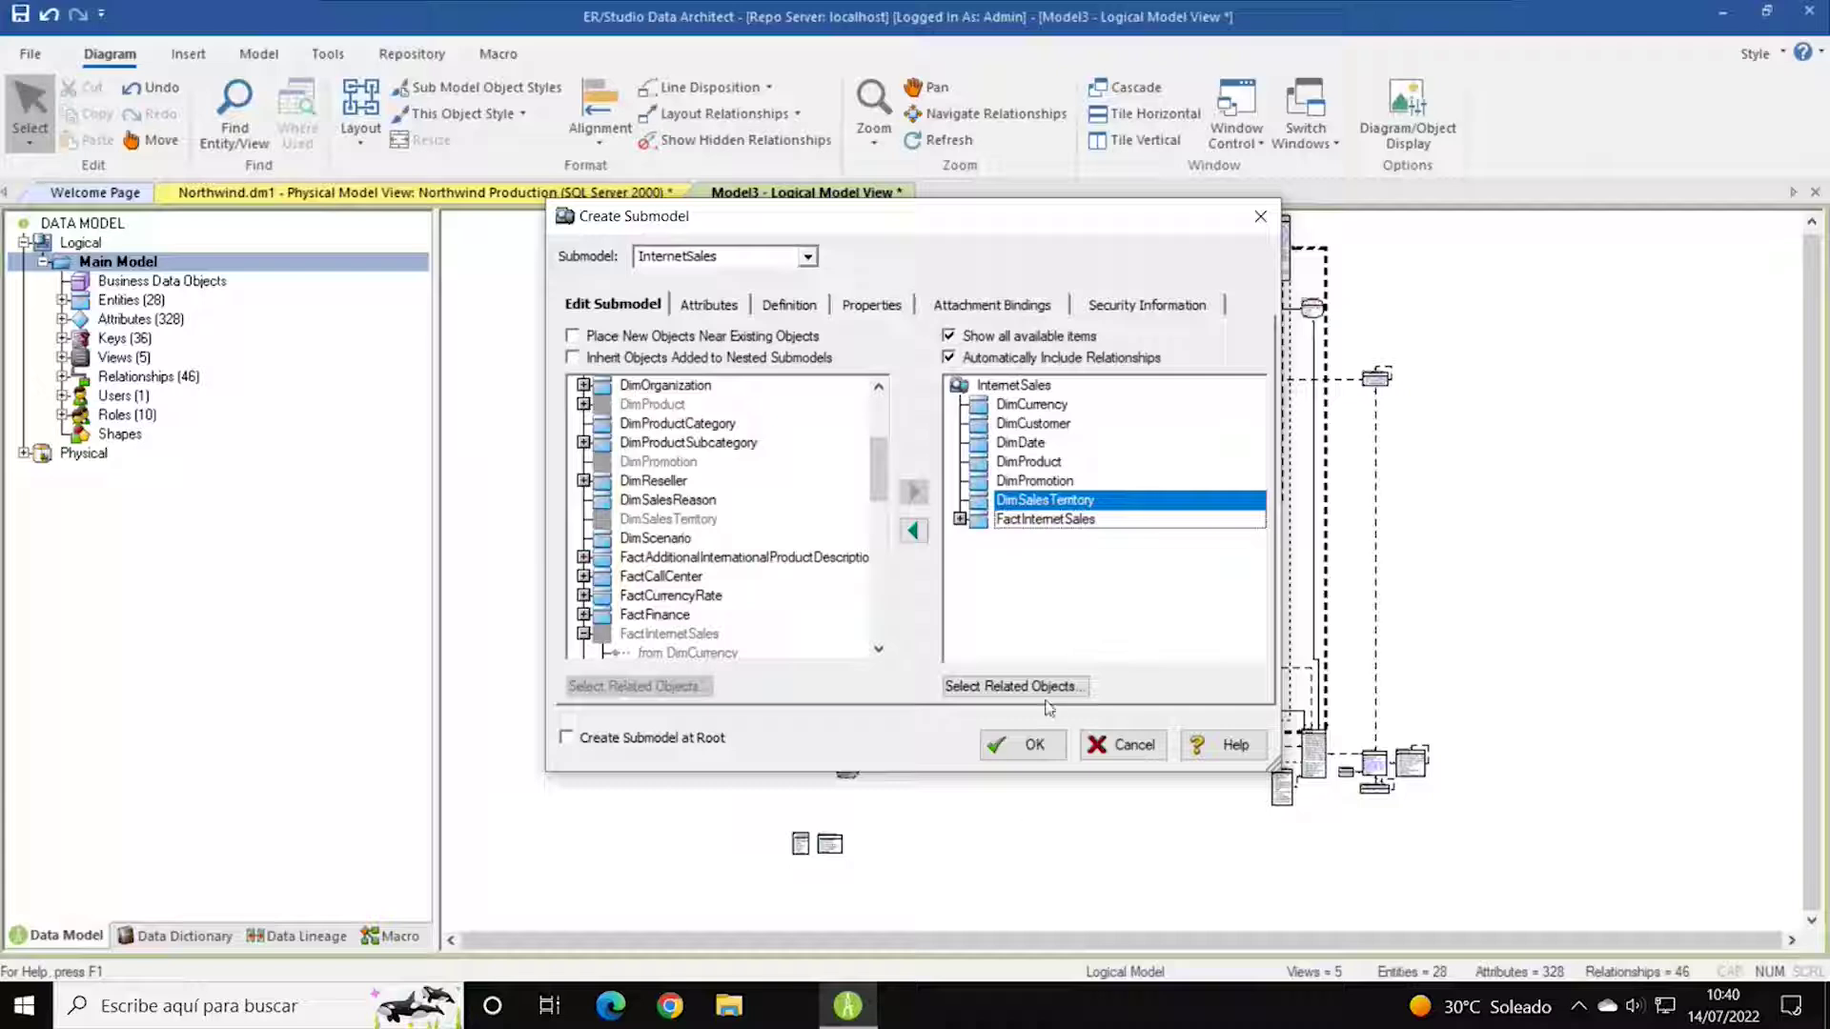
Review the submodel's included attributes and its empty Definition.
{"action": "left_click", "coordinate": [730, 303]}
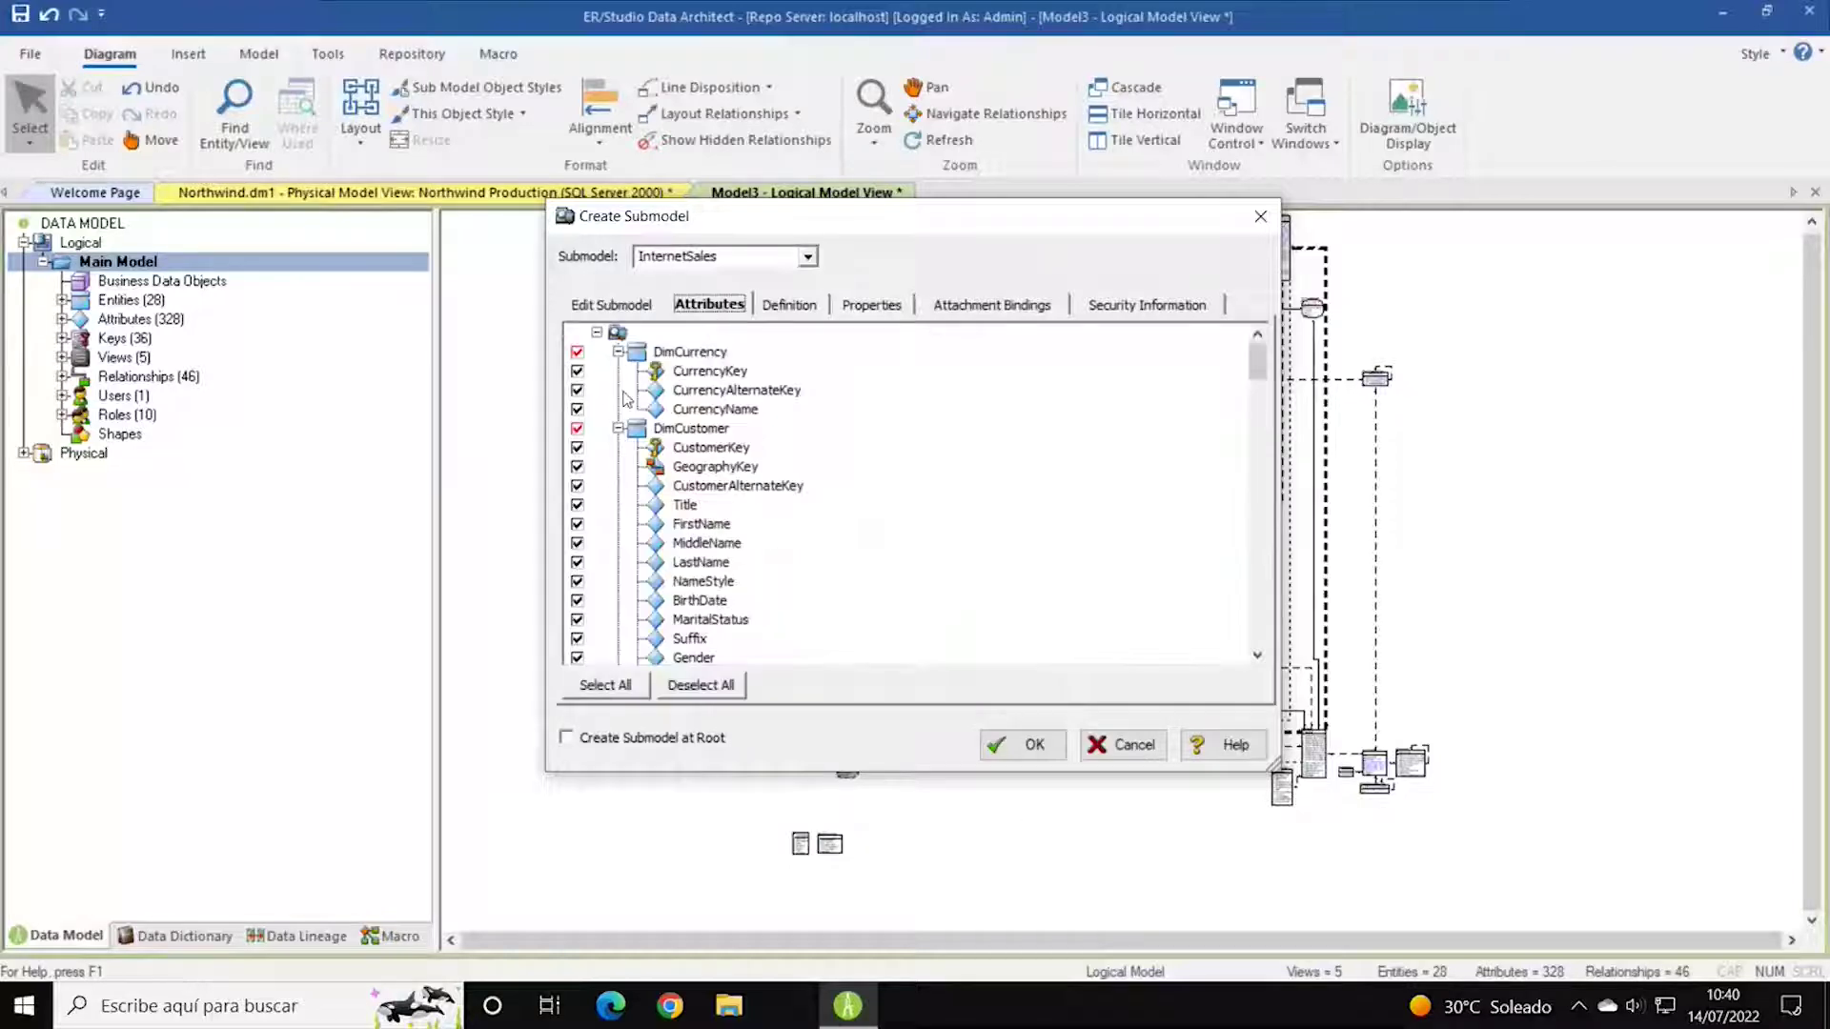
{"action": "scroll", "coordinate": [867, 473], "scroll_direction": "down", "scroll_amount": 13}
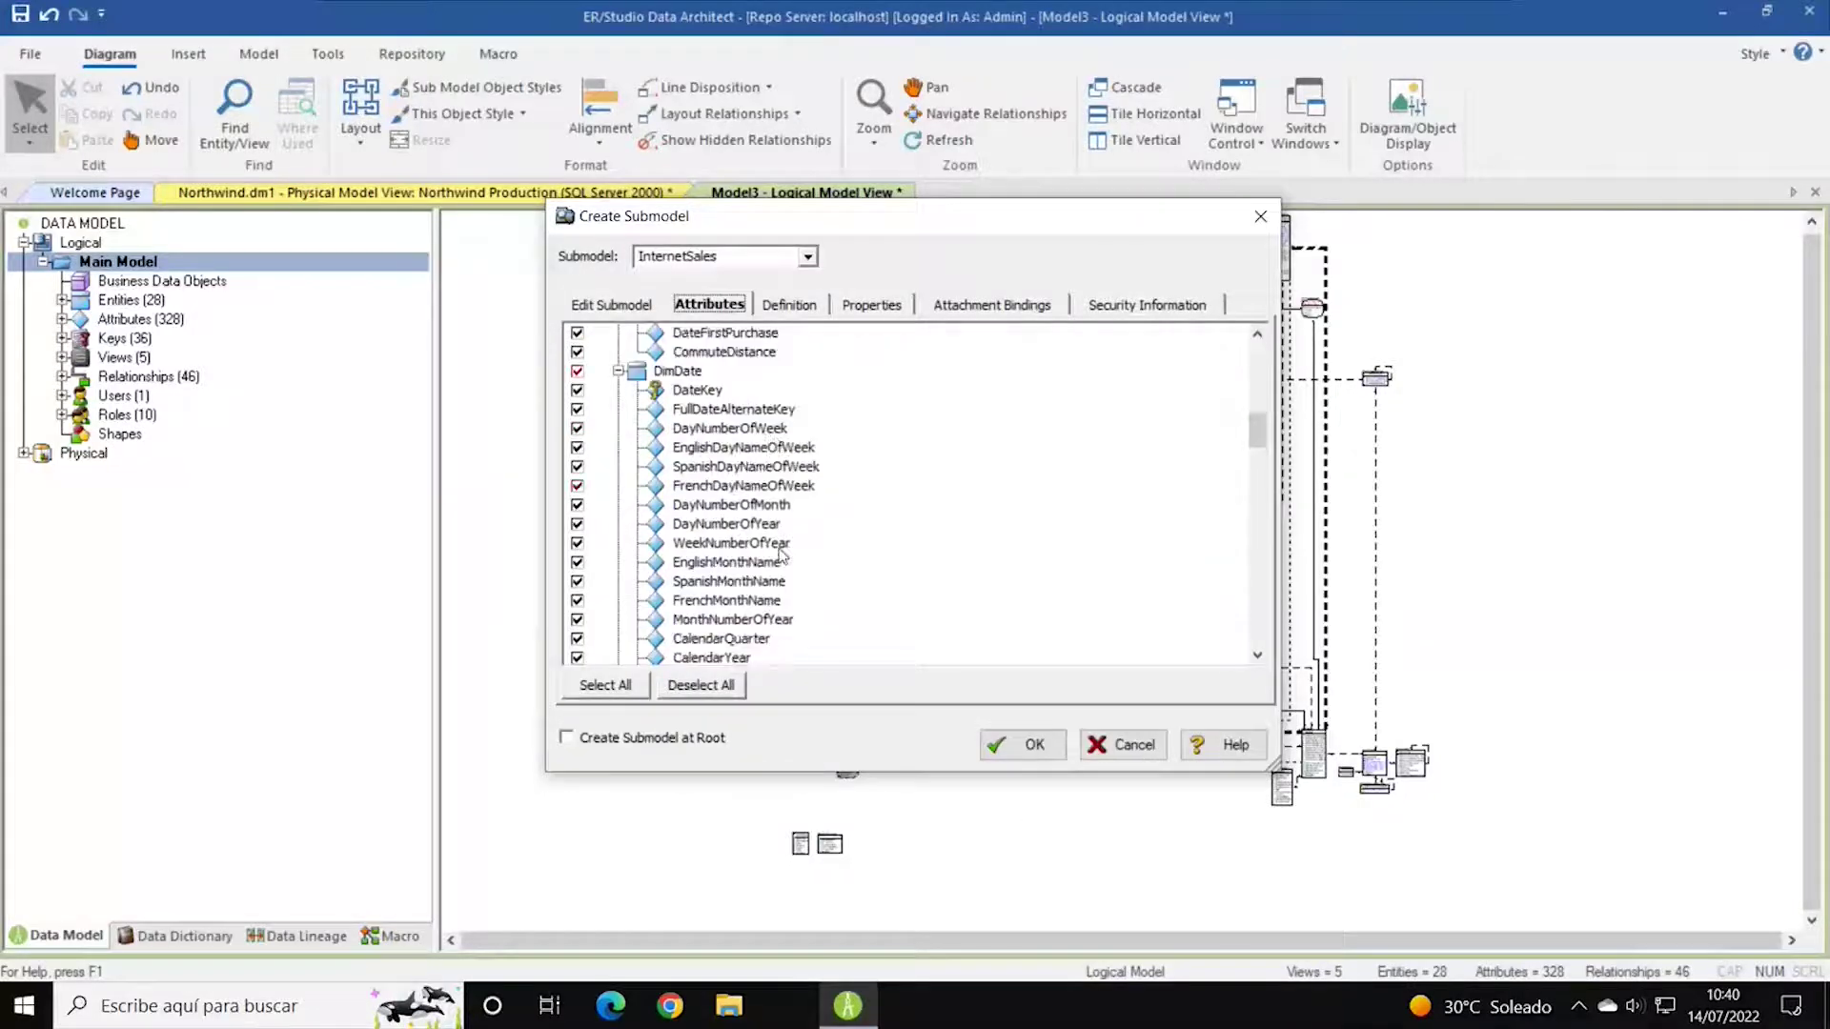
{"action": "scroll", "coordinate": [844, 532], "scroll_direction": "down", "scroll_amount": 10}
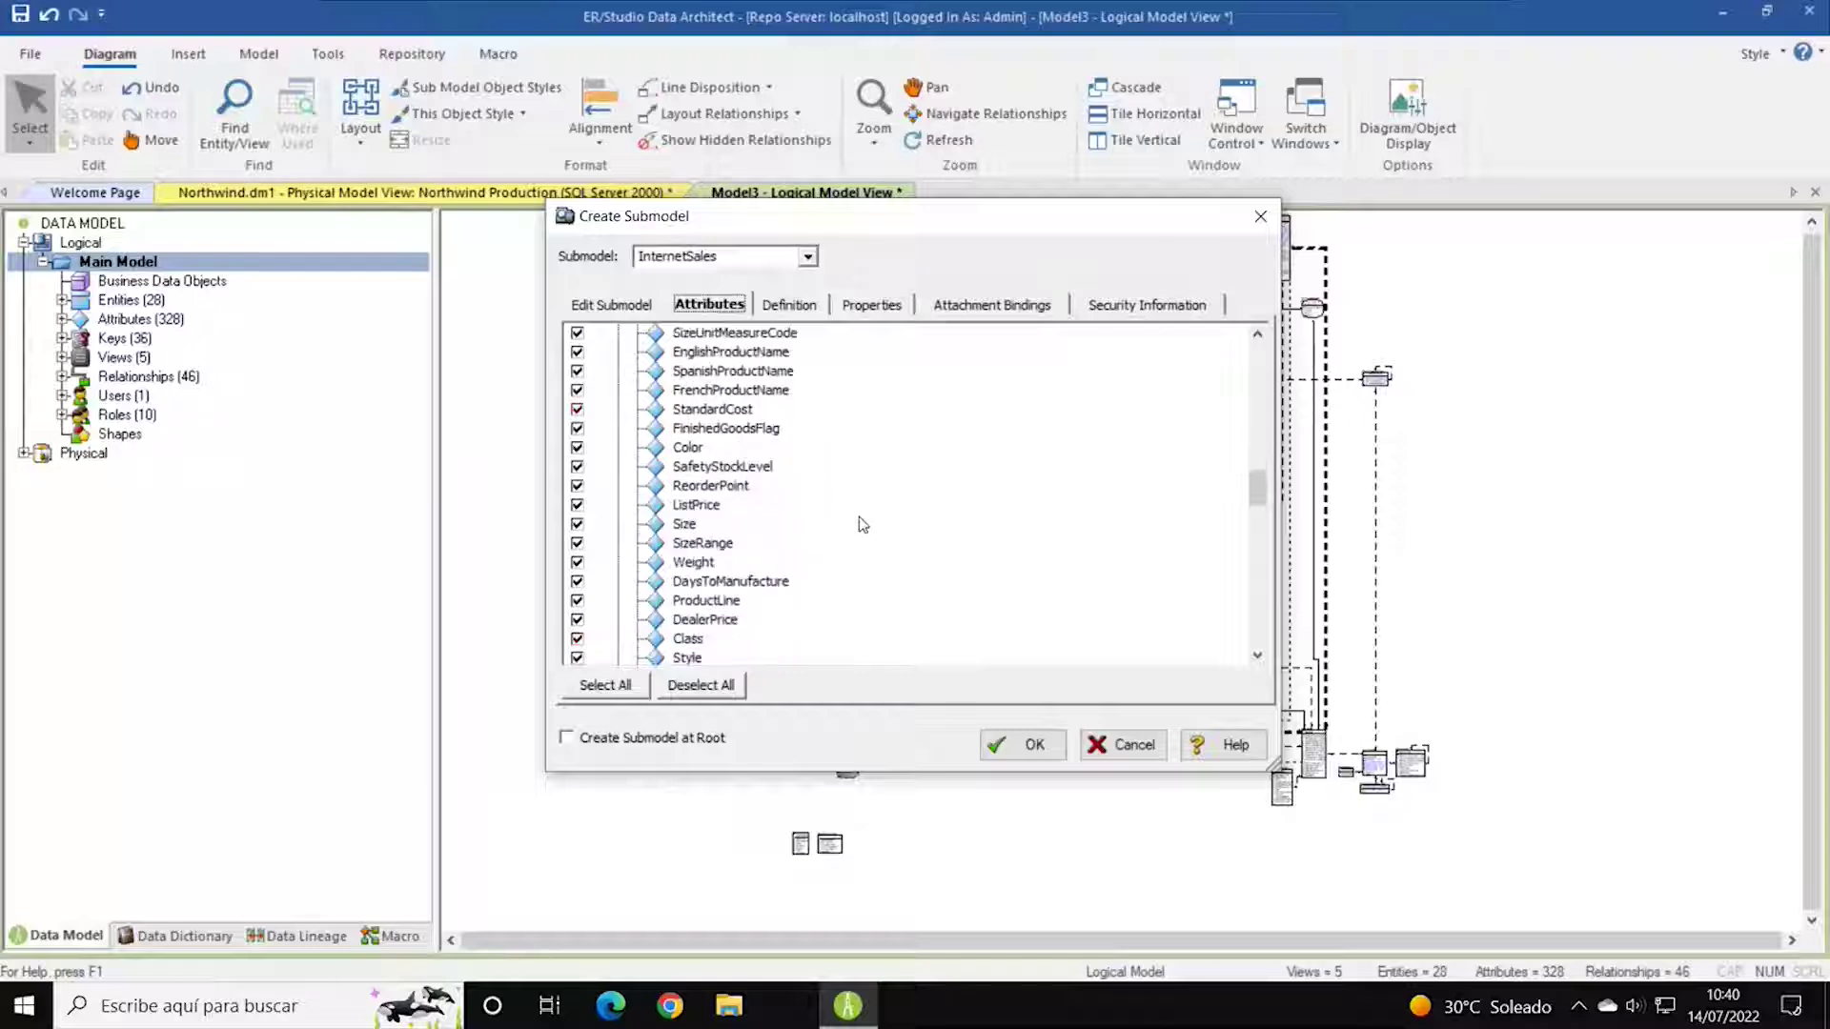
{"action": "scroll", "coordinate": [857, 526], "scroll_direction": "down", "scroll_amount": 4}
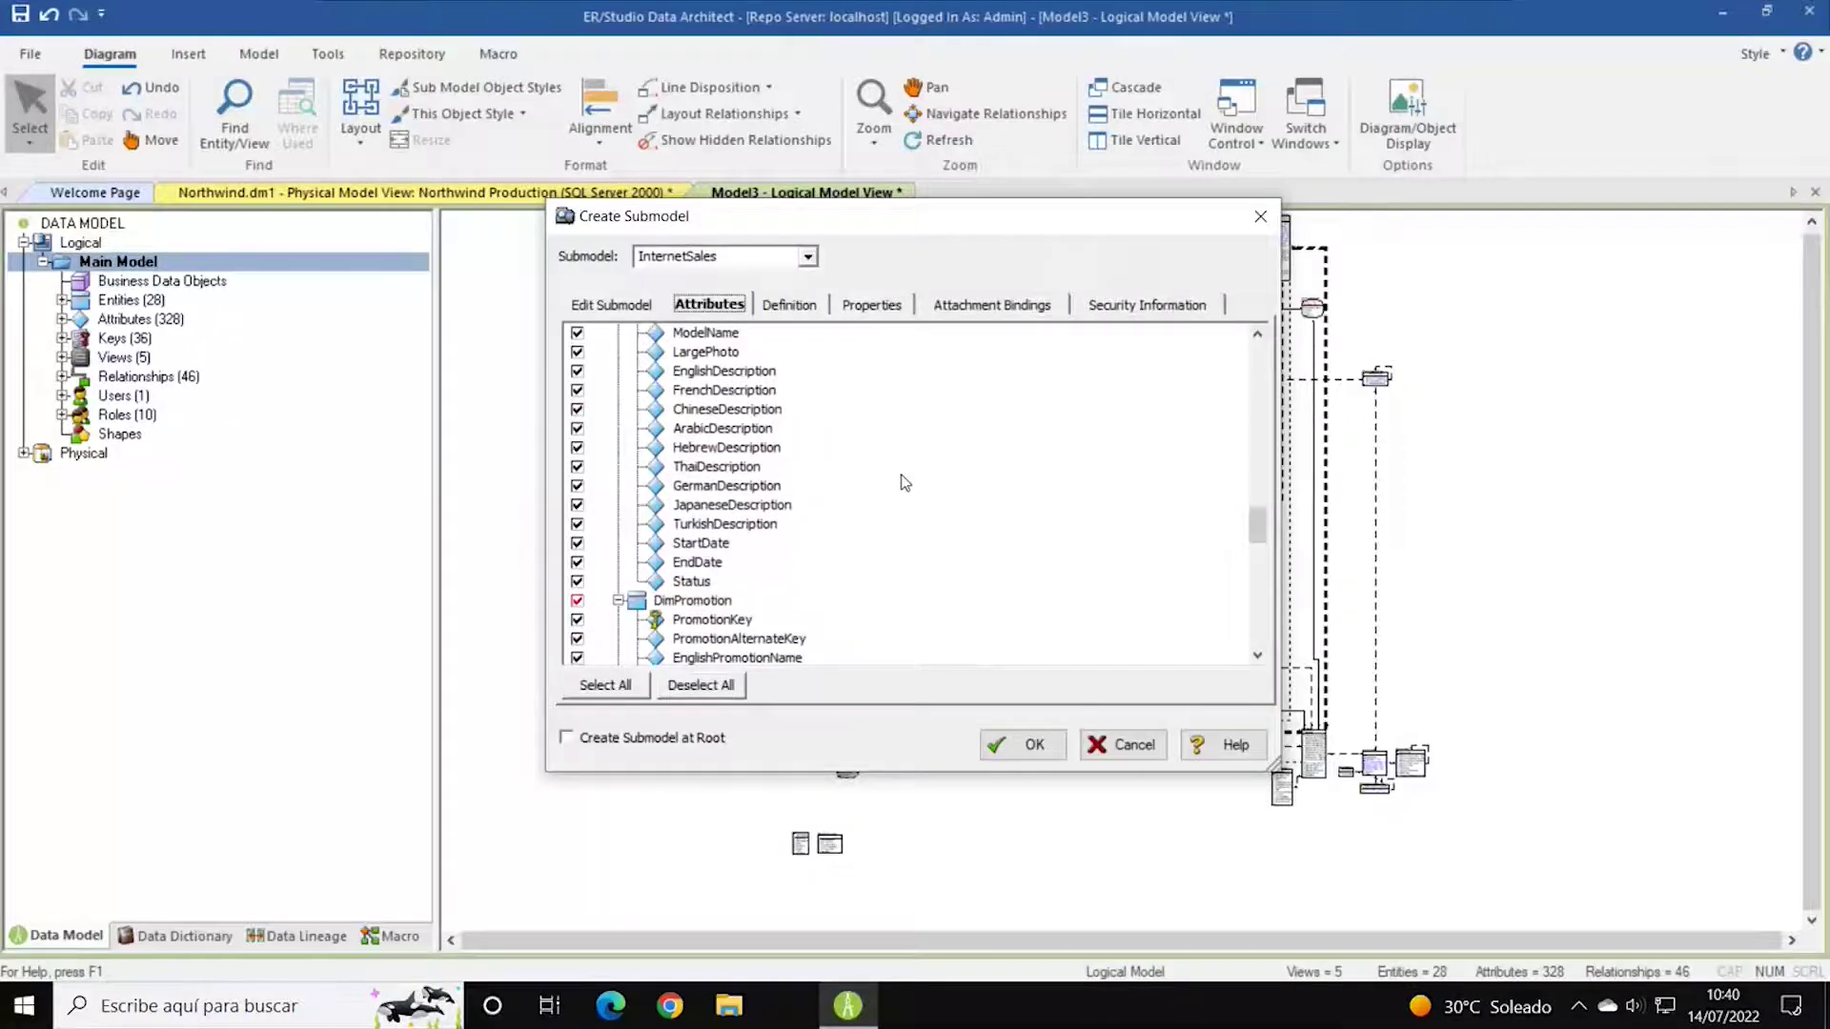
{"action": "scroll", "coordinate": [996, 543], "scroll_direction": "up", "scroll_amount": 12}
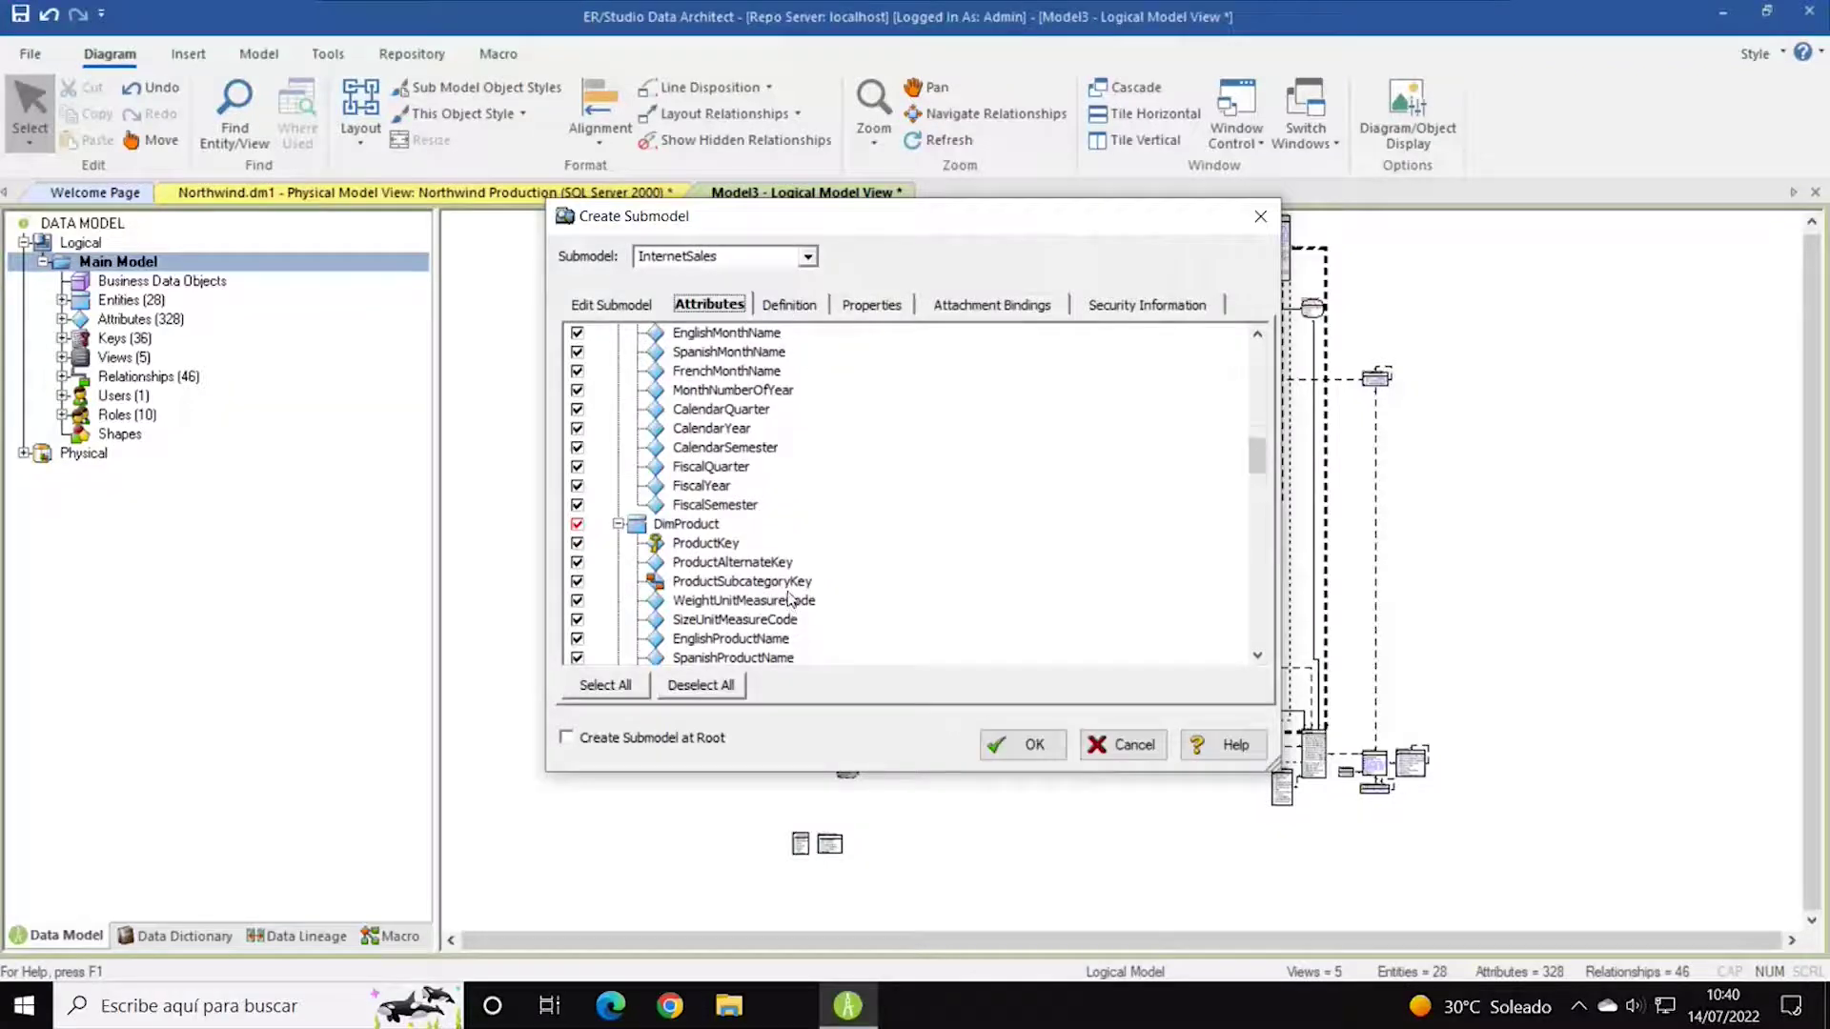
{"action": "scroll", "coordinate": [790, 598], "scroll_direction": "up", "scroll_amount": 5}
{"action": "left_click", "coordinate": [768, 305]}
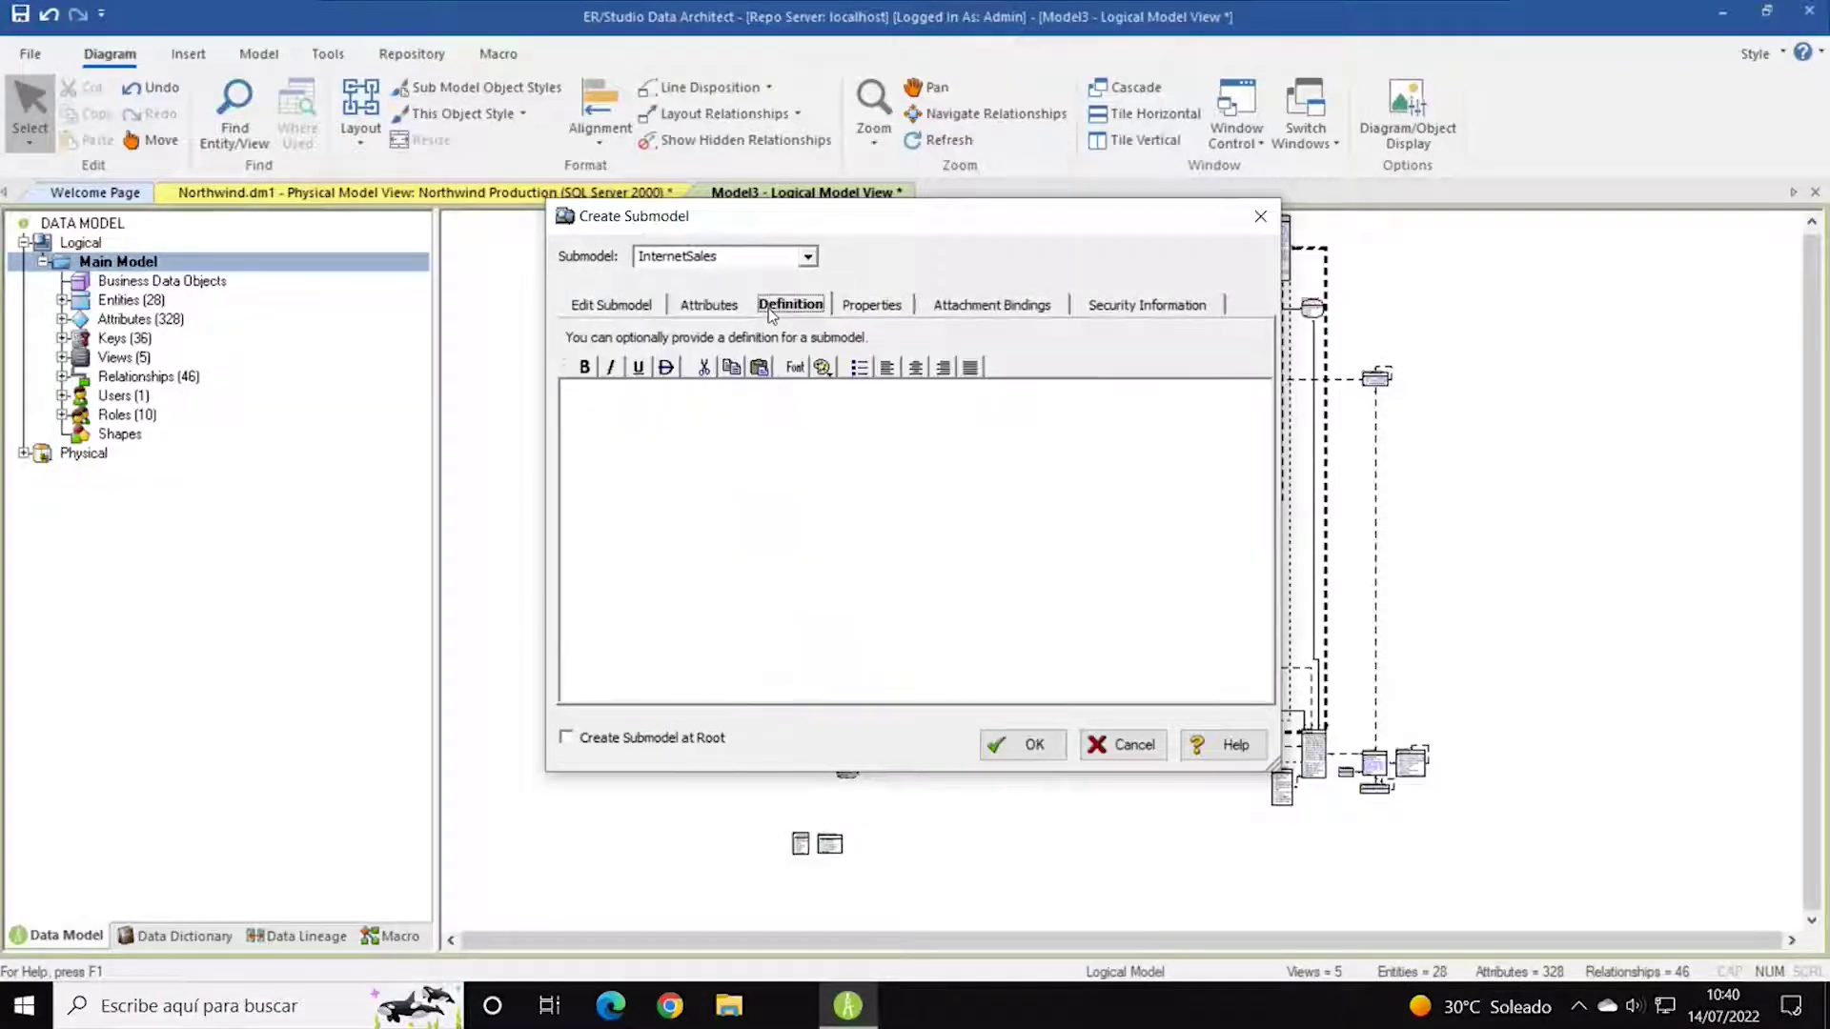
{"action": "left_click", "coordinate": [799, 422]}
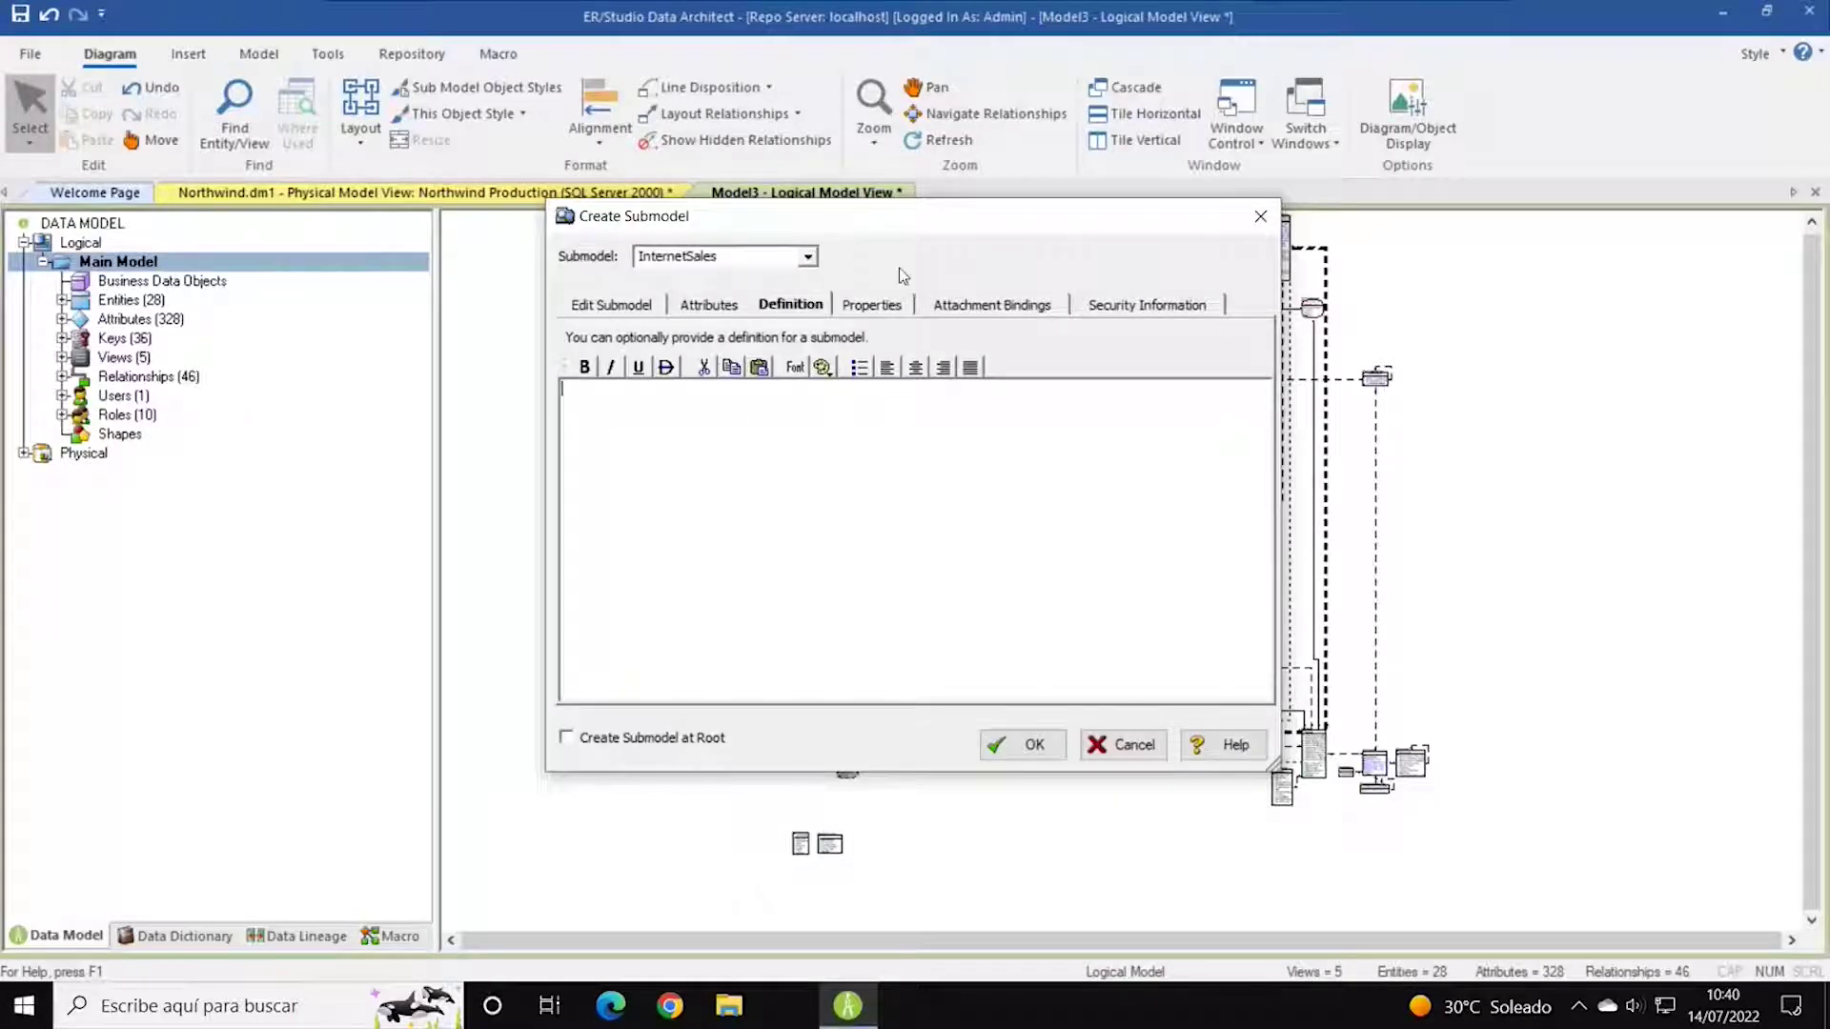
Leave the naming standards template and glossary binding at <None>.
{"action": "left_click", "coordinate": [873, 305]}
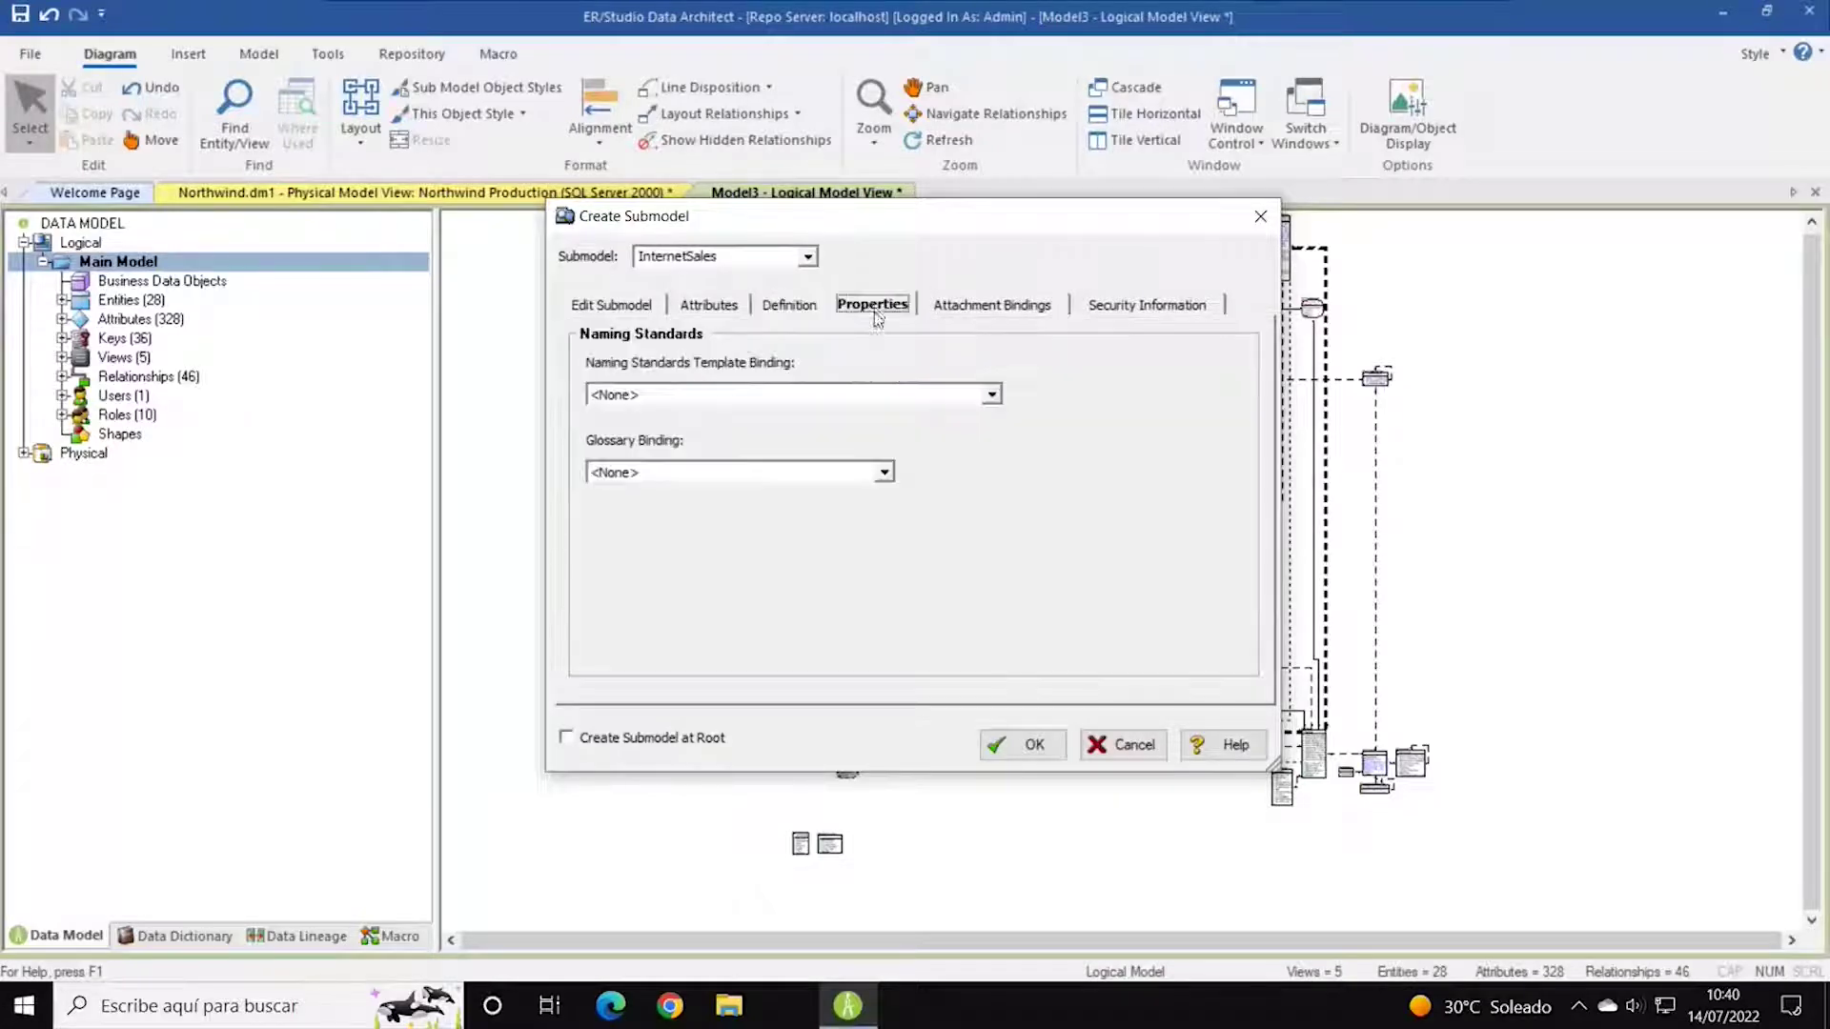
{"action": "left_click", "coordinate": [991, 394]}
{"action": "left_click", "coordinate": [815, 529]}
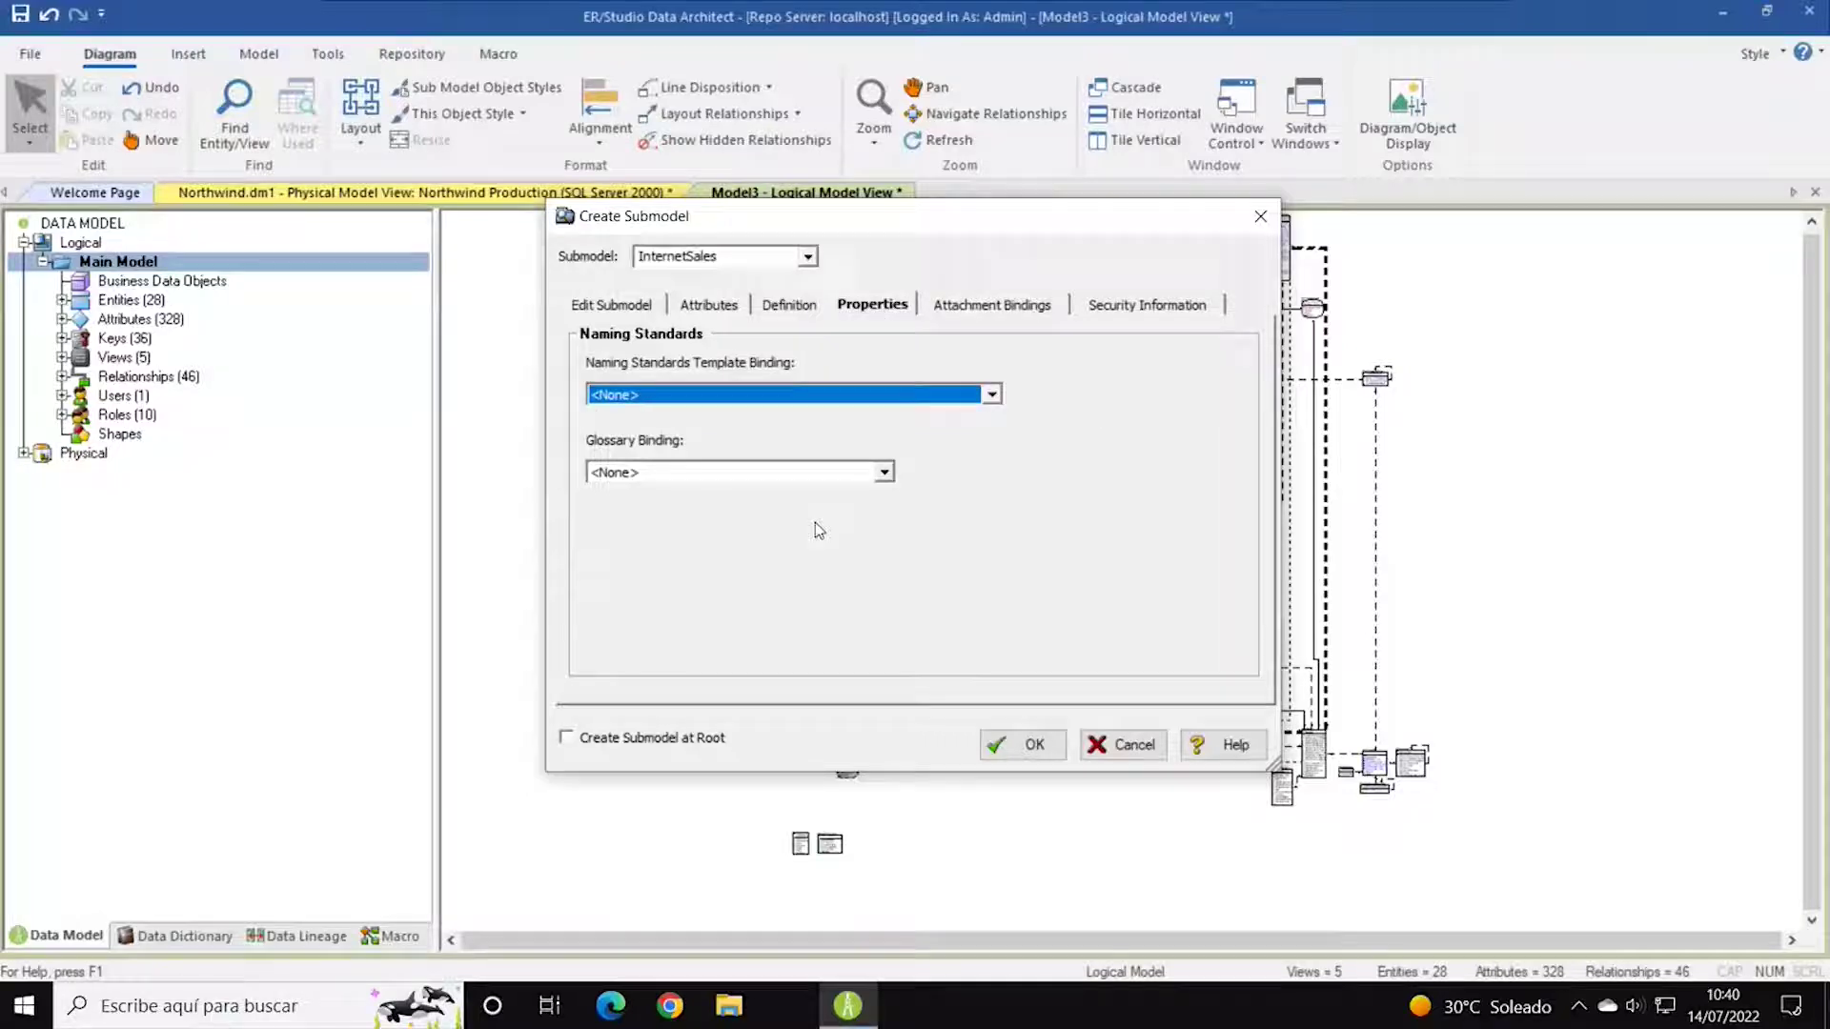
{"action": "left_click", "coordinate": [885, 472]}
{"action": "left_click", "coordinate": [889, 477]}
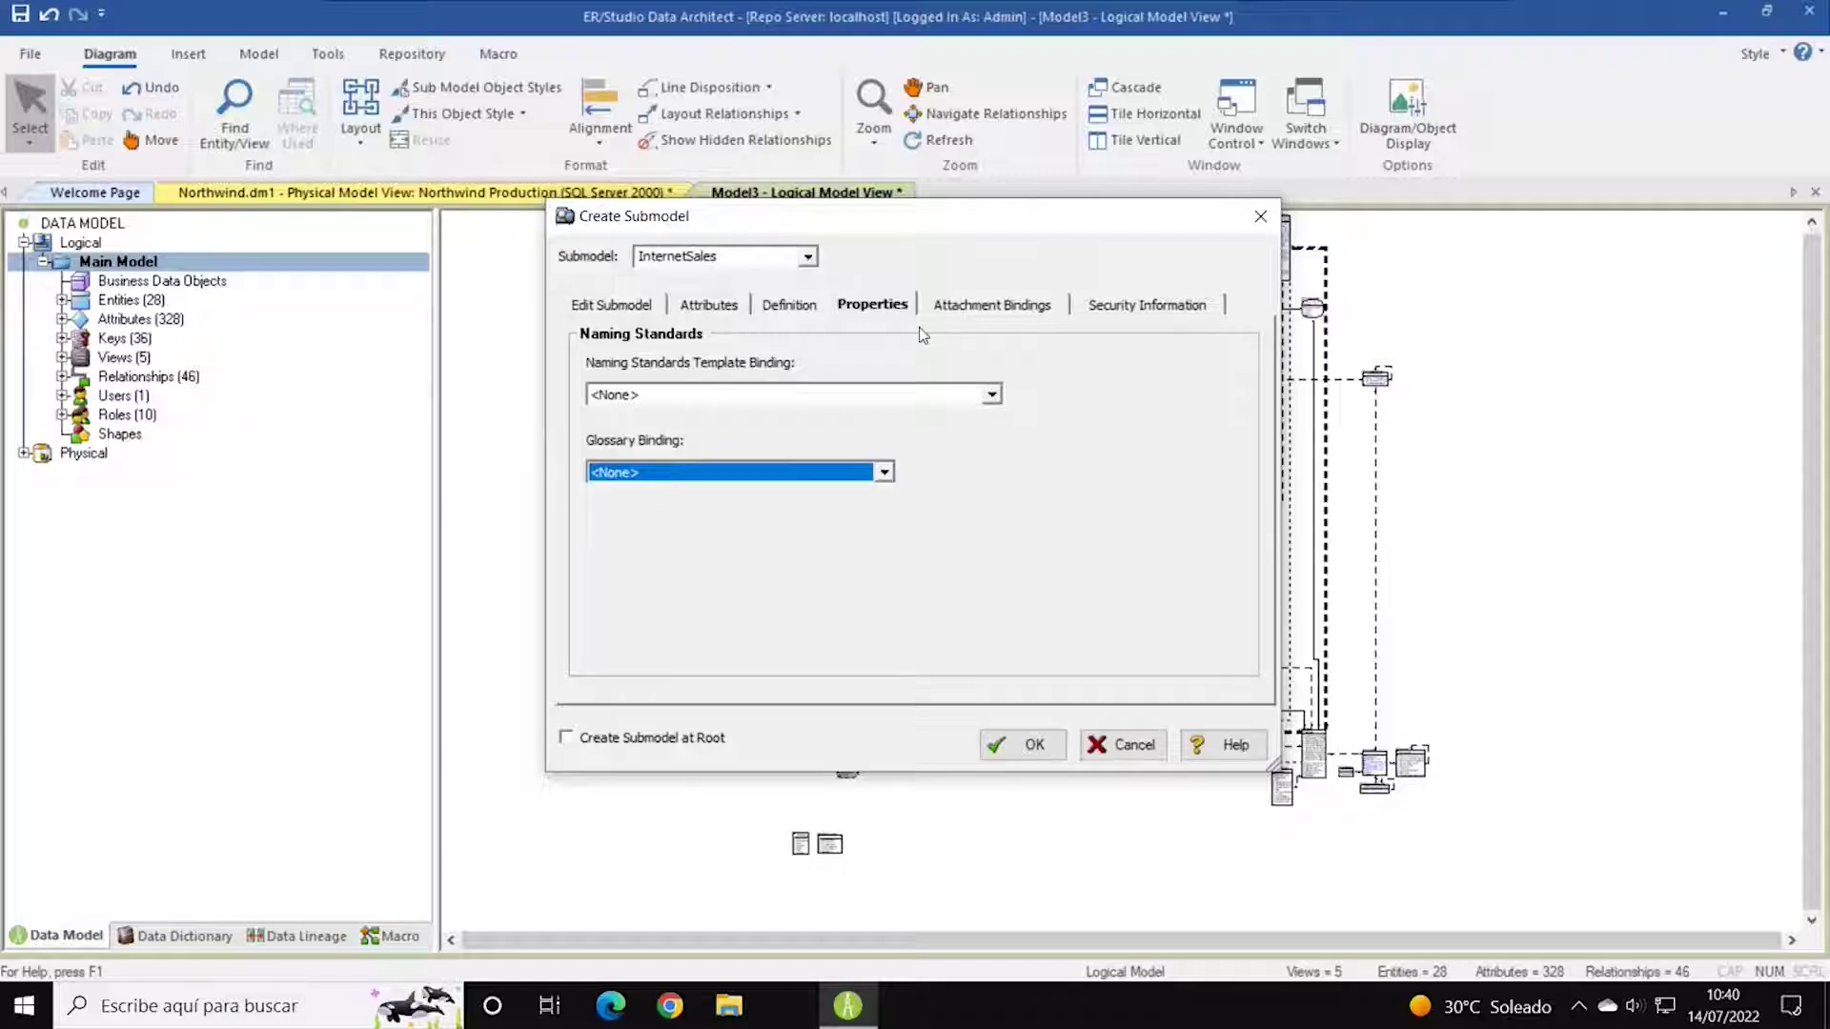
Review attachment bindings and security, then create InternetSales and expand it in the tree.
{"action": "left_click", "coordinate": [1020, 305]}
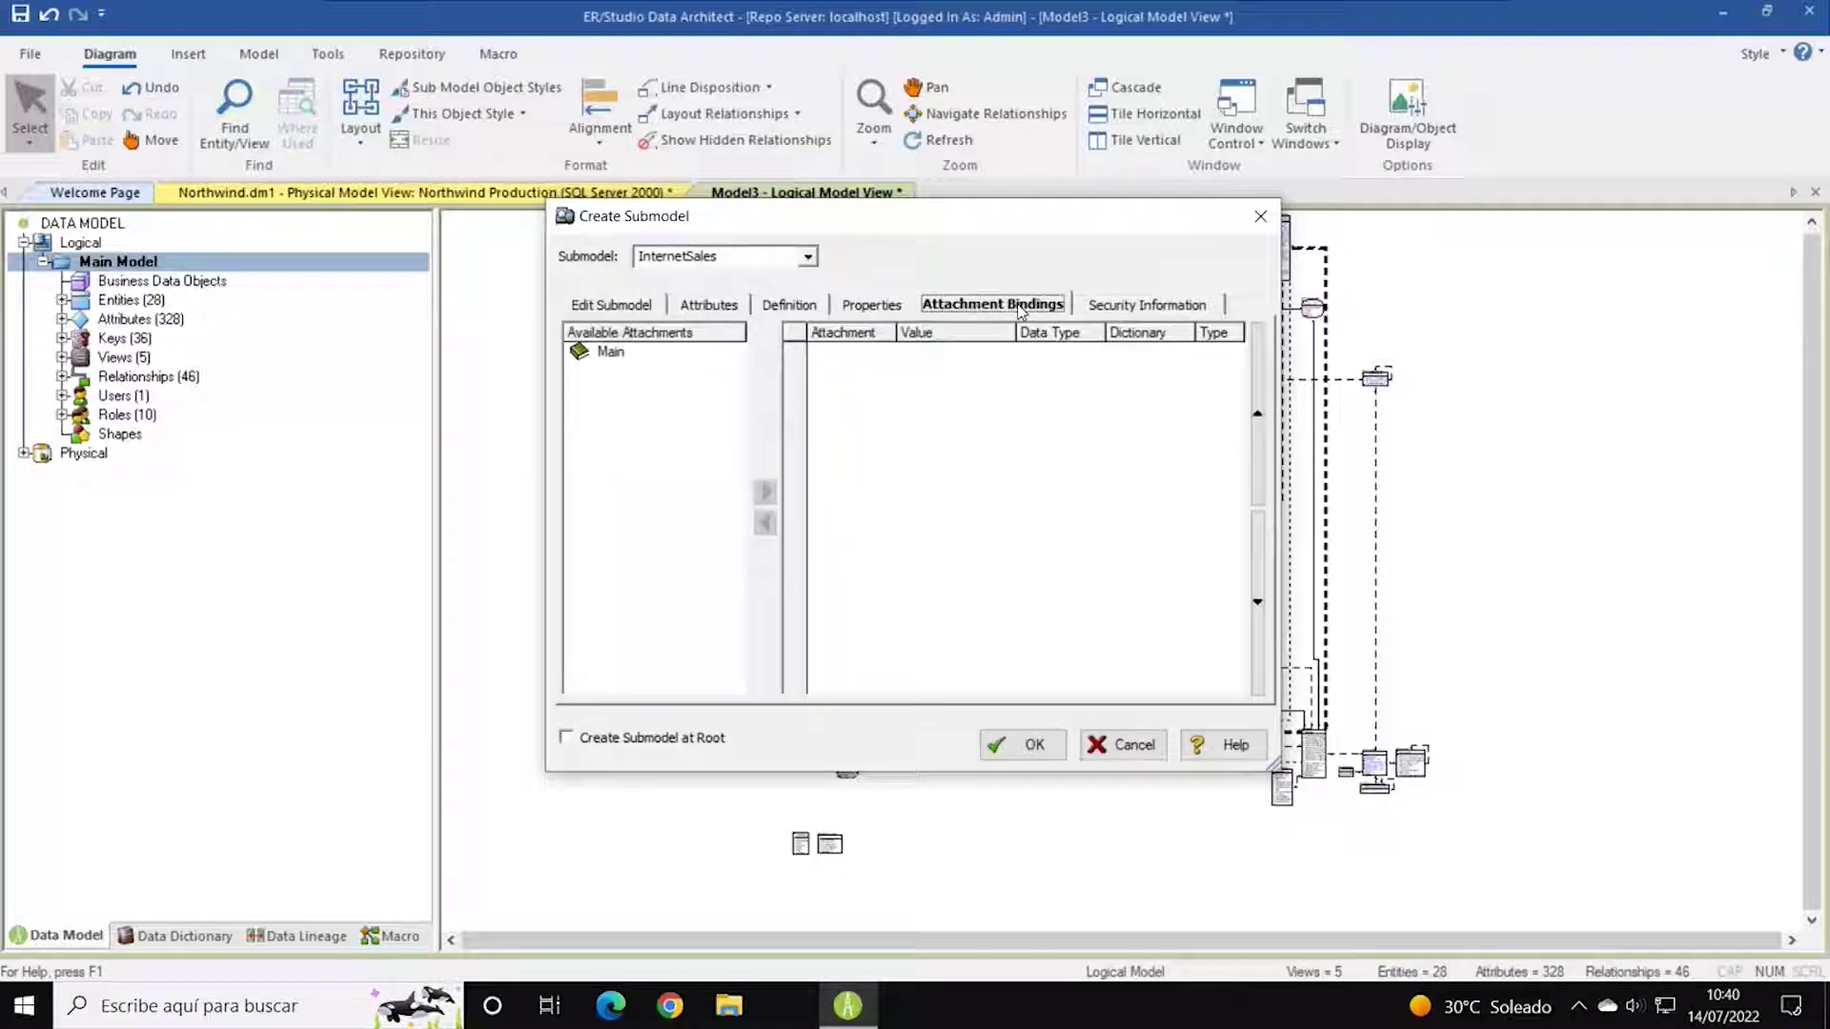
{"action": "left_click", "coordinate": [629, 364]}
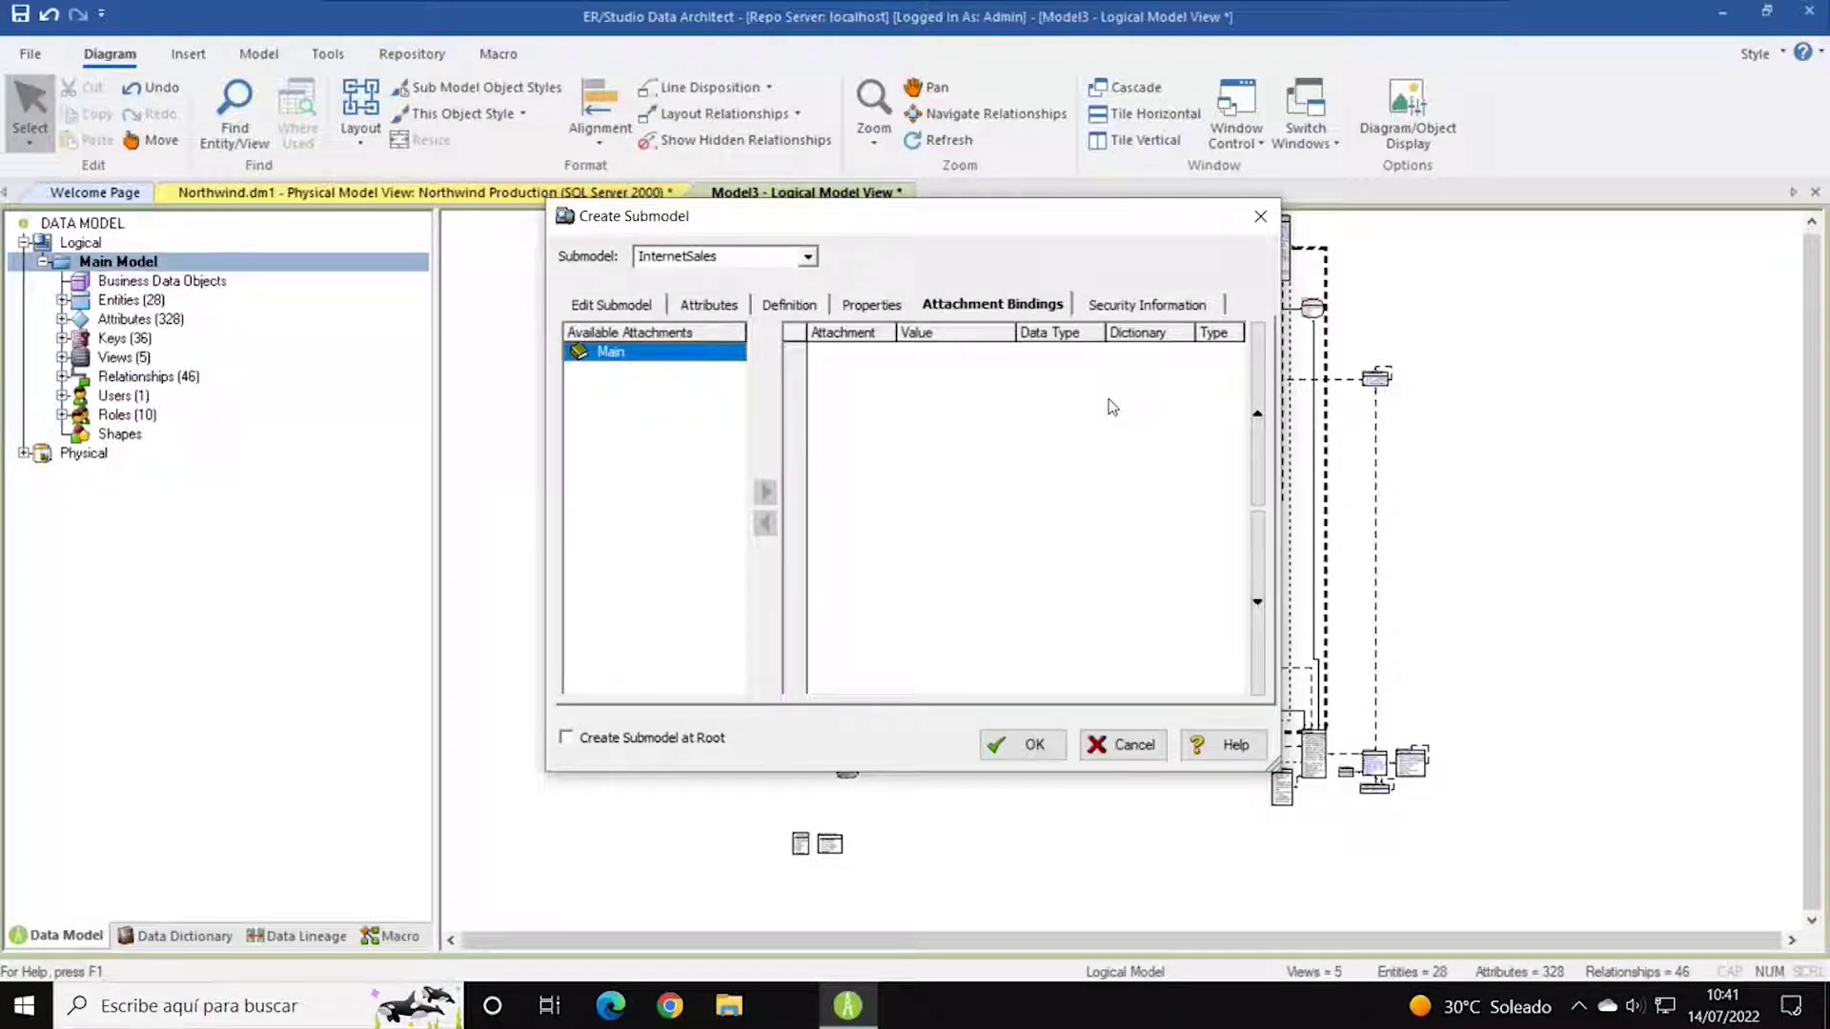
{"action": "left_click", "coordinate": [1146, 307]}
{"action": "left_click", "coordinate": [1046, 746]}
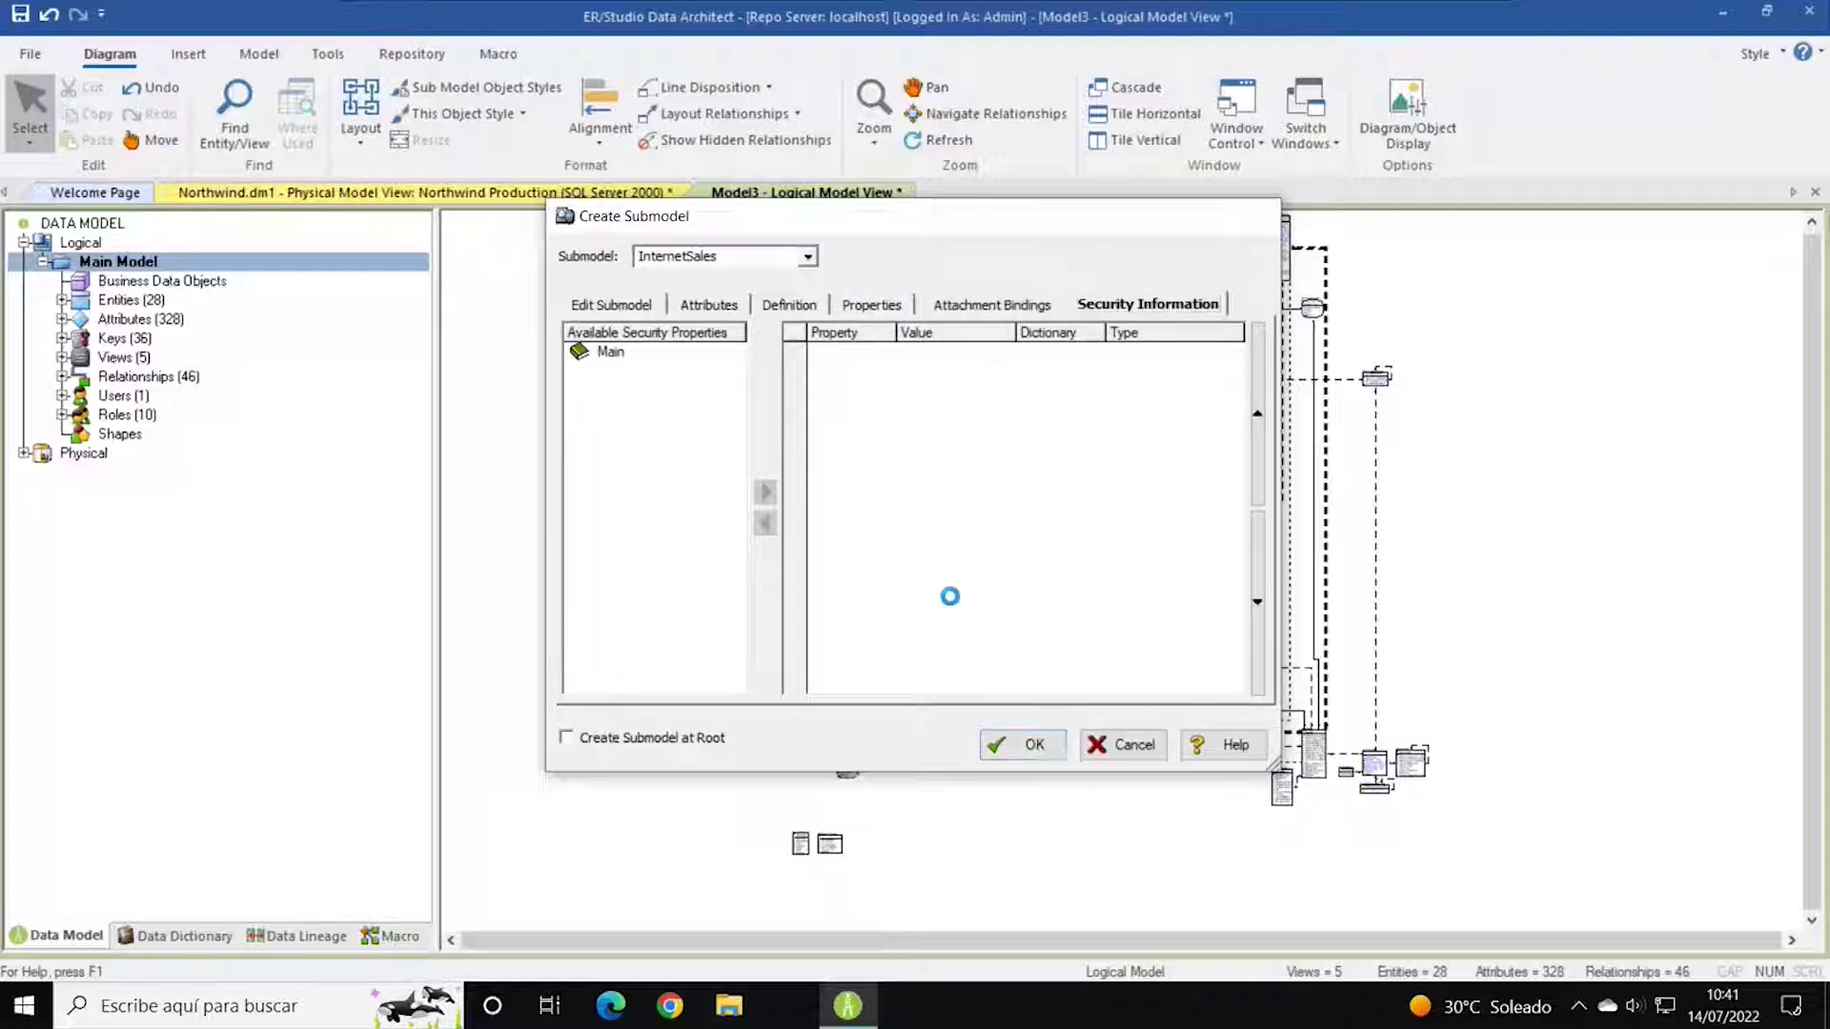
{"action": "left_click", "coordinate": [43, 454]}
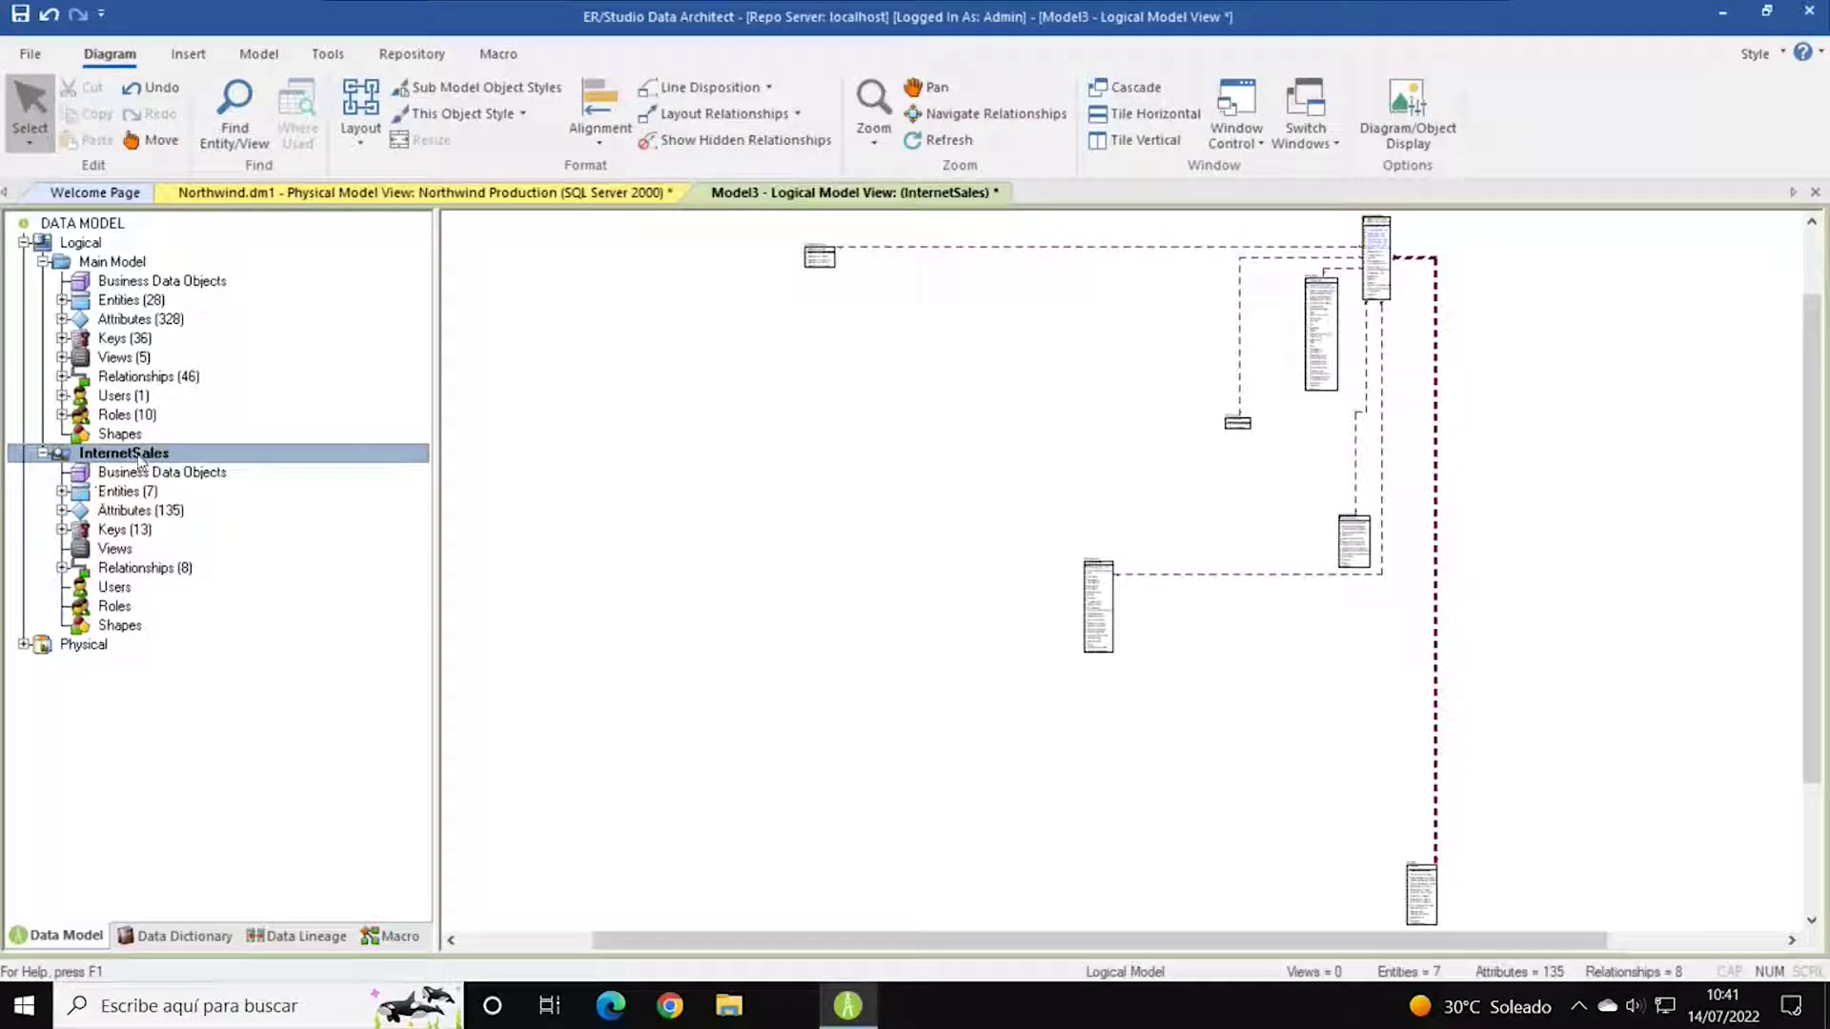
Drag the scattered InternetSales entities into a rough group toward the top right.
{"action": "left_click", "coordinate": [139, 463]}
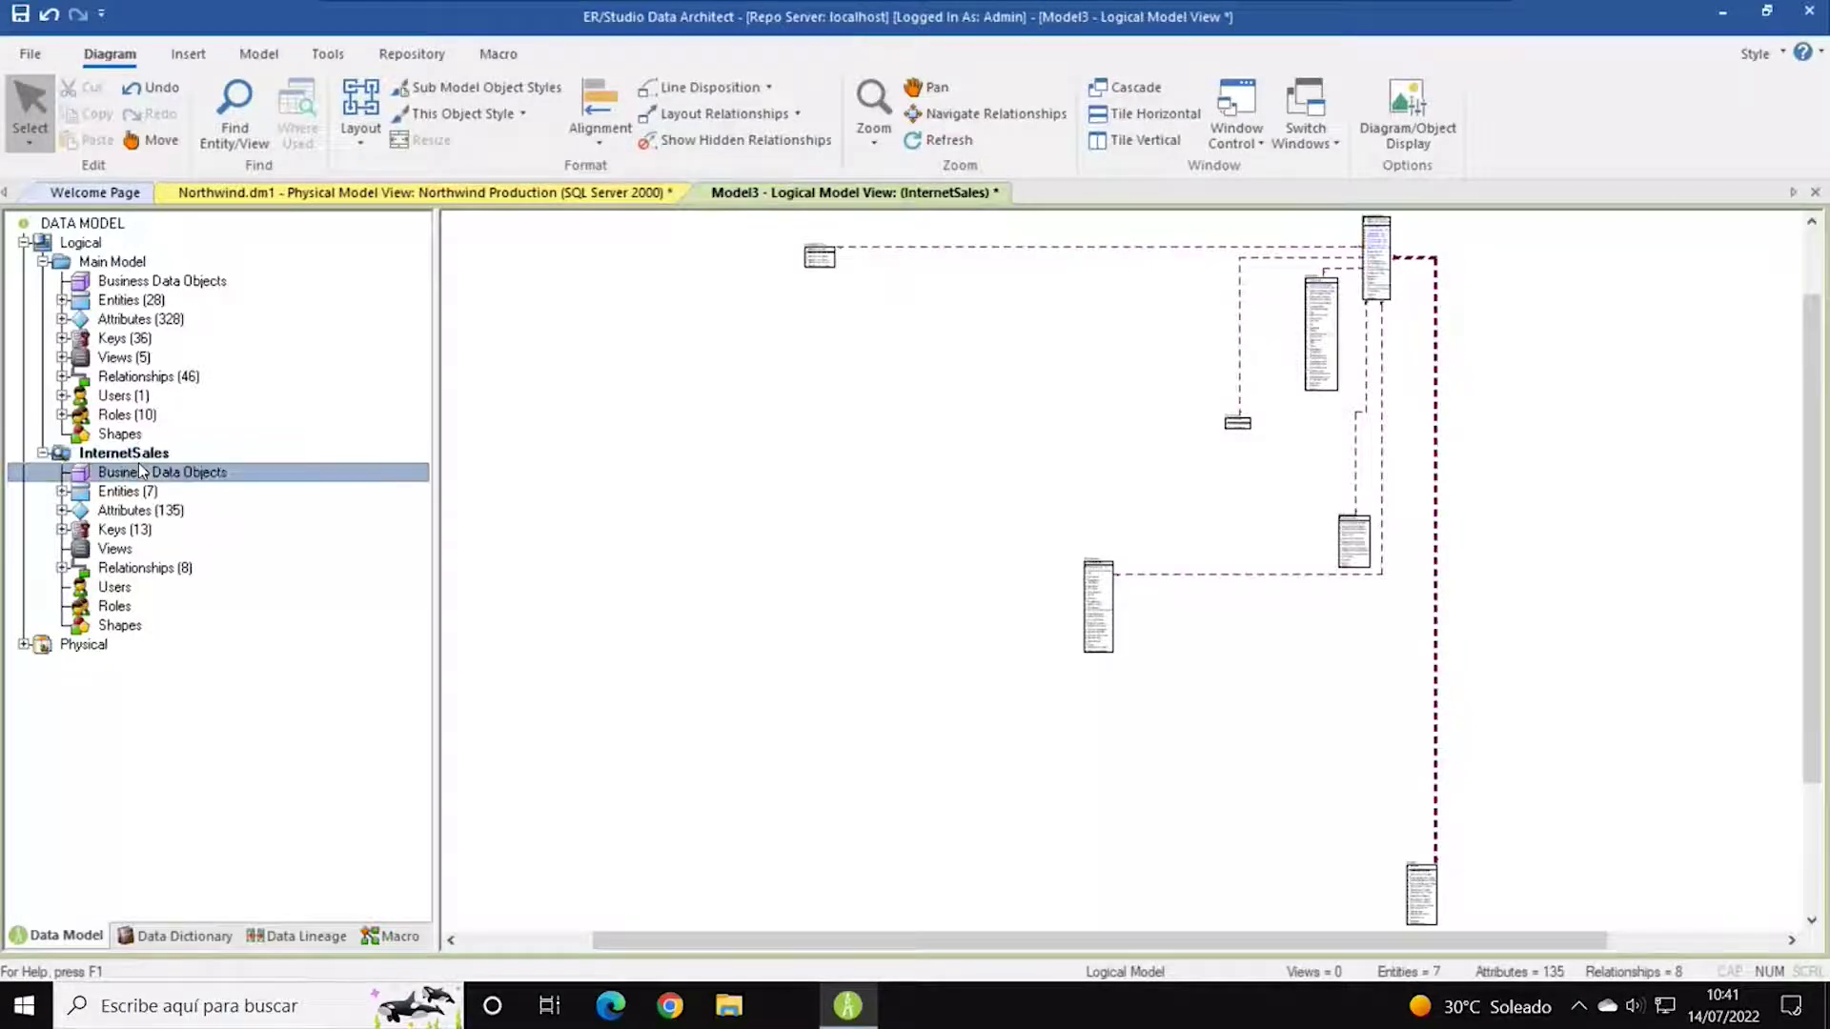
{"action": "right_click", "coordinate": [139, 464]}
{"action": "left_click", "coordinate": [164, 456]}
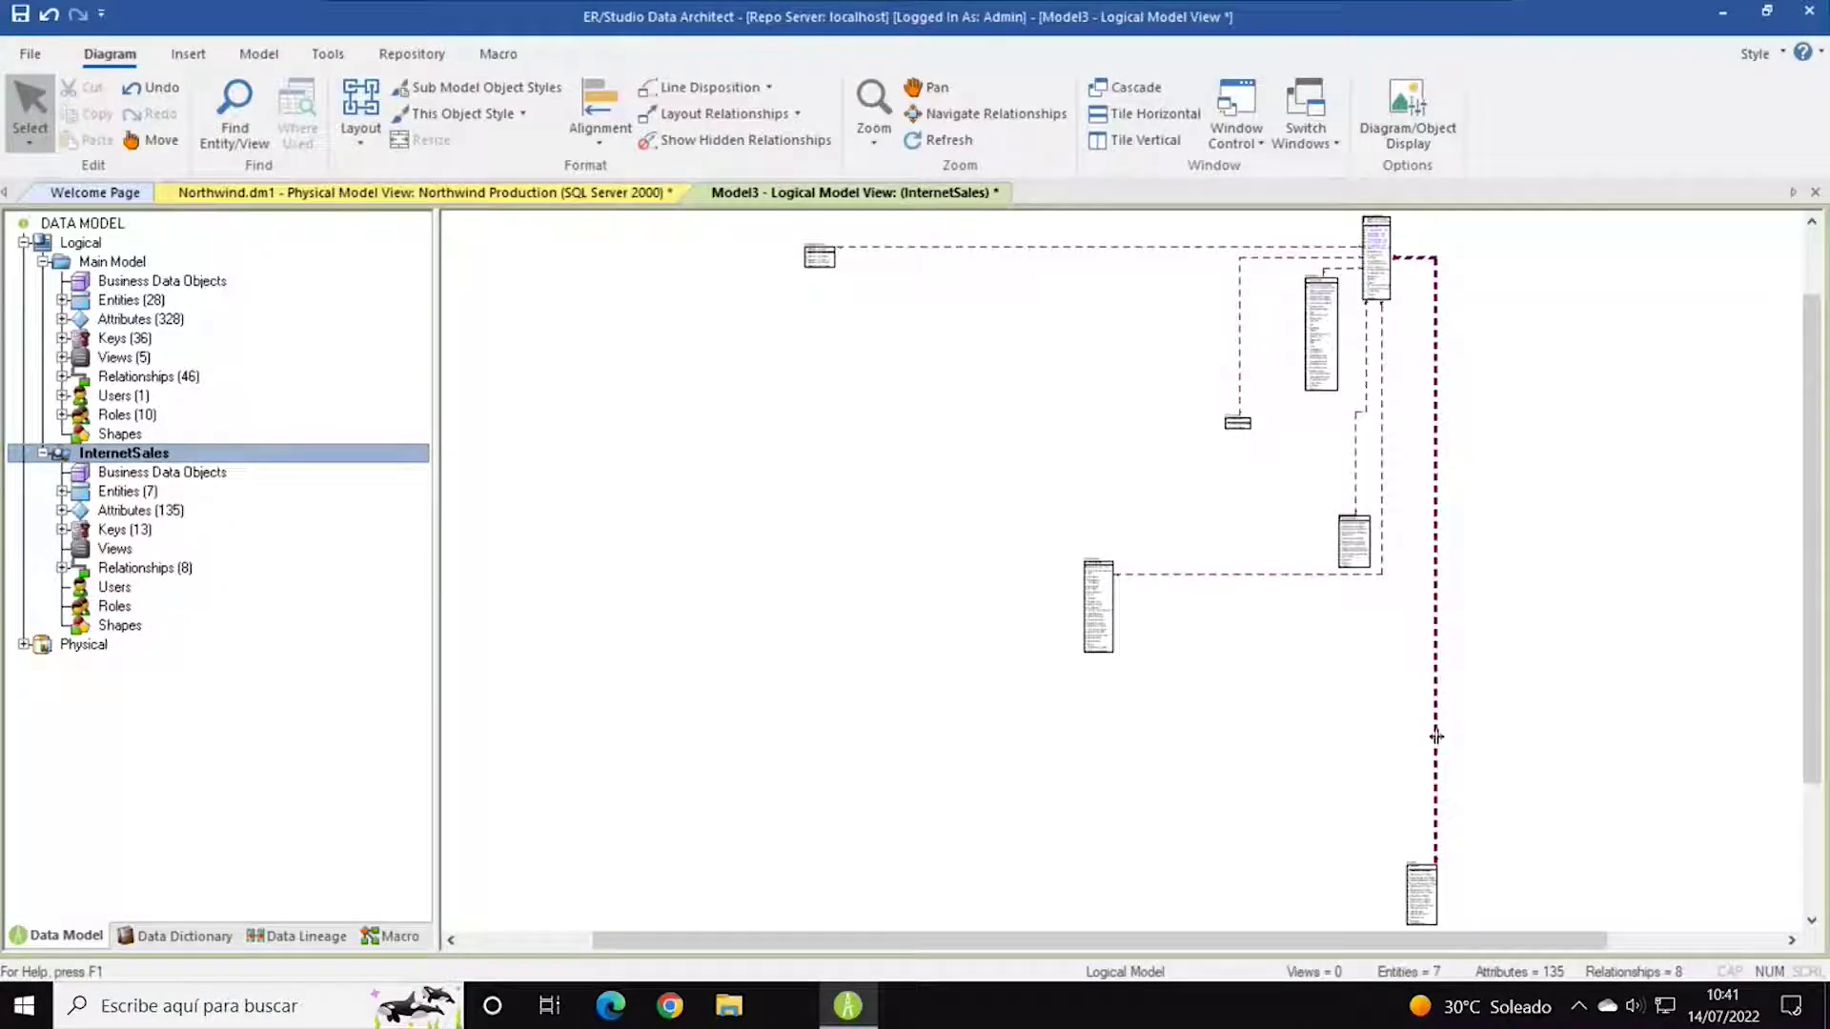
{"action": "scroll", "coordinate": [1438, 667], "scroll_direction": "down", "scroll_amount": 2}
{"action": "left_click_drag", "start_coordinate": [1422, 885], "coordinate": [1432, 636]}
{"action": "left_click_drag", "start_coordinate": [813, 232], "coordinate": [1164, 271]}
{"action": "left_click_drag", "start_coordinate": [1100, 619], "coordinate": [1409, 398]}
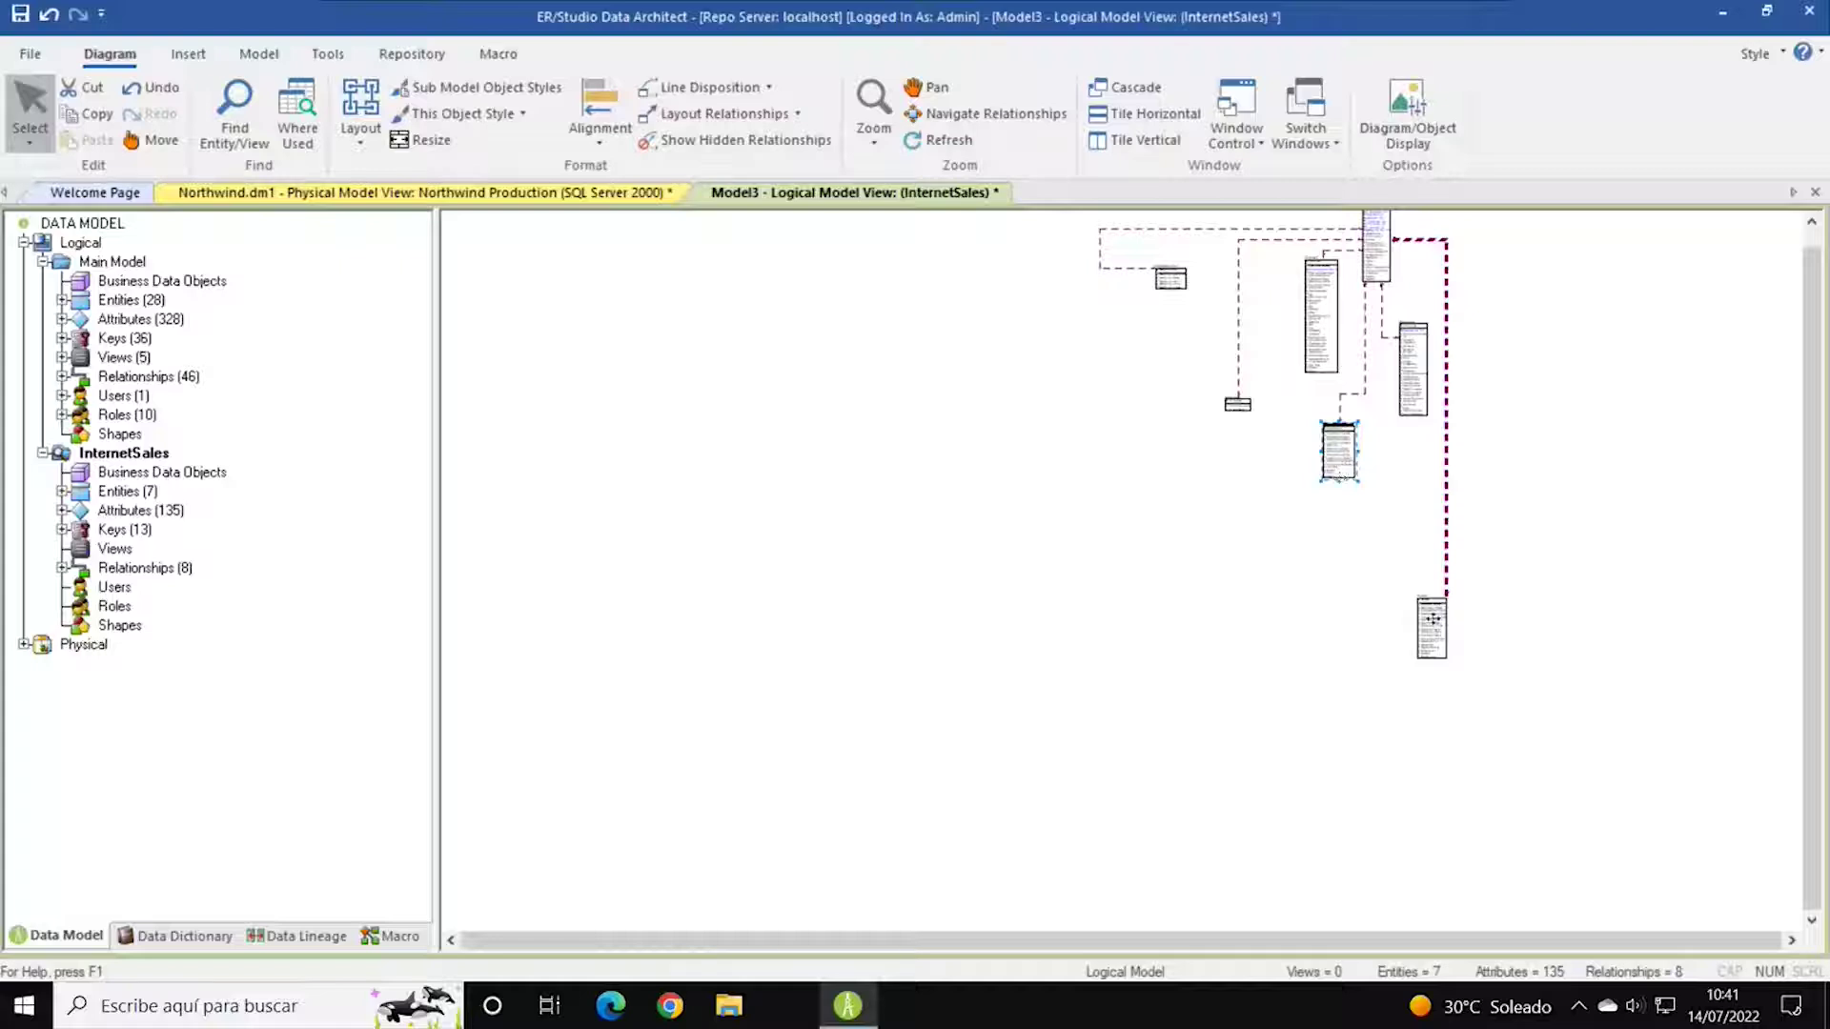
{"action": "left_click_drag", "start_coordinate": [1432, 619], "coordinate": [1477, 288]}
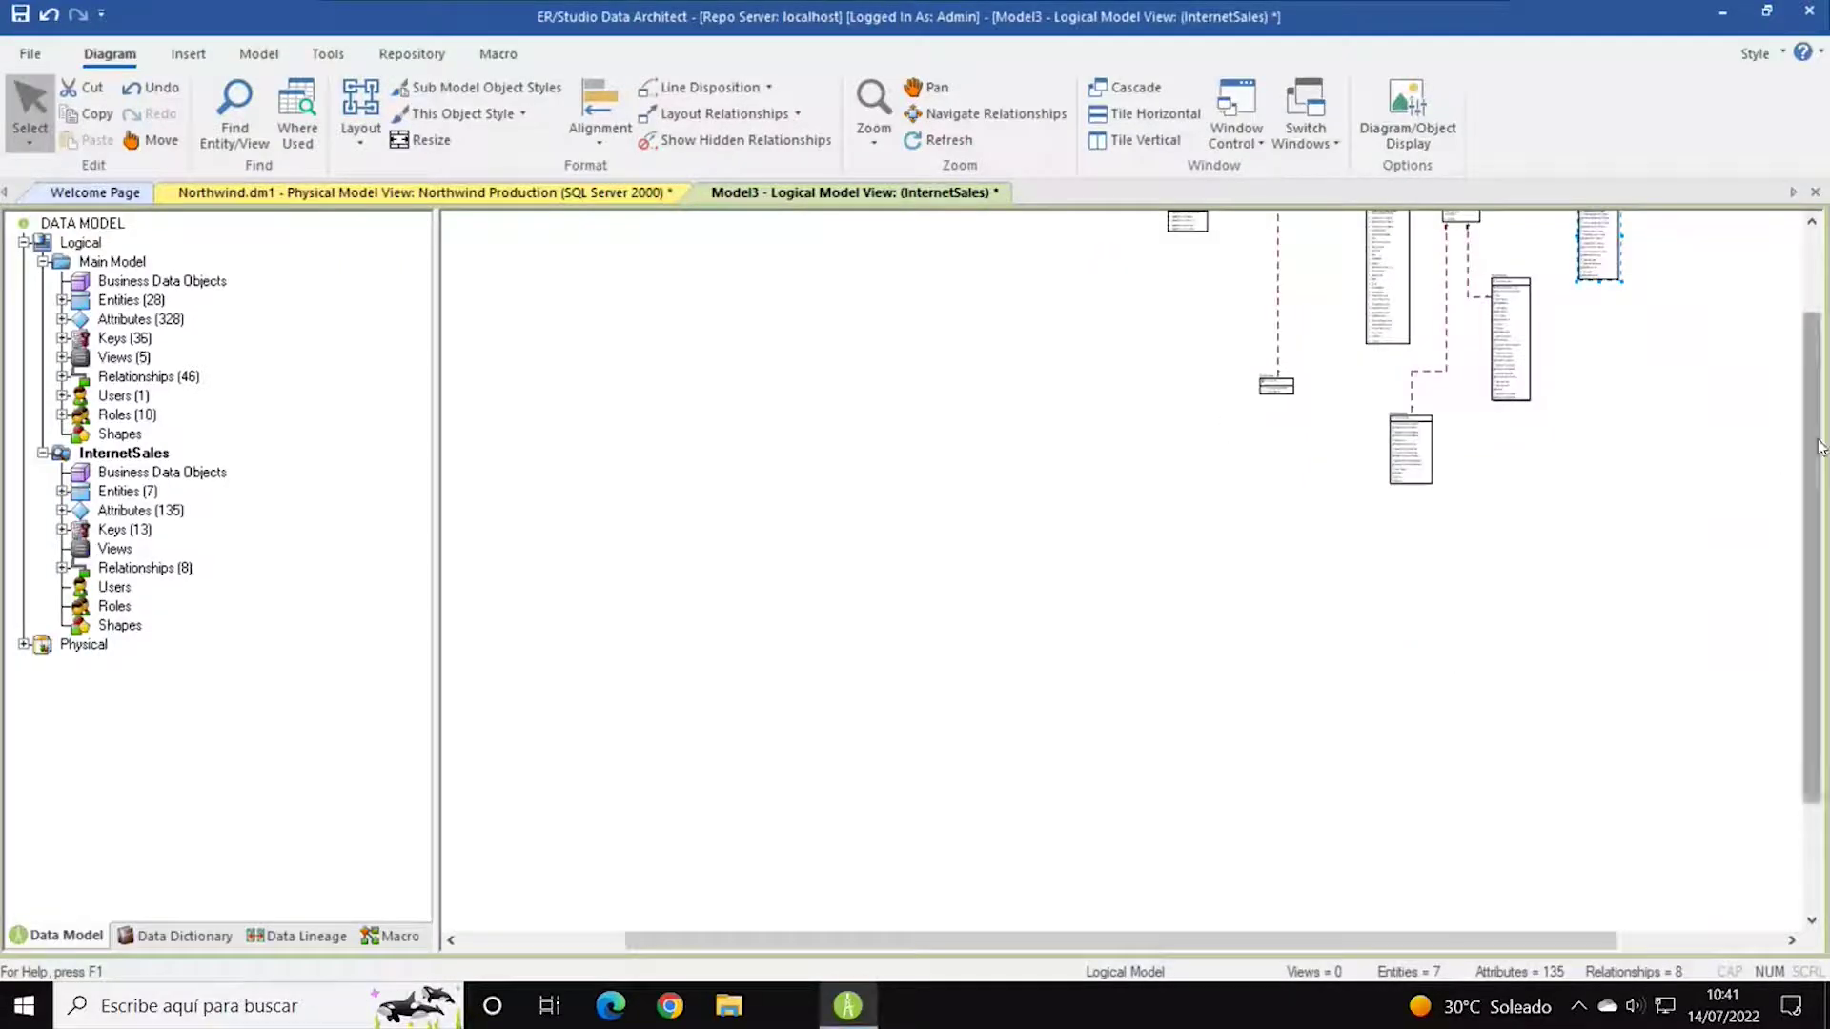
{"action": "left_click_drag", "start_coordinate": [1820, 446], "coordinate": [1820, 360]}
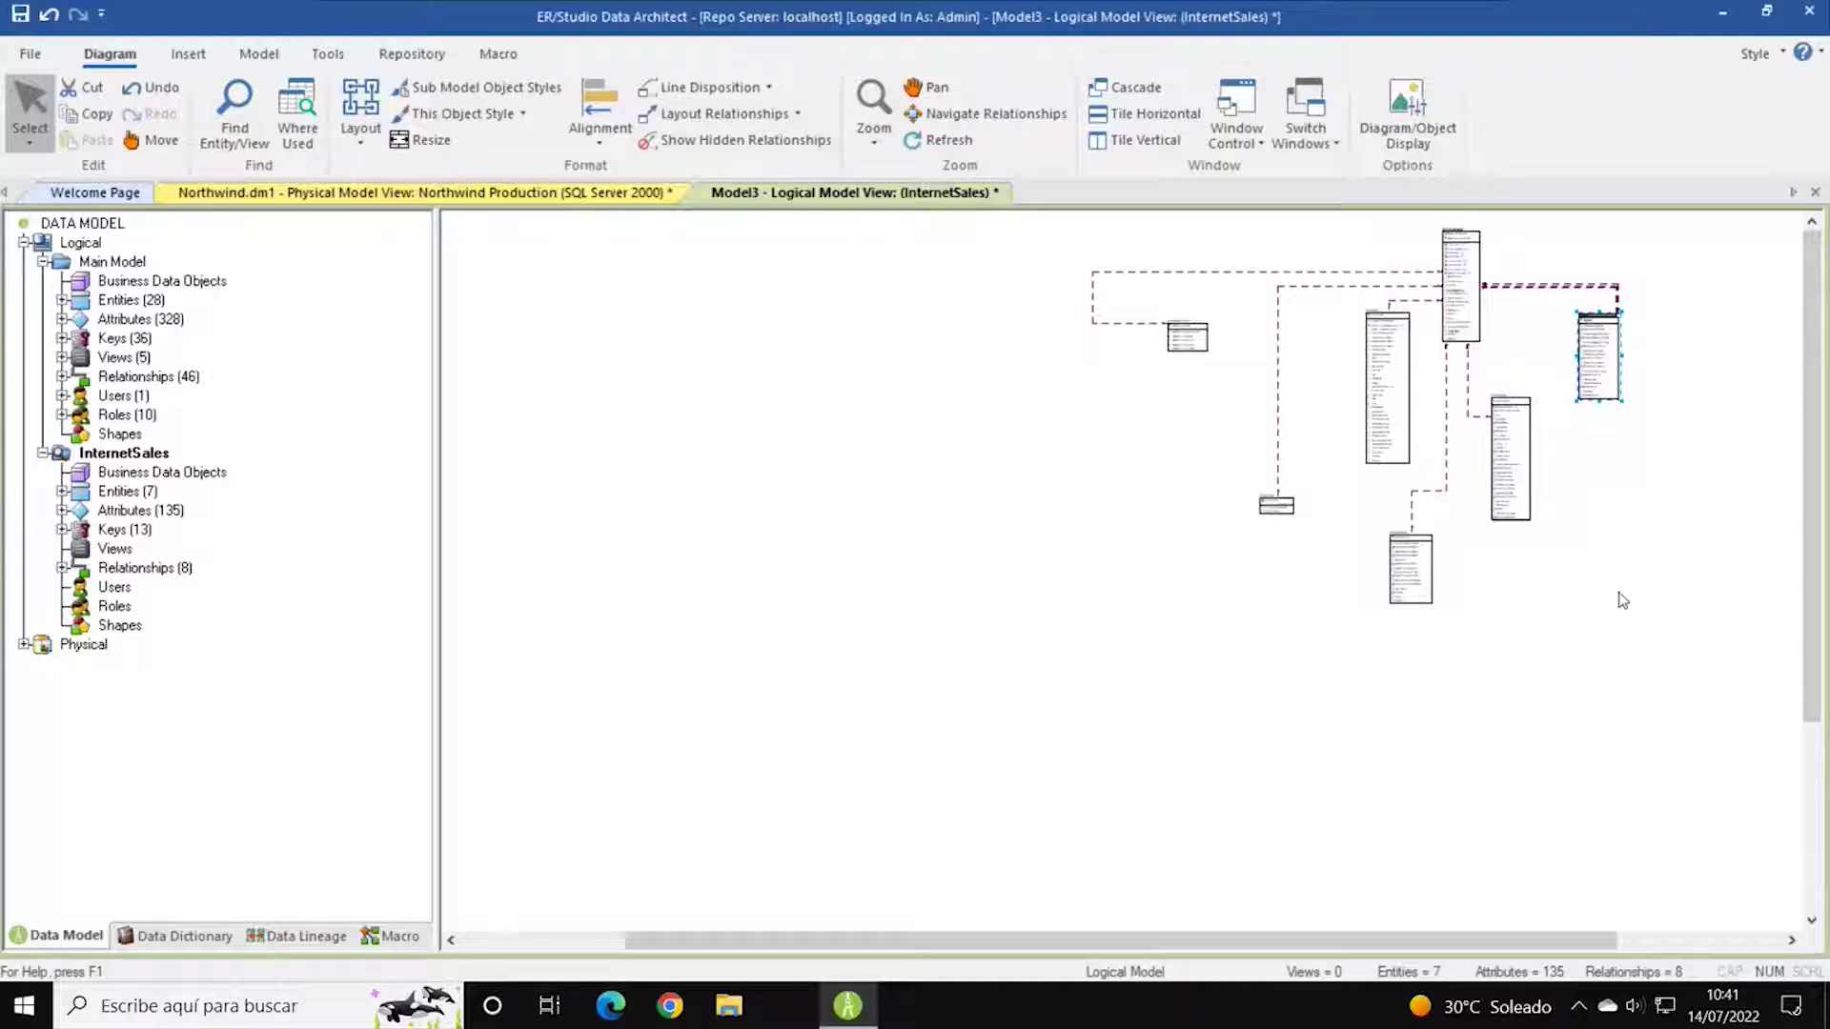
Zoom into the entity cluster and move DimCurrency and the remaining entities beside DimCustomer.
{"action": "left_click", "coordinate": [870, 143]}
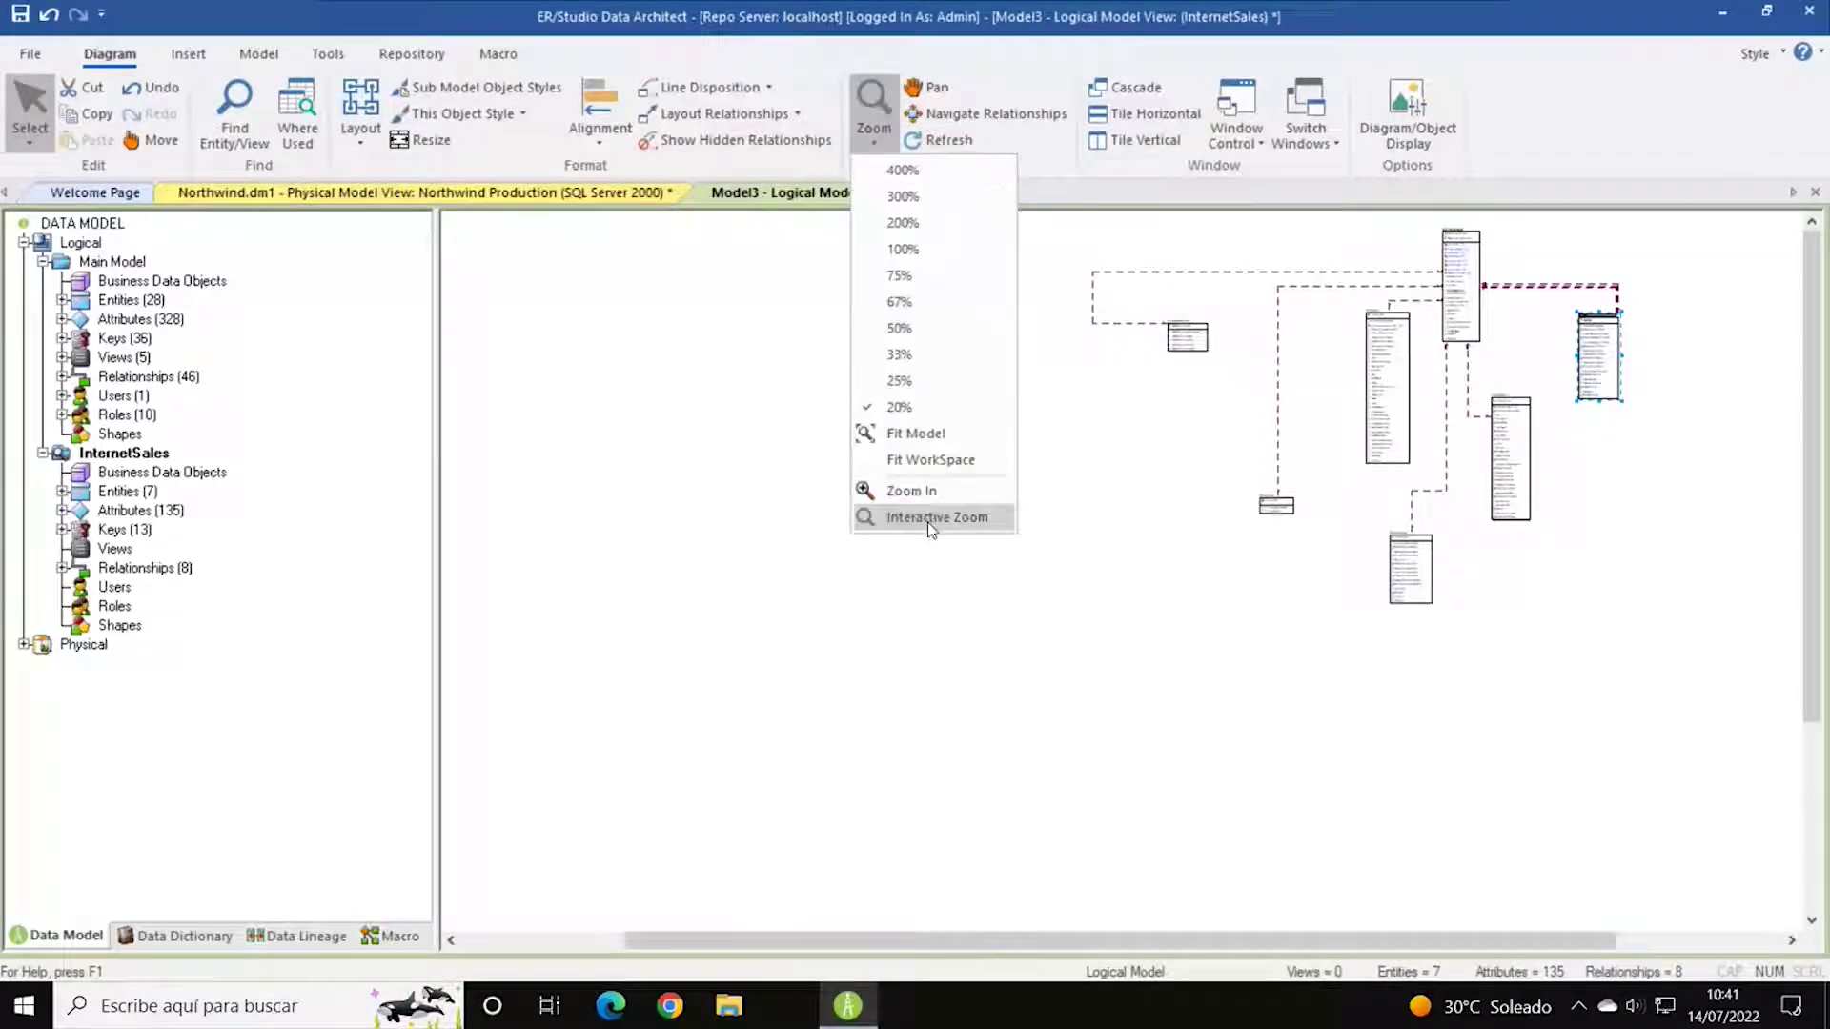
{"action": "left_click", "coordinate": [929, 491]}
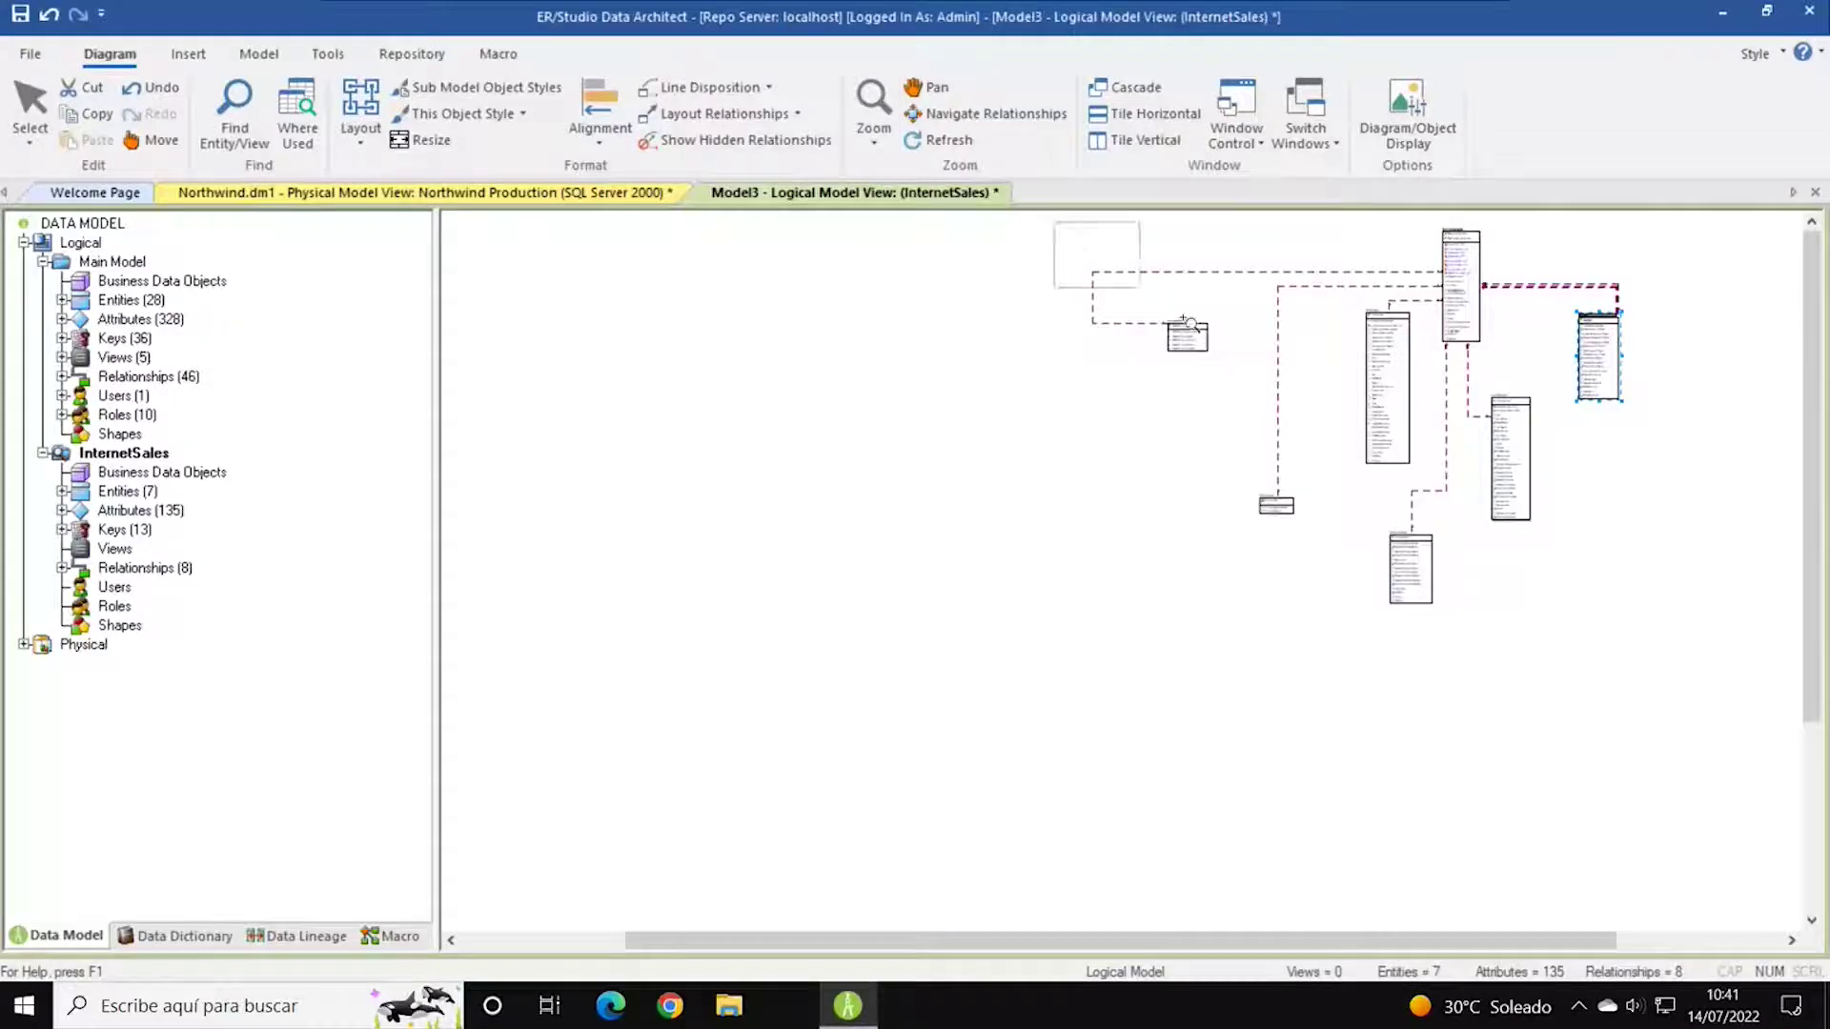
{"action": "left_click_drag", "start_coordinate": [1053, 223], "coordinate": [1677, 621]}
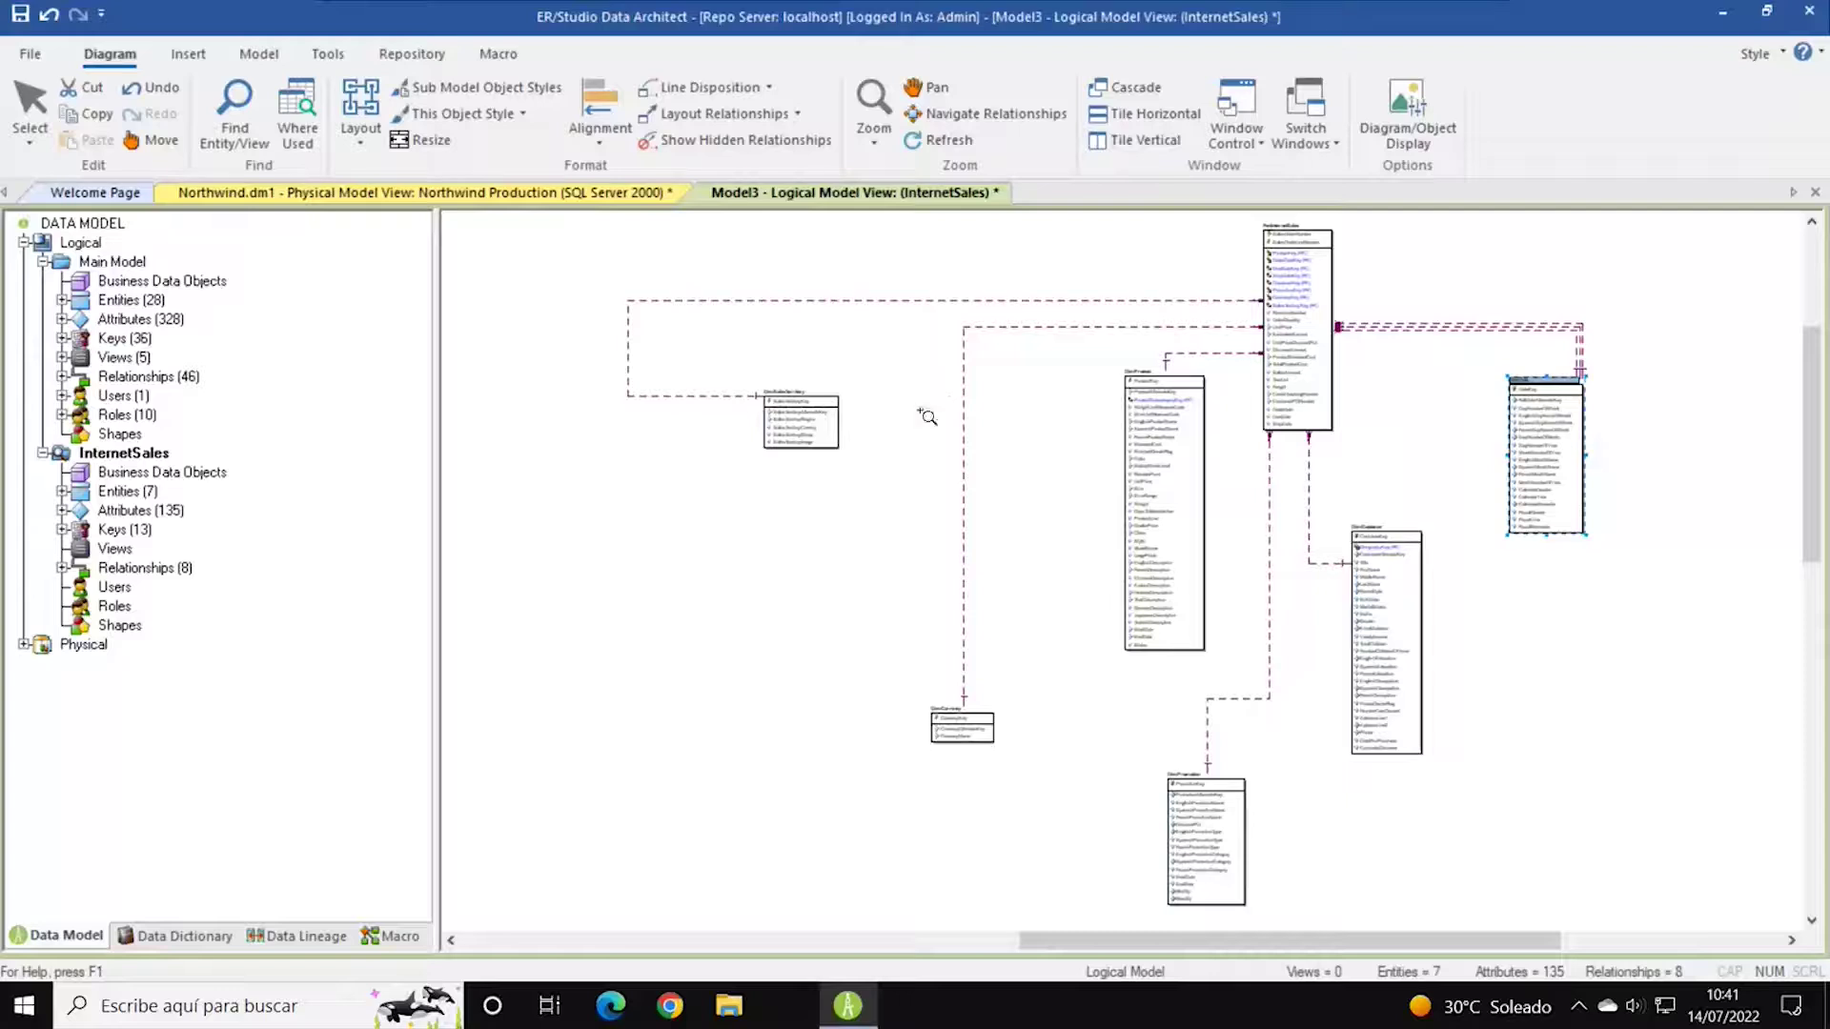
{"action": "left_click", "coordinate": [29, 107]}
{"action": "left_click_drag", "start_coordinate": [791, 405], "coordinate": [1175, 268]}
{"action": "left_click_drag", "start_coordinate": [944, 724], "coordinate": [1059, 336]}
{"action": "left_click_drag", "start_coordinate": [1235, 810], "coordinate": [1536, 296]}
Tidy the layout by nudging DimCustomer slightly left.
{"action": "left_click", "coordinate": [1633, 497]}
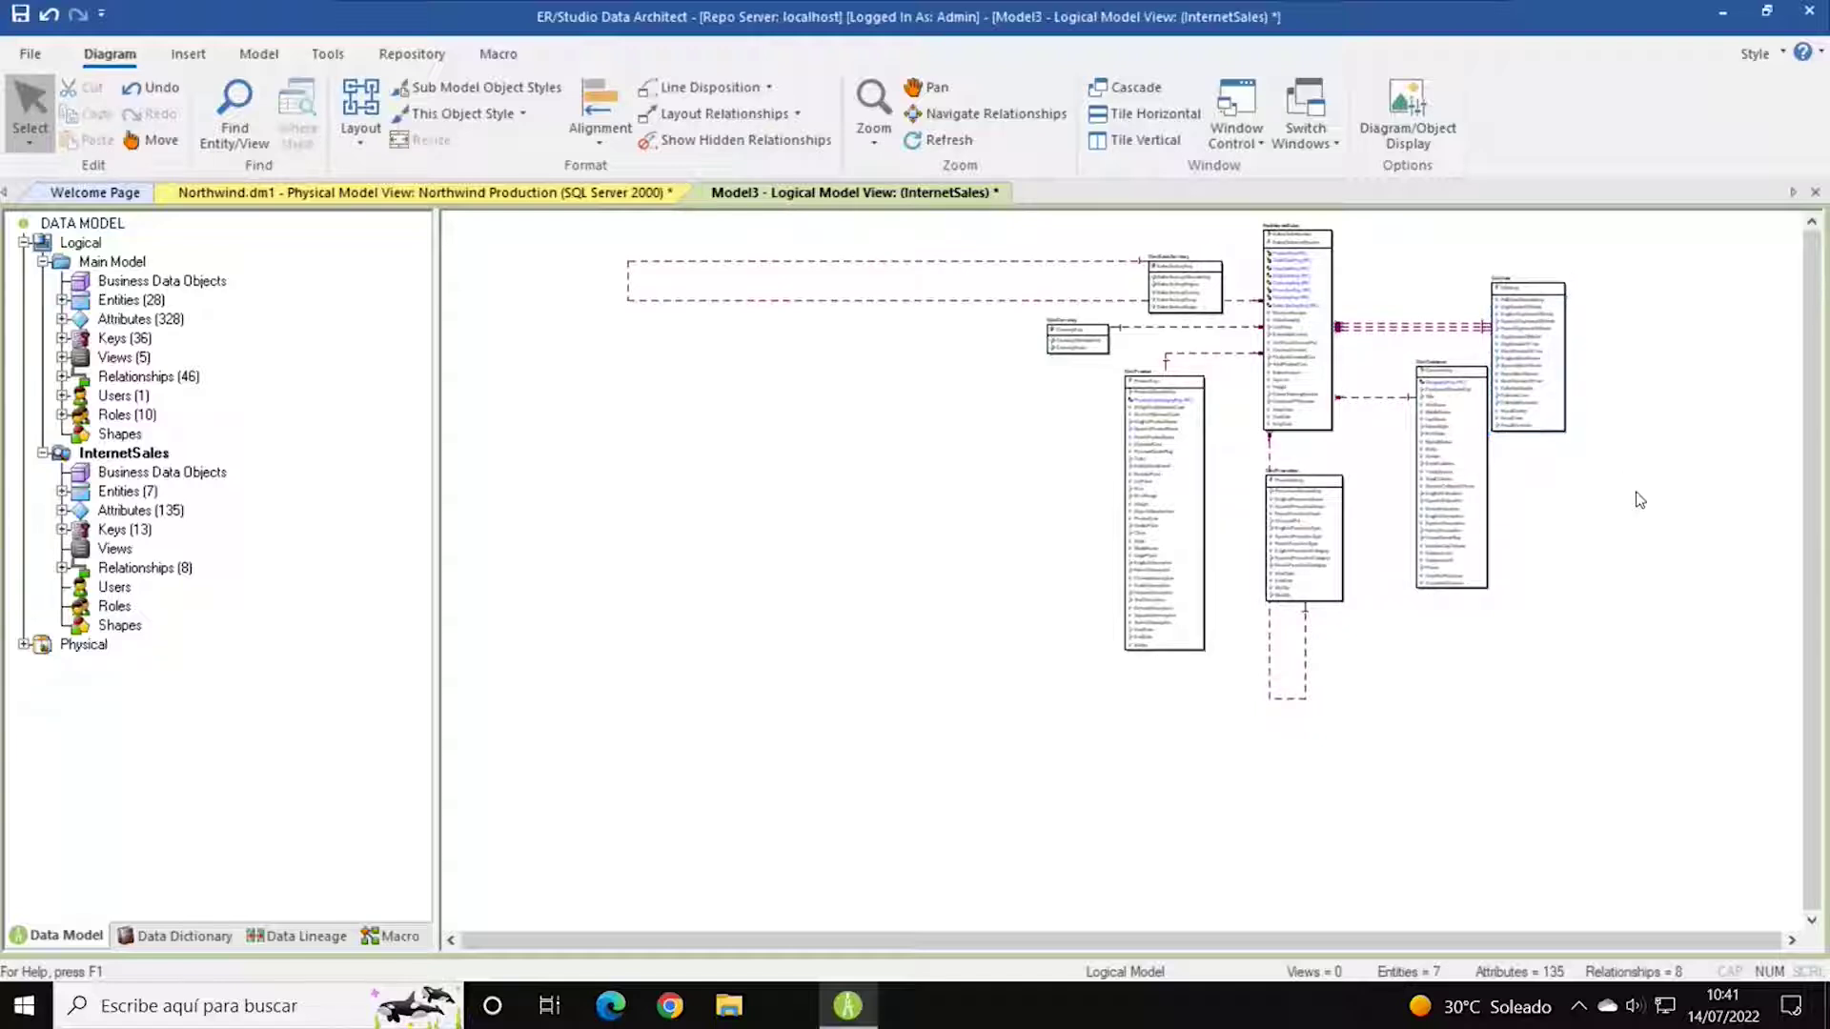
{"action": "scroll", "coordinate": [1677, 450], "scroll_direction": "up", "scroll_amount": 1}
{"action": "scroll", "coordinate": [1677, 452], "scroll_direction": "up", "scroll_amount": 1}
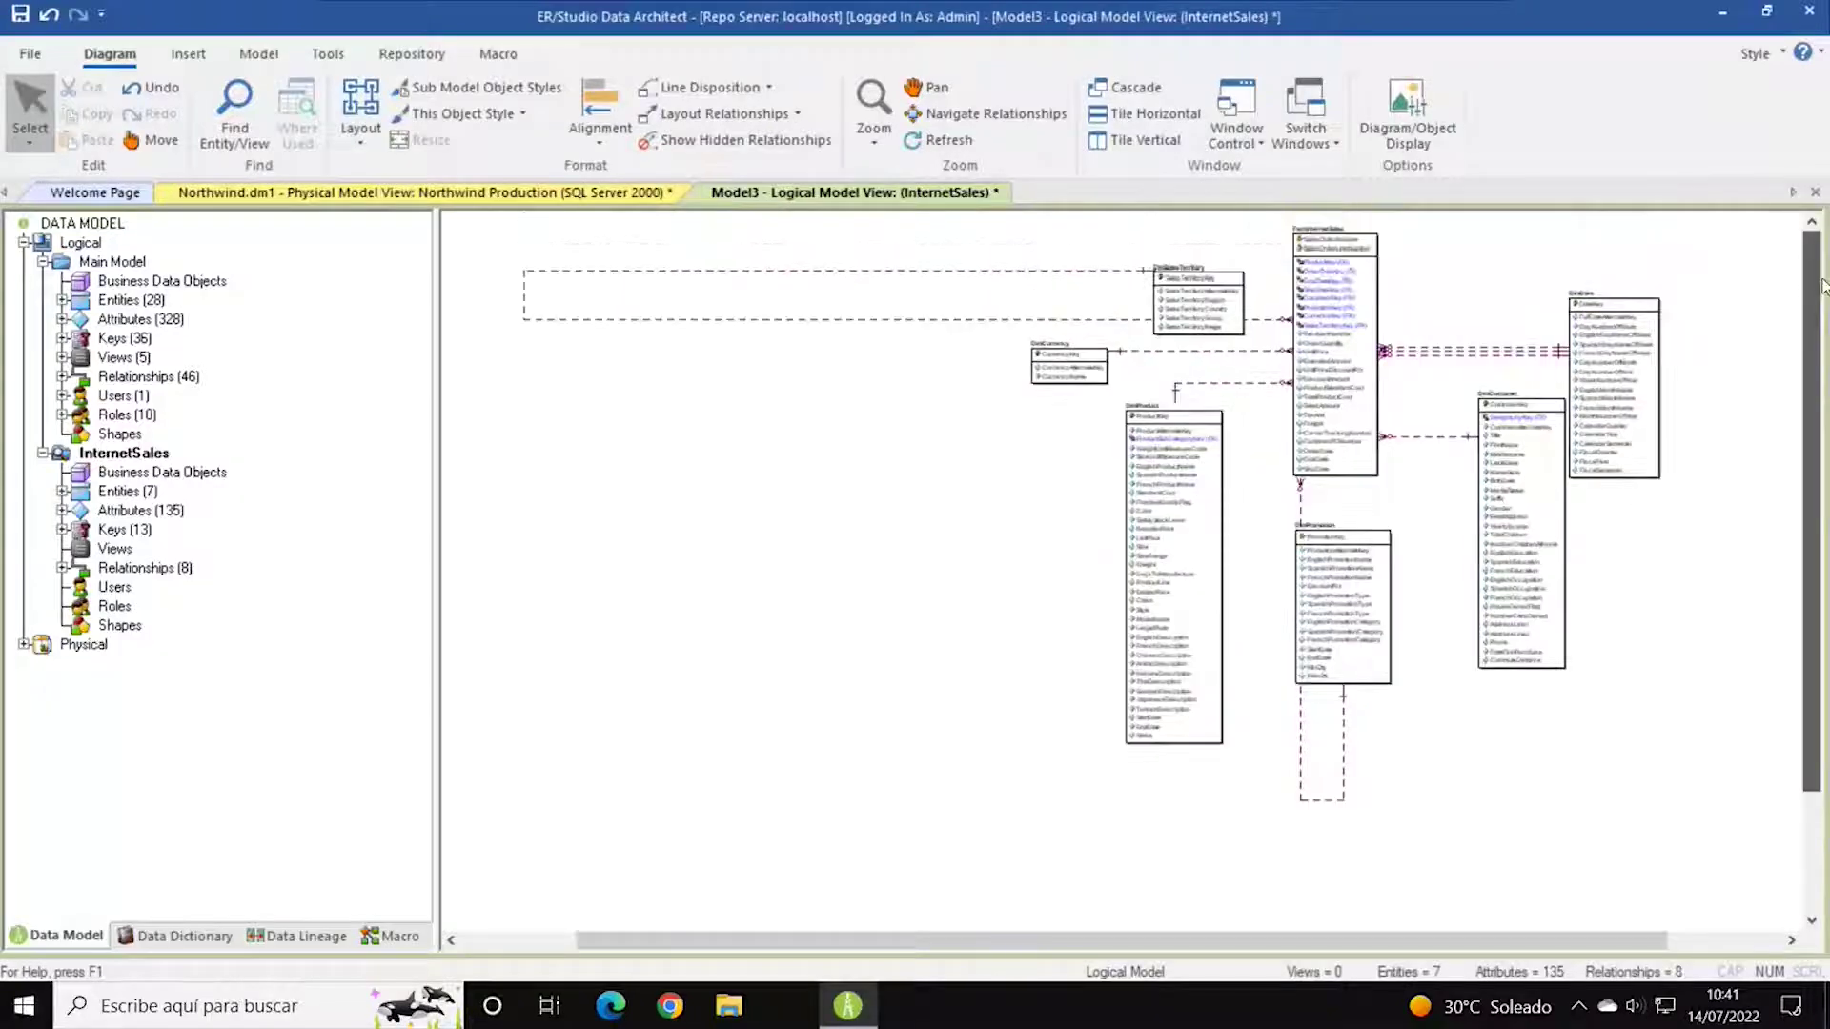
{"action": "scroll", "coordinate": [1639, 533], "scroll_direction": "up", "scroll_amount": 3}
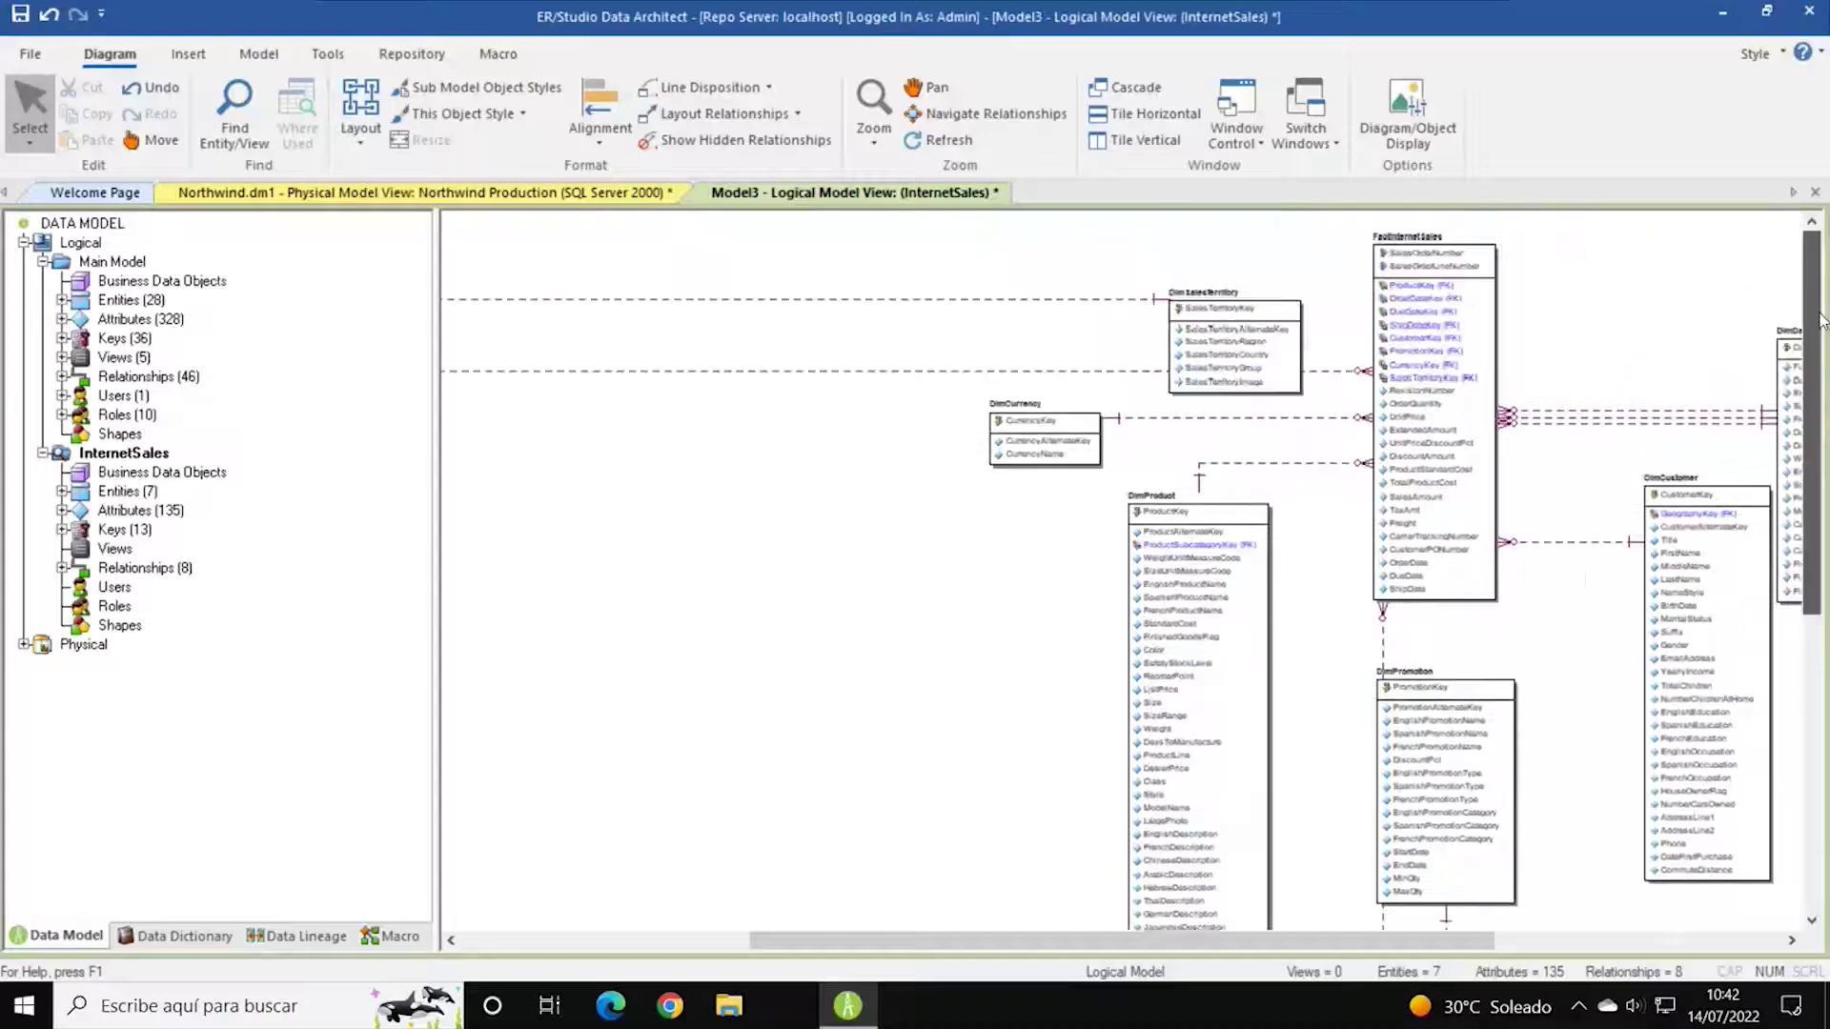
{"action": "left_click_drag", "start_coordinate": [1466, 950], "coordinate": [1679, 950]}
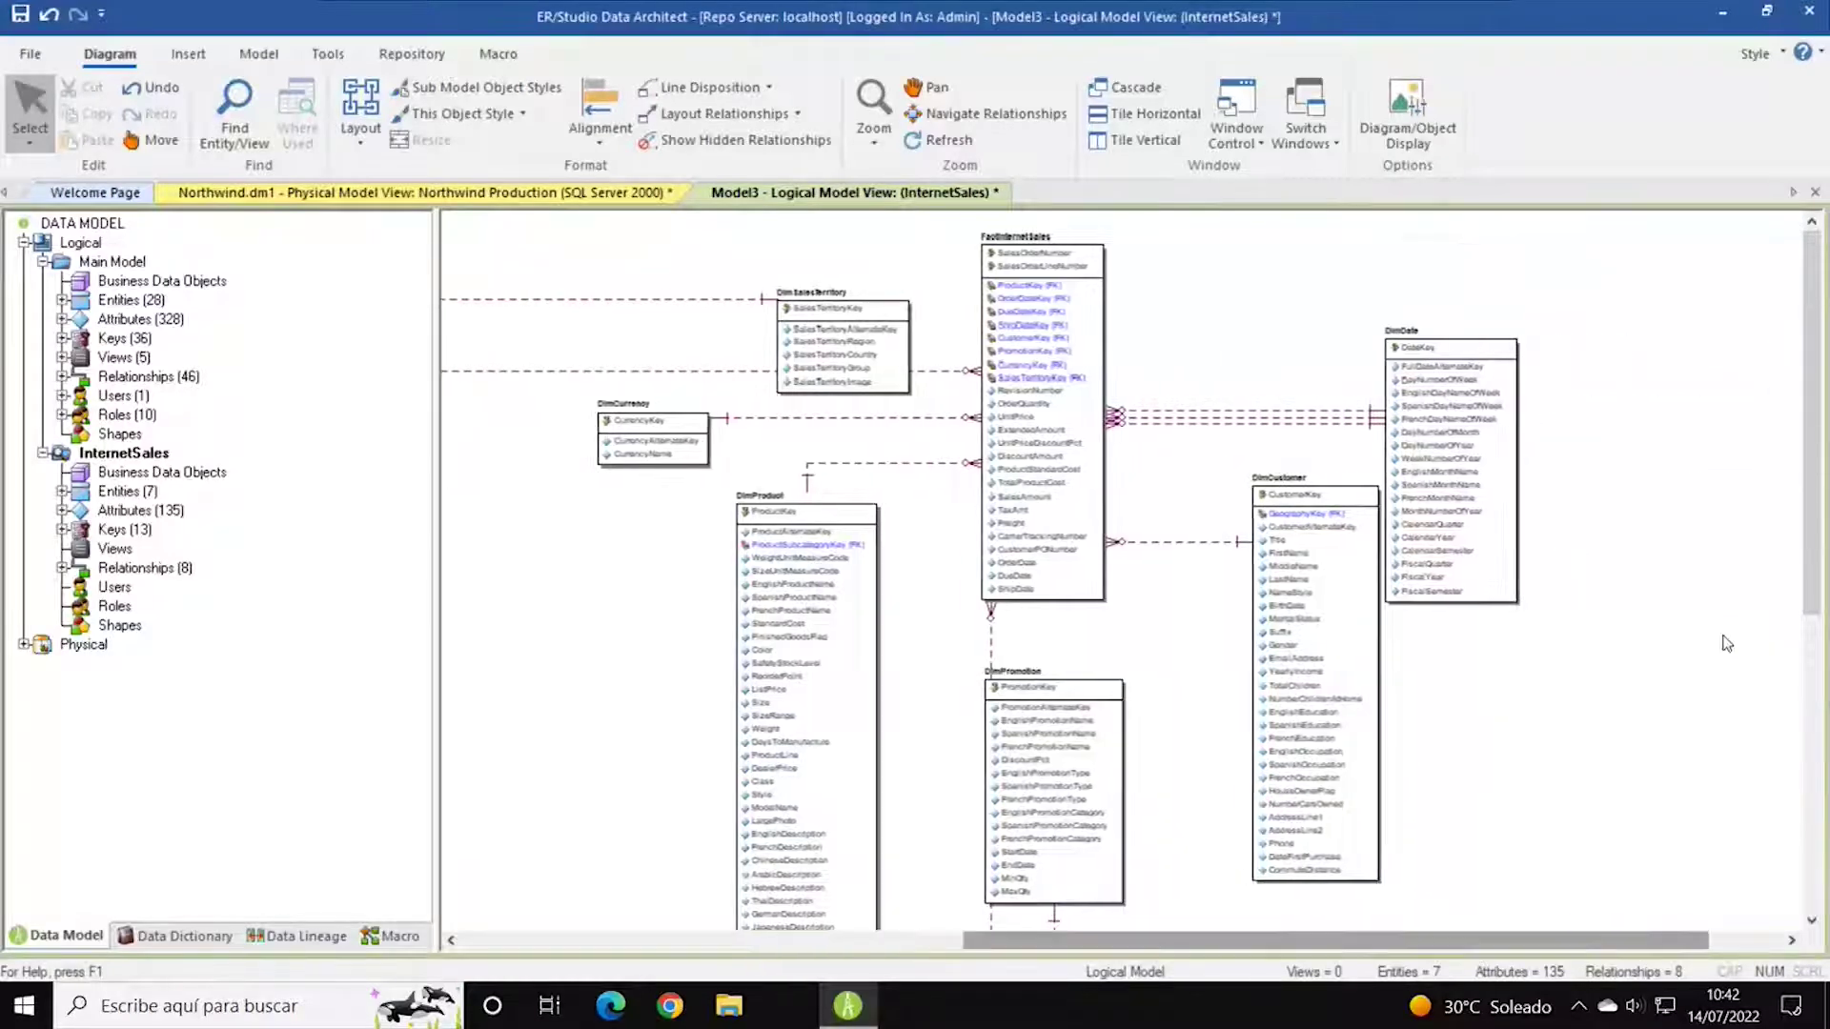
{"action": "left_click_drag", "start_coordinate": [1237, 501], "coordinate": [1186, 510]}
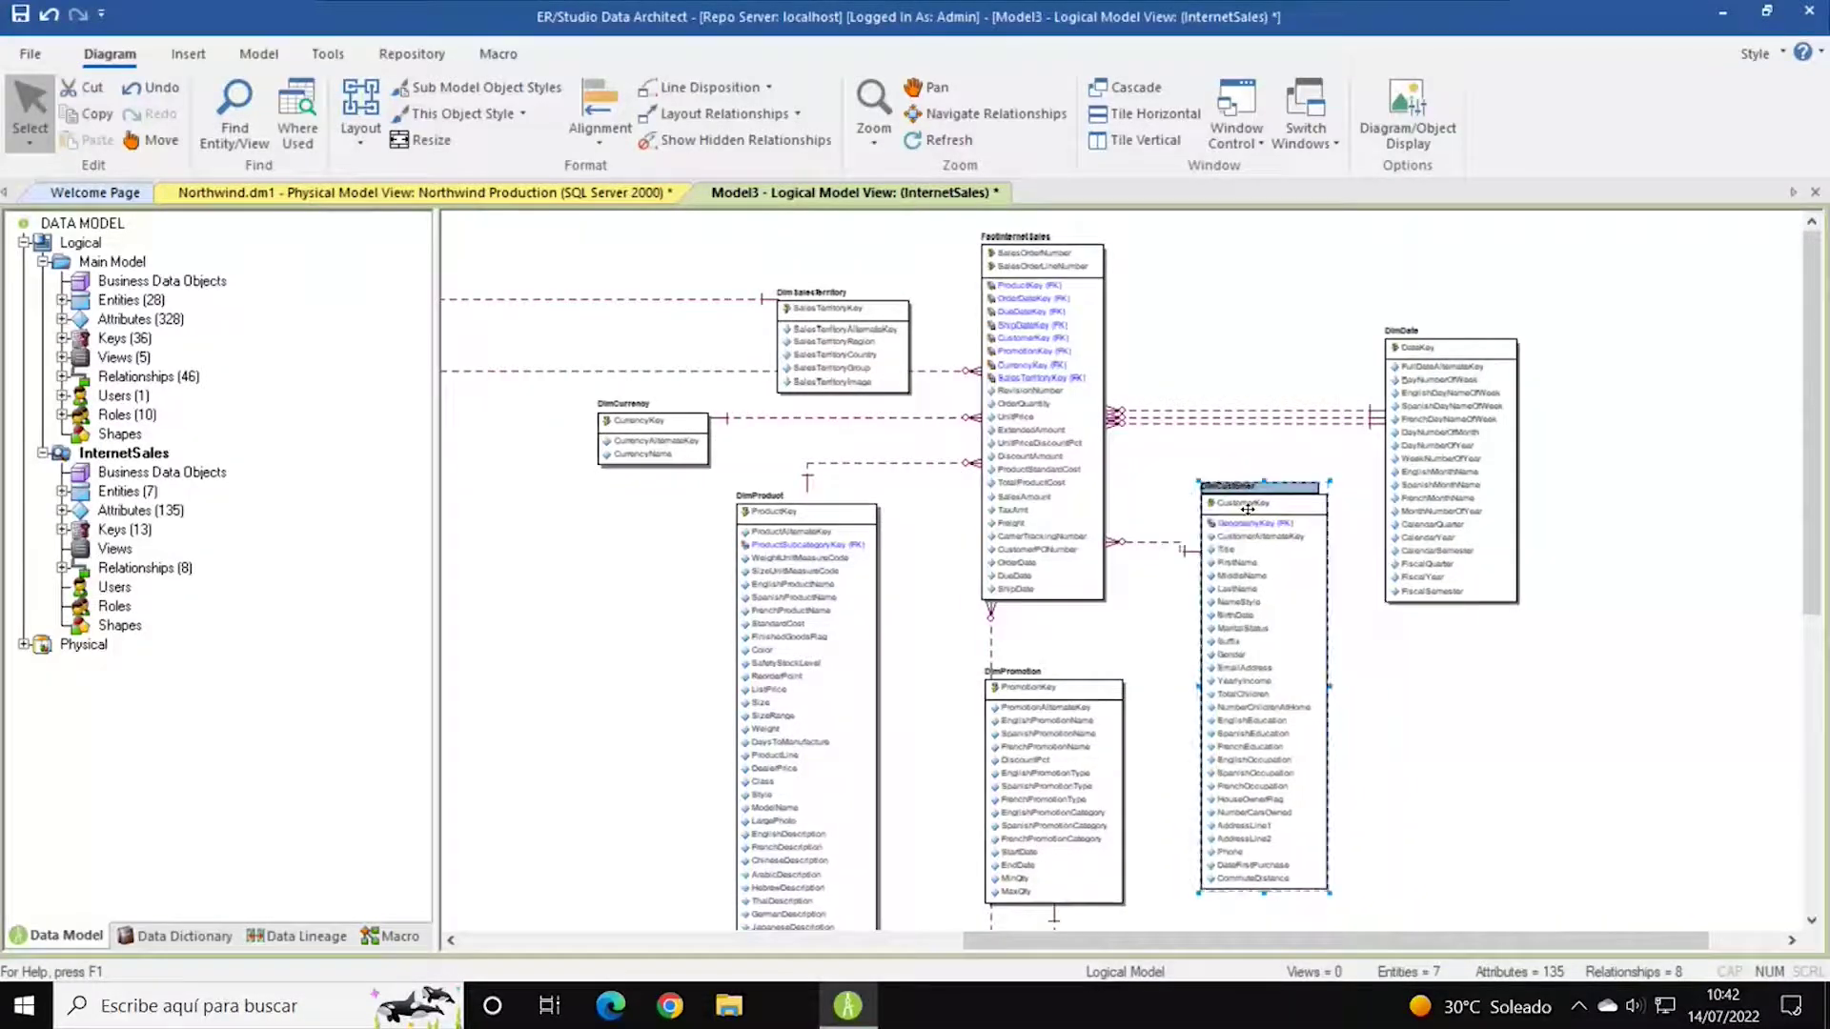
{"action": "left_click", "coordinate": [790, 530]}
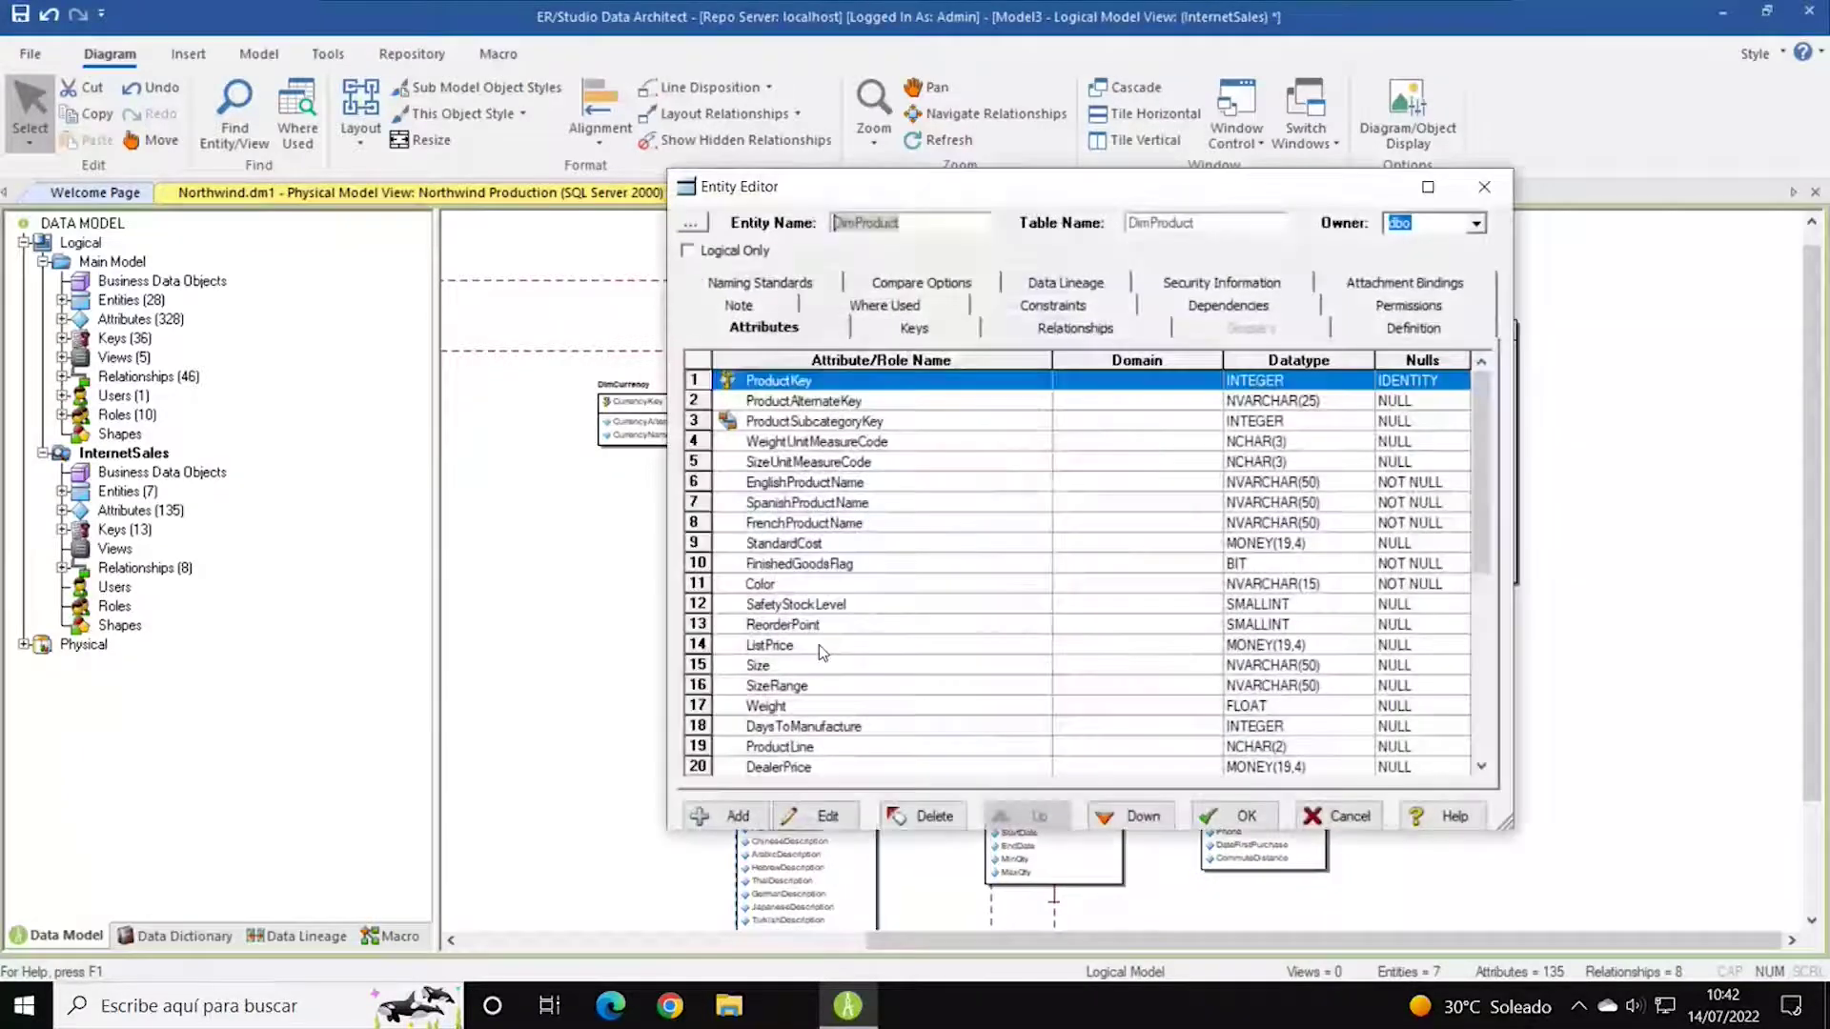
{"action": "left_click_drag", "start_coordinate": [1515, 834], "coordinate": [1706, 887]}
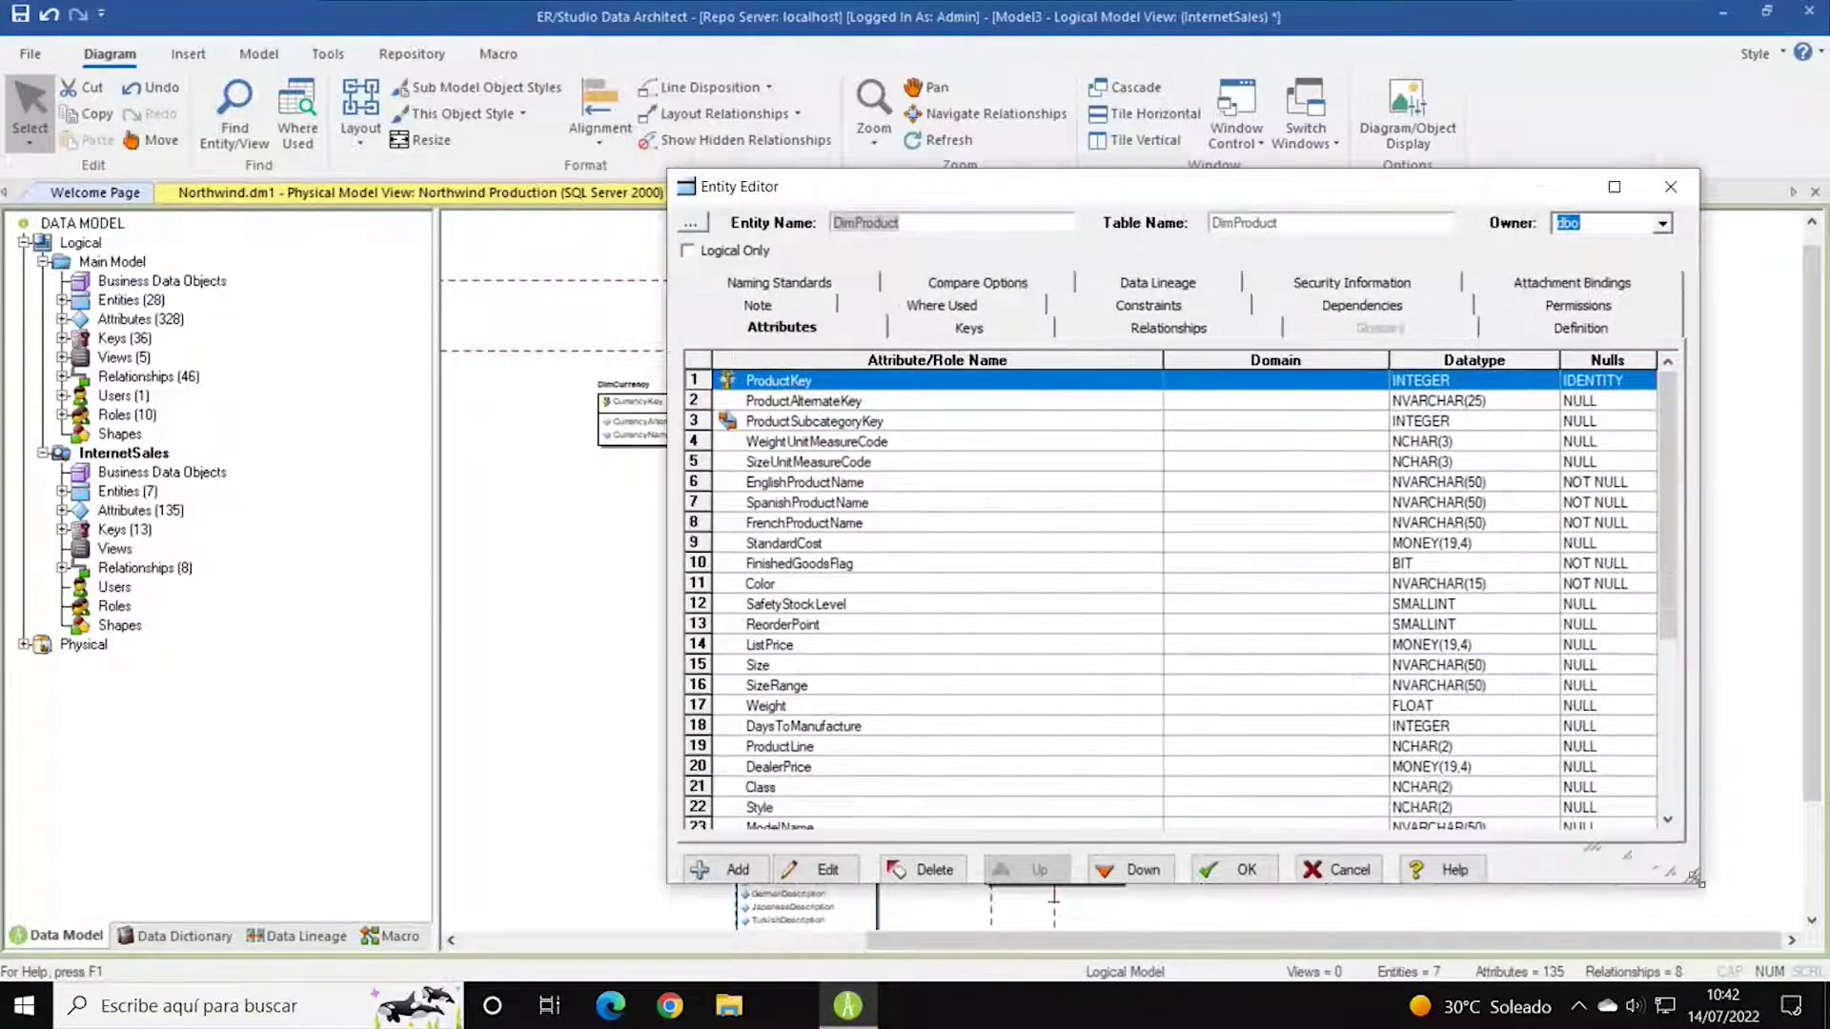
{"action": "left_click_drag", "start_coordinate": [1263, 197], "coordinate": [1054, 126]}
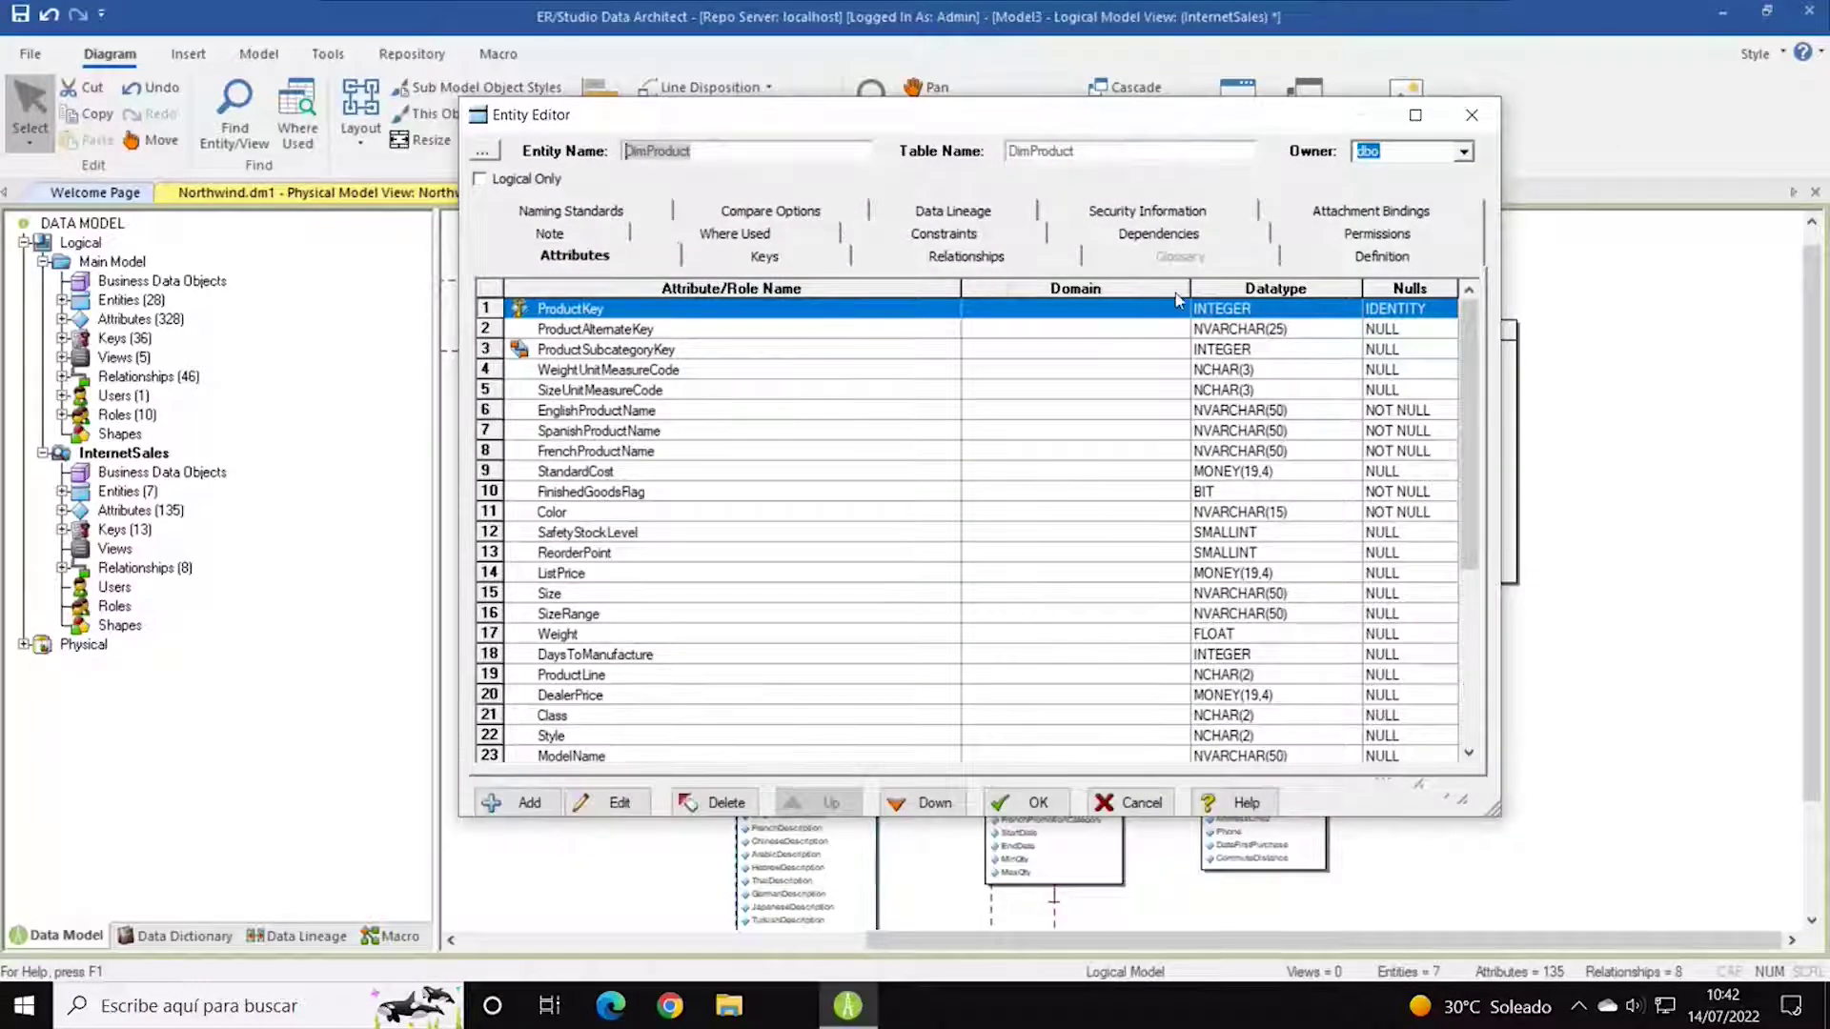
{"action": "left_click_drag", "start_coordinate": [957, 288], "coordinate": [827, 288]}
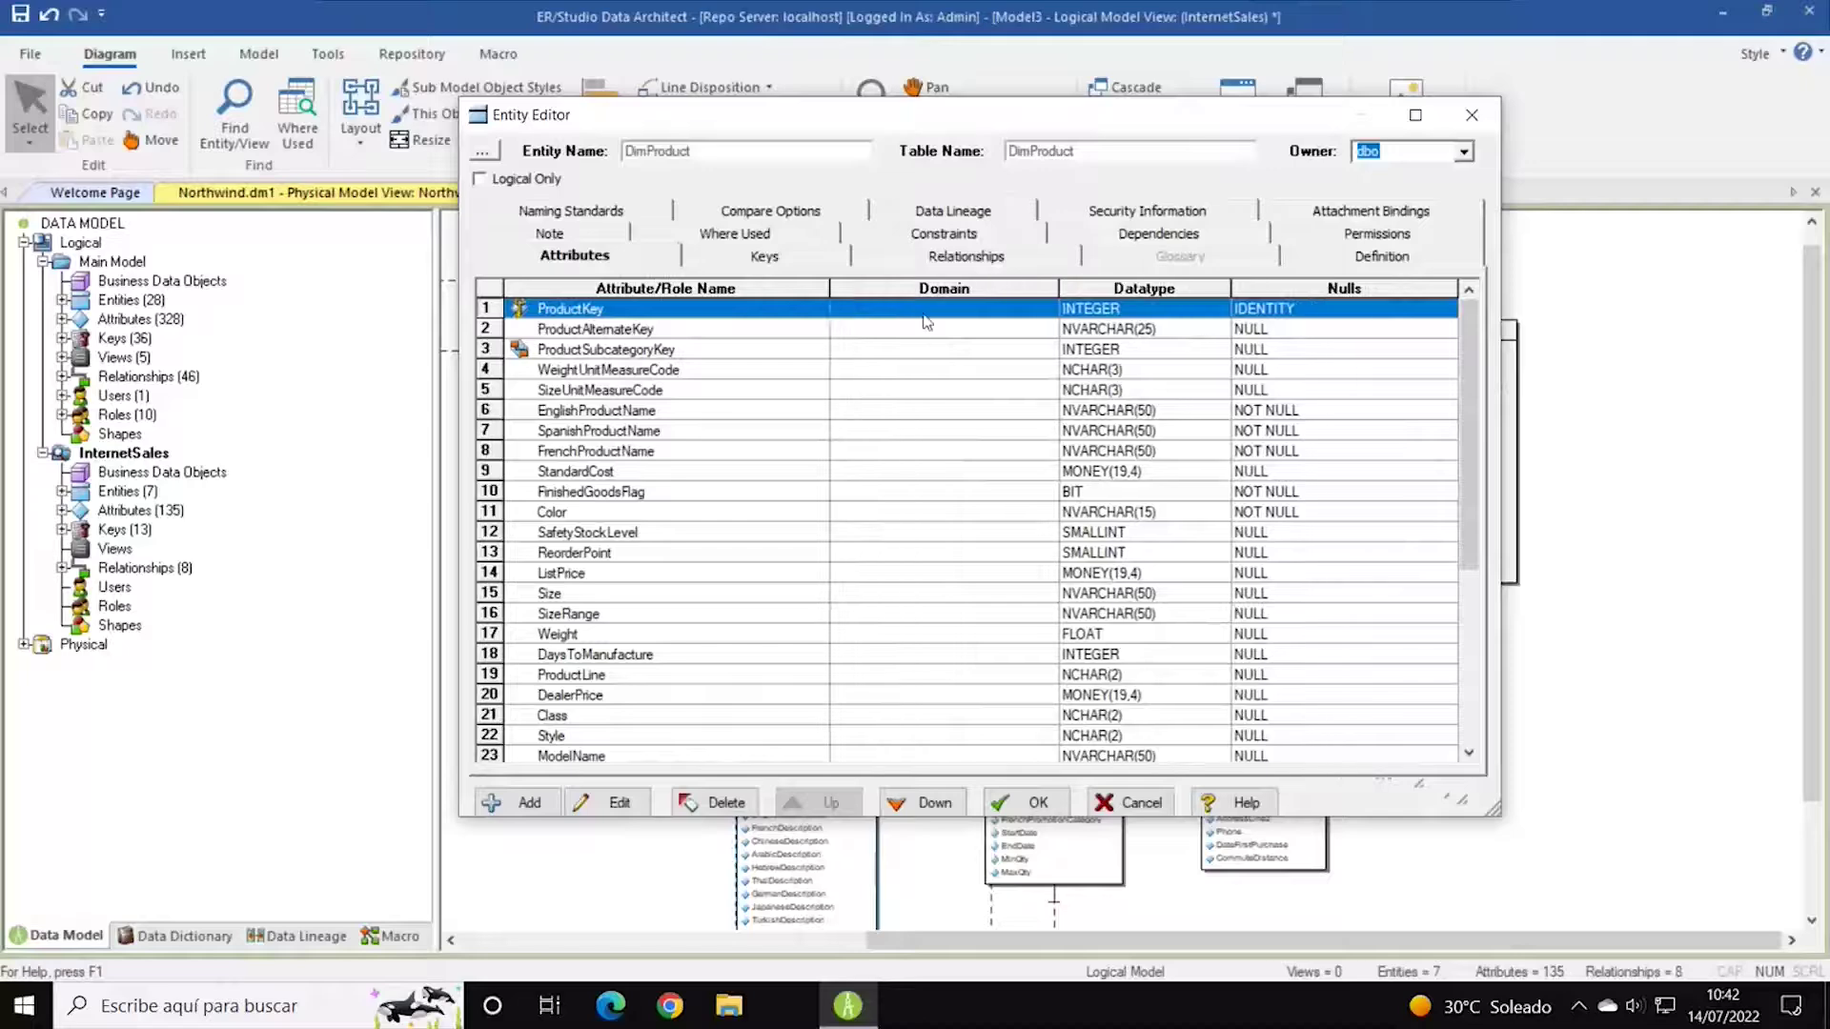
{"action": "double_click", "coordinate": [927, 343]}
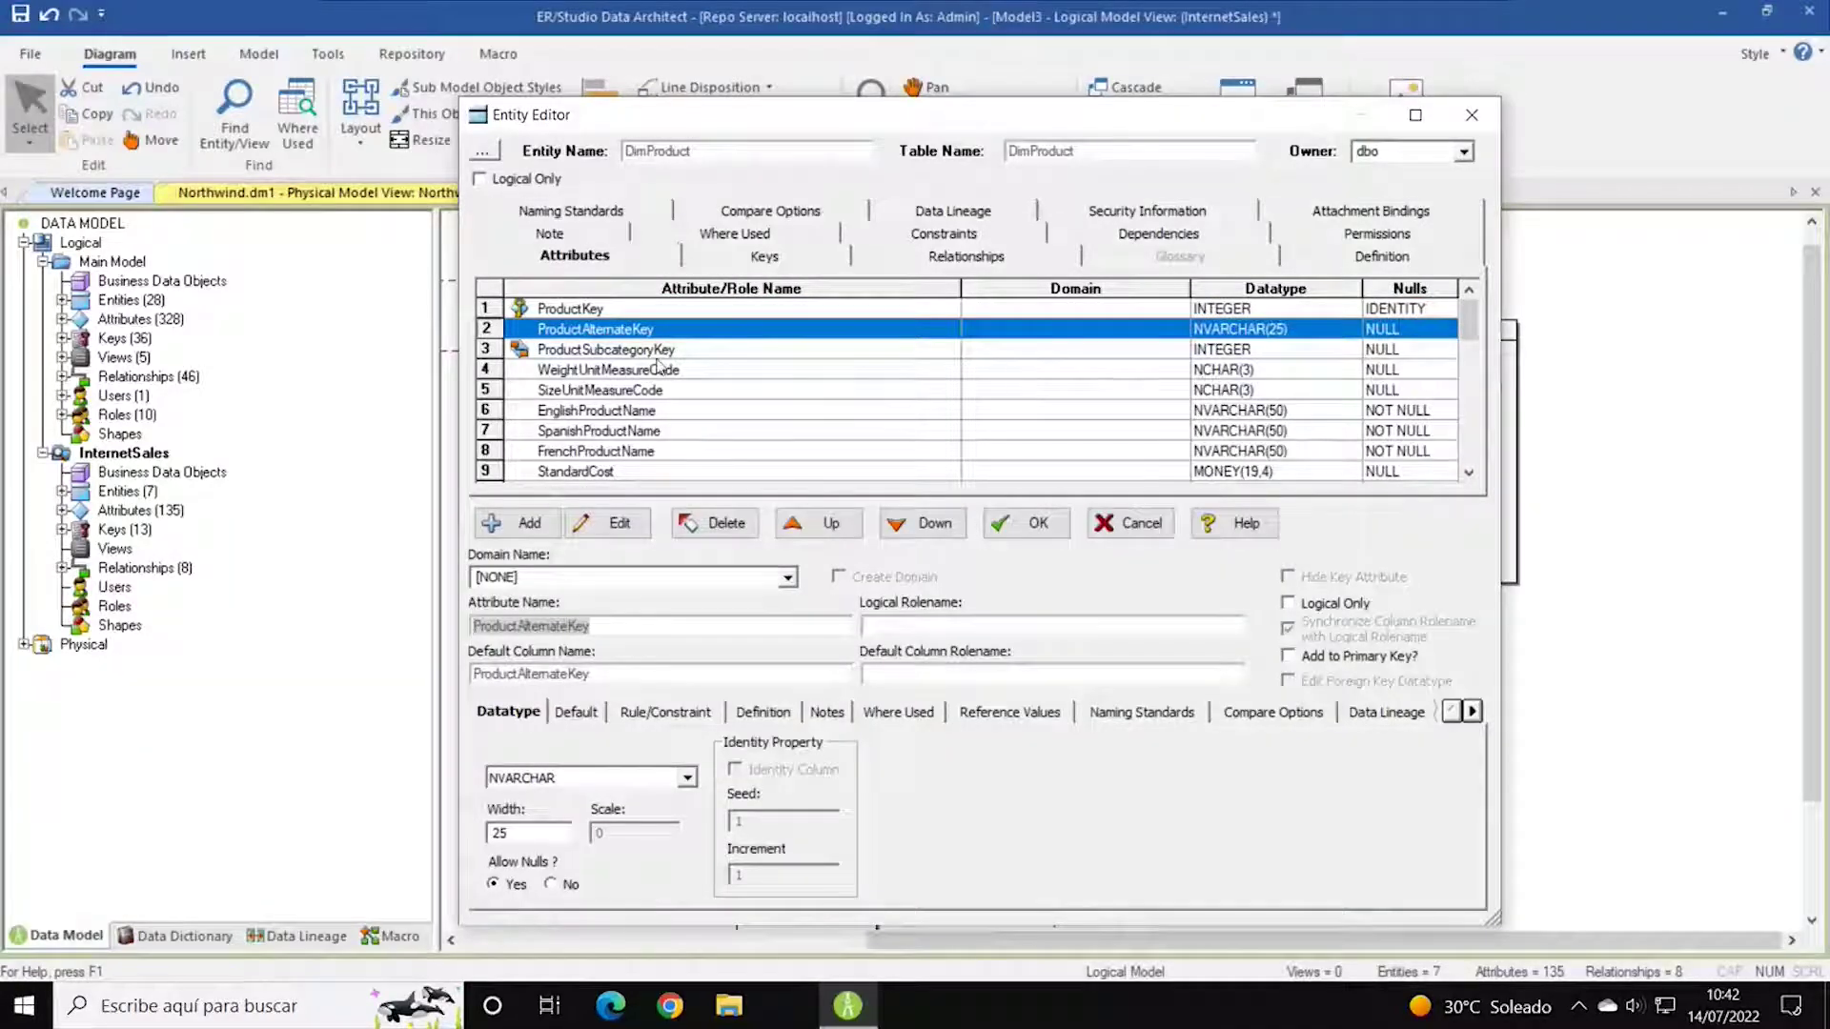
{"action": "left_click", "coordinate": [788, 579]}
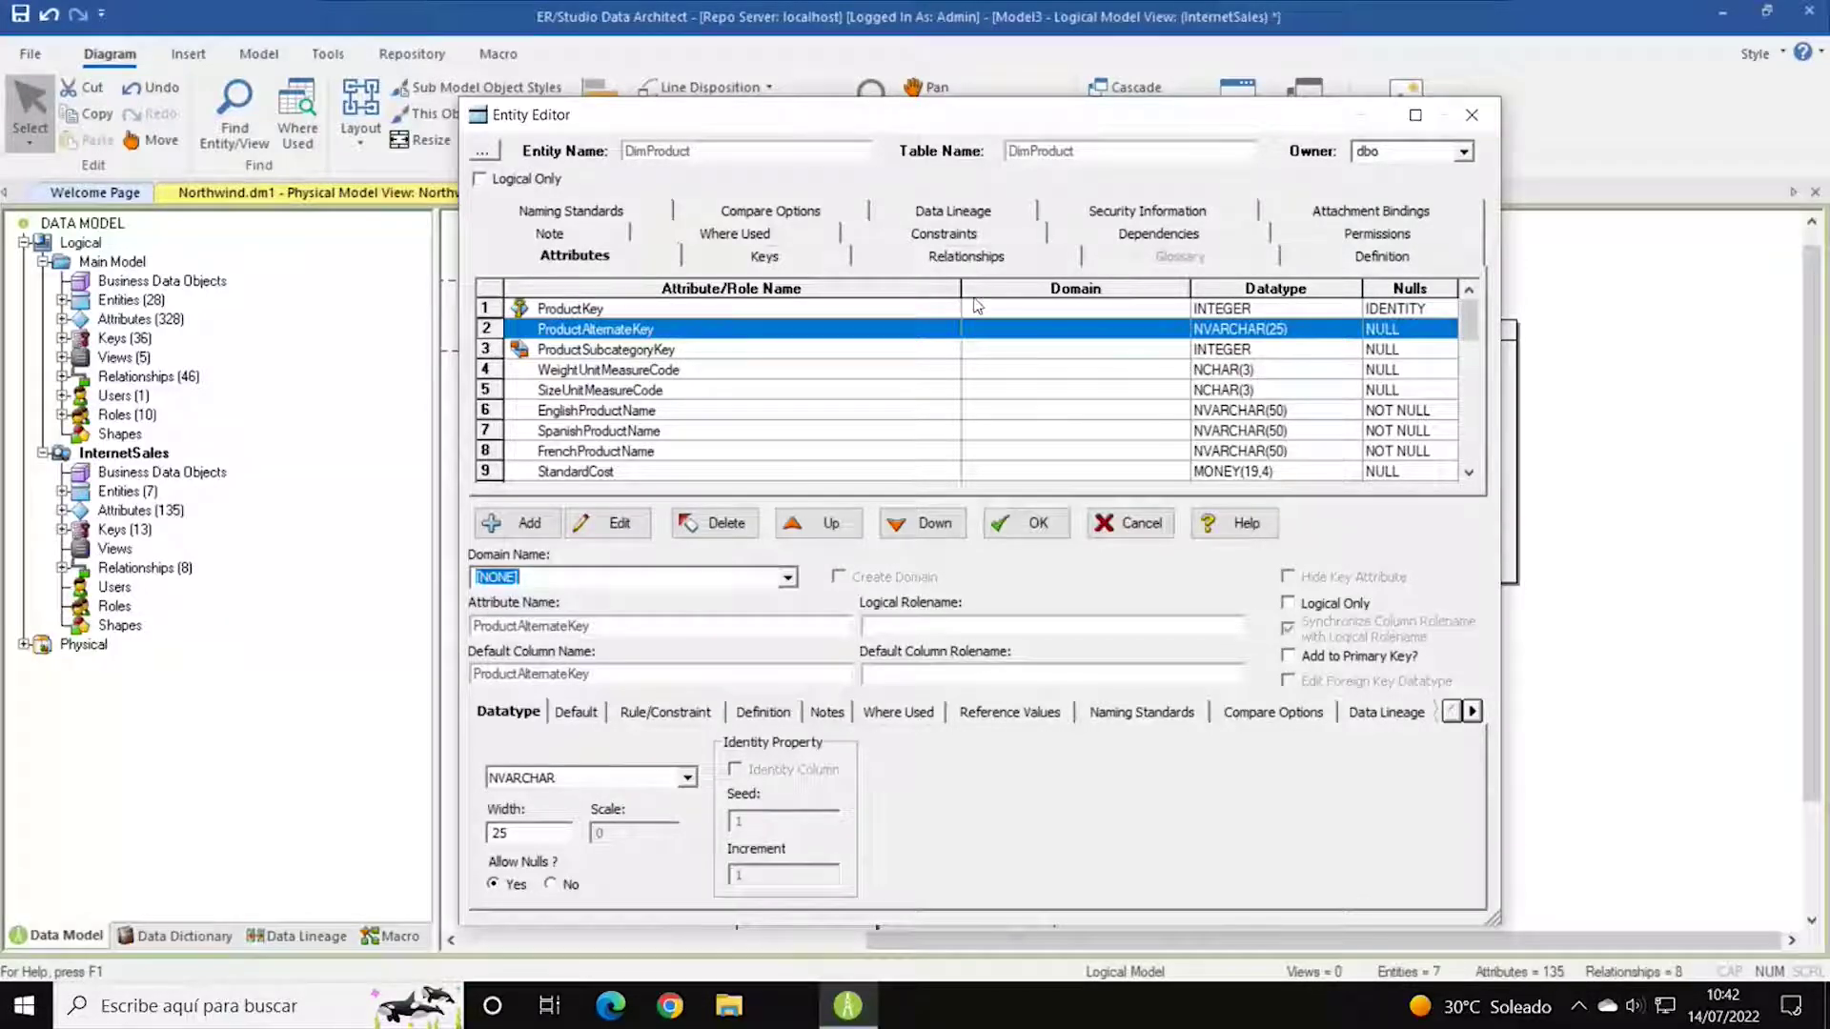
{"action": "left_click_drag", "start_coordinate": [962, 291], "coordinate": [907, 291]}
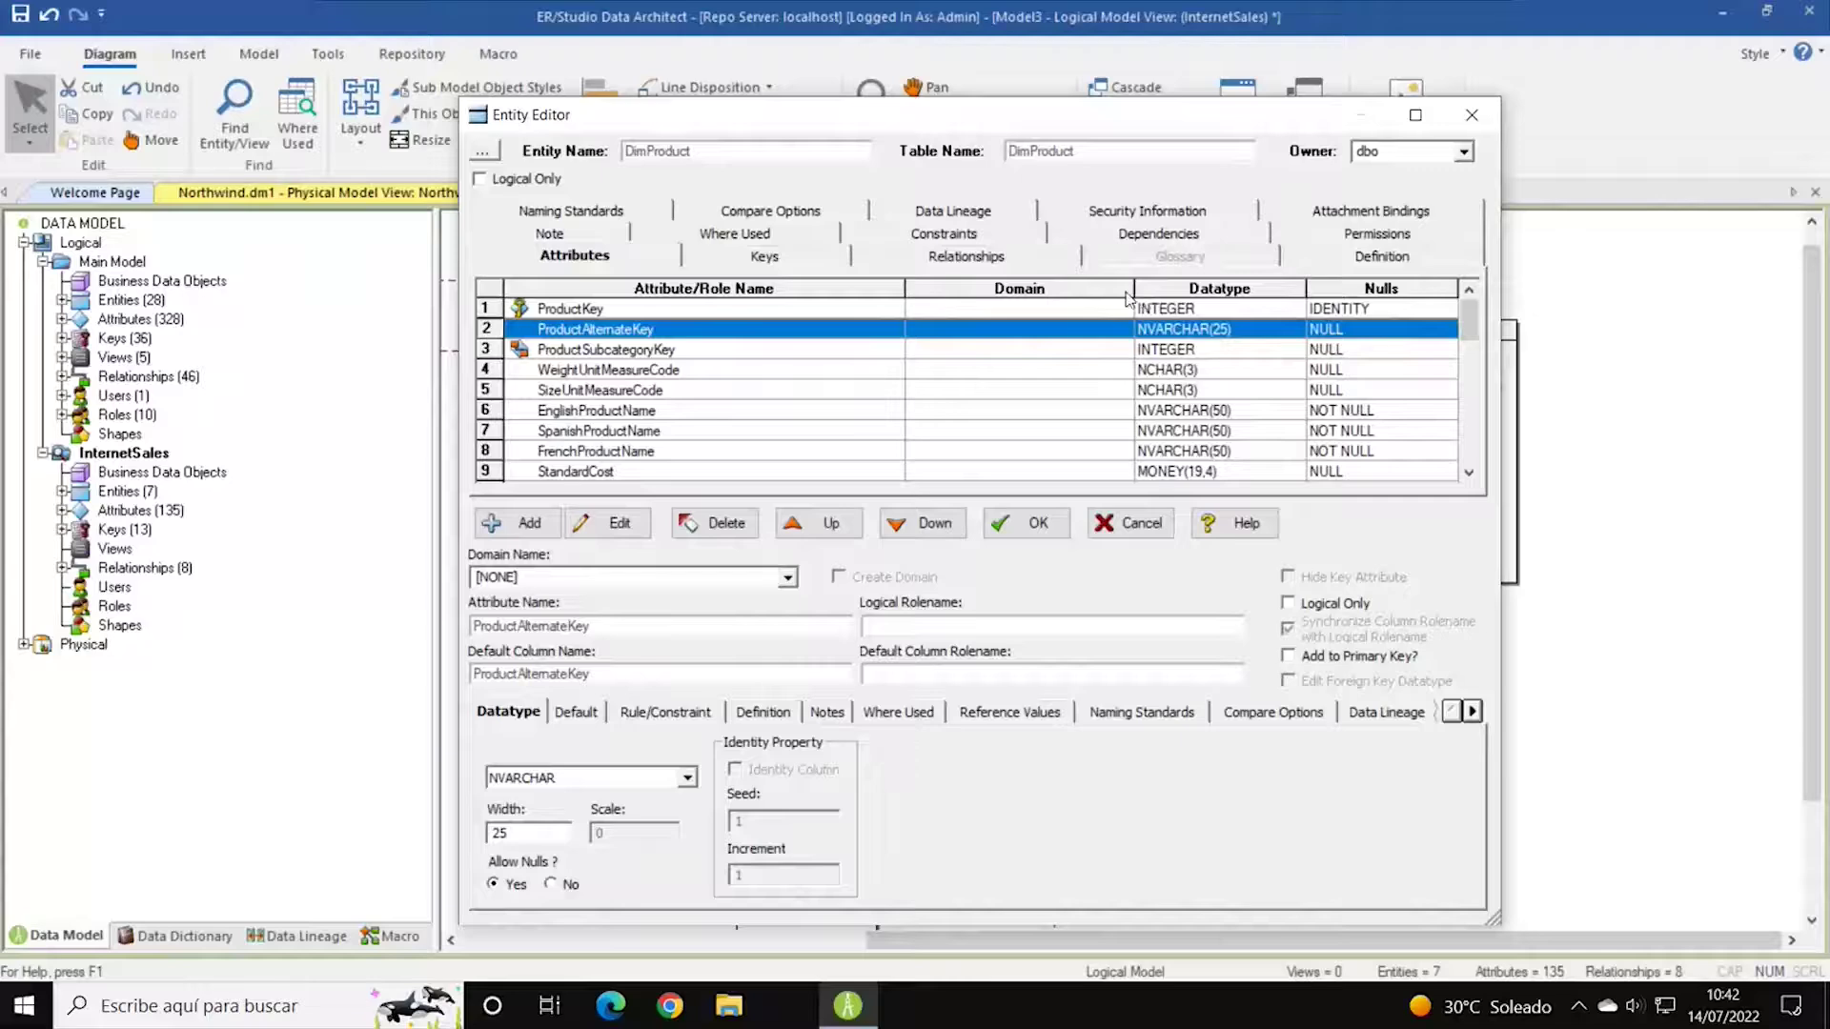
{"action": "left_click_drag", "start_coordinate": [1131, 291], "coordinate": [1086, 291]}
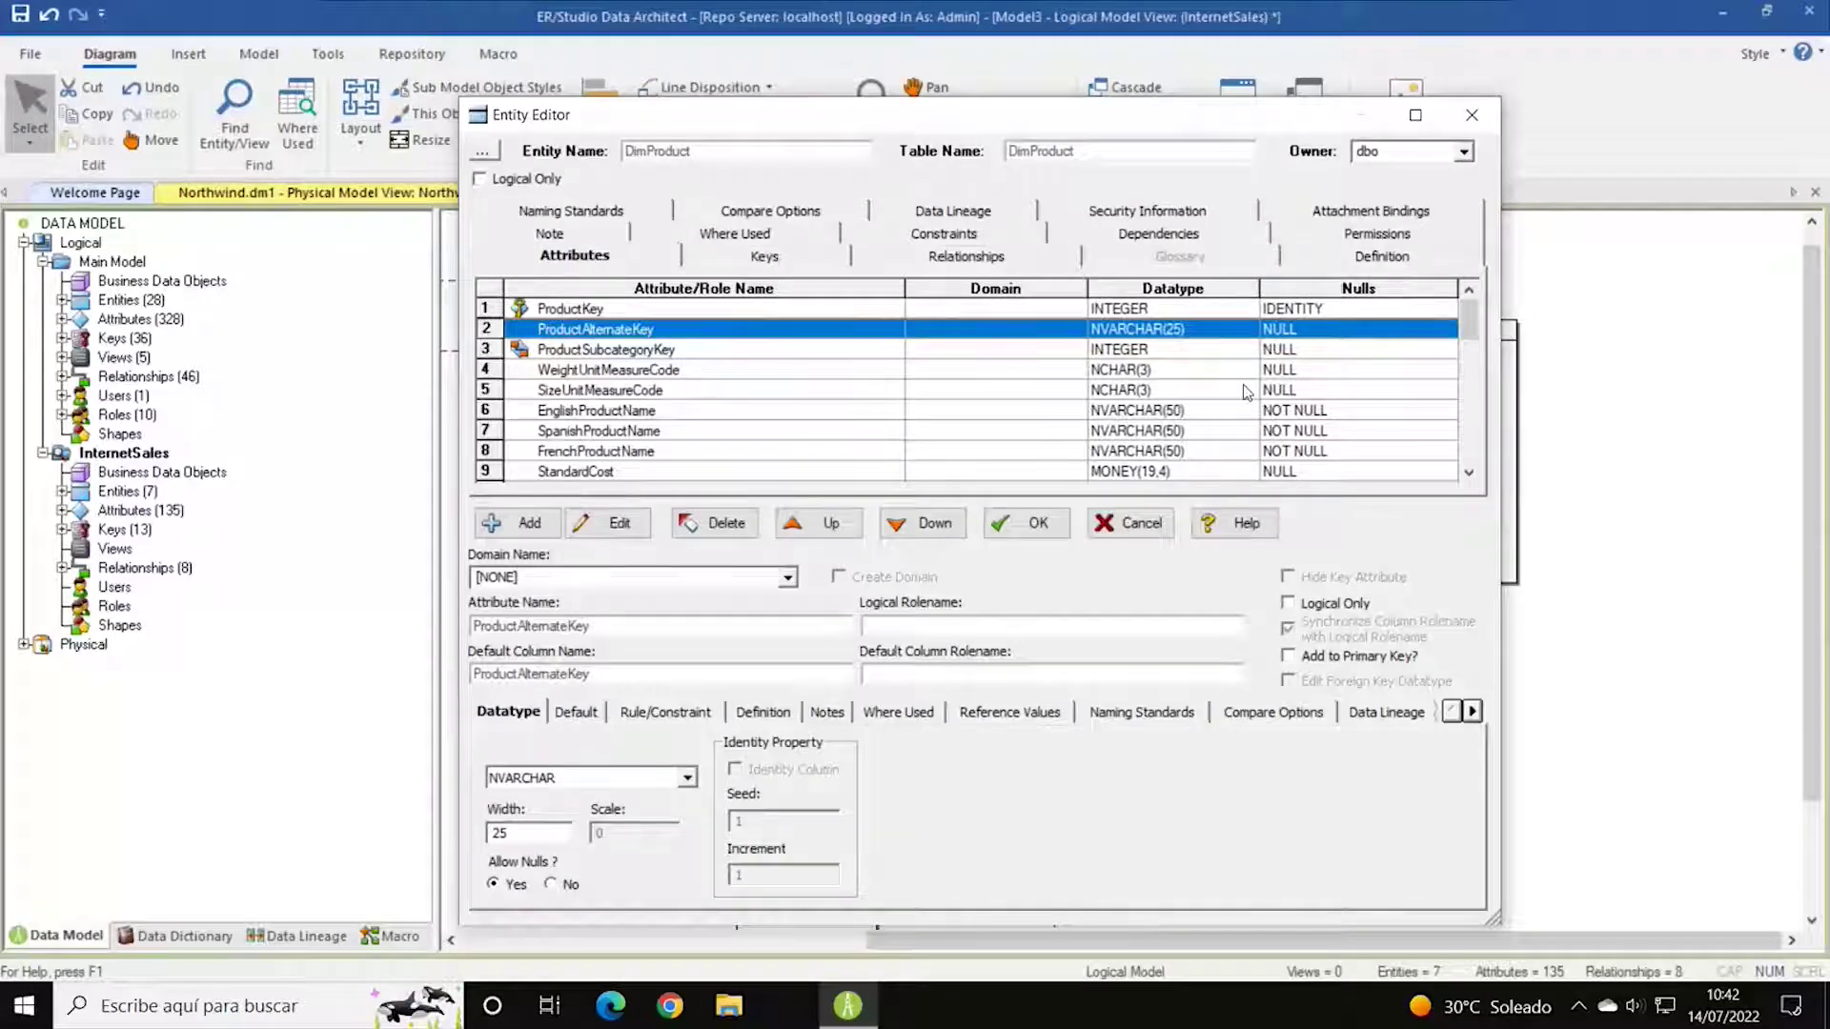
{"action": "left_click", "coordinate": [1144, 412]}
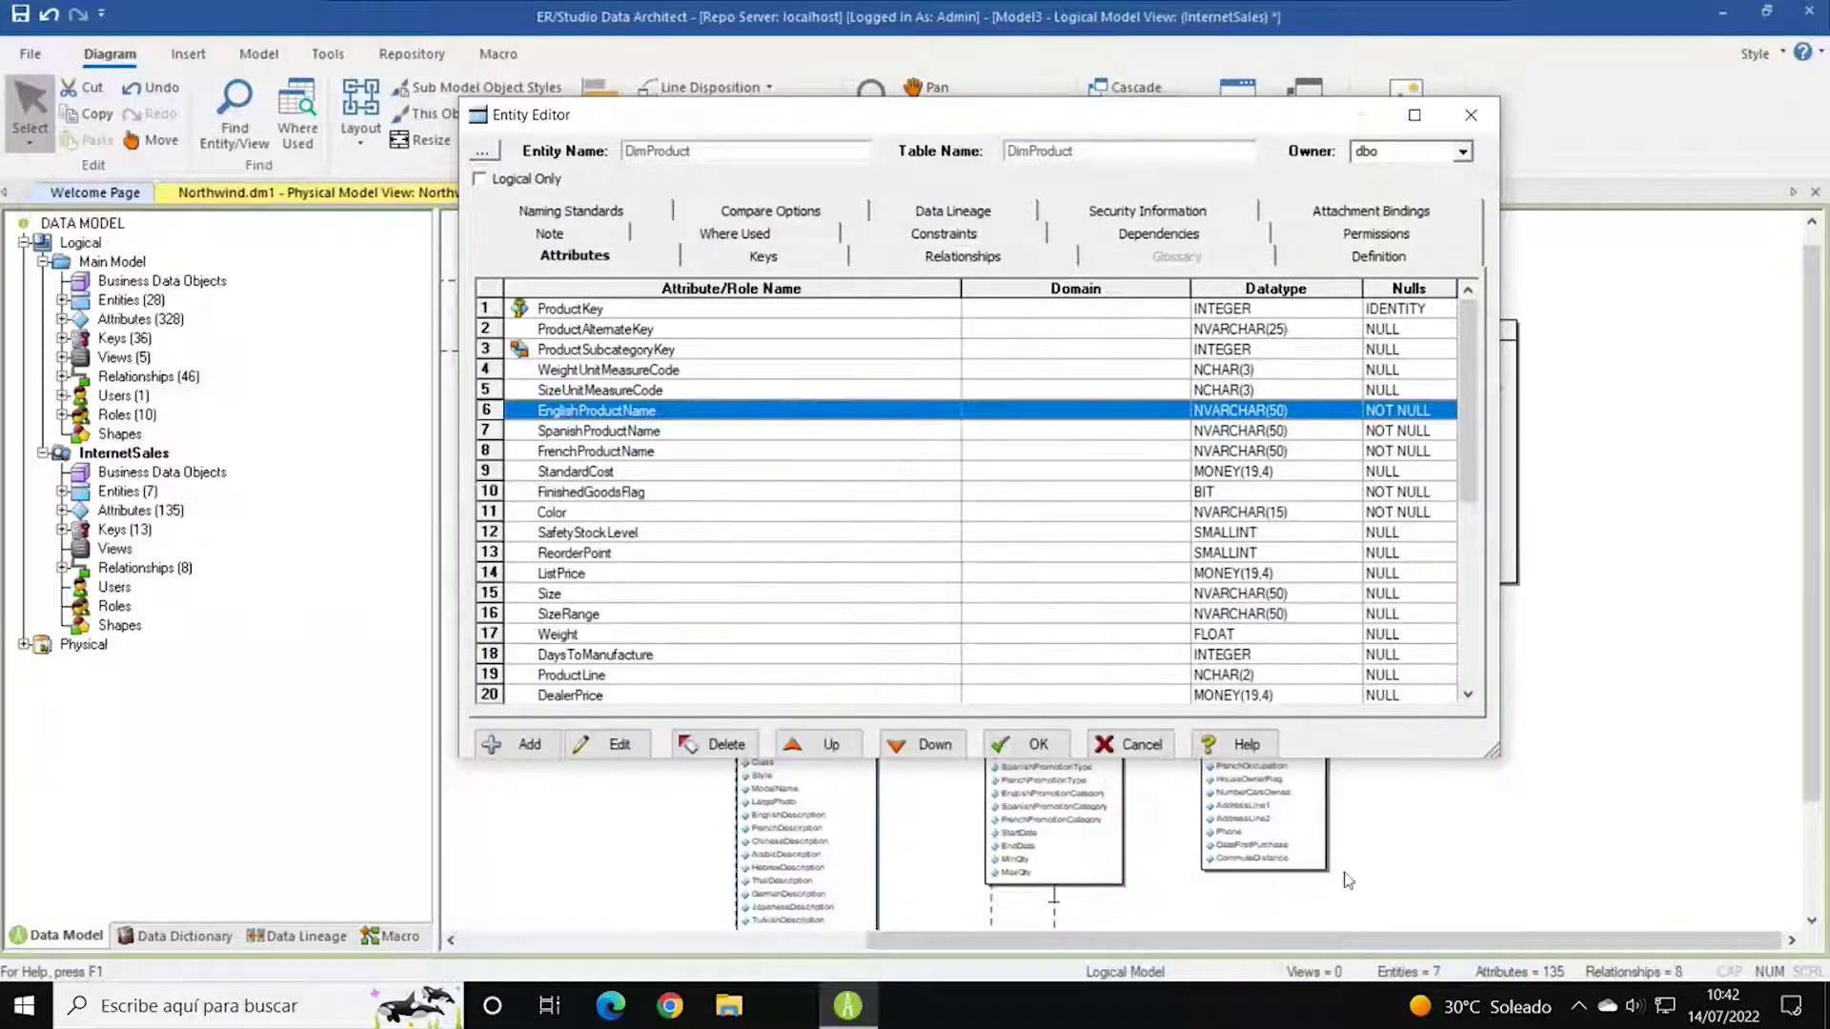
{"action": "left_click", "coordinate": [1132, 745]}
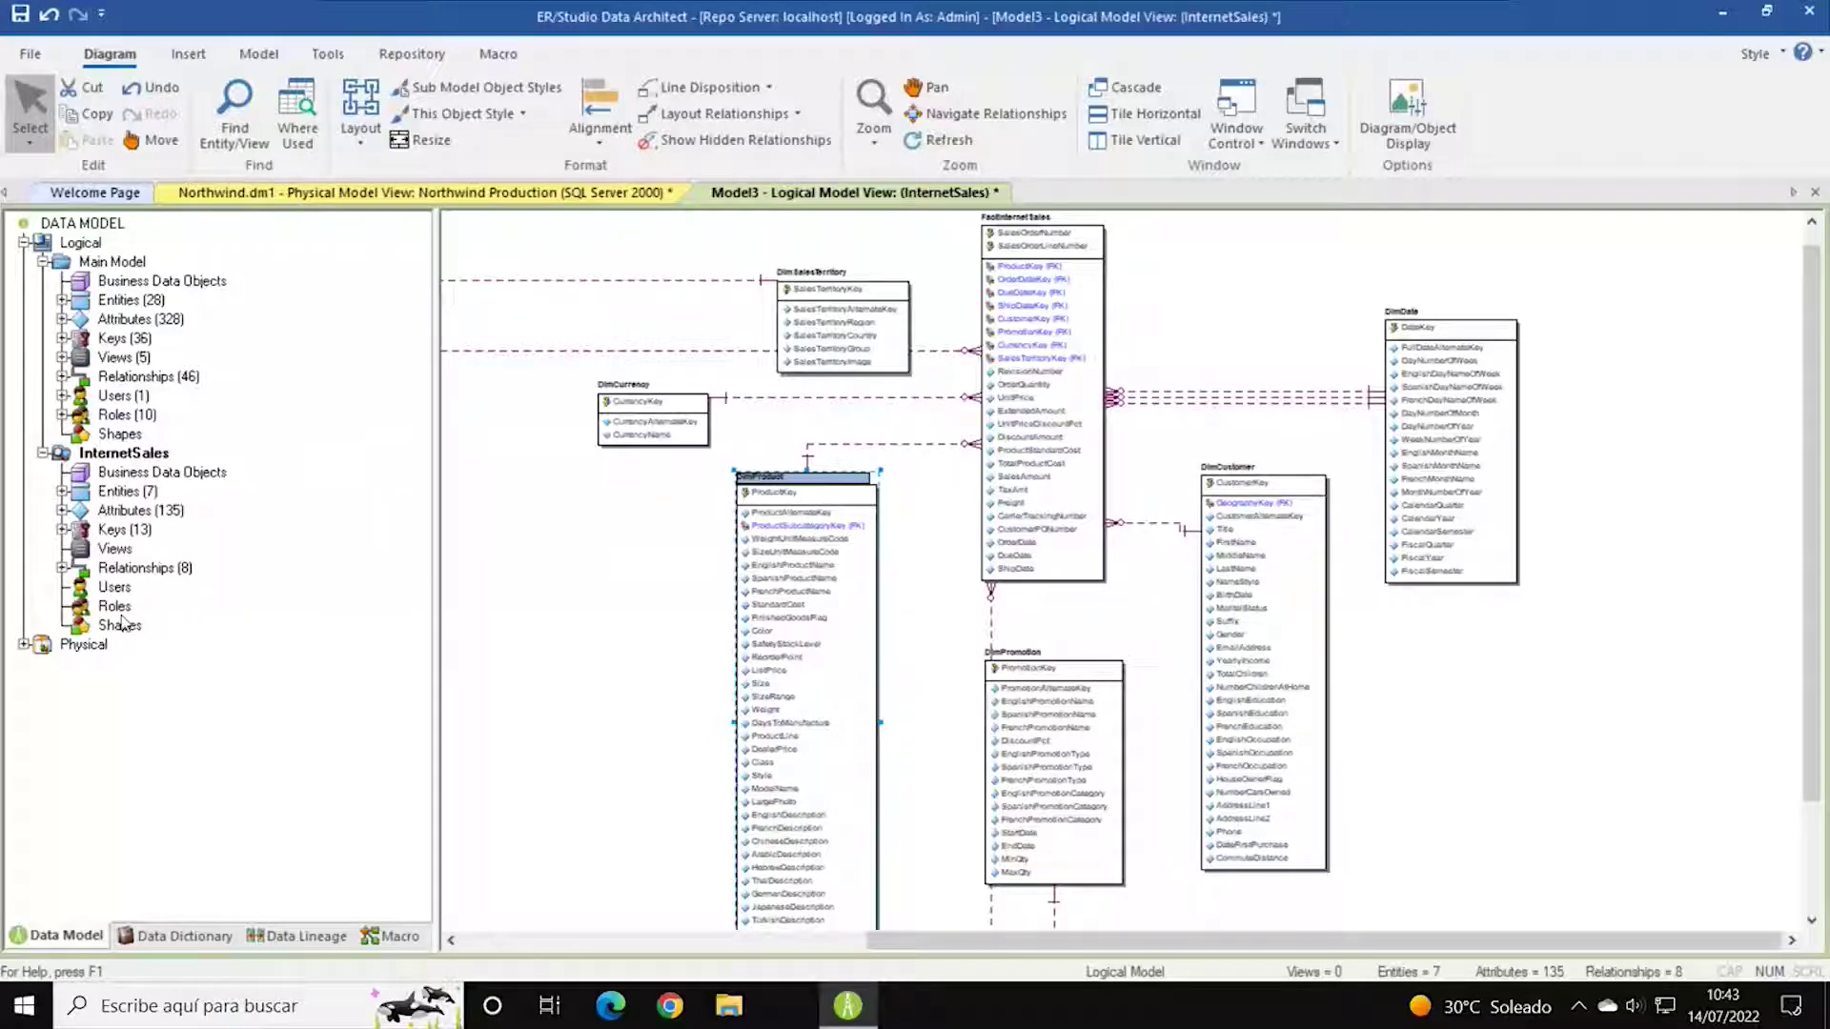
Expand Physical > Main Model in the Data Model tree, then select the InternetSales submodel.
{"action": "double_click", "coordinate": [42, 648]}
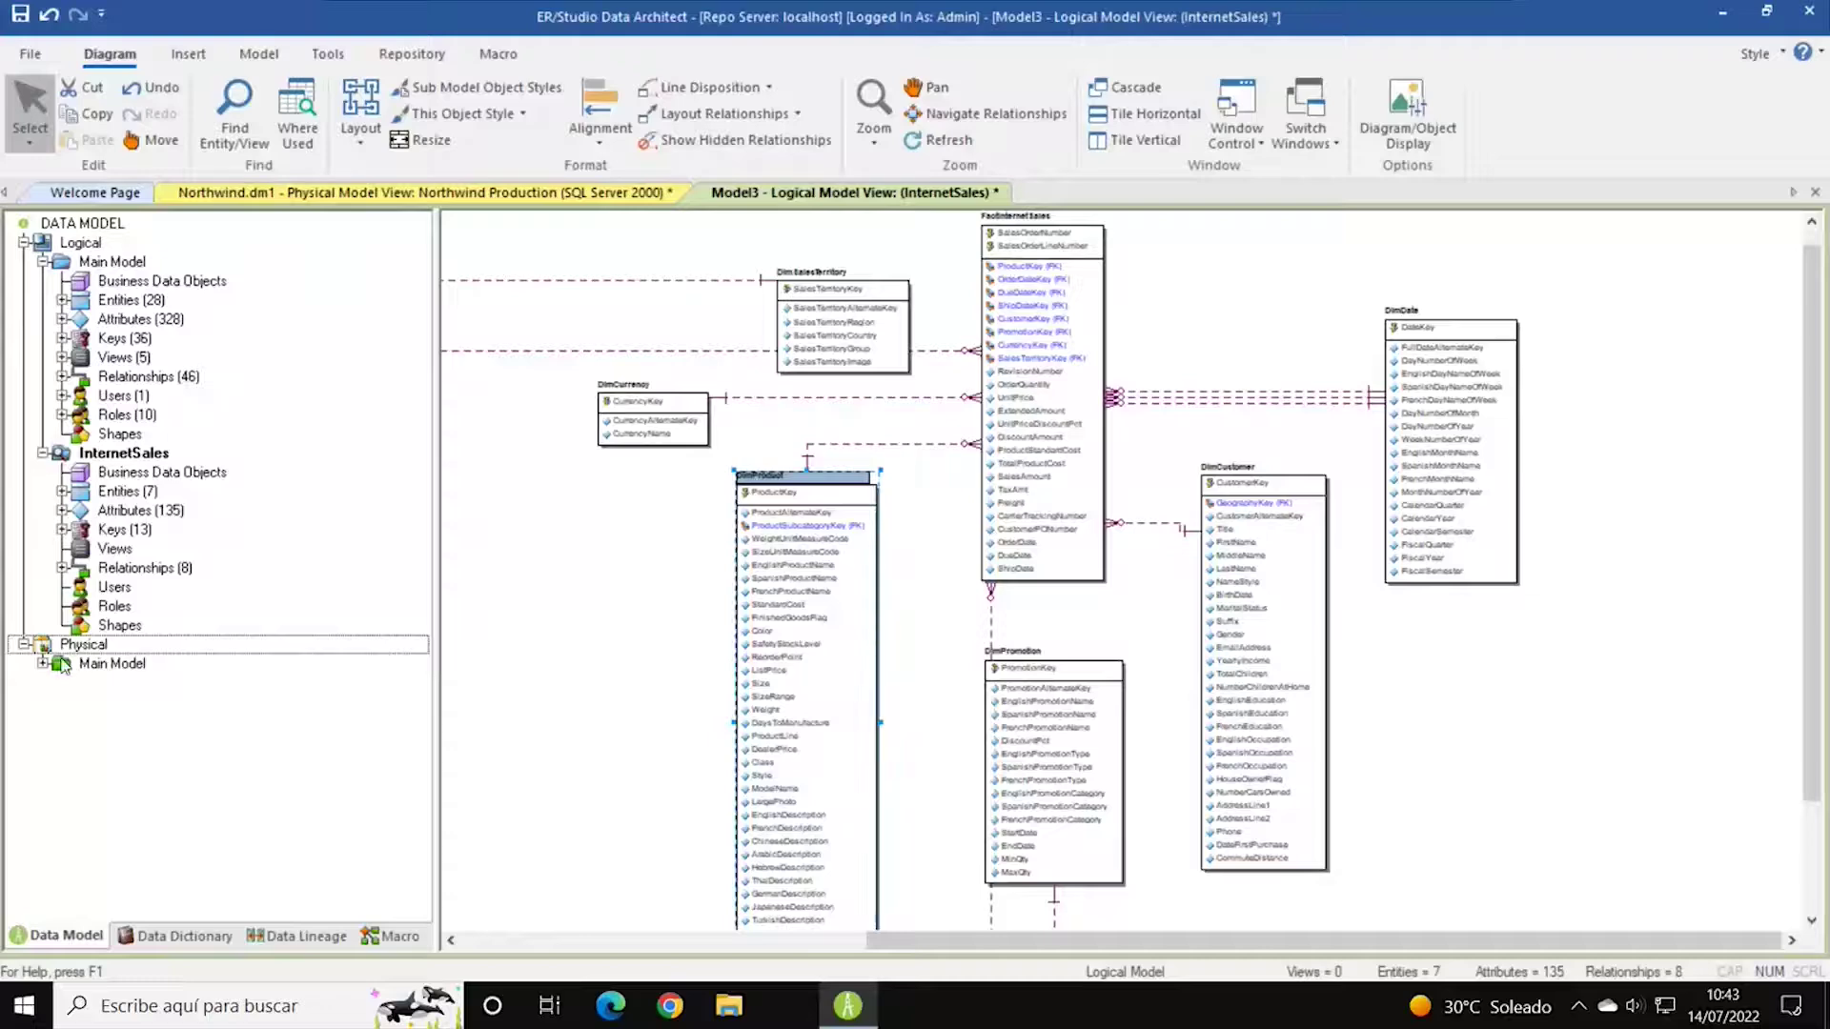
{"action": "left_click", "coordinate": [42, 664]}
{"action": "scroll", "coordinate": [239, 580], "scroll_direction": "down", "scroll_amount": 1}
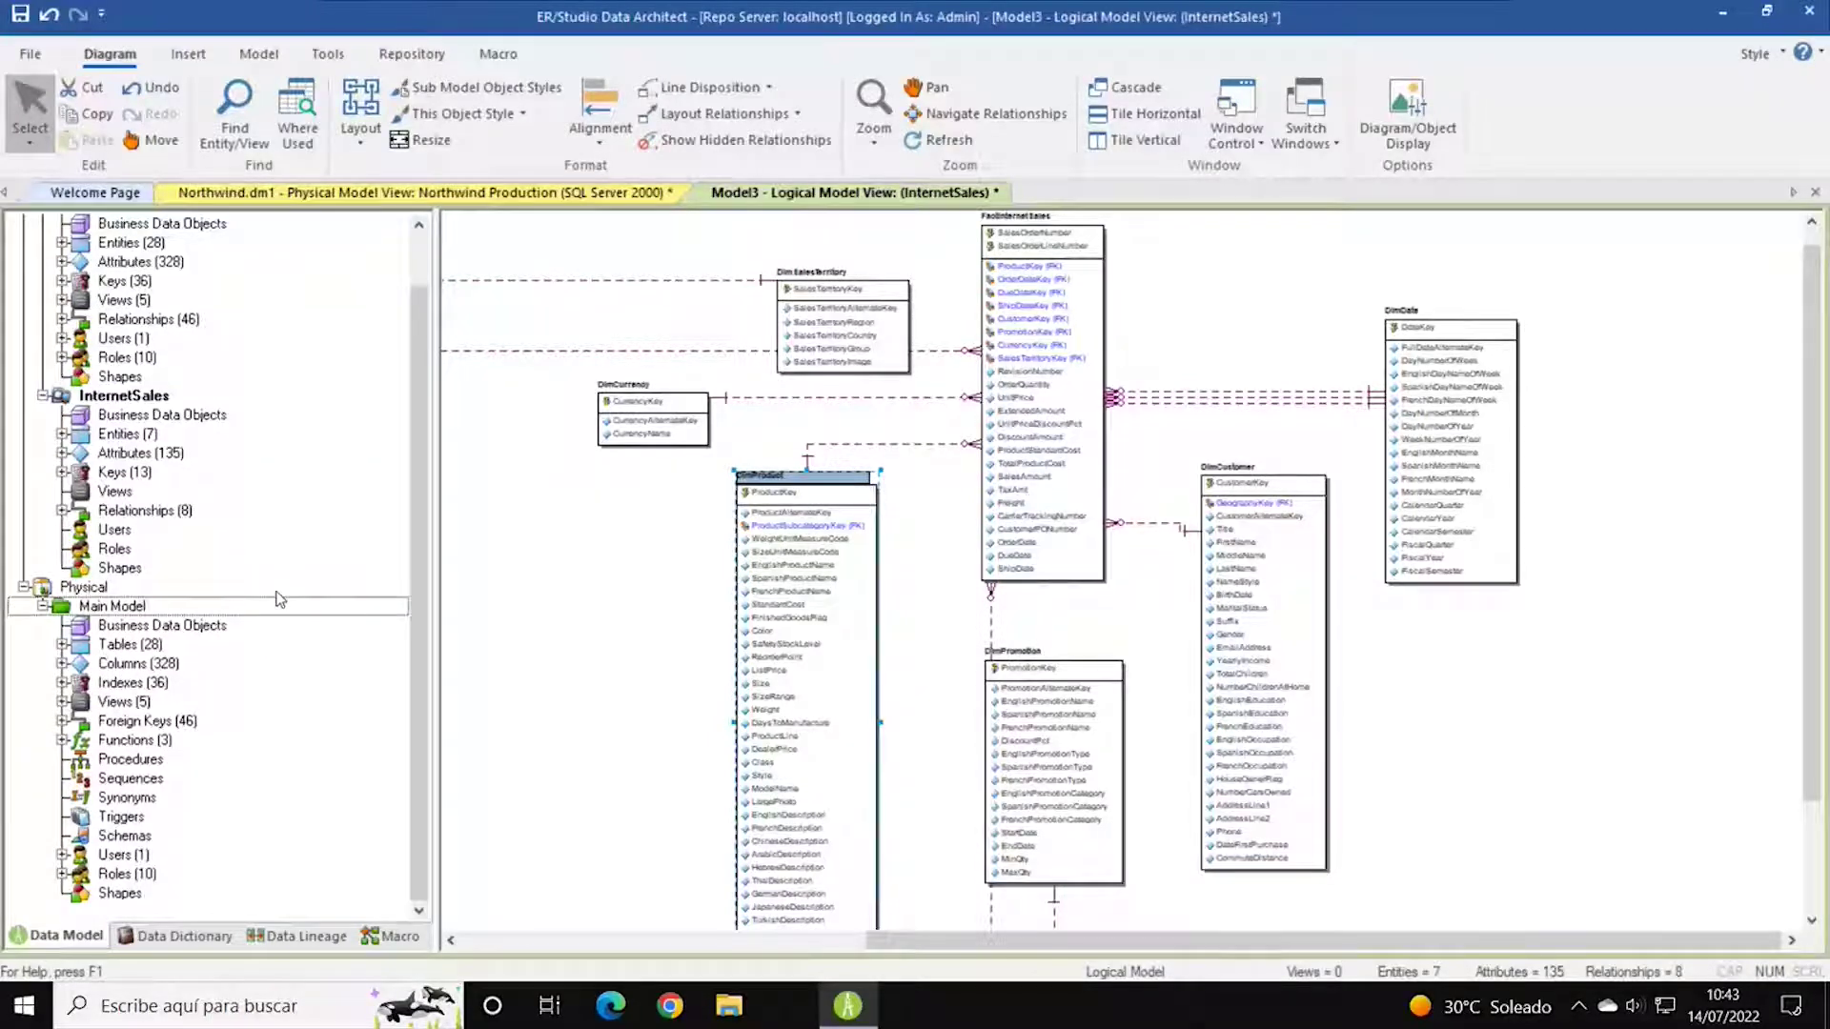
{"action": "scroll", "coordinate": [318, 514], "scroll_direction": "up", "scroll_amount": 1}
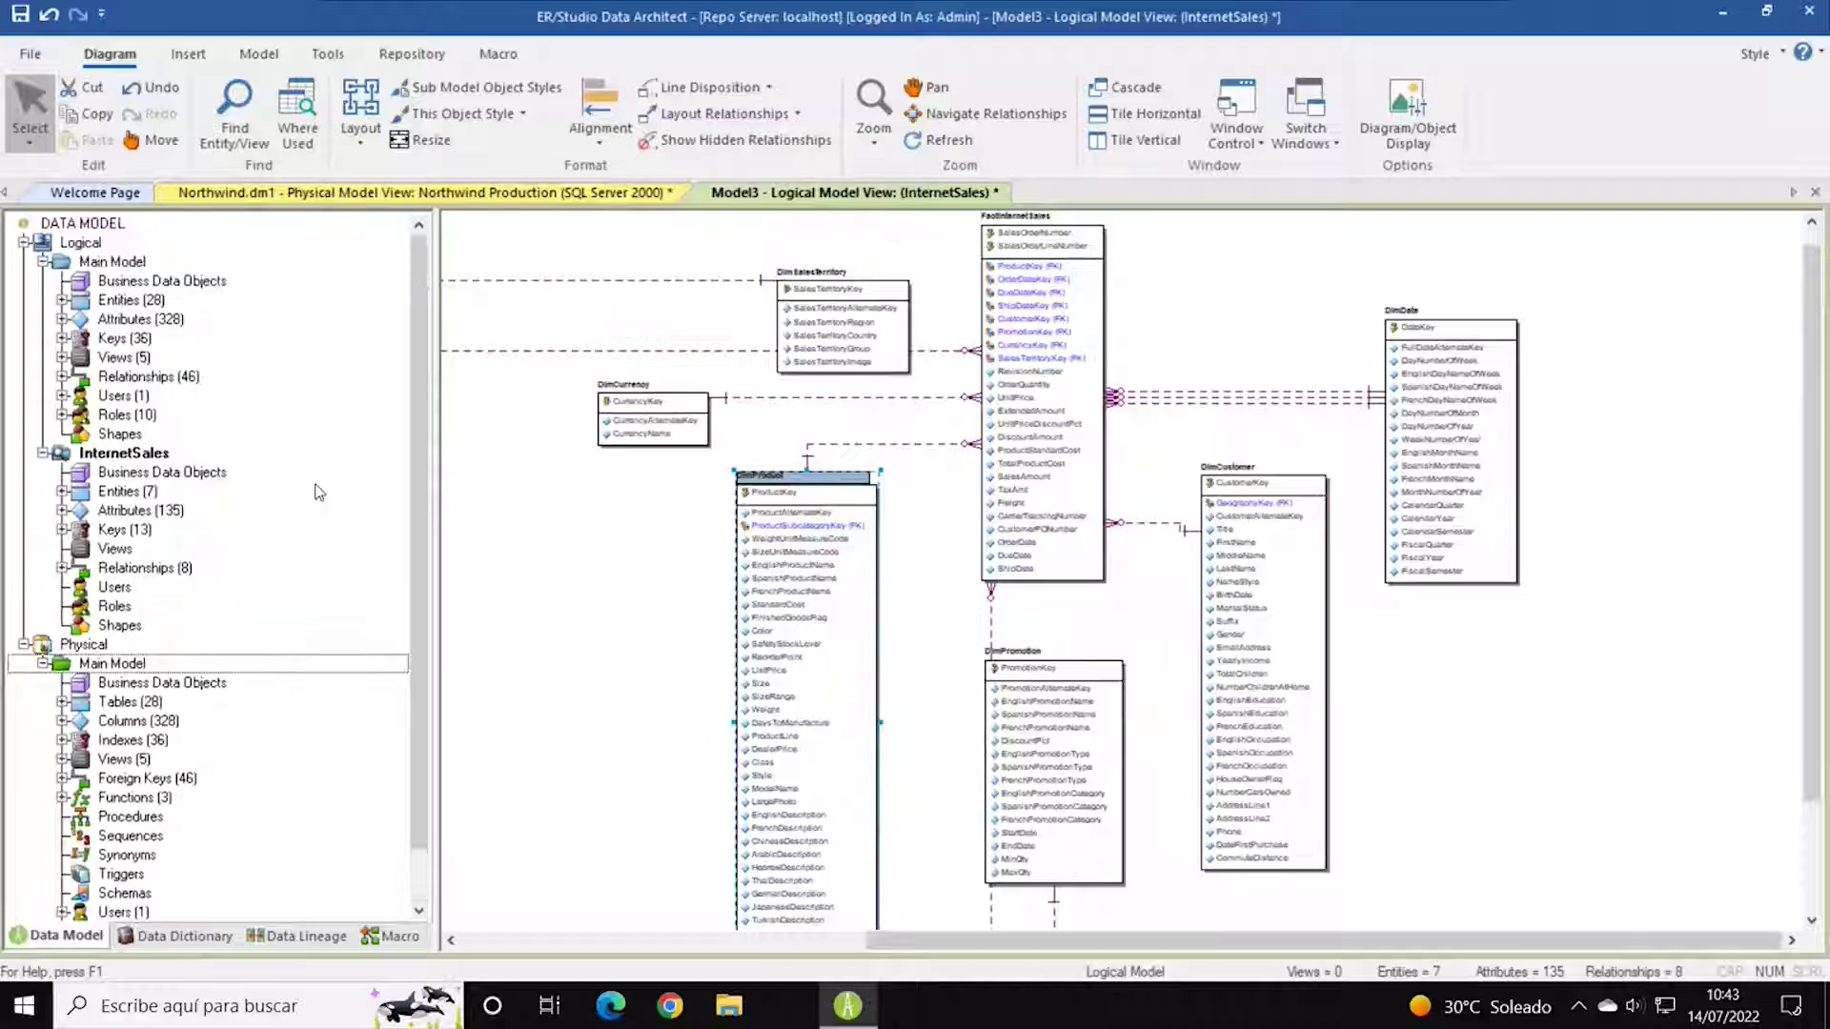
{"action": "left_click", "coordinate": [103, 457]}
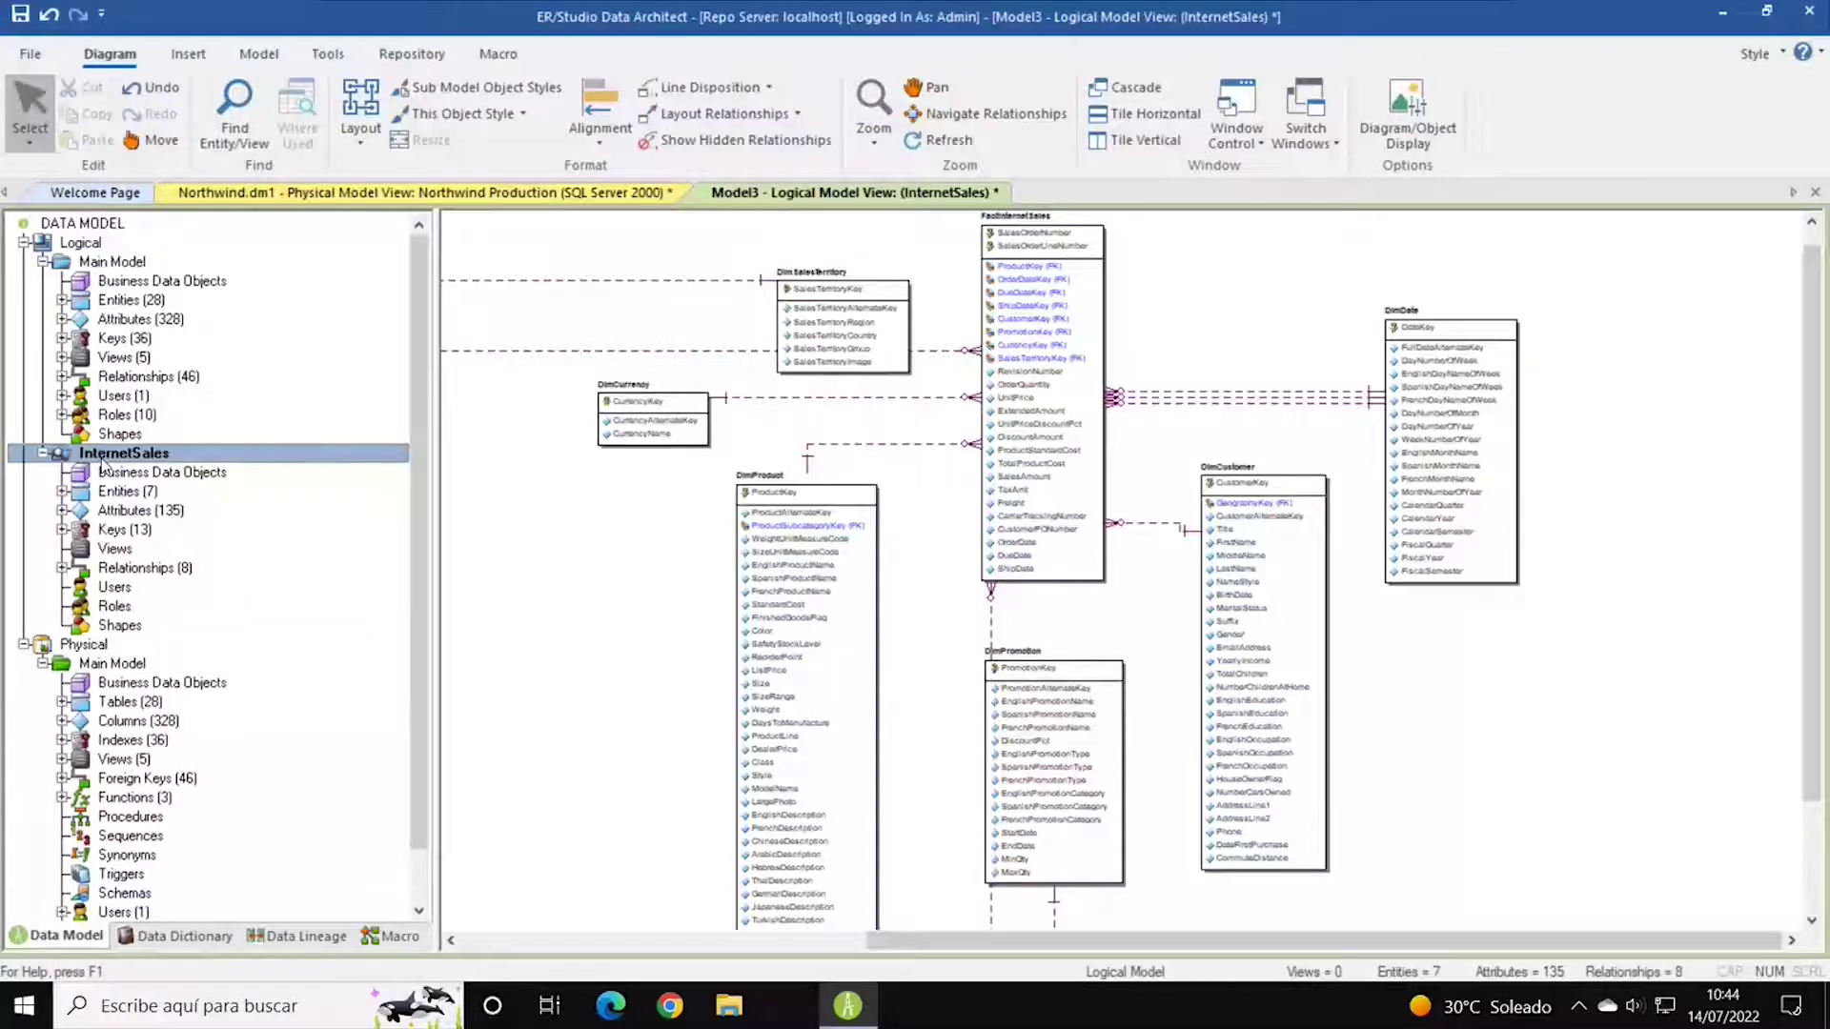
Bring up the InternetSales submodel's actions menu after briefly viewing the physical diagram.
{"action": "right_click", "coordinate": [104, 466]}
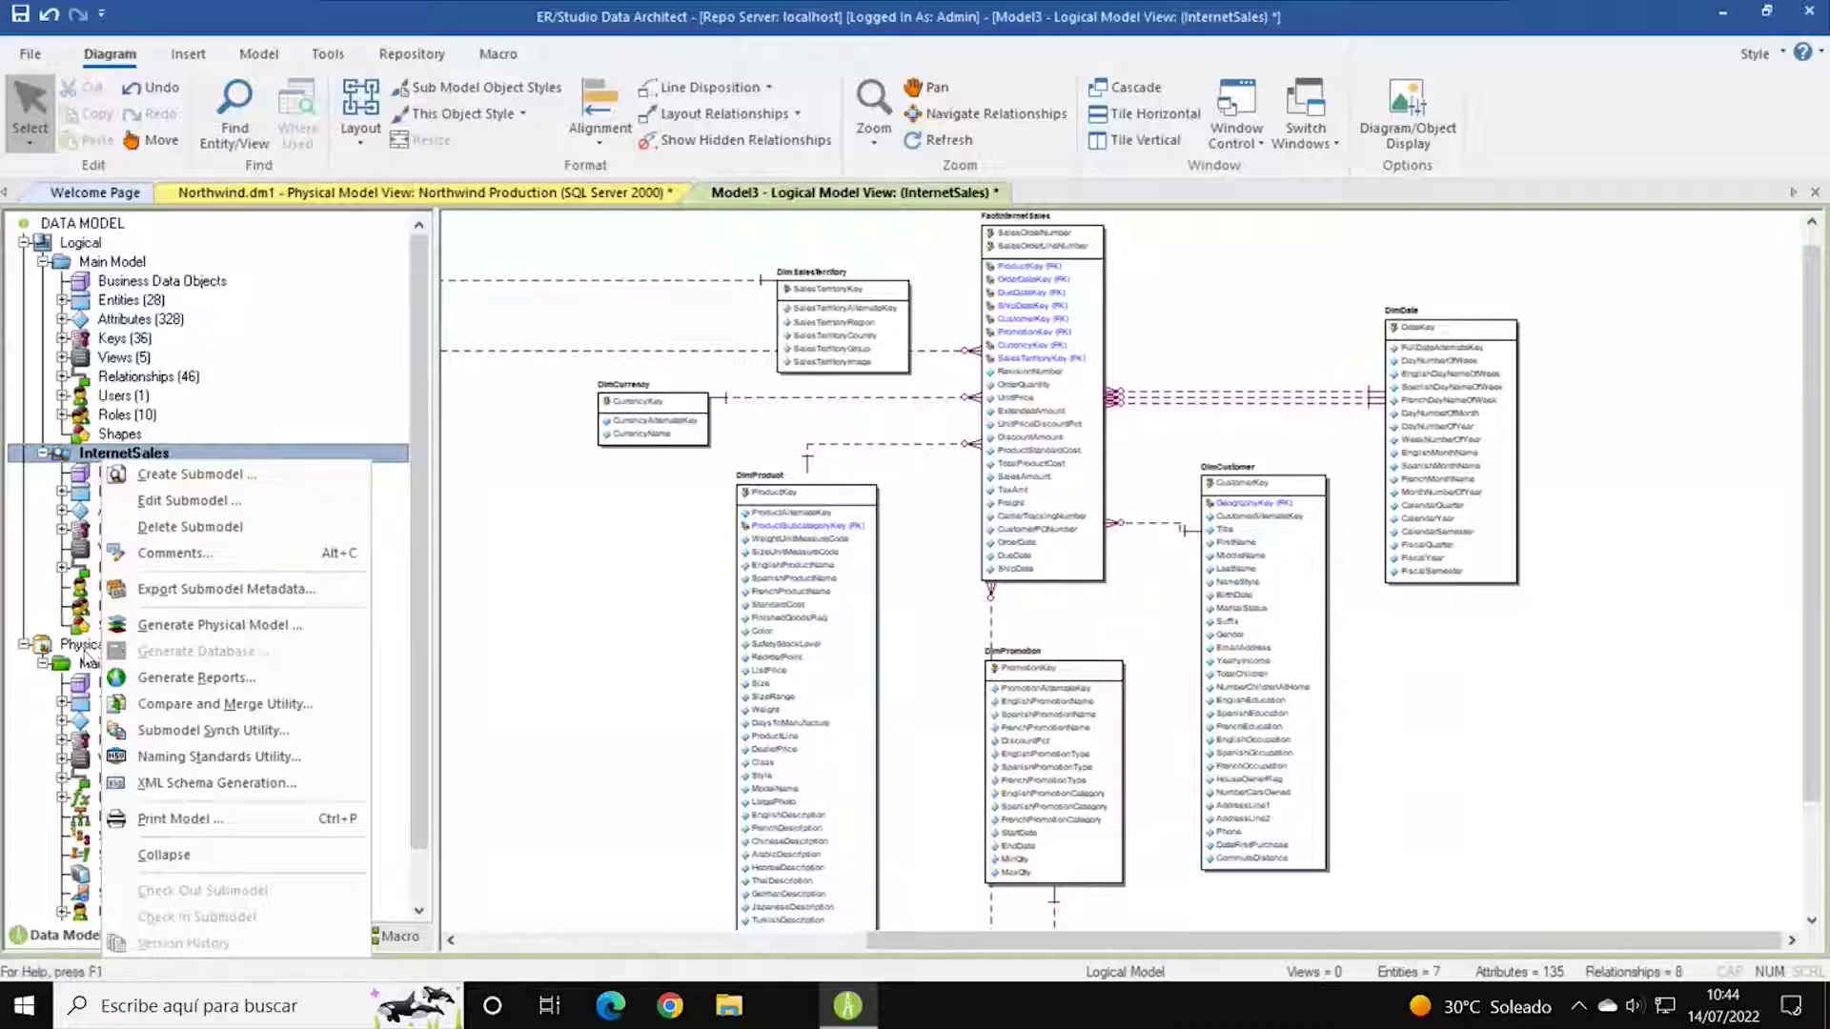
{"action": "left_click", "coordinate": [82, 648]}
{"action": "scroll", "coordinate": [247, 572], "scroll_direction": "down", "scroll_amount": 1}
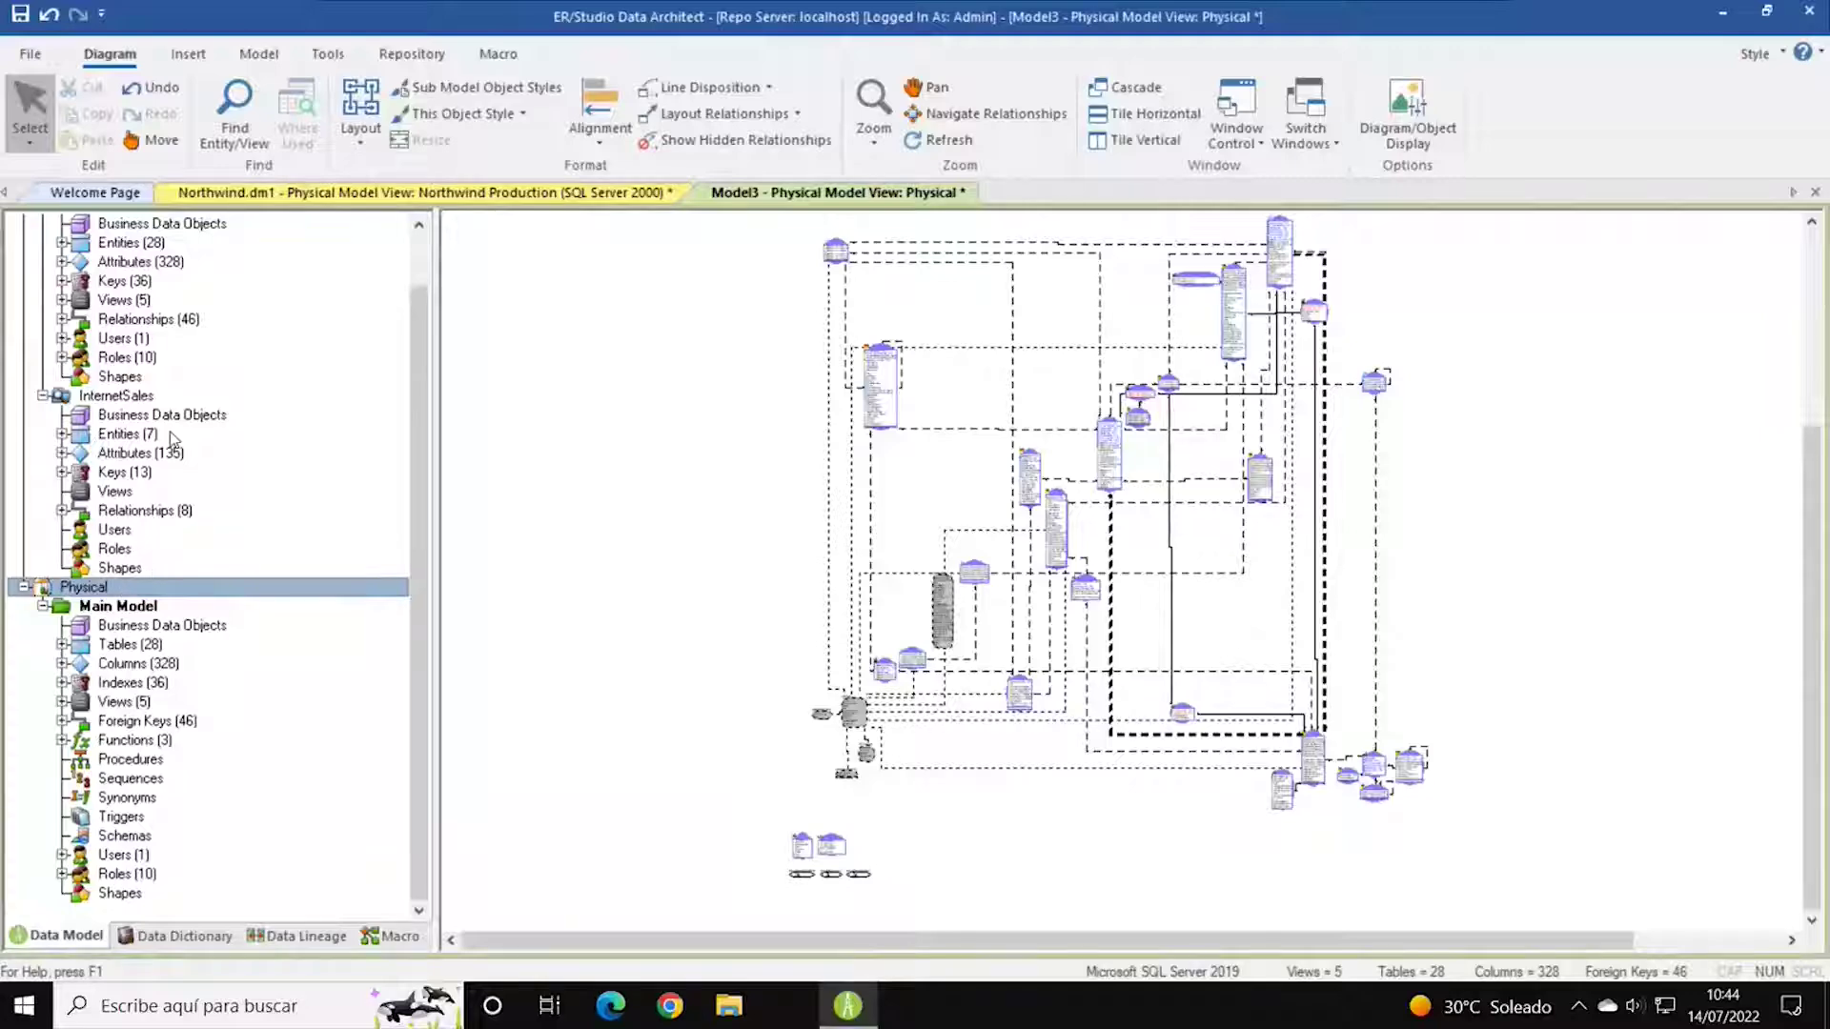
{"action": "left_click", "coordinate": [143, 399]}
{"action": "right_click", "coordinate": [143, 398]}
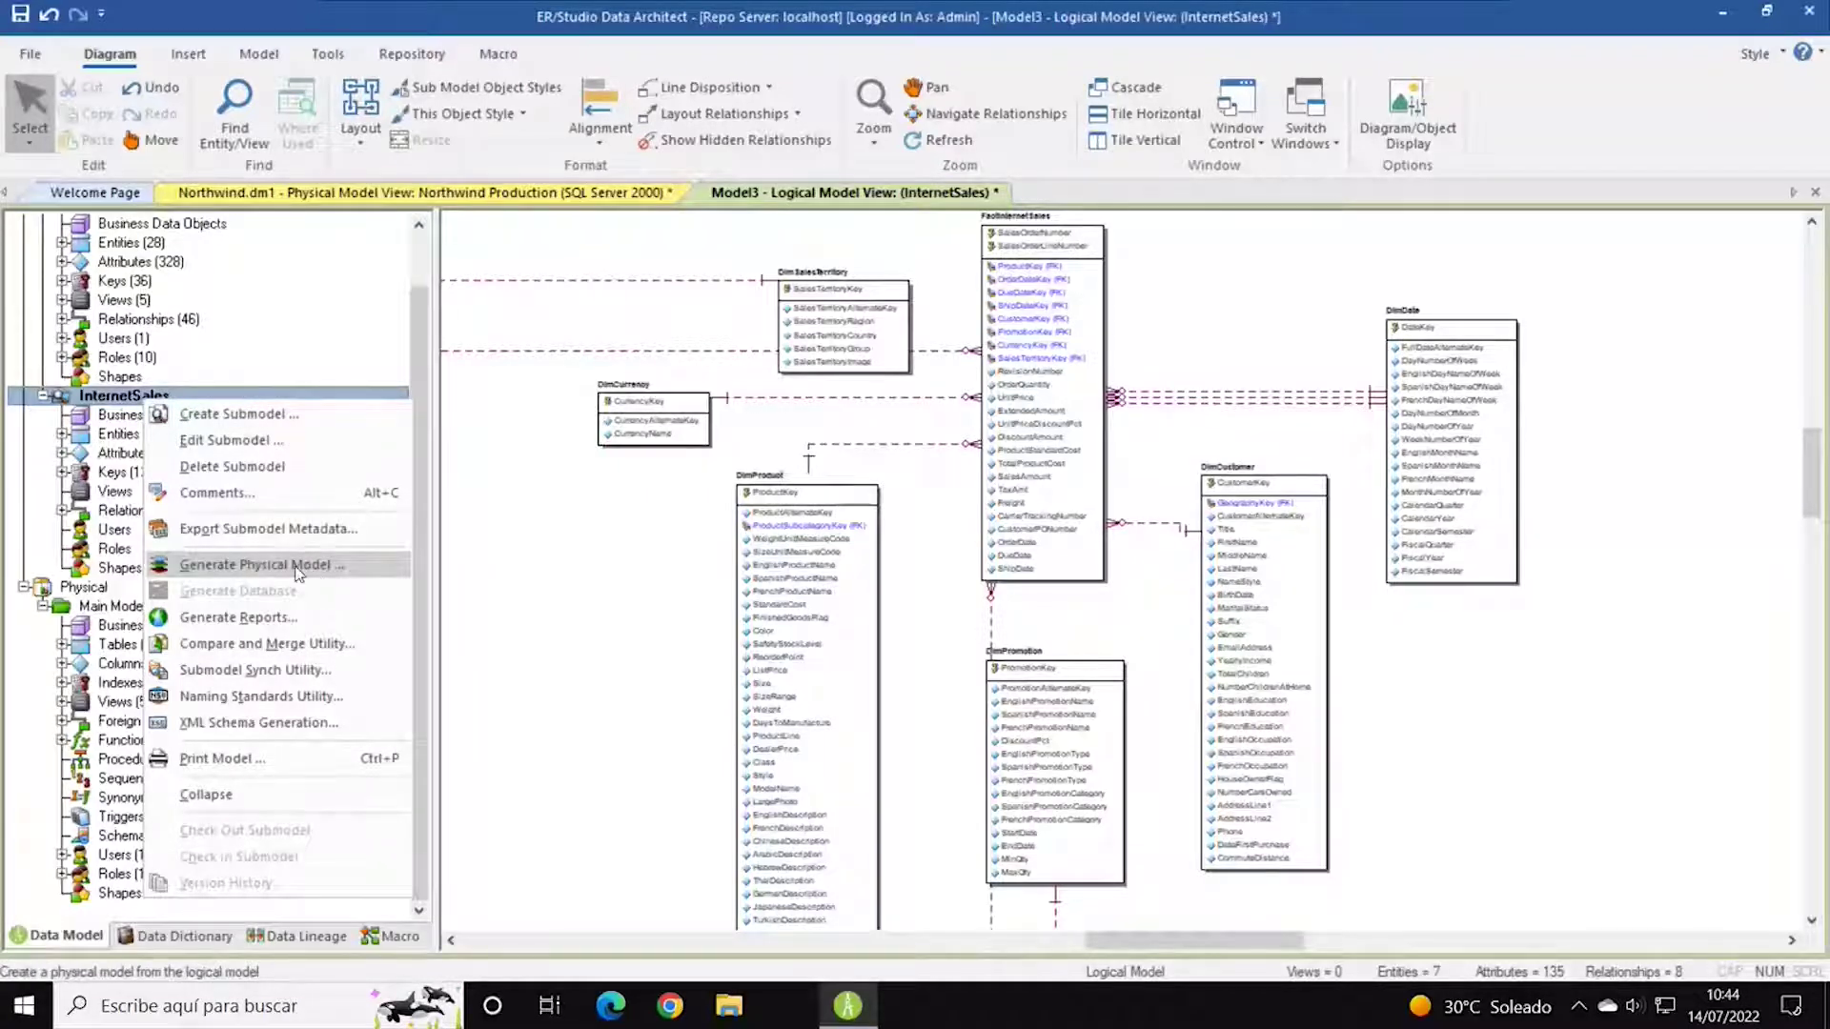
Launch Generate Physical Model from InternetSales, accept the undo warning, and name it InternetSales.
{"action": "left_click", "coordinate": [286, 567]}
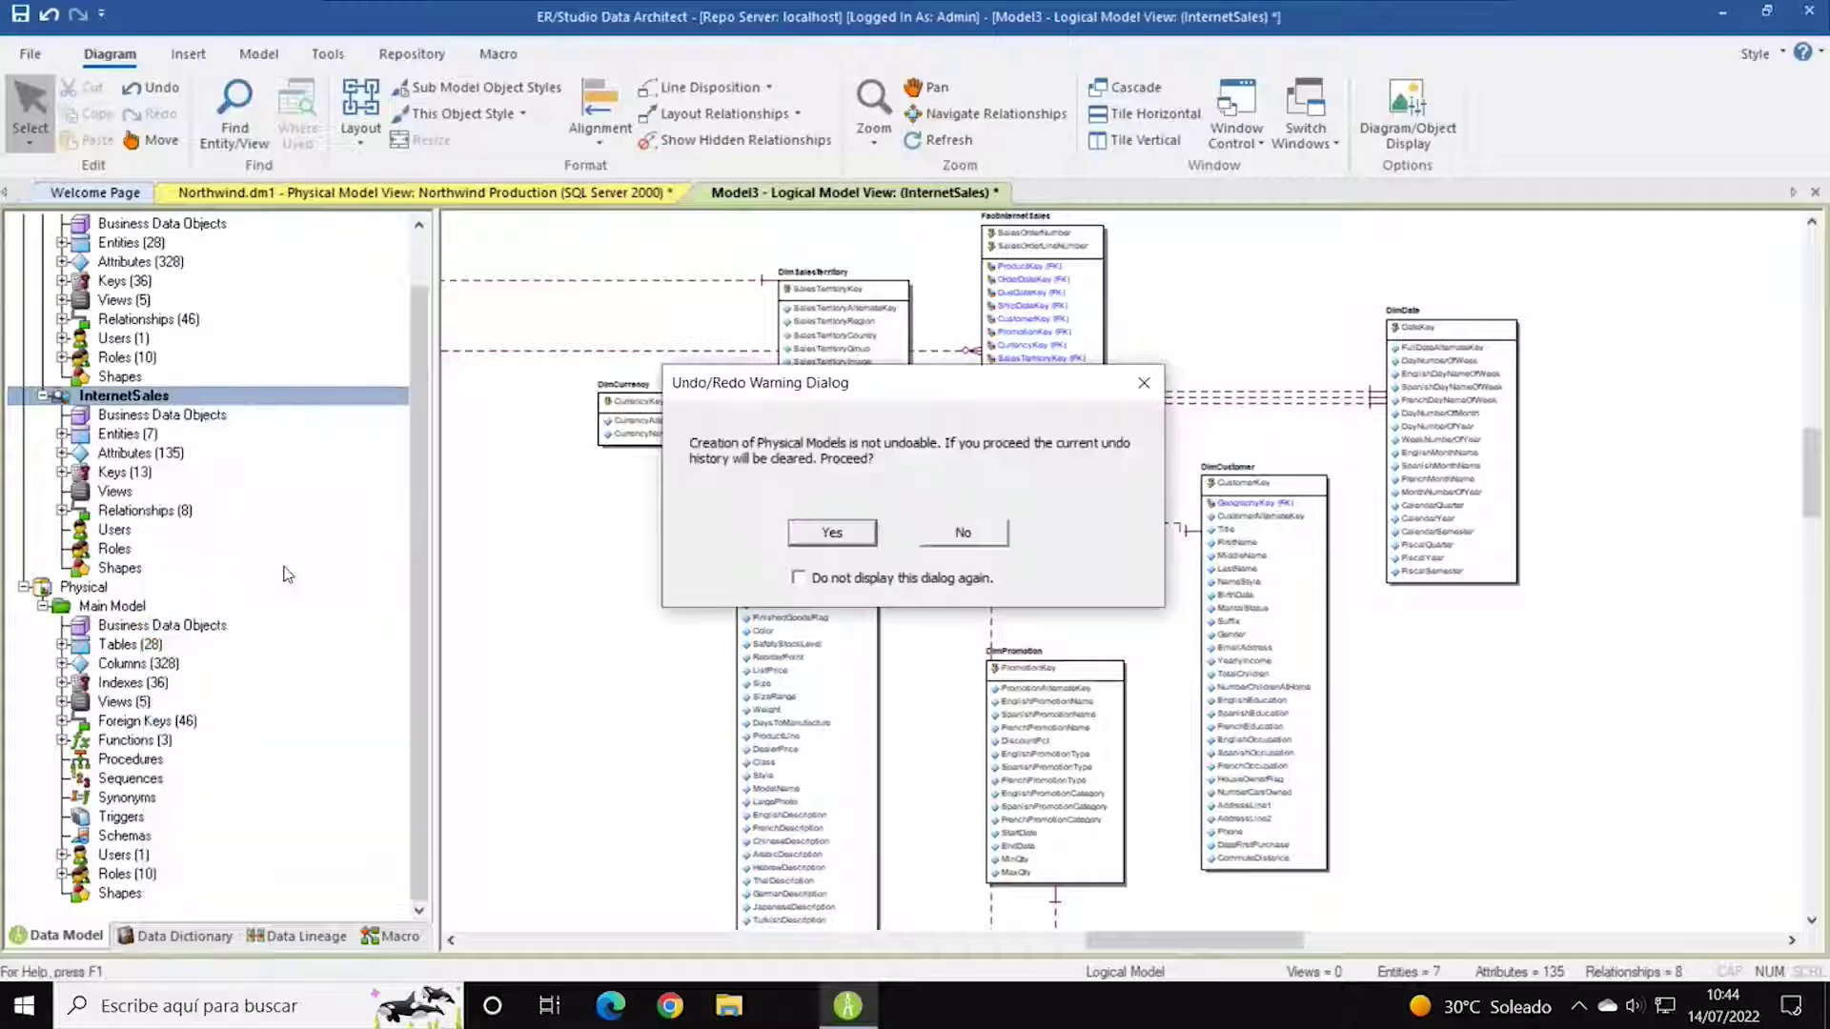
{"action": "left_click", "coordinate": [832, 534]}
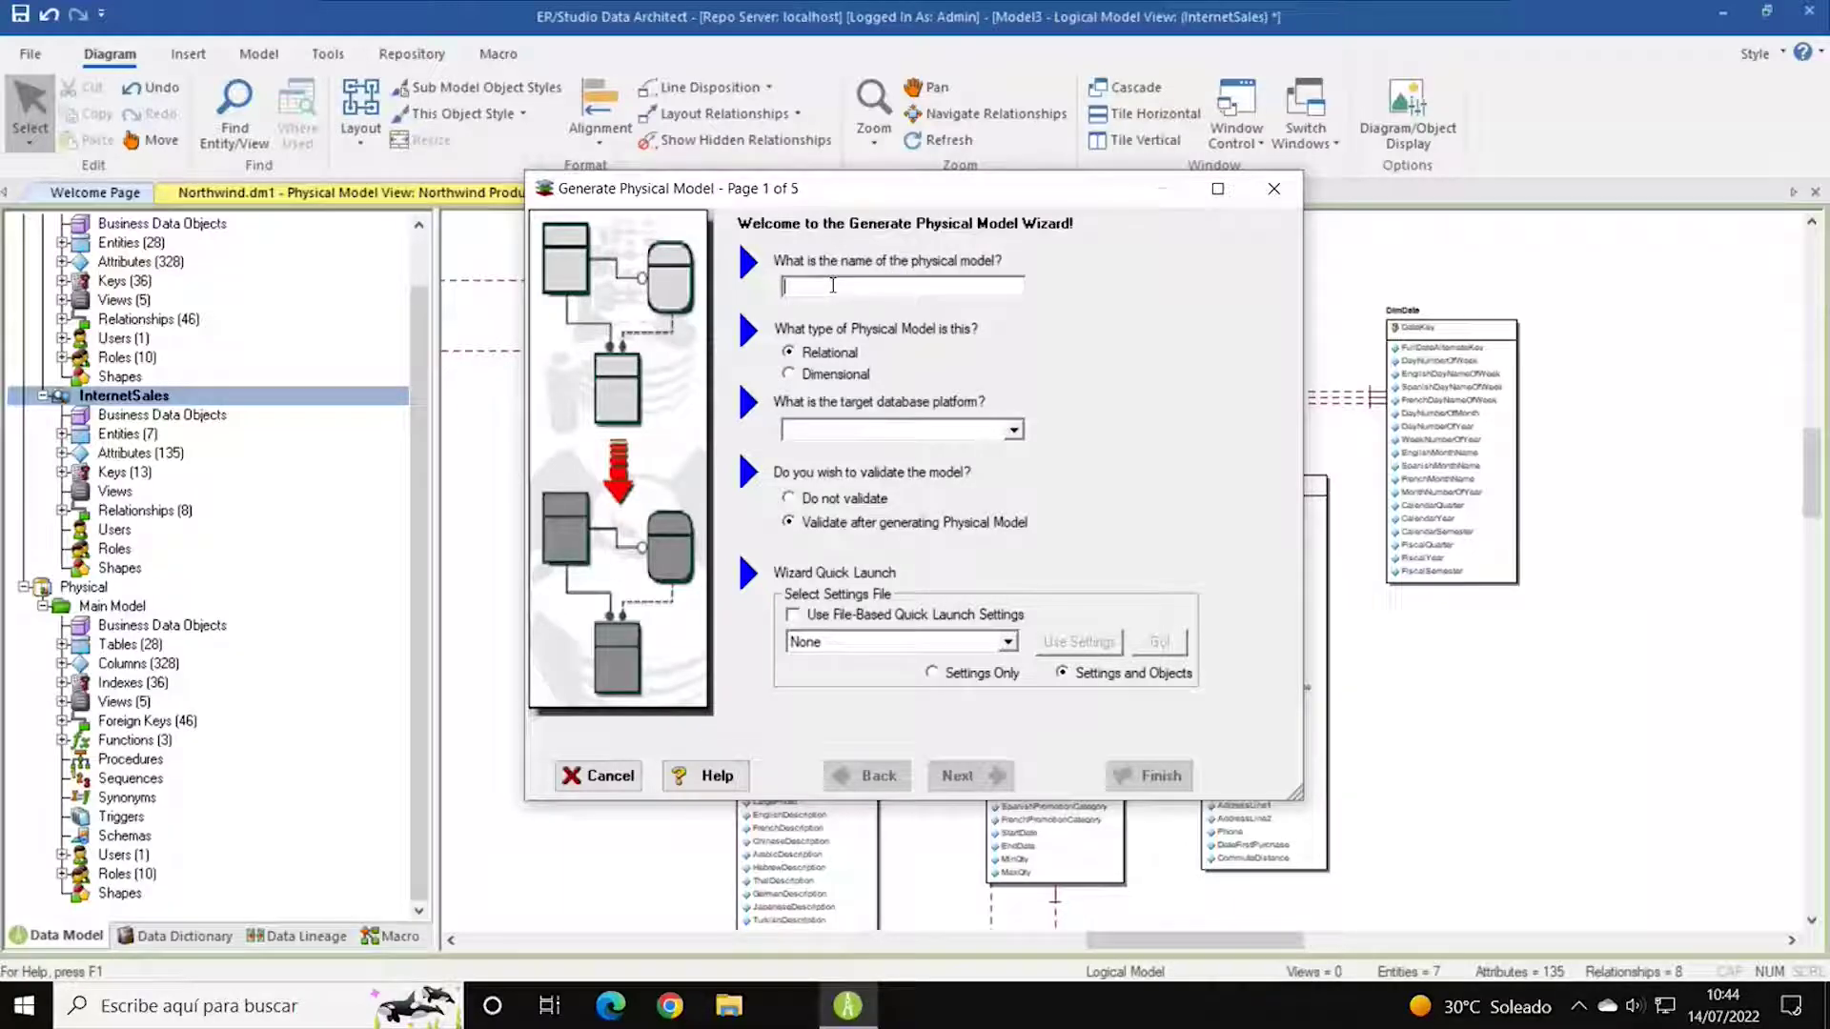
{"action": "type", "text": "InternetSales"}
Browse the target database platform list, pick a platform, then cancel the wizard.
{"action": "left_click", "coordinate": [1013, 430]}
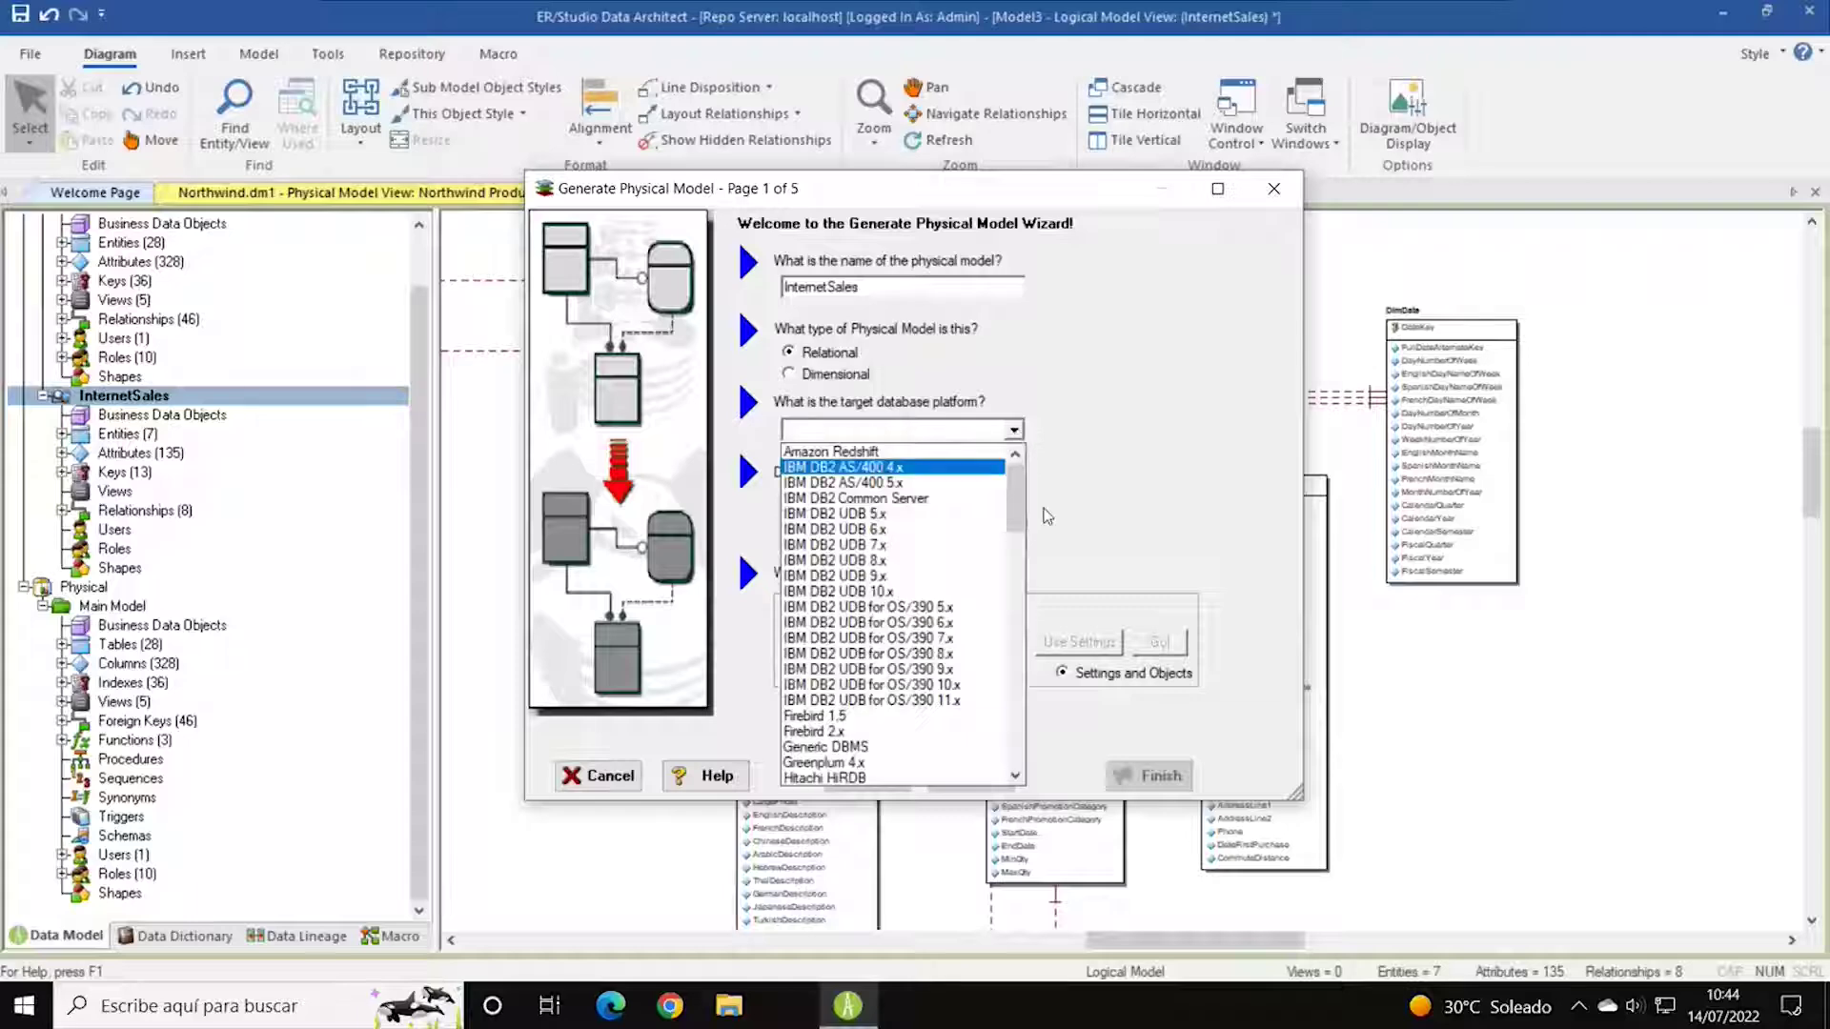
{"action": "mouse_move", "coordinate": [1016, 505]}
{"action": "left_mouse_down"}
{"action": "mouse_move", "coordinate": [1008, 637]}
{"action": "mouse_move", "coordinate": [1009, 528]}
{"action": "left_mouse_up"}
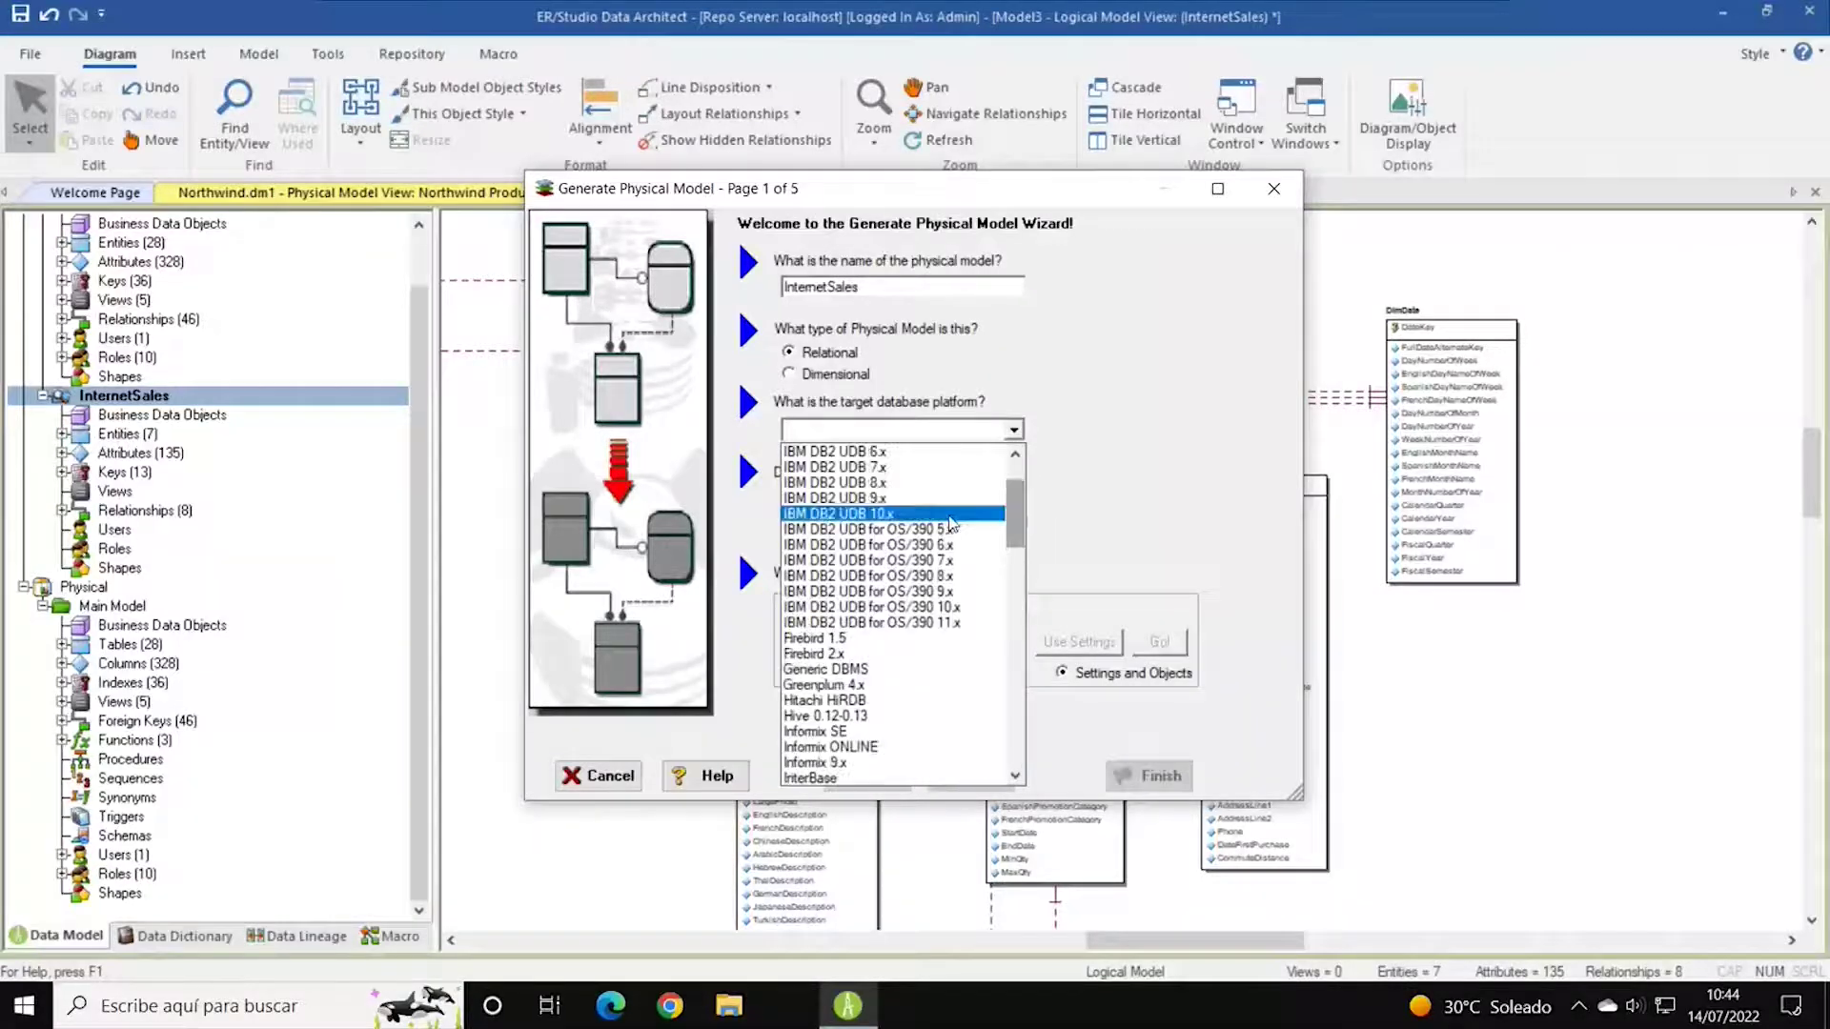
{"action": "scroll", "coordinate": [935, 699], "scroll_direction": "down", "scroll_amount": 6}
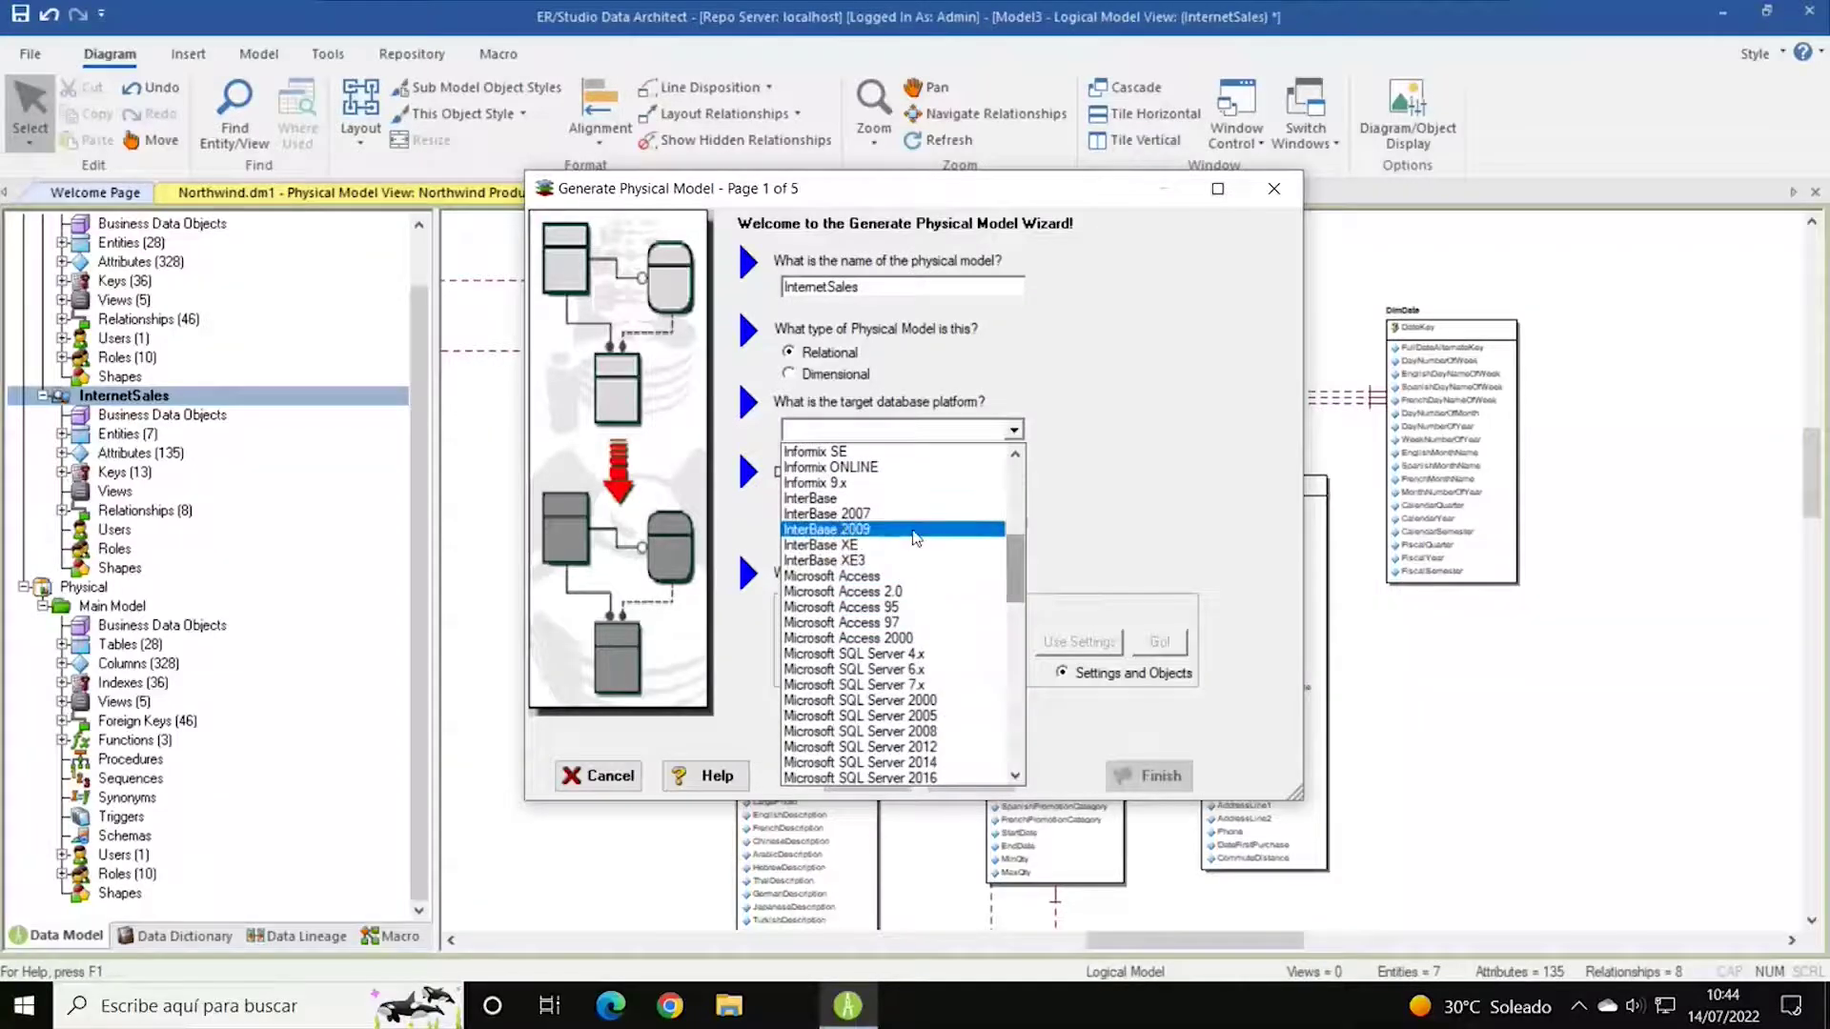
{"action": "scroll", "coordinate": [953, 629], "scroll_direction": "down", "scroll_amount": 3}
{"action": "scroll", "coordinate": [953, 658], "scroll_direction": "down", "scroll_amount": 5}
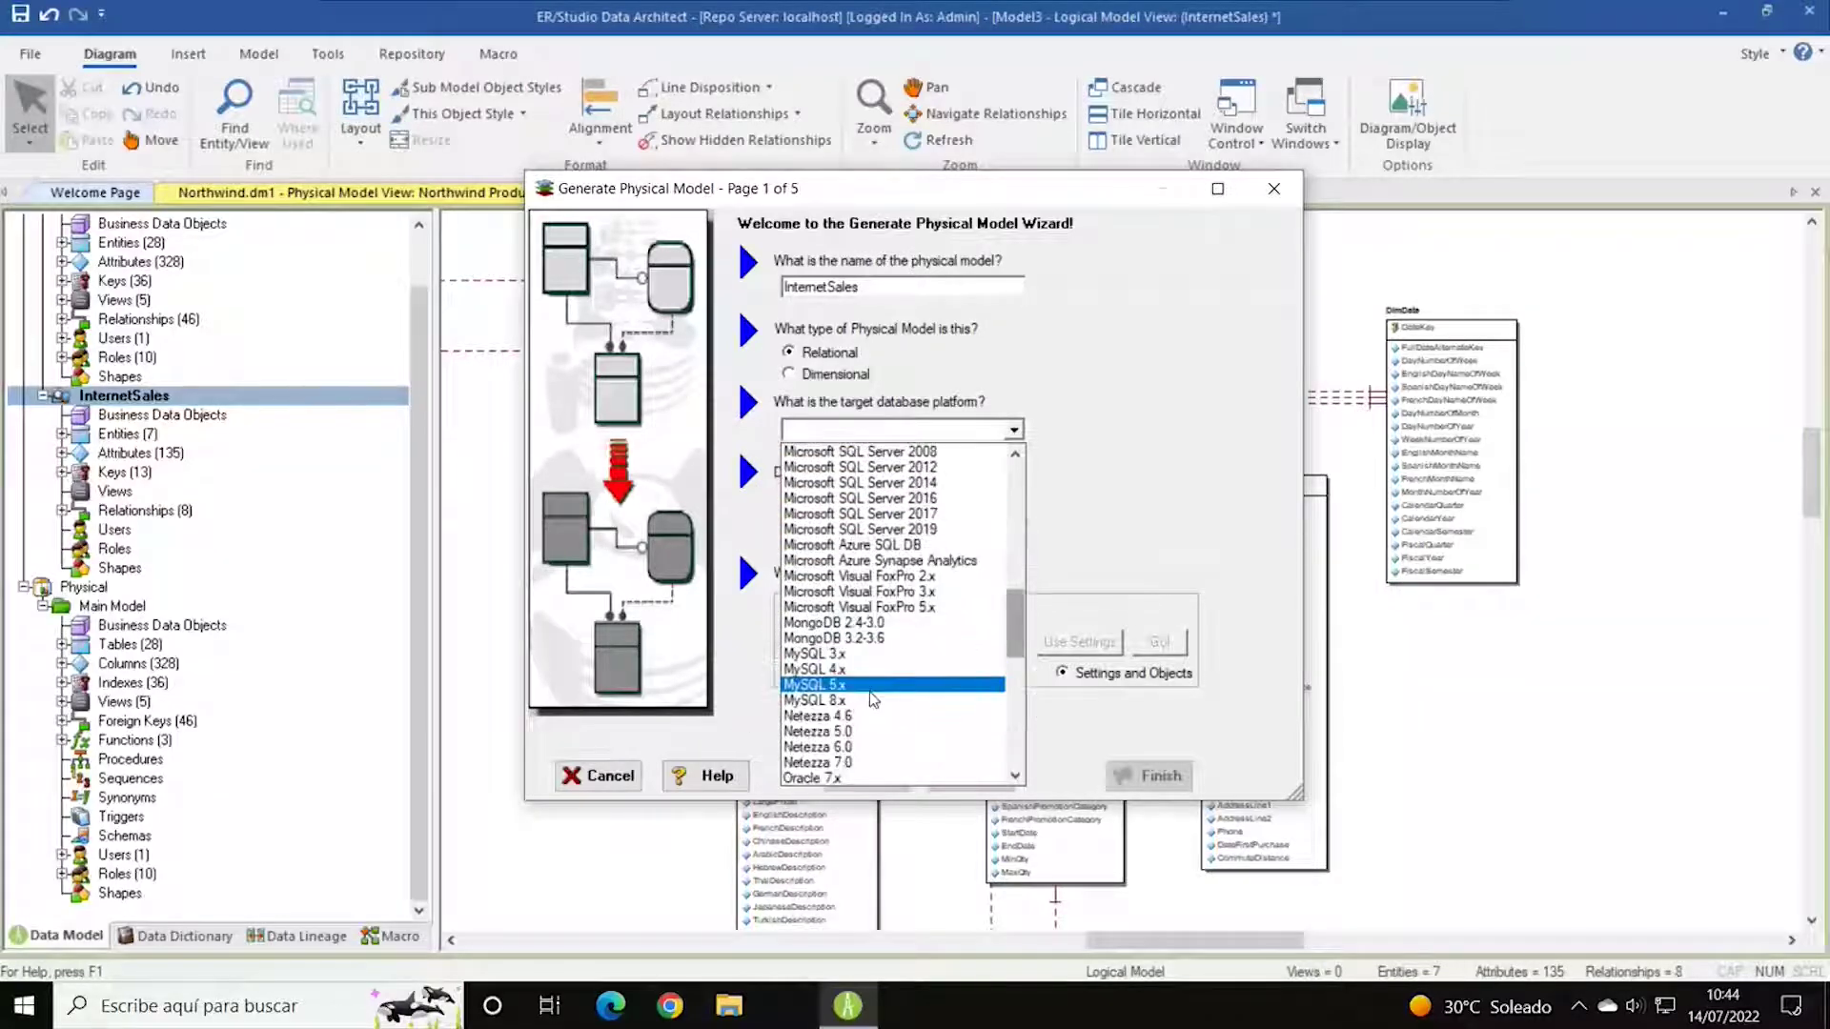
{"action": "scroll", "coordinate": [915, 705], "scroll_direction": "down", "scroll_amount": 2}
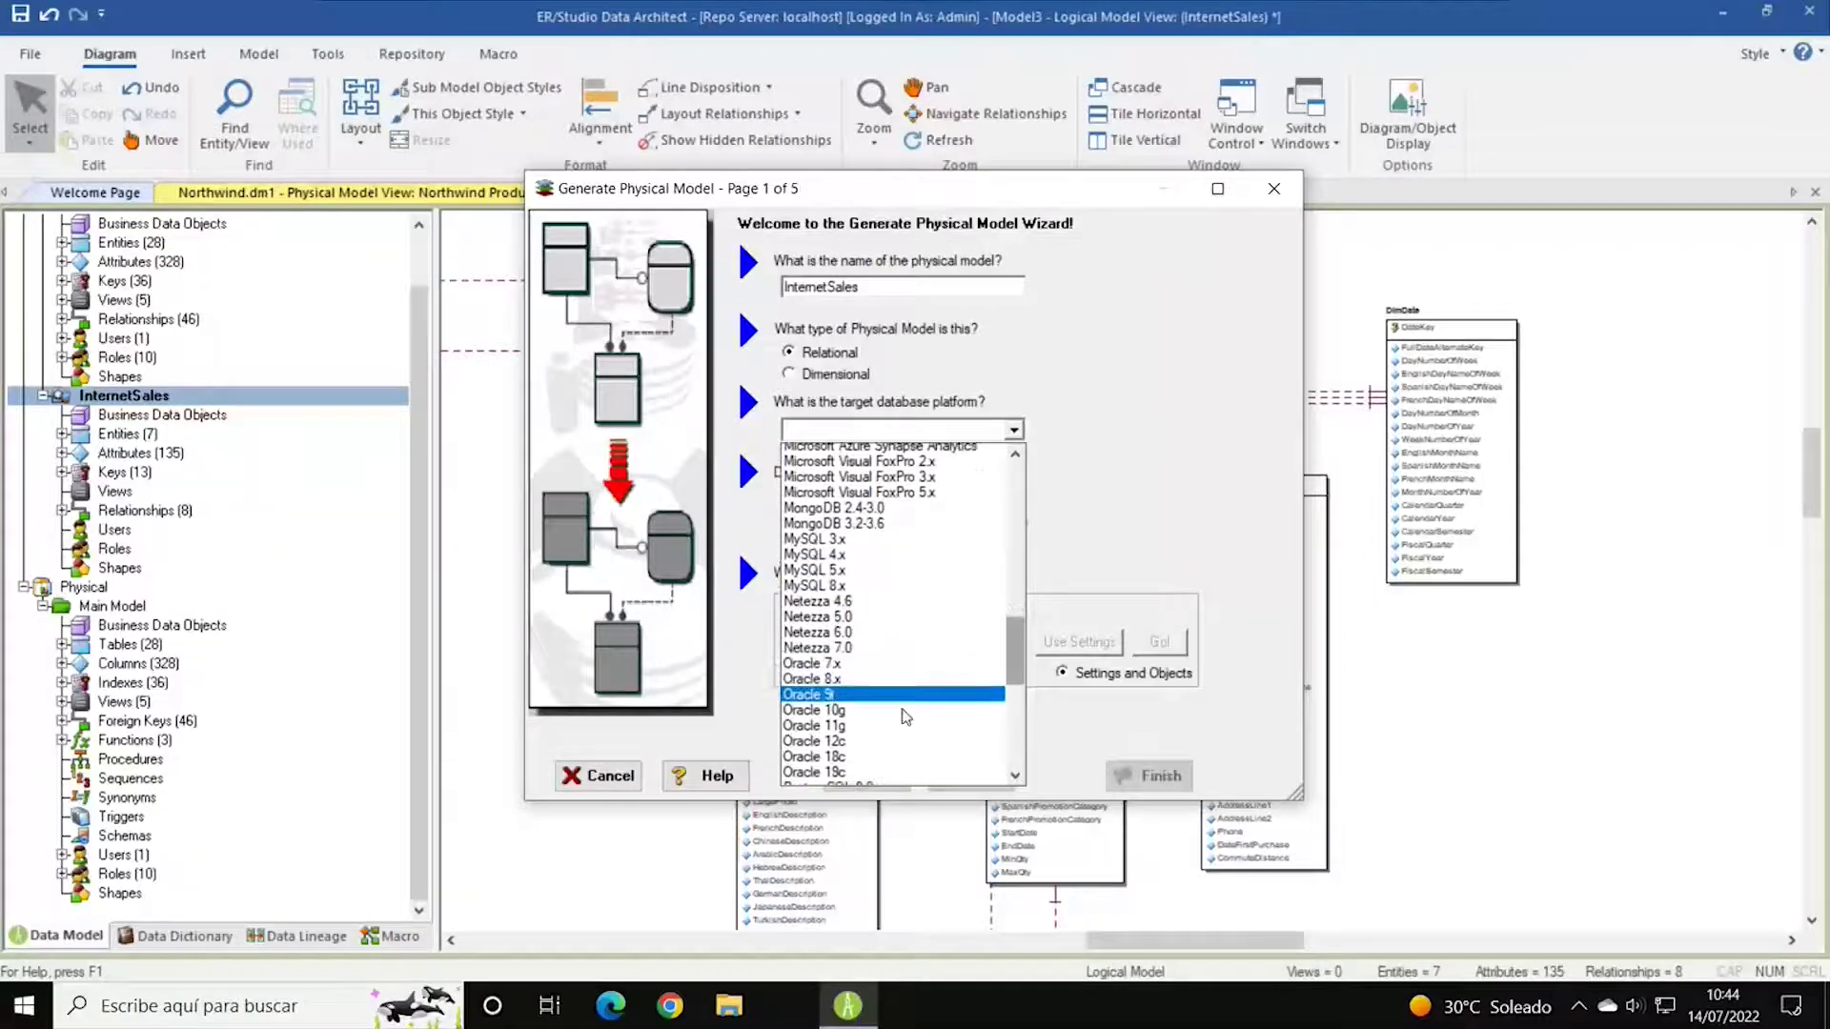
{"action": "left_click", "coordinate": [911, 716]}
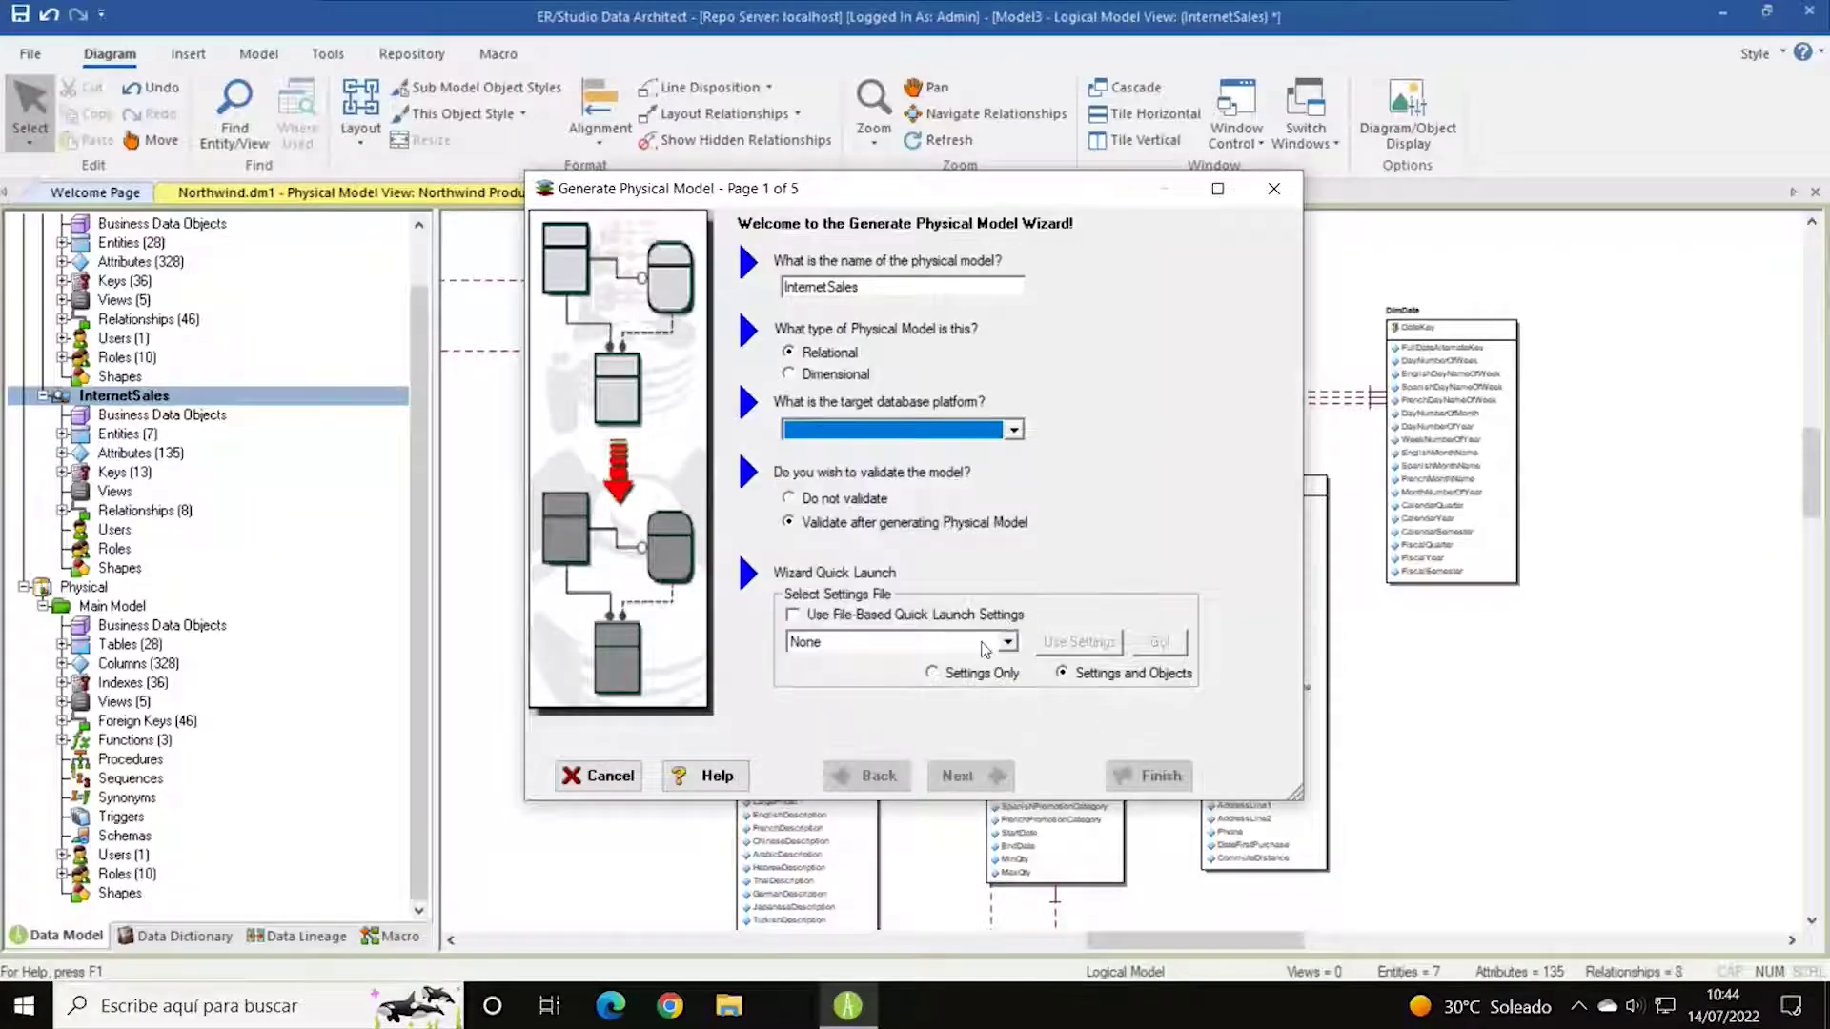
{"action": "left_click", "coordinate": [615, 778]}
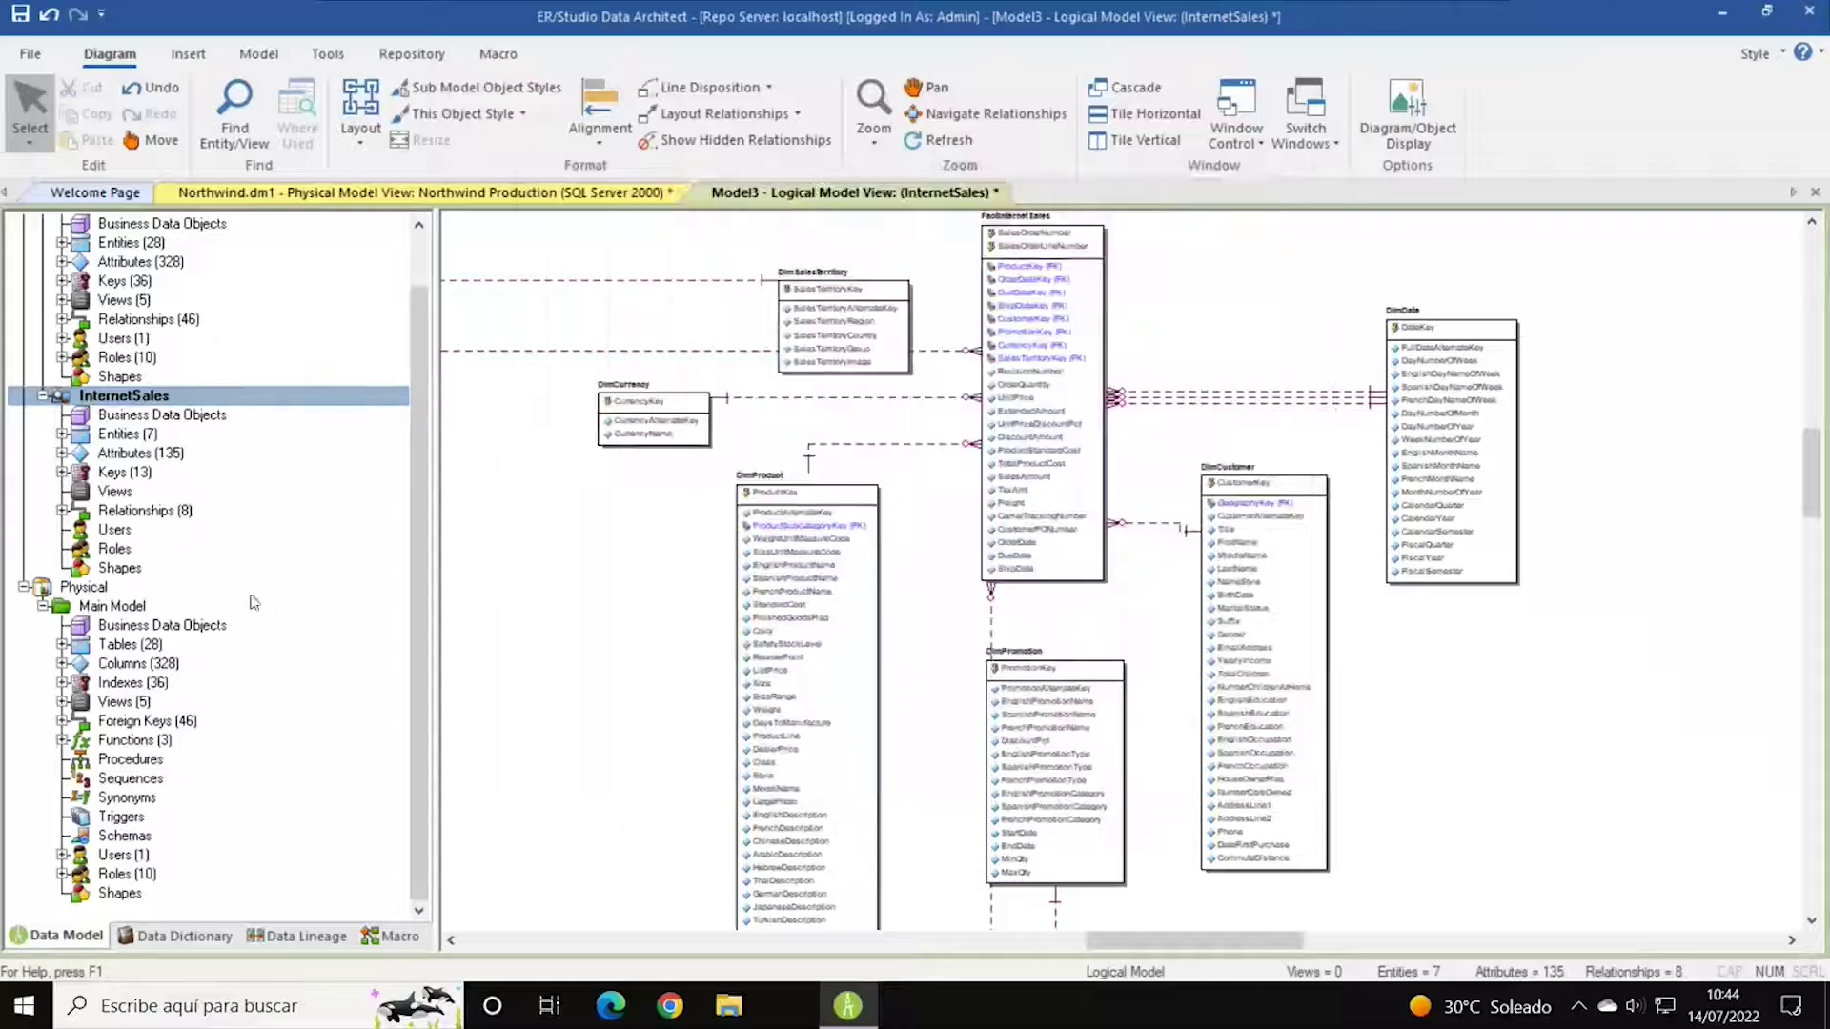
Collapse the logical tree branches and open the physical Main Model diagram for SQL Server 2019.
{"action": "scroll", "coordinate": [308, 434], "scroll_direction": "up", "scroll_amount": 1}
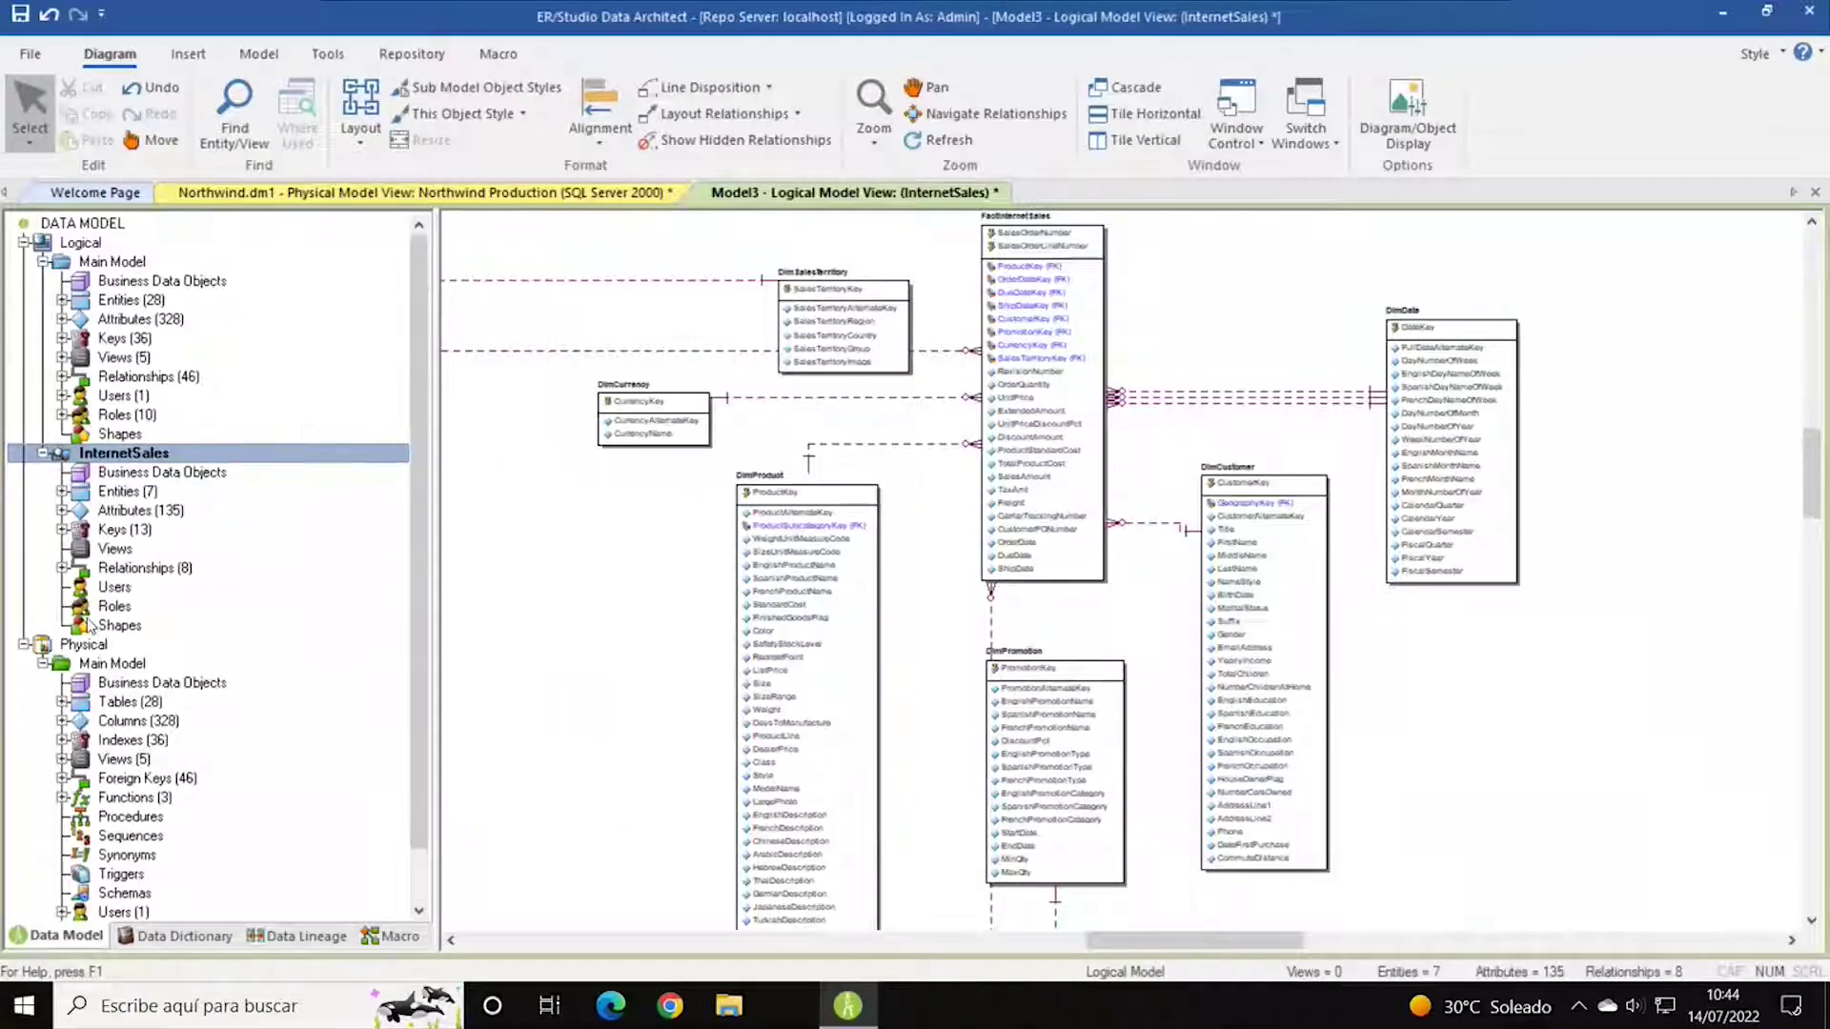
{"action": "left_click", "coordinate": [23, 646]}
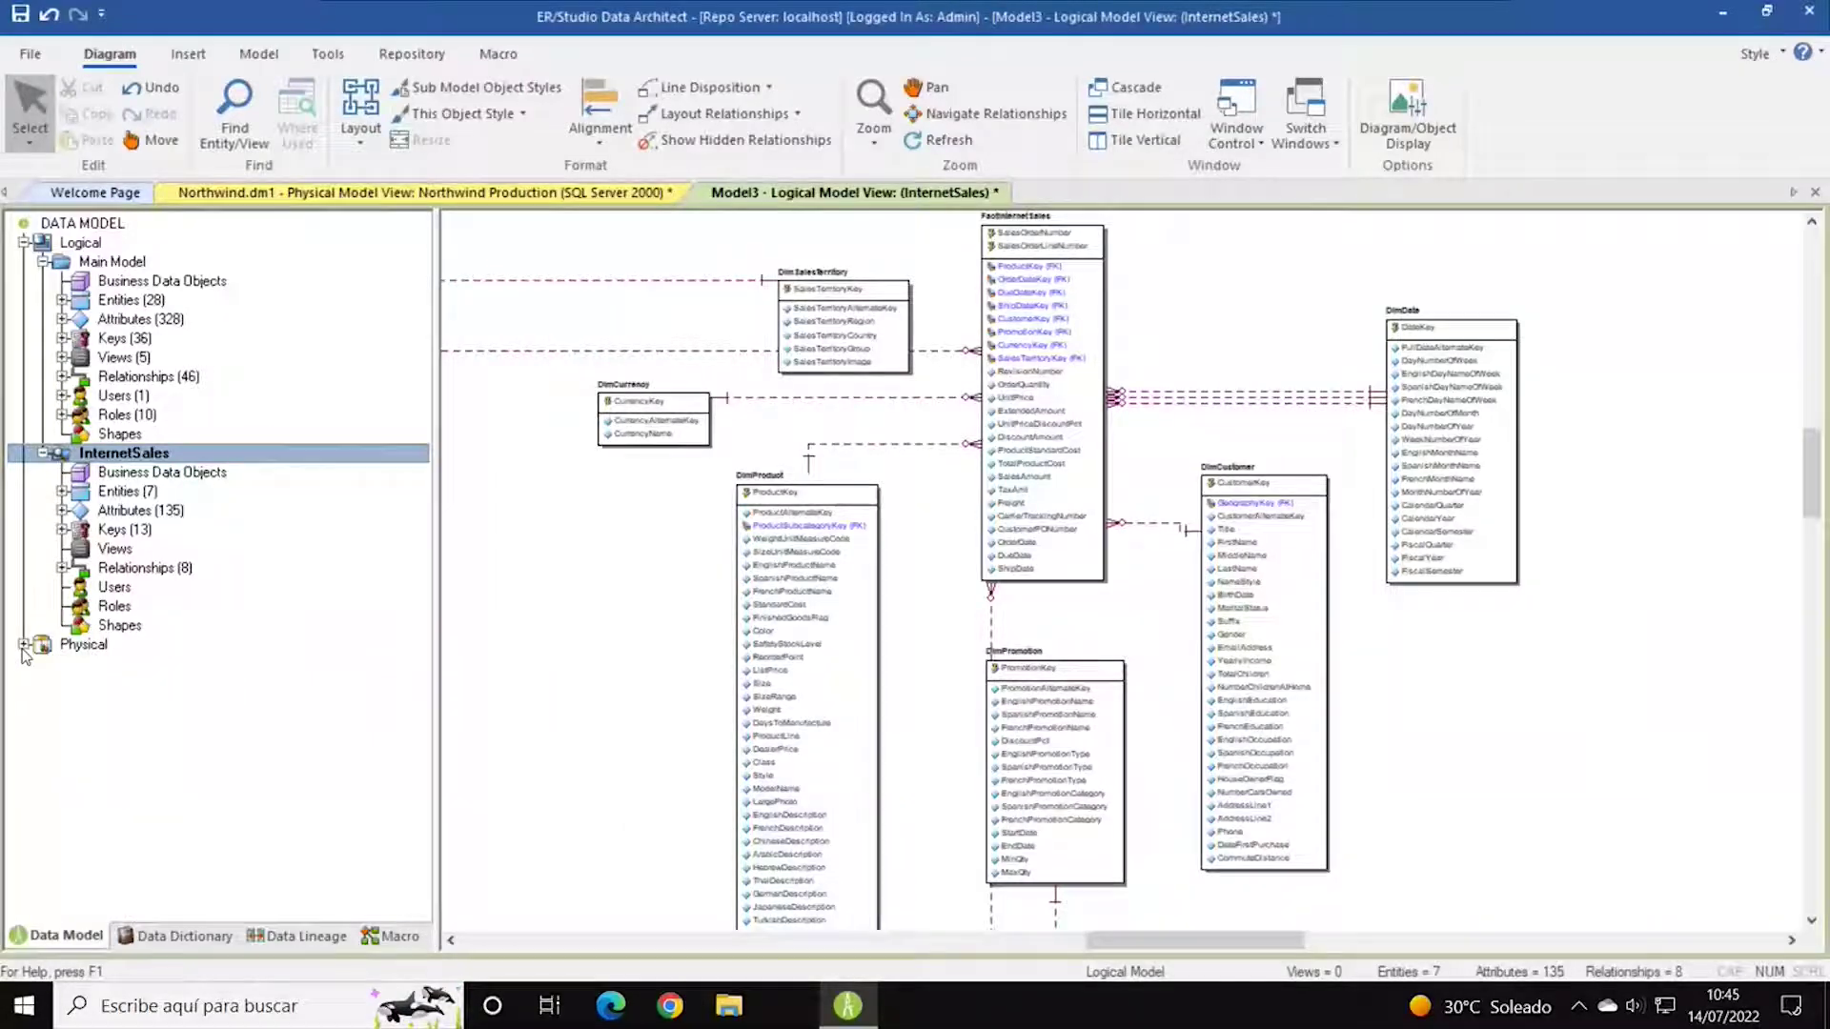
{"action": "left_click", "coordinate": [43, 454]}
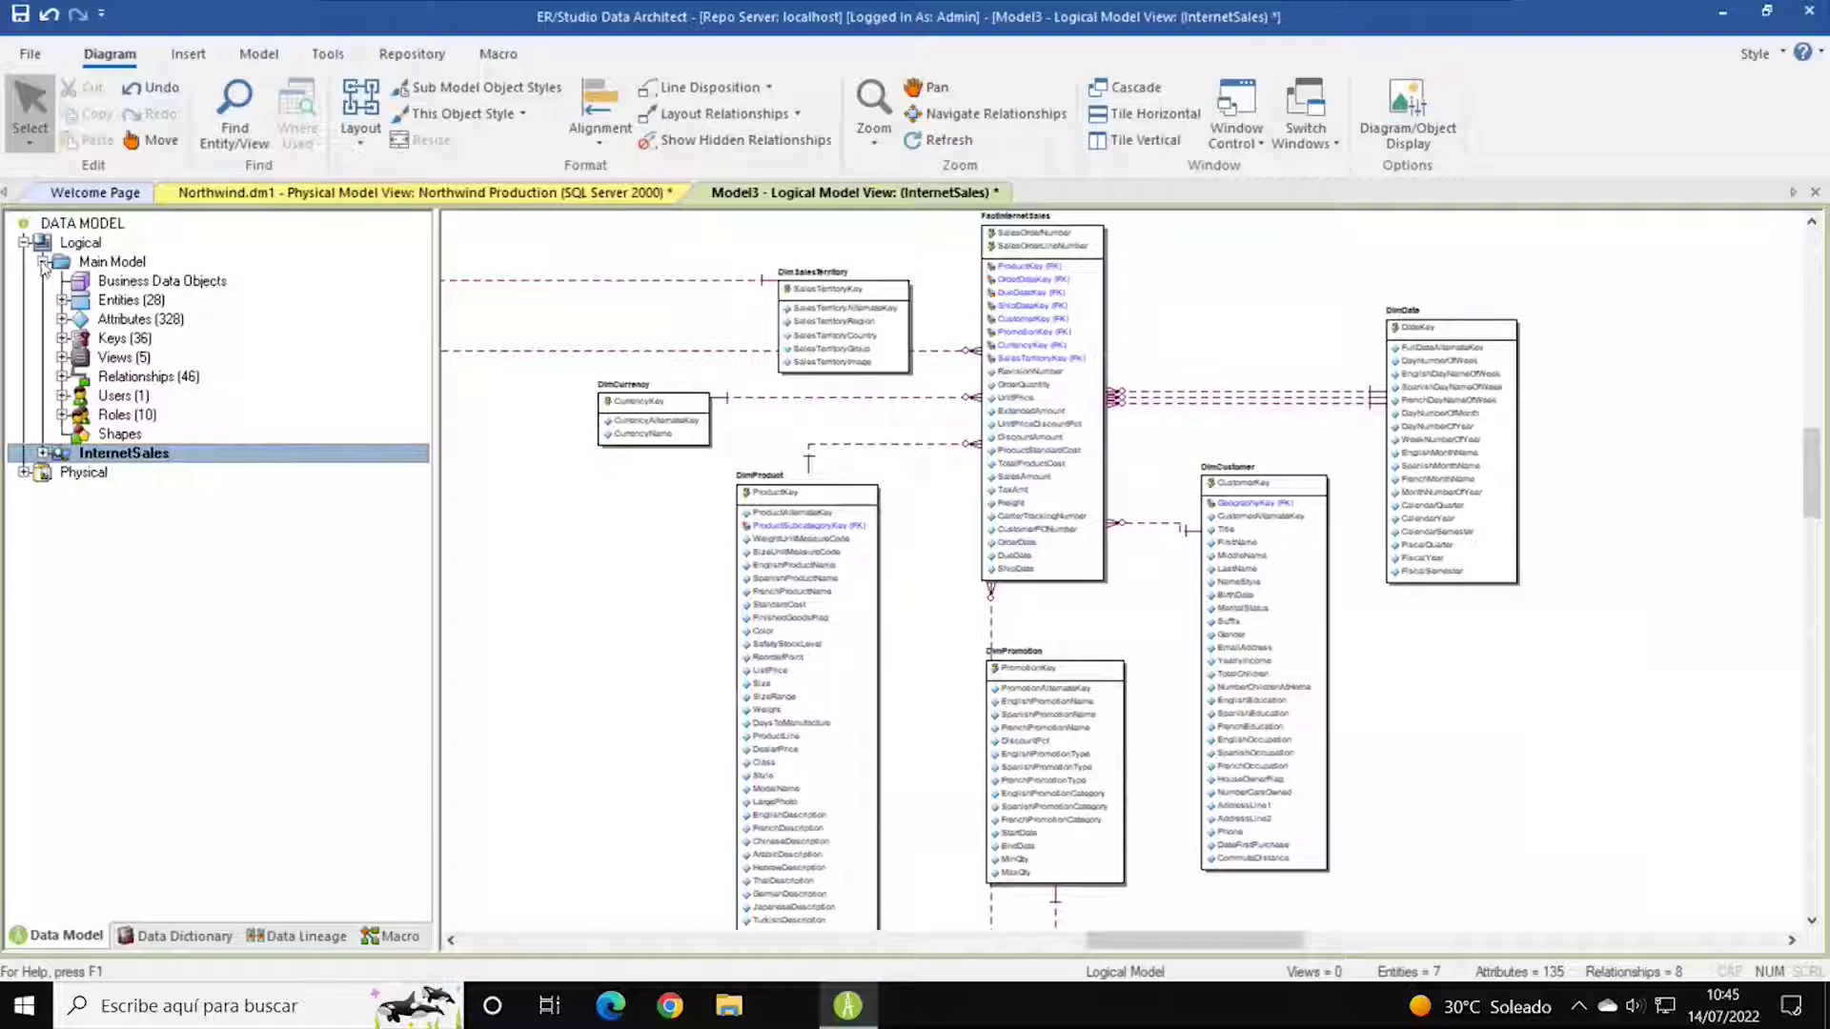
{"action": "left_click", "coordinate": [42, 261]}
{"action": "left_click", "coordinate": [86, 242]}
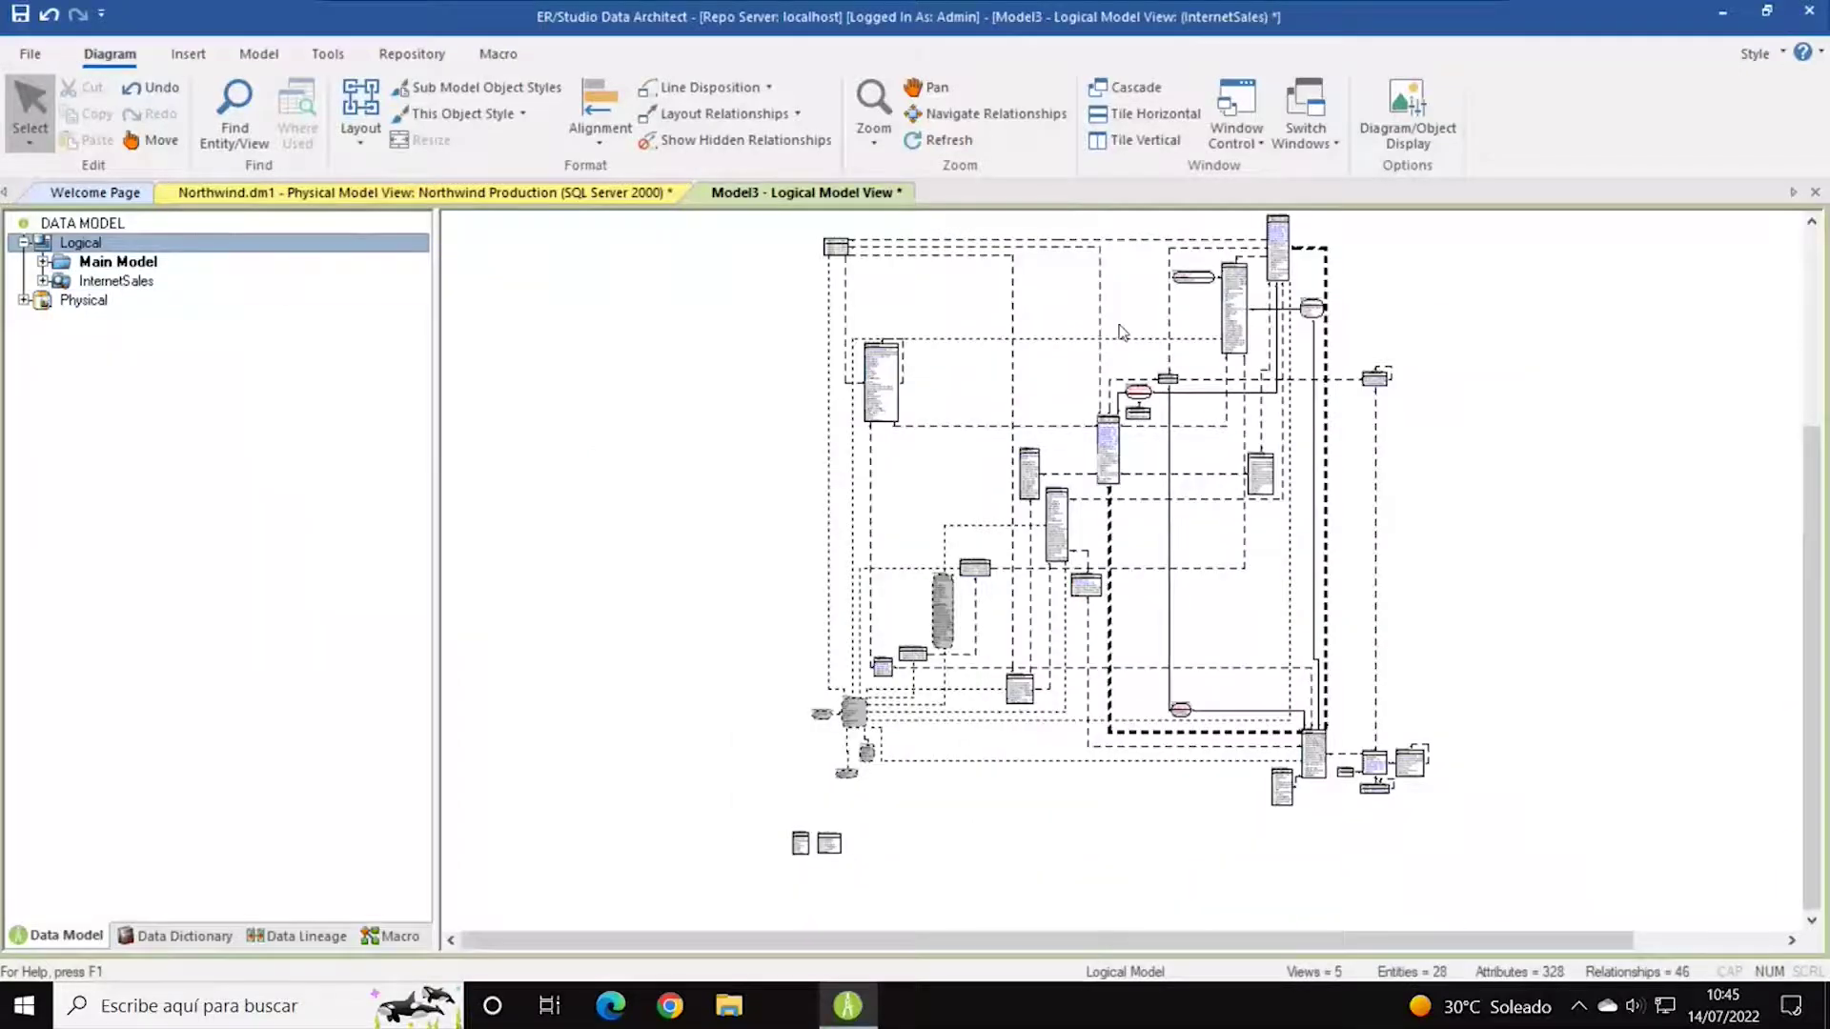
{"action": "left_click", "coordinate": [23, 299]}
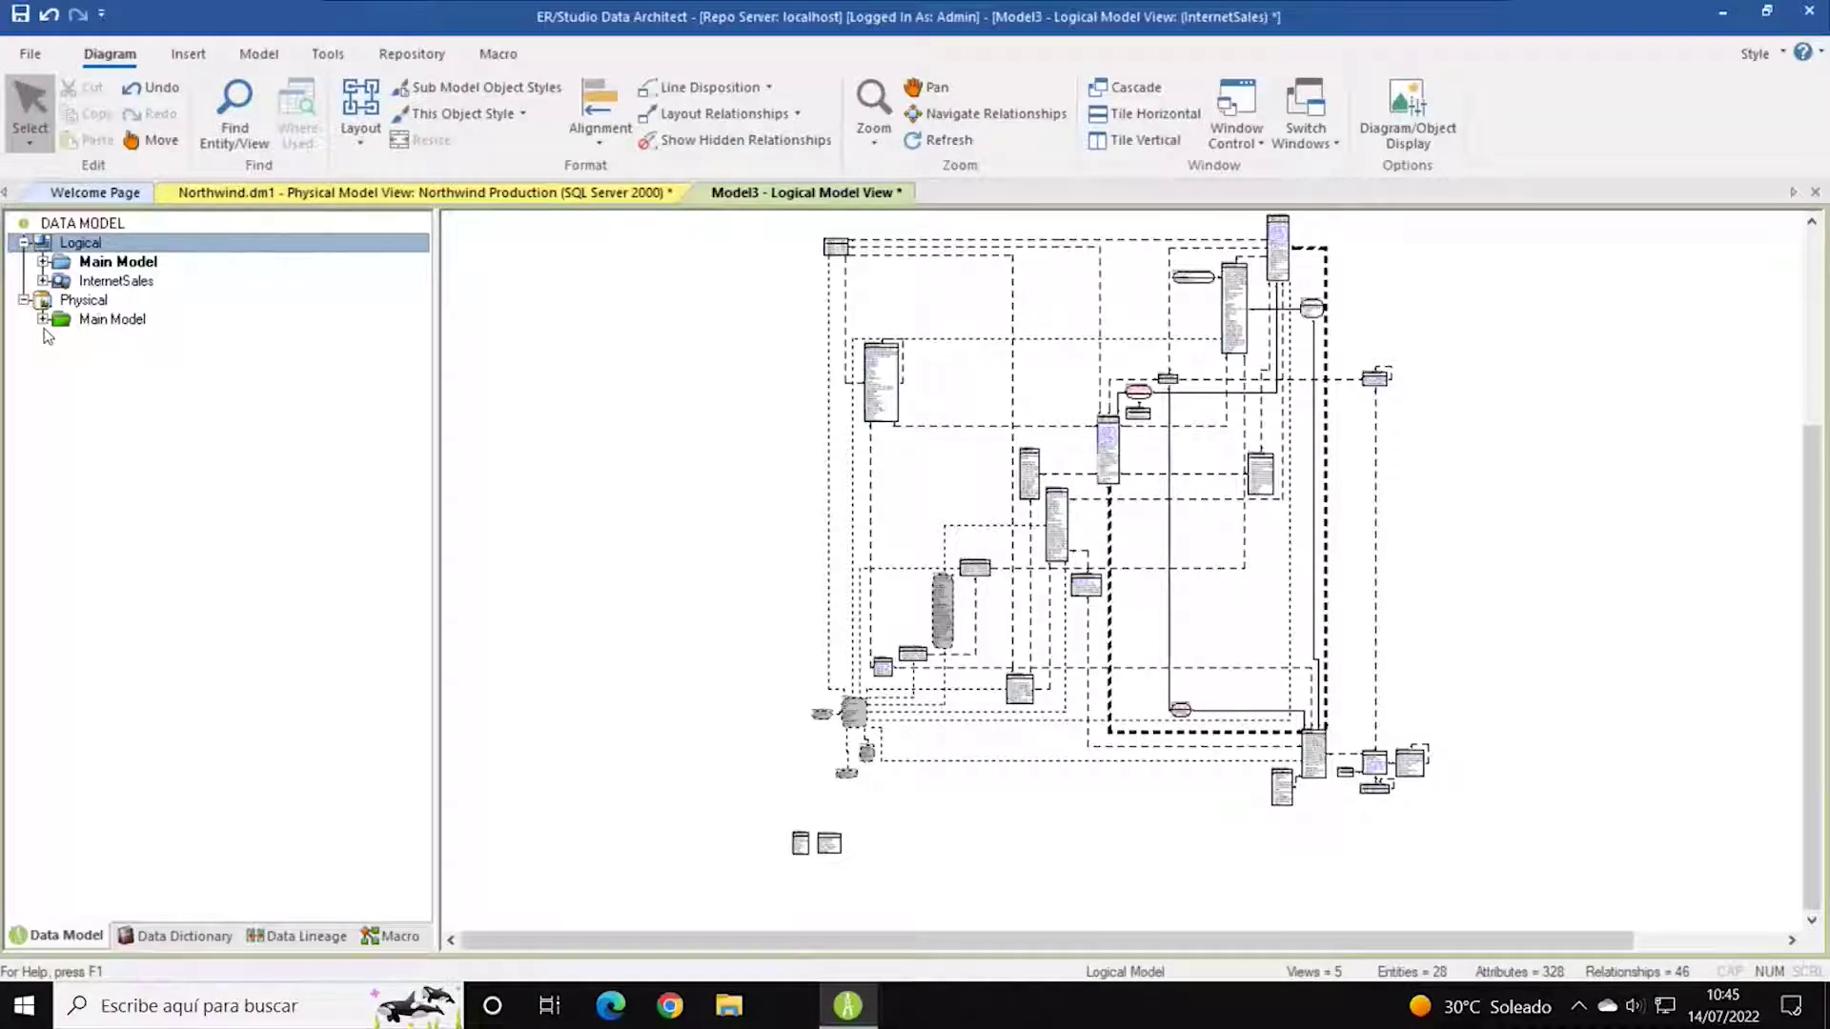
{"action": "left_click", "coordinate": [42, 319]}
{"action": "left_click", "coordinate": [121, 322]}
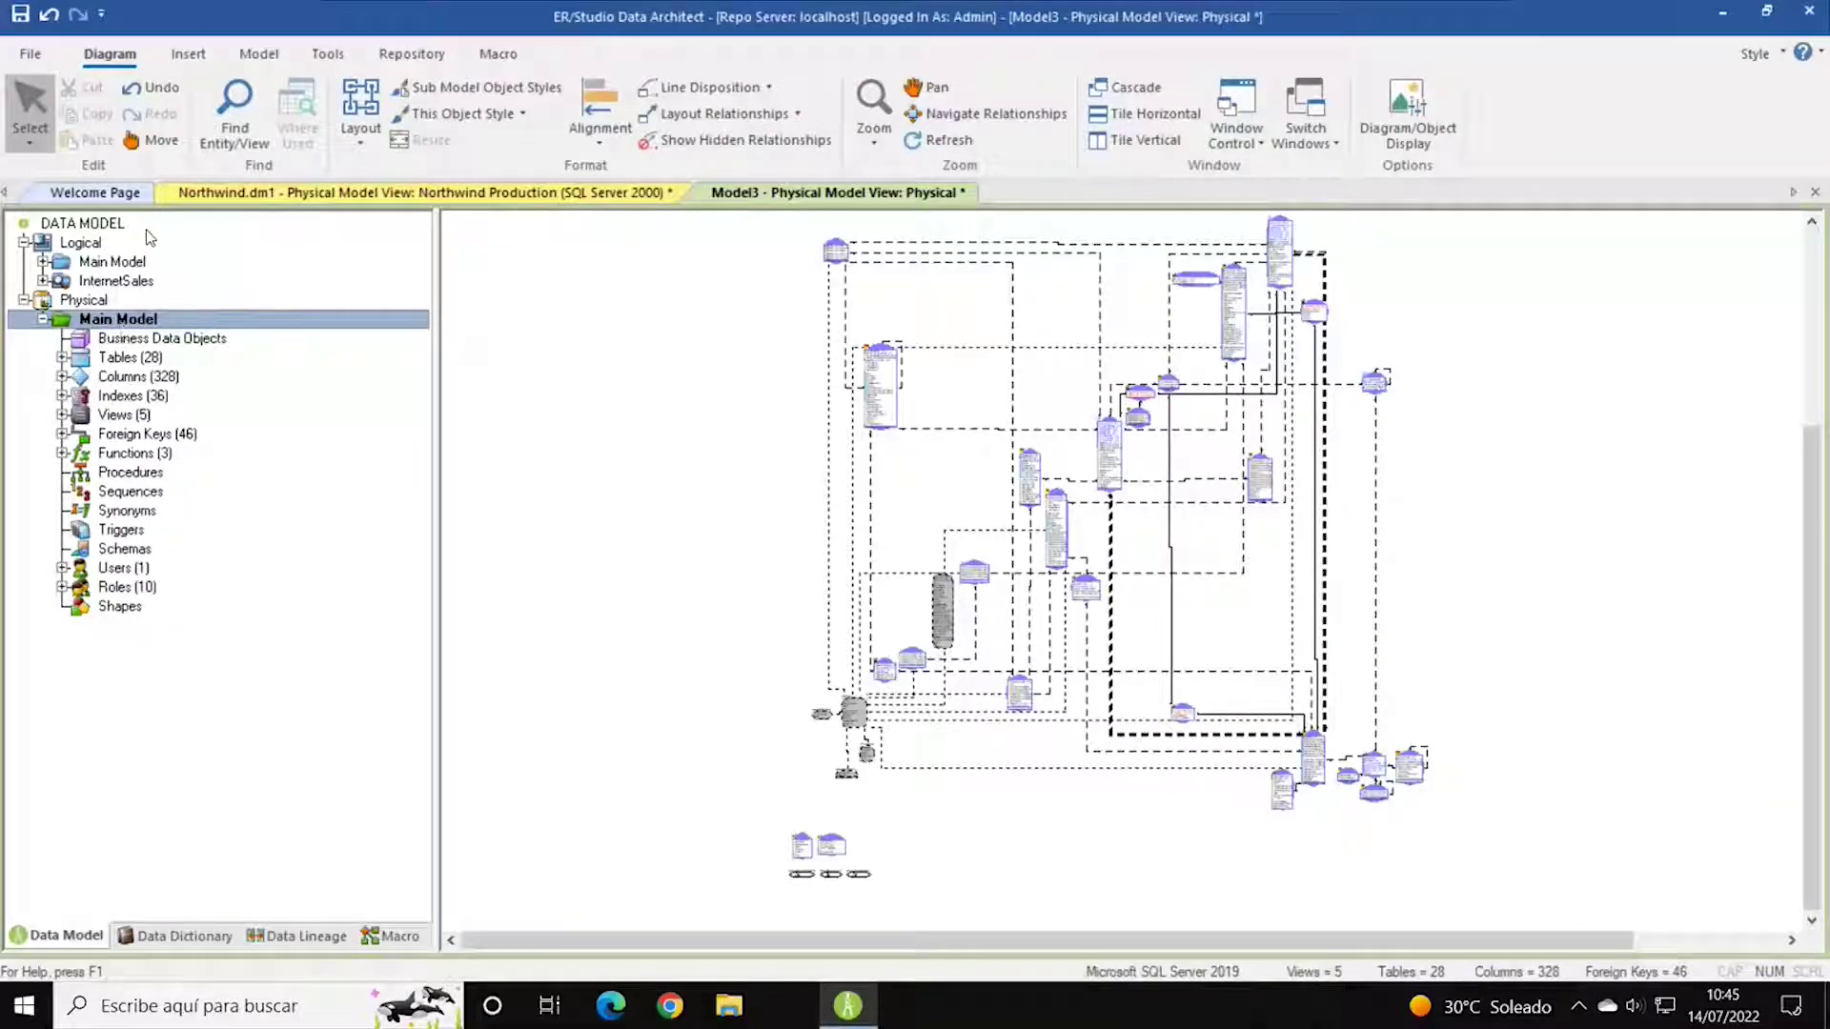
Launch Tools > Generate Database and choose 'Generate Objects with a Database Connection'.
{"action": "left_click", "coordinate": [329, 54]}
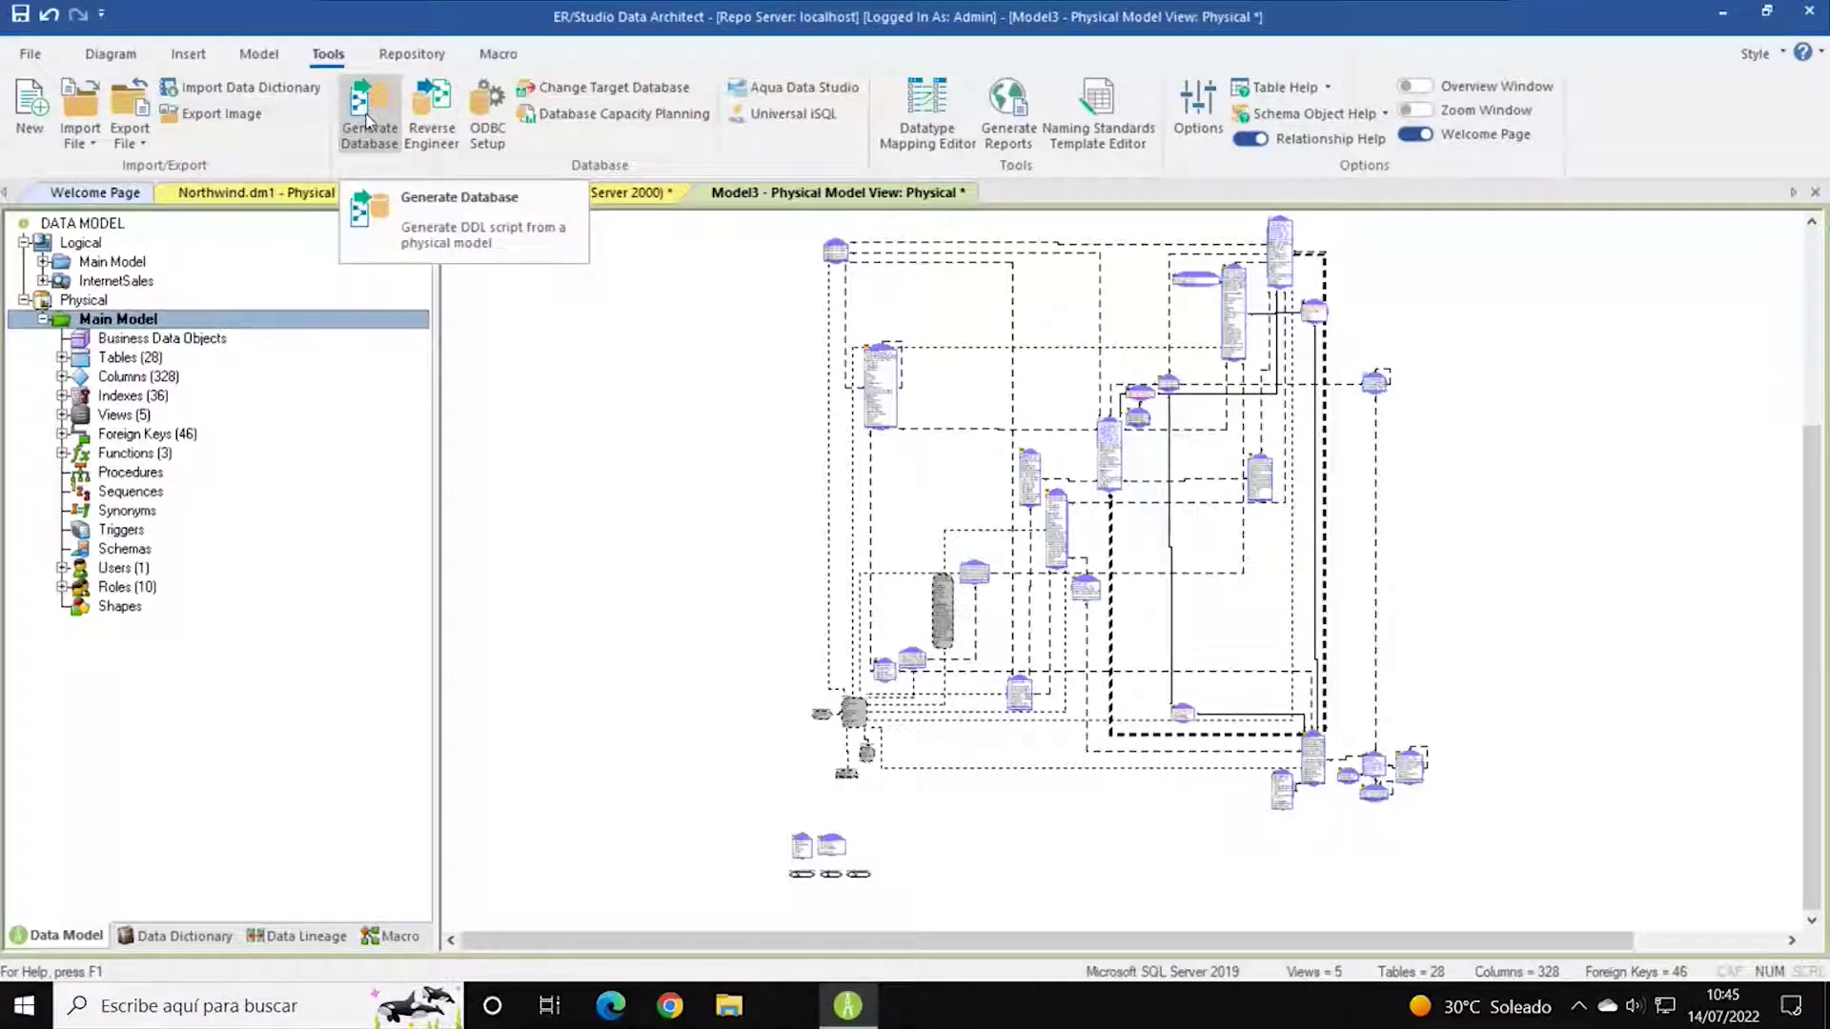
{"action": "left_click", "coordinate": [367, 119]}
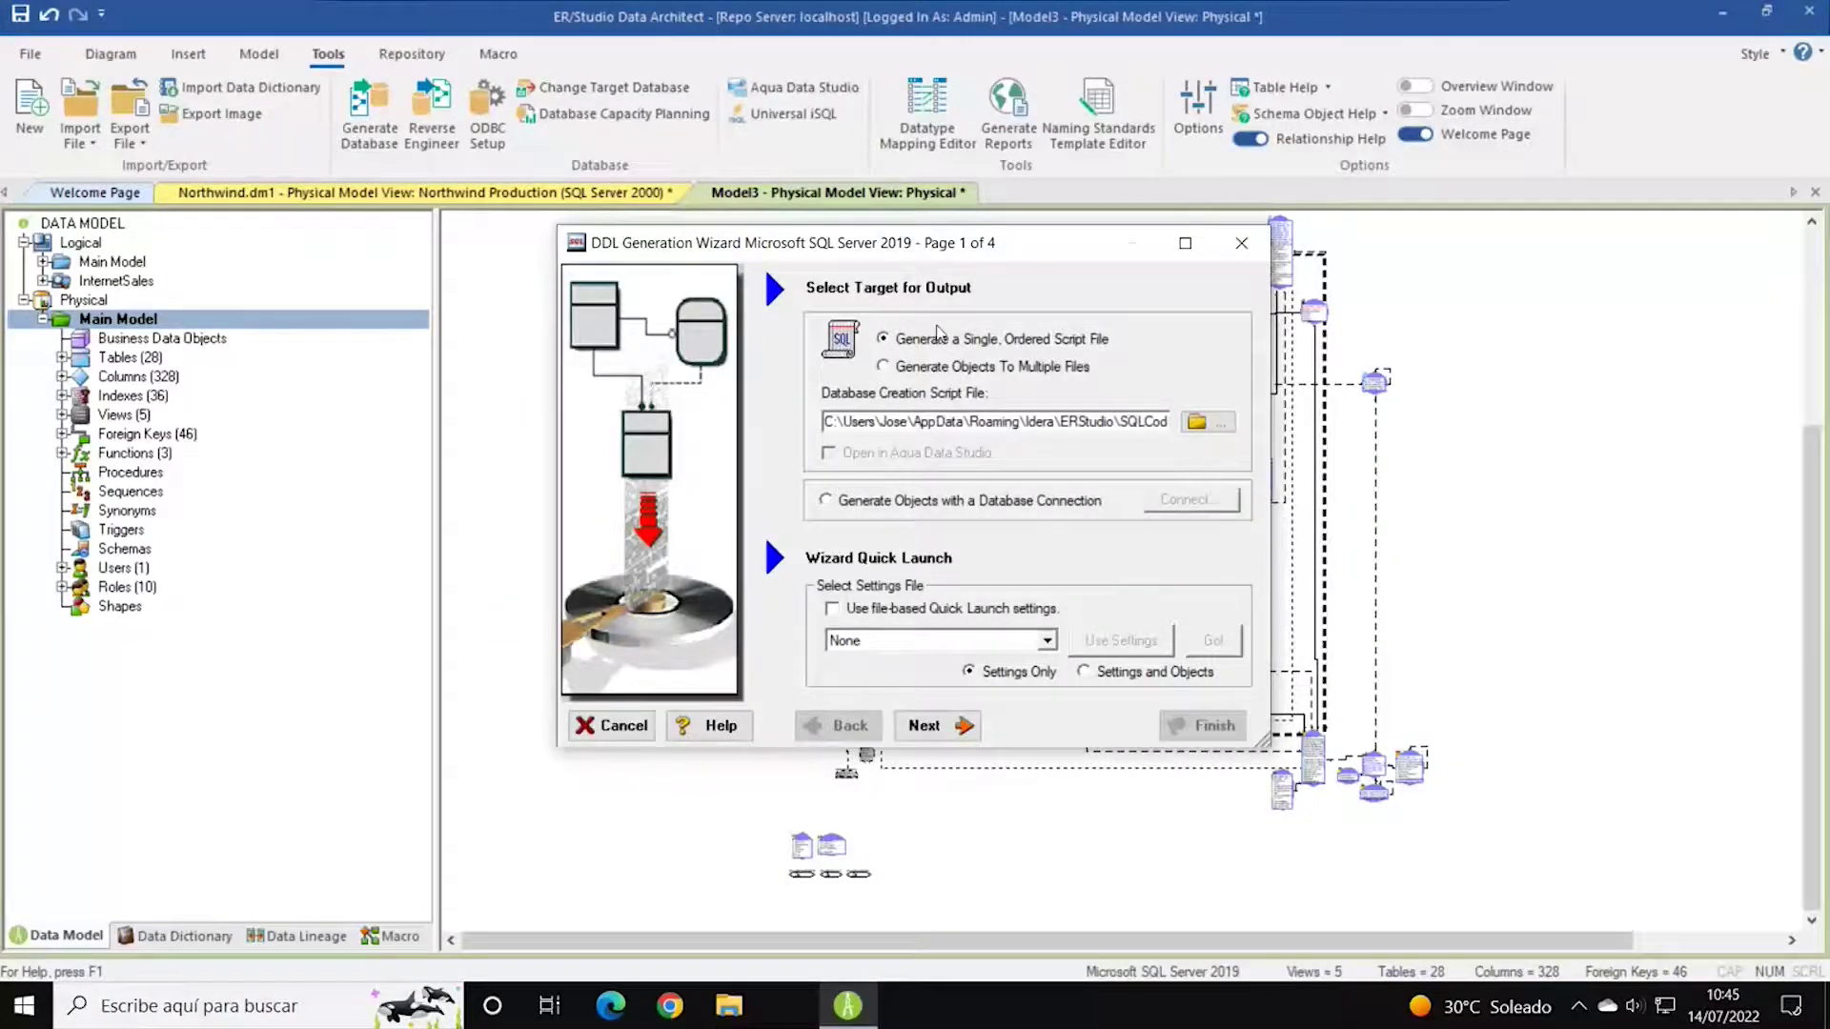
{"action": "left_click_drag", "start_coordinate": [968, 249], "coordinate": [940, 194]}
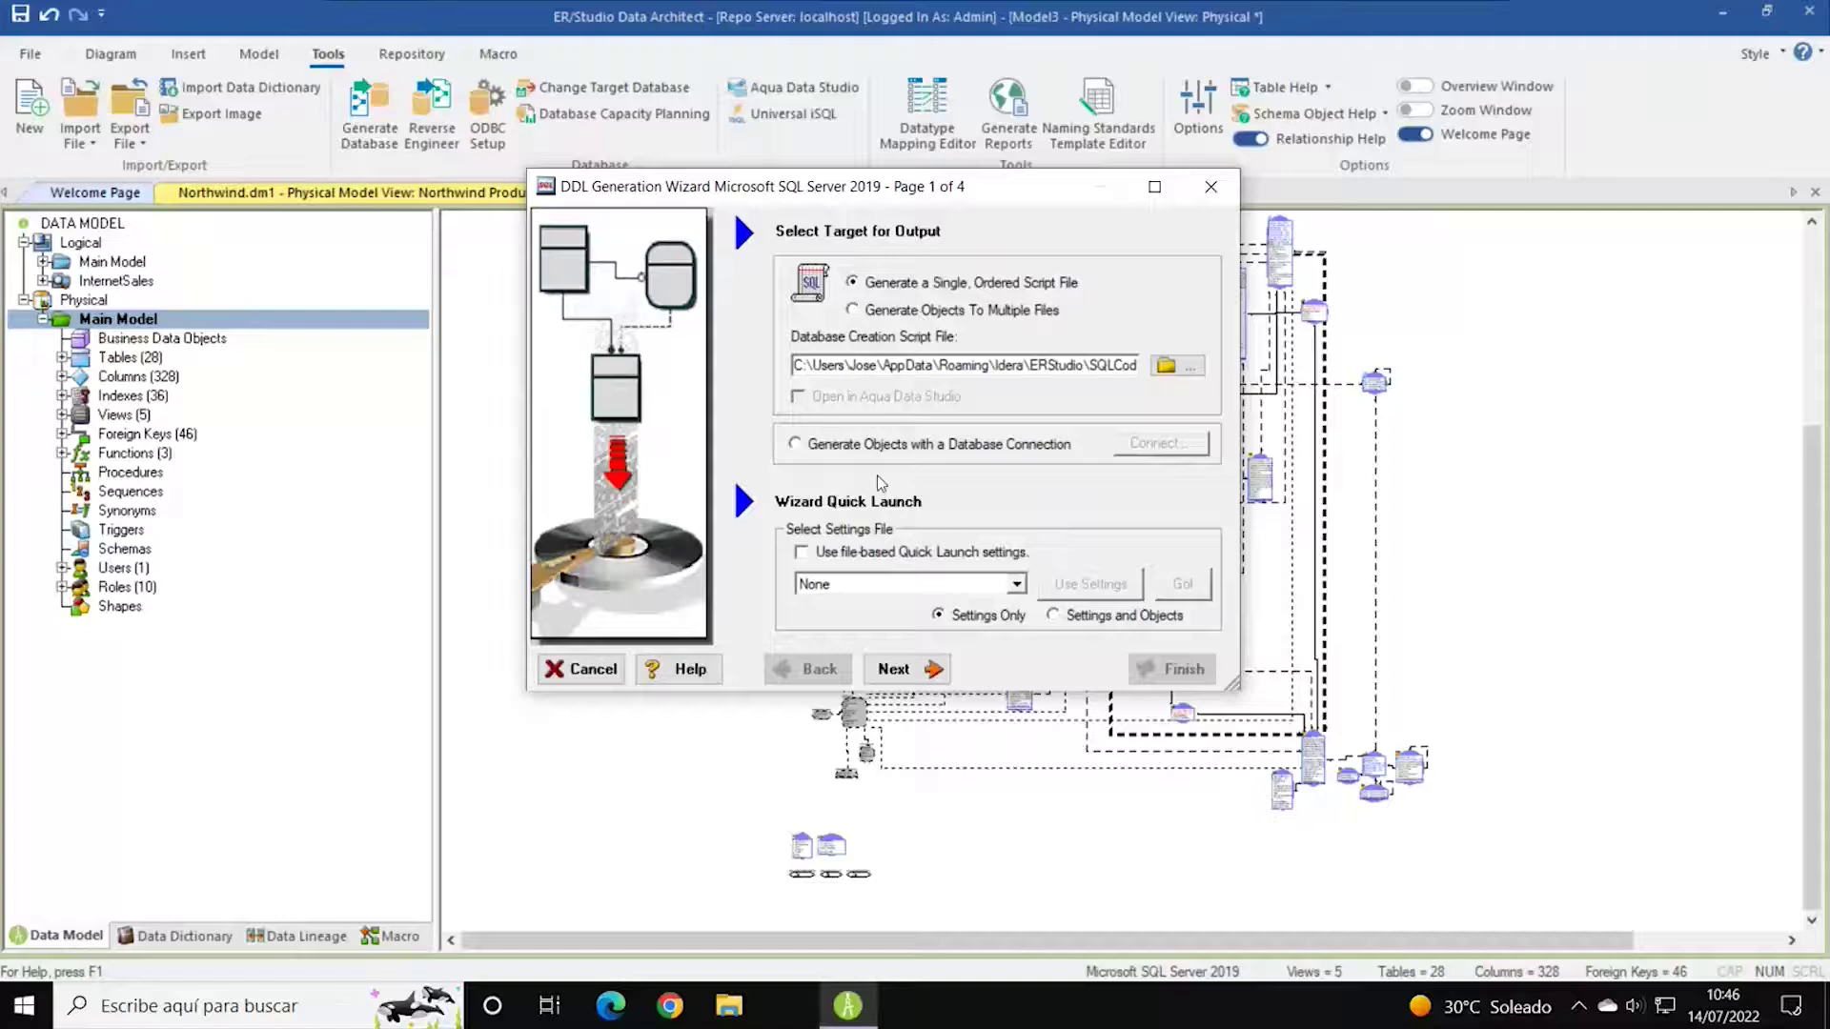
{"action": "left_click", "coordinate": [881, 444]}
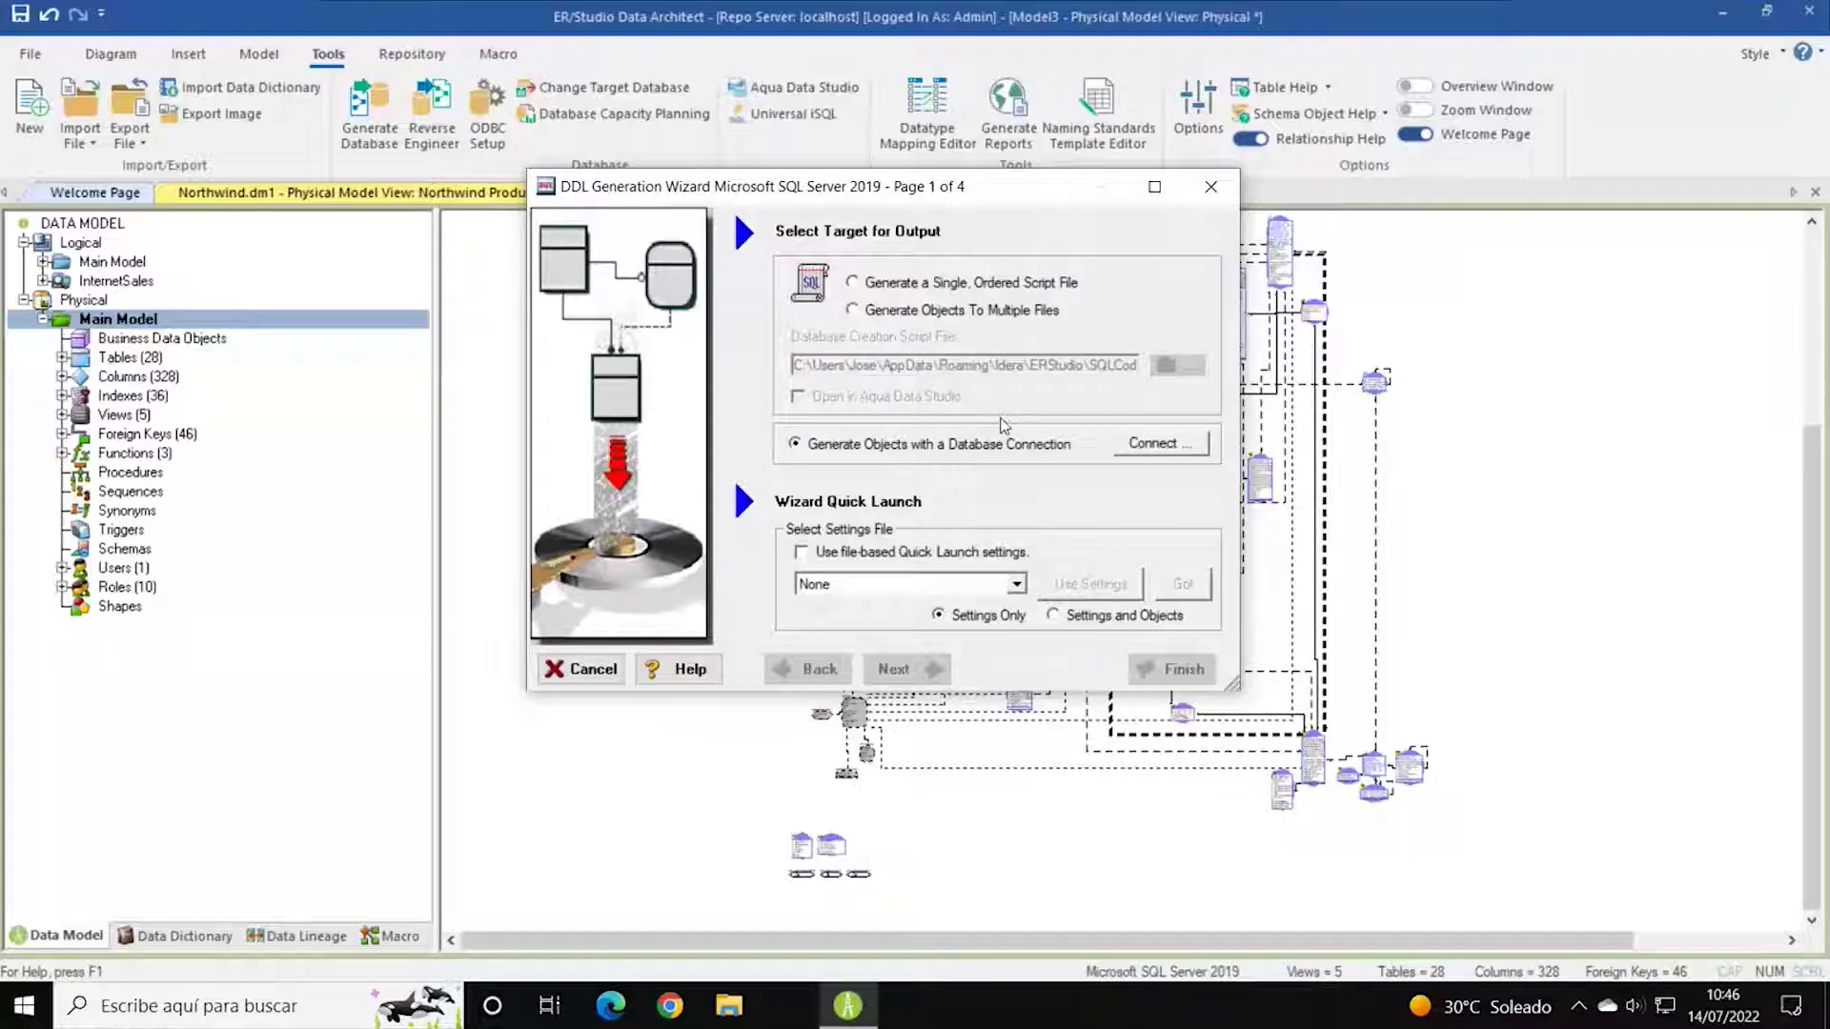
Connect to localhost using the account password and advance to the database selection page.
{"action": "left_click", "coordinate": [1159, 444]}
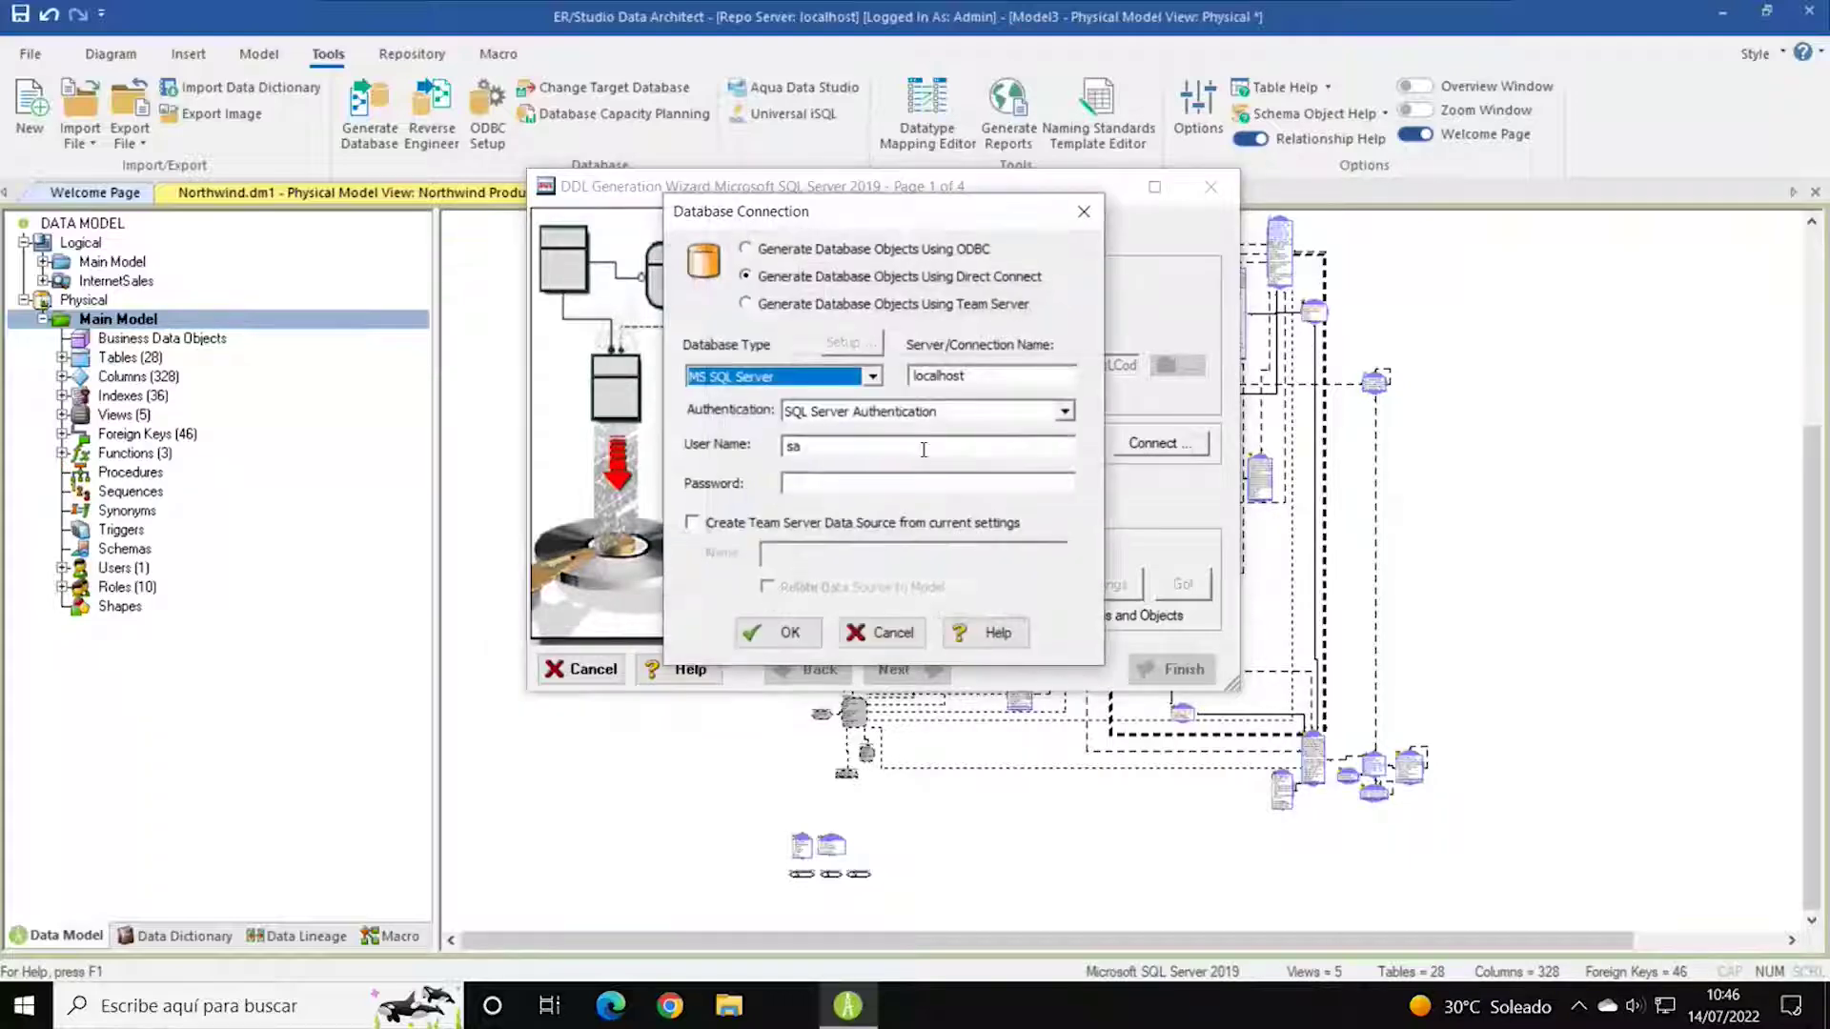
{"action": "left_click", "coordinate": [863, 482]}
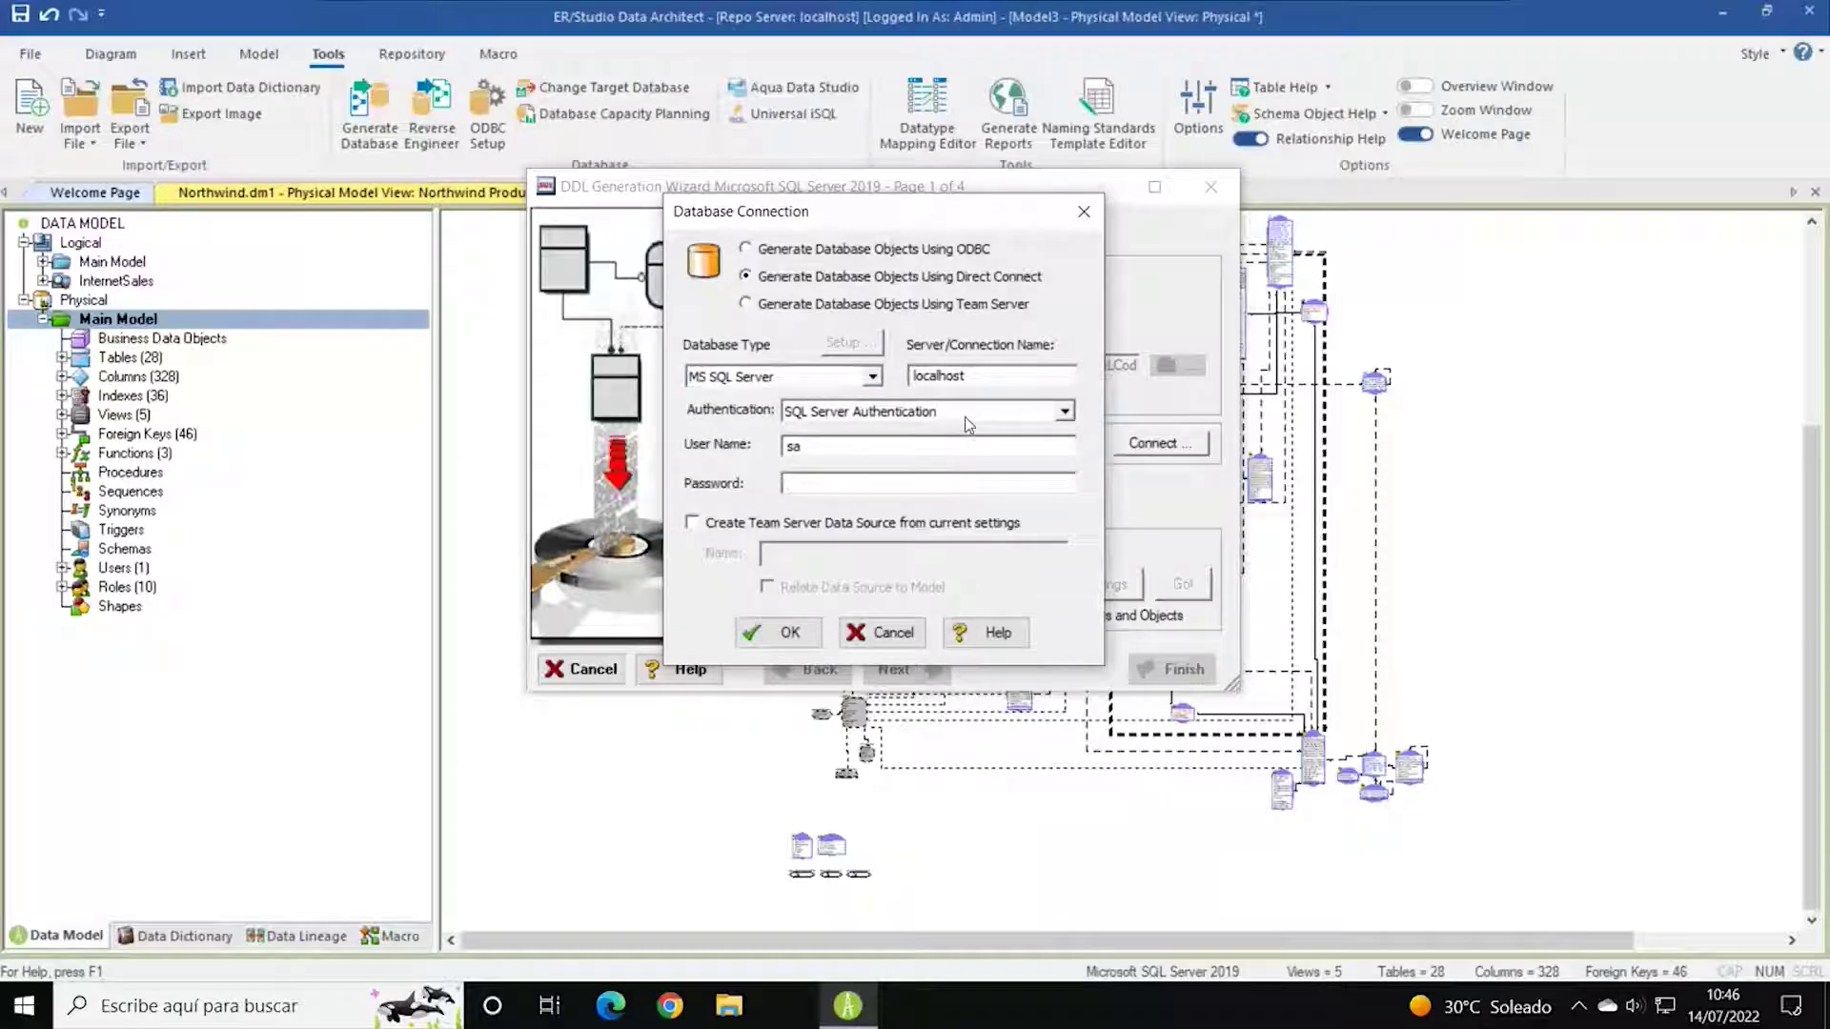
{"action": "type", "text": "****"}
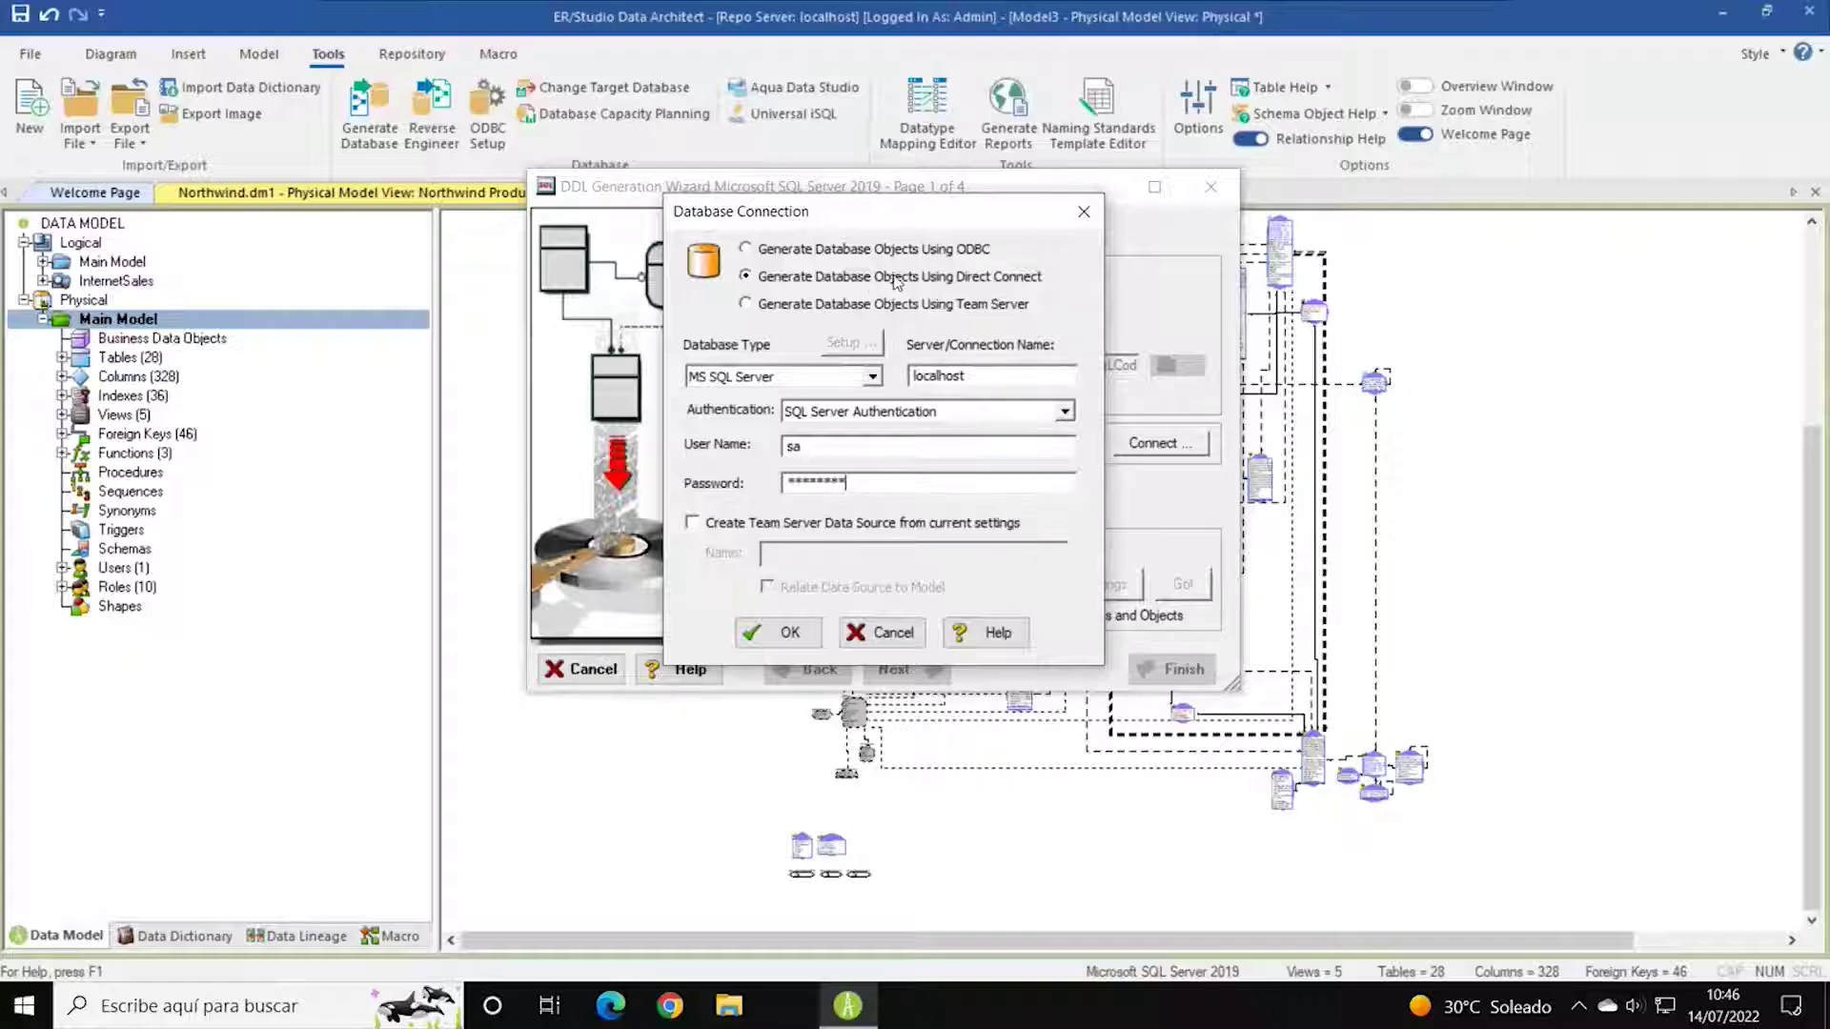
{"action": "left_click", "coordinate": [774, 634]}
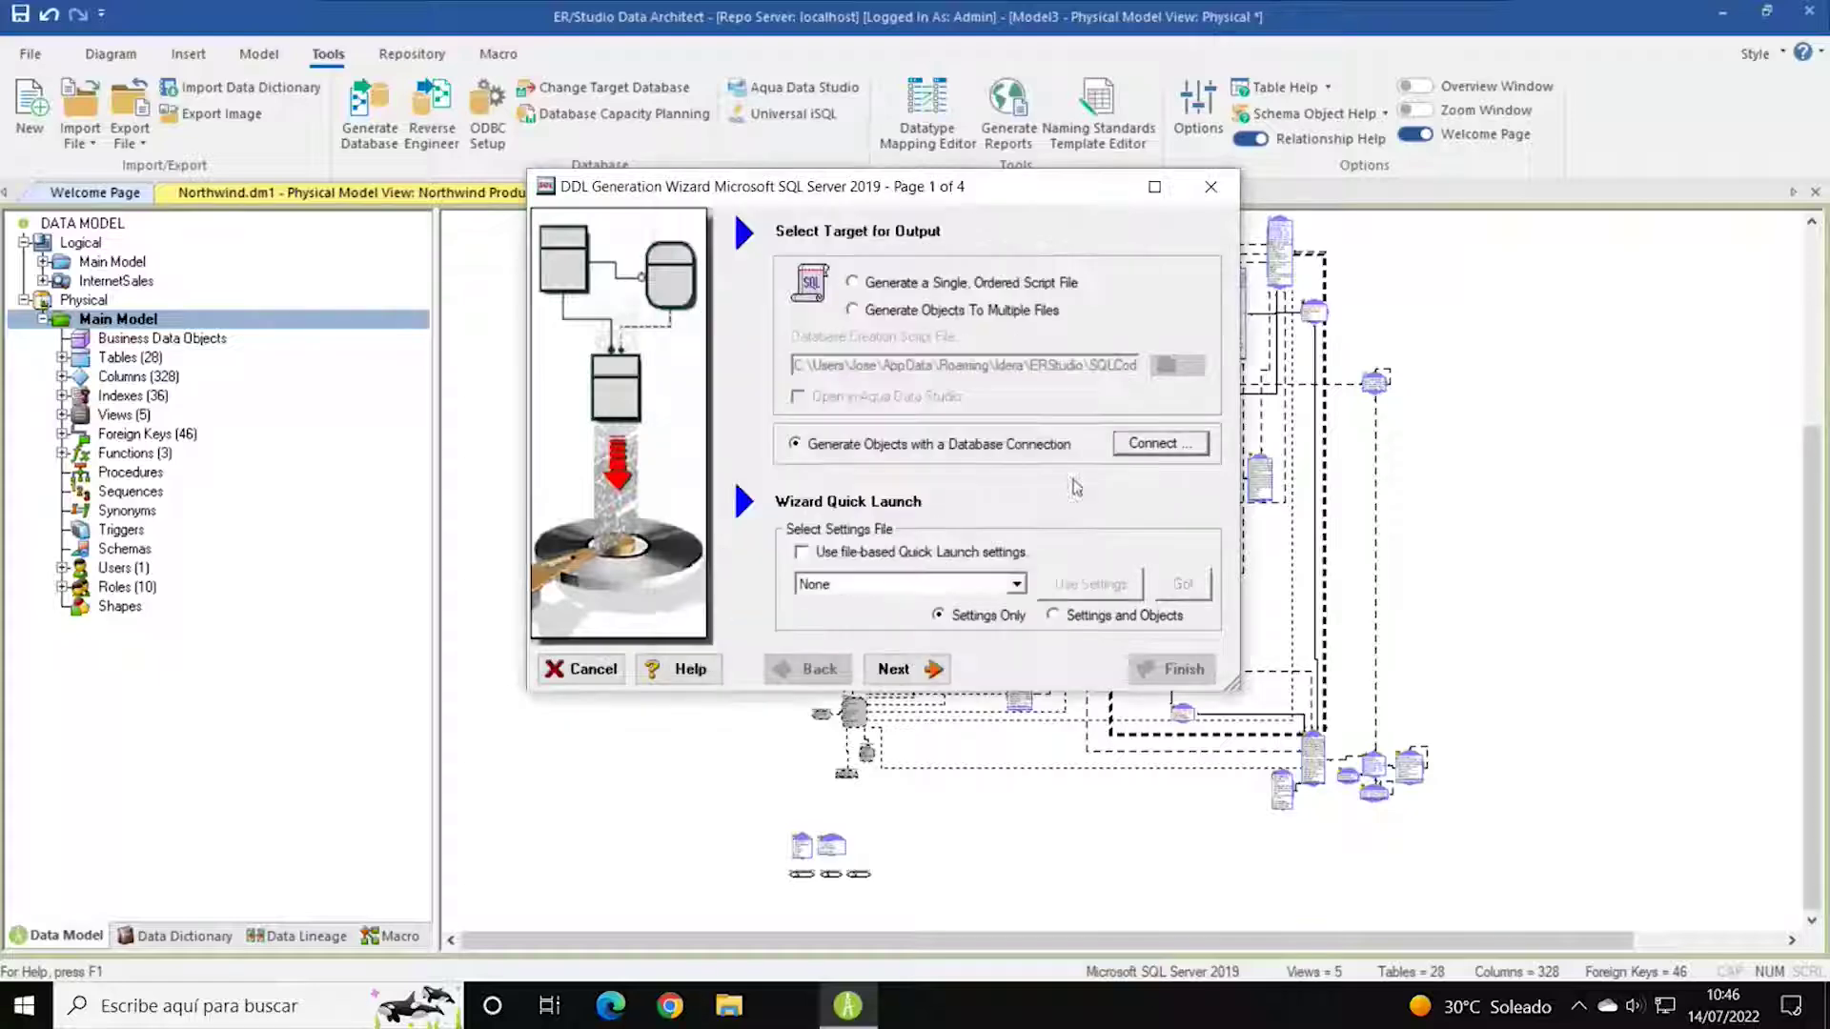
{"action": "left_click", "coordinate": [901, 668]}
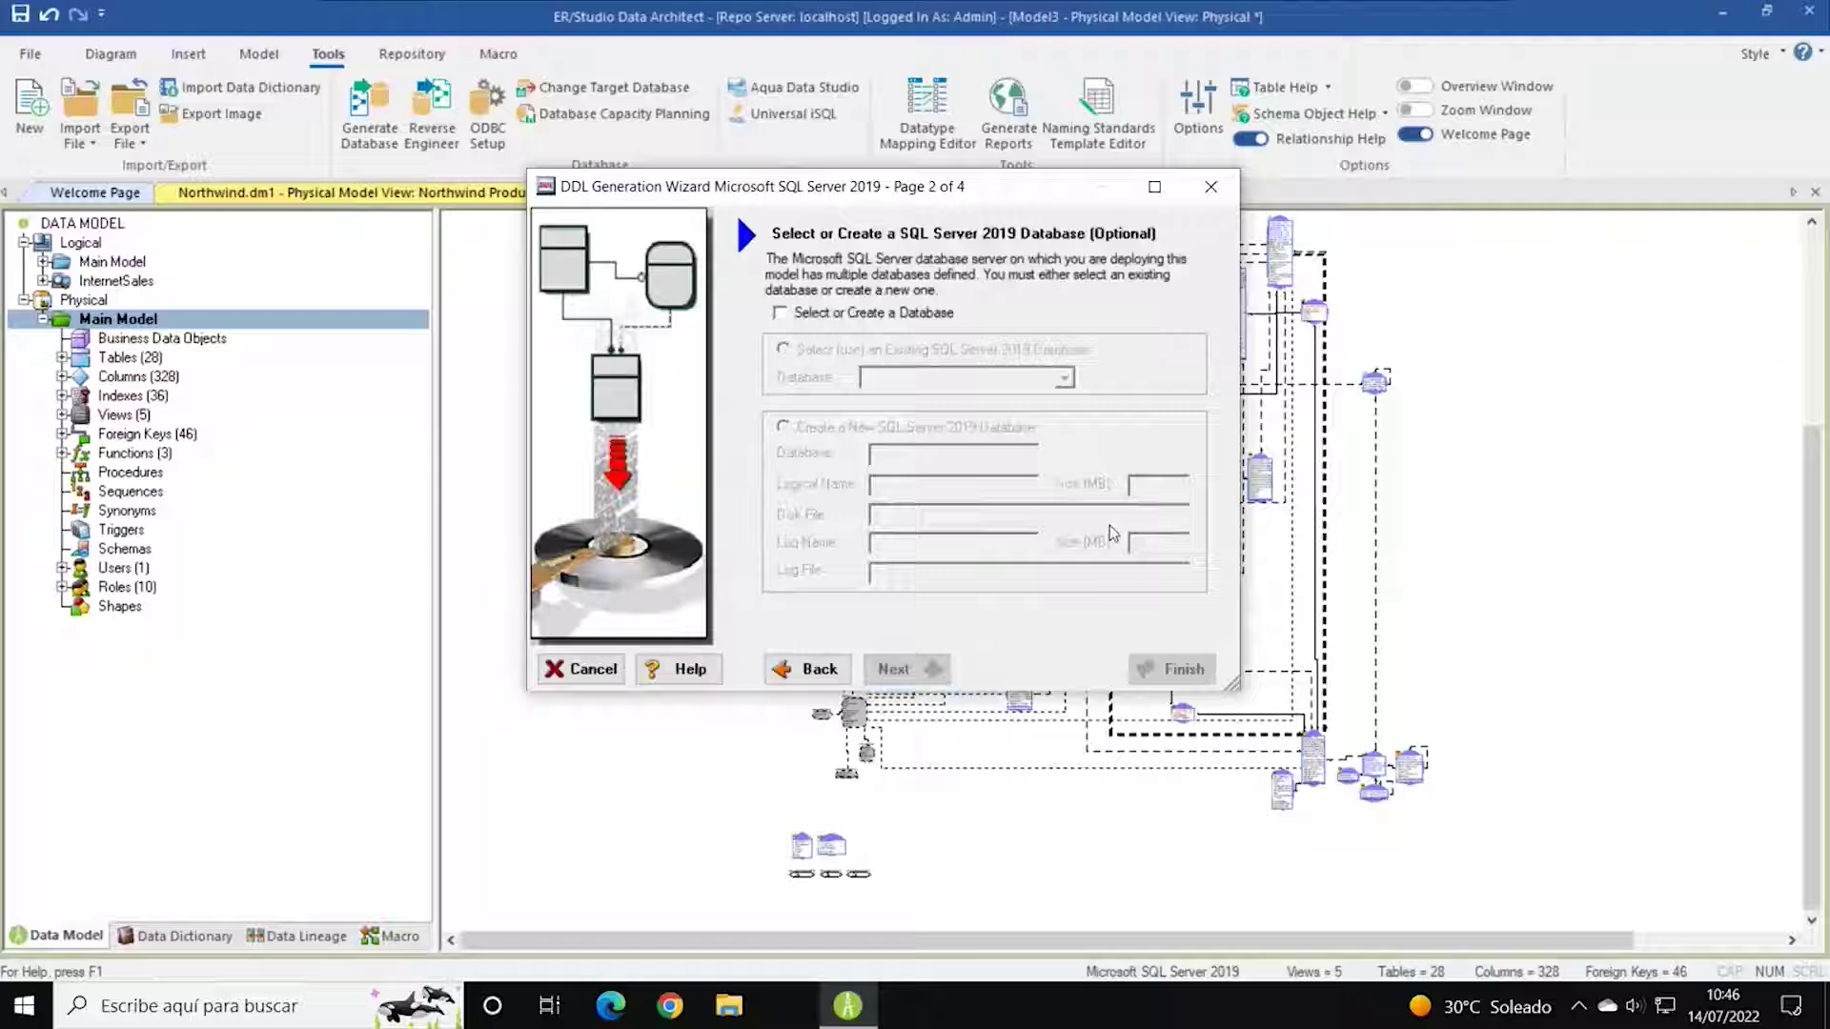
Enable 'Select or Create a Database' and create a new SQL Server 2019 database named Ejemplo2.
{"action": "left_click", "coordinate": [898, 322]}
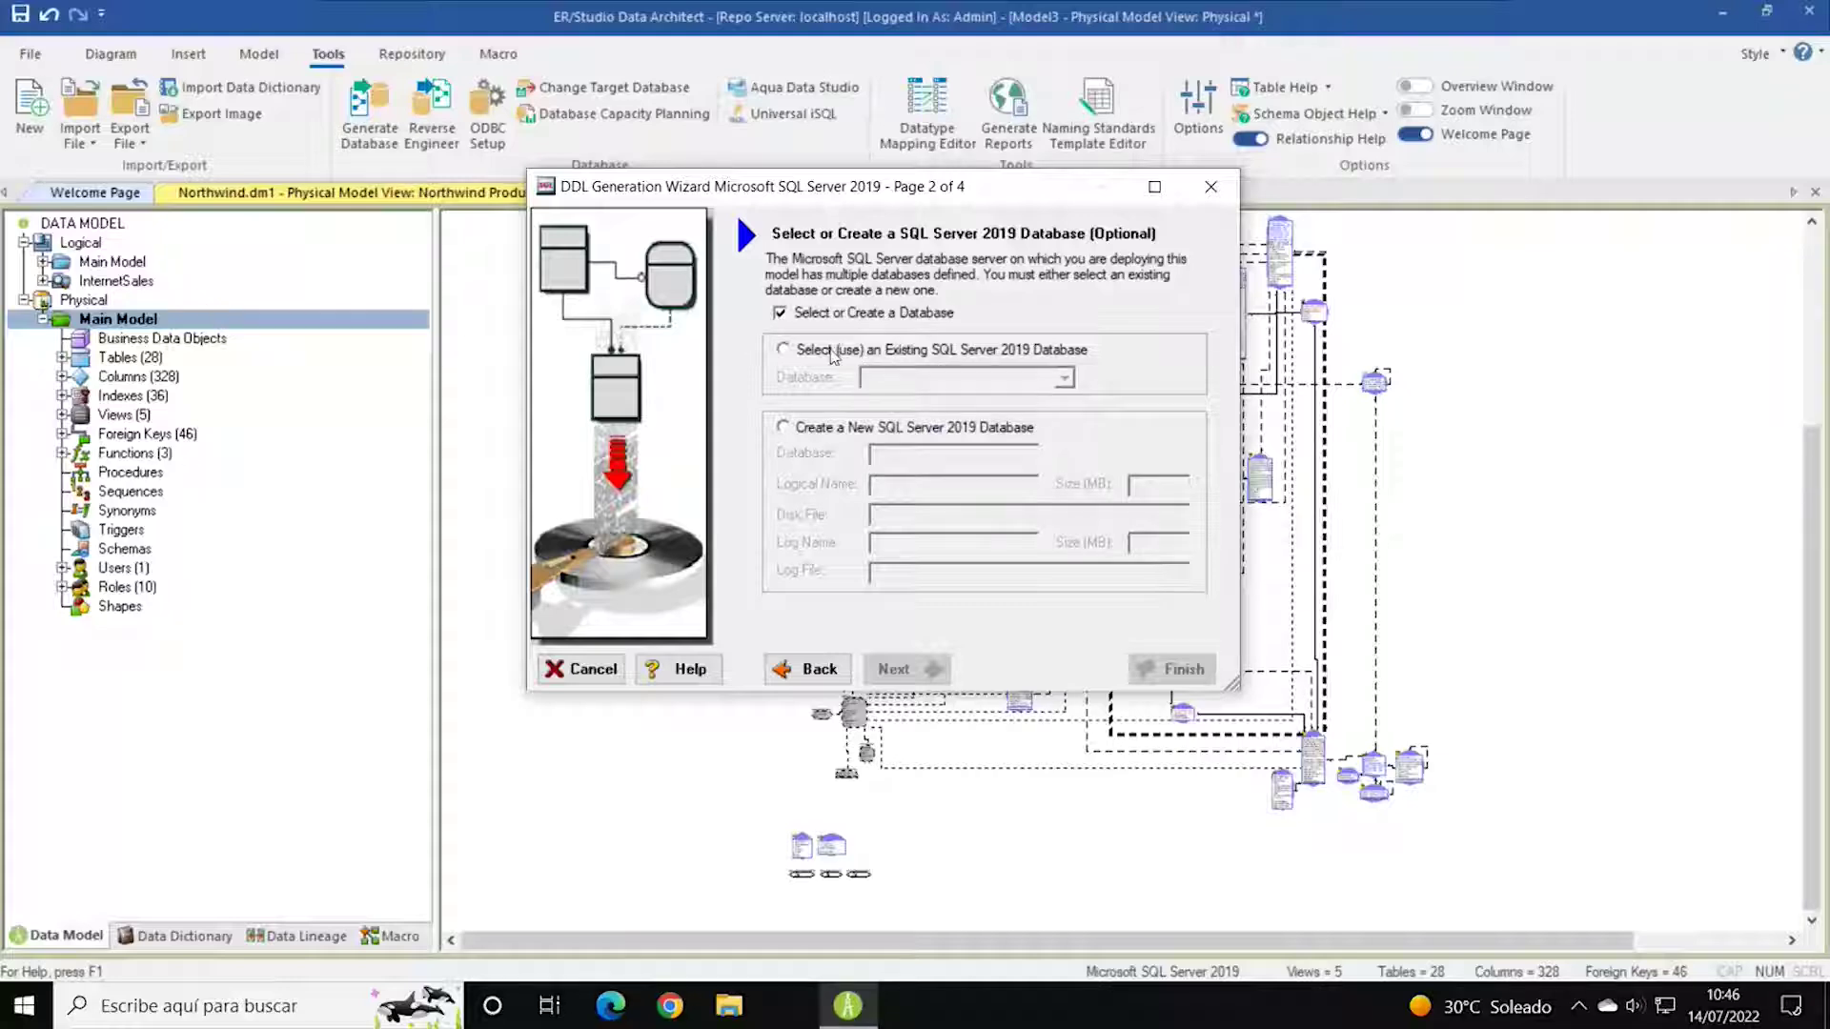
{"action": "left_click", "coordinate": [826, 353]}
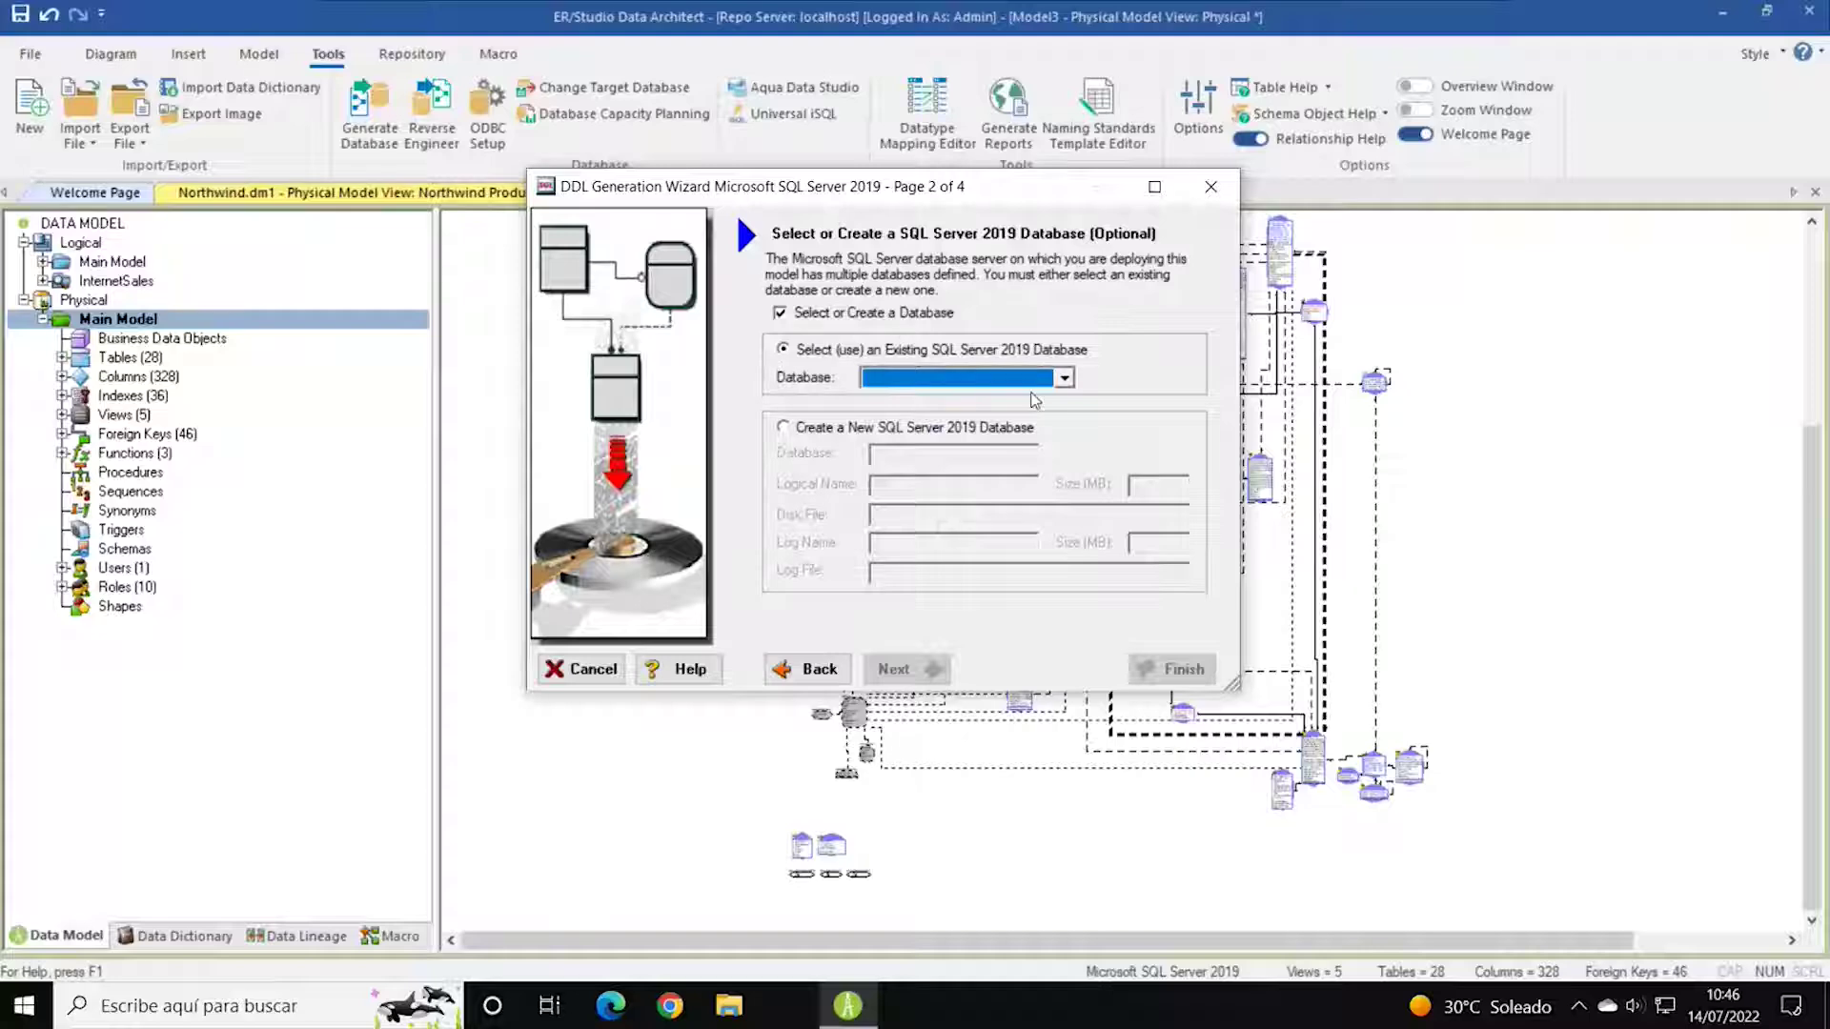
{"action": "left_click", "coordinate": [1066, 381]}
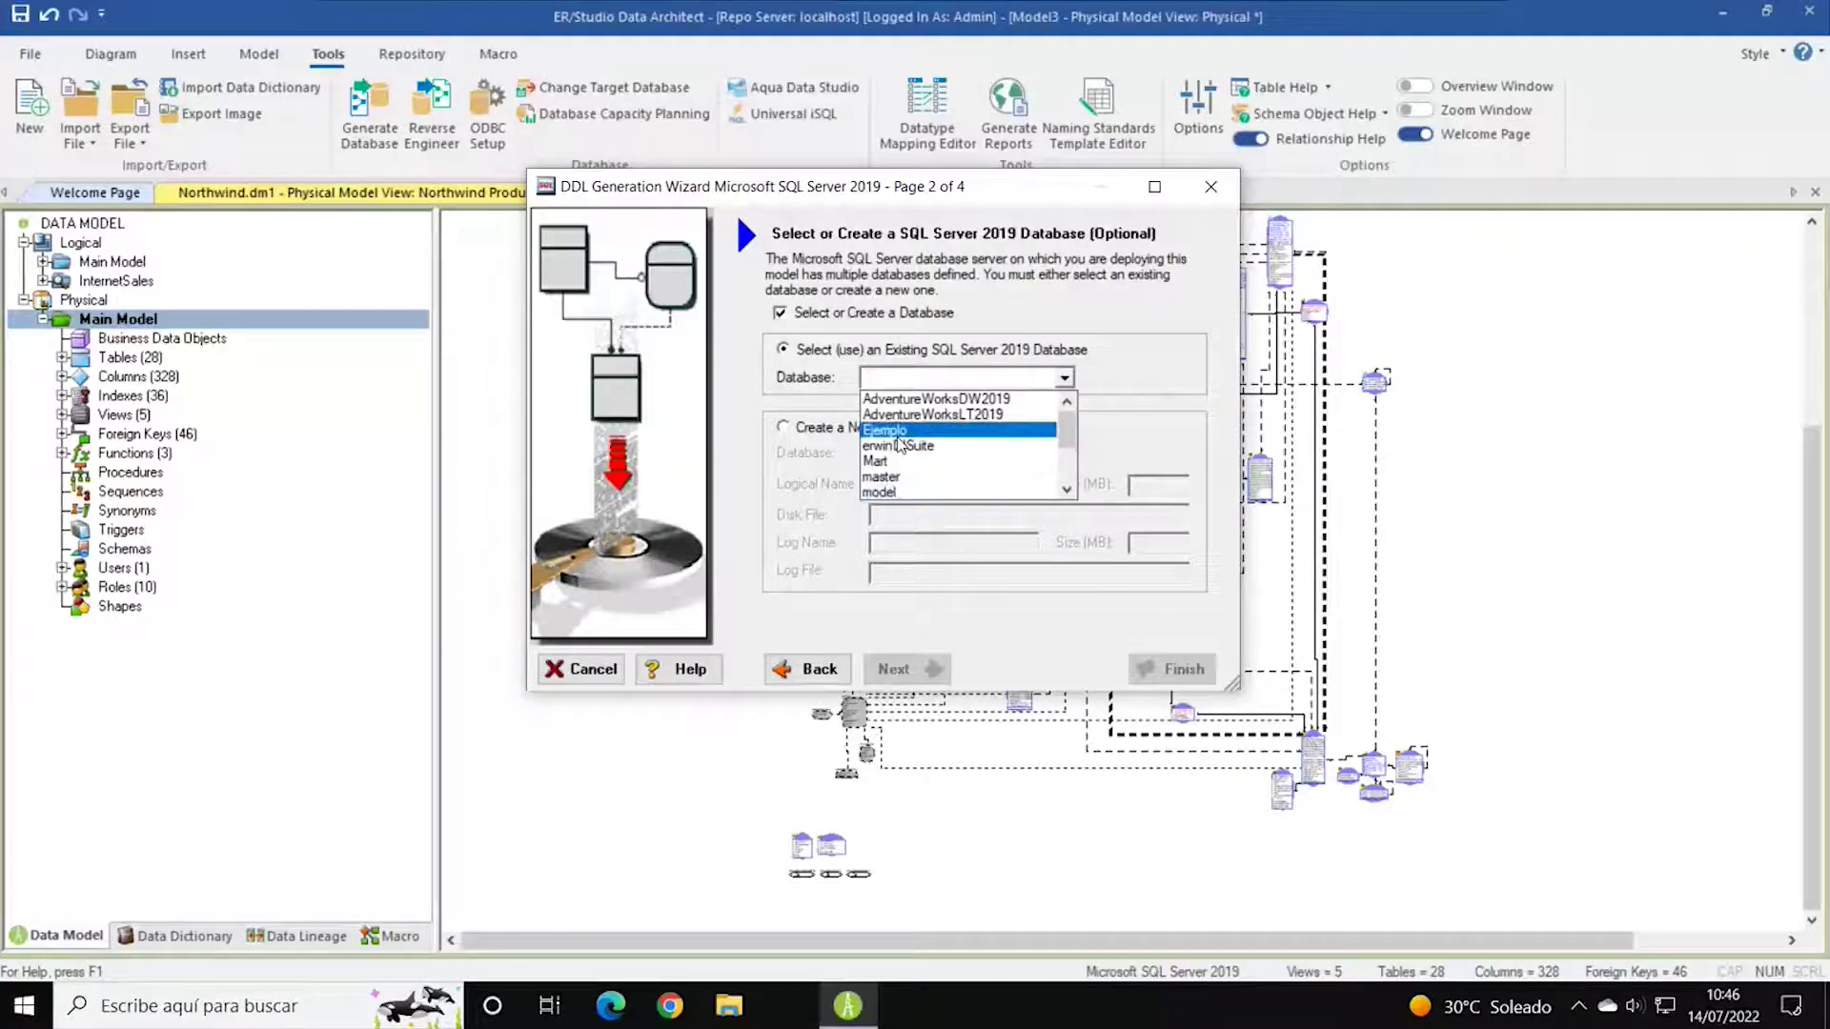
{"action": "left_click", "coordinate": [896, 431]}
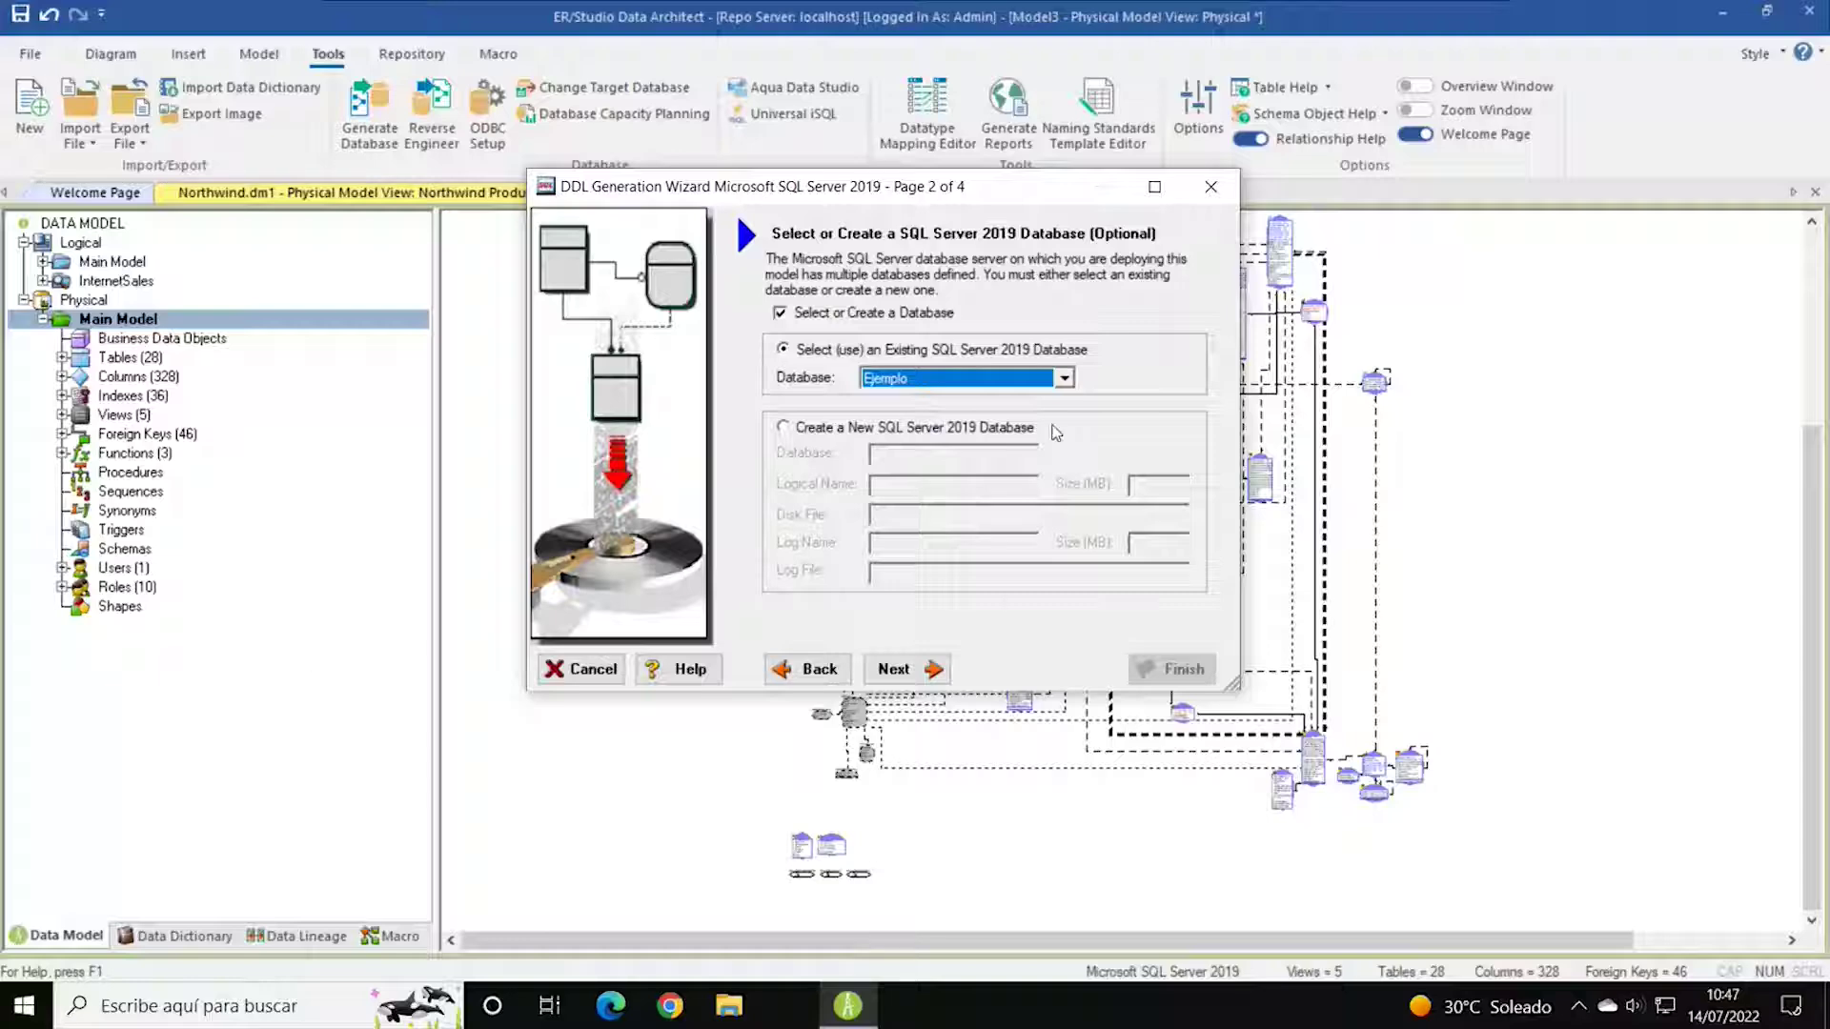
{"action": "left_click", "coordinate": [867, 427]}
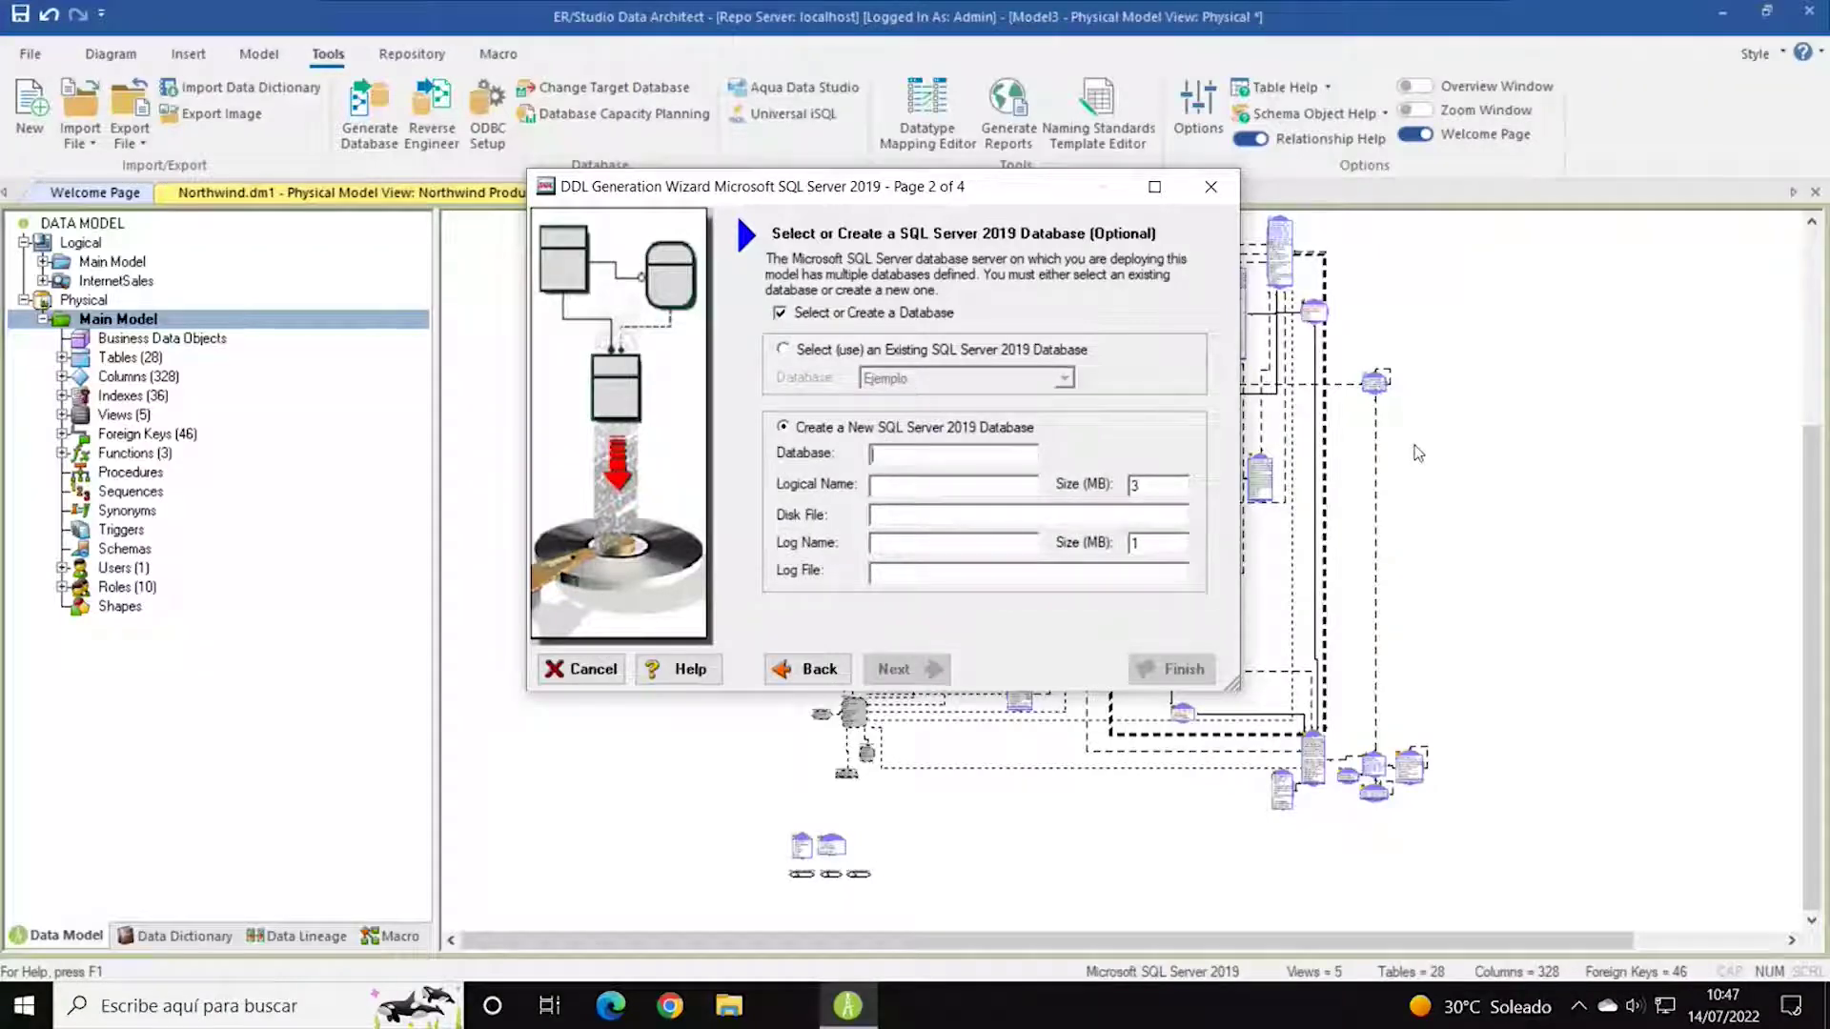
{"action": "type", "text": "Ejemplo2"}
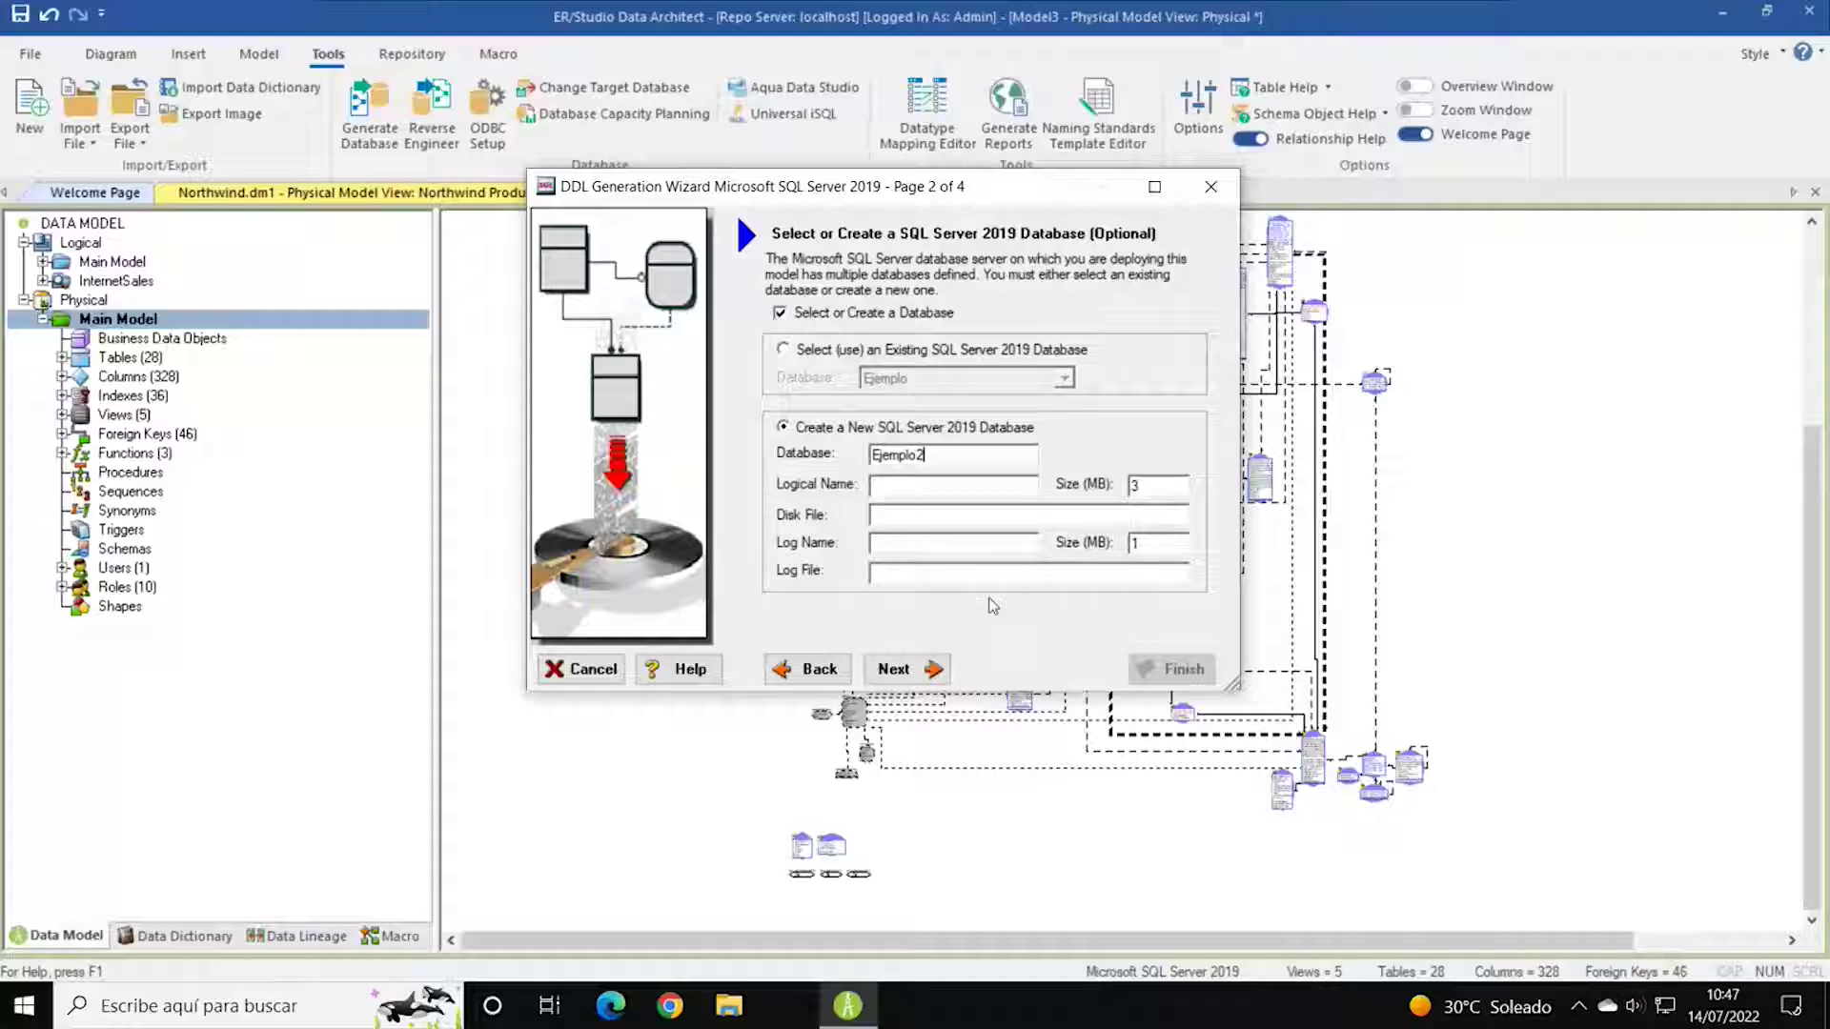
{"action": "left_click", "coordinate": [923, 670]}
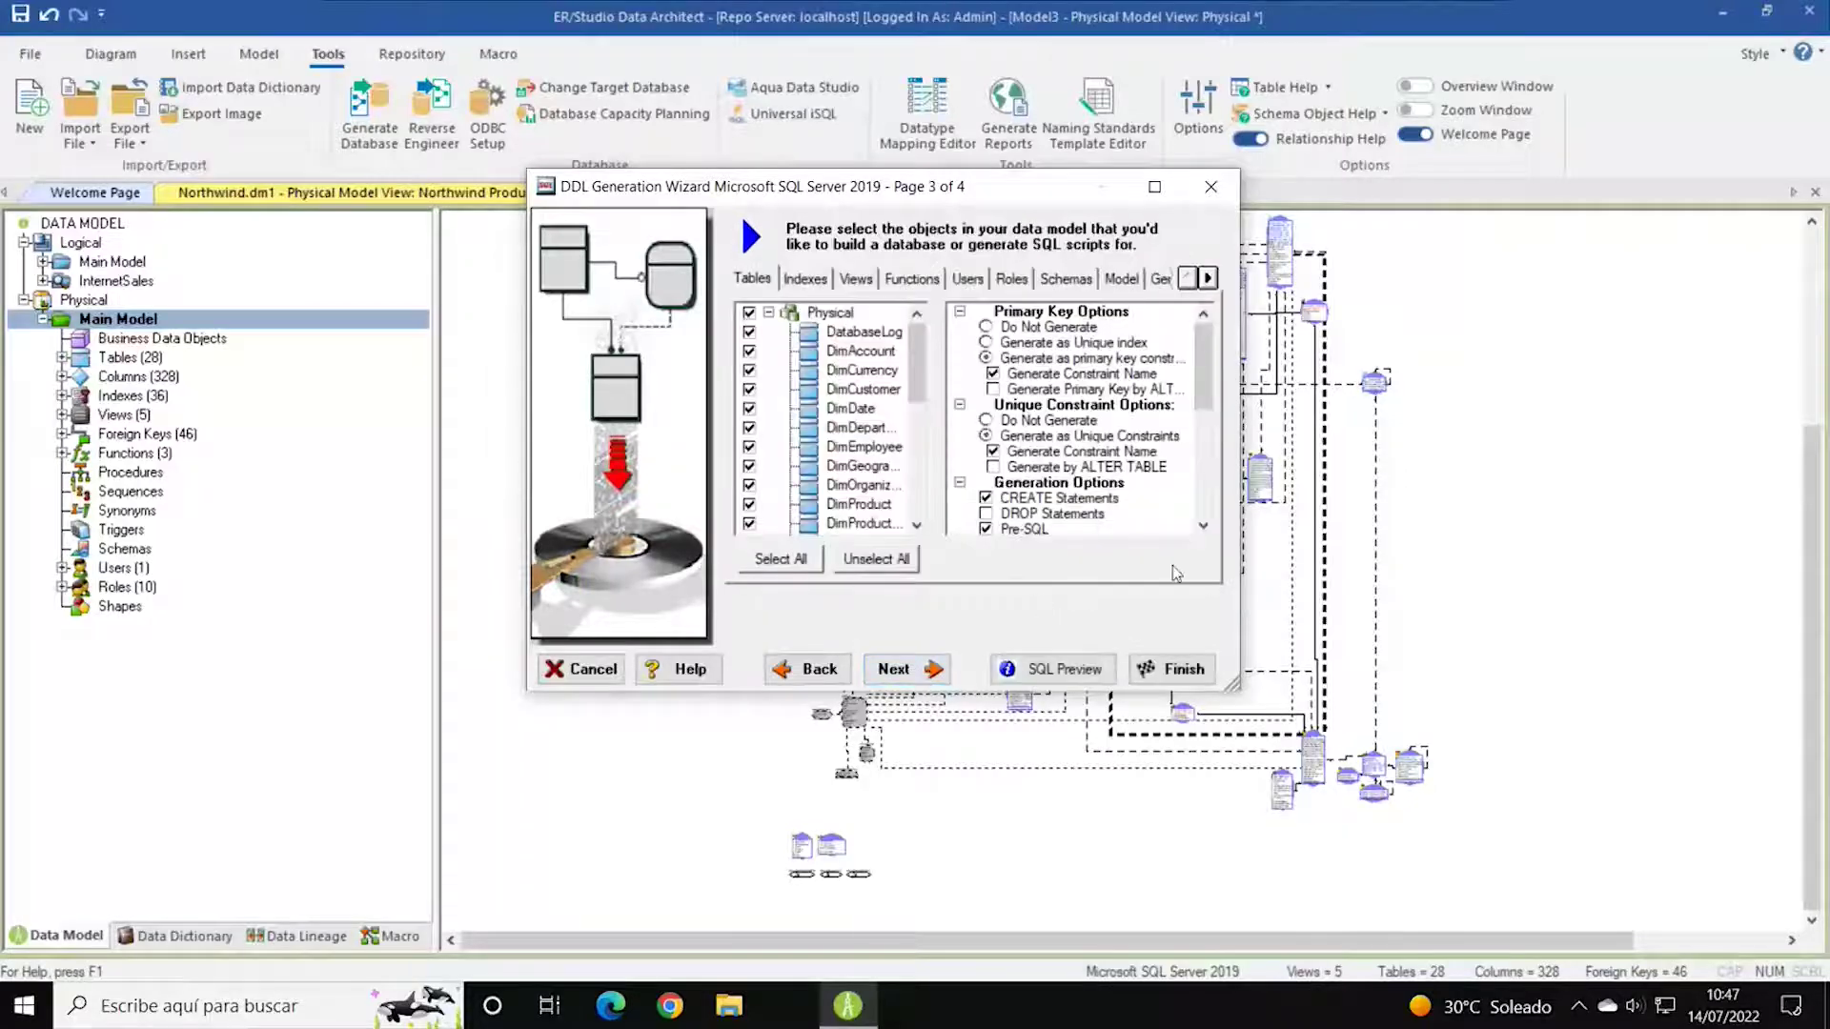
{"action": "left_click_drag", "start_coordinate": [1231, 680], "coordinate": [1500, 843]}
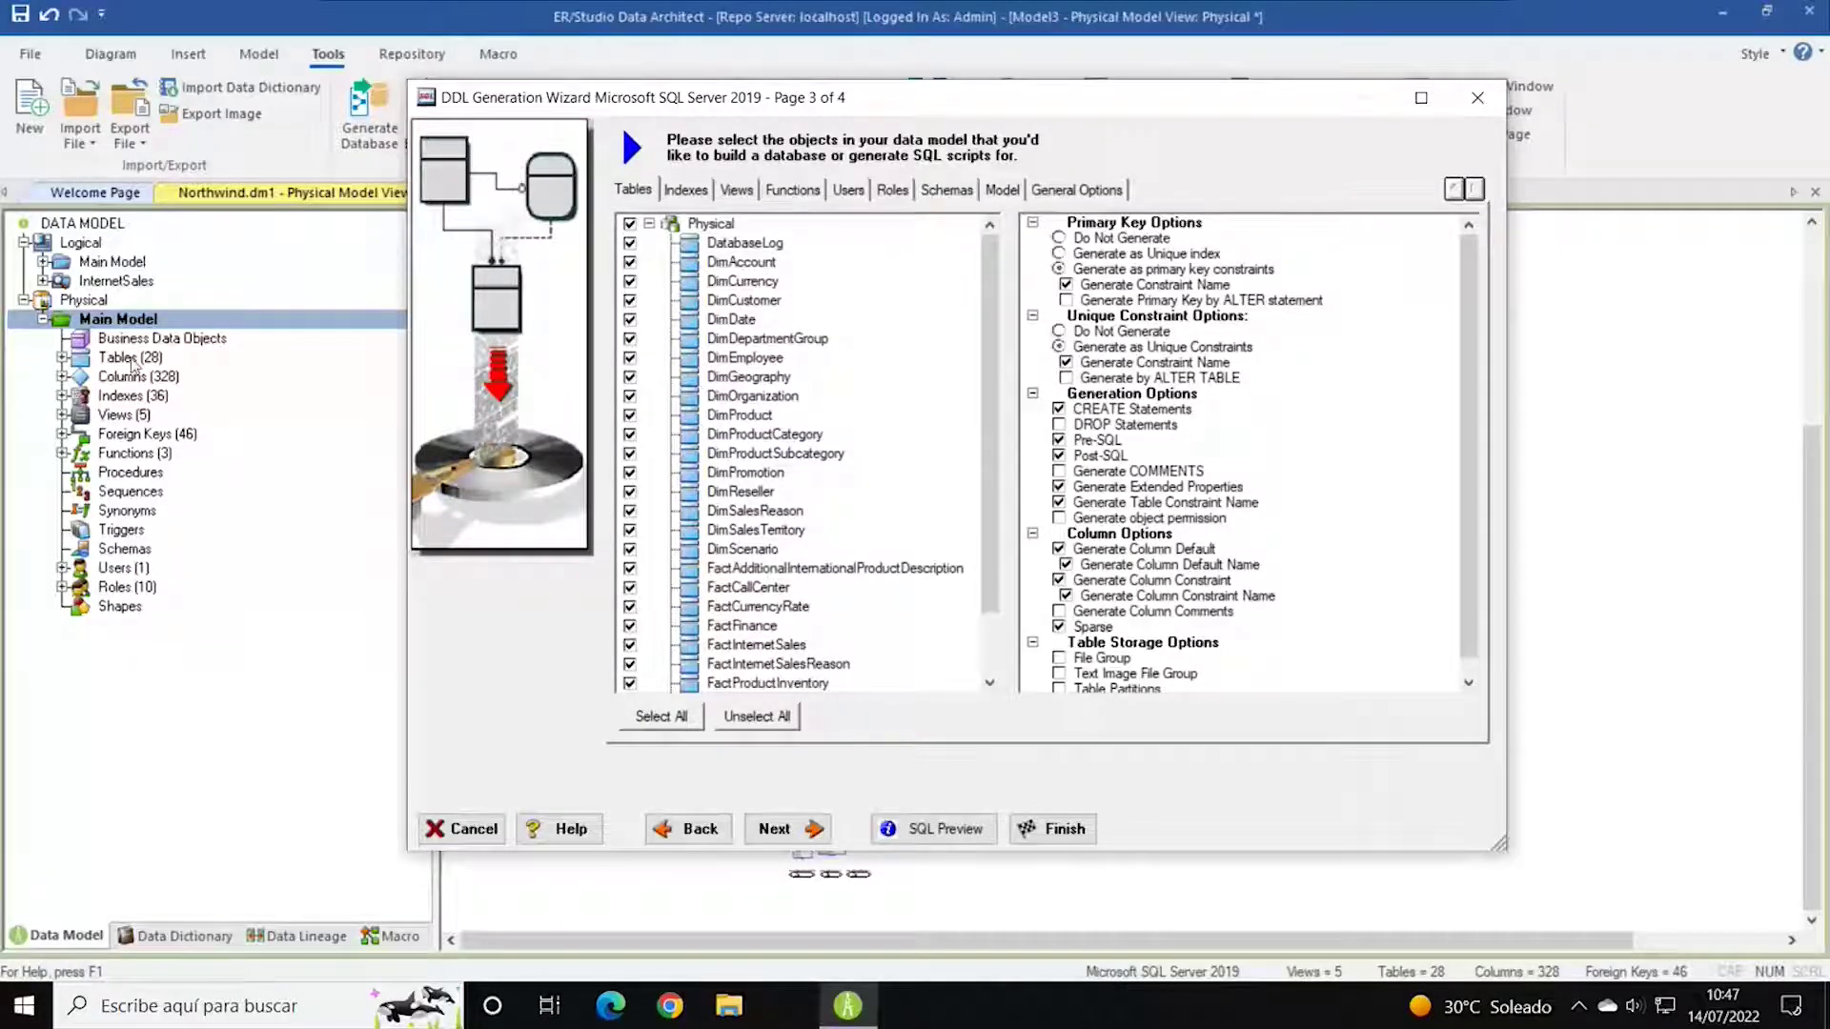
{"action": "scroll", "coordinate": [934, 422], "scroll_direction": "down", "scroll_amount": 2}
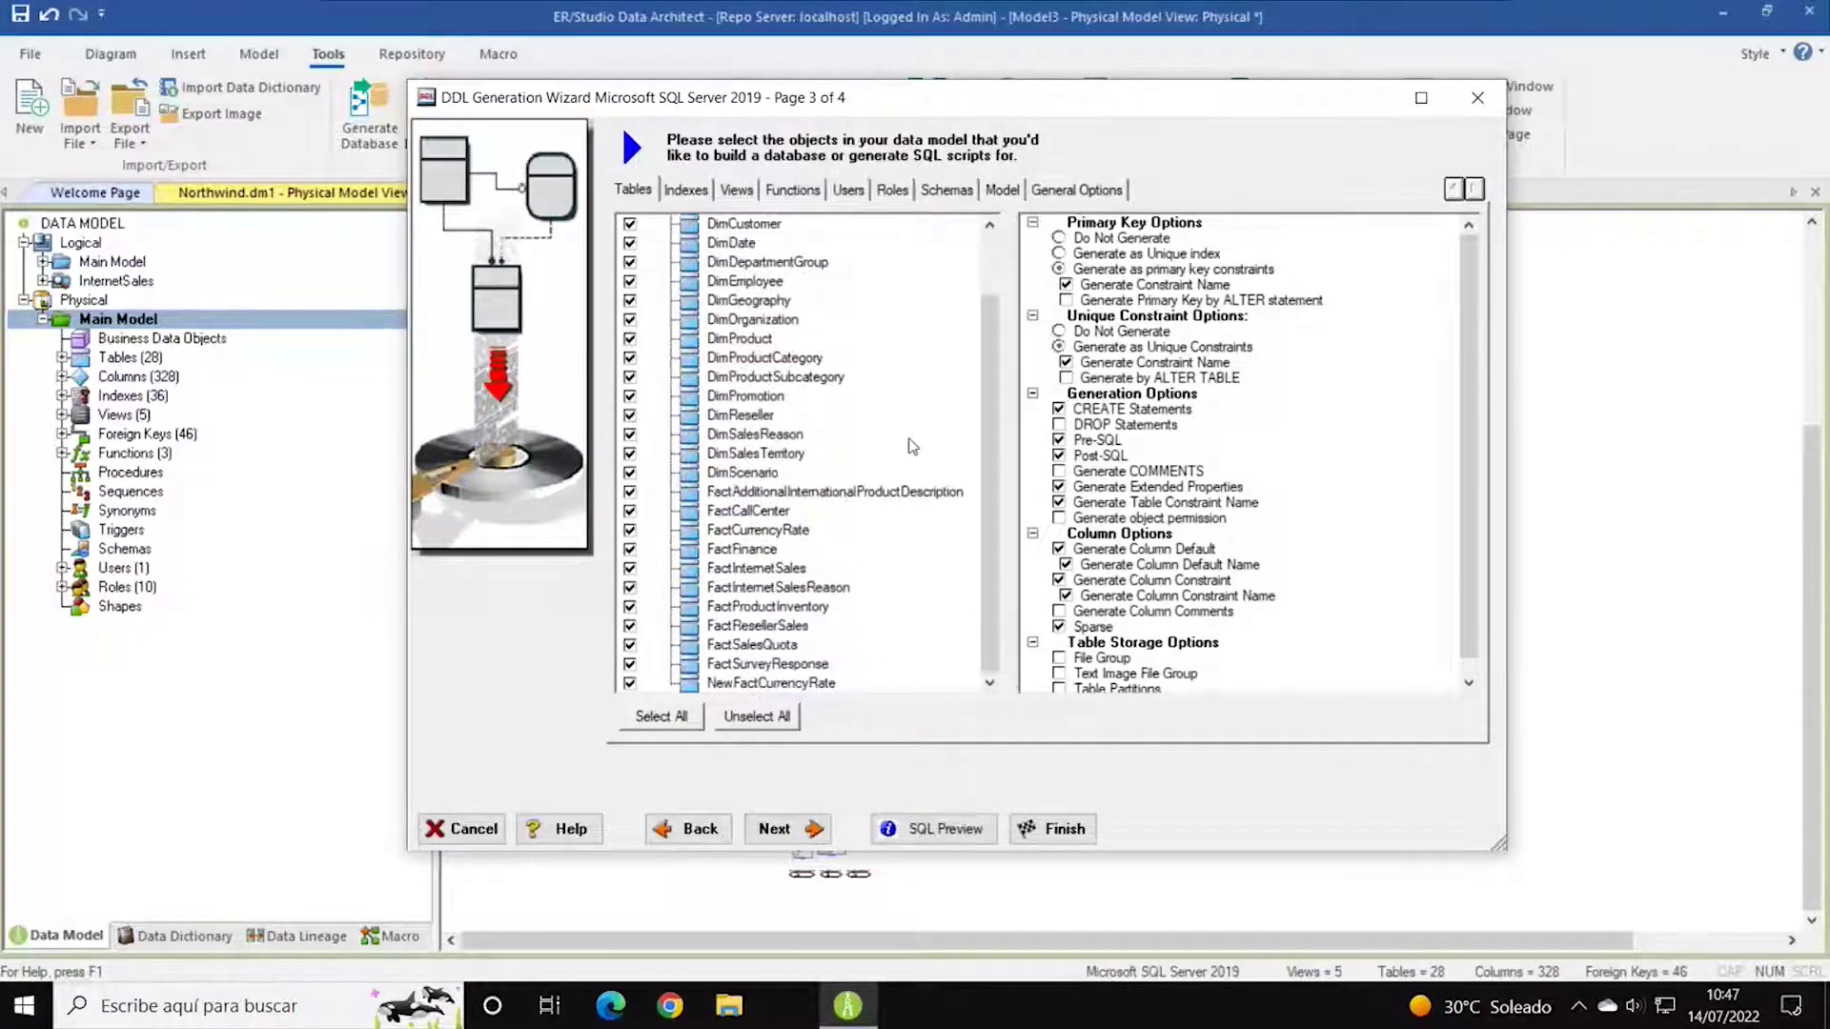
{"action": "scroll", "coordinate": [913, 446], "scroll_direction": "up", "scroll_amount": 2}
{"action": "scroll", "coordinate": [924, 425], "scroll_direction": "down", "scroll_amount": 2}
{"action": "scroll", "coordinate": [923, 433], "scroll_direction": "up", "scroll_amount": 2}
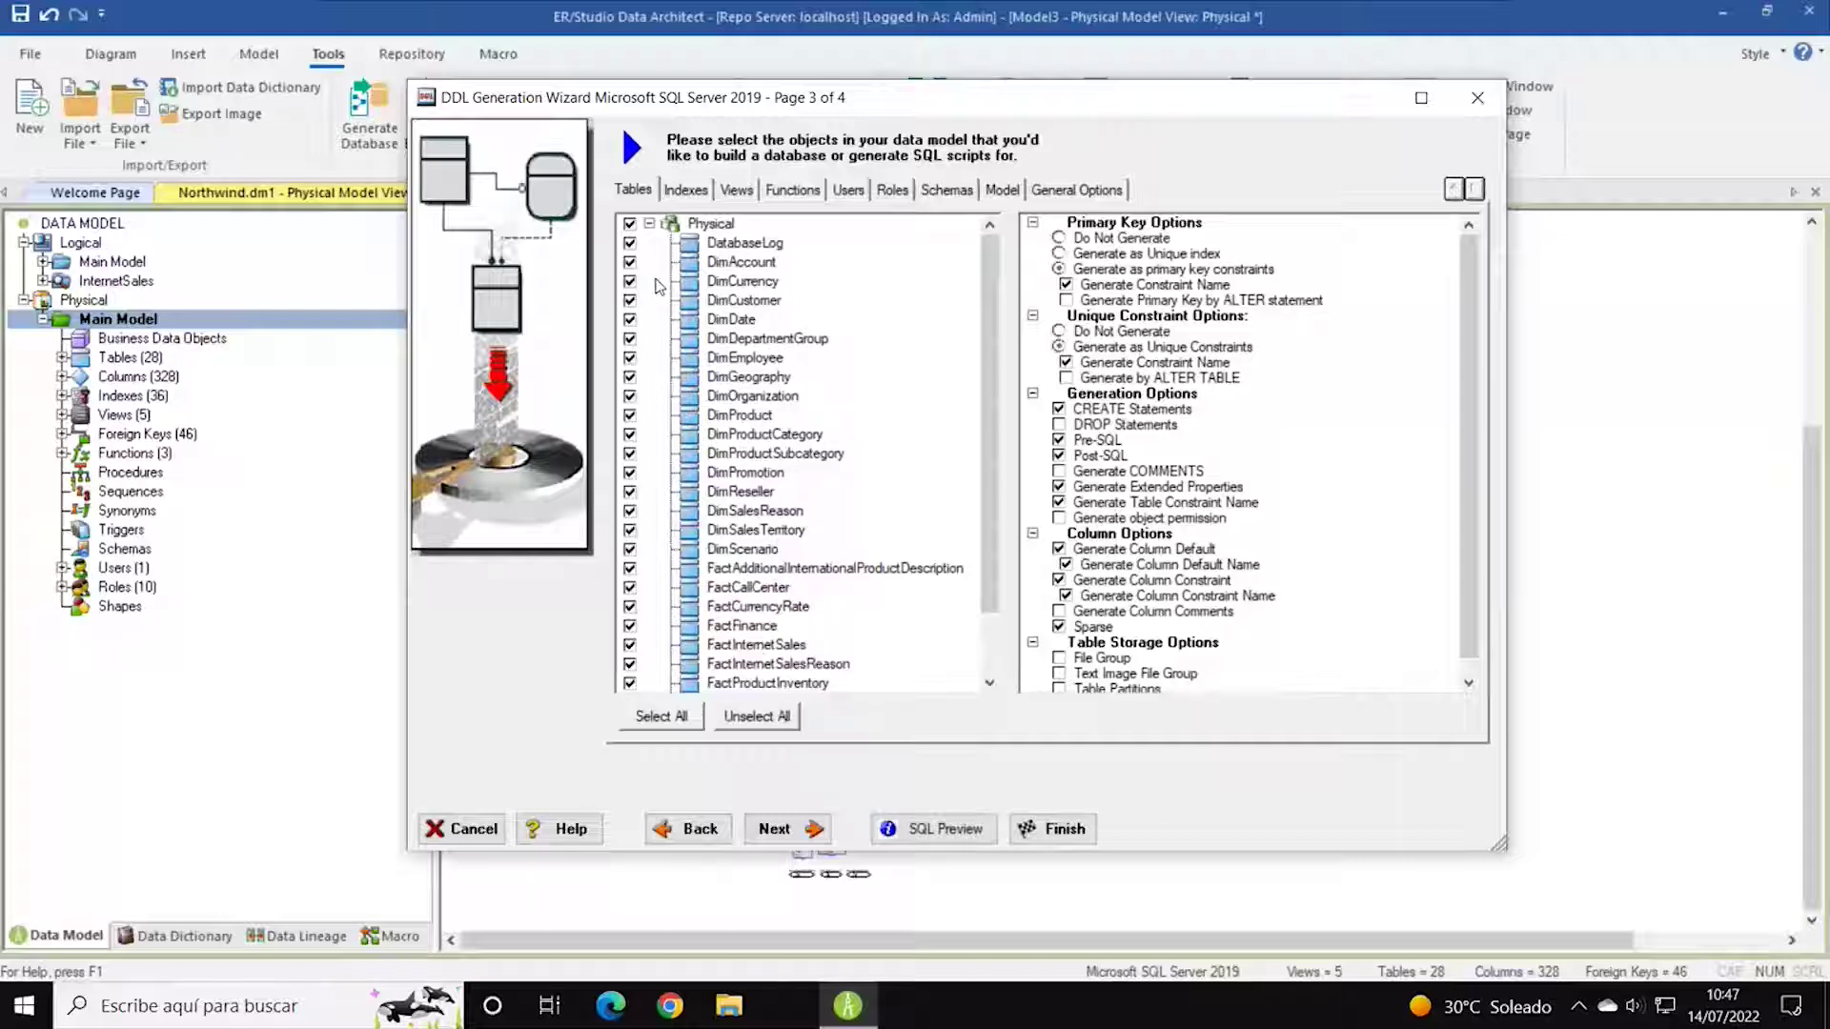
{"action": "left_click", "coordinate": [630, 225]}
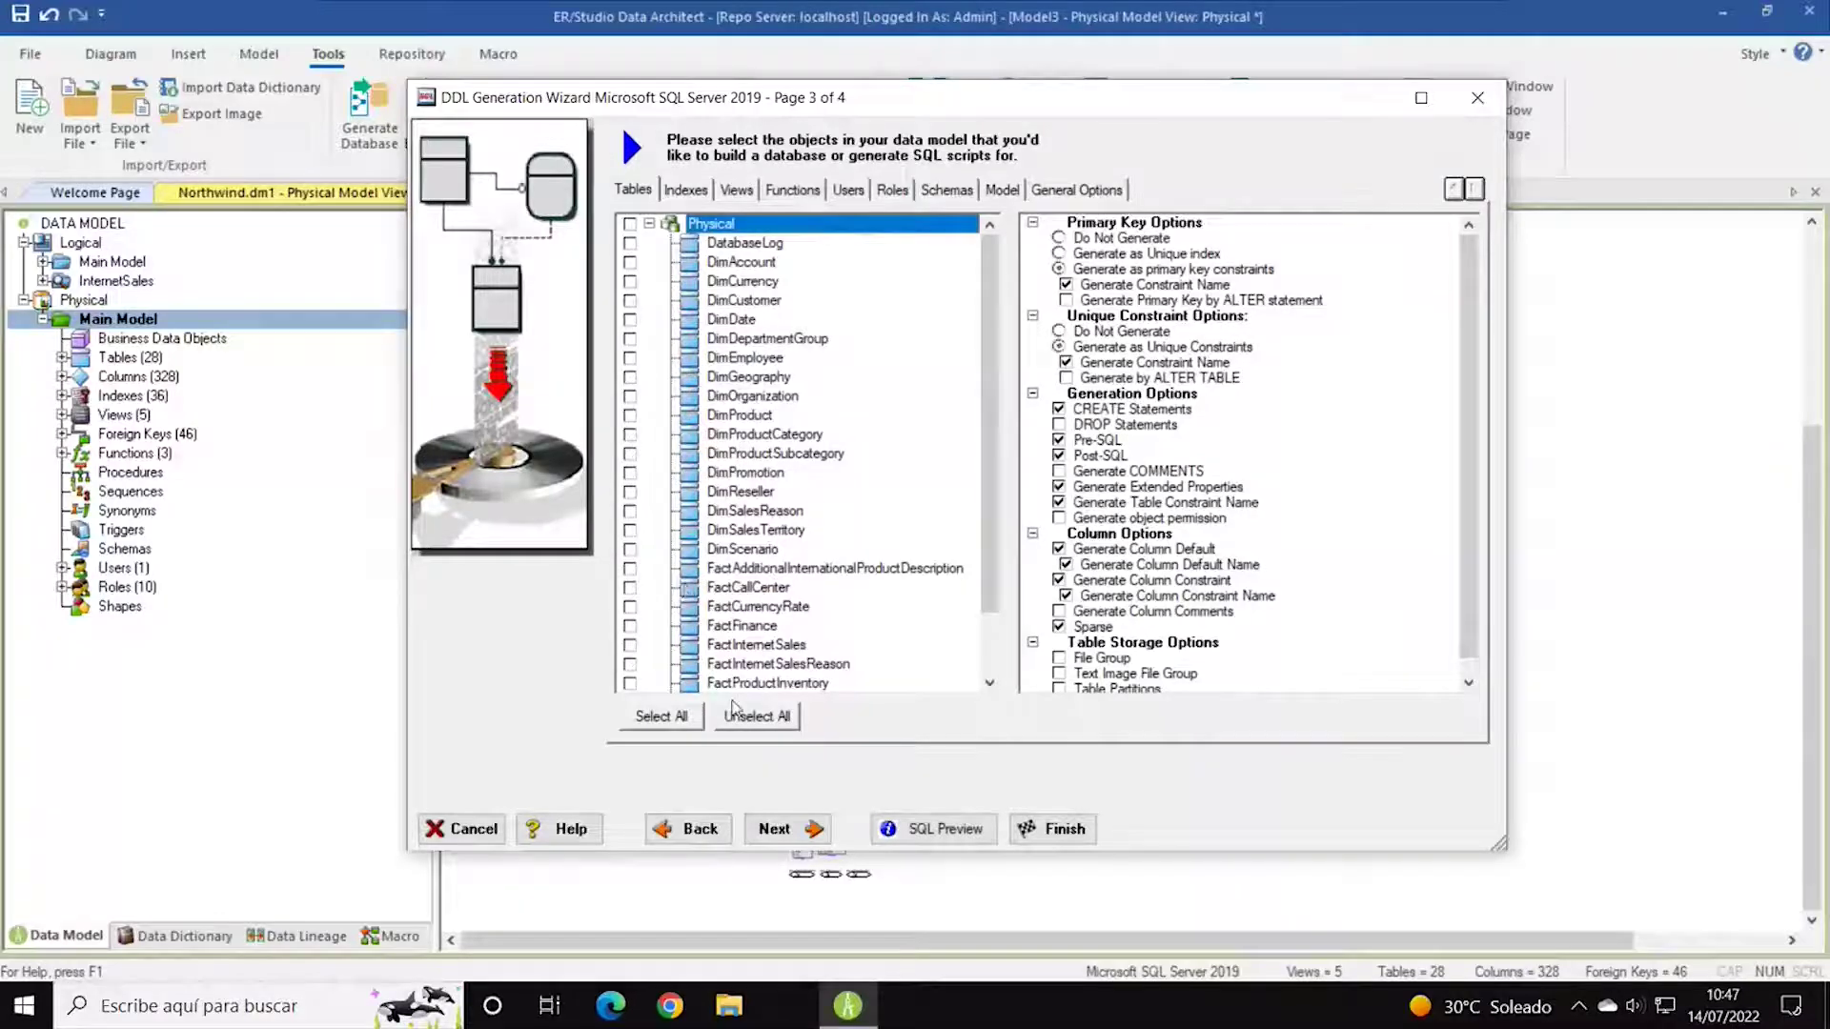
{"action": "left_click", "coordinate": [631, 645]}
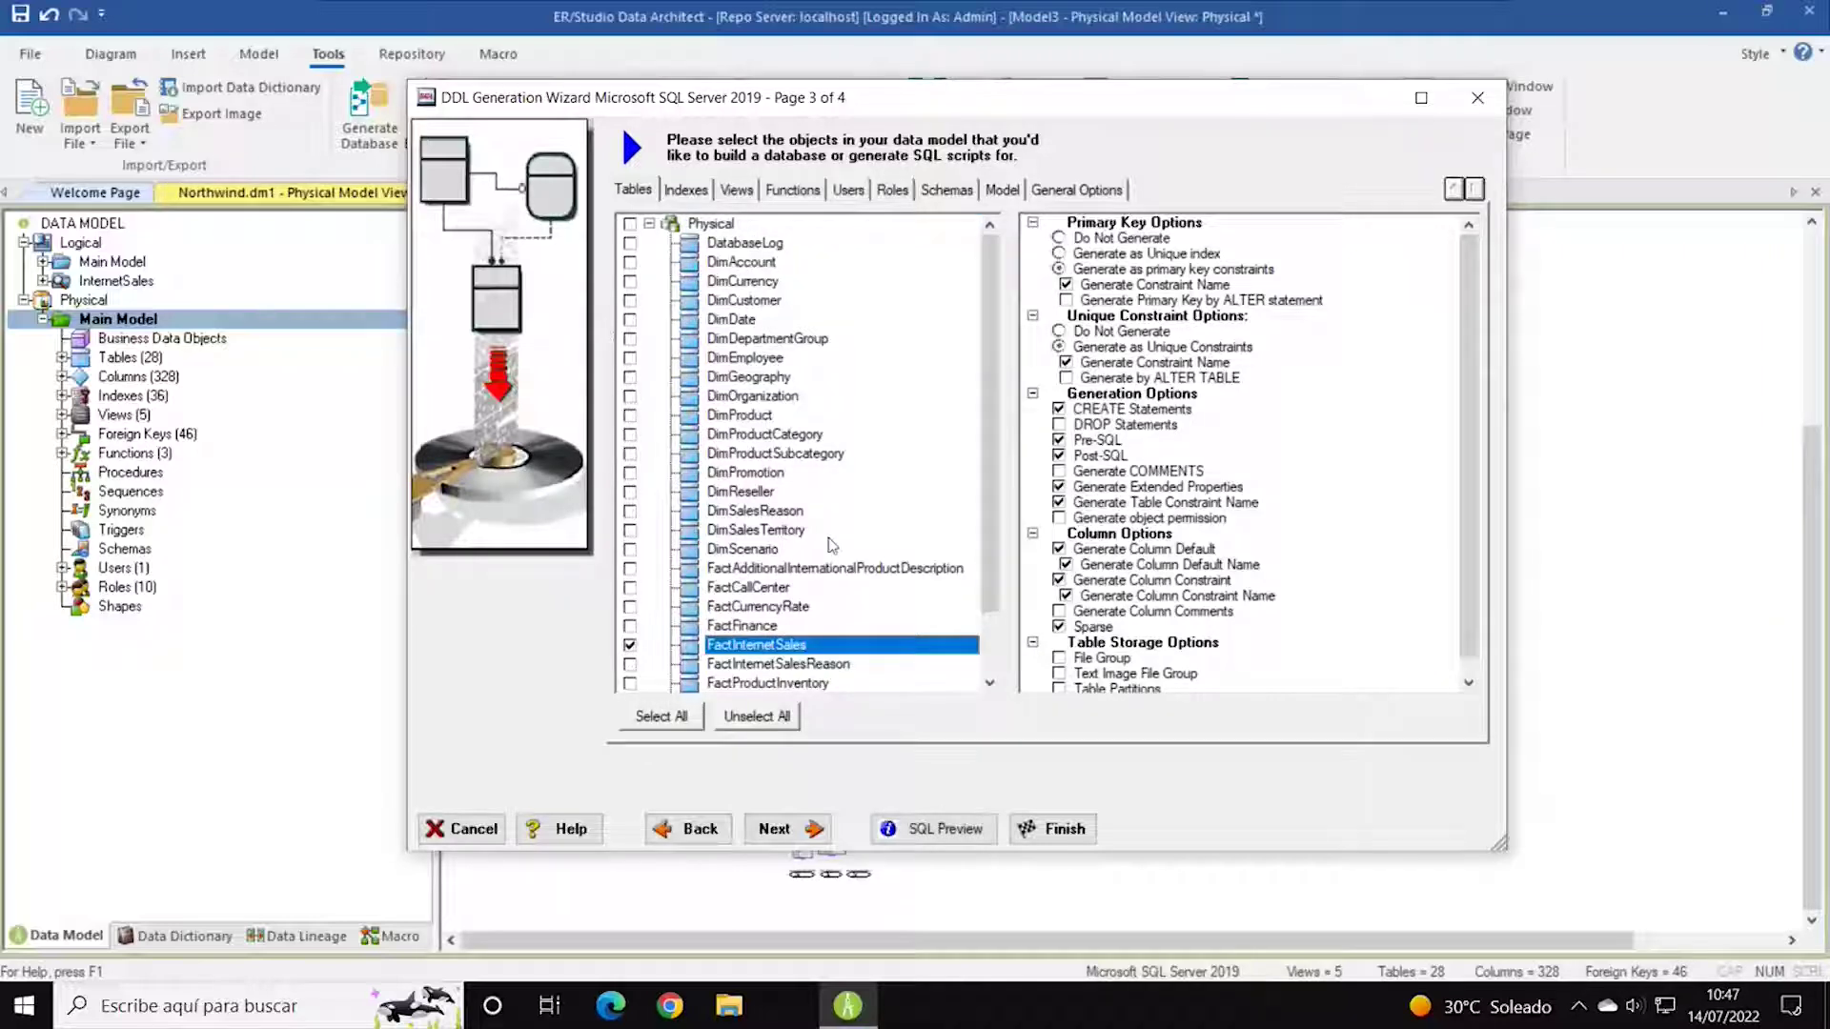
{"action": "left_click", "coordinate": [629, 281]}
{"action": "left_click", "coordinate": [629, 300]}
{"action": "left_click", "coordinate": [629, 319]}
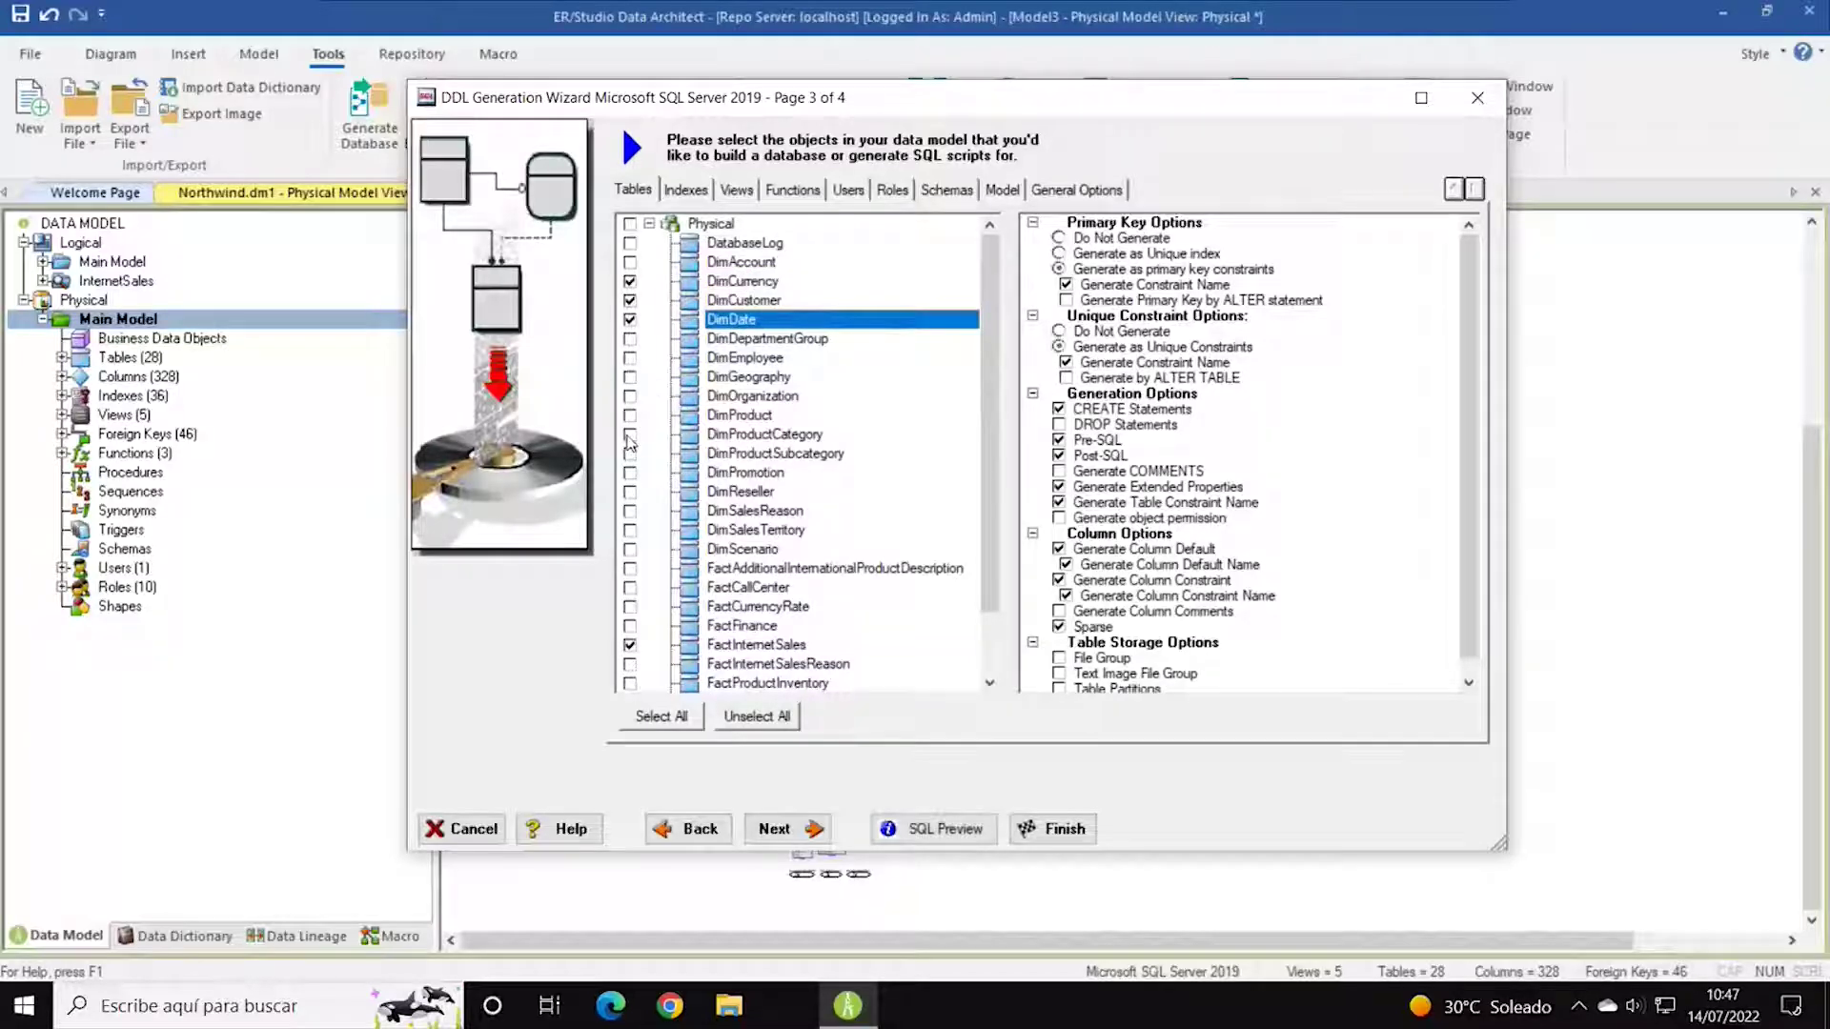
{"action": "left_click", "coordinate": [629, 415]}
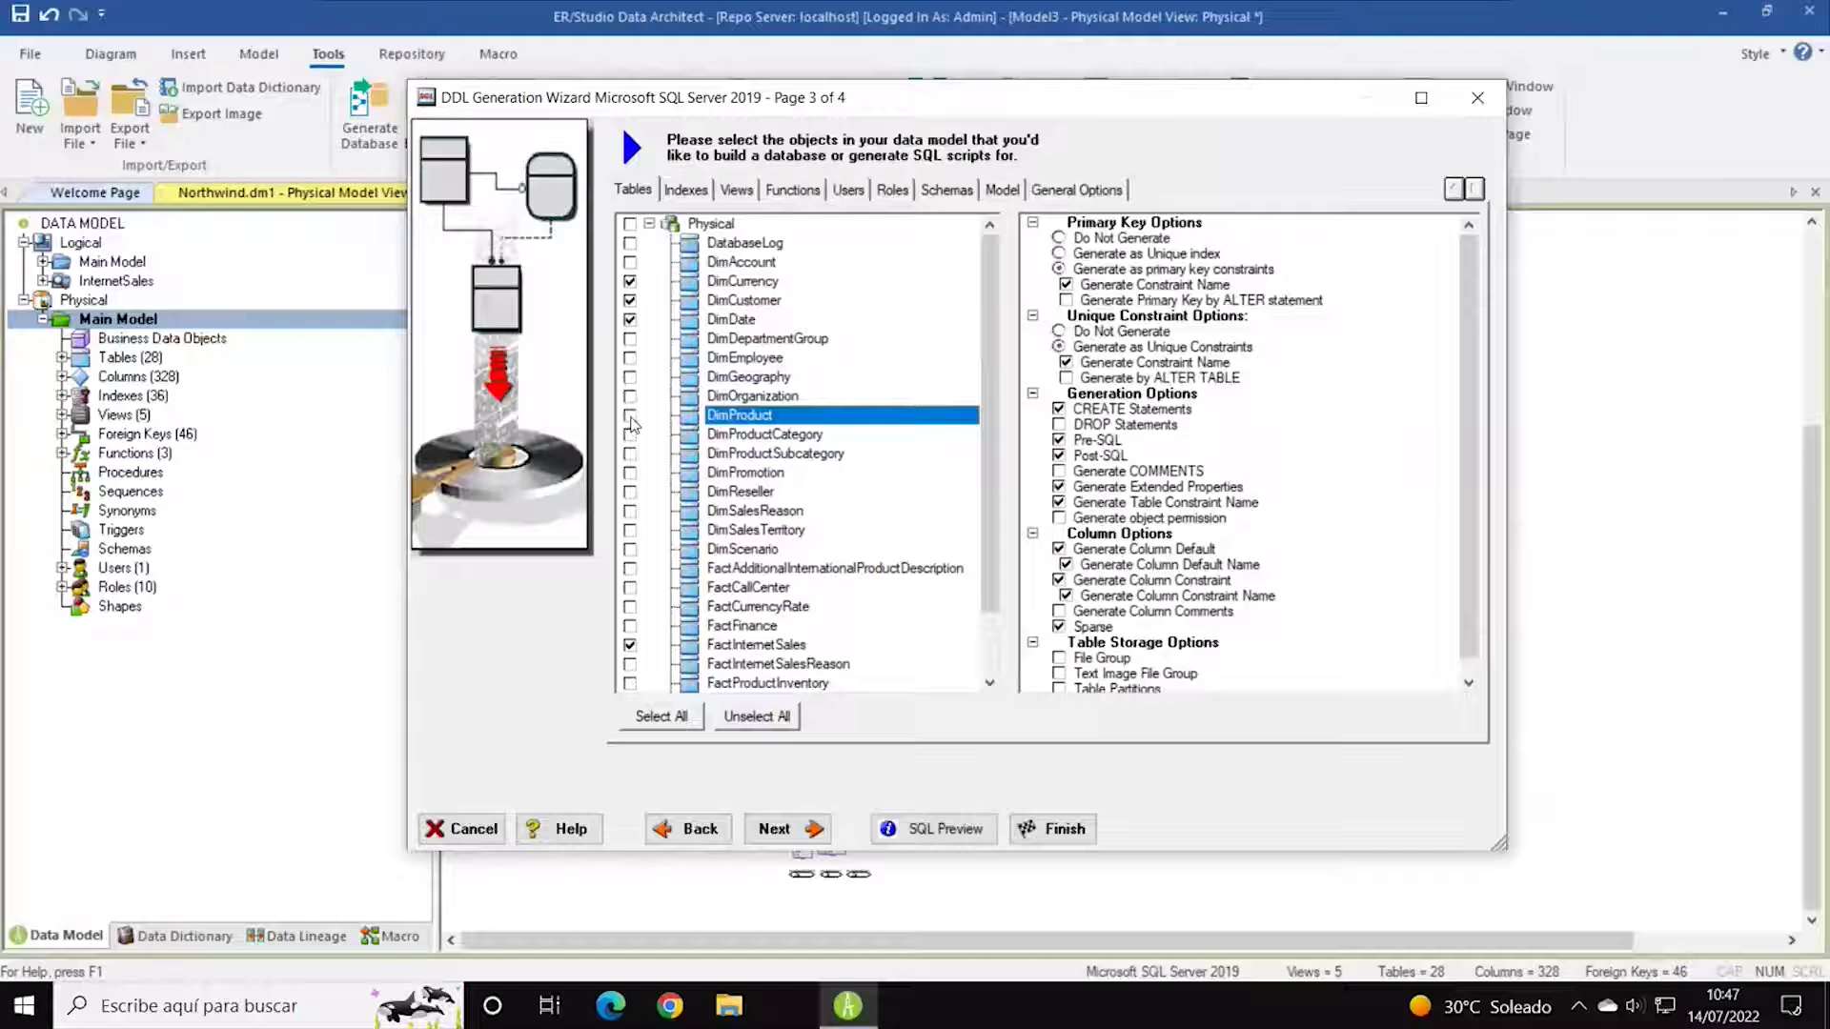
{"action": "left_click", "coordinate": [630, 531]}
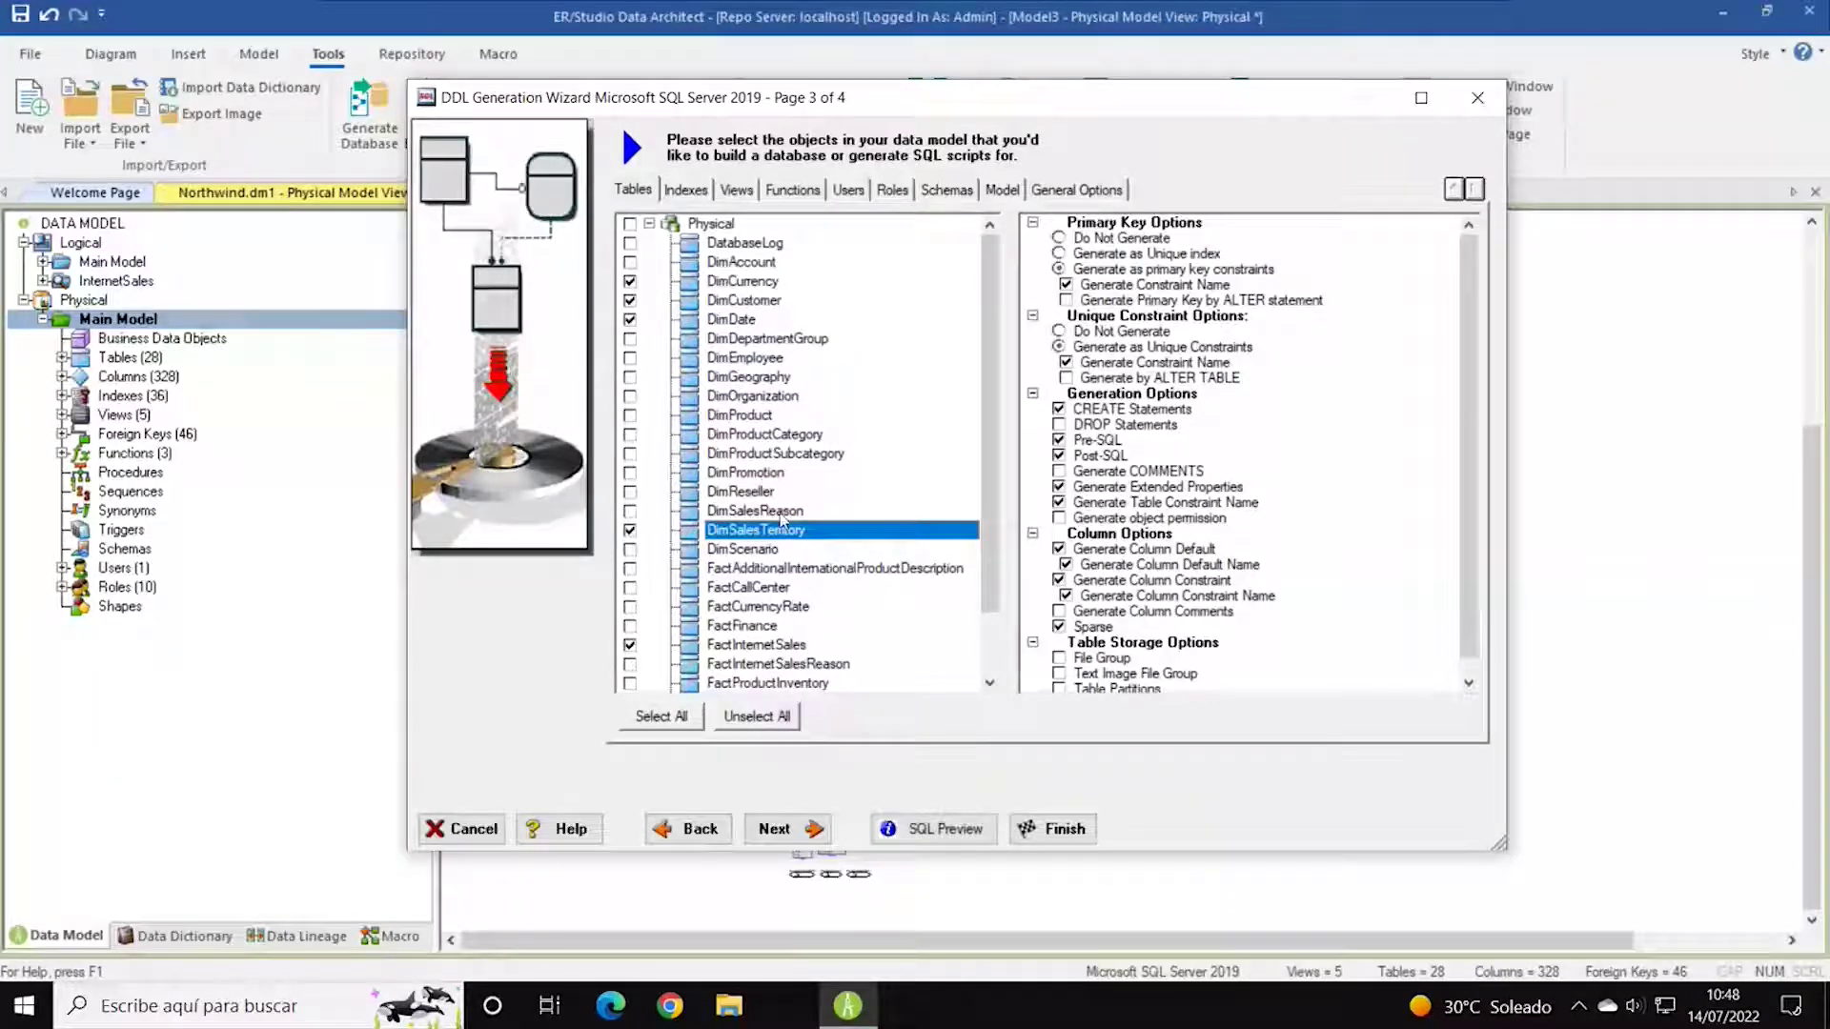
{"action": "scroll", "coordinate": [842, 438], "scroll_direction": "down", "scroll_amount": 1}
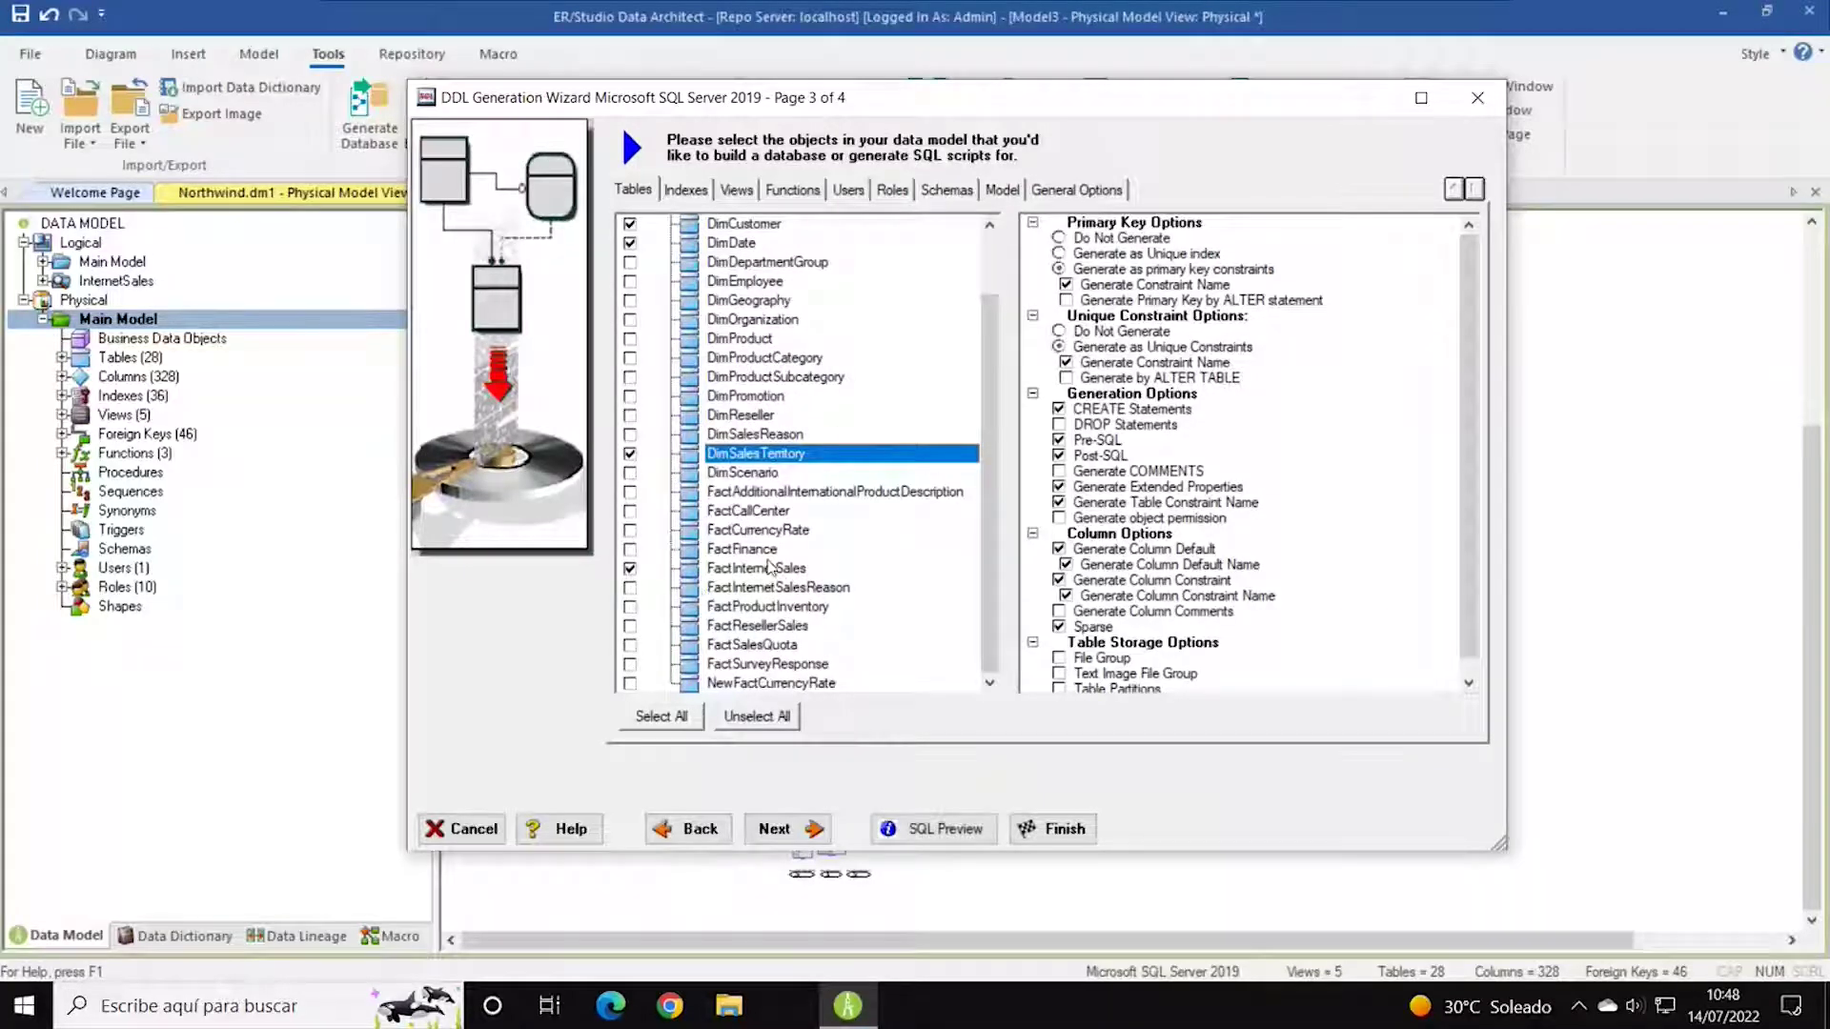
{"action": "scroll", "coordinate": [827, 397], "scroll_direction": "up", "scroll_amount": 2}
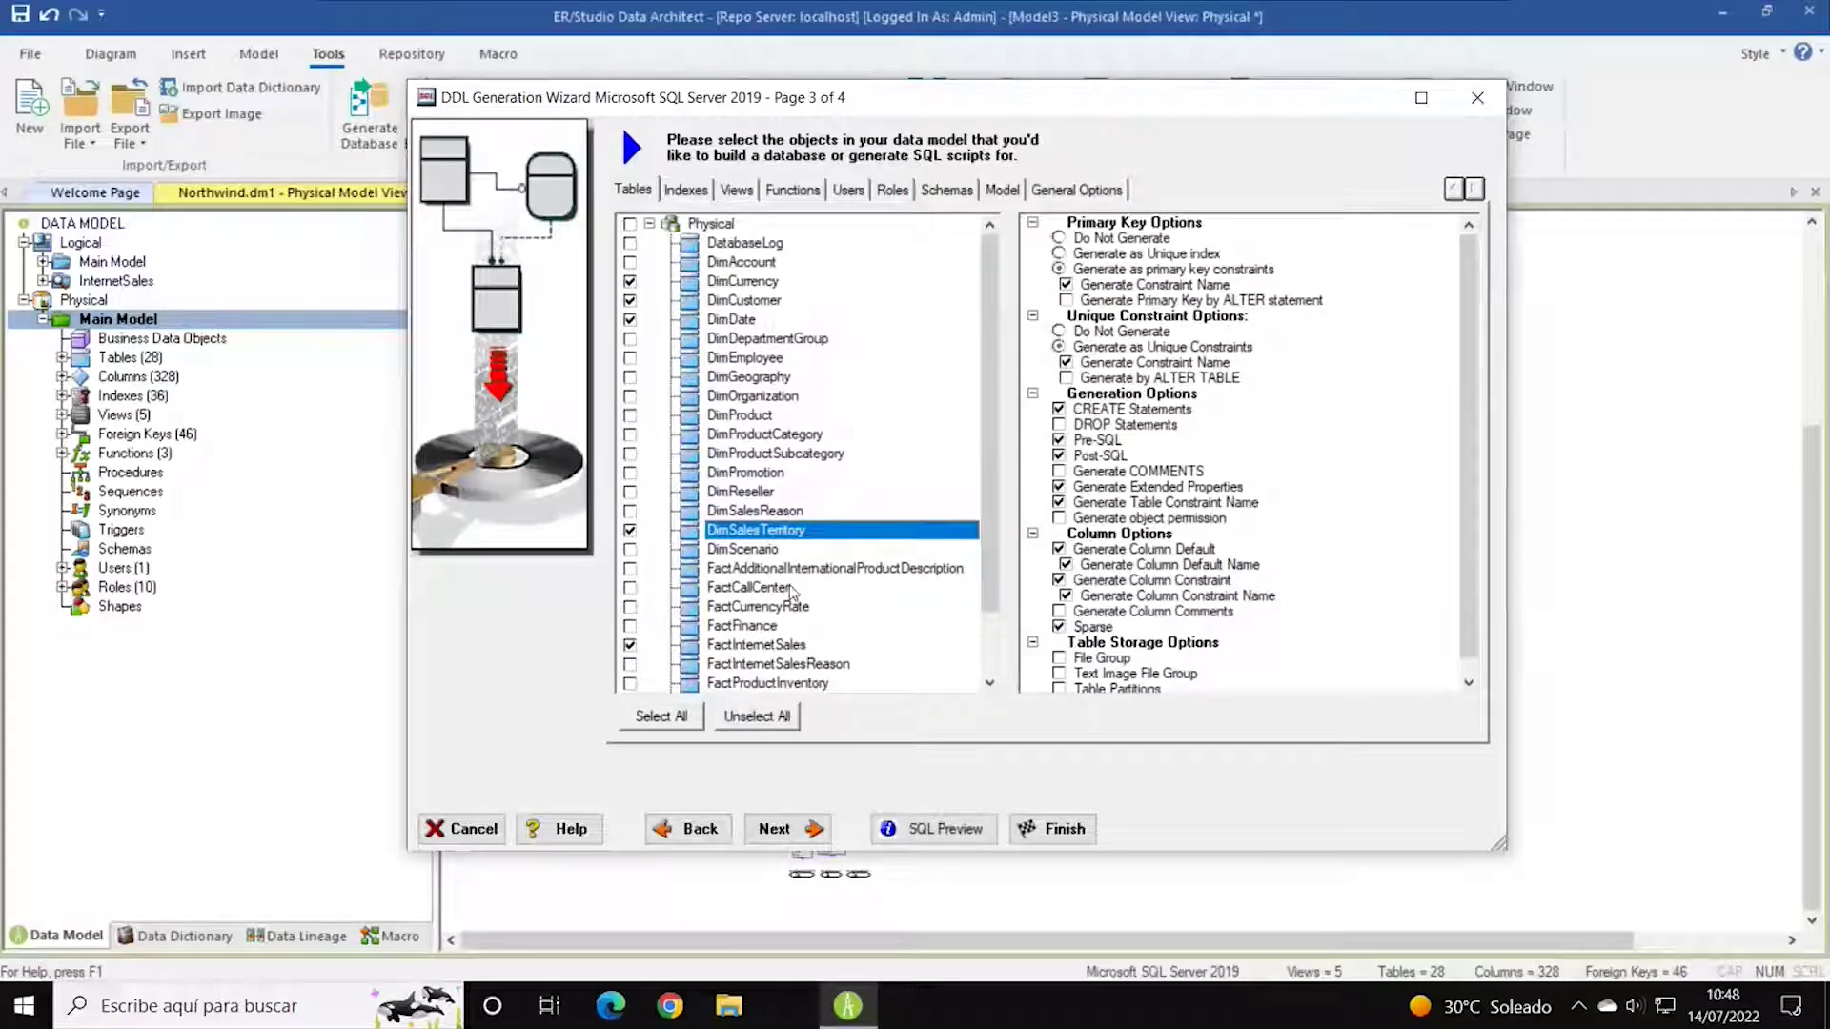
{"action": "left_click", "coordinate": [630, 223]}
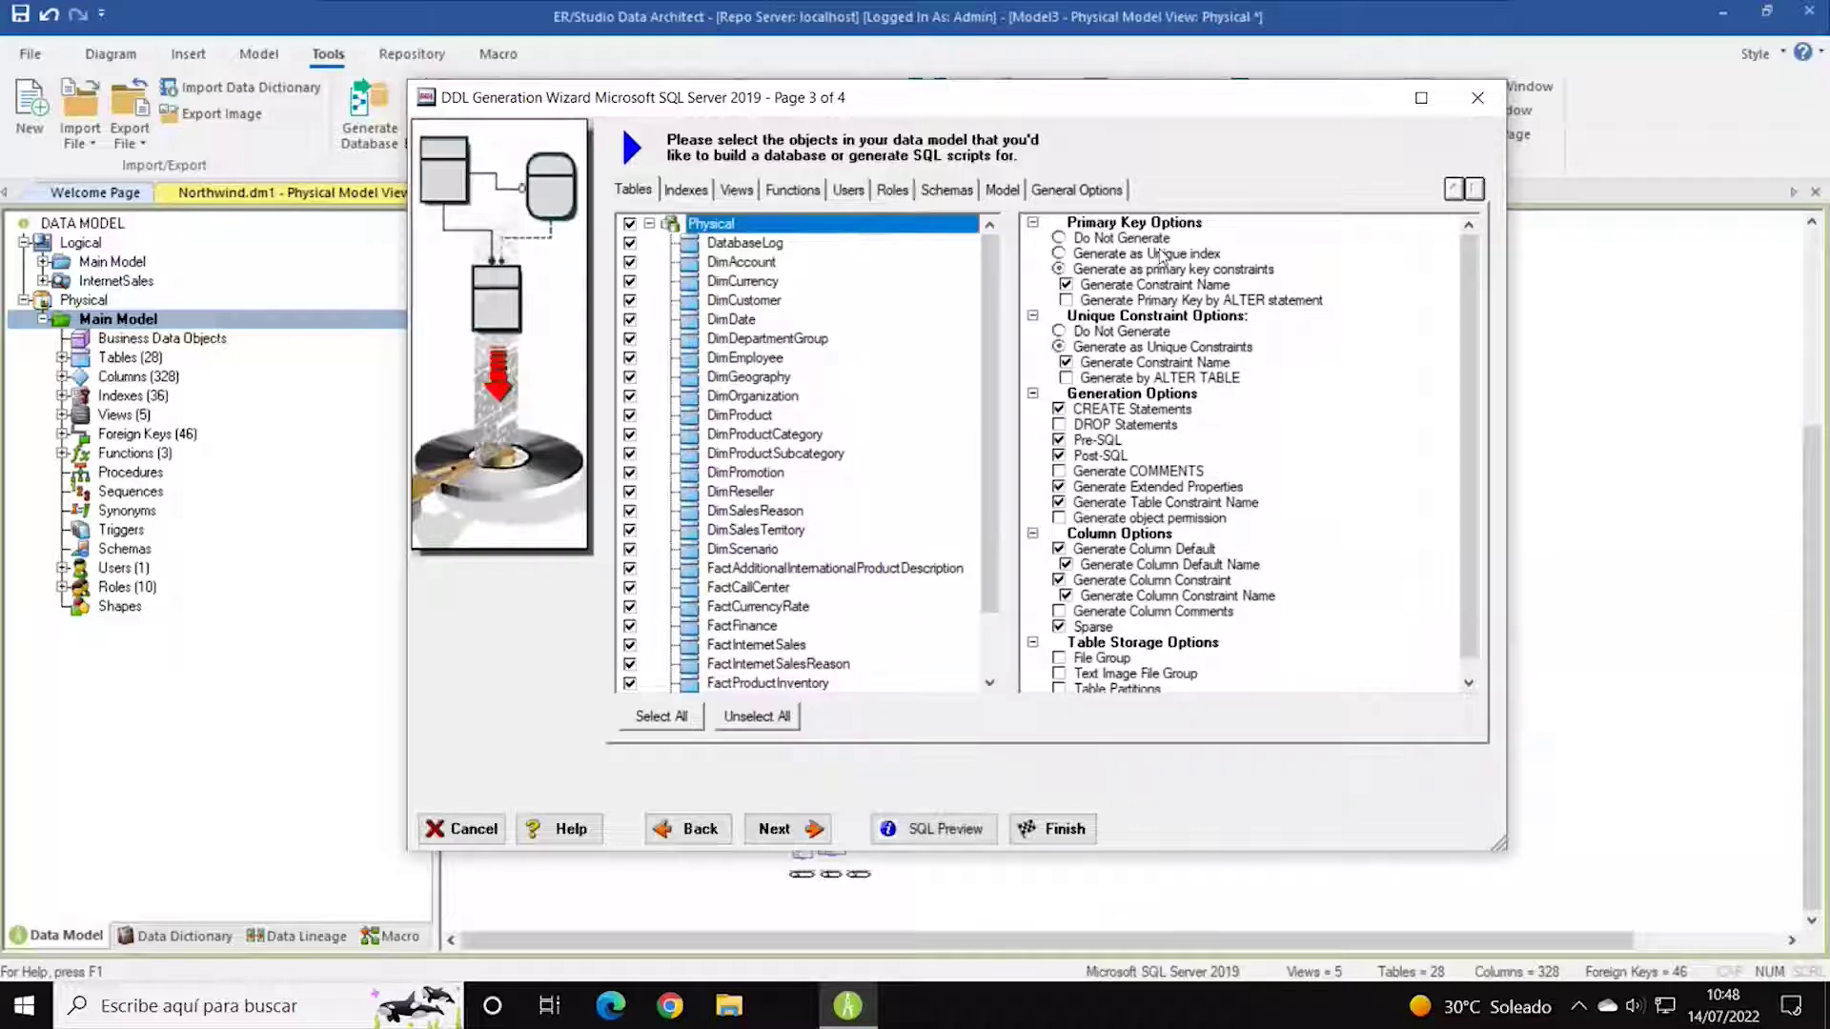
{"action": "scroll", "coordinate": [1305, 360], "scroll_direction": "down", "scroll_amount": 1}
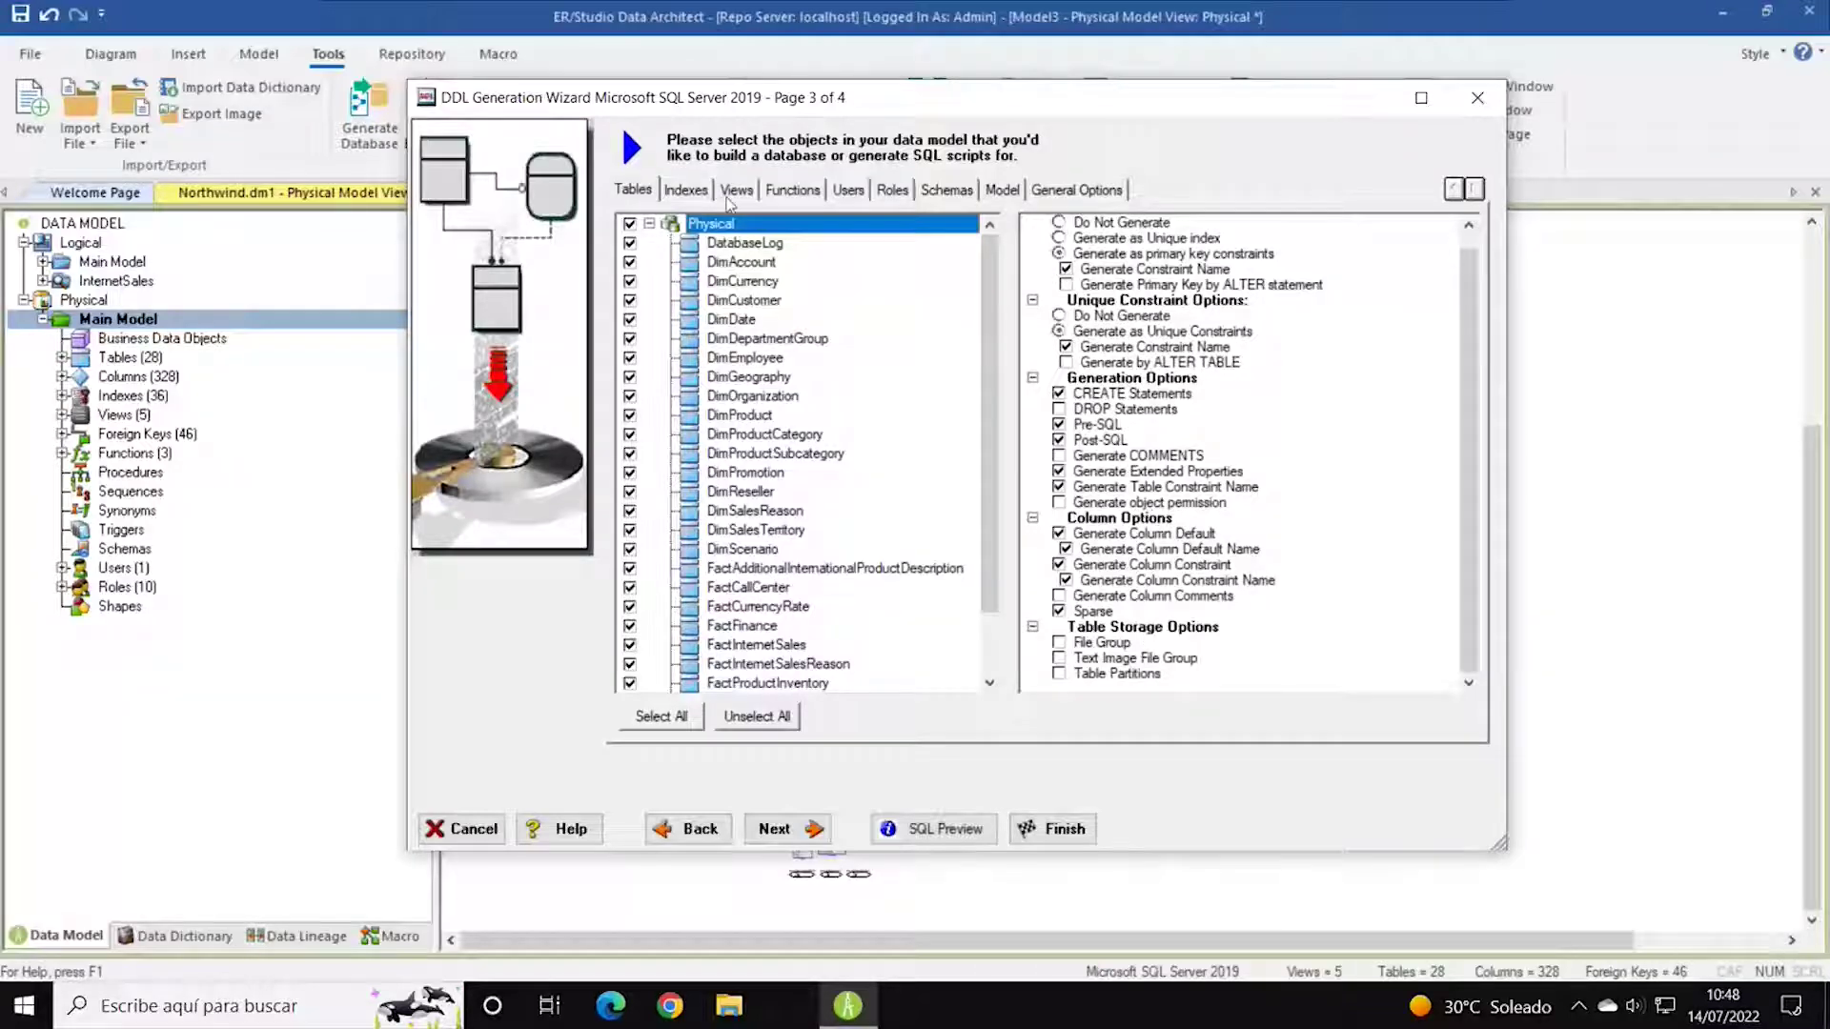
Include all five views and the dbo user, leaving all ten roles unchecked.
{"action": "left_click", "coordinate": [684, 191]}
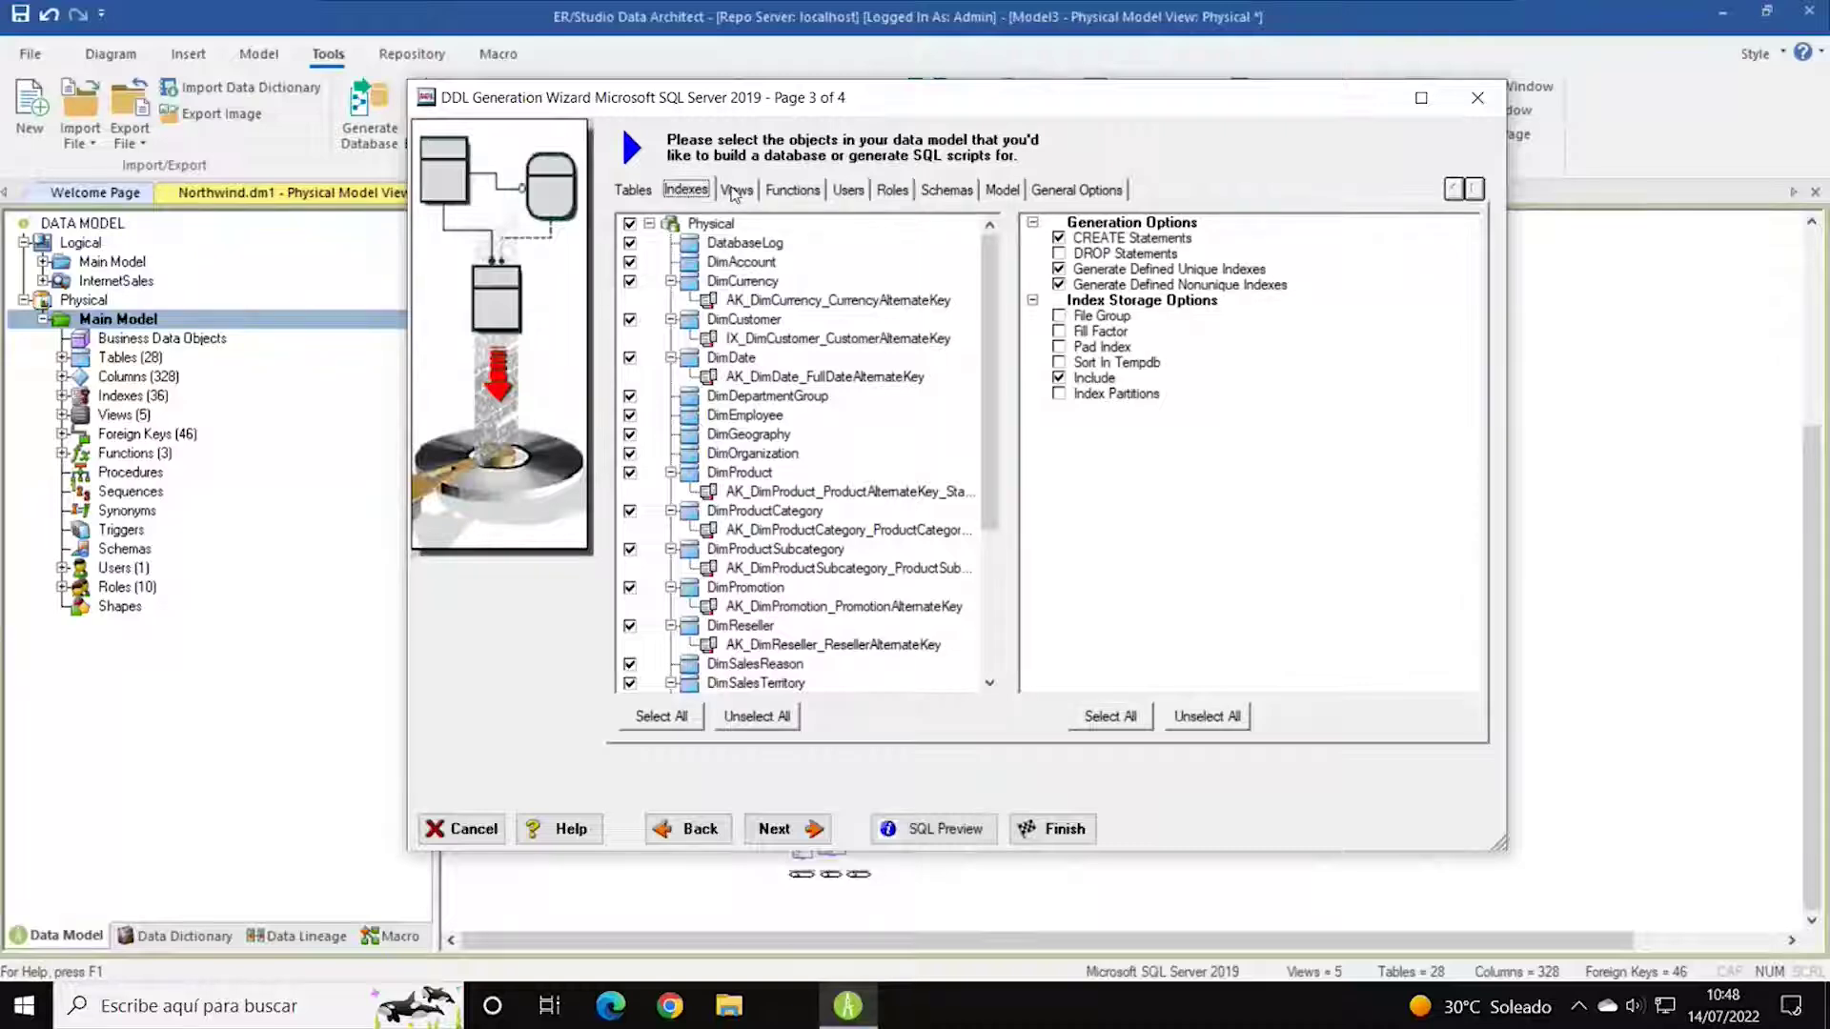
{"action": "left_click", "coordinate": [736, 190]}
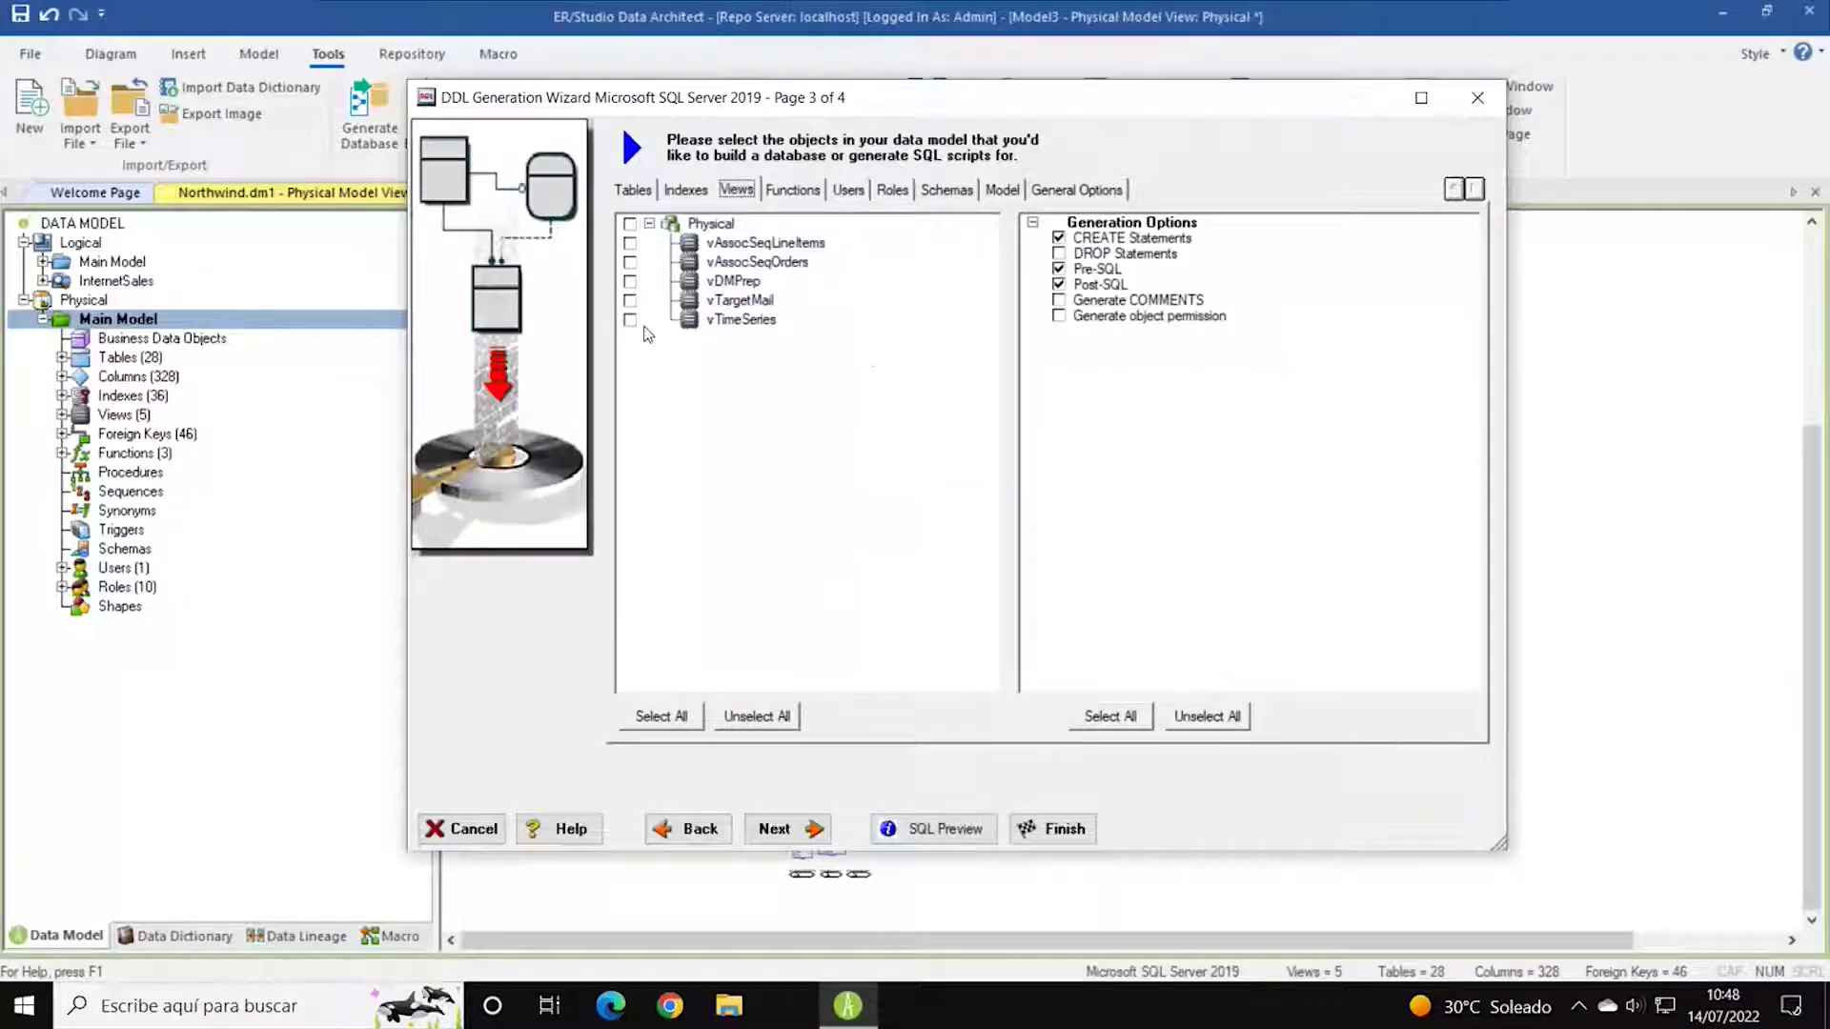
{"action": "left_click", "coordinate": [630, 225]}
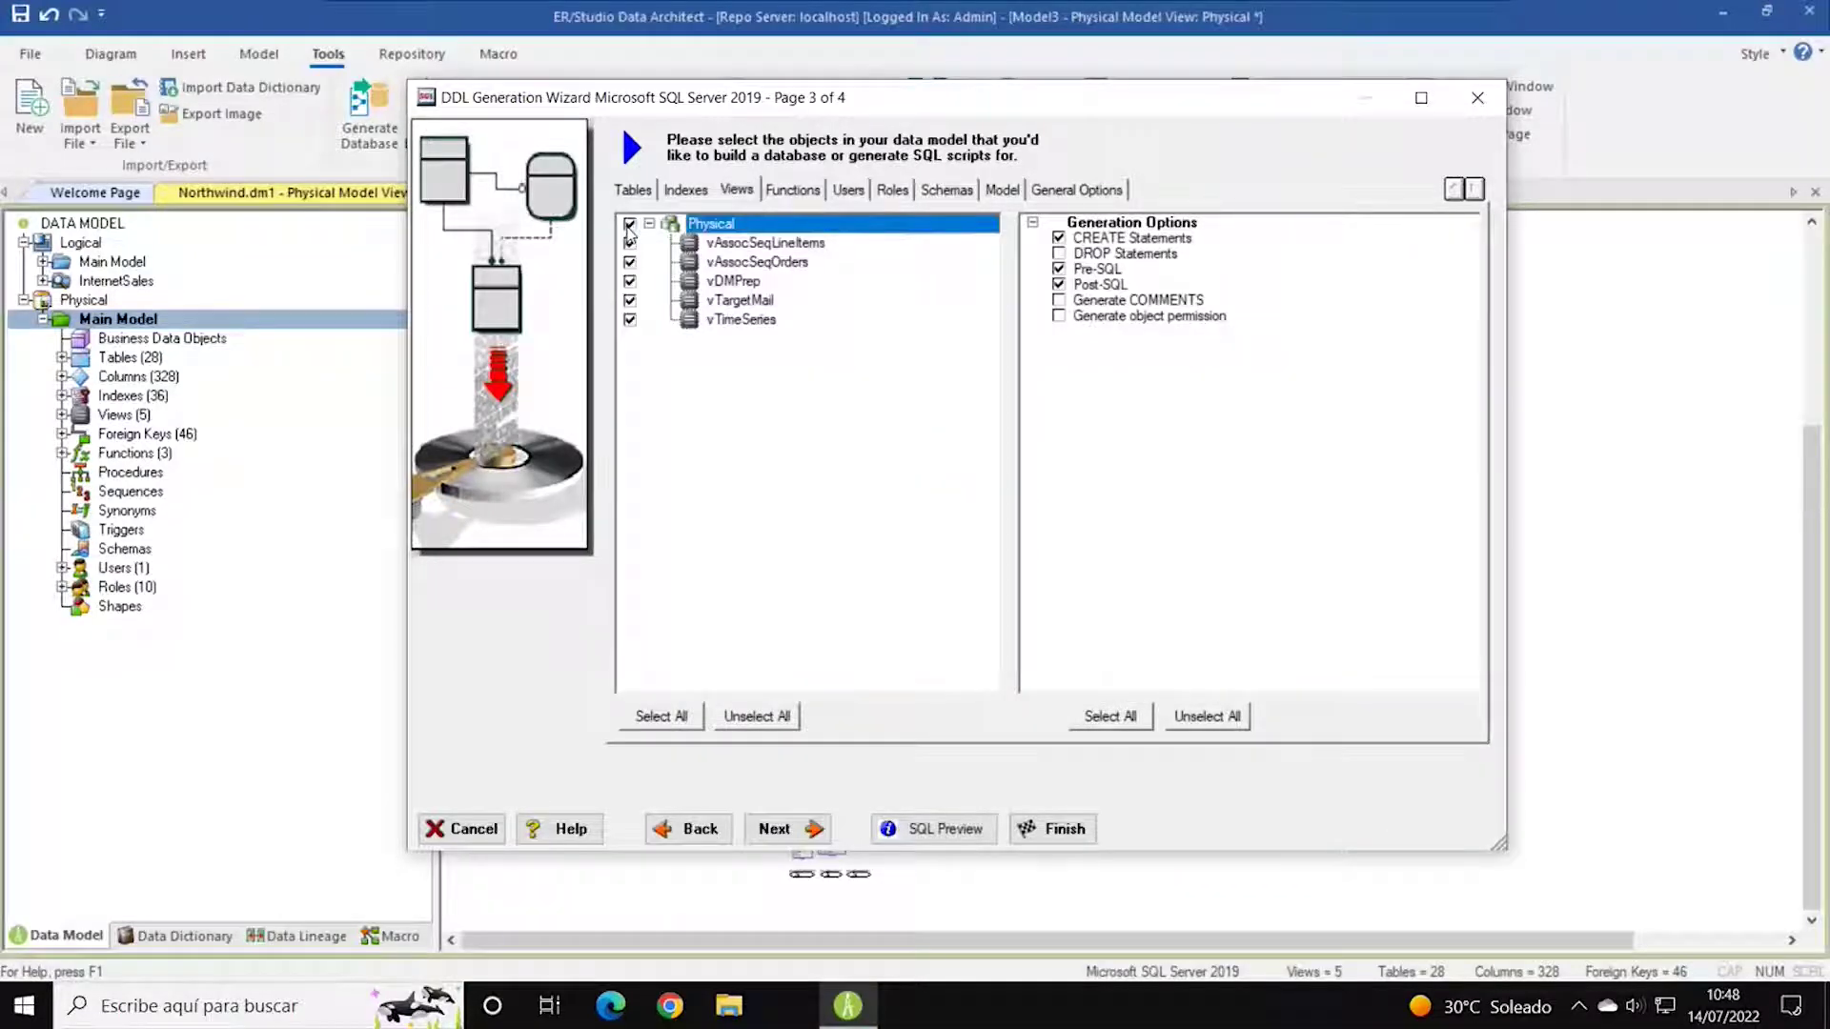
{"action": "left_click", "coordinate": [792, 189]}
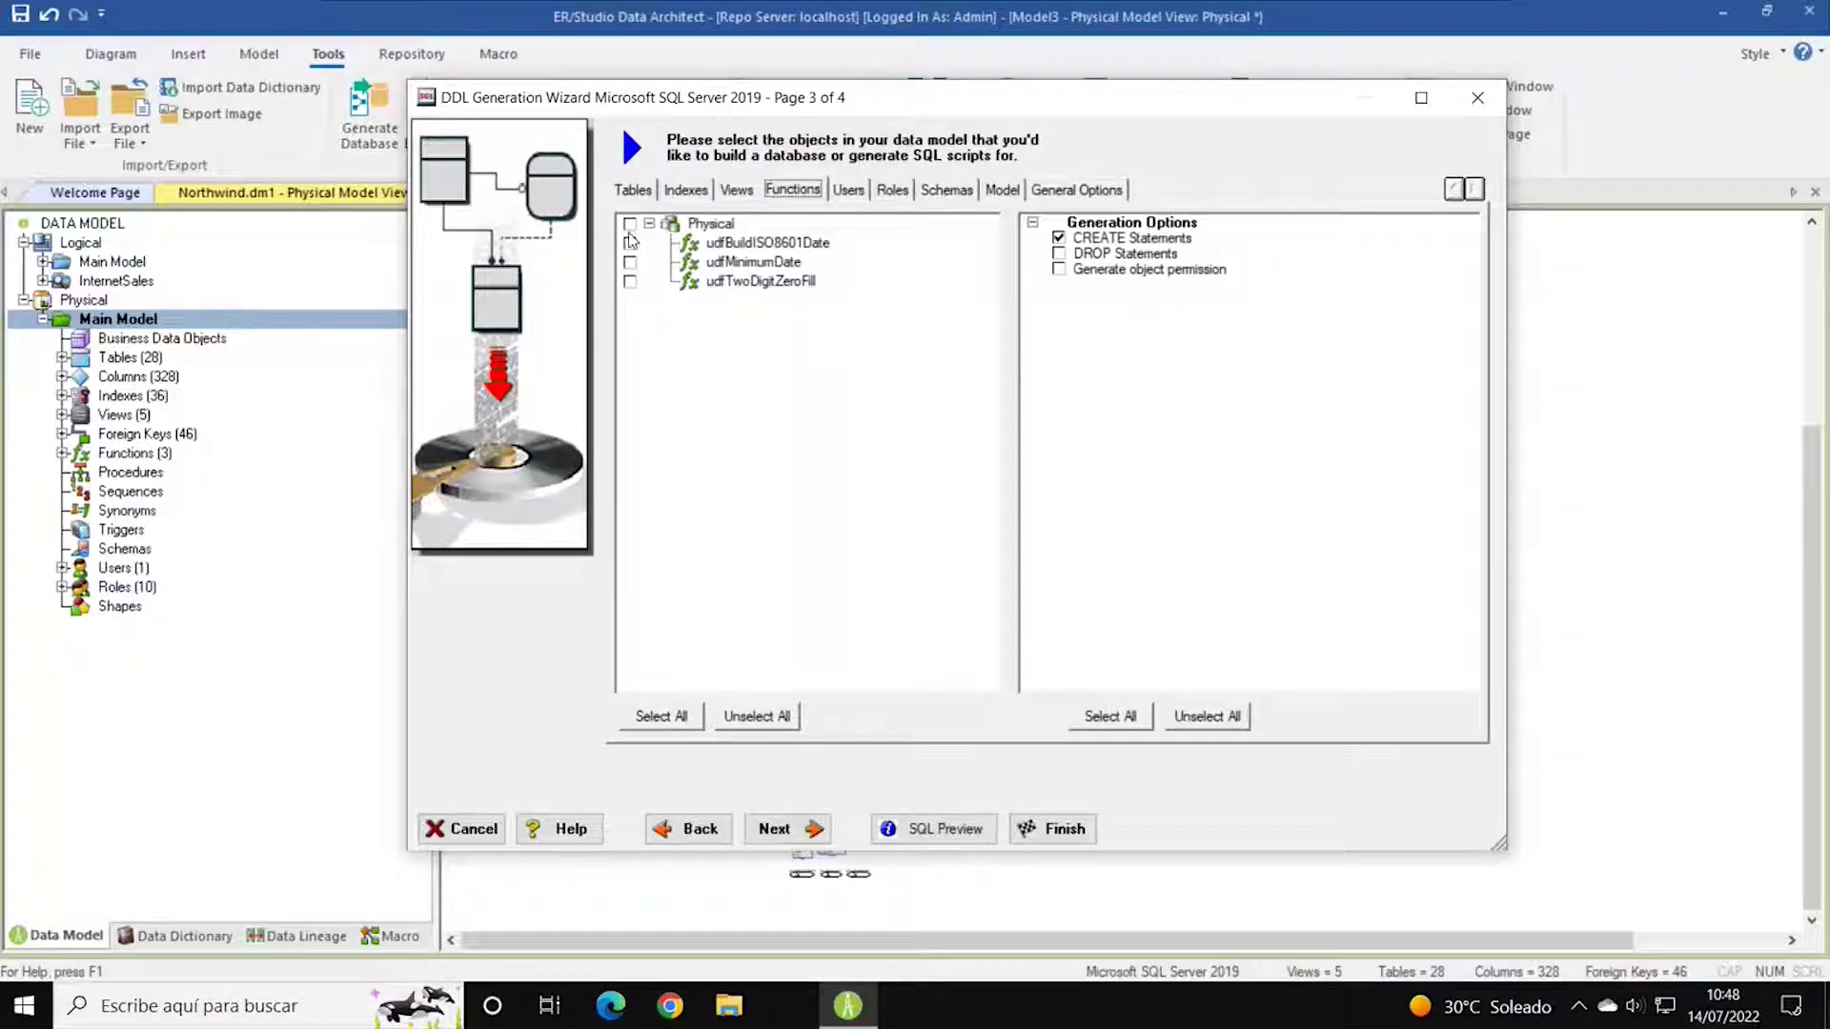
{"action": "left_click", "coordinate": [848, 190]}
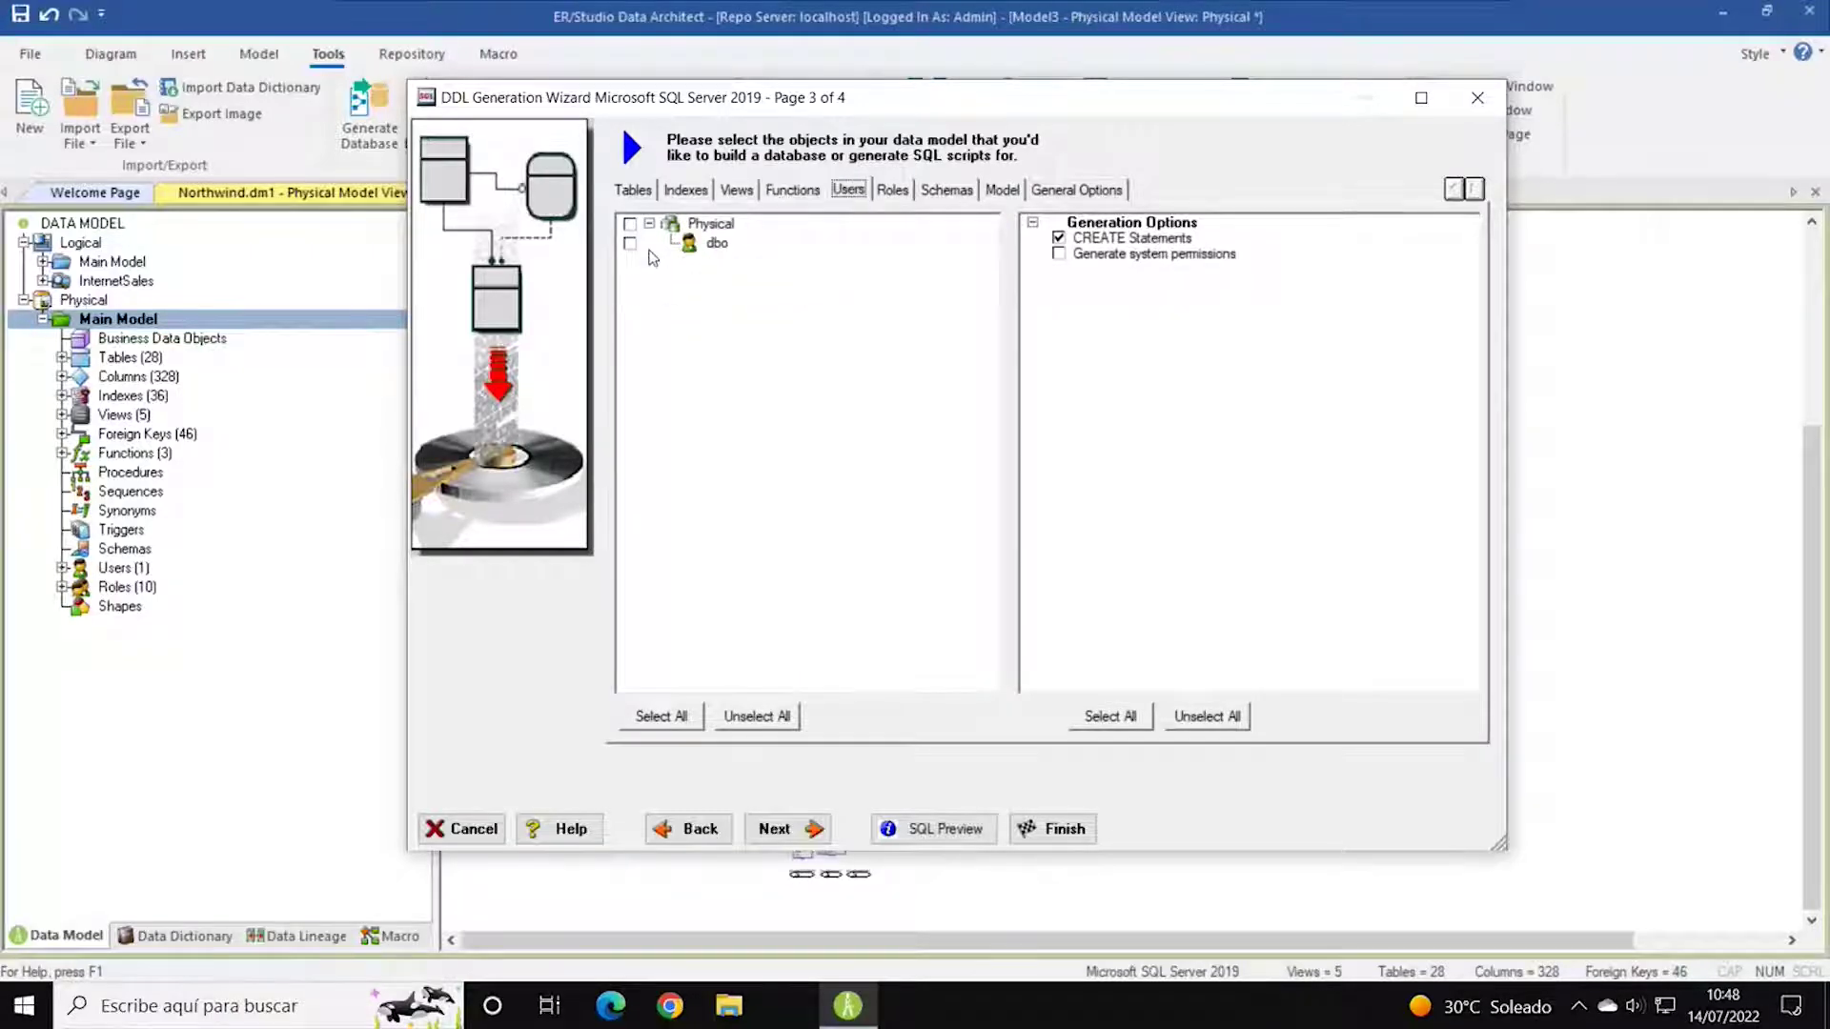
{"action": "left_click", "coordinate": [629, 226]}
{"action": "left_click", "coordinate": [892, 190]}
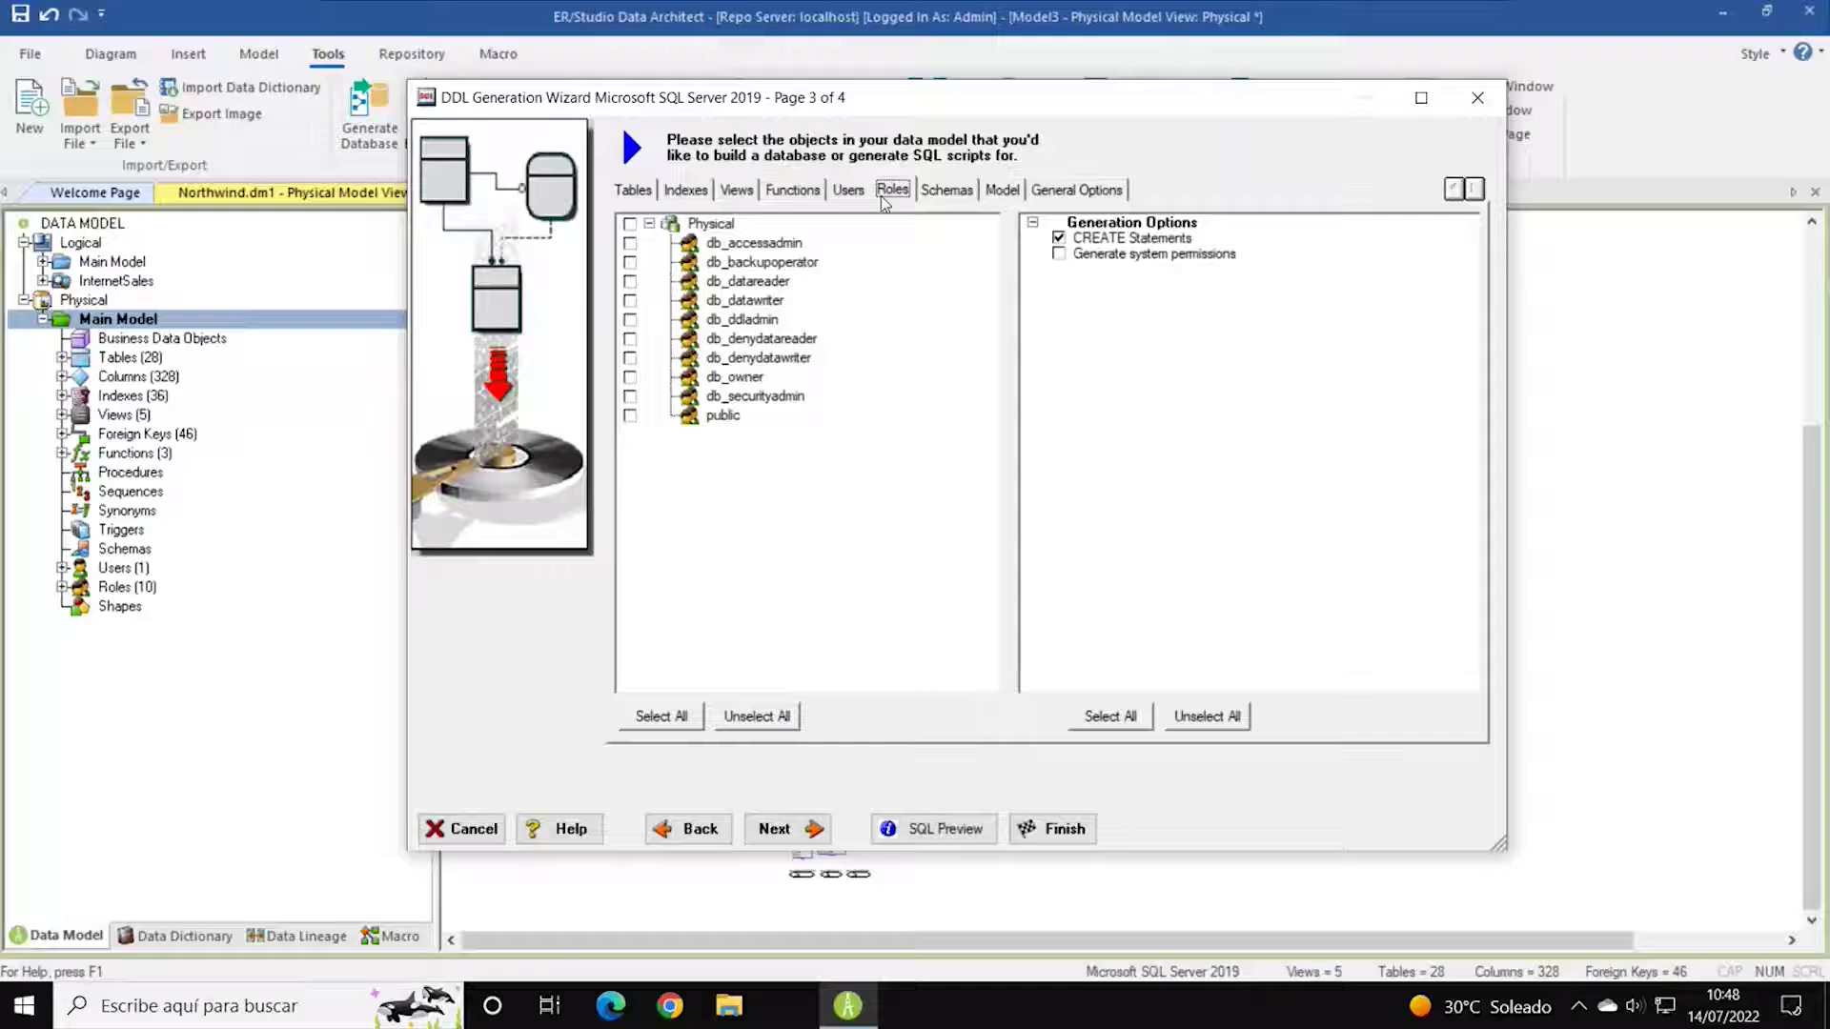
{"action": "left_click", "coordinate": [629, 225]}
{"action": "left_click", "coordinate": [629, 225]}
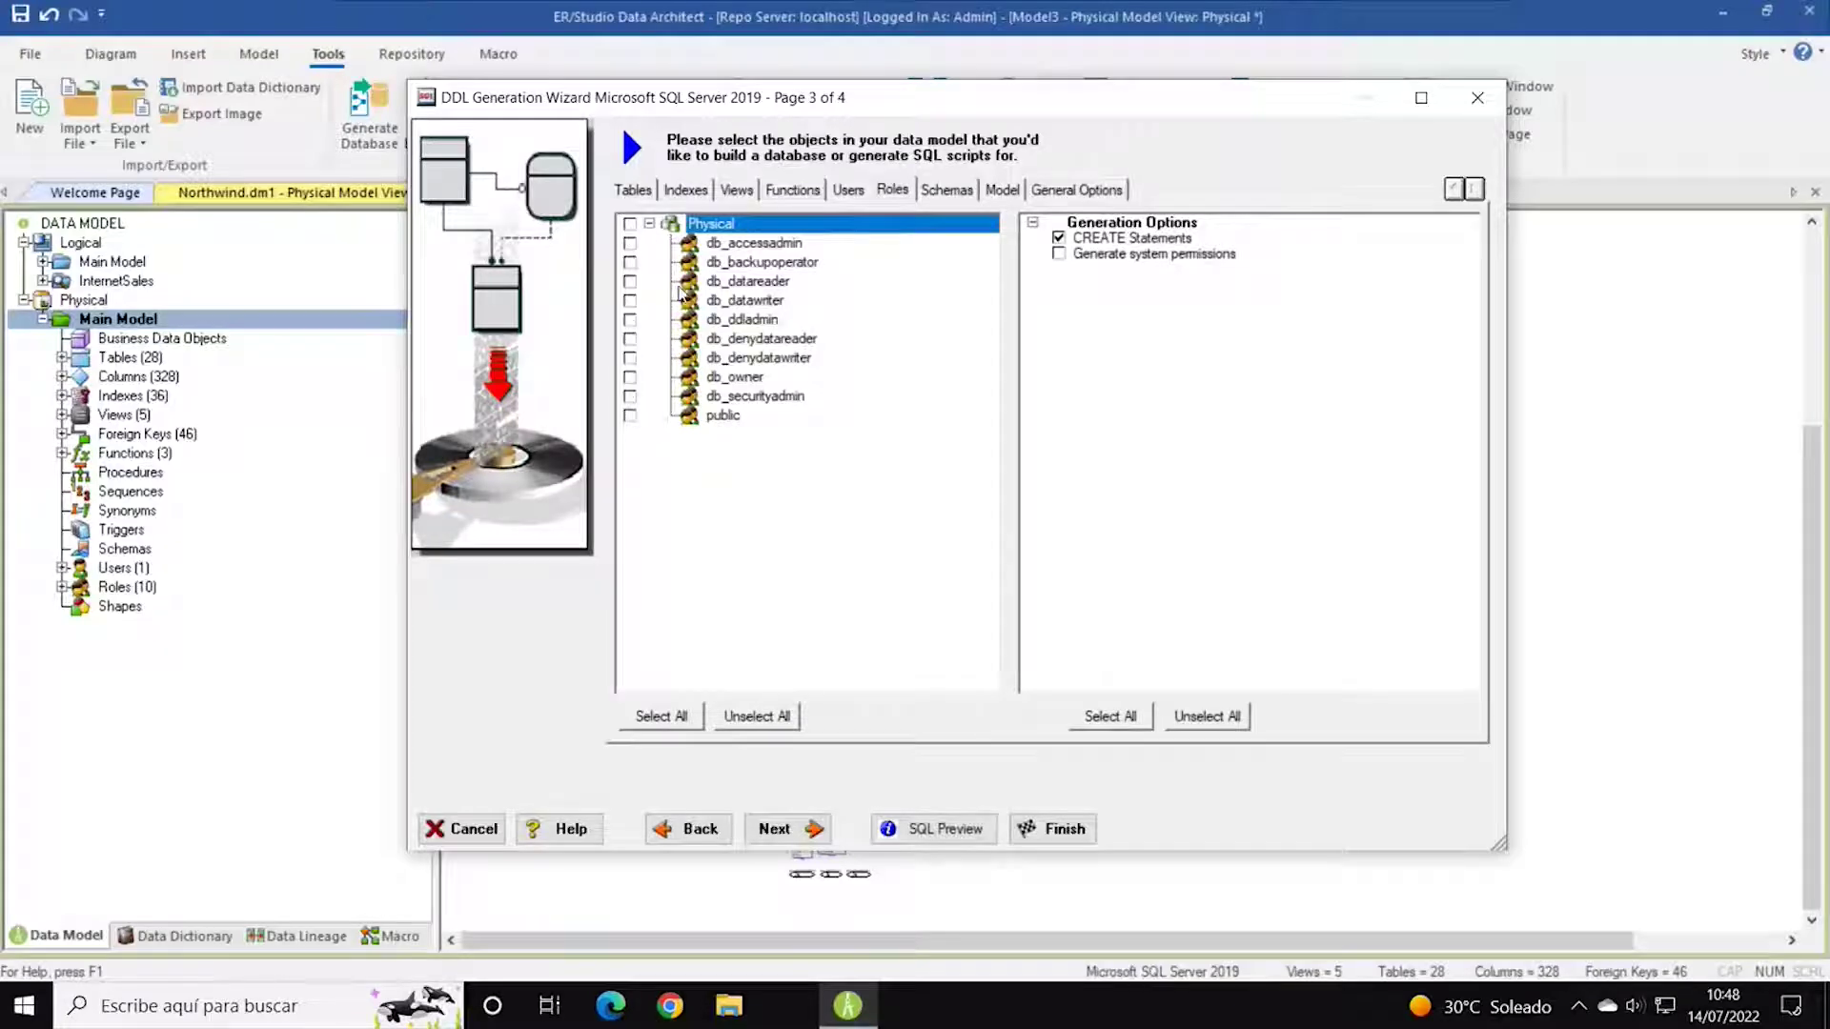
Review the Schemas, Model and General Options tabs, then advance to the summary page.
{"action": "left_click", "coordinate": [946, 191]}
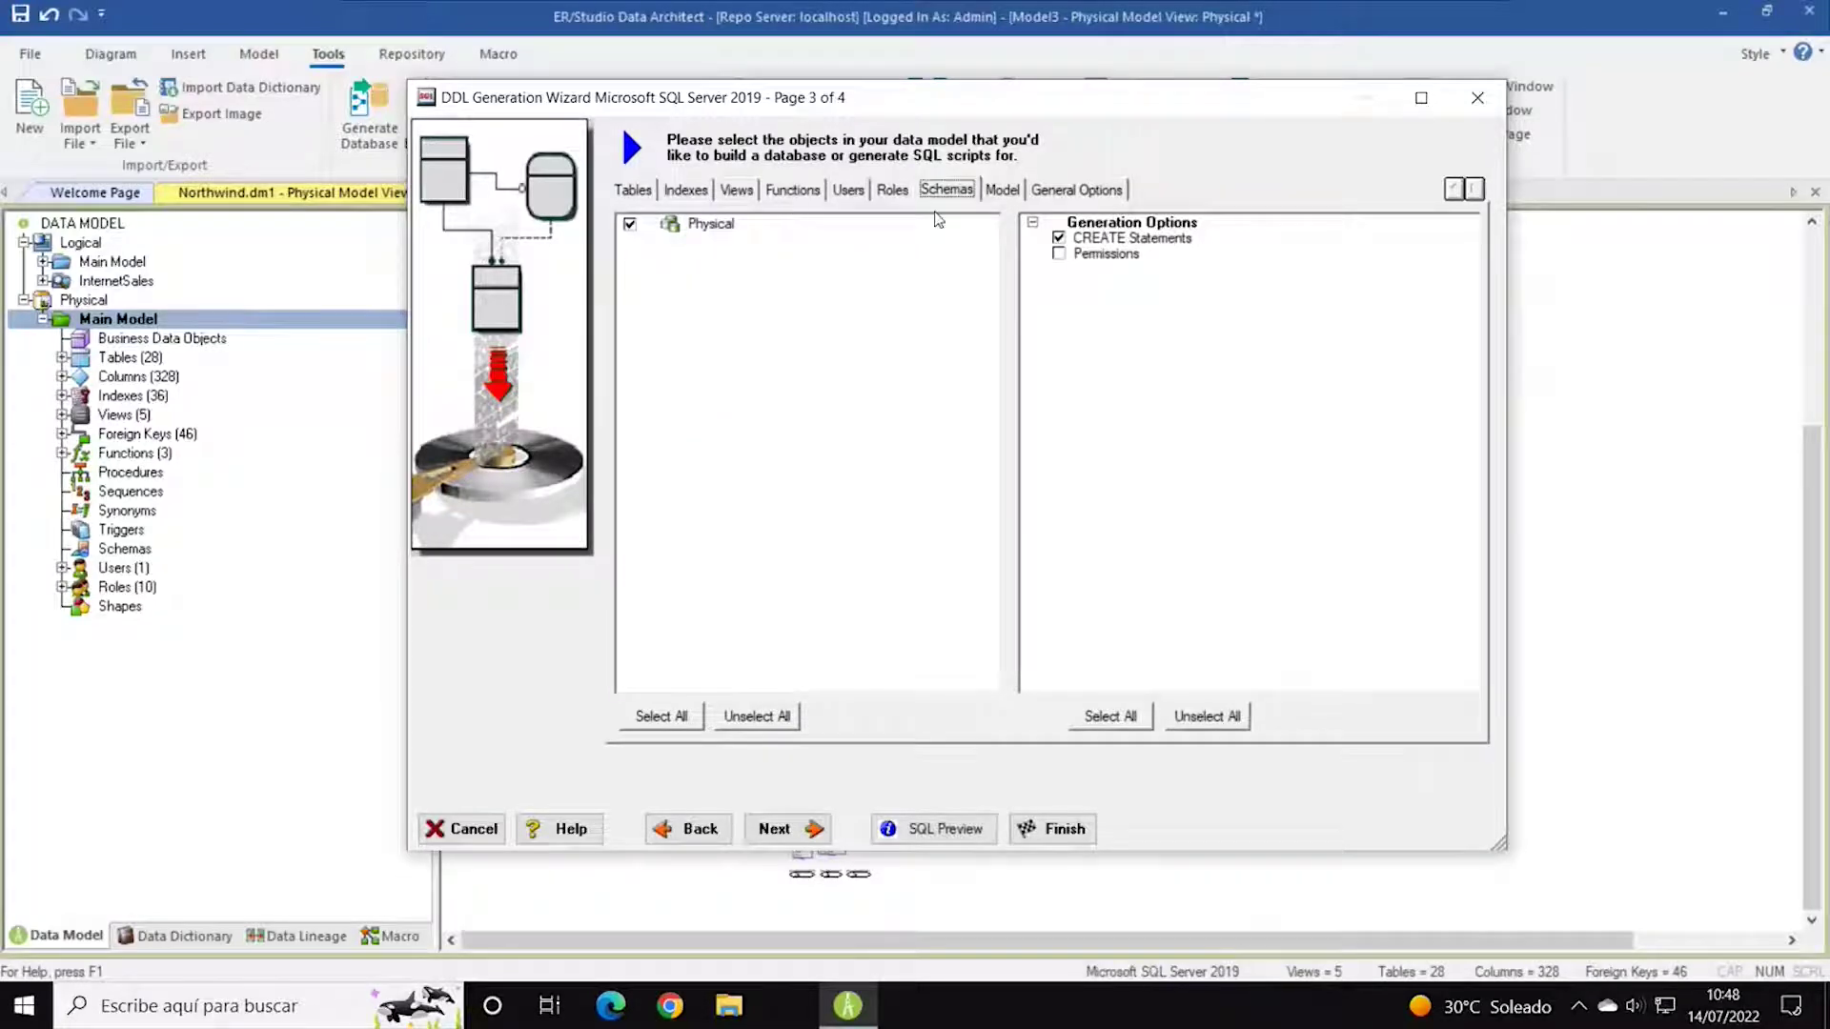
{"action": "left_click", "coordinate": [1006, 192]}
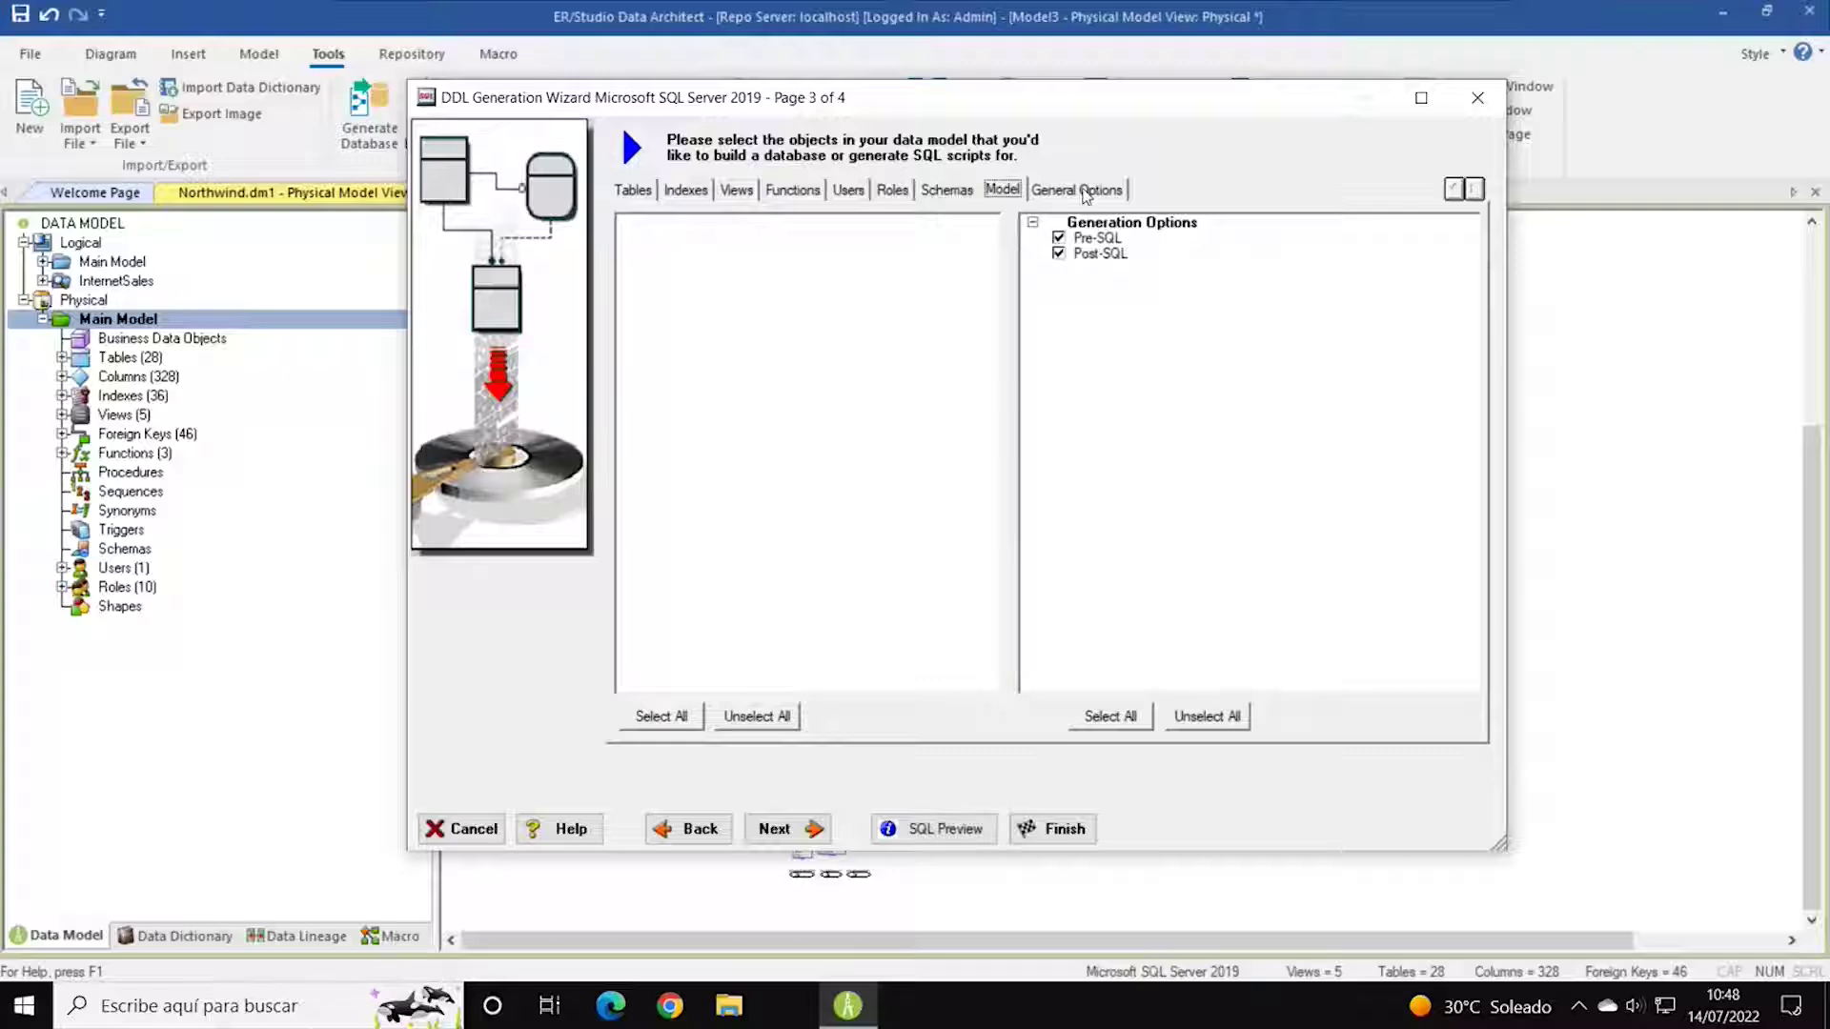
{"action": "left_click", "coordinate": [1085, 191]}
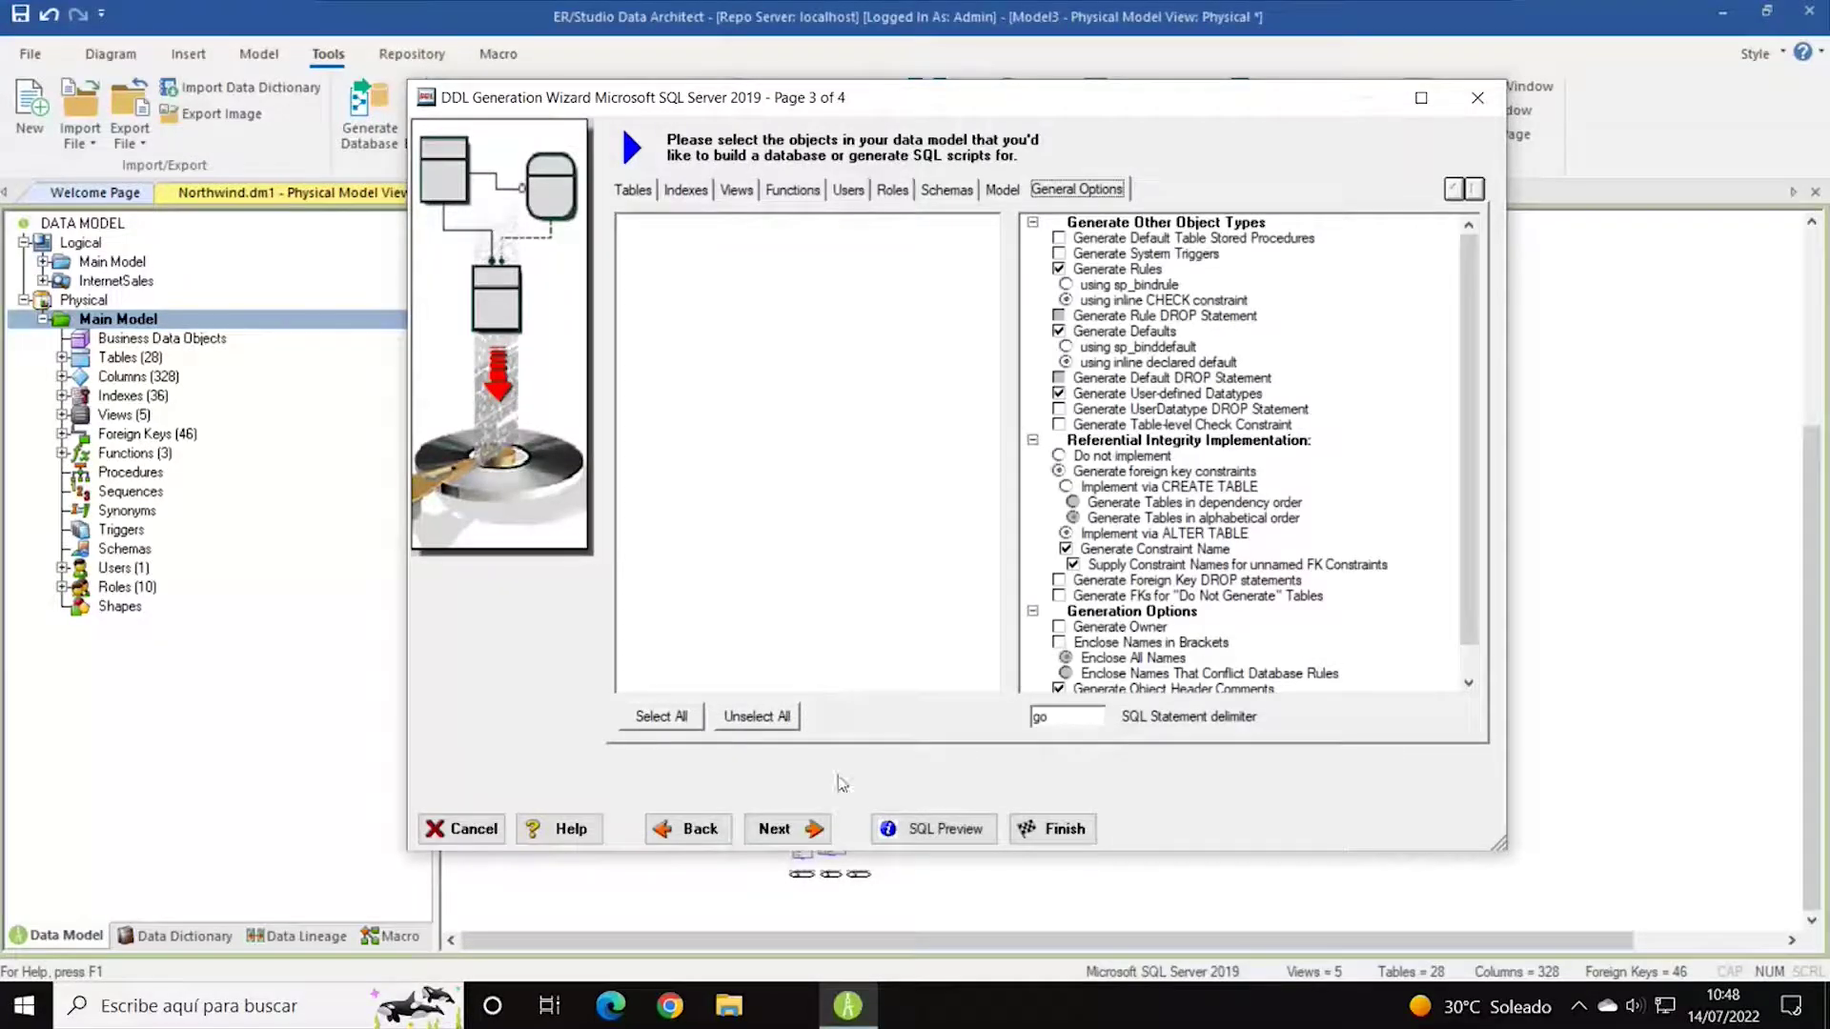
{"action": "left_click", "coordinate": [795, 833]}
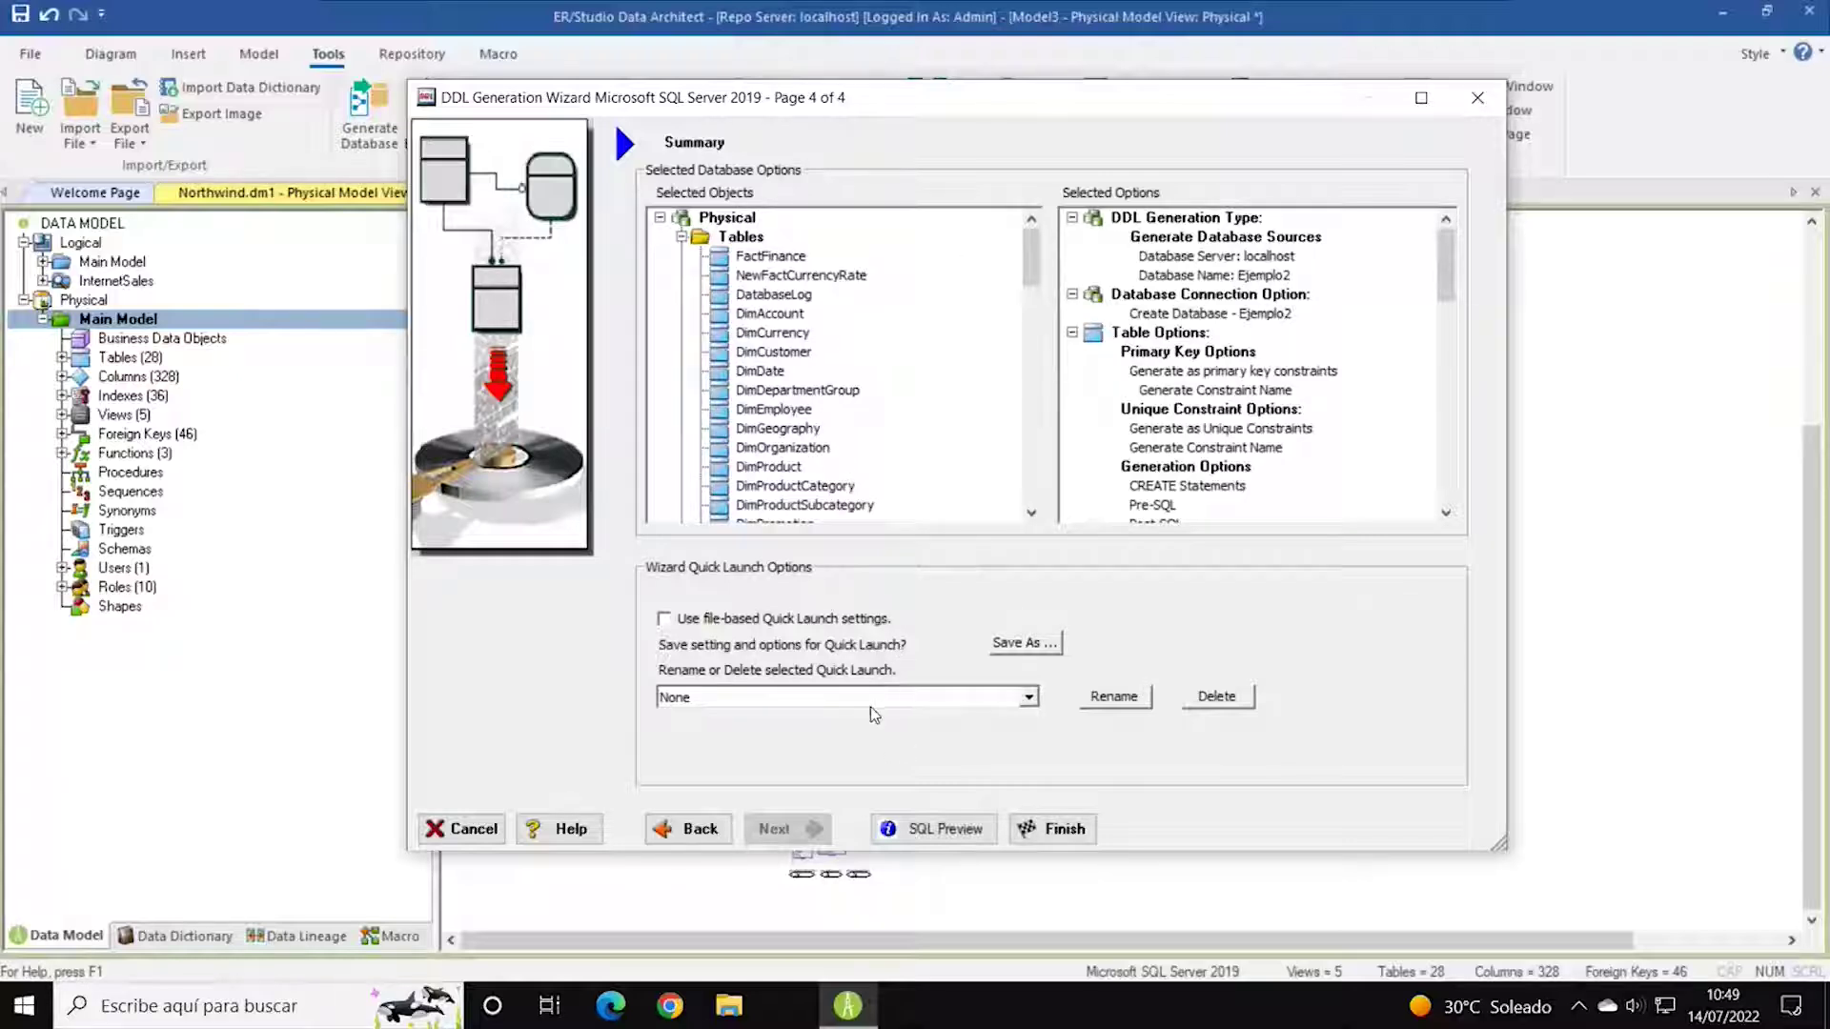
Show the SQL Preview maximized and scroll through the CREATE DATABASE Ejemplo2 script.
{"action": "left_click", "coordinate": [922, 829]}
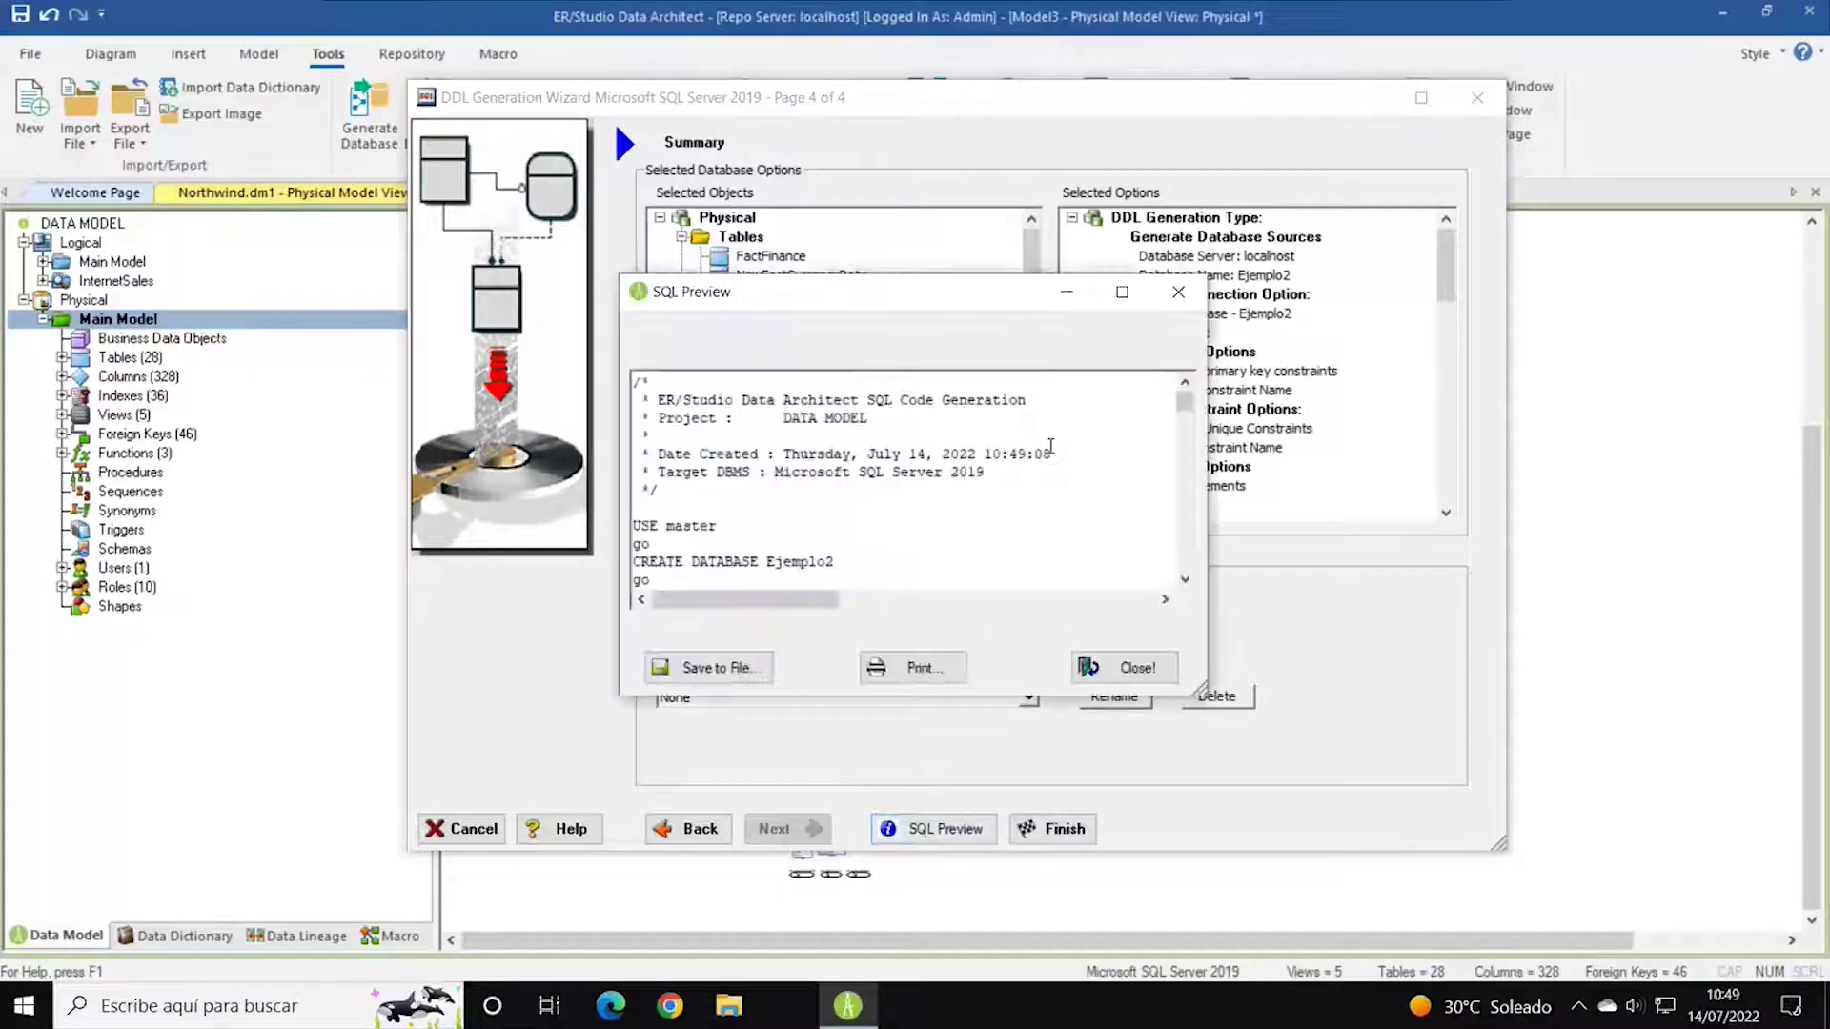
{"action": "double_click", "coordinate": [924, 303]}
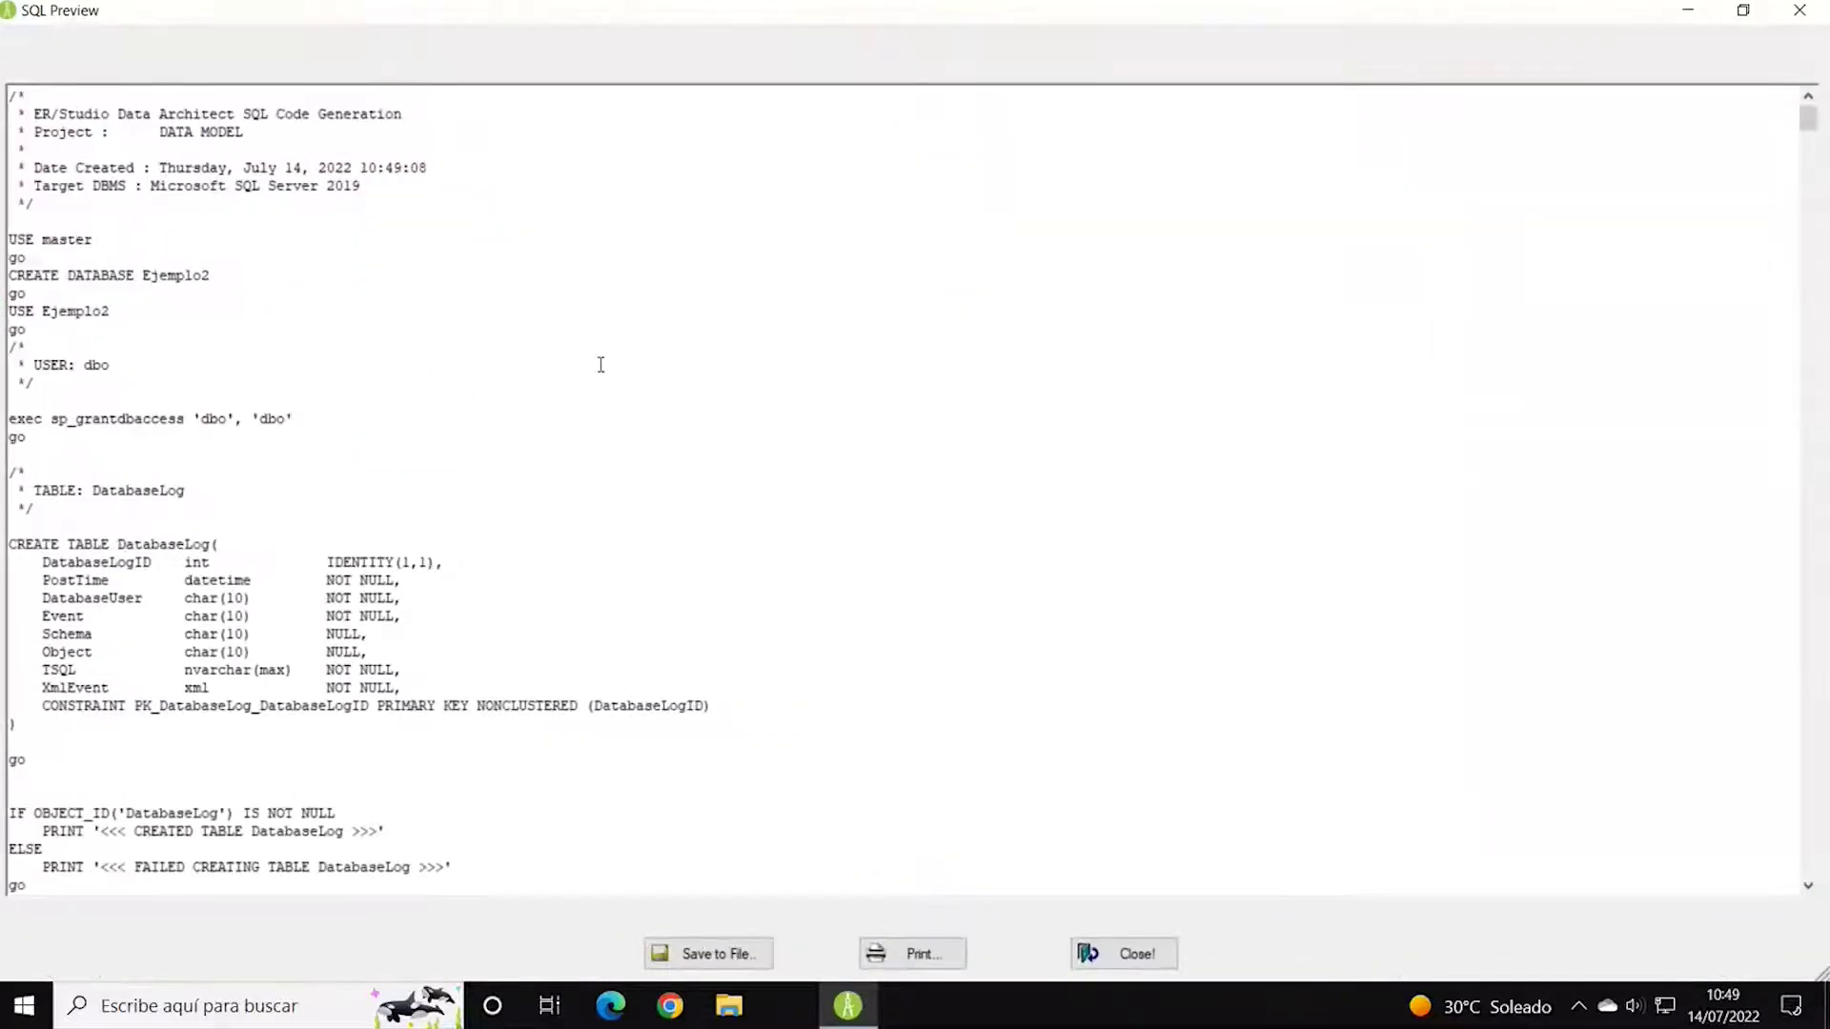
{"action": "scroll", "coordinate": [665, 398], "scroll_direction": "down", "scroll_amount": 1}
{"action": "scroll", "coordinate": [665, 398], "scroll_direction": "down", "scroll_amount": 15}
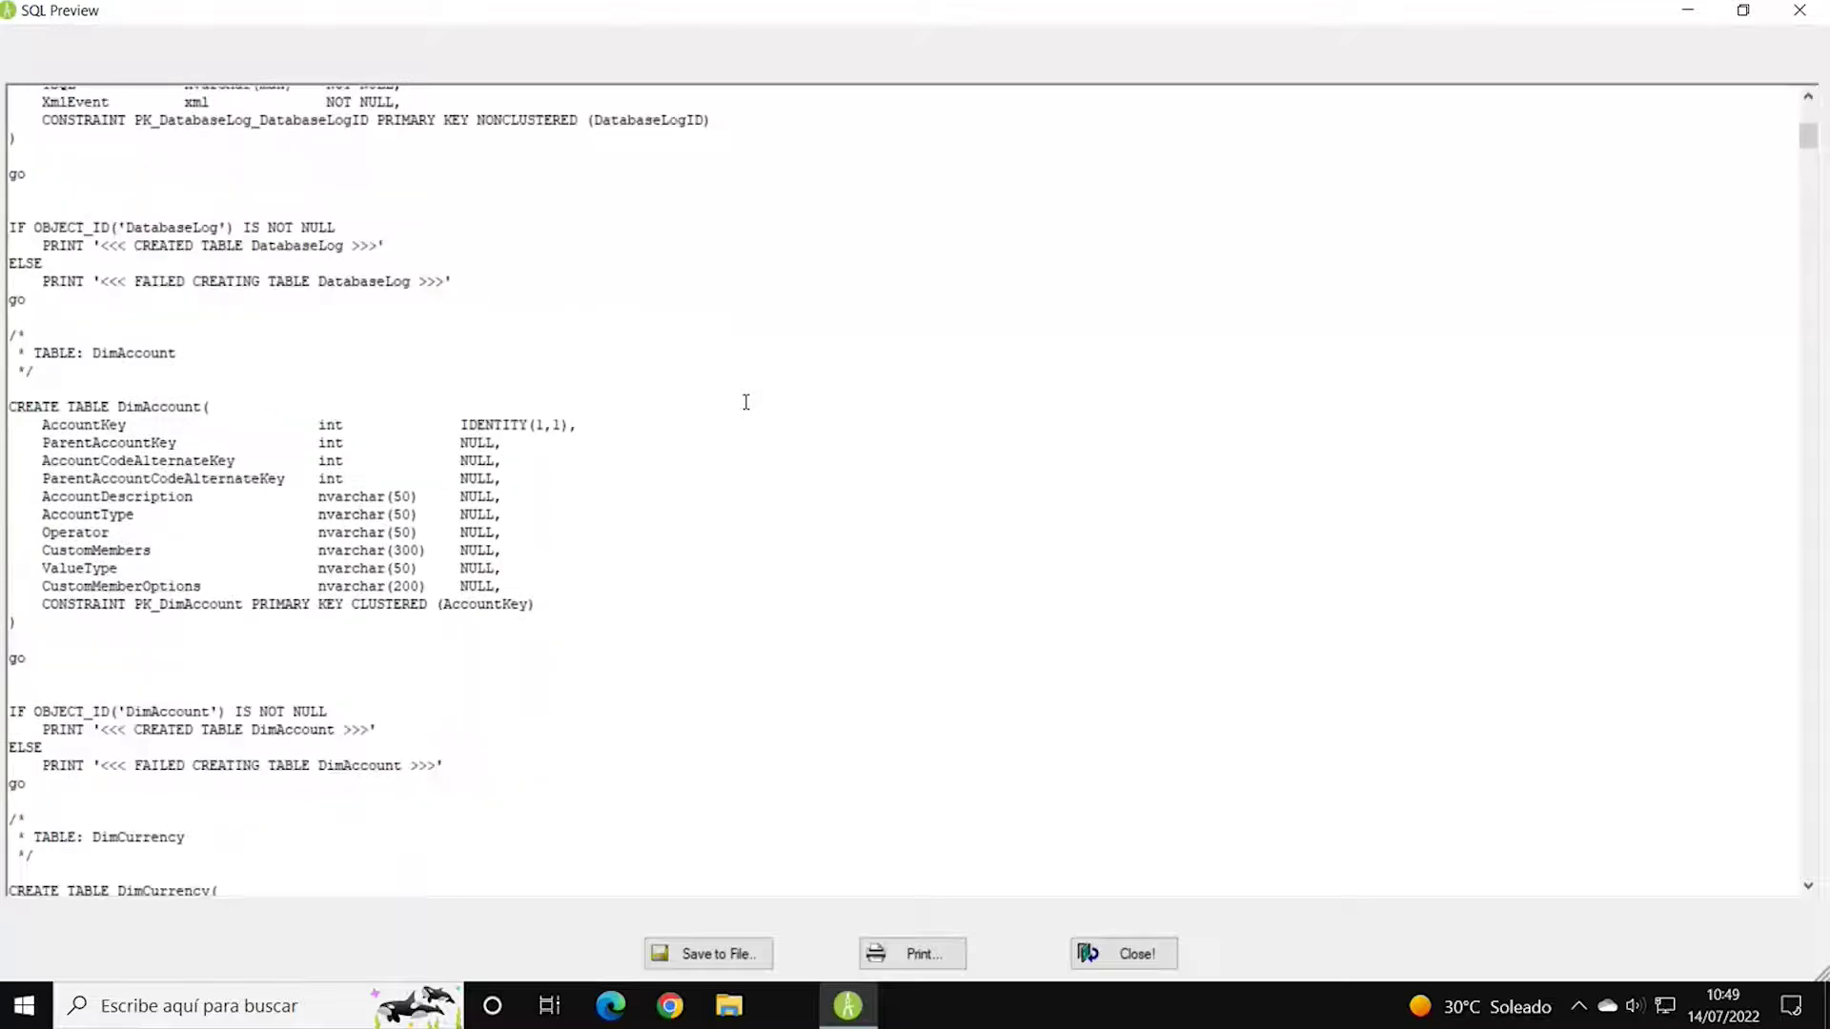
{"action": "scroll", "coordinate": [746, 401], "scroll_direction": "down", "scroll_amount": 20}
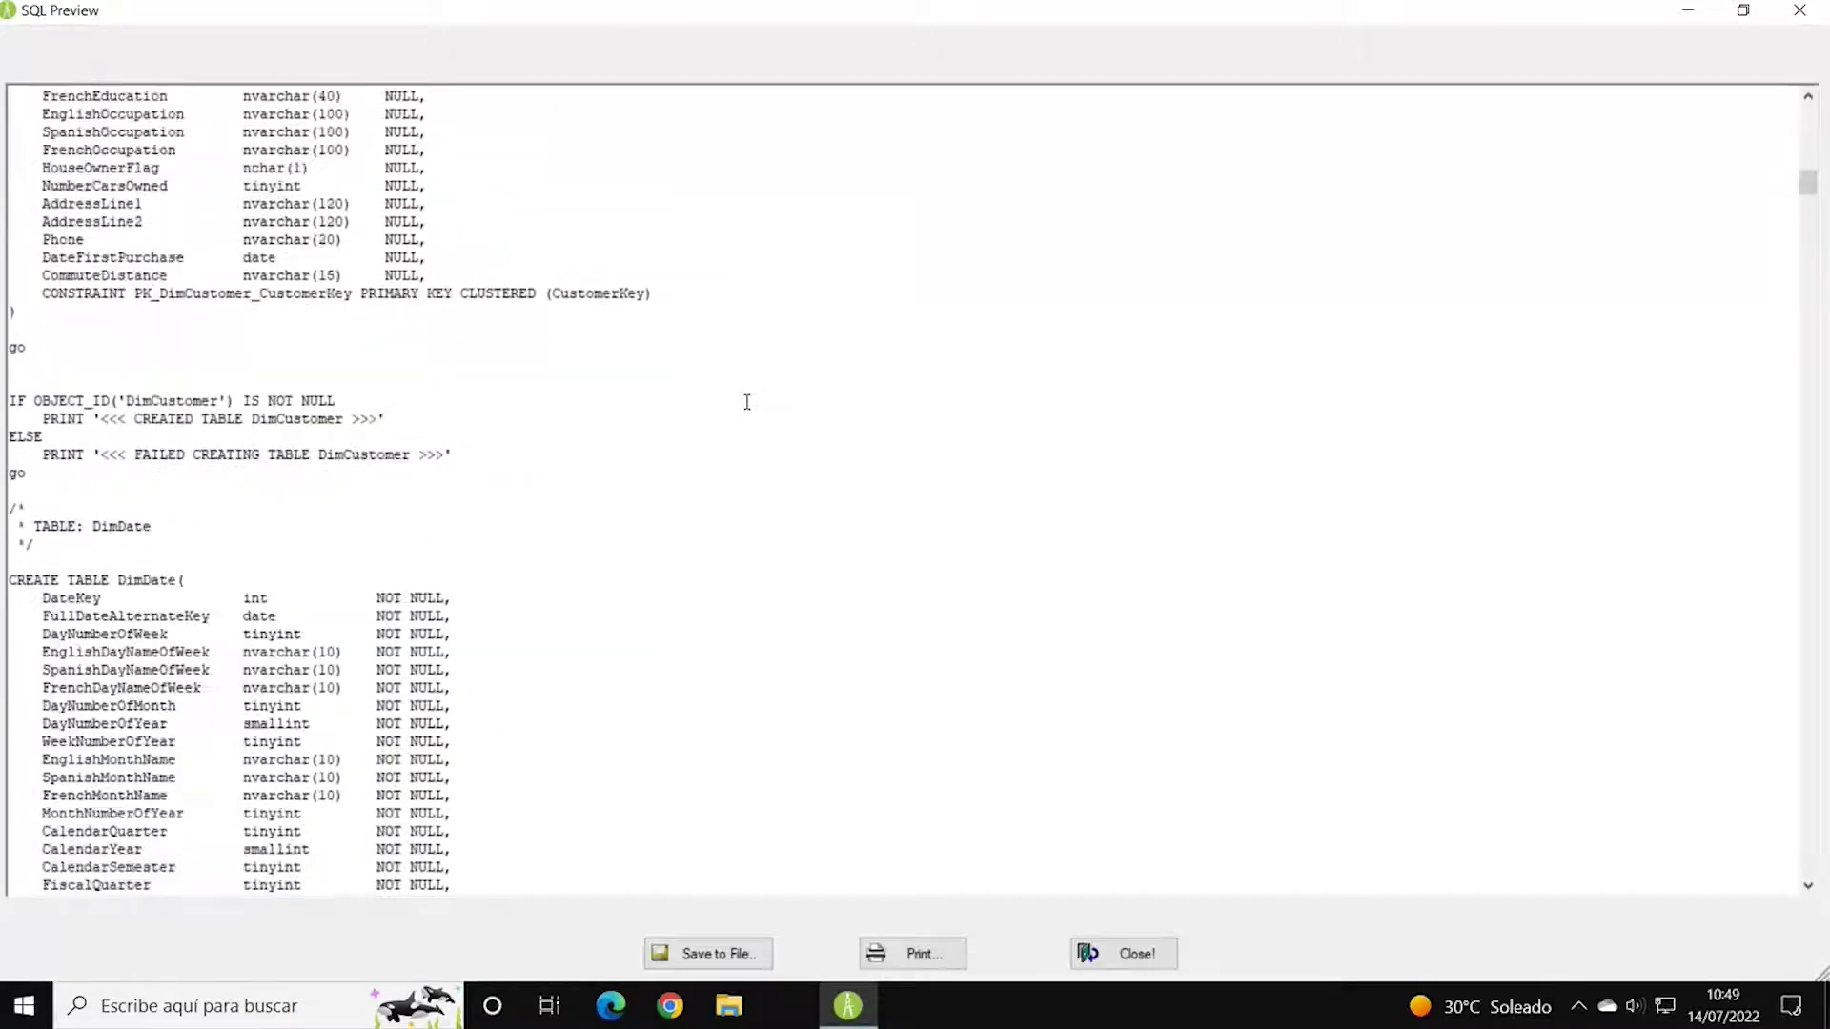
{"action": "scroll", "coordinate": [746, 401], "scroll_direction": "down", "scroll_amount": 9}
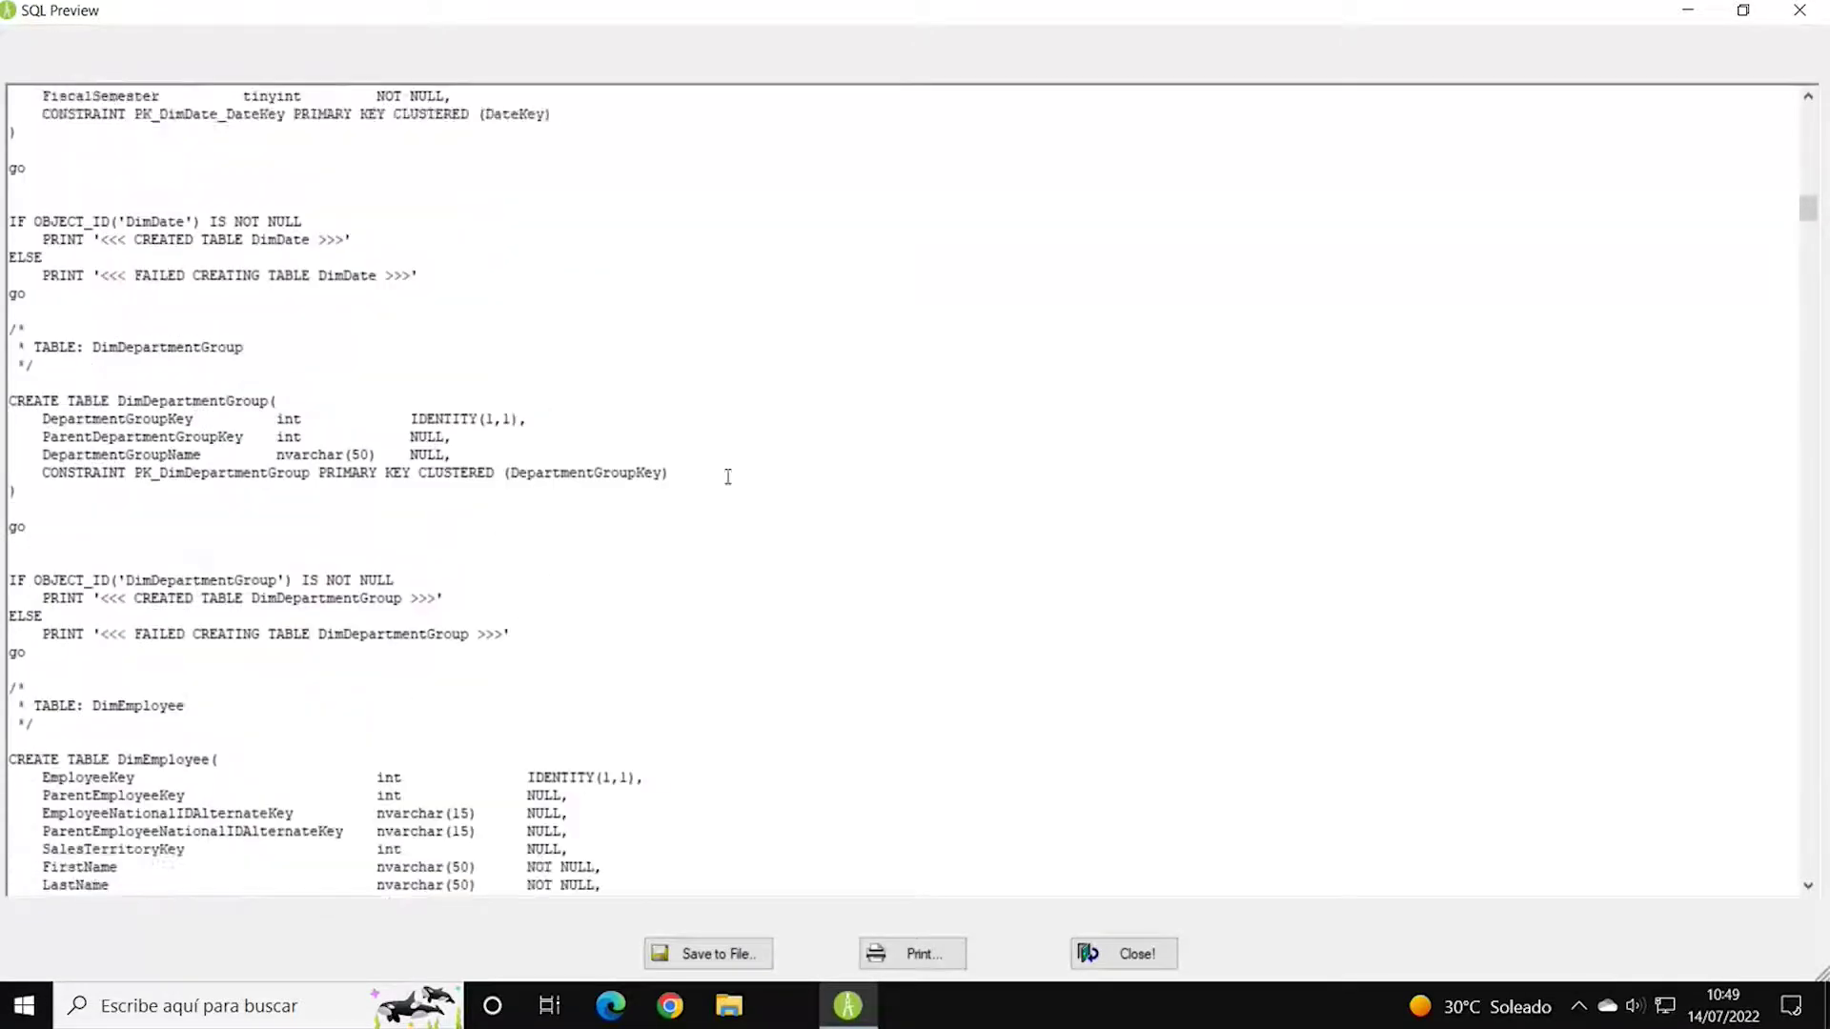
Bring up Save to File, confirm SQL Files (*.sql) as the type, then close the dialog.
{"action": "left_click", "coordinate": [707, 954]}
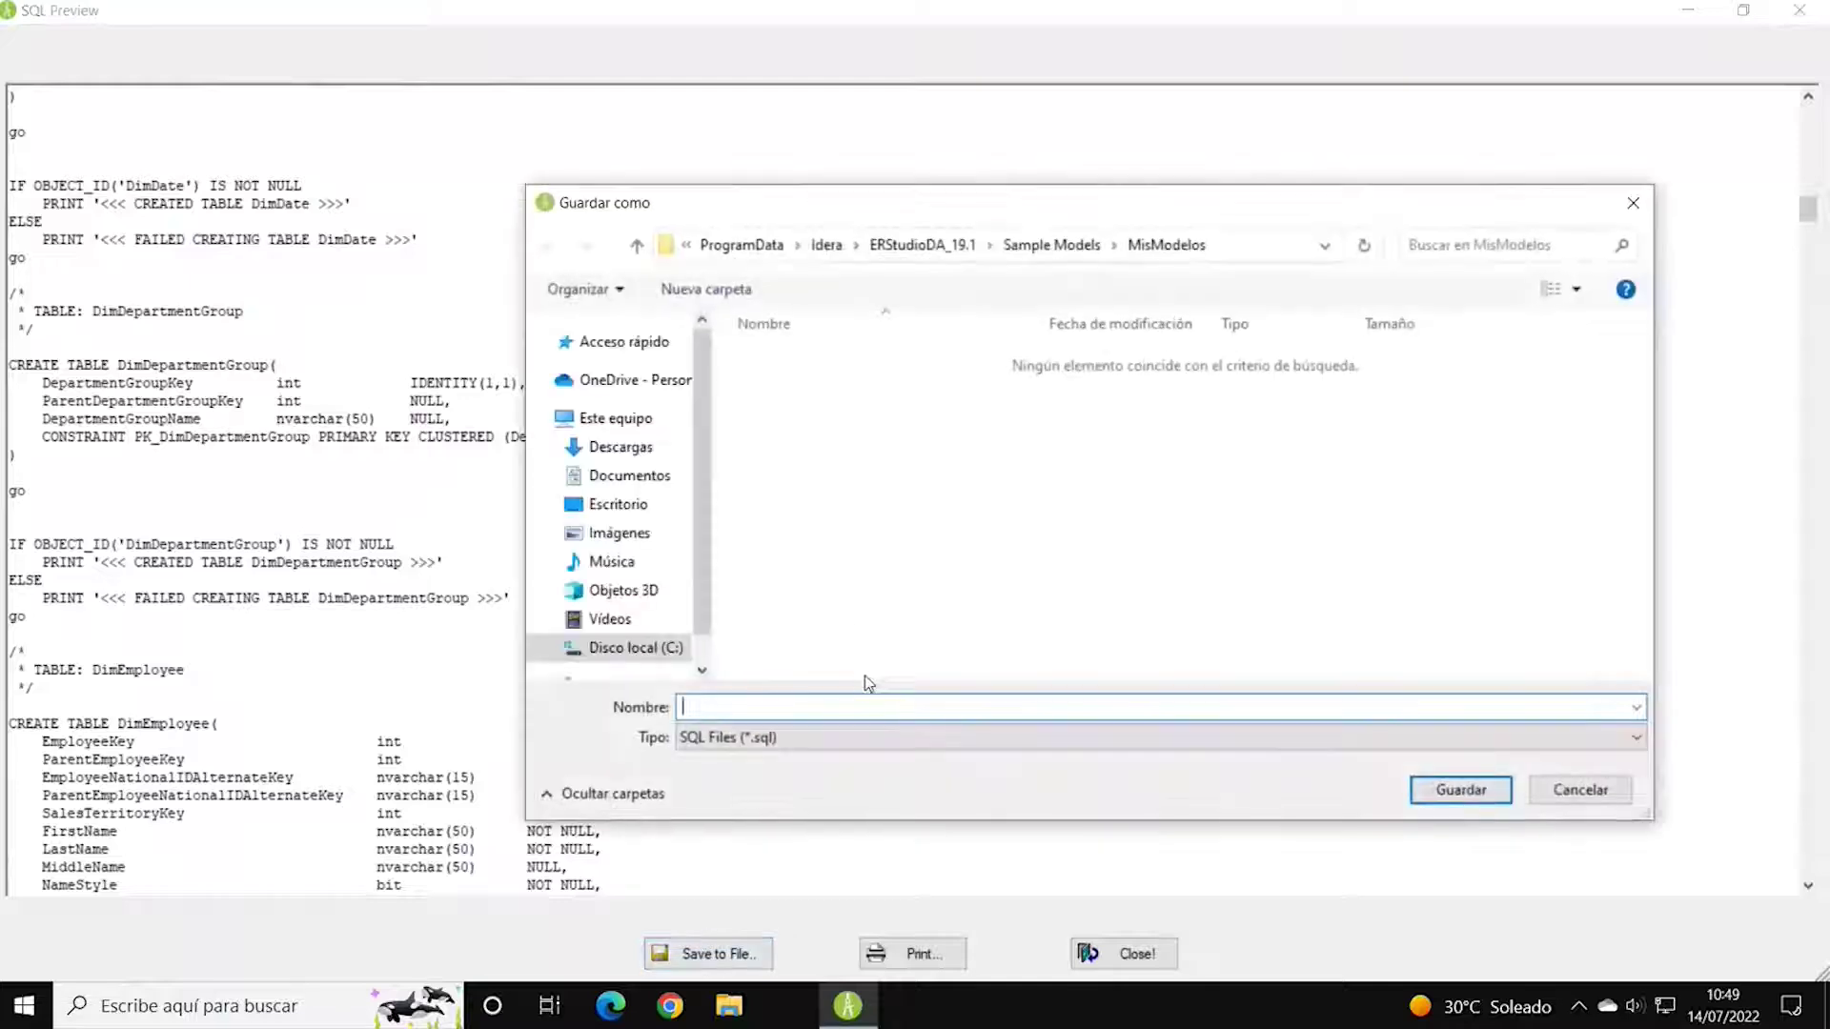
{"action": "left_click", "coordinate": [1062, 741]}
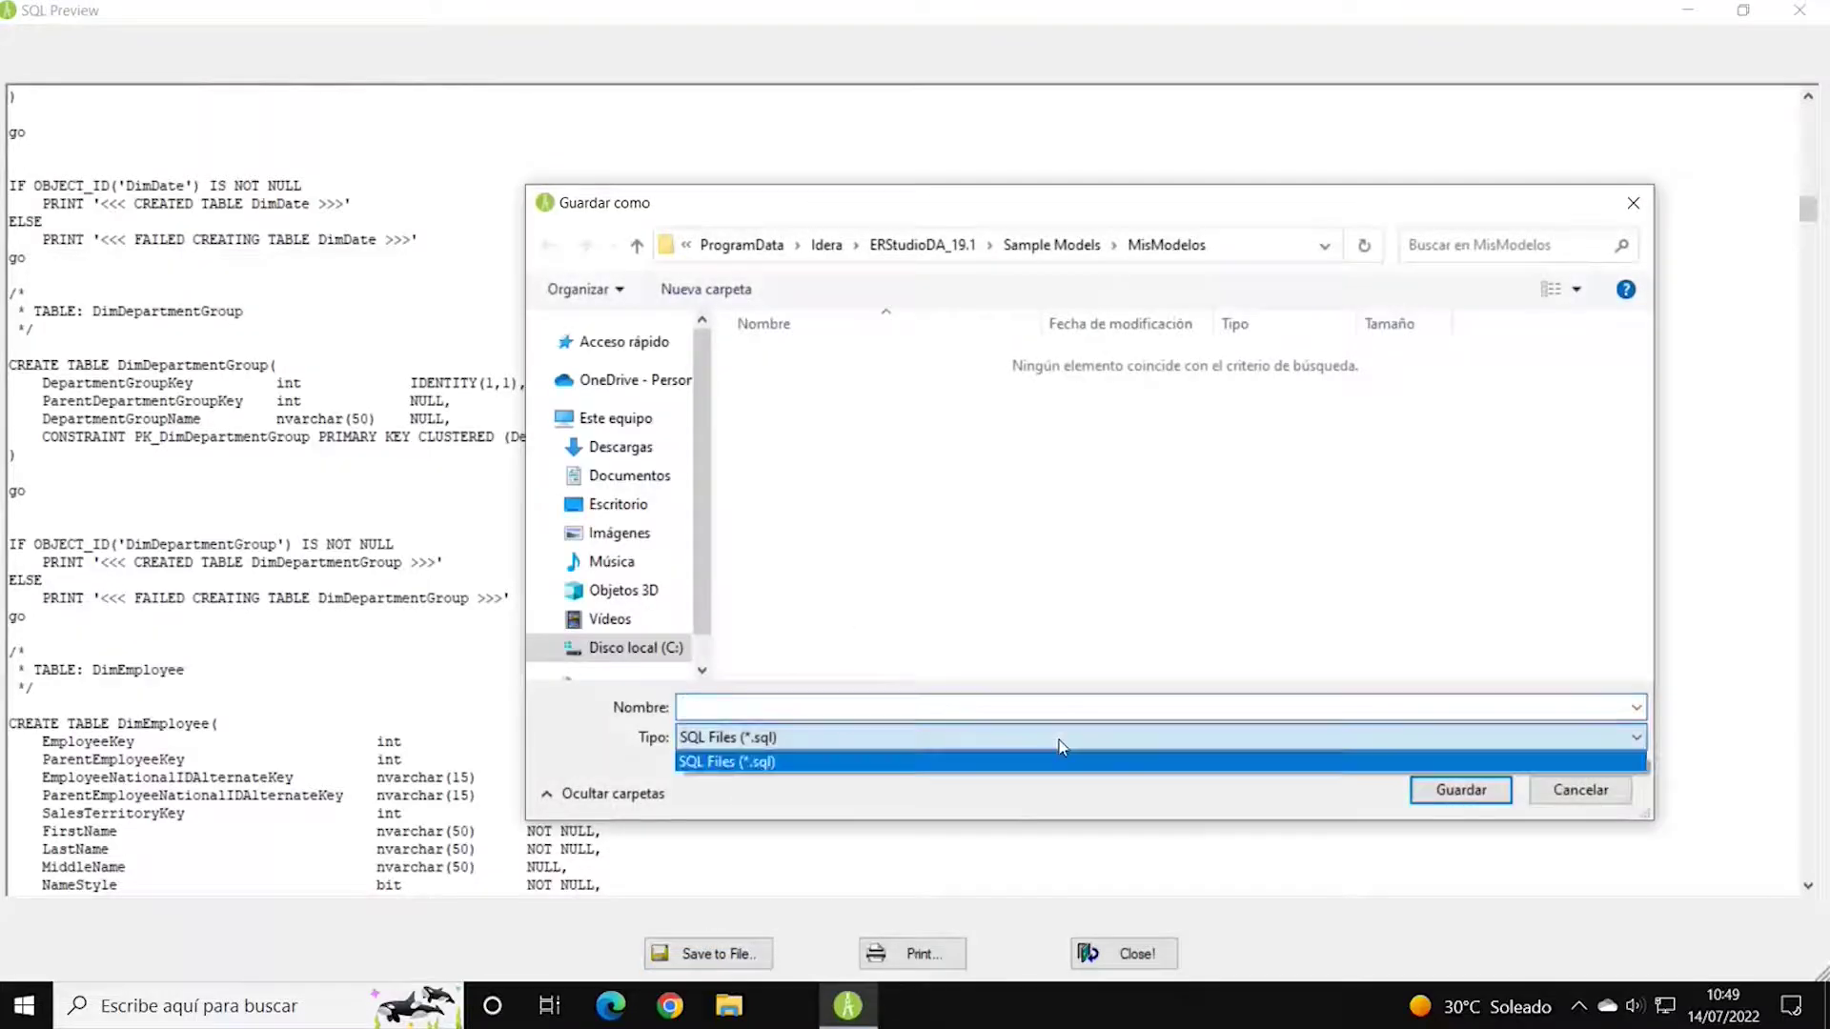
{"action": "left_click", "coordinate": [1077, 763]}
{"action": "left_click", "coordinate": [1481, 804]}
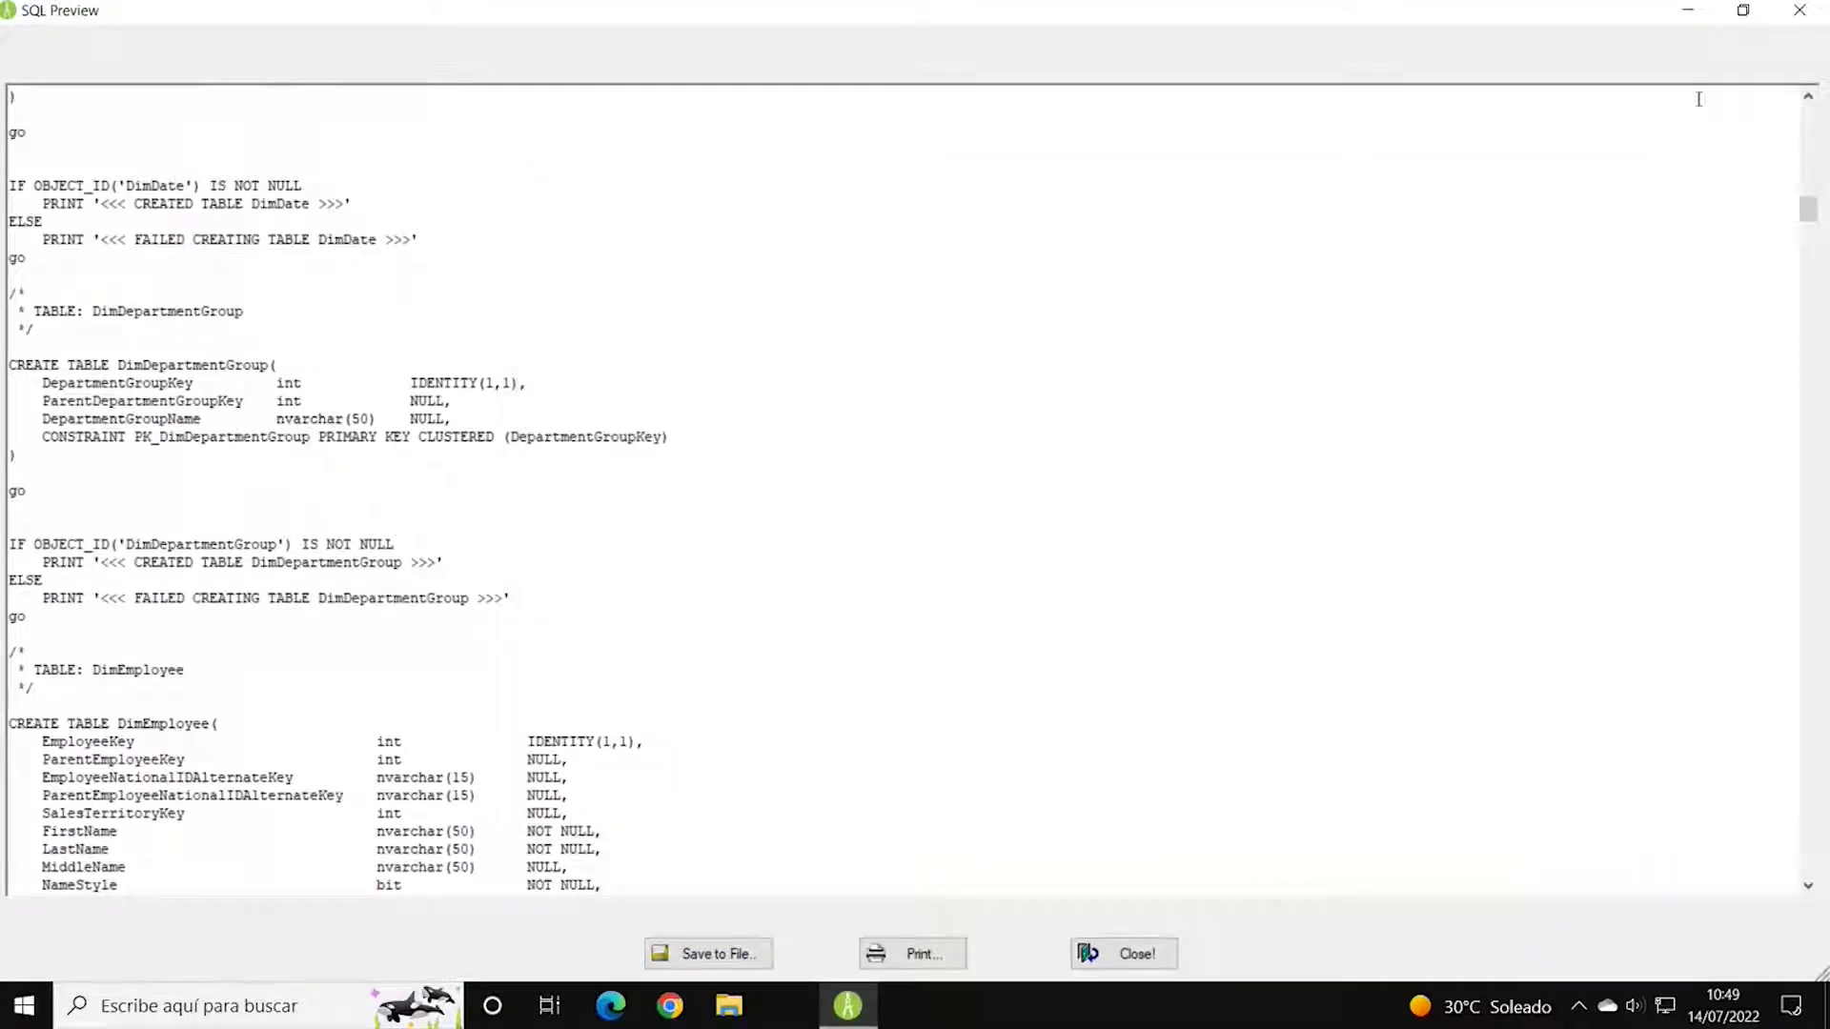
Close the SQL preview, finish the DDL Generation Wizard to generate the code, and close its output.
{"action": "left_click", "coordinate": [1743, 11]}
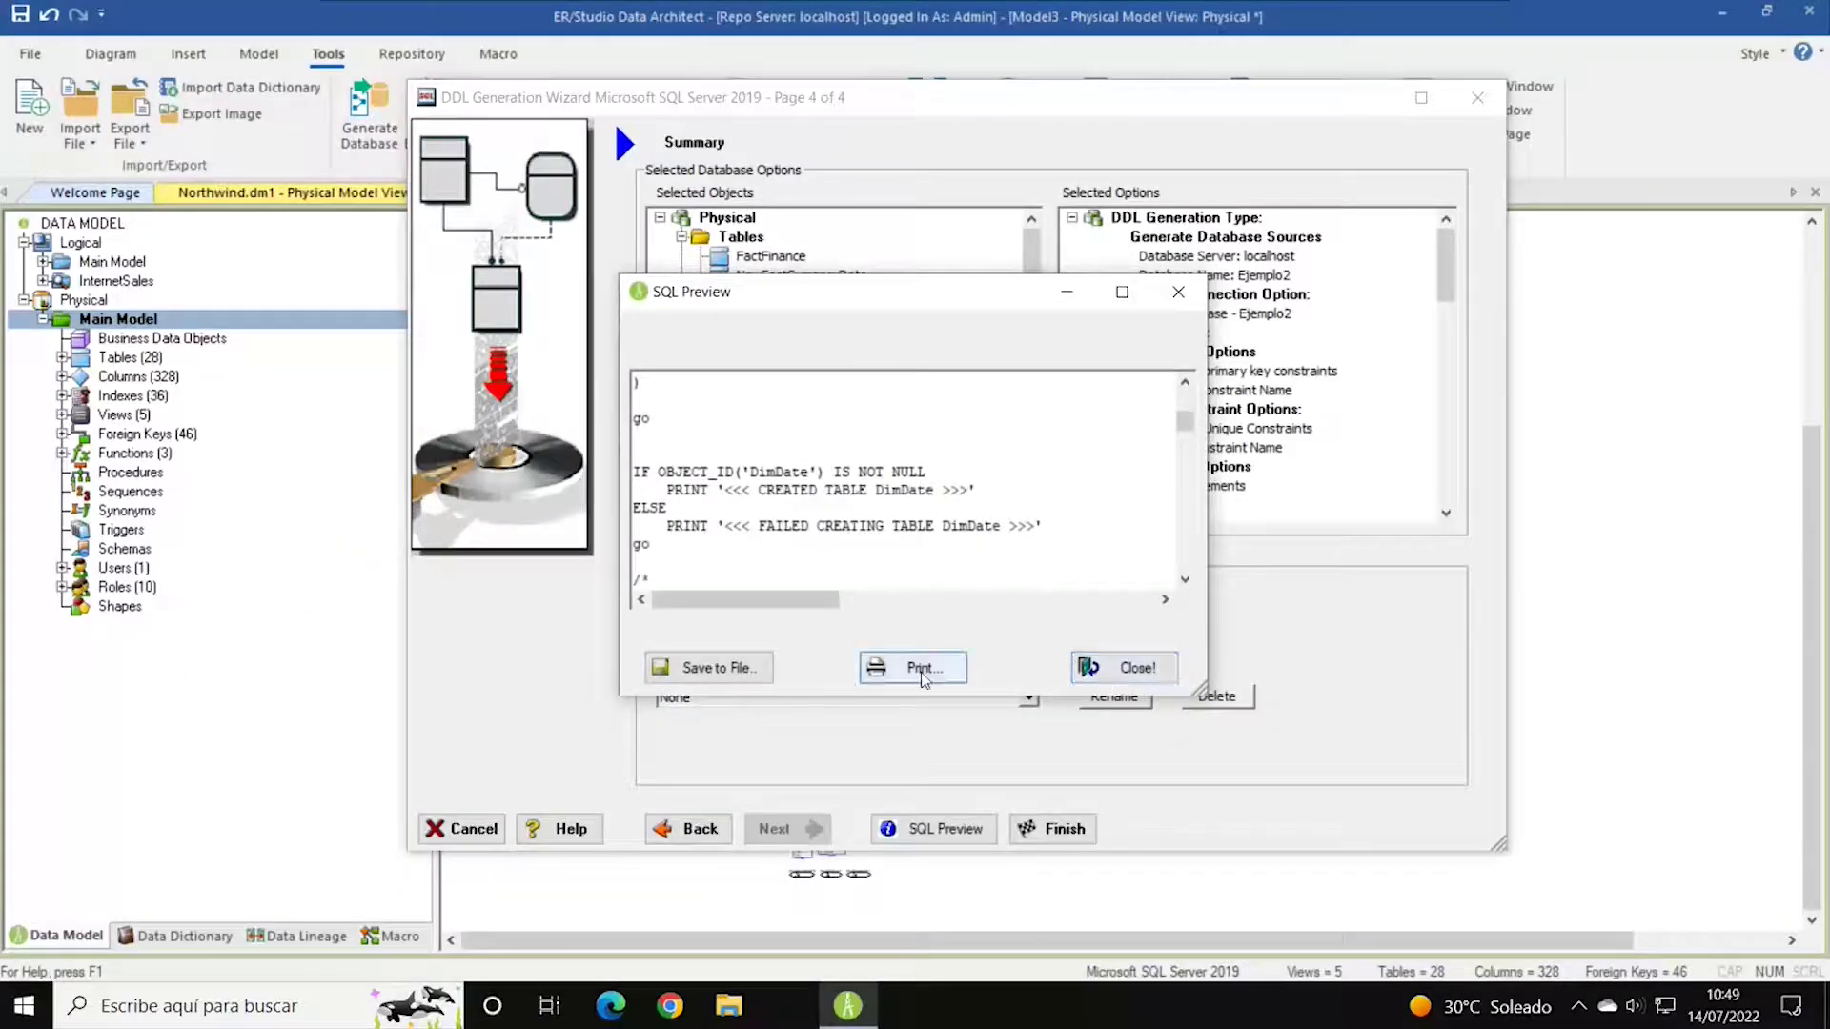
{"action": "left_click", "coordinate": [1124, 672]}
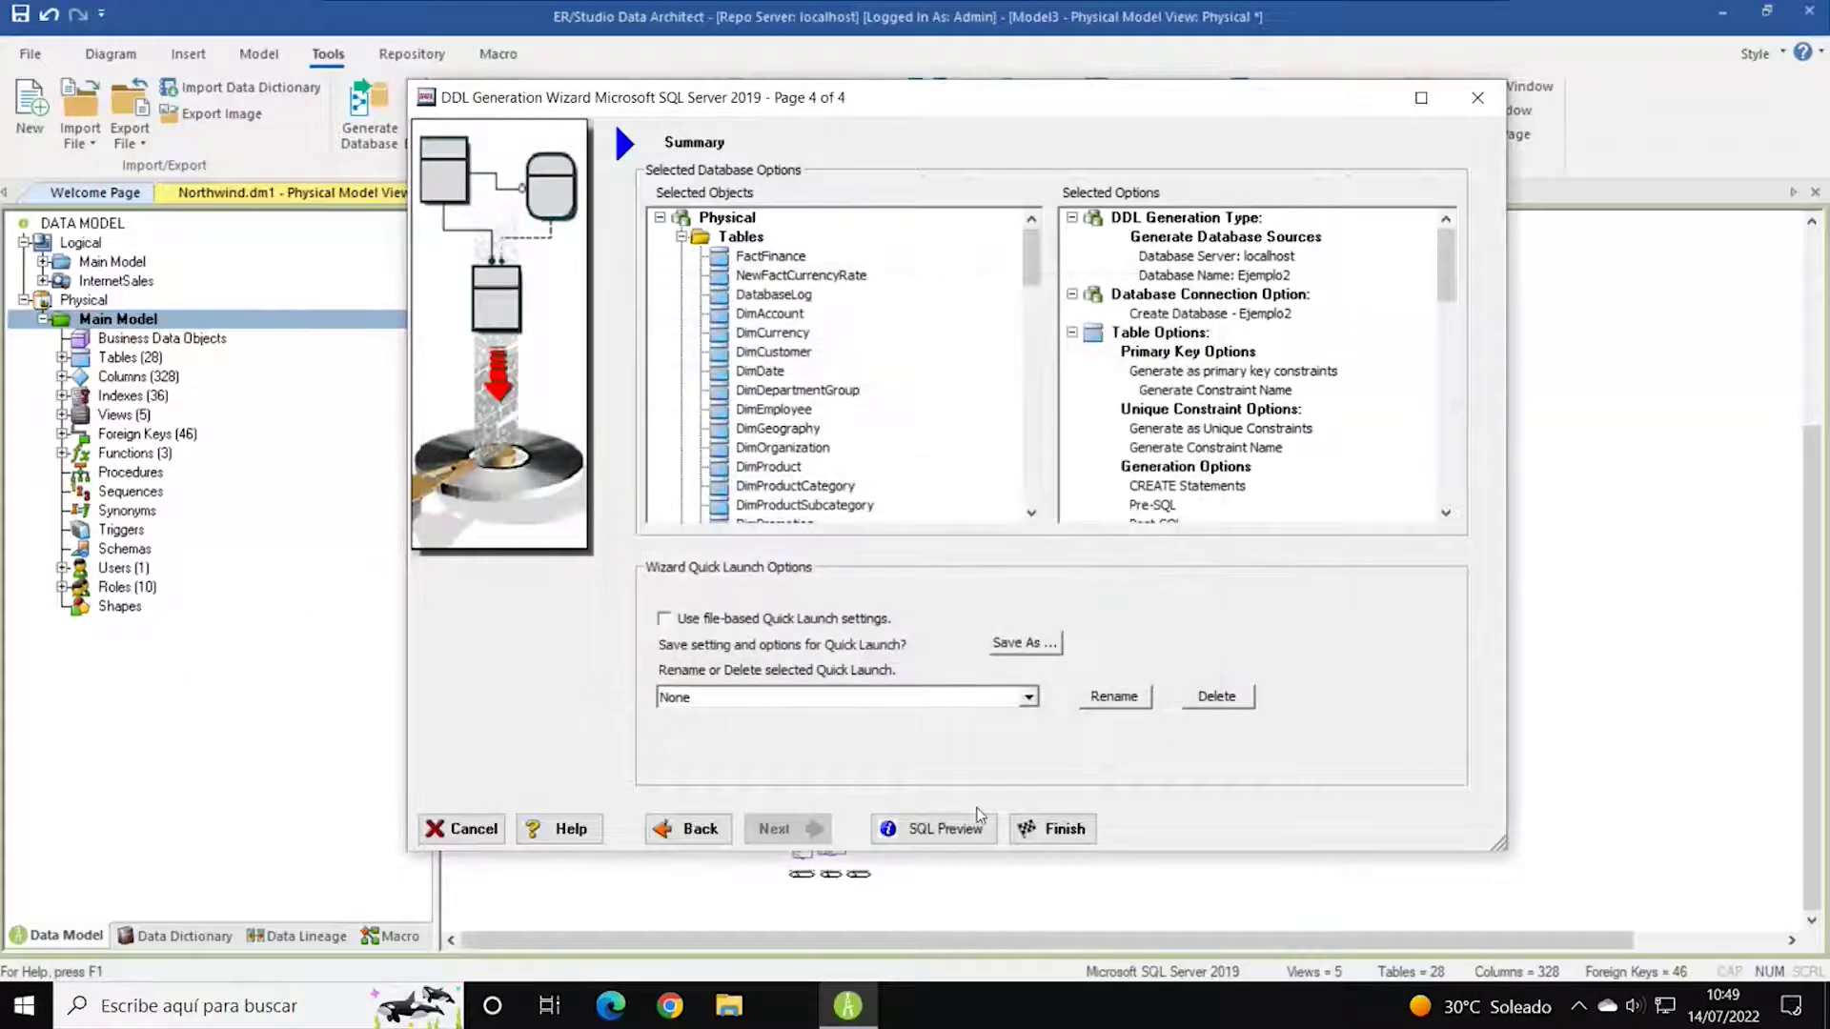
{"action": "left_click", "coordinate": [1060, 829]}
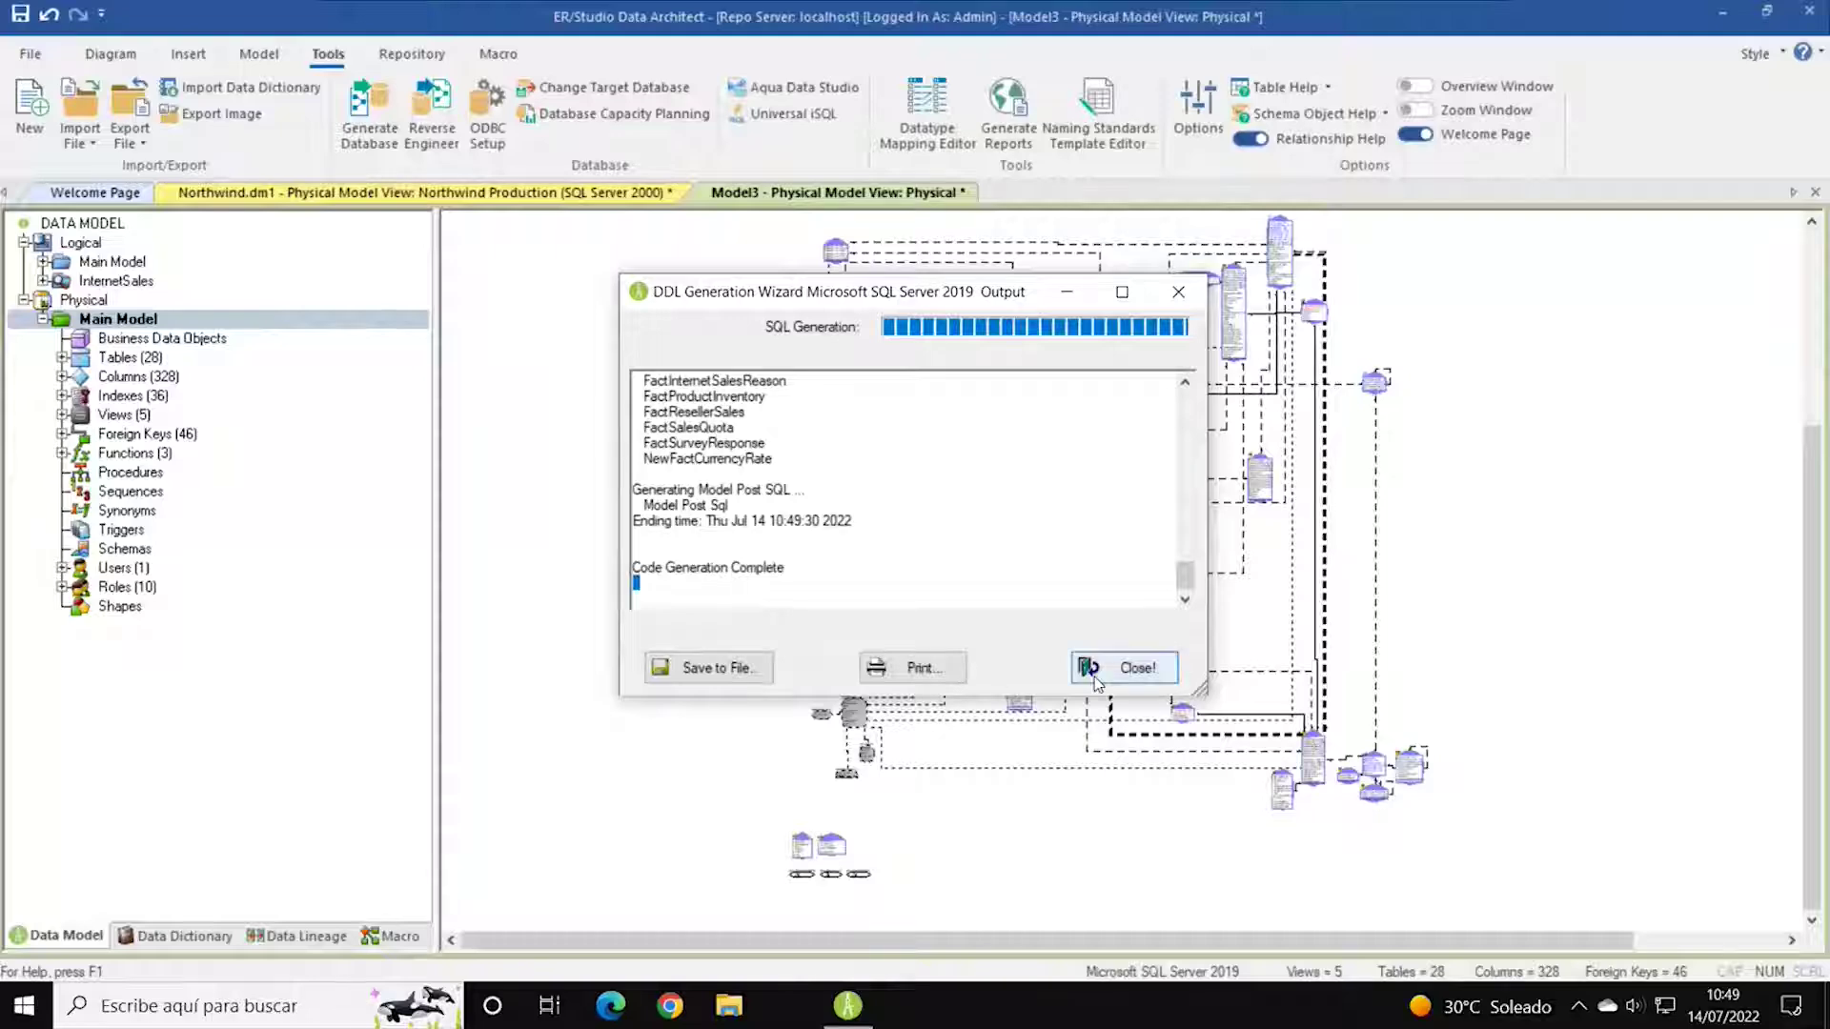
{"action": "left_click", "coordinate": [1130, 669]}
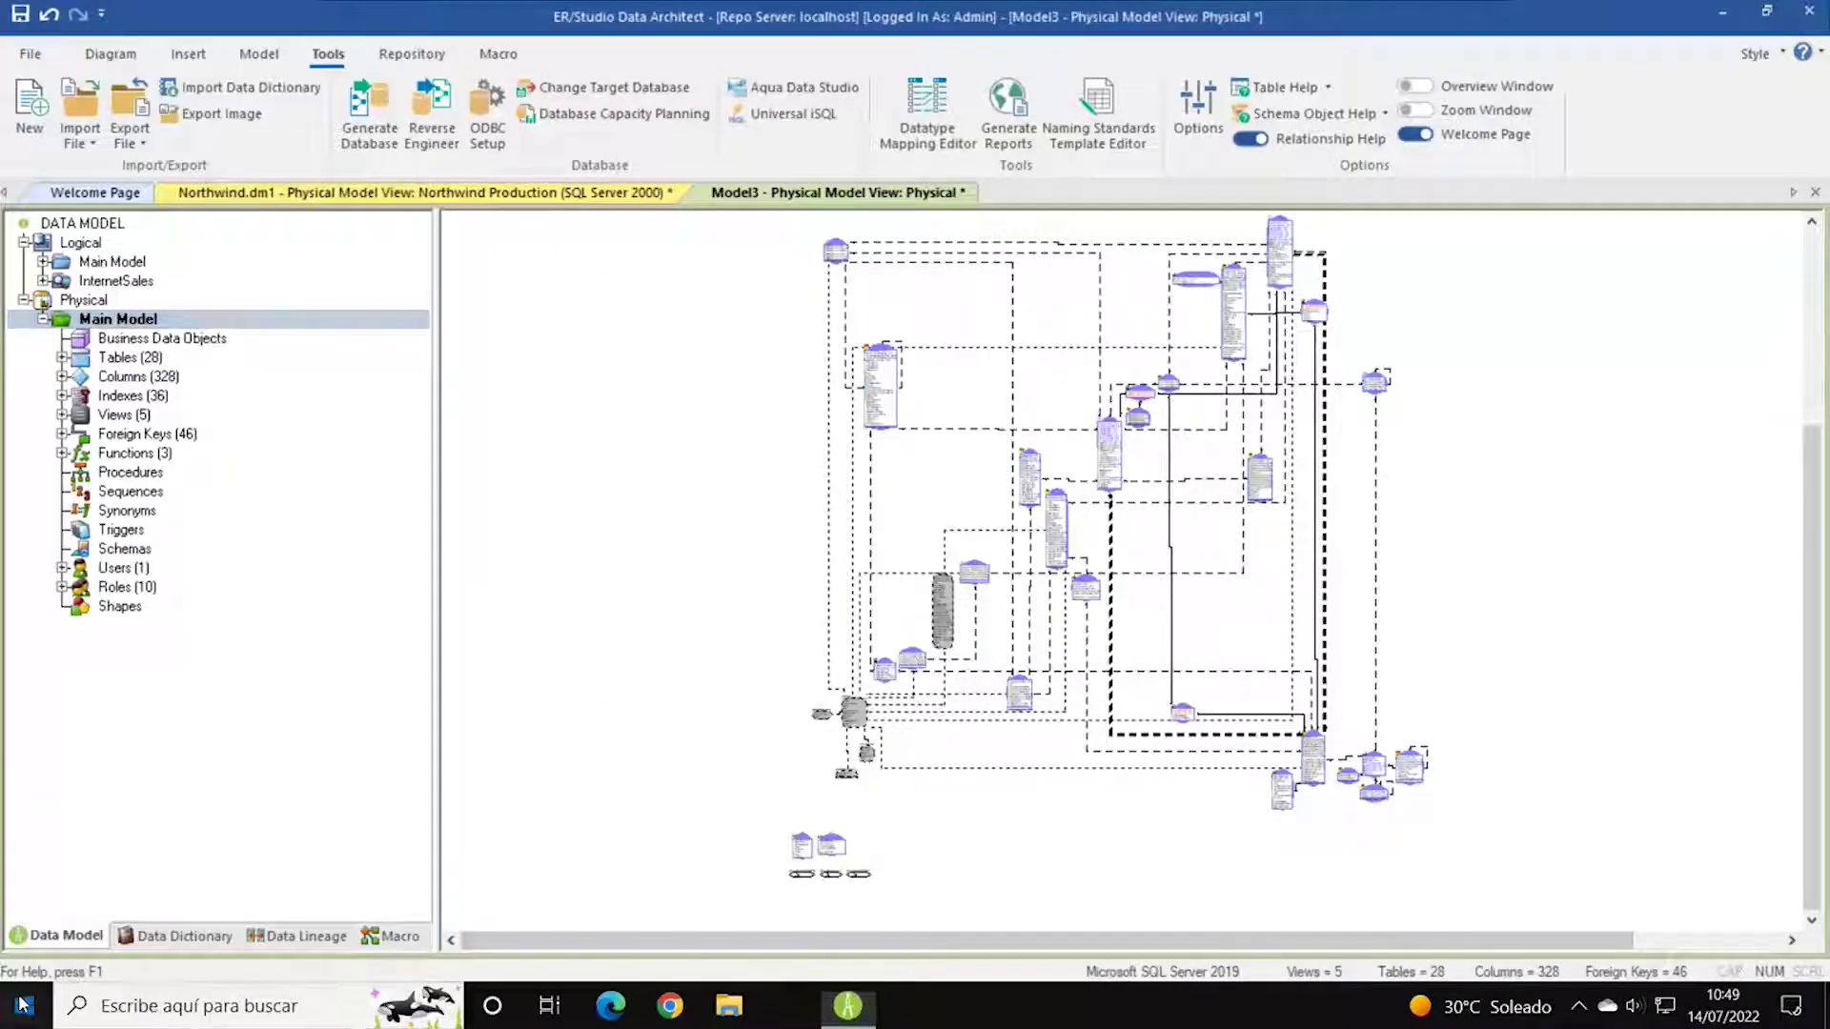
{"action": "key", "text": "super"}
{"action": "left_click", "coordinate": [830, 457]}
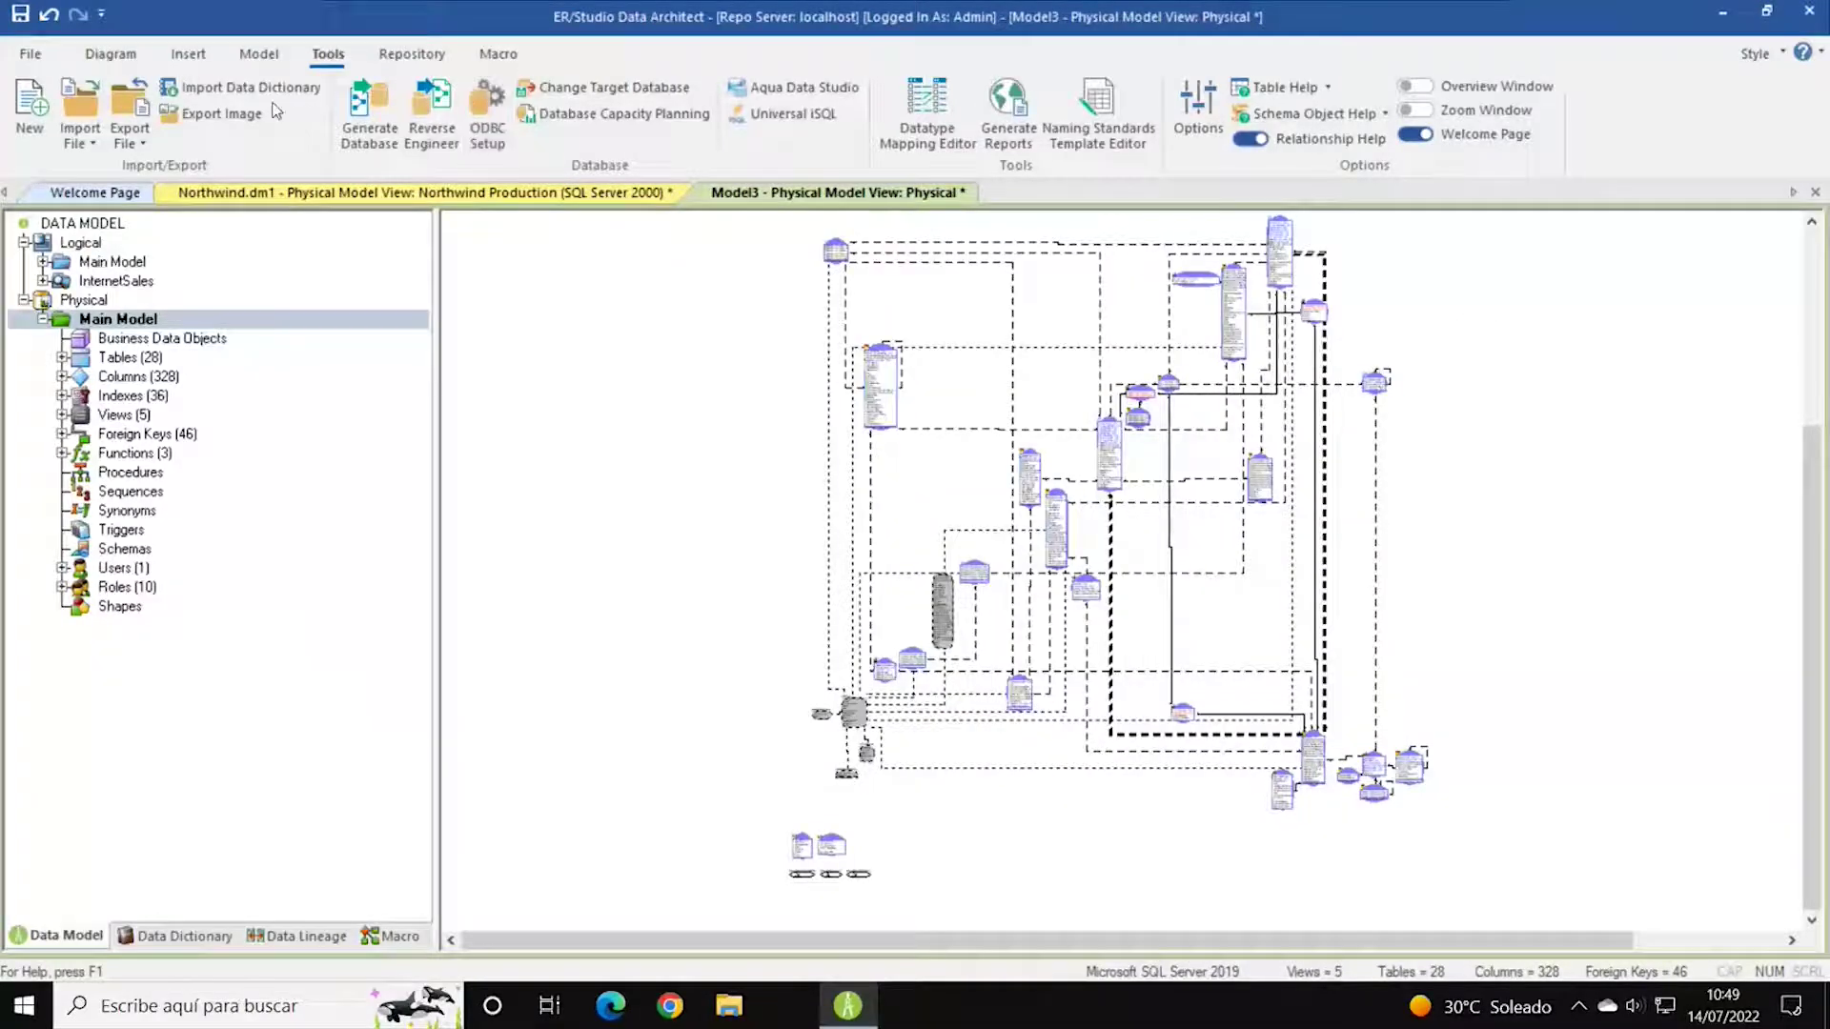
{"action": "left_click", "coordinate": [267, 60]}
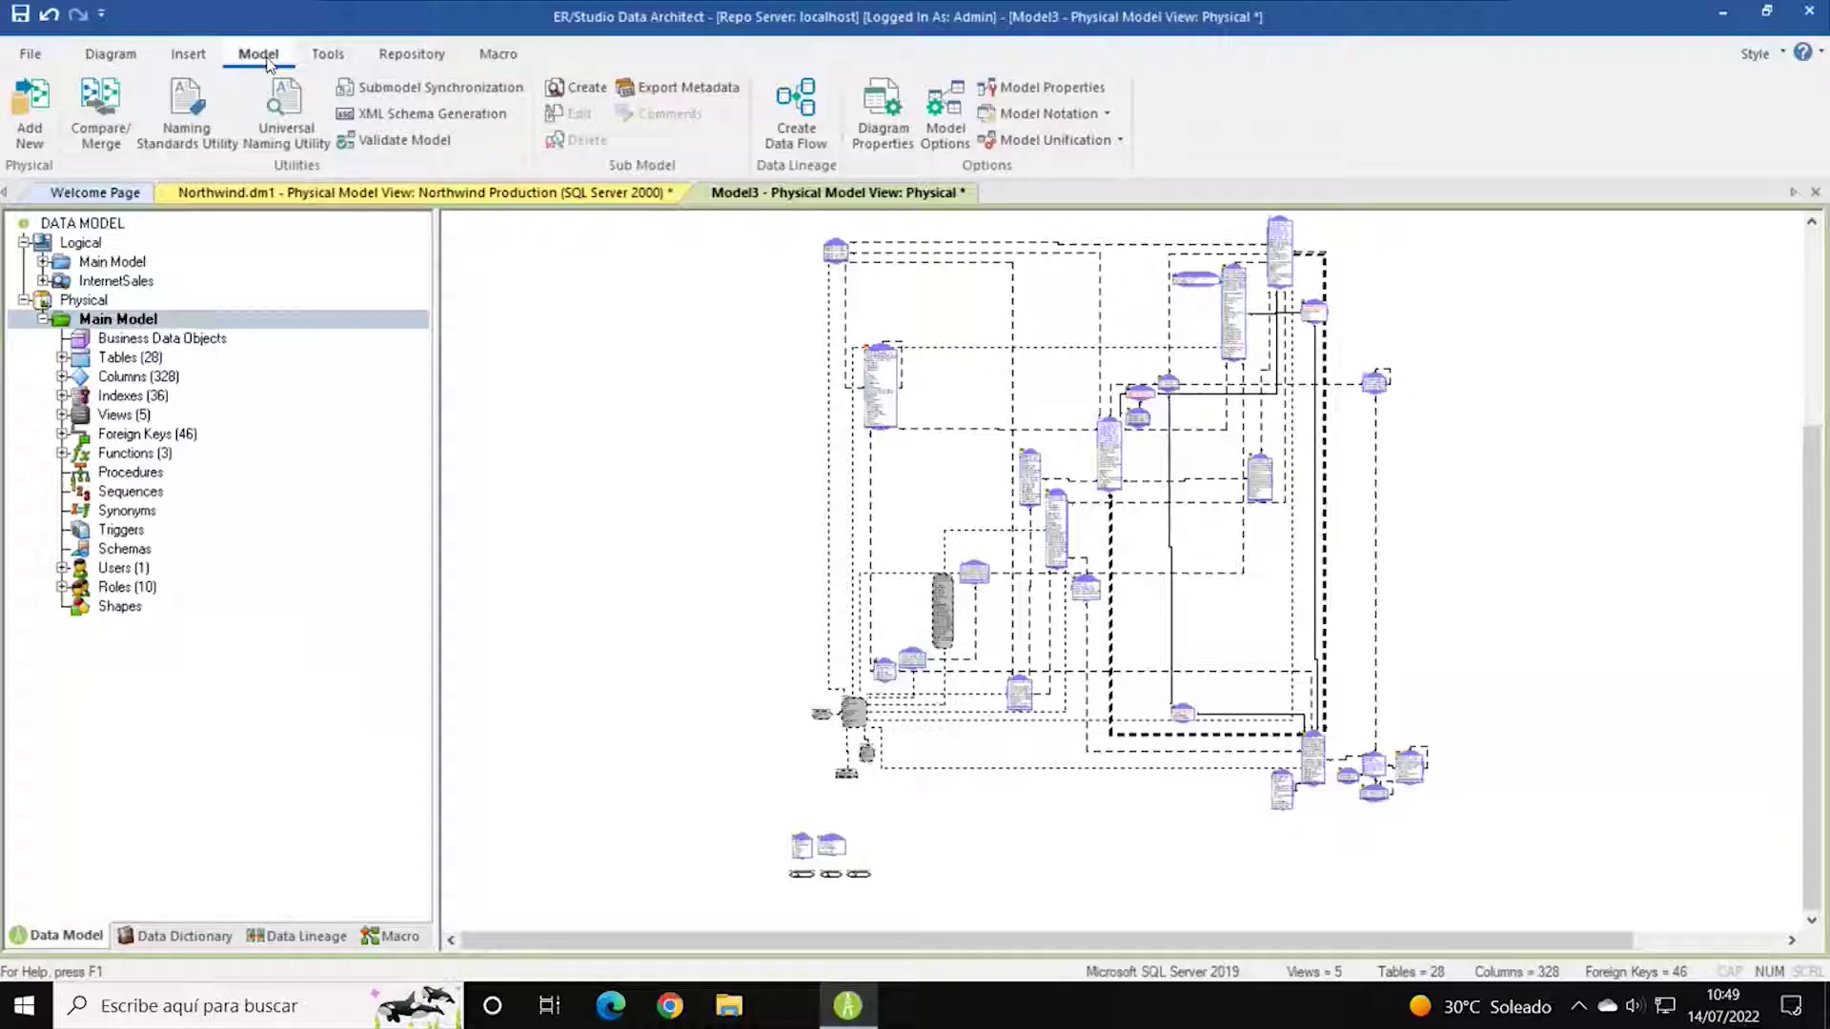
{"action": "left_click", "coordinate": [1064, 92]}
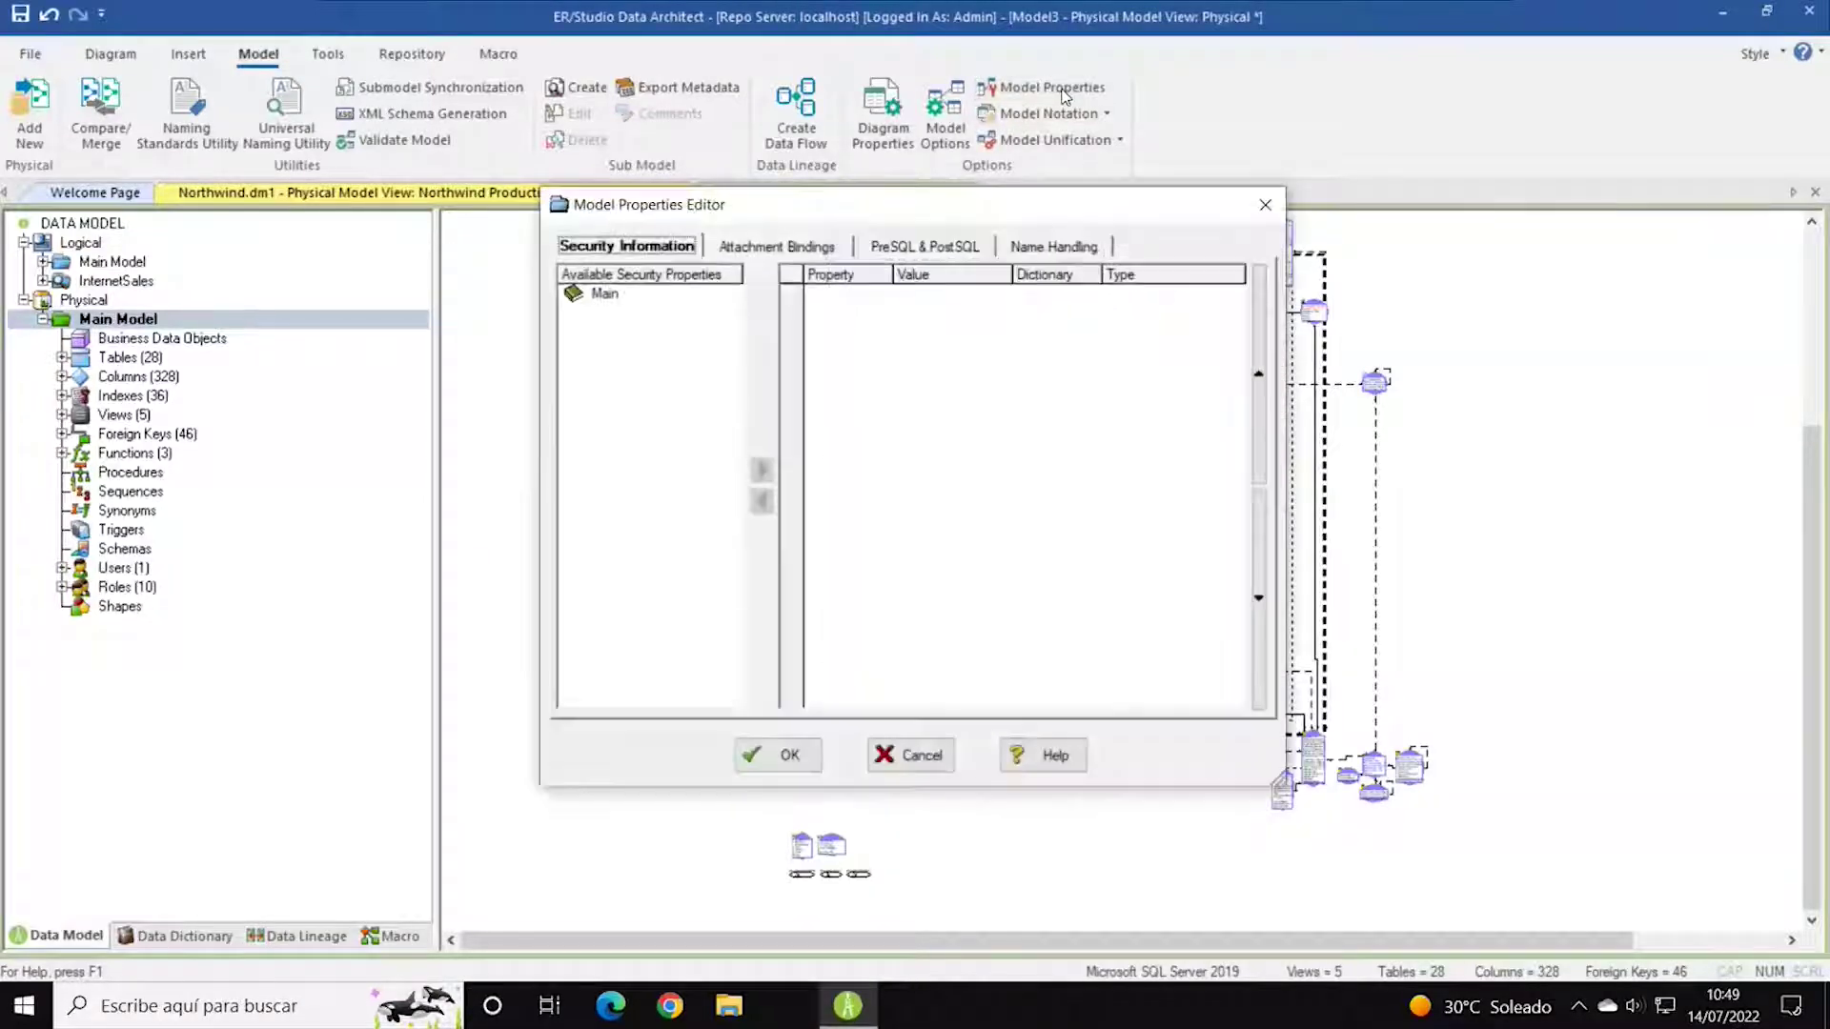
{"action": "left_click", "coordinate": [606, 301]}
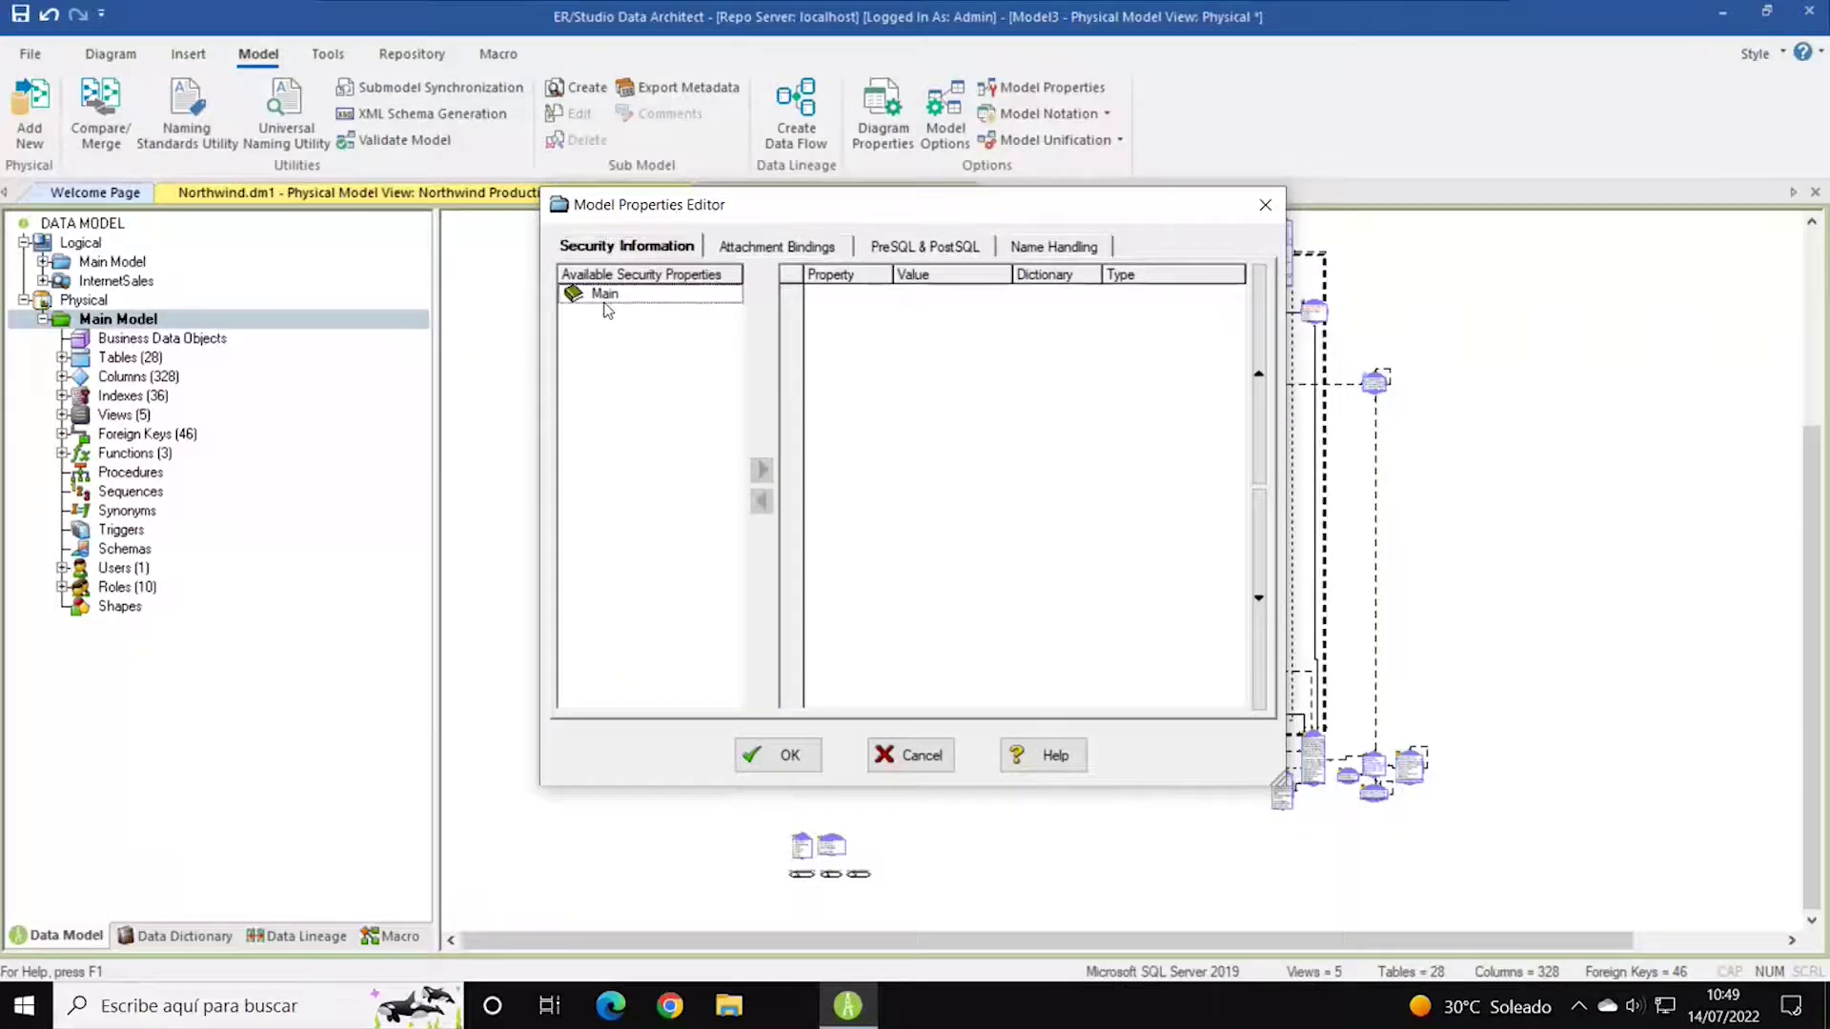
{"action": "left_click", "coordinate": [768, 250]}
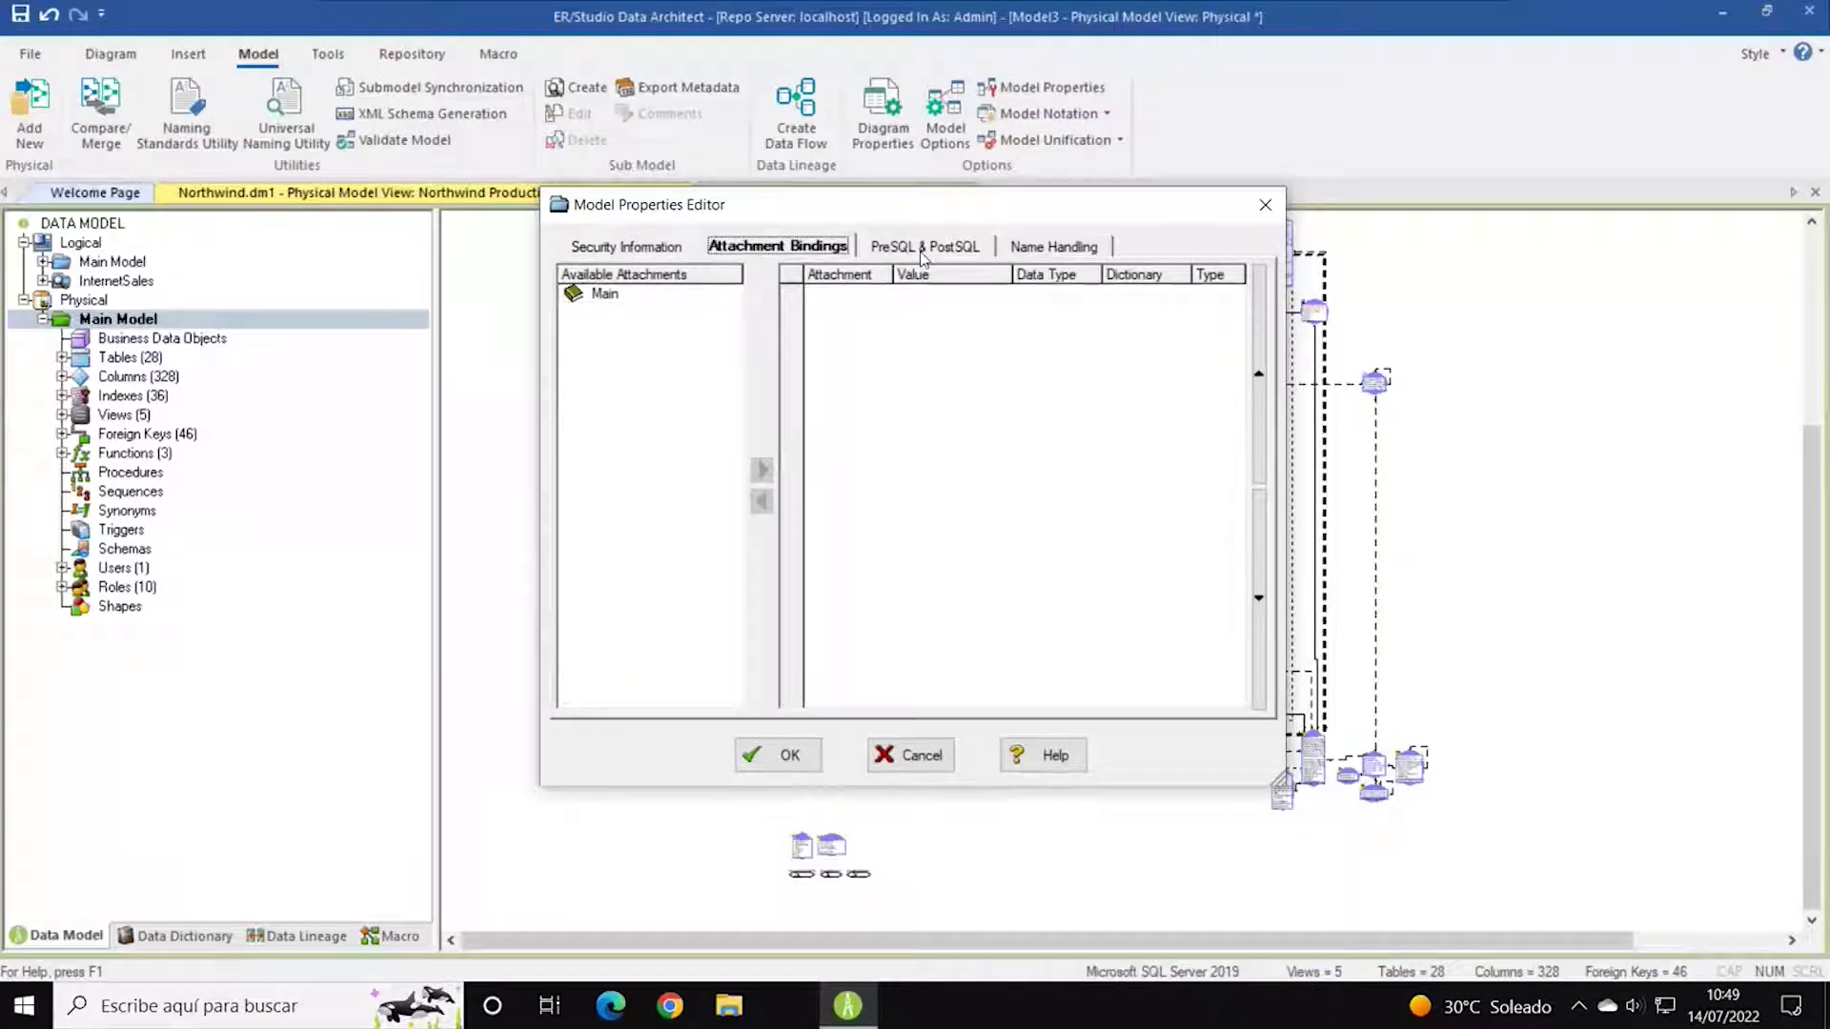
{"action": "left_click", "coordinate": [1058, 250]}
{"action": "left_click", "coordinate": [910, 250]}
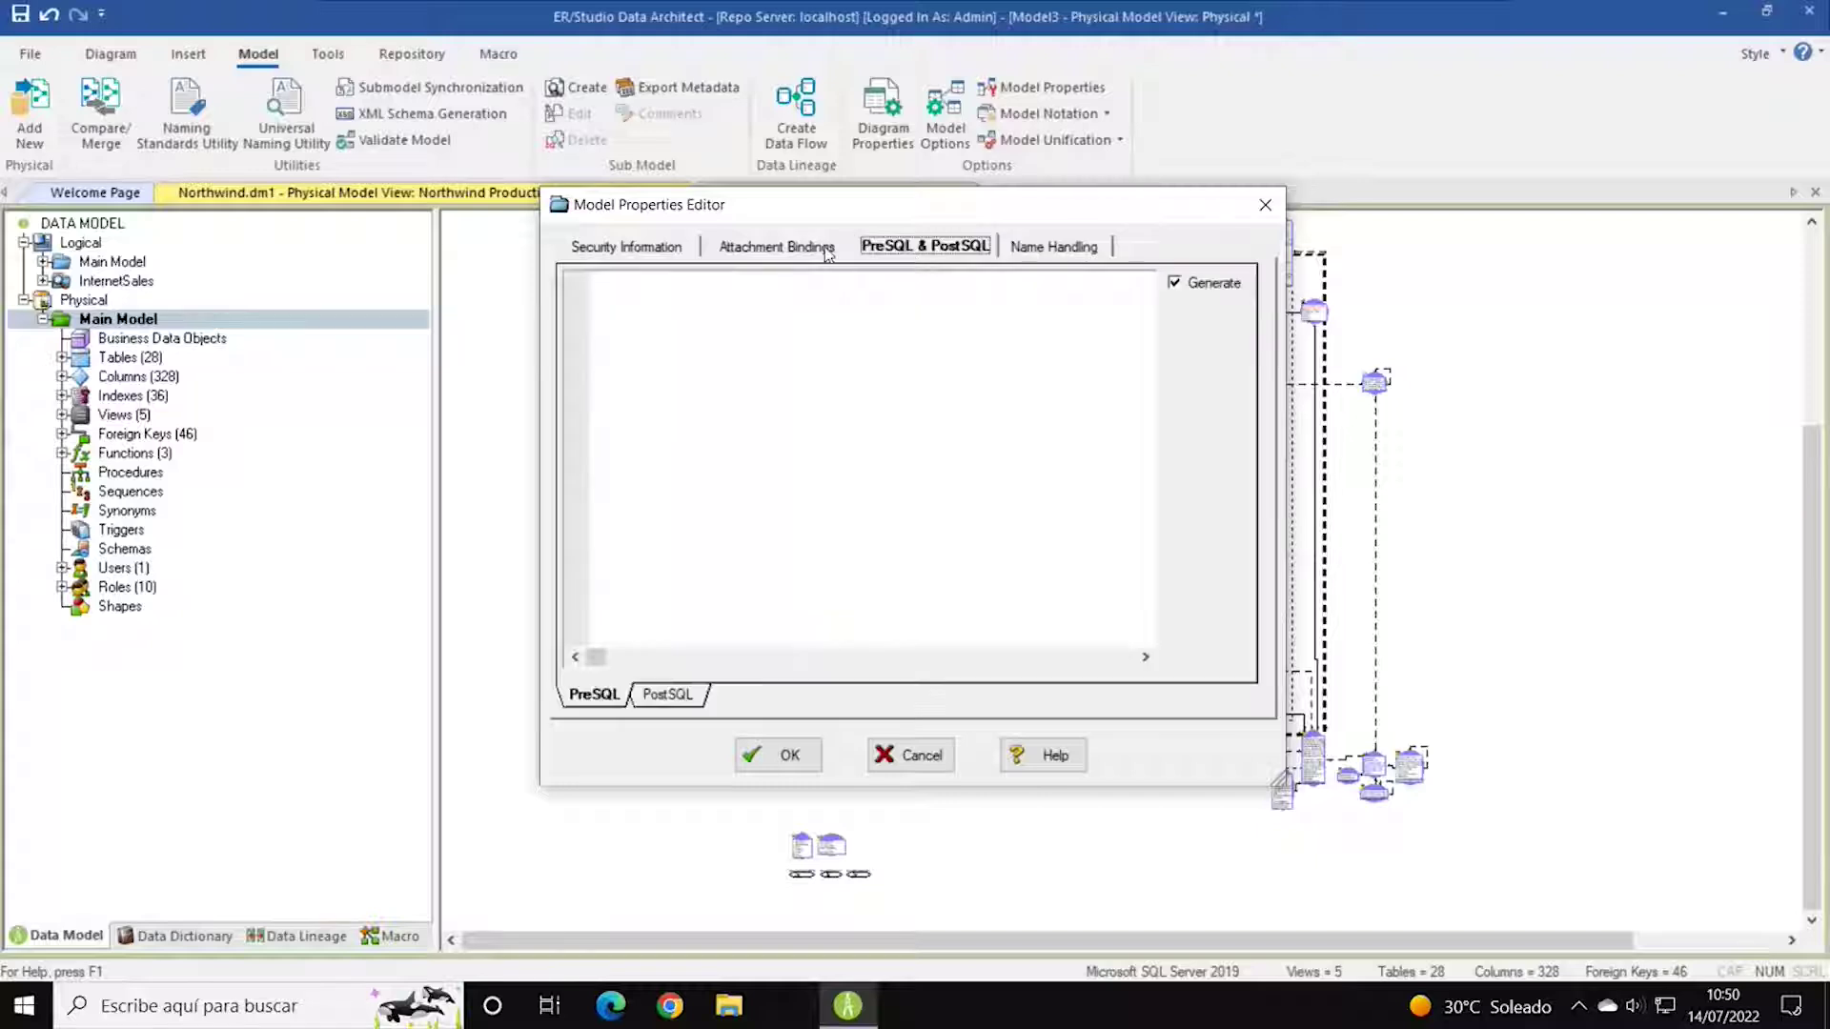
{"action": "left_click", "coordinate": [773, 247]}
{"action": "left_click", "coordinate": [895, 758]}
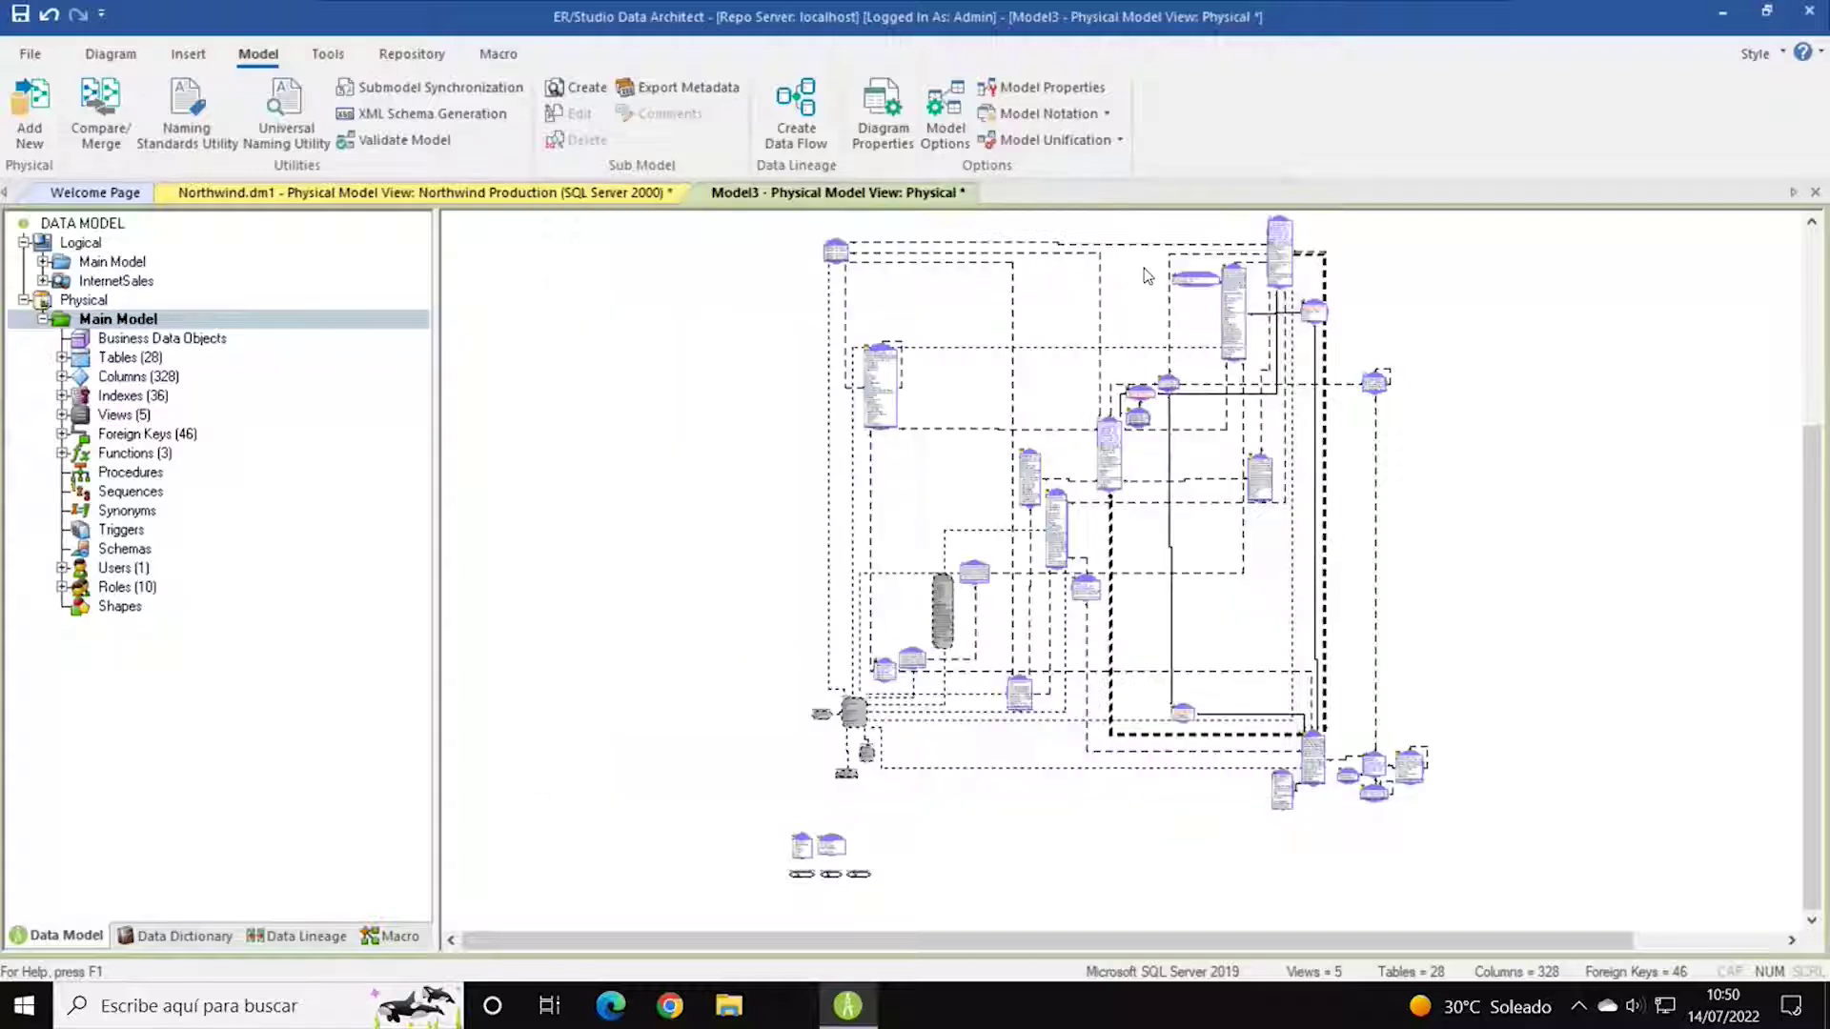
{"action": "left_click", "coordinate": [1106, 114]}
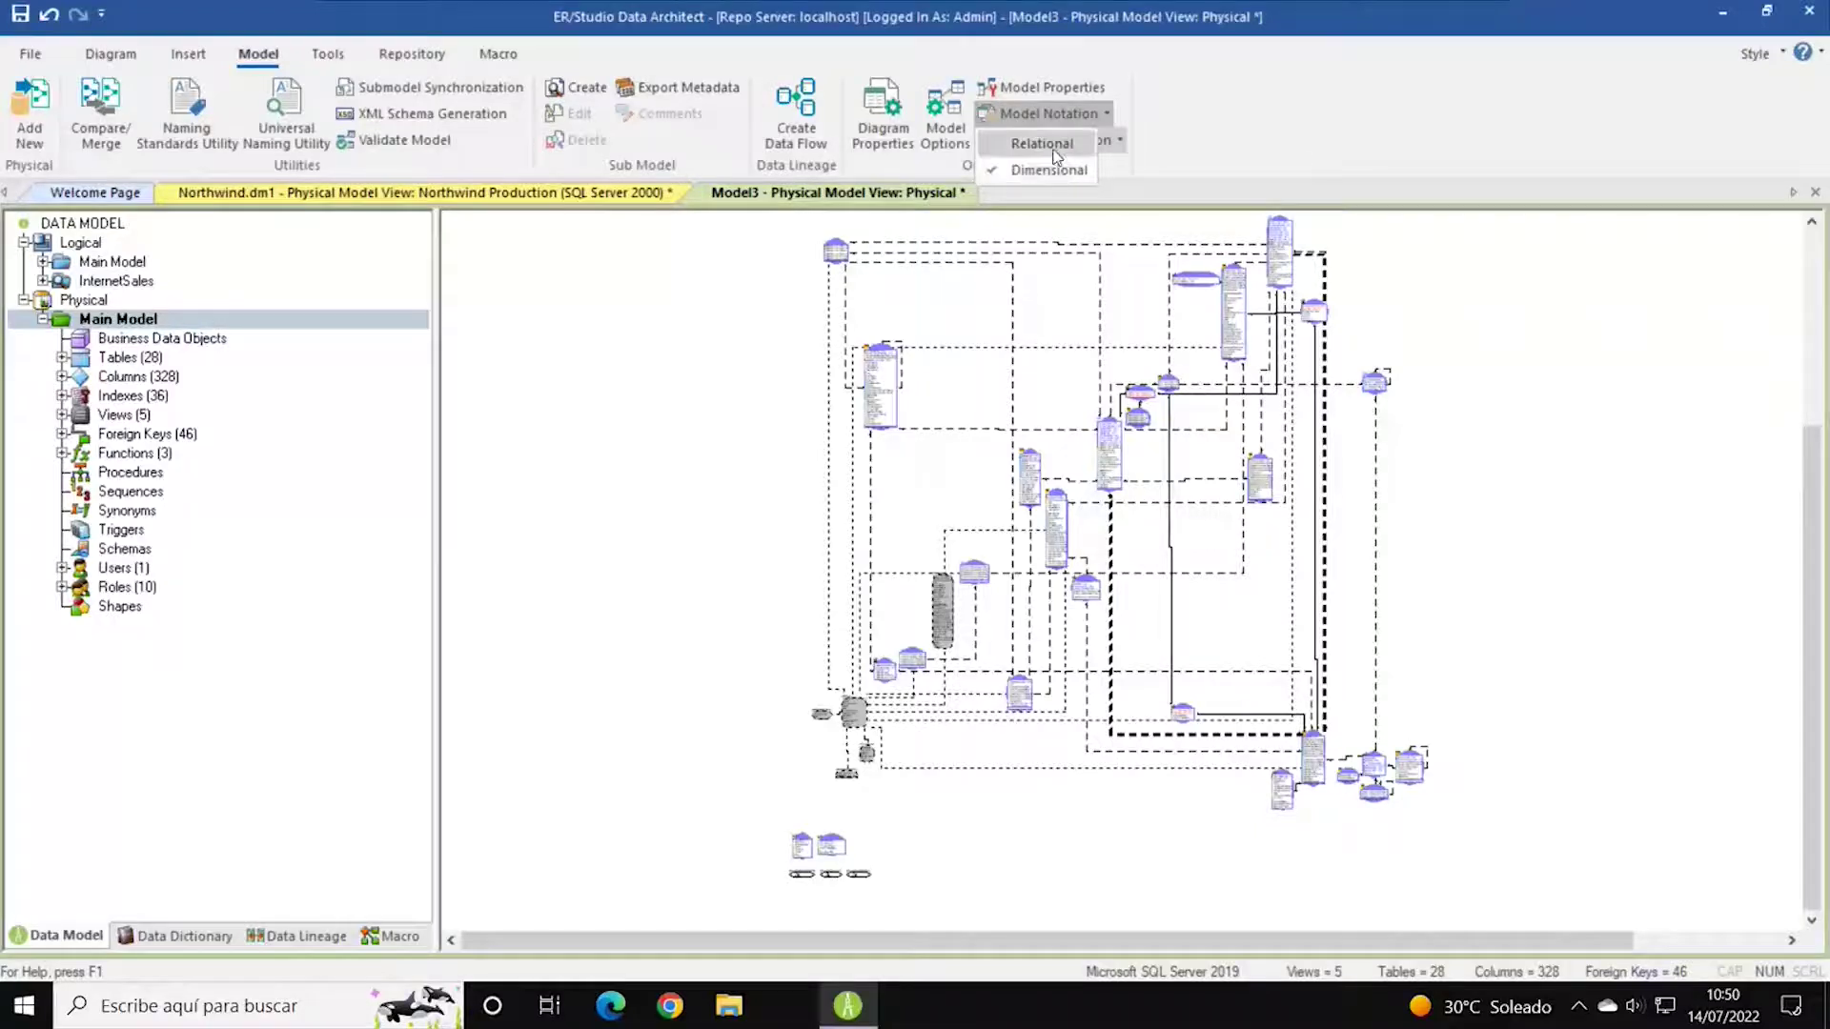
{"action": "left_click", "coordinate": [1197, 133]}
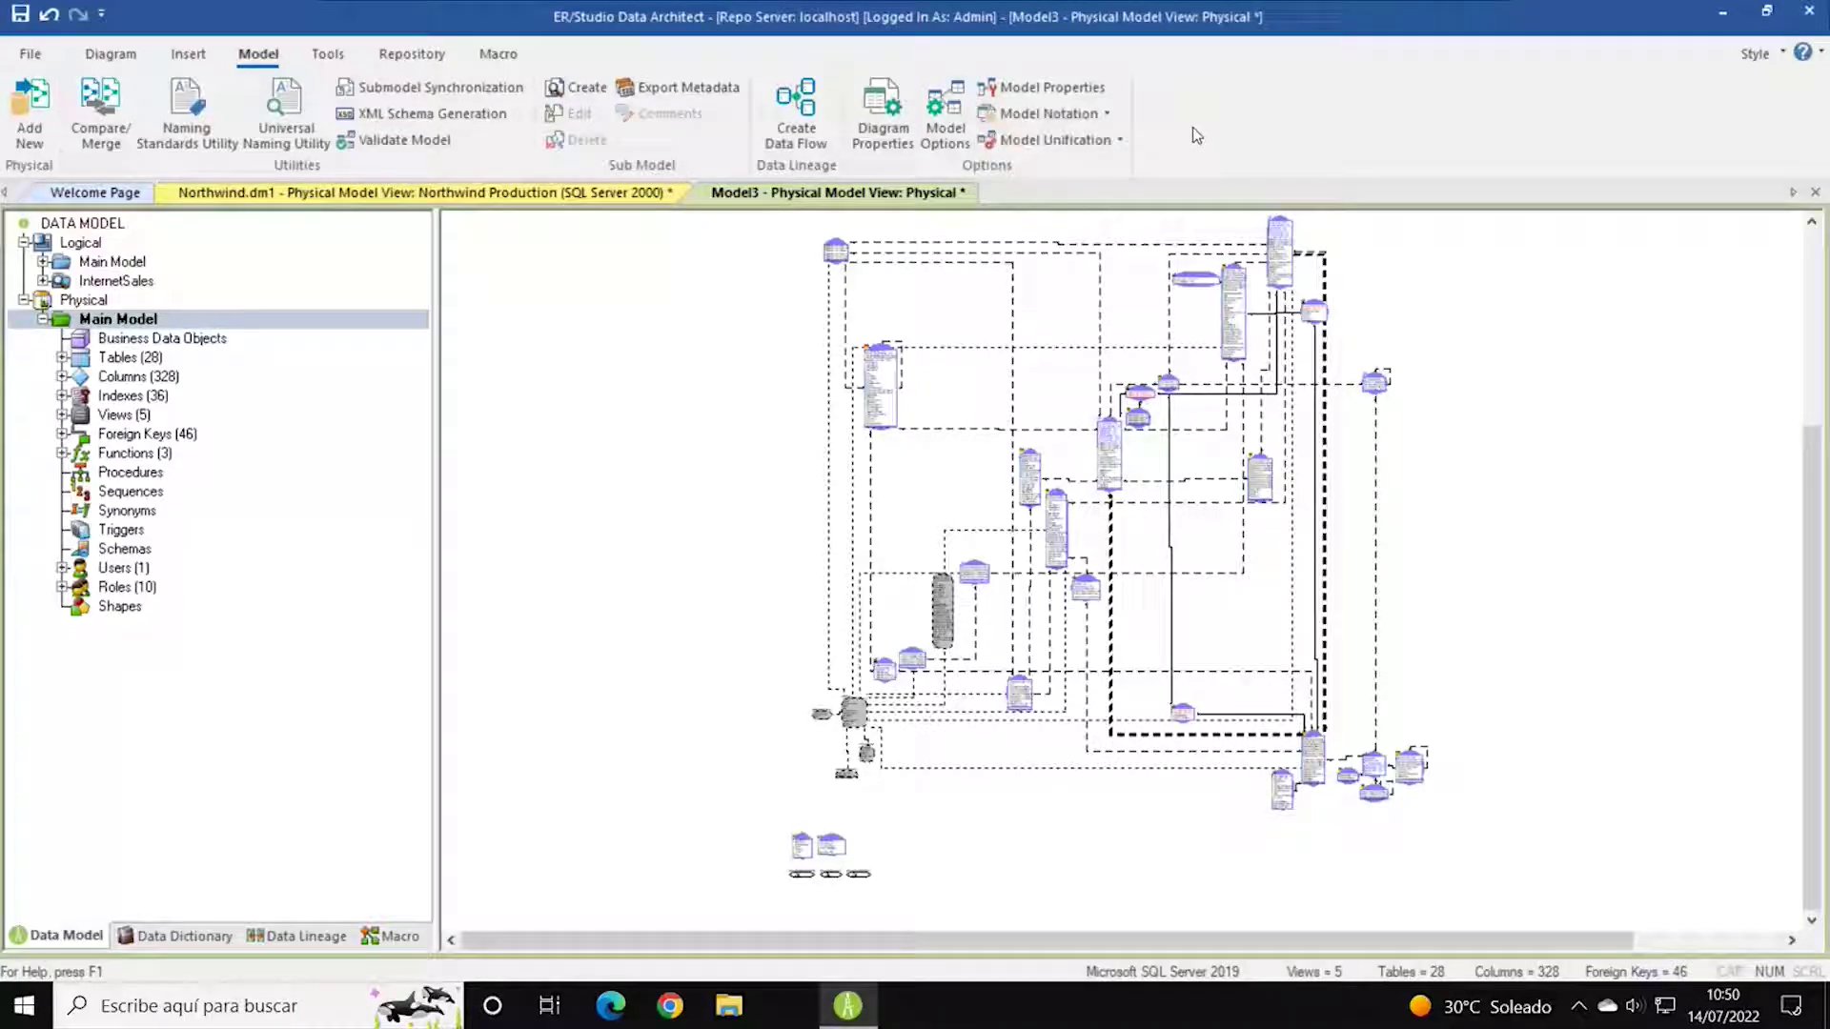
{"action": "left_click", "coordinate": [1121, 141]}
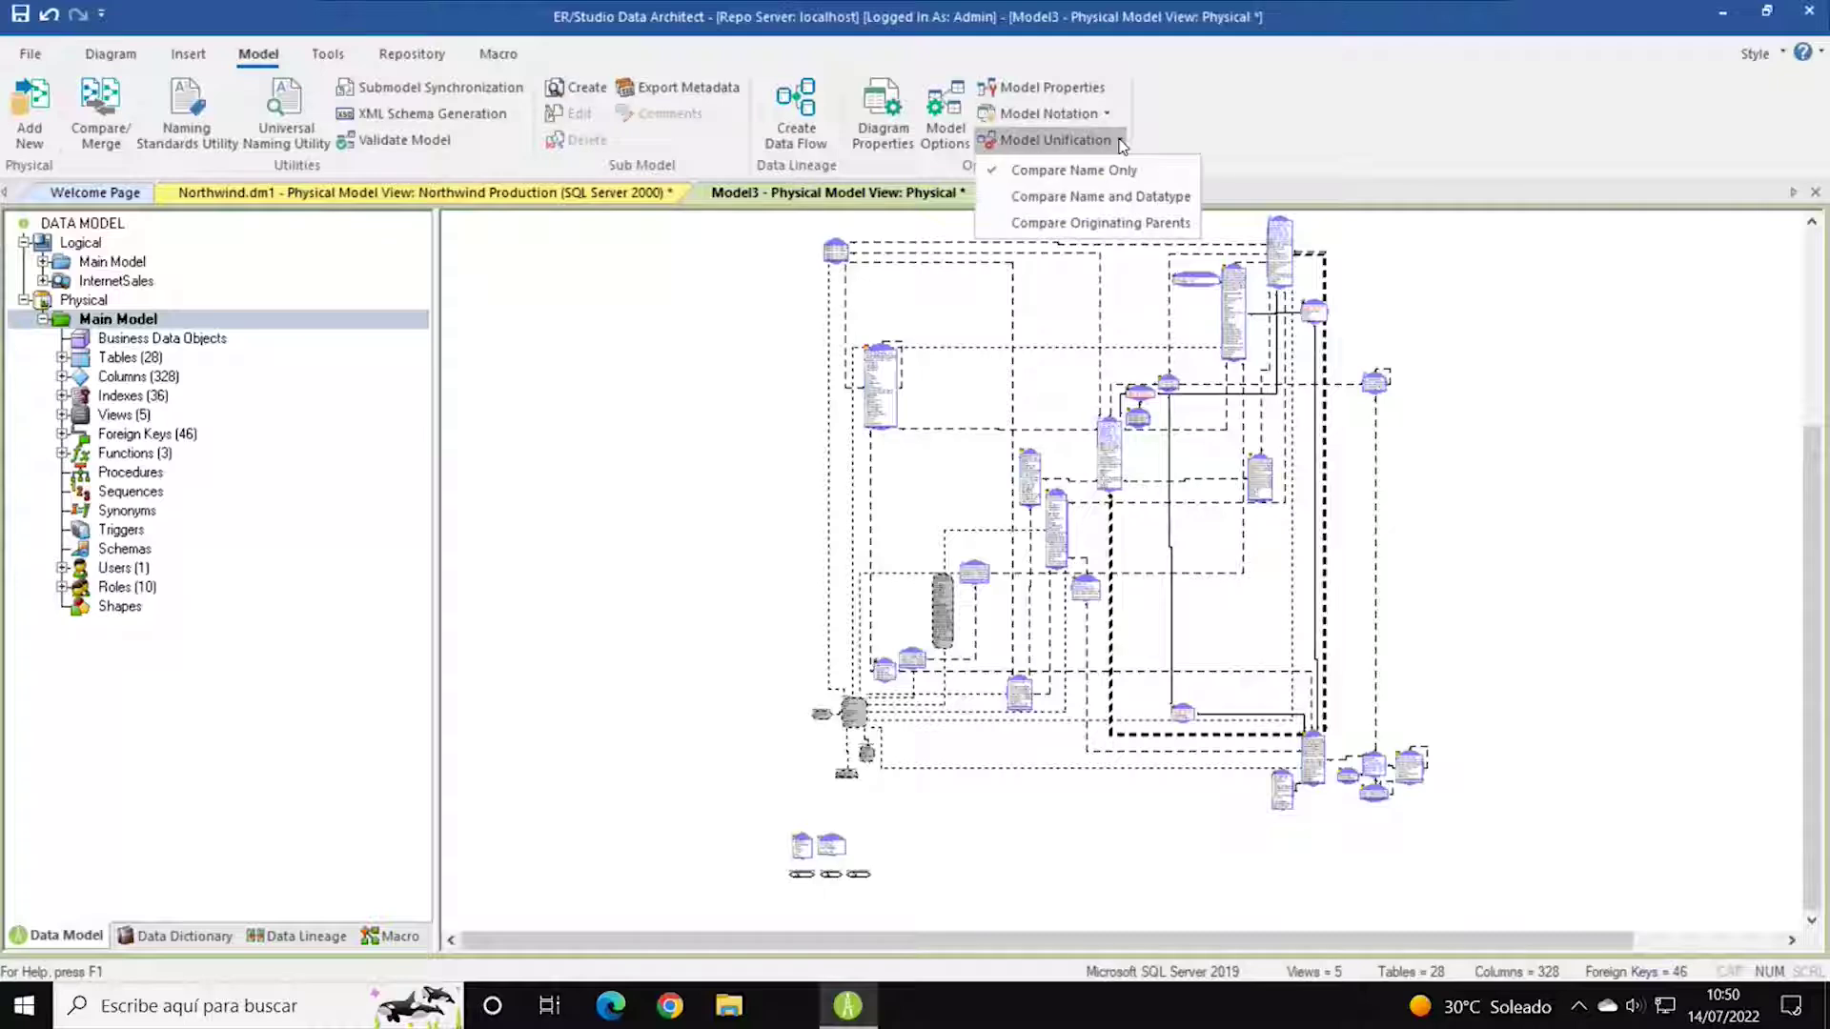
{"action": "left_click", "coordinate": [1239, 124]}
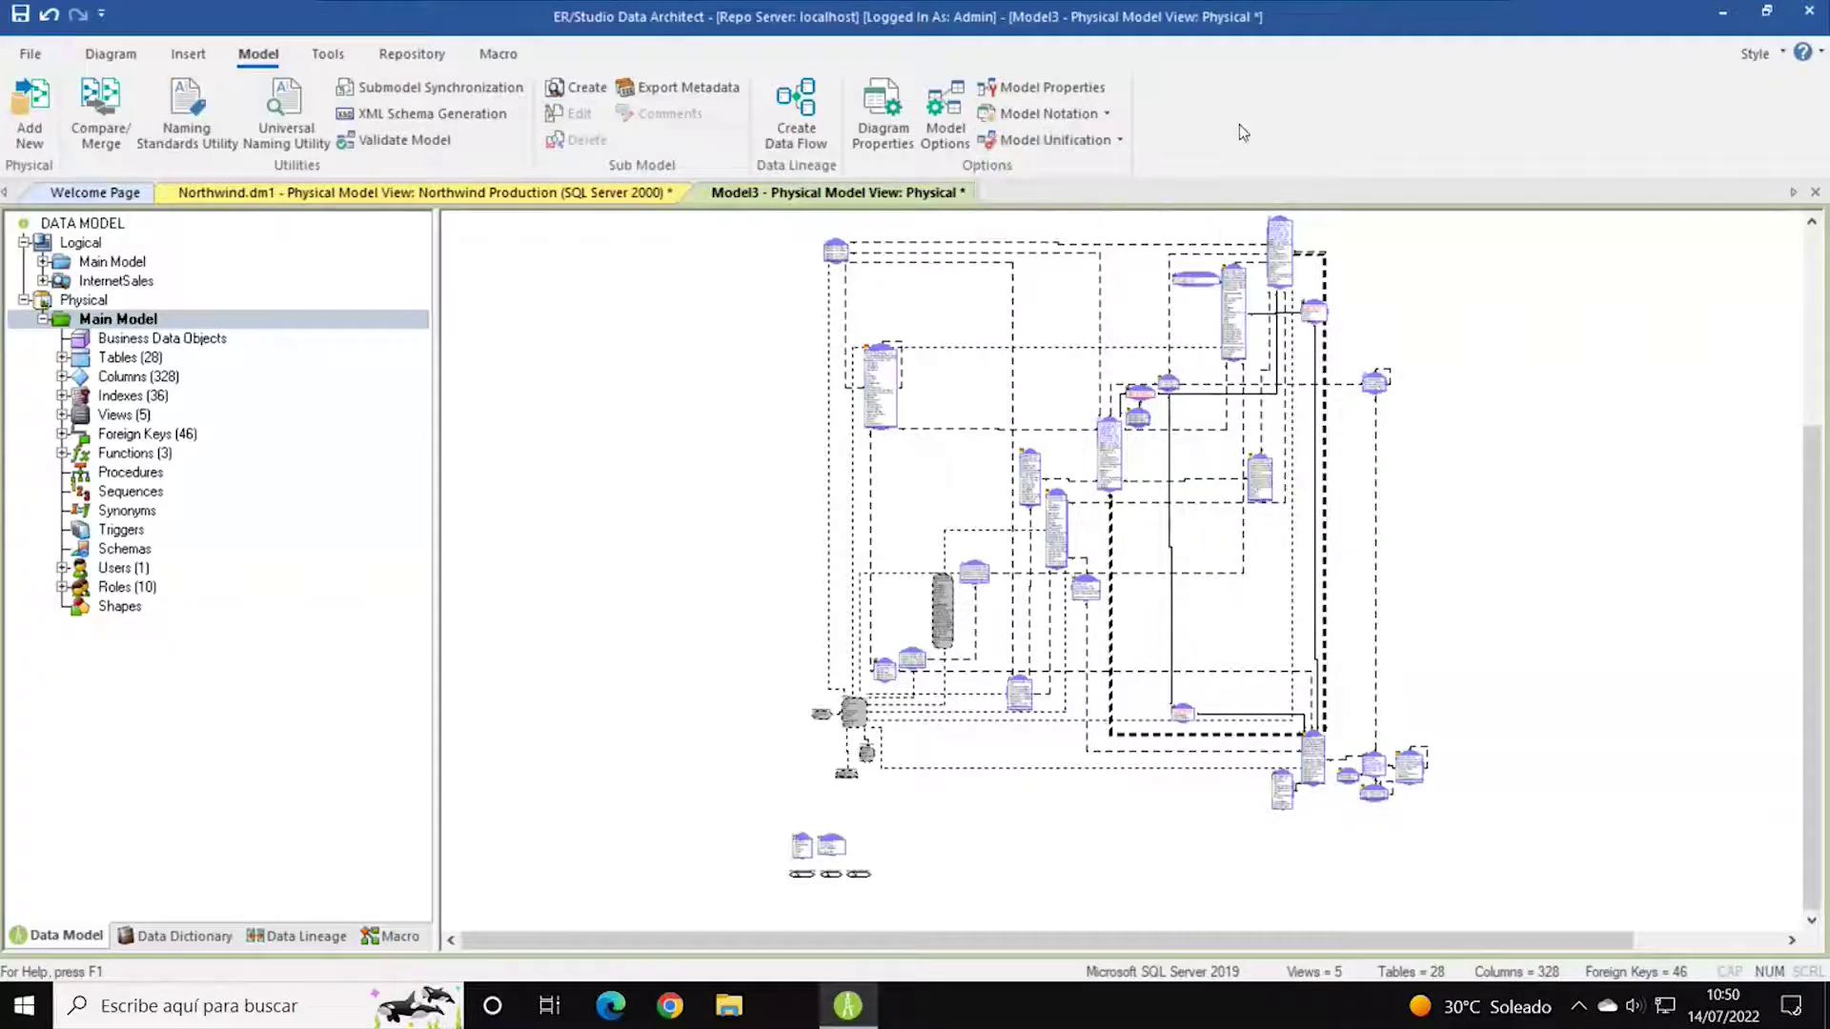
In the physical Model Options, make nvarchar with width 25 the default datatype and apply it.
{"action": "left_click", "coordinate": [950, 123]}
{"action": "left_click_drag", "start_coordinate": [919, 281], "coordinate": [883, 259]}
{"action": "left_click_drag", "start_coordinate": [1216, 696], "coordinate": [1339, 815]}
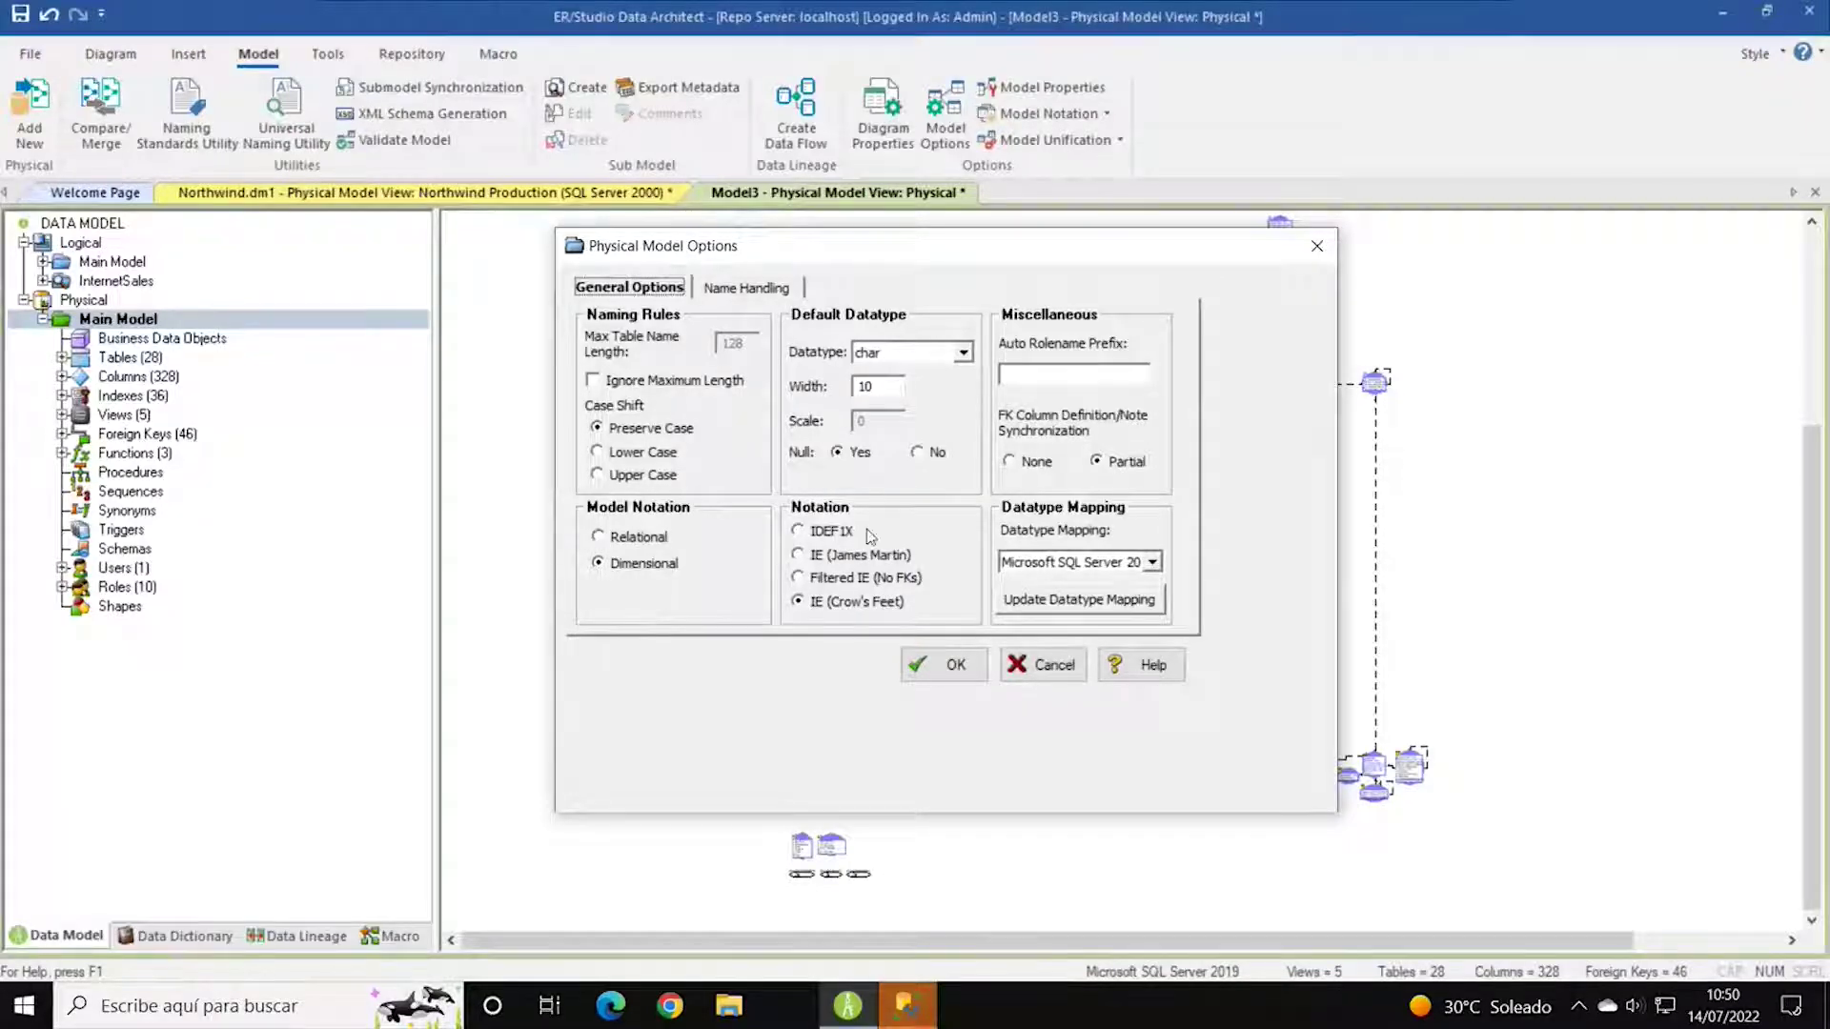
{"action": "left_click", "coordinate": [964, 356]}
{"action": "left_click", "coordinate": [964, 357]}
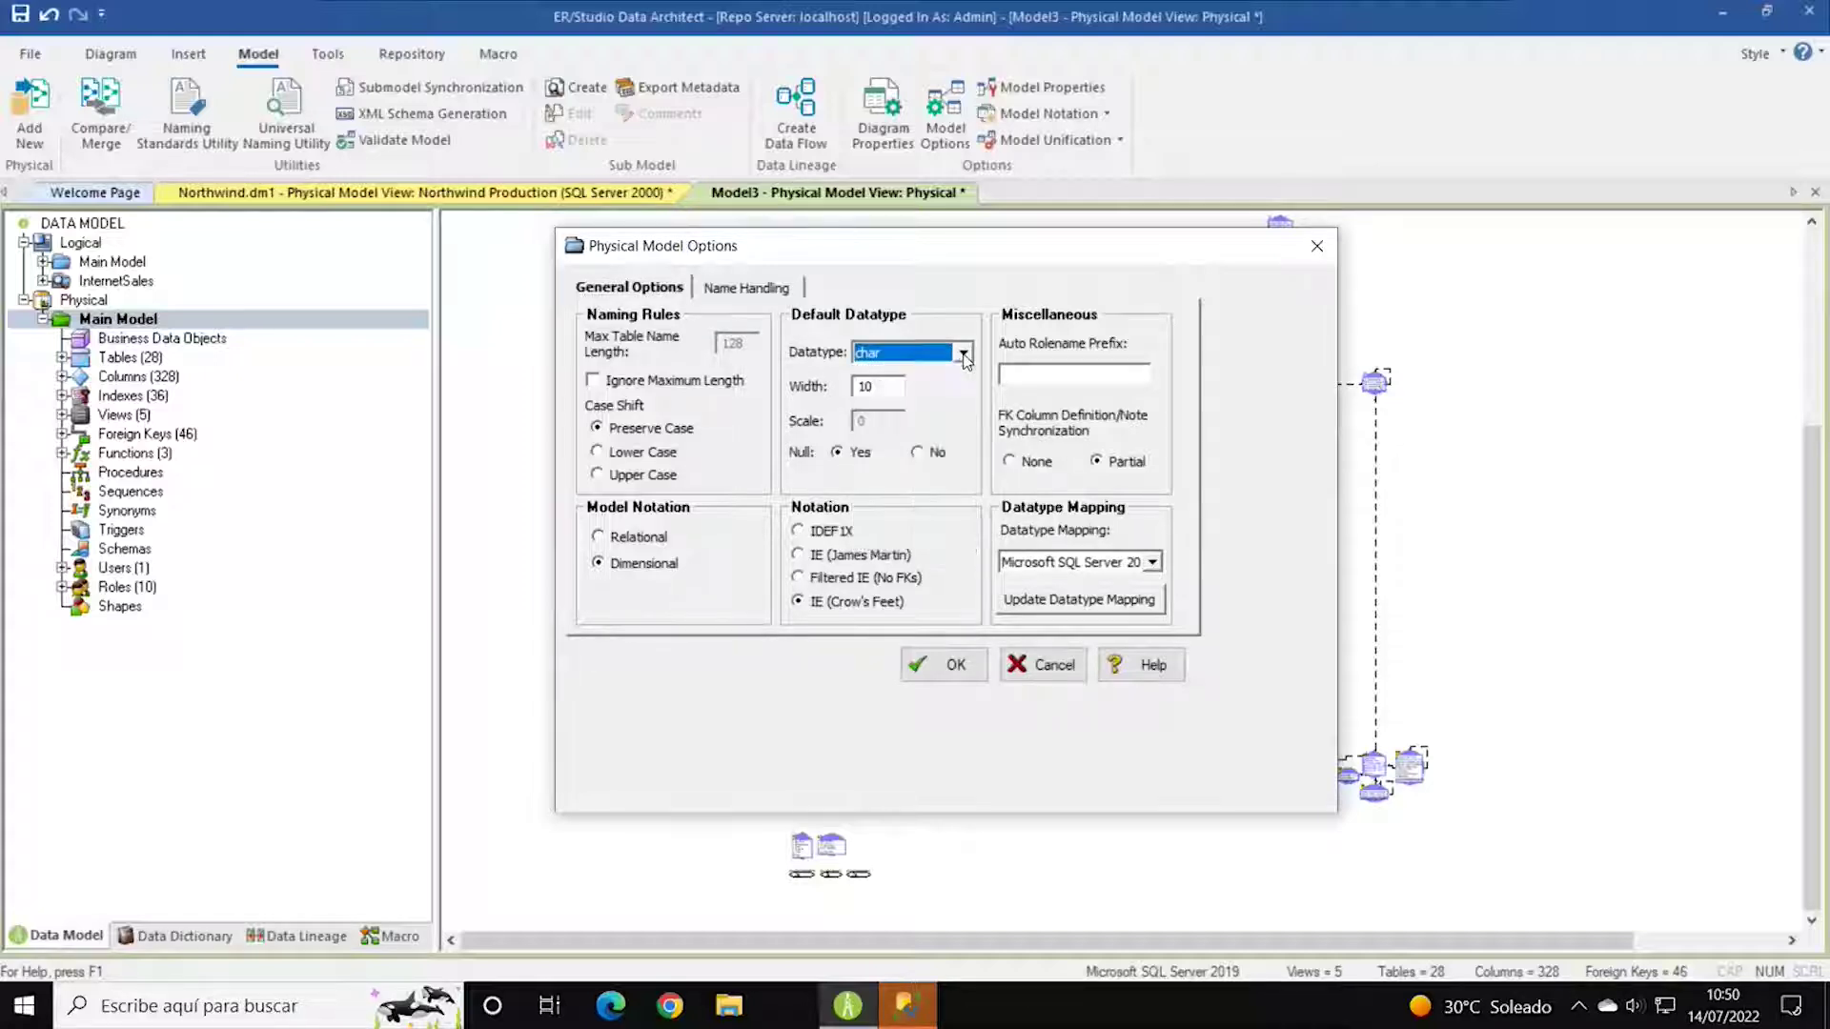
{"action": "left_click", "coordinate": [964, 355]}
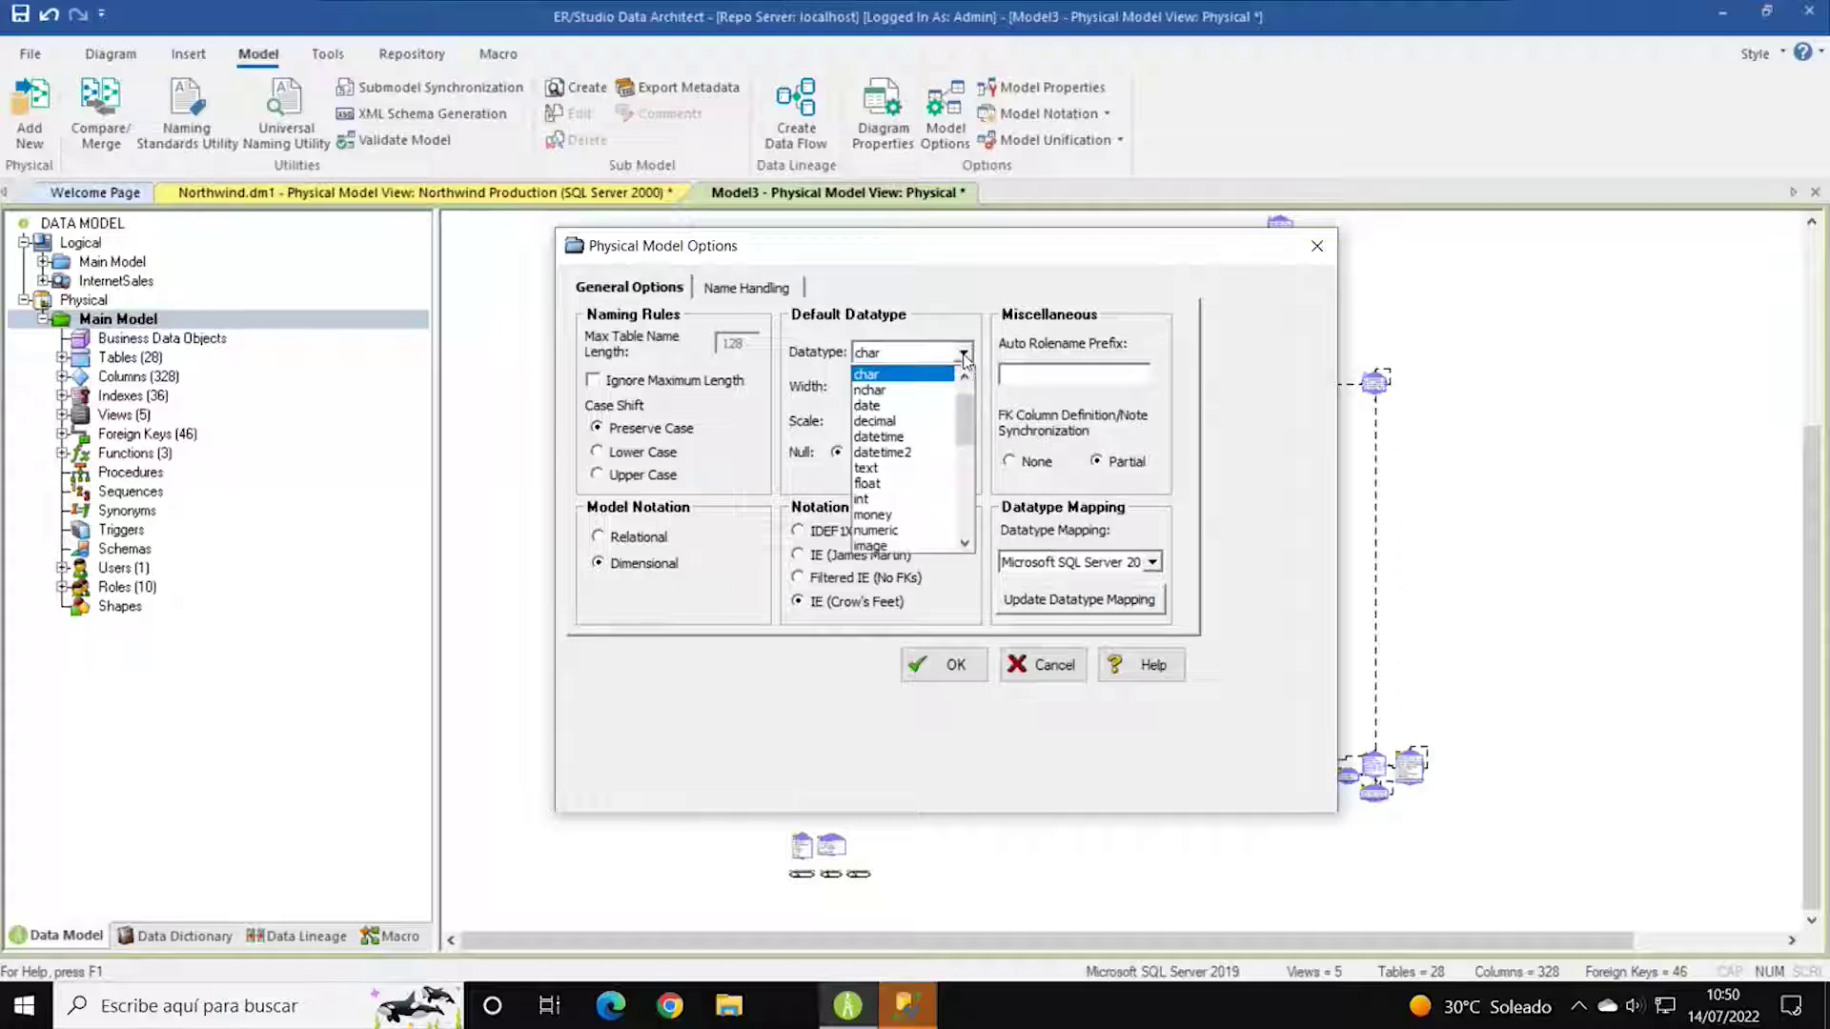
{"action": "left_click_drag", "start_coordinate": [964, 407], "coordinate": [958, 467]}
{"action": "left_click", "coordinate": [906, 469]}
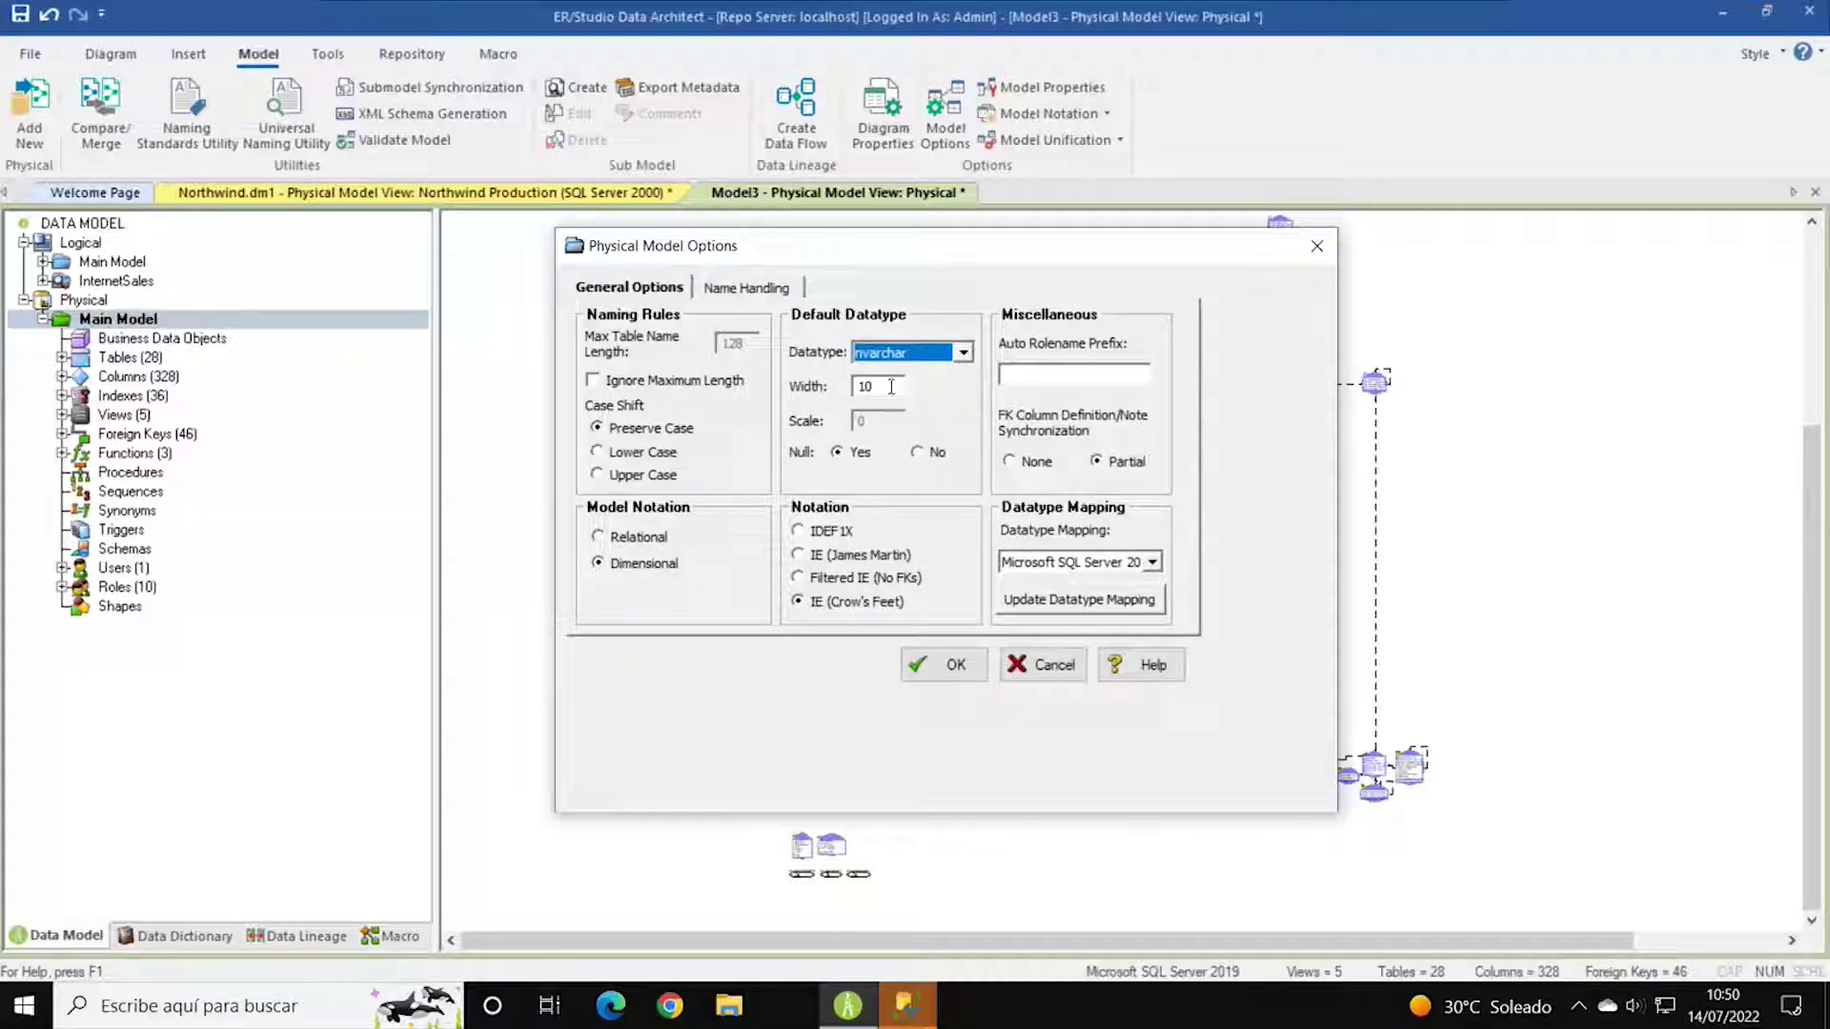
{"action": "double_click", "coordinate": [885, 388]}
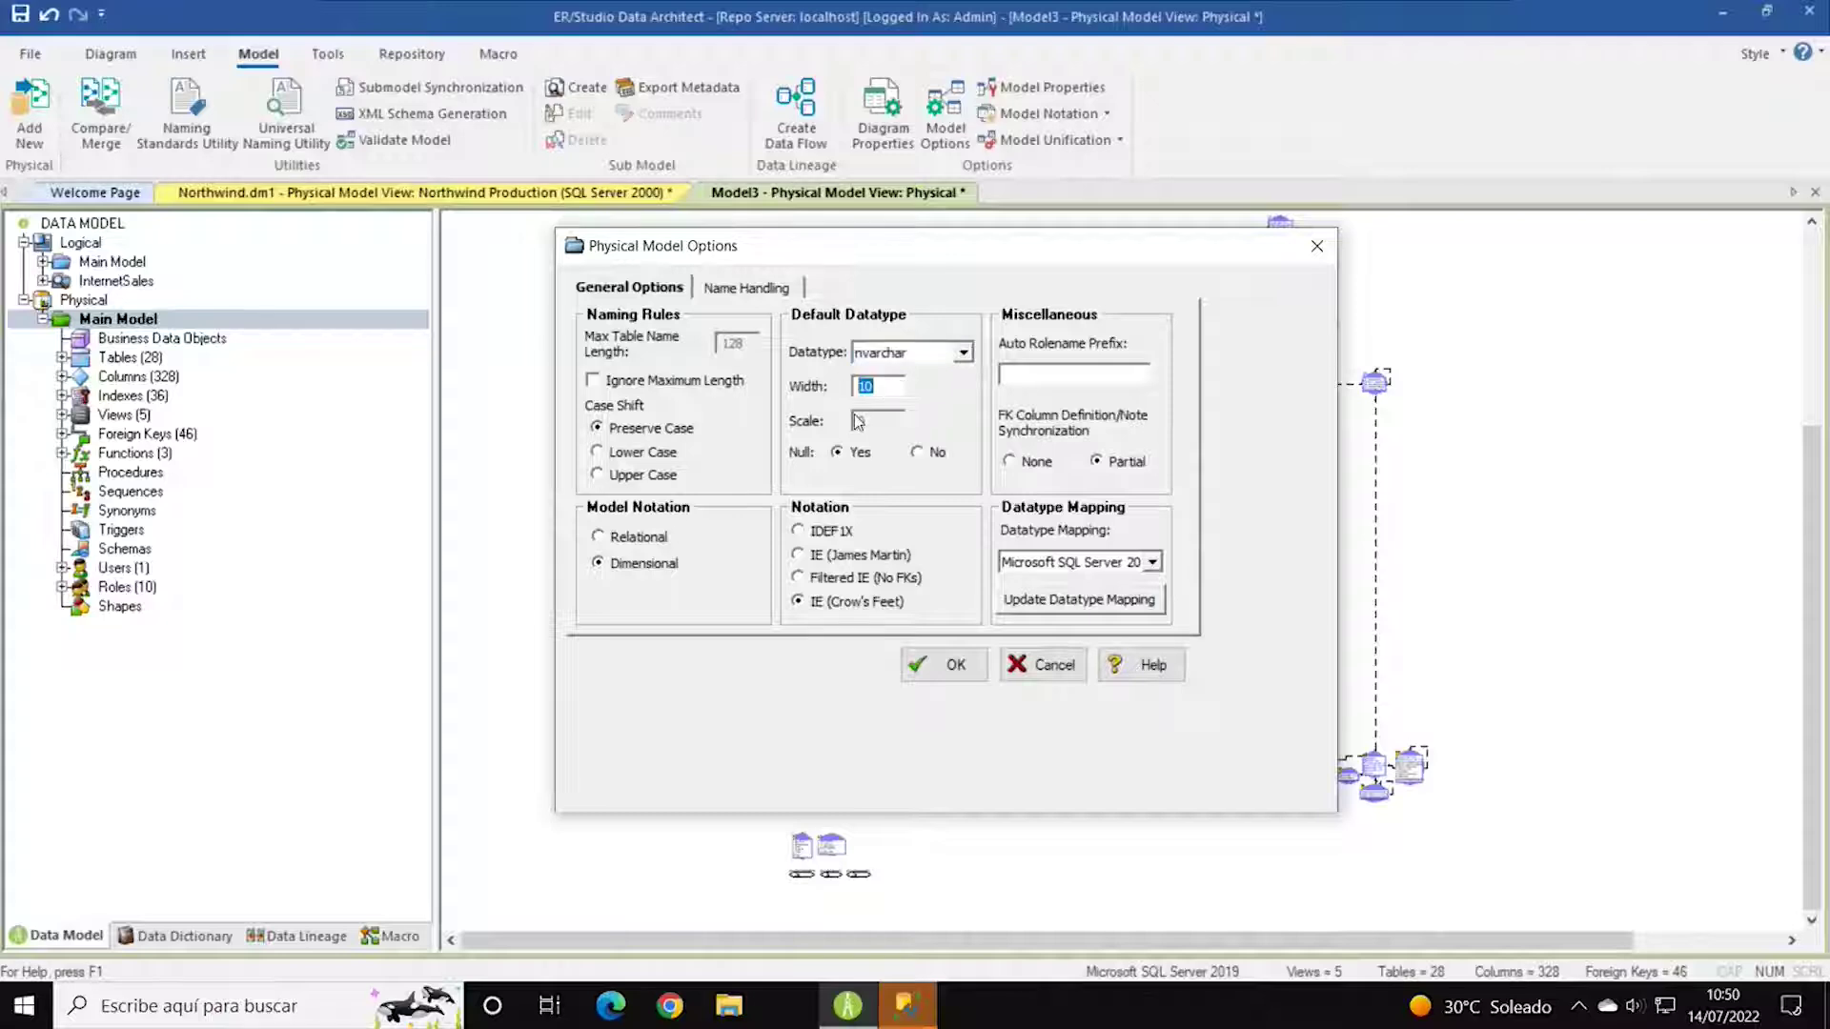
{"action": "type", "text": "25"}
{"action": "left_click", "coordinate": [731, 289]}
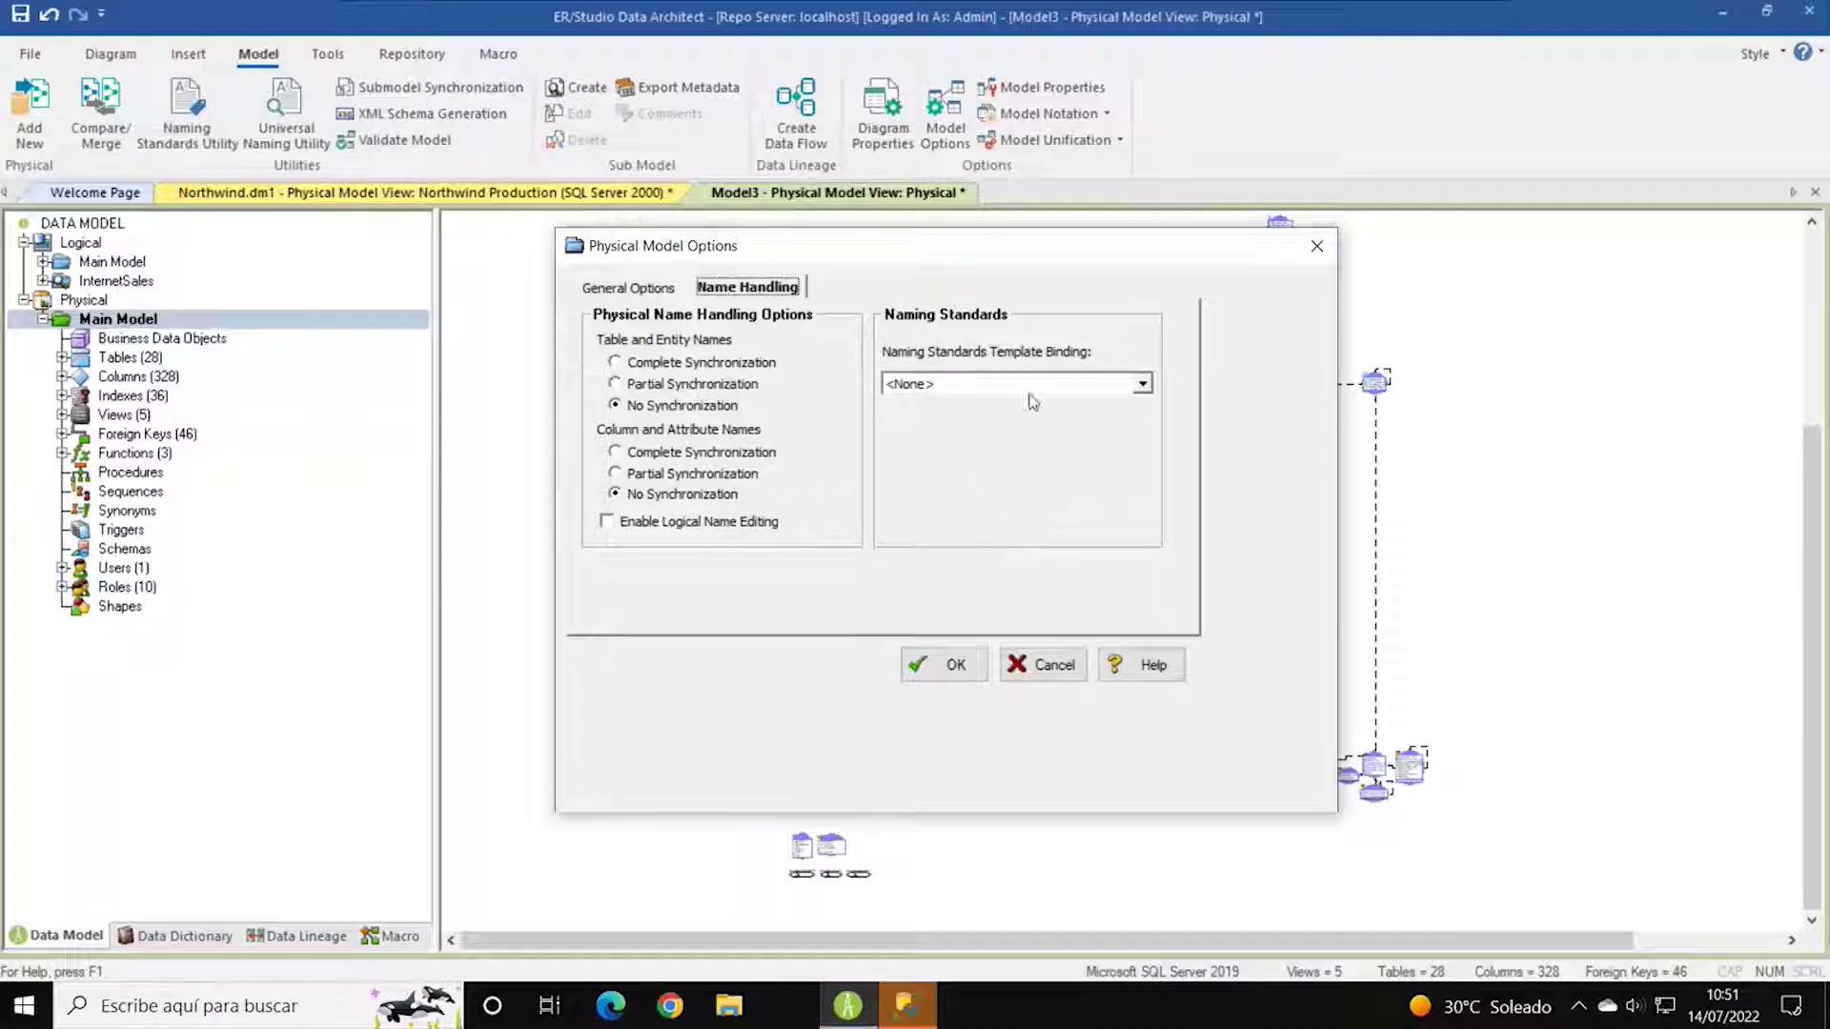
{"action": "left_click", "coordinate": [953, 665]}
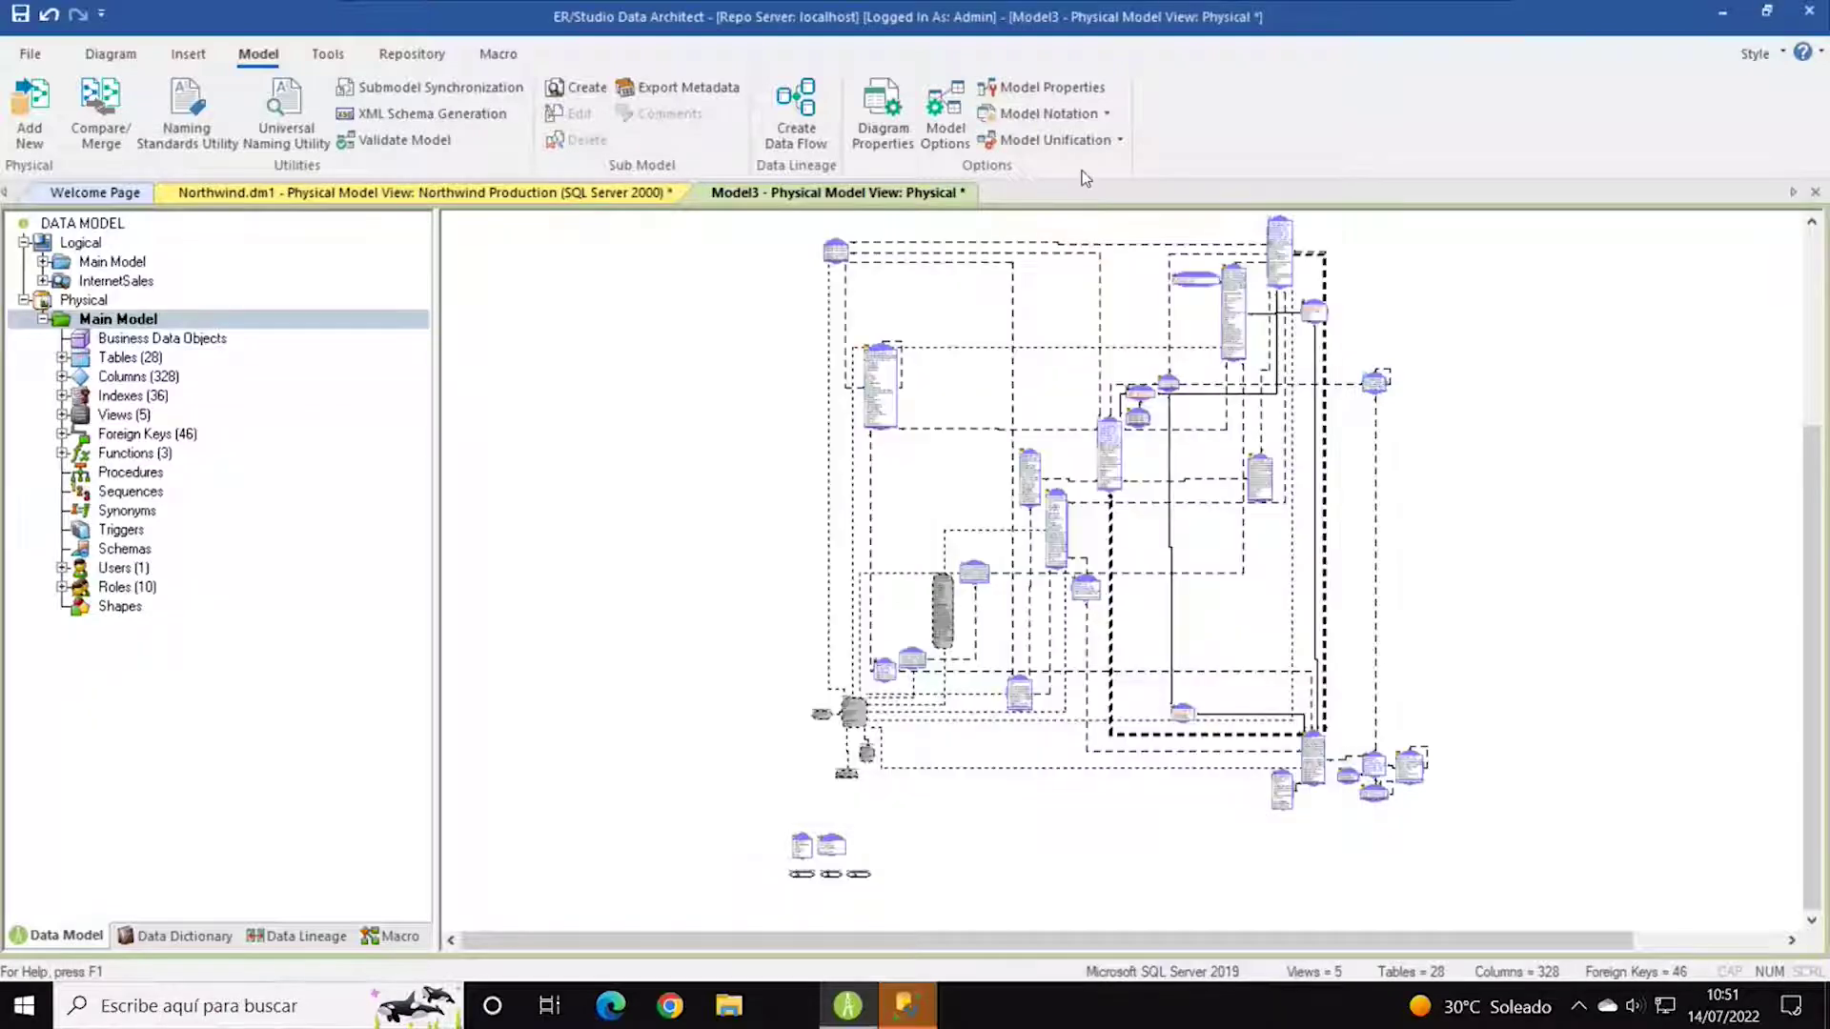
{"action": "left_click", "coordinate": [889, 128]}
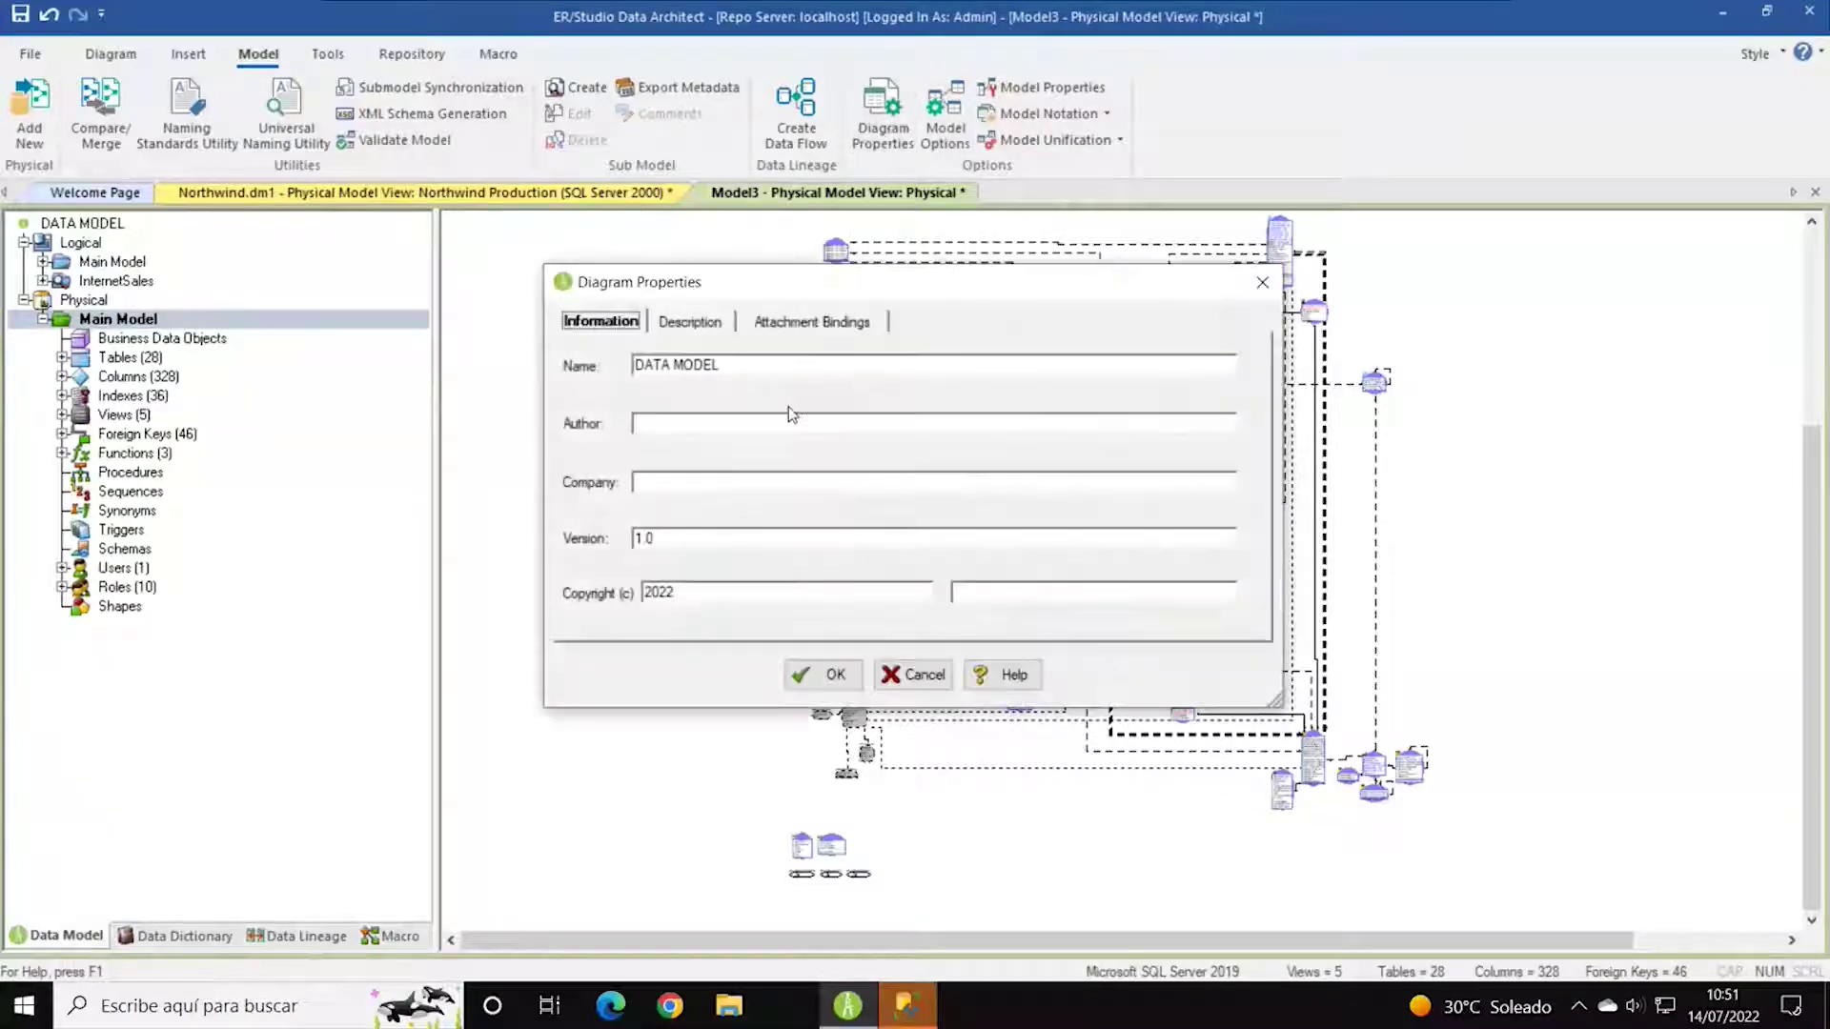
{"action": "left_click", "coordinate": [695, 329]}
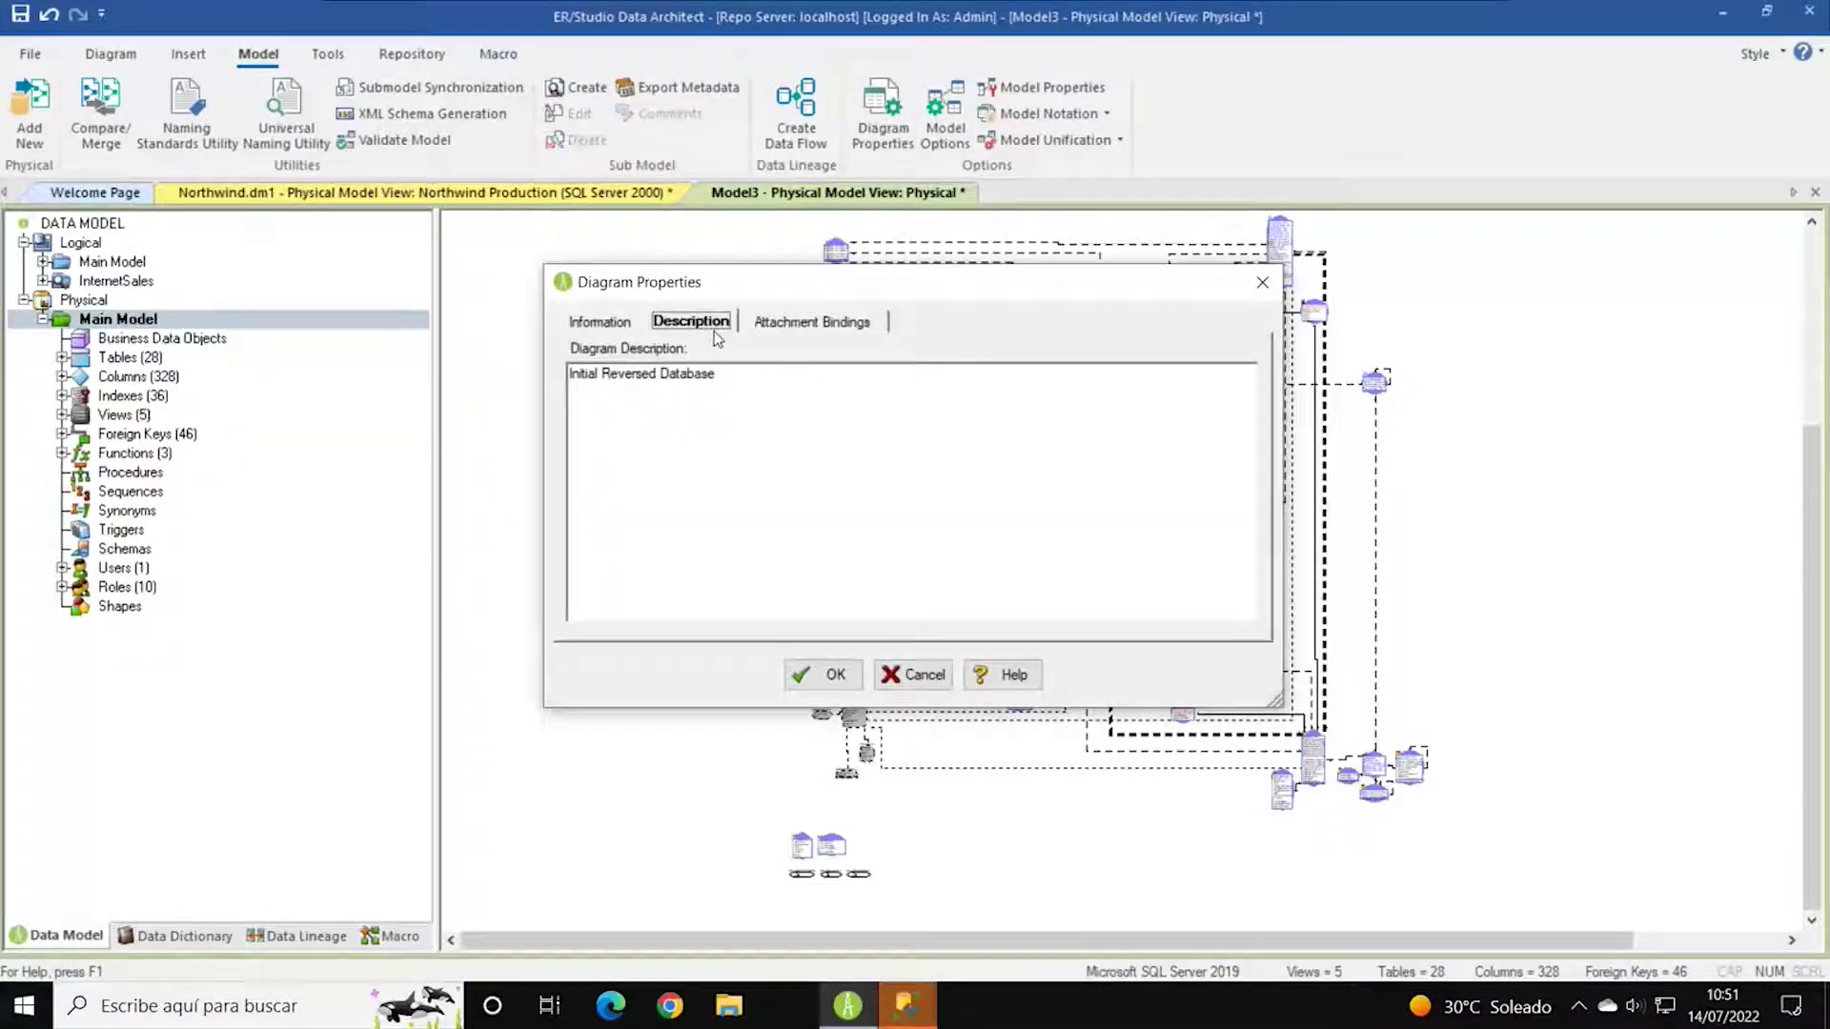
{"action": "left_click", "coordinate": [813, 328]}
{"action": "left_click", "coordinate": [620, 326]}
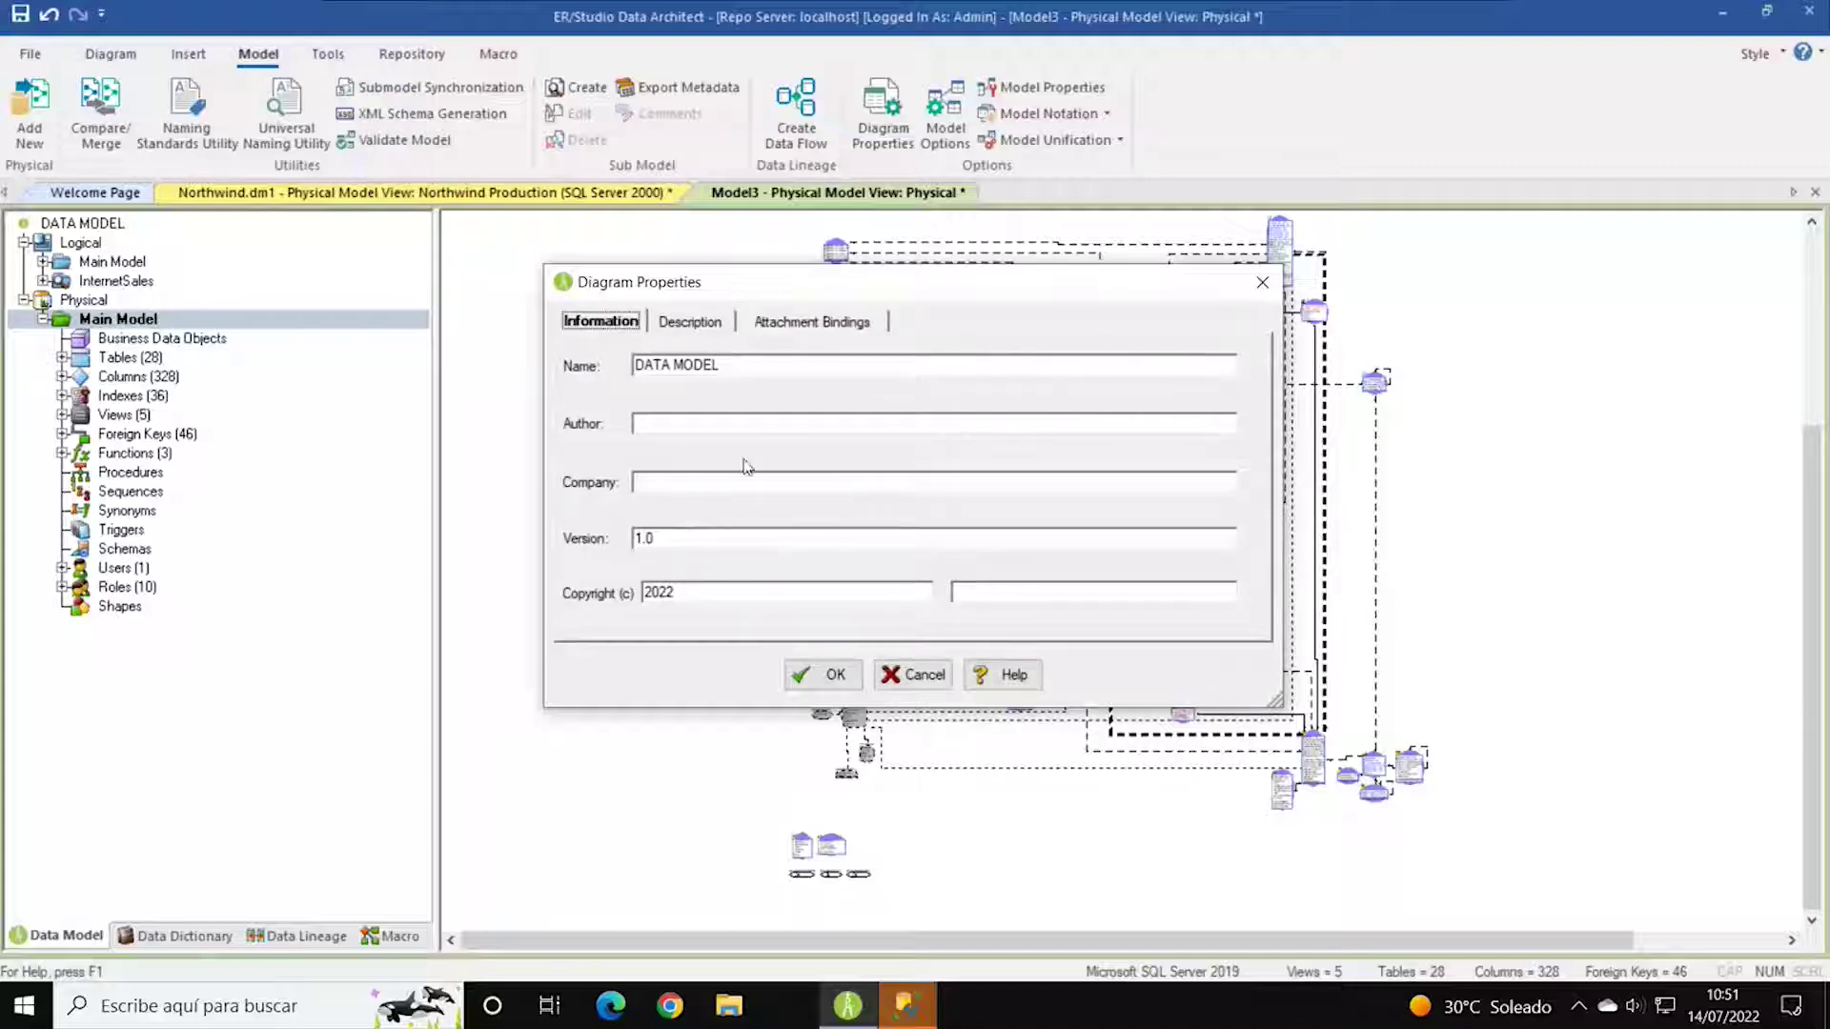
{"action": "left_click", "coordinate": [923, 675]}
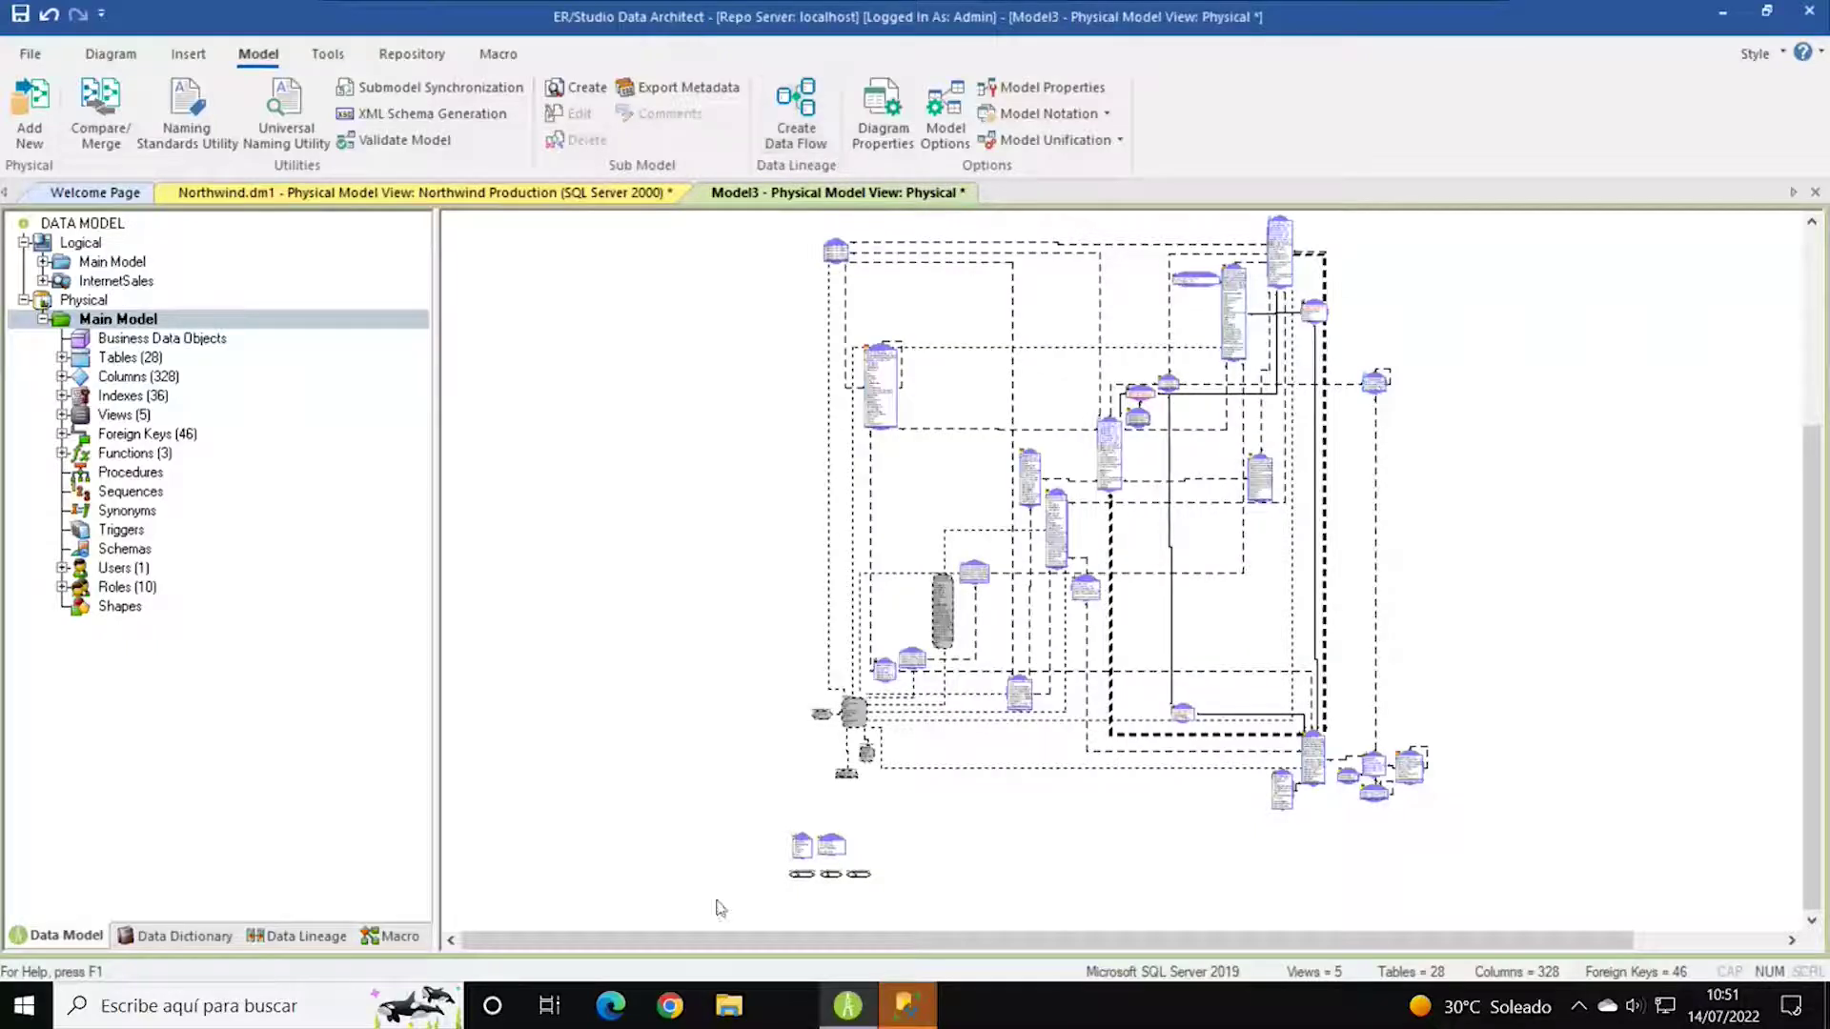
Connect to the SQL Server by entering the sa login password after an initial connection error.
{"action": "mouse_move", "coordinate": [906, 1006]}
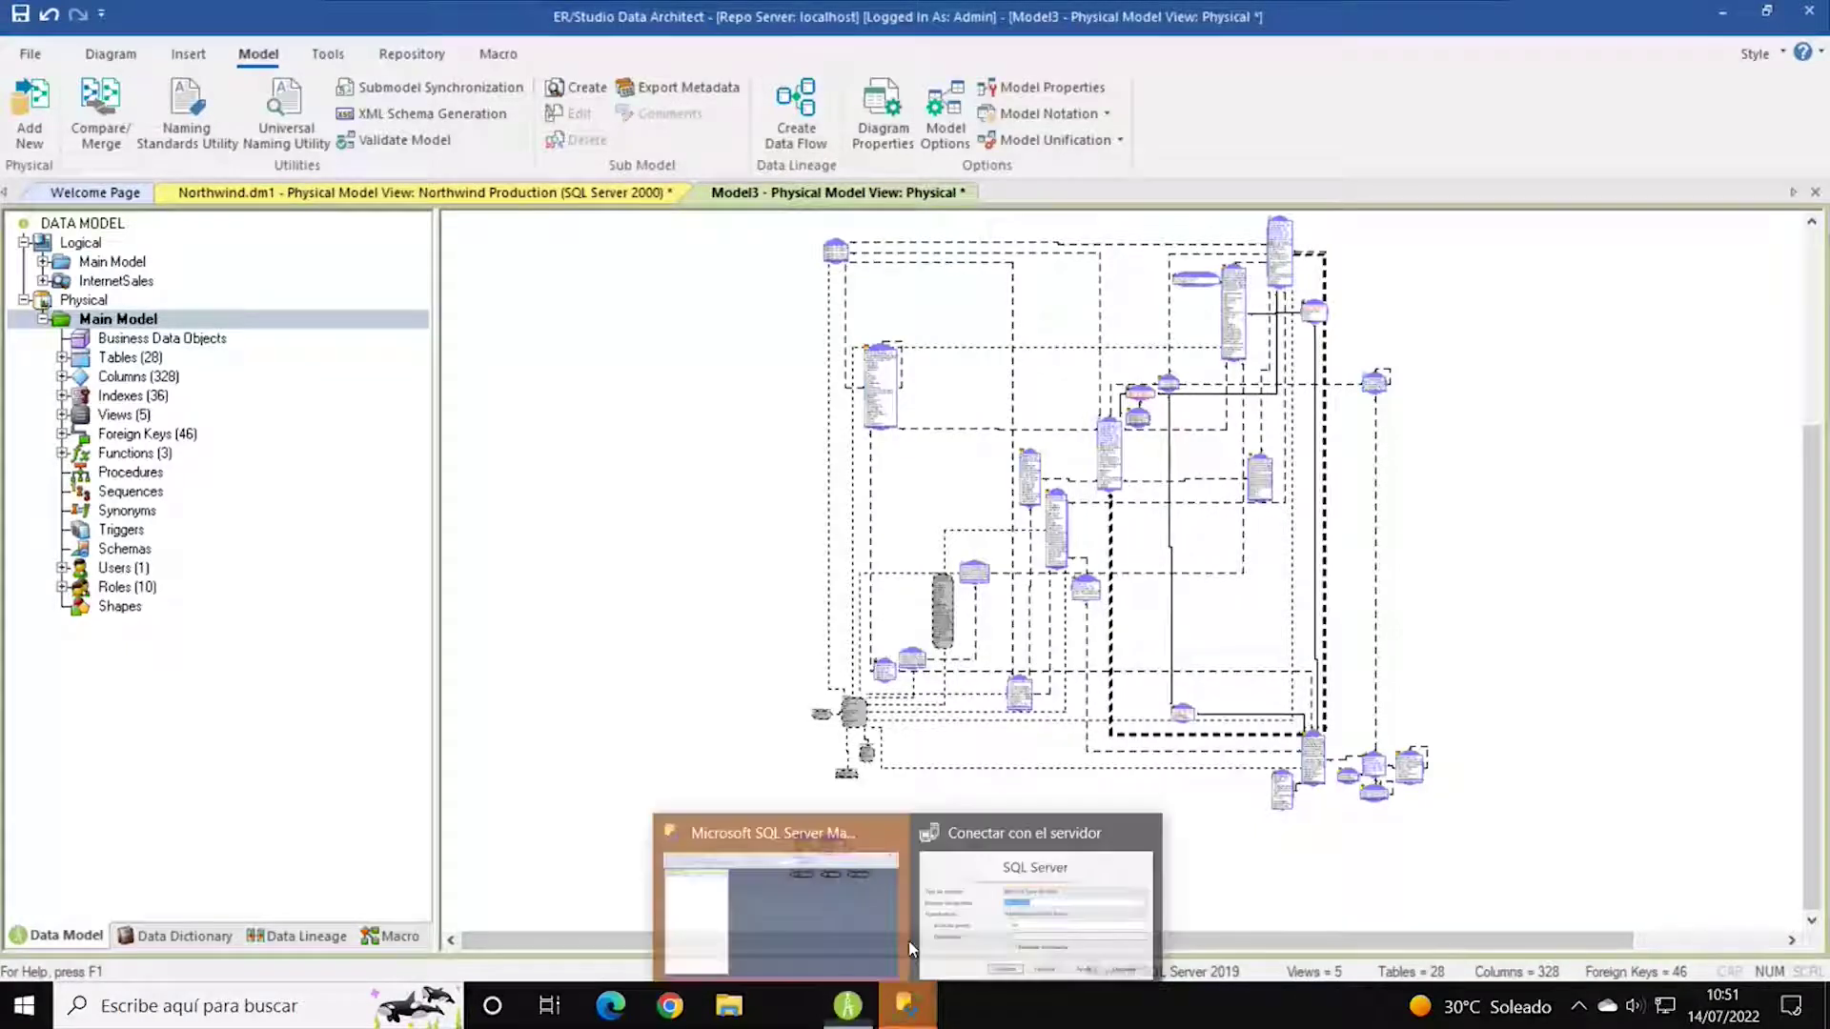
{"action": "left_click", "coordinate": [1028, 942]}
{"action": "left_click", "coordinate": [856, 529]}
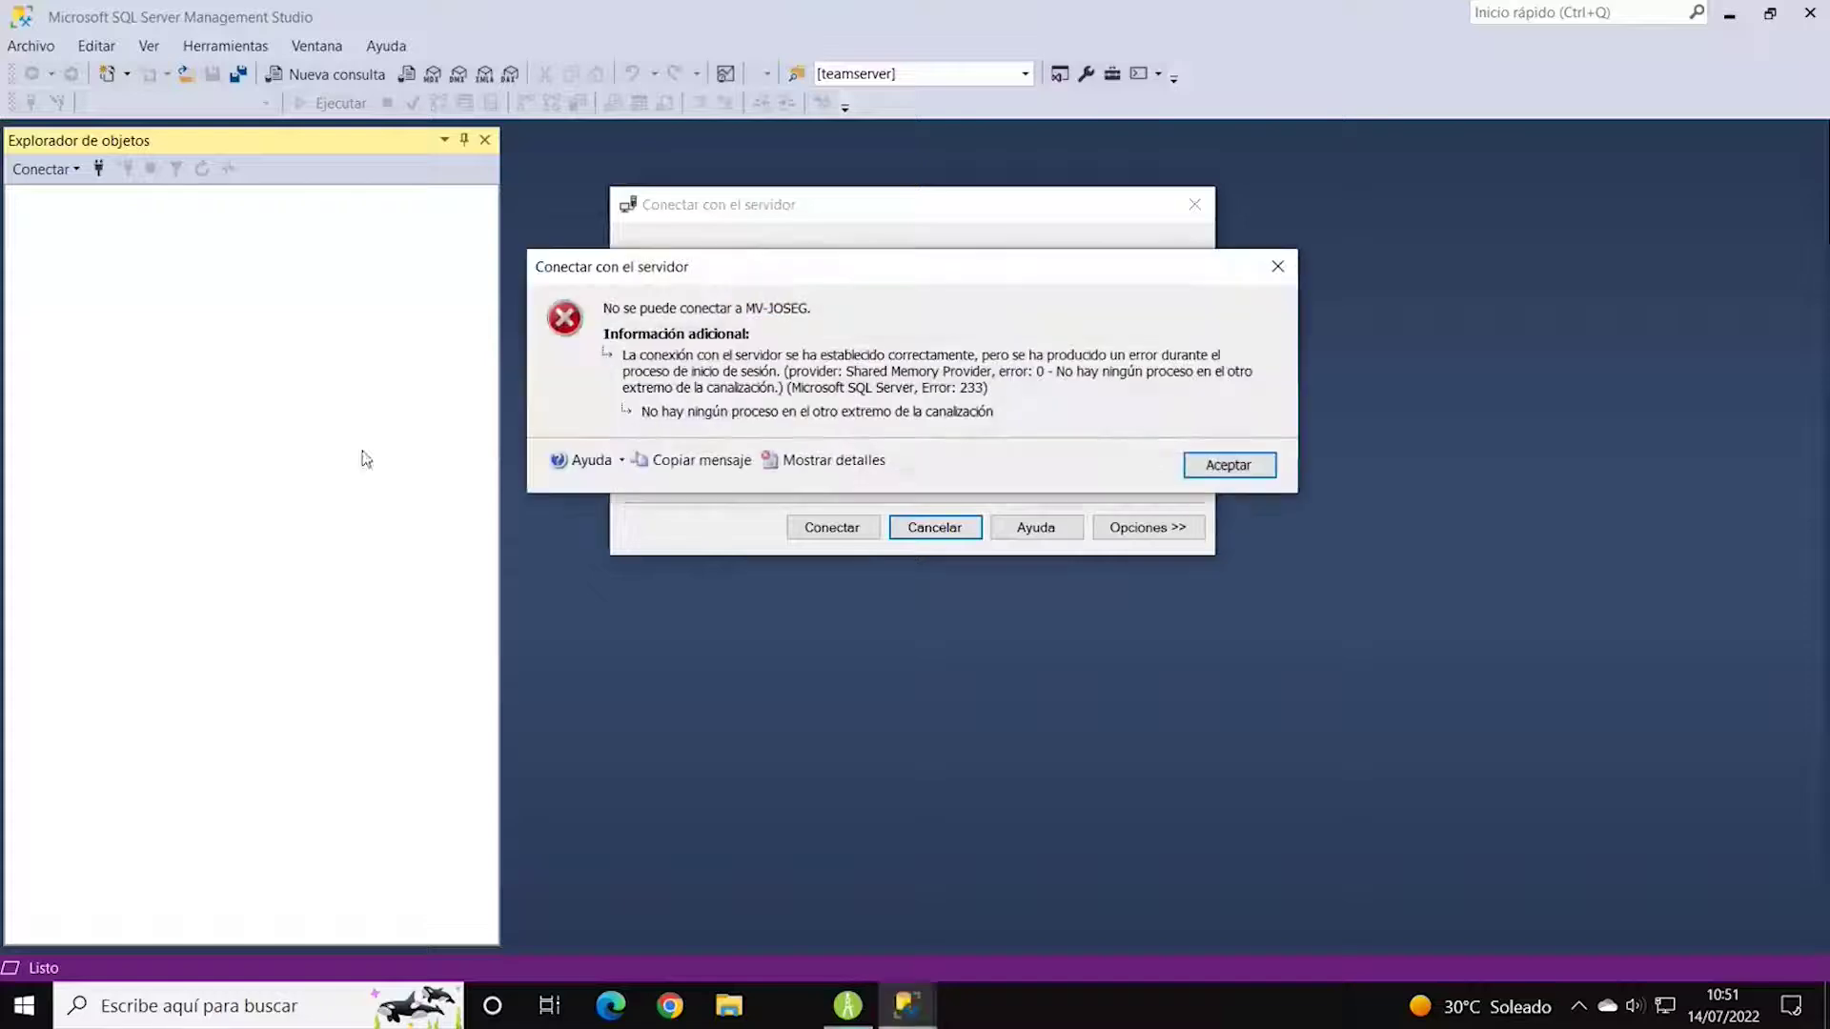
{"action": "left_click", "coordinate": [1224, 465]}
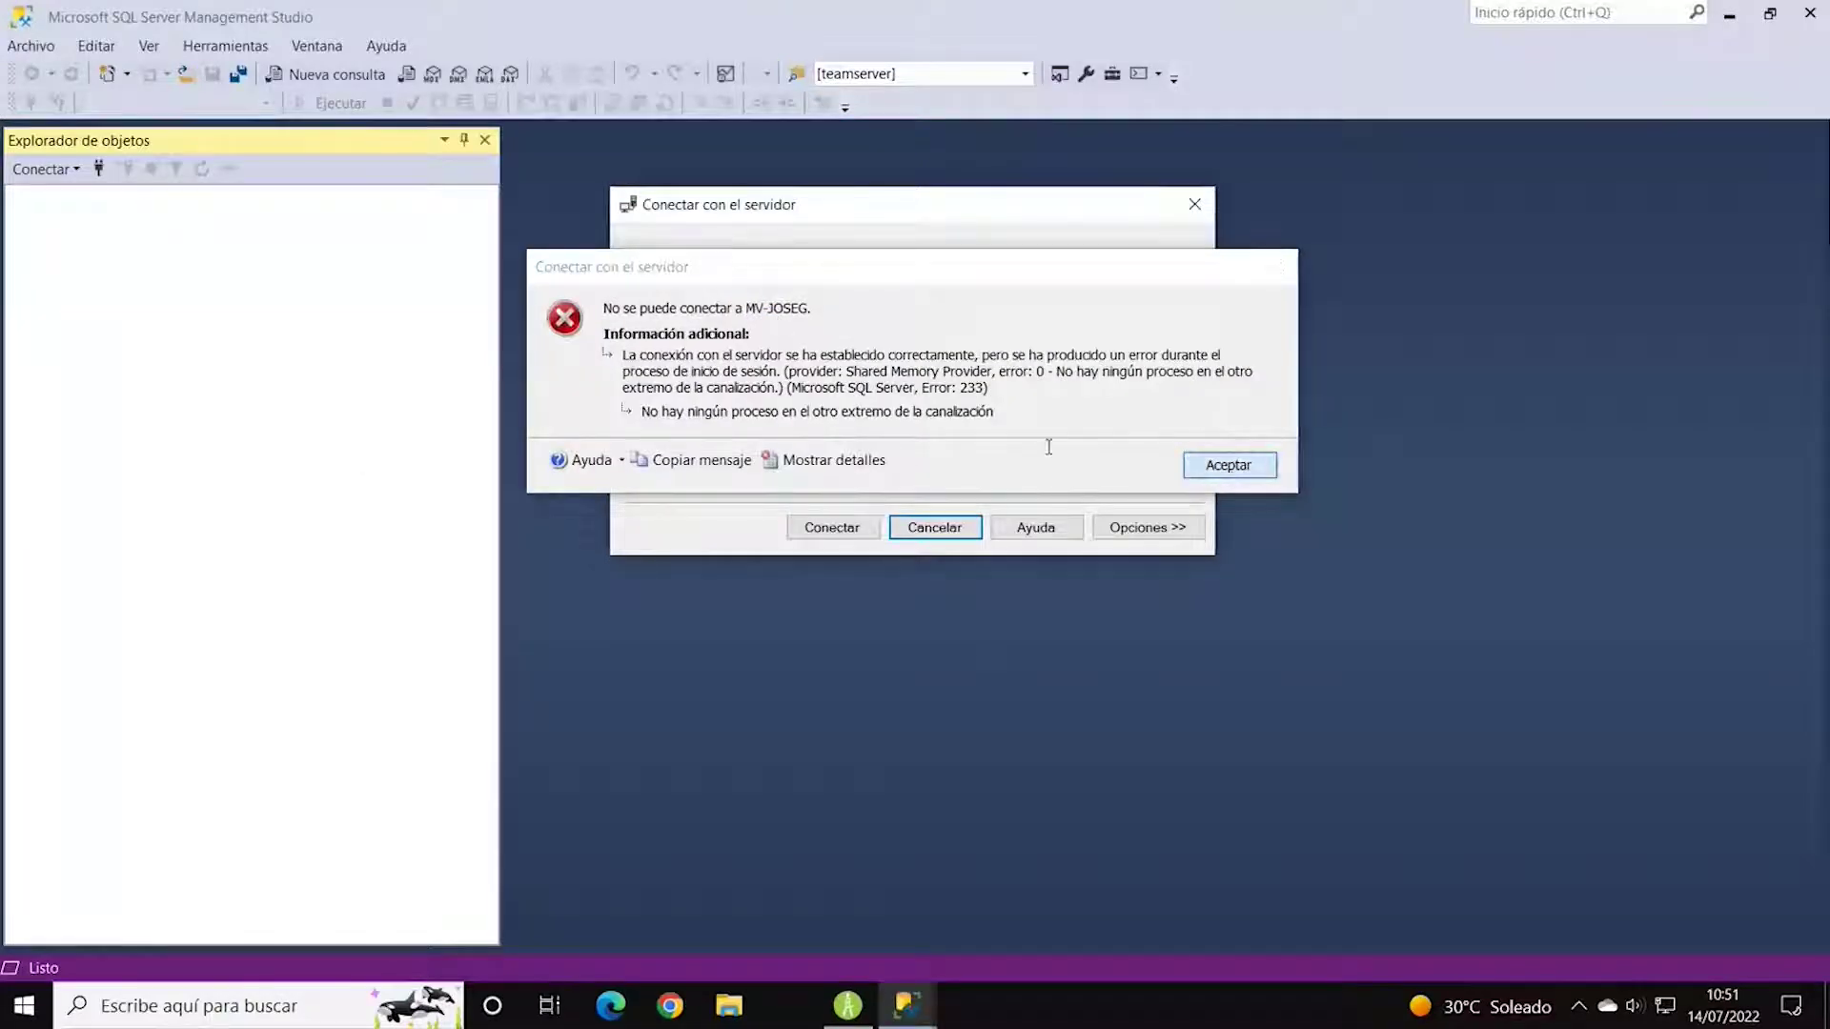
{"action": "left_click", "coordinate": [1020, 441]}
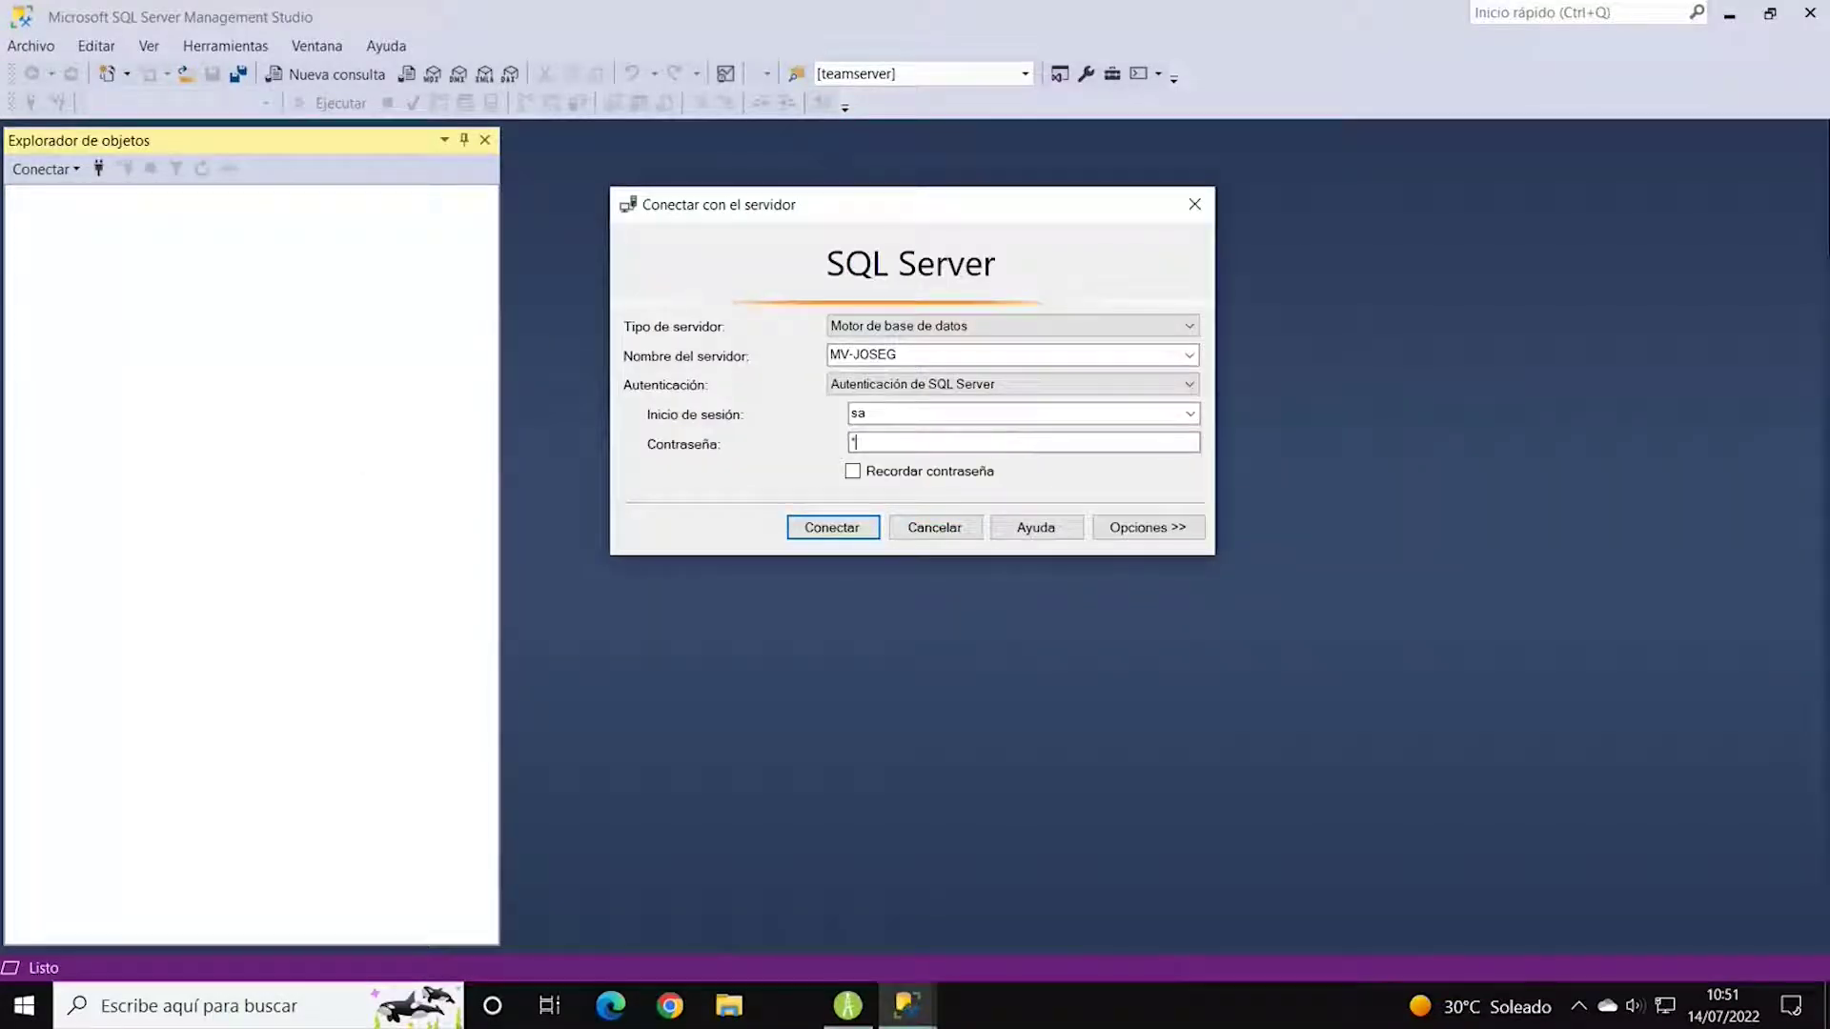
{"action": "type", "text": "123456"}
{"action": "key", "text": "Return"}
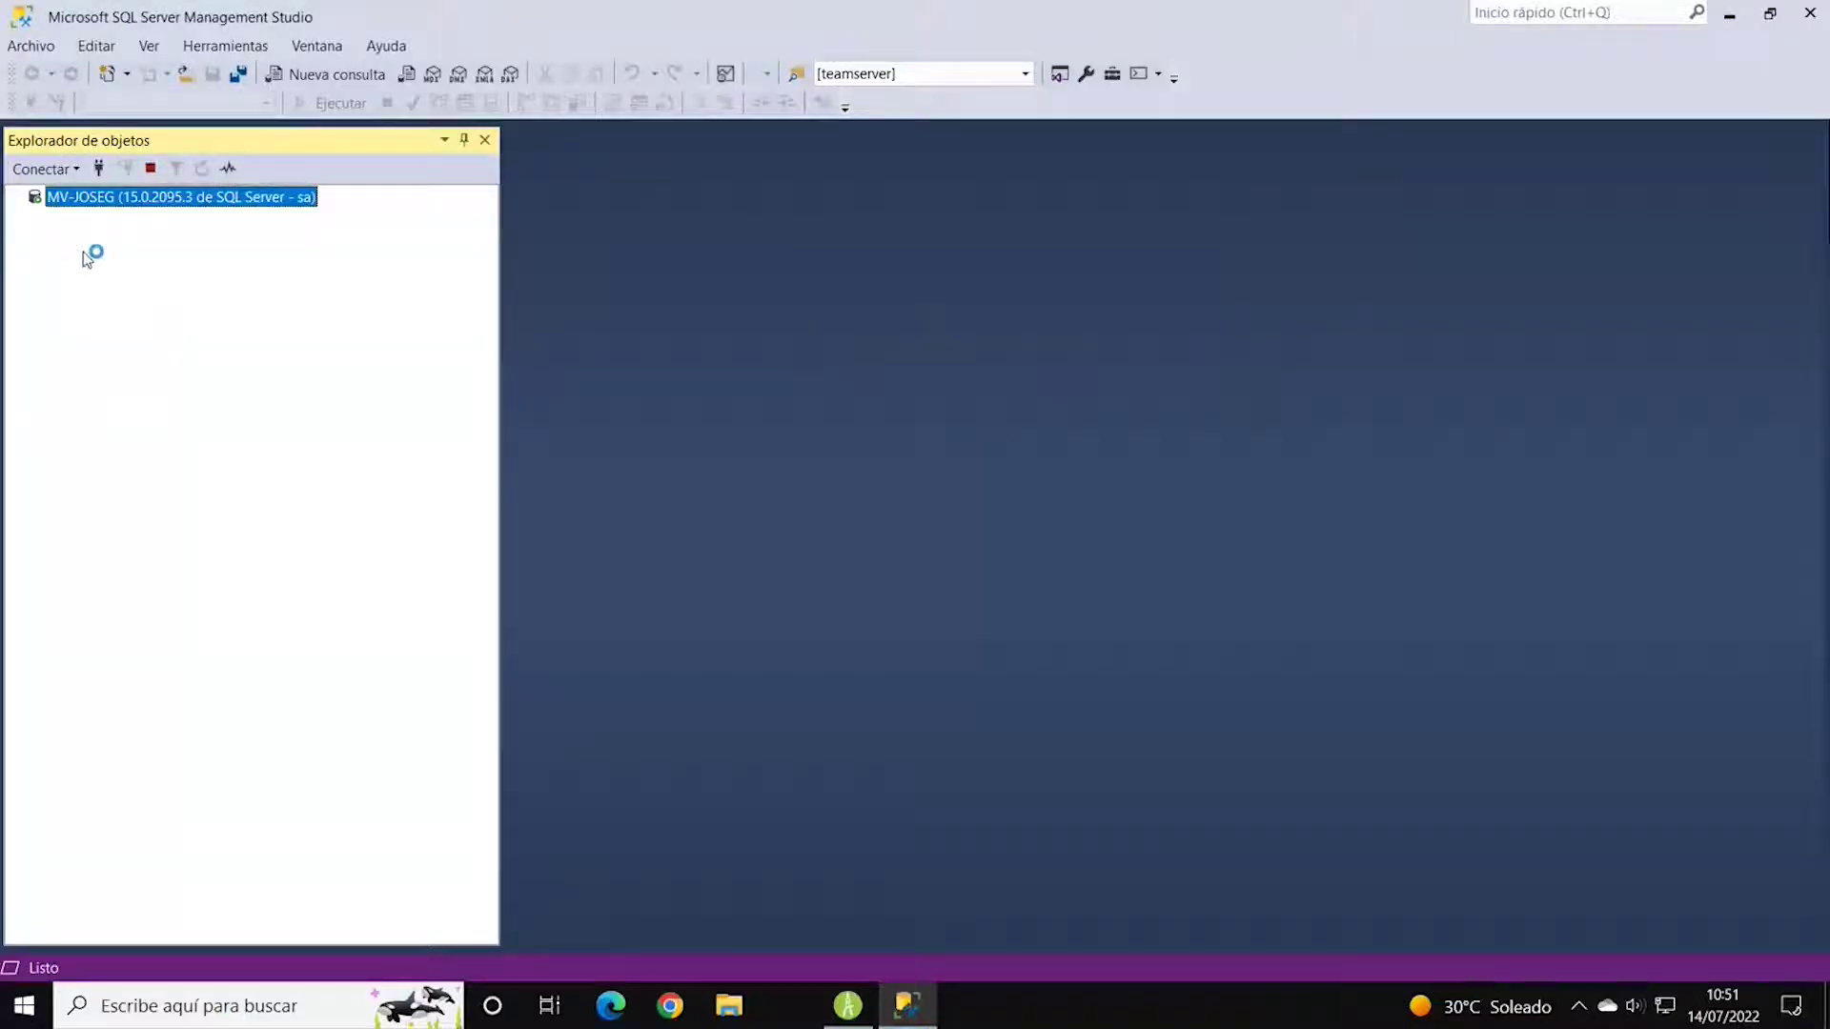
Expand Bases de datos > Ejemplo2 to browse its Tablas and Vistas, then minimize SSMS.
{"action": "left_click", "coordinate": [34, 219]}
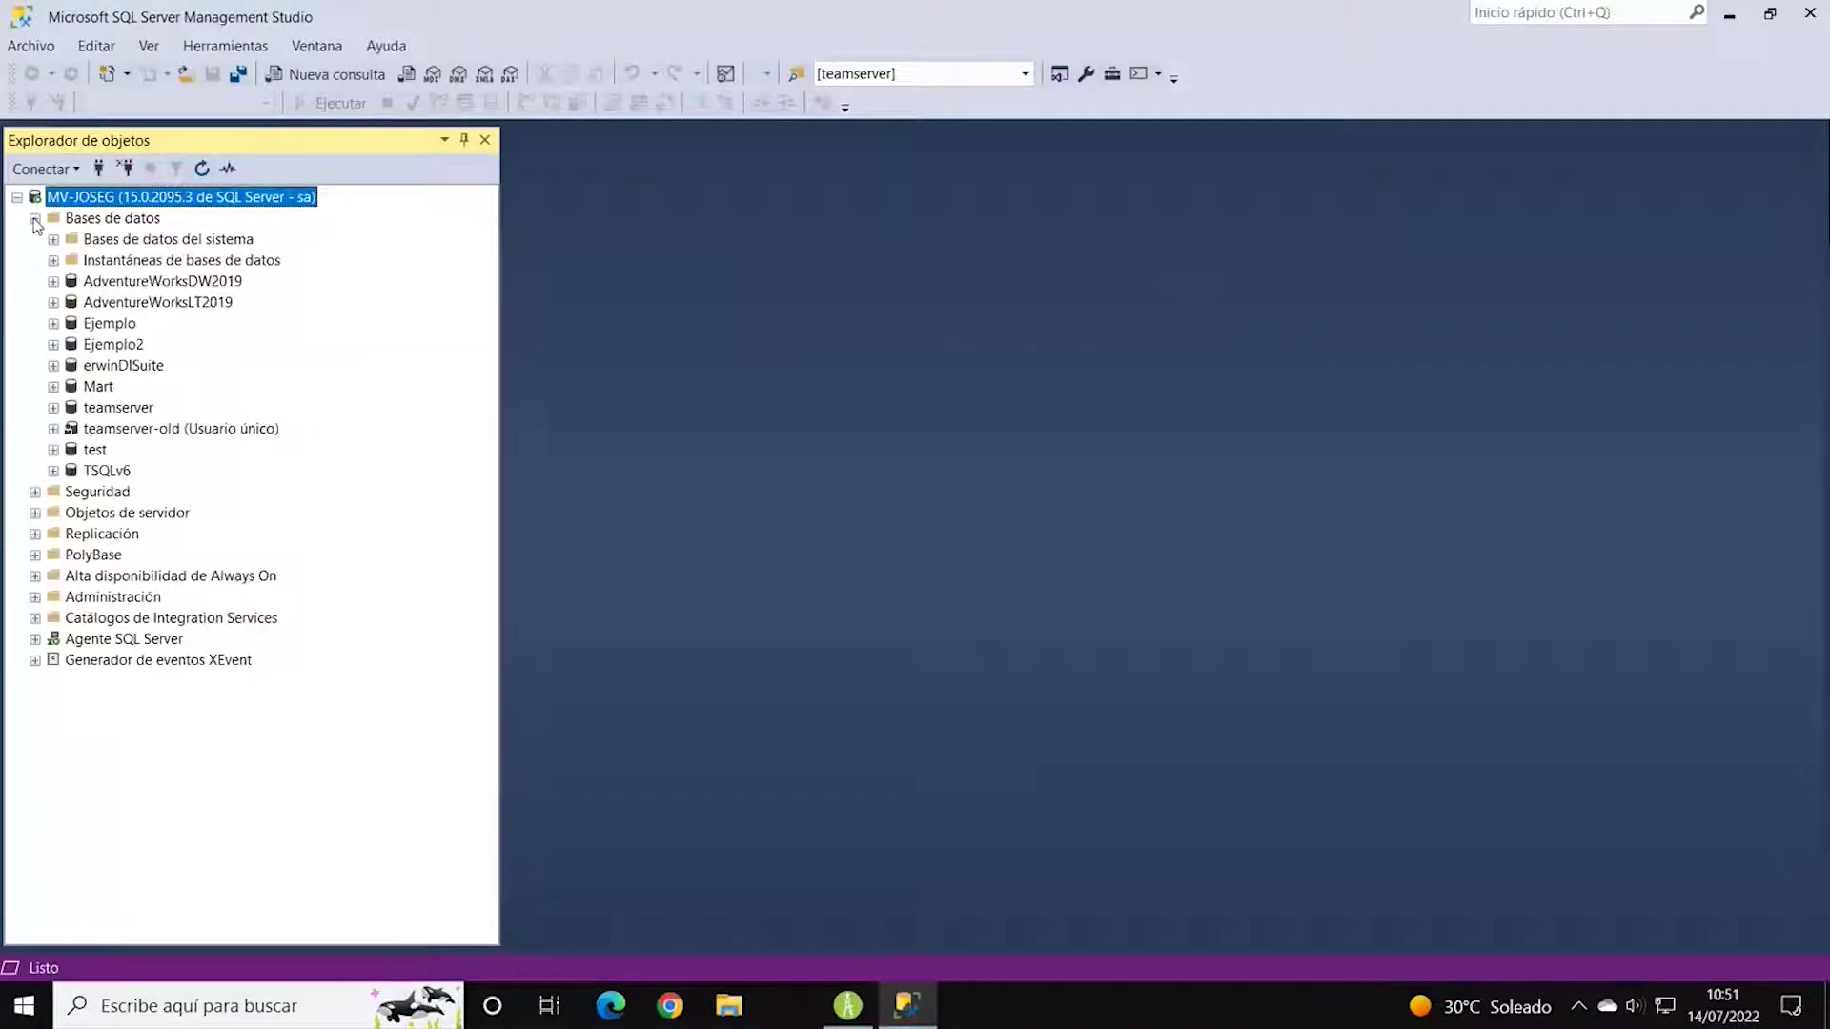
{"action": "left_click", "coordinate": [120, 345]}
{"action": "left_click", "coordinate": [53, 345]}
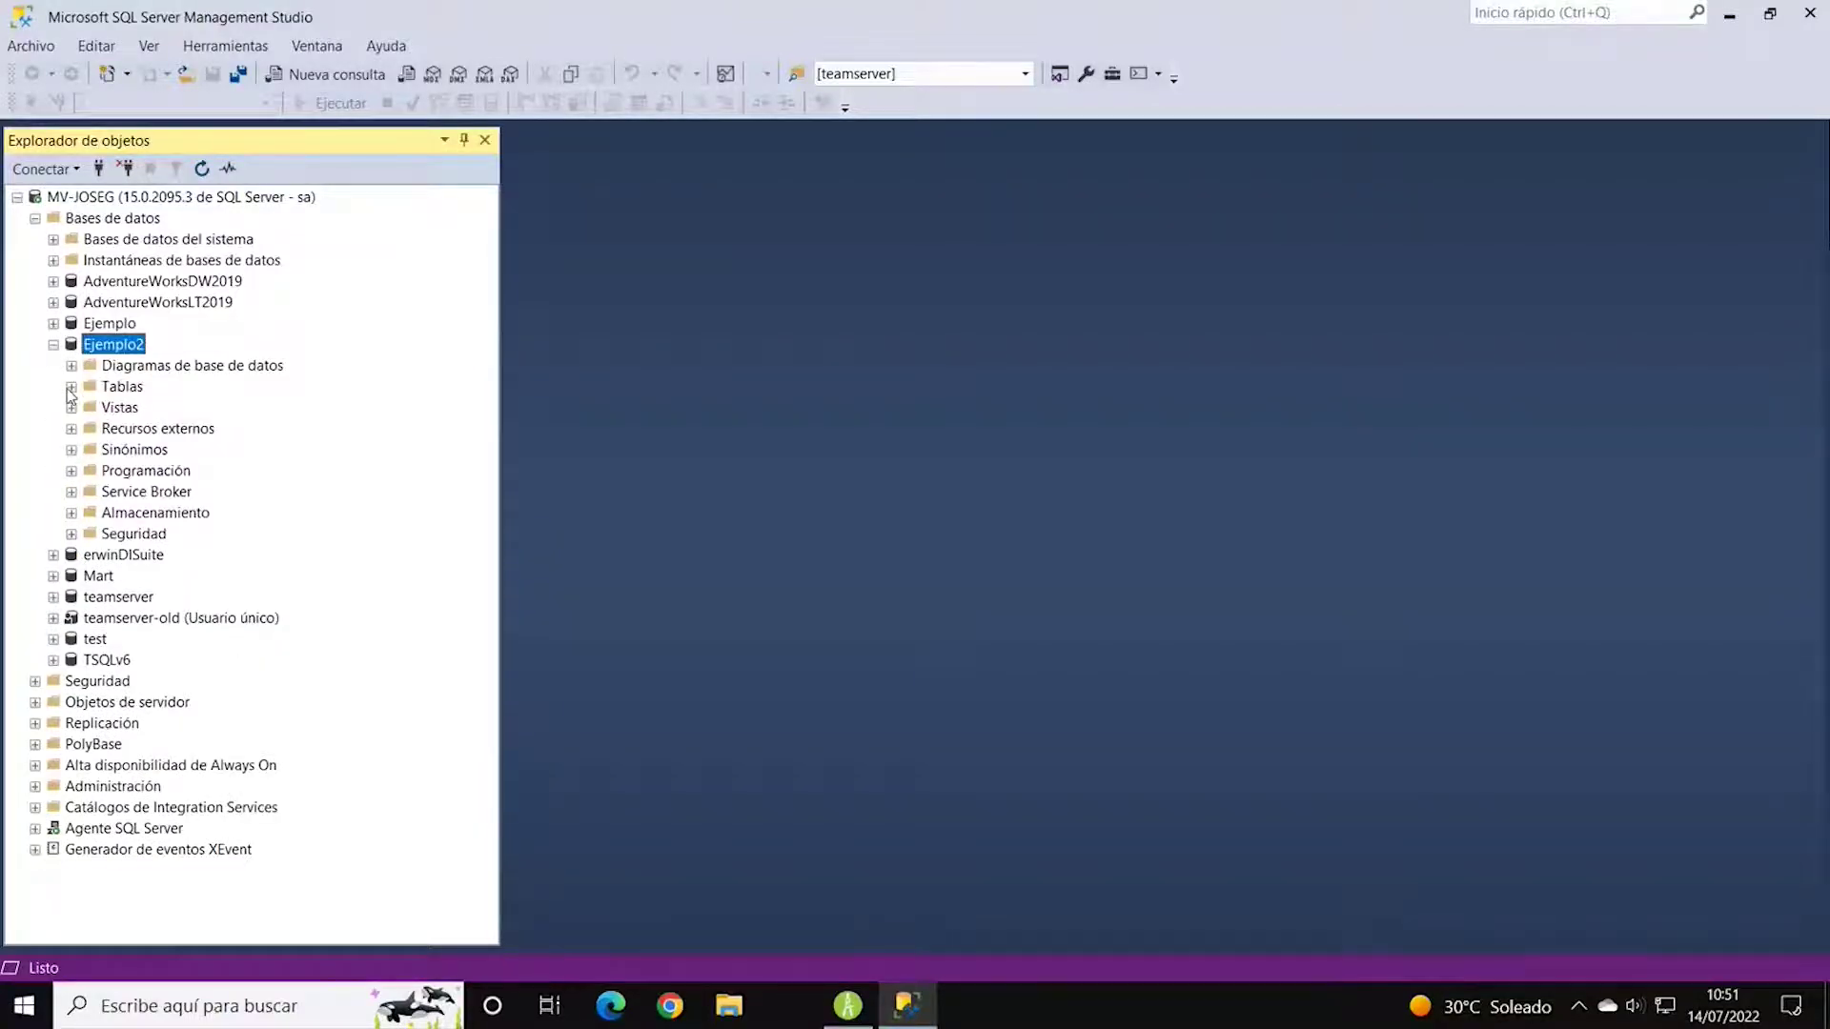
{"action": "left_click", "coordinate": [71, 387]}
{"action": "scroll", "coordinate": [88, 656], "scroll_direction": "up", "scroll_amount": 1}
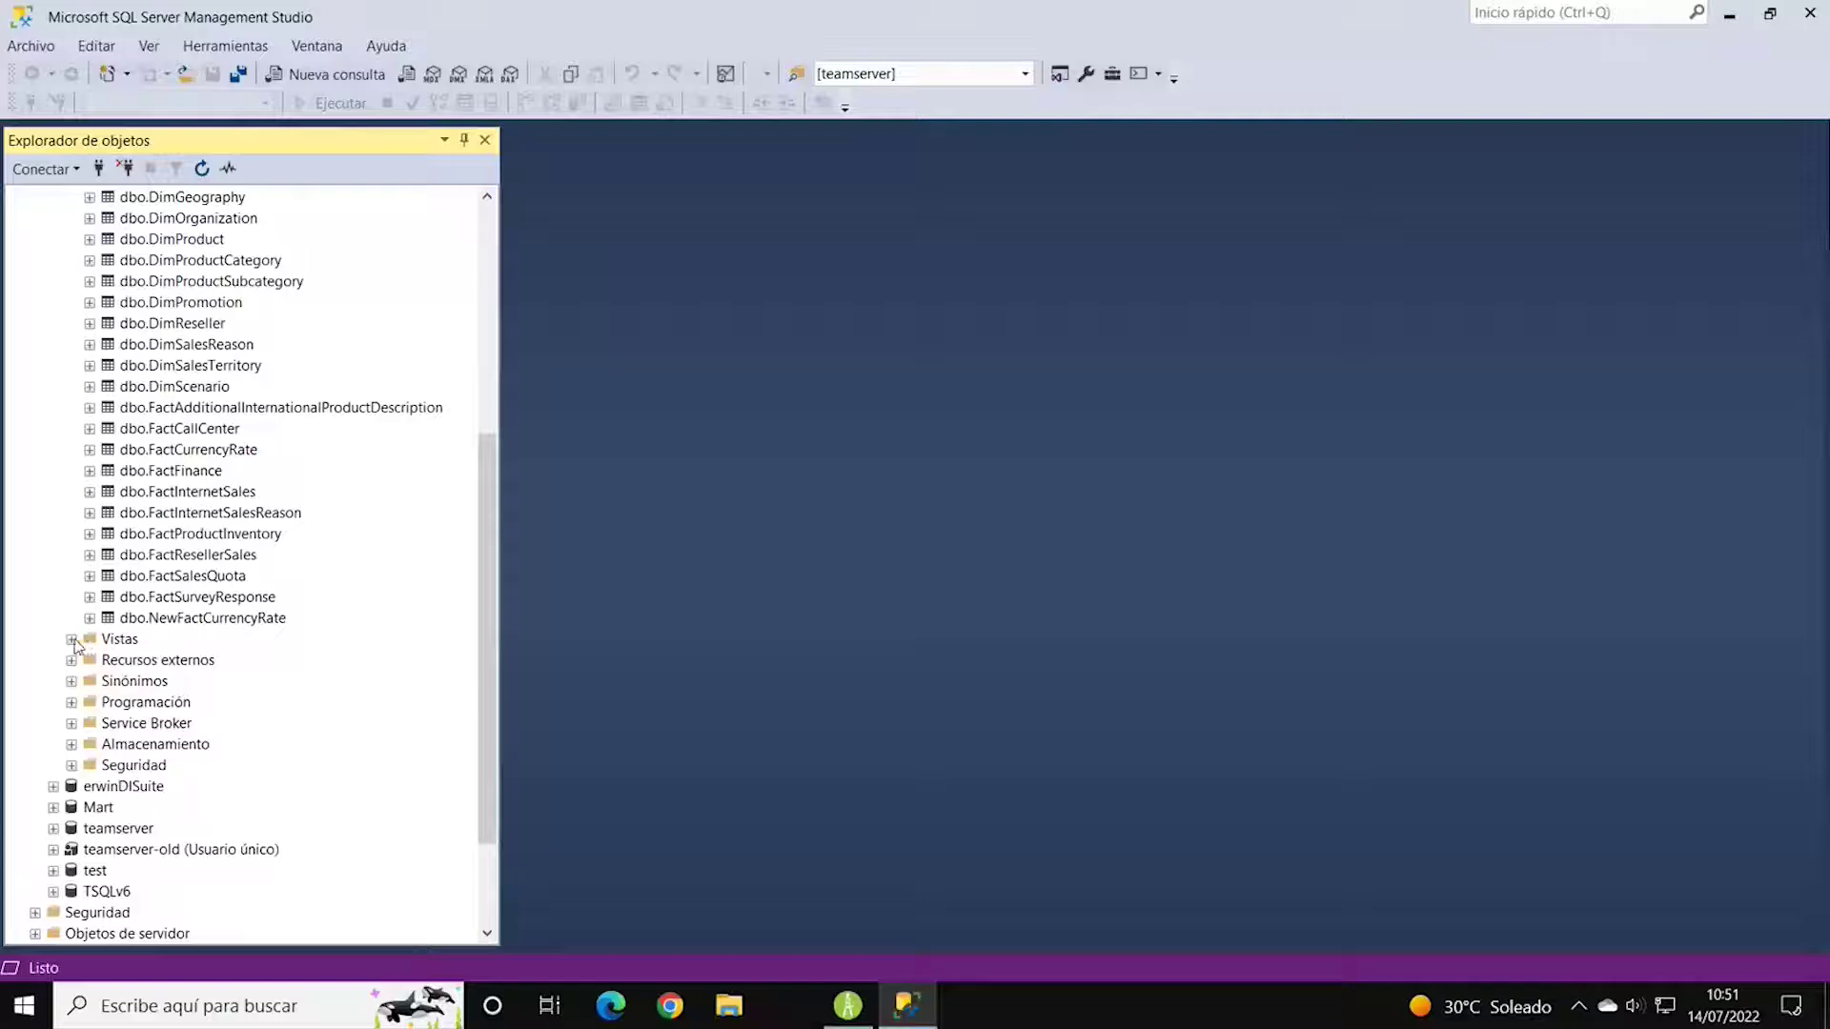
{"action": "left_click", "coordinate": [71, 640]}
{"action": "scroll", "coordinate": [327, 581], "scroll_direction": "down", "scroll_amount": 4}
{"action": "scroll", "coordinate": [391, 523], "scroll_direction": "up", "scroll_amount": 5}
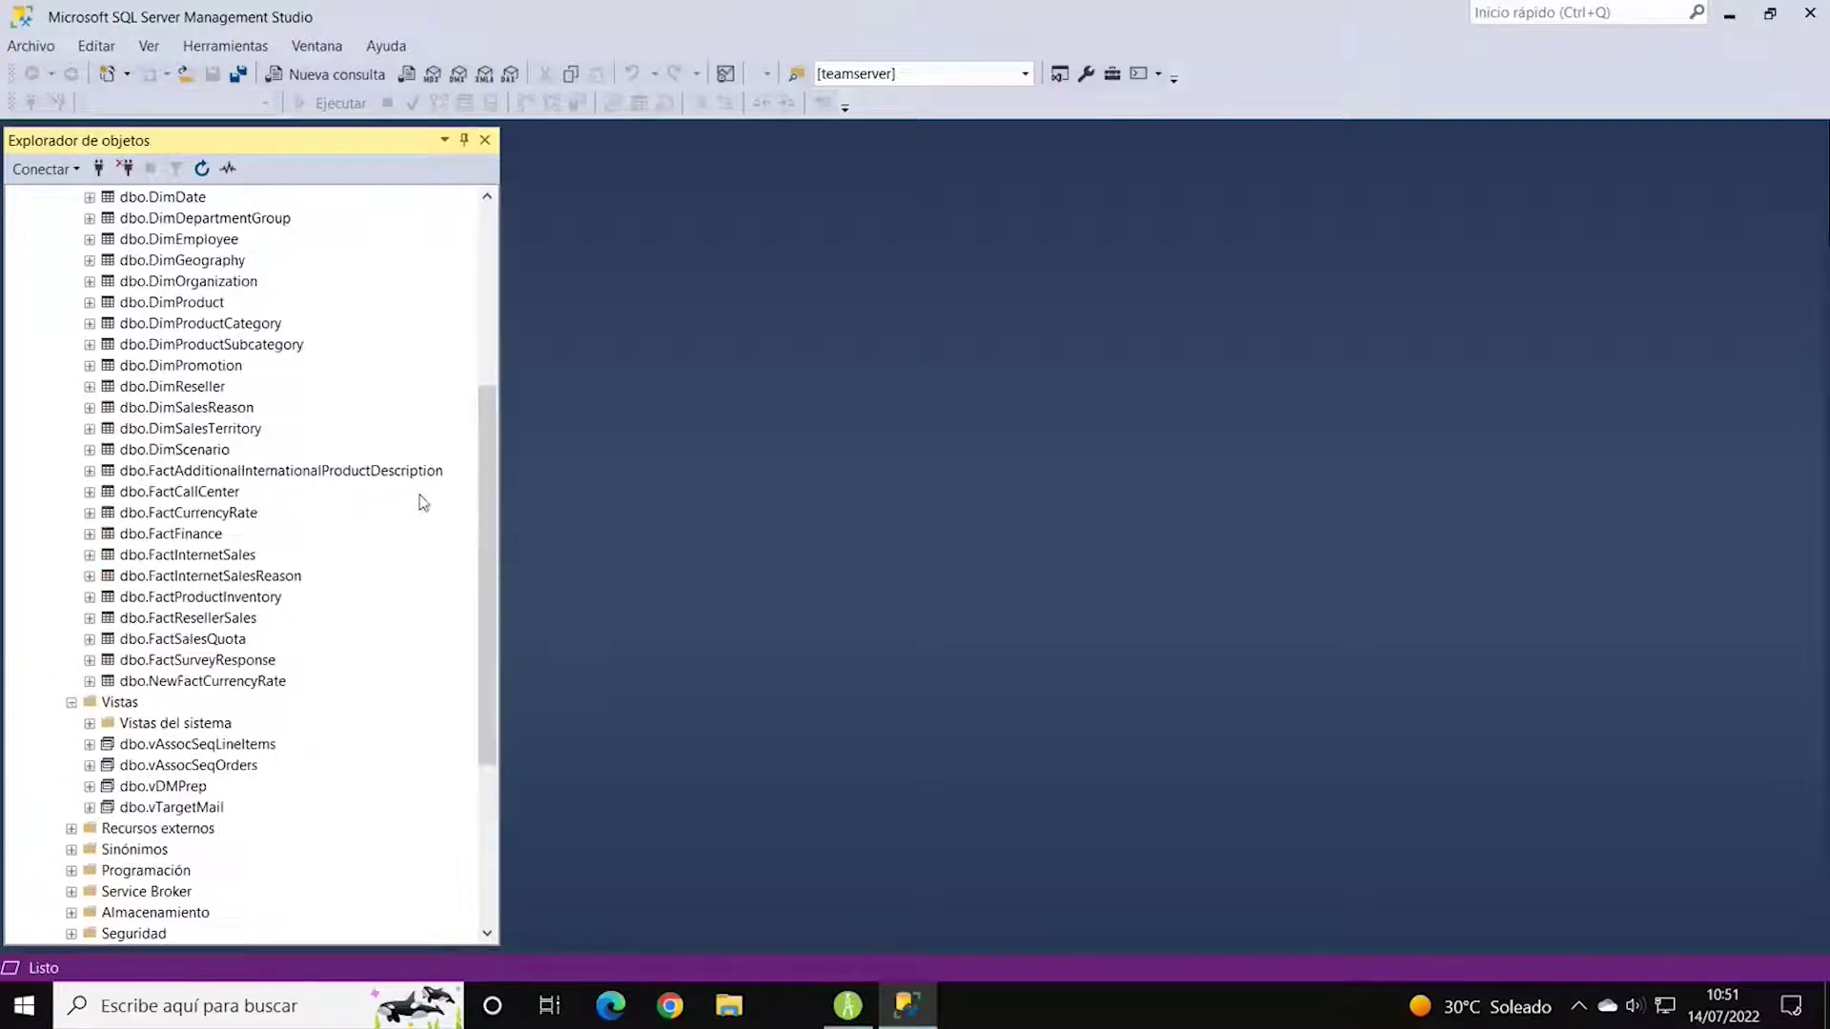
{"action": "scroll", "coordinate": [400, 476], "scroll_direction": "up", "scroll_amount": 6}
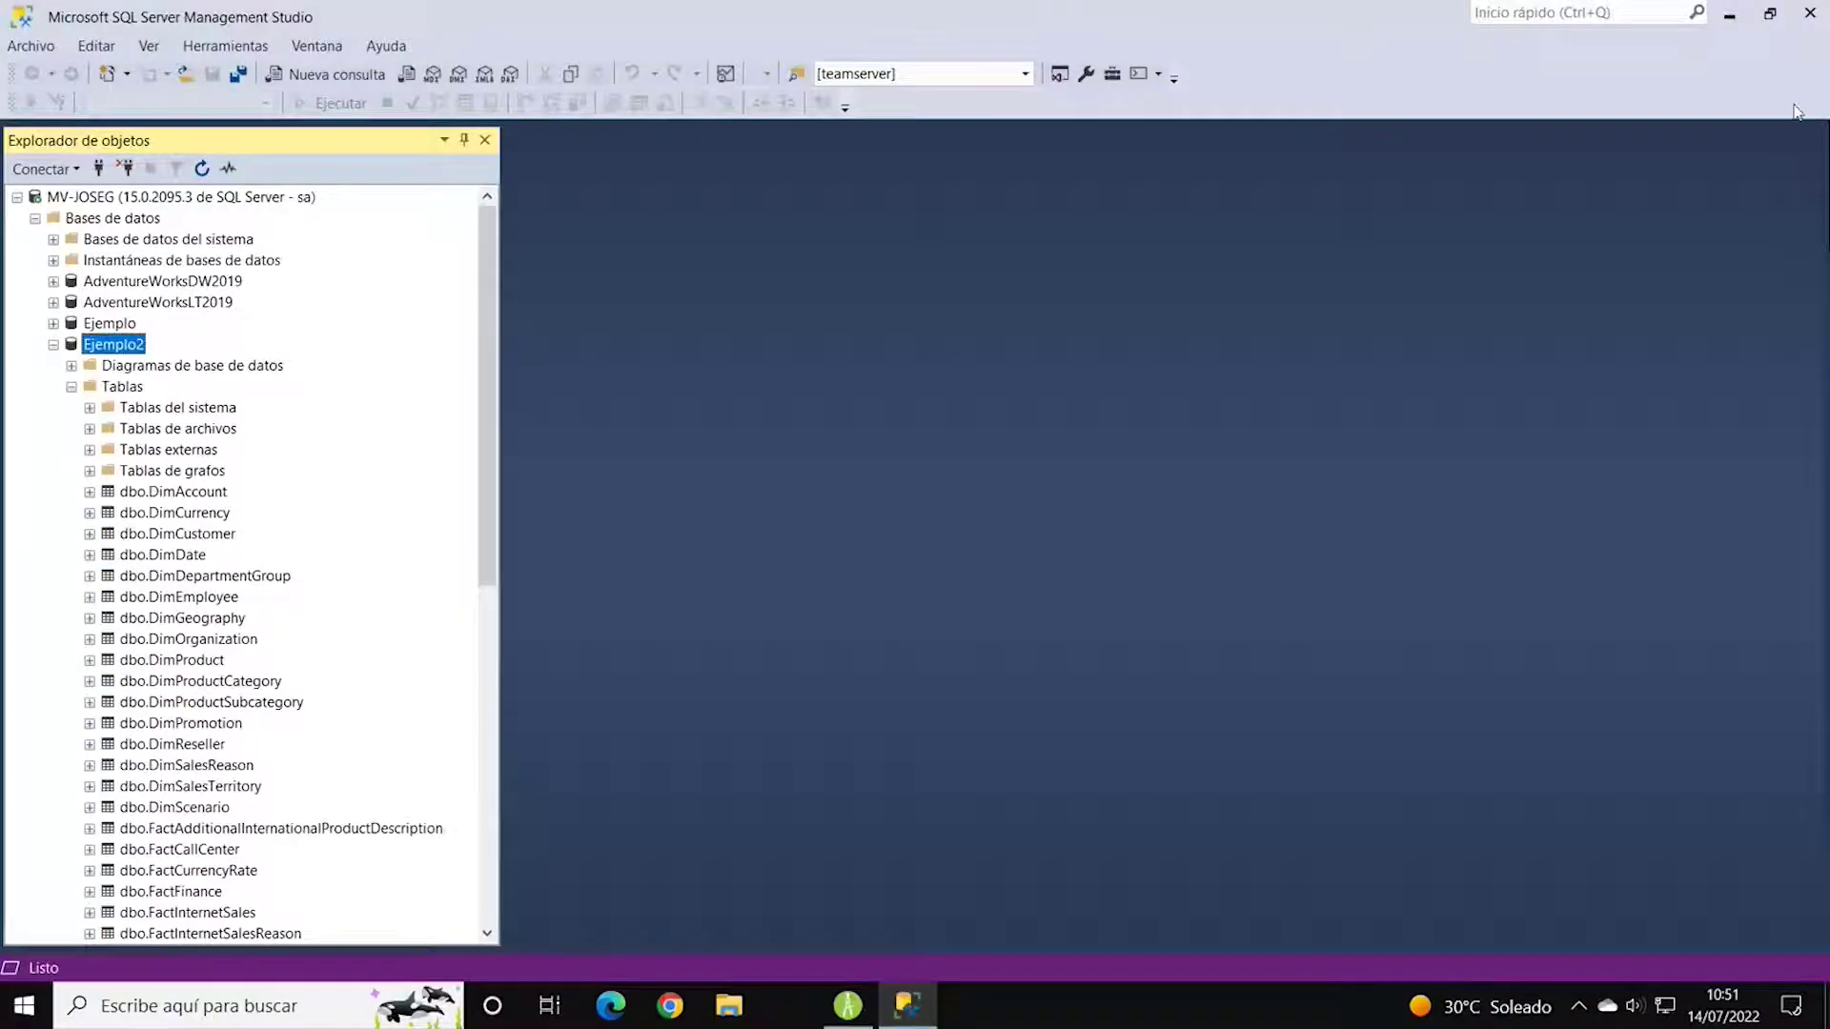
{"action": "left_click", "coordinate": [1730, 15]}
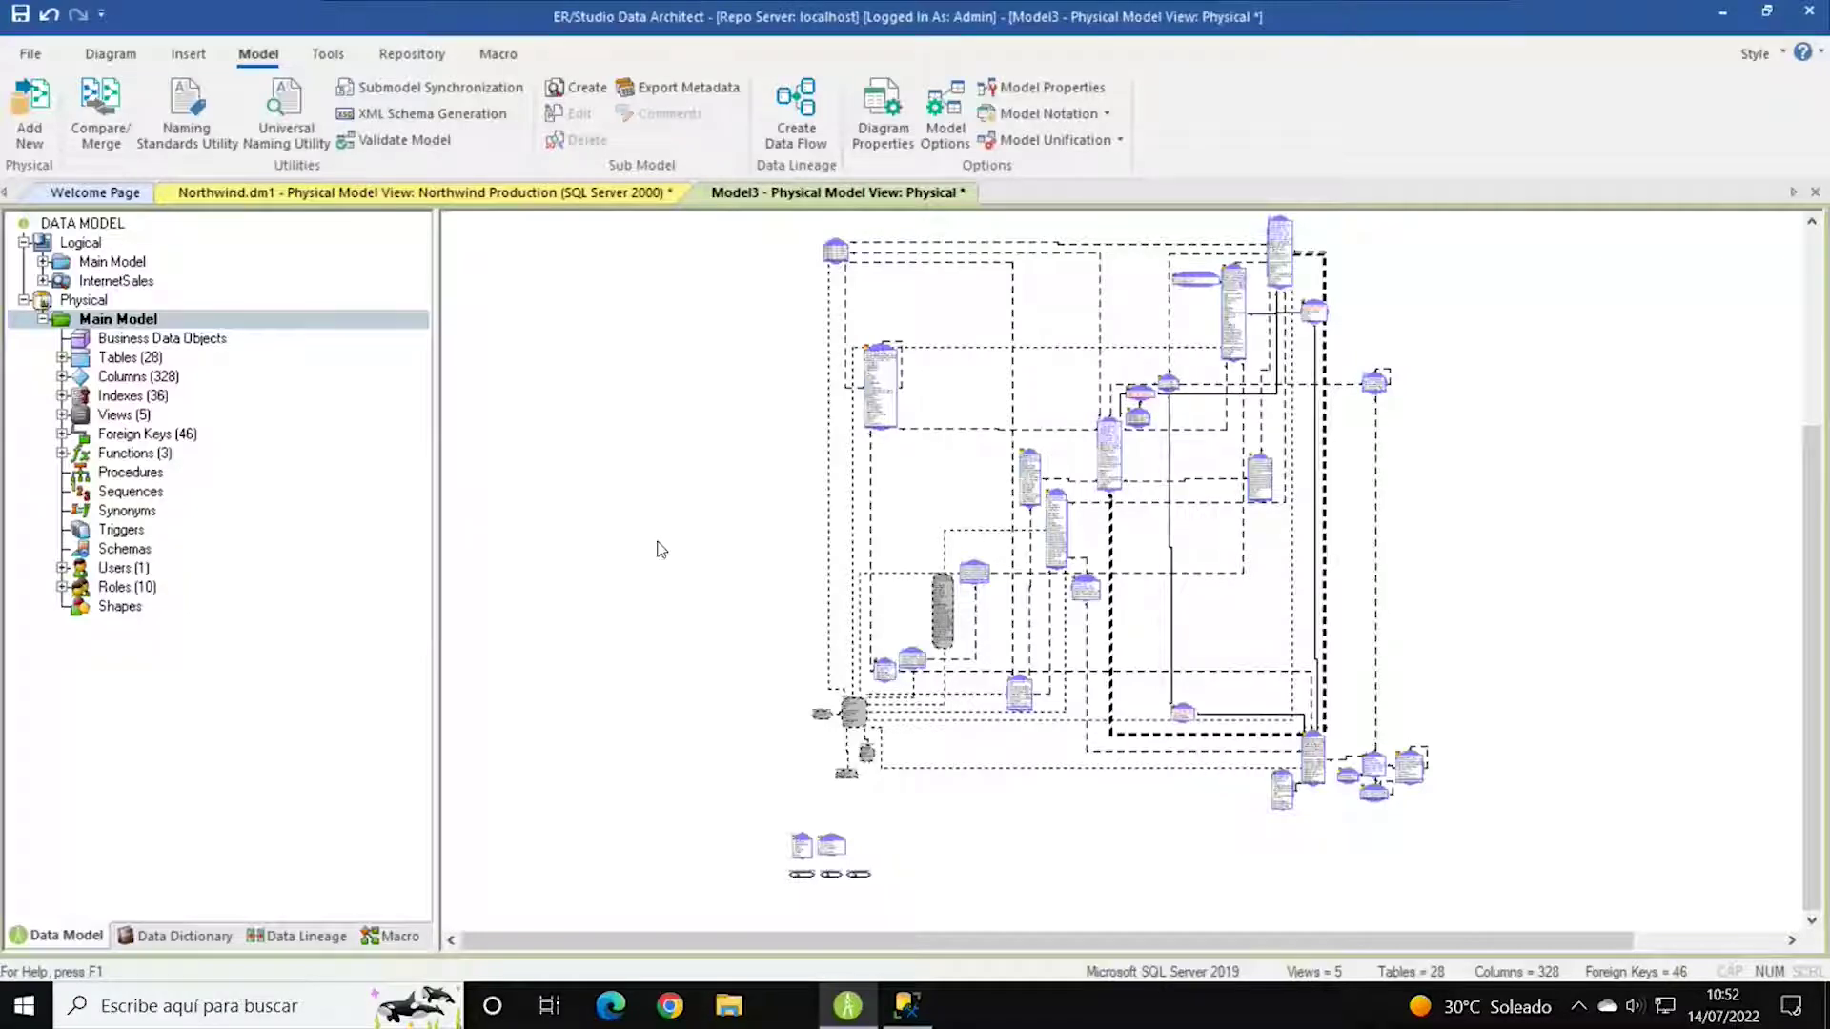
Select DimCustomer under Tables and open it in the Table Editor on the Columns tab.
{"action": "left_click", "coordinate": [61, 357]}
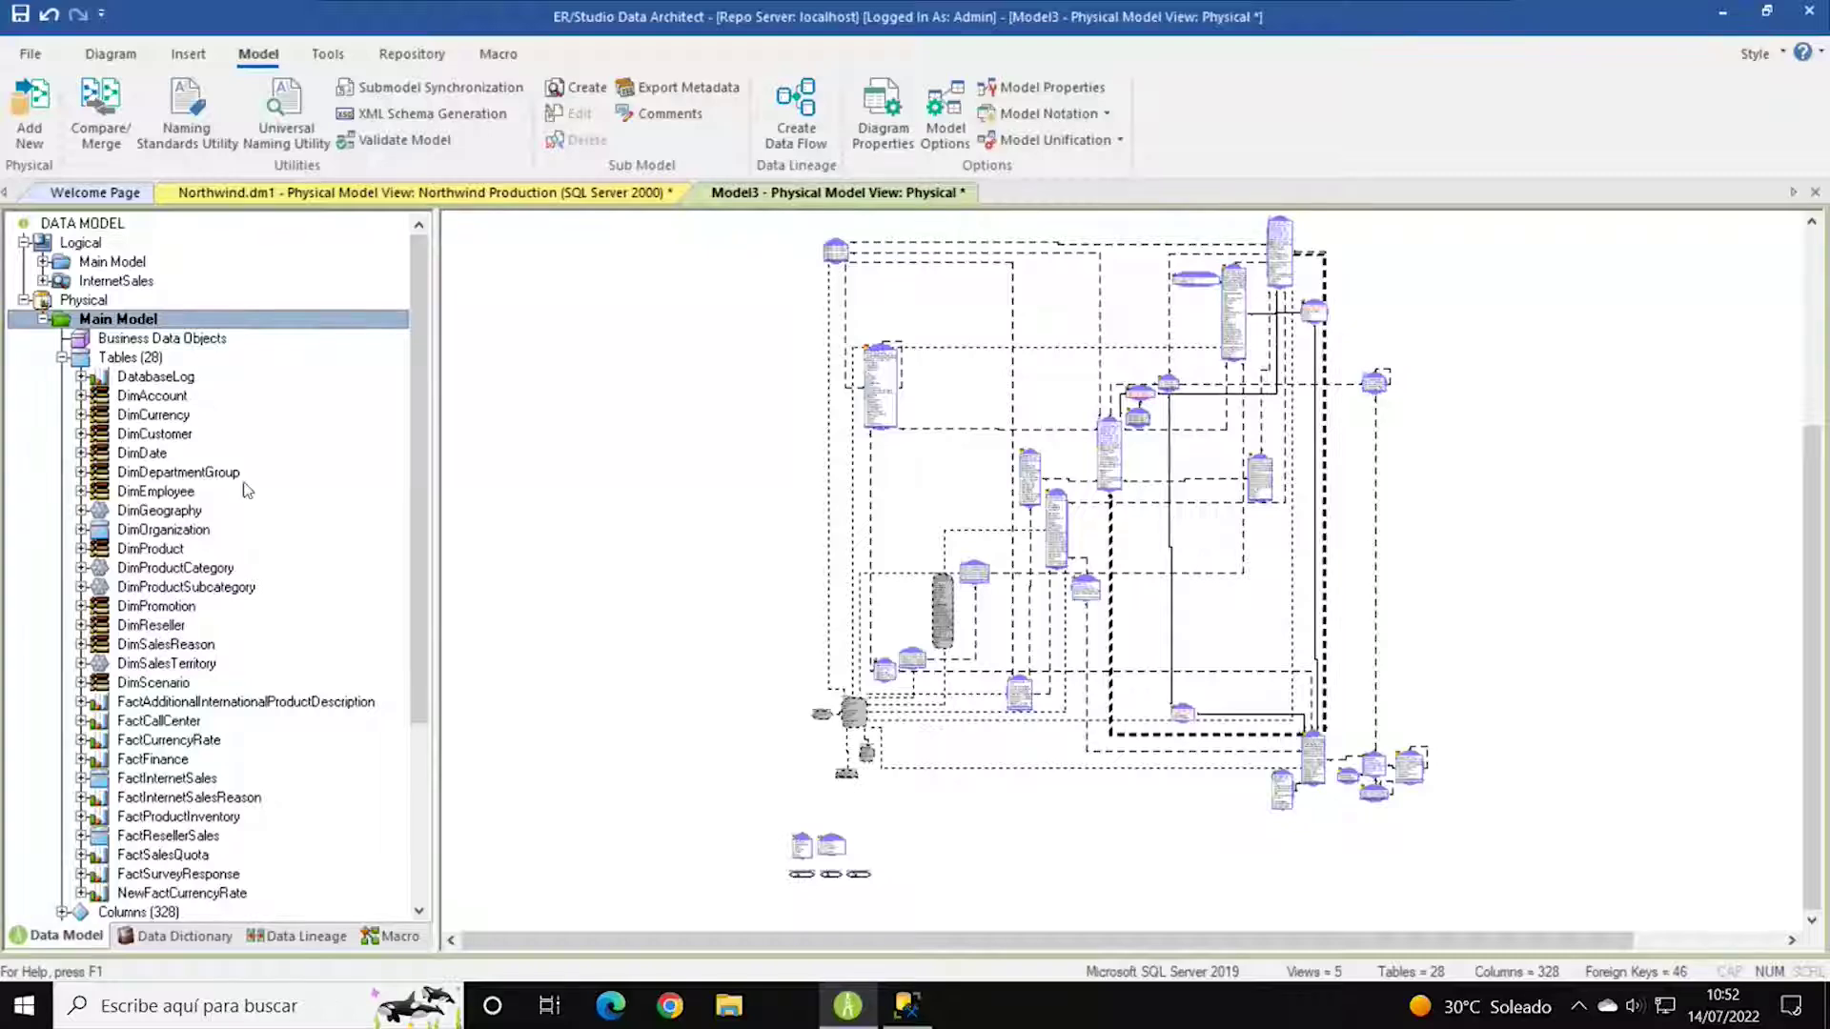
{"action": "scroll", "coordinate": [260, 465], "scroll_direction": "down", "scroll_amount": 1}
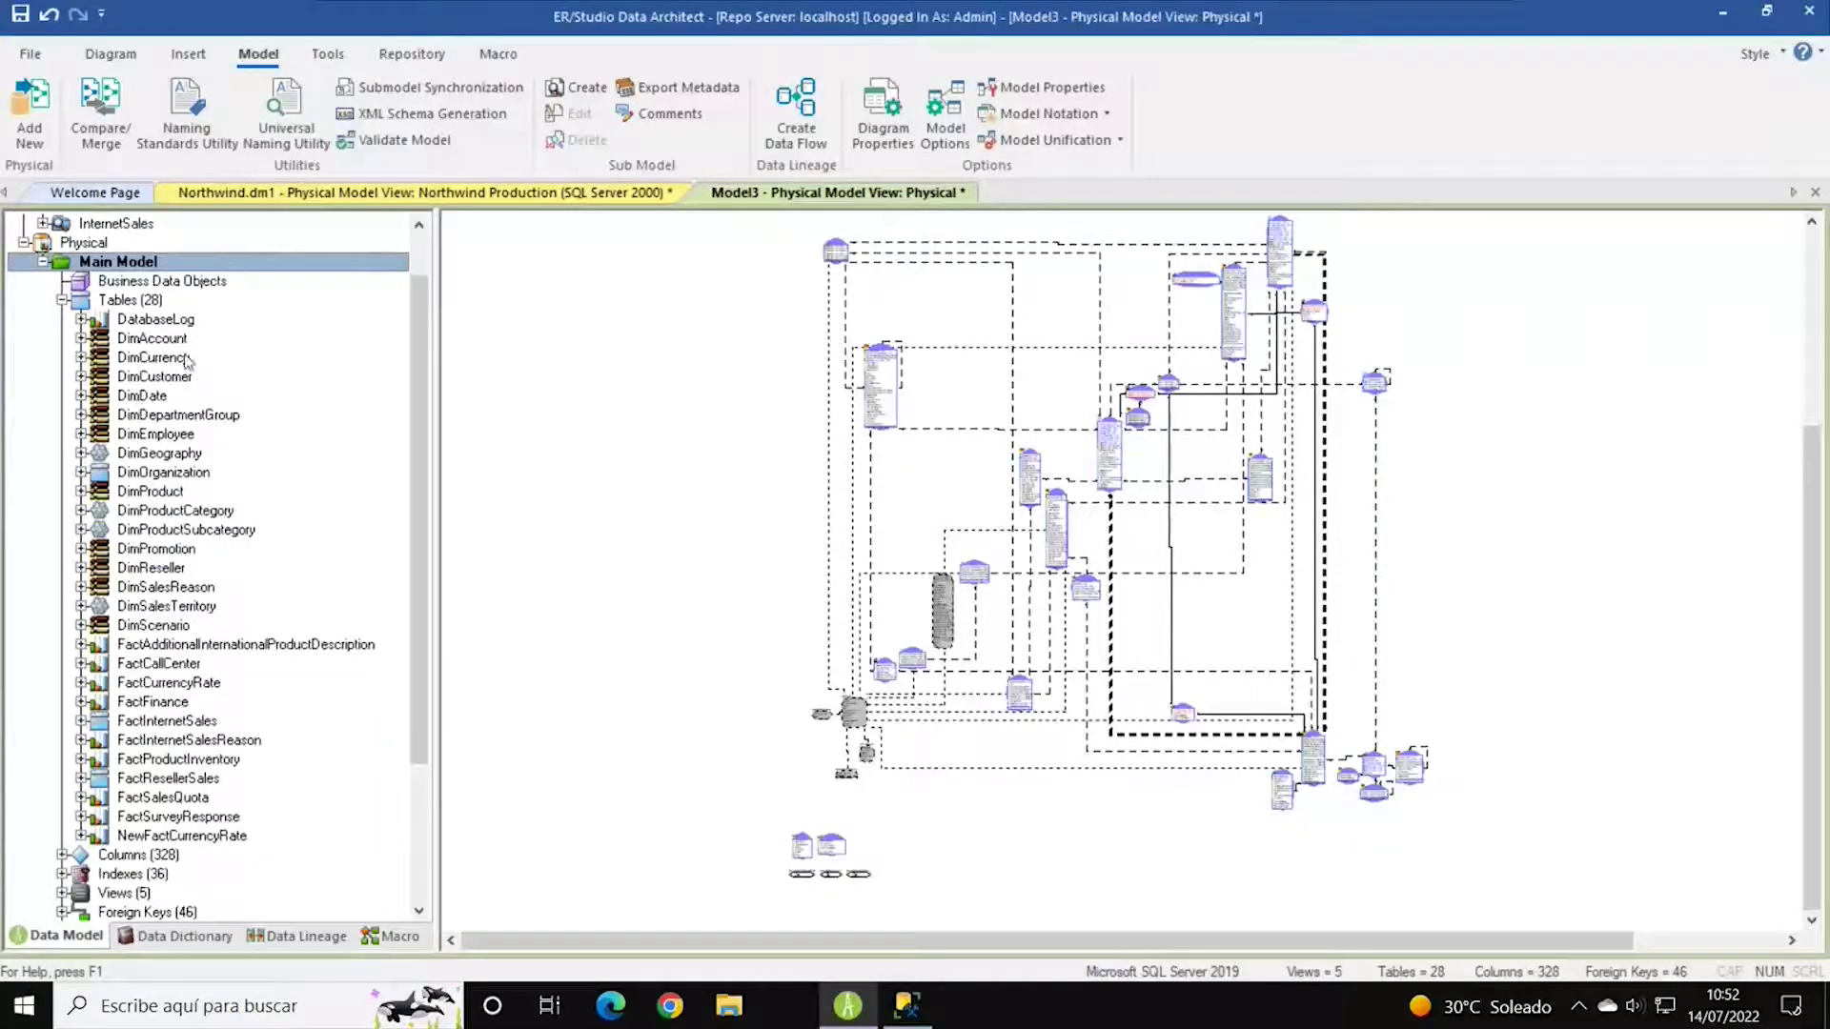
{"action": "left_click", "coordinate": [171, 379]}
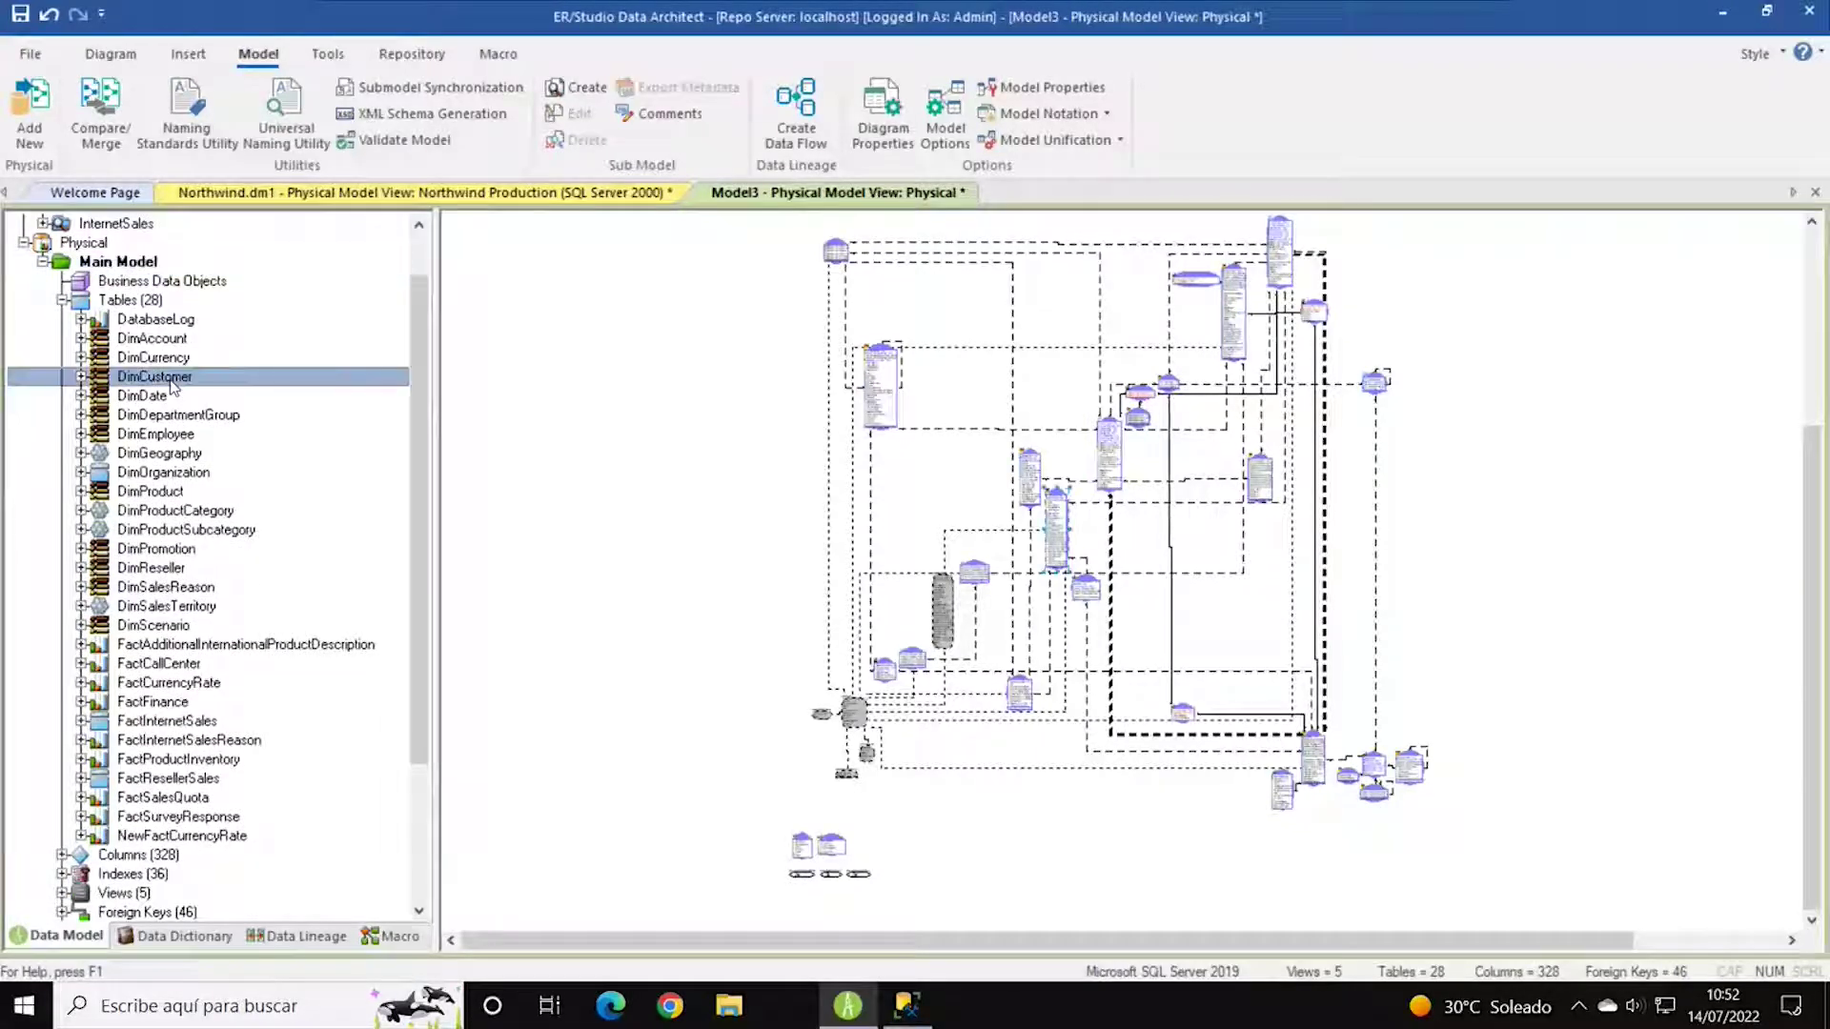
{"action": "left_click", "coordinate": [82, 377]}
{"action": "scroll", "coordinate": [319, 415], "scroll_direction": "down", "scroll_amount": 1}
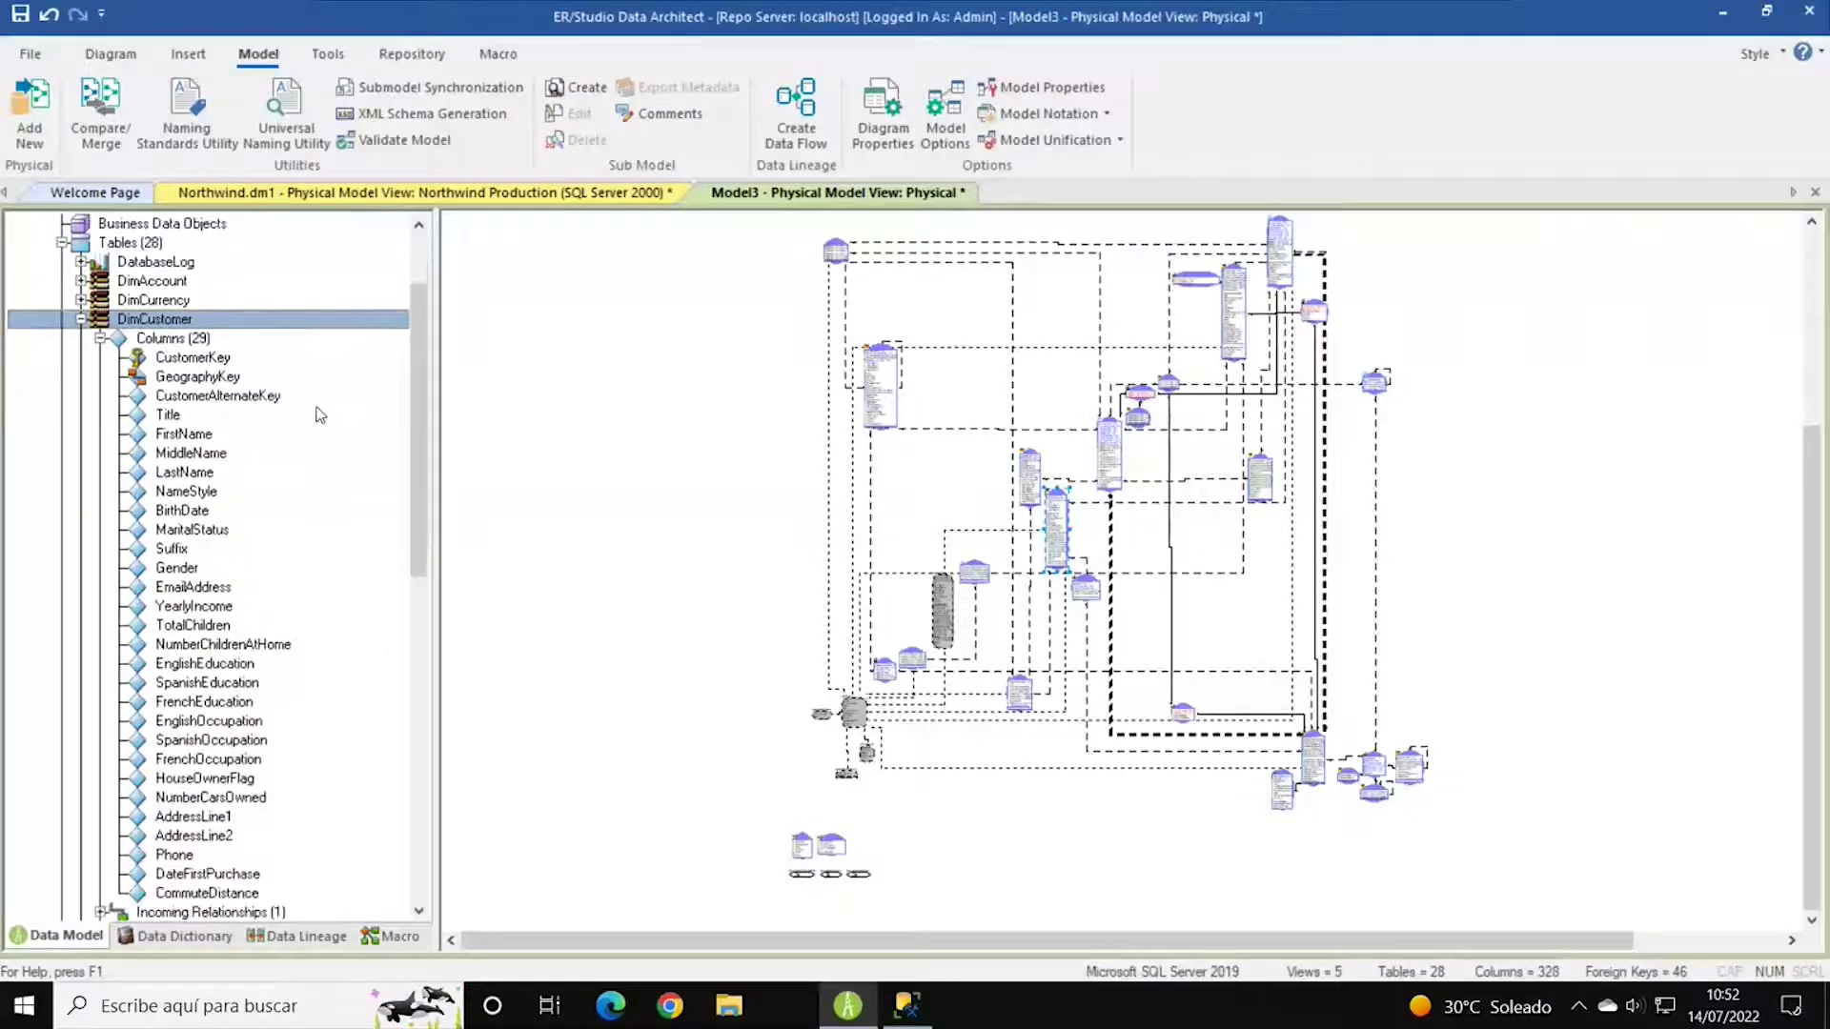
{"action": "scroll", "coordinate": [319, 416], "scroll_direction": "down", "scroll_amount": 3}
{"action": "scroll", "coordinate": [320, 415], "scroll_direction": "up", "scroll_amount": 3}
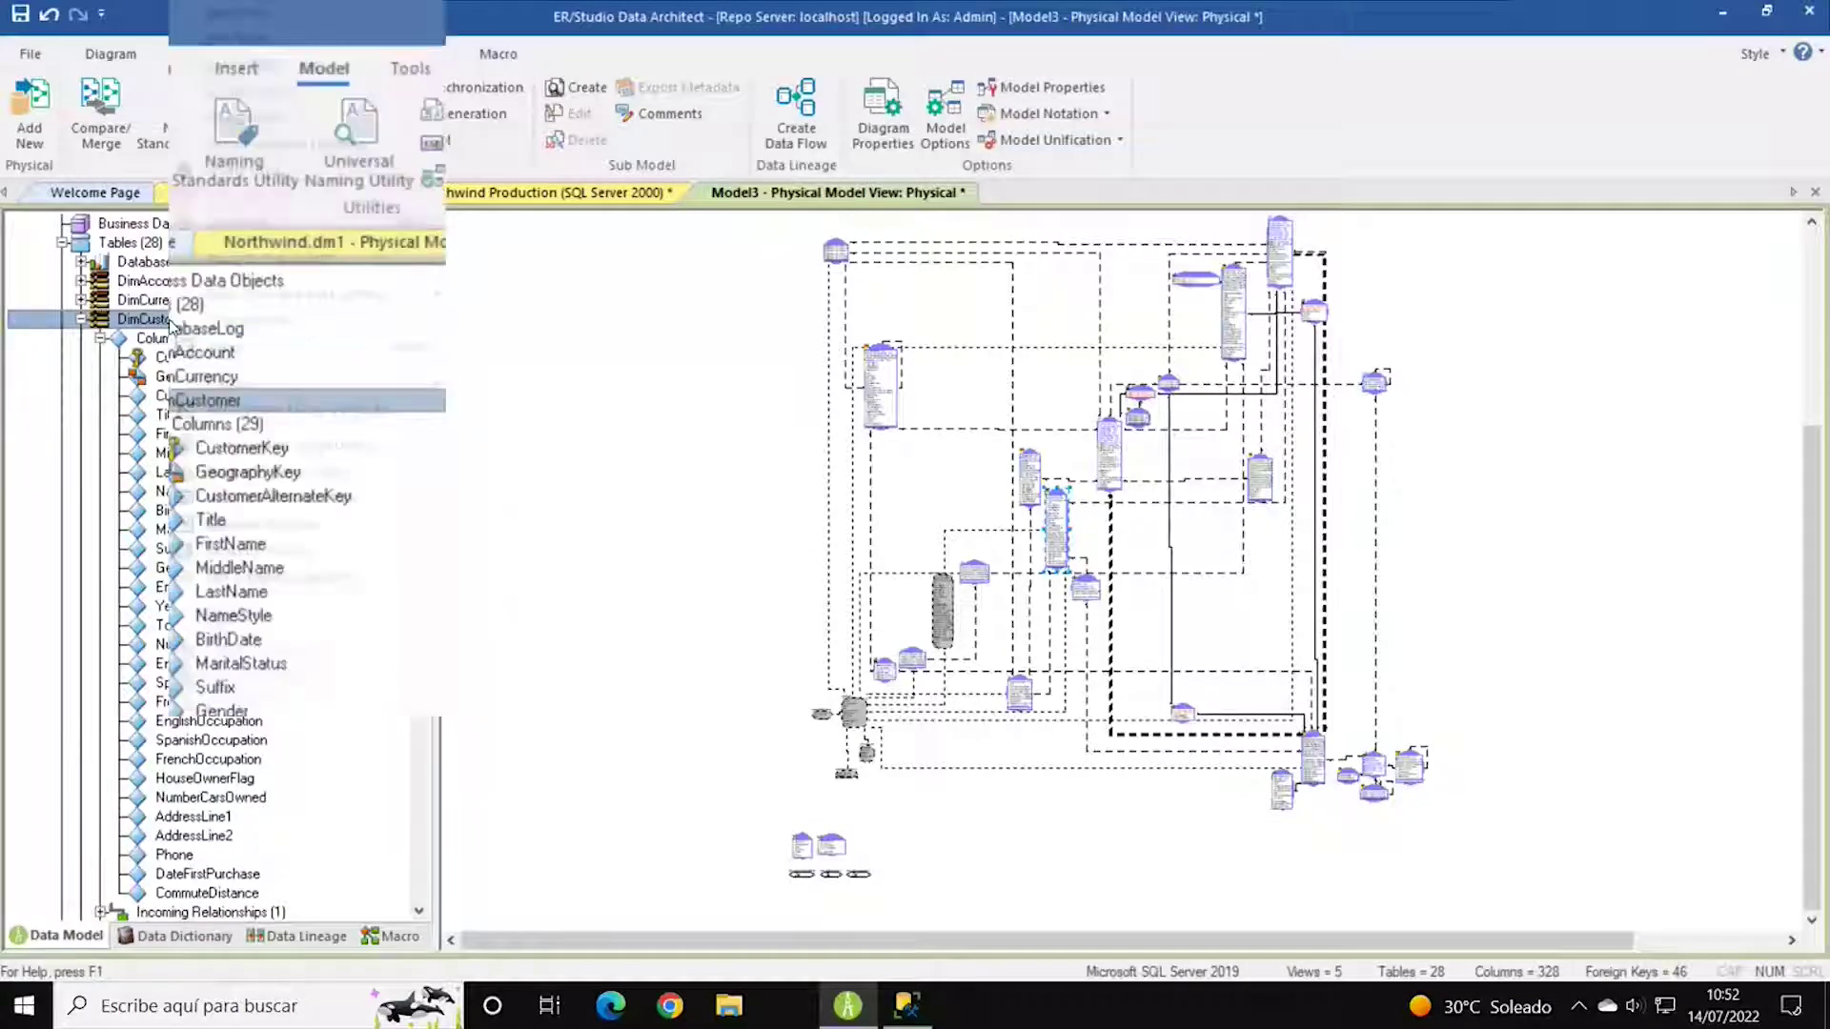
{"action": "left_click", "coordinate": [265, 37]}
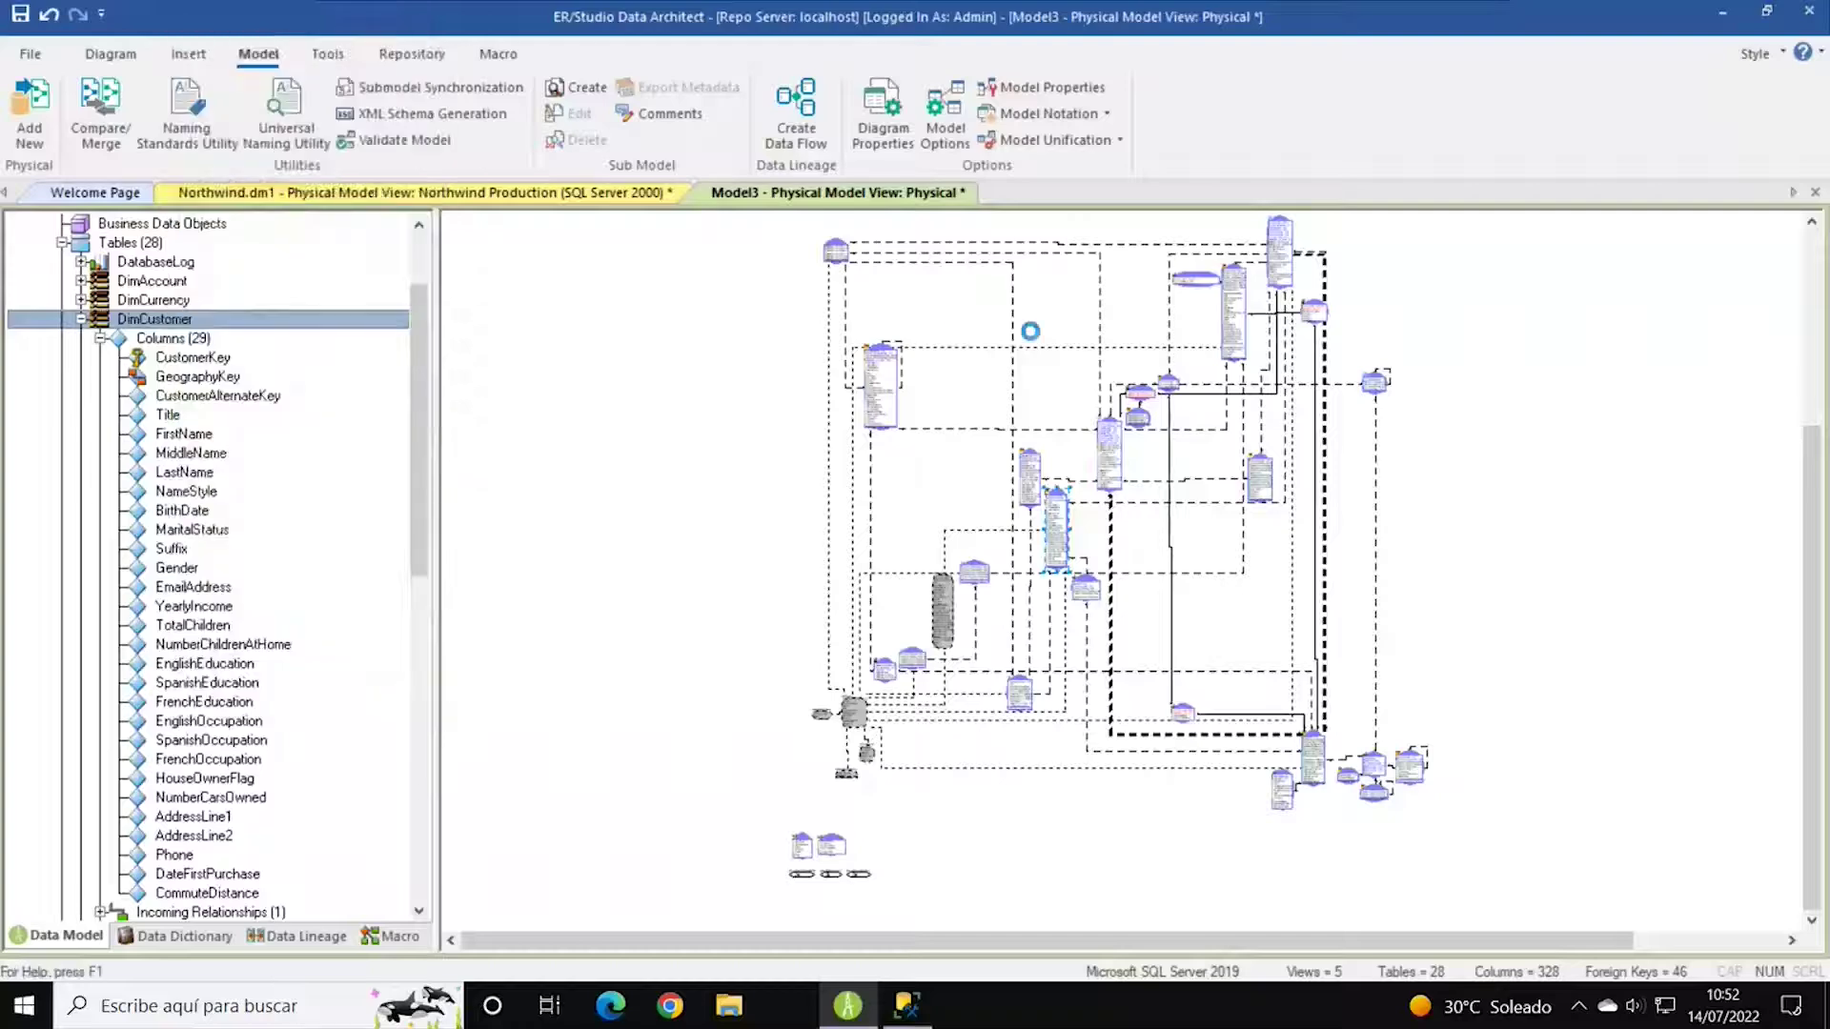
{"action": "left_click_drag", "start_coordinate": [1145, 237], "coordinate": [982, 79]}
{"action": "left_click", "coordinate": [504, 188]}
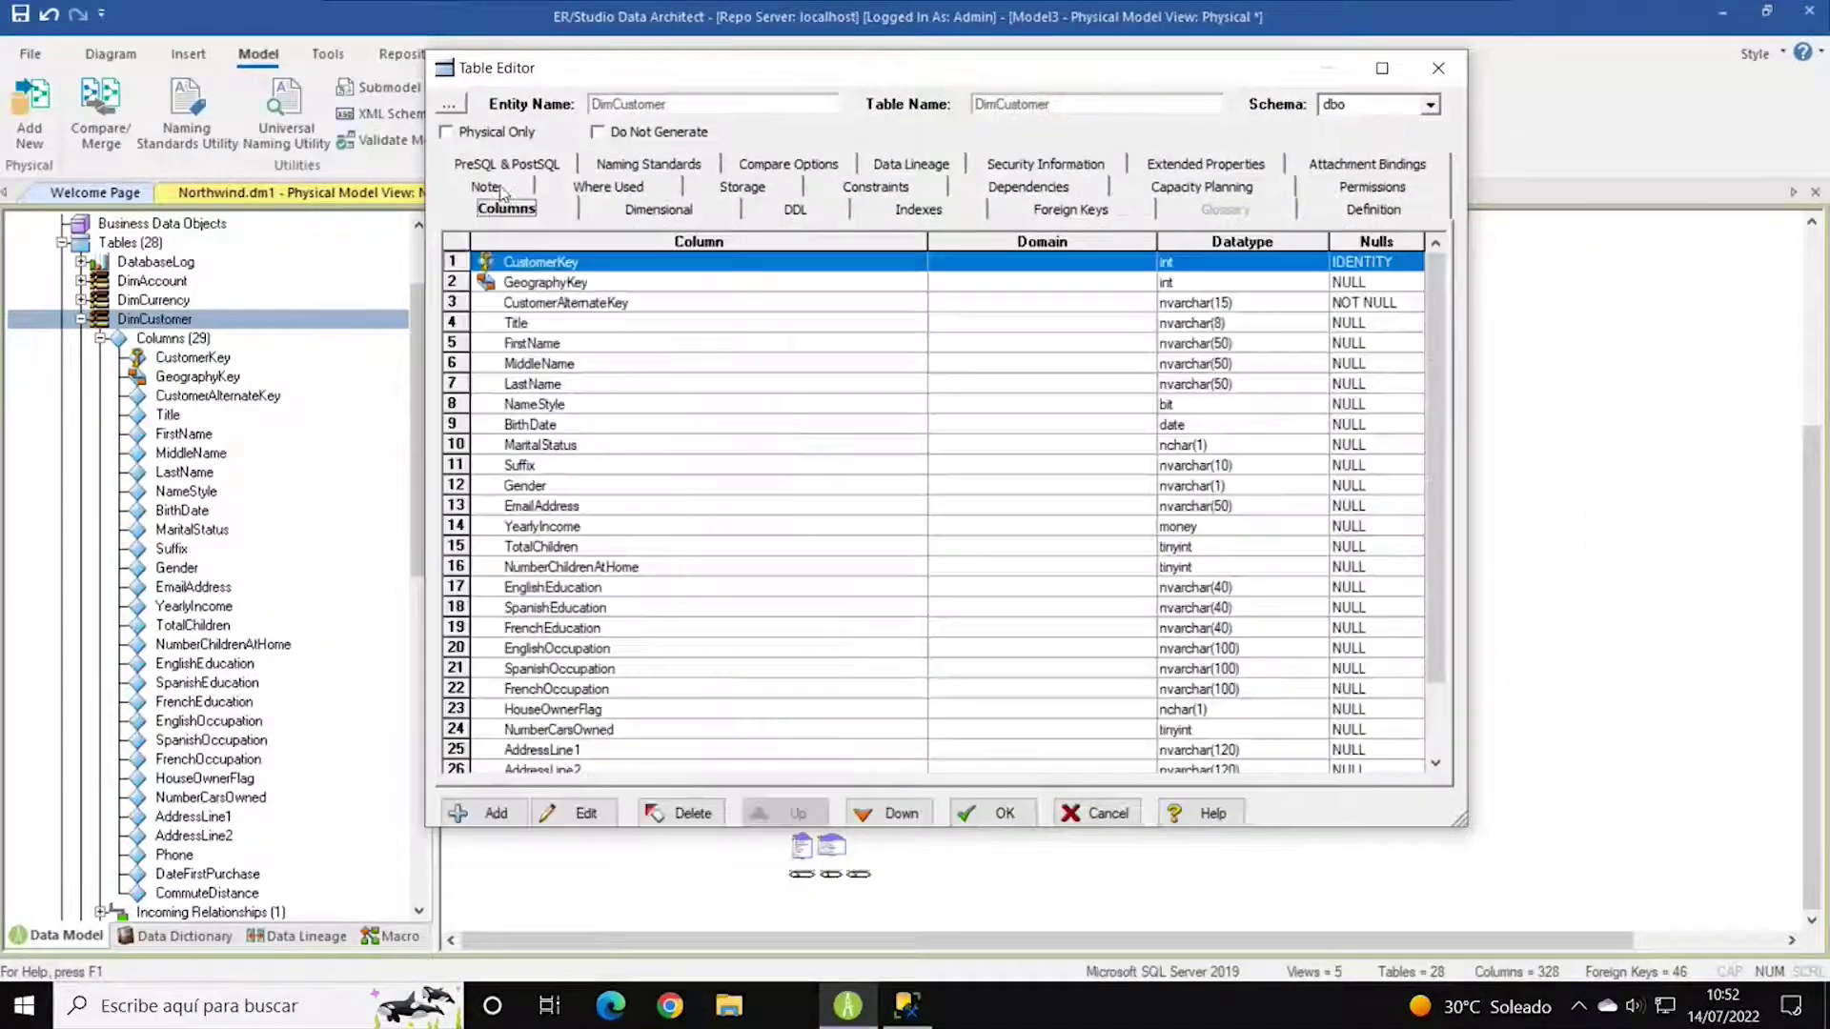
Rename the Phone column (row 27) to Telefono.
{"action": "scroll", "coordinate": [1436, 599], "scroll_direction": "down", "scroll_amount": 2}
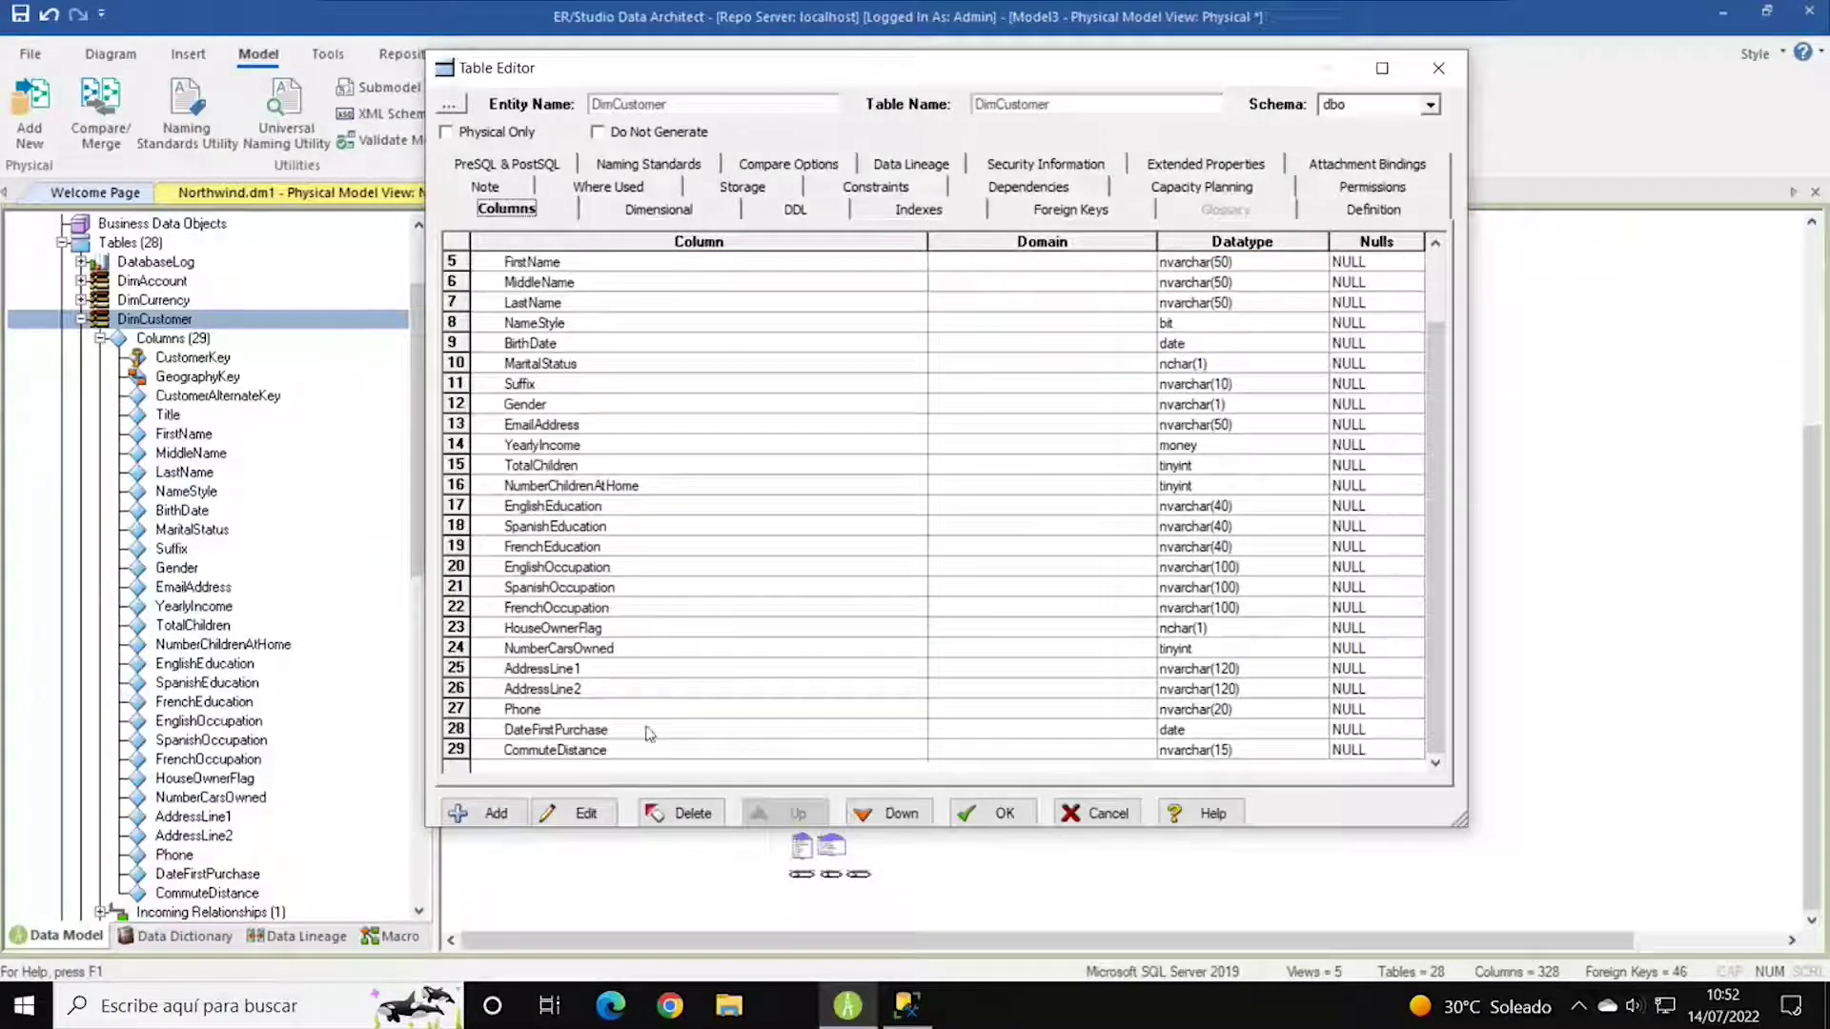
{"action": "double_click", "coordinate": [575, 716]}
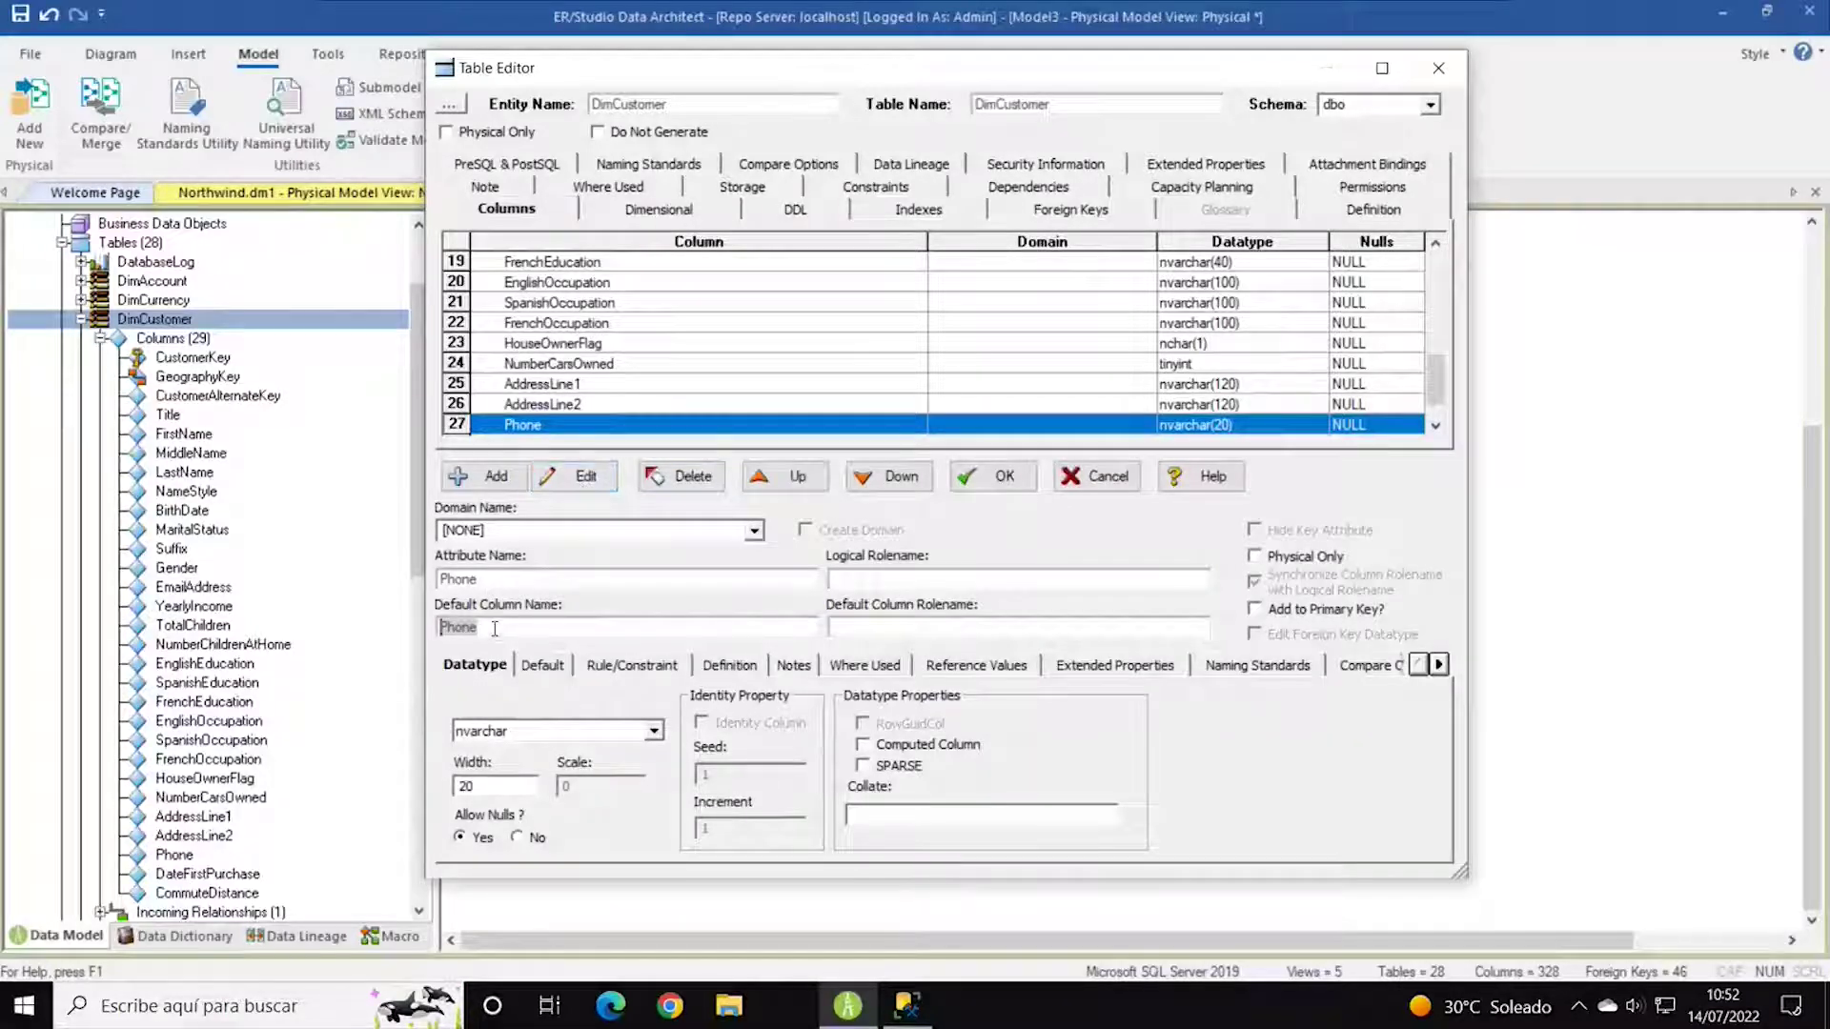
{"action": "left_click_drag", "start_coordinate": [495, 628], "coordinate": [435, 628]}
{"action": "left_click_drag", "start_coordinate": [512, 581], "coordinate": [396, 581]}
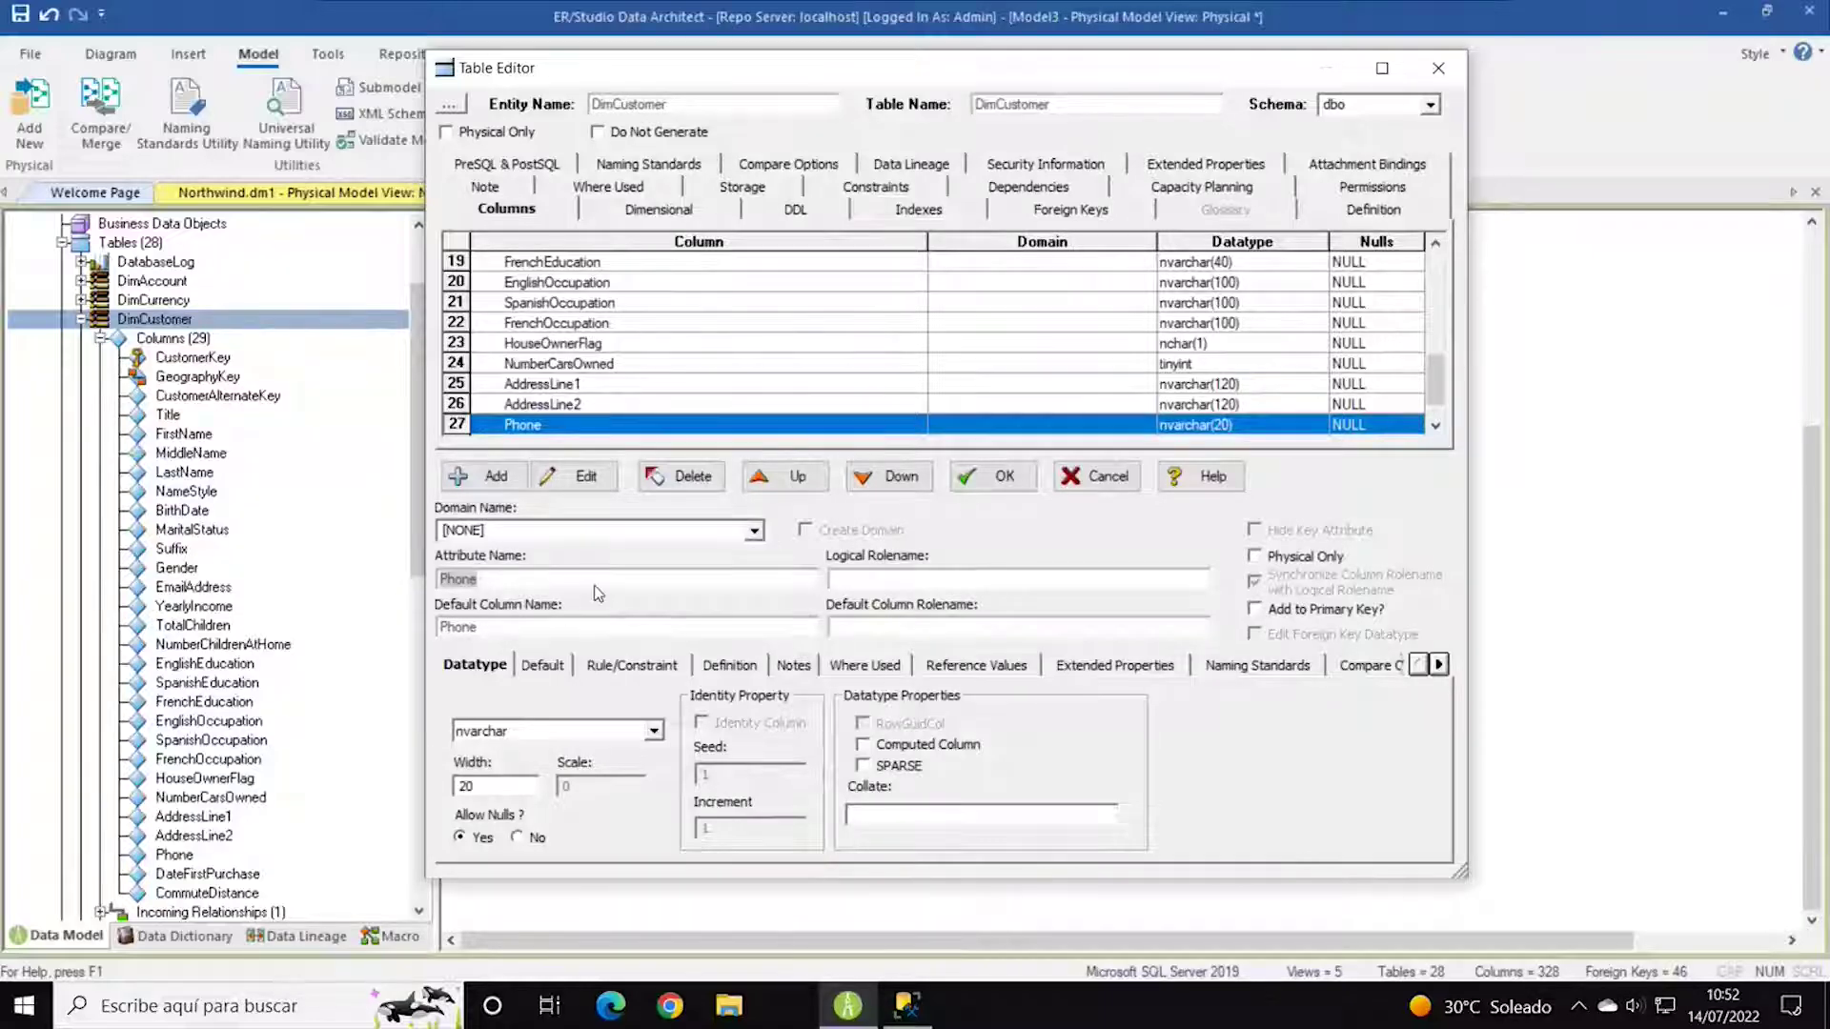
{"action": "left_click_drag", "start_coordinate": [515, 628], "coordinate": [420, 629]}
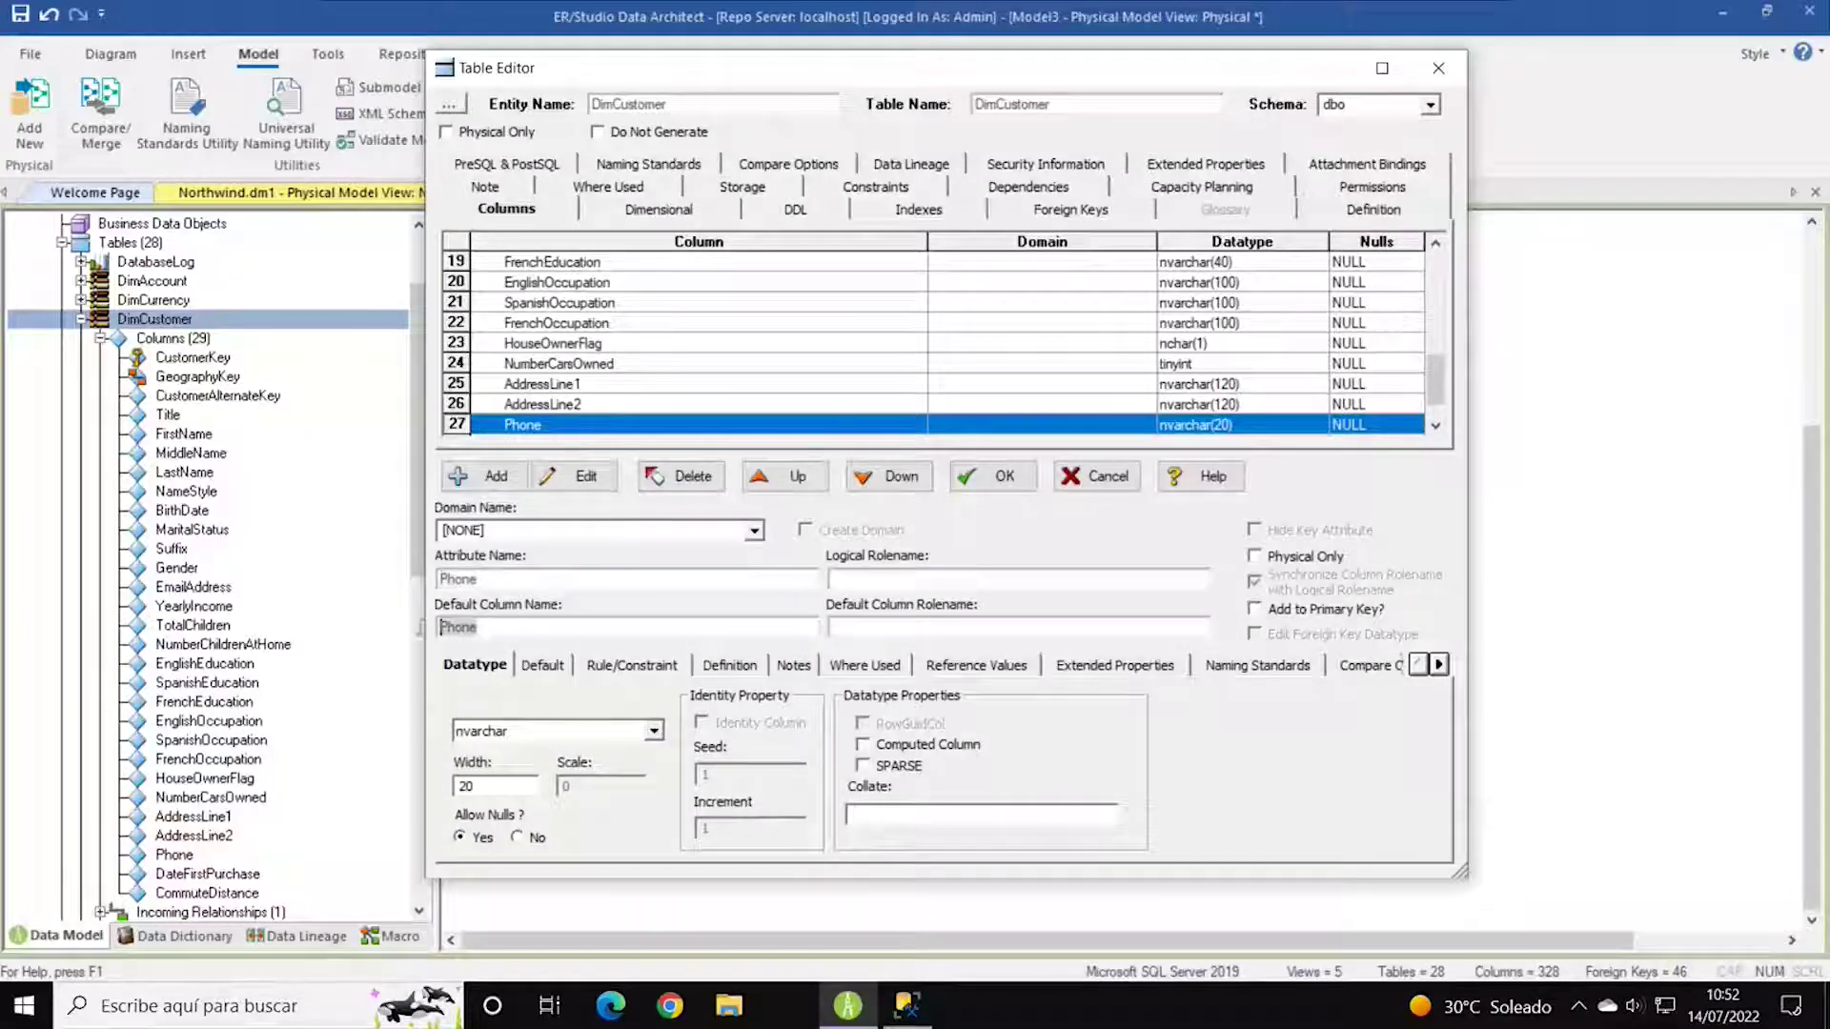
{"action": "type", "text": "Telefono"}
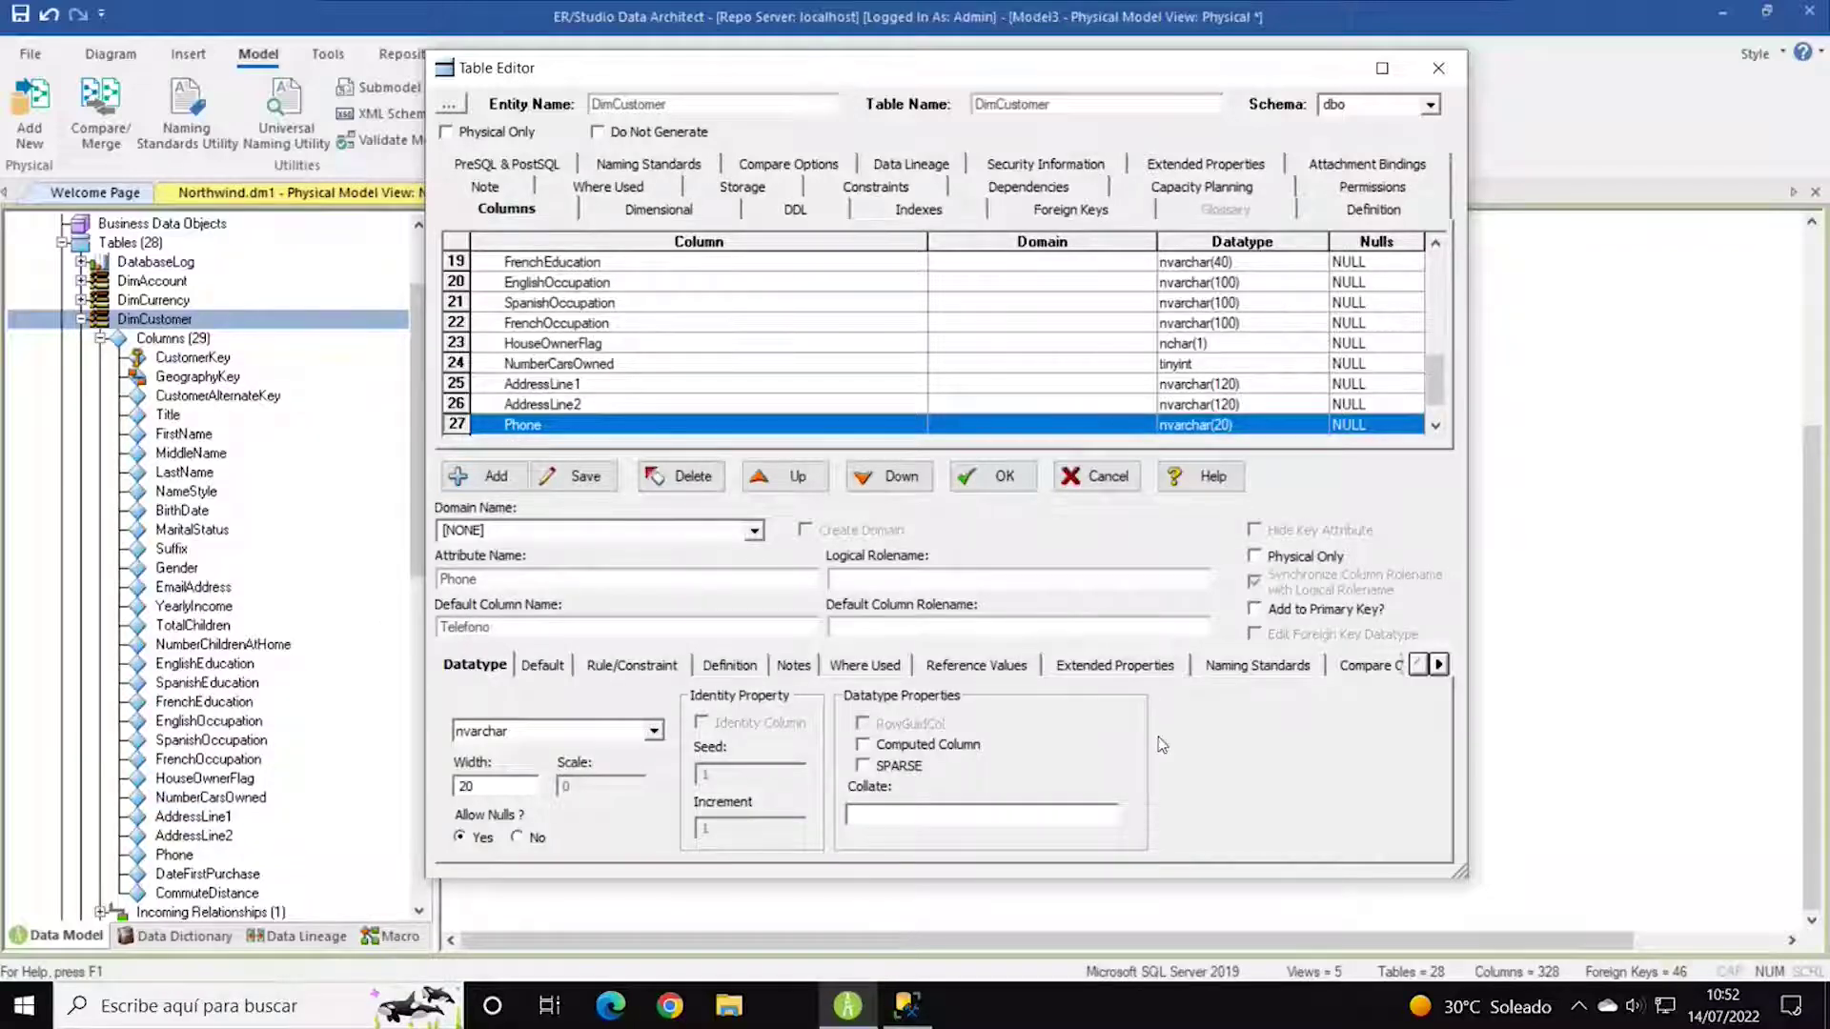
Keep Telefono as nvarchar, change its width from 20 to 50, and save the column.
{"action": "left_click", "coordinate": [754, 532]}
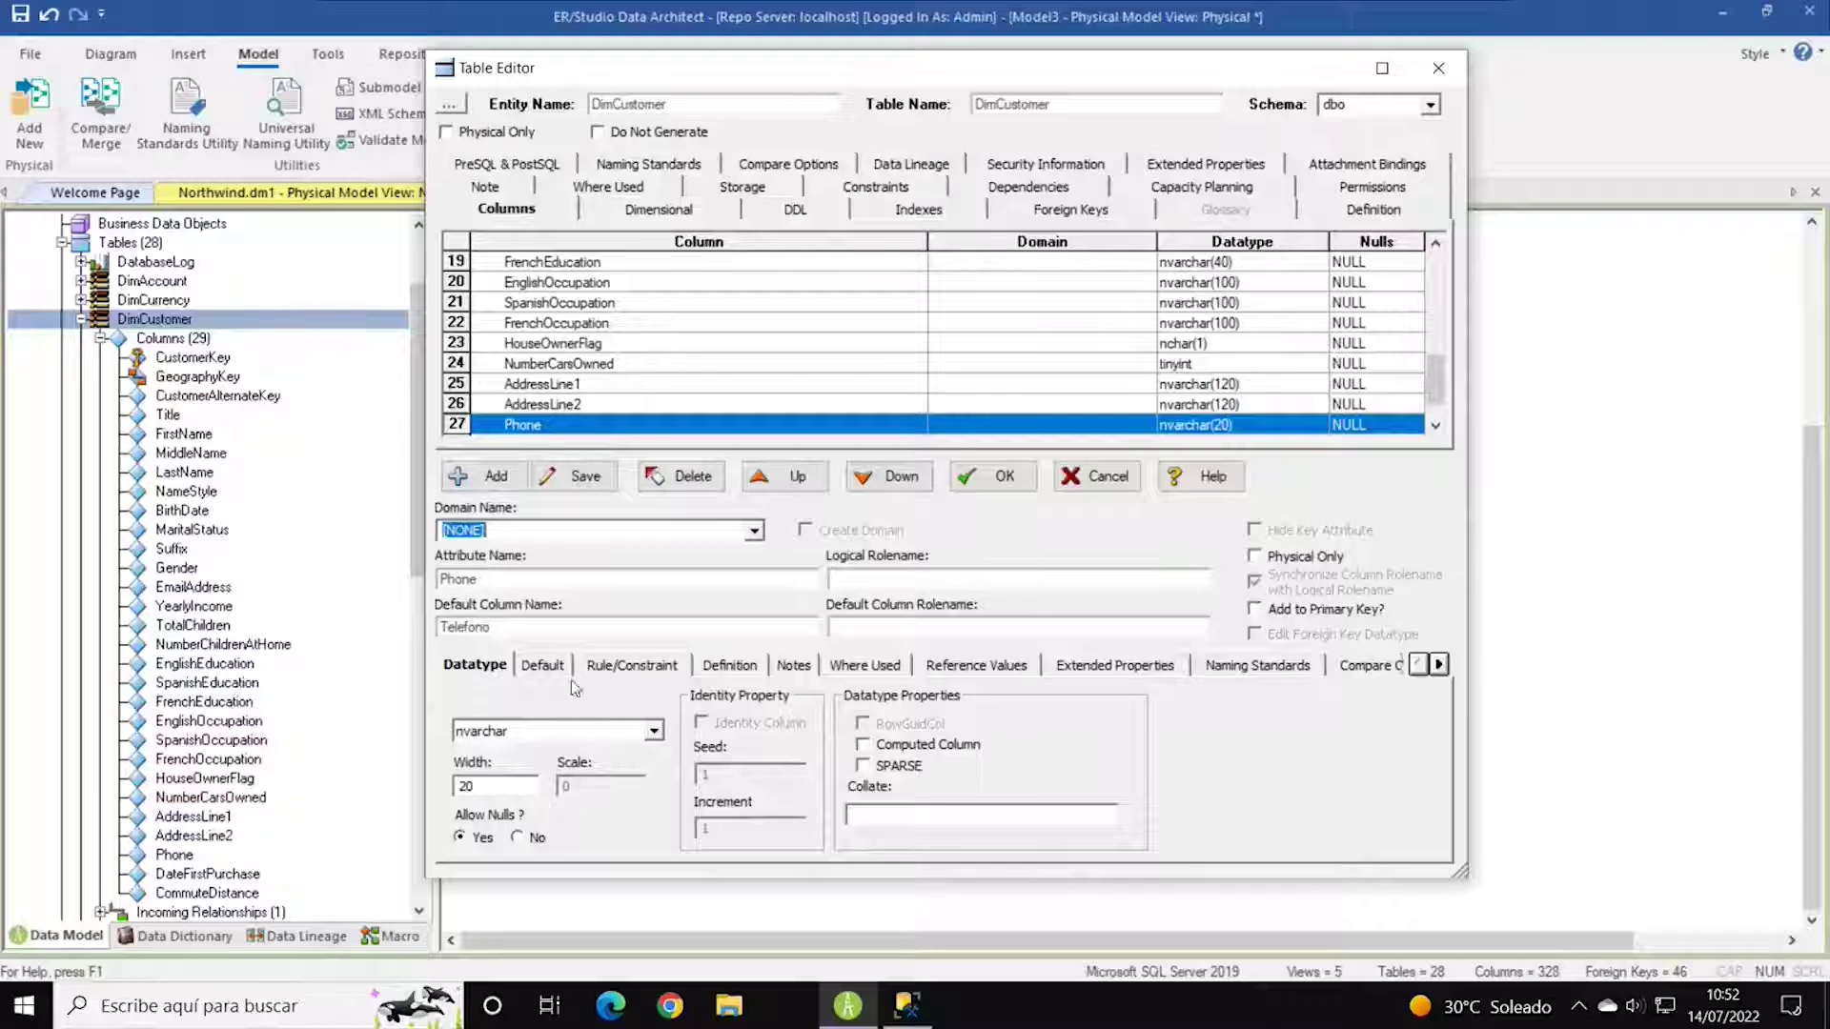
{"action": "left_click", "coordinate": [654, 731]}
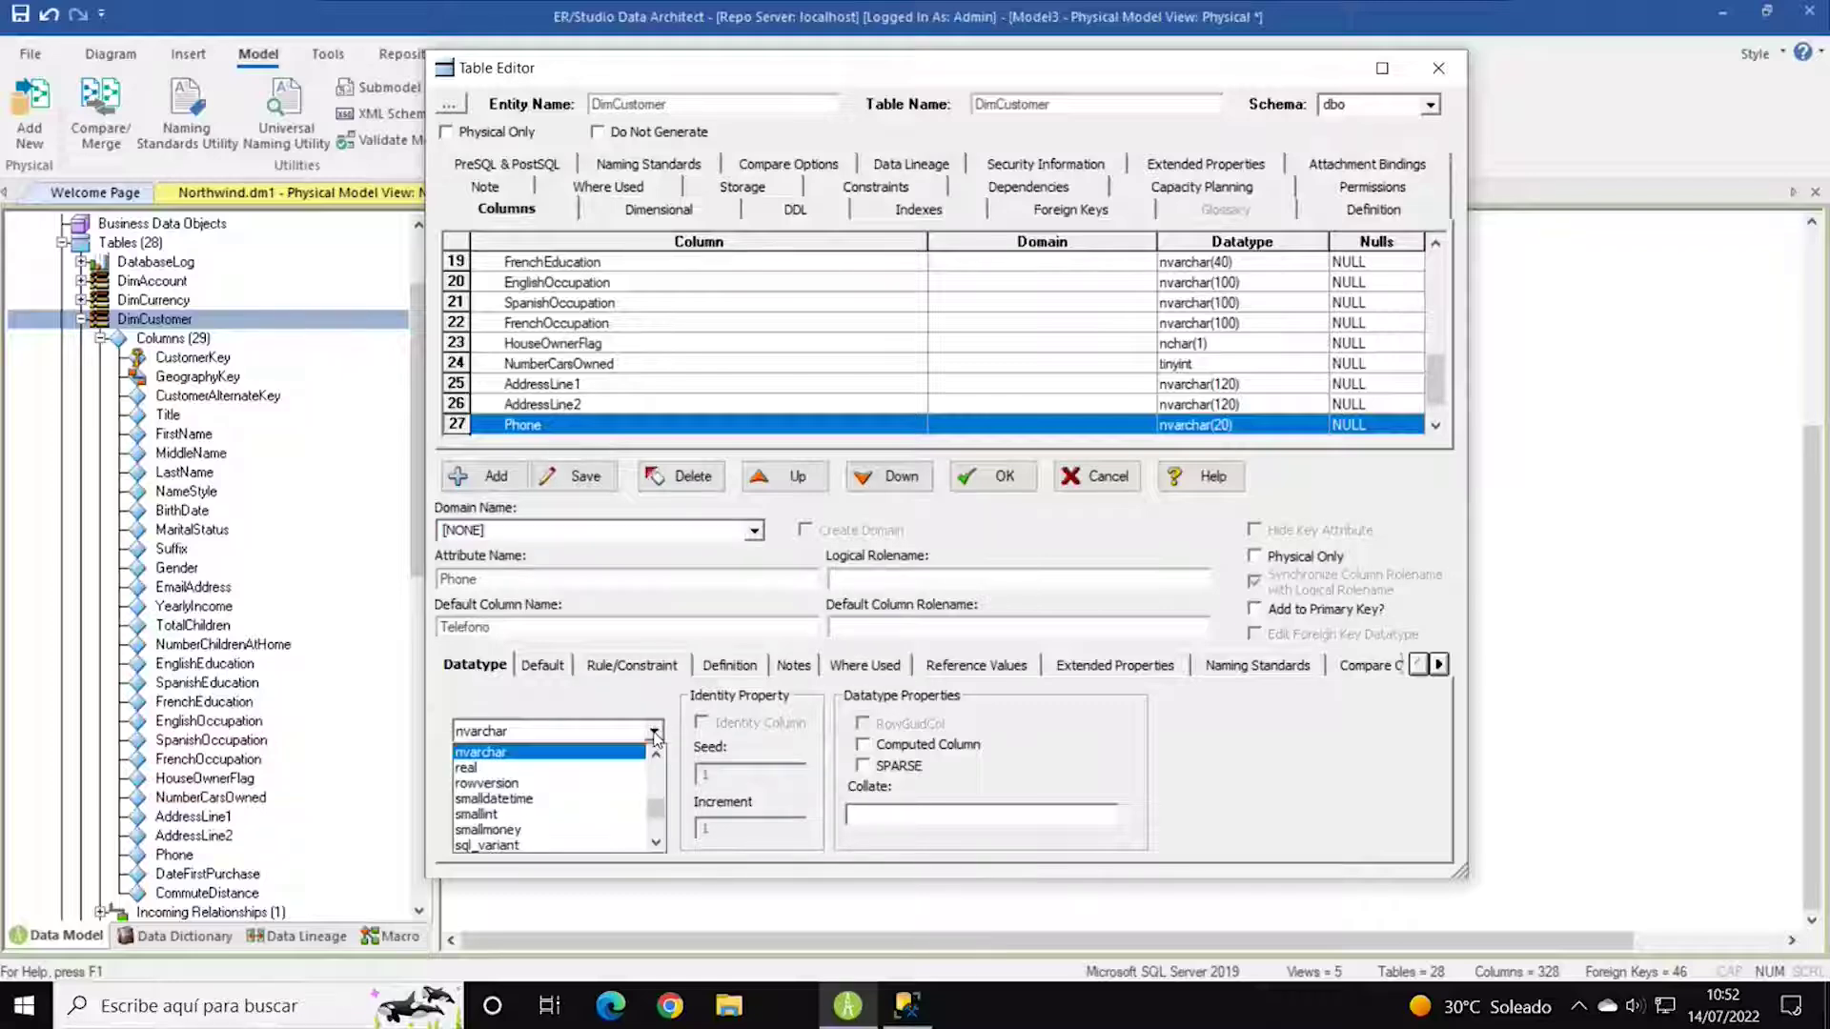
{"action": "left_click", "coordinate": [654, 732]}
{"action": "key", "text": "Tab"}
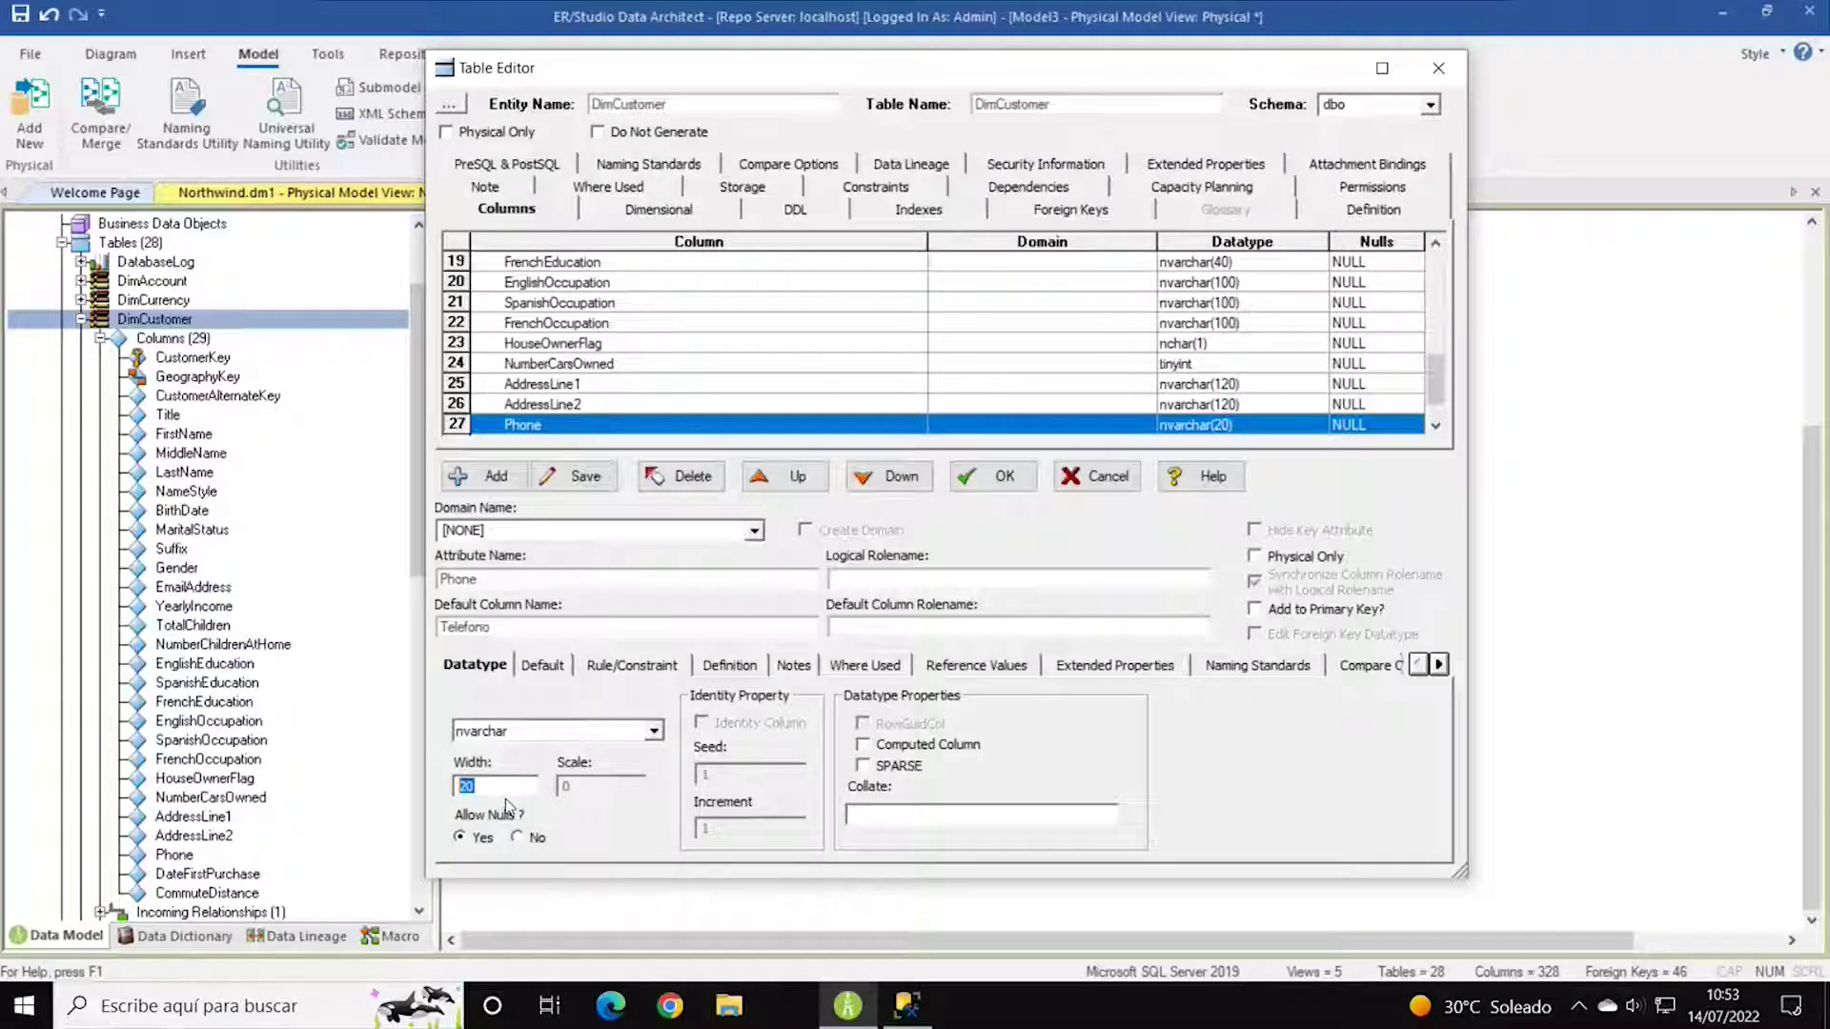
{"action": "type", "text": "50"}
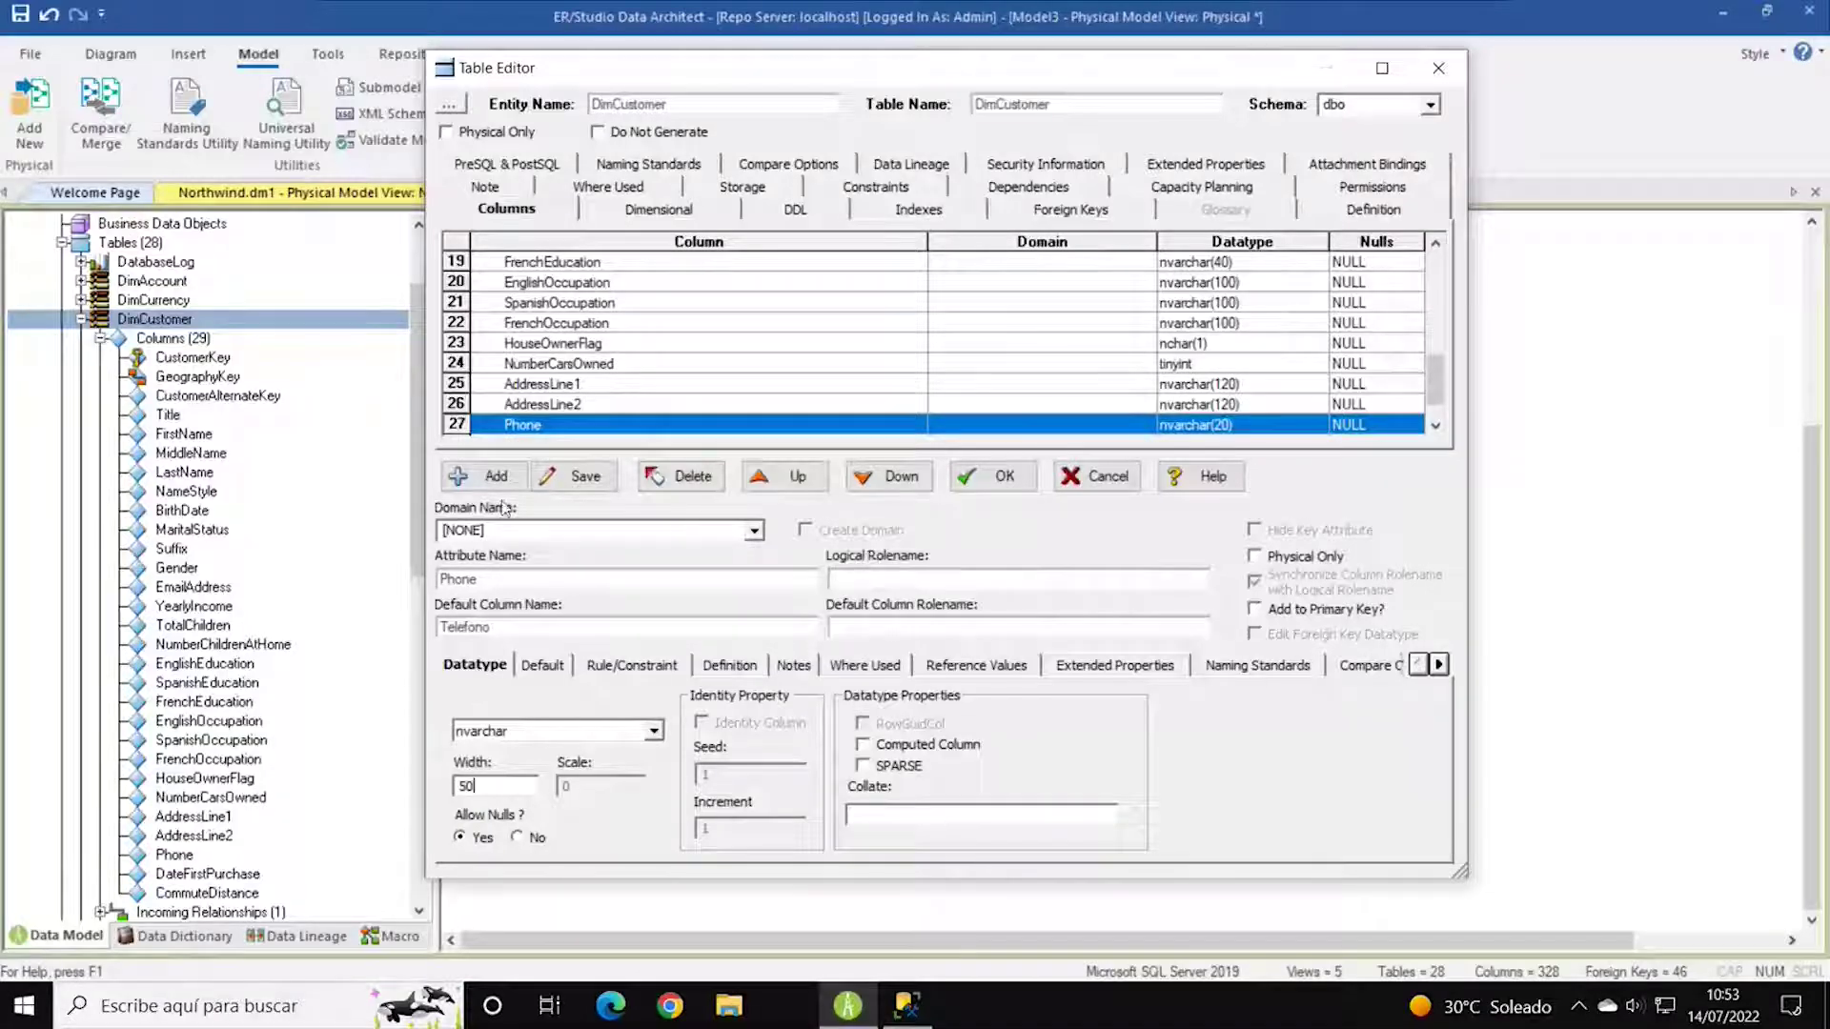
{"action": "left_click", "coordinate": [576, 476]}
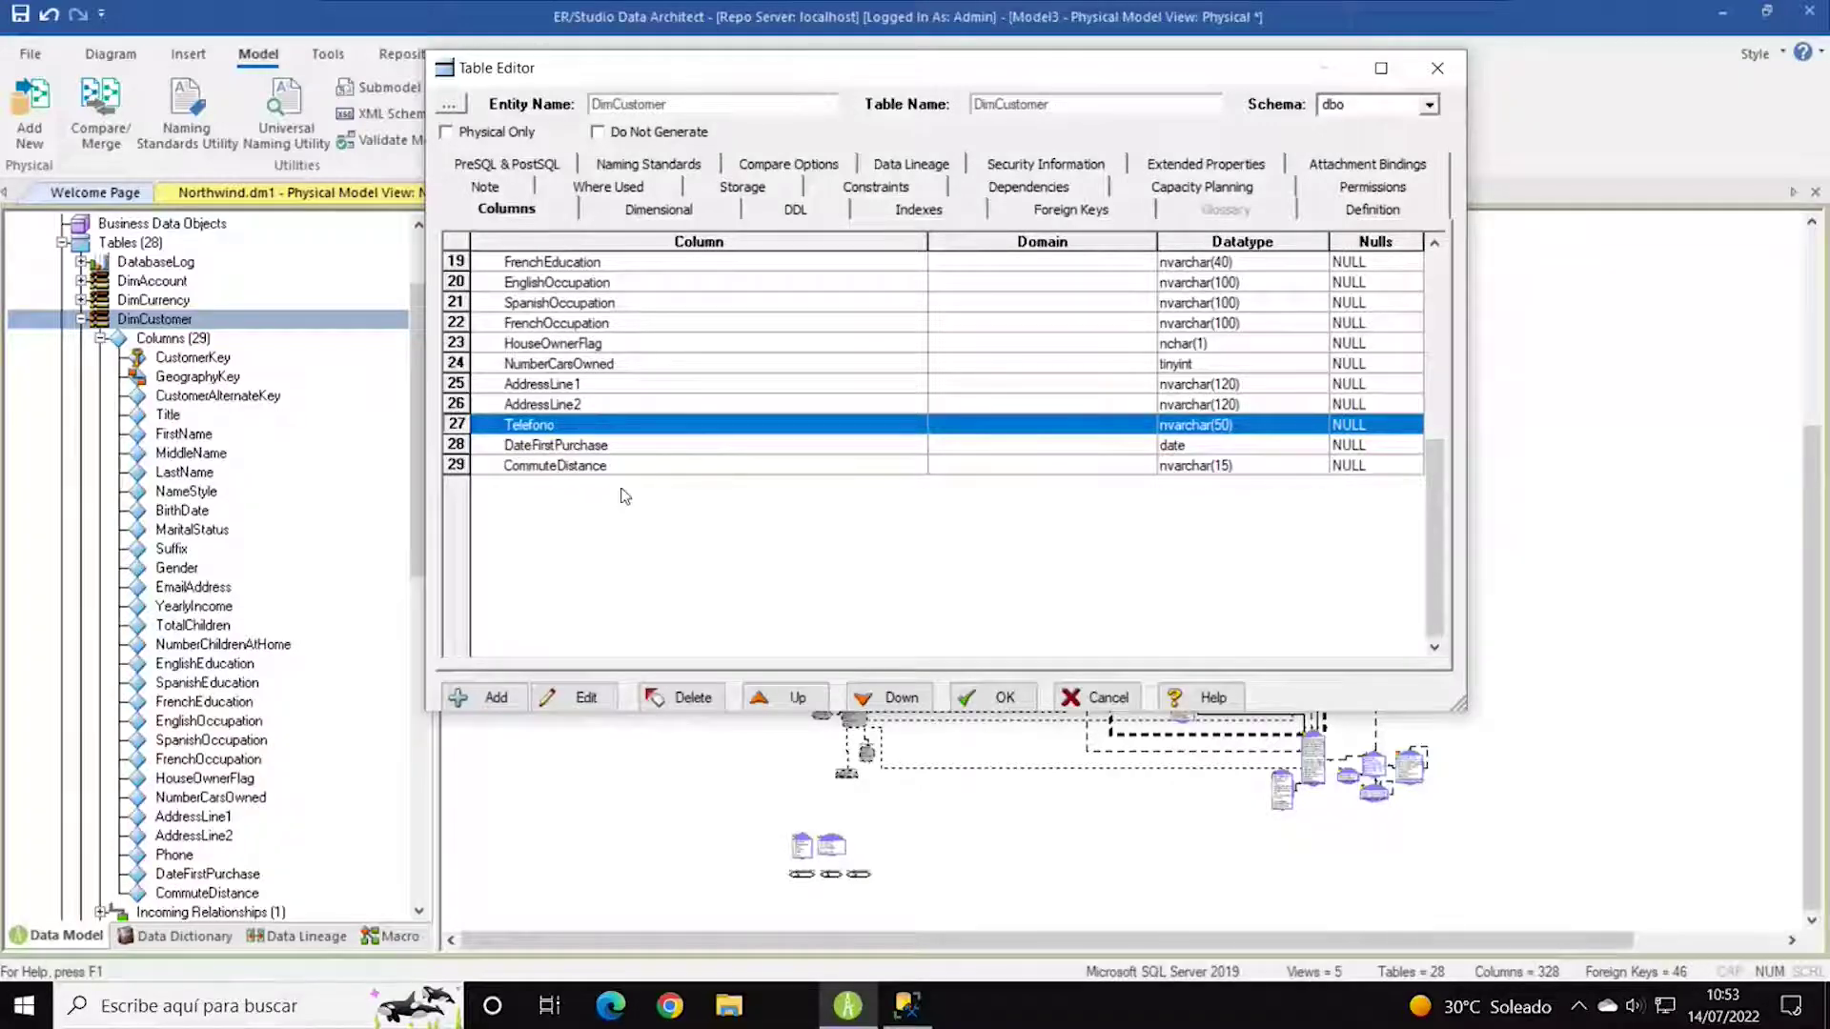
{"action": "key", "text": "Down"}
{"action": "key", "text": "Down"}
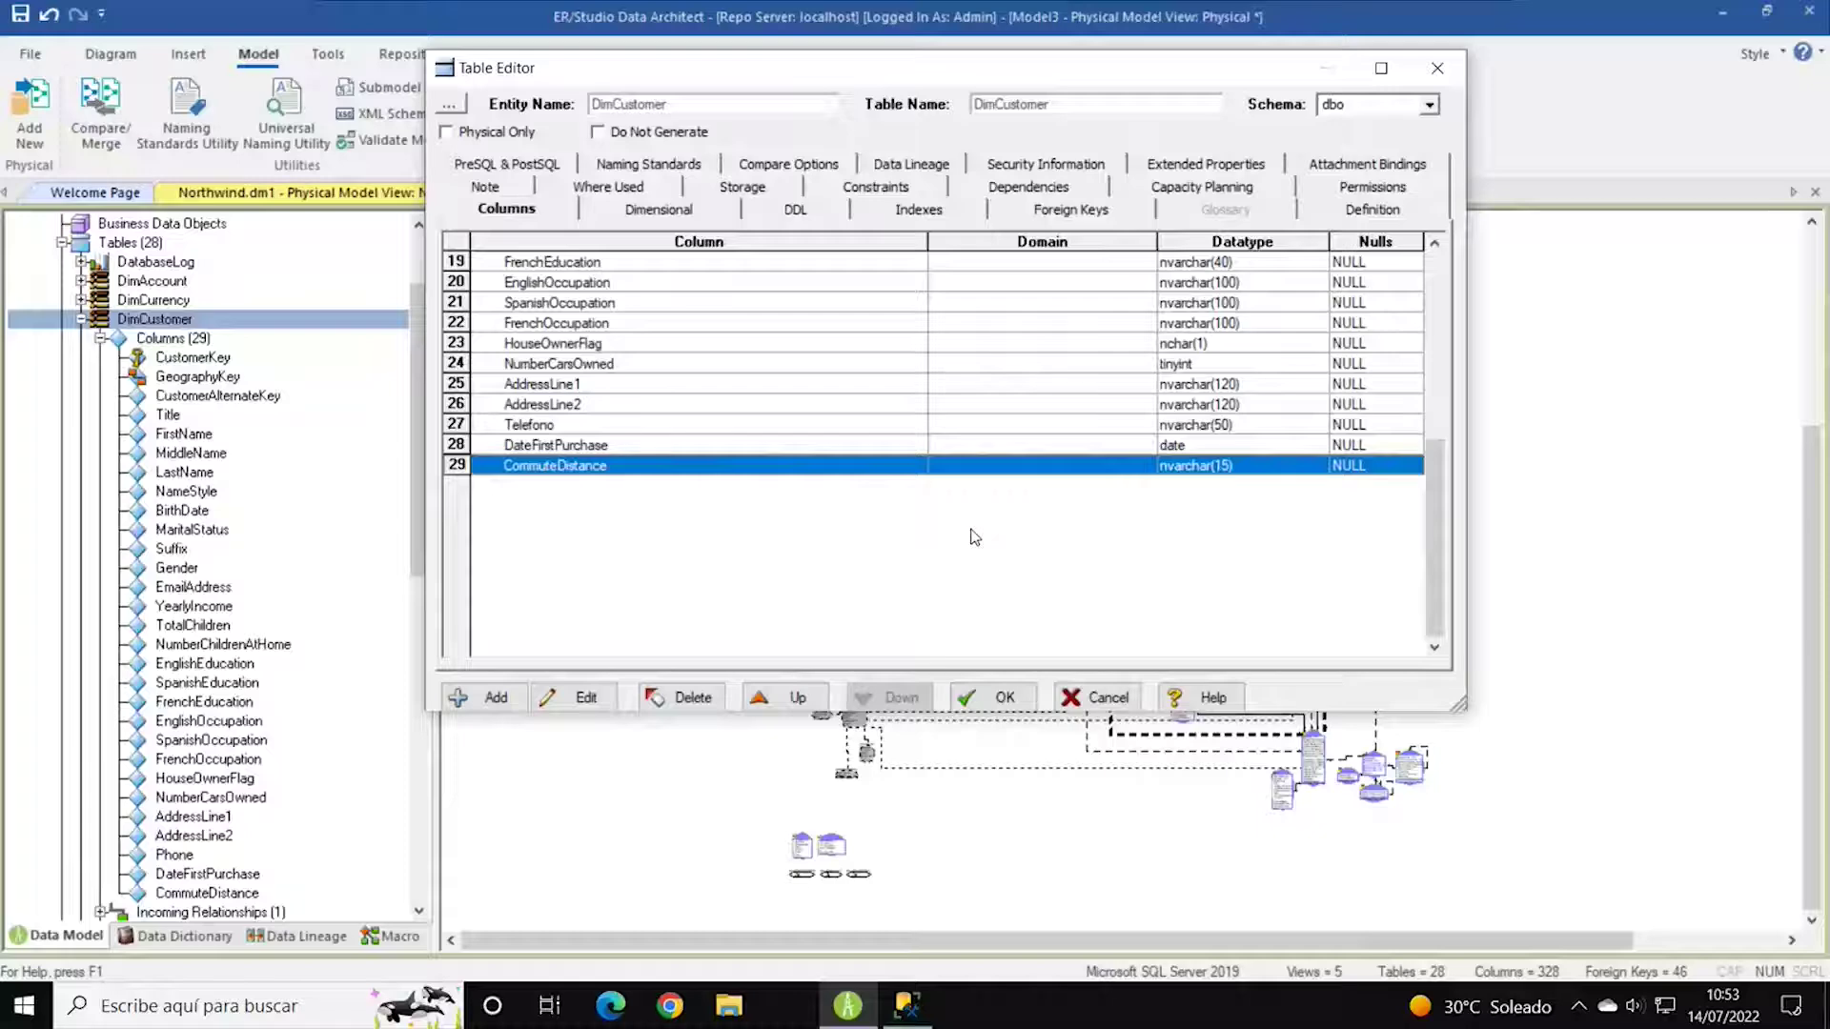
Add a column named NuevaColumna and review its Datatype, Default, Rule/Constraint and Definition tabs.
{"action": "left_click", "coordinate": [484, 698]}
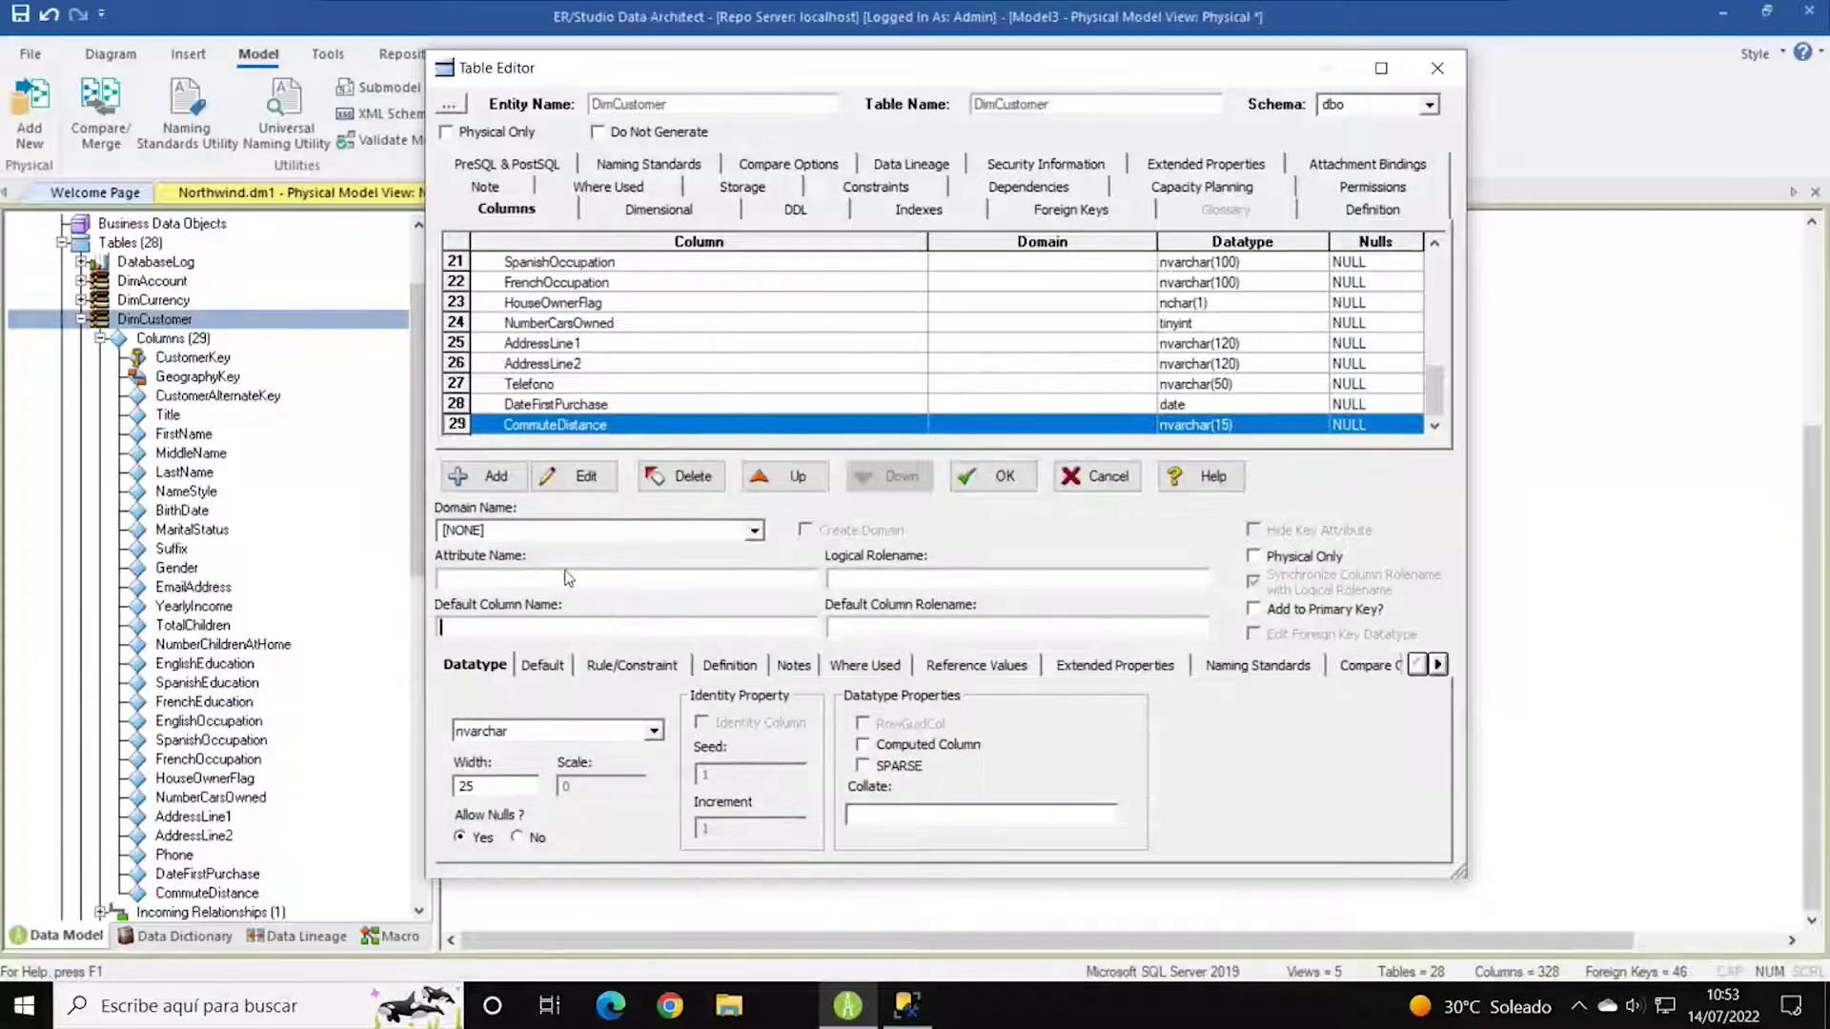
{"action": "type", "text": "N"}
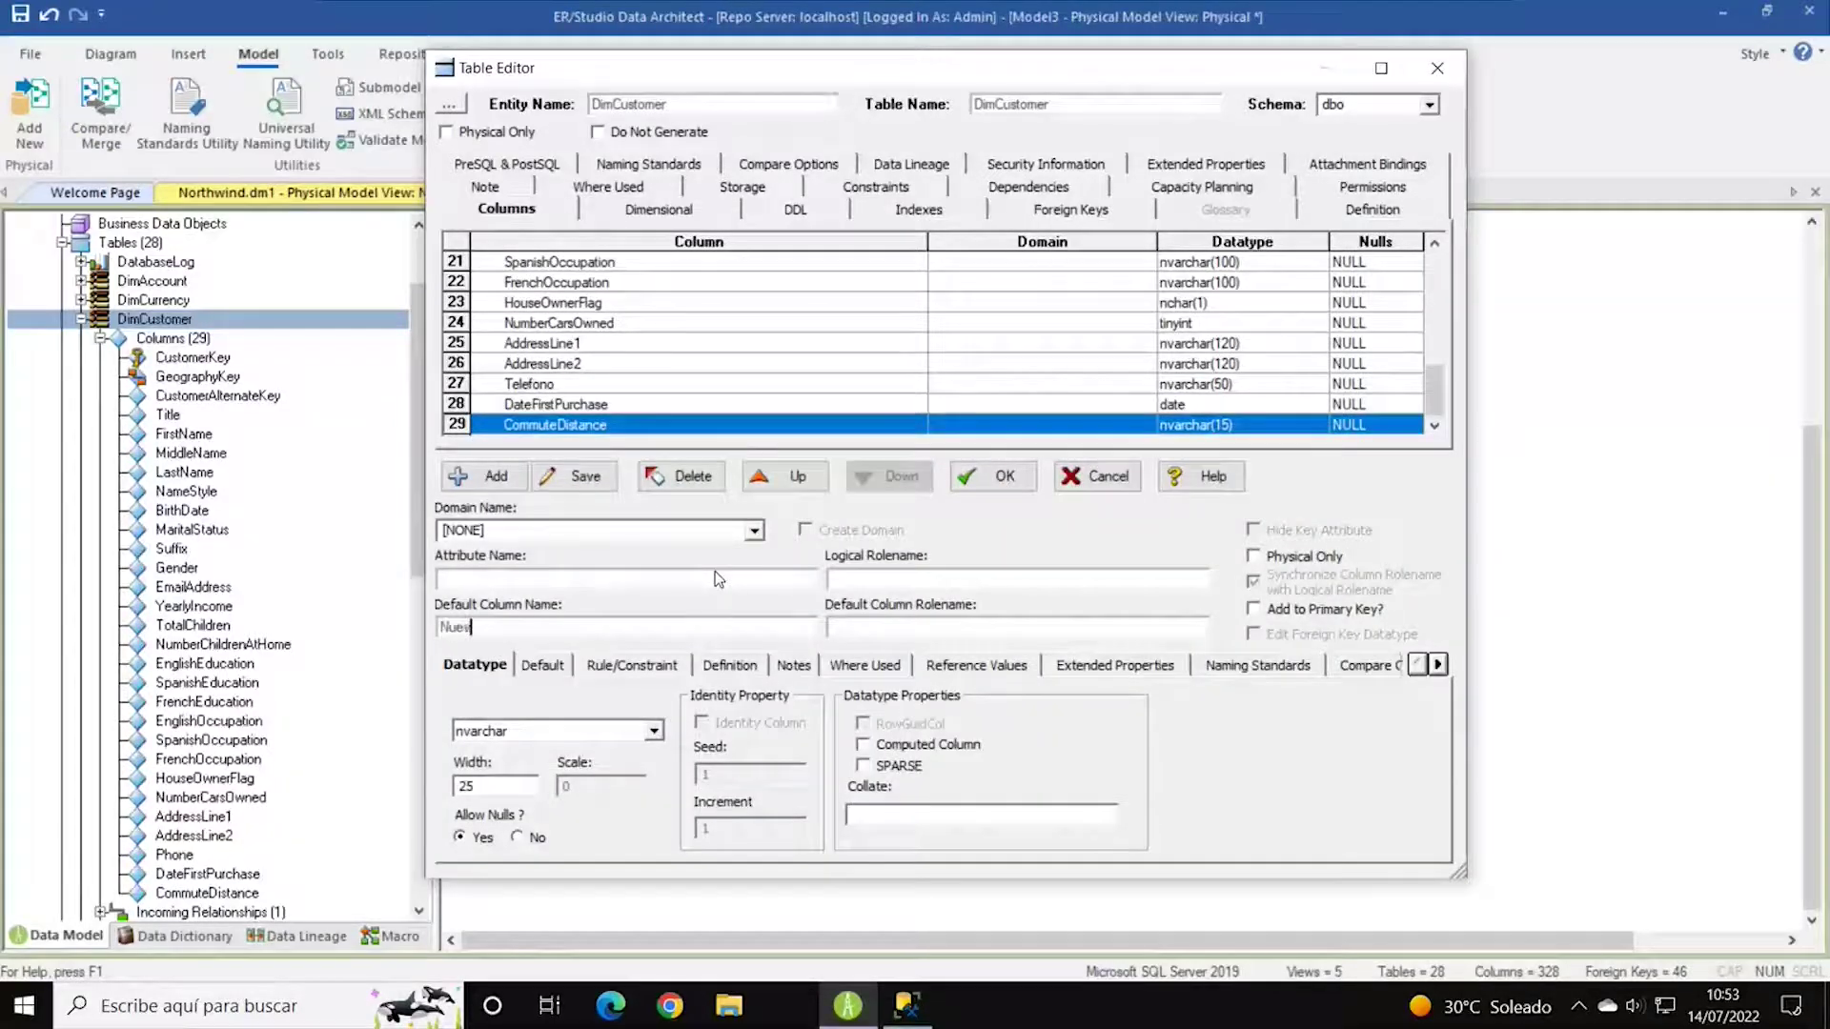
{"action": "type", "text": "uevaColumna"}
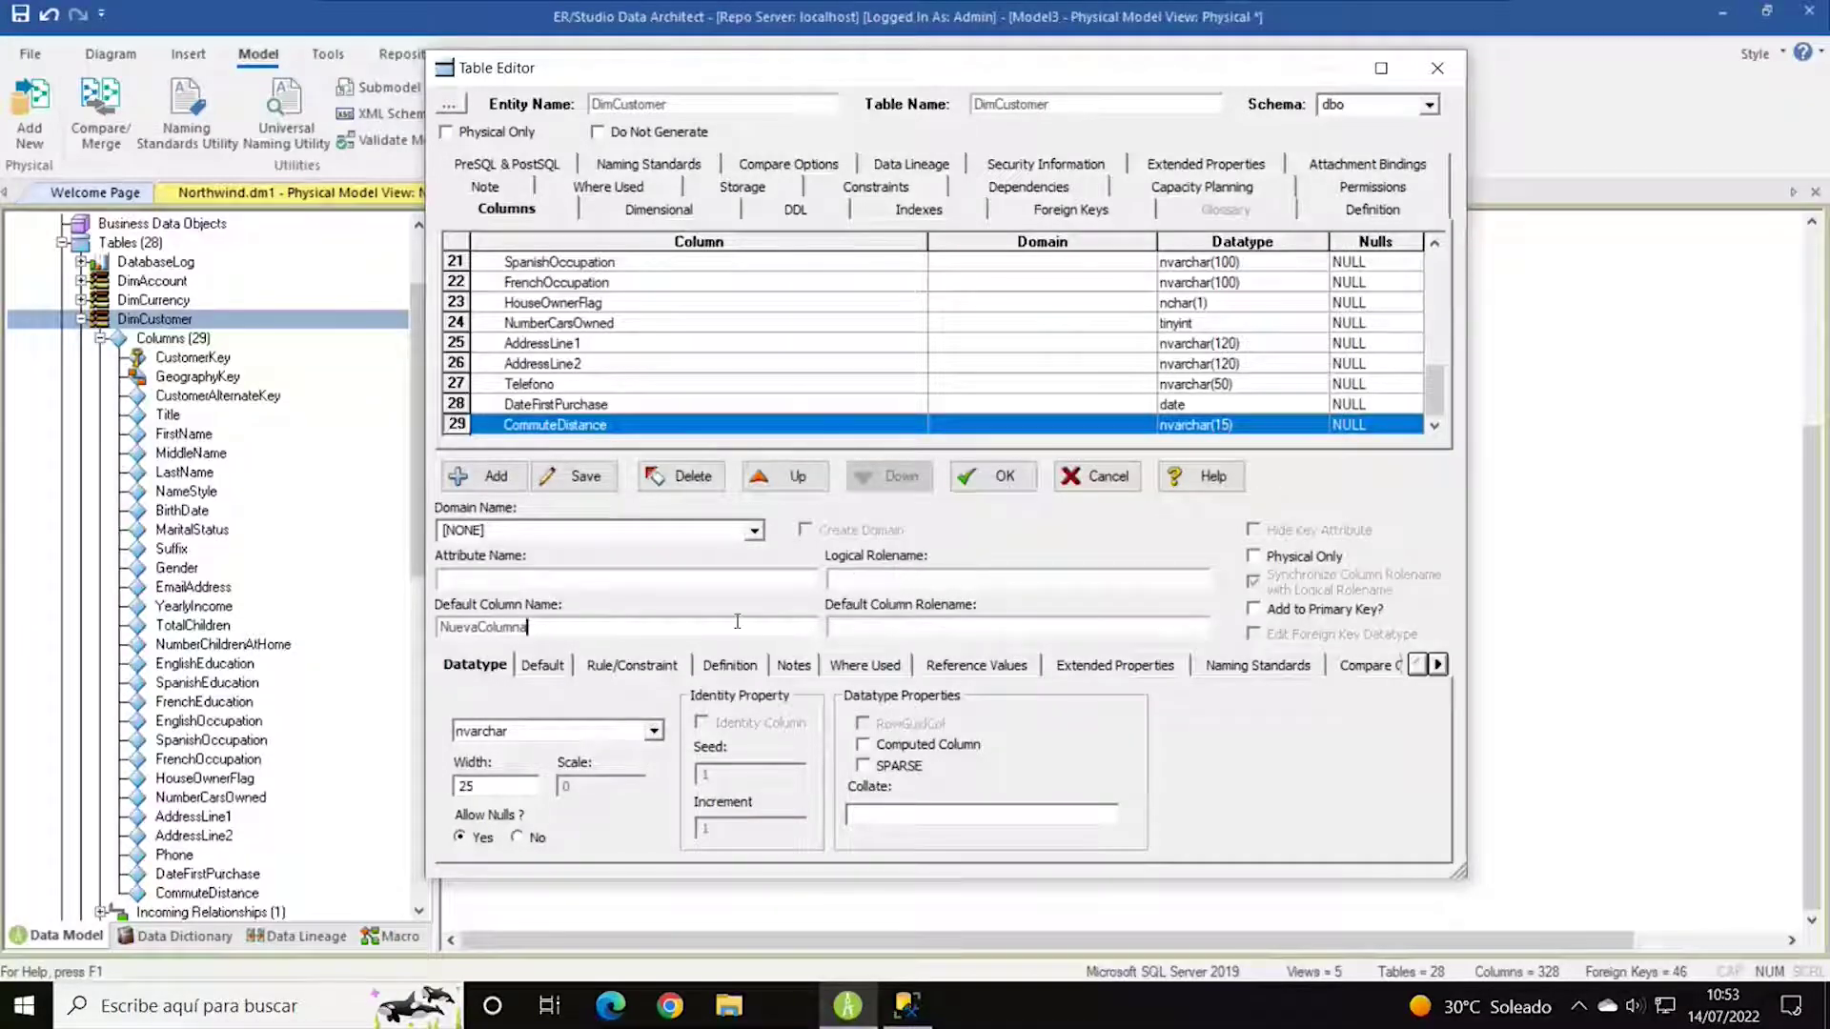
{"action": "left_click", "coordinate": [557, 667]}
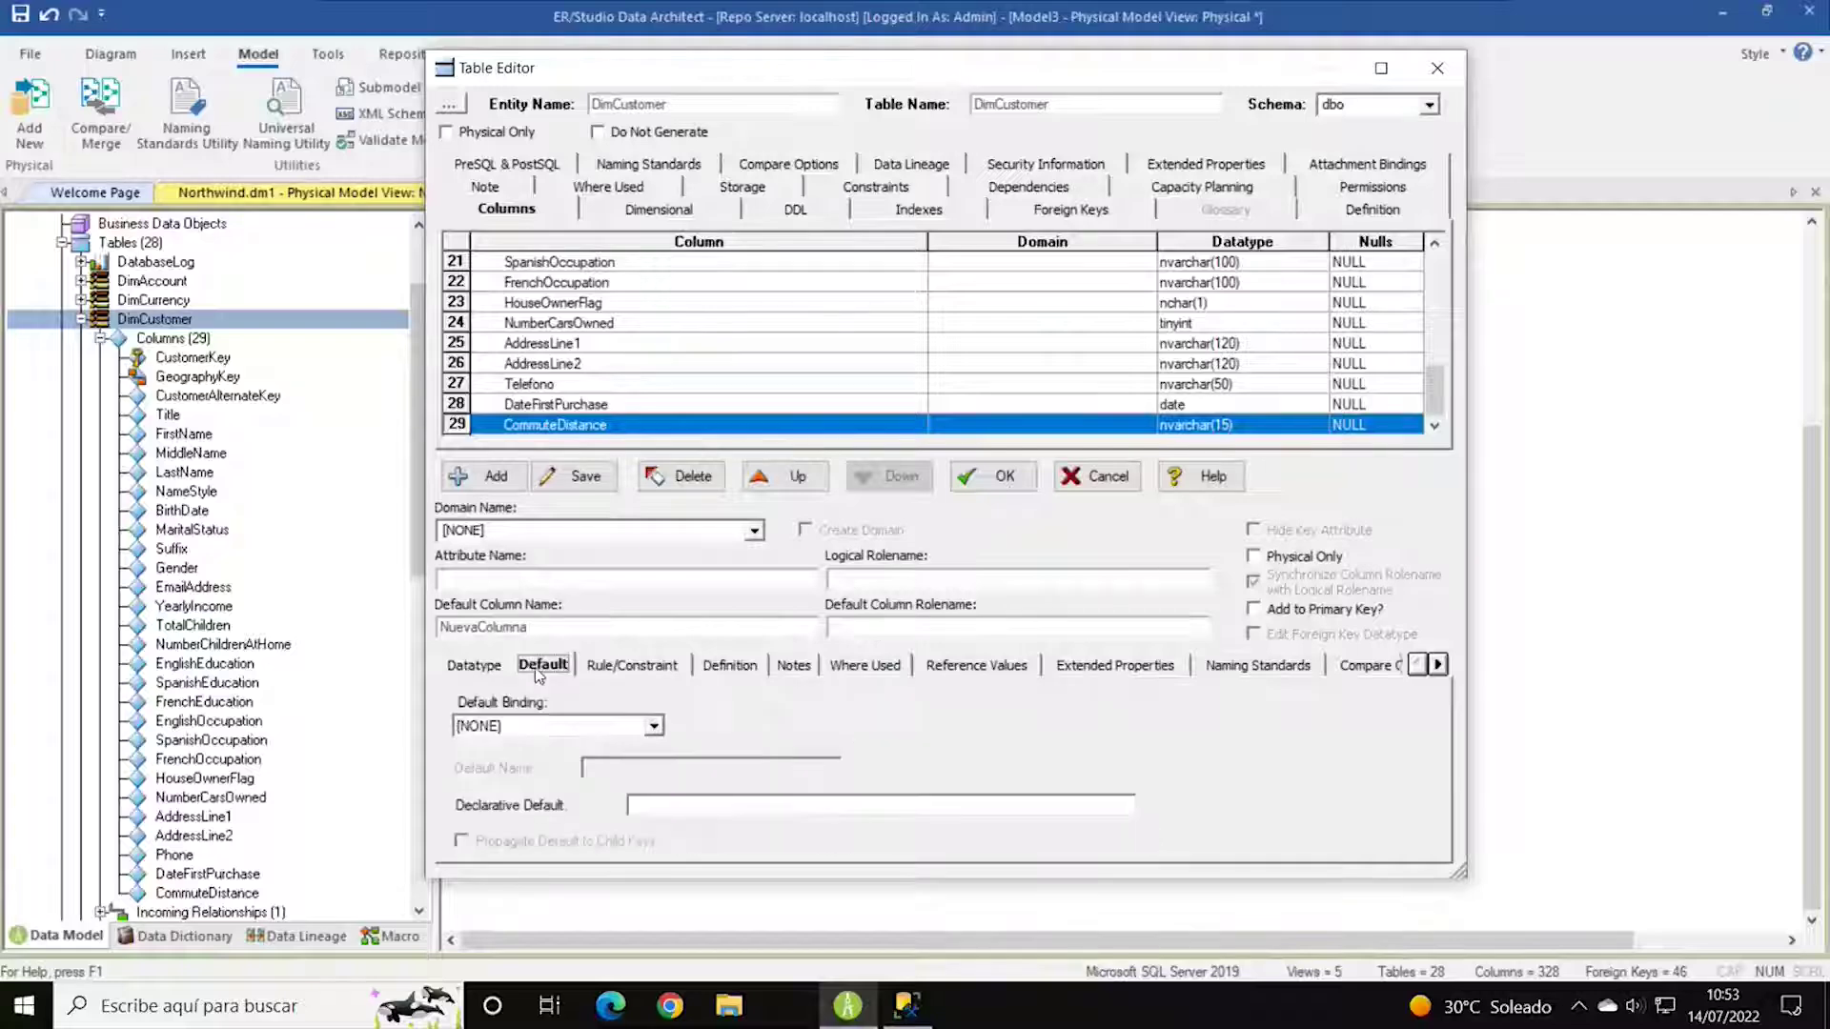
{"action": "left_click", "coordinate": [476, 667]}
{"action": "left_click", "coordinate": [654, 731]}
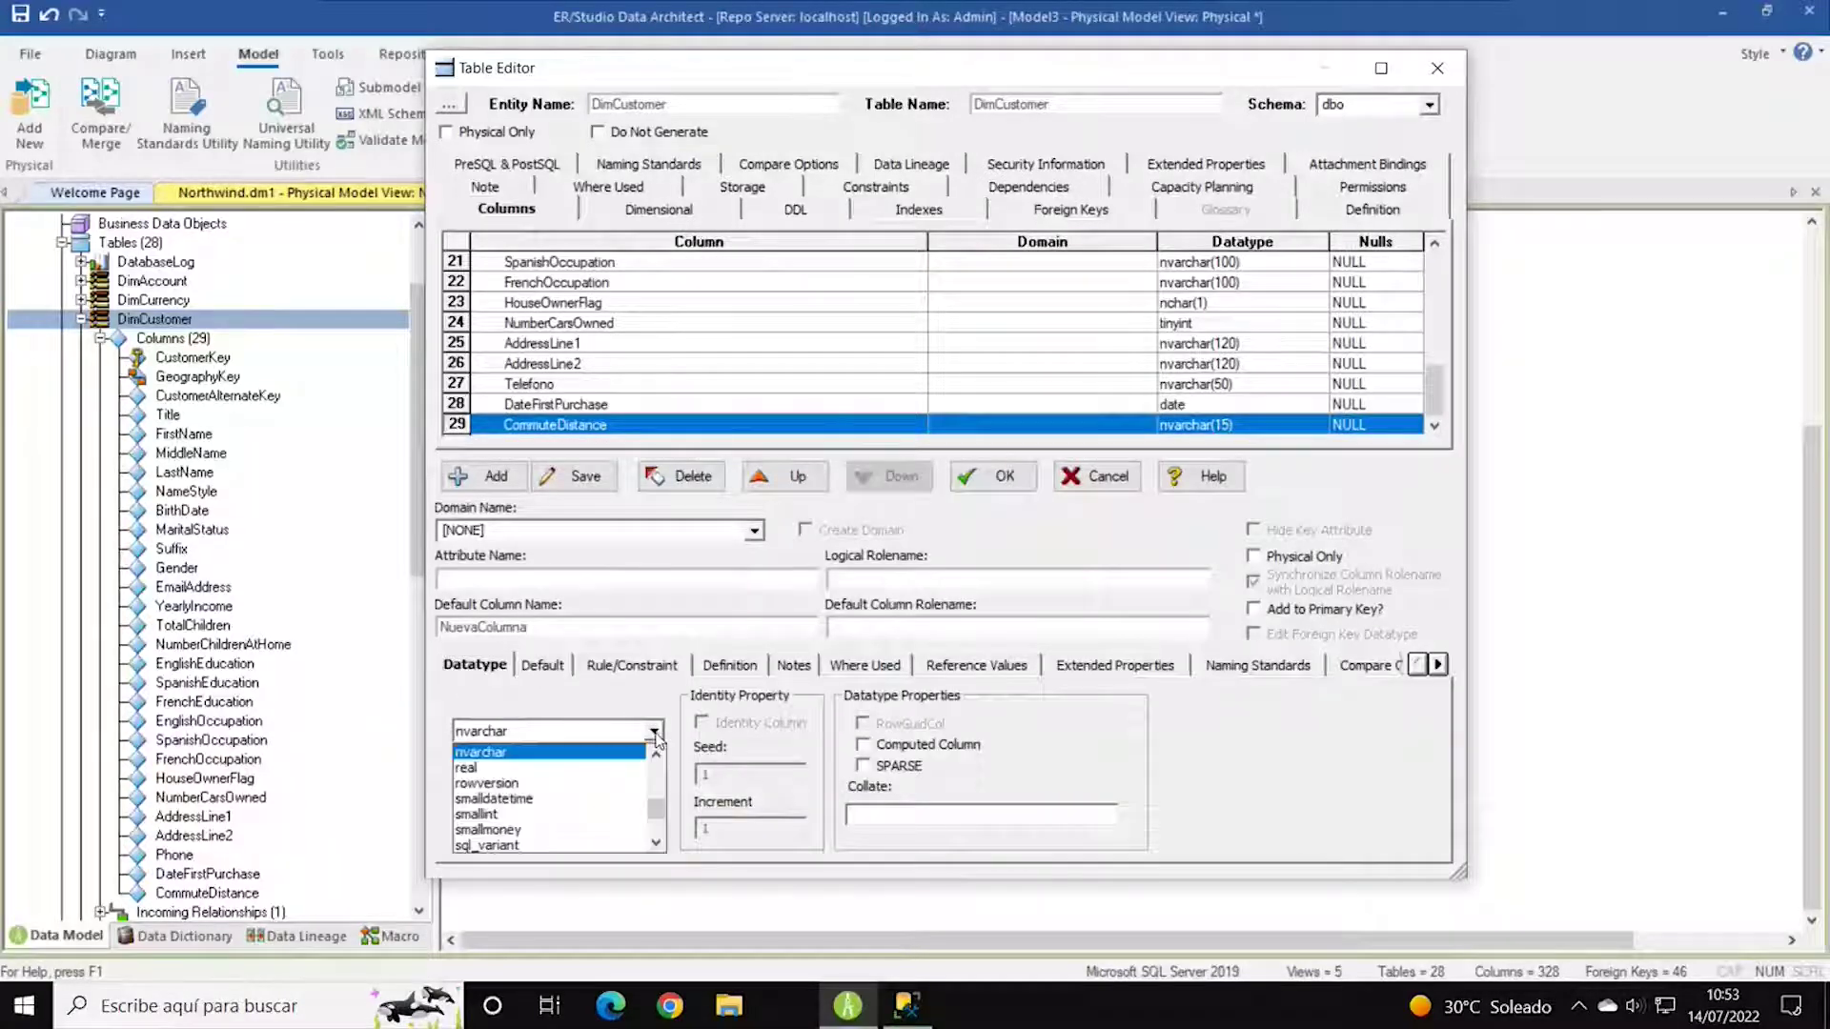
{"action": "left_click", "coordinate": [1219, 771]}
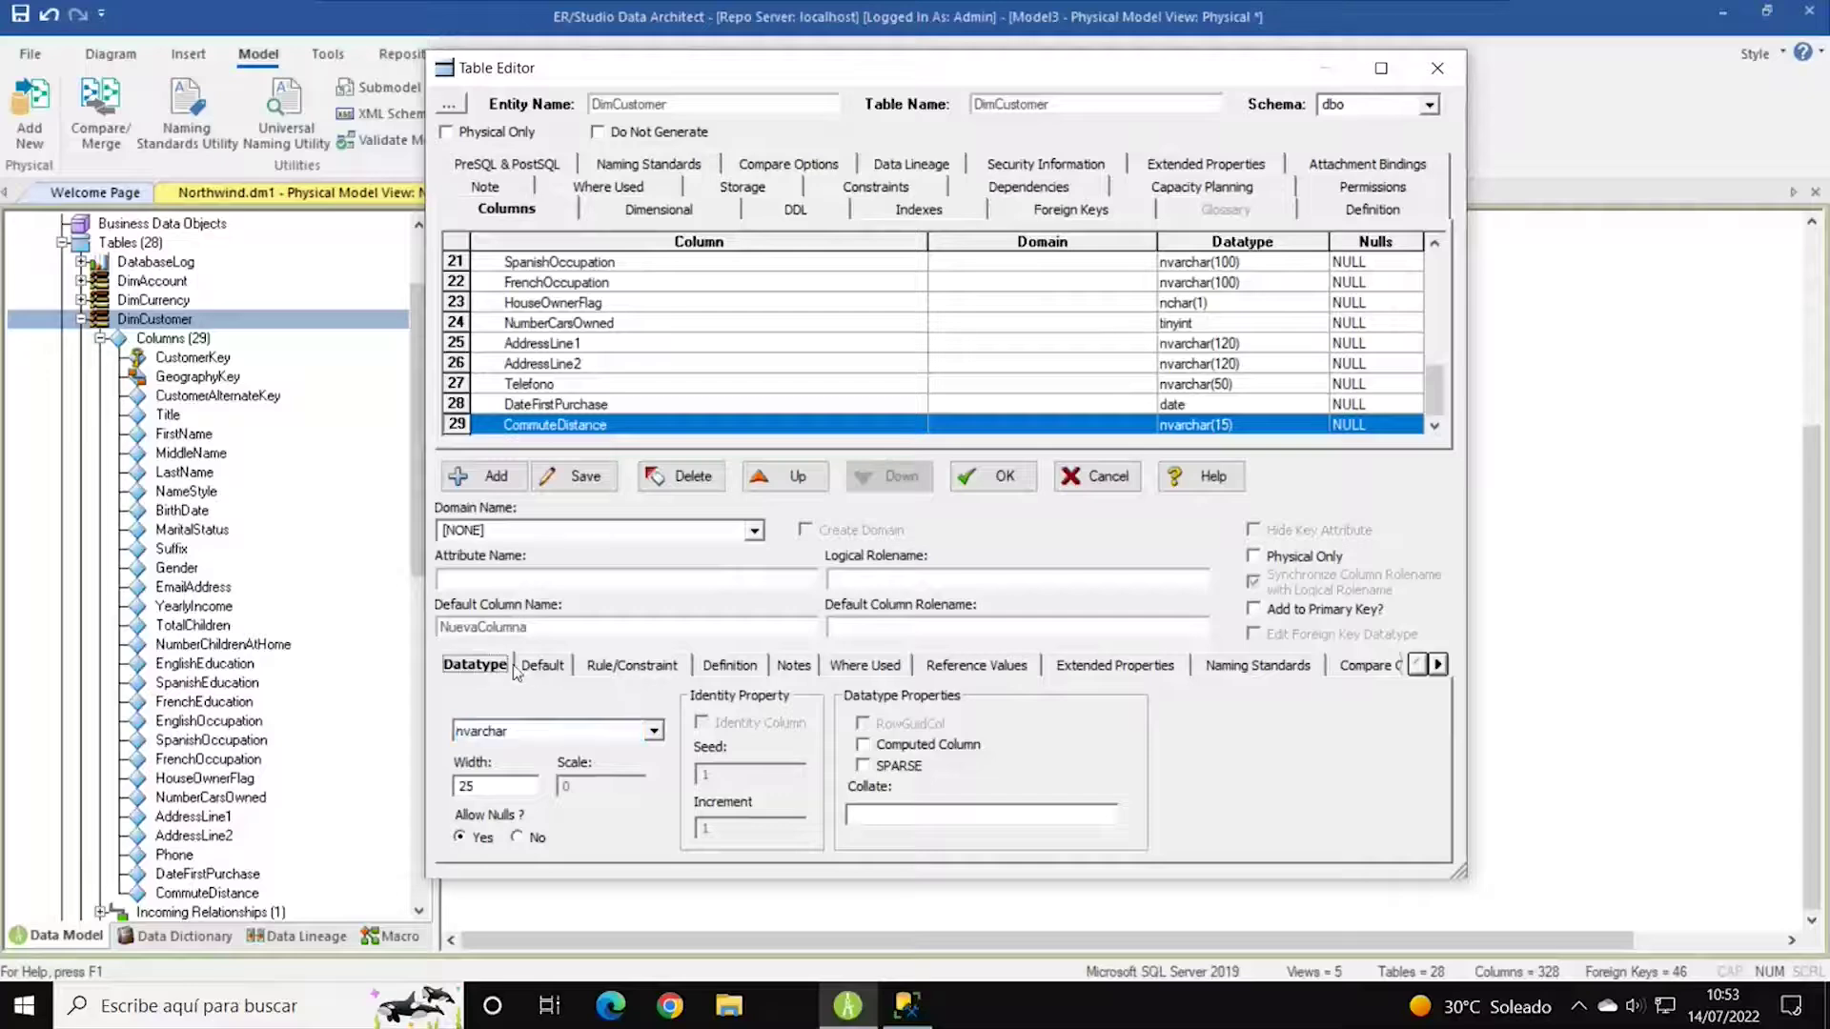
{"action": "left_click", "coordinate": [543, 668]}
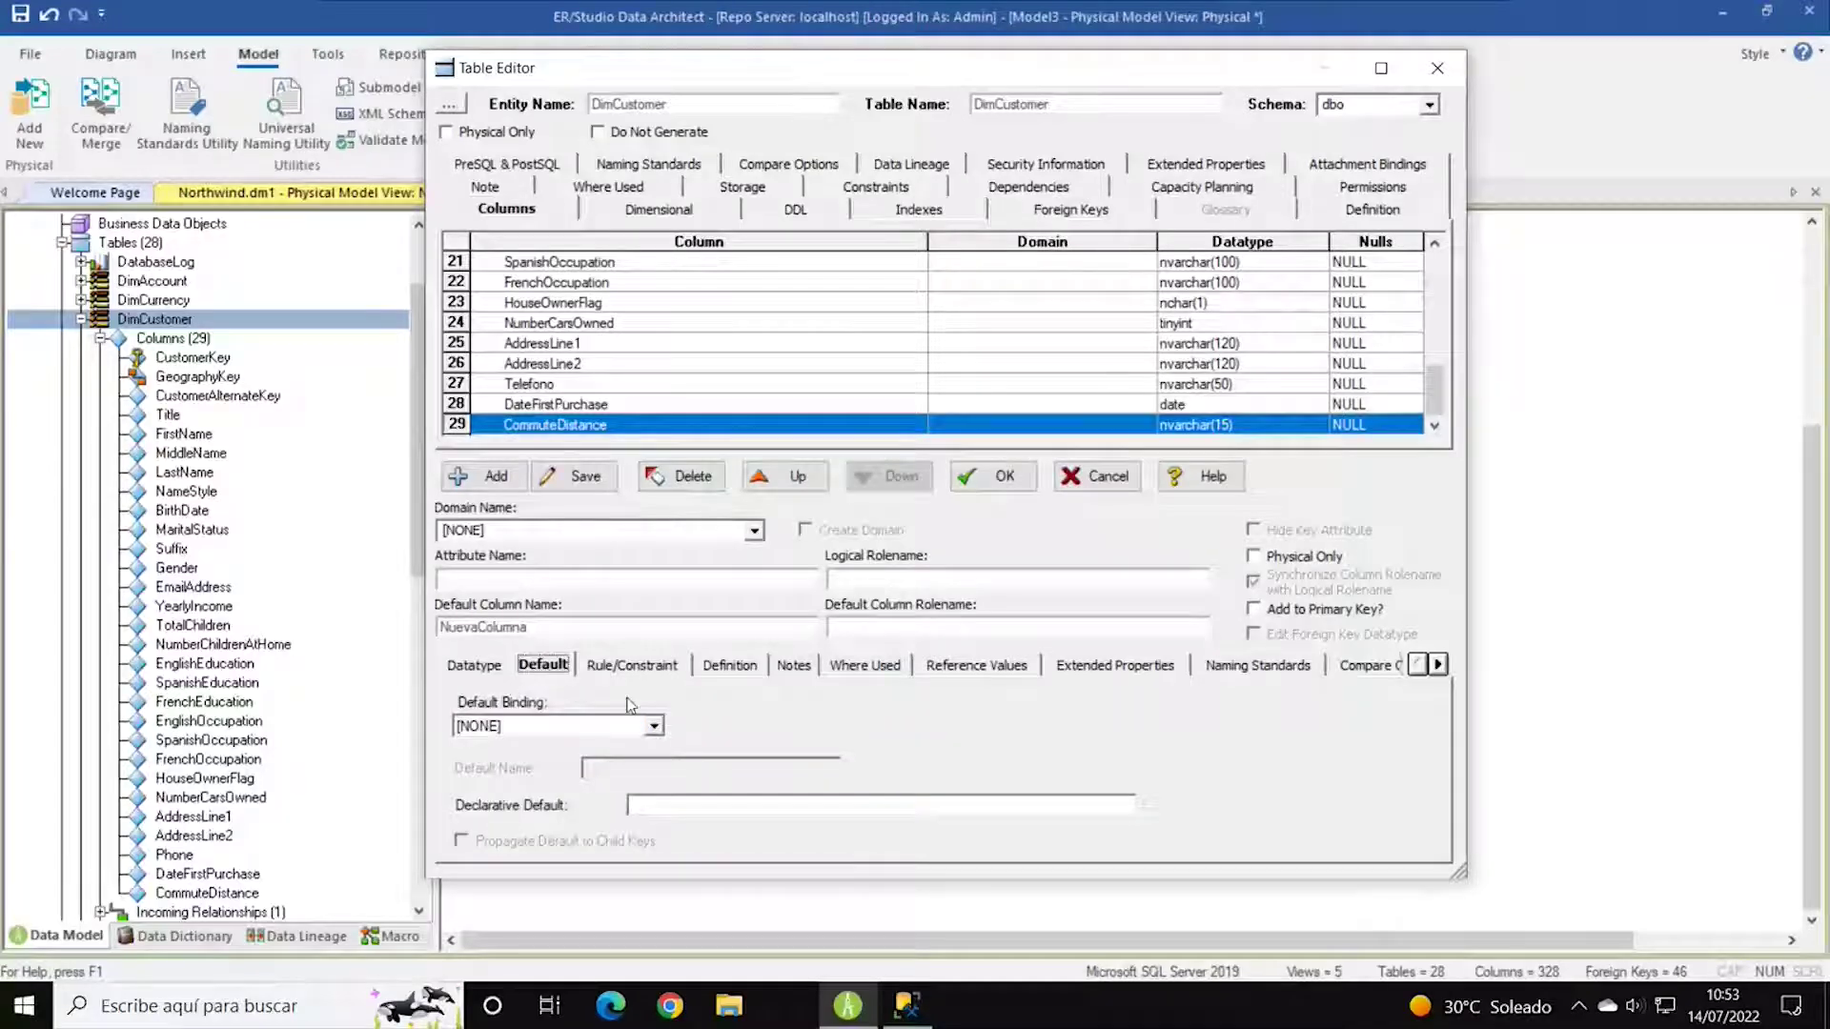
{"action": "left_click", "coordinate": [624, 666]}
{"action": "left_click", "coordinate": [727, 666]}
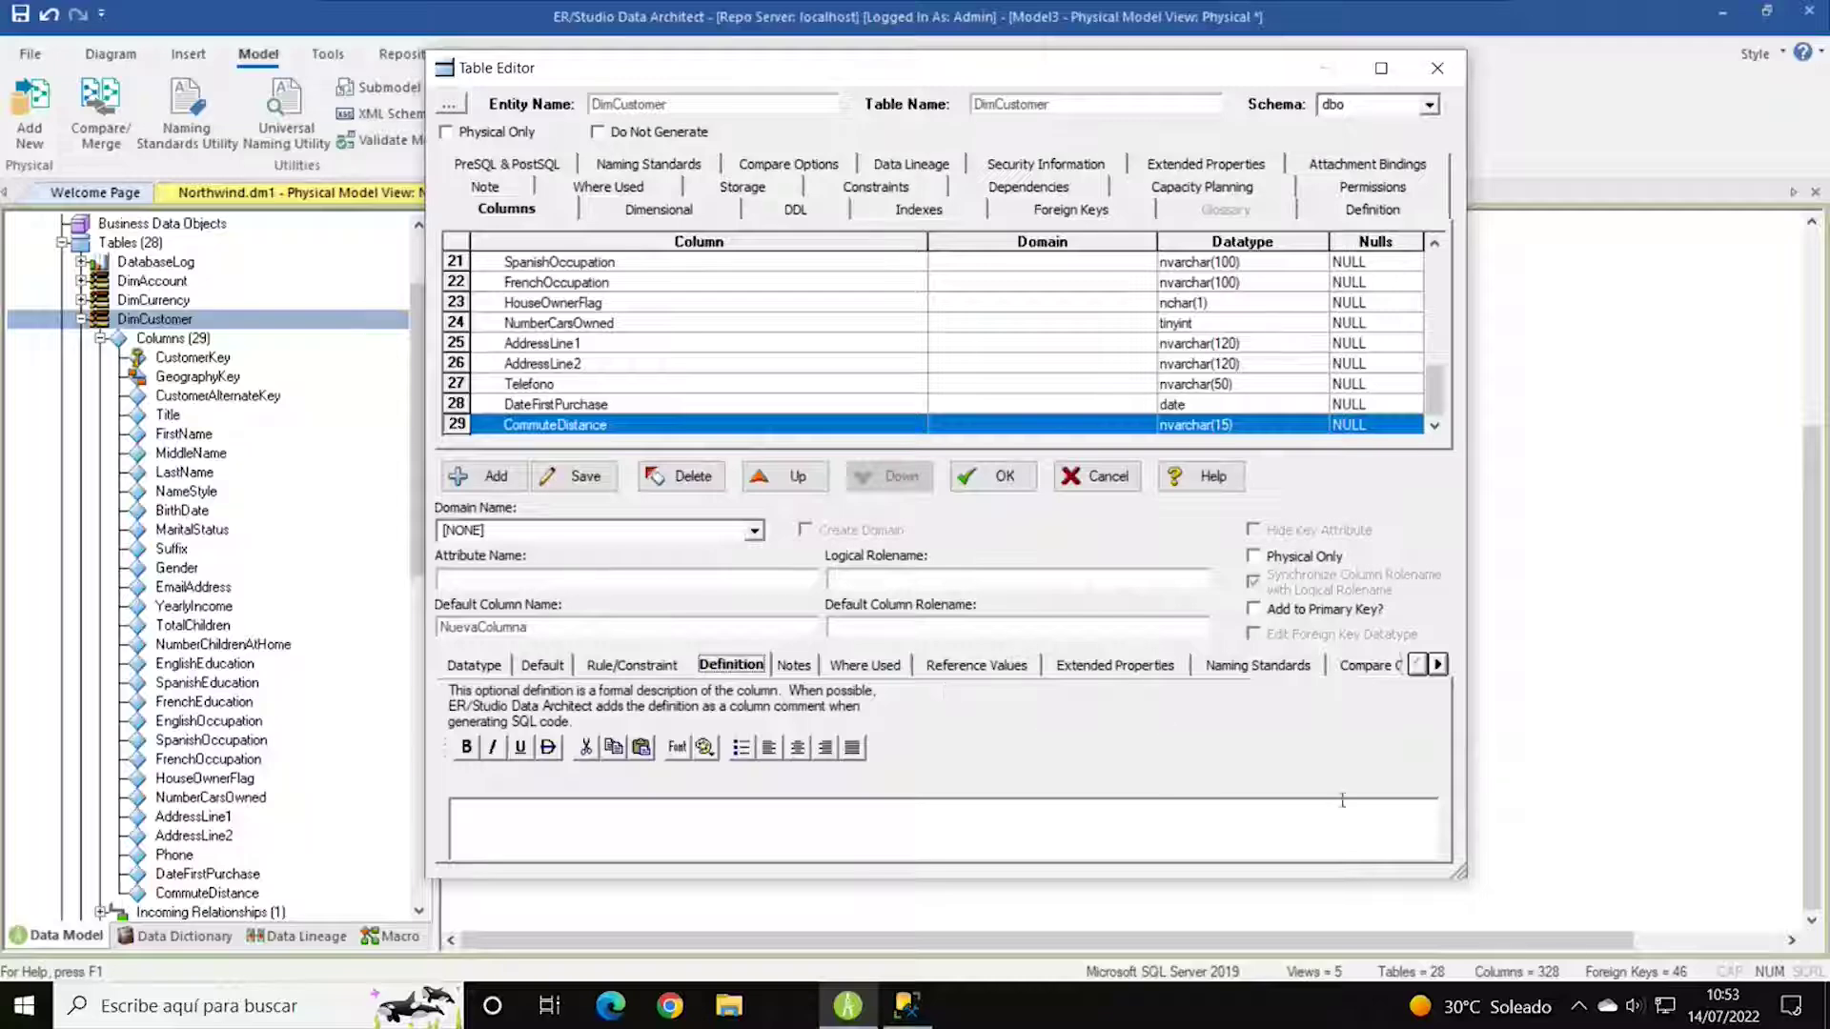
{"action": "left_click_drag", "start_coordinate": [1458, 873], "coordinate": [1625, 907]}
{"action": "left_click", "coordinate": [645, 406]}
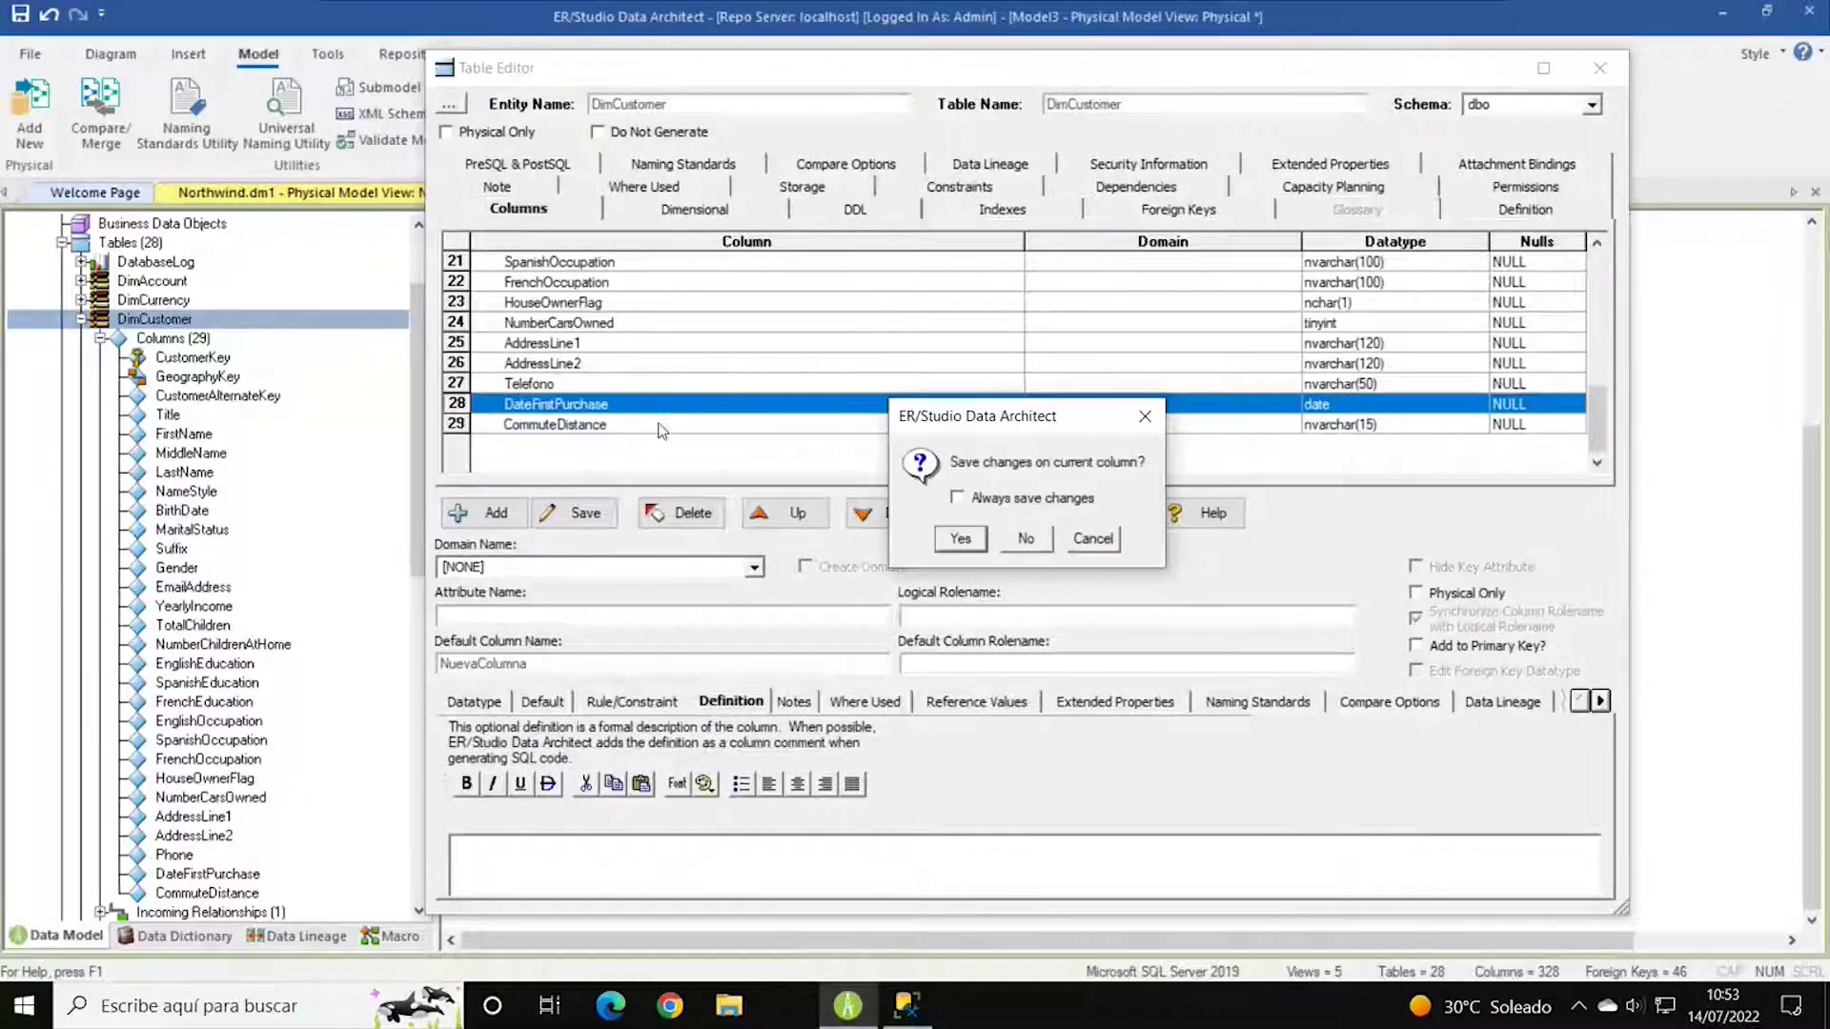
Save NuevaColumna, then inspect the NuevaColumna, Telefono and AddressLine1 columns.
{"action": "left_click", "coordinate": [975, 539]}
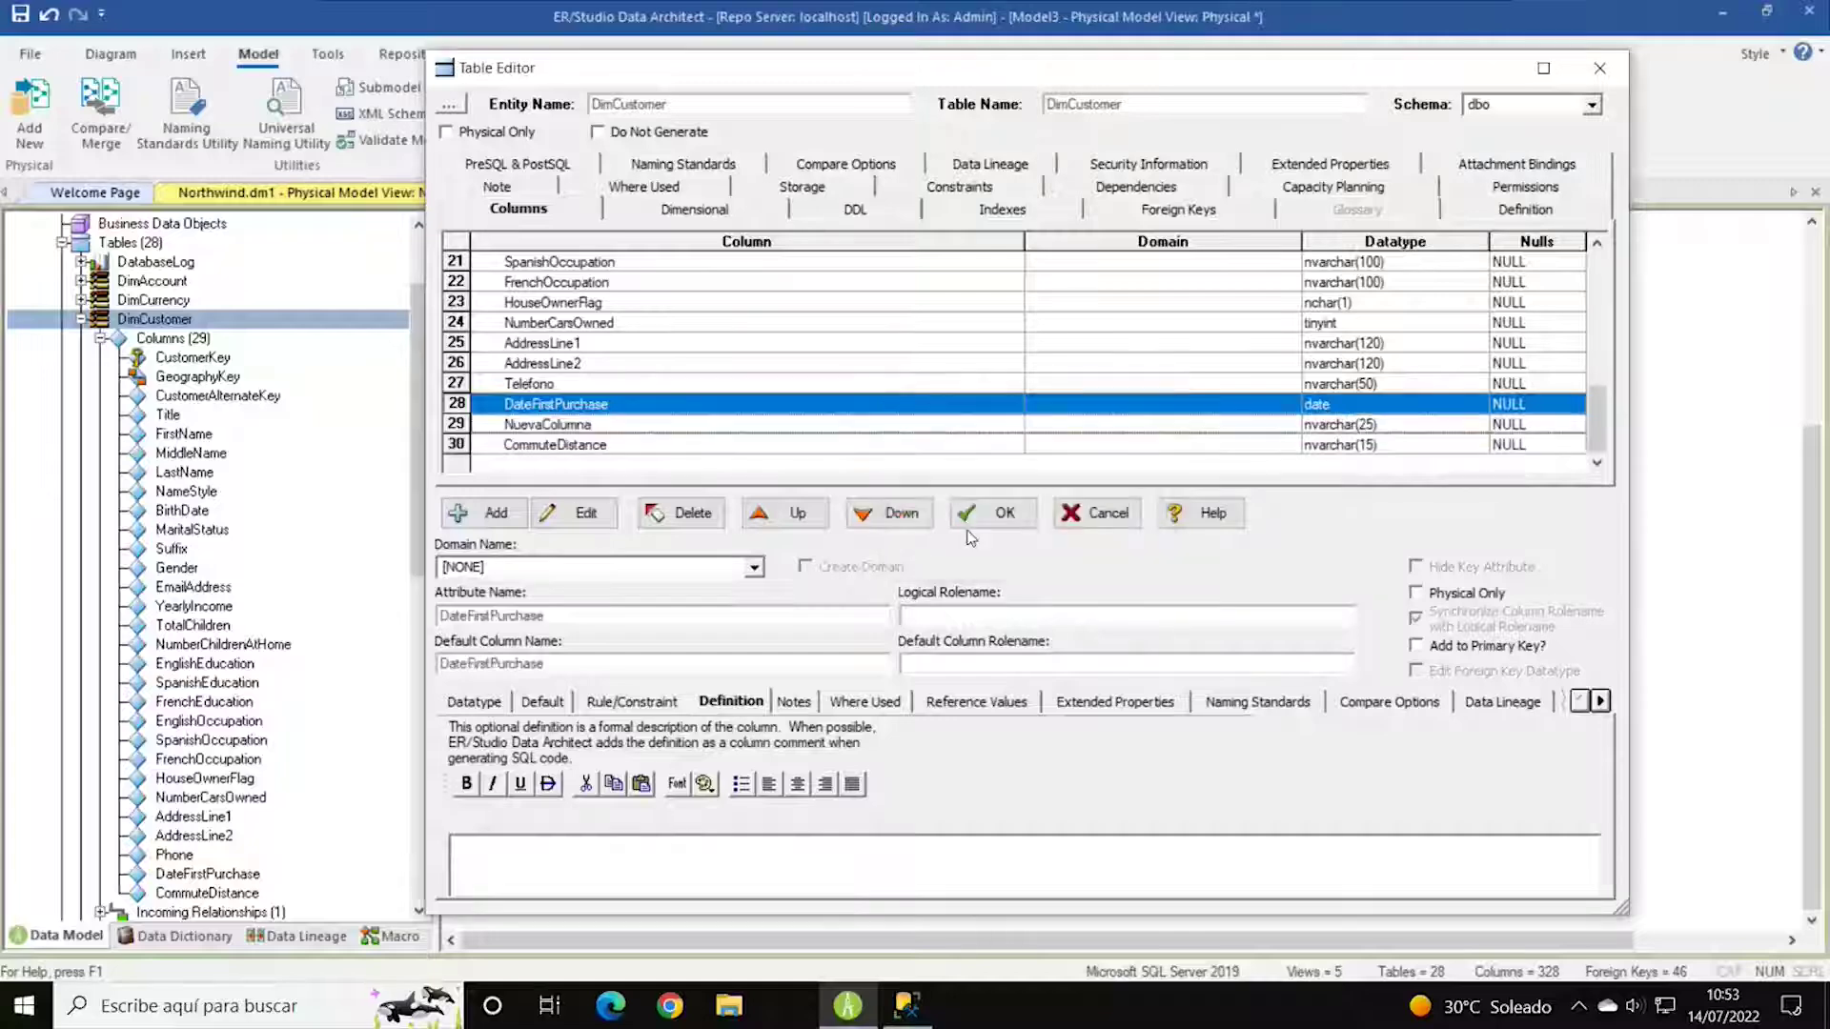
{"action": "left_click", "coordinate": [591, 429]}
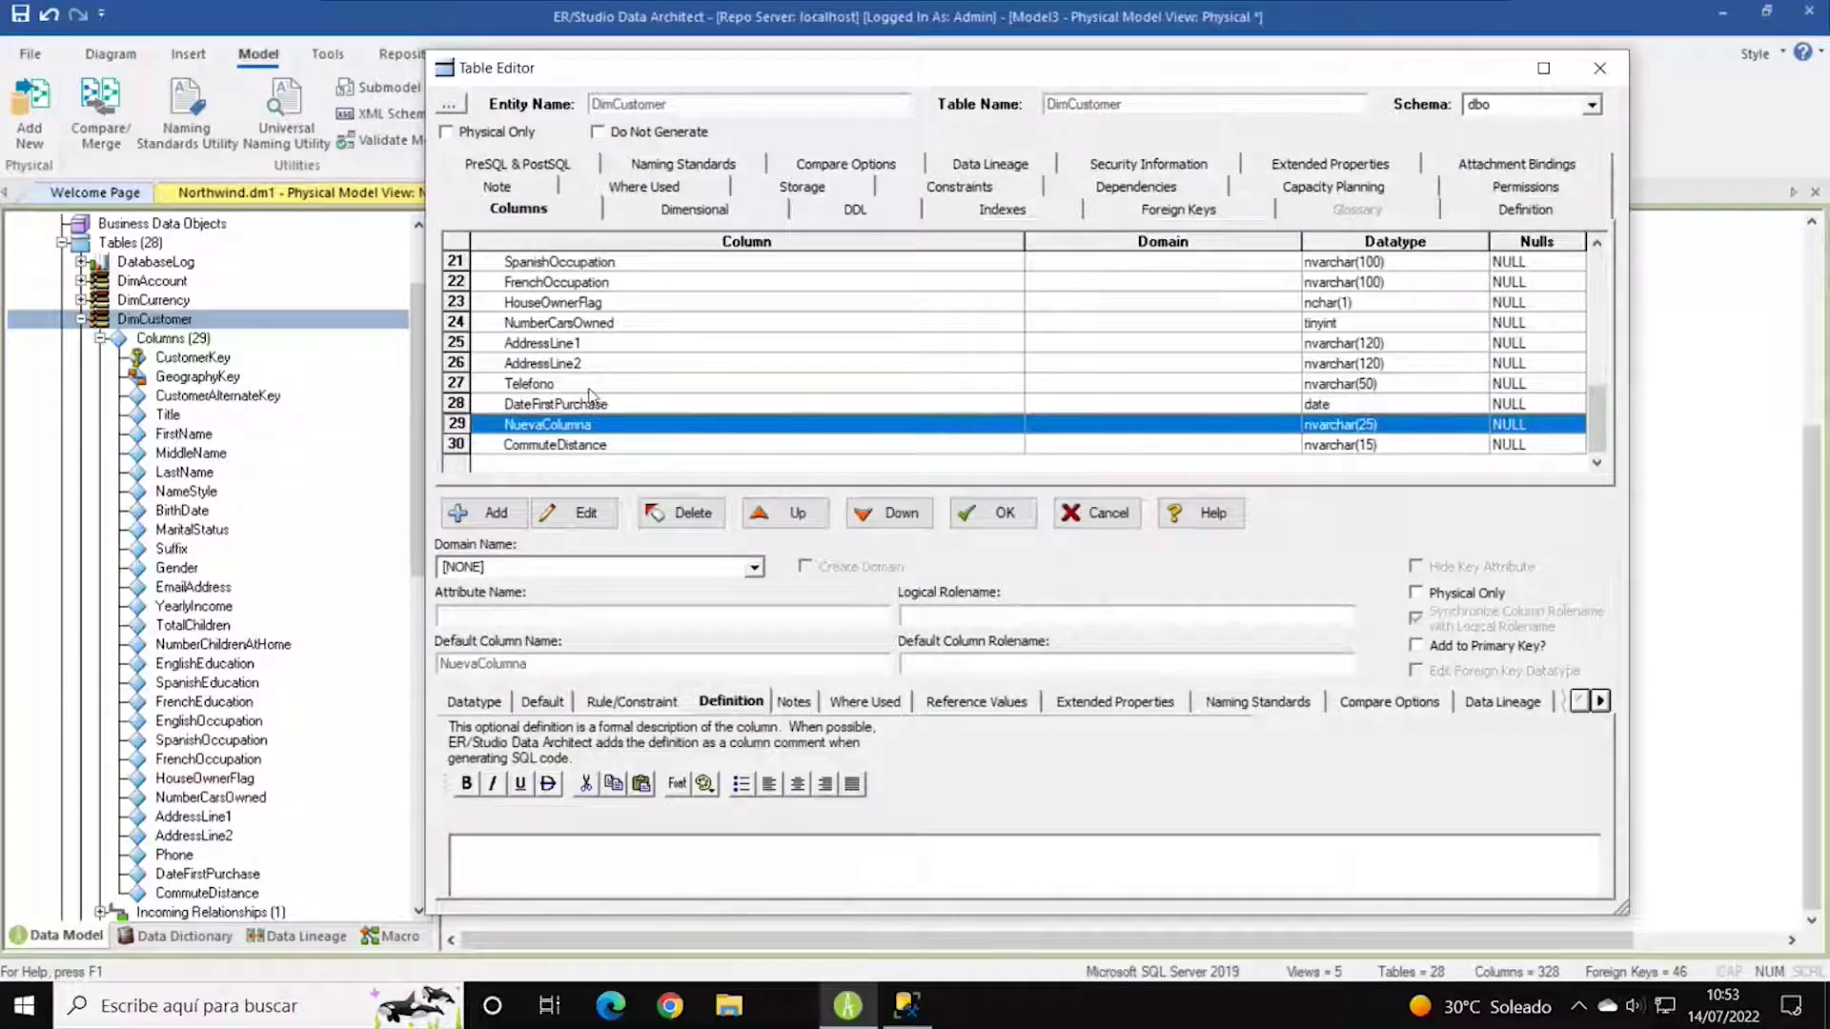
{"action": "left_click", "coordinate": [589, 387]}
{"action": "left_click", "coordinate": [834, 349]}
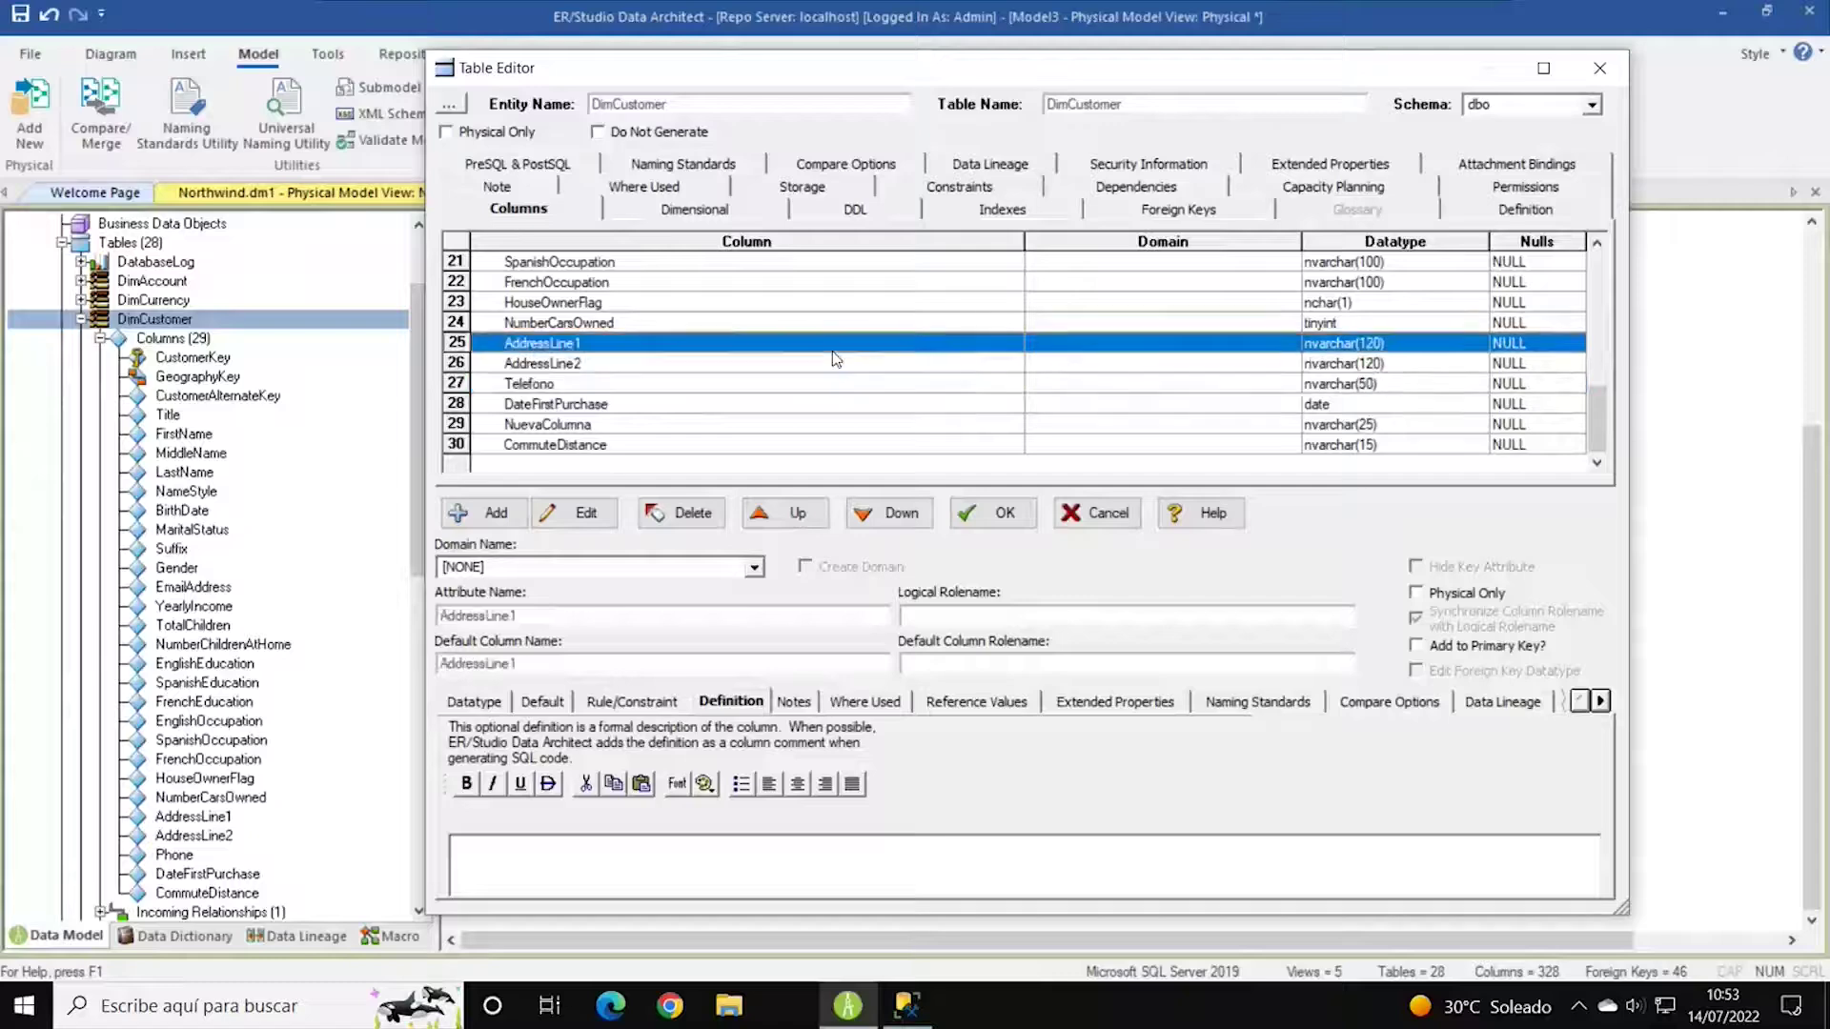
{"action": "left_click", "coordinate": [659, 387]}
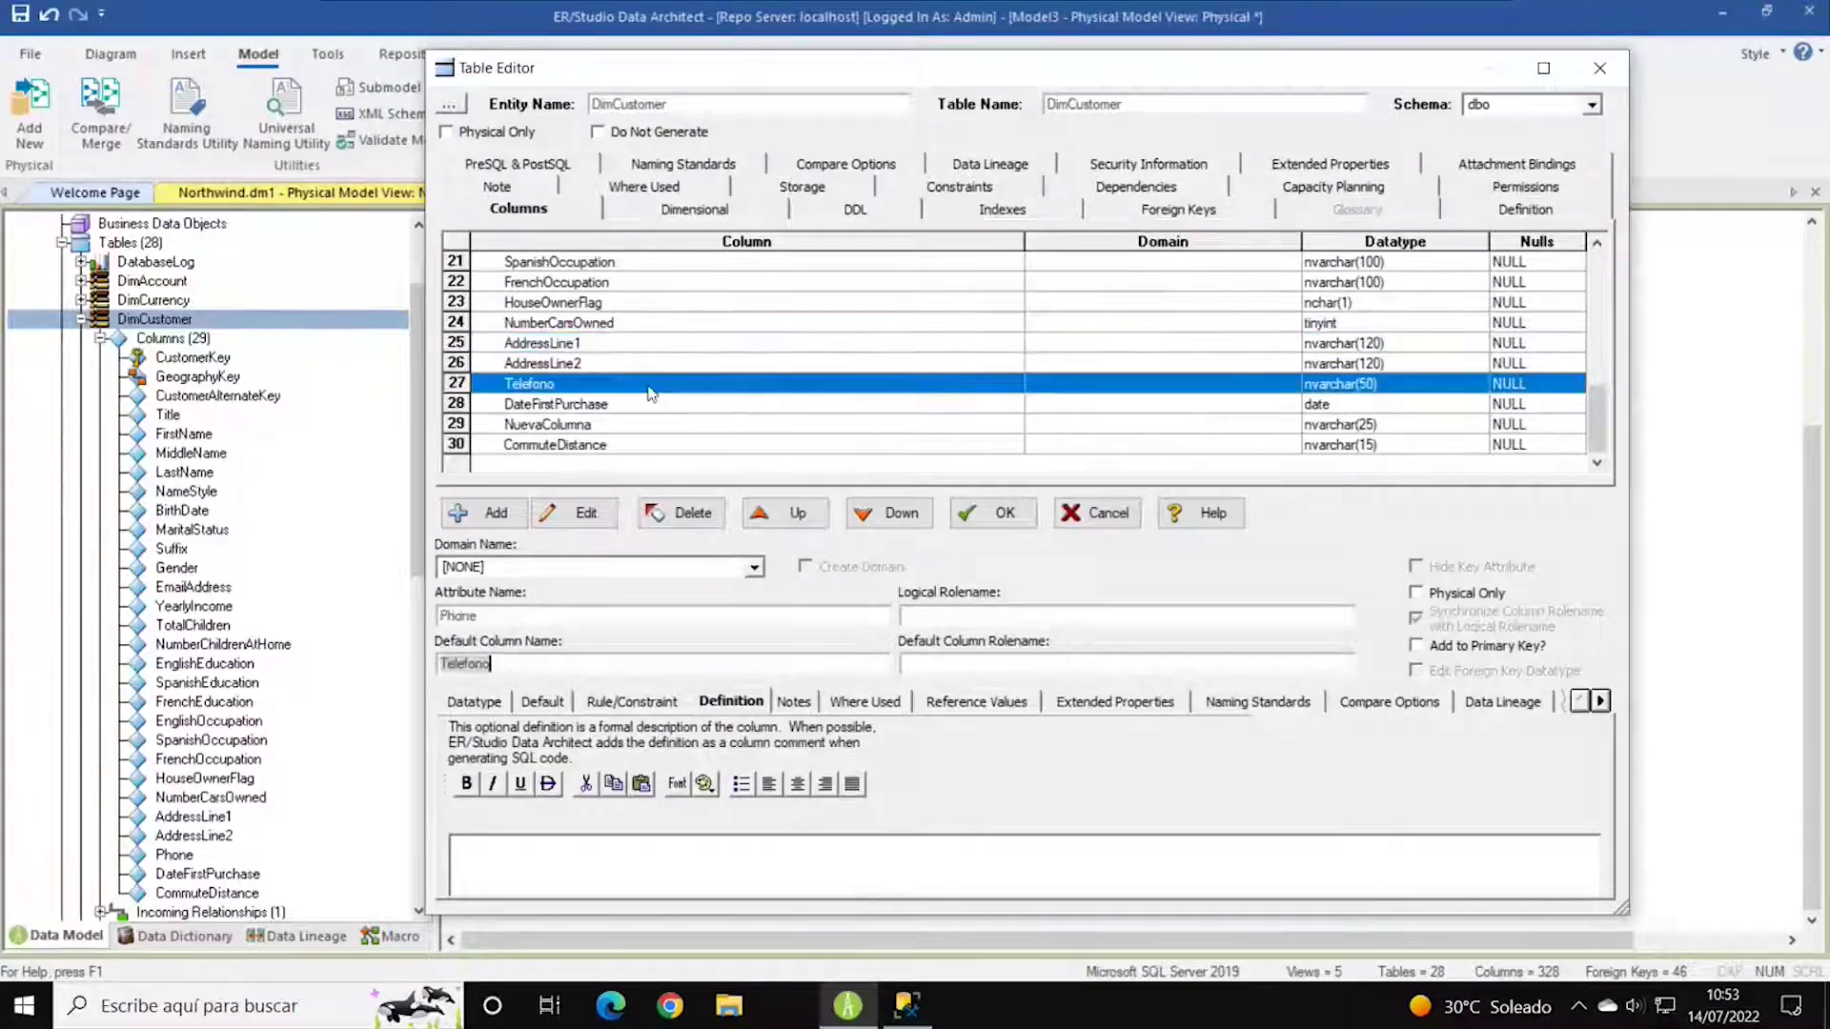
Review Telefono's Where Used details for the Phone attribute, plus its Reference Value, Rule/Constraint and Default tabs.
{"action": "left_click", "coordinate": [864, 701]}
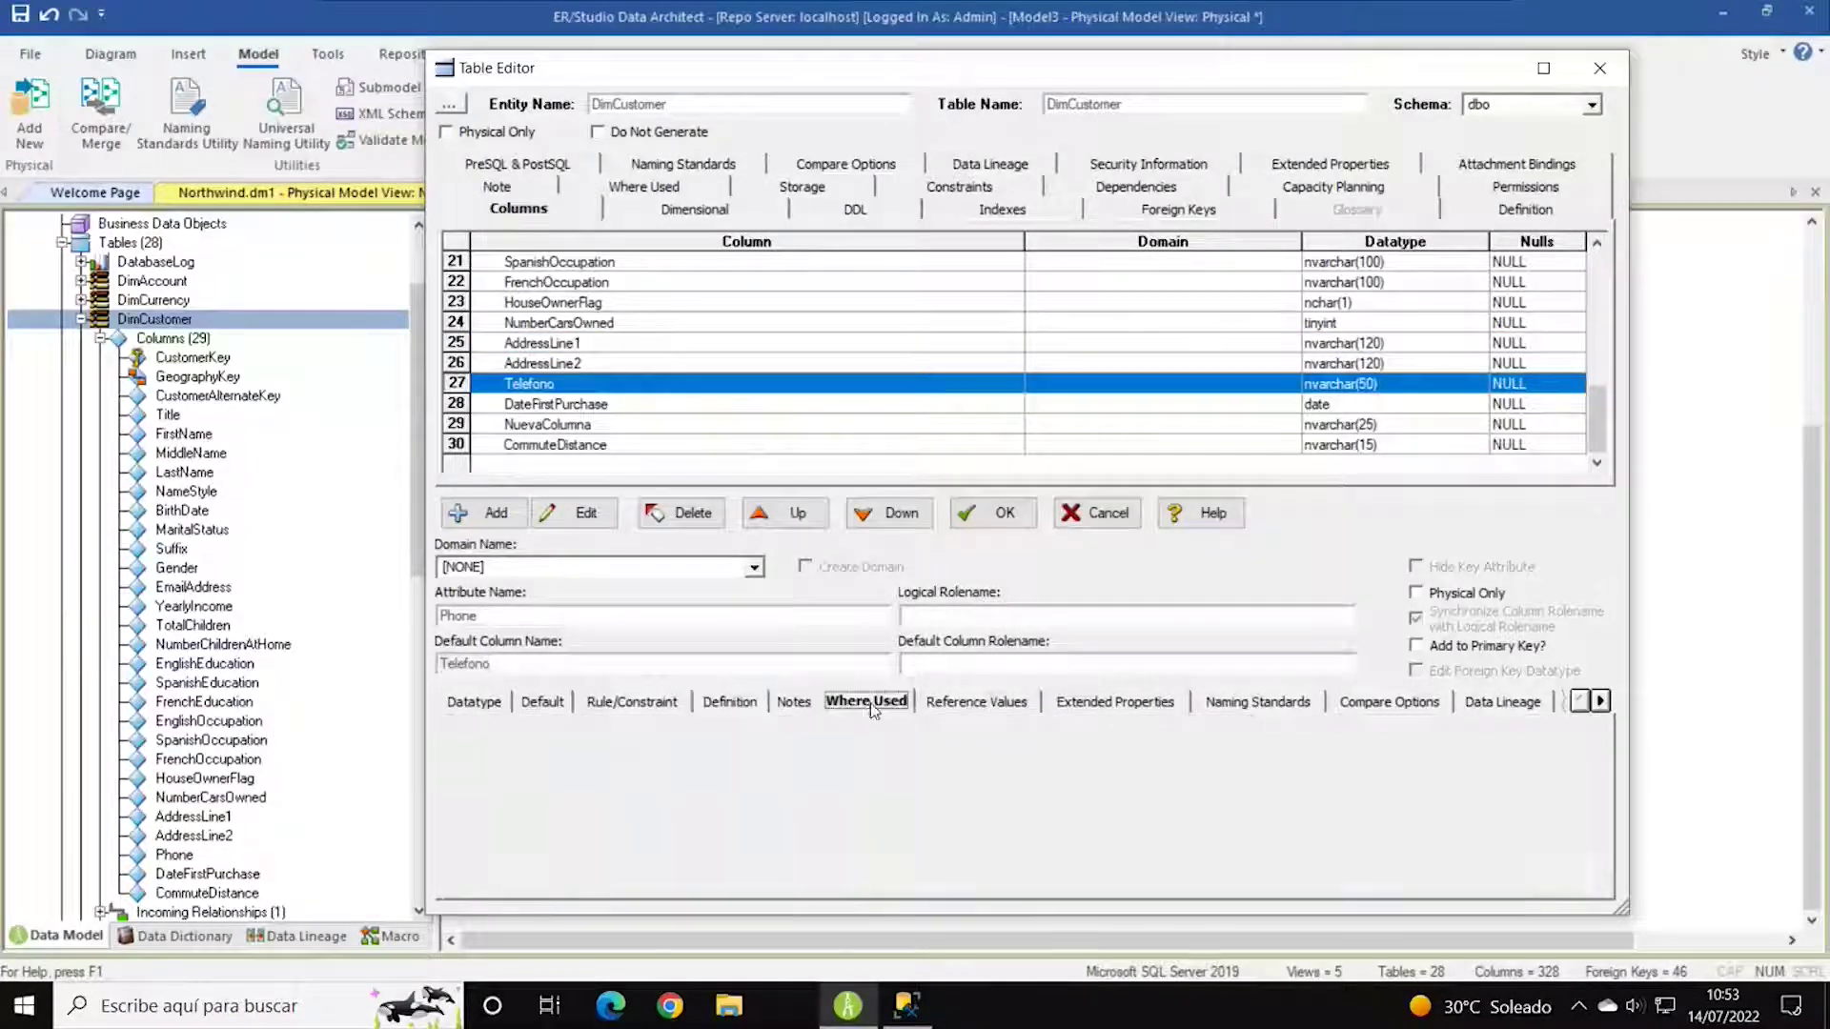
{"action": "left_click", "coordinate": [513, 791]}
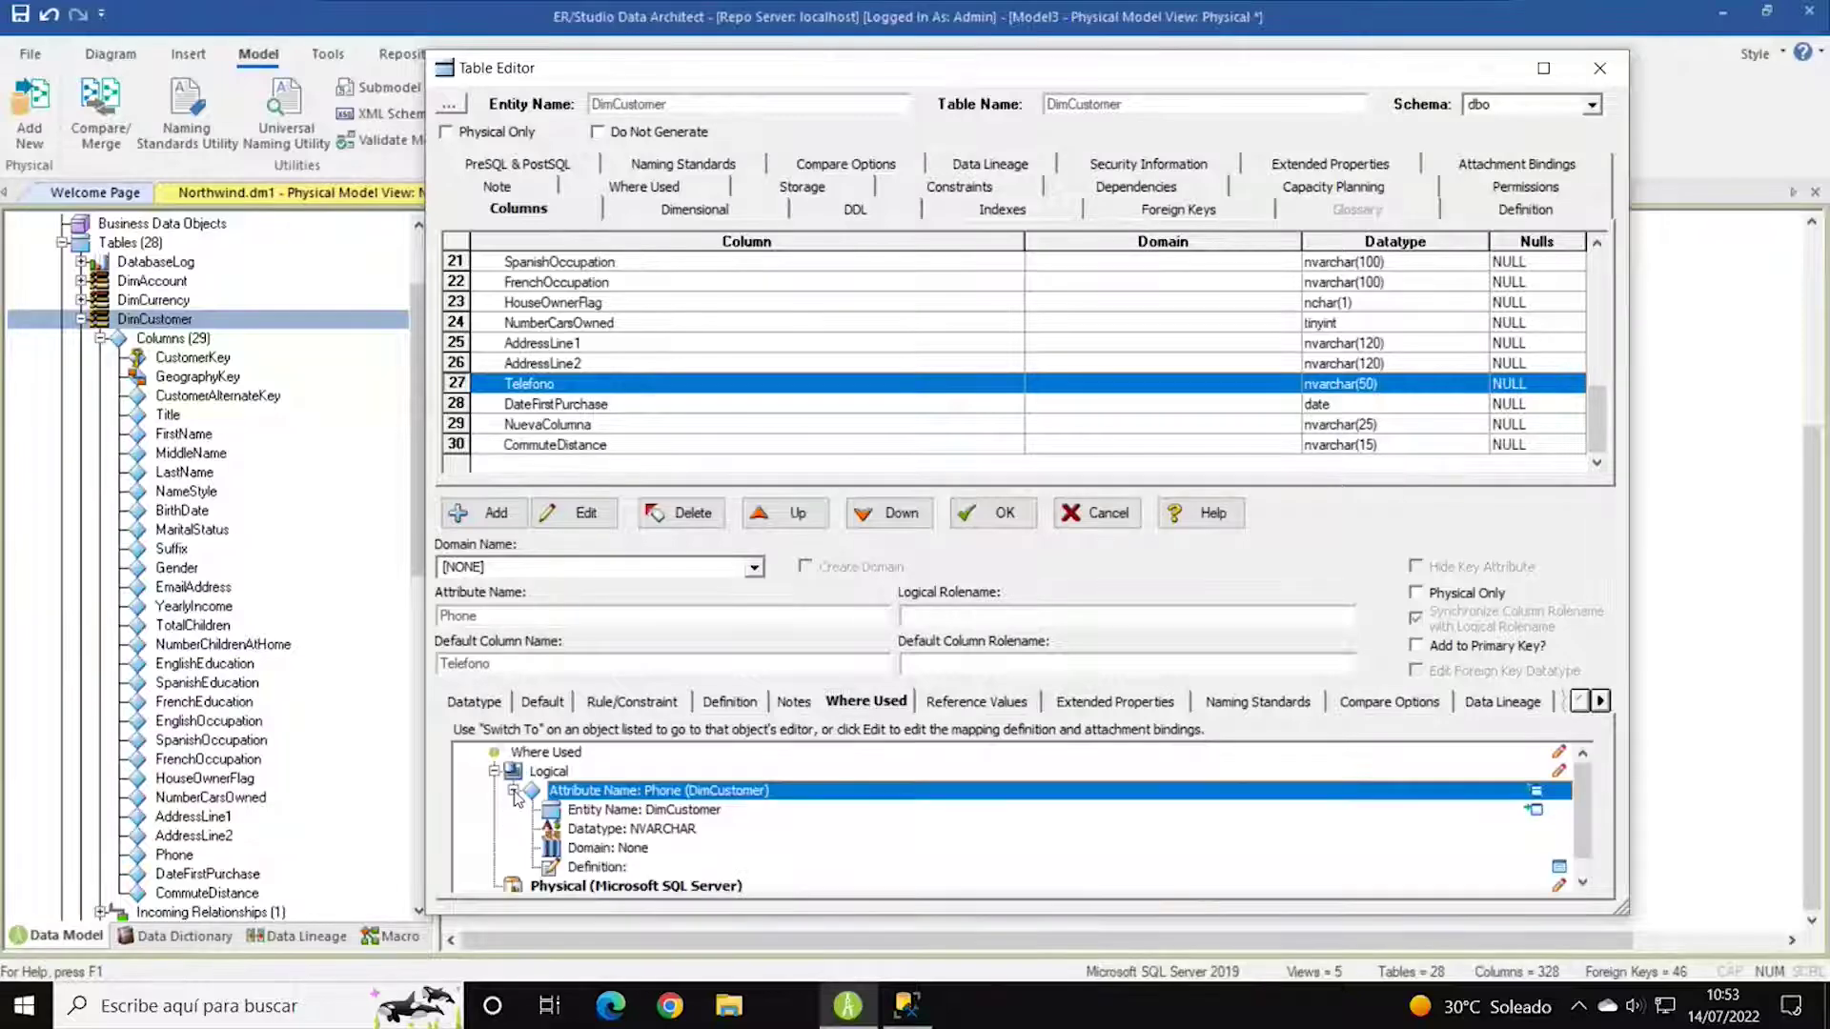
{"action": "left_click", "coordinate": [514, 792]}
{"action": "left_click", "coordinate": [514, 791]}
{"action": "left_click", "coordinate": [958, 705]}
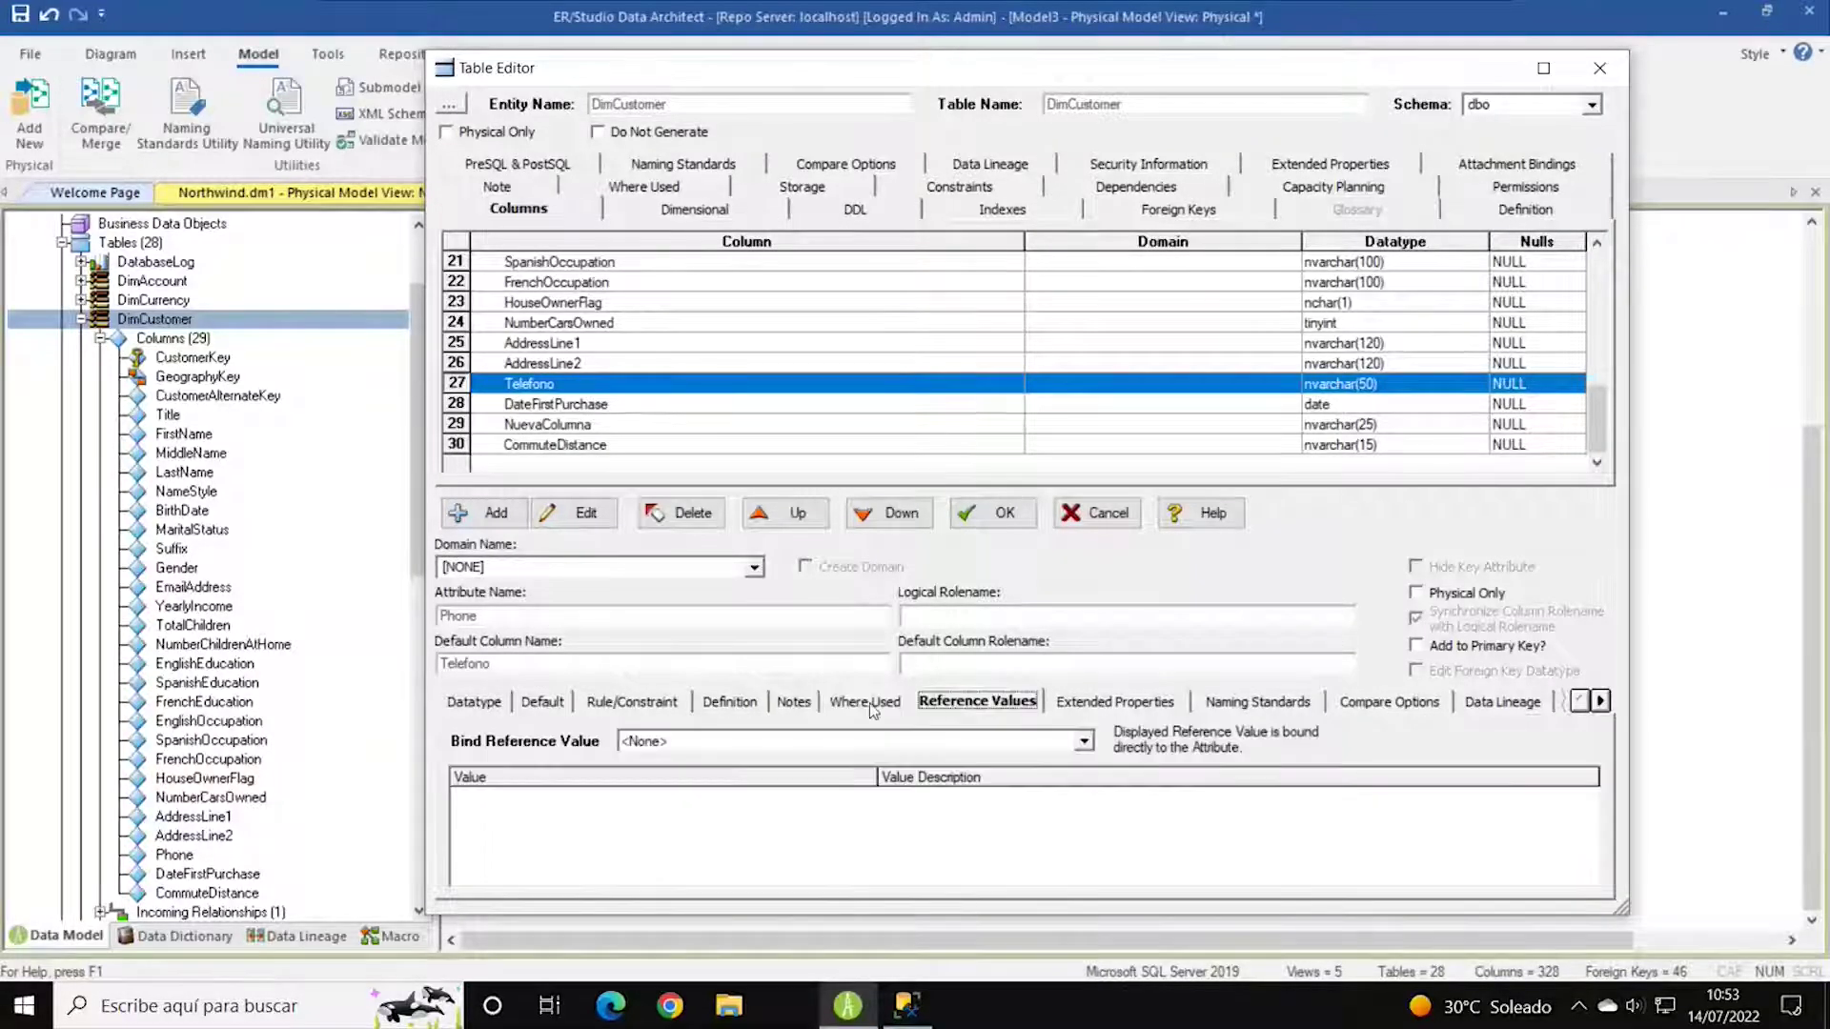
{"action": "left_click", "coordinate": [637, 703]}
{"action": "left_click", "coordinate": [542, 705]}
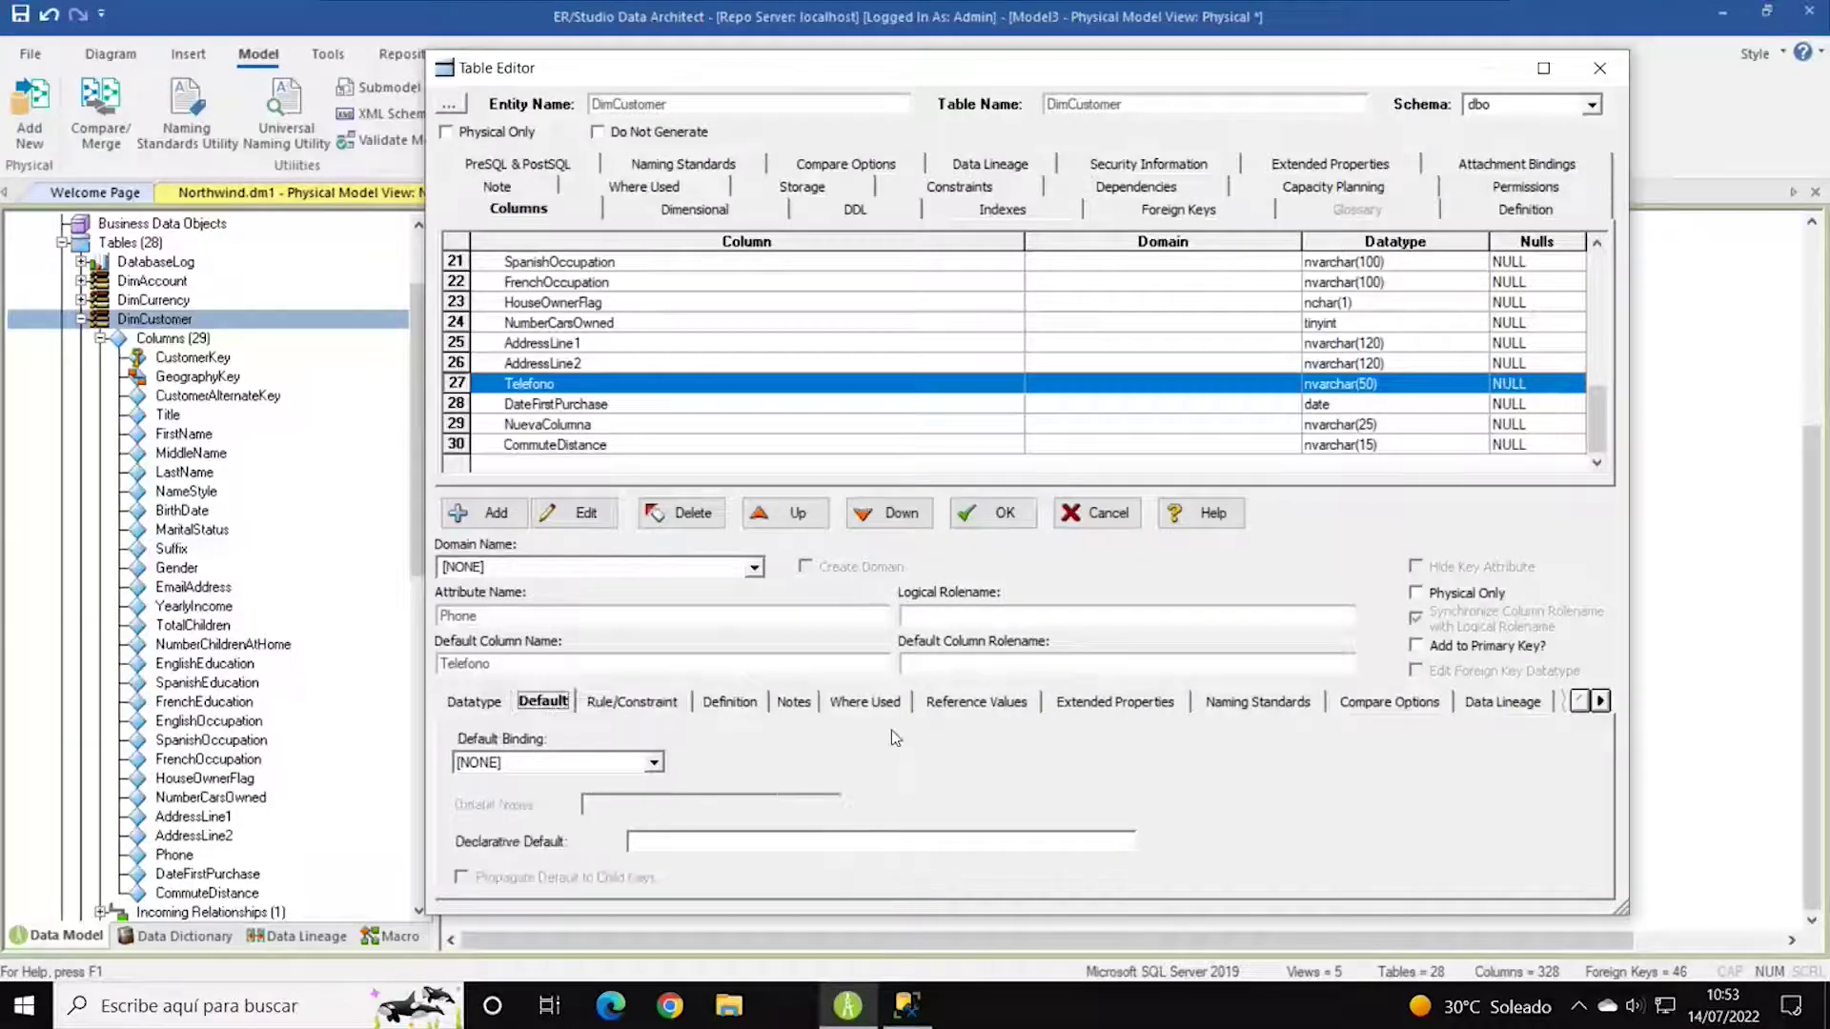
View Telefono's Data Movement Rules, check the Schema list unchanged, and close the Table Editor.
{"action": "left_click", "coordinate": [1601, 701]}
{"action": "left_click", "coordinate": [1601, 701]}
{"action": "left_click", "coordinate": [1601, 702]}
{"action": "left_click", "coordinate": [1601, 701]}
{"action": "left_click", "coordinate": [1601, 702]}
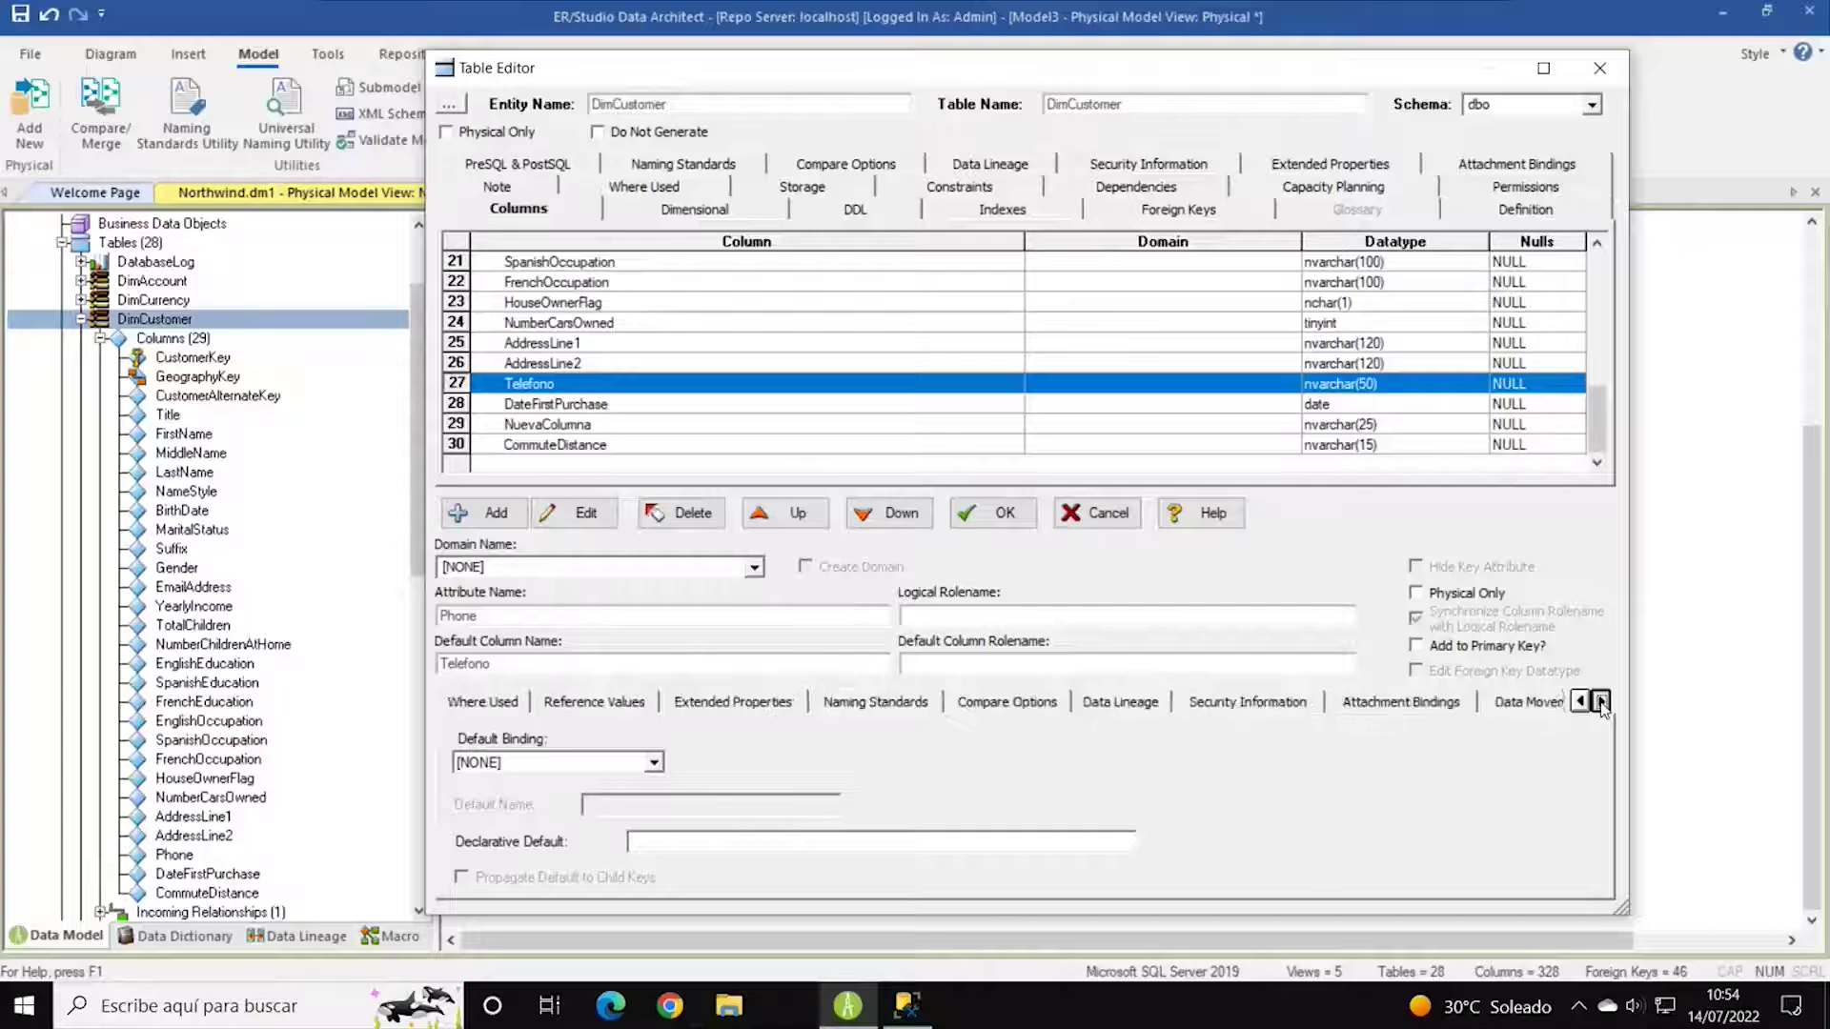
{"action": "left_click", "coordinate": [1601, 702]}
{"action": "left_click", "coordinate": [1601, 701]}
{"action": "left_click", "coordinate": [1384, 701]}
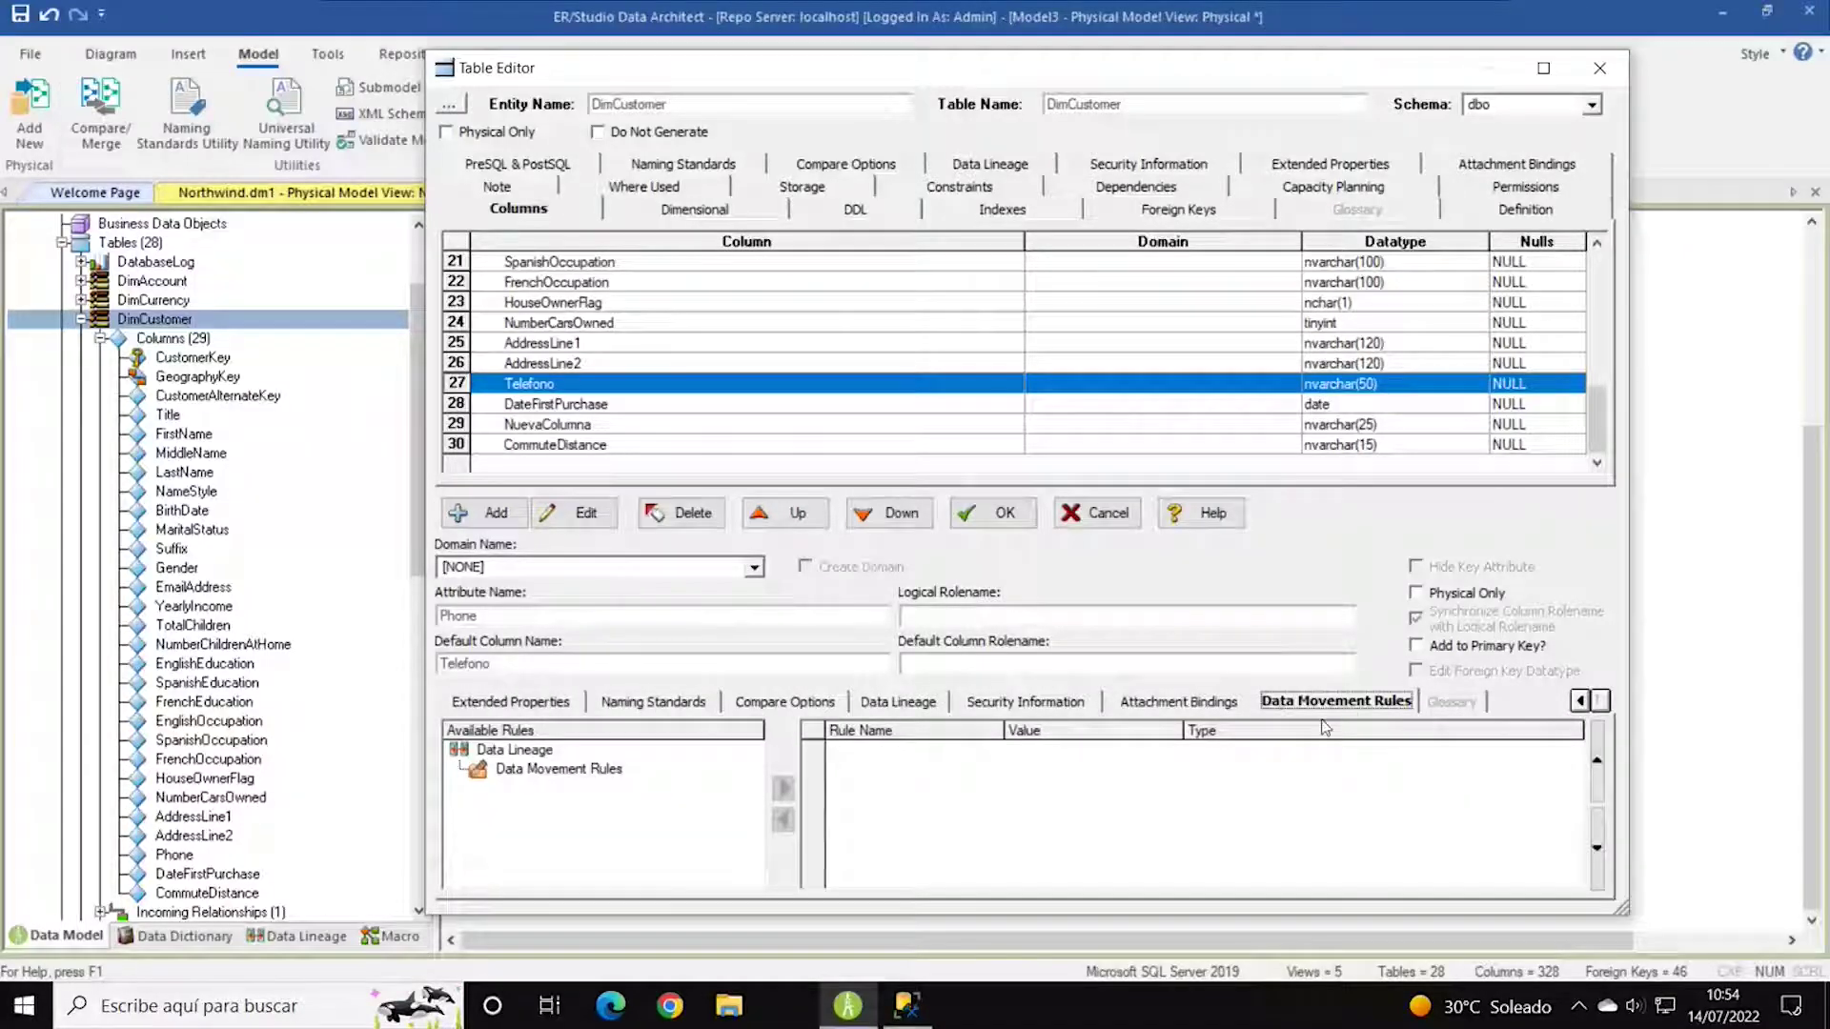
{"action": "left_click", "coordinate": [530, 770]}
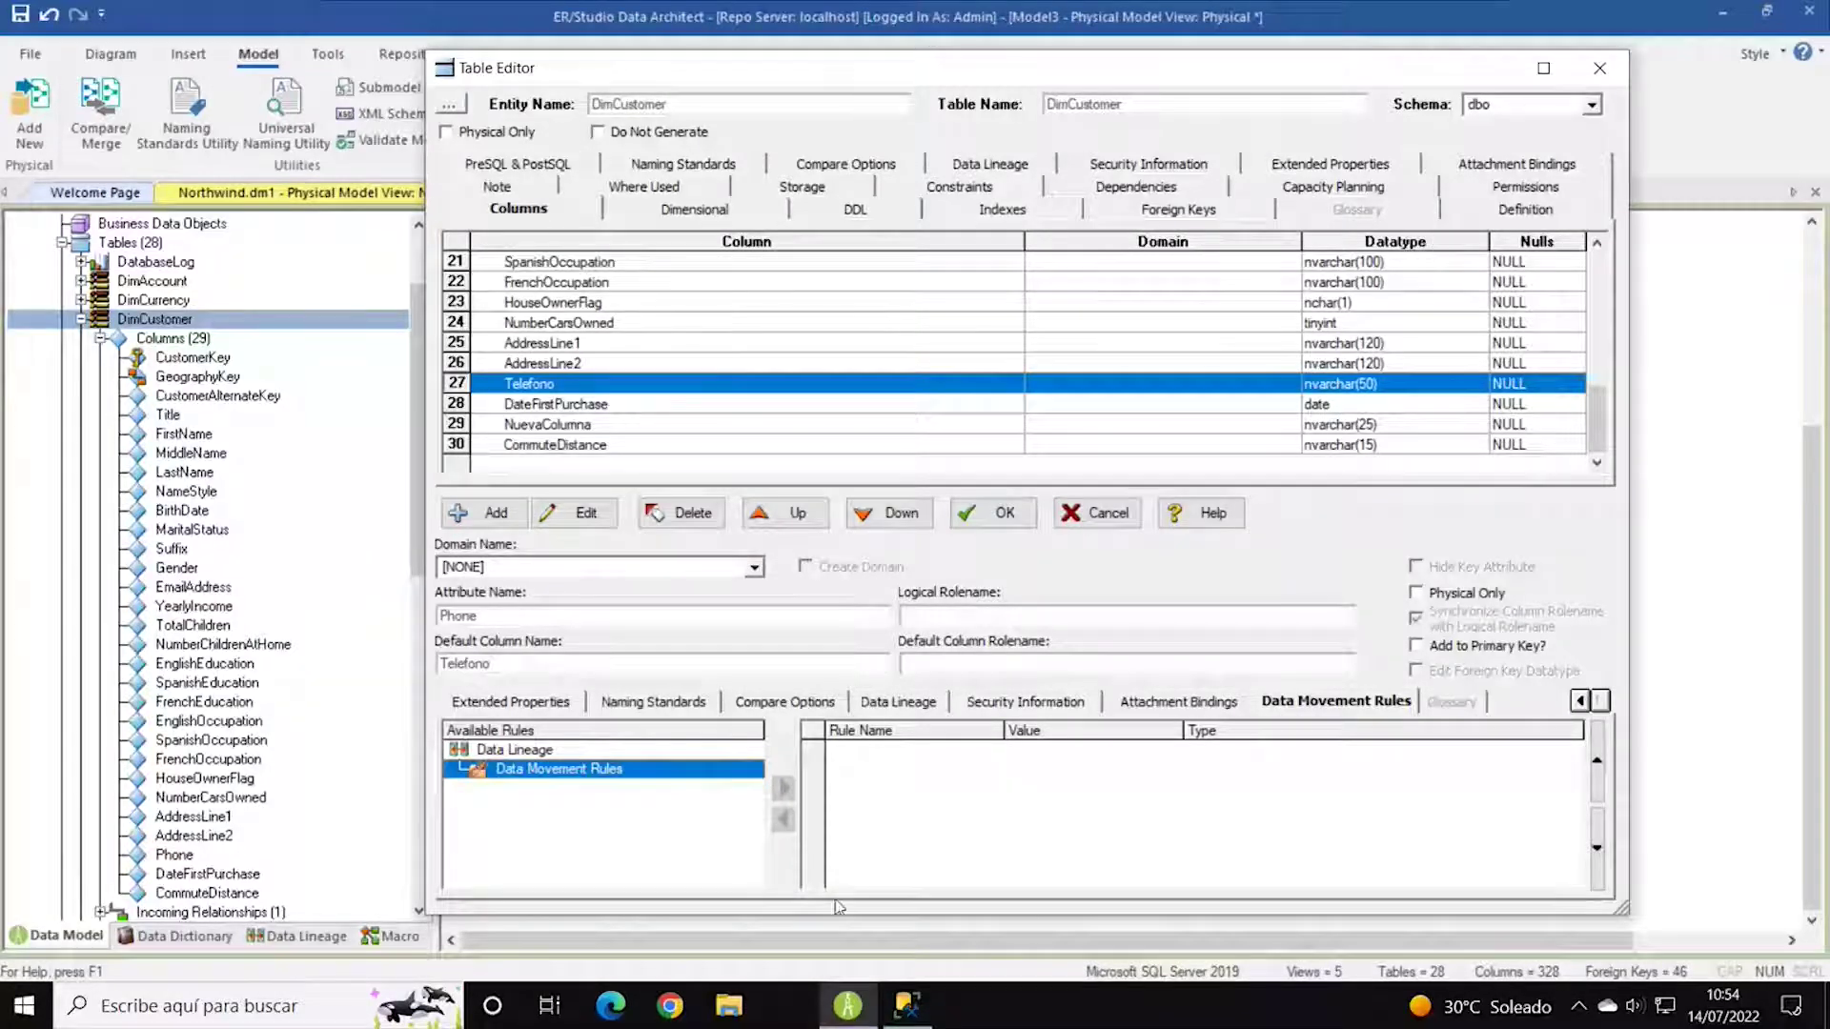
{"action": "left_click", "coordinate": [1594, 106]}
{"action": "left_click", "coordinate": [1594, 106]}
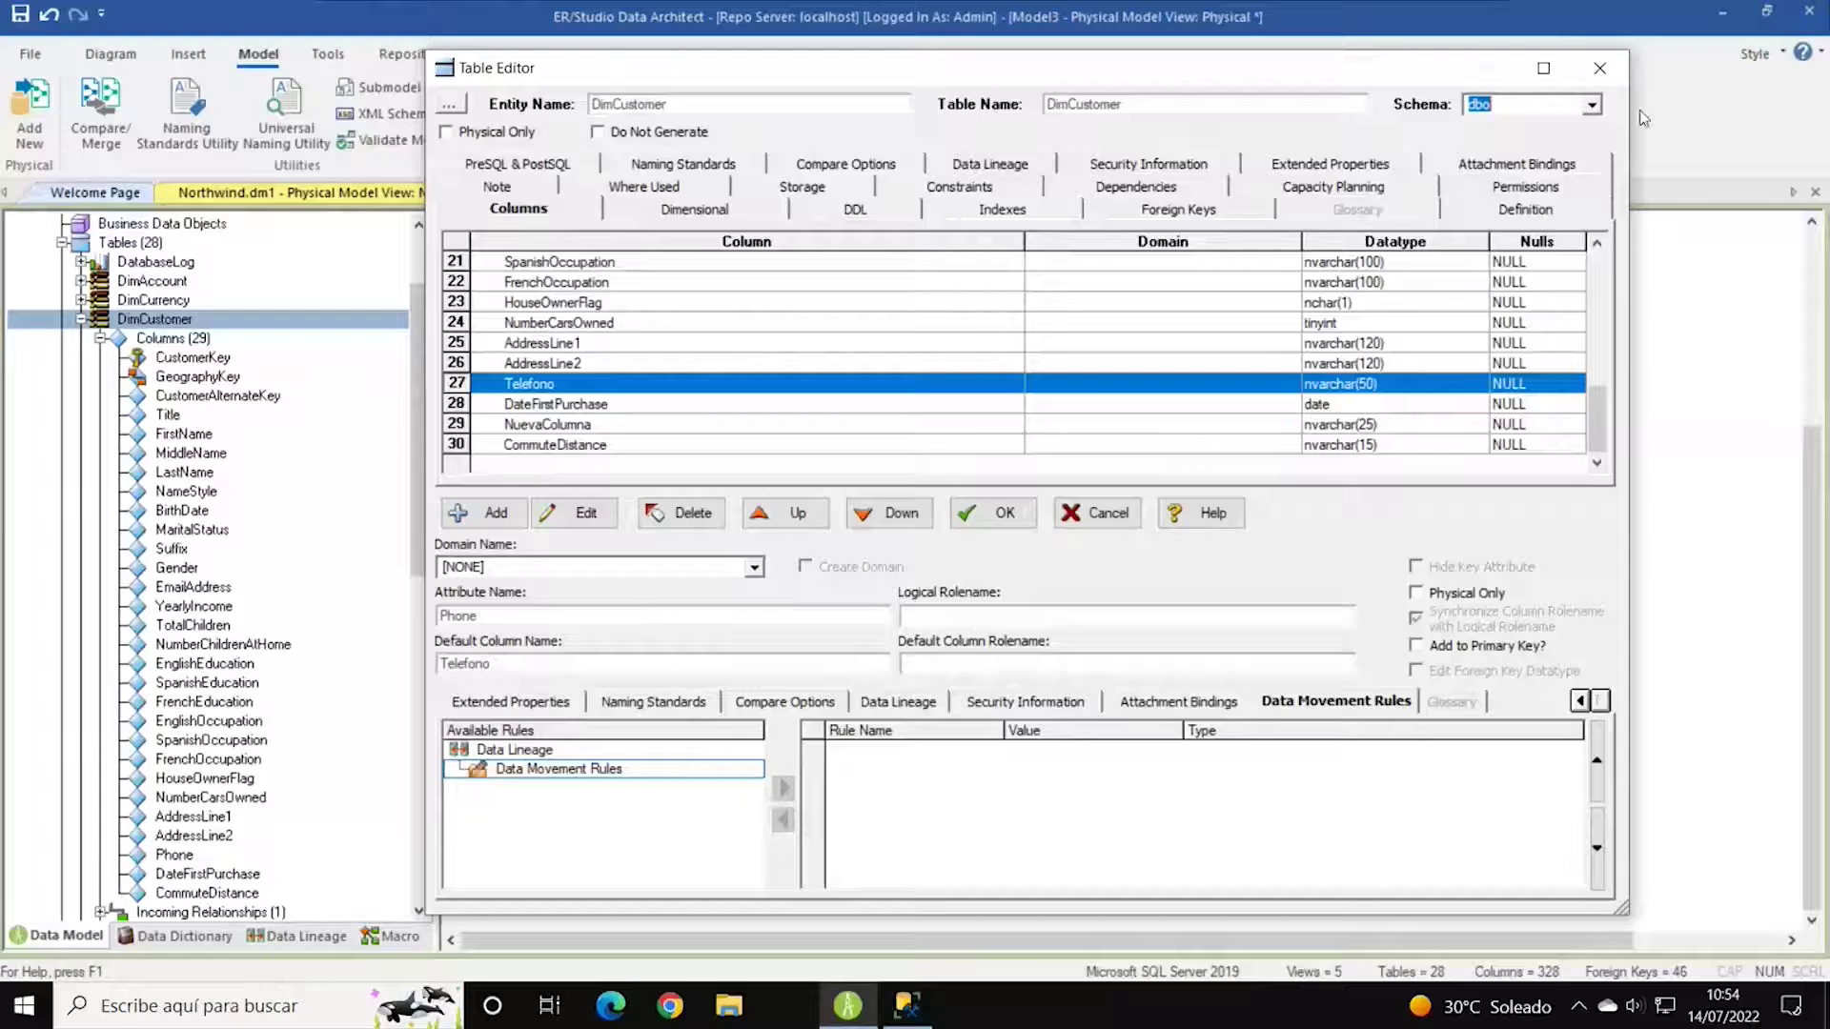
{"action": "left_click", "coordinate": [1600, 68]}
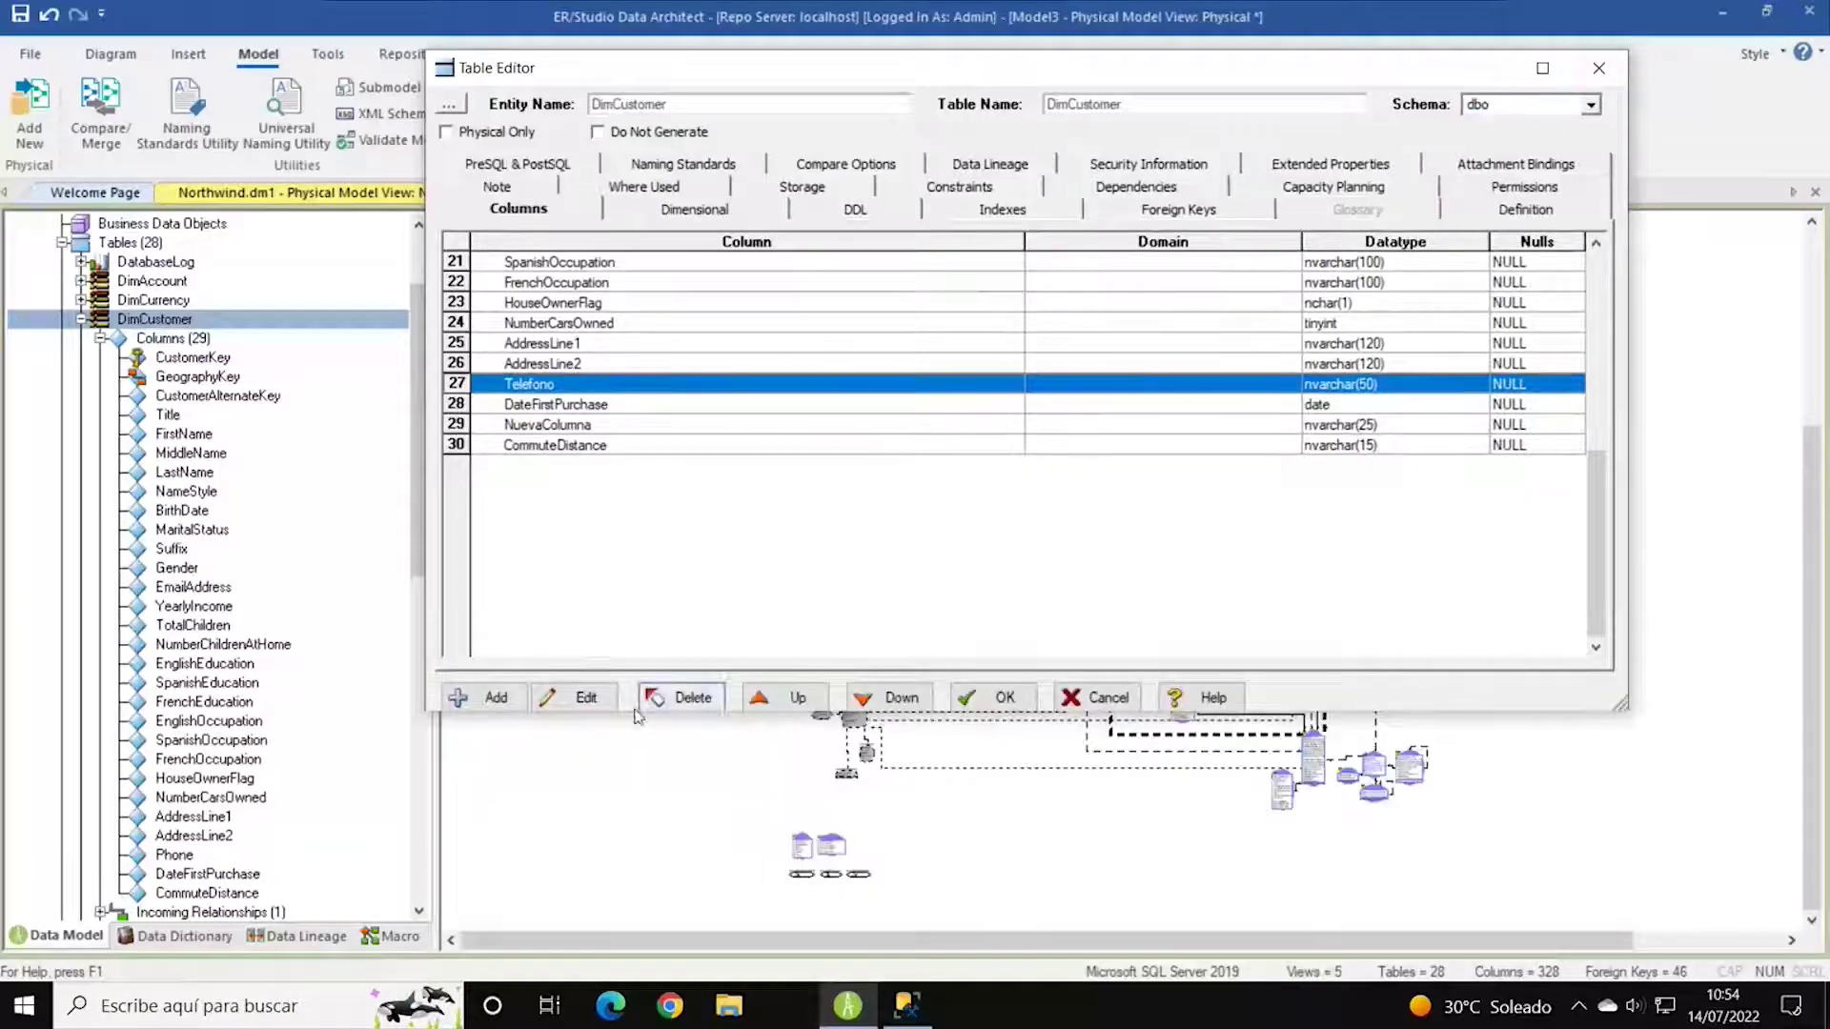
Commit the DimCustomer edits past the view SQL warning and alias NuevaColumna as 'nue' in vTargetMail.
{"action": "left_click", "coordinate": [996, 698]}
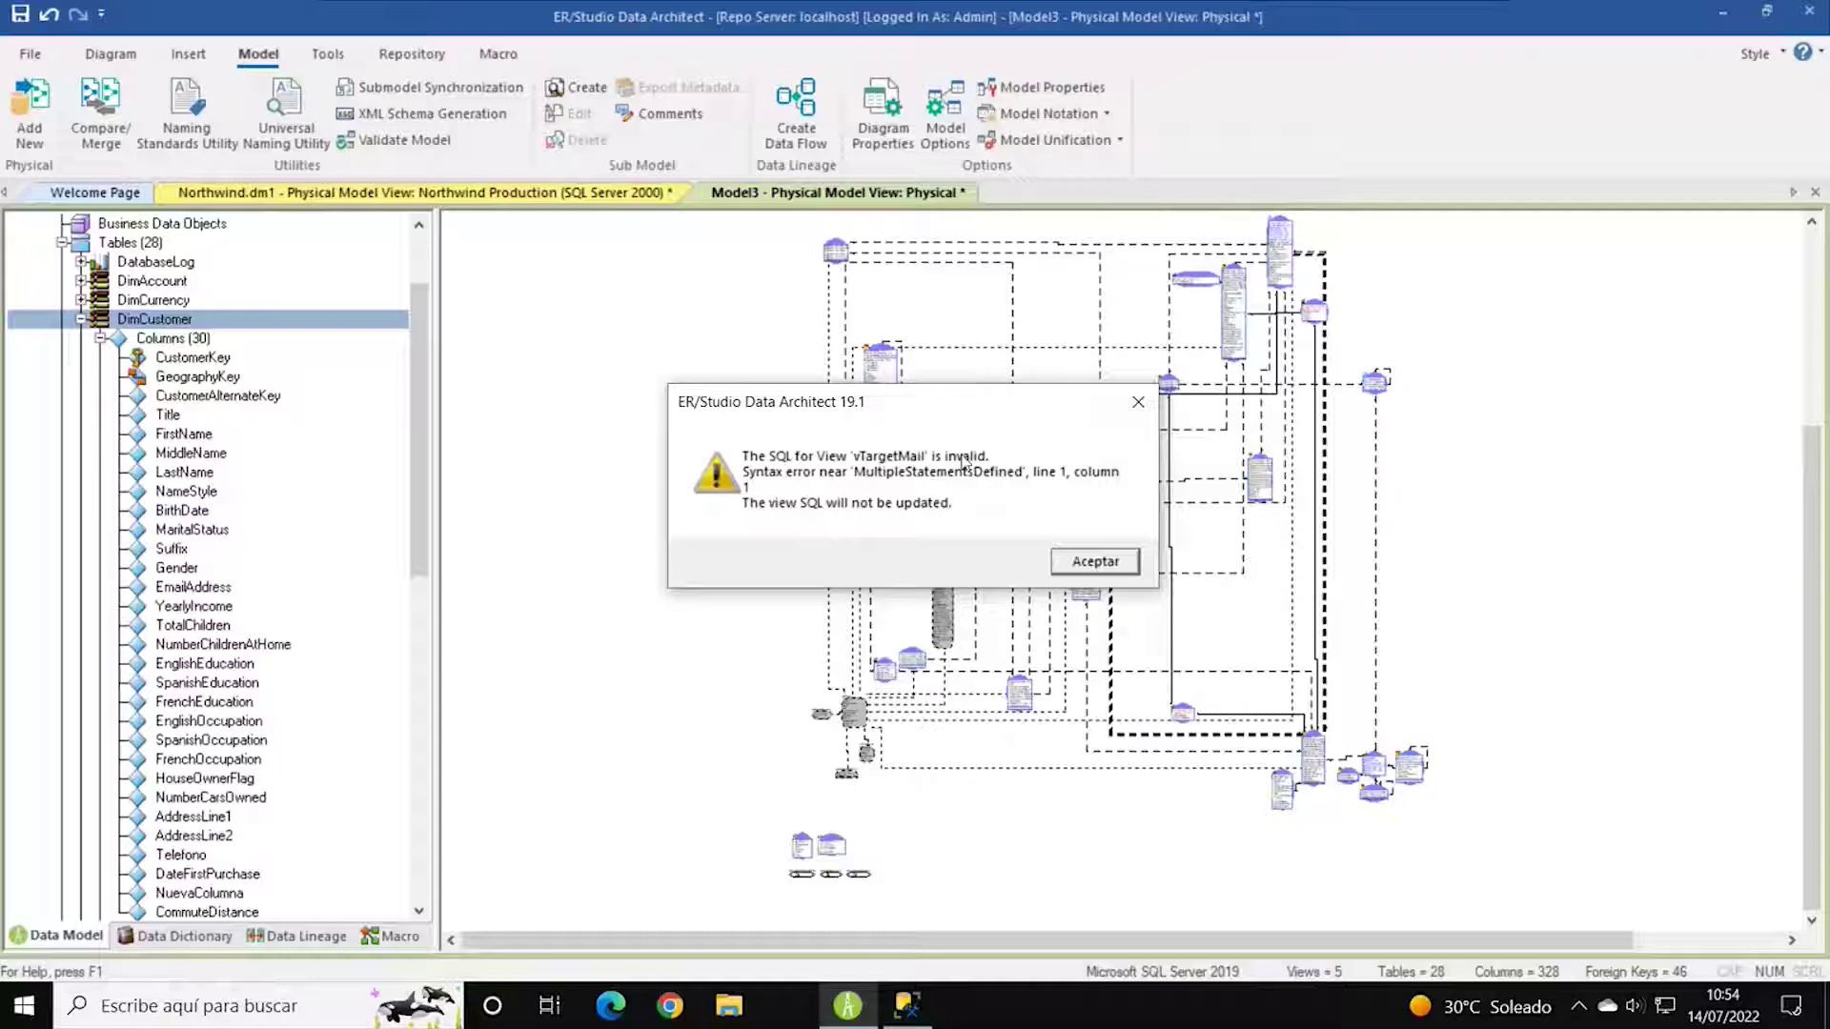
{"action": "left_click", "coordinate": [1097, 562]}
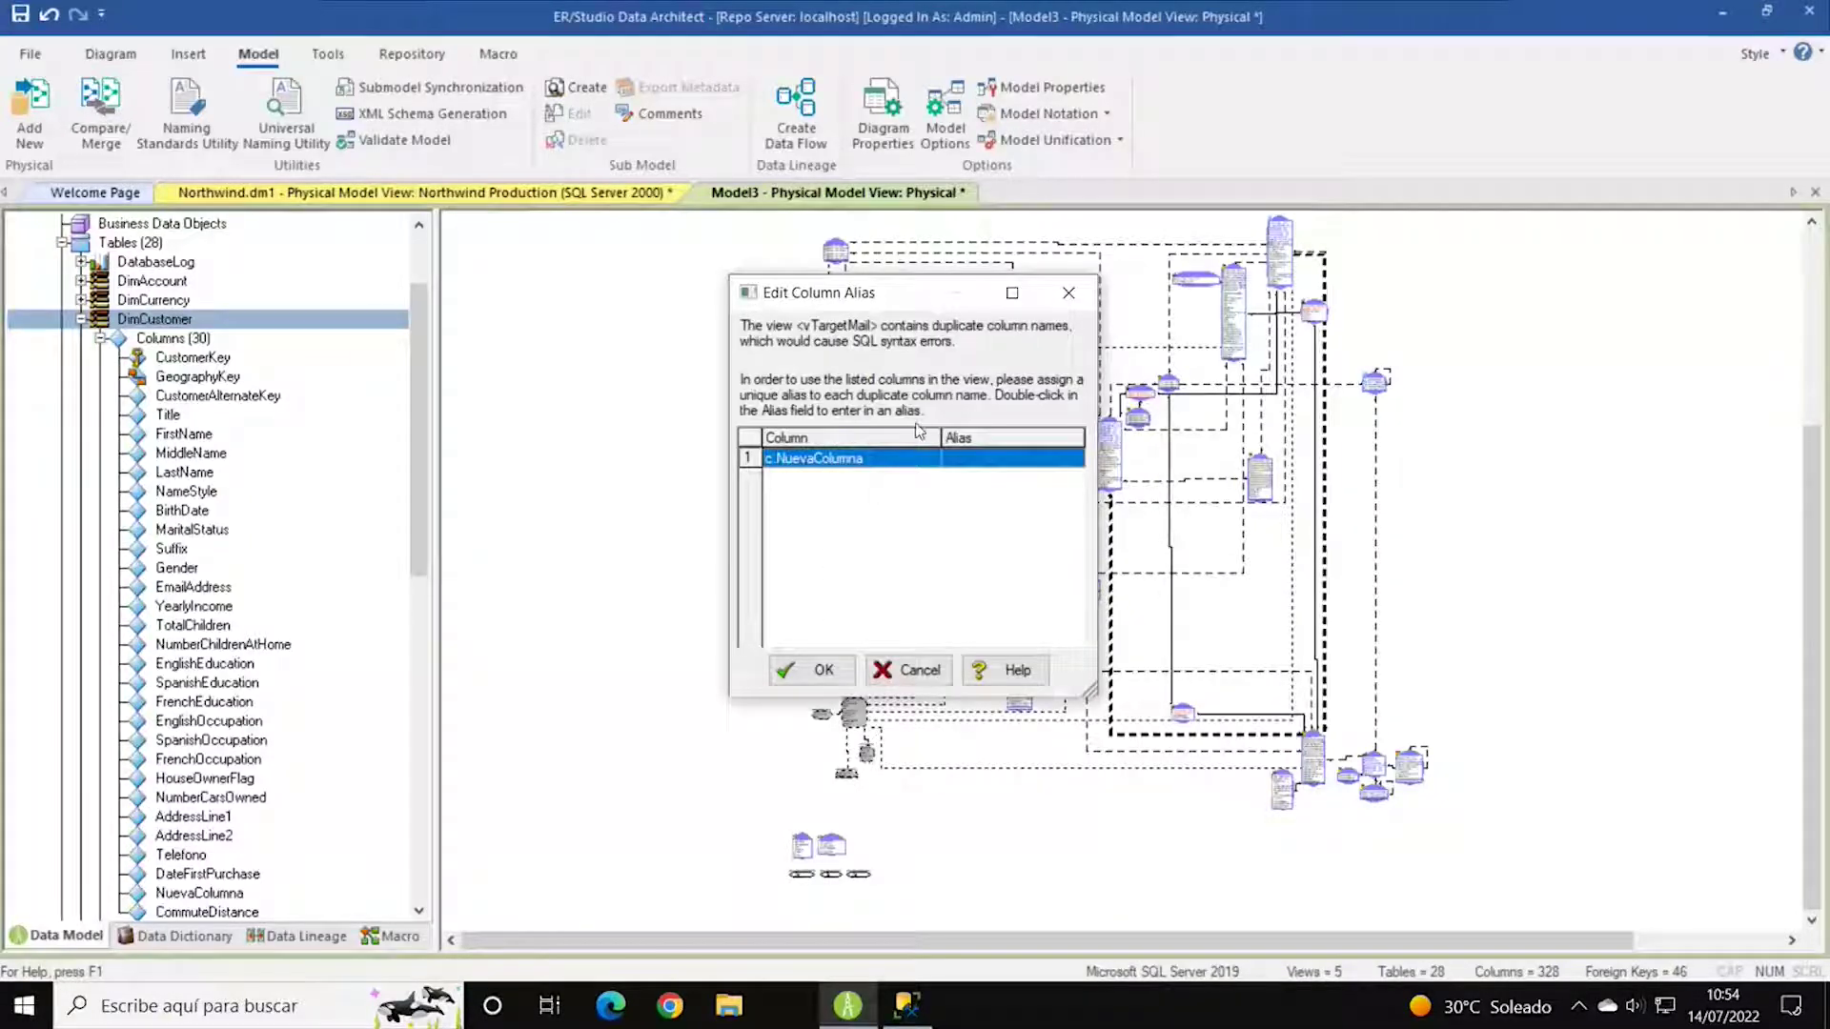
{"action": "double_click", "coordinate": [881, 299]}
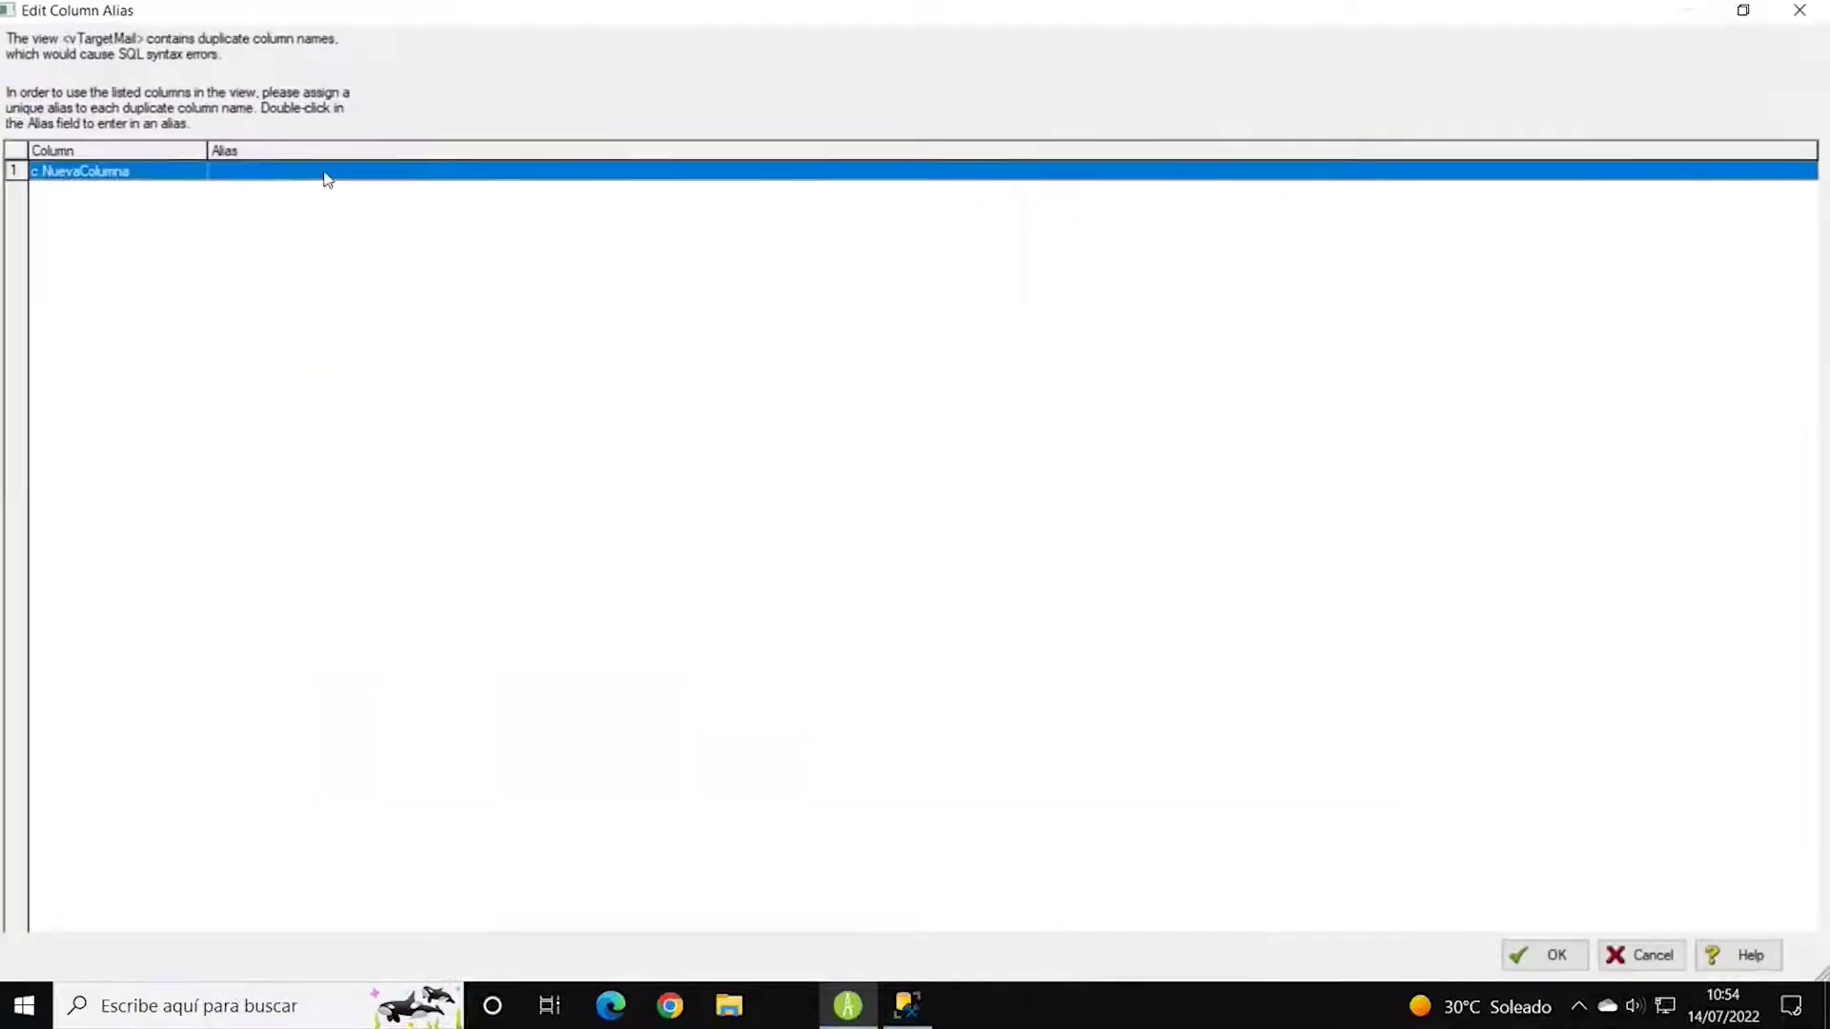
{"action": "left_click", "coordinate": [1744, 11]}
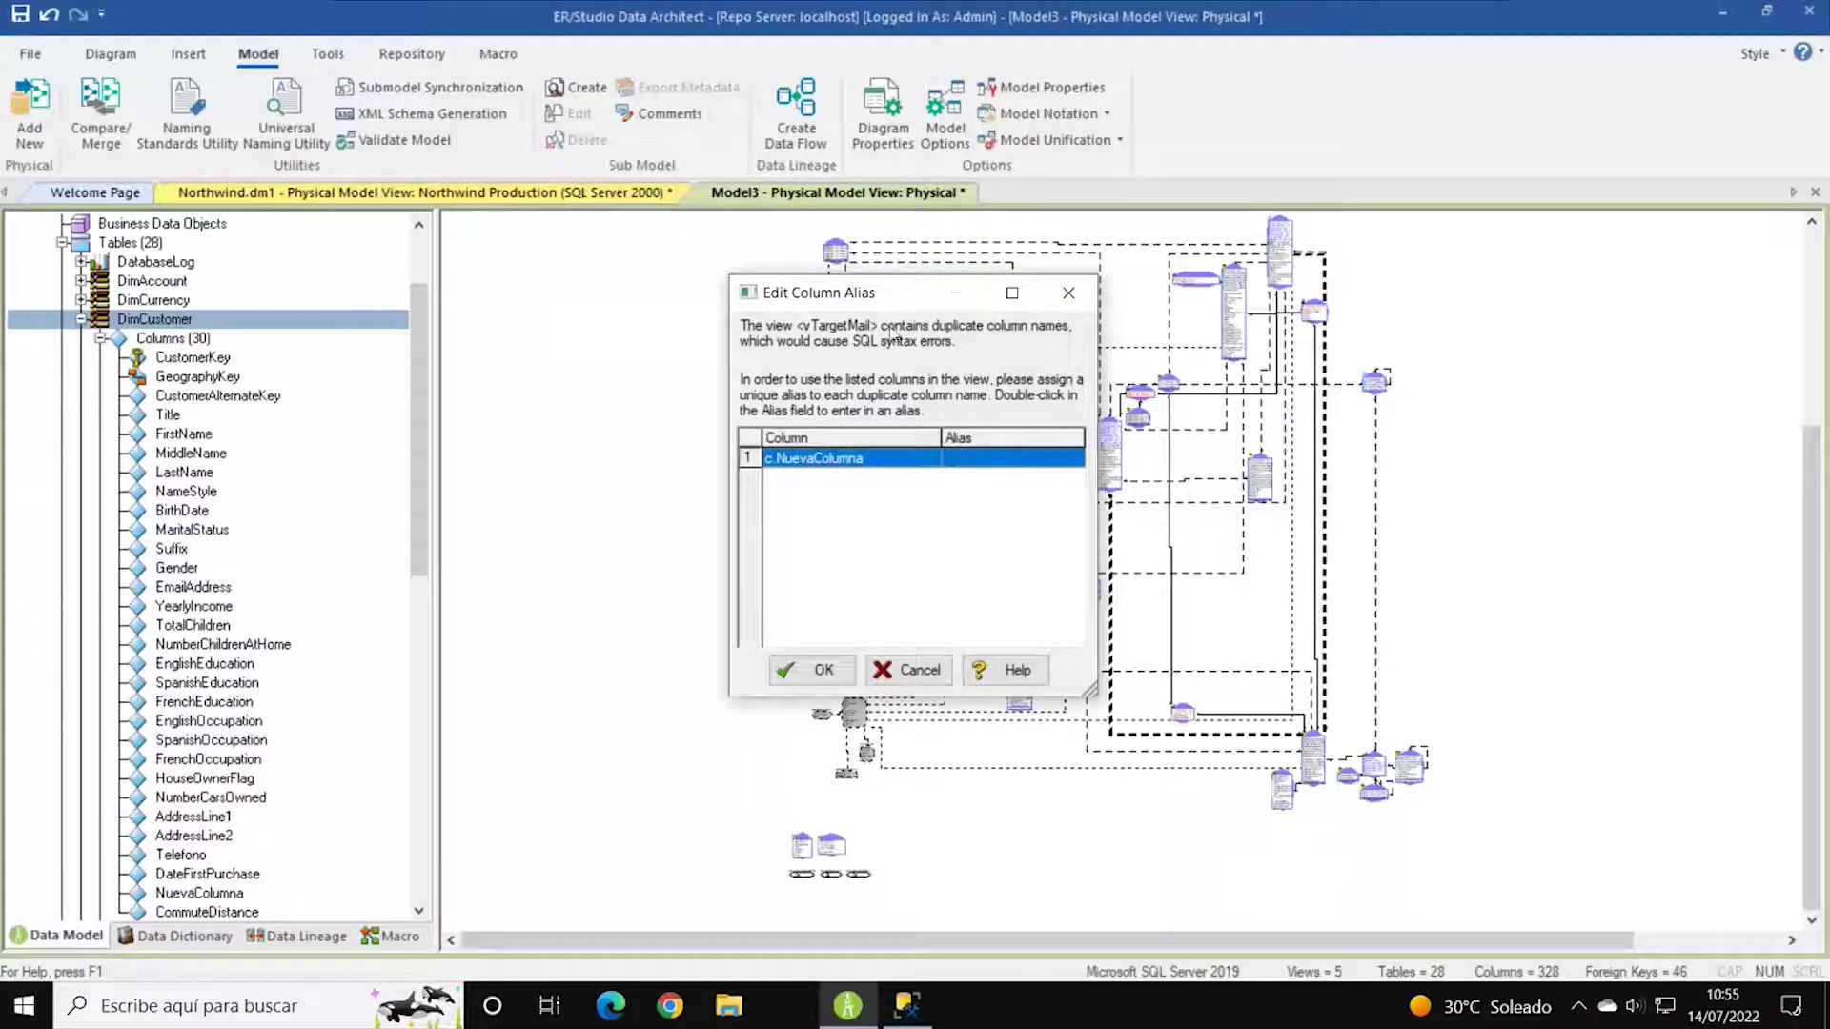
{"action": "double_click", "coordinate": [979, 455]}
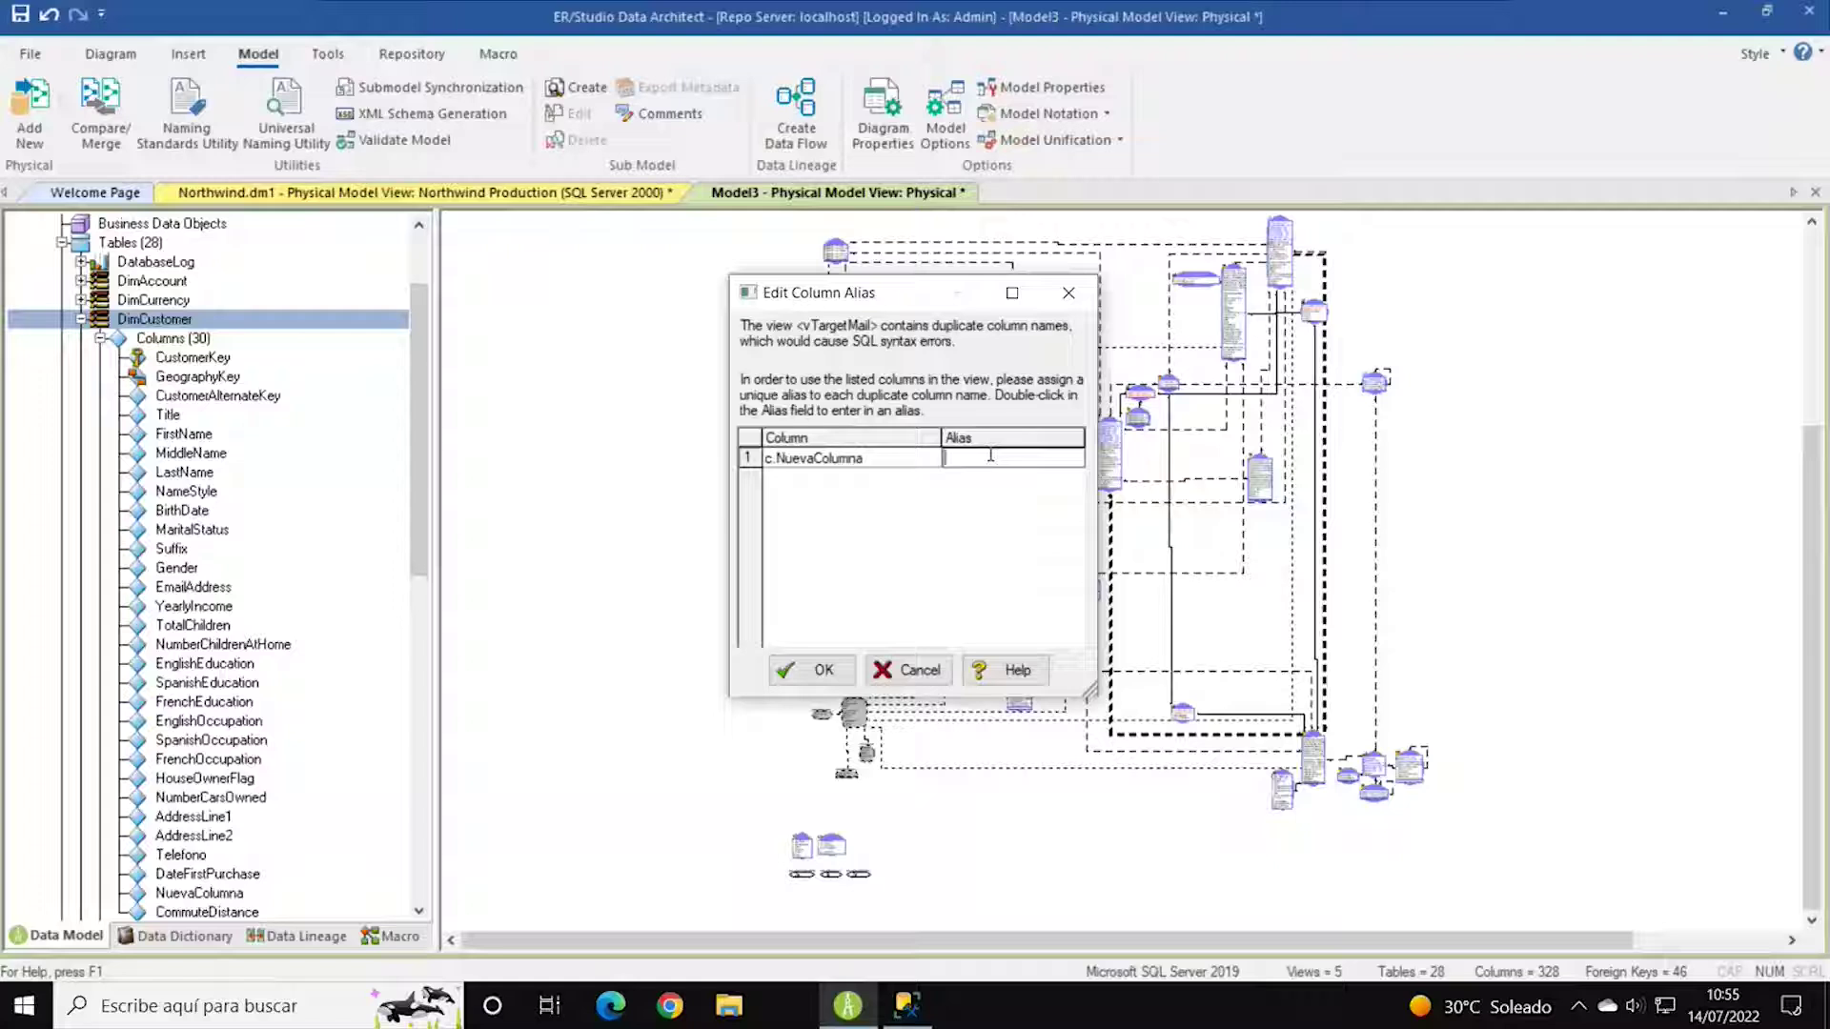
{"action": "type", "text": "nueva"}
{"action": "left_click", "coordinate": [810, 670]}
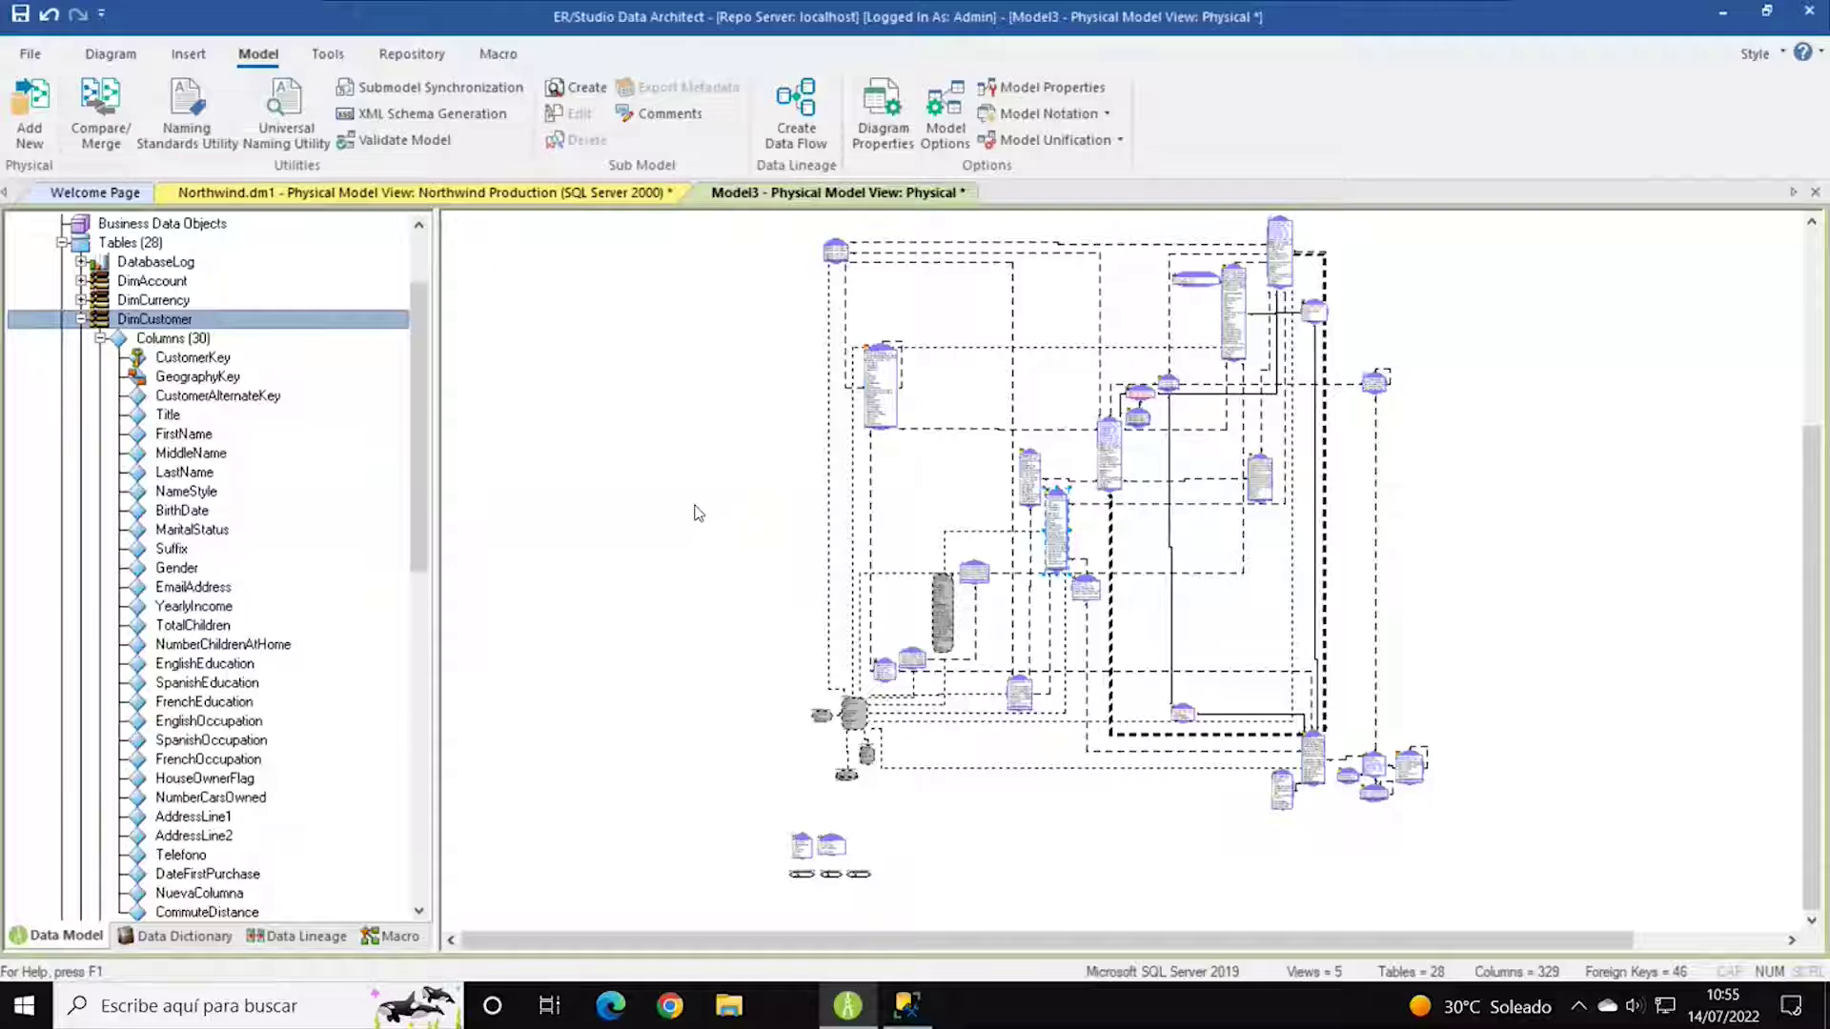
{"action": "left_click", "coordinate": [81, 320]}
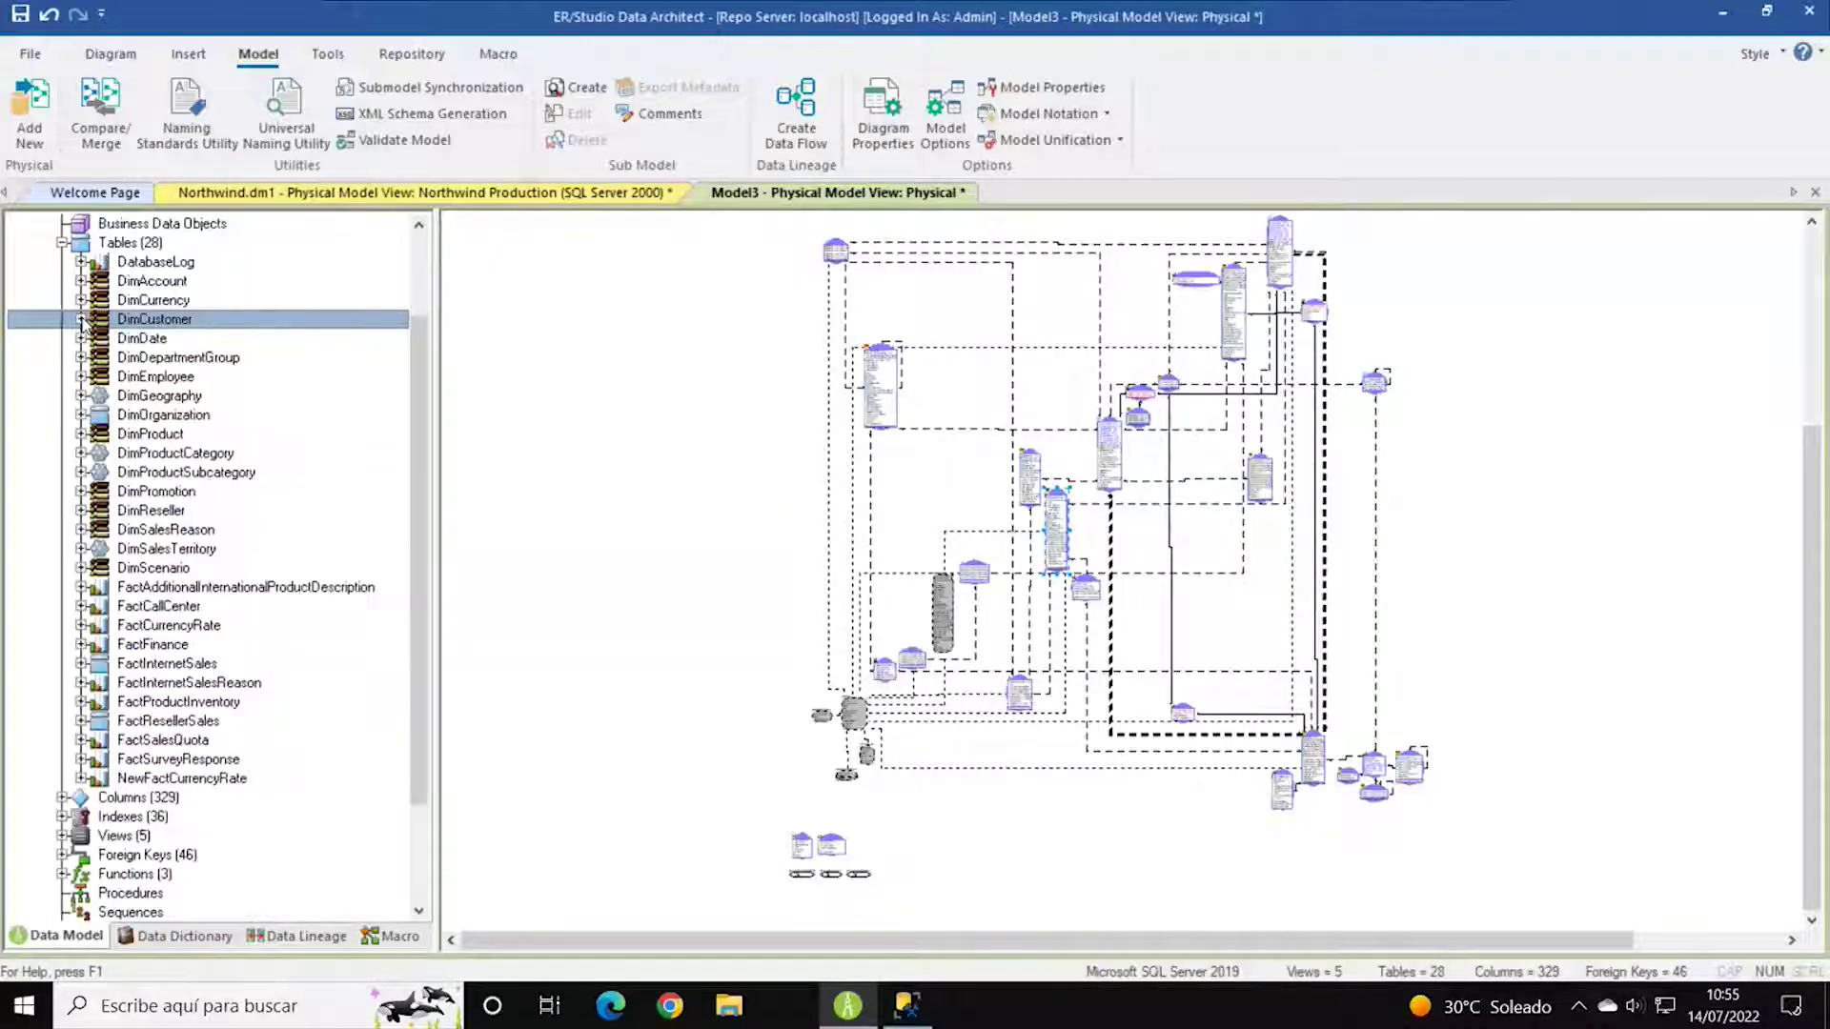
Launch Model > Compare/Merge, accept clearing the undo history, and choose 'Compare against a live database'.
{"action": "left_click", "coordinate": [61, 244]}
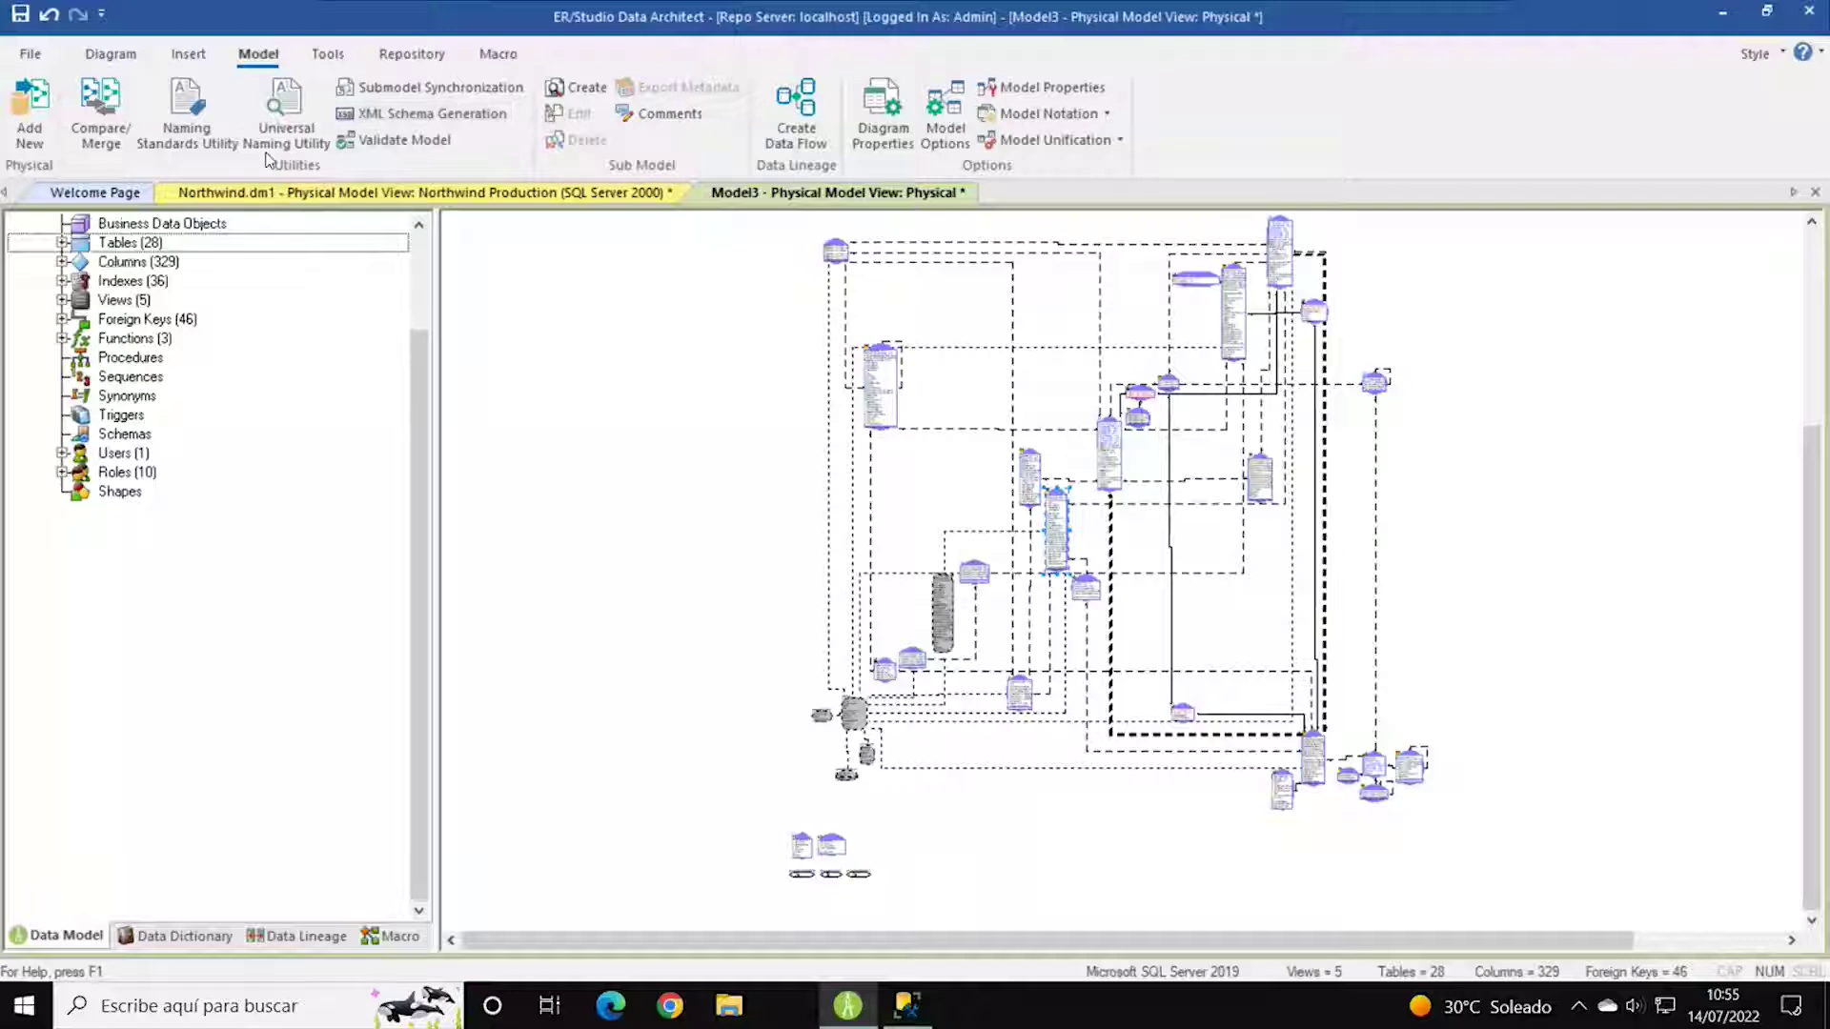
{"action": "left_click", "coordinate": [97, 107]}
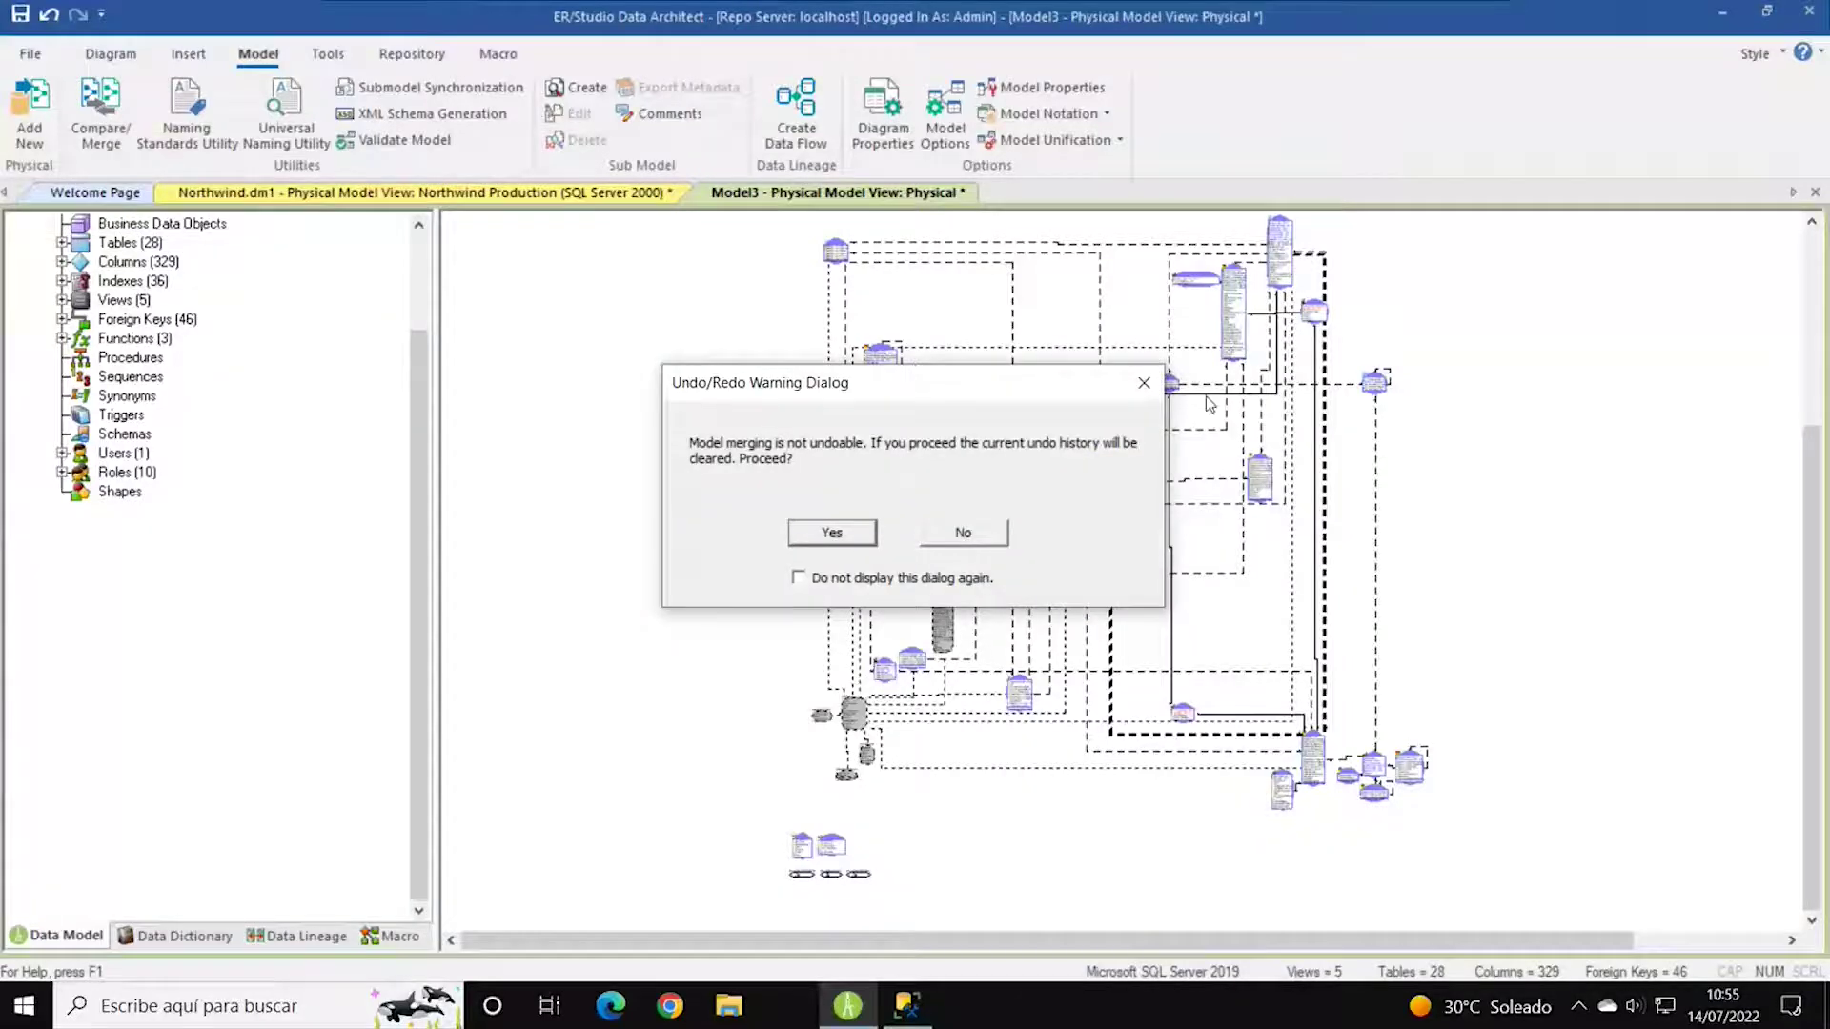
{"action": "left_click", "coordinate": [827, 539]}
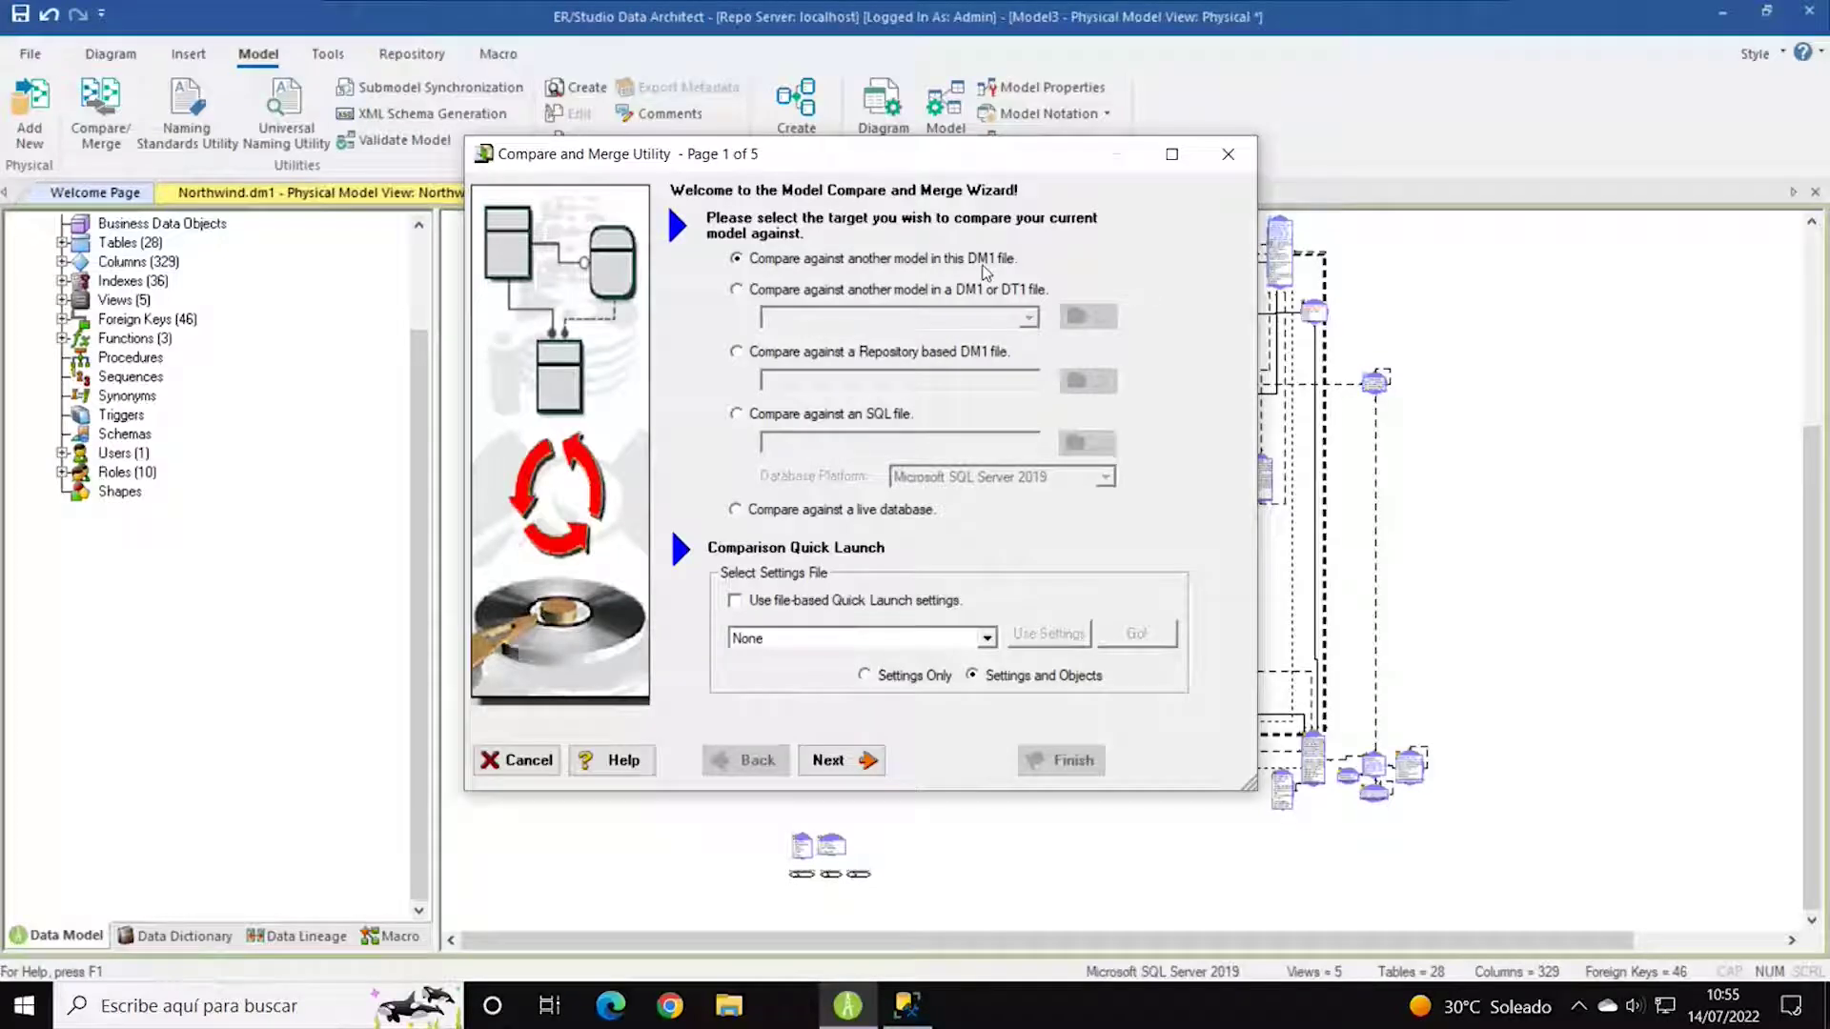
{"action": "left_click", "coordinate": [825, 419]}
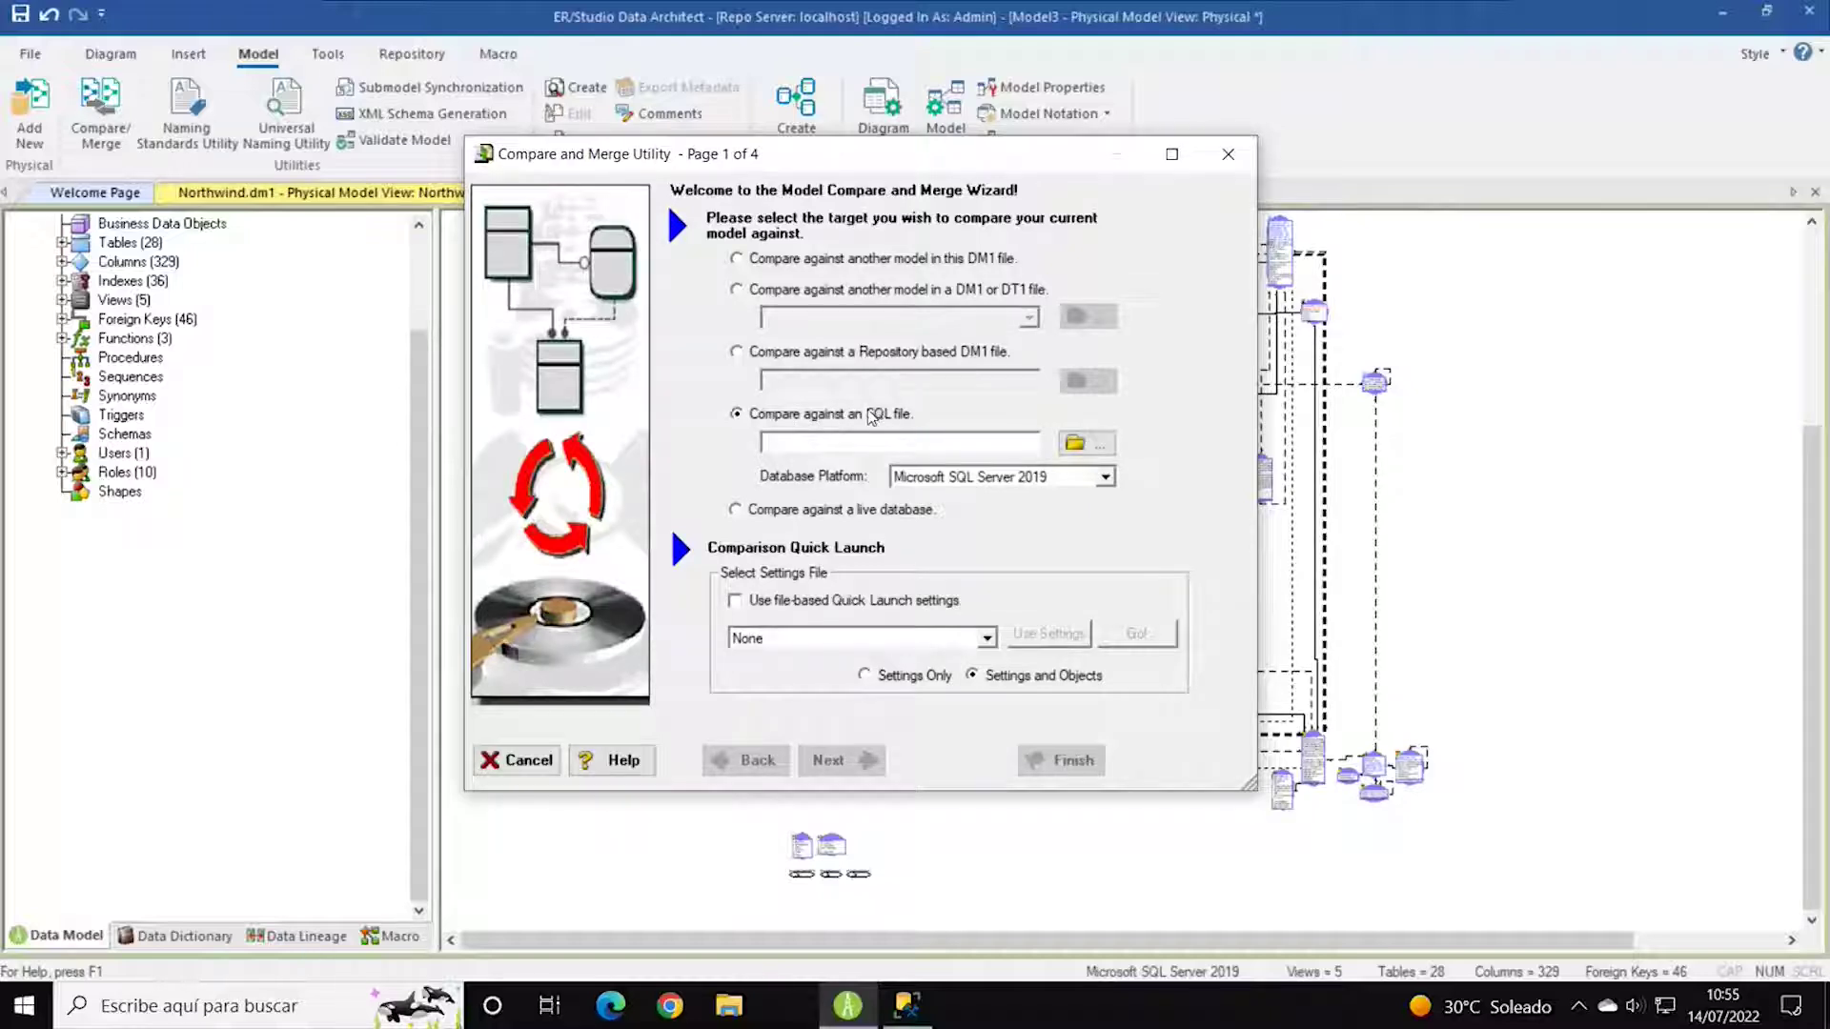
{"action": "left_click", "coordinate": [843, 515]}
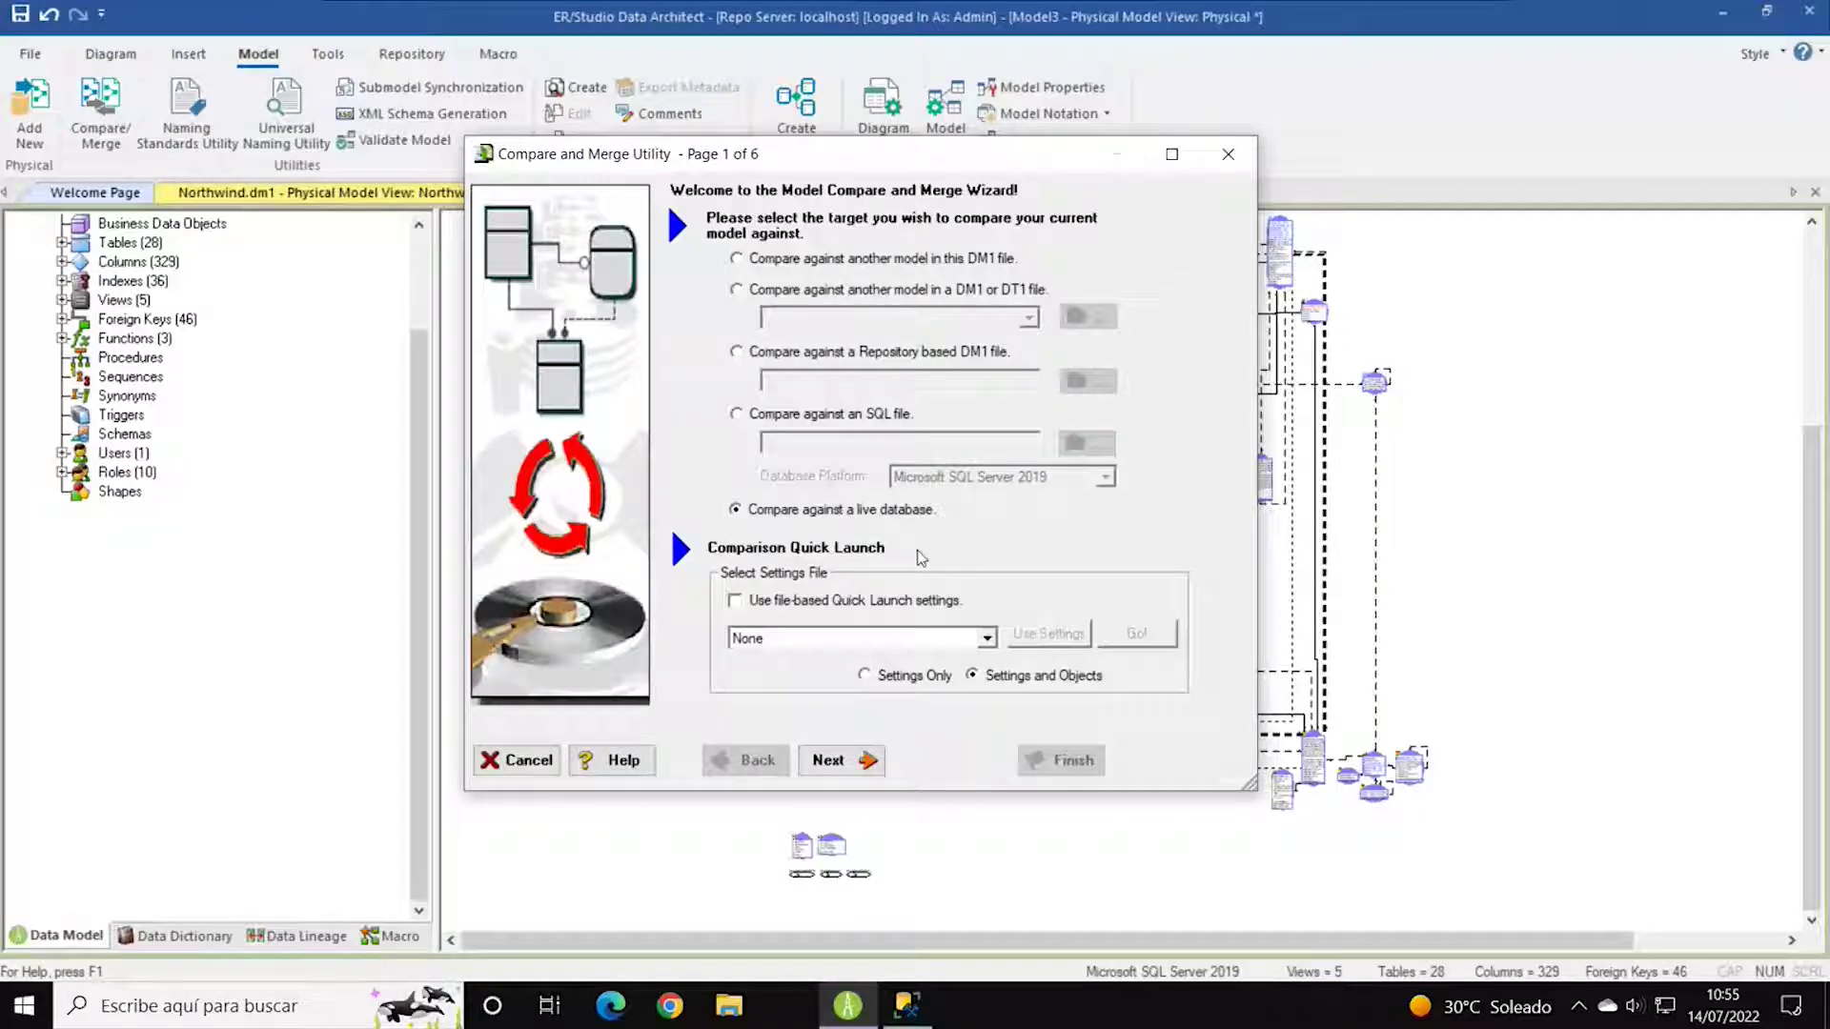
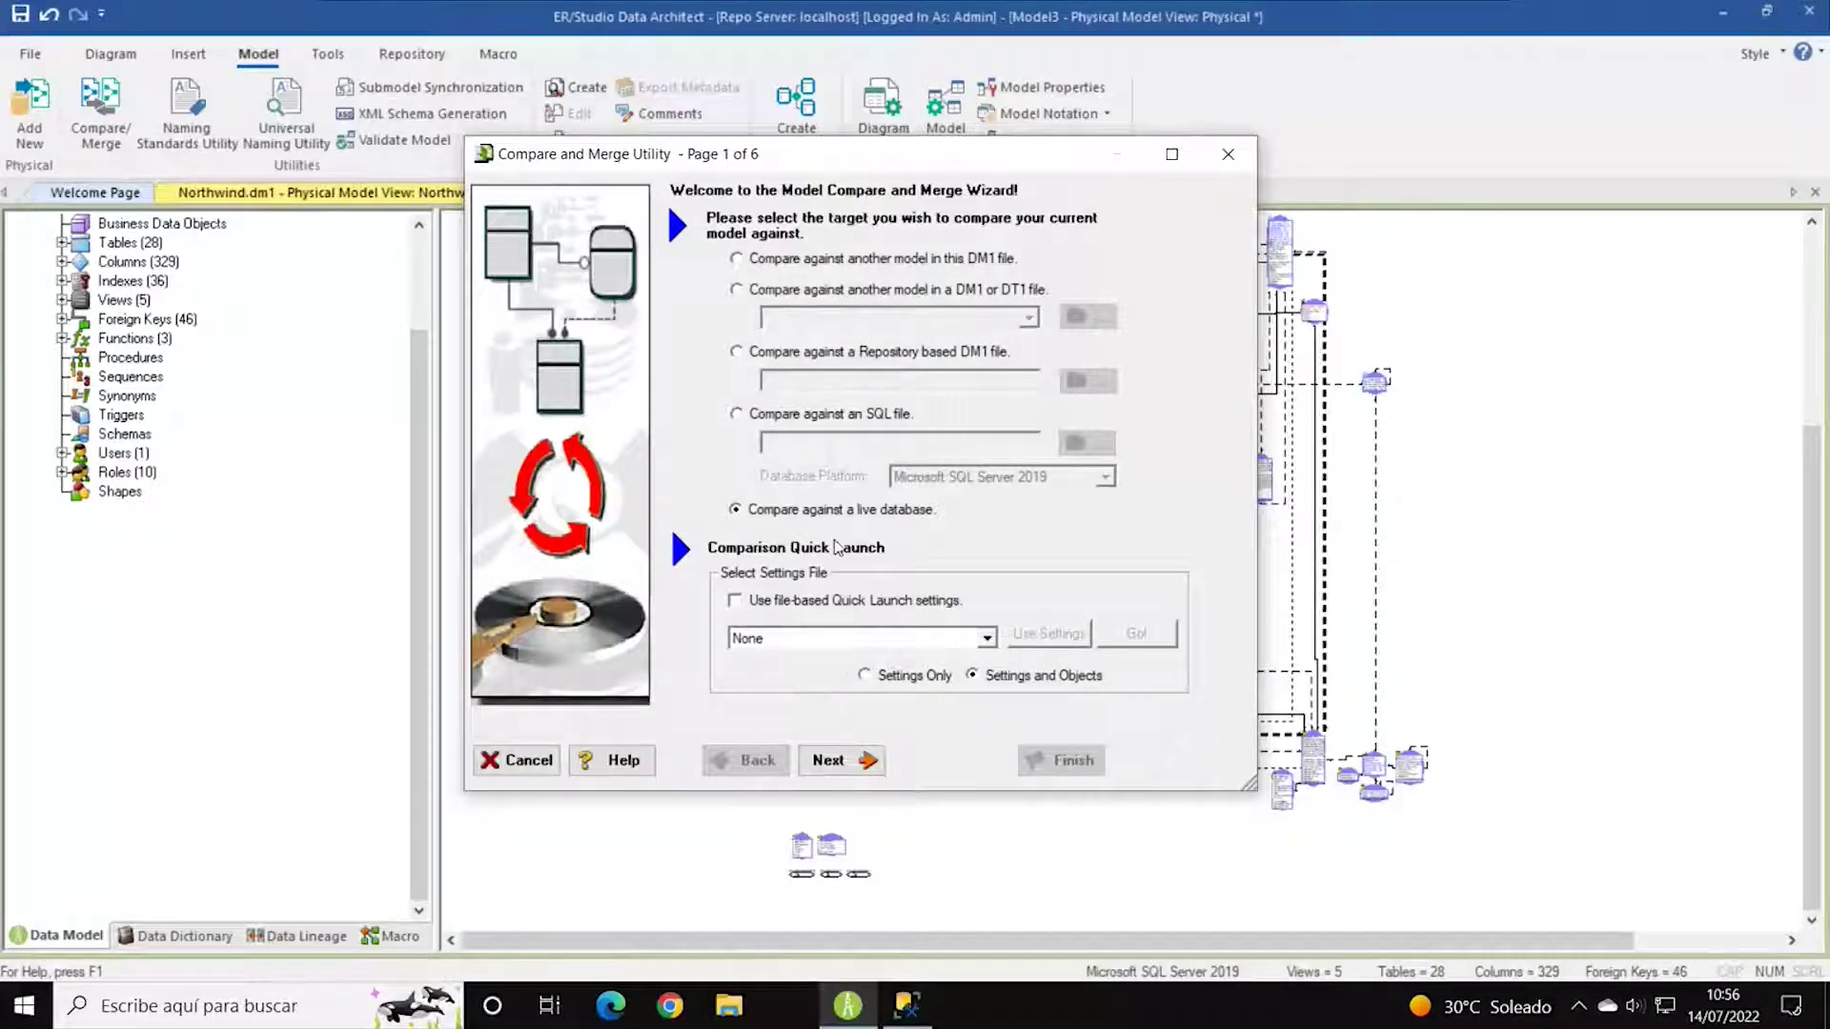
Connect to the live localhost SQL Server by entering the SQL Server login password.
{"action": "left_click", "coordinate": [869, 762]}
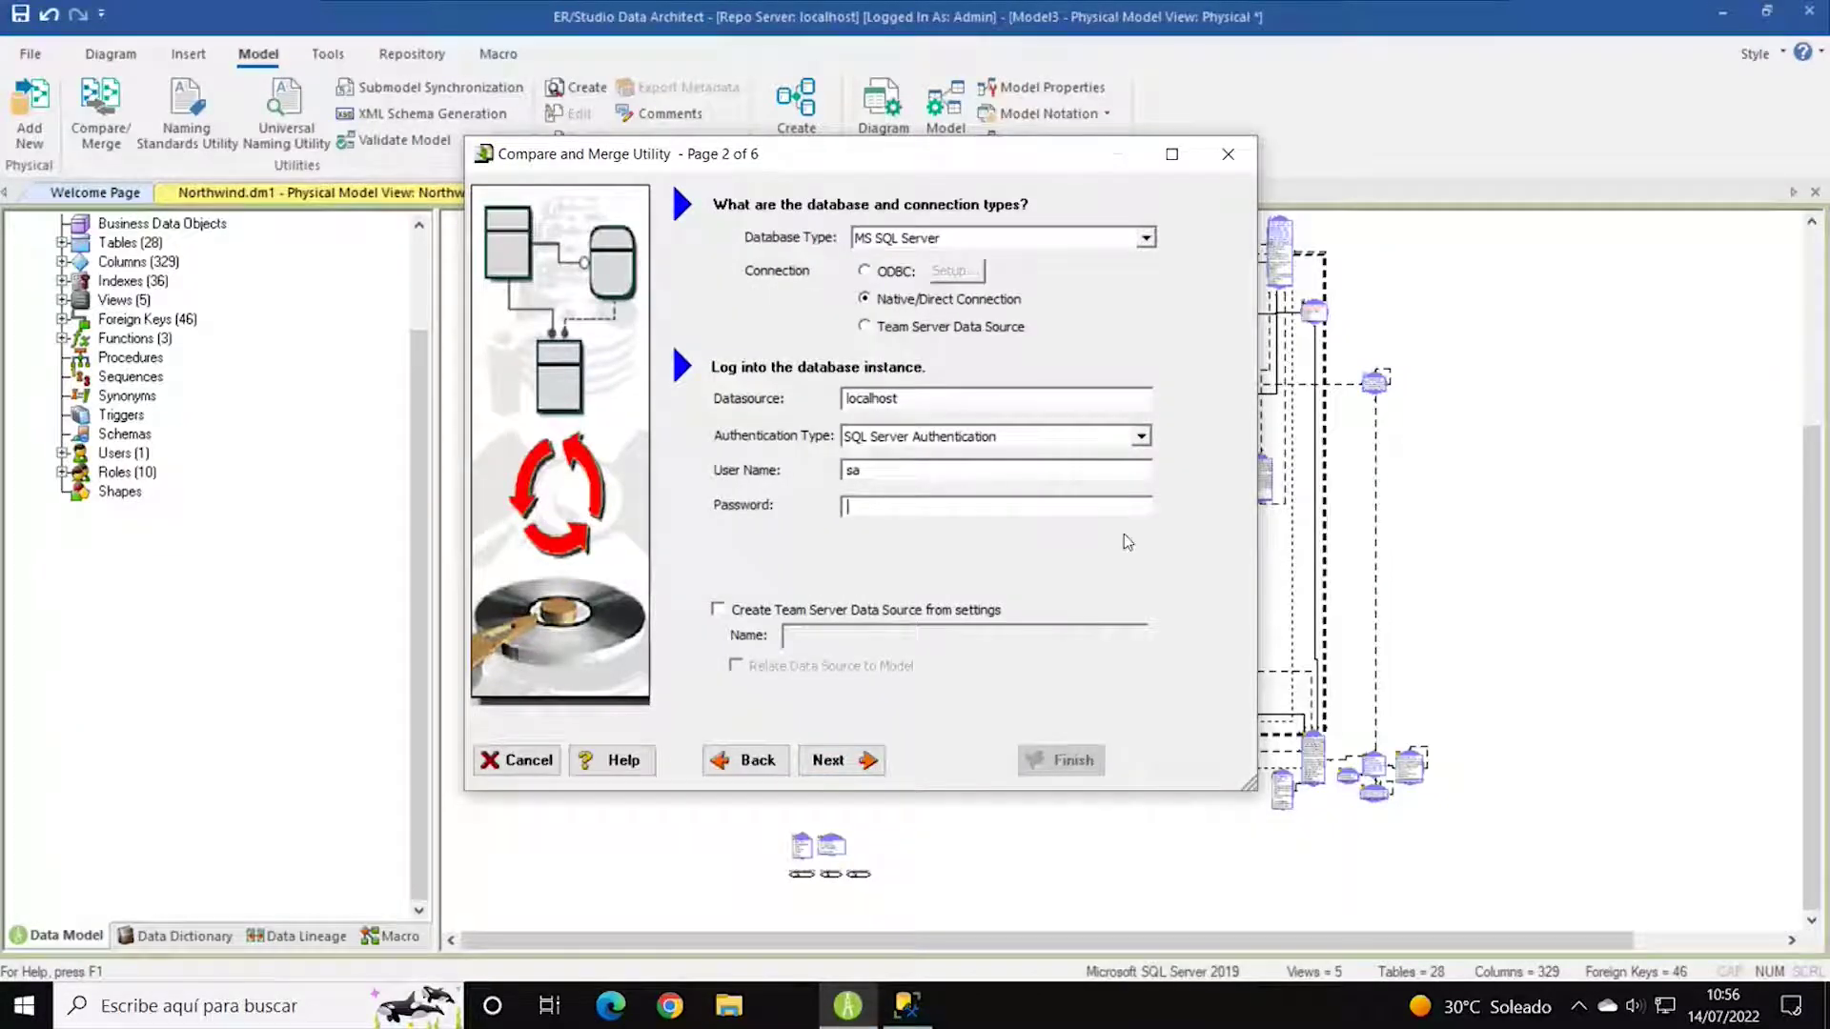
{"action": "type", "text": "**"}
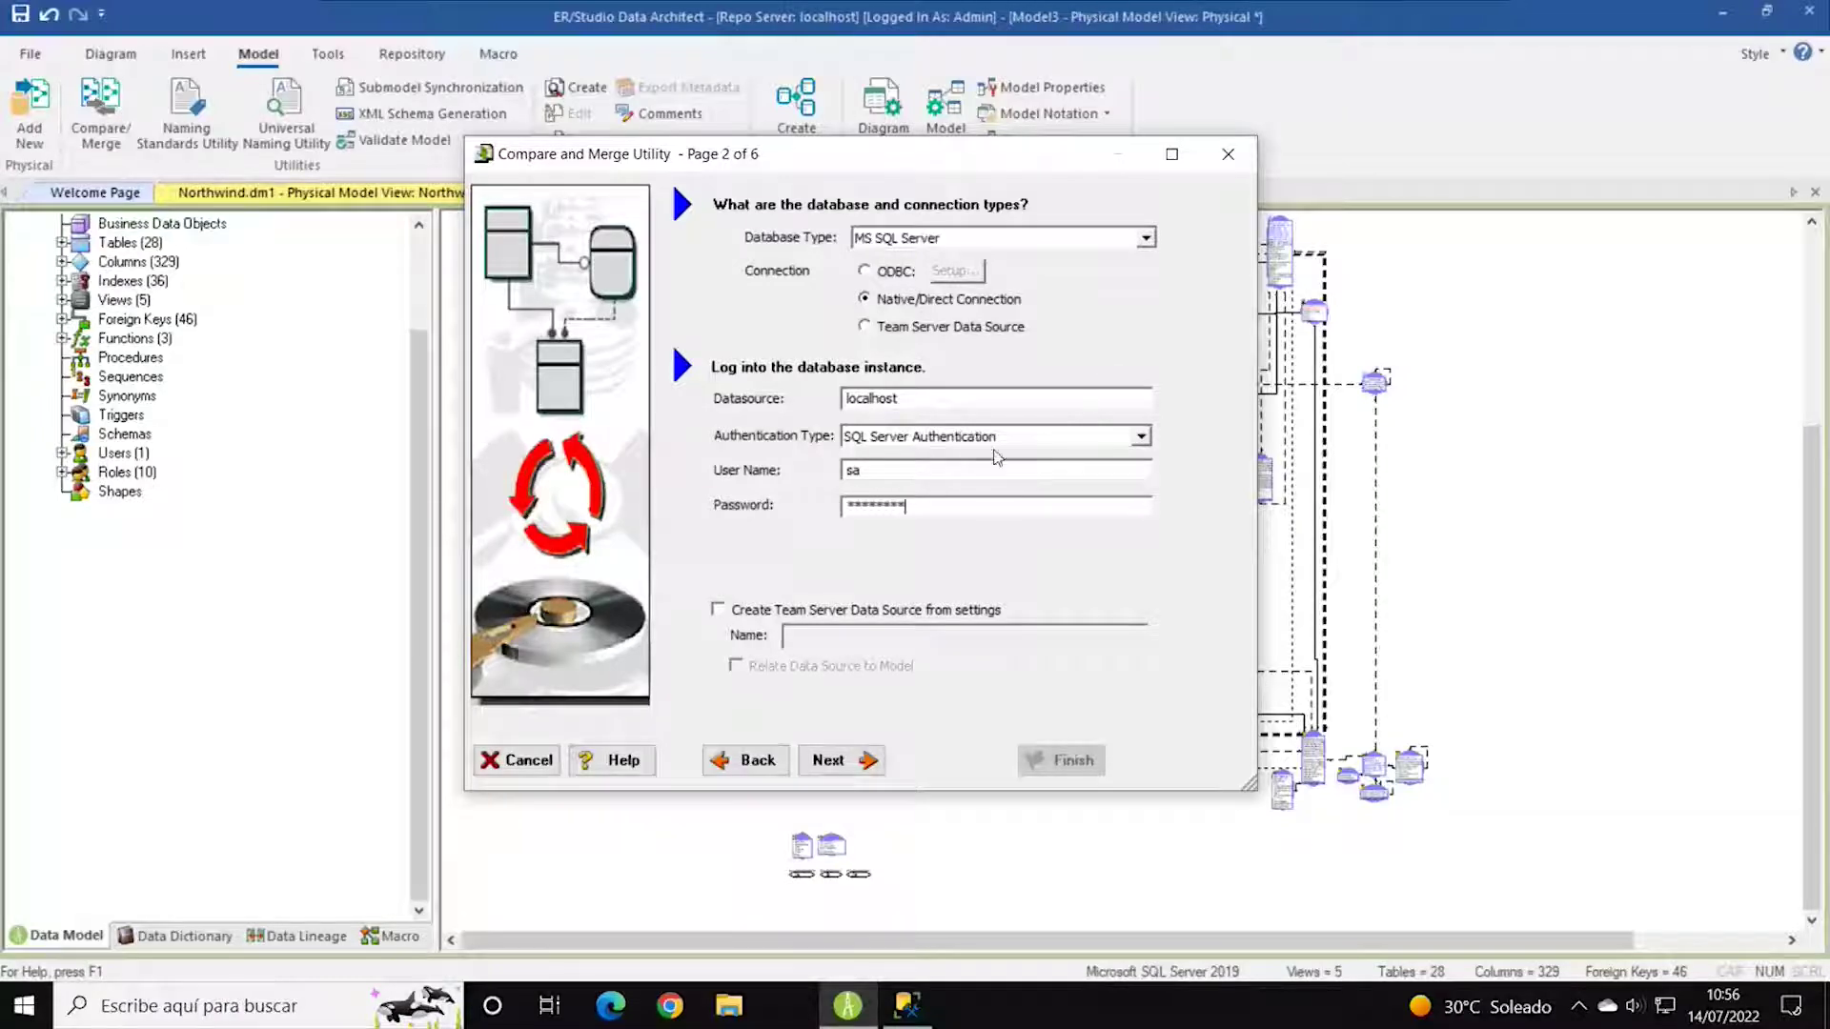
{"action": "left_click", "coordinate": [834, 759]}
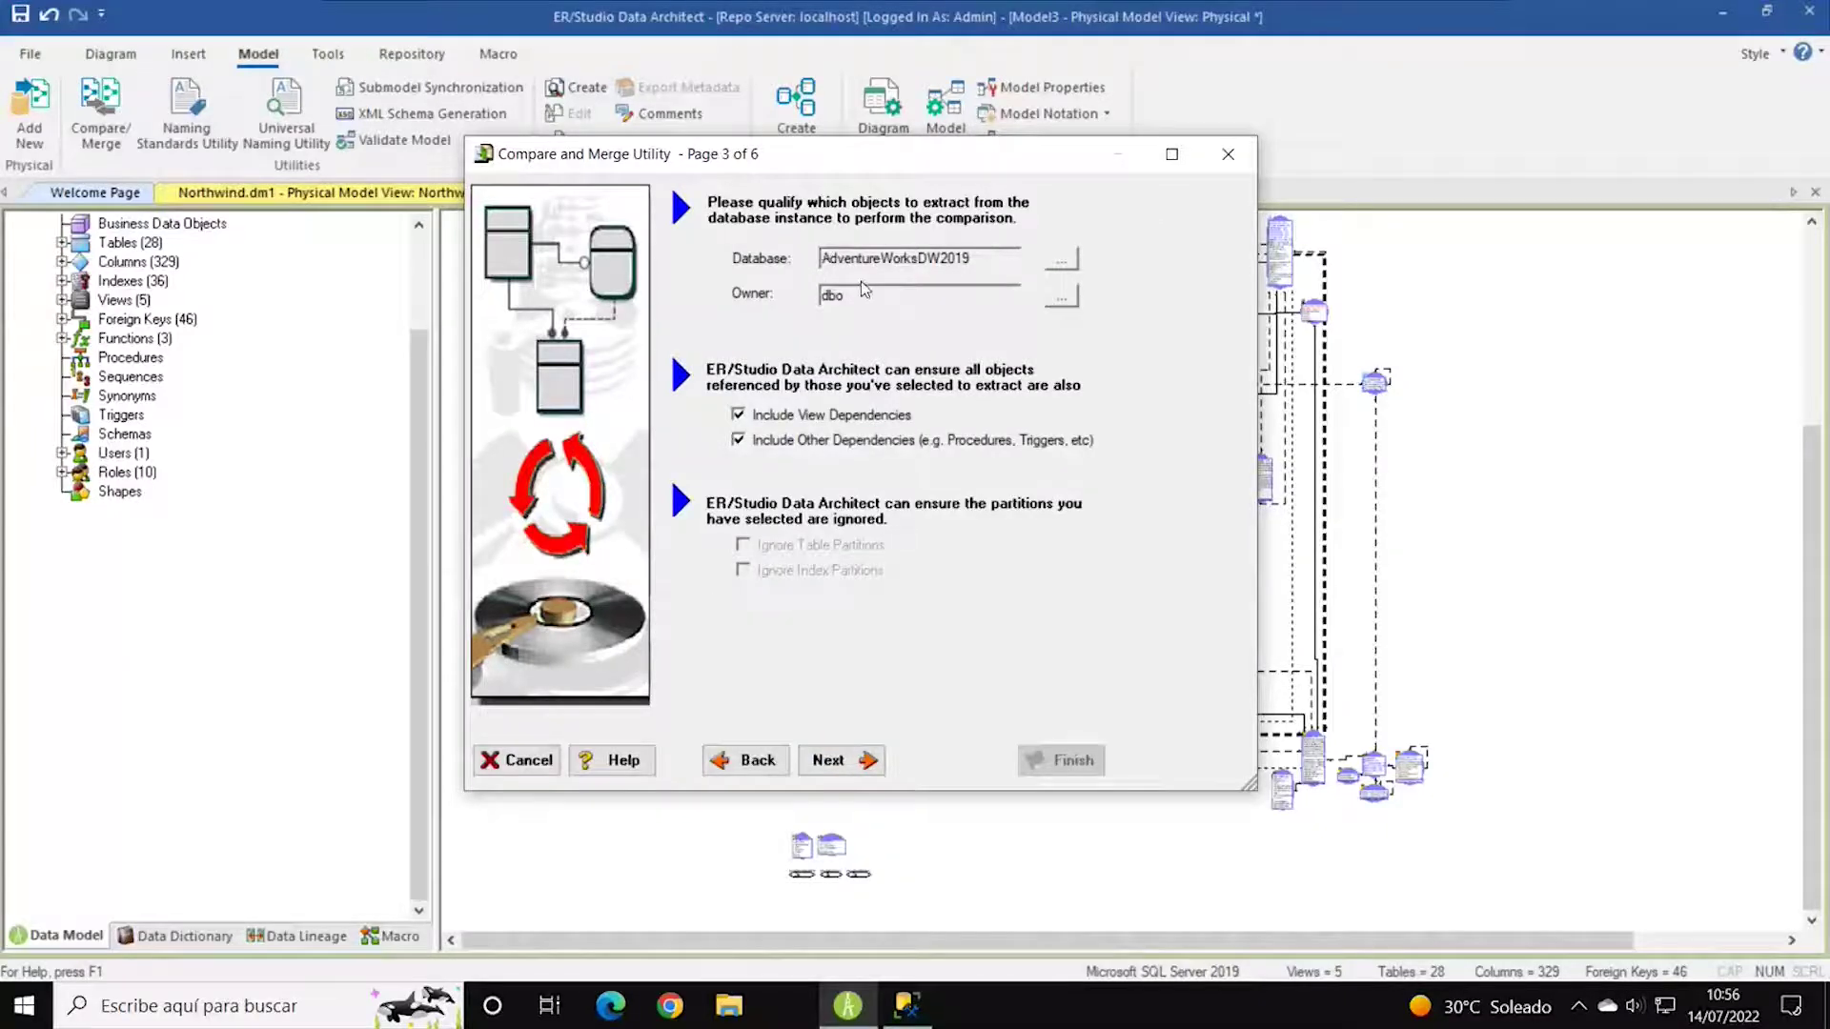
Replace AdventureWorksDW2019 with Ejemplo2 as the database to compare against.
{"action": "double_click", "coordinate": [989, 256]}
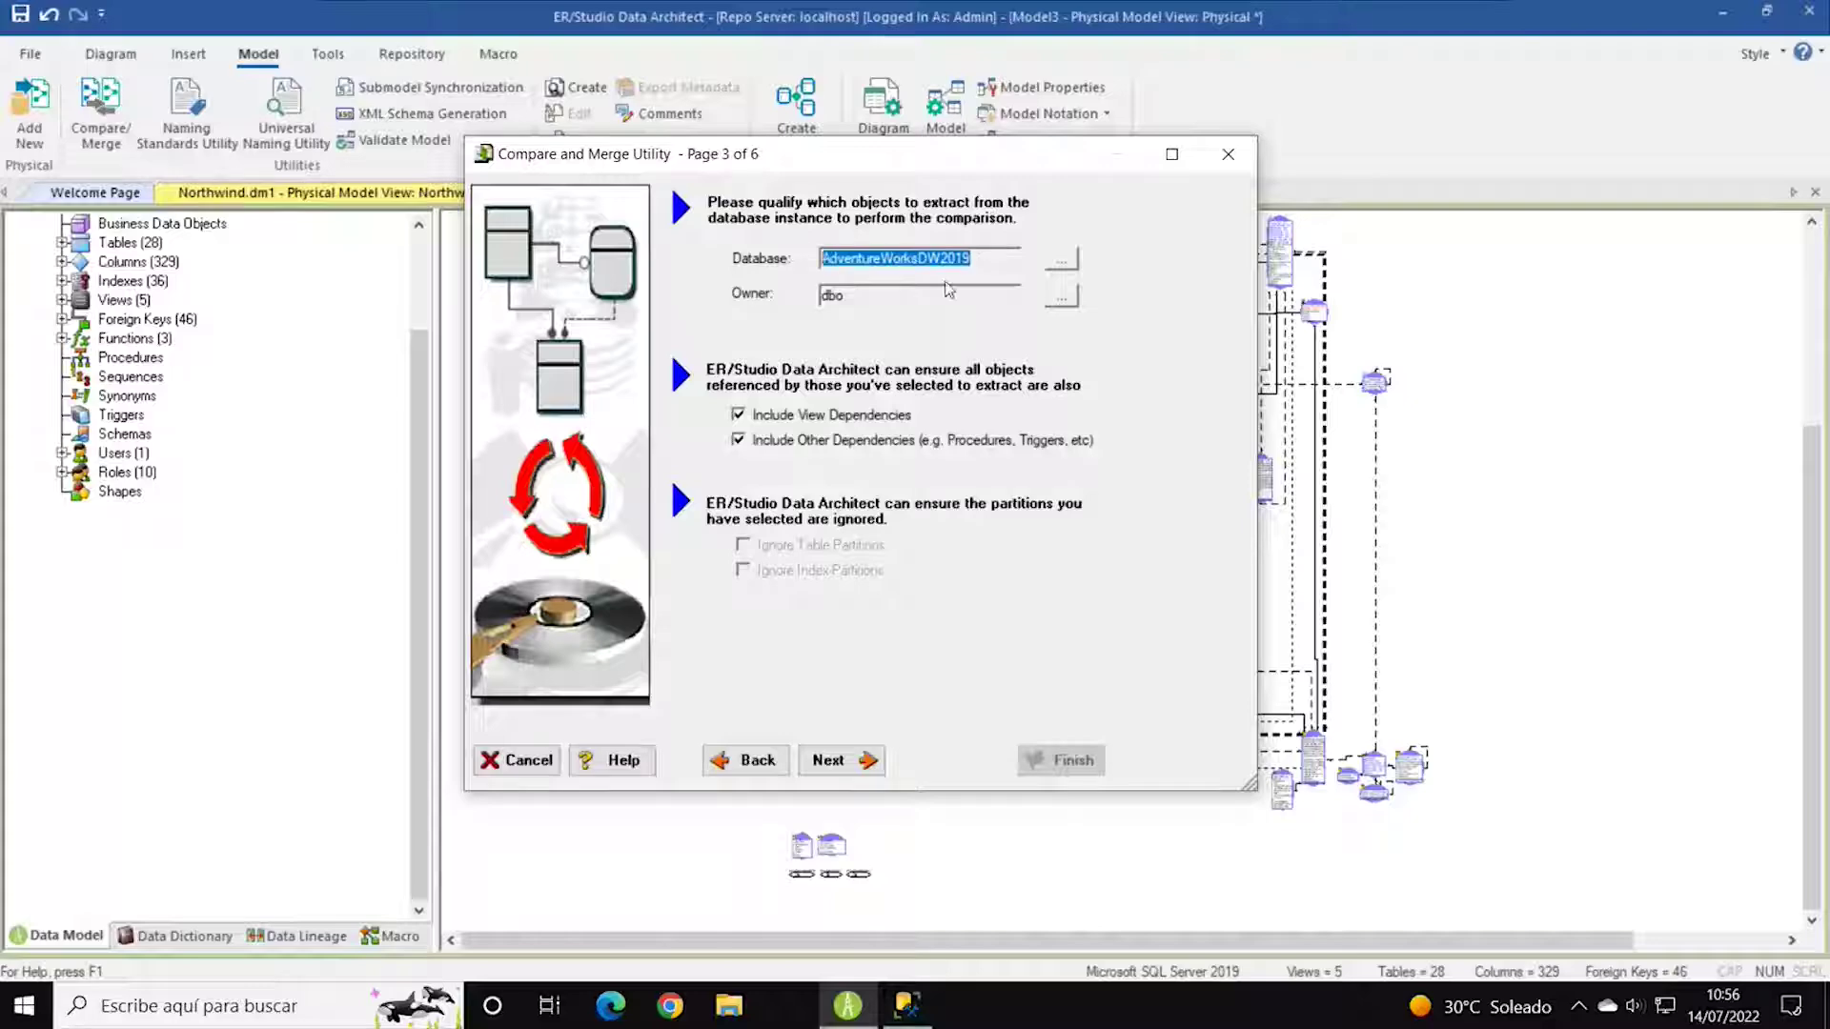
{"action": "left_click", "coordinate": [1062, 261]}
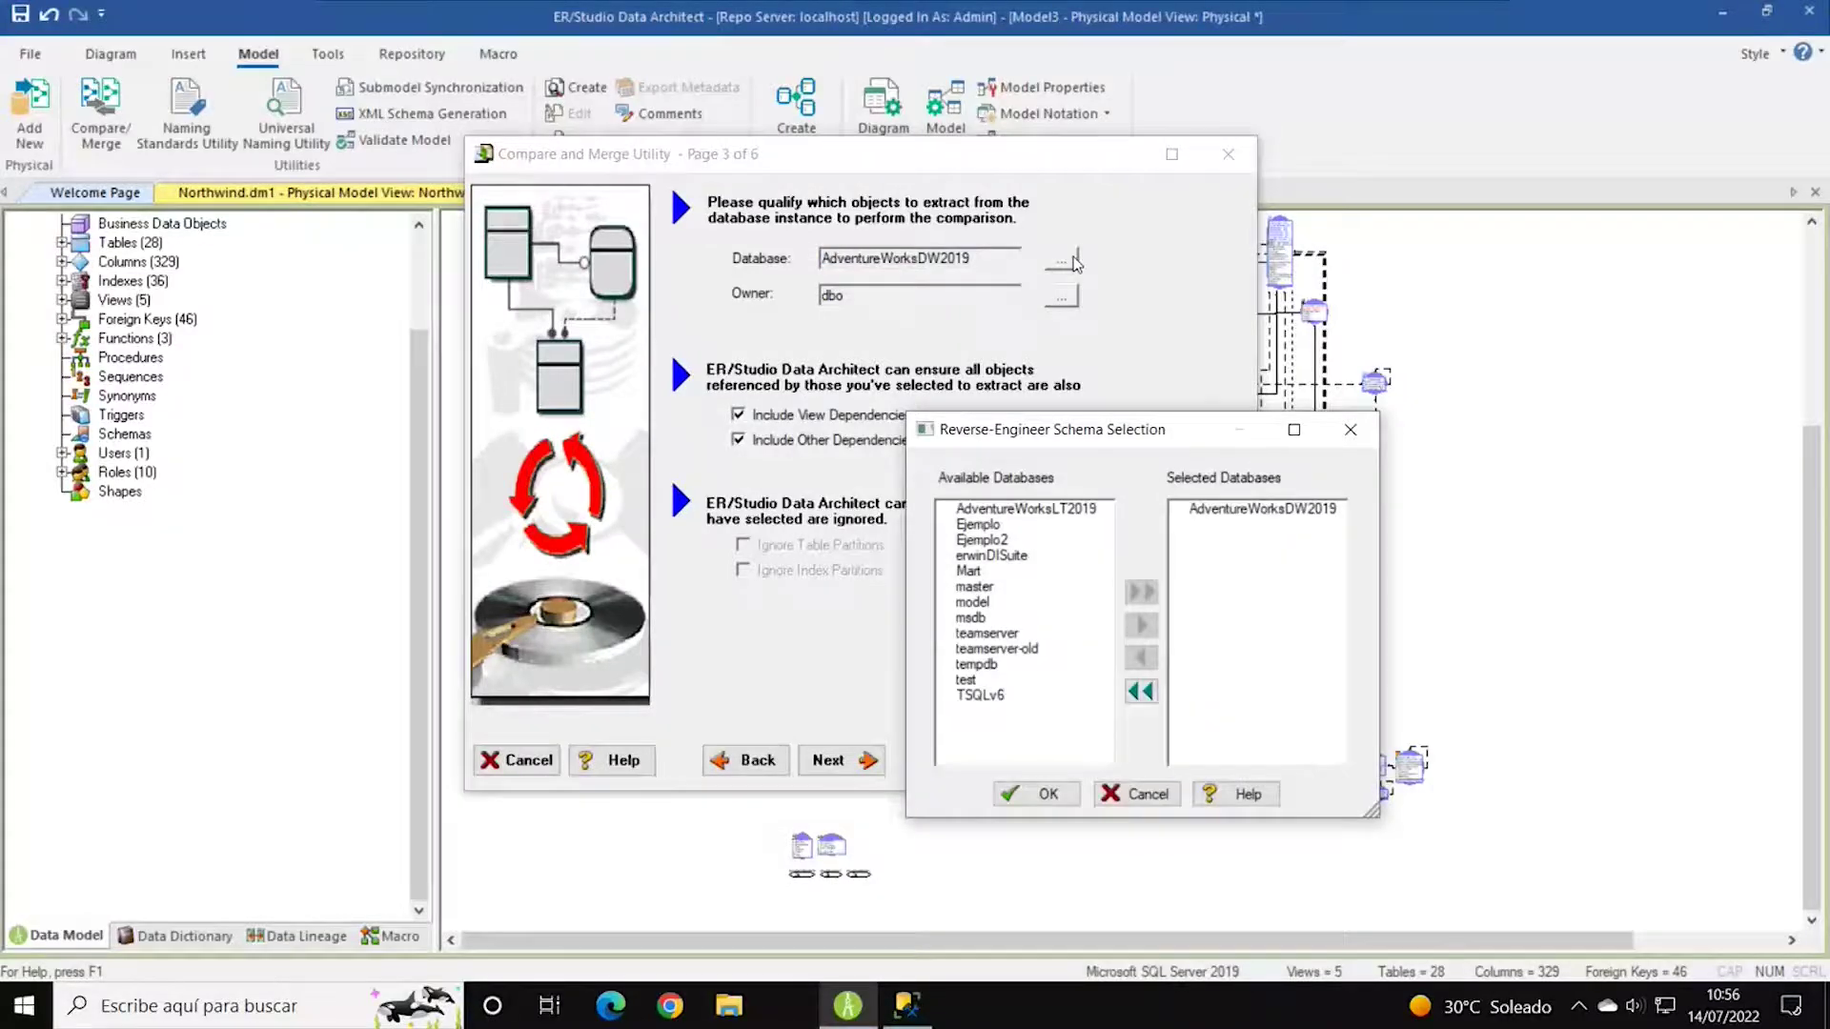
{"action": "left_click", "coordinate": [1008, 540]}
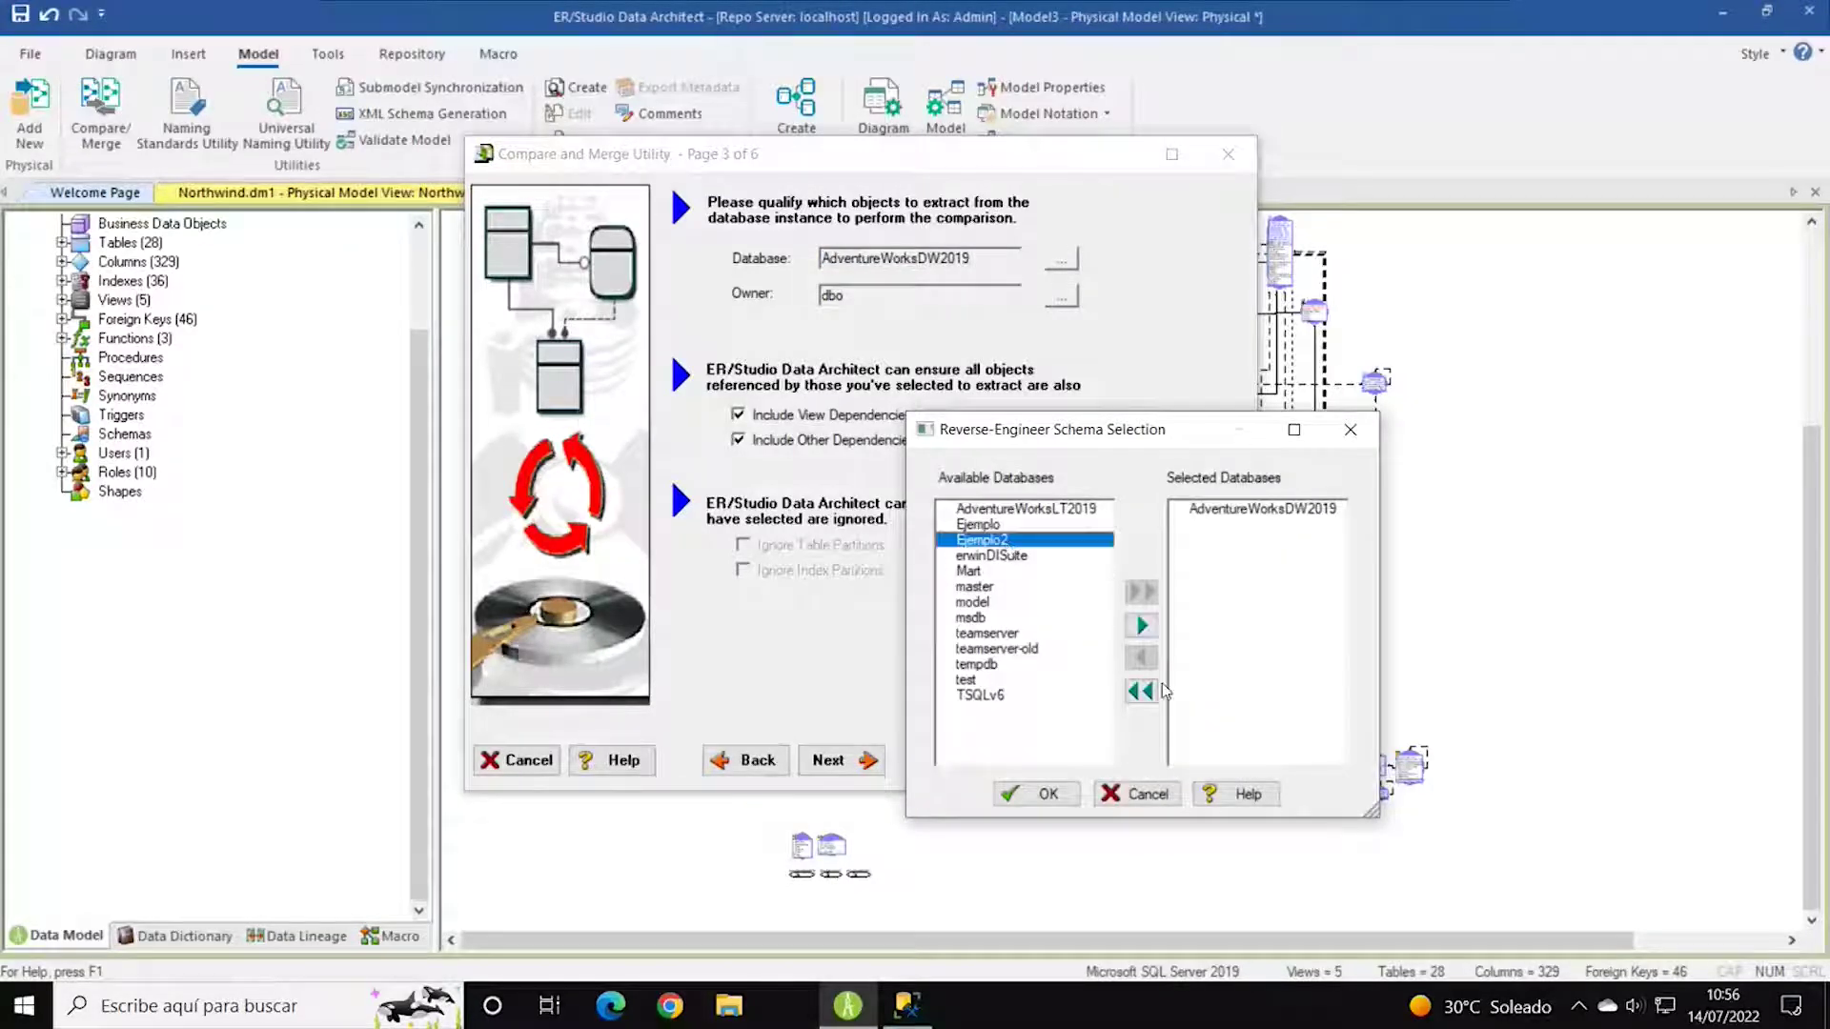
{"action": "left_click", "coordinate": [1141, 626]}
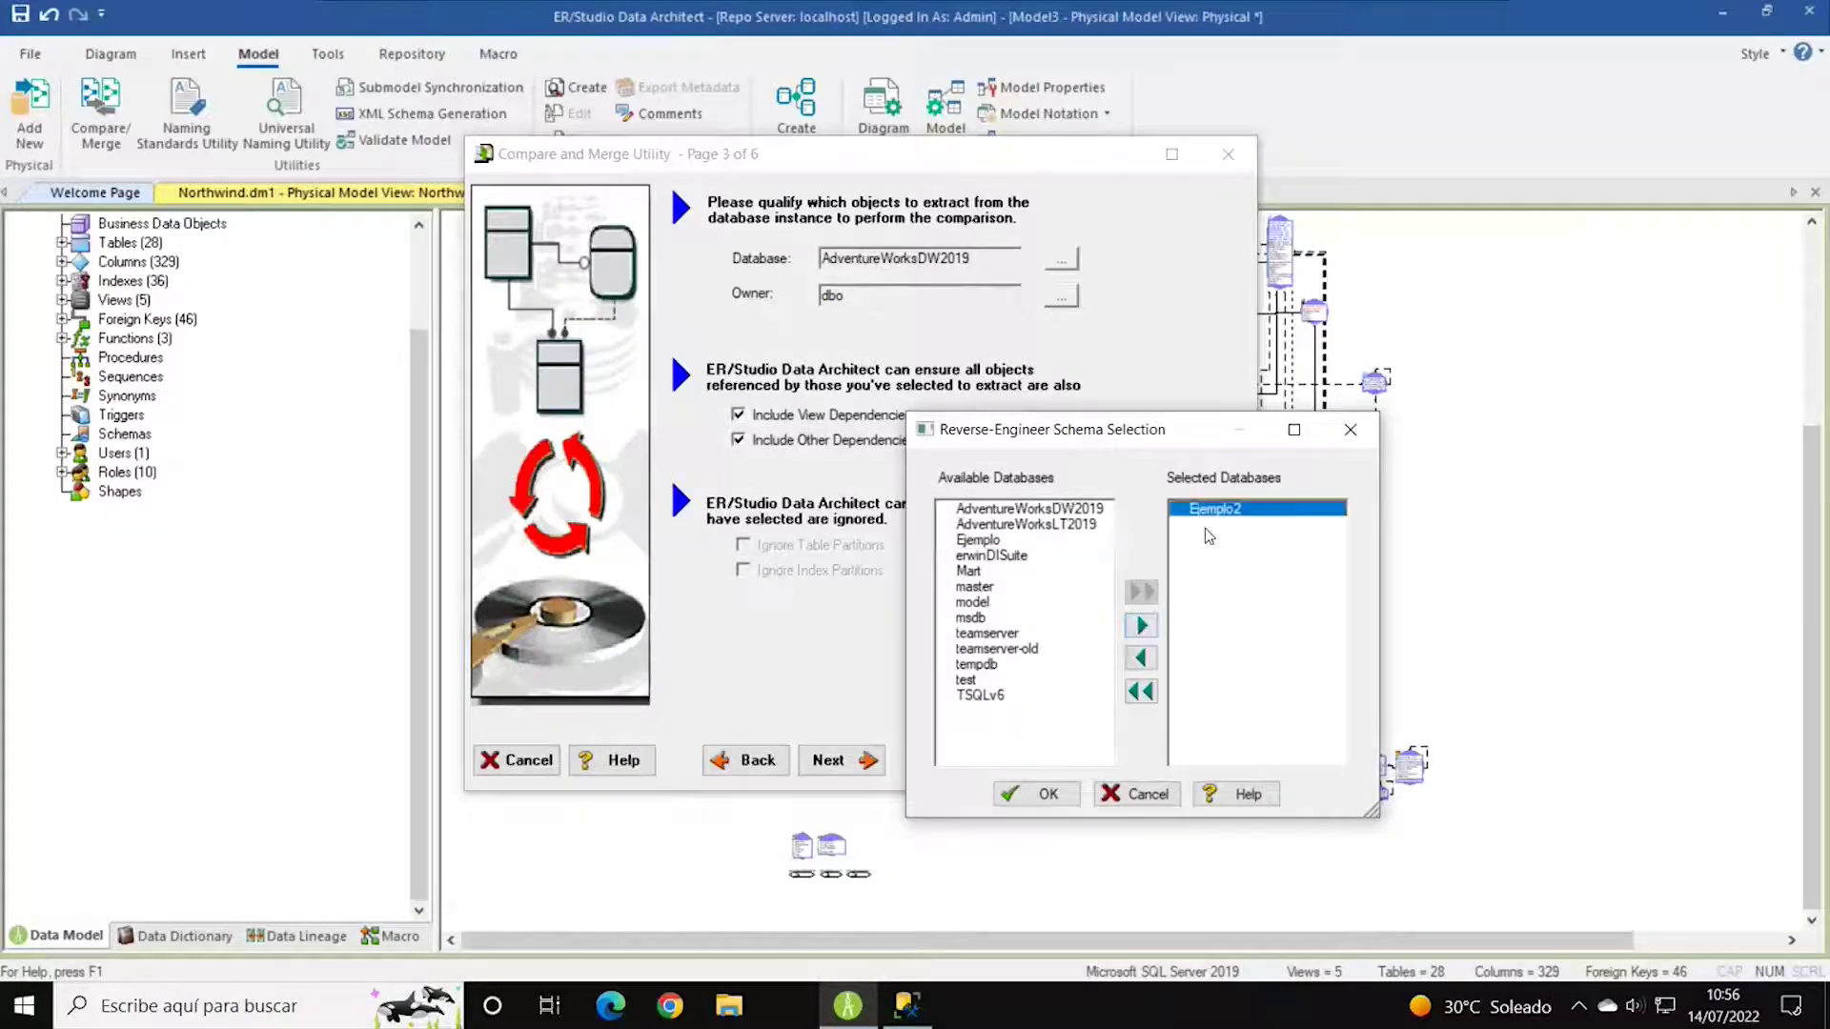
{"action": "left_click", "coordinate": [1037, 794]}
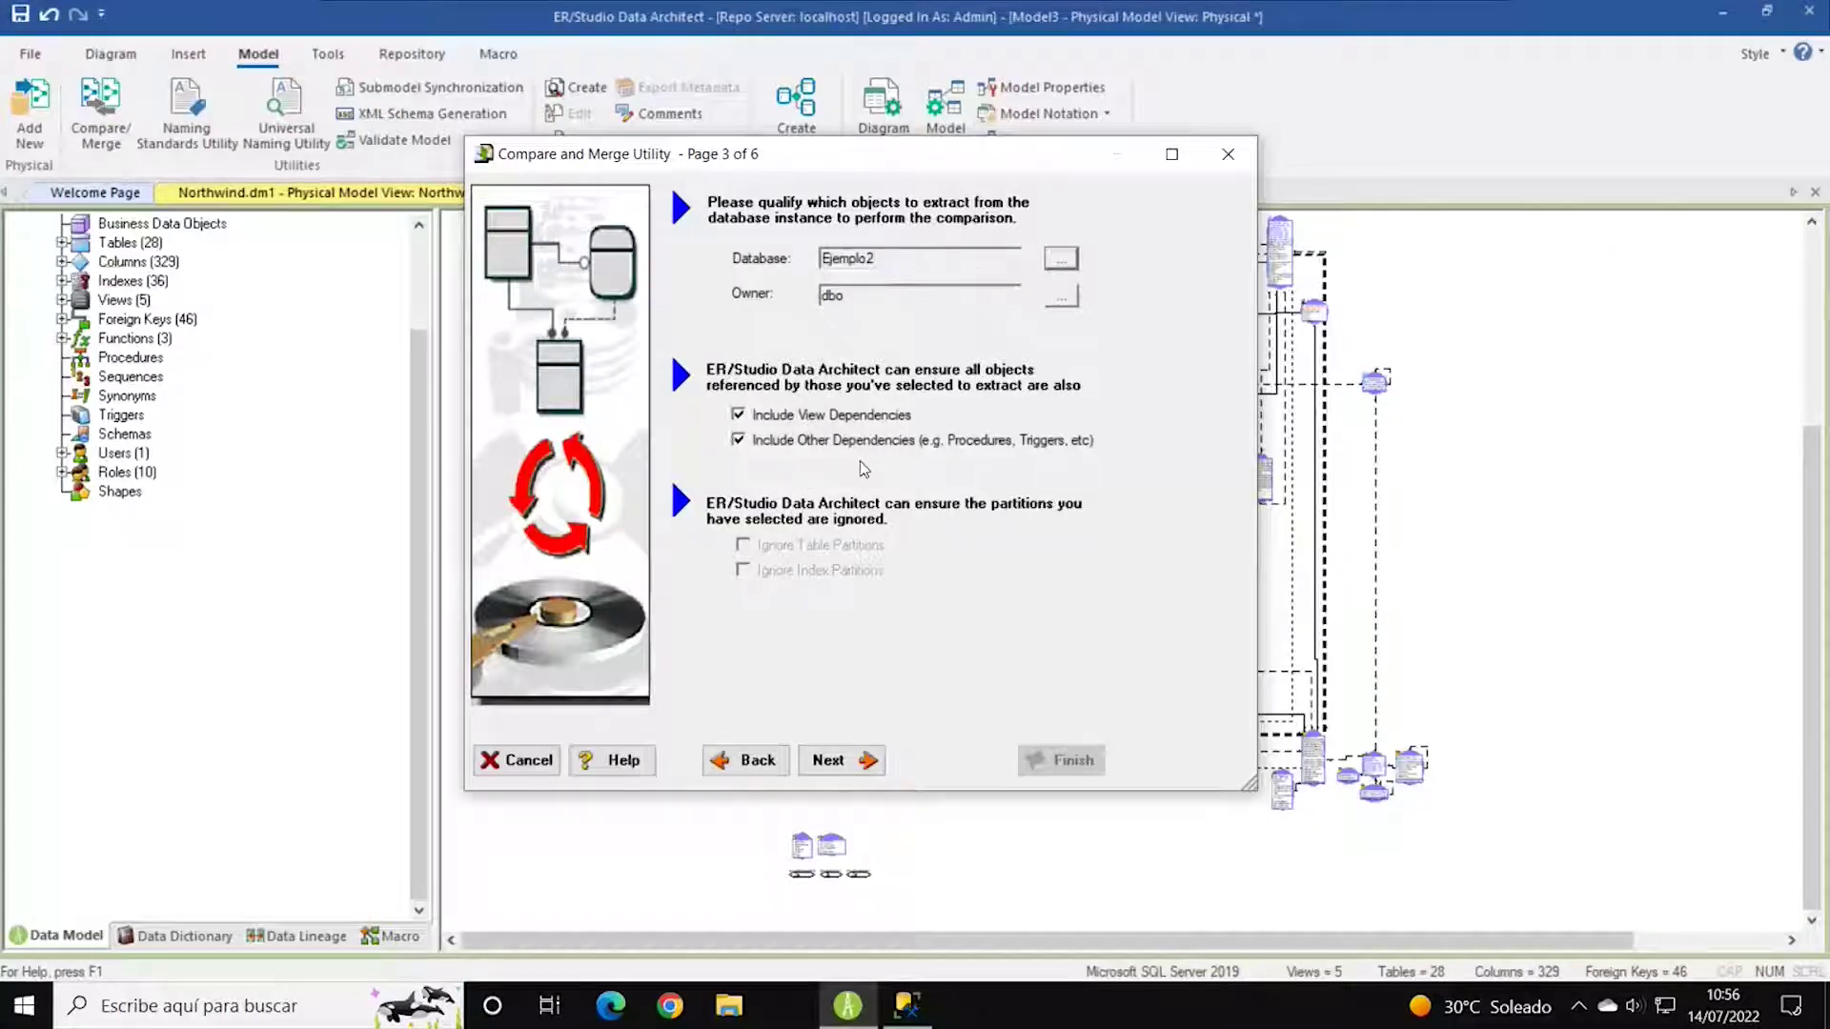
Review the General and object comparison options, keeping the defaults.
{"action": "left_click", "coordinate": [838, 759]}
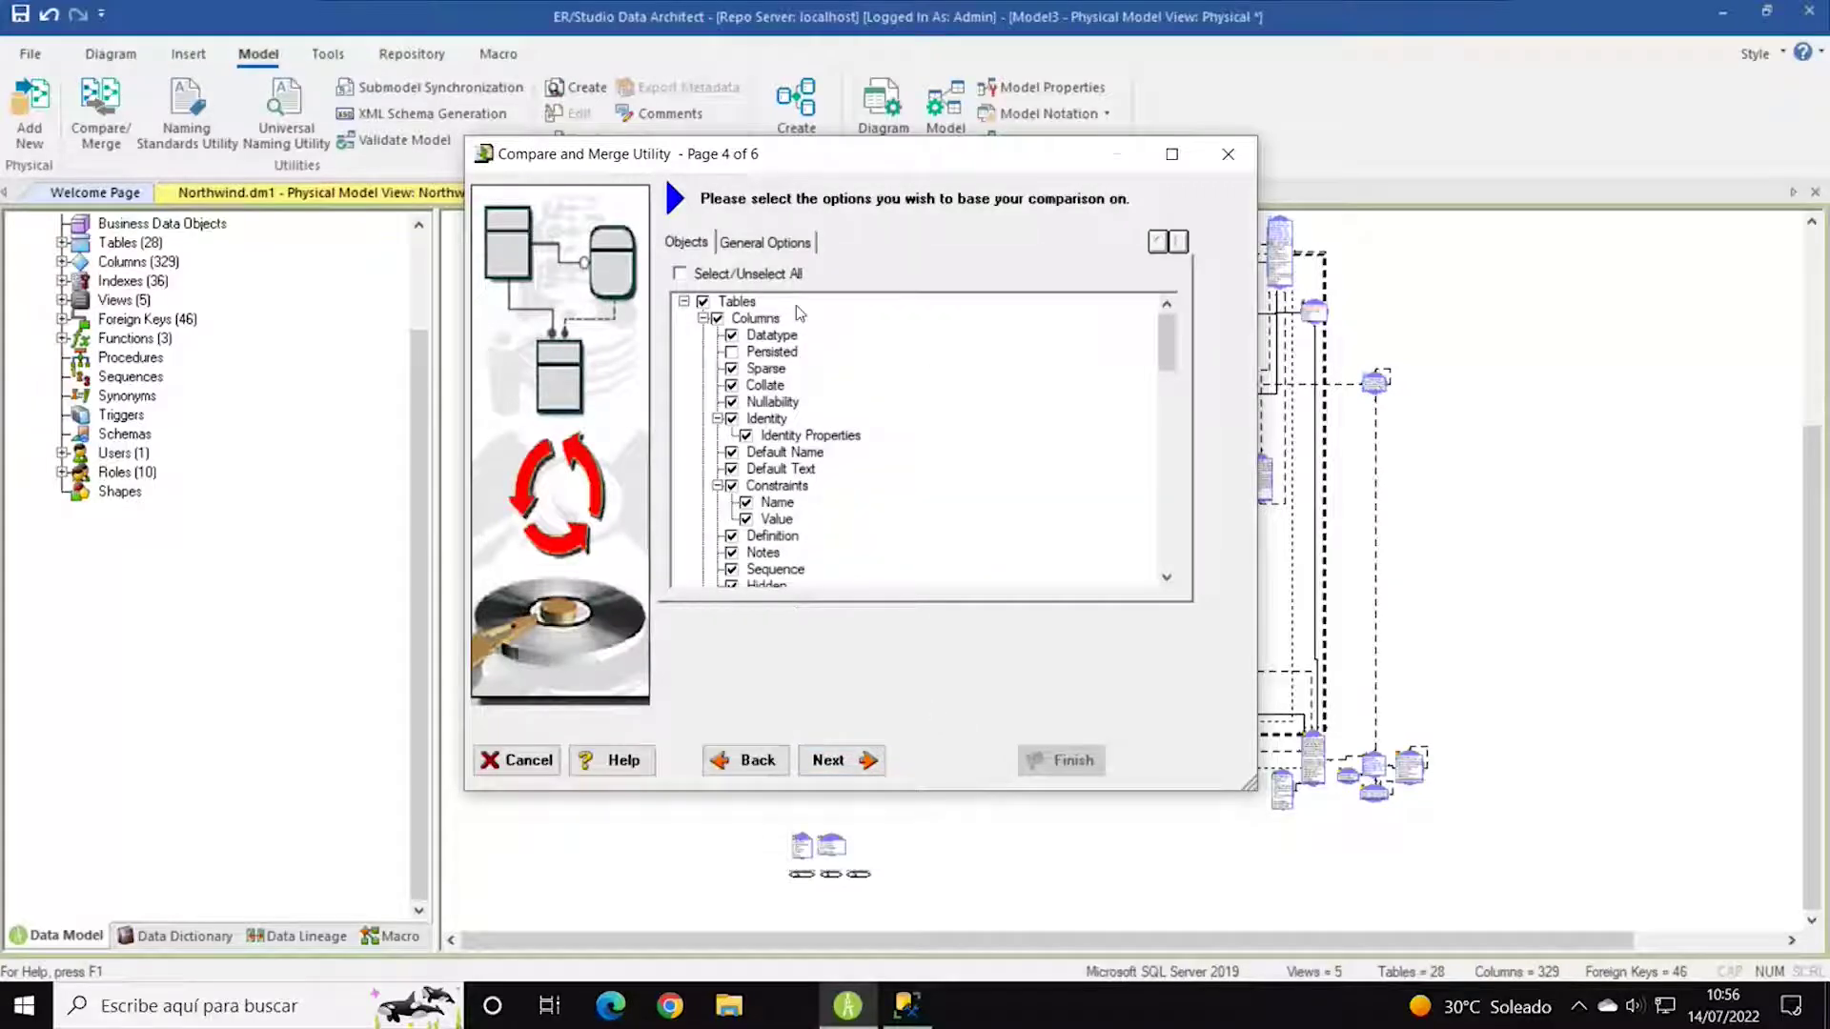
{"action": "left_click", "coordinate": [780, 246]}
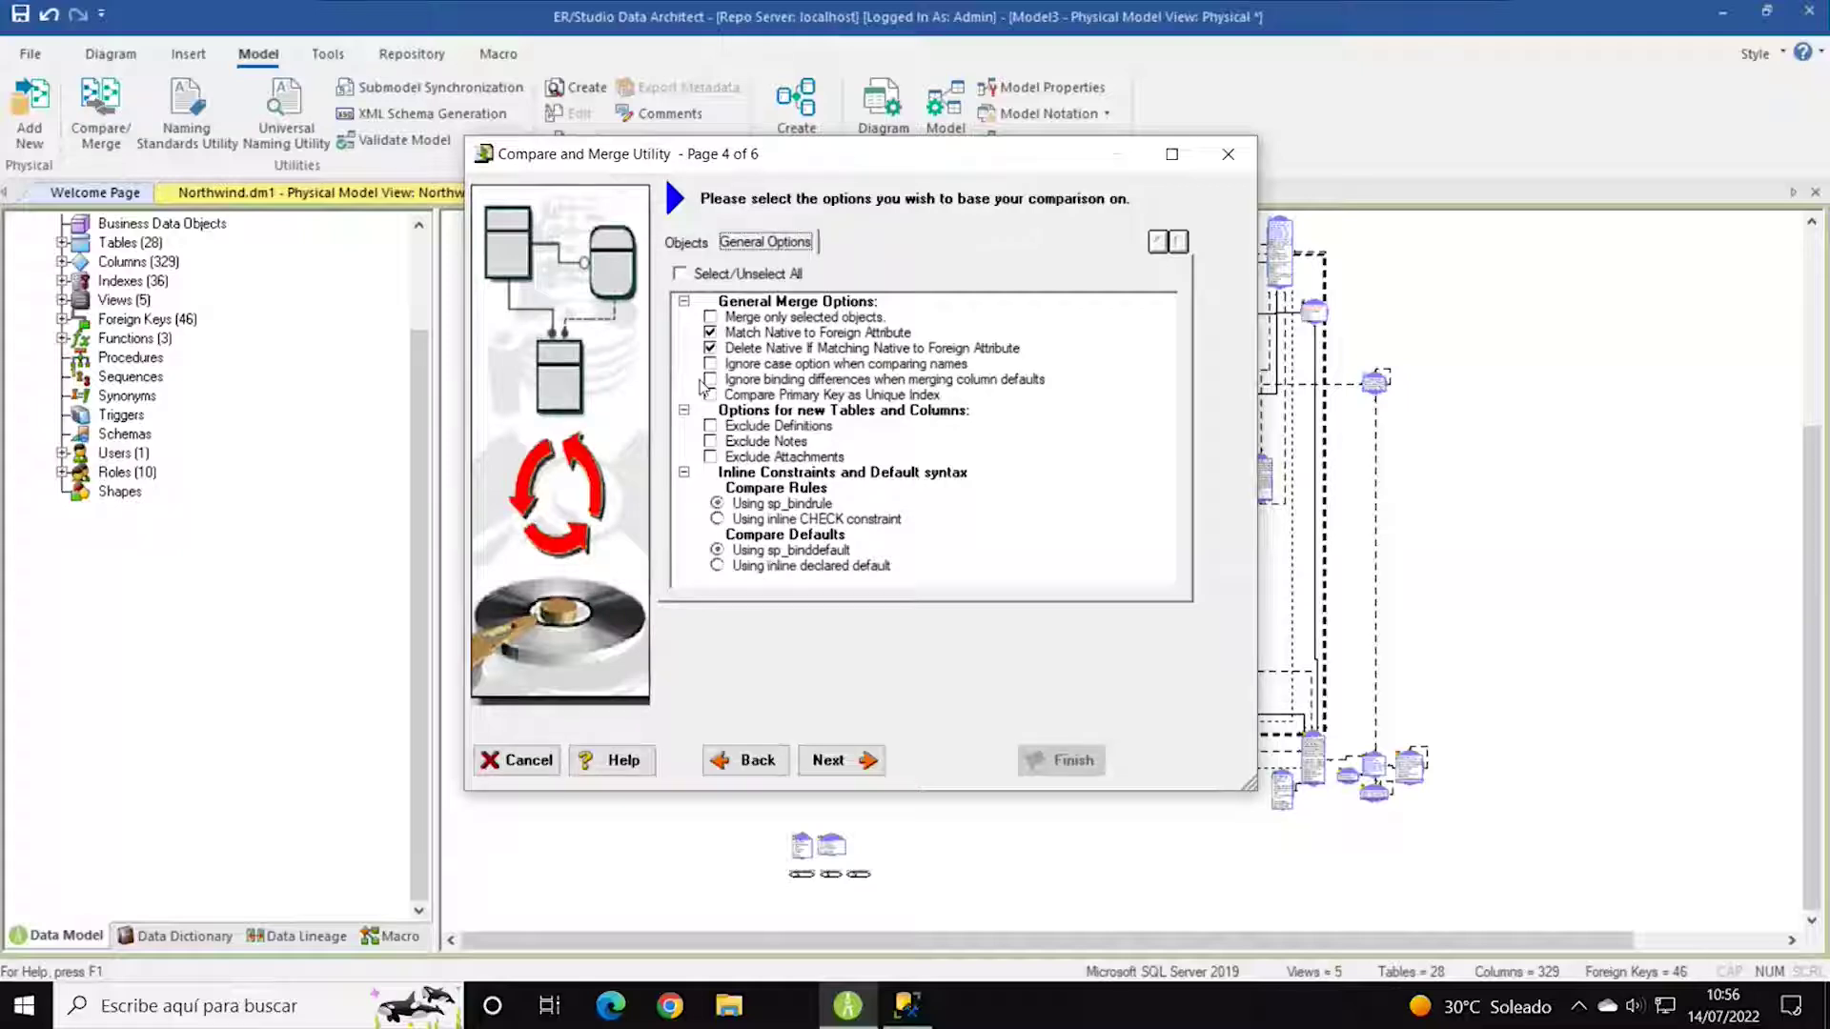
{"action": "left_click", "coordinate": [688, 244]}
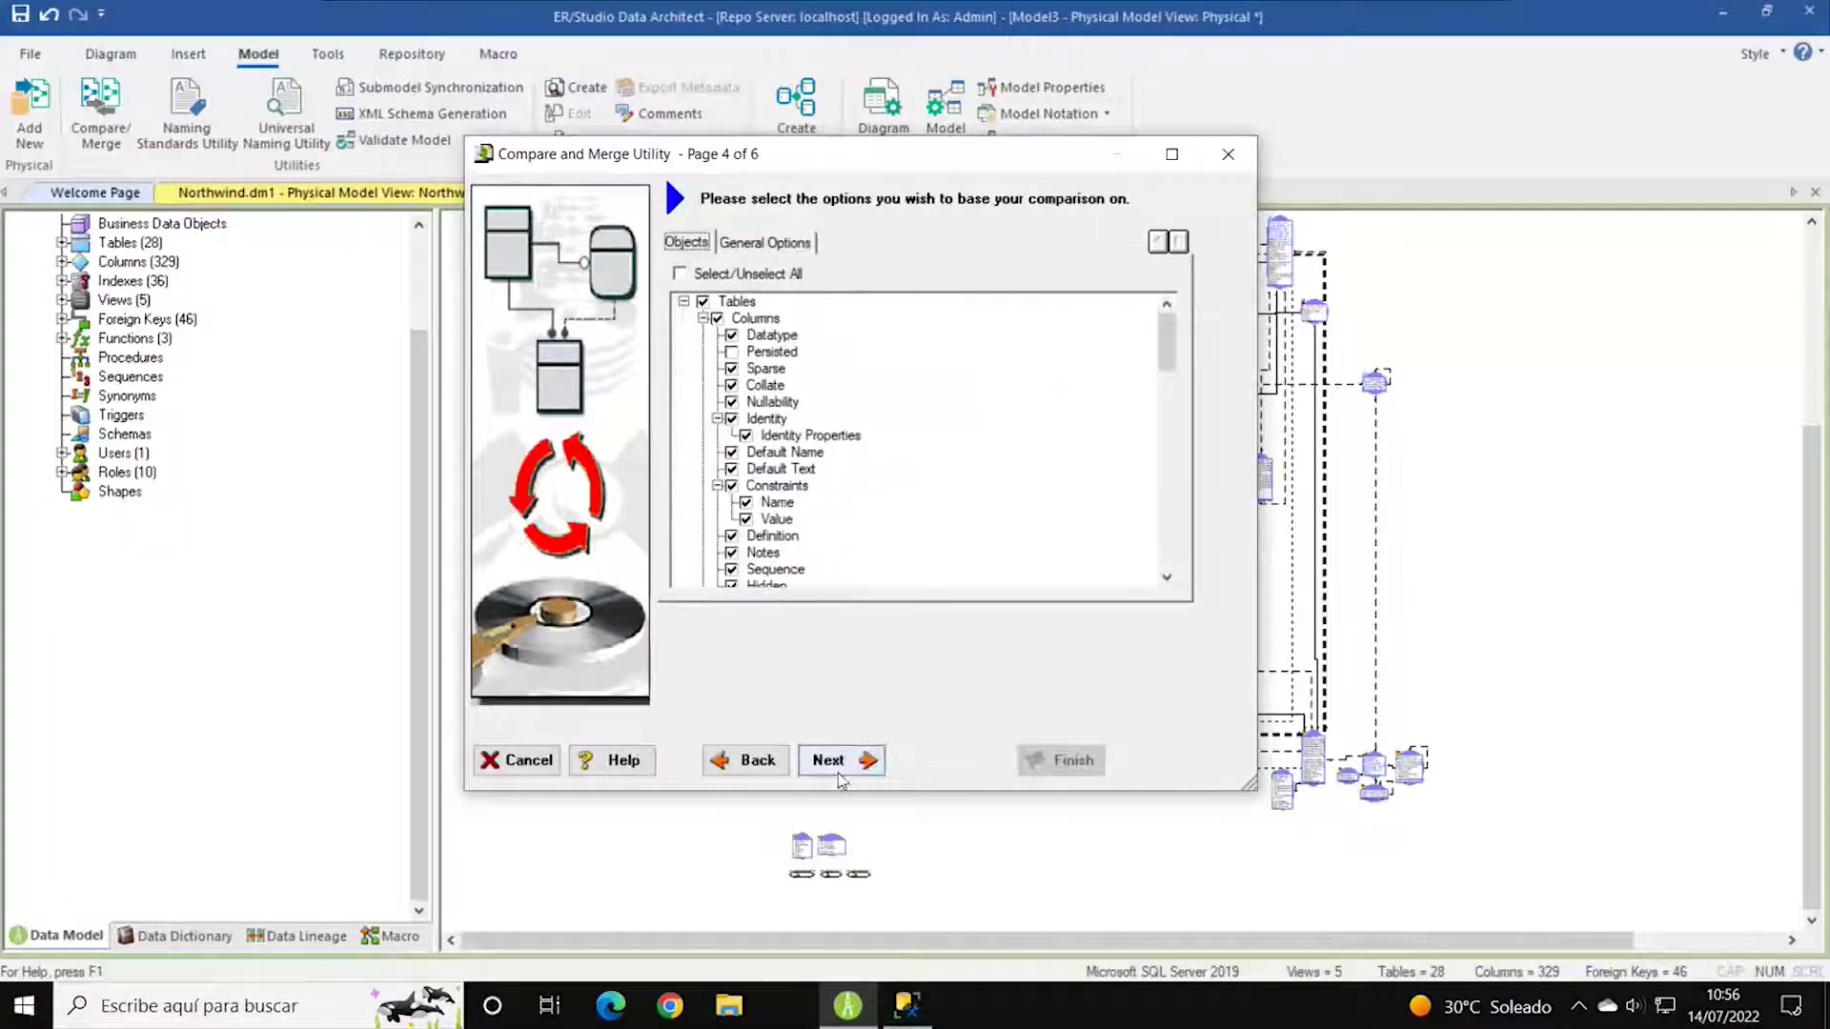
{"action": "scroll", "coordinate": [890, 531], "scroll_direction": "down", "scroll_amount": 5}
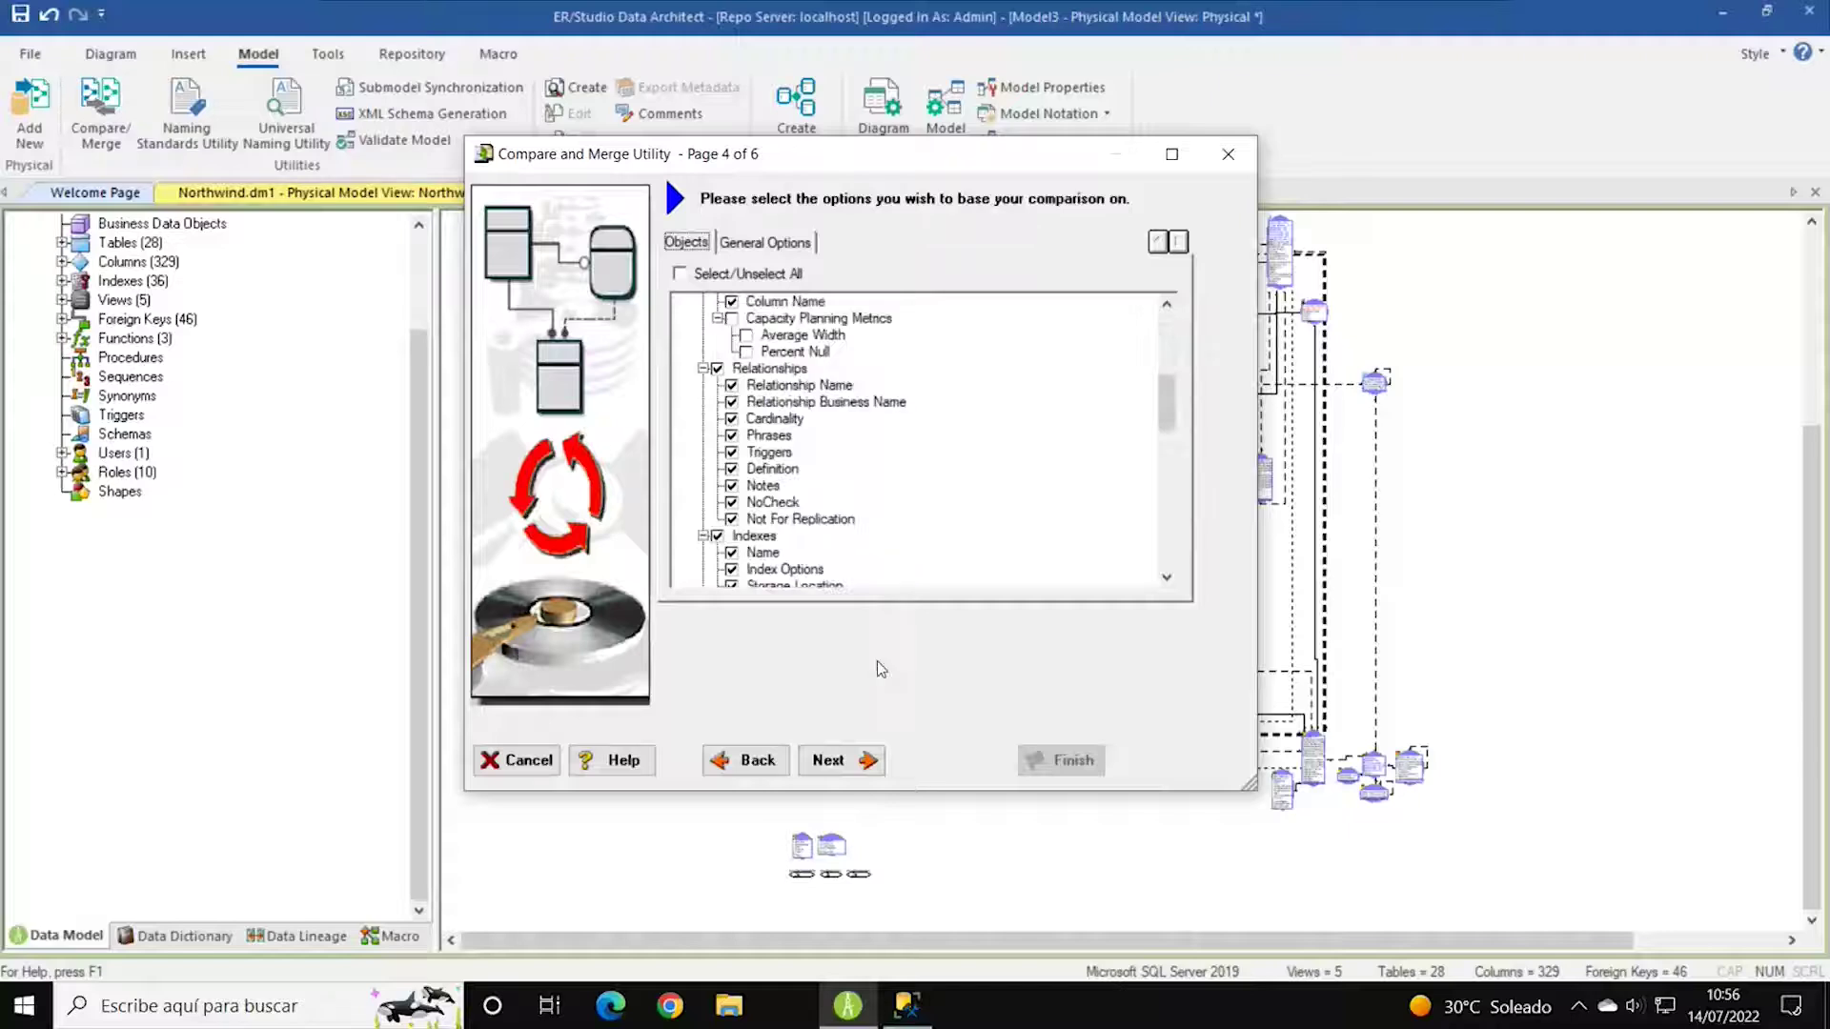
{"action": "scroll", "coordinate": [901, 532], "scroll_direction": "up", "scroll_amount": 5}
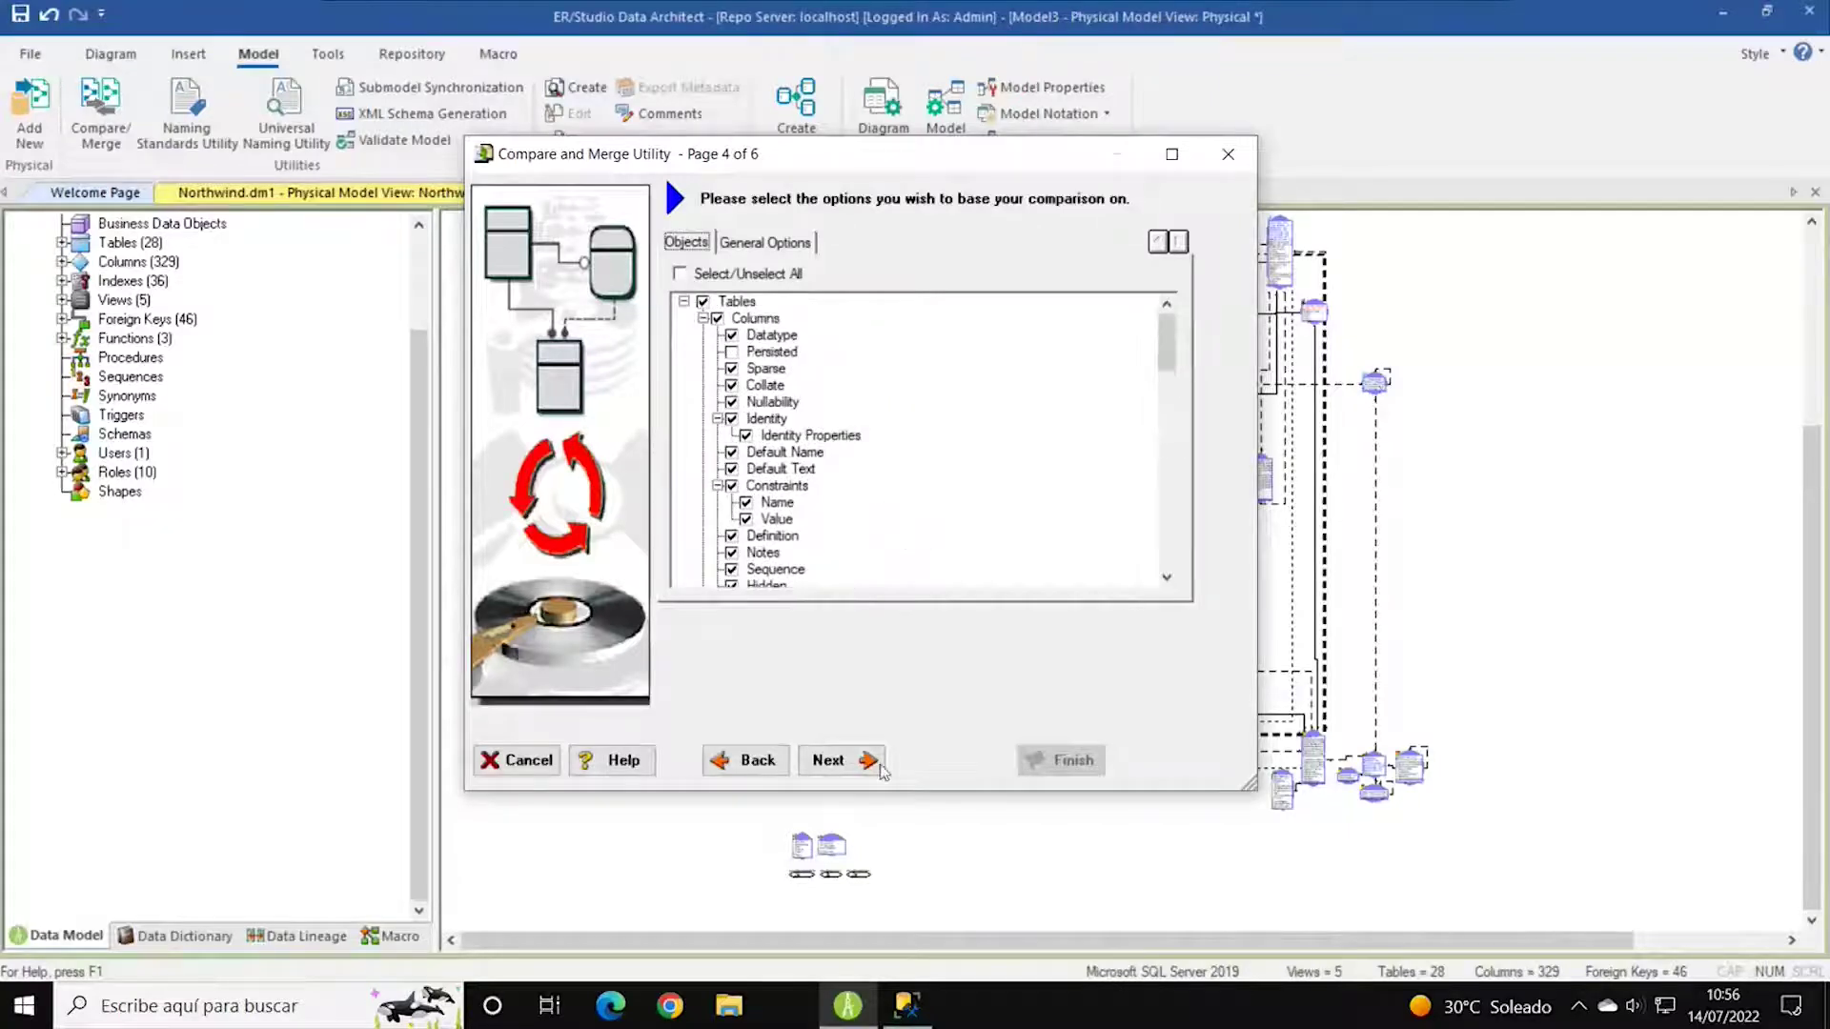
{"action": "left_click", "coordinate": [825, 755]}
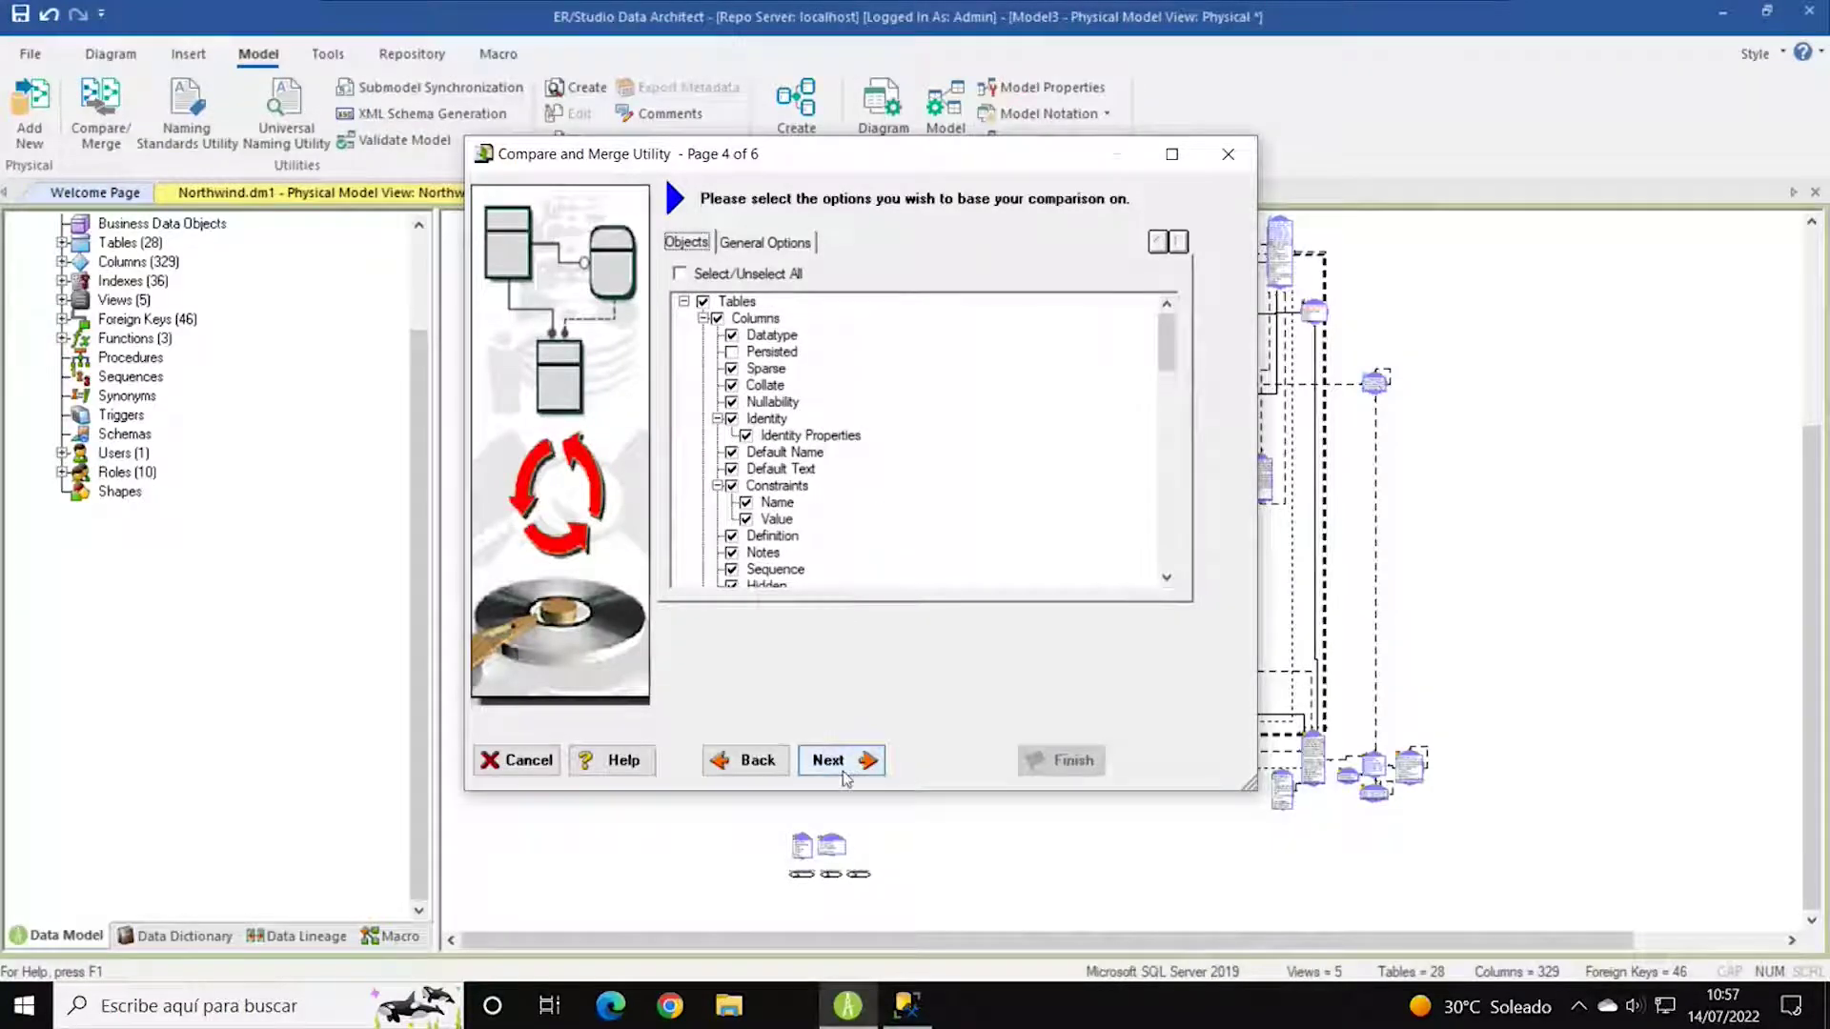
Review the tables, views, procedures, triggers, functions and schemas selected, then extract and compare Ejemplo2.
{"action": "left_click", "coordinate": [845, 772]}
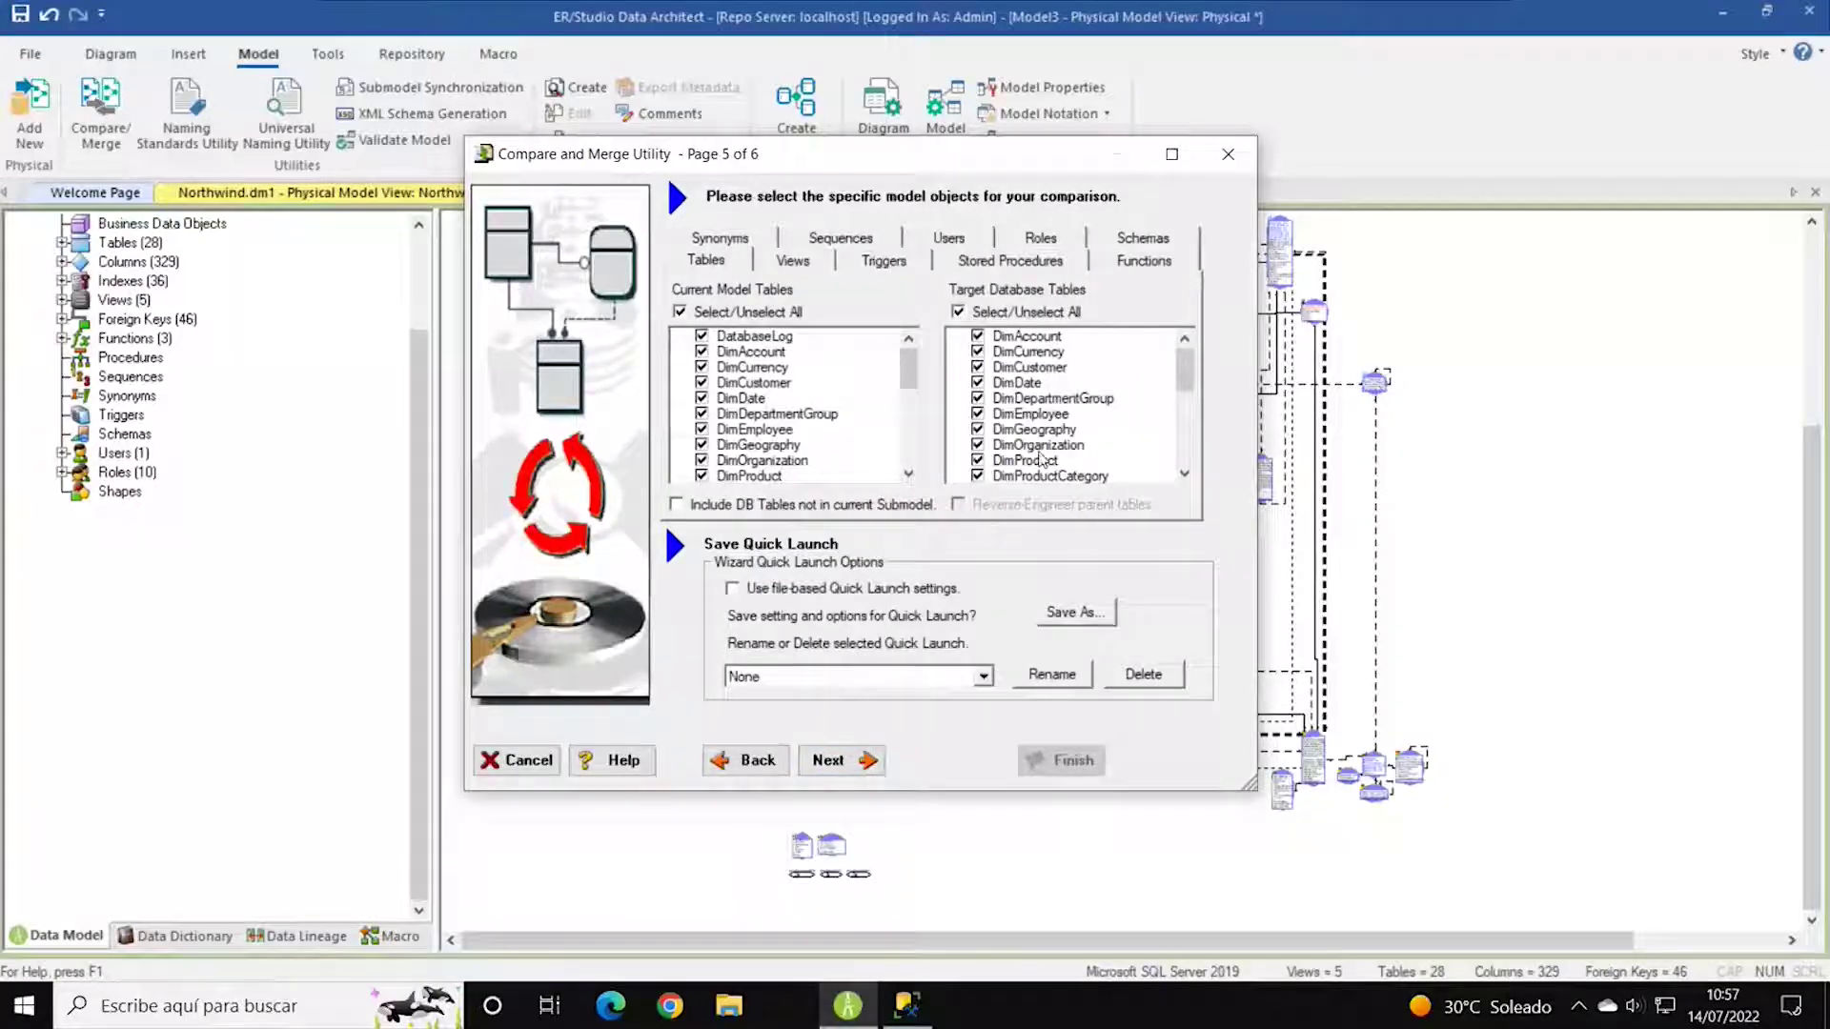
{"action": "left_click", "coordinate": [792, 261]}
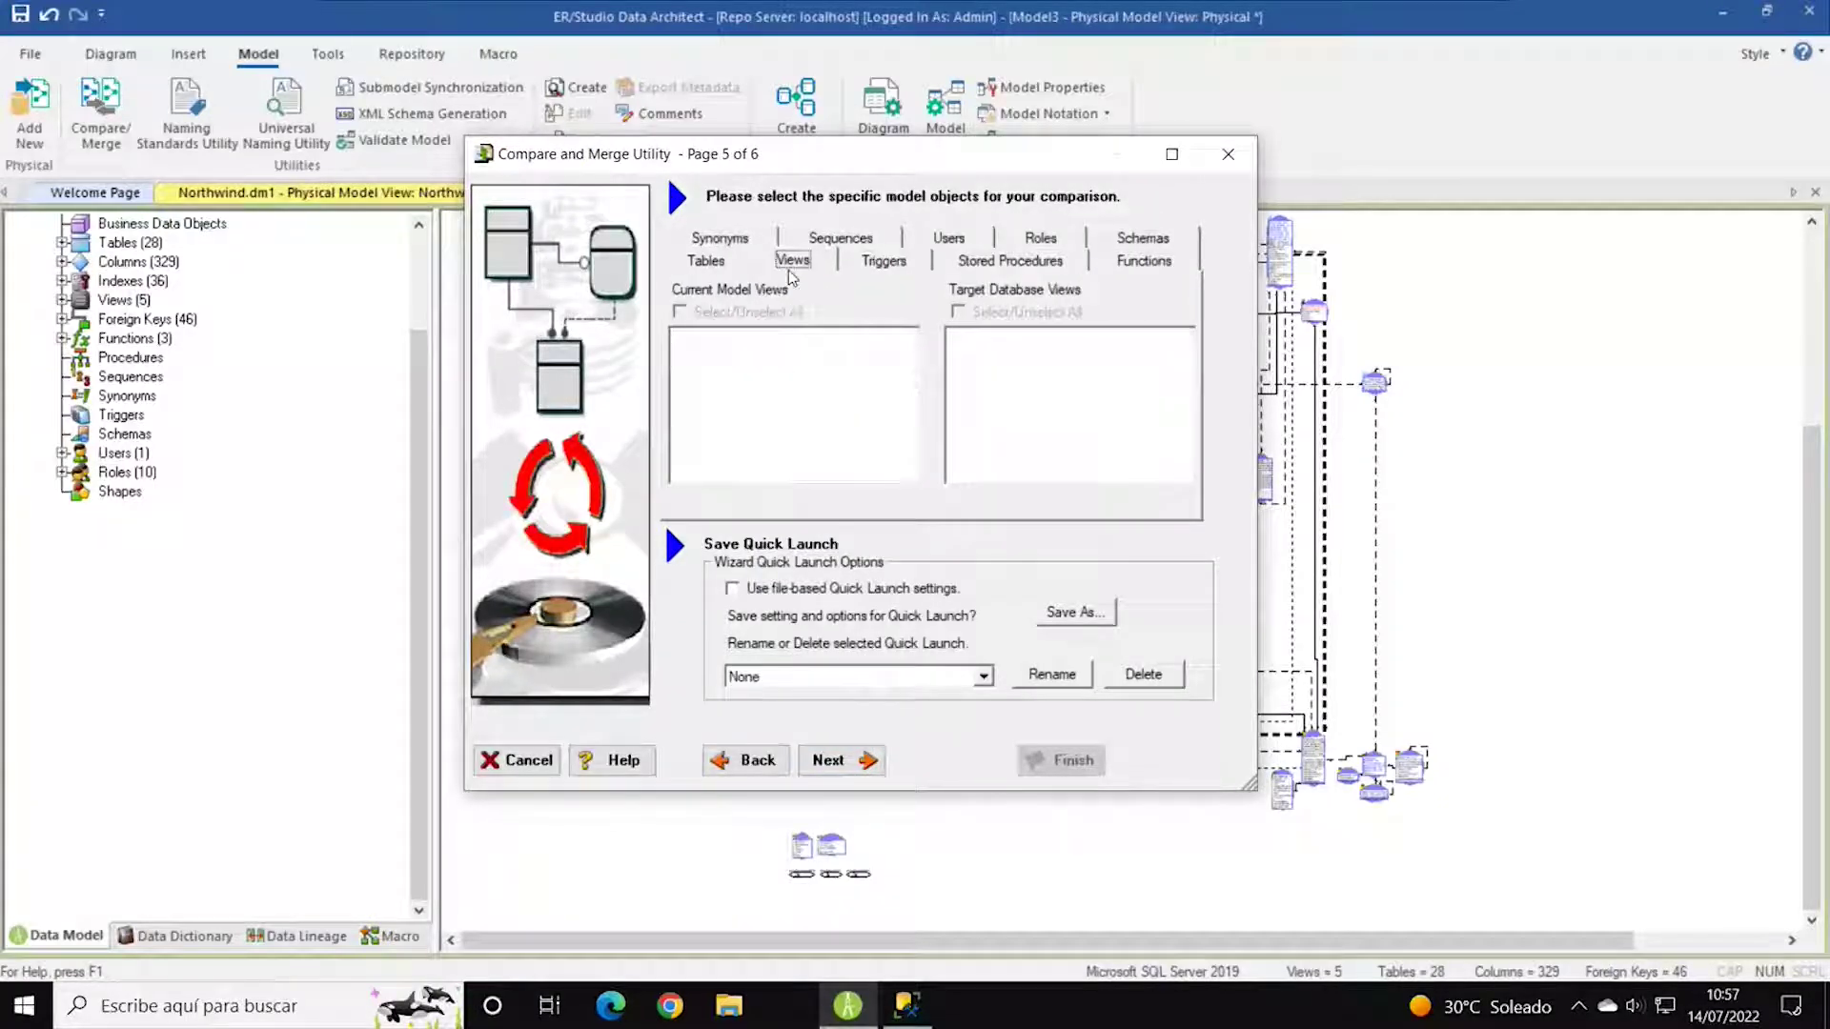
{"action": "left_click", "coordinate": [715, 263]}
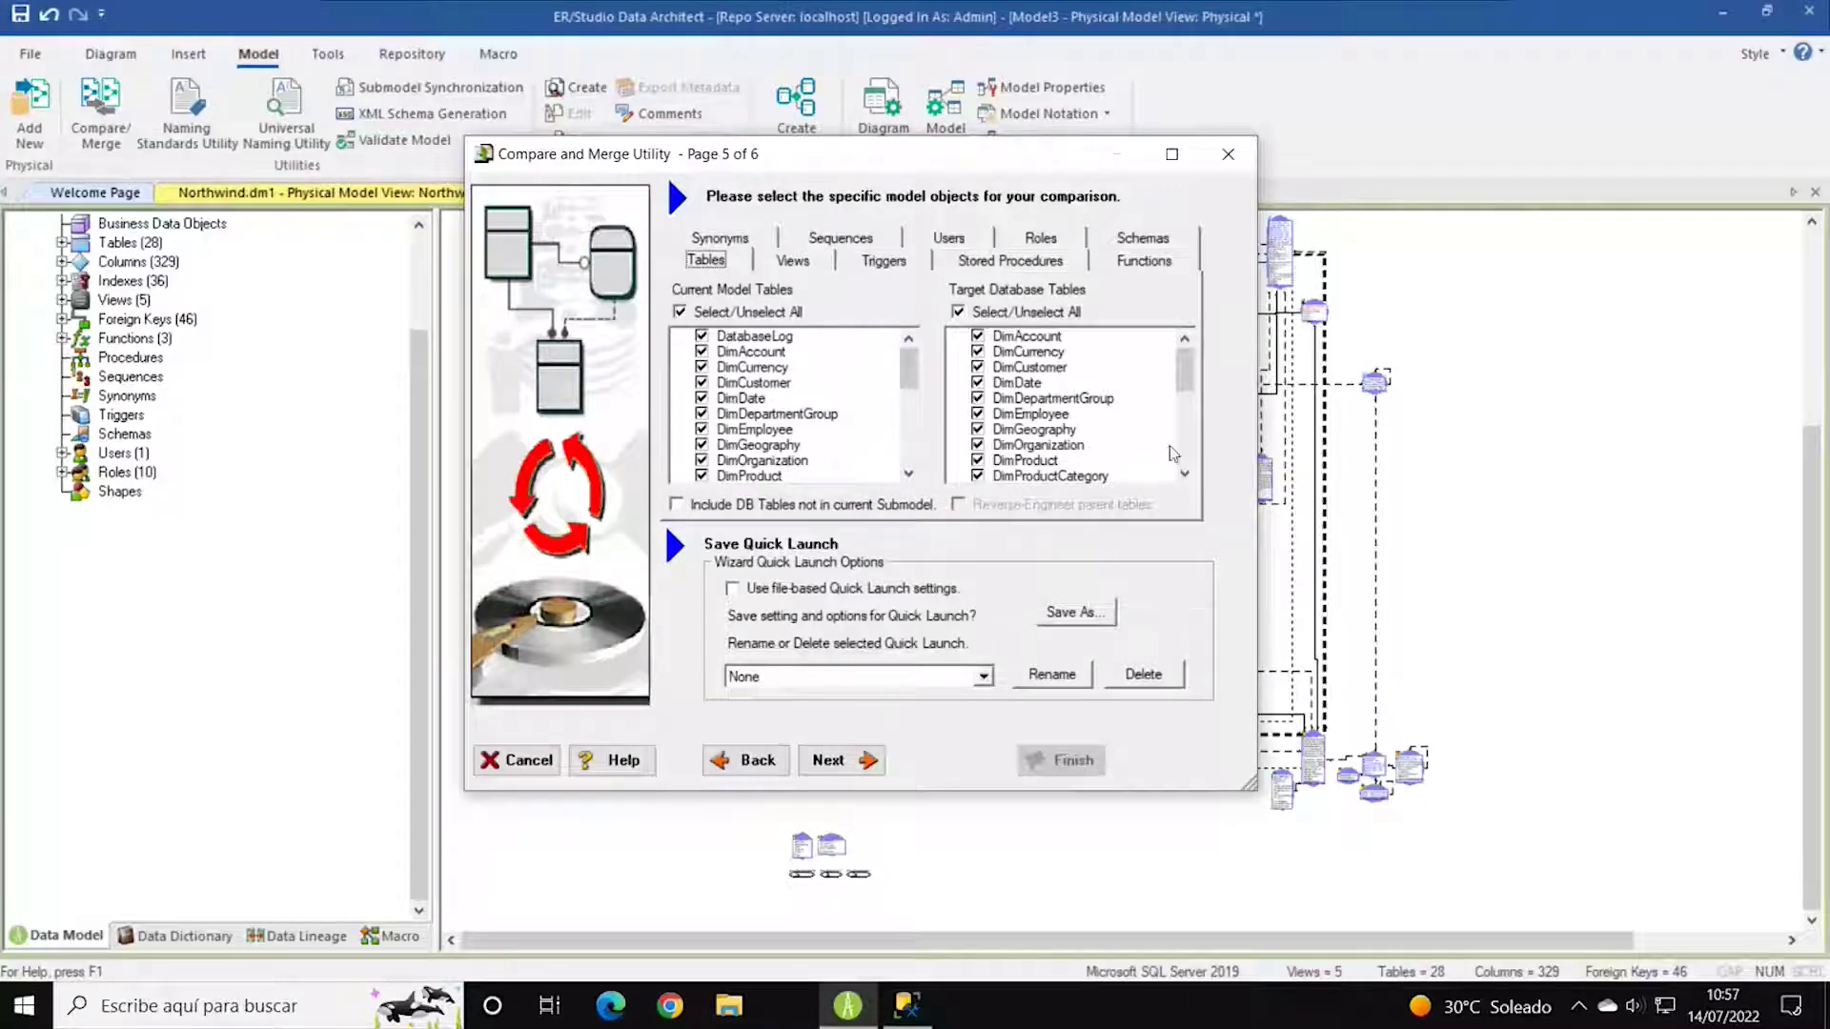
{"action": "left_click_drag", "start_coordinate": [1185, 369], "coordinate": [1198, 415]}
{"action": "scroll", "coordinate": [1187, 467], "scroll_direction": "up", "scroll_amount": 5}
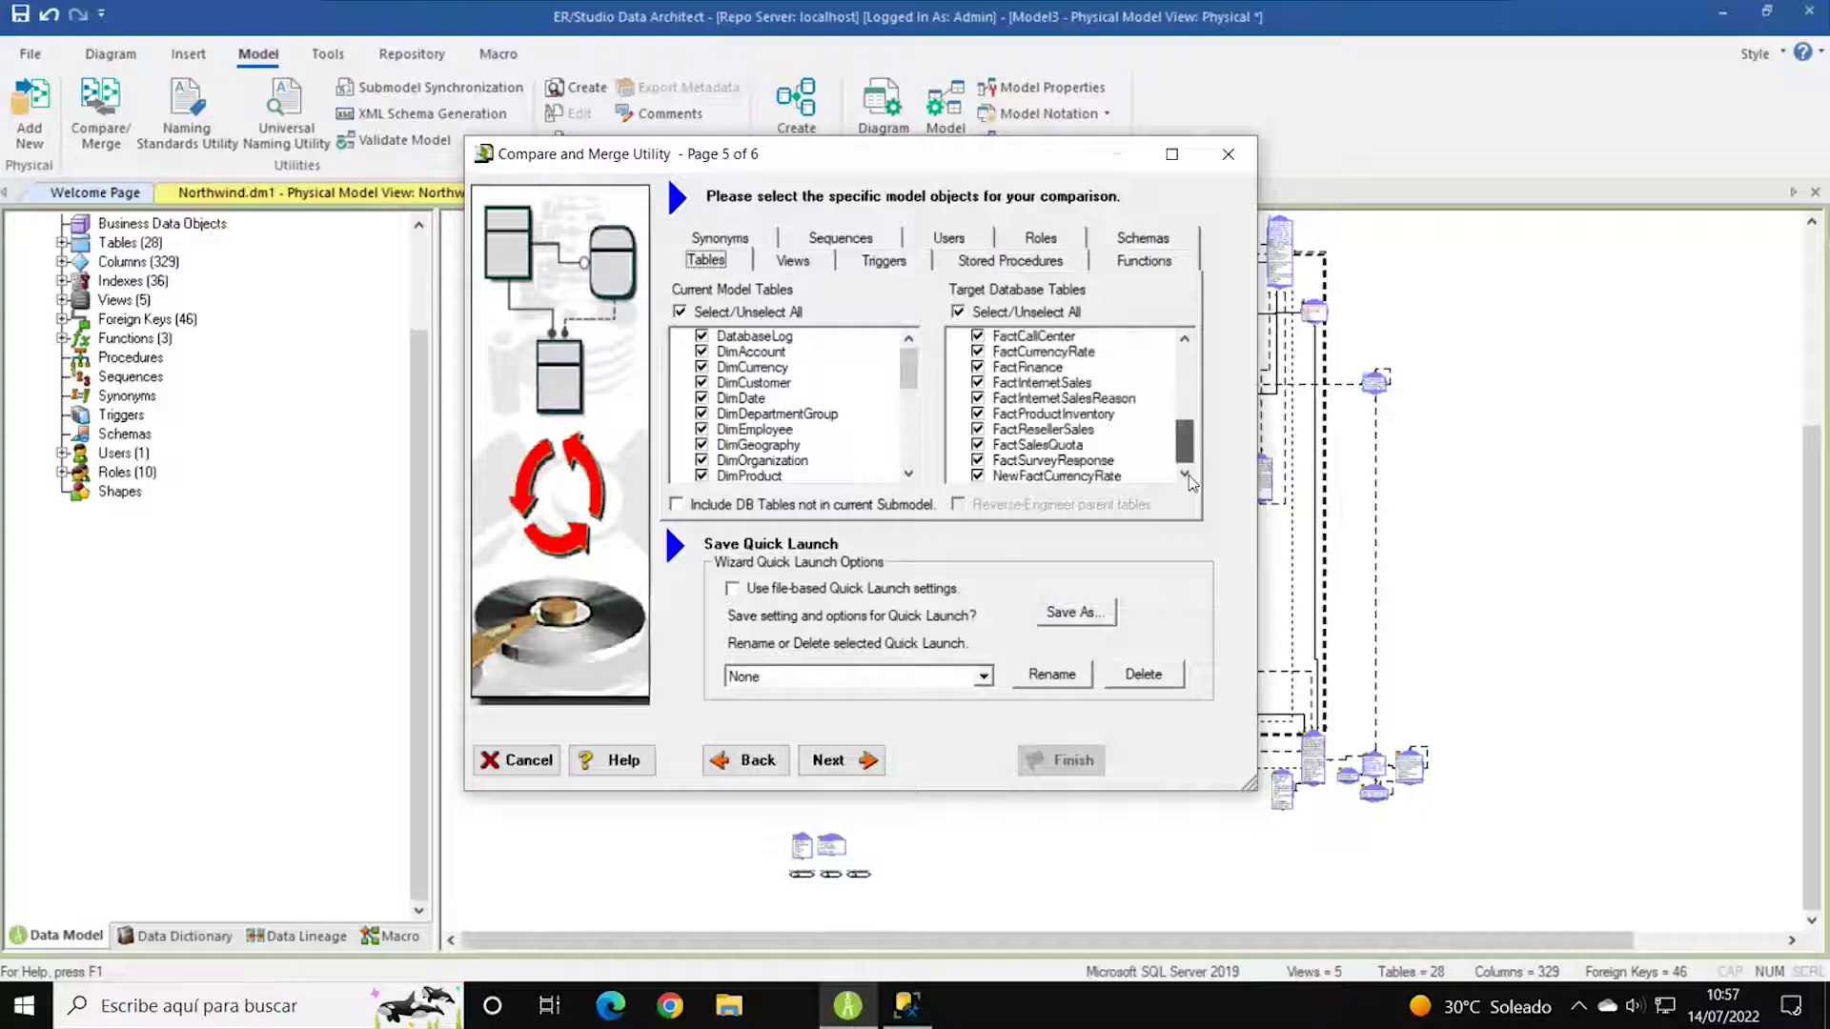
{"action": "left_click", "coordinate": [1013, 261]}
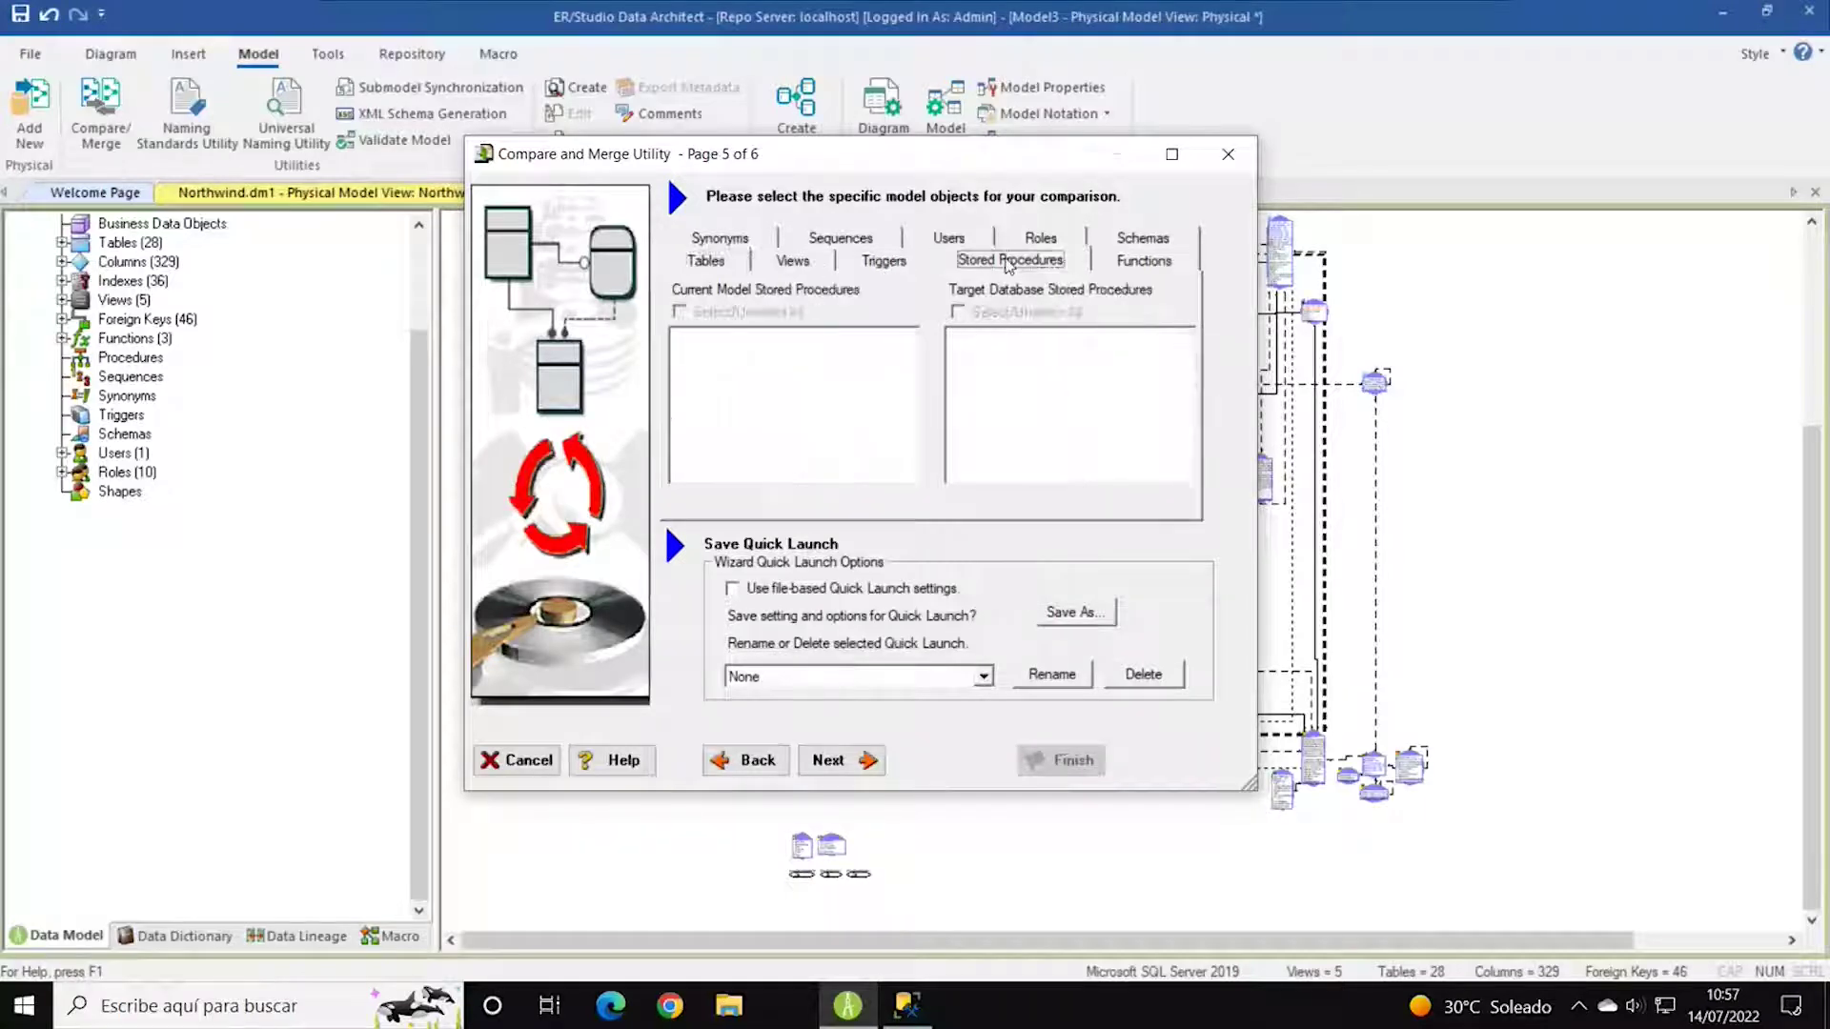
{"action": "left_click", "coordinate": [901, 266]}
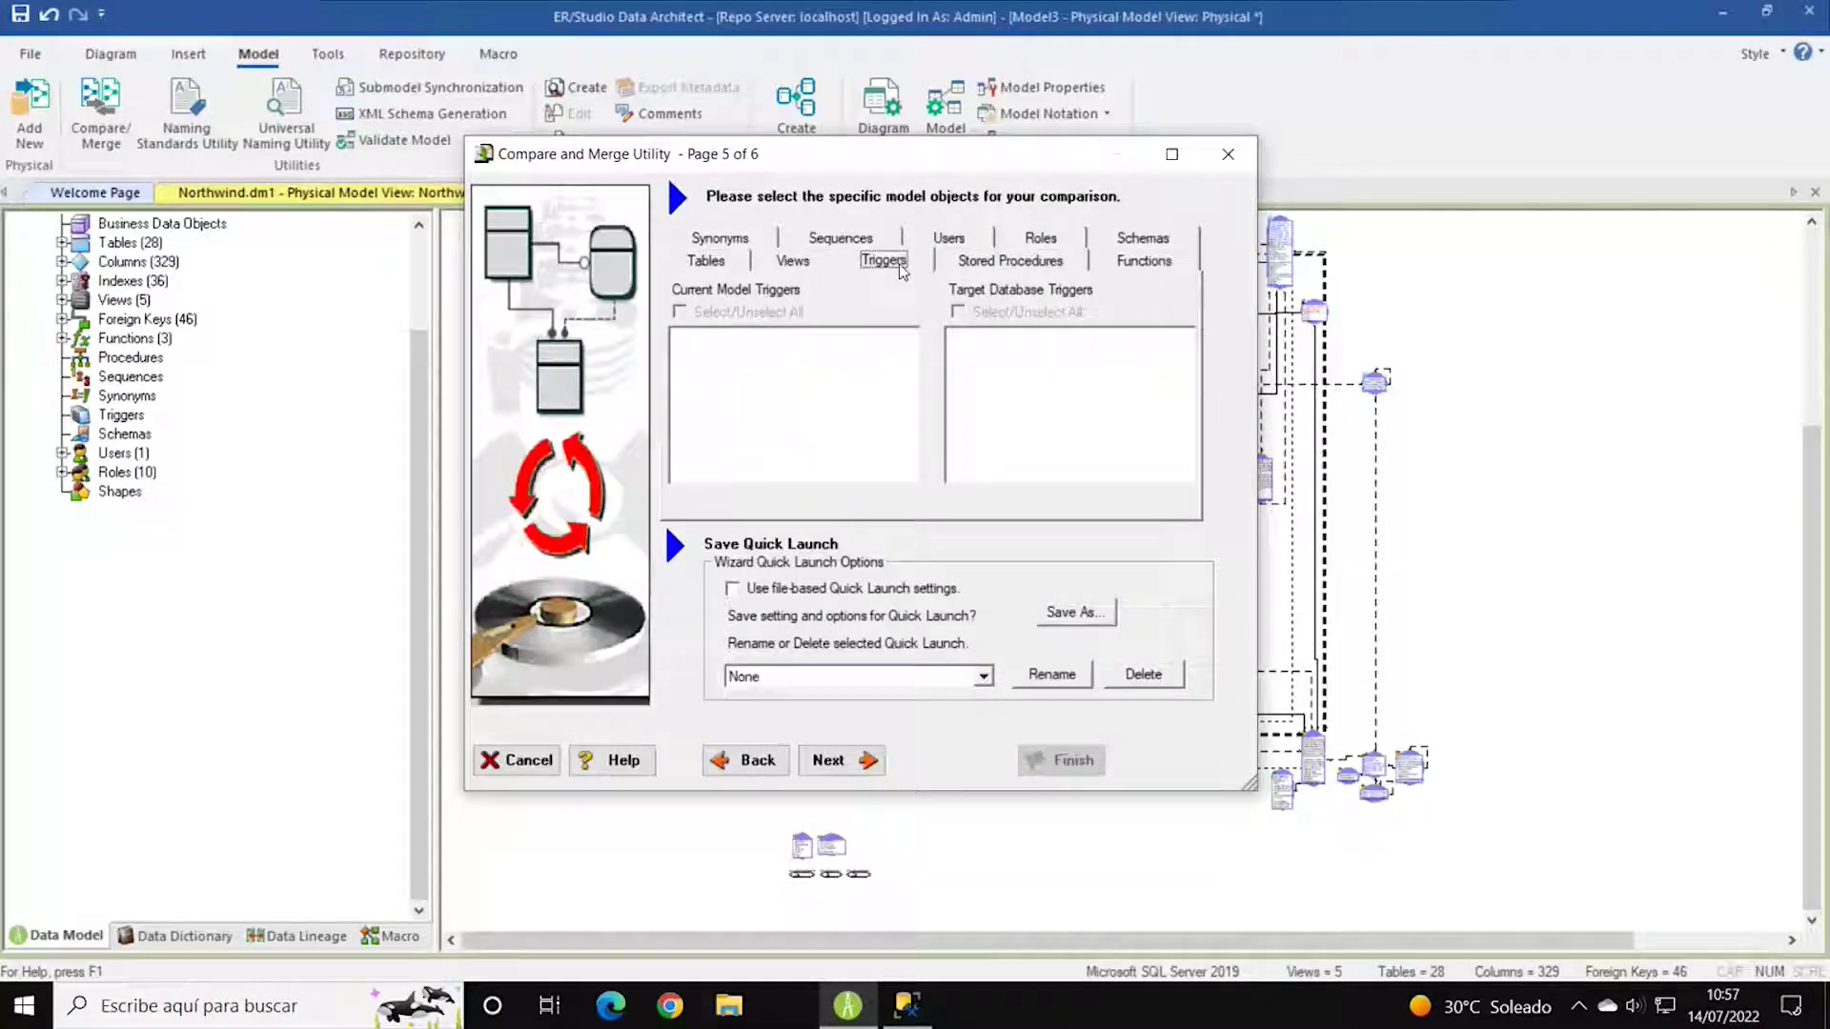
{"action": "left_click", "coordinate": [1146, 264]}
{"action": "left_click", "coordinate": [1145, 240]}
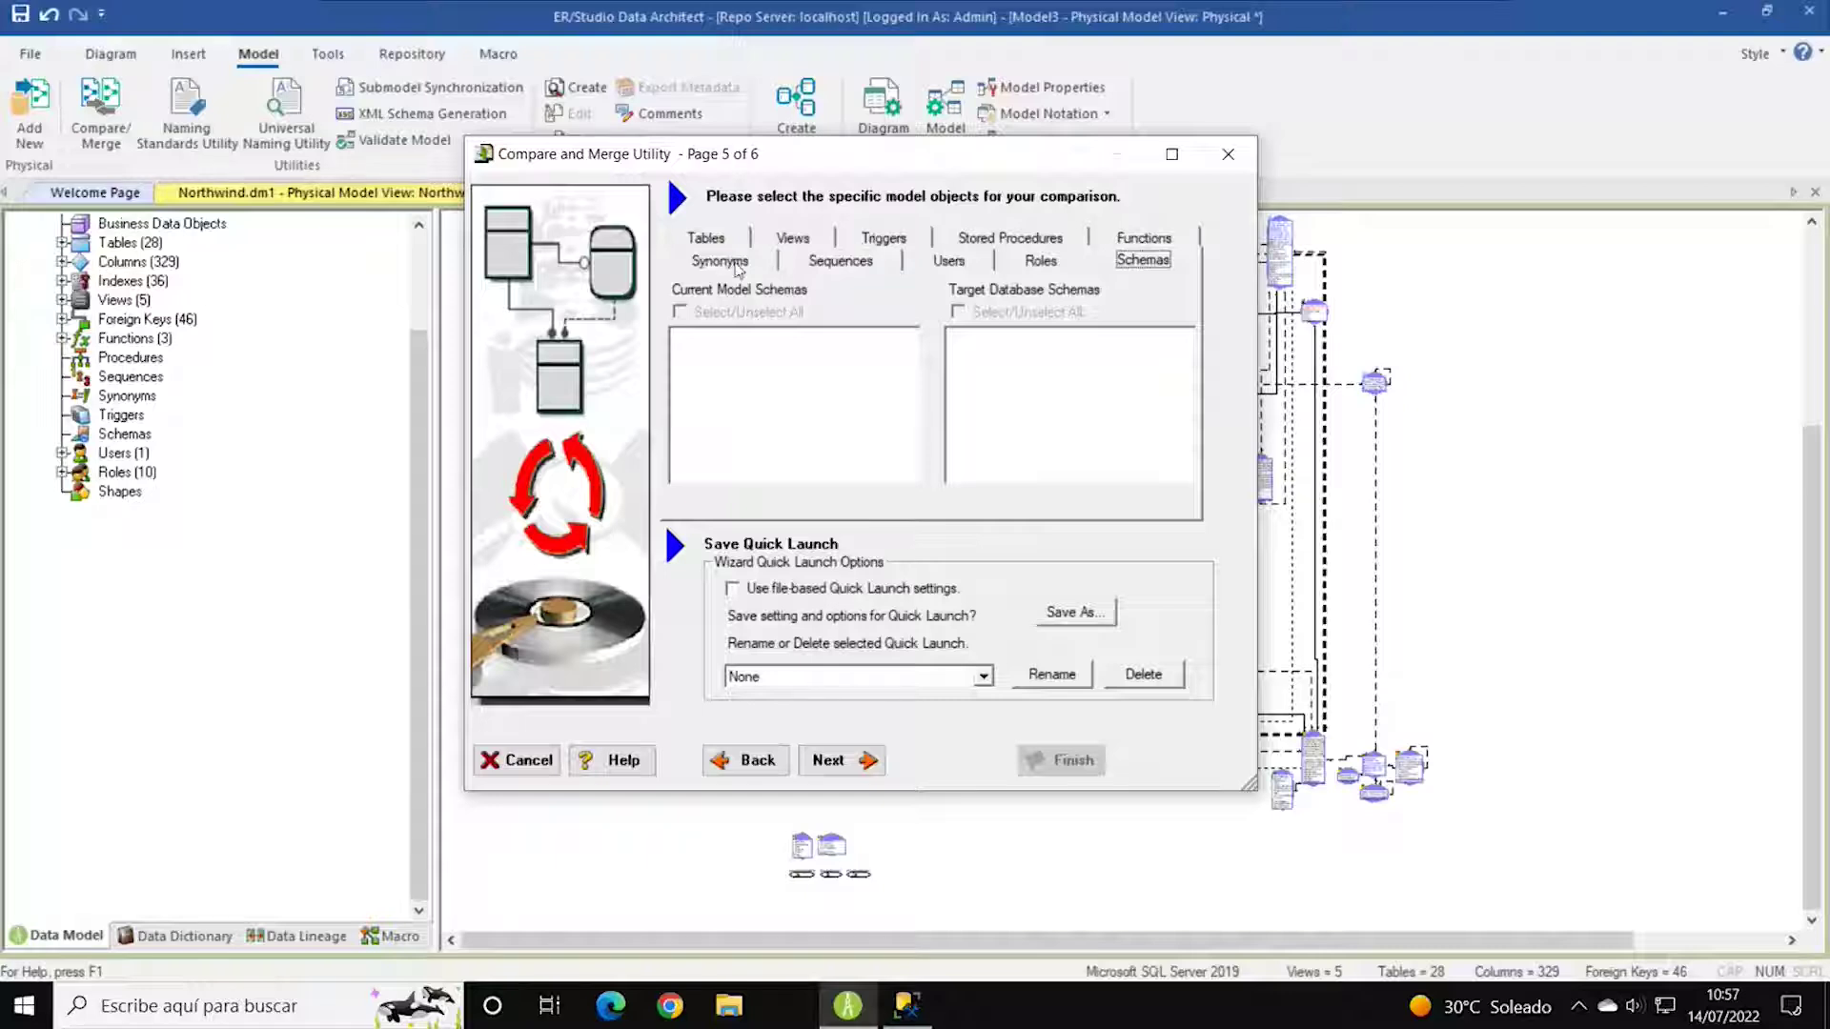
{"action": "left_click", "coordinate": [836, 760]}
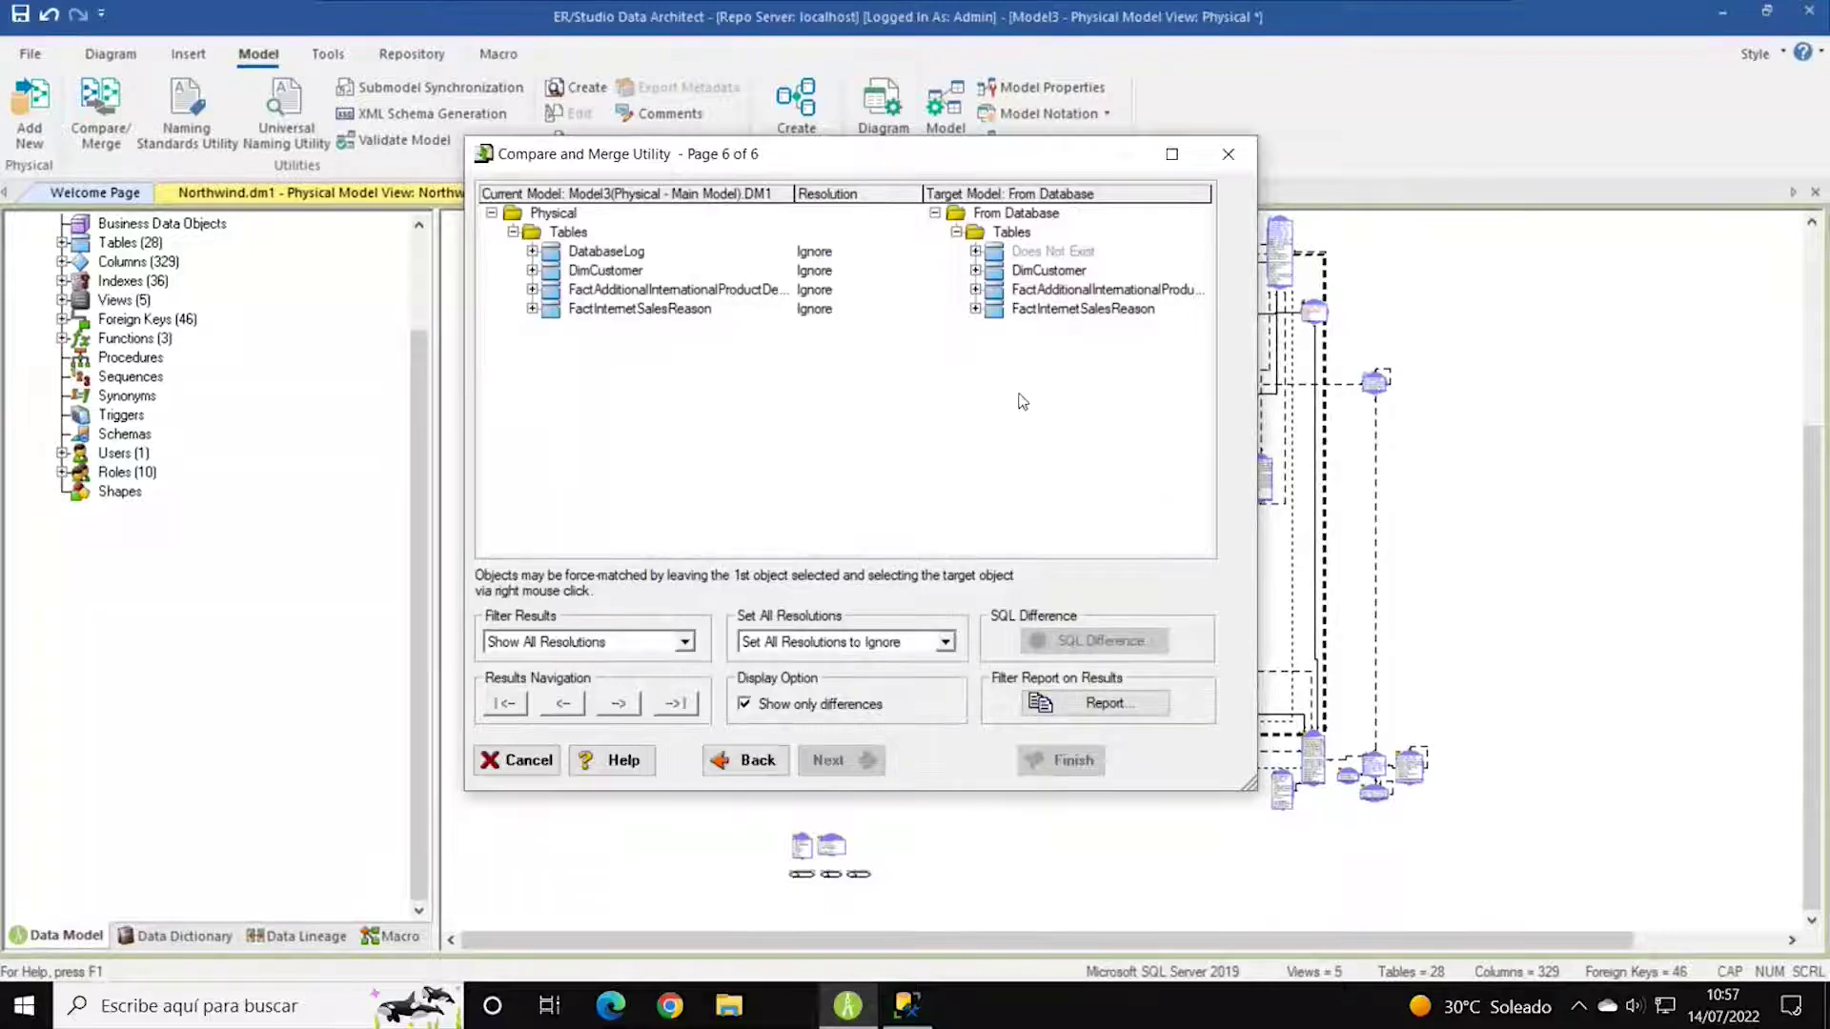
{"action": "left_click", "coordinate": [1171, 154]}
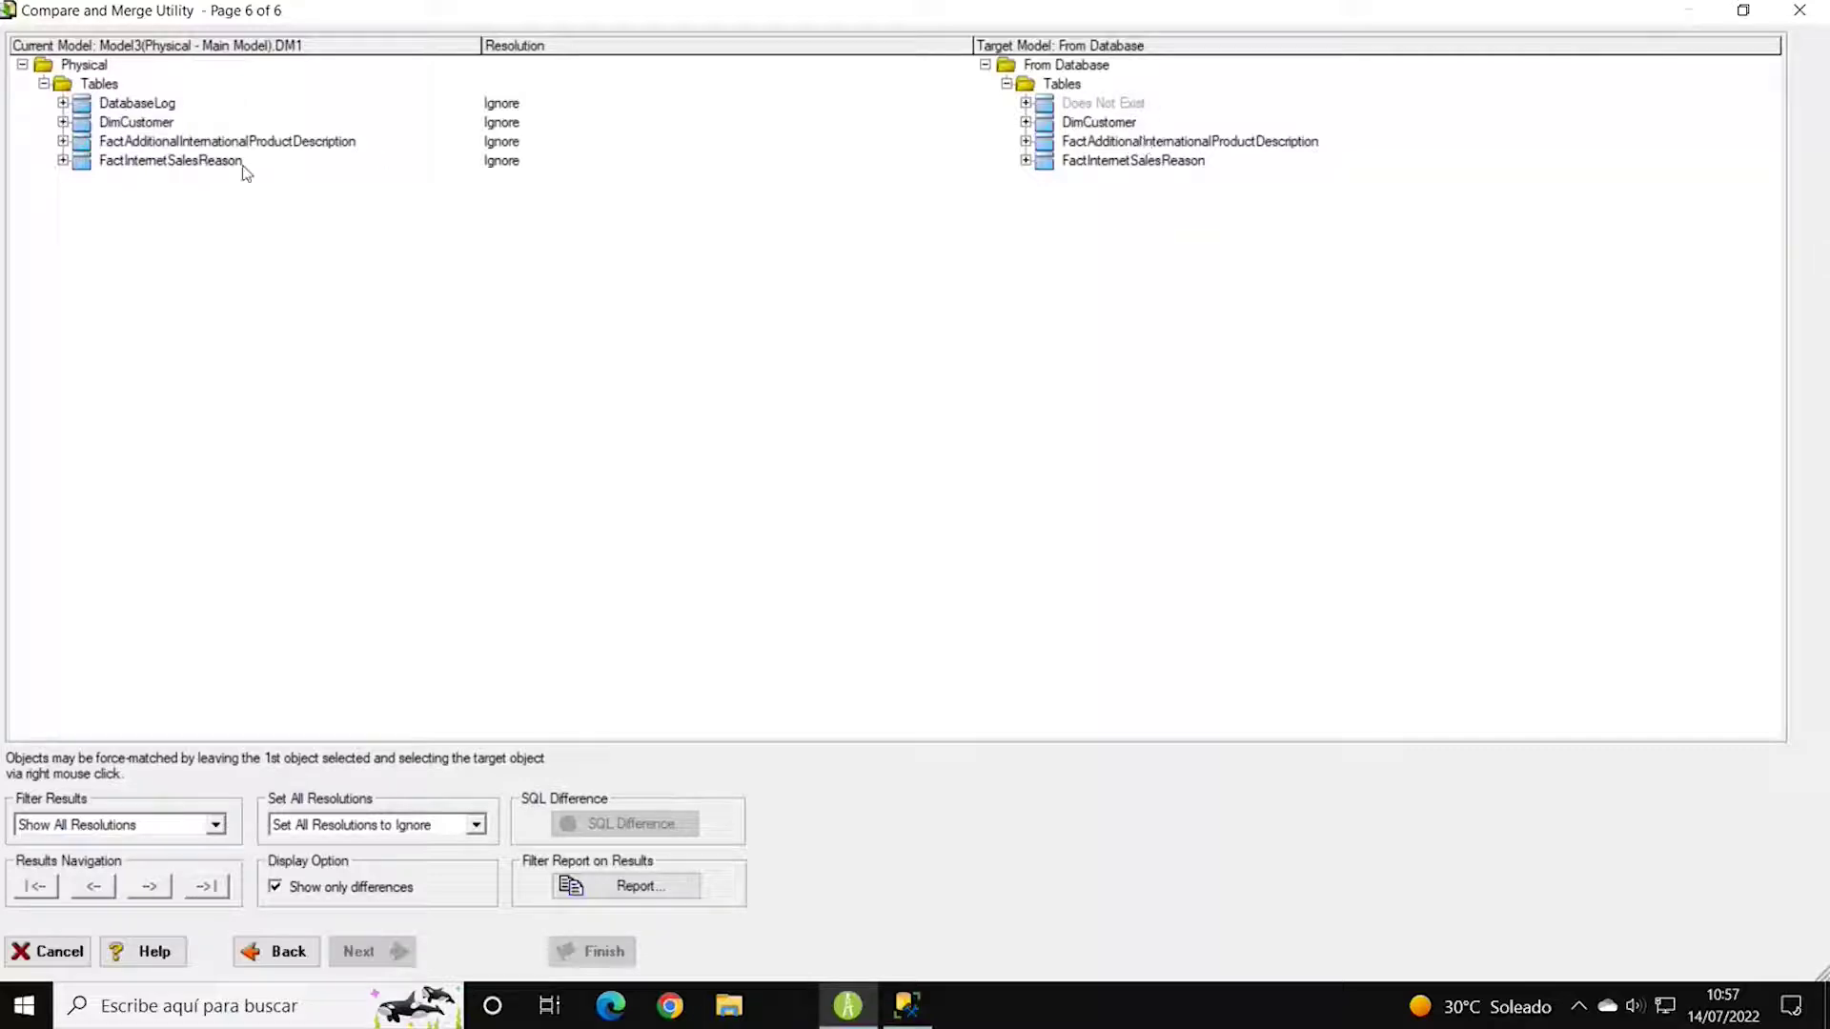
{"action": "left_click", "coordinate": [63, 123]}
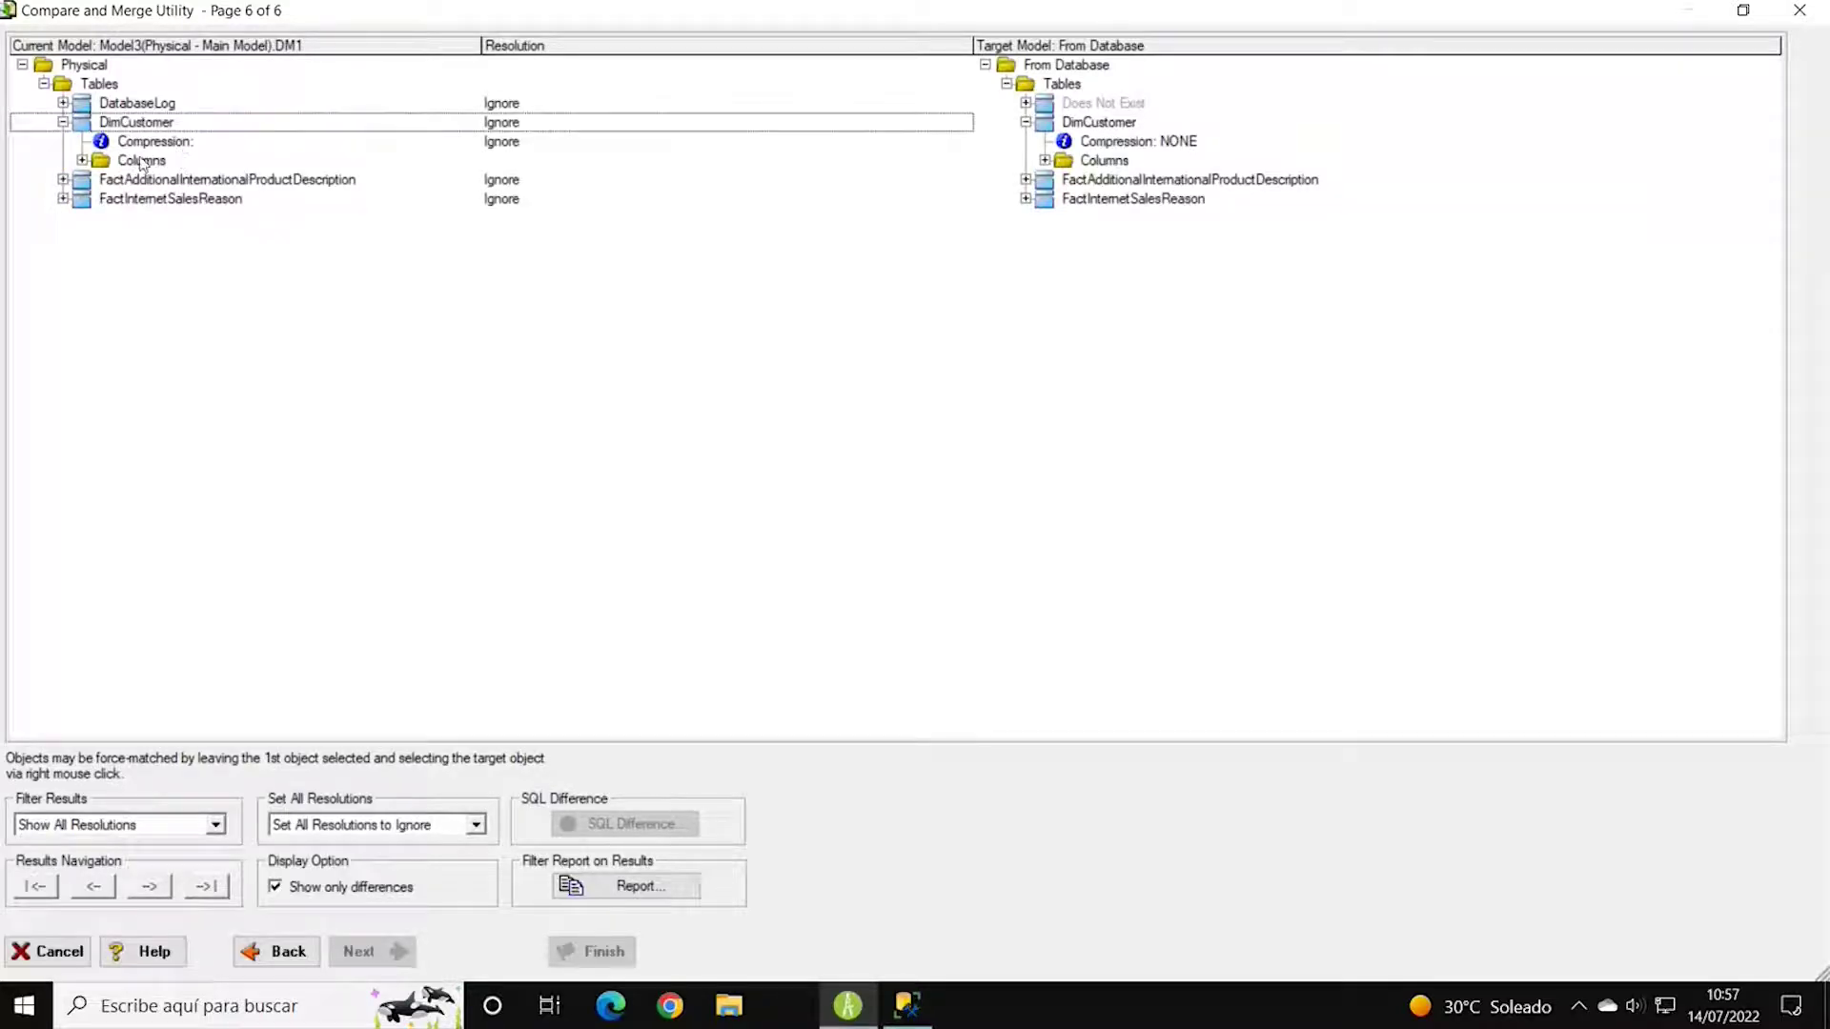
{"action": "left_click", "coordinate": [83, 161]}
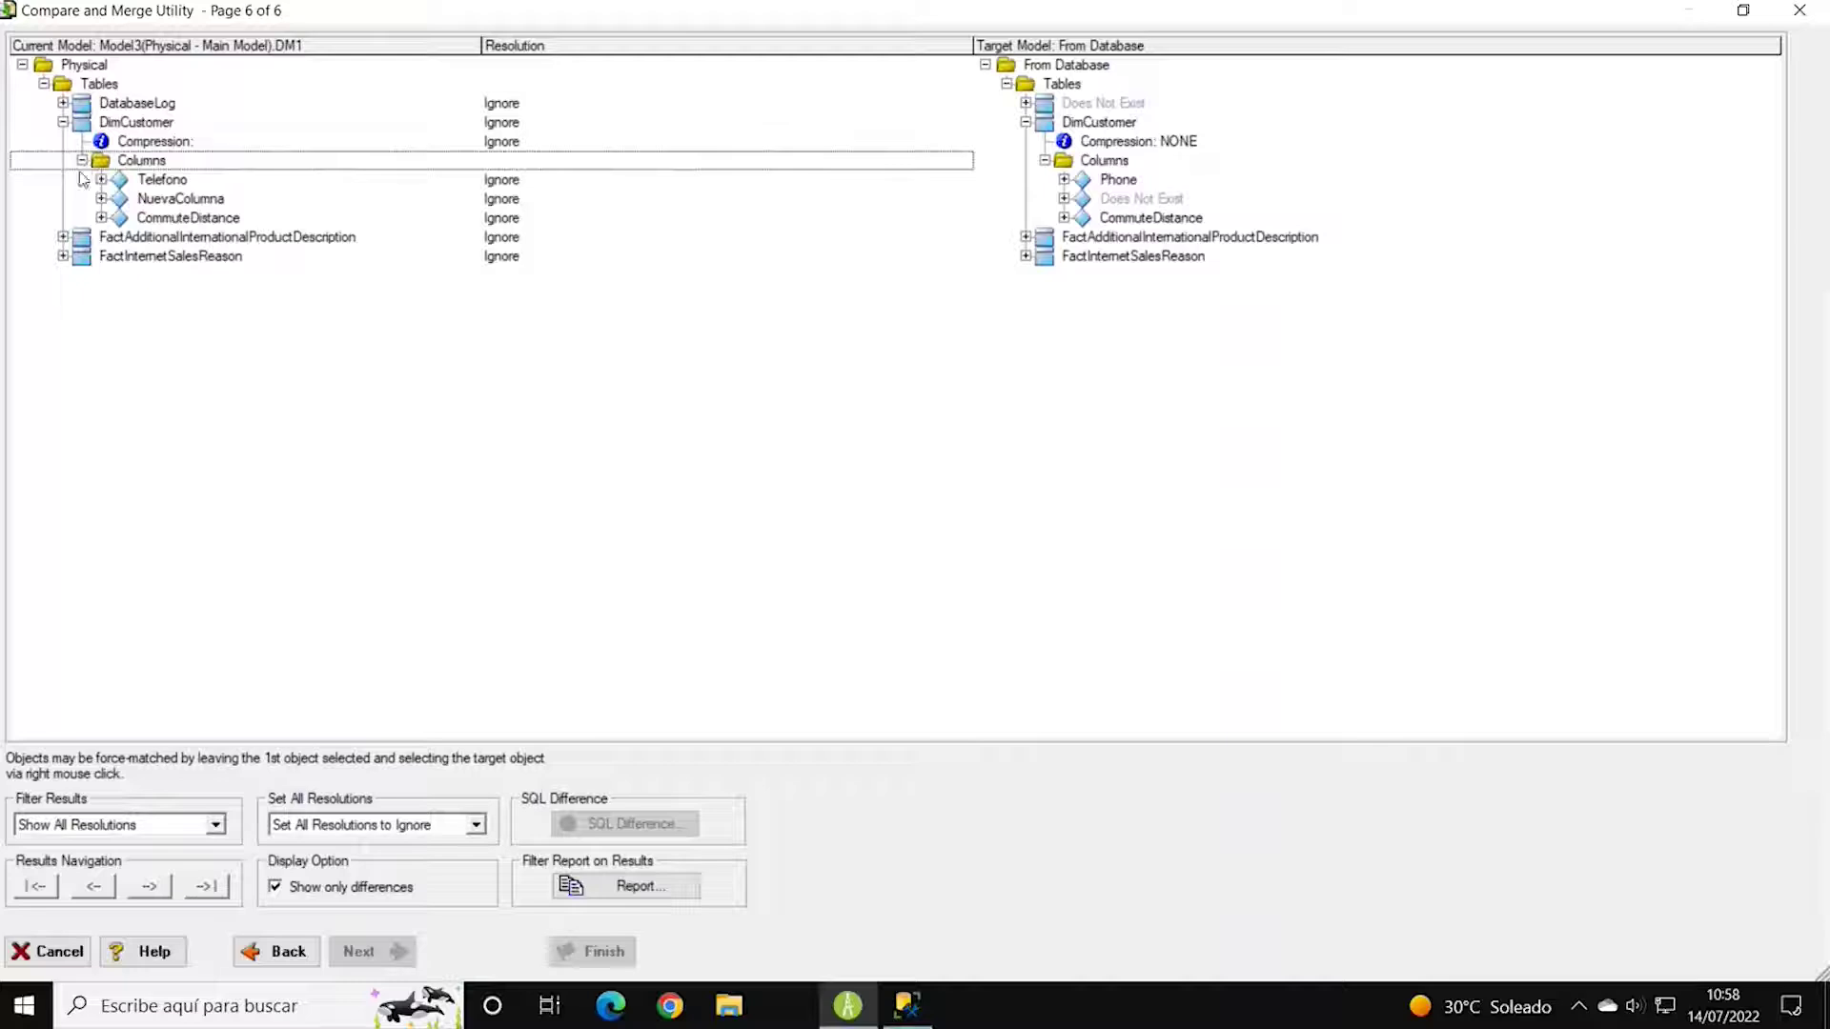
{"action": "left_click", "coordinate": [1117, 183]}
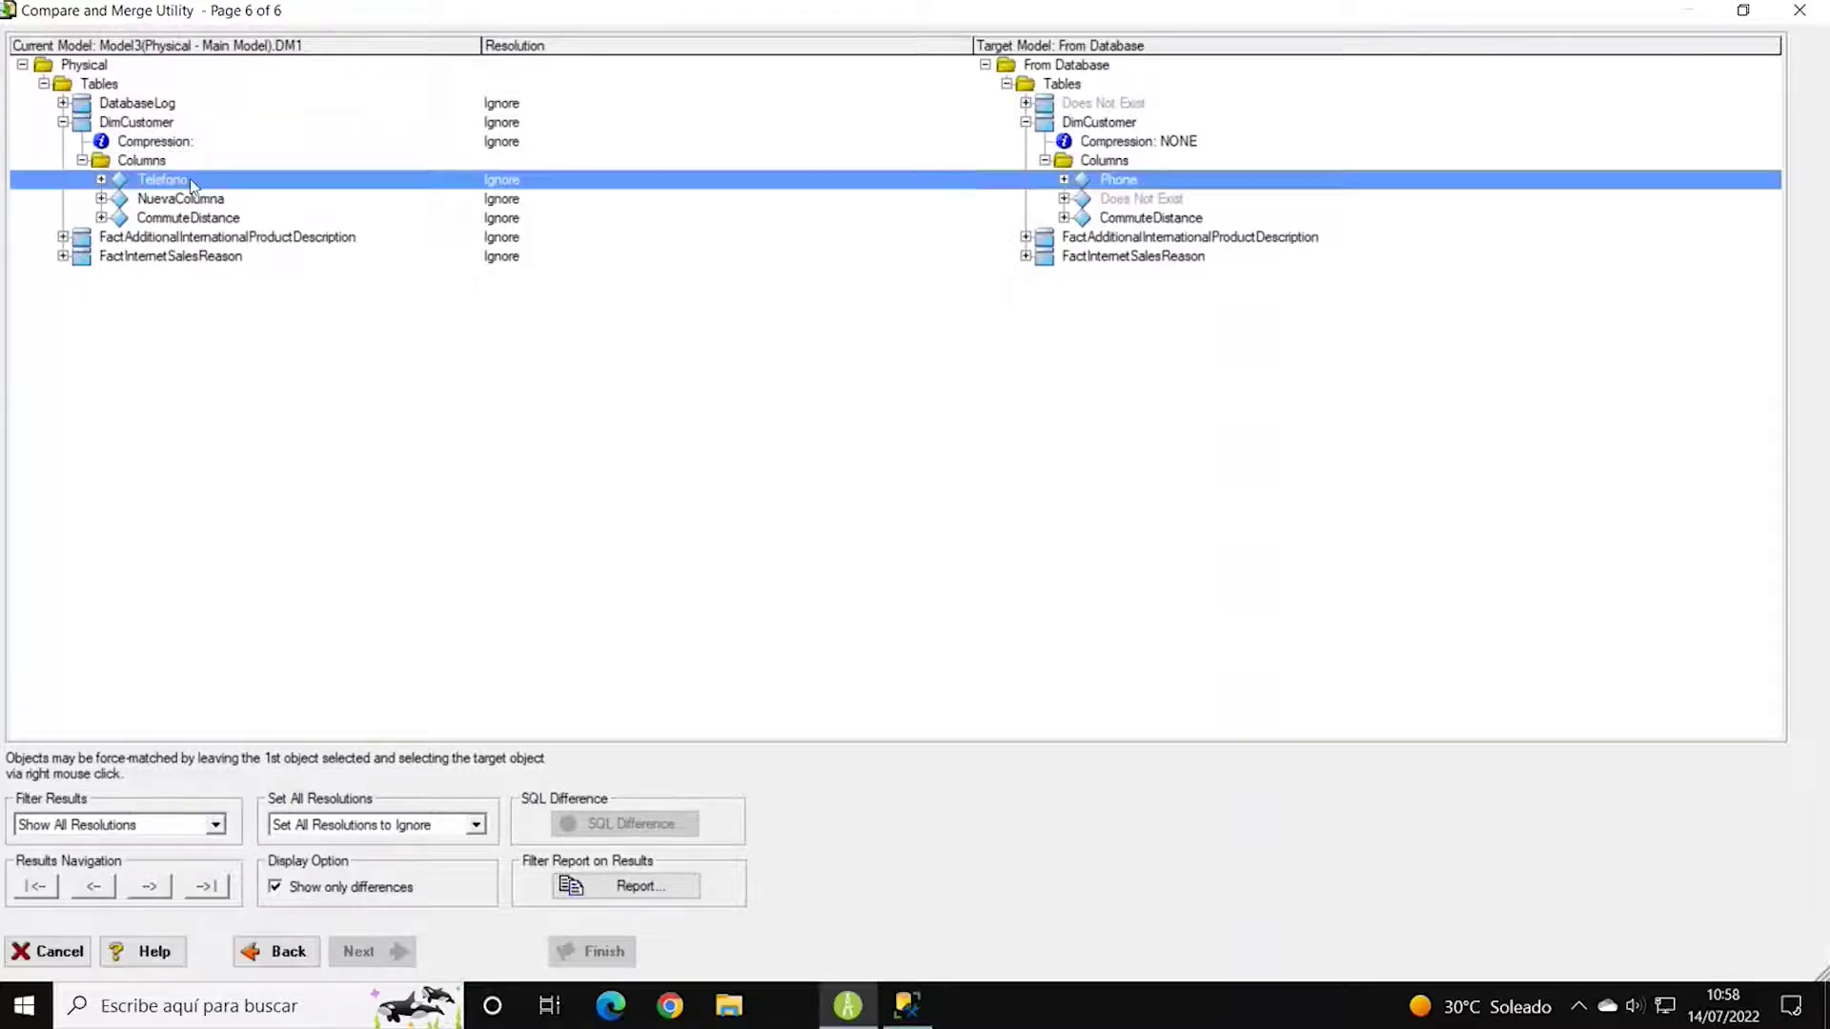
{"action": "left_click", "coordinate": [101, 180]}
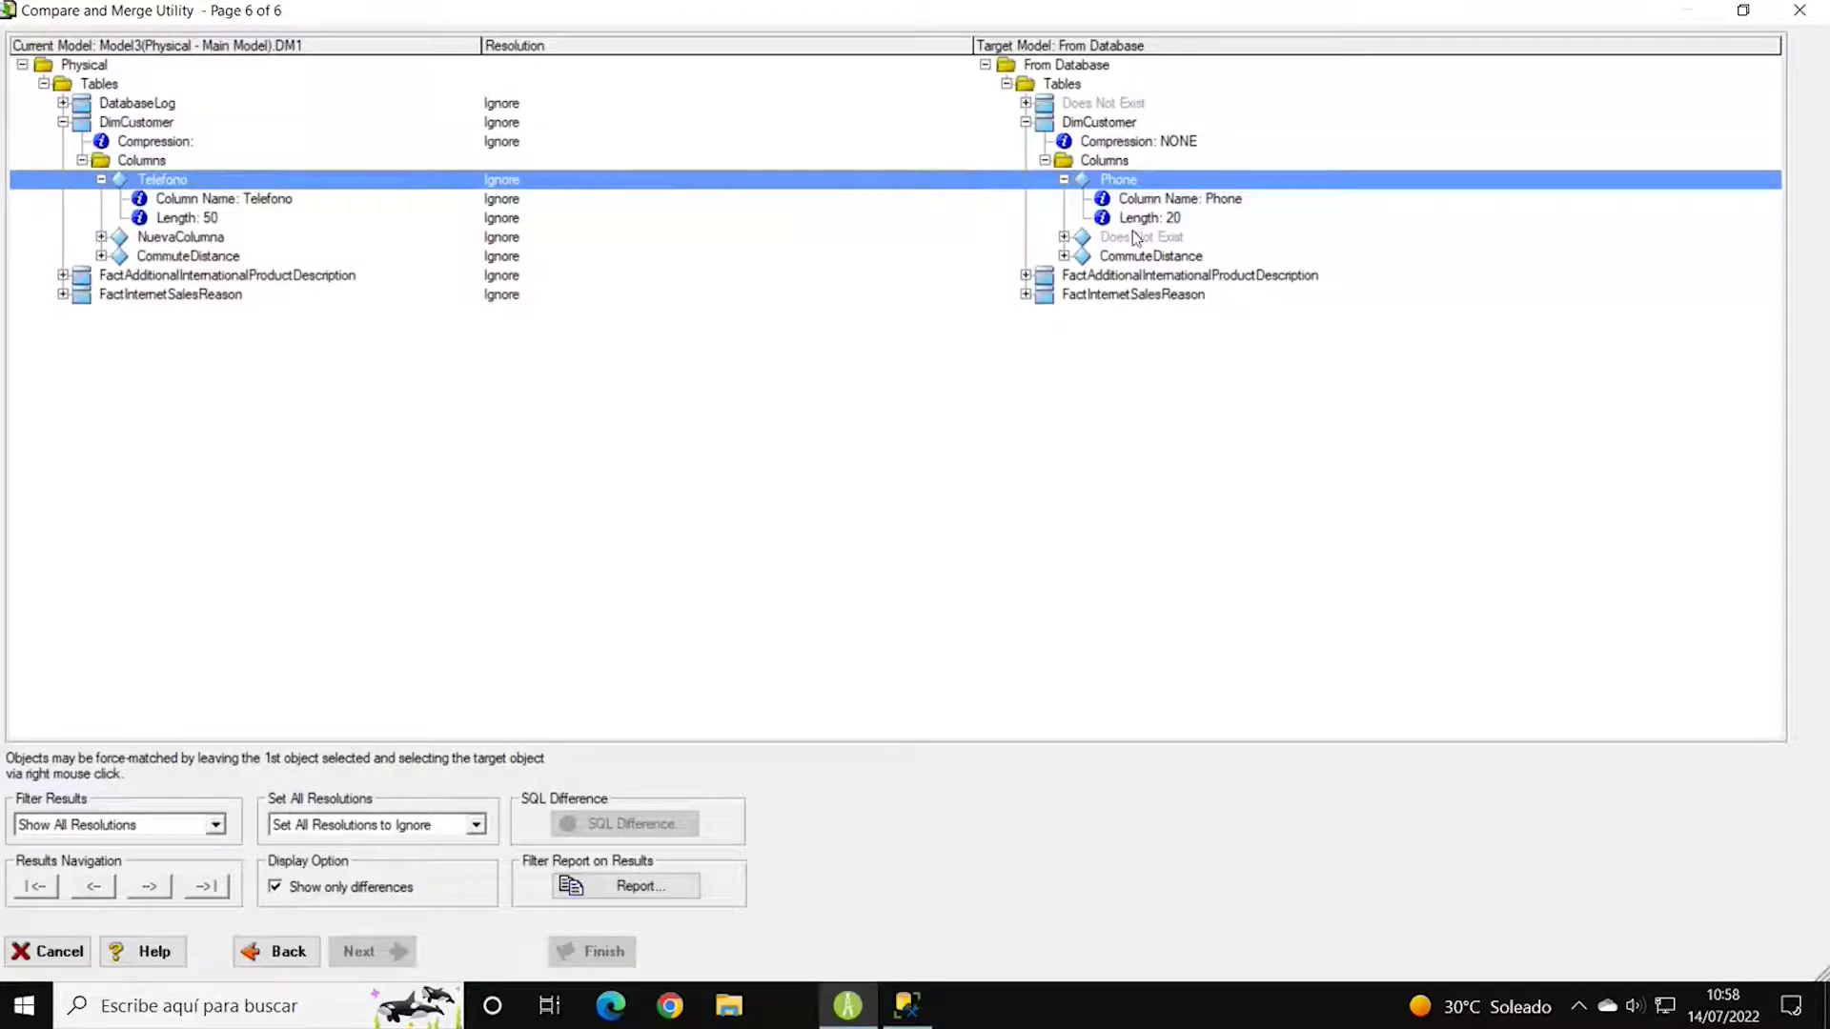
{"action": "left_click", "coordinate": [256, 202]}
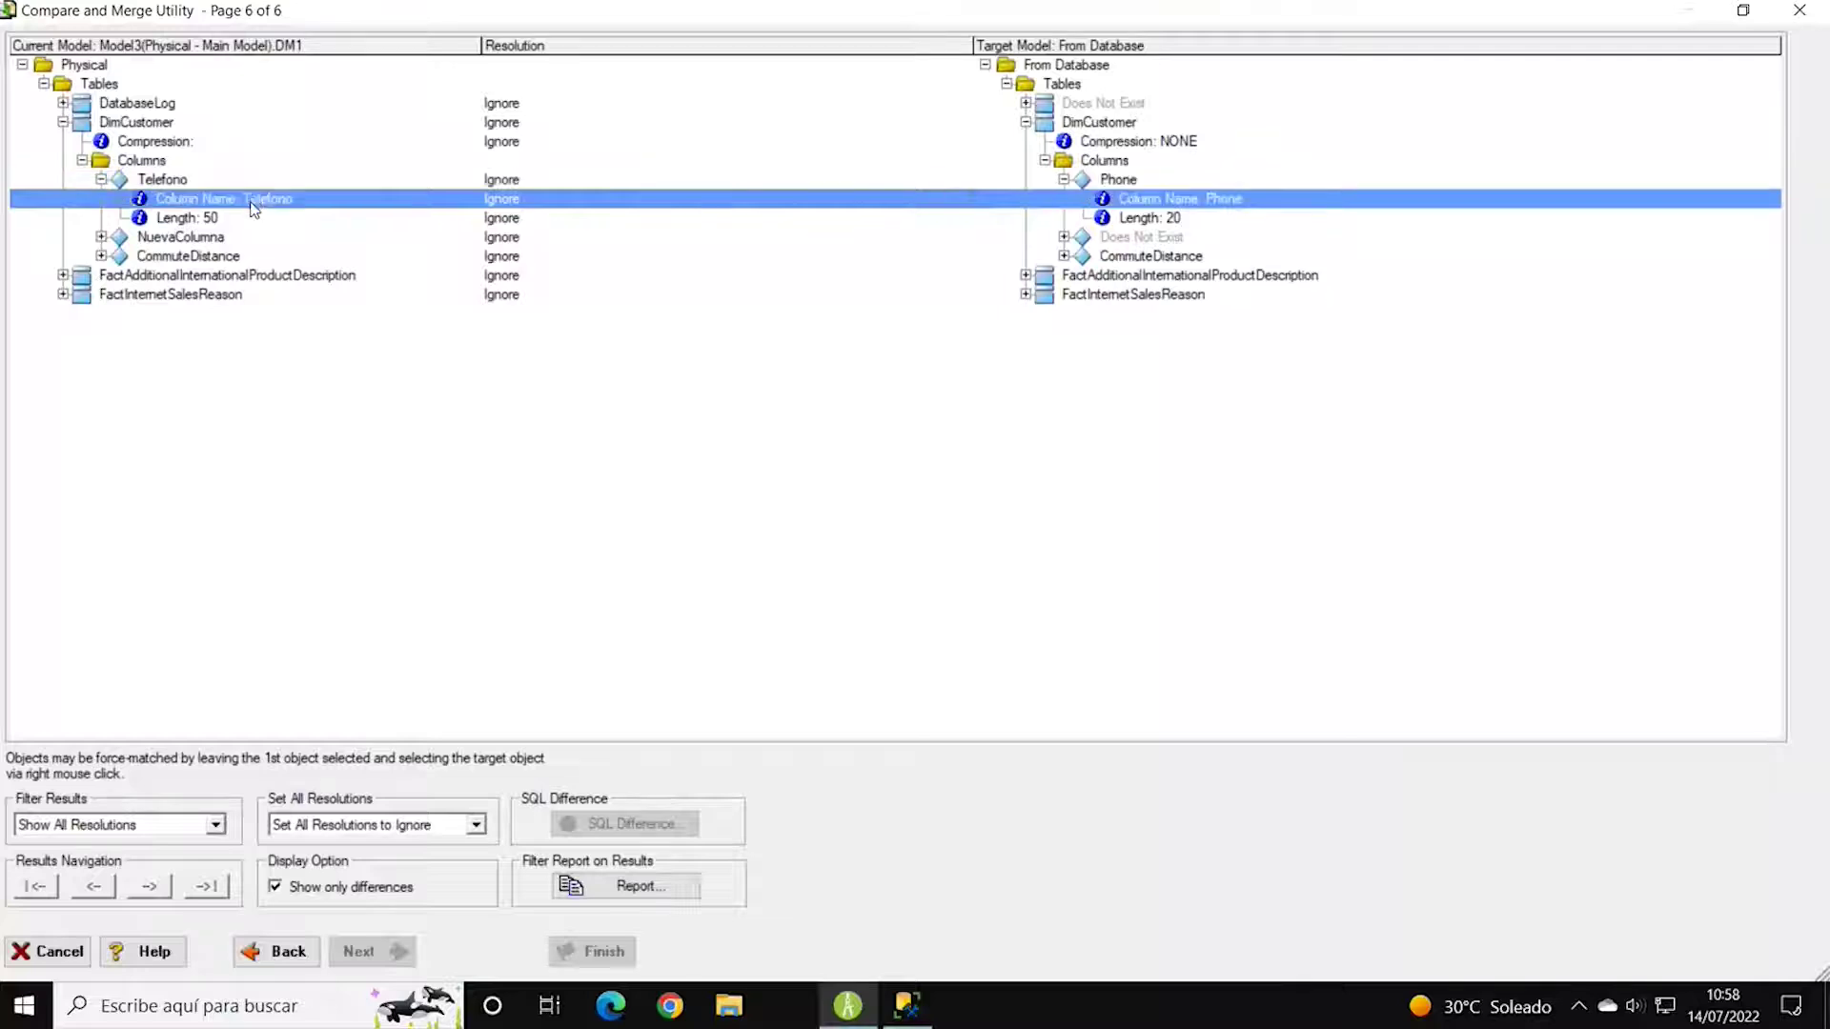
{"action": "left_click", "coordinate": [267, 217]}
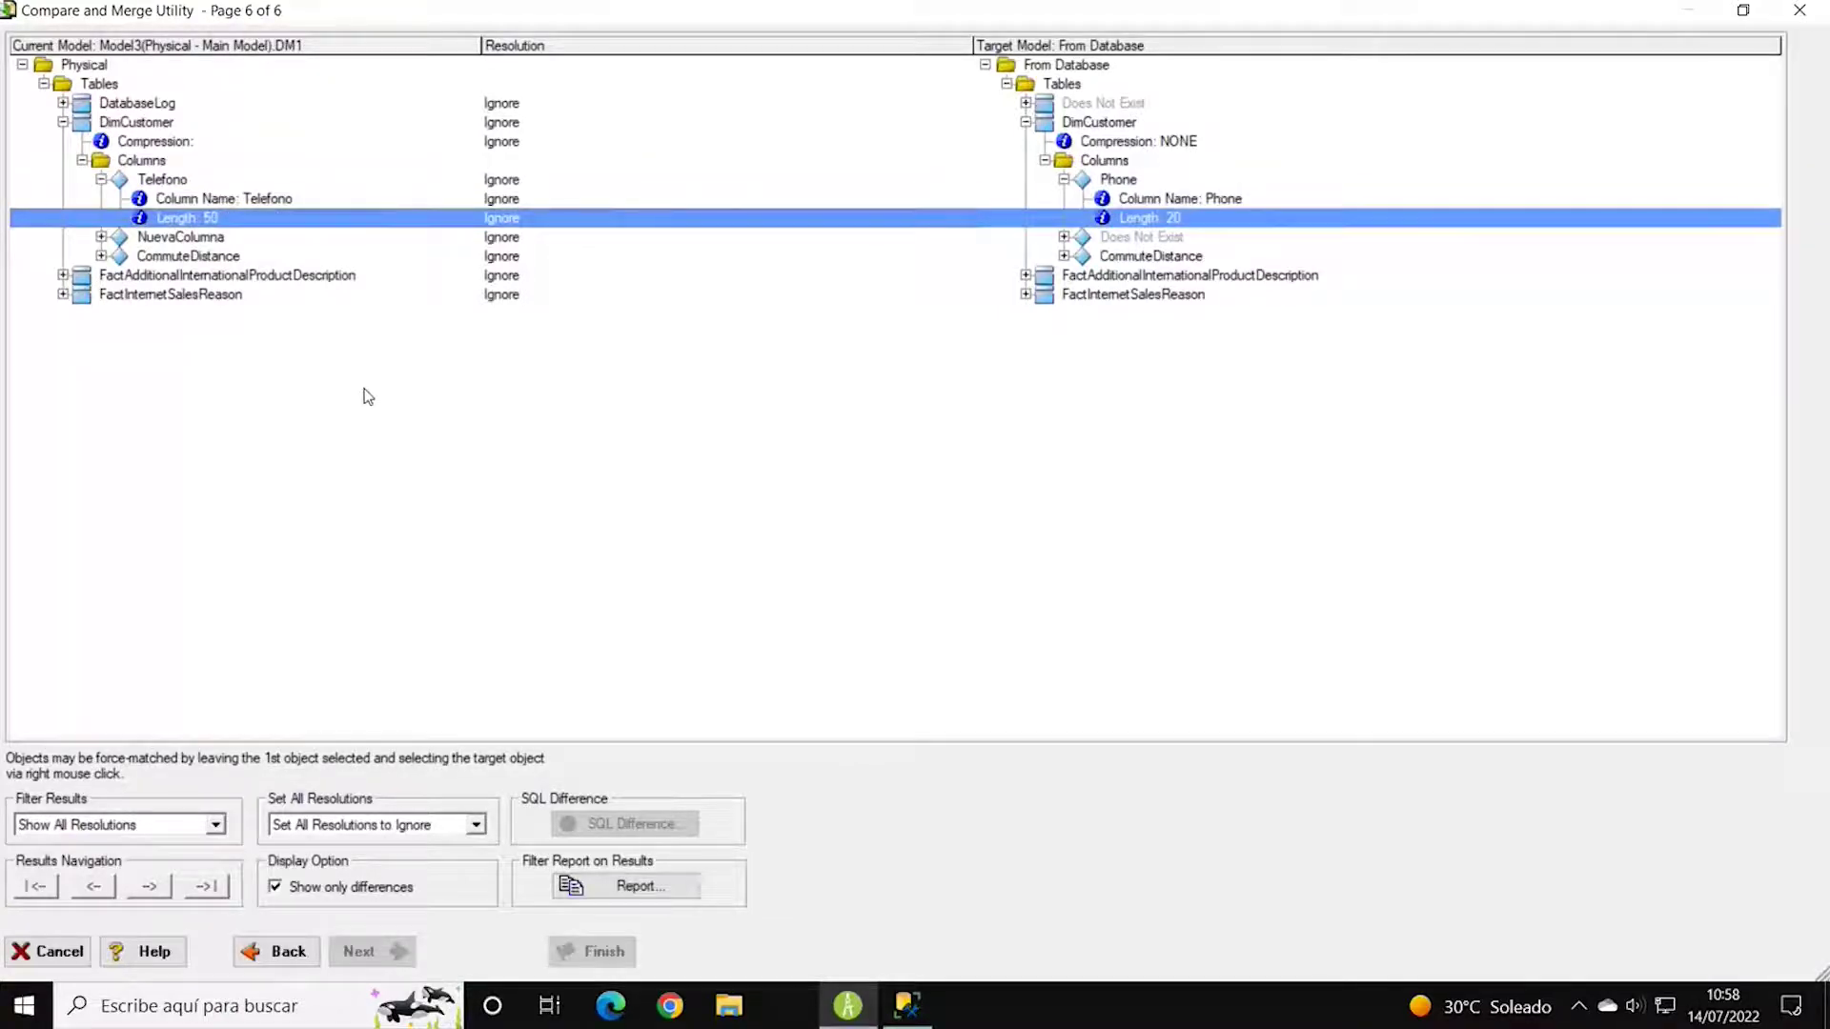
Set Telefono's Length 50 and Column Name differences to Merge into Target.
{"action": "left_click", "coordinate": [577, 220]}
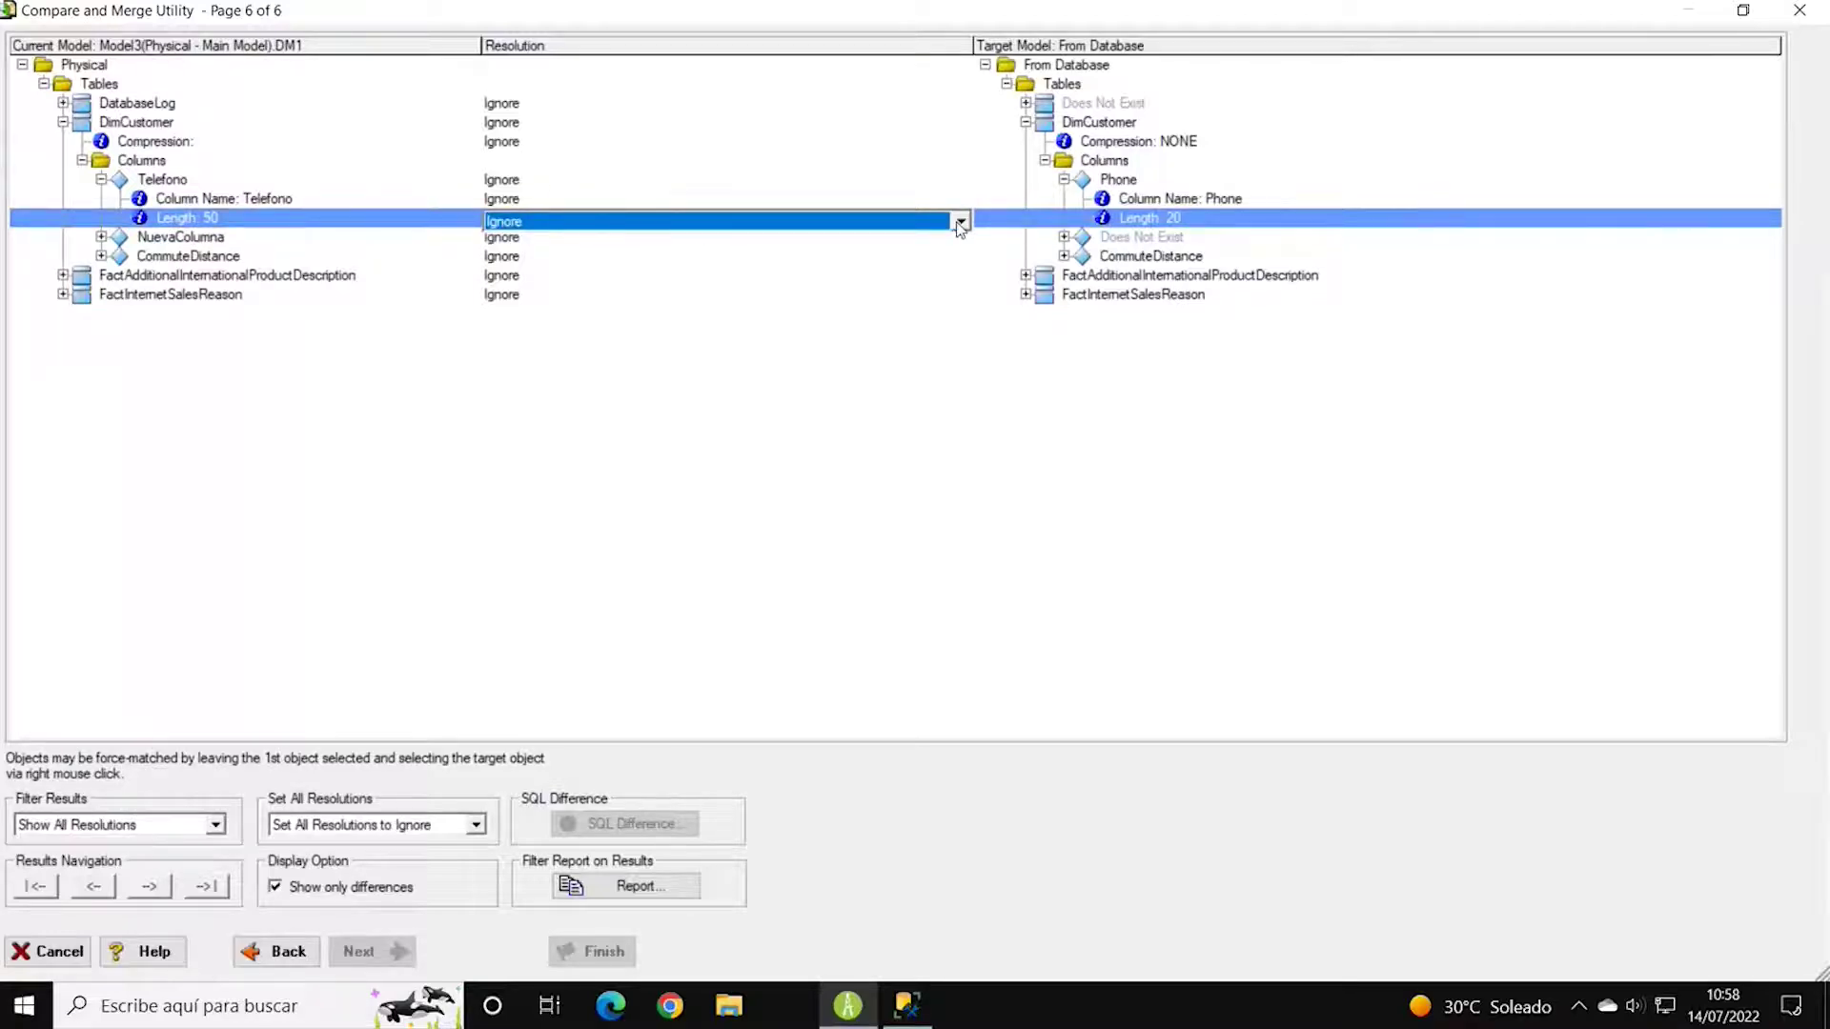
{"action": "left_click", "coordinate": [959, 222]}
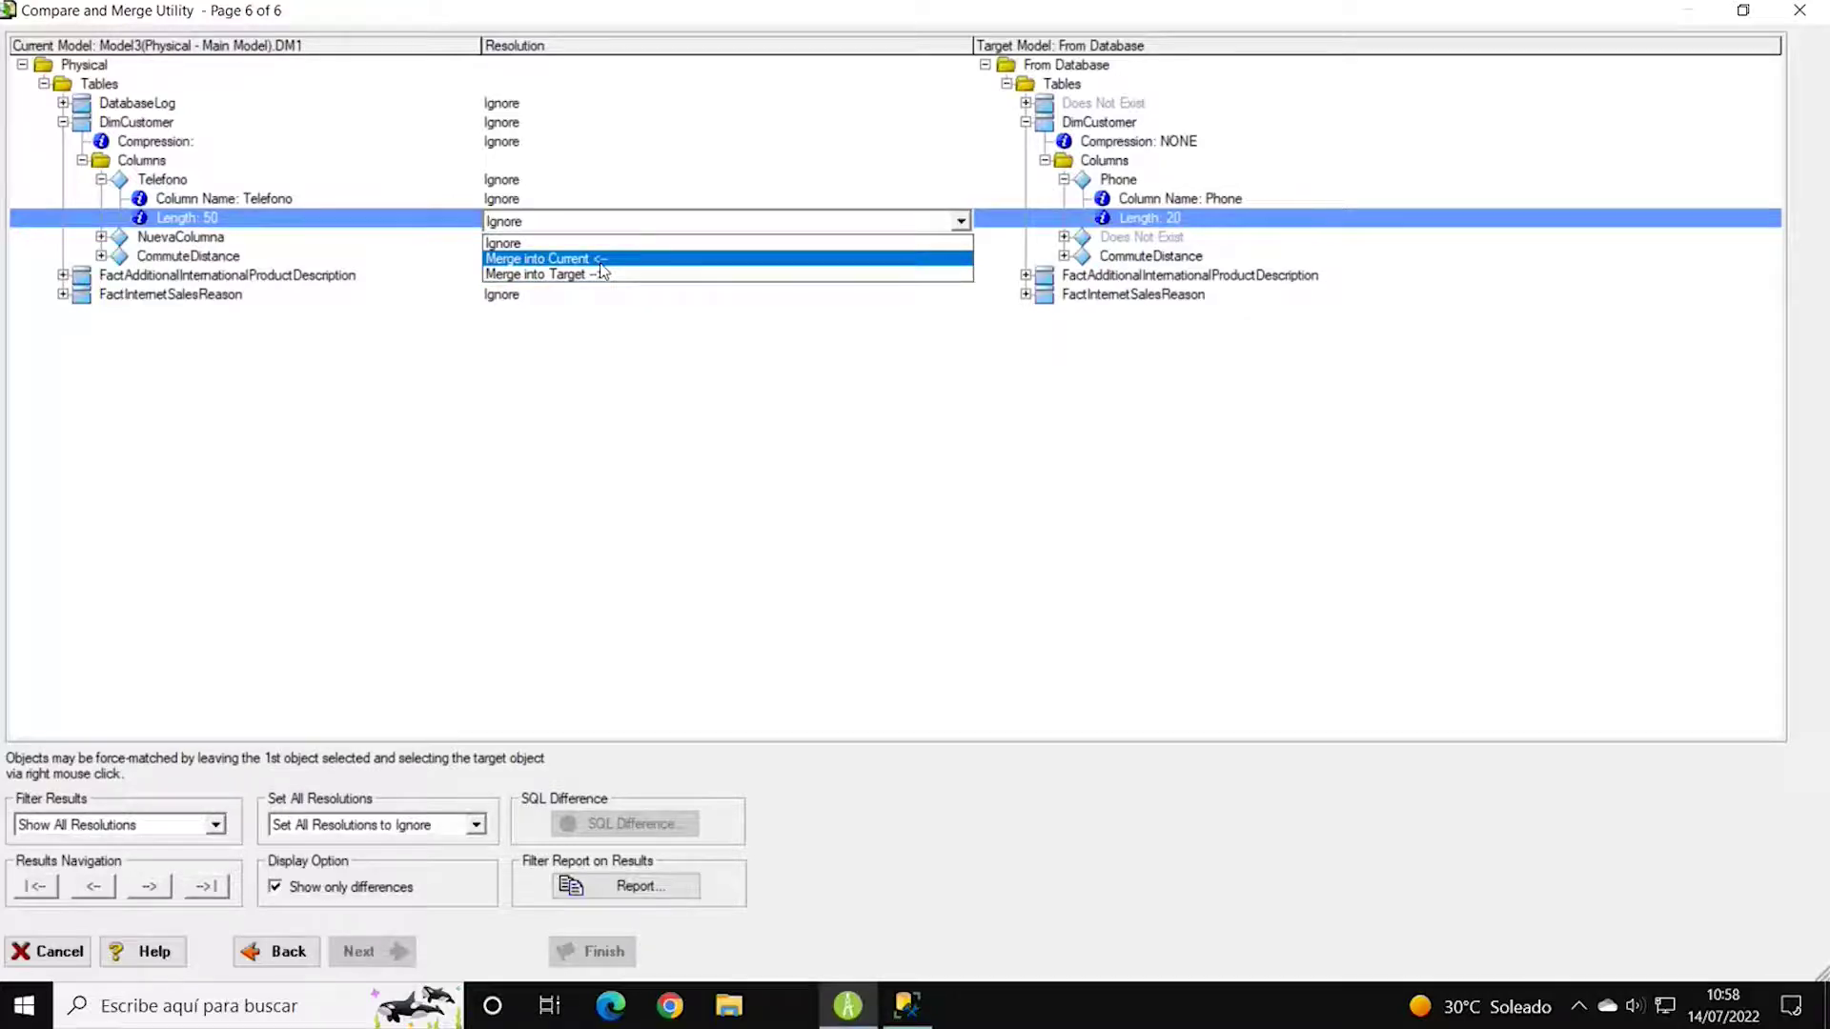
{"action": "left_click", "coordinate": [551, 273]}
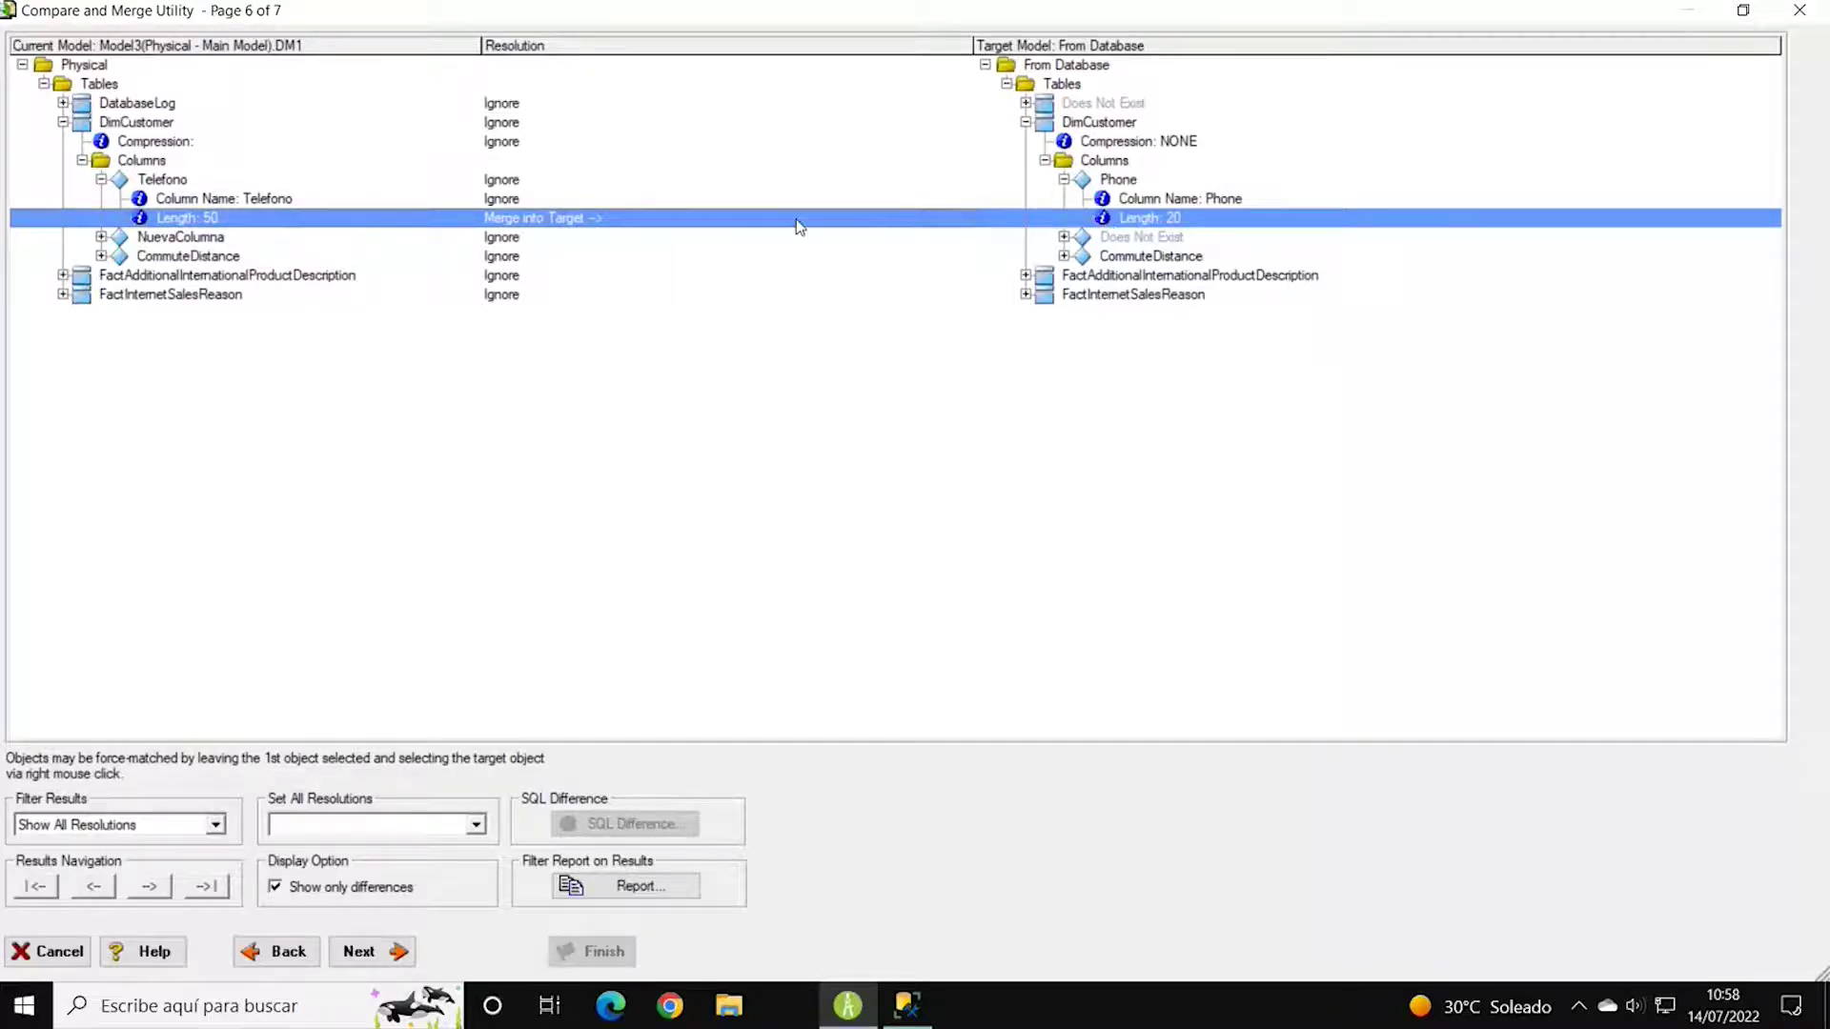
{"action": "left_click", "coordinate": [920, 202]}
{"action": "left_click", "coordinate": [961, 202]}
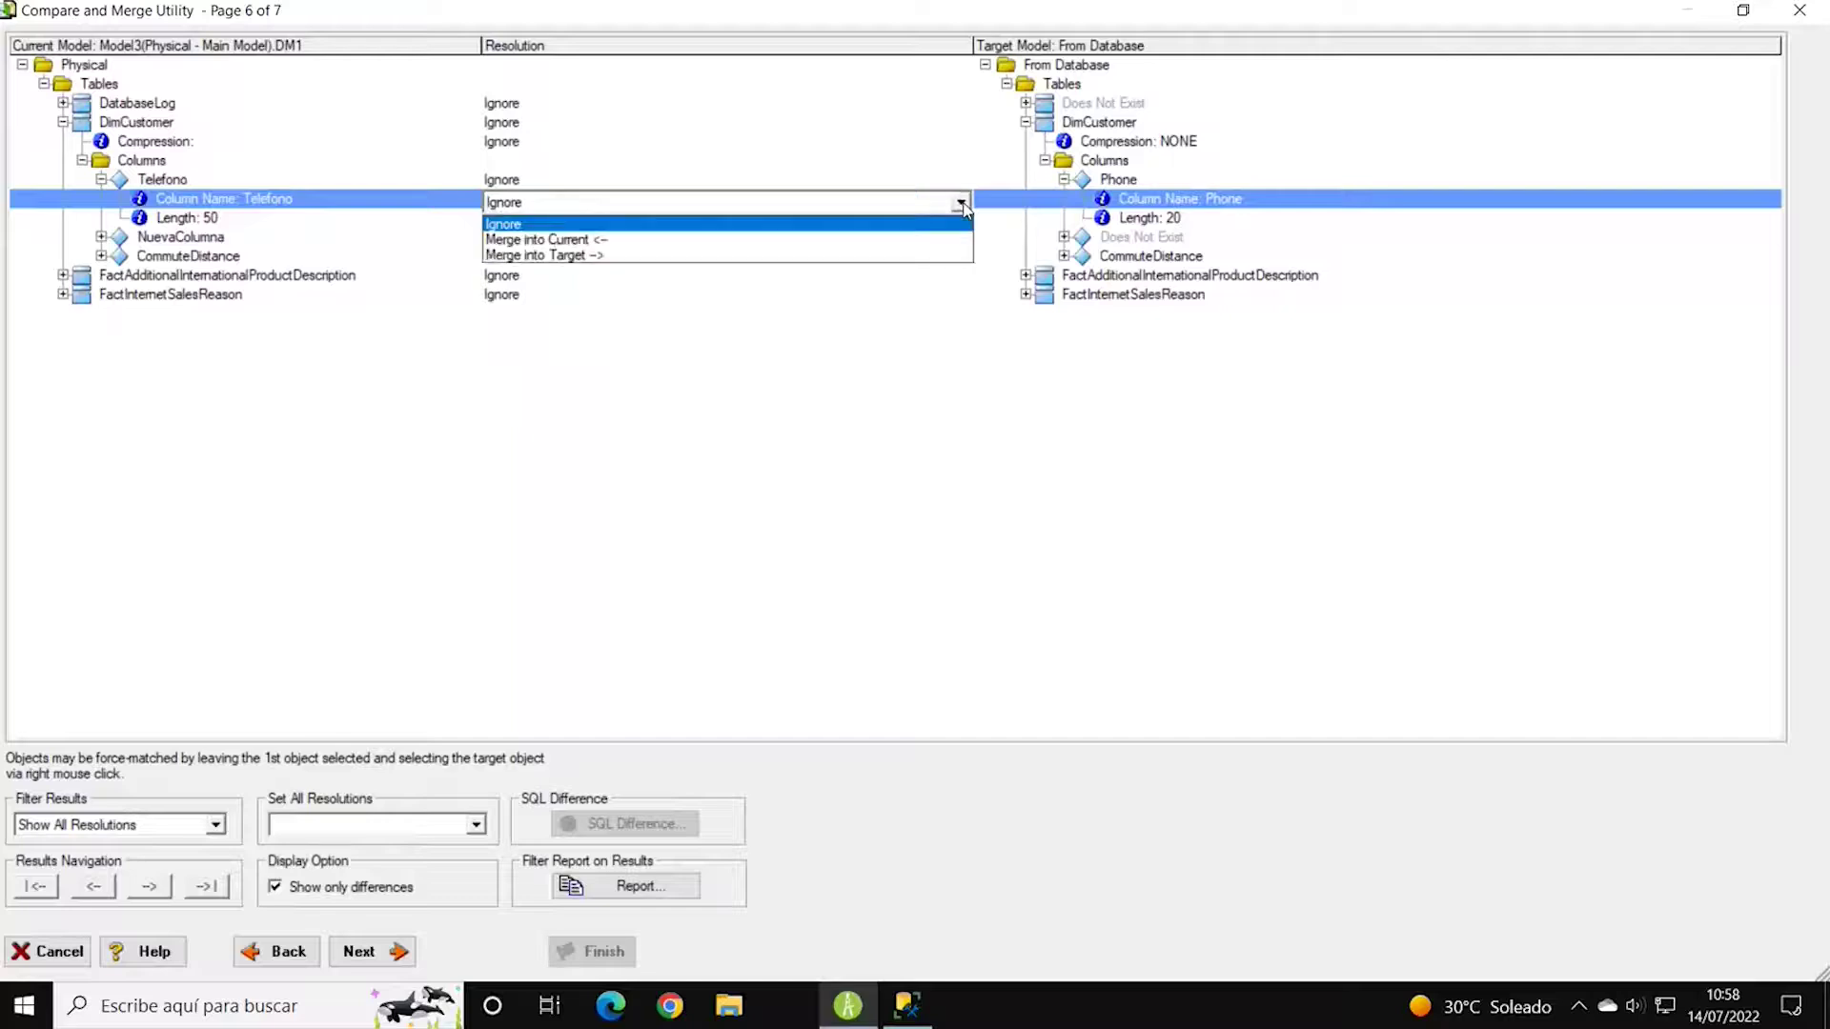
{"action": "left_click", "coordinate": [658, 254]}
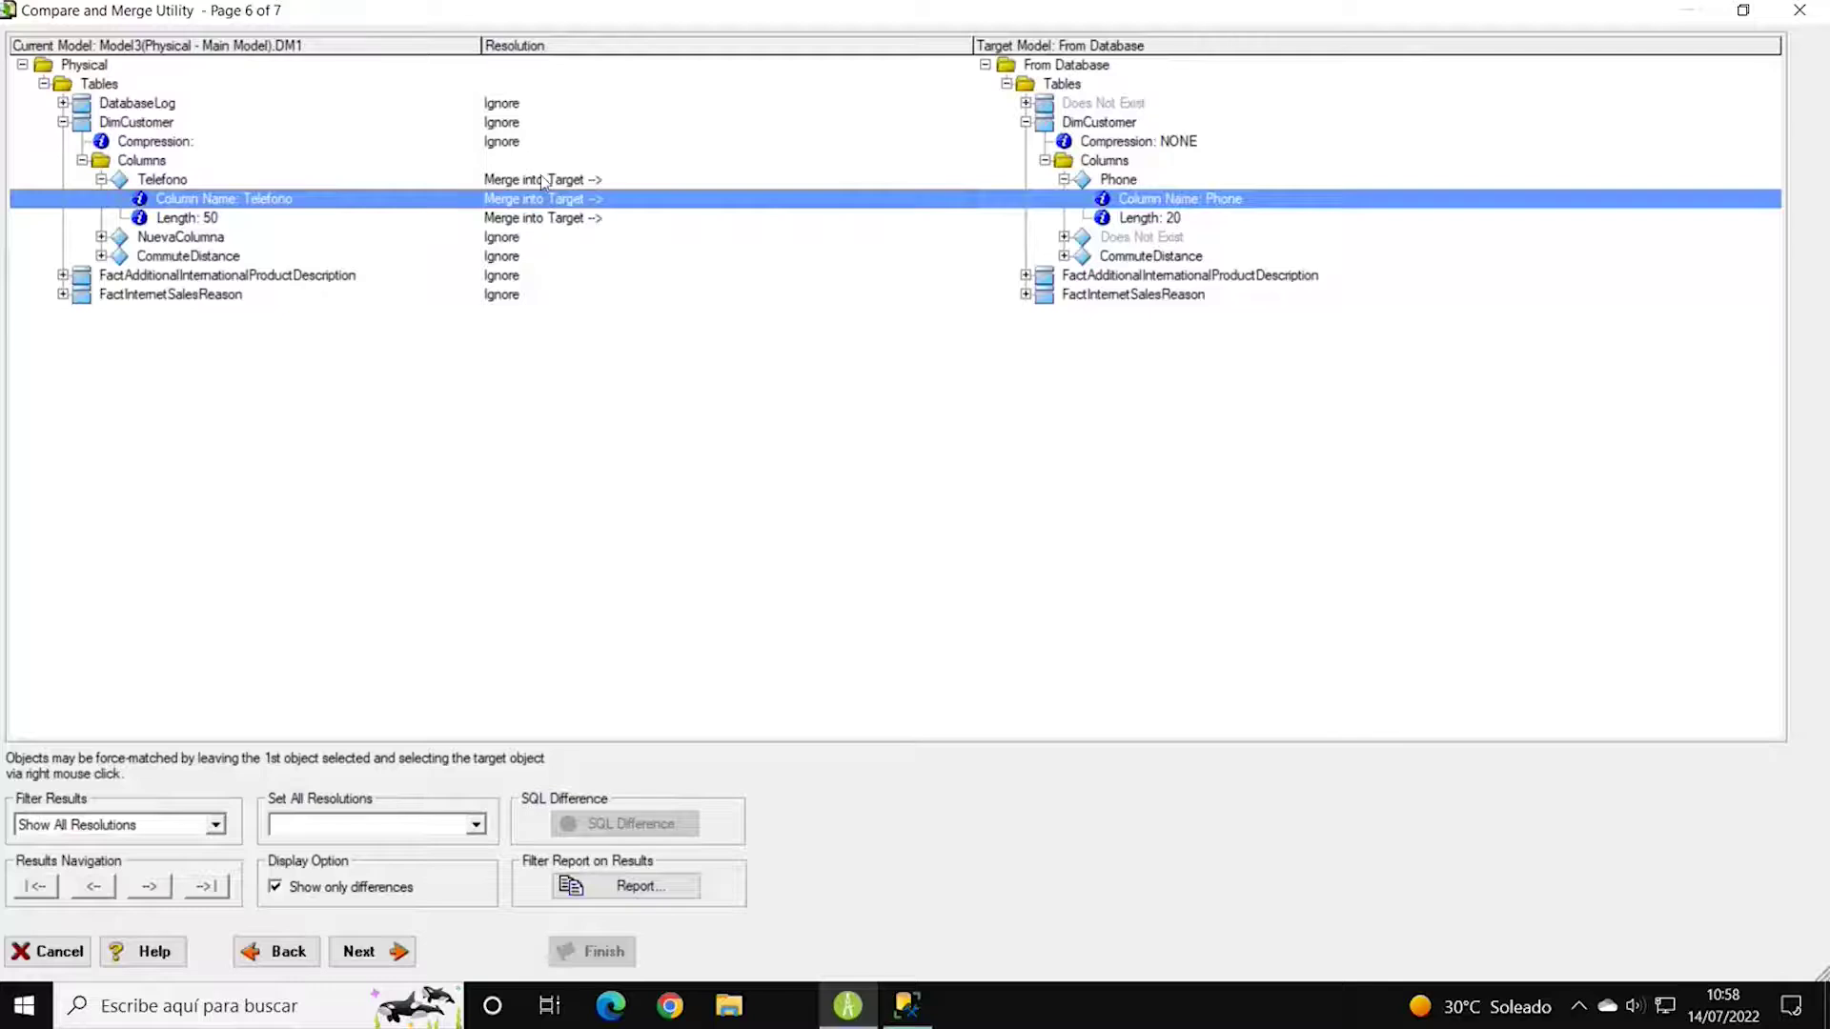
Set the NuevaColumna difference to Merge into Target so it is added to the target.
{"action": "left_click", "coordinate": [101, 237]}
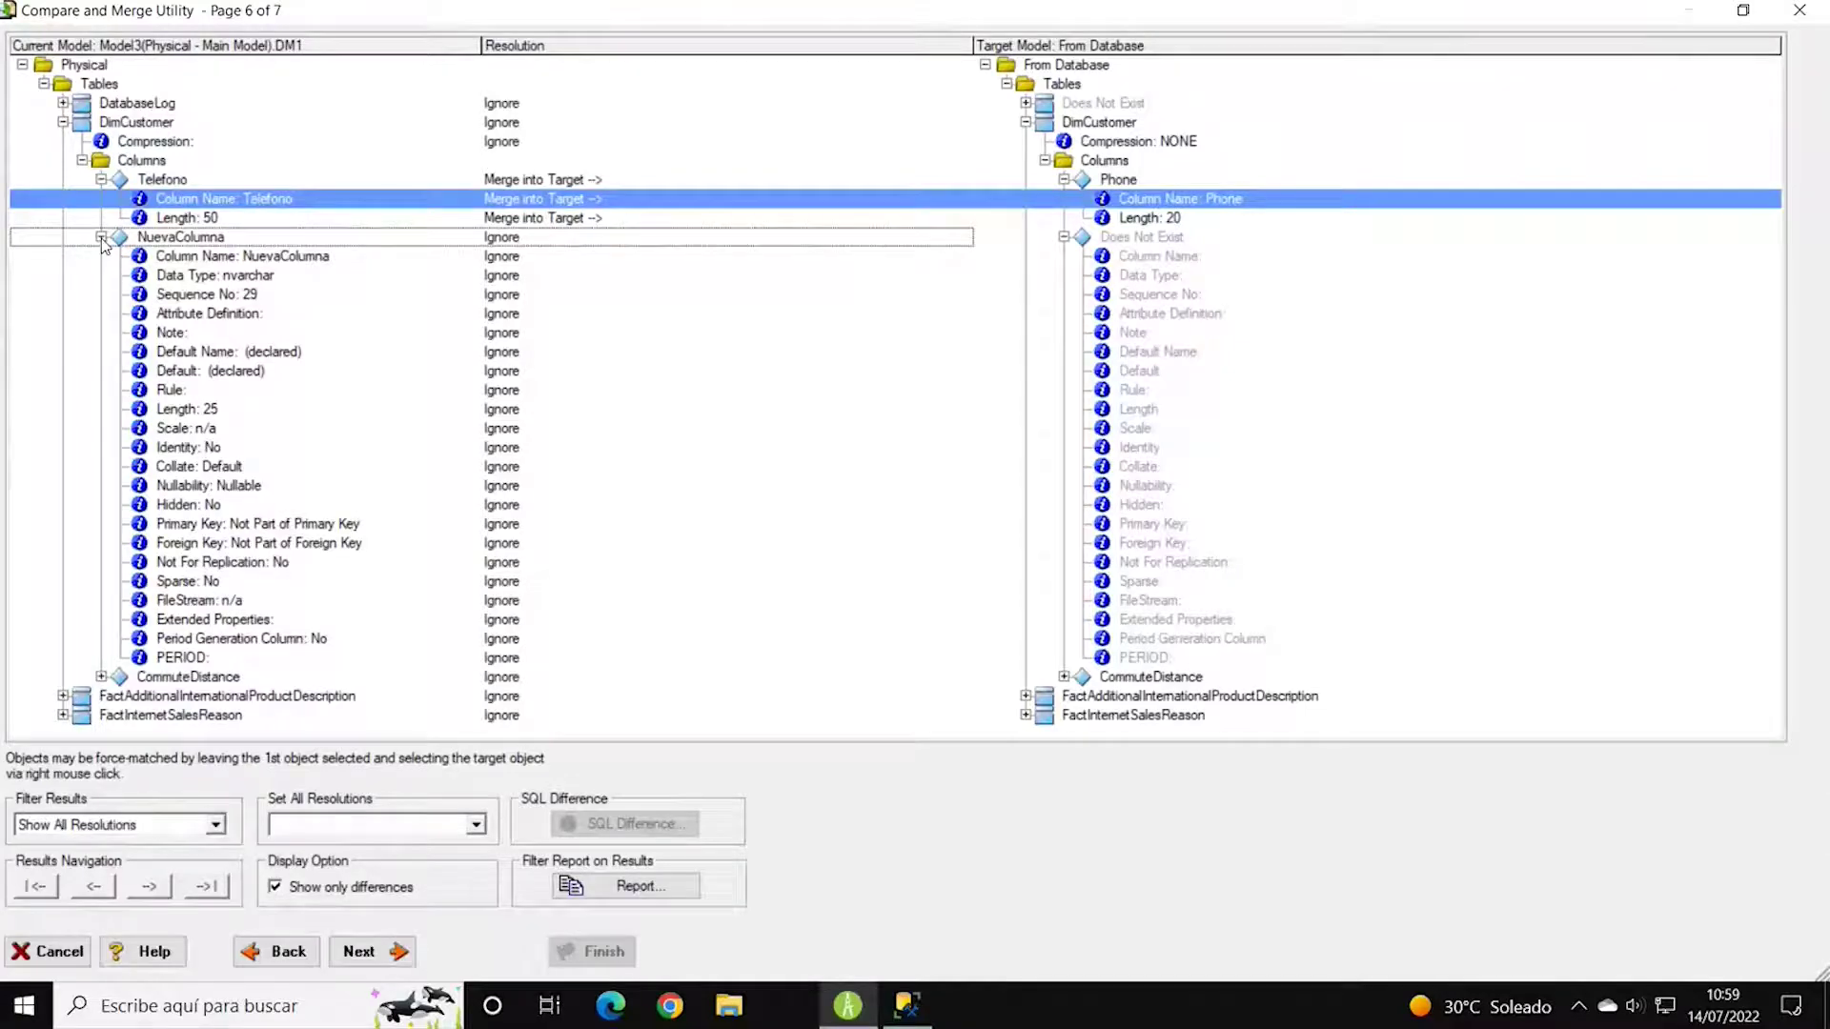
{"action": "left_click", "coordinate": [101, 237]}
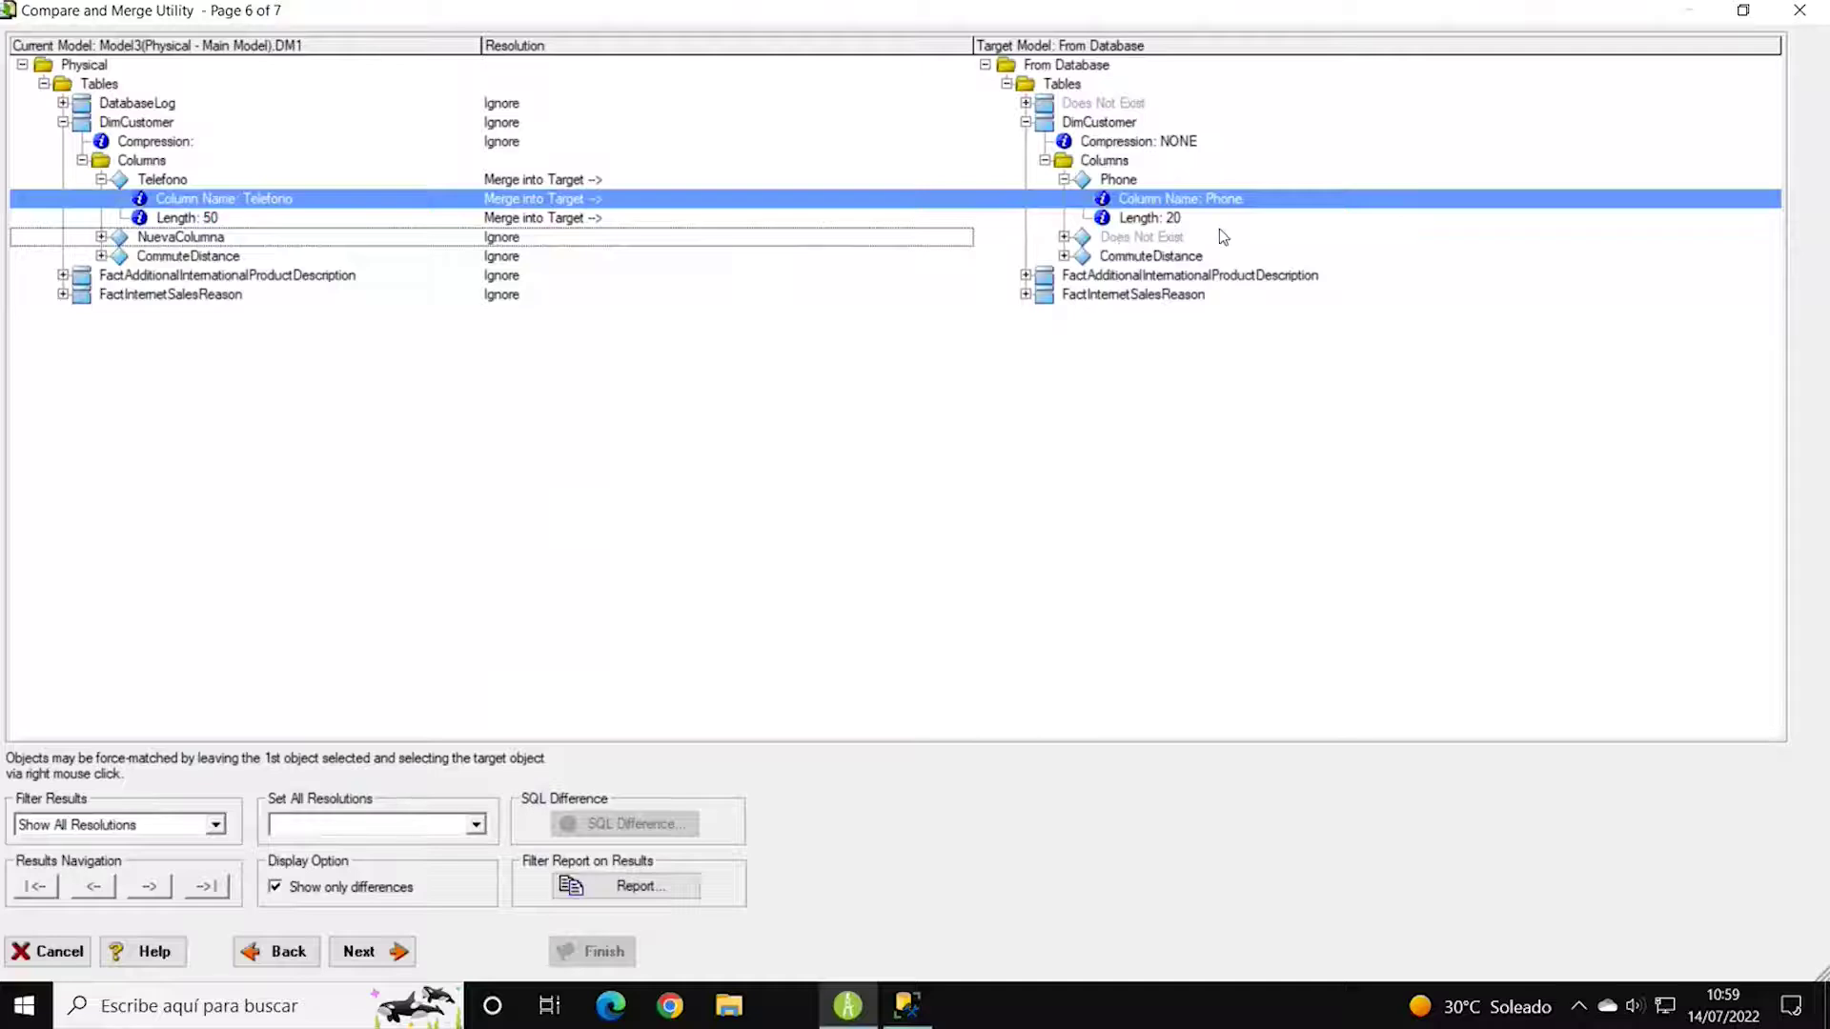
{"action": "left_click", "coordinate": [919, 244]}
{"action": "left_click", "coordinate": [960, 240]}
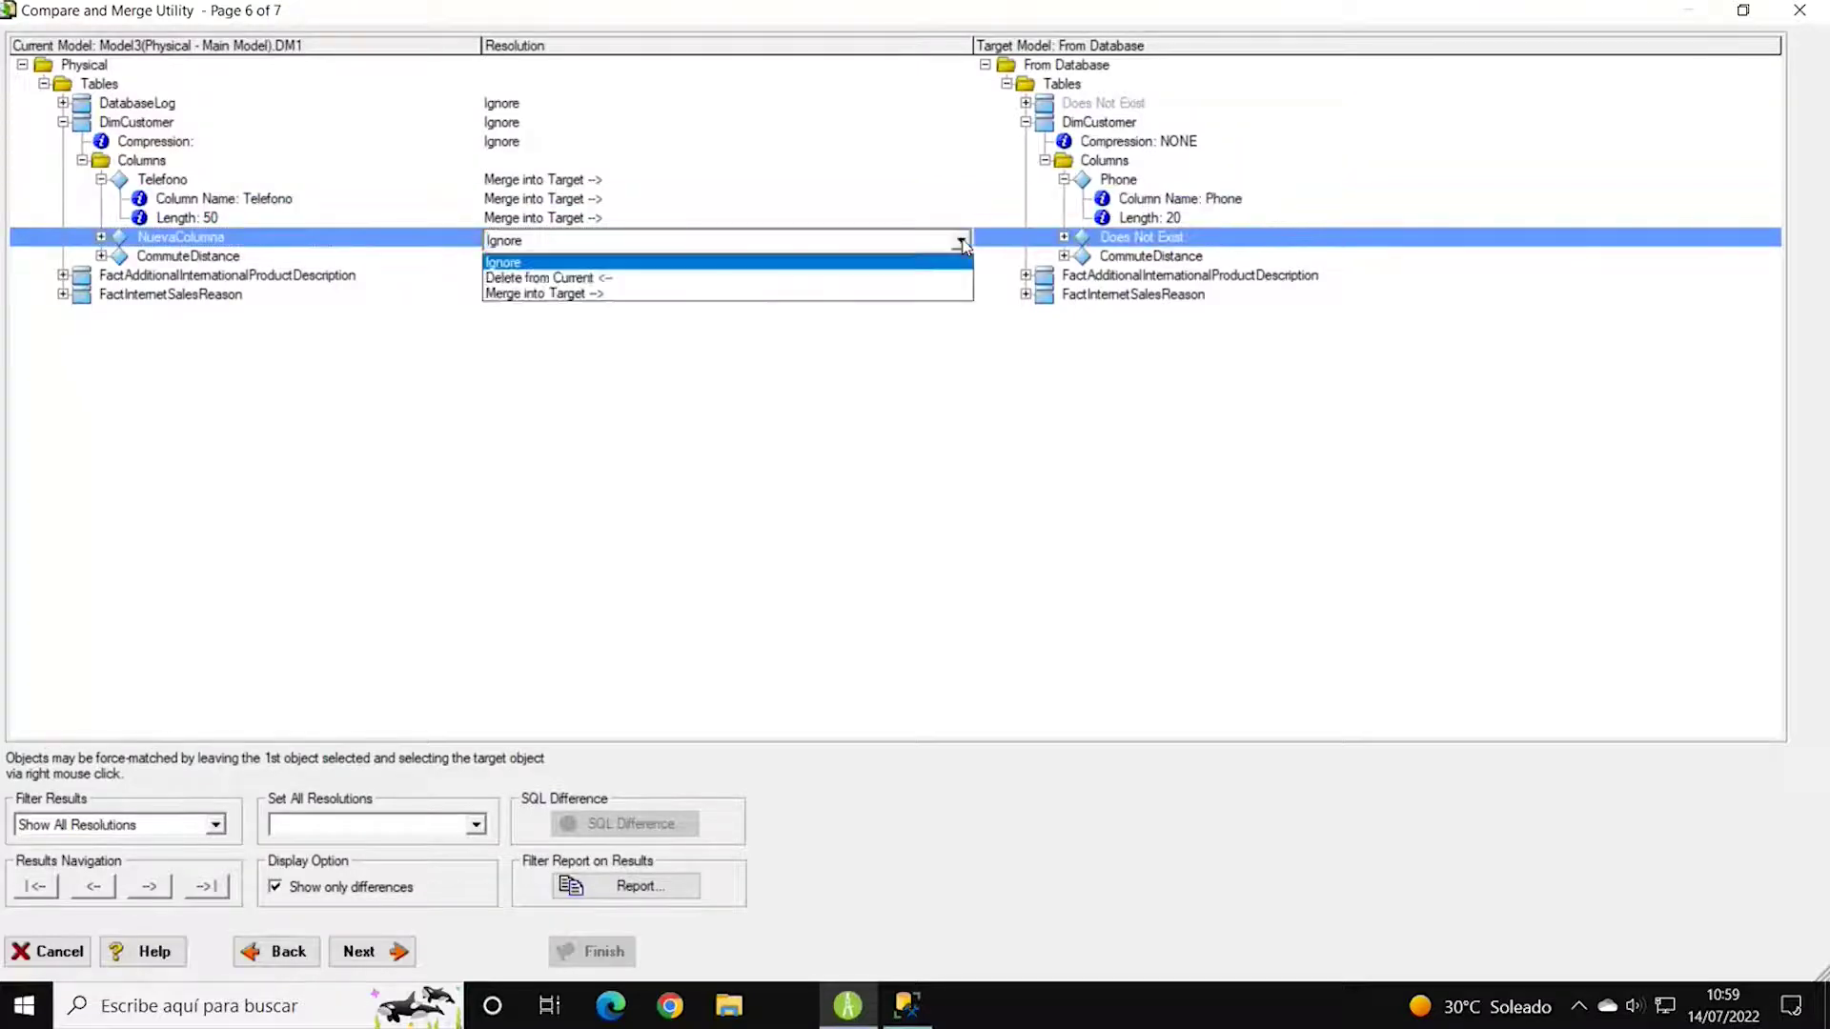
{"action": "left_click", "coordinate": [597, 298]}
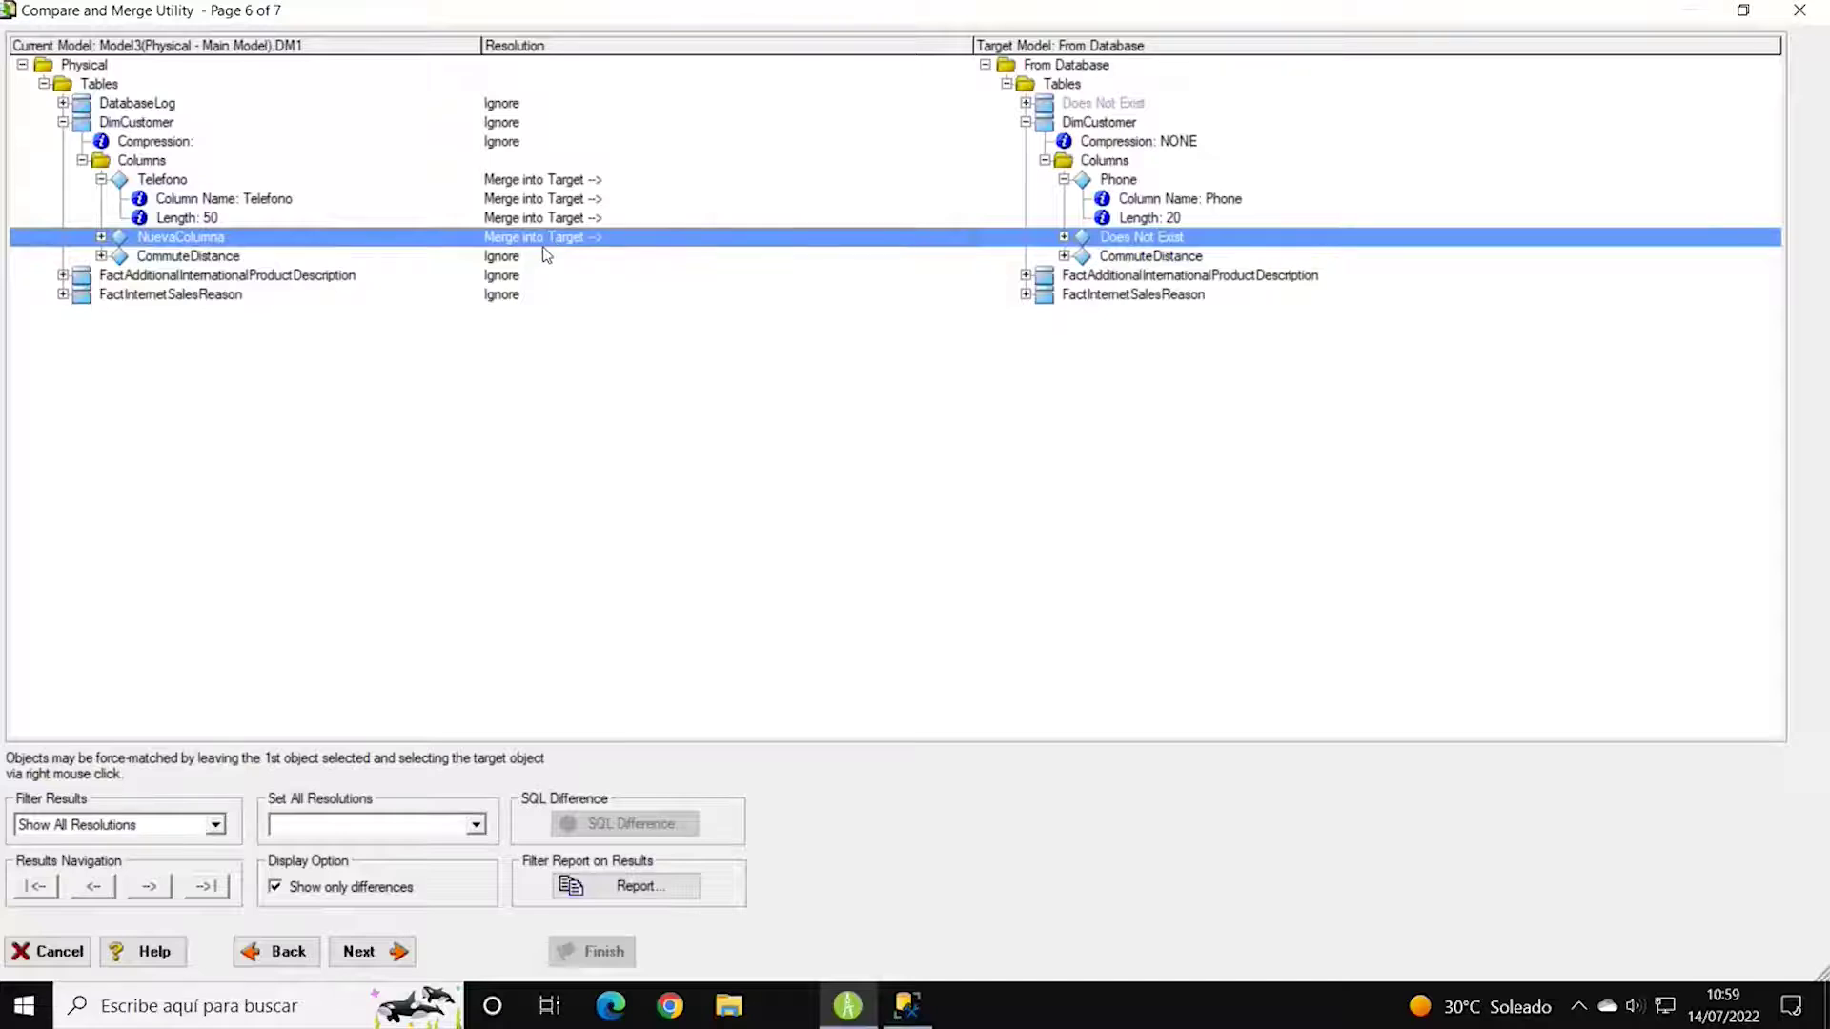
Inspect CommuteDistance's sequence difference (30 vs 29) and set it to Merge into Target.
{"action": "left_click", "coordinate": [100, 256]}
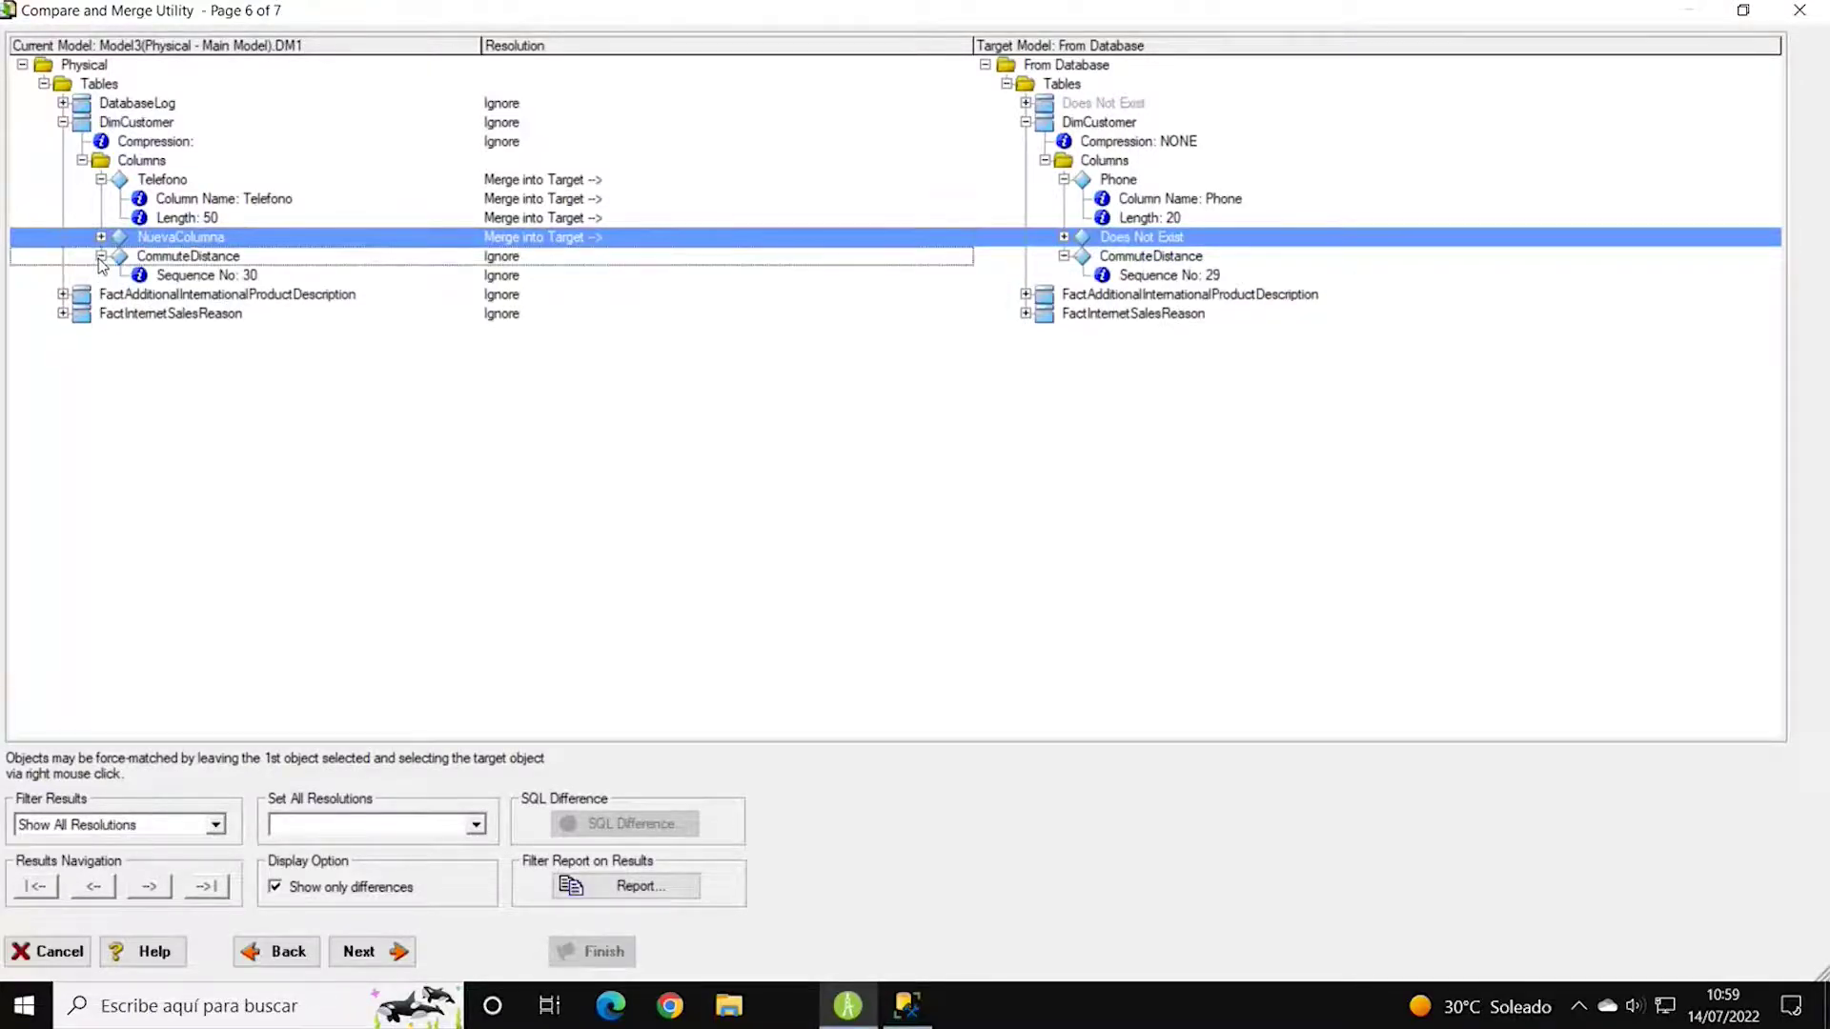
{"action": "left_click", "coordinate": [1153, 277]}
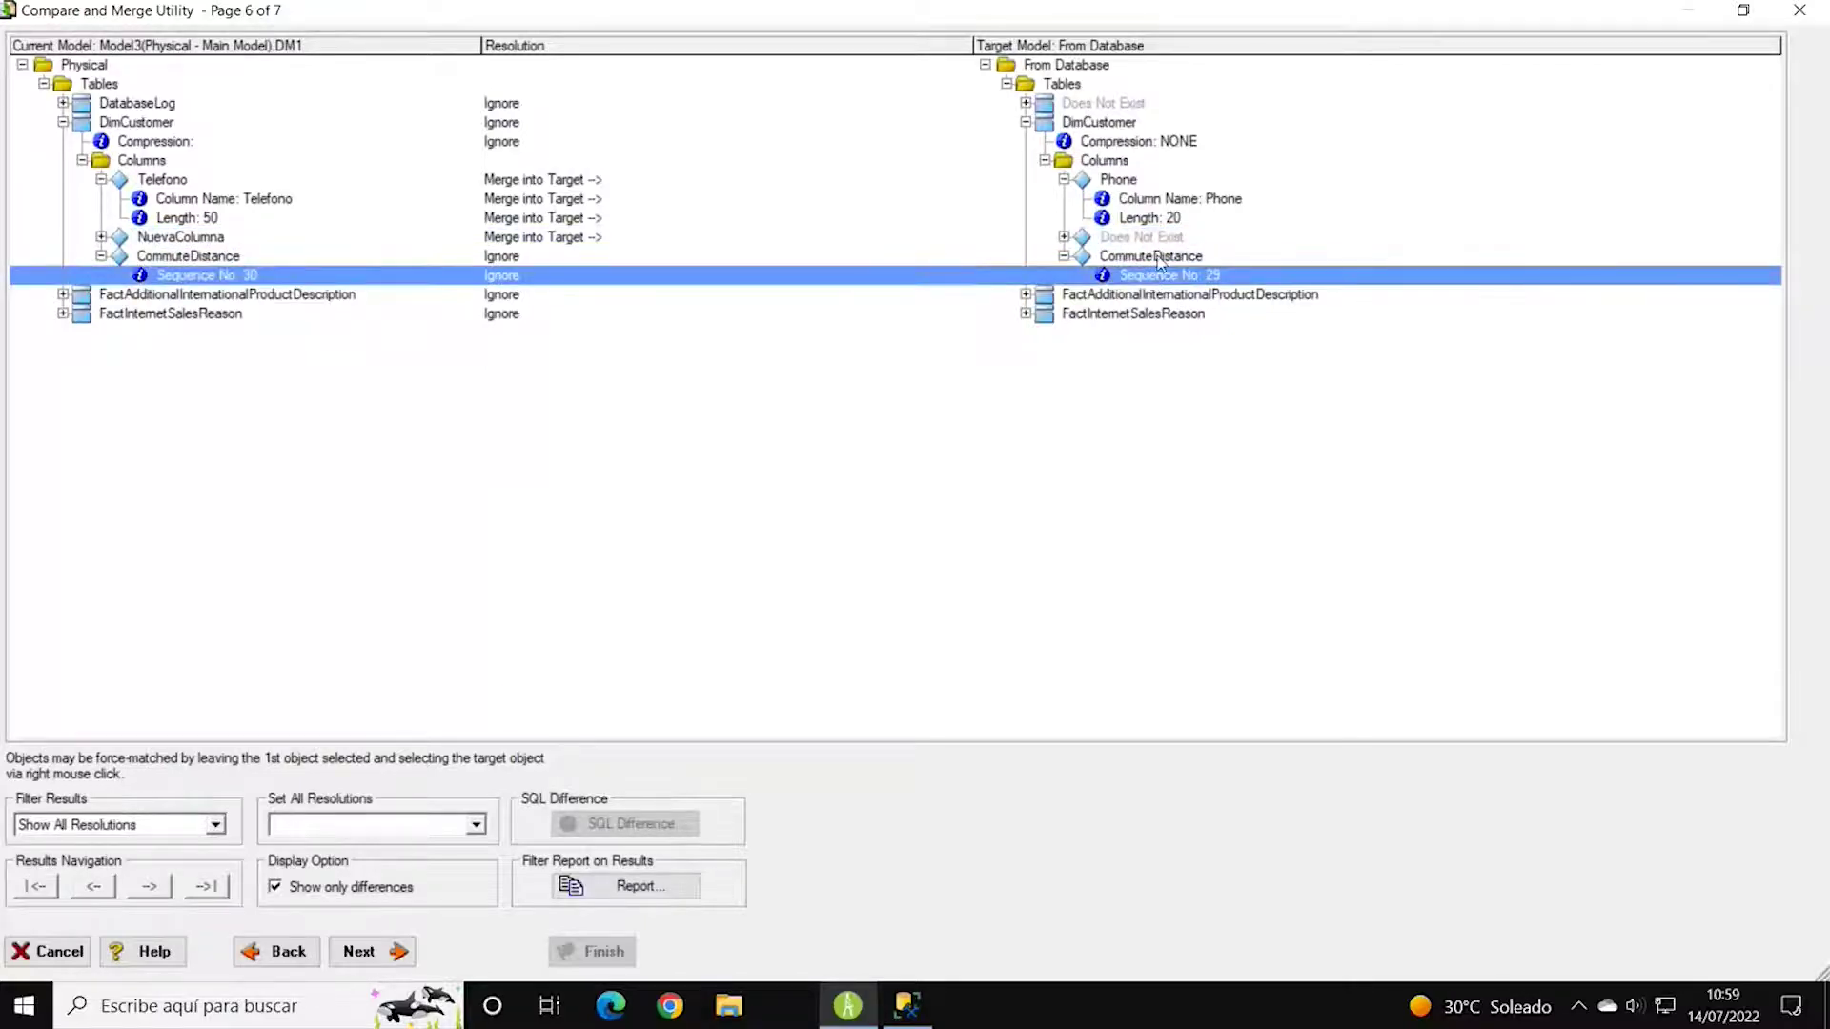
{"action": "left_click", "coordinate": [1156, 257]}
{"action": "left_click", "coordinate": [1158, 275]}
{"action": "left_click", "coordinate": [204, 258]}
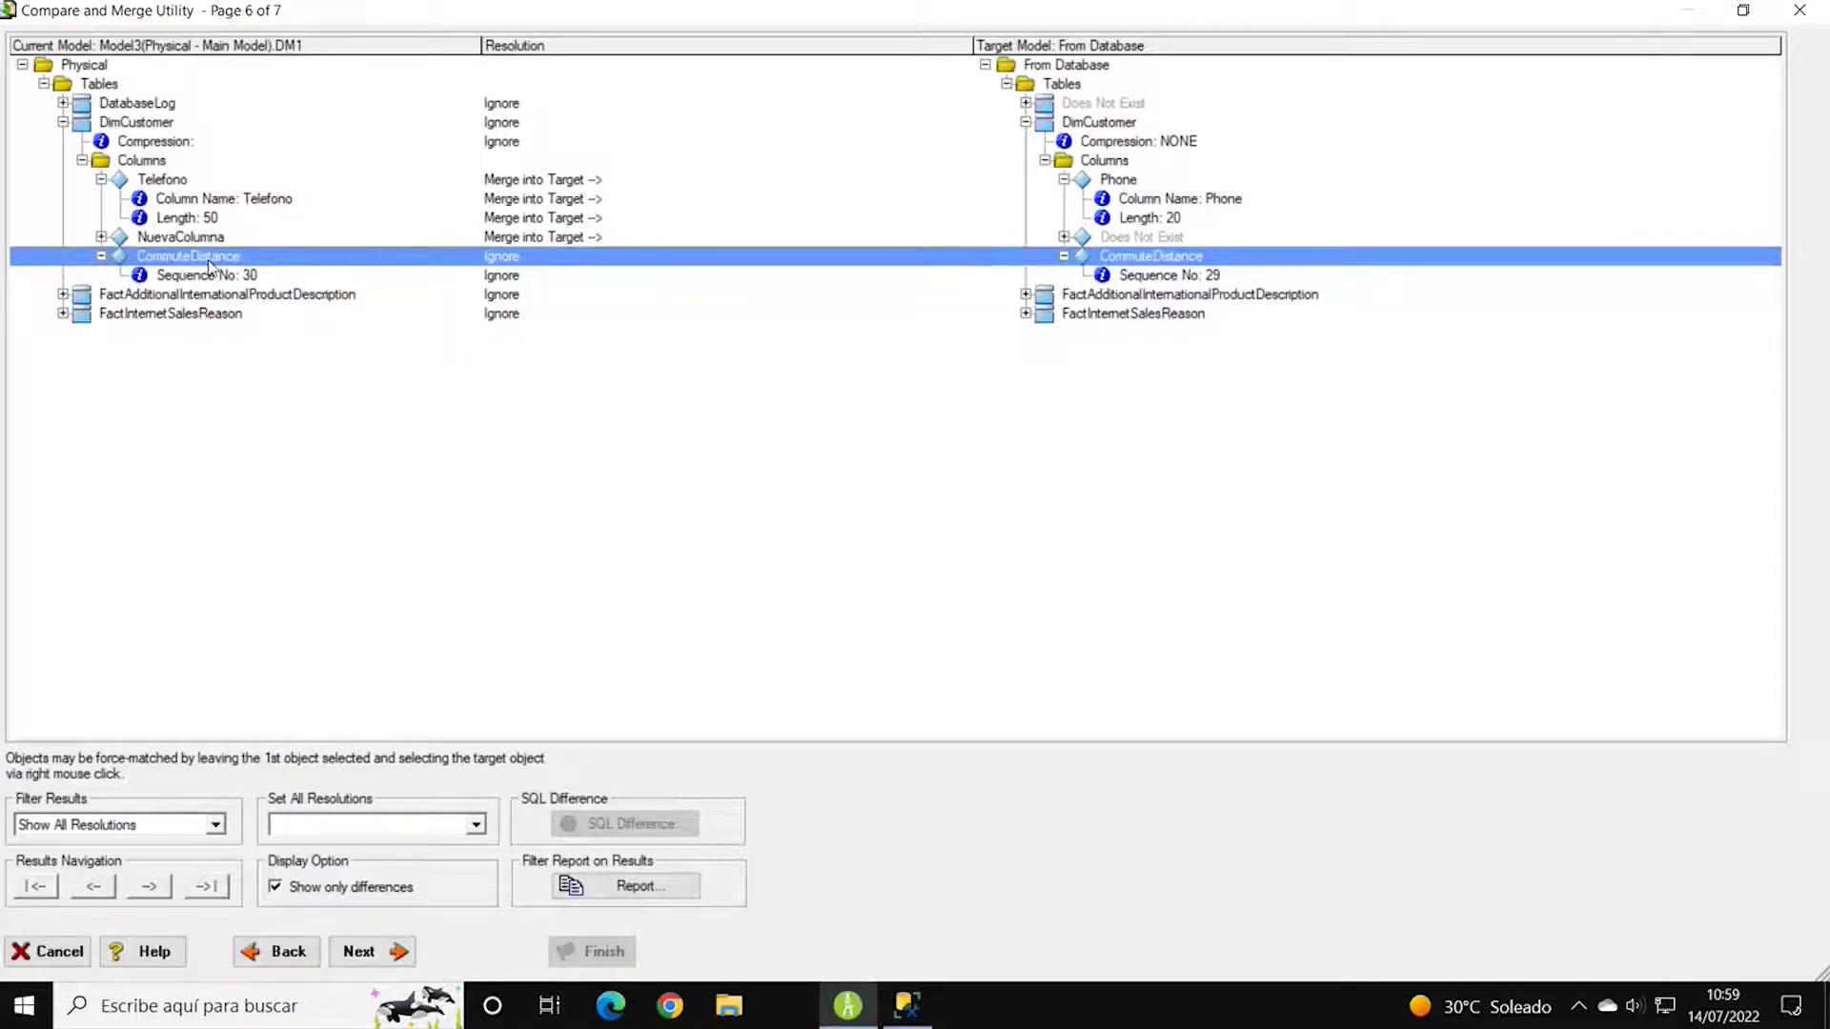
{"action": "left_click", "coordinate": [101, 256]}
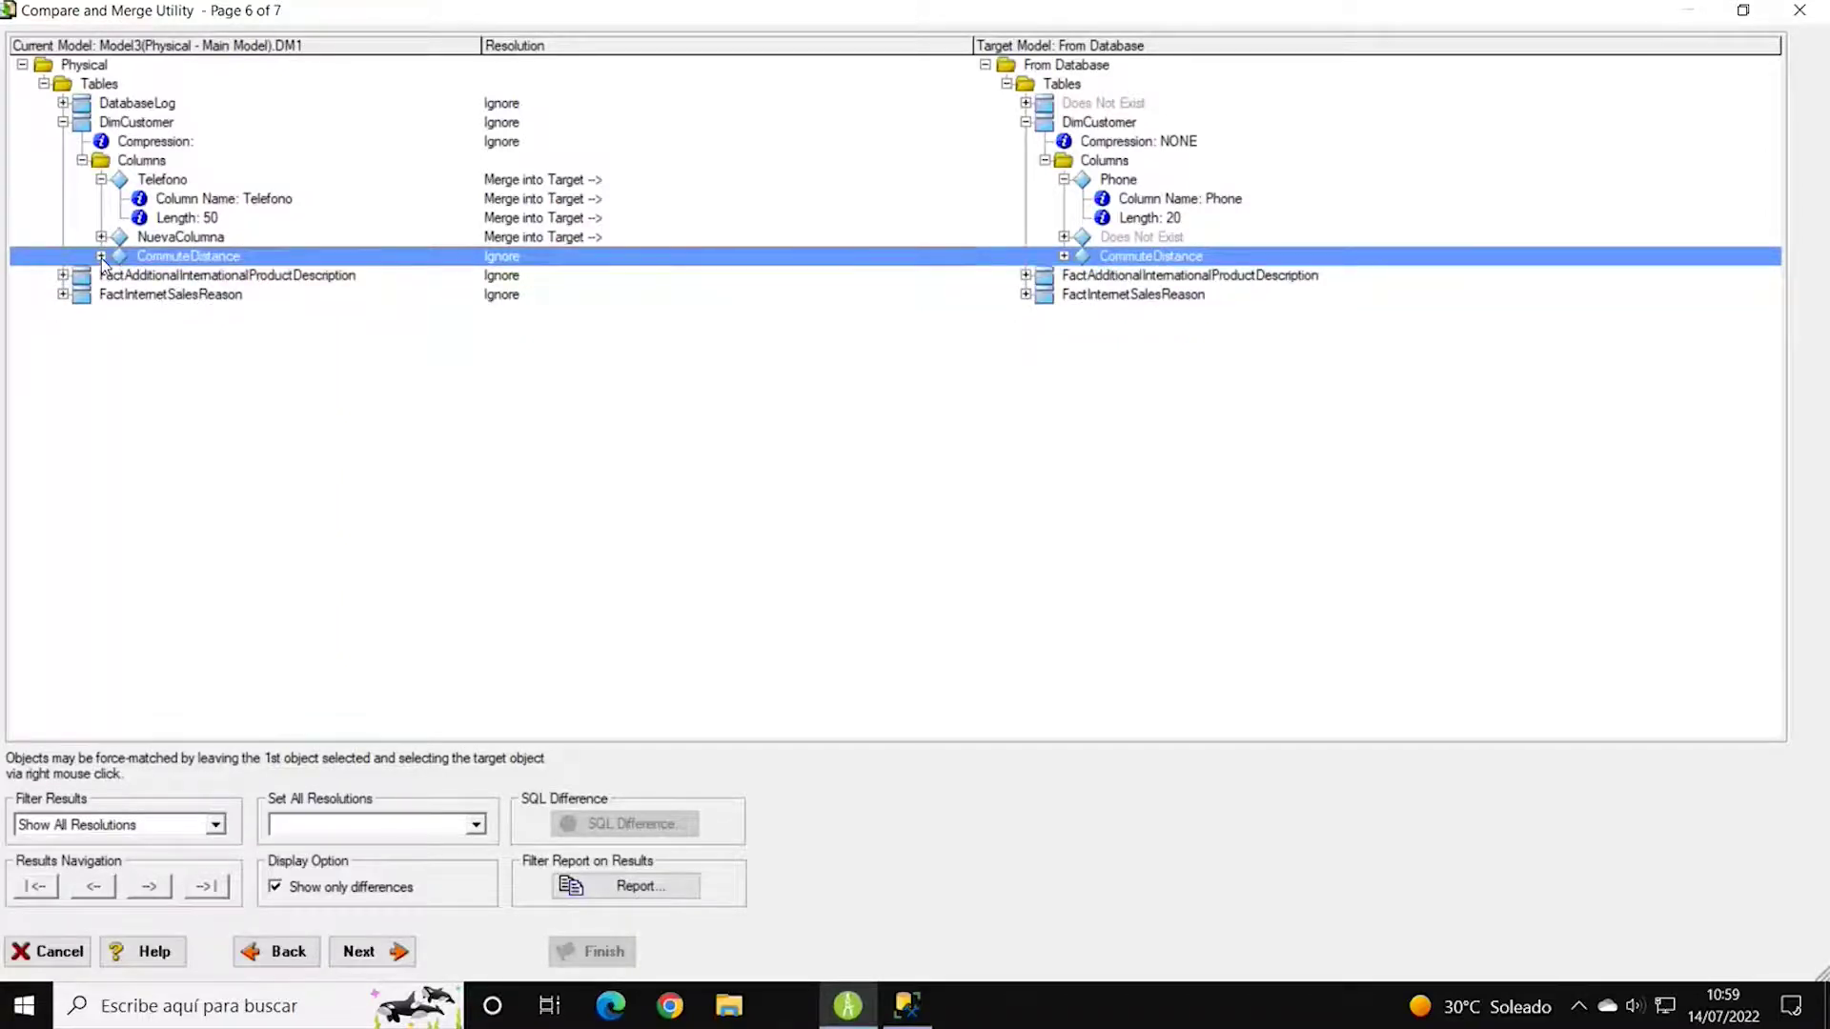
{"action": "left_click", "coordinate": [589, 255]}
{"action": "left_click", "coordinate": [657, 260]}
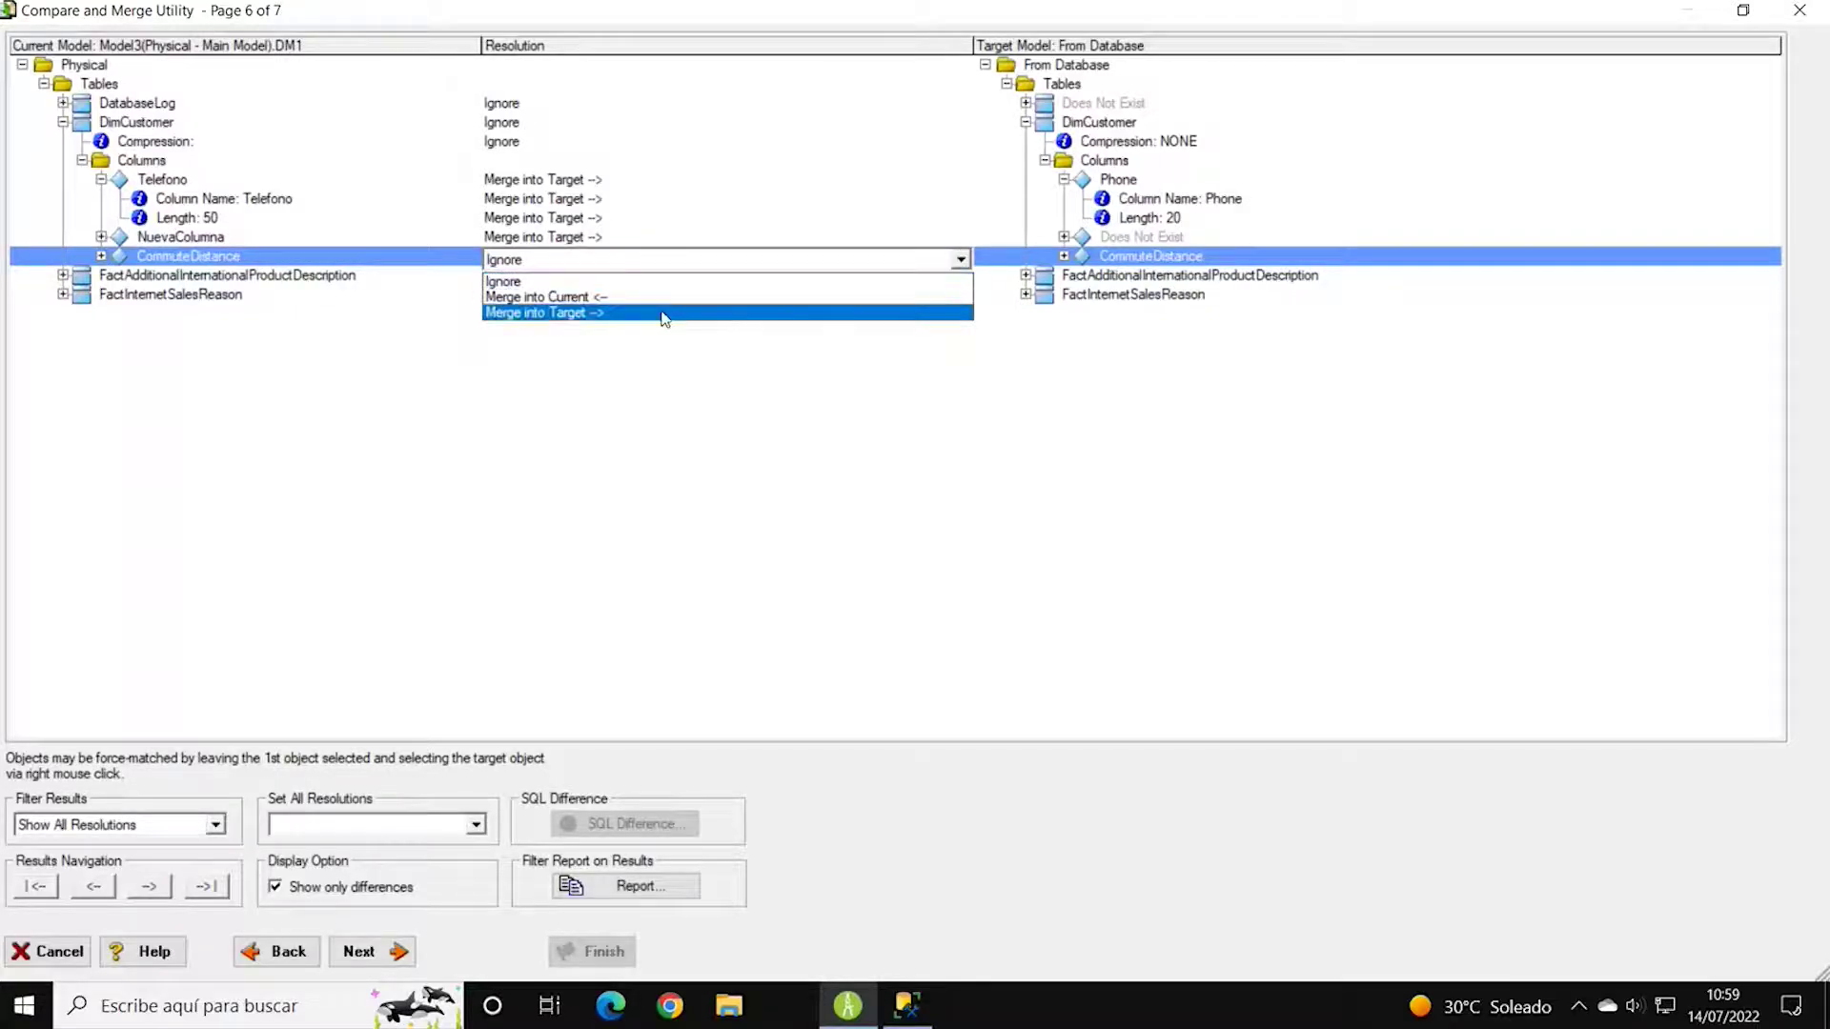
{"action": "left_click", "coordinate": [625, 315]}
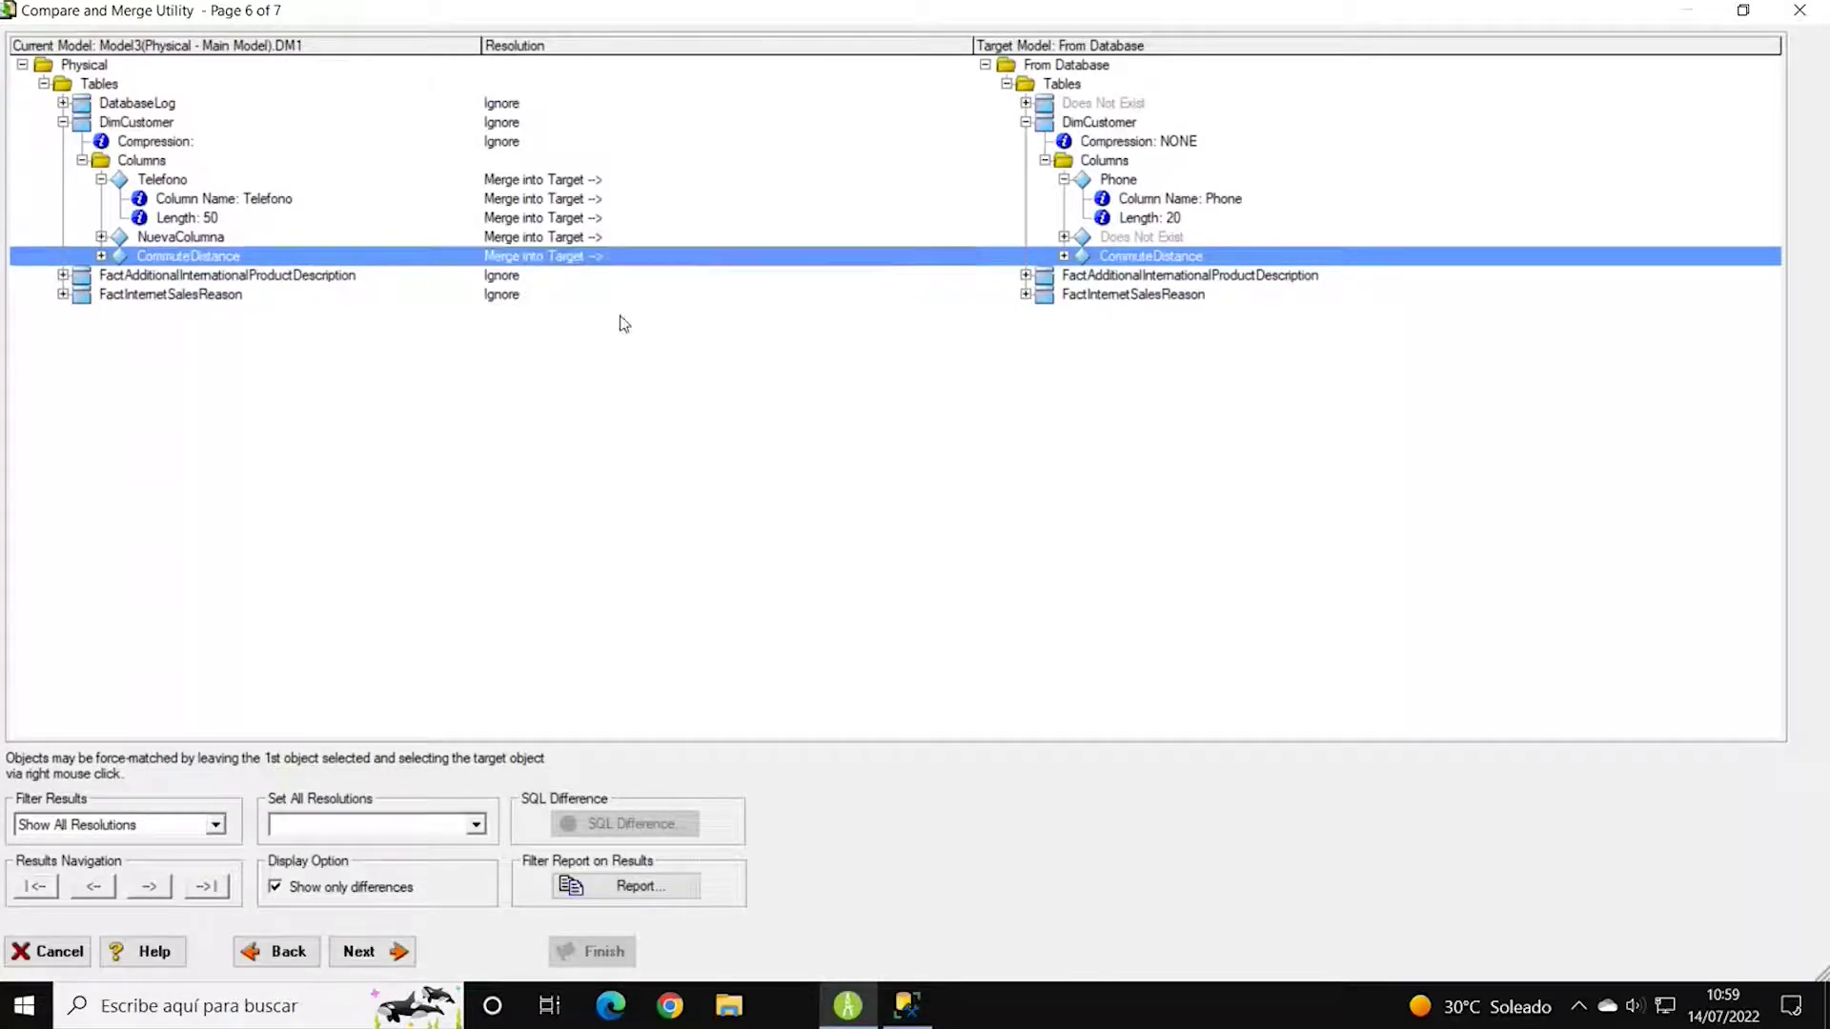
{"action": "left_click", "coordinate": [198, 276]}
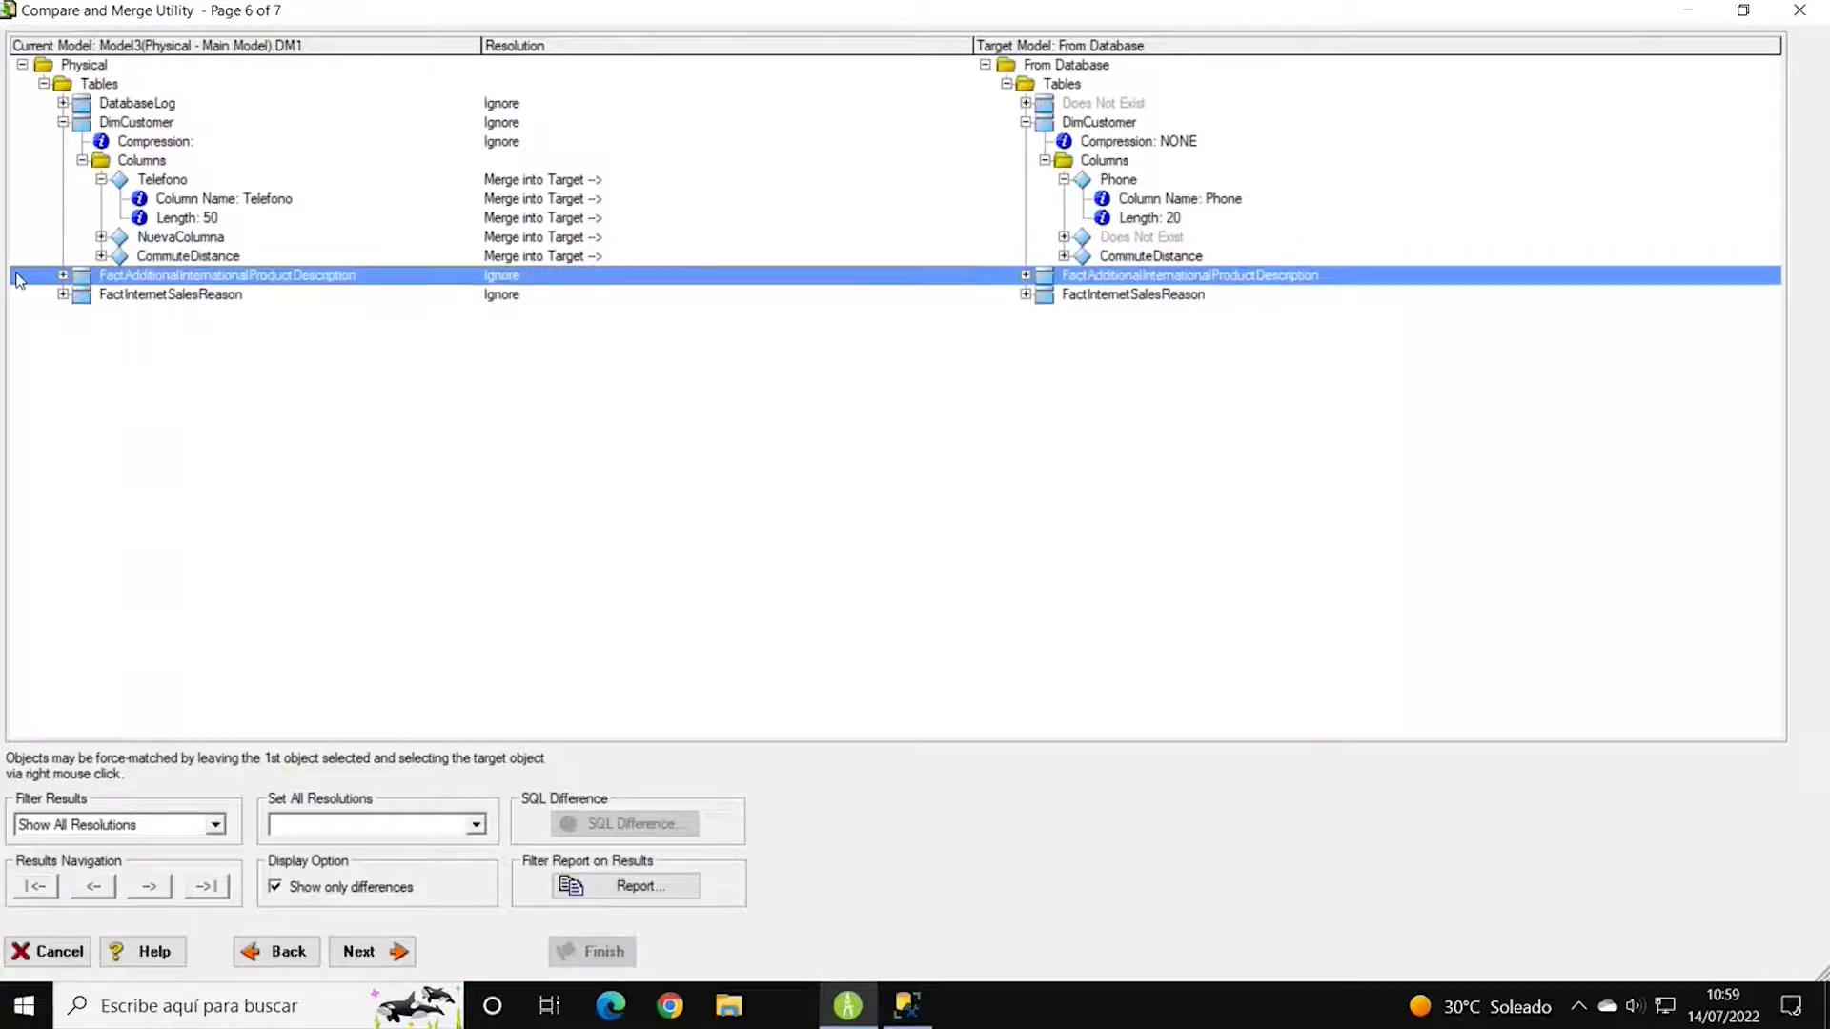
{"action": "left_click", "coordinate": [63, 274]}
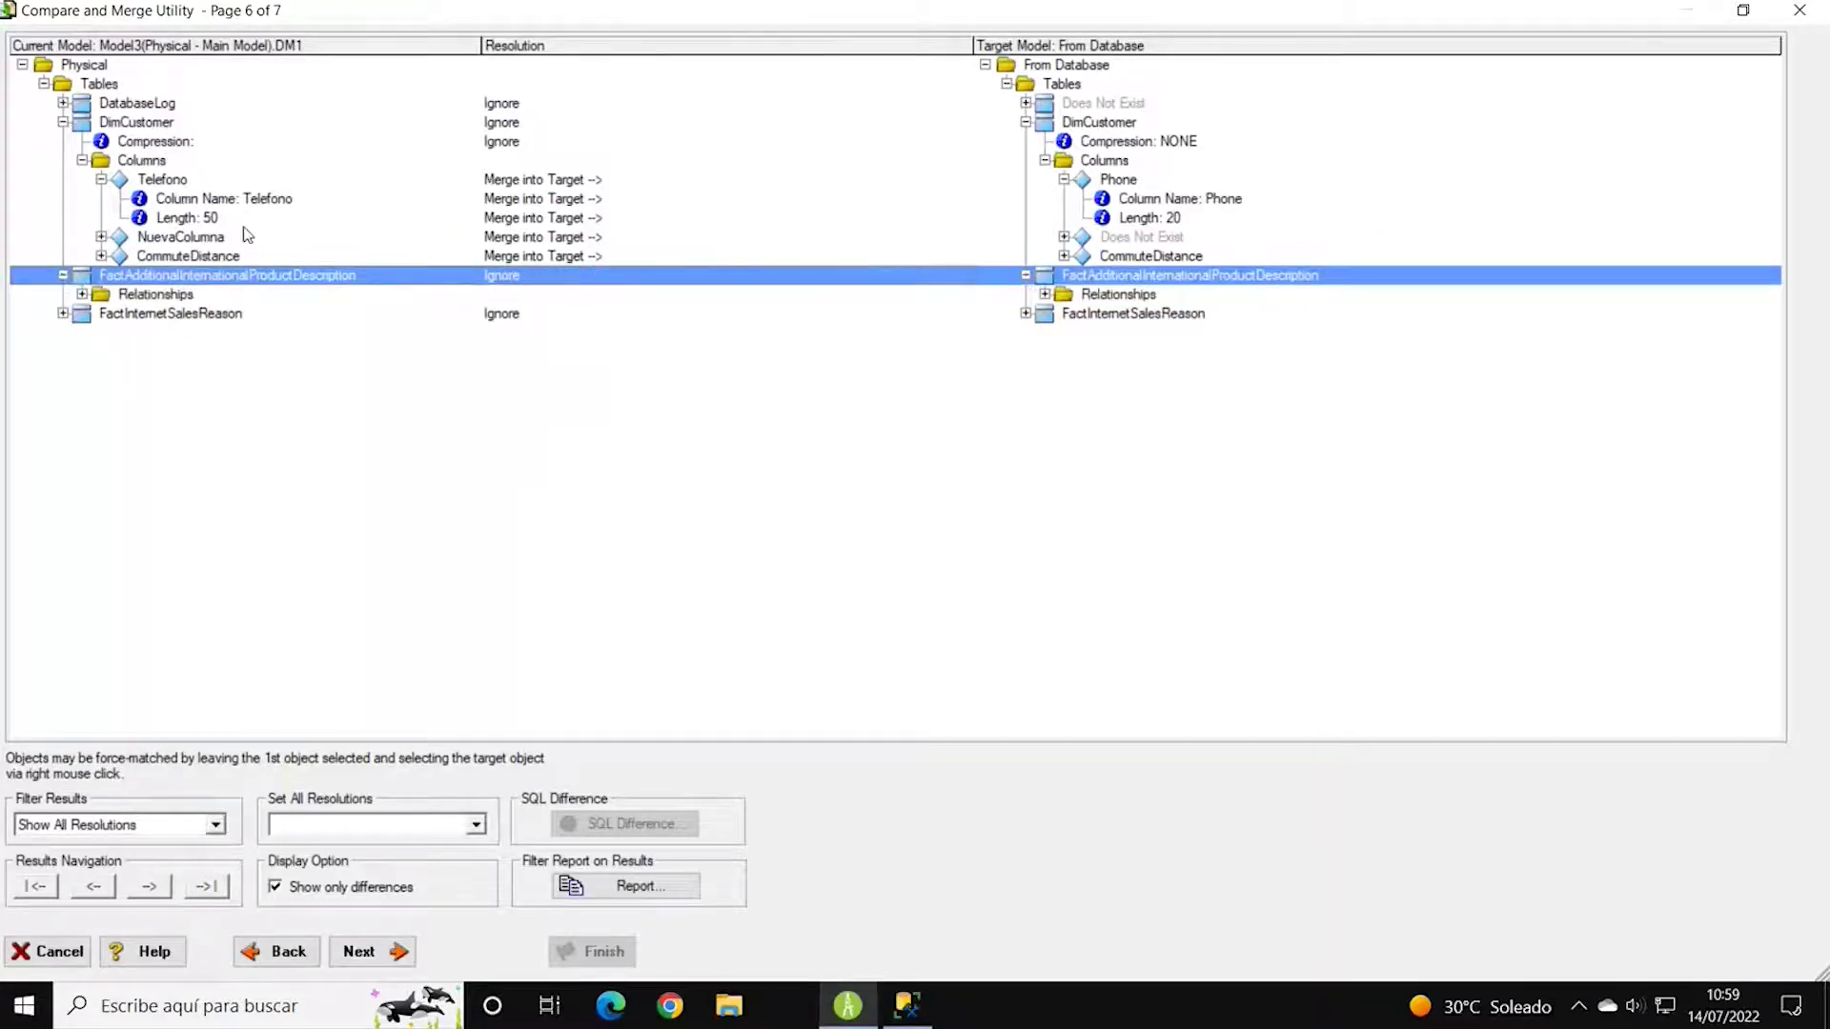
{"action": "left_click", "coordinate": [82, 294]}
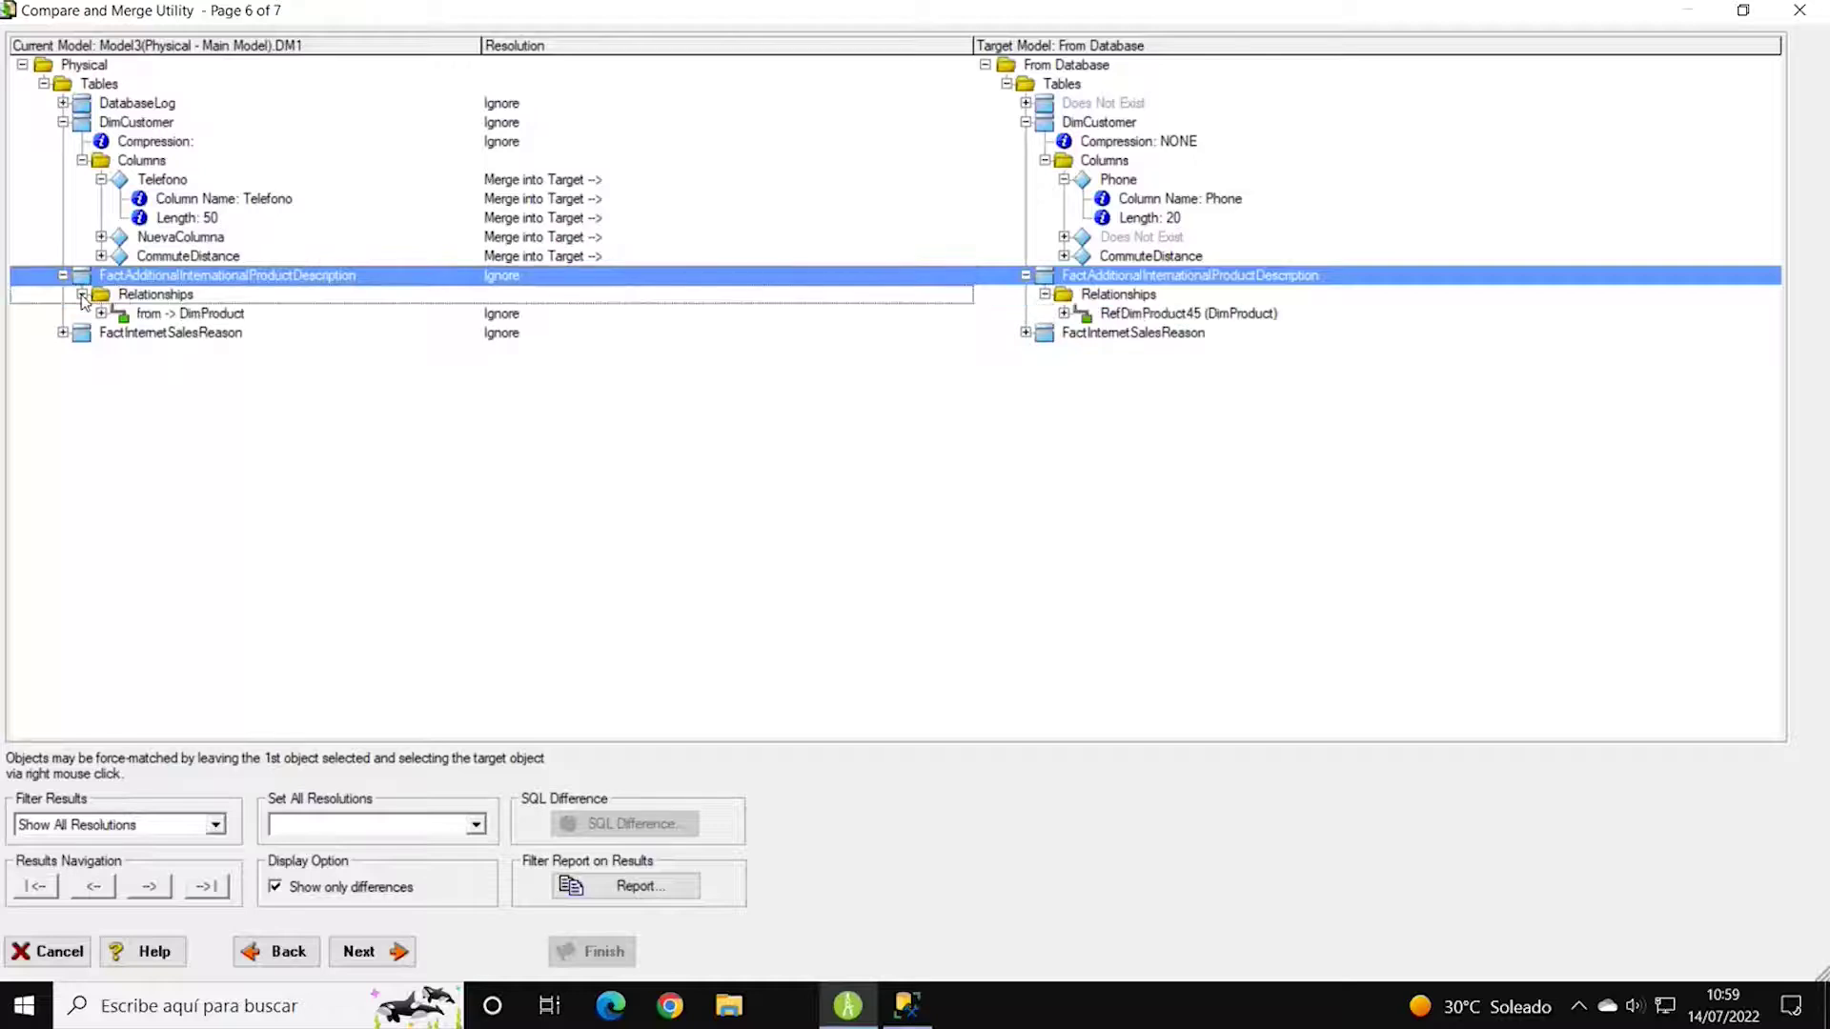
{"action": "left_click", "coordinate": [101, 314]}
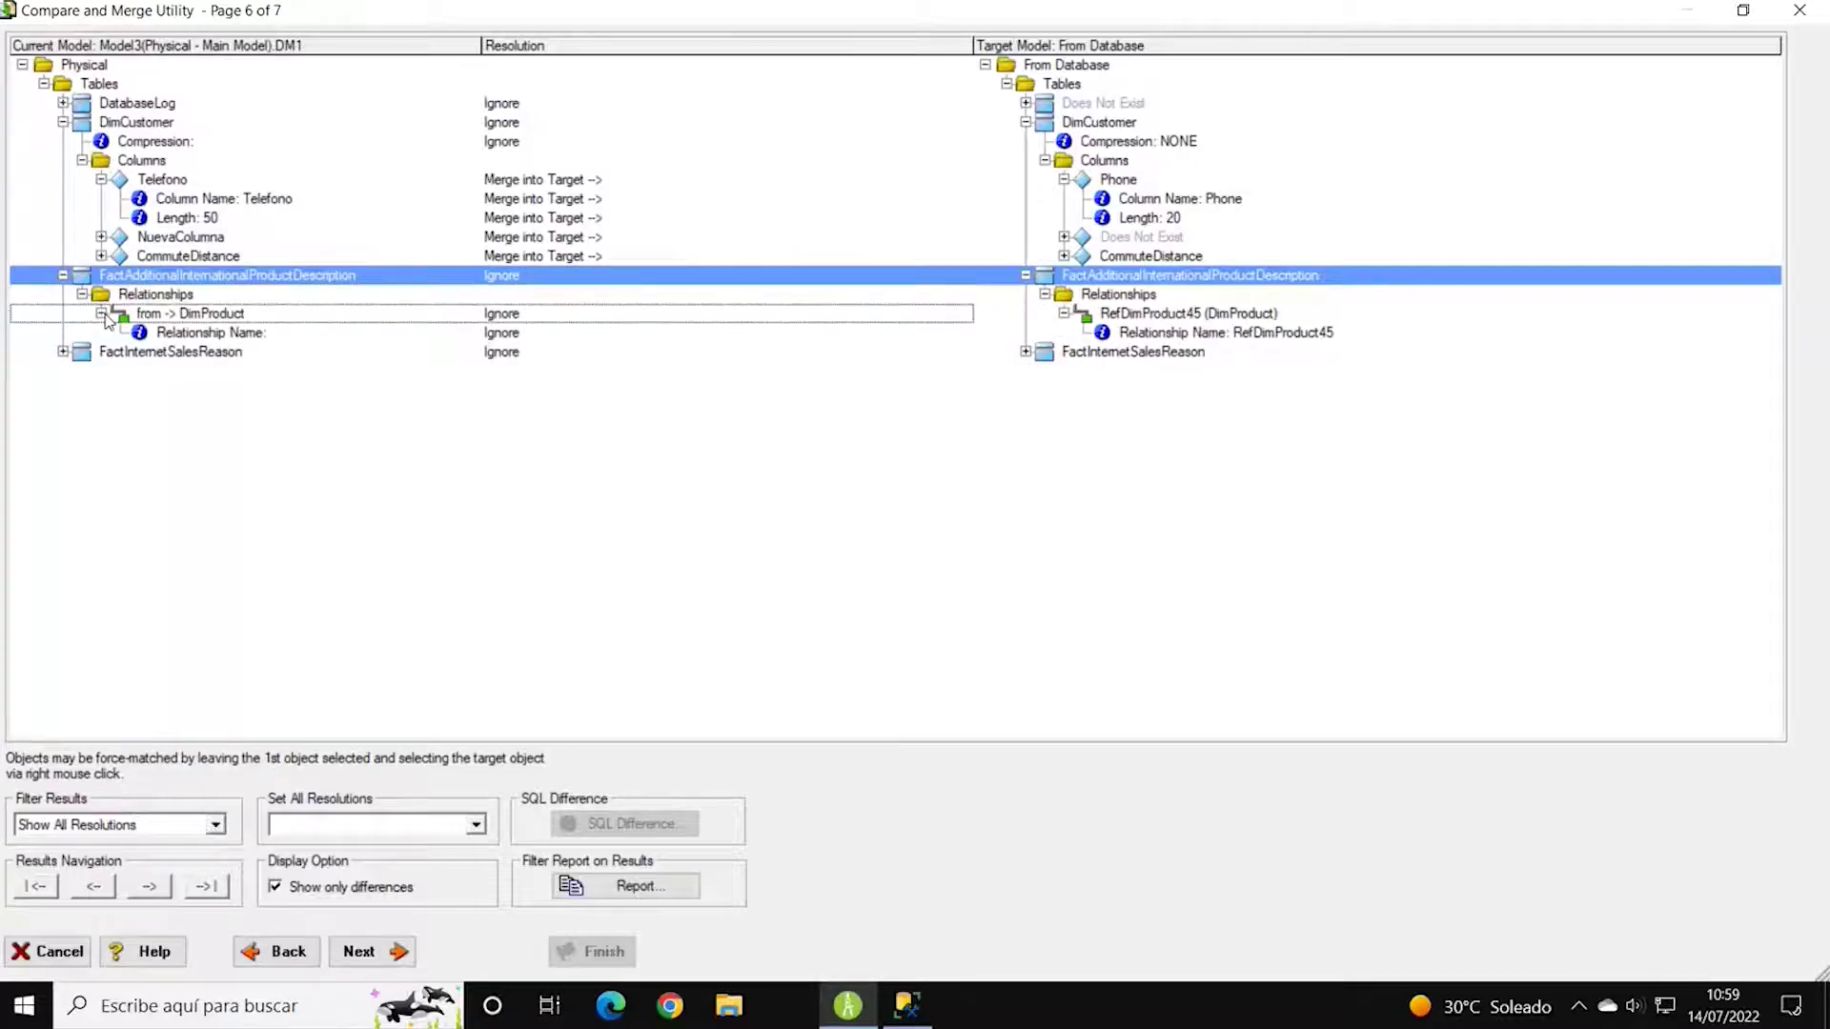
{"action": "left_click", "coordinate": [190, 332]}
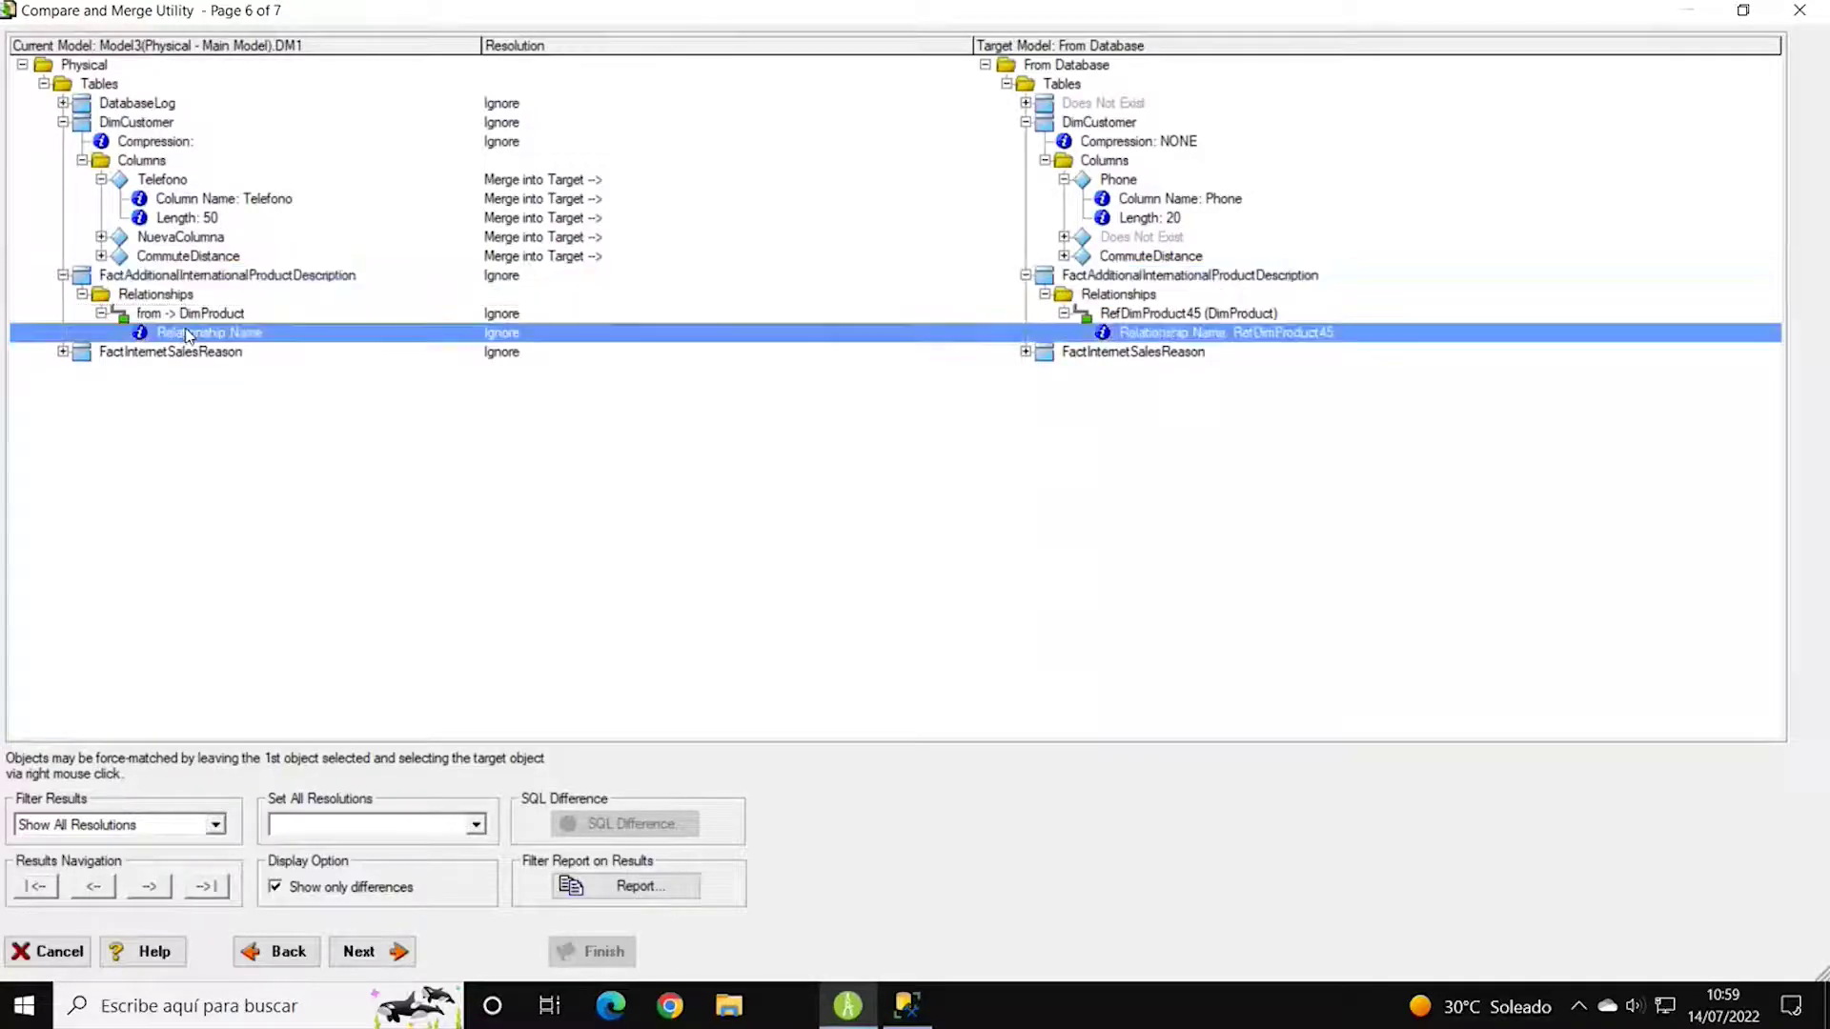
{"action": "left_click", "coordinate": [1182, 316]}
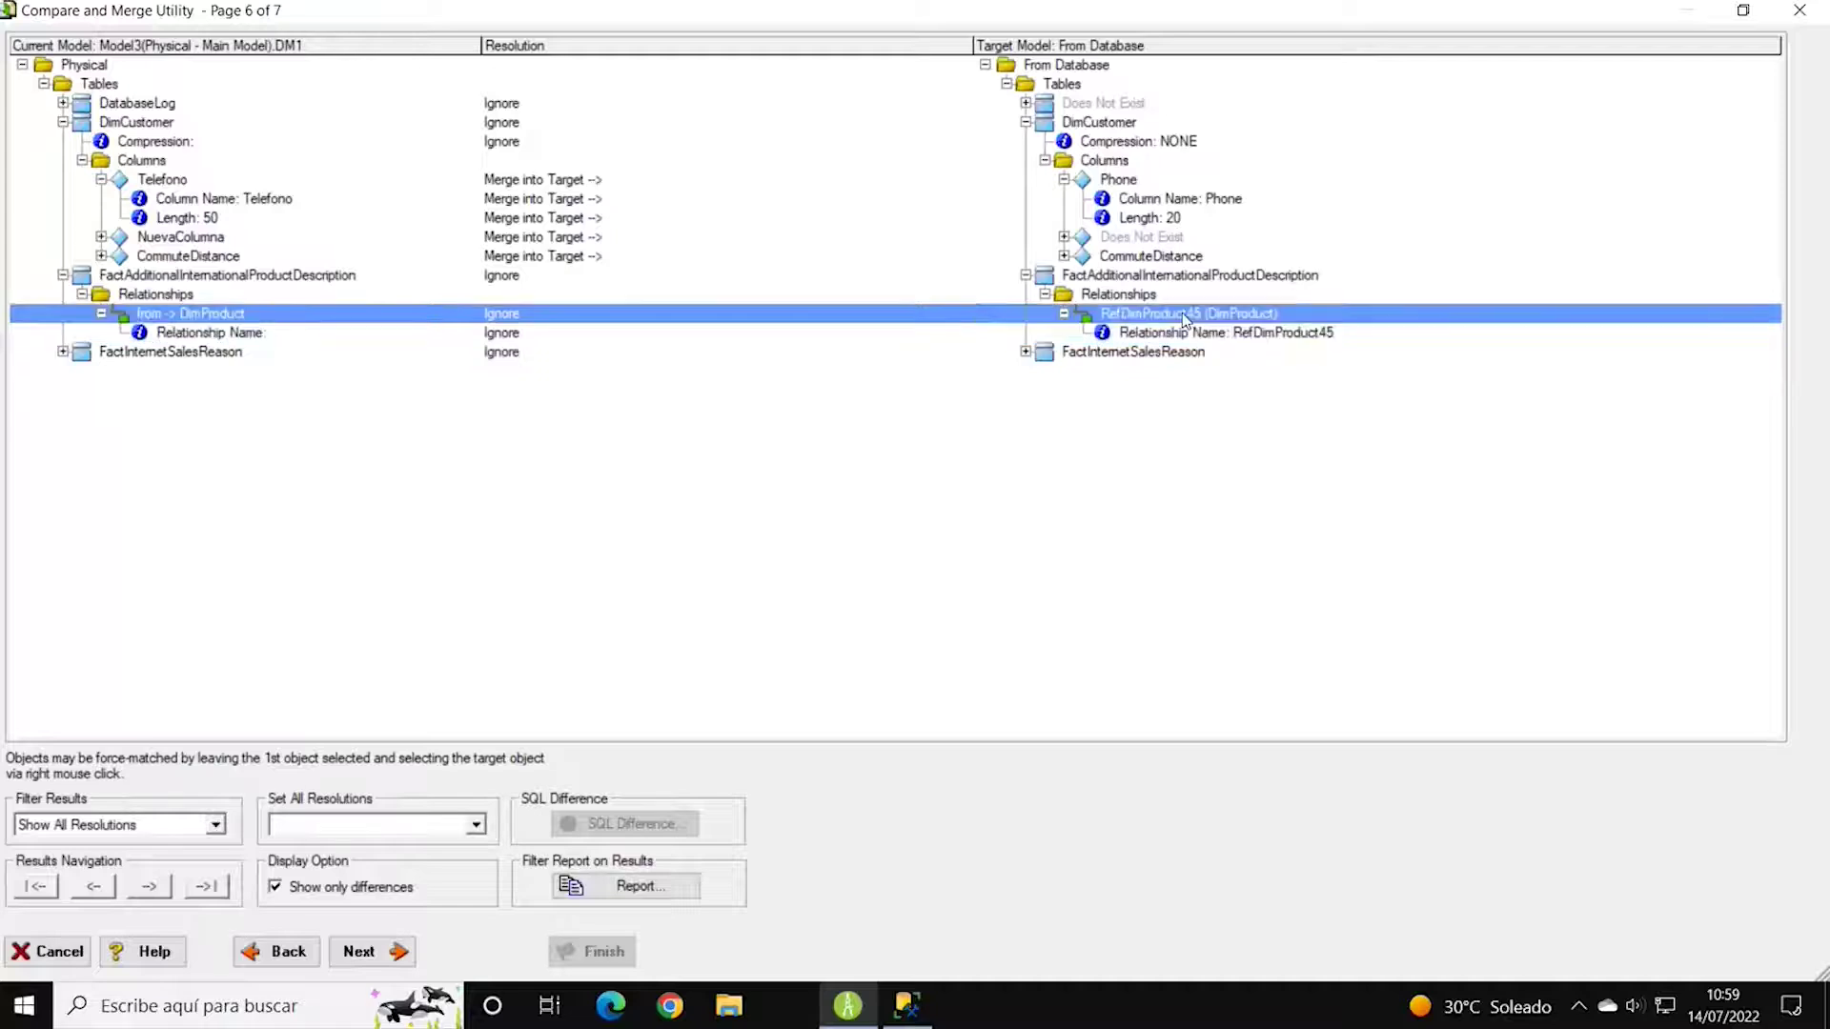
{"action": "left_click", "coordinate": [1183, 326]}
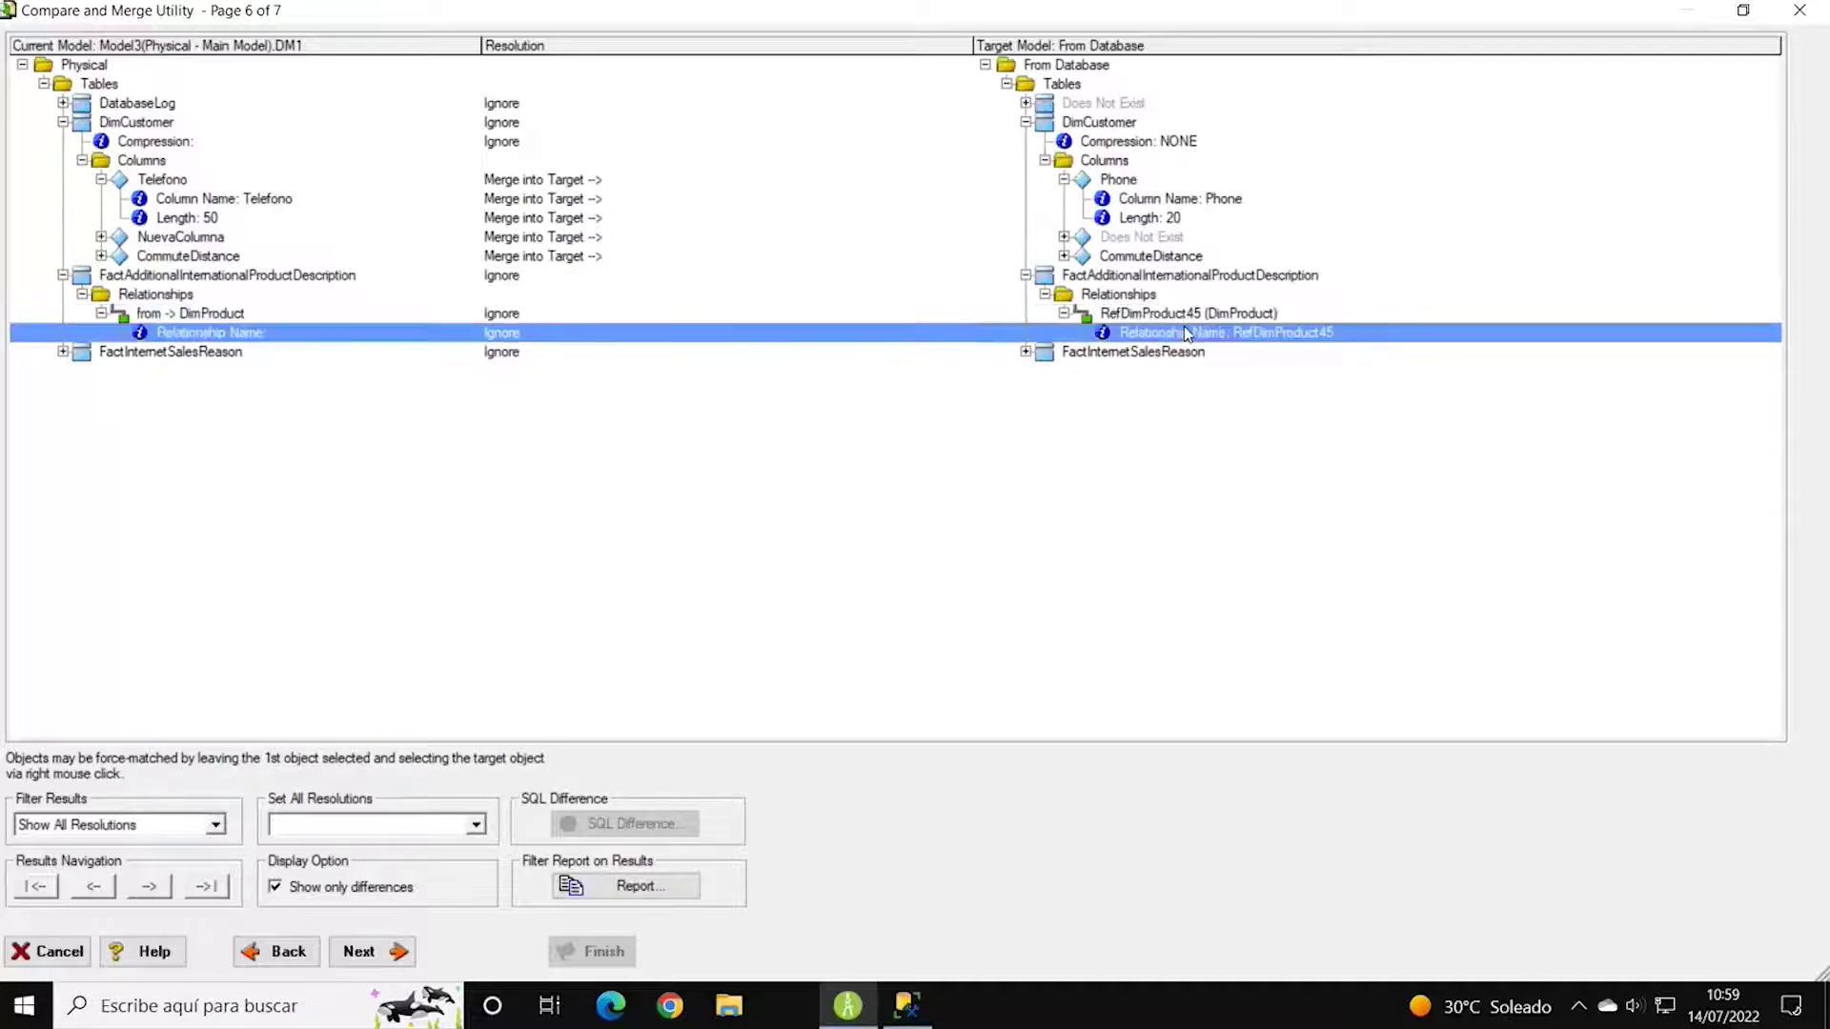
{"action": "left_click", "coordinate": [1151, 279]}
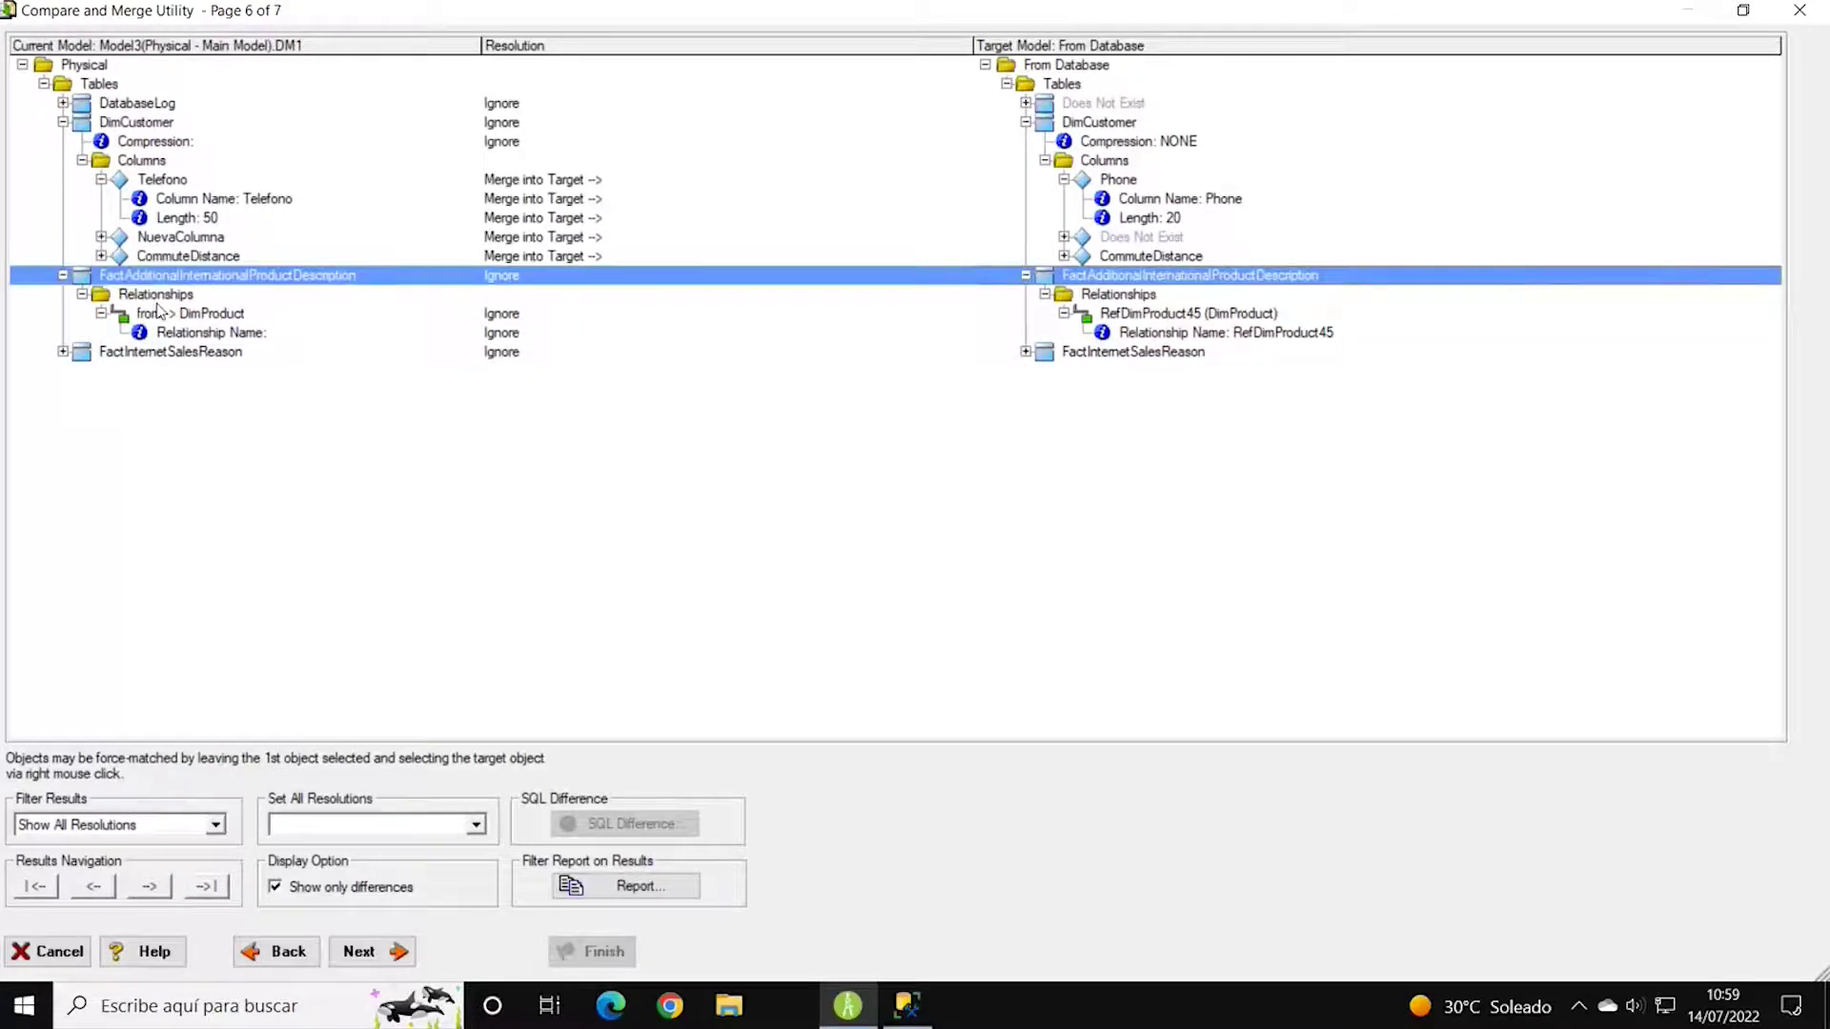
{"action": "left_click", "coordinate": [63, 276]}
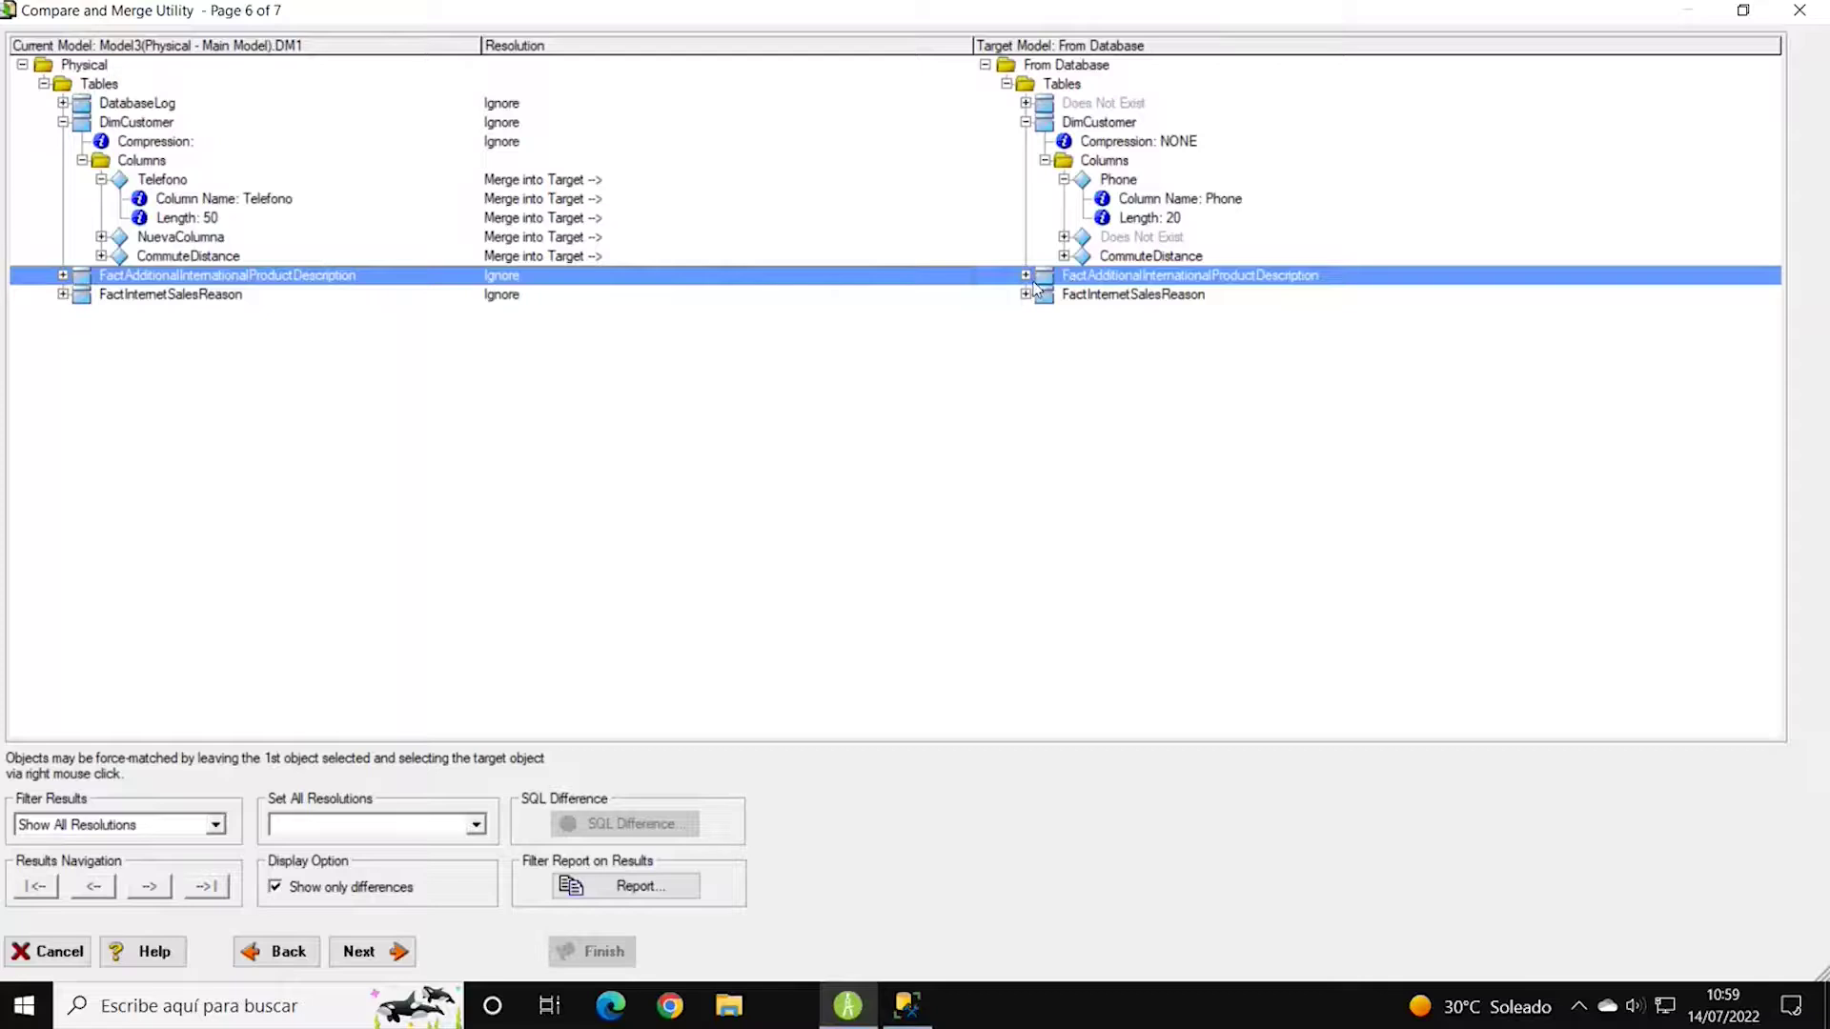
{"action": "left_click", "coordinate": [63, 294]}
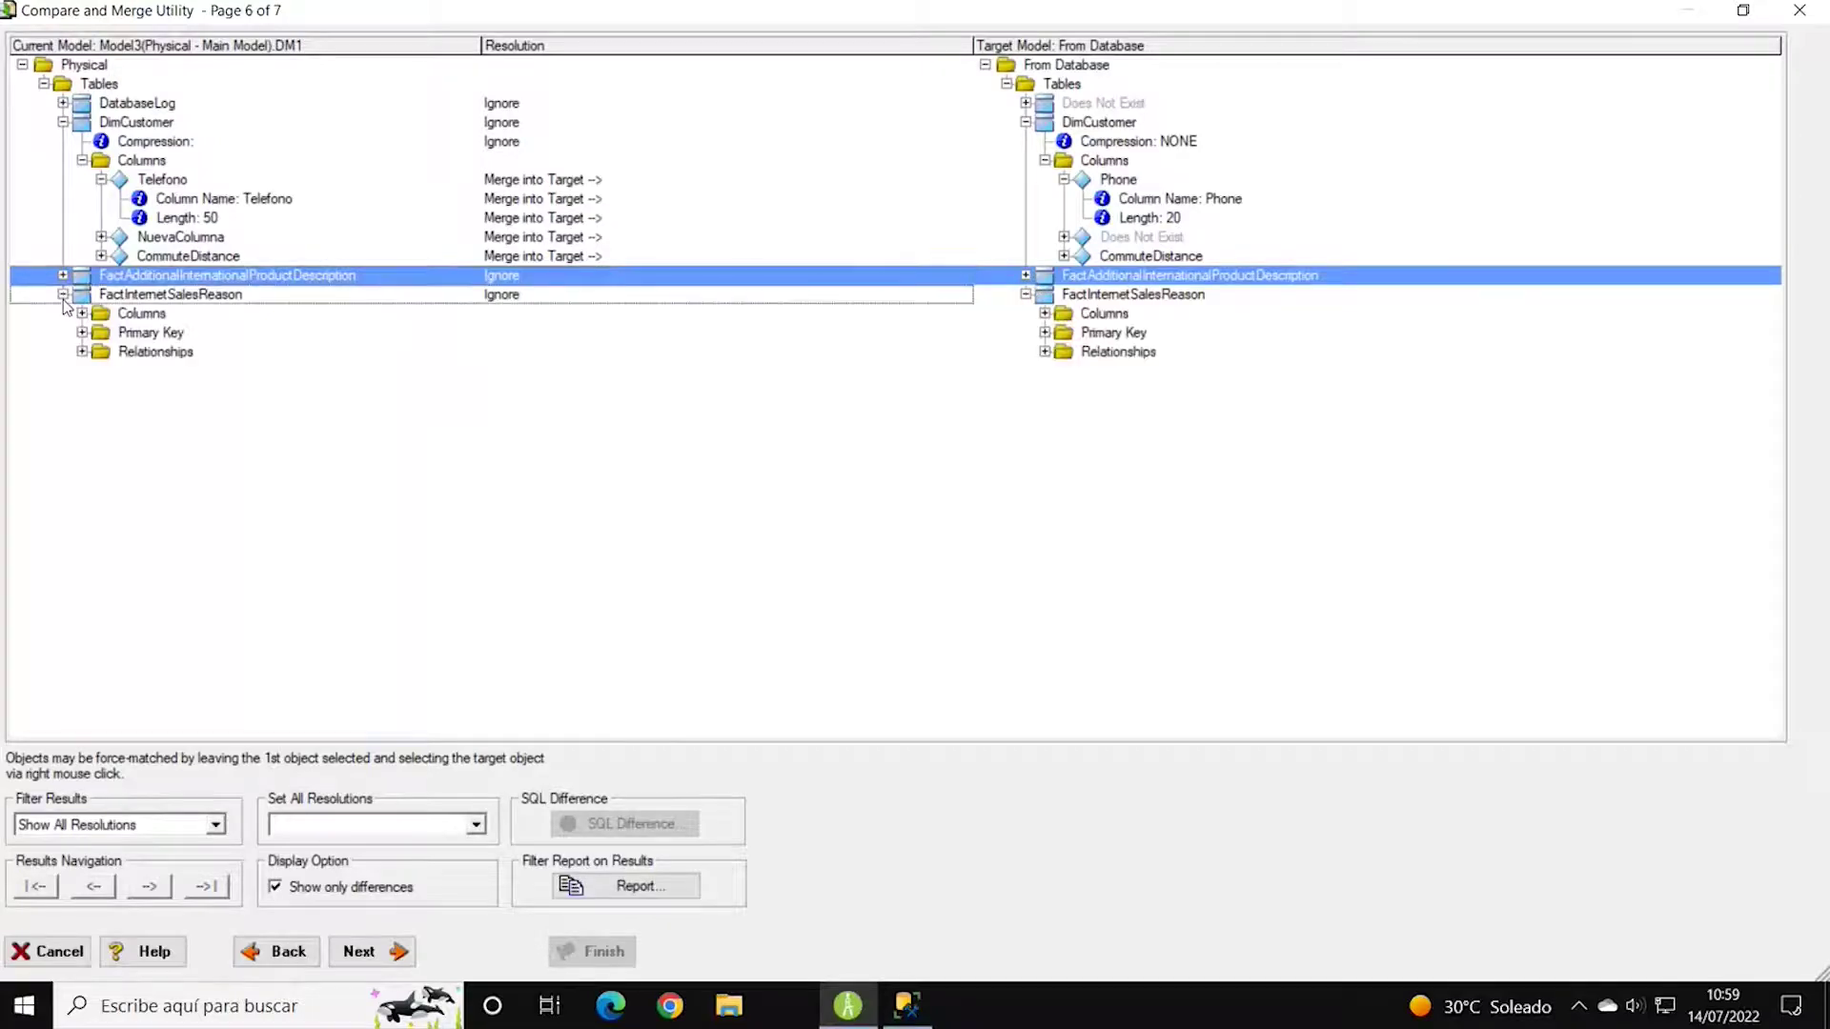
{"action": "left_click", "coordinate": [82, 313]}
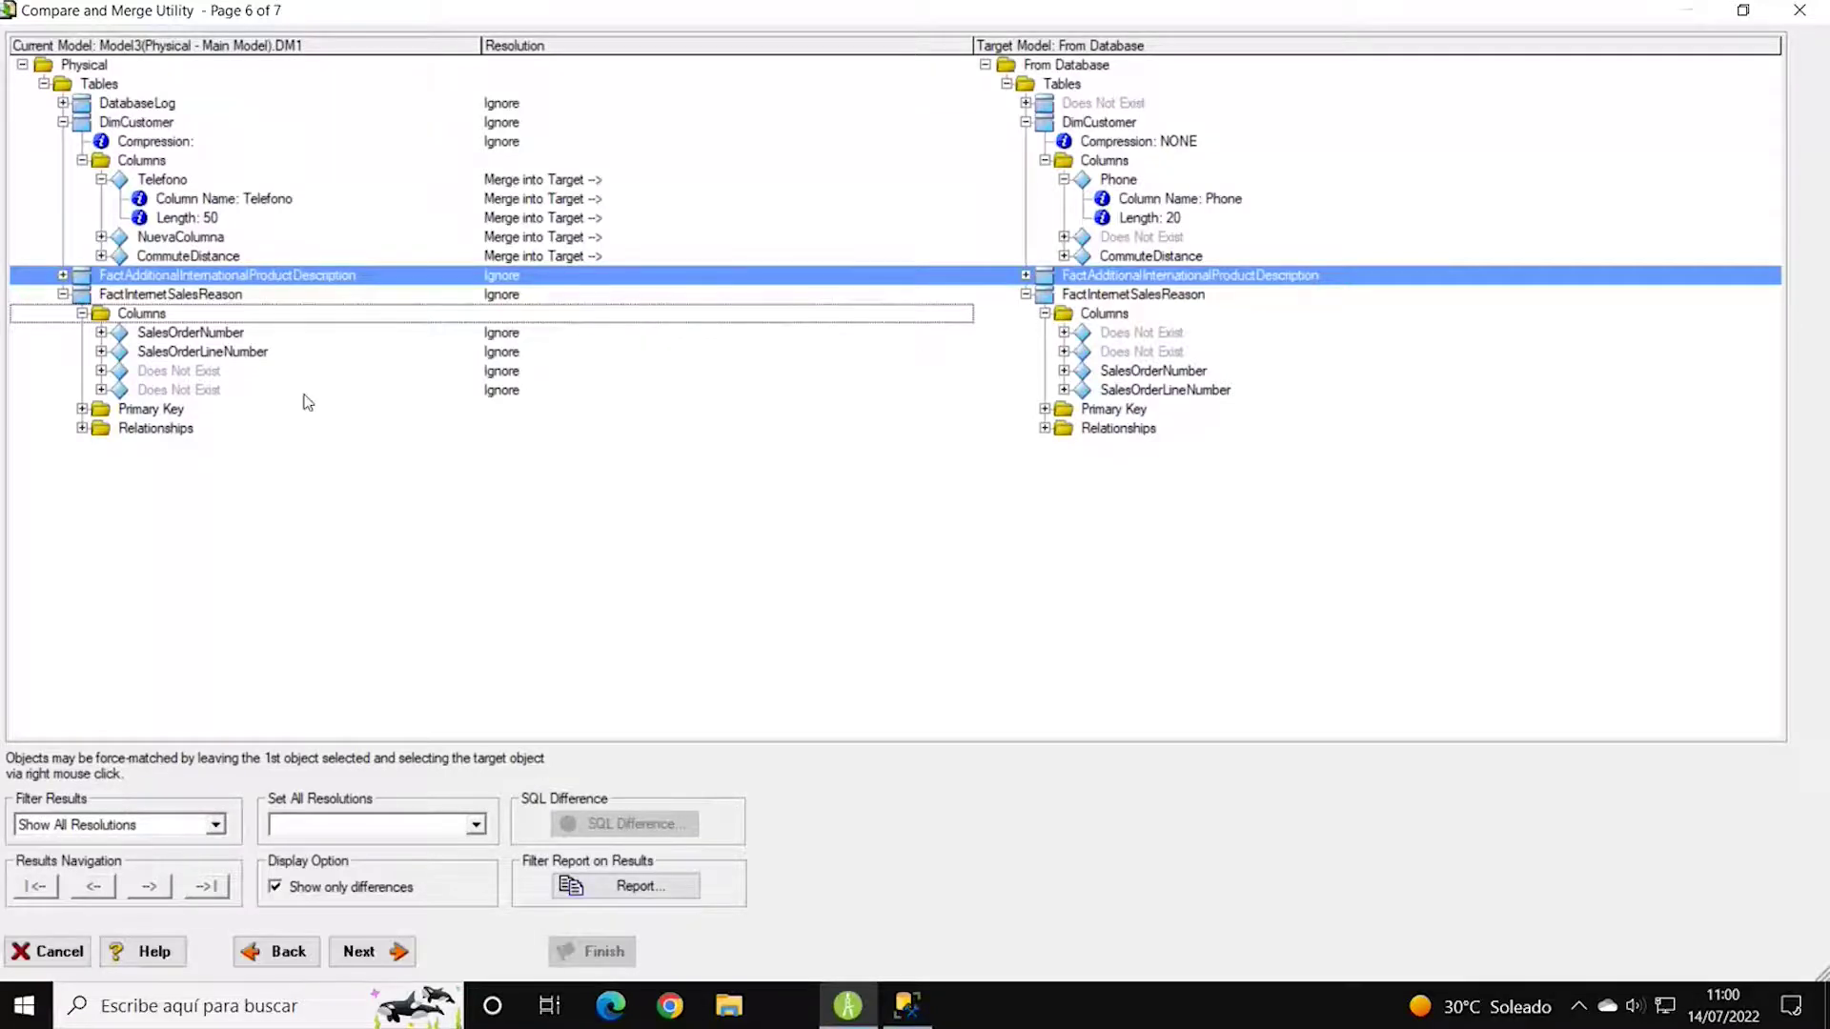
{"action": "left_click", "coordinate": [81, 409]}
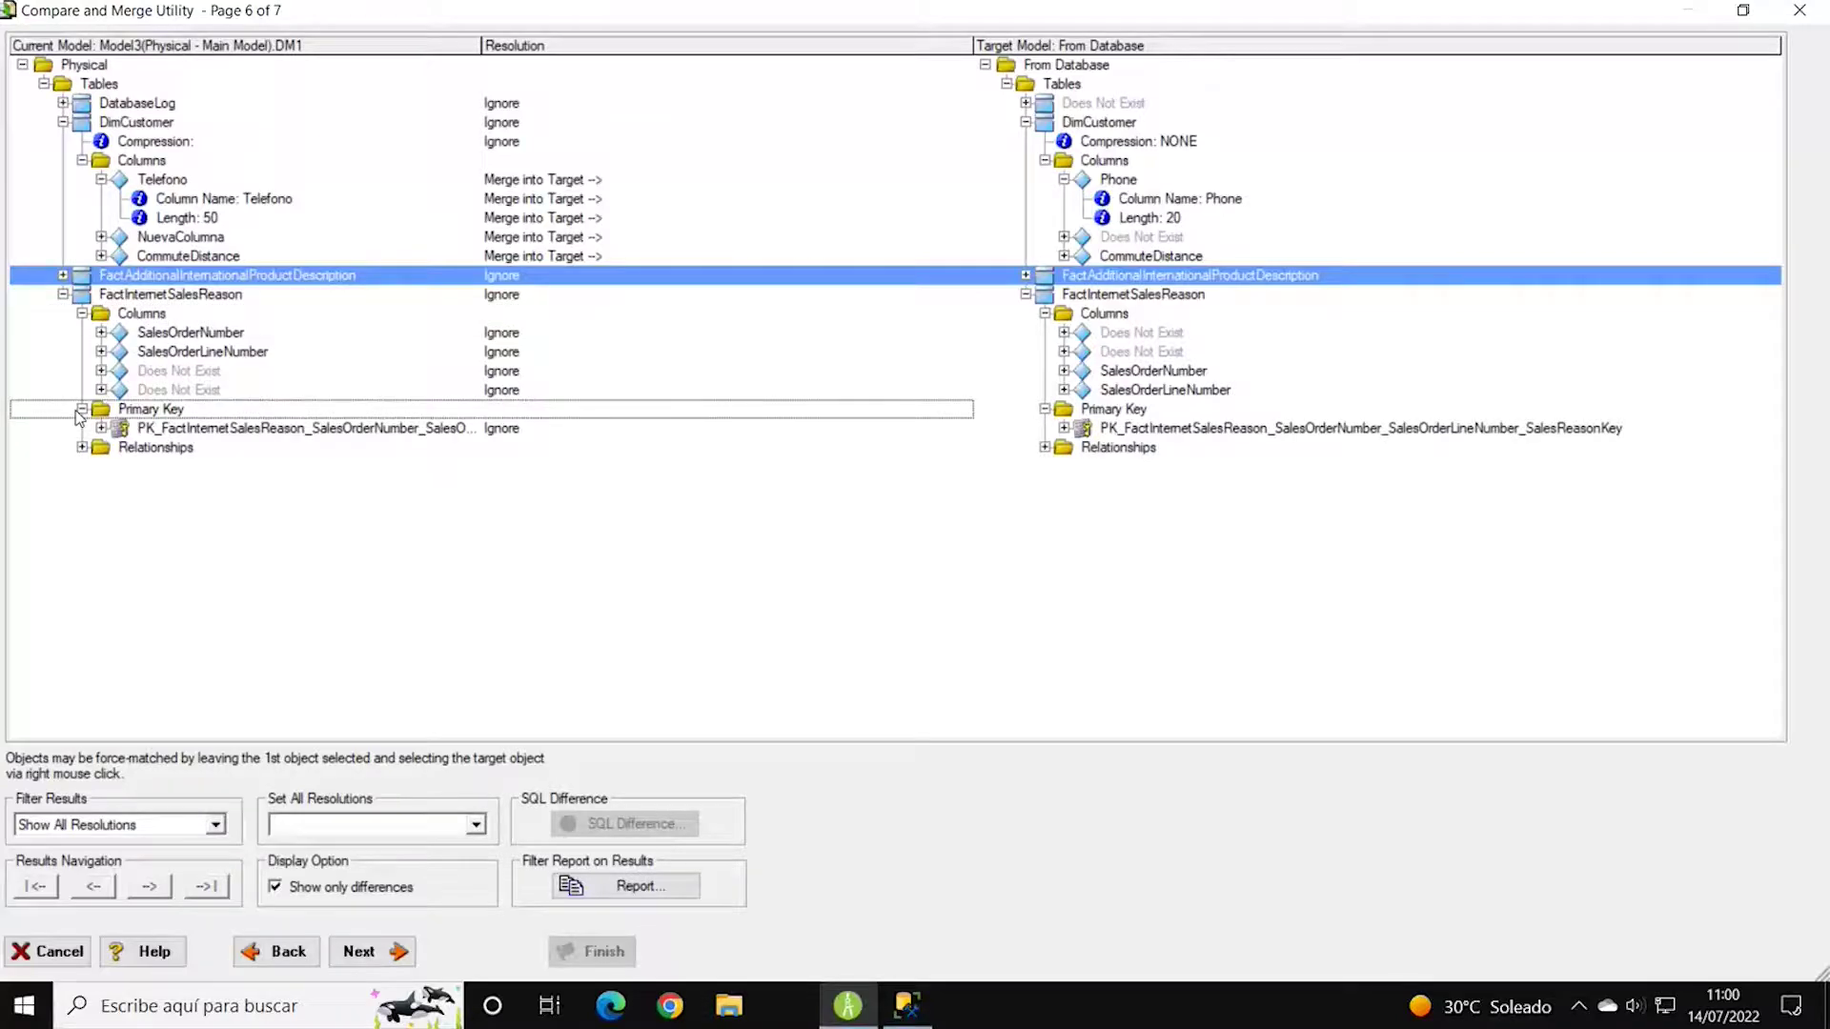
{"action": "left_click", "coordinate": [82, 447]}
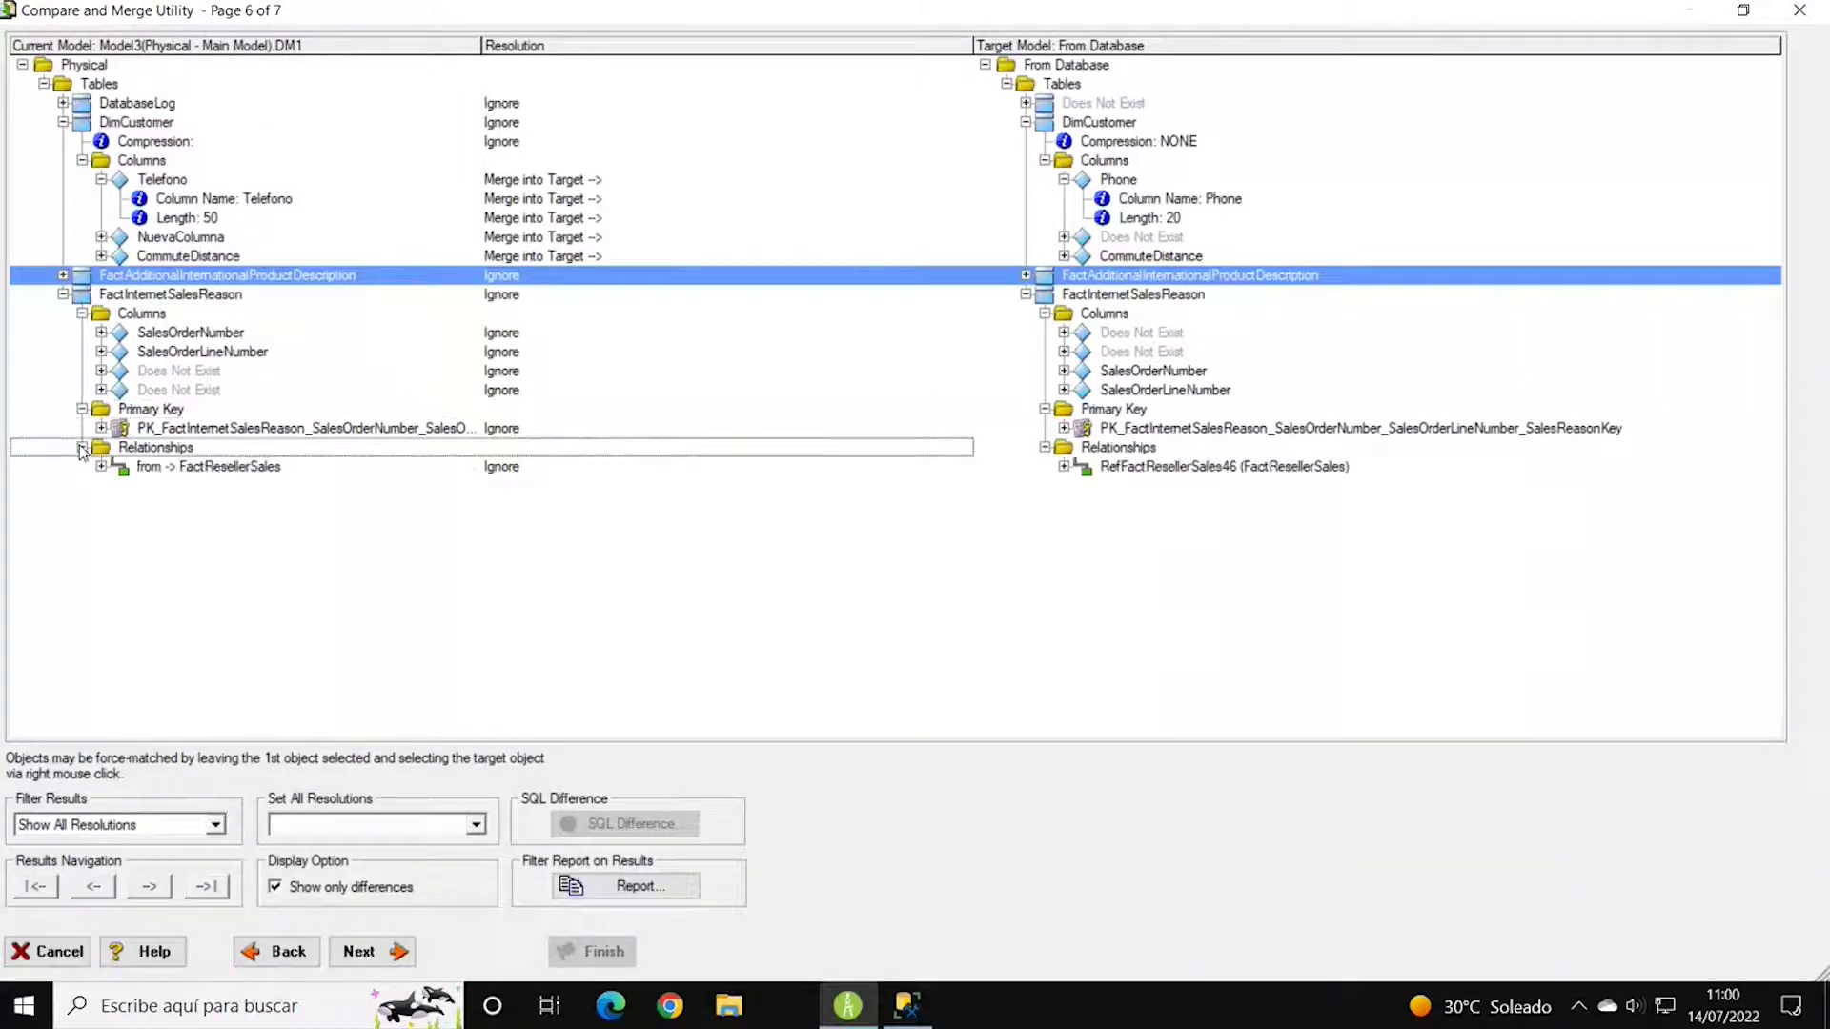
{"action": "left_click", "coordinate": [63, 295]}
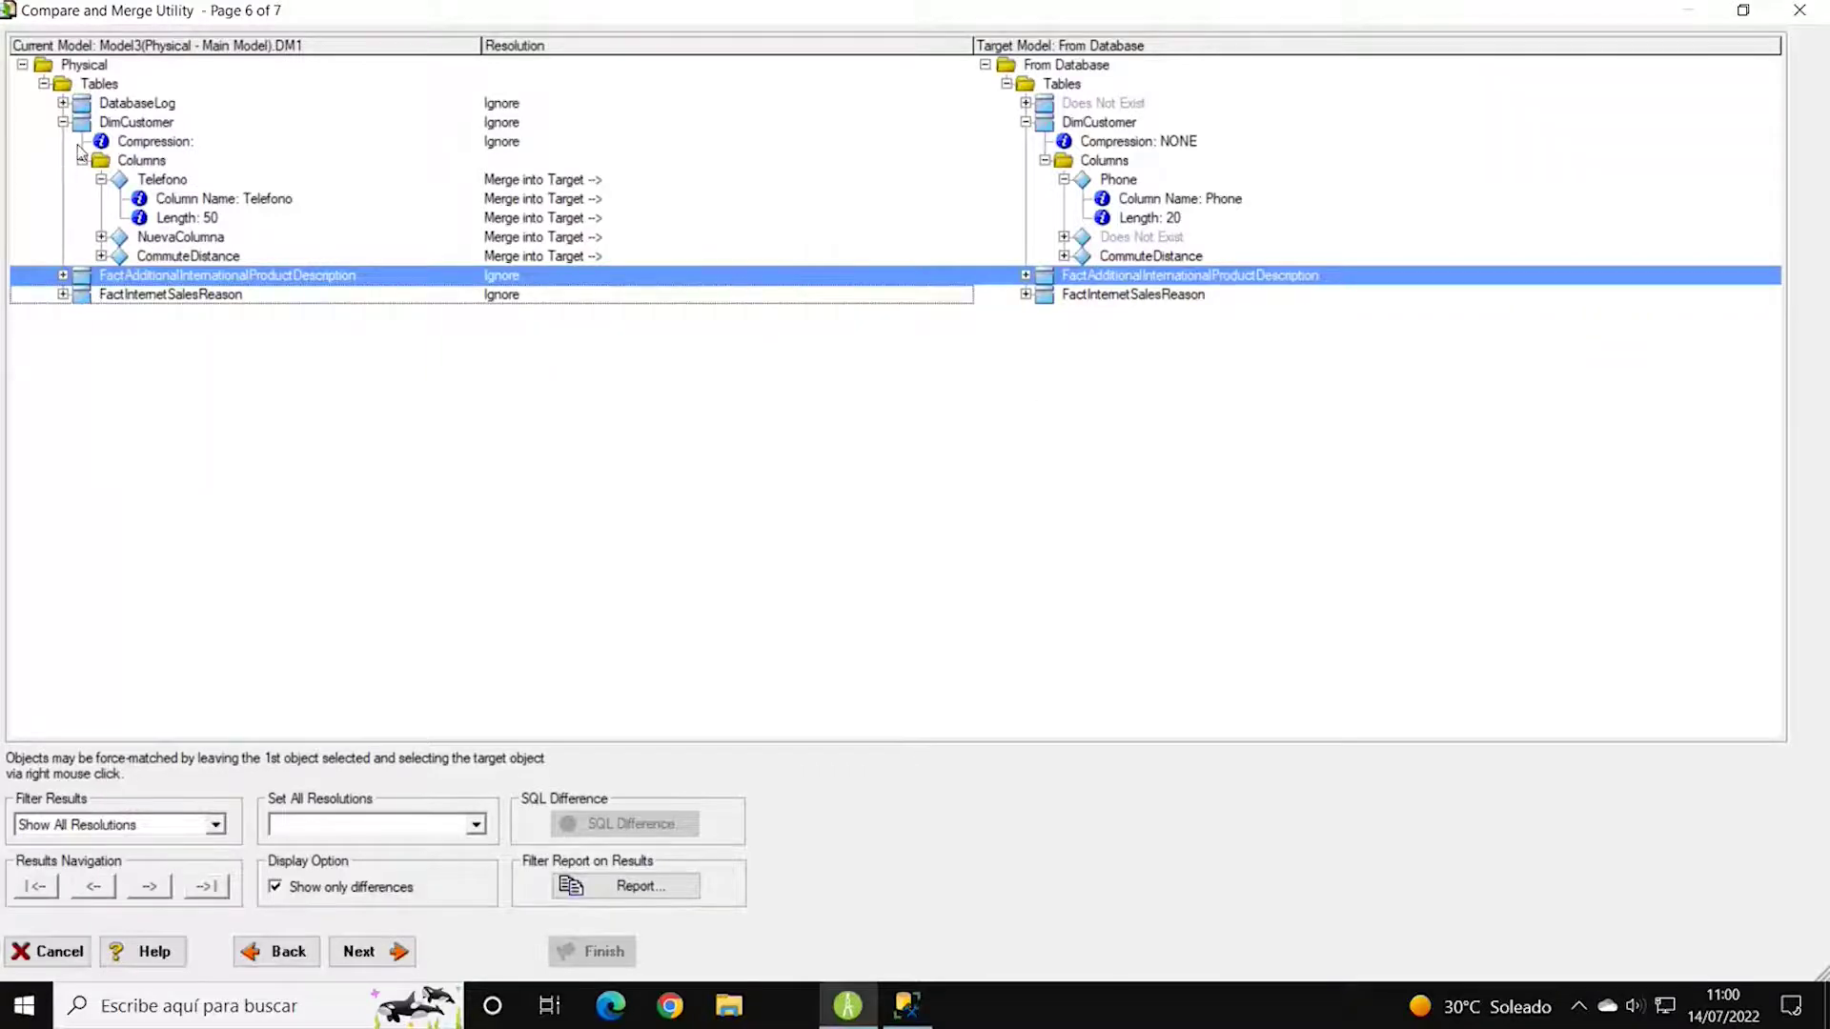
{"action": "left_click", "coordinate": [63, 103]}
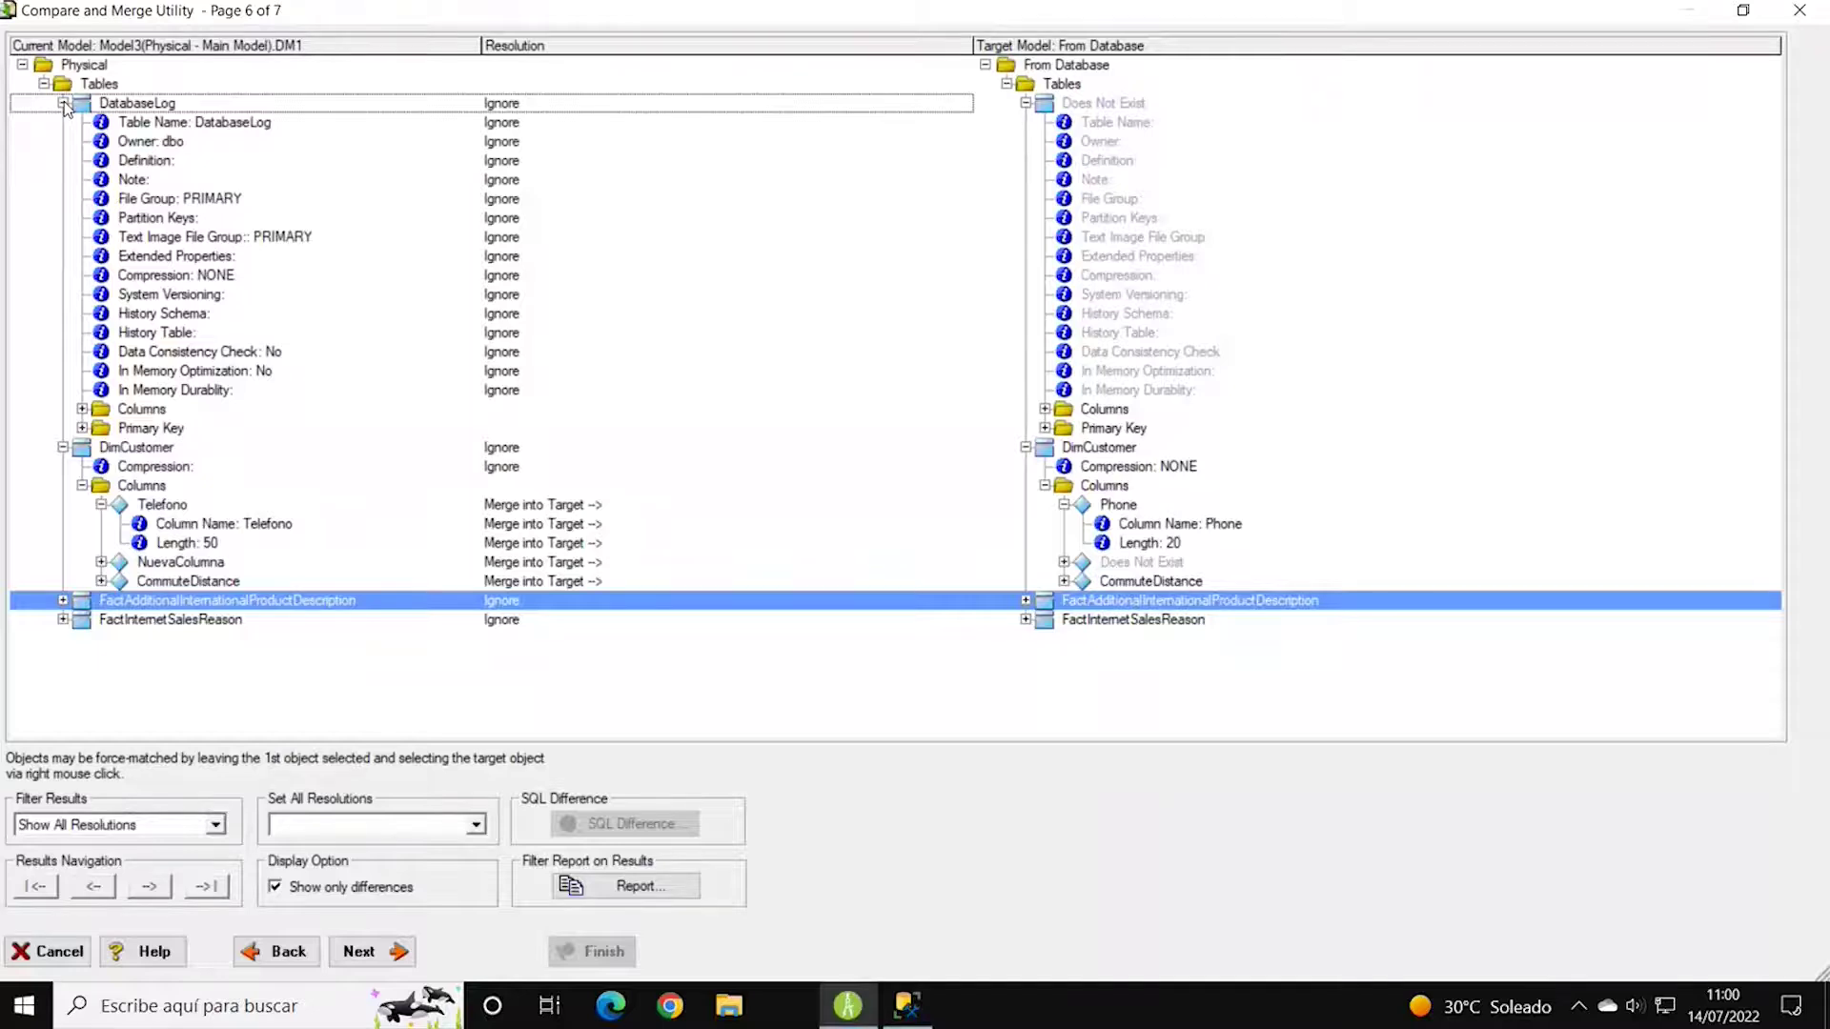
{"action": "left_click", "coordinate": [63, 103]}
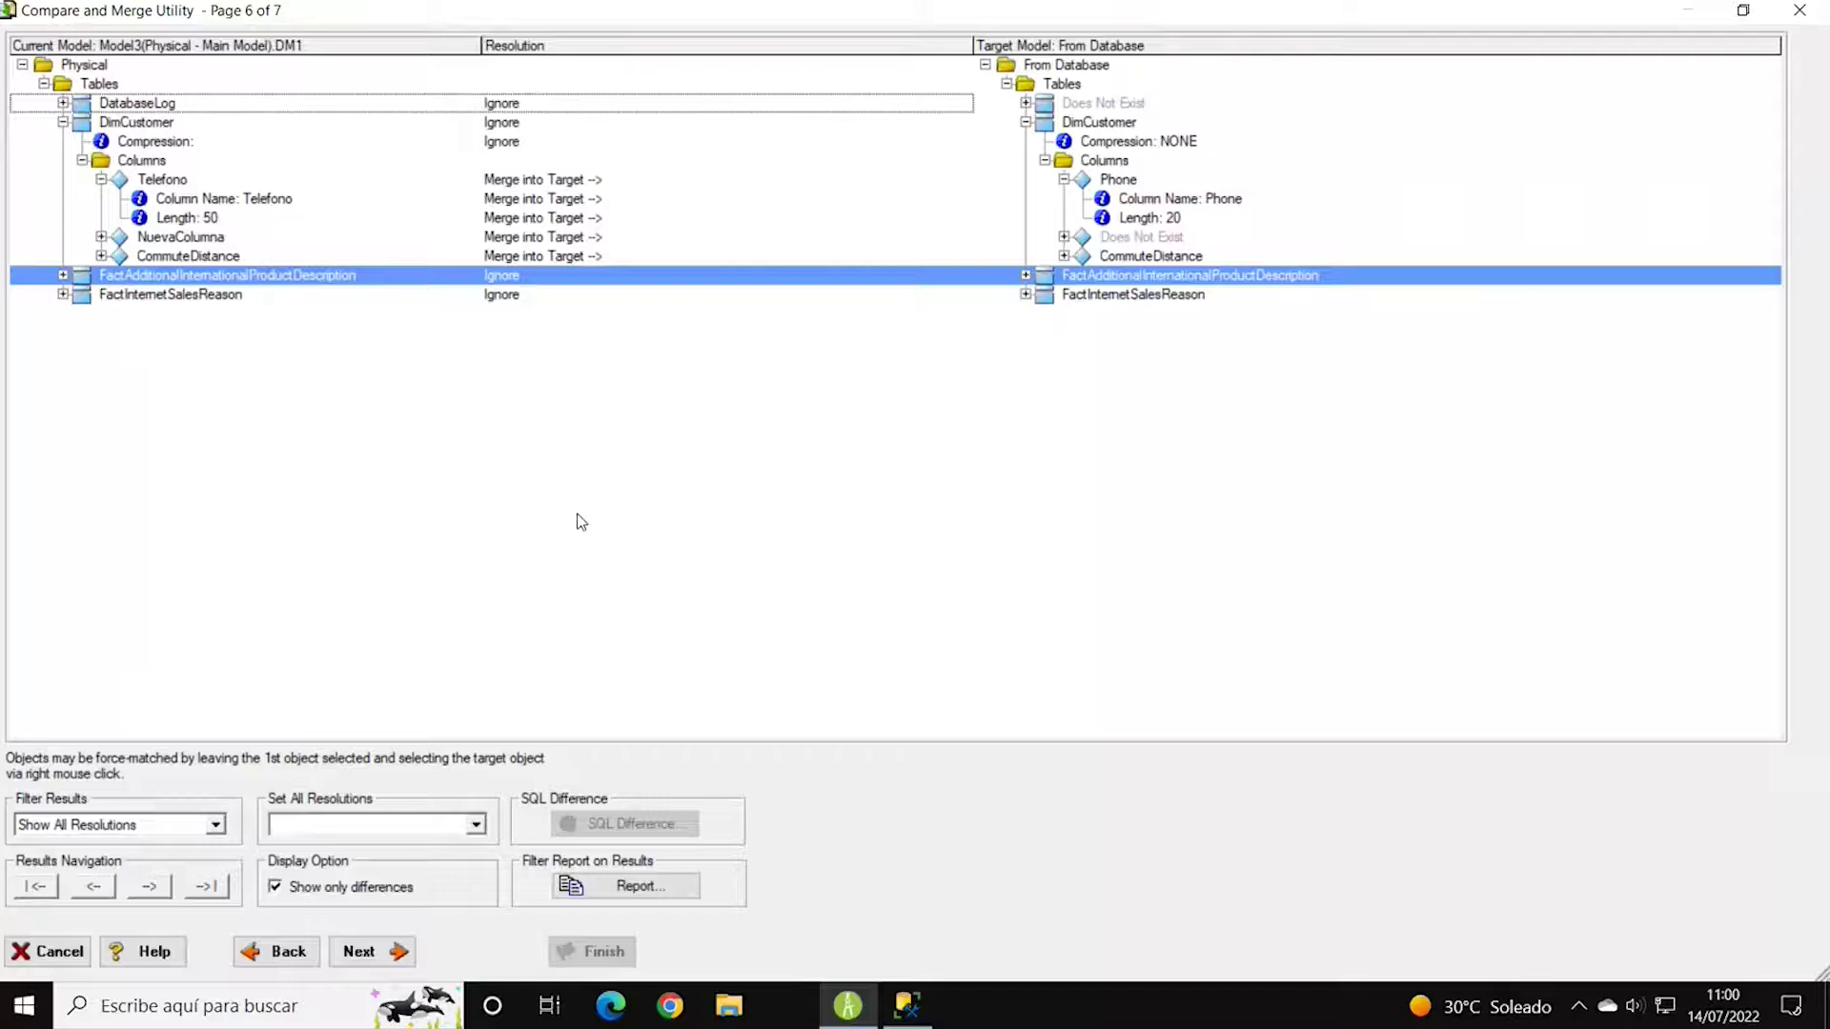
Finish the wizard to create the Physical.sql alter script and load it into Universal ISQL.
{"action": "left_click", "coordinate": [371, 953]}
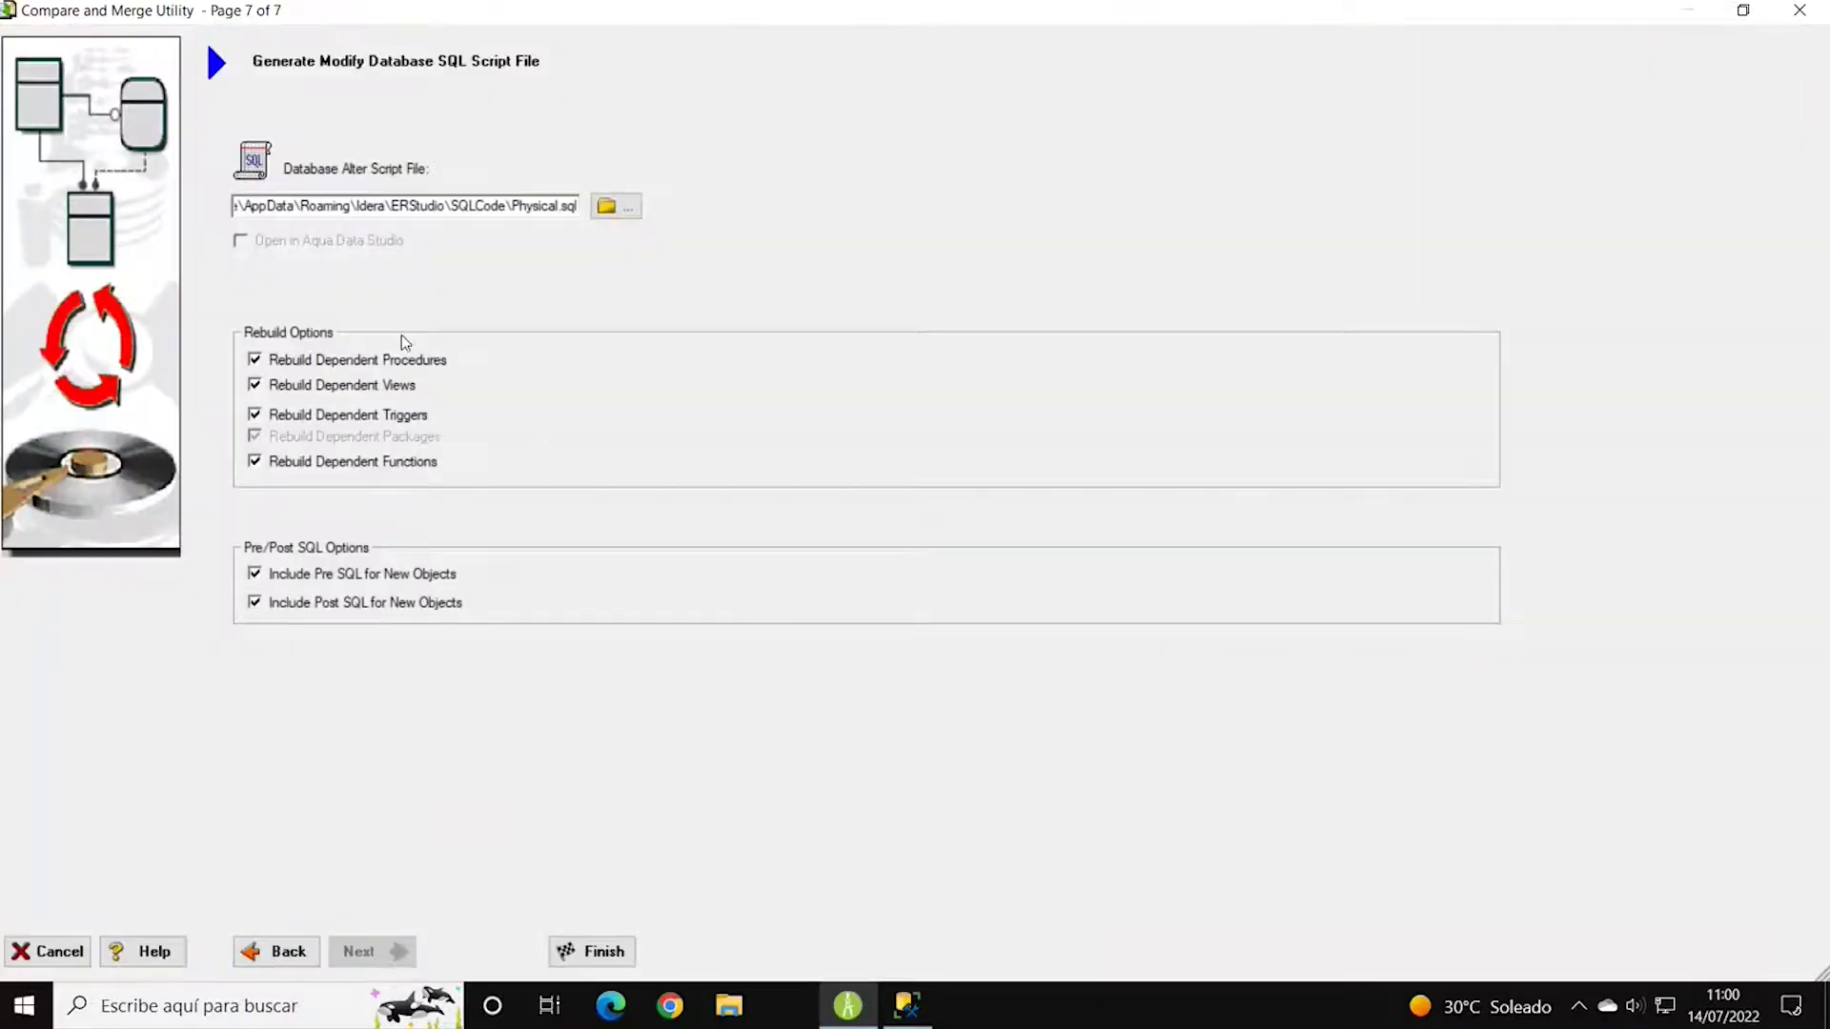
{"action": "left_click", "coordinate": [591, 952]}
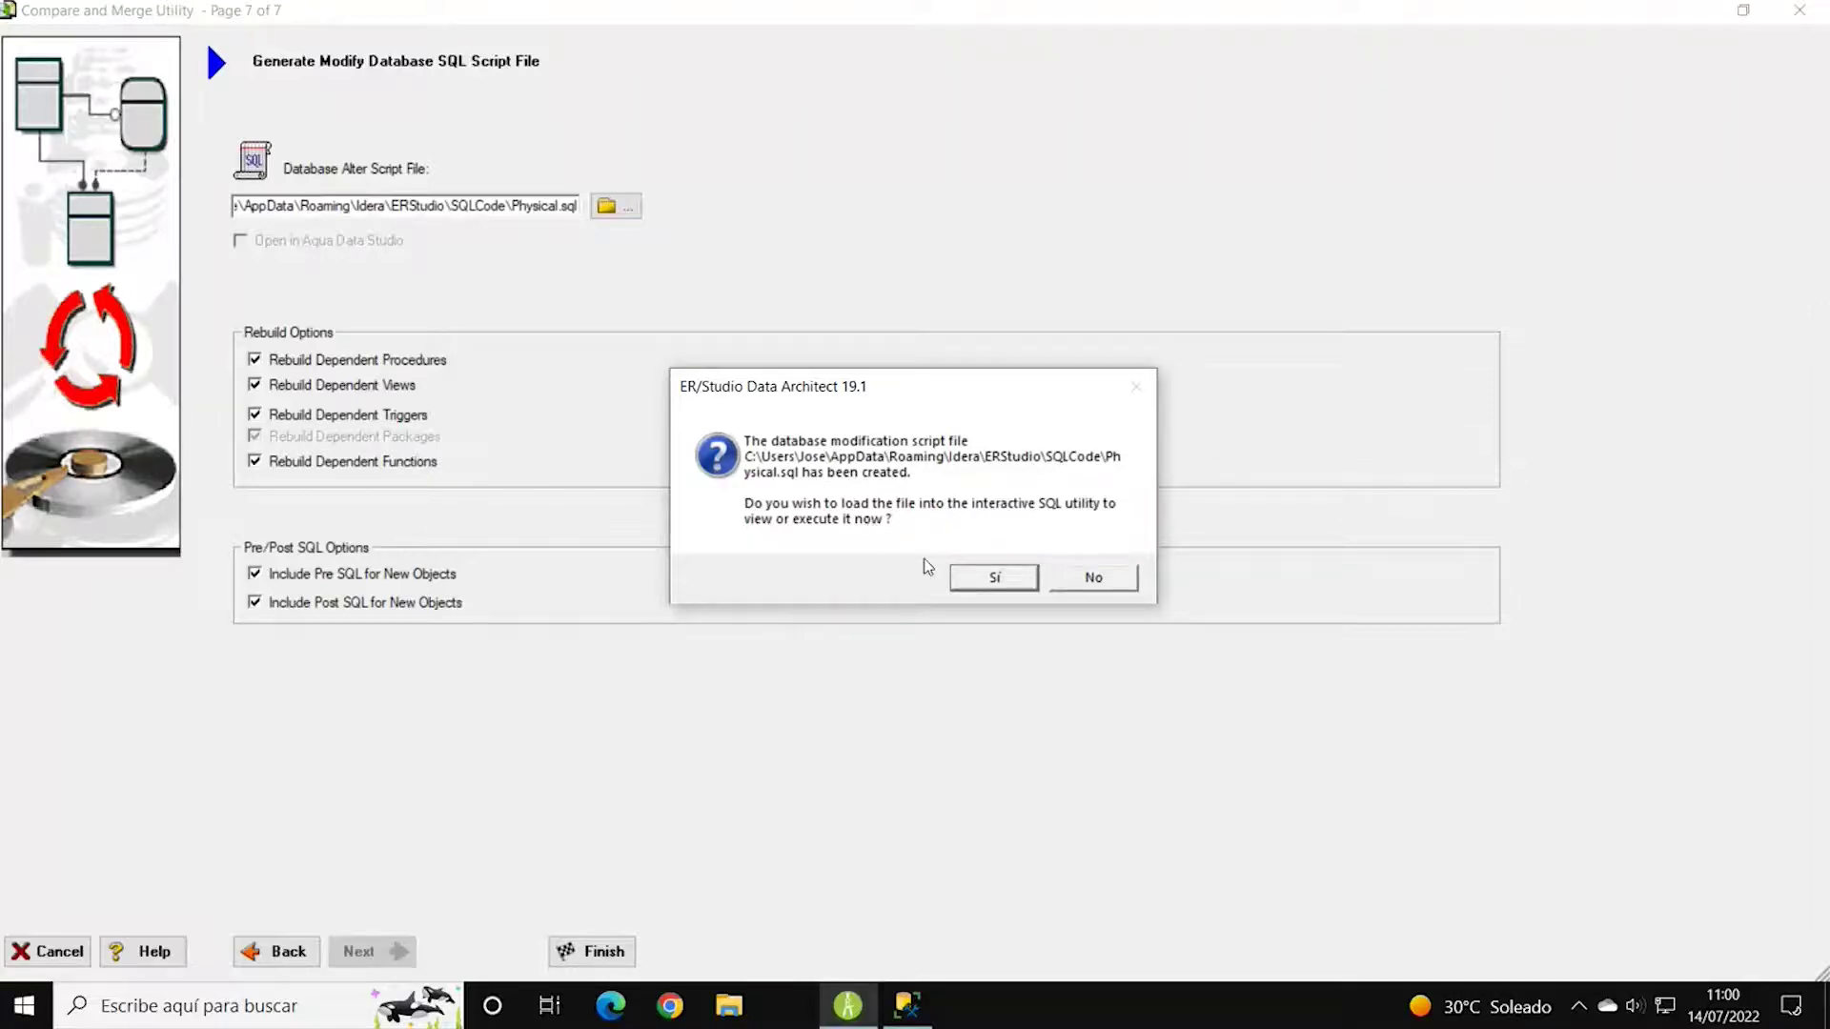
{"action": "left_click", "coordinate": [994, 576]}
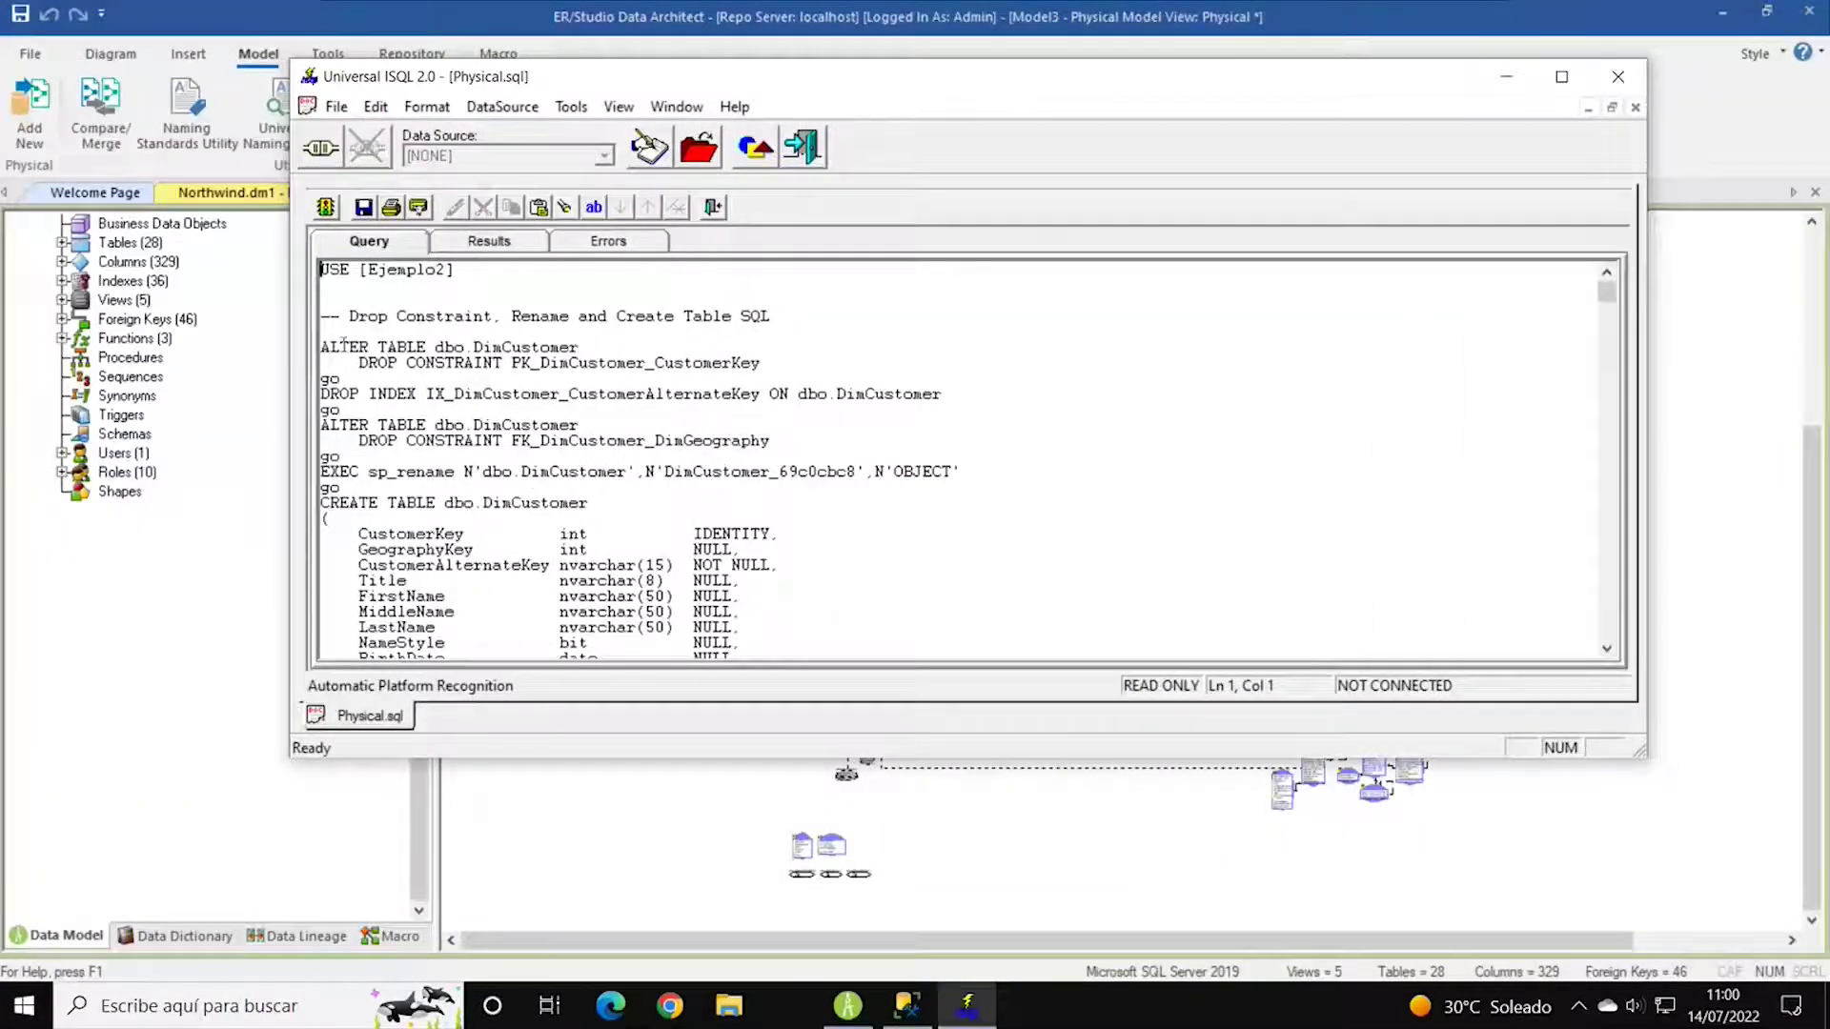
{"action": "left_click_drag", "start_coordinate": [324, 347], "coordinate": [985, 544]}
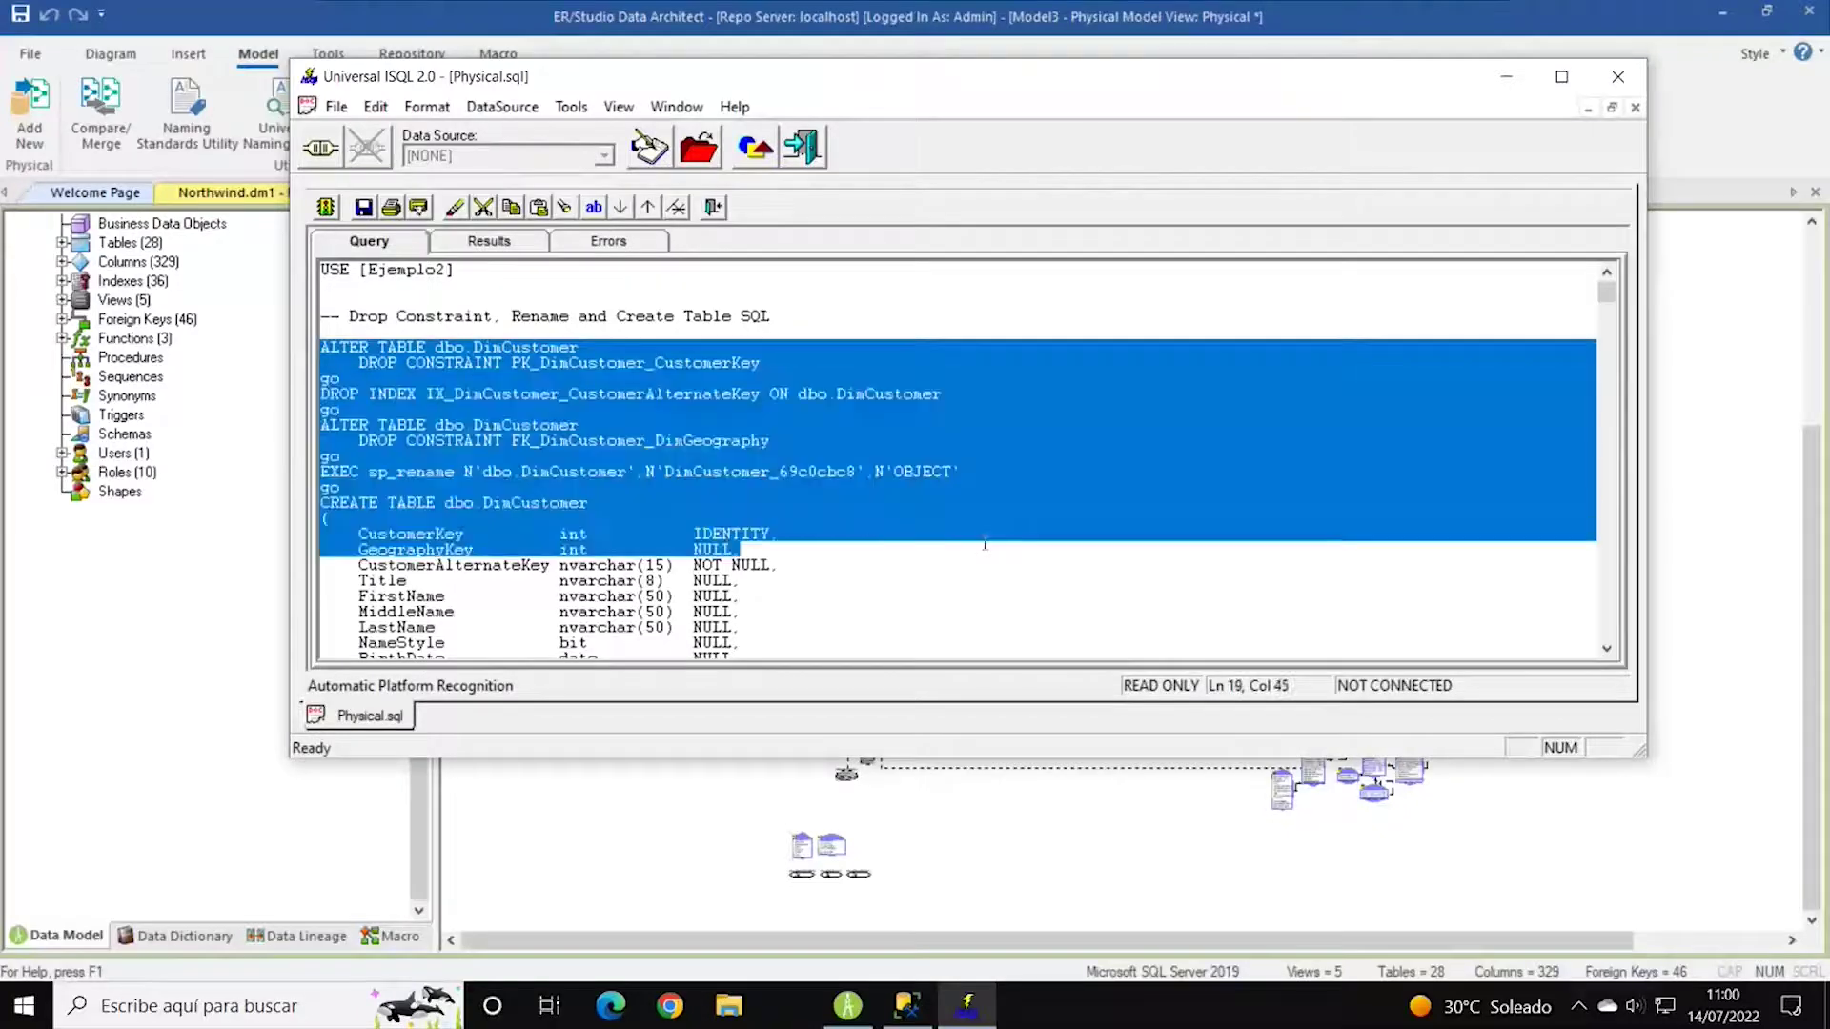
{"action": "left_click", "coordinate": [802, 621]}
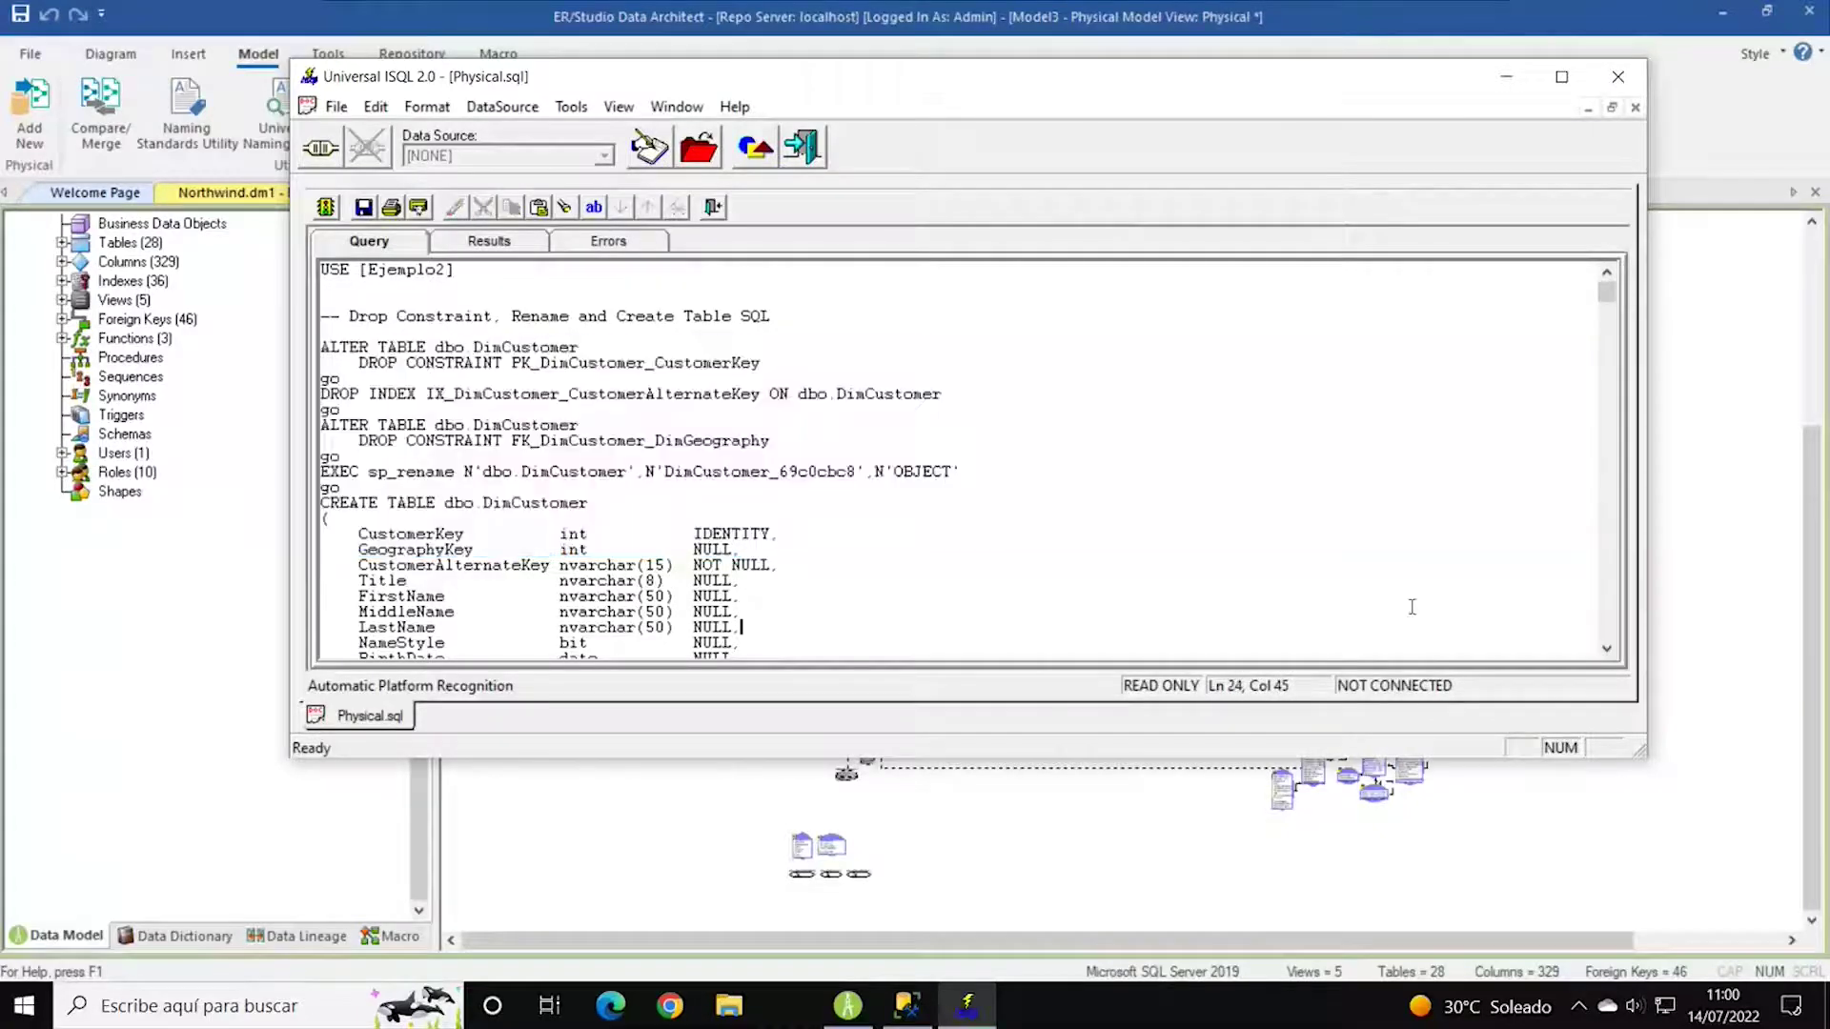
{"action": "left_click_drag", "start_coordinate": [1603, 294], "coordinate": [1052, 260]}
Execute the alter script and try the EjemploSQL file data source, dismissing its access error.
{"action": "left_click", "coordinate": [325, 208]}
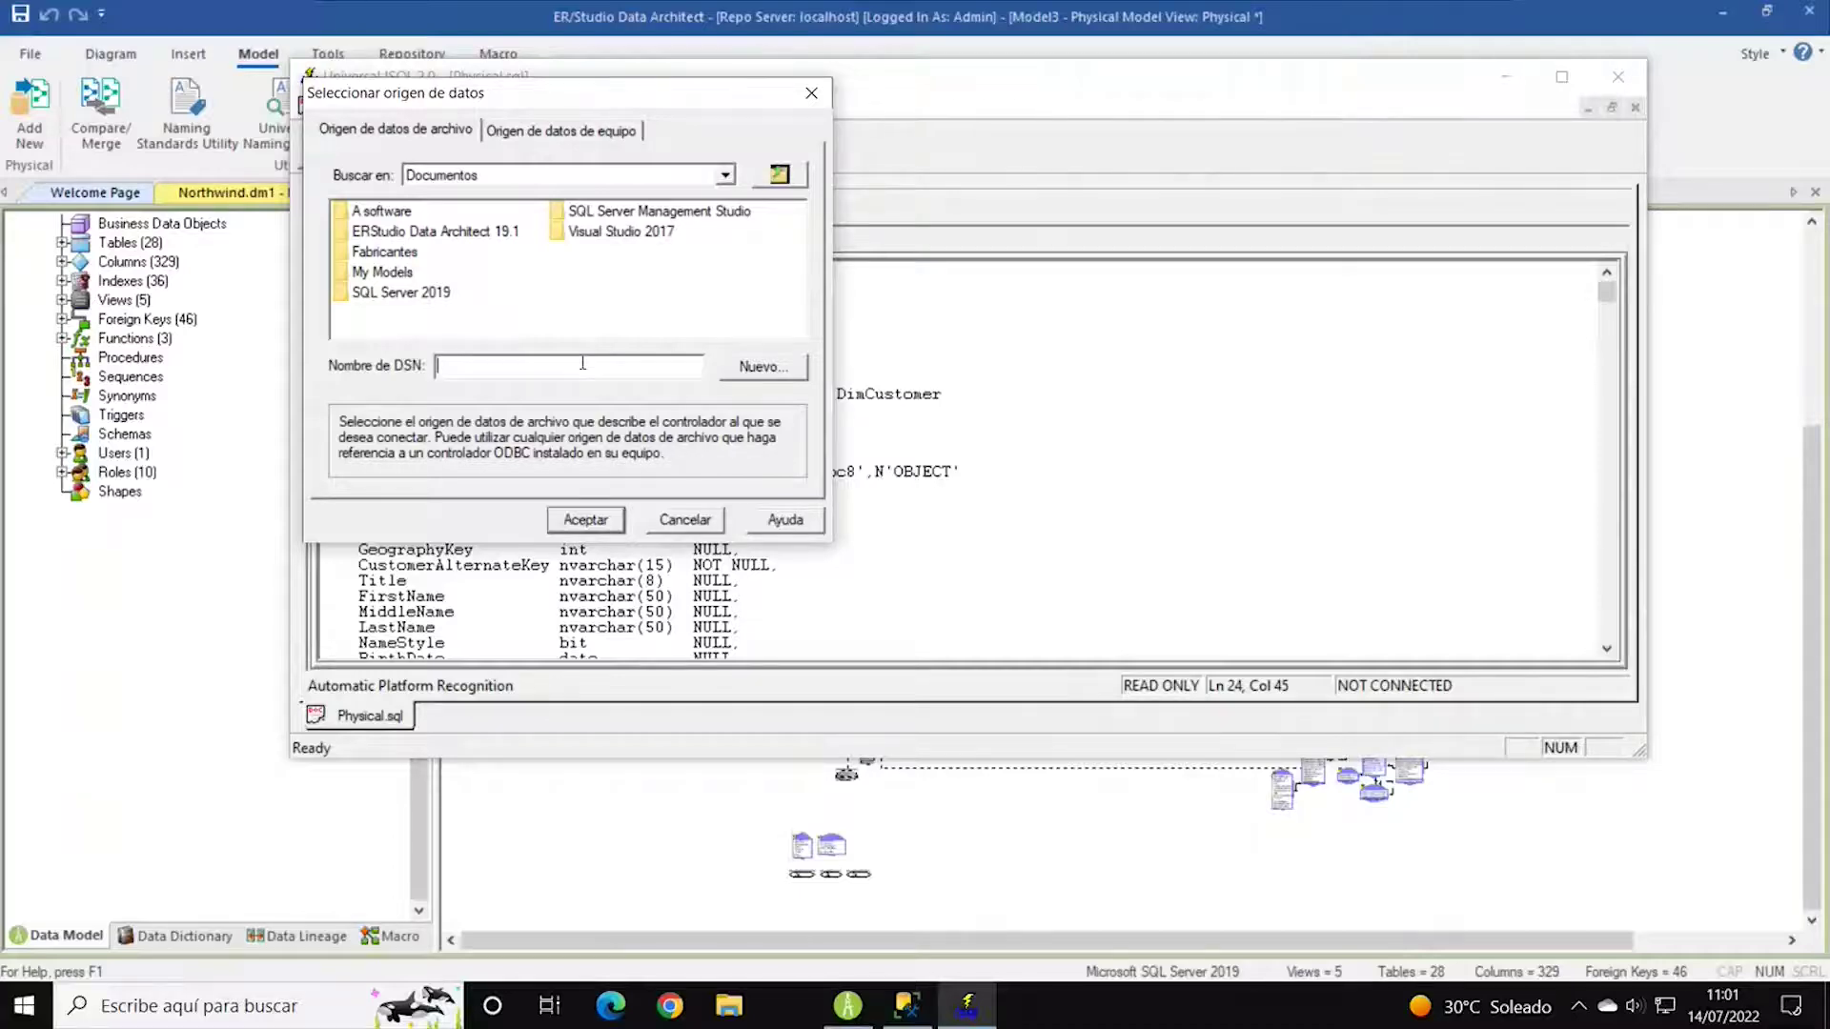
{"action": "type", "text": "EjemploSQL"}
{"action": "left_click", "coordinate": [585, 520]}
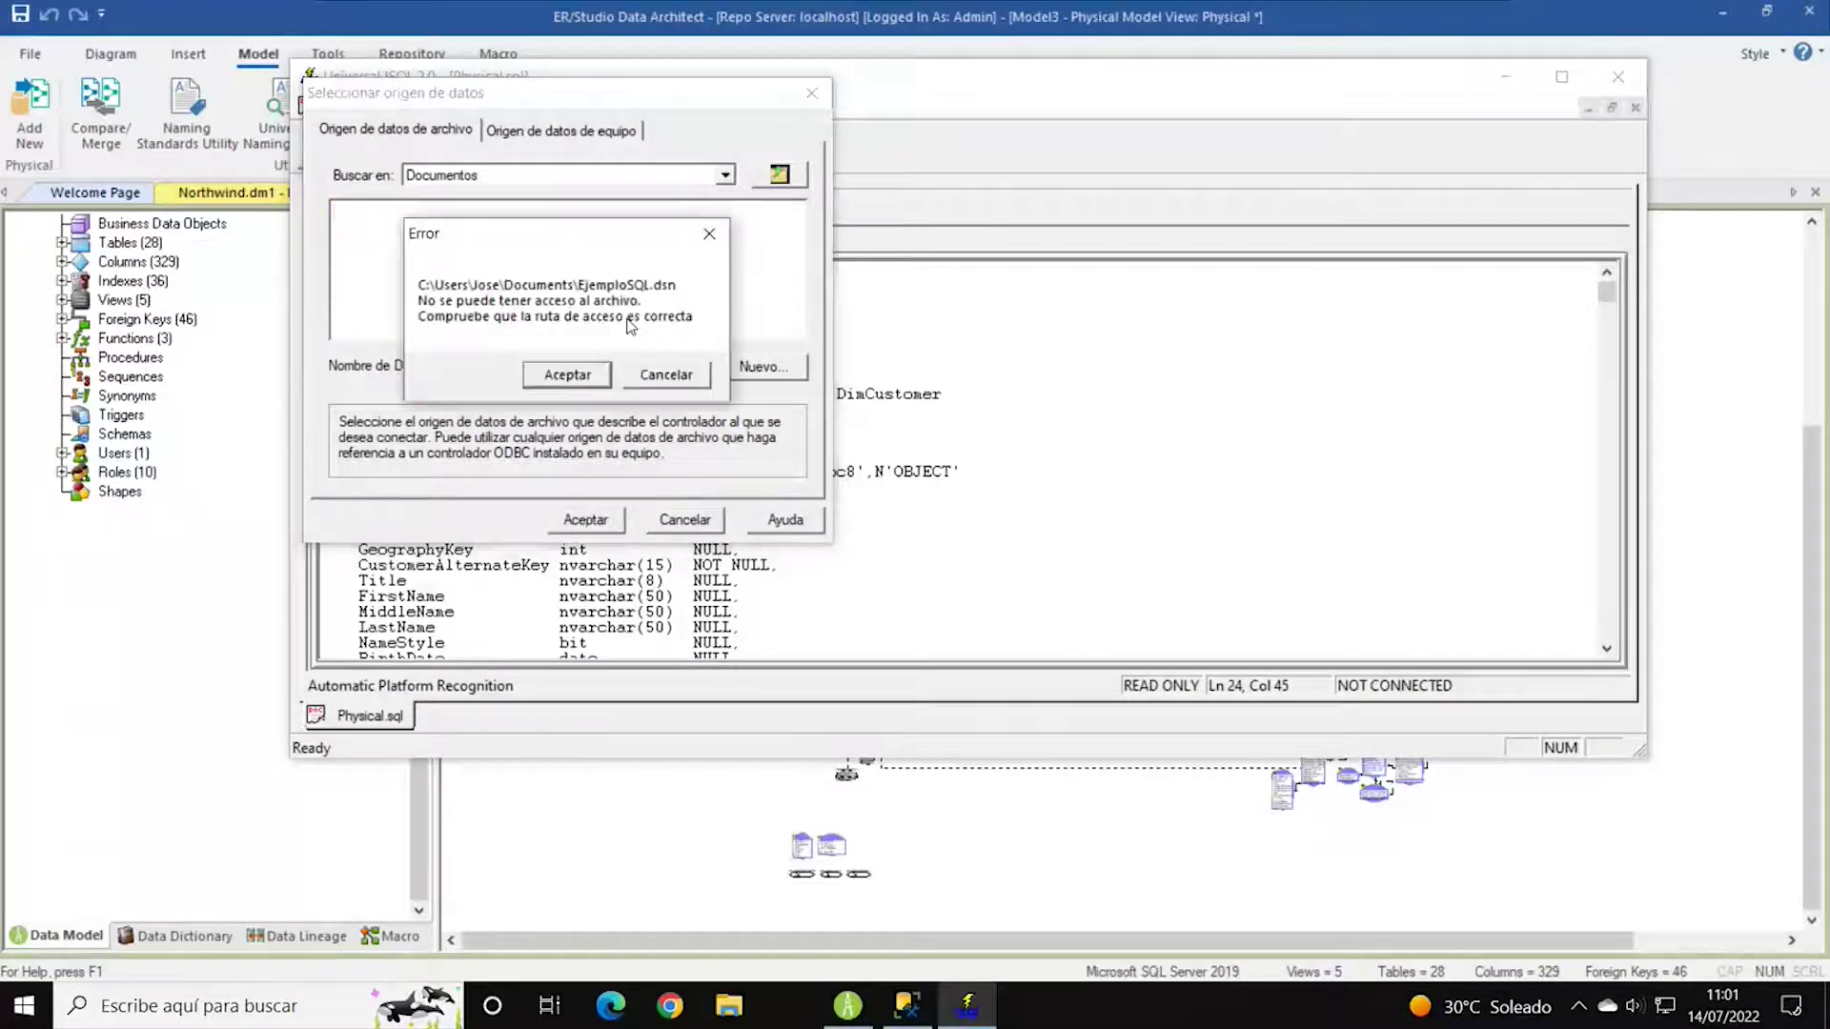
{"action": "left_click", "coordinate": [565, 382]}
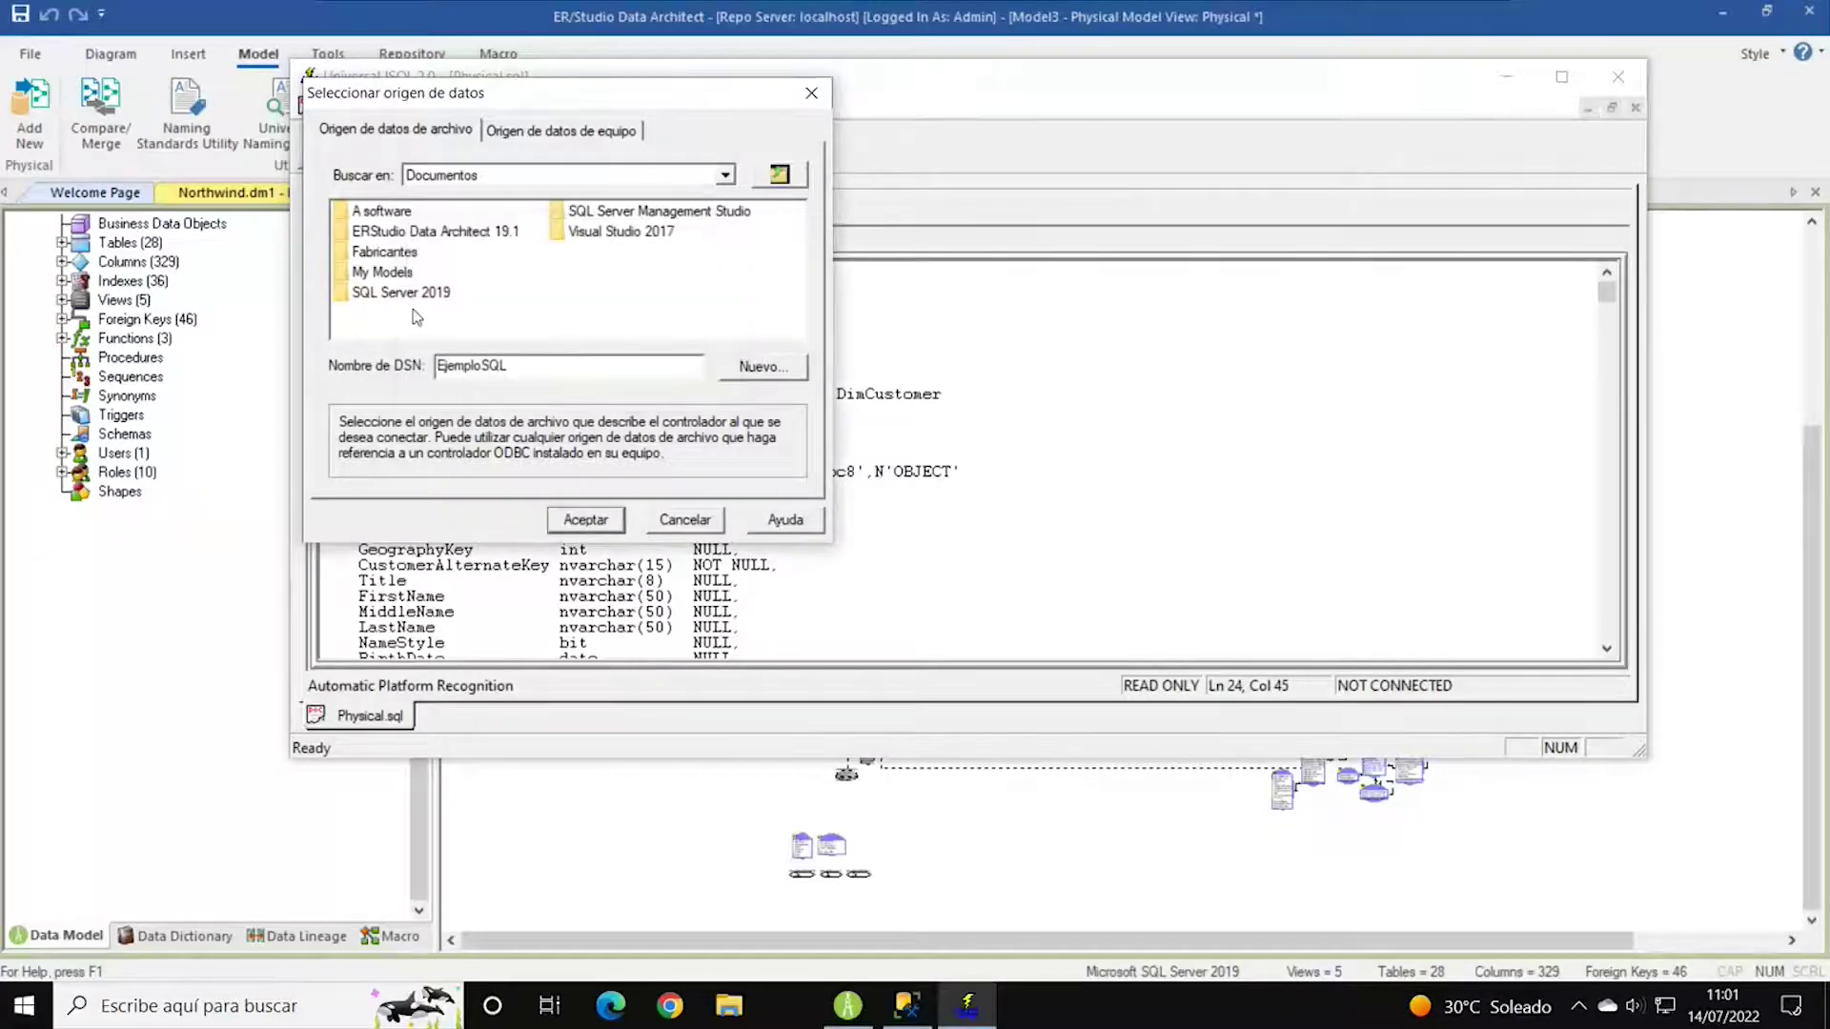
Start a new system machine data source using ODBC Driver 17 for SQL Server.
{"action": "left_click", "coordinate": [576, 134]}
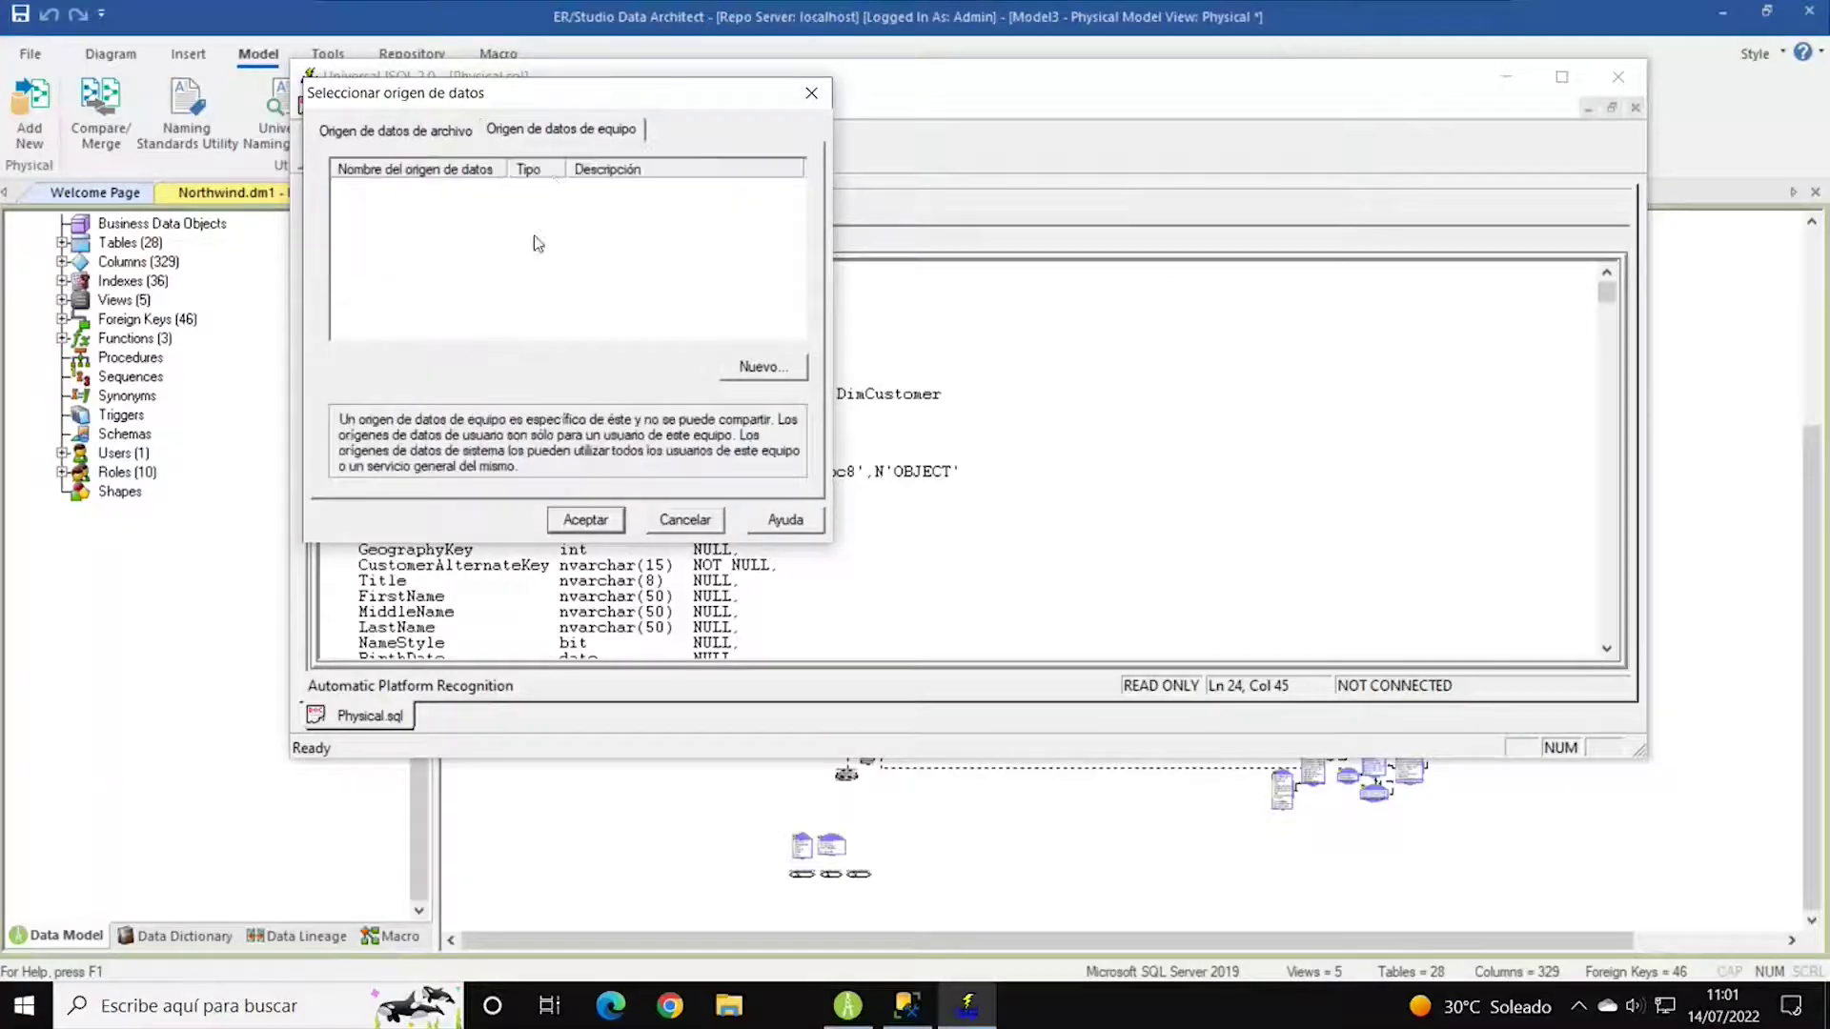
{"action": "left_click", "coordinate": [764, 368]}
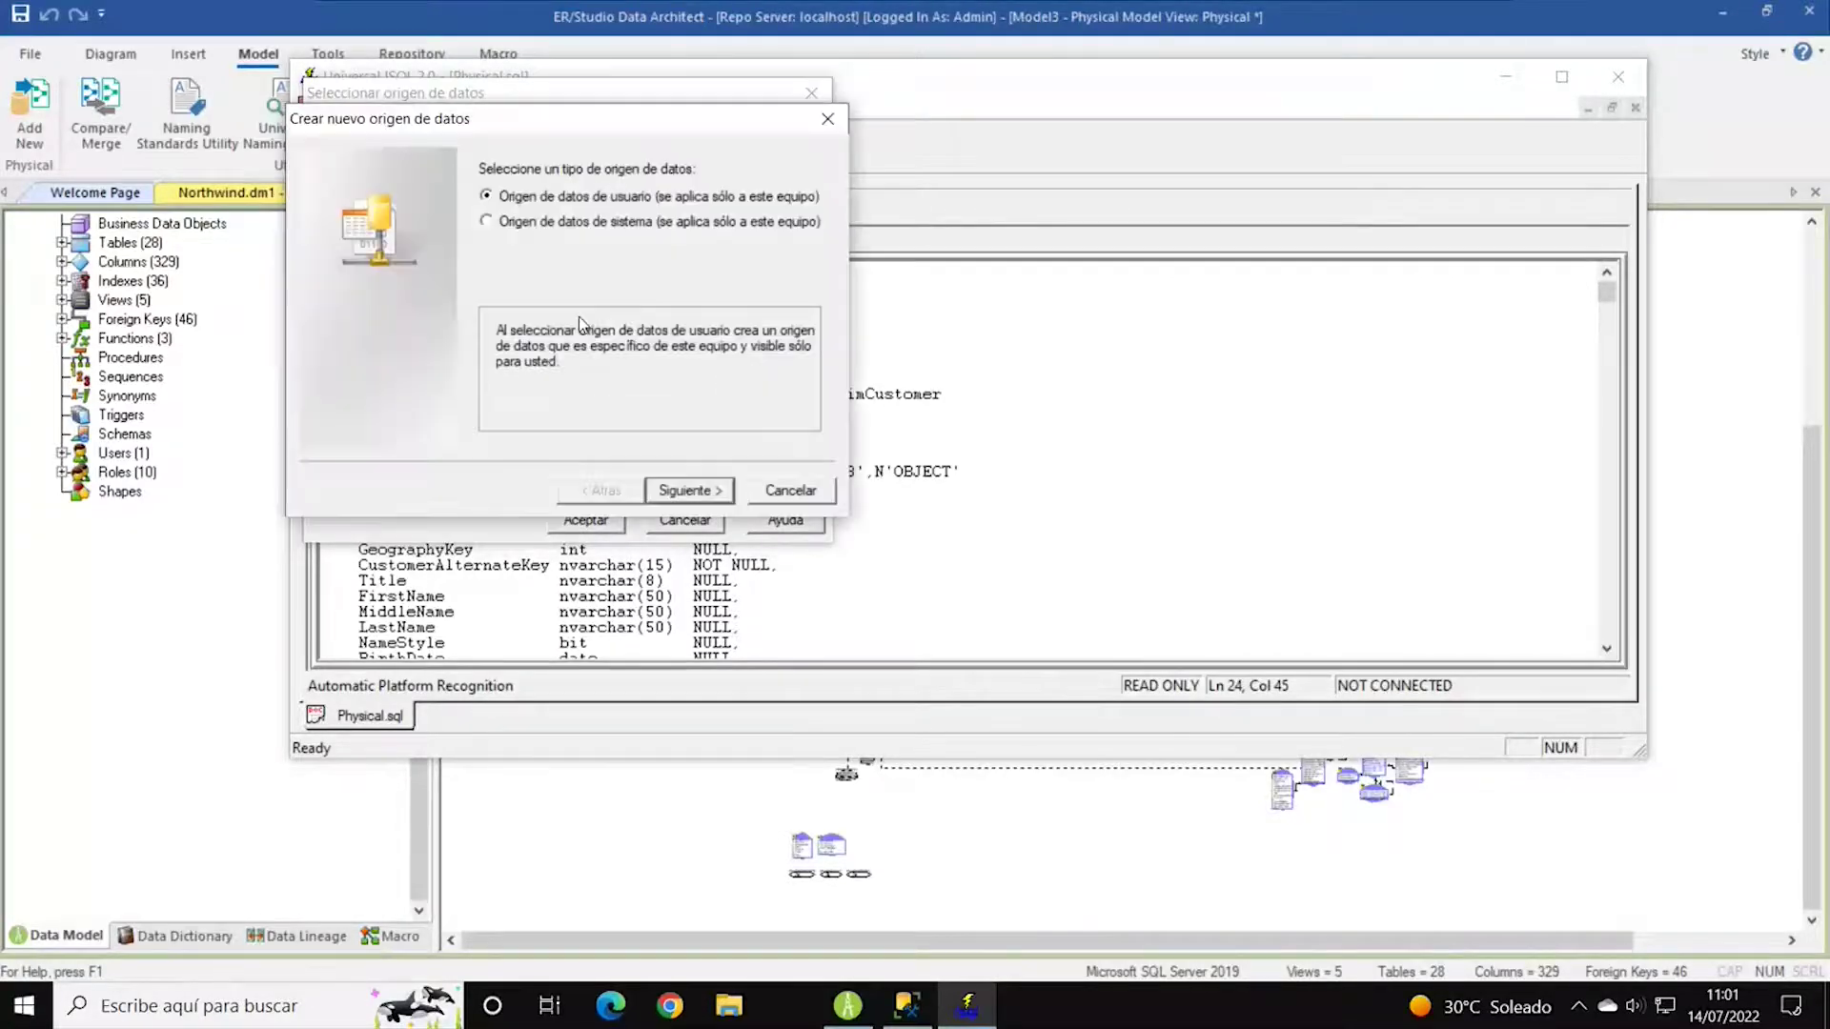
{"action": "left_click", "coordinate": [563, 225]}
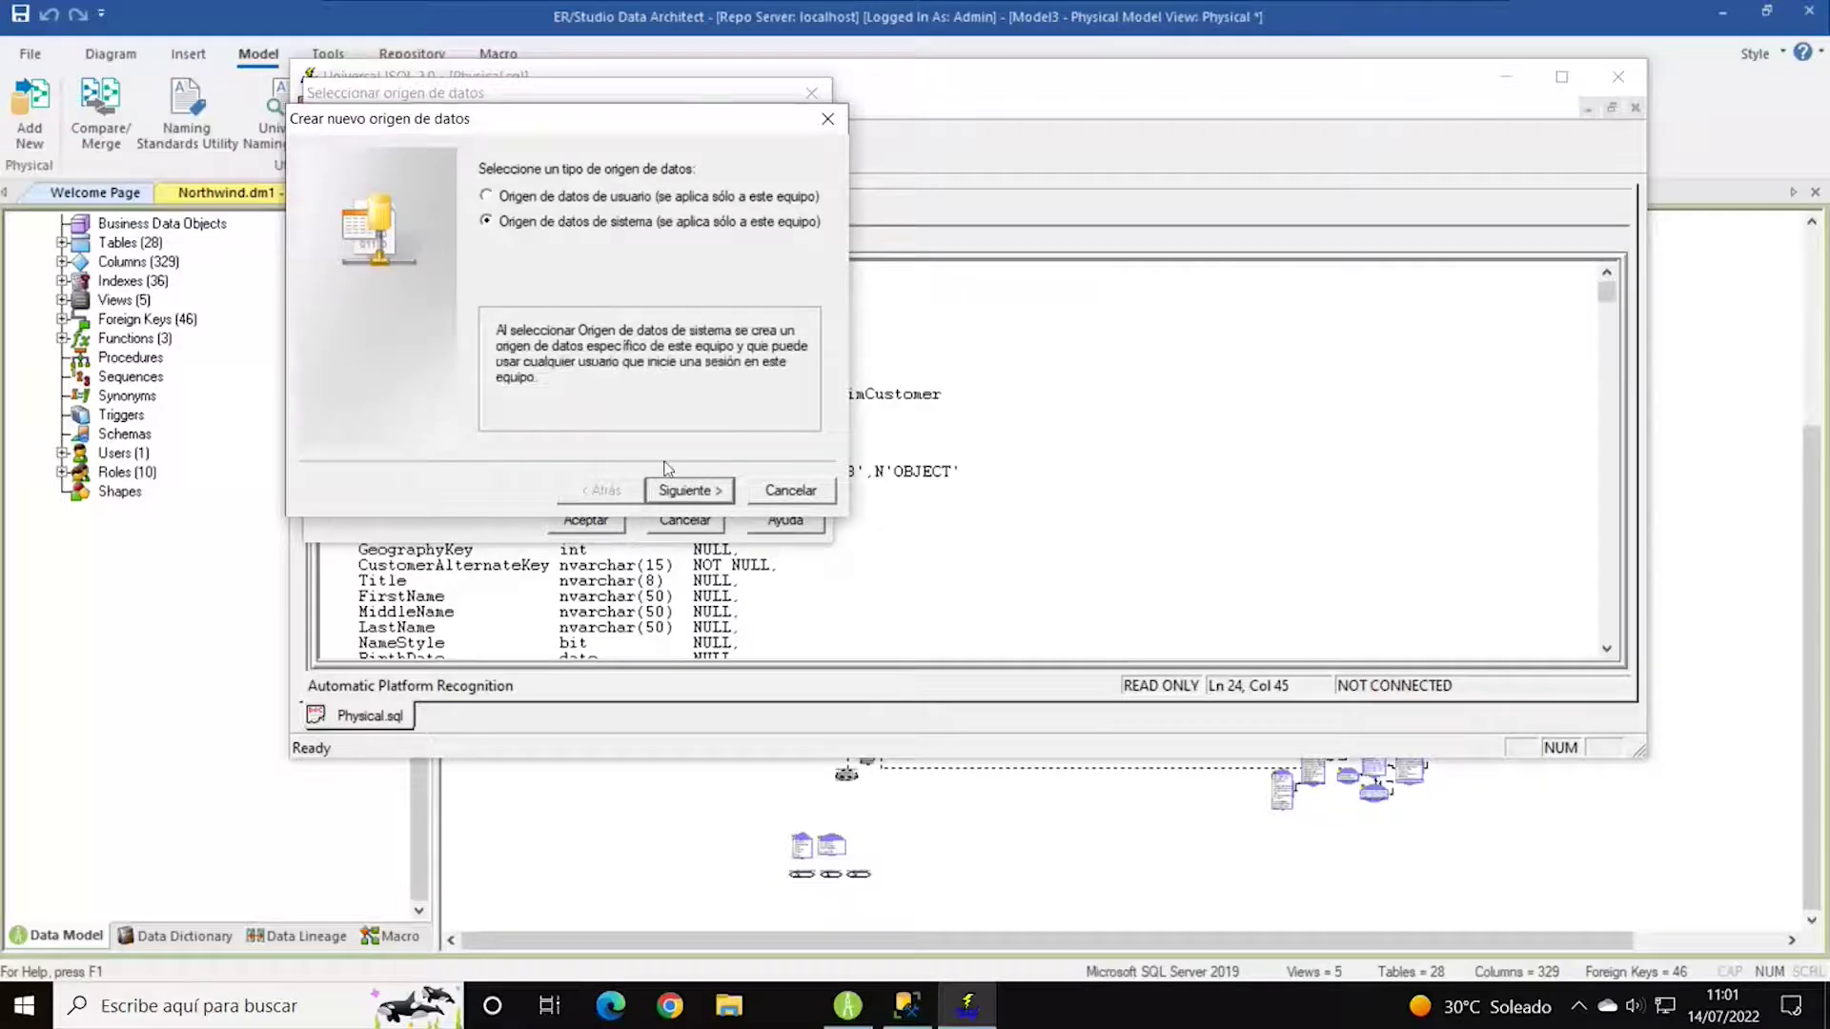
{"action": "left_click", "coordinate": [688, 491]}
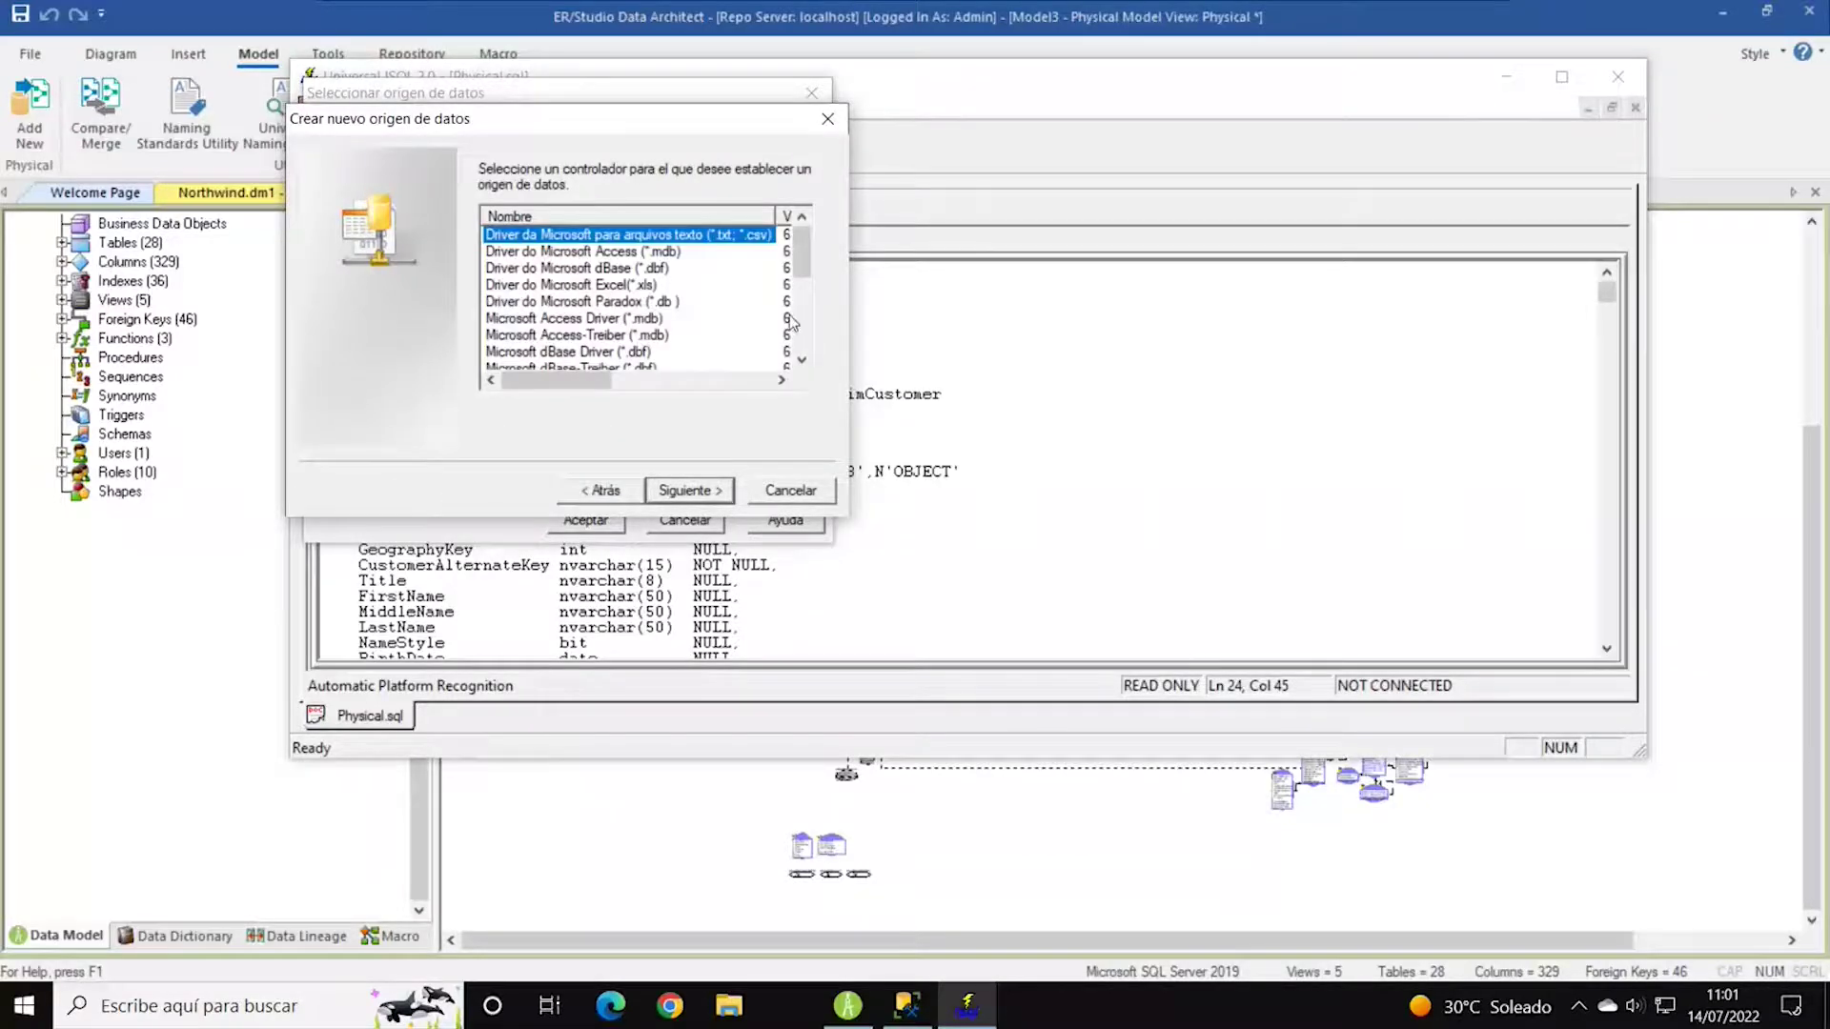
{"action": "left_click_drag", "start_coordinate": [797, 269], "coordinate": [801, 314]}
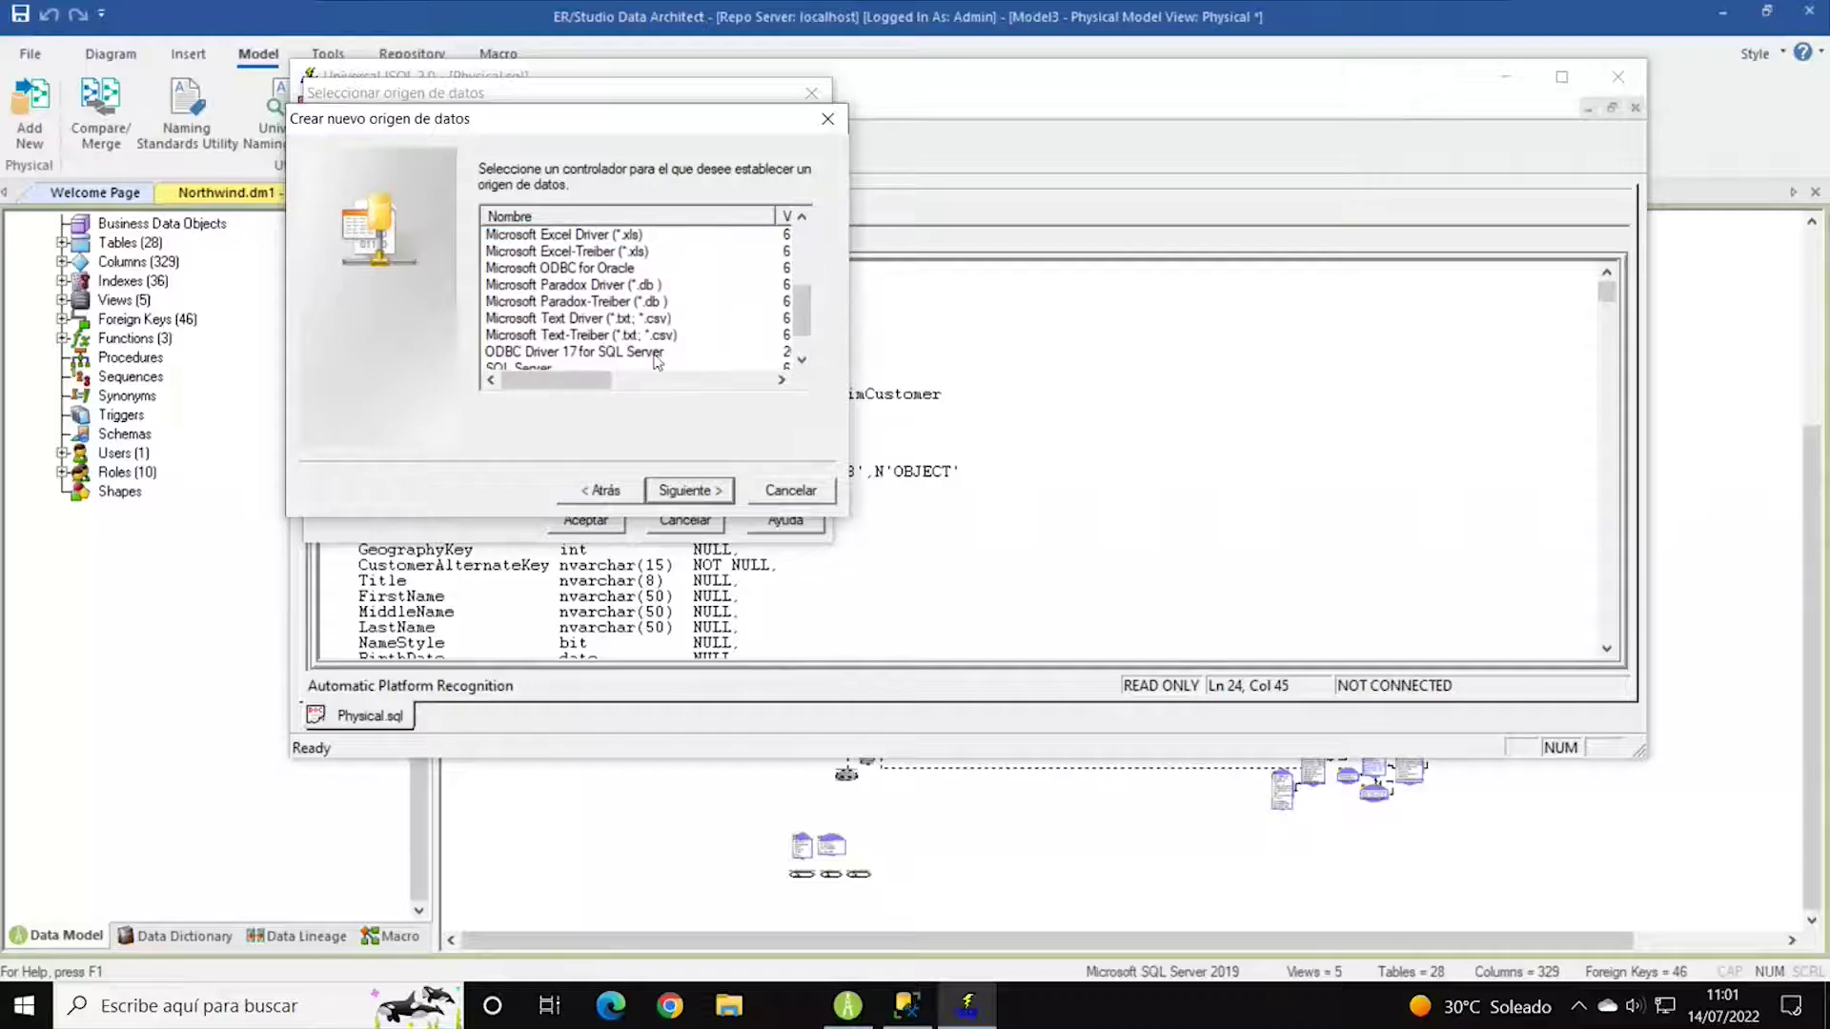
{"action": "scroll", "coordinate": [705, 267], "scroll_direction": "down", "scroll_amount": 1}
{"action": "left_click", "coordinate": [553, 336]}
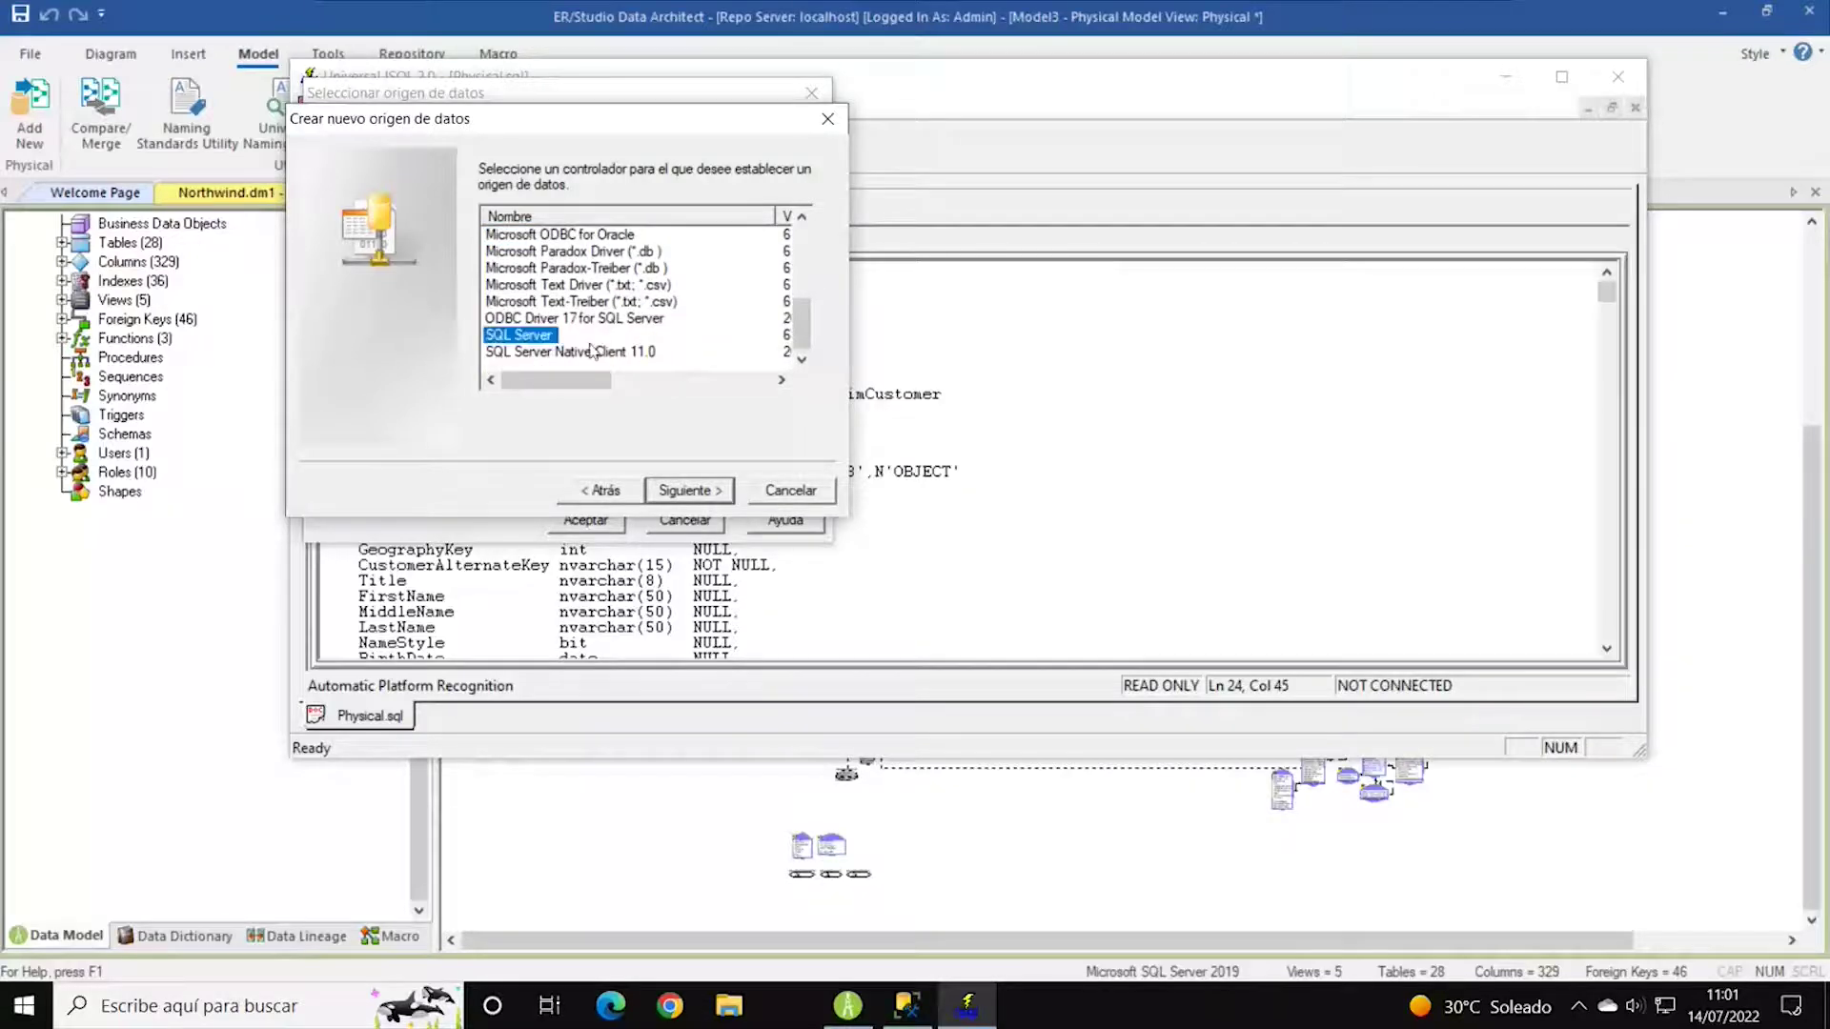
{"action": "left_click", "coordinate": [592, 320]}
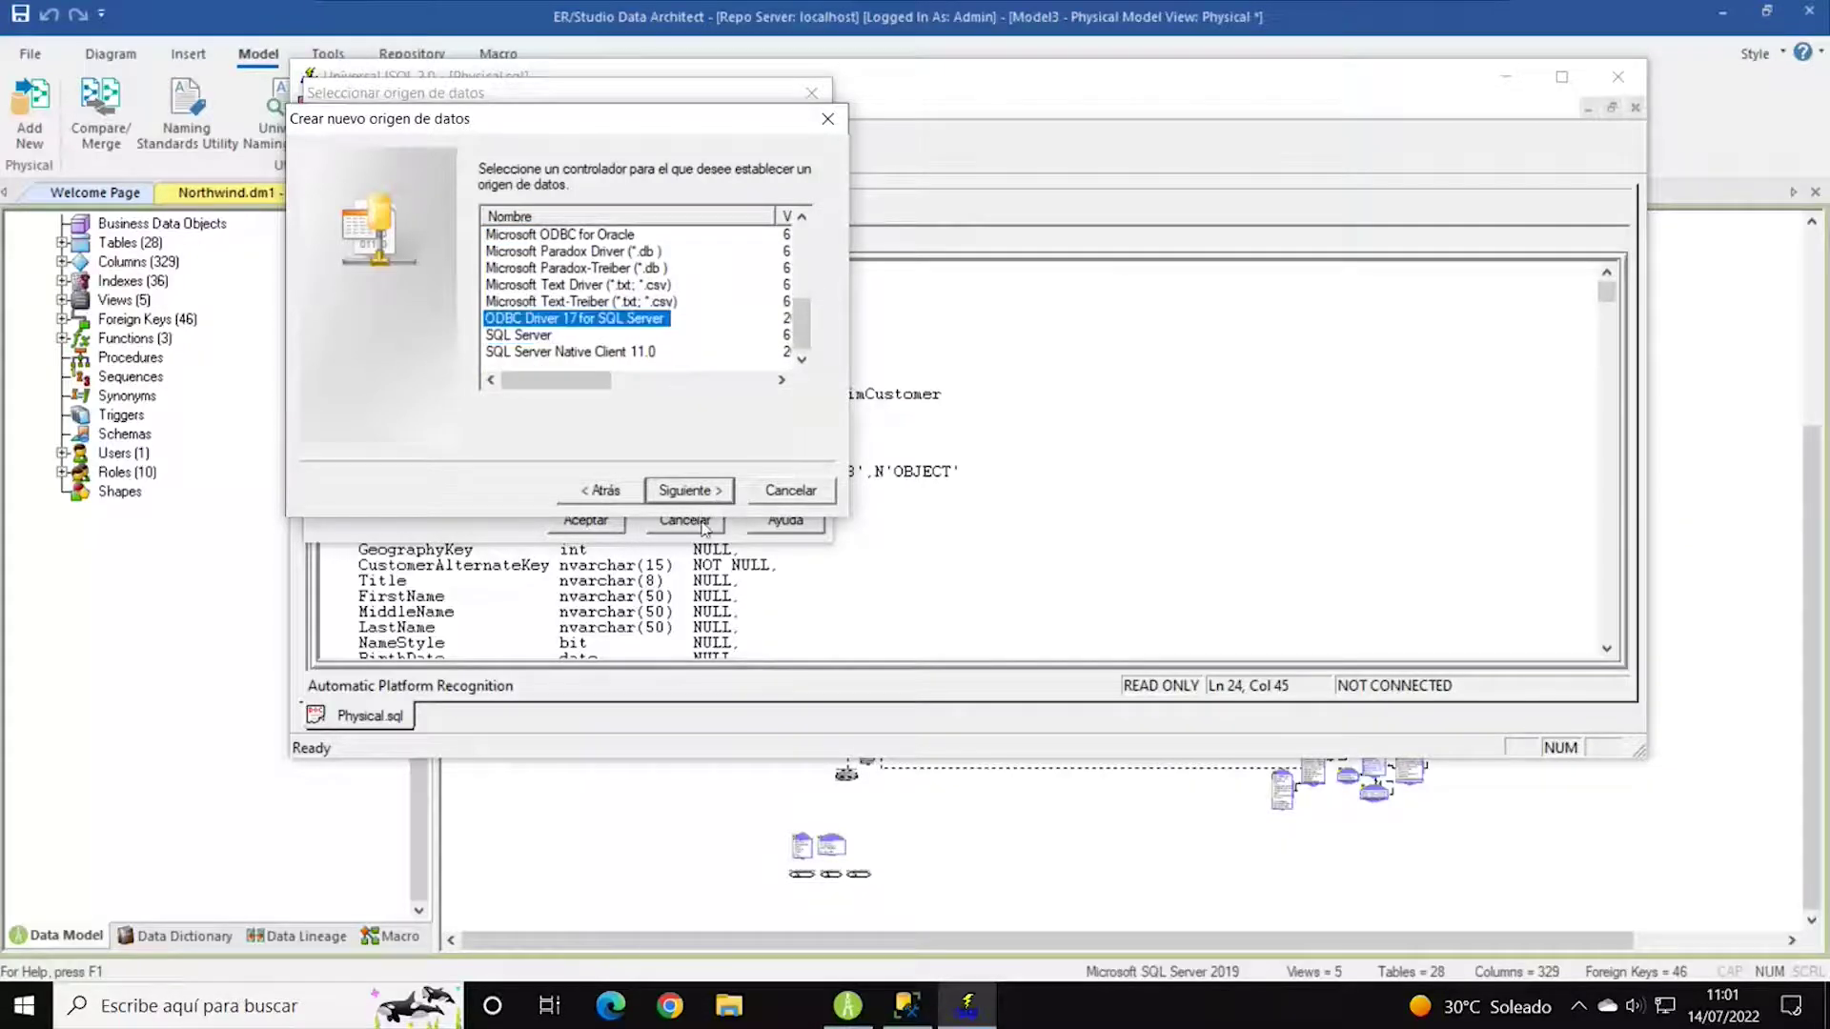
{"action": "left_click", "coordinate": [700, 492]}
Name the new data source Ejemplo2 and enter localhost as its server.
{"action": "left_click", "coordinate": [700, 492]}
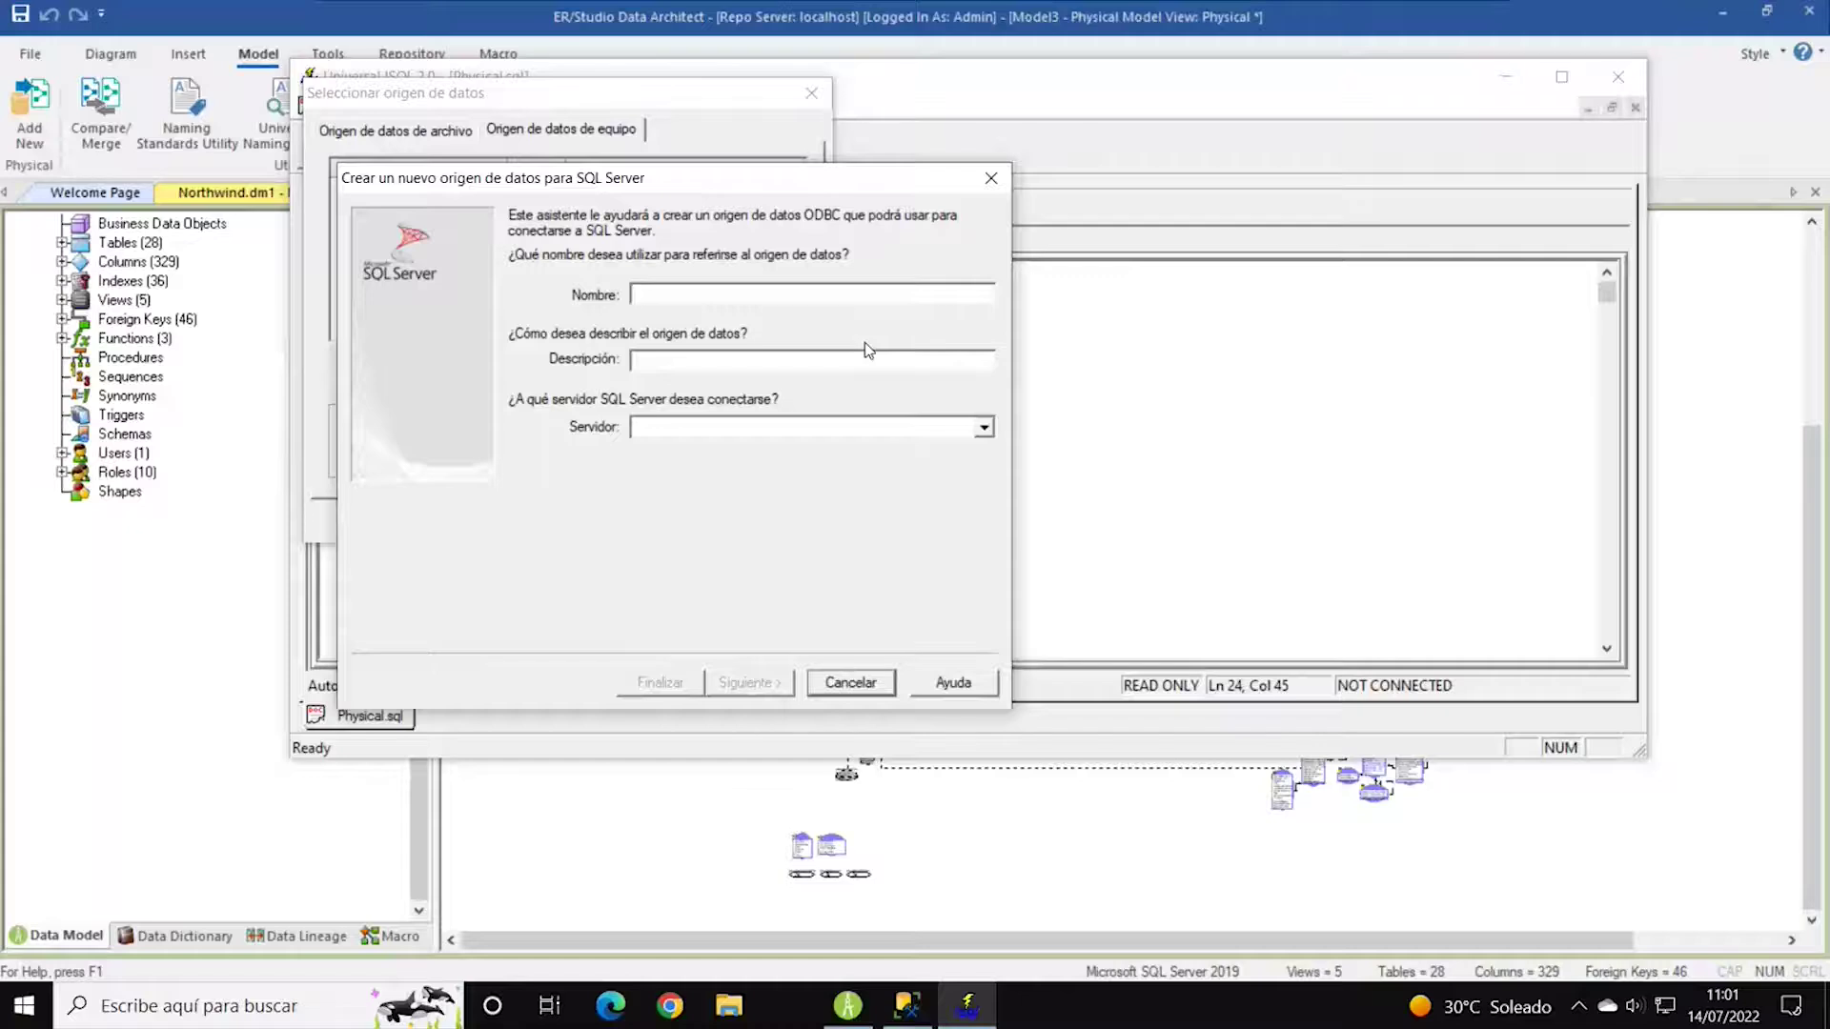
{"action": "type", "text": "Ejemplo"}
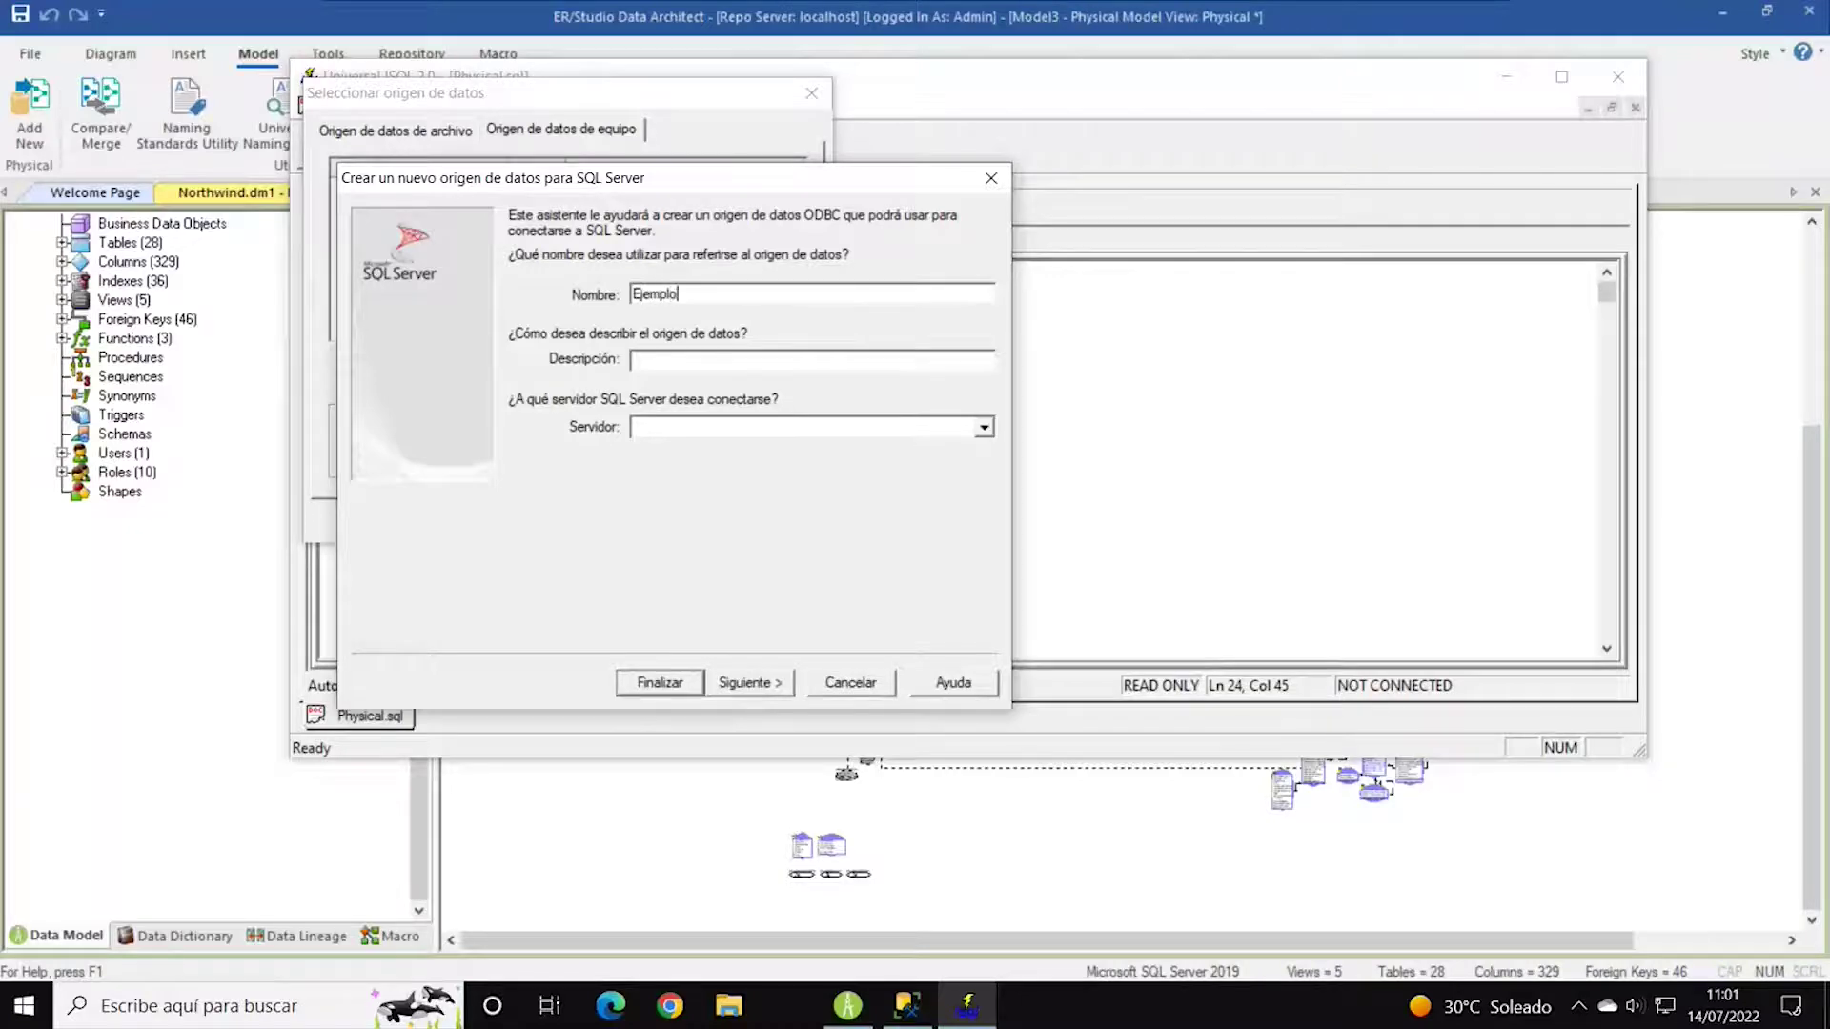
{"action": "type", "text": "2"}
{"action": "left_click", "coordinate": [984, 428]}
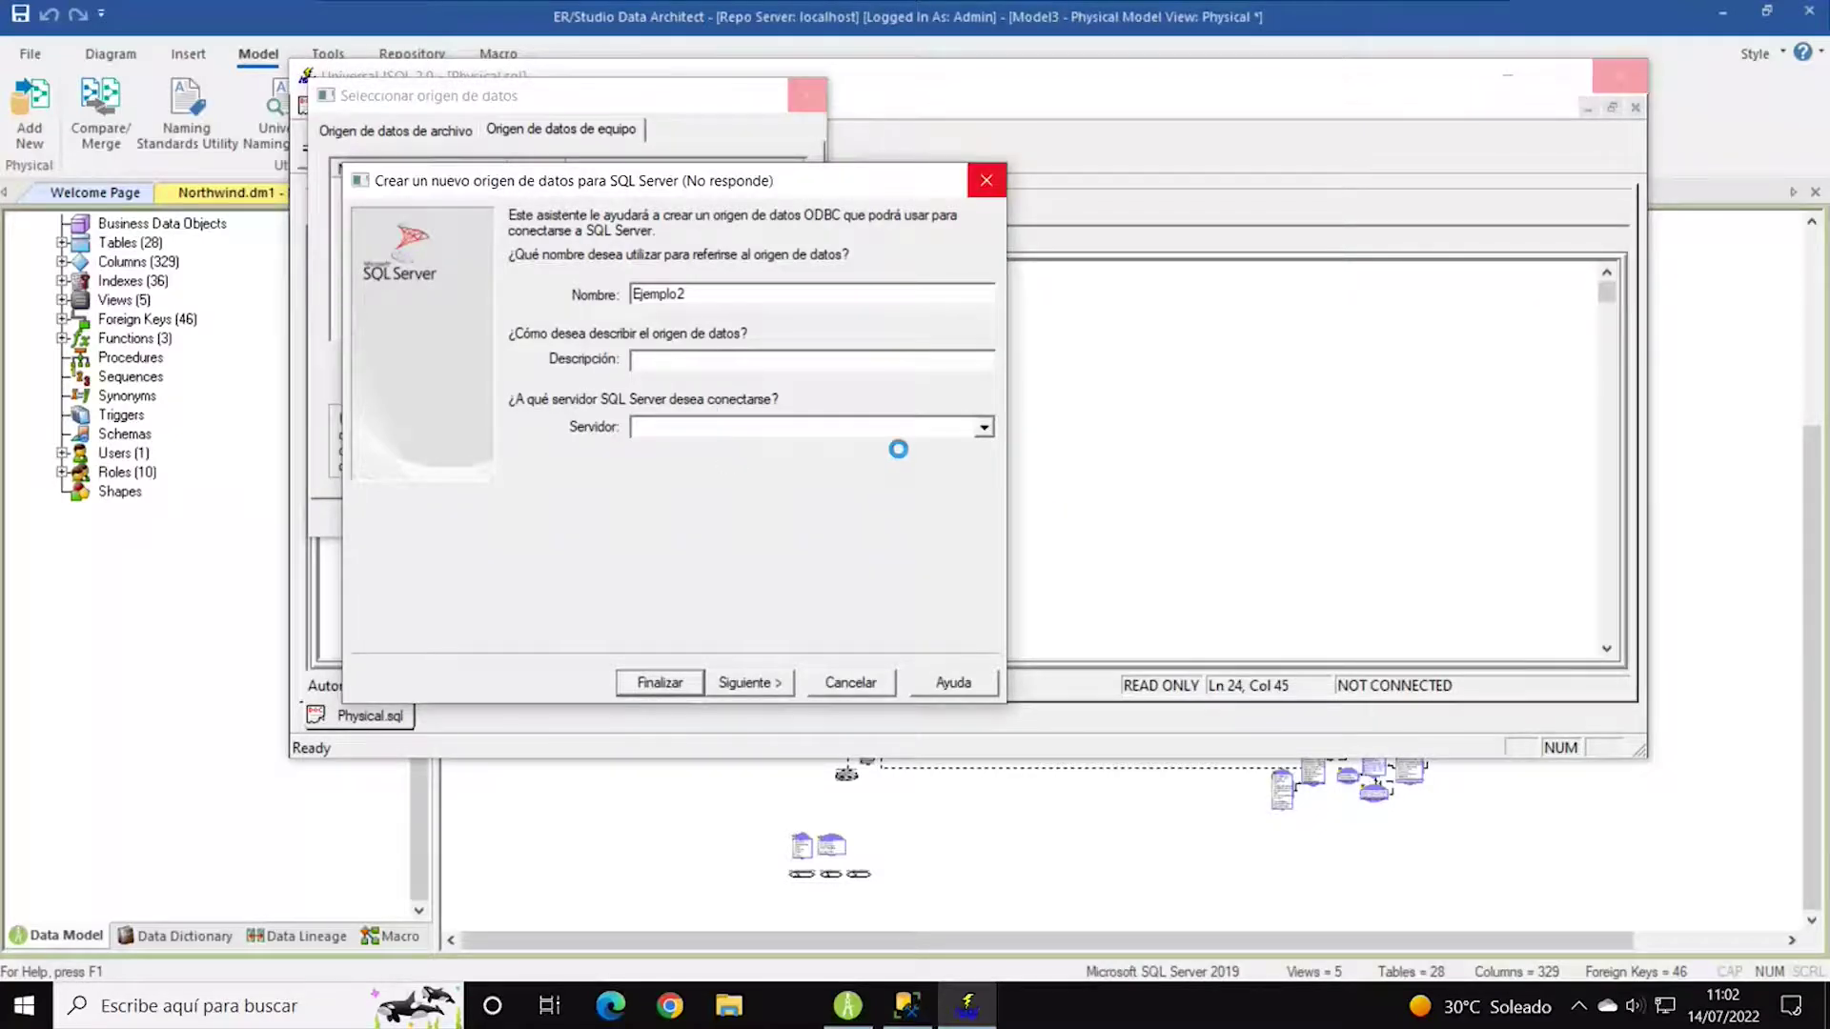
{"action": "left_click", "coordinate": [804, 432]}
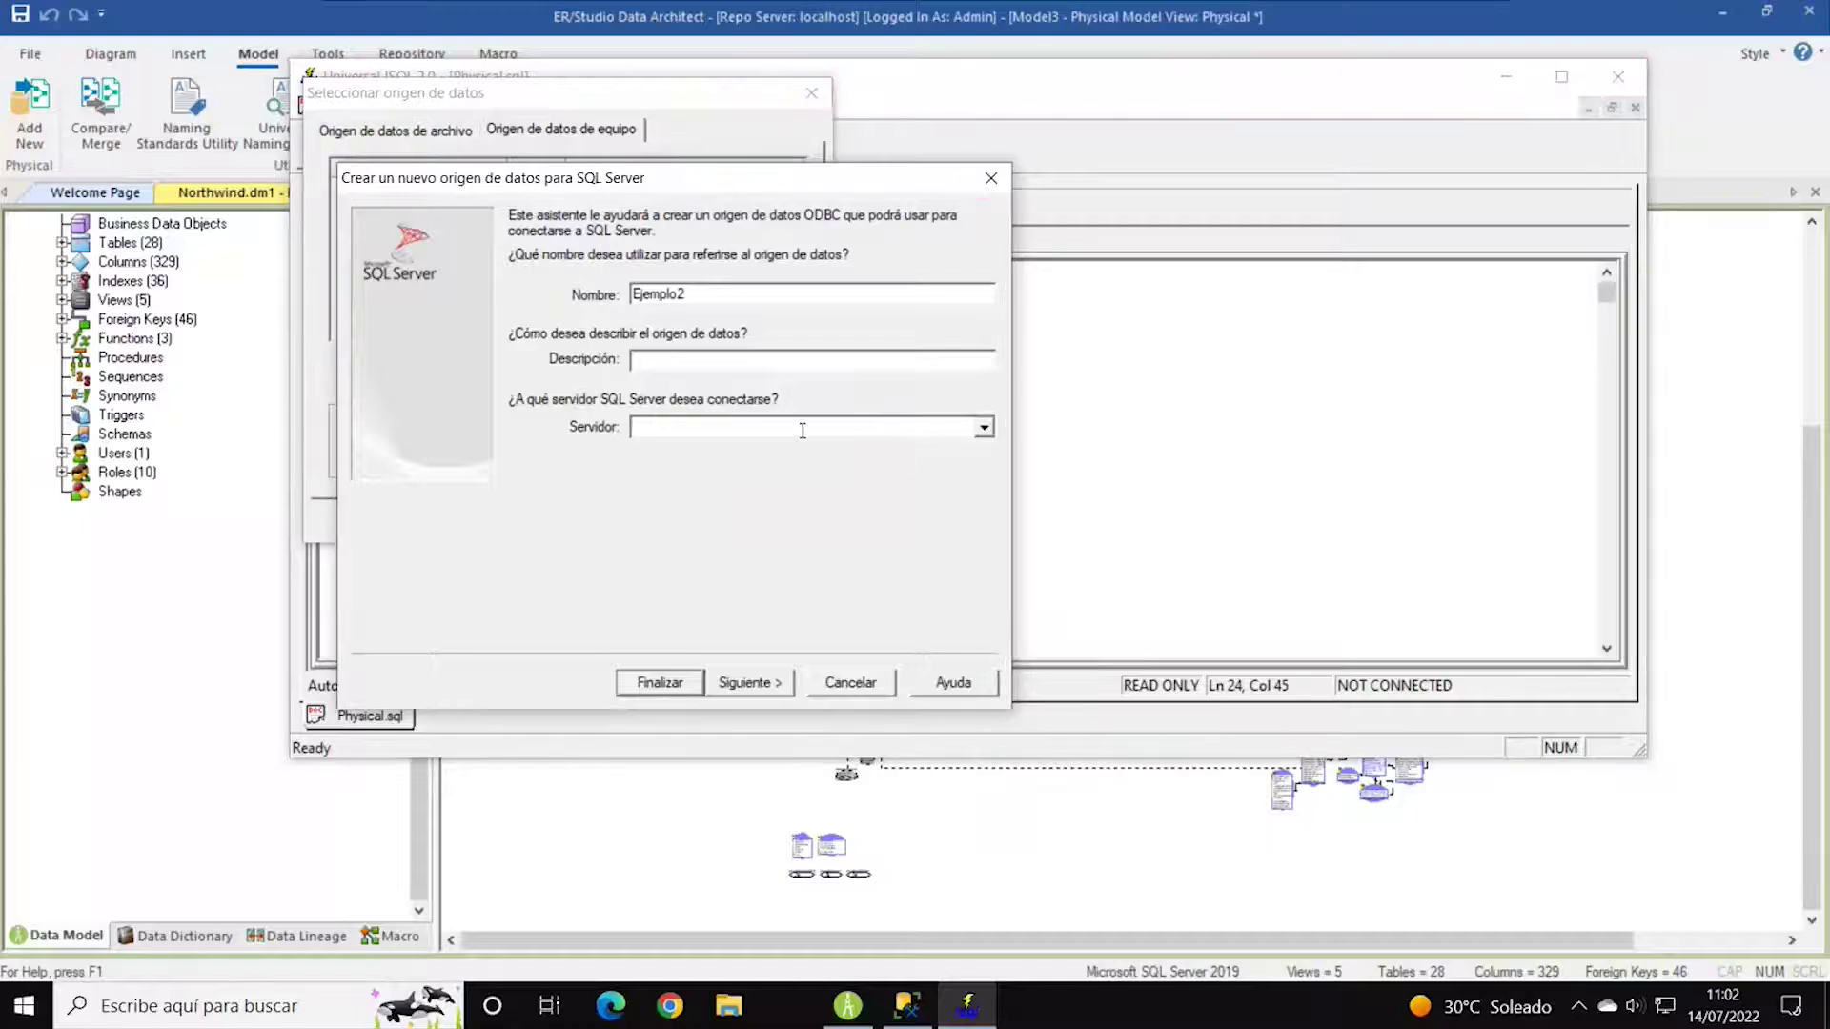
{"action": "type", "text": "localhost"}
Switch to SQL Server authentication and enter the login ID and password.
{"action": "left_click", "coordinate": [791, 684]}
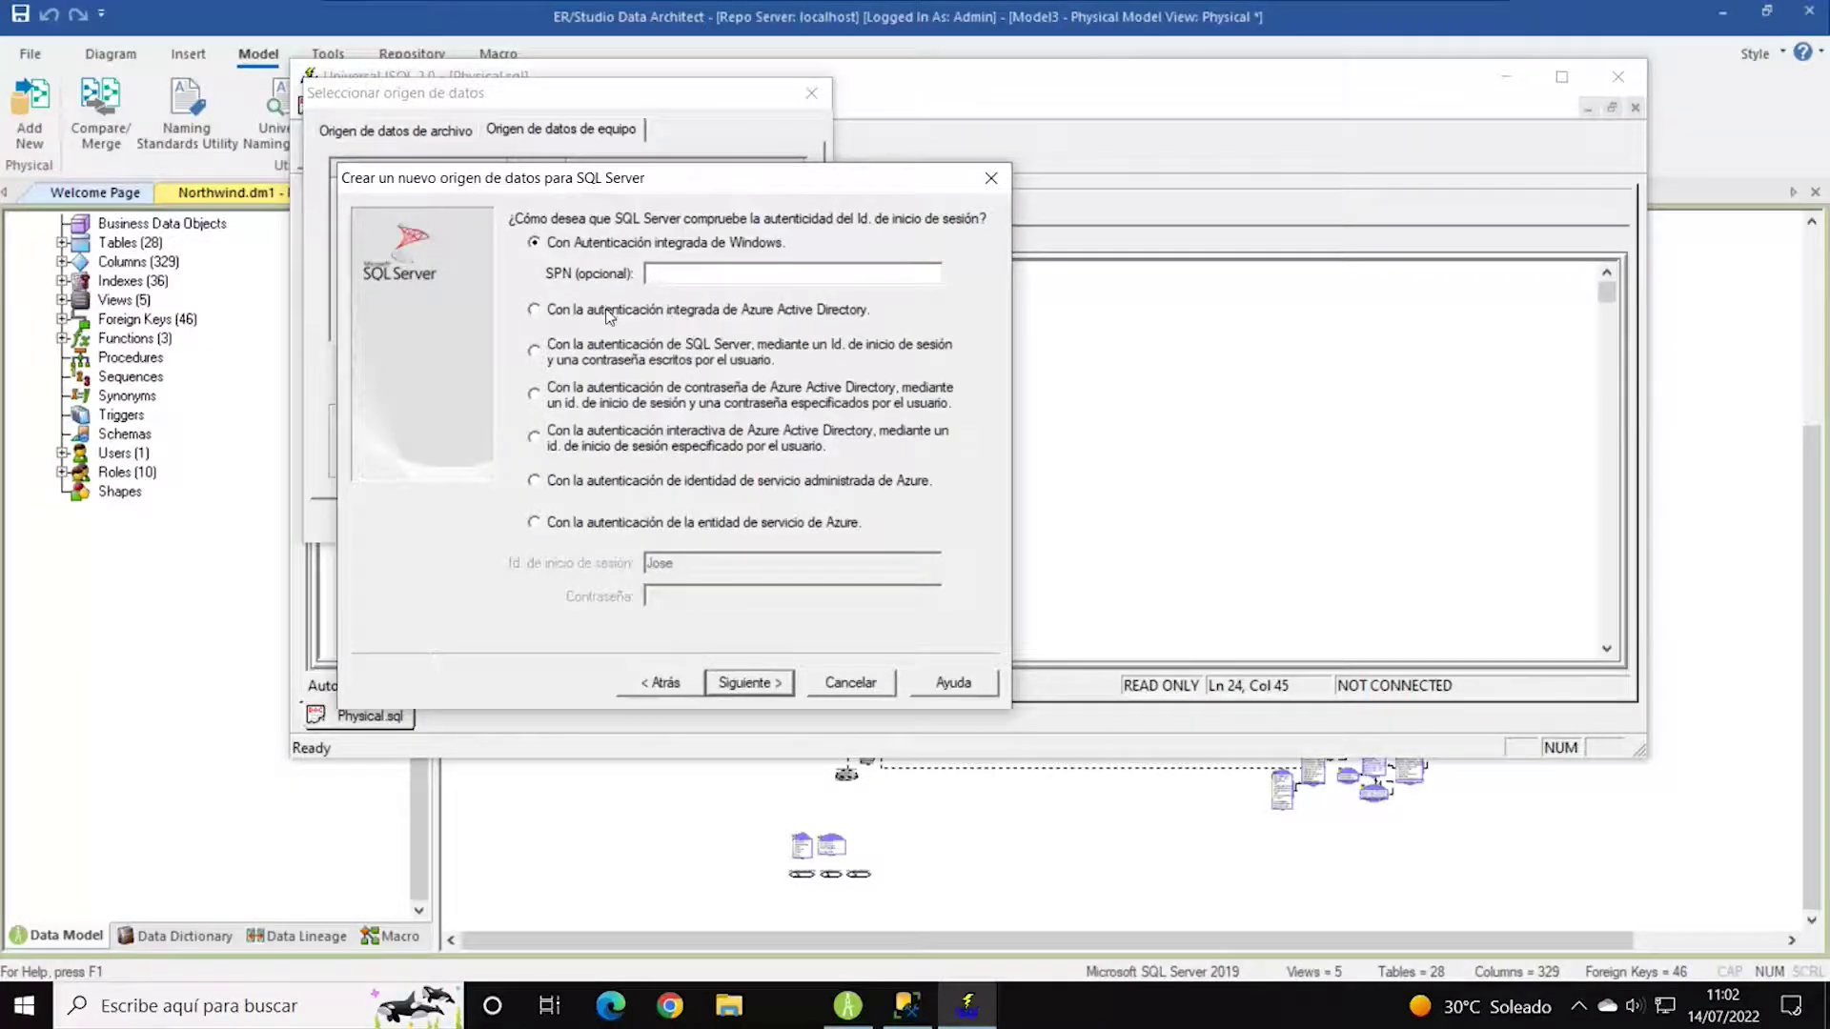
{"action": "left_click", "coordinate": [606, 351]}
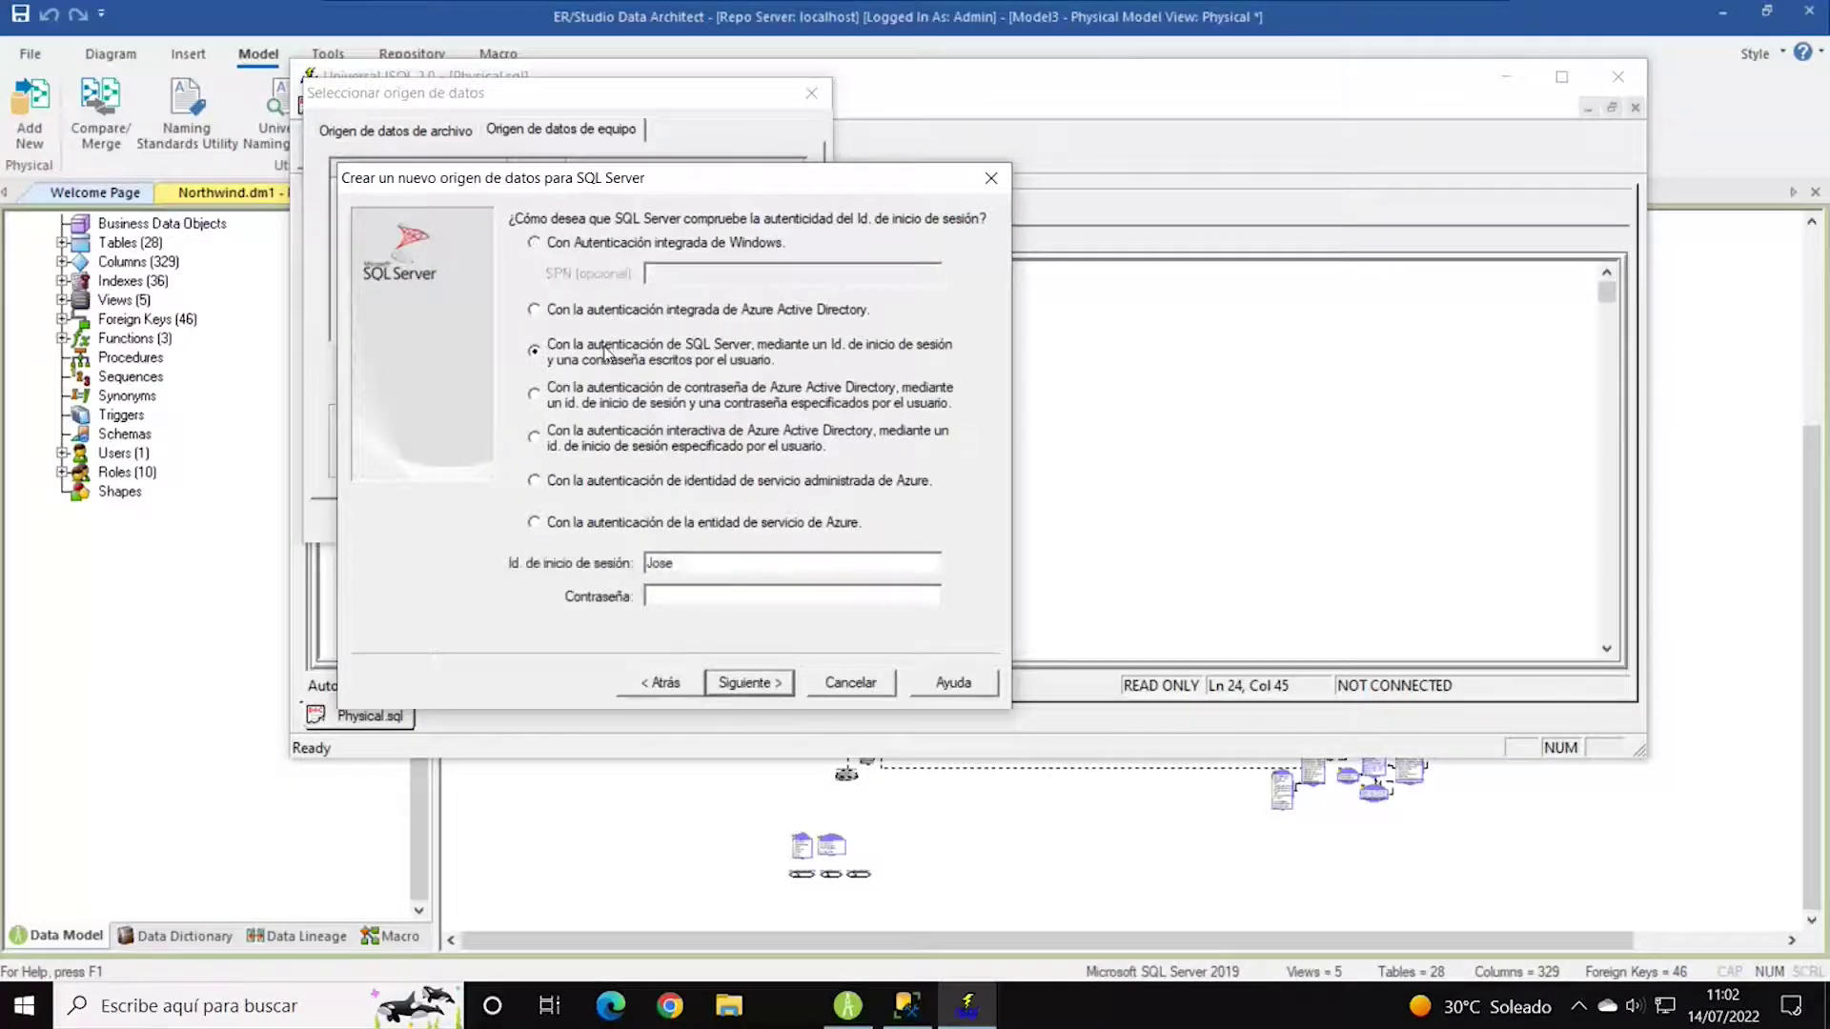
{"action": "left_click", "coordinate": [689, 600]}
{"action": "double_click", "coordinate": [697, 557]}
{"action": "type", "text": "sa12345"}
Finish the data source, test the connection successfully, and select Ejemplo2 for the script.
{"action": "left_click", "coordinate": [777, 682]}
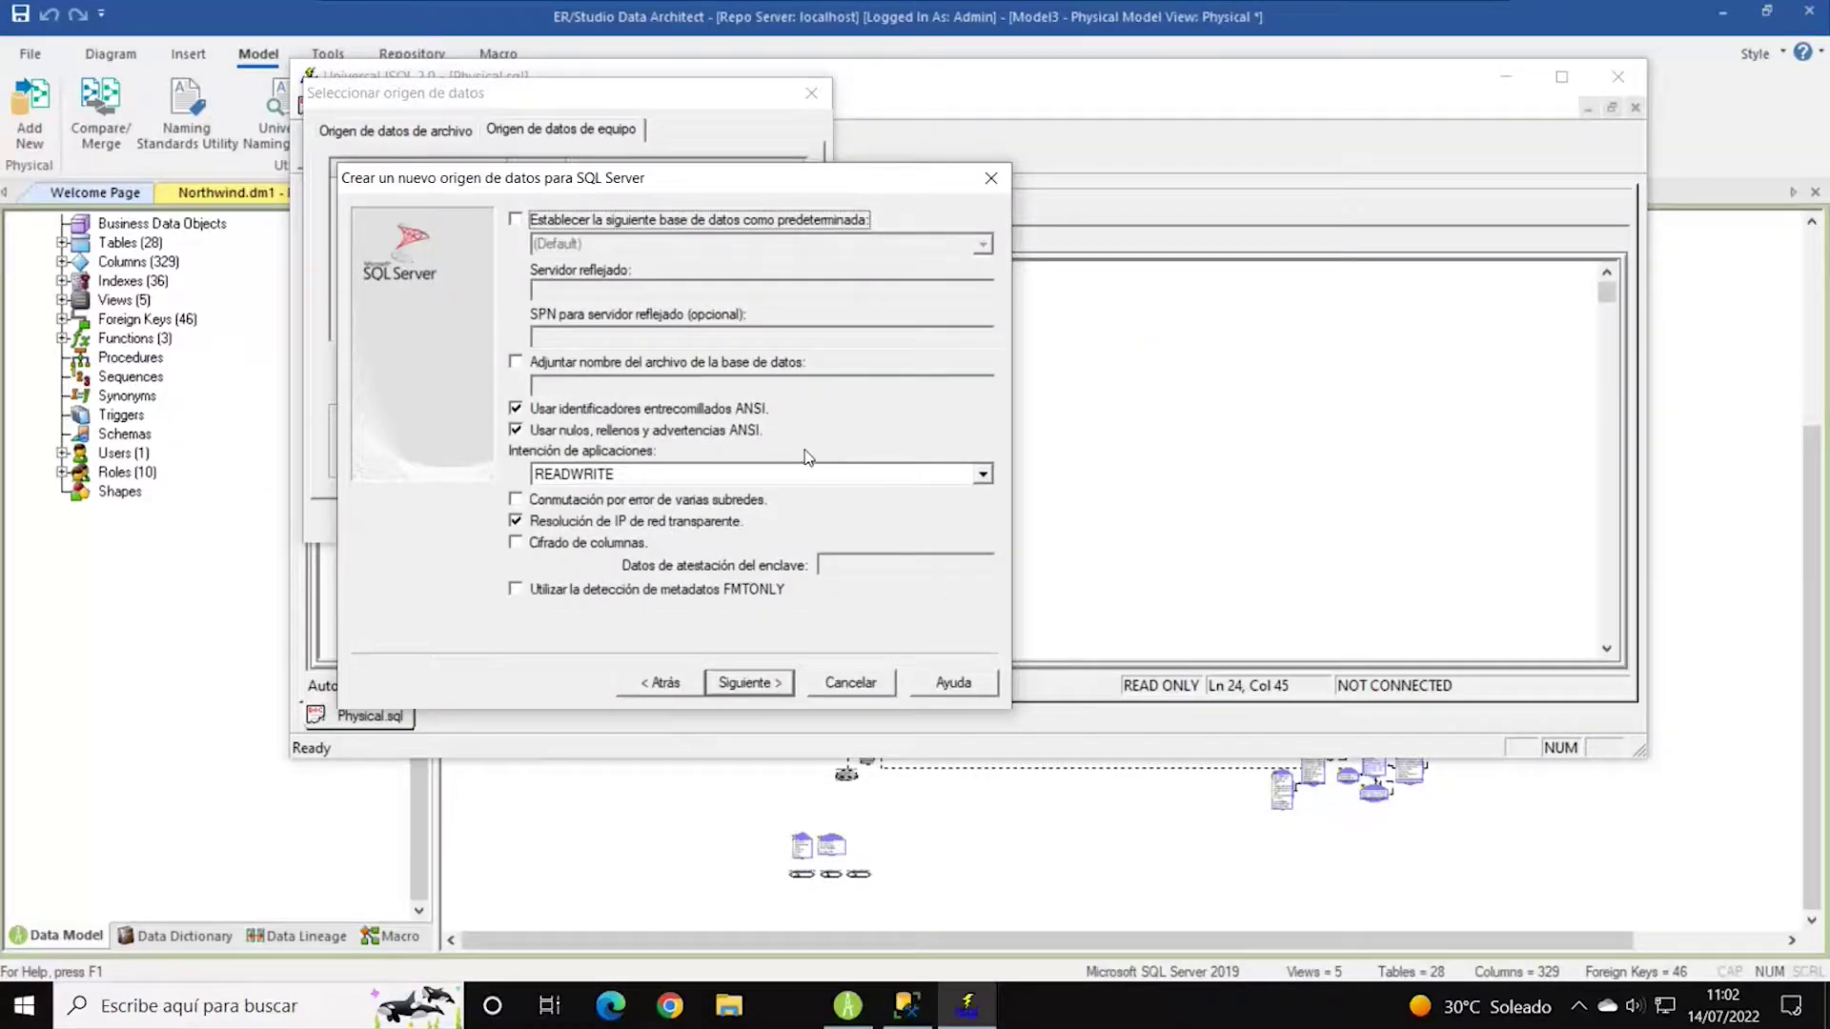
{"action": "left_click", "coordinate": [763, 688]}
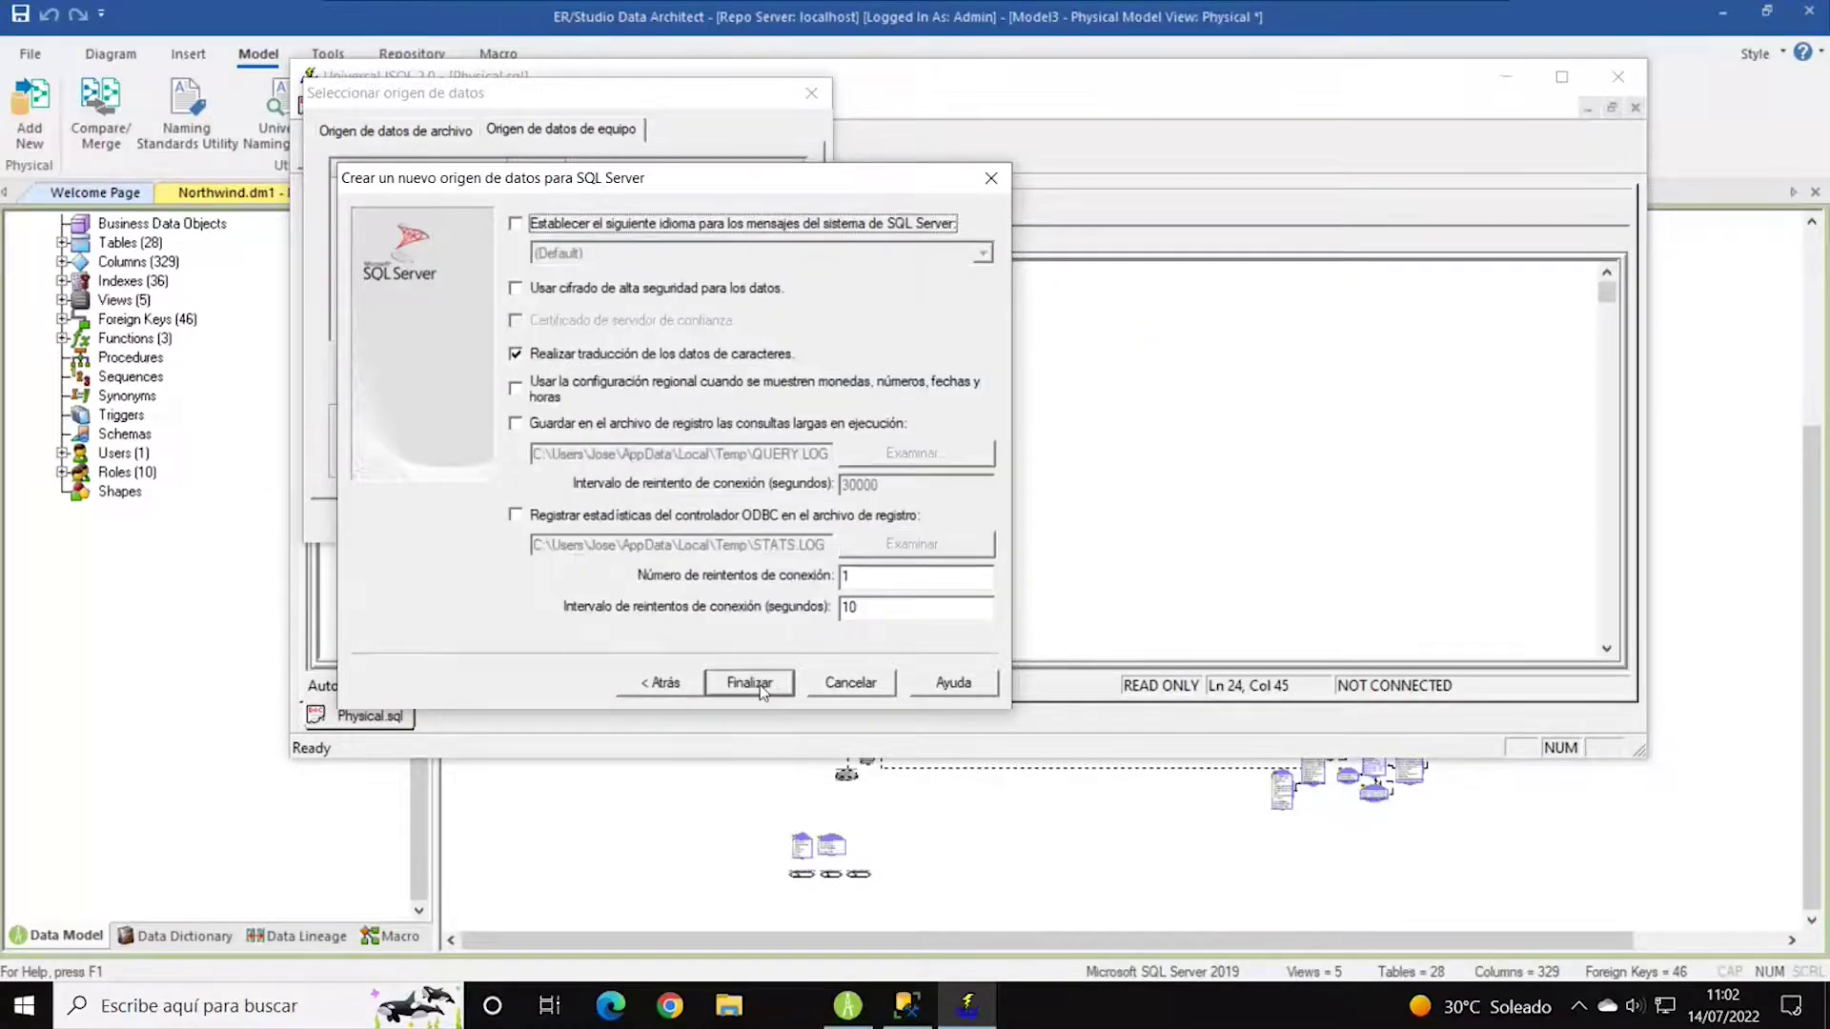
{"action": "left_click", "coordinate": [762, 688]}
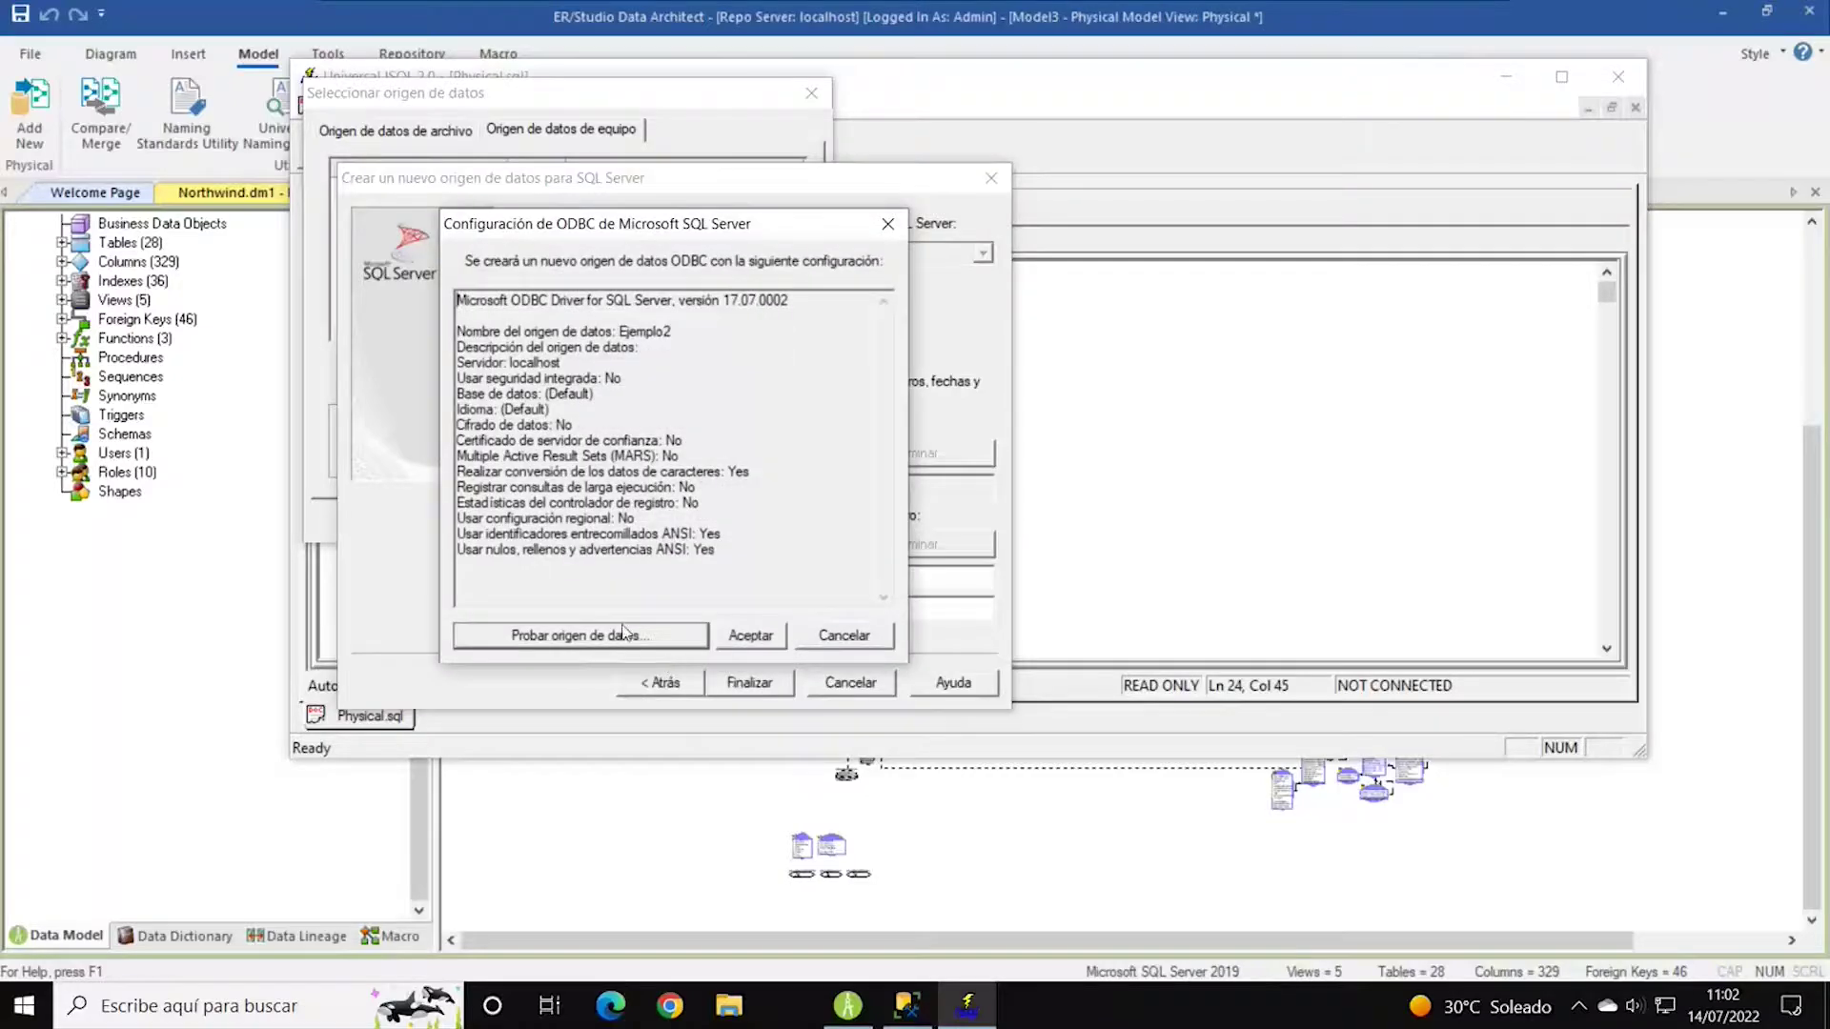
{"action": "left_click", "coordinate": [657, 644]}
{"action": "left_click", "coordinate": [682, 637]}
{"action": "left_click", "coordinate": [748, 638]}
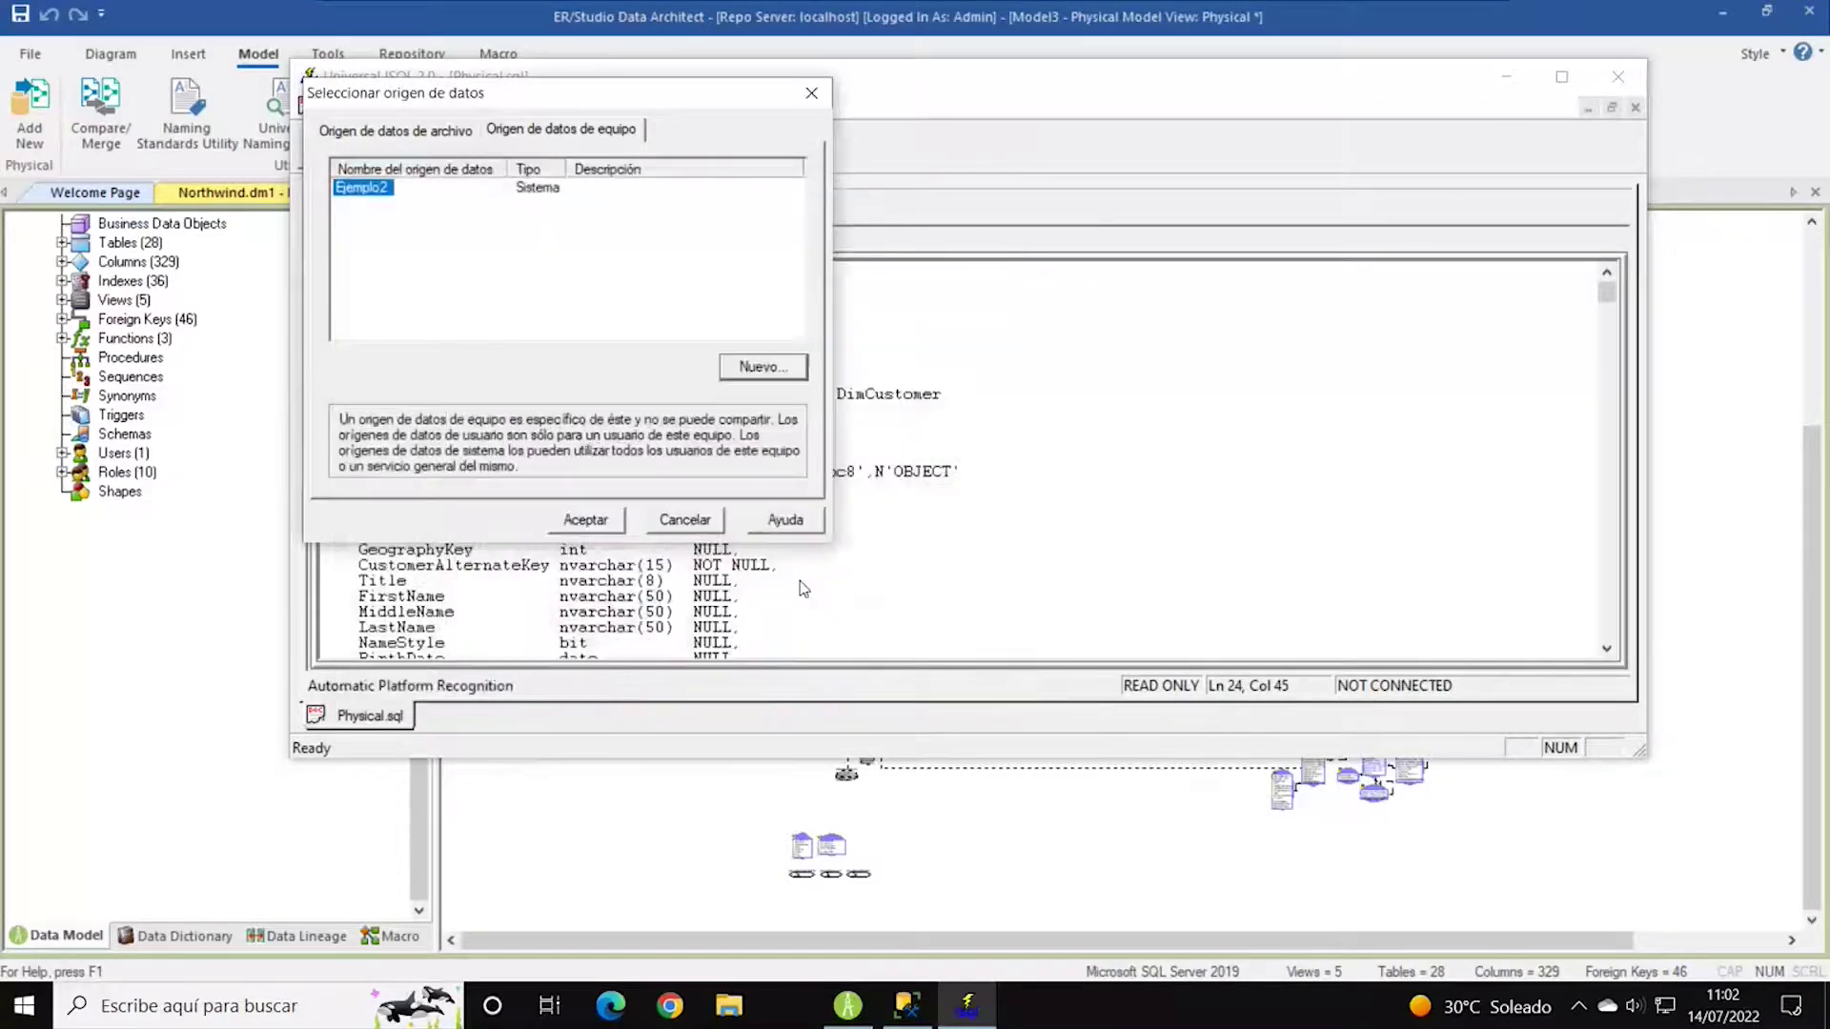
{"action": "left_click", "coordinate": [608, 524]}
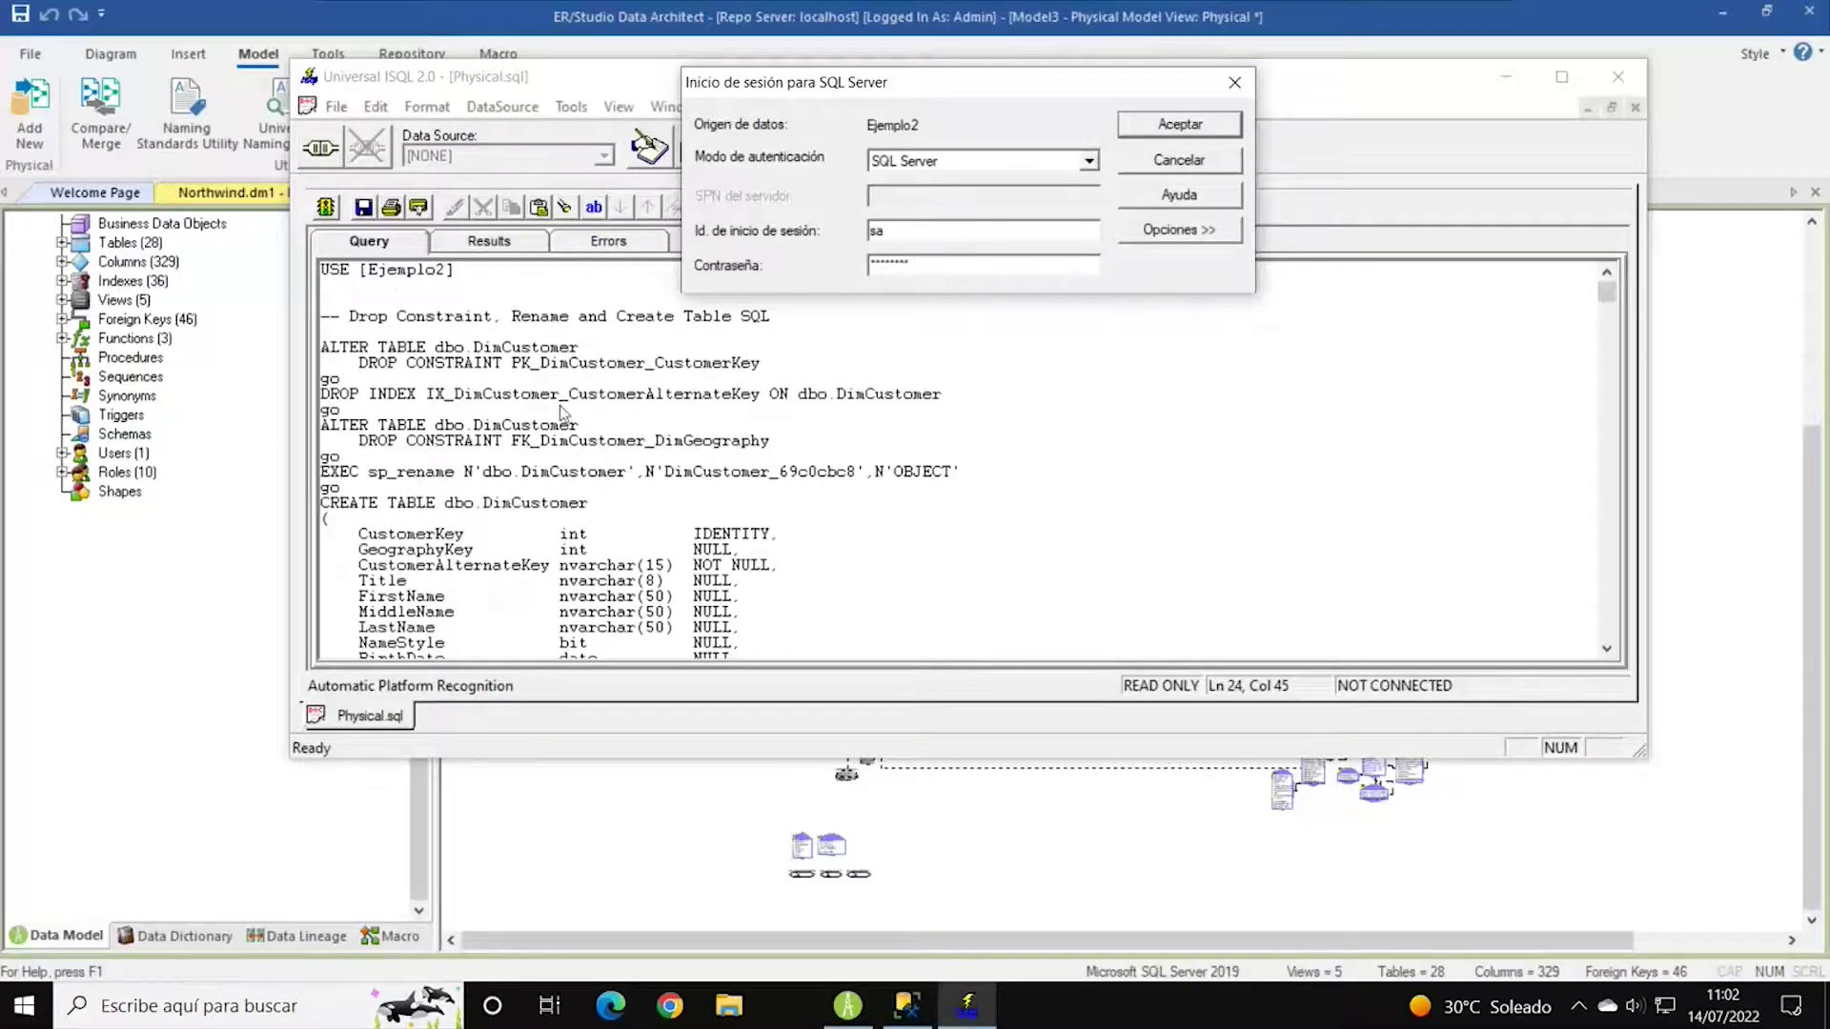
Run Physical.sql on Ejemplo2, review the 12 errors (identity insert, drop failures, duplicate key), and close ISQL.
{"action": "left_click", "coordinate": [1164, 129]}
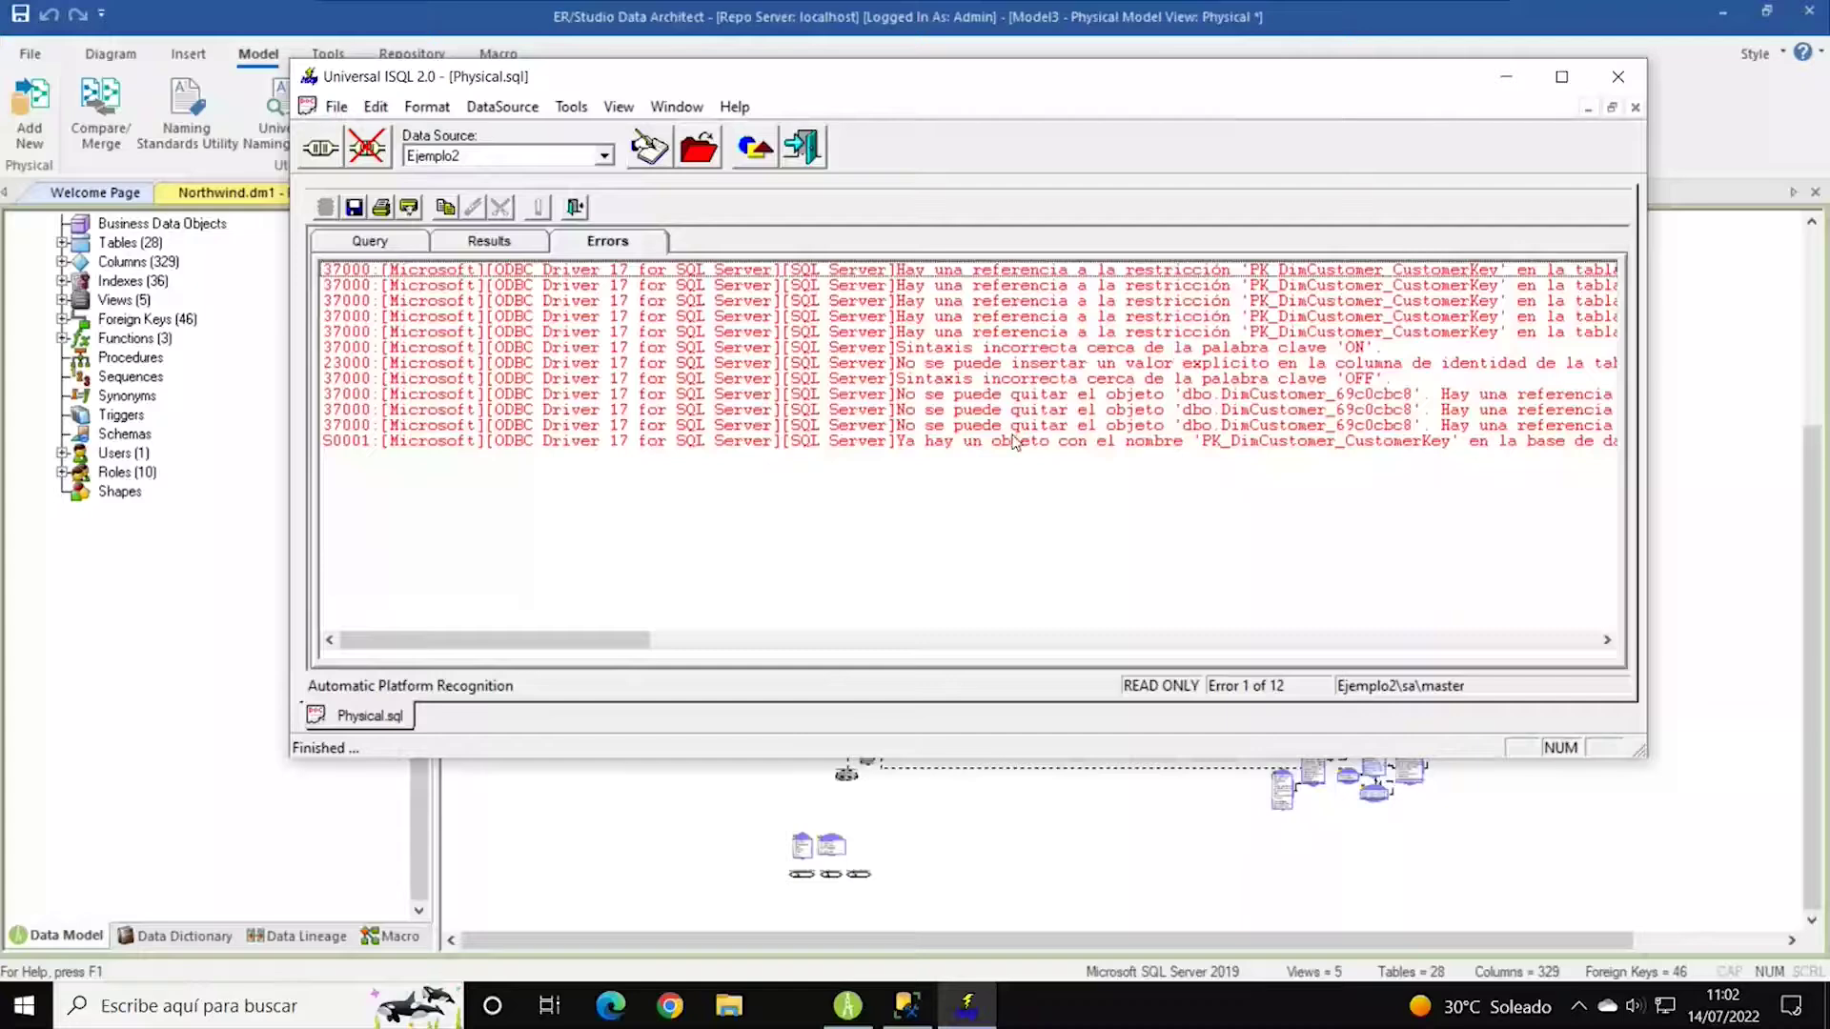
{"action": "left_click", "coordinate": [1001, 379]}
{"action": "left_click", "coordinate": [1033, 364]}
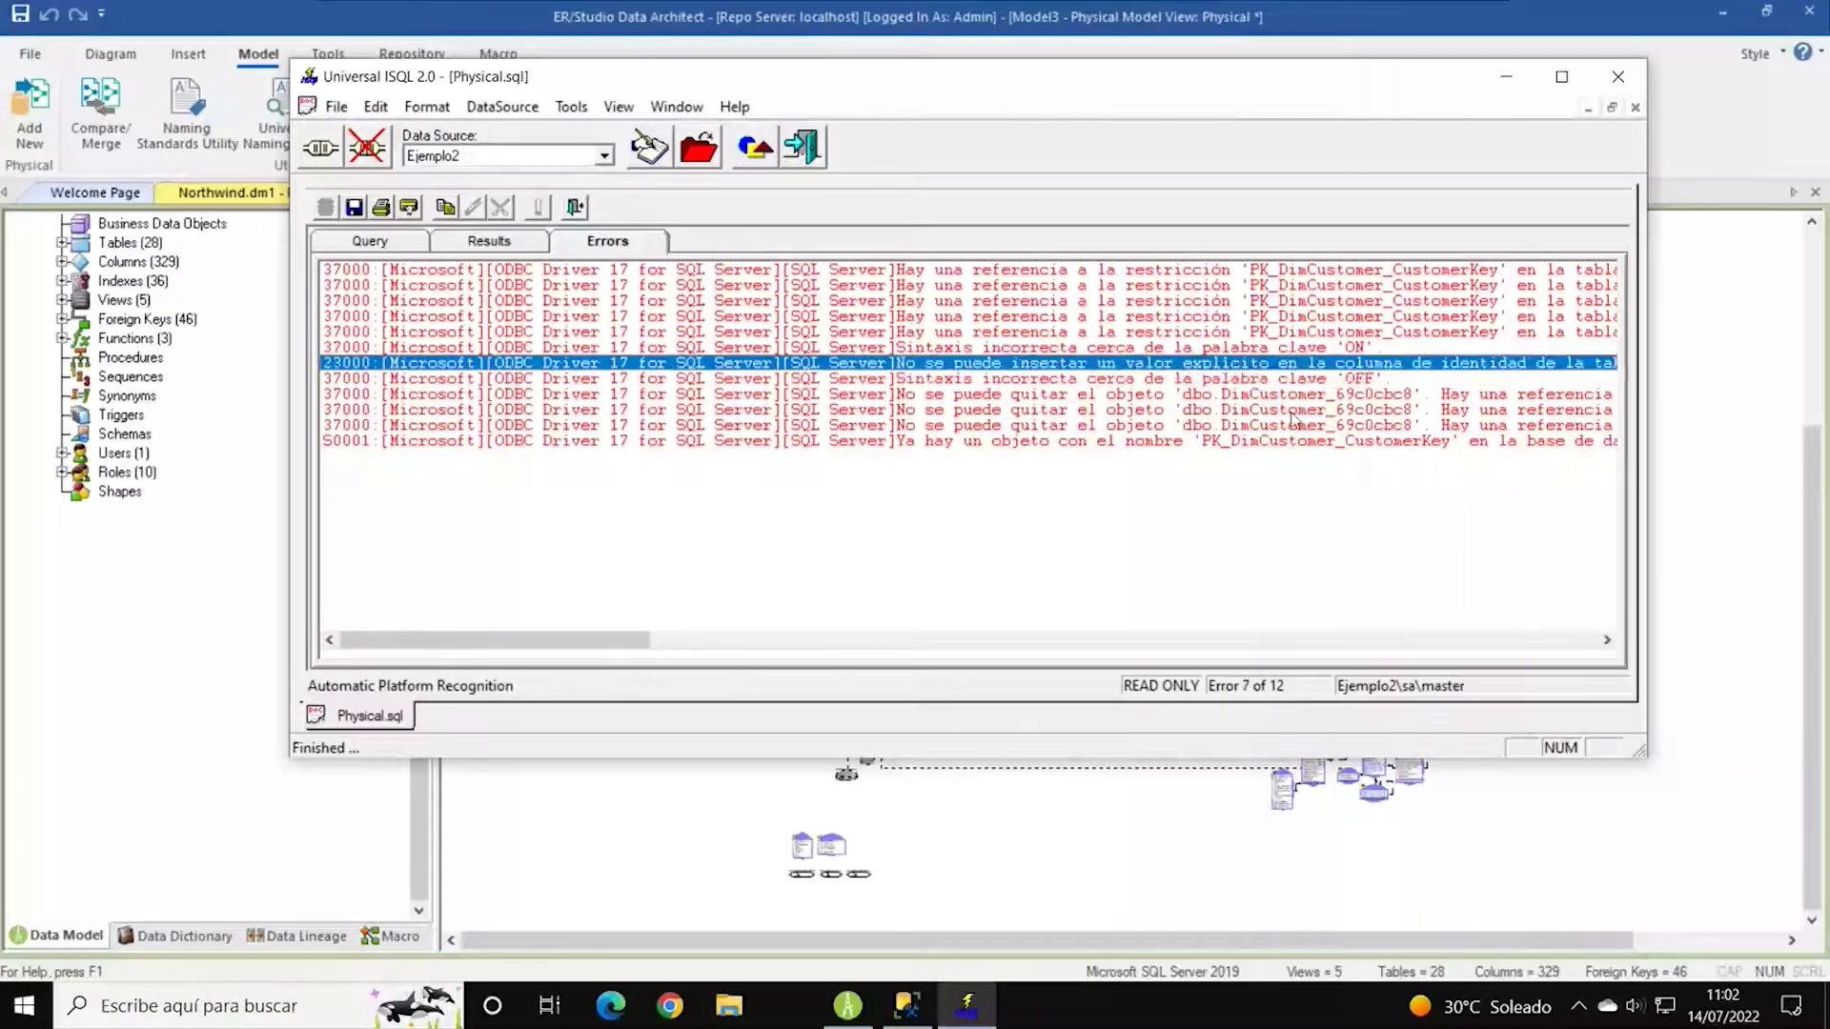
{"action": "left_click", "coordinate": [1316, 398]}
{"action": "left_click", "coordinate": [1019, 364]}
{"action": "left_click", "coordinate": [1005, 412]}
{"action": "left_click", "coordinate": [1045, 442]}
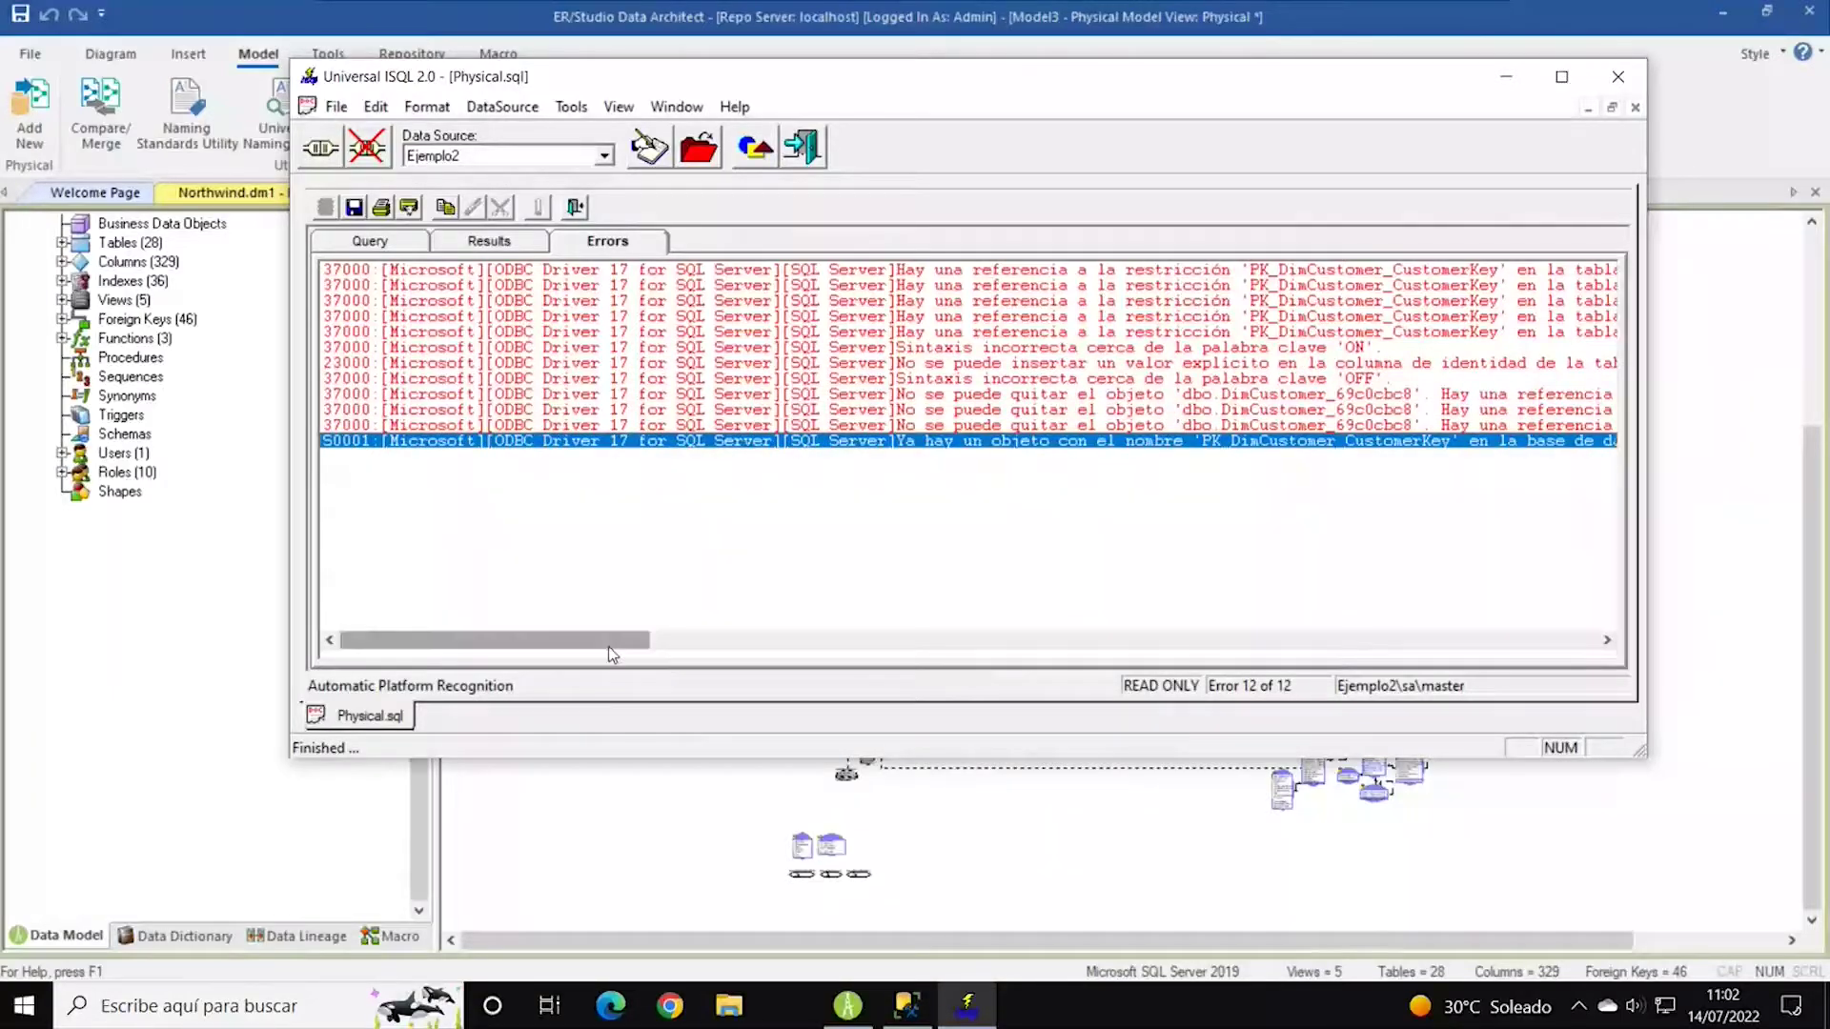
{"action": "left_click_drag", "start_coordinate": [622, 641], "coordinate": [602, 679]}
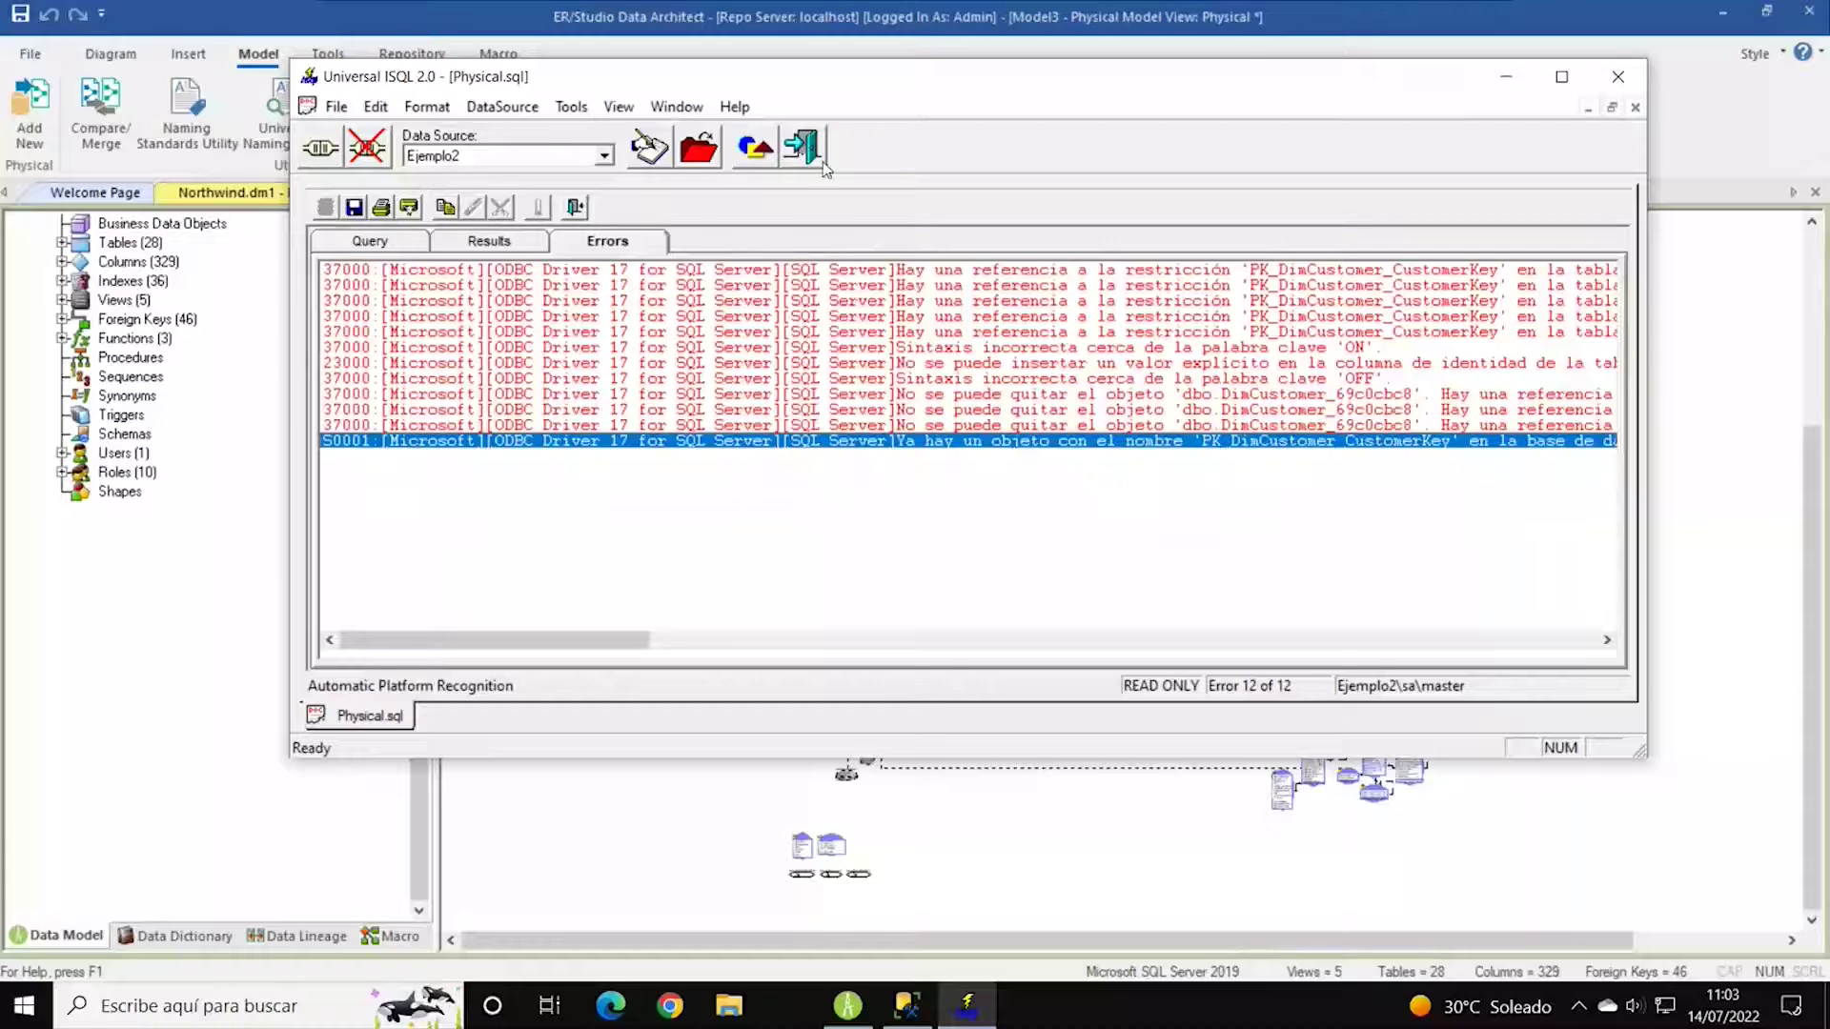
{"action": "left_click", "coordinate": [1618, 81]}
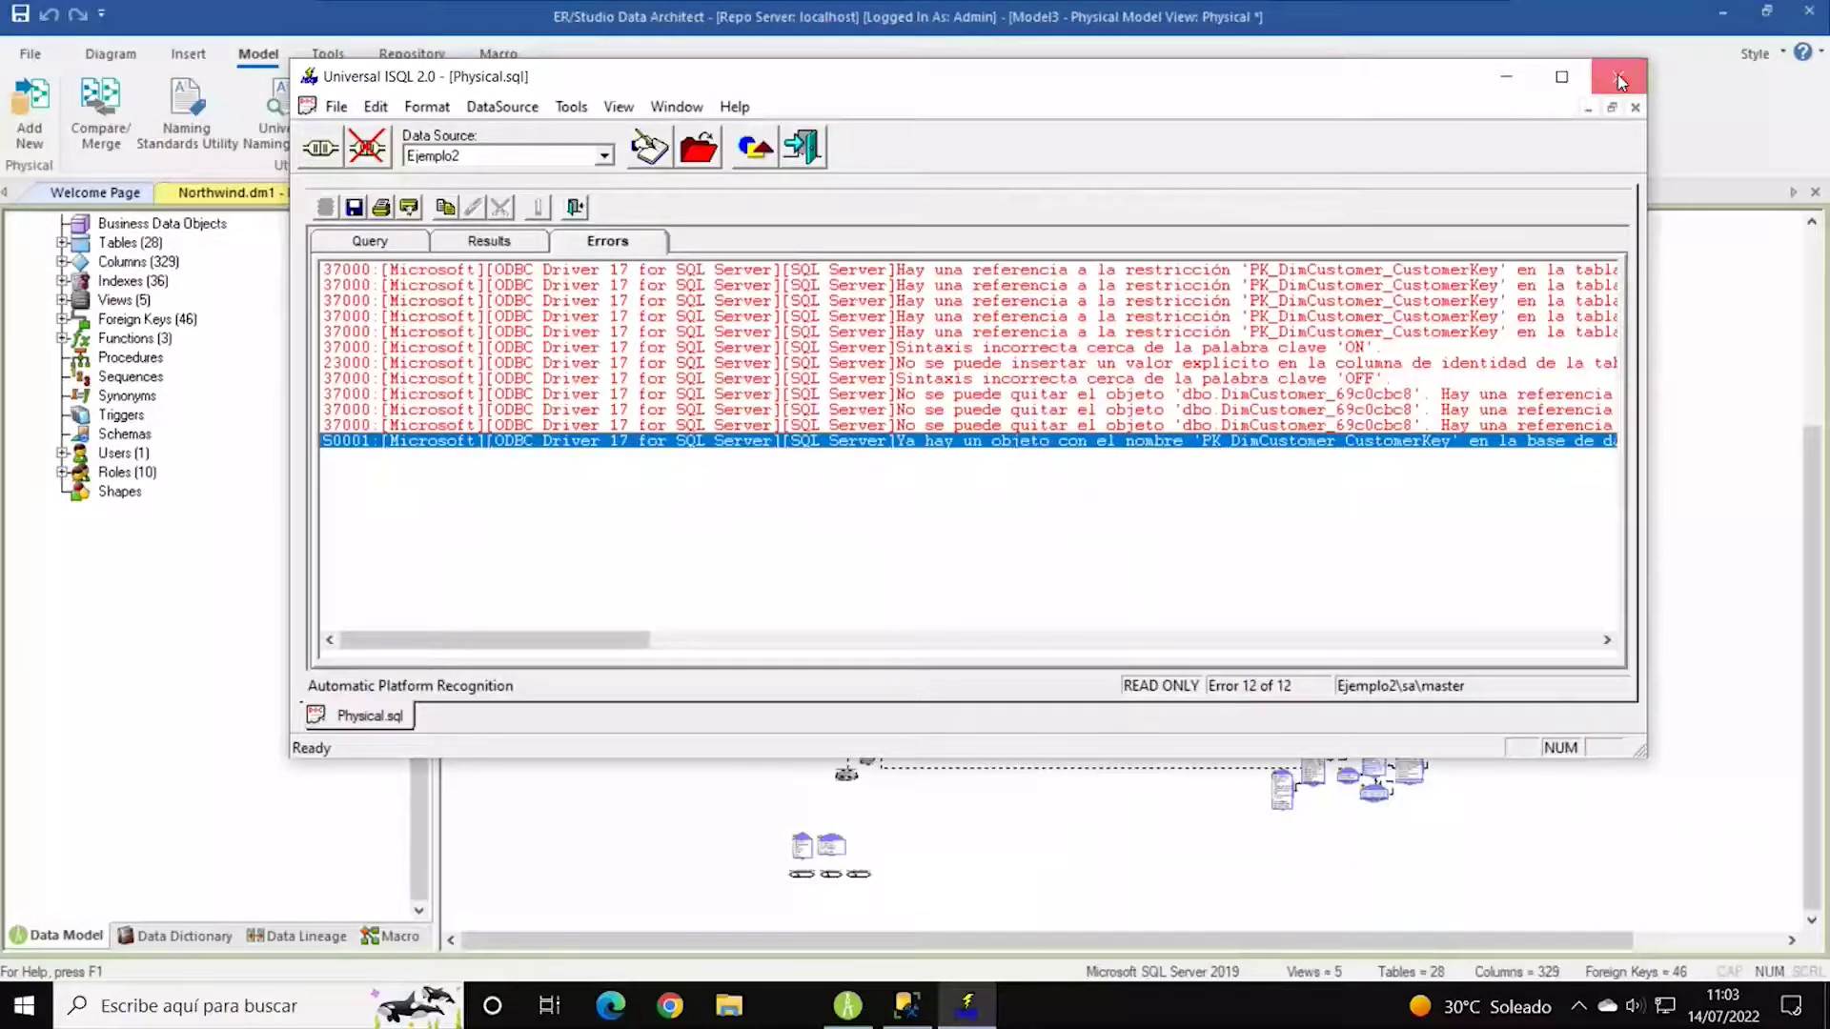
Confirm quitting ISQL, then refresh SSMS and expand Ejemplo2's dbo.DimCustomer columns.
{"action": "left_click", "coordinate": [950, 483]}
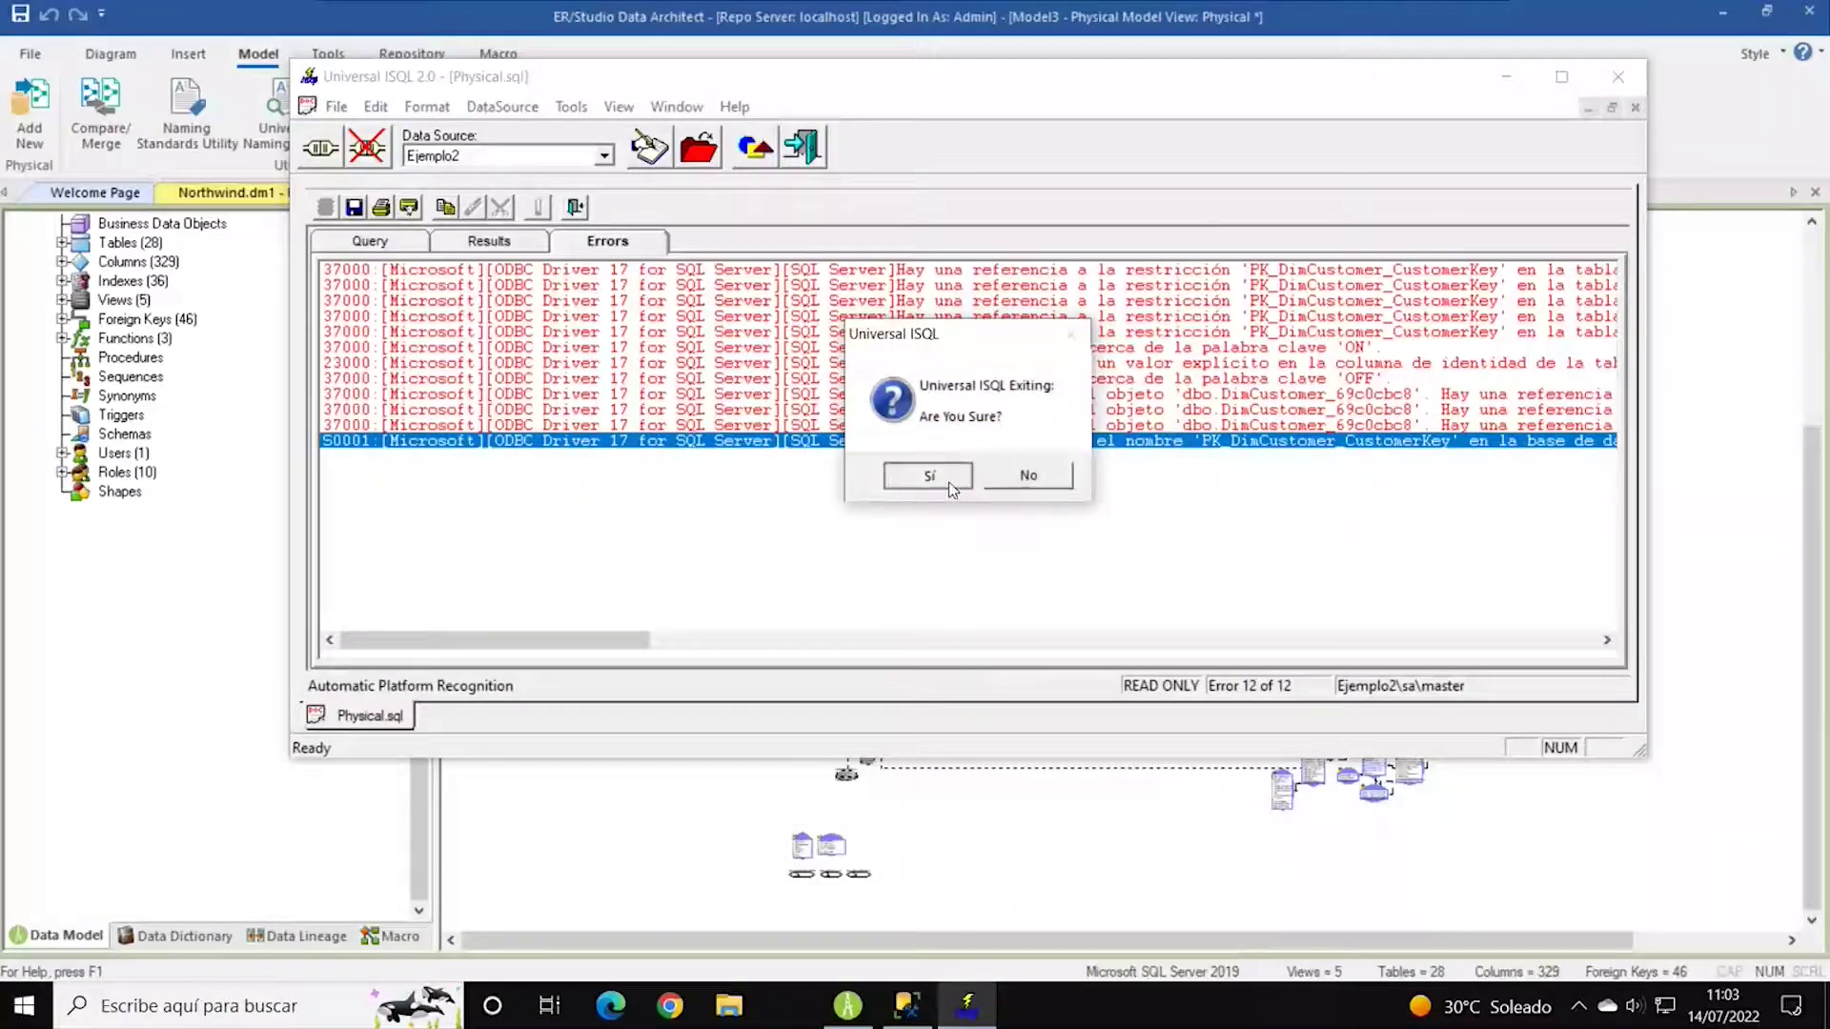
{"action": "left_click", "coordinate": [905, 1006]}
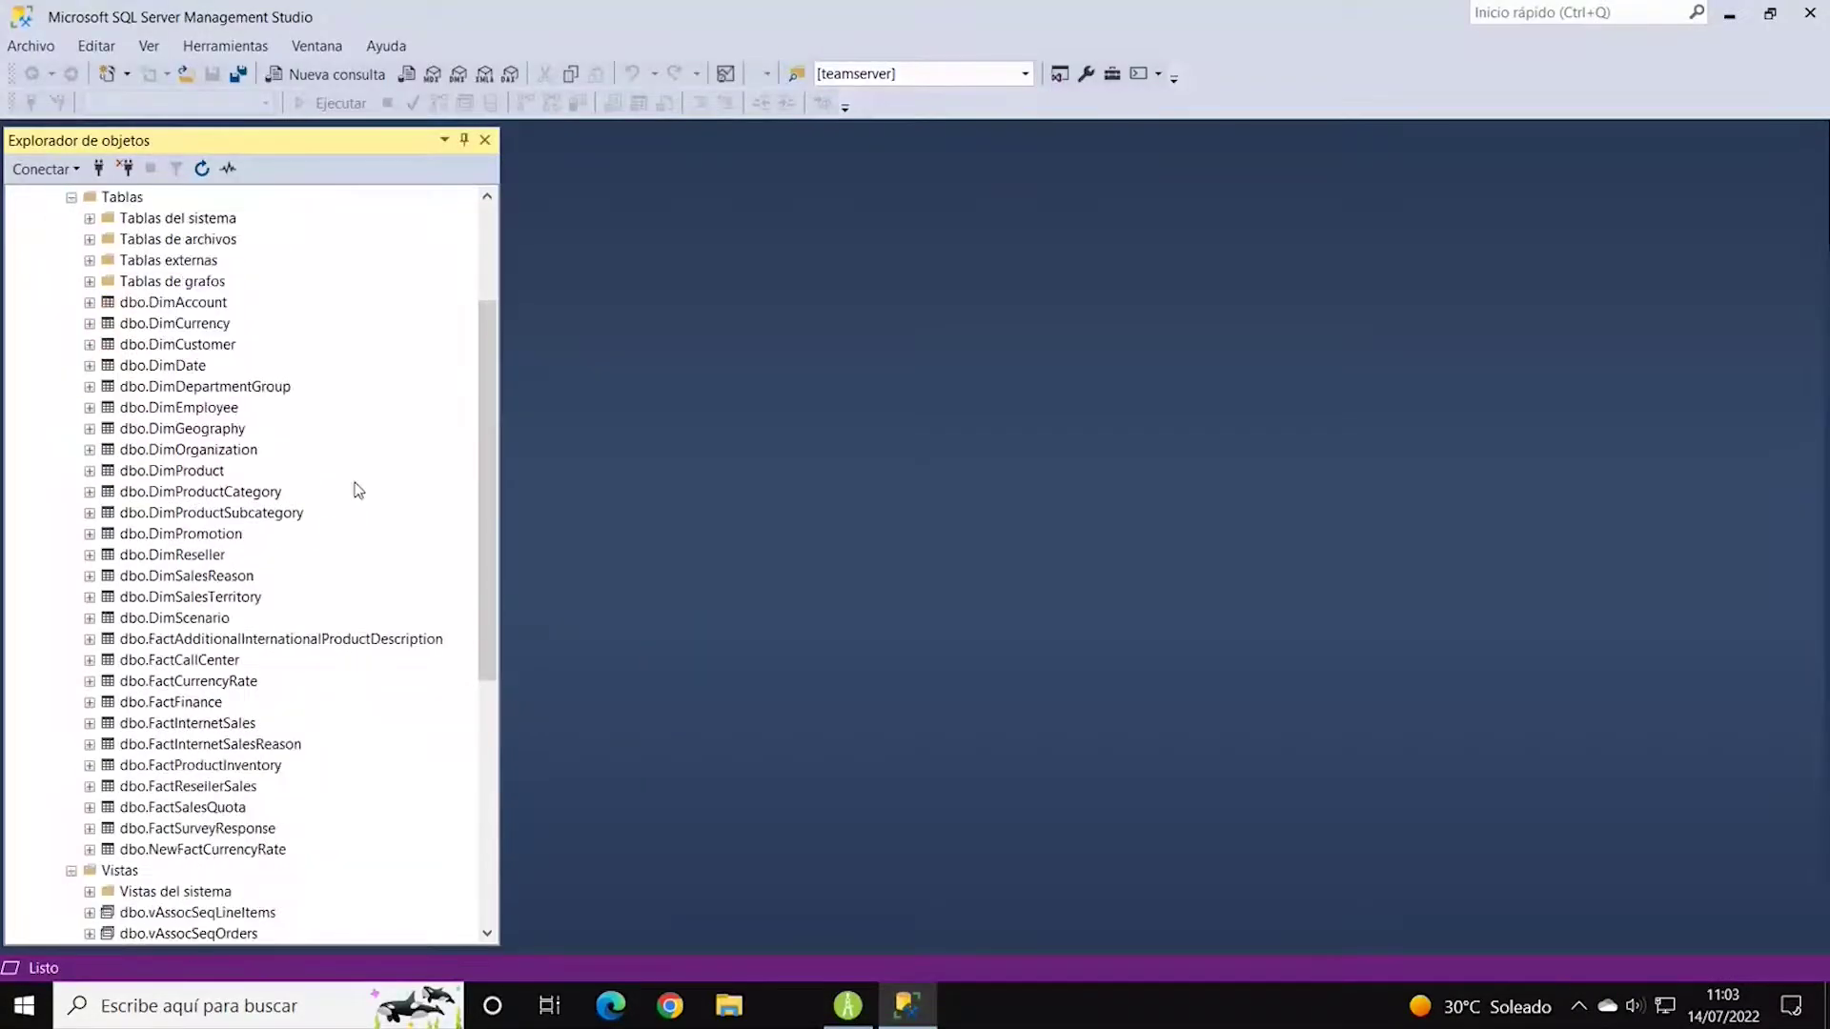
{"action": "scroll", "coordinate": [290, 380], "scroll_direction": "up", "scroll_amount": 1}
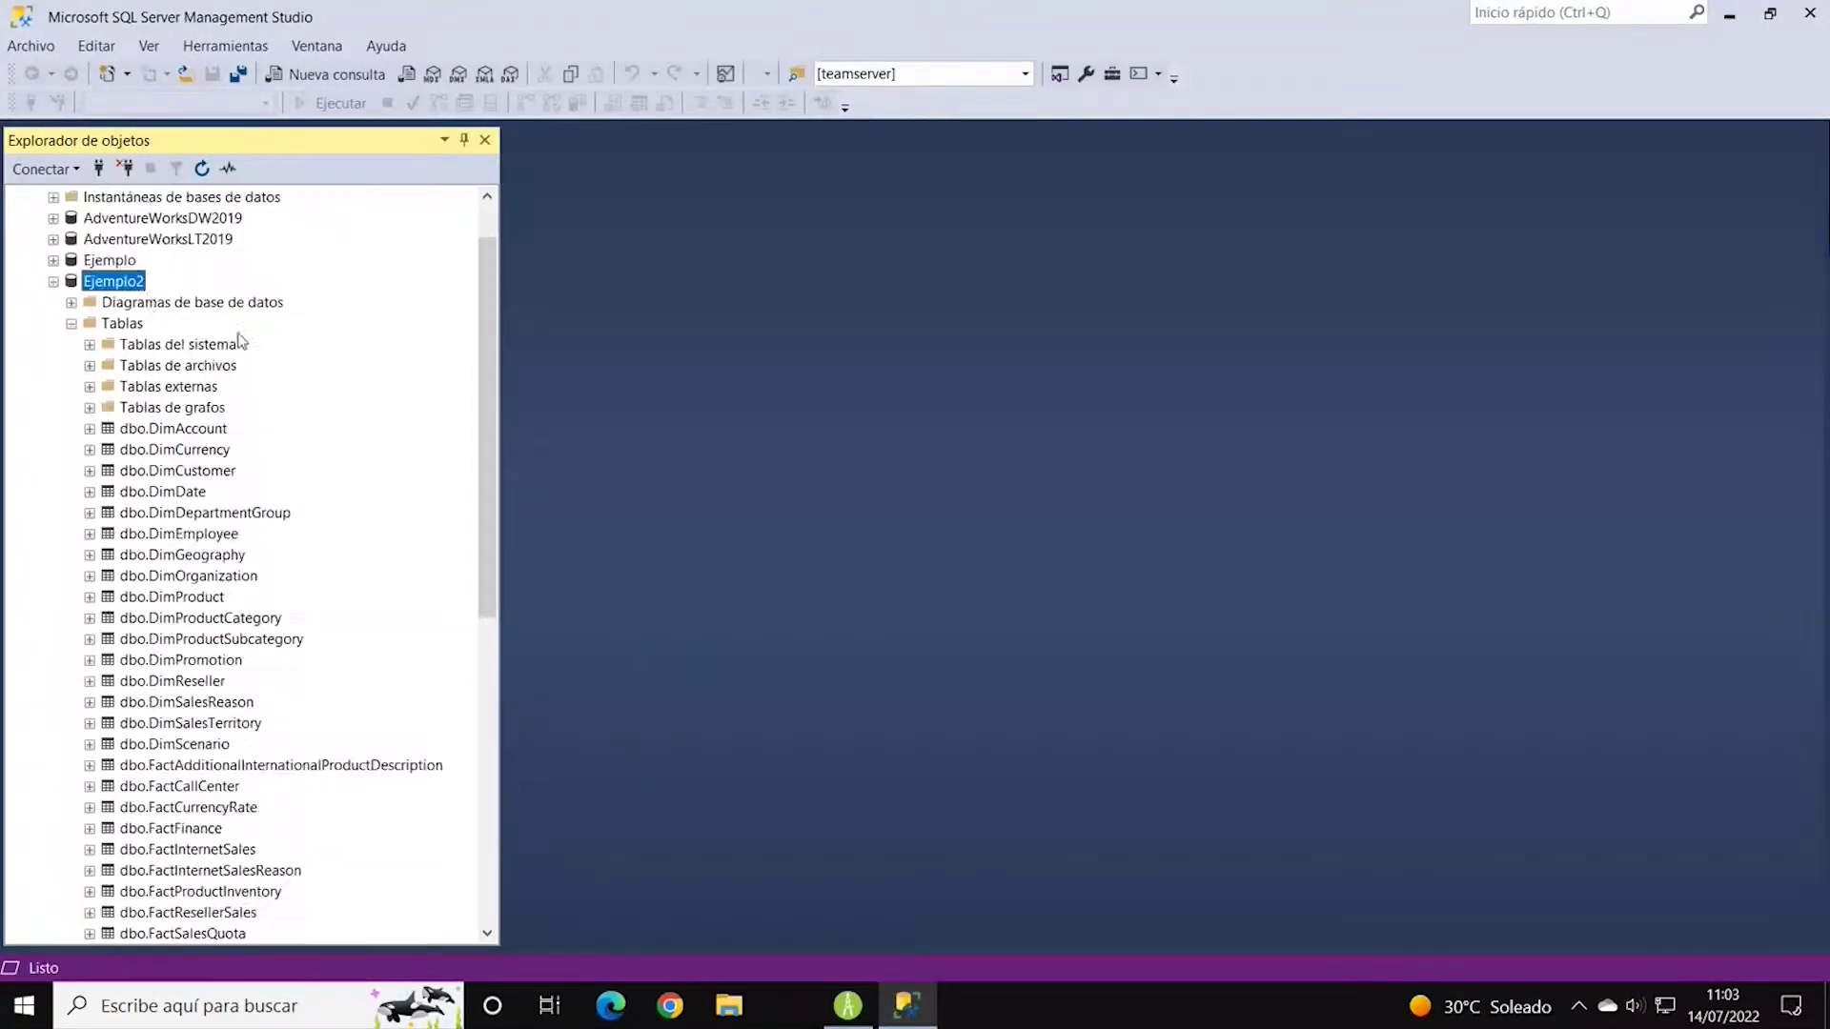
{"action": "left_click", "coordinate": [201, 169]}
{"action": "left_click", "coordinate": [72, 387]}
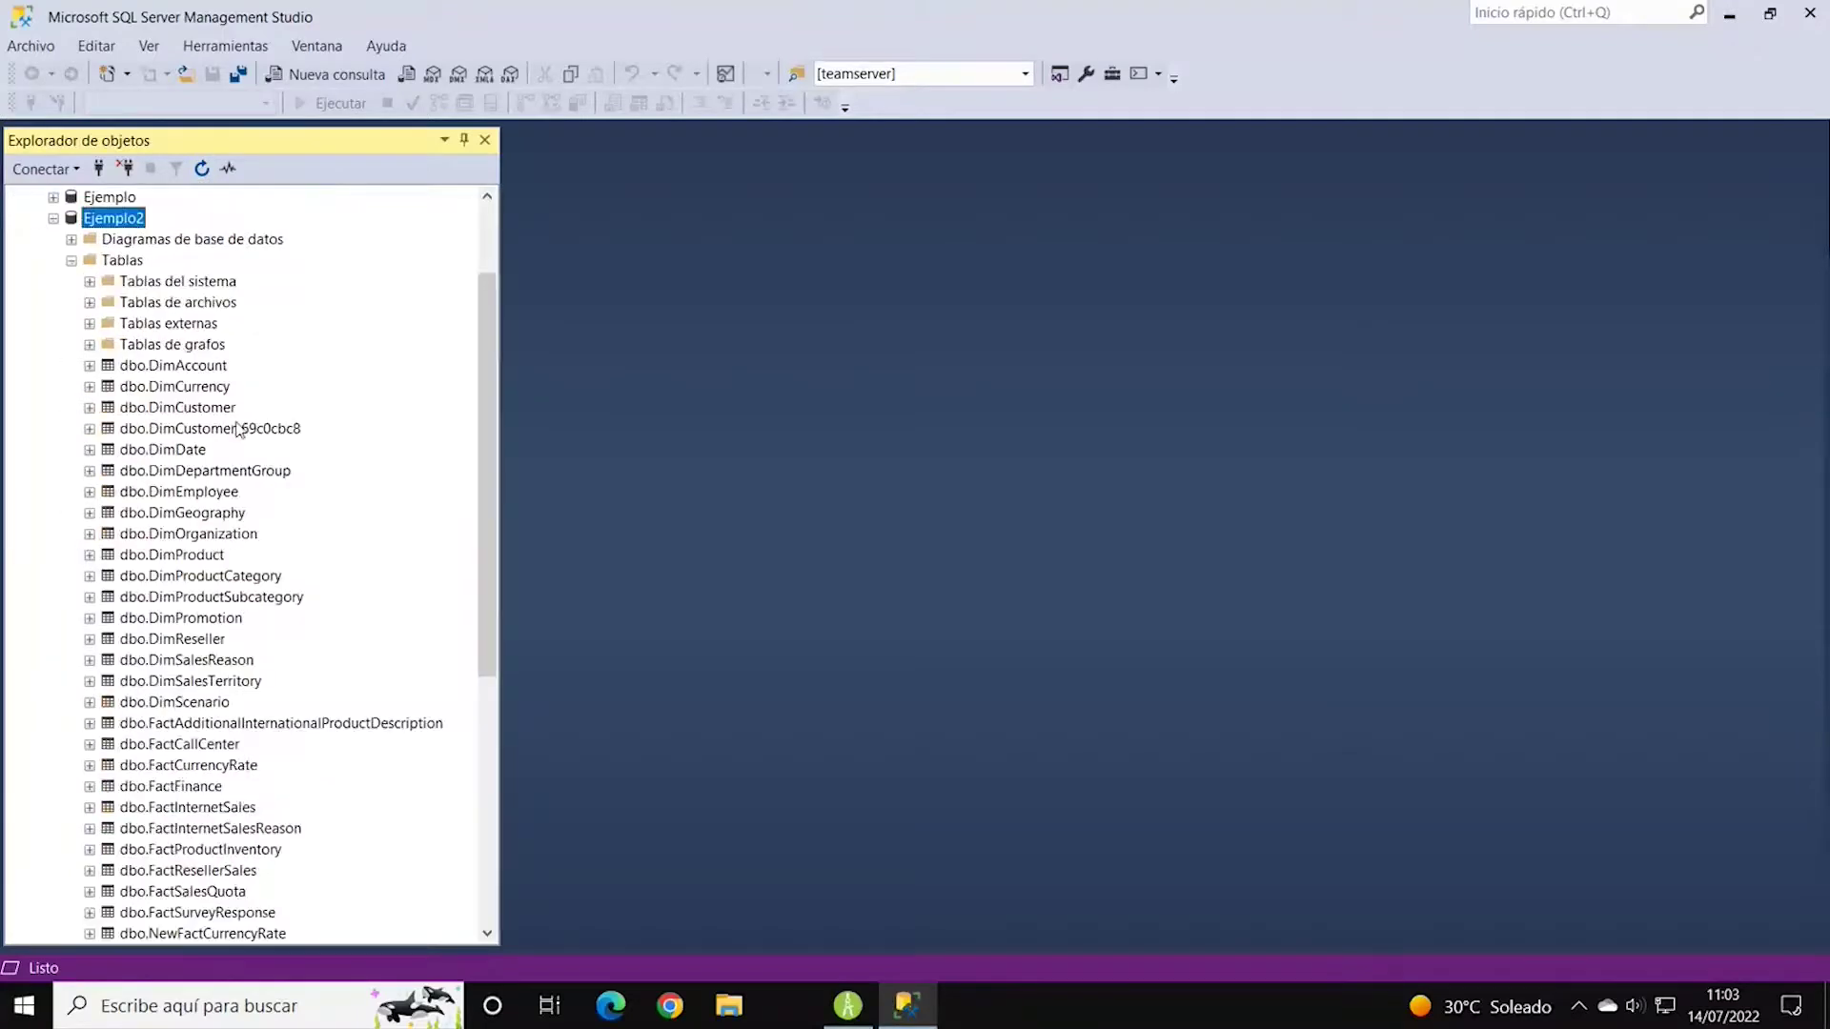
{"action": "scroll", "coordinate": [257, 439], "scroll_direction": "down", "scroll_amount": 2}
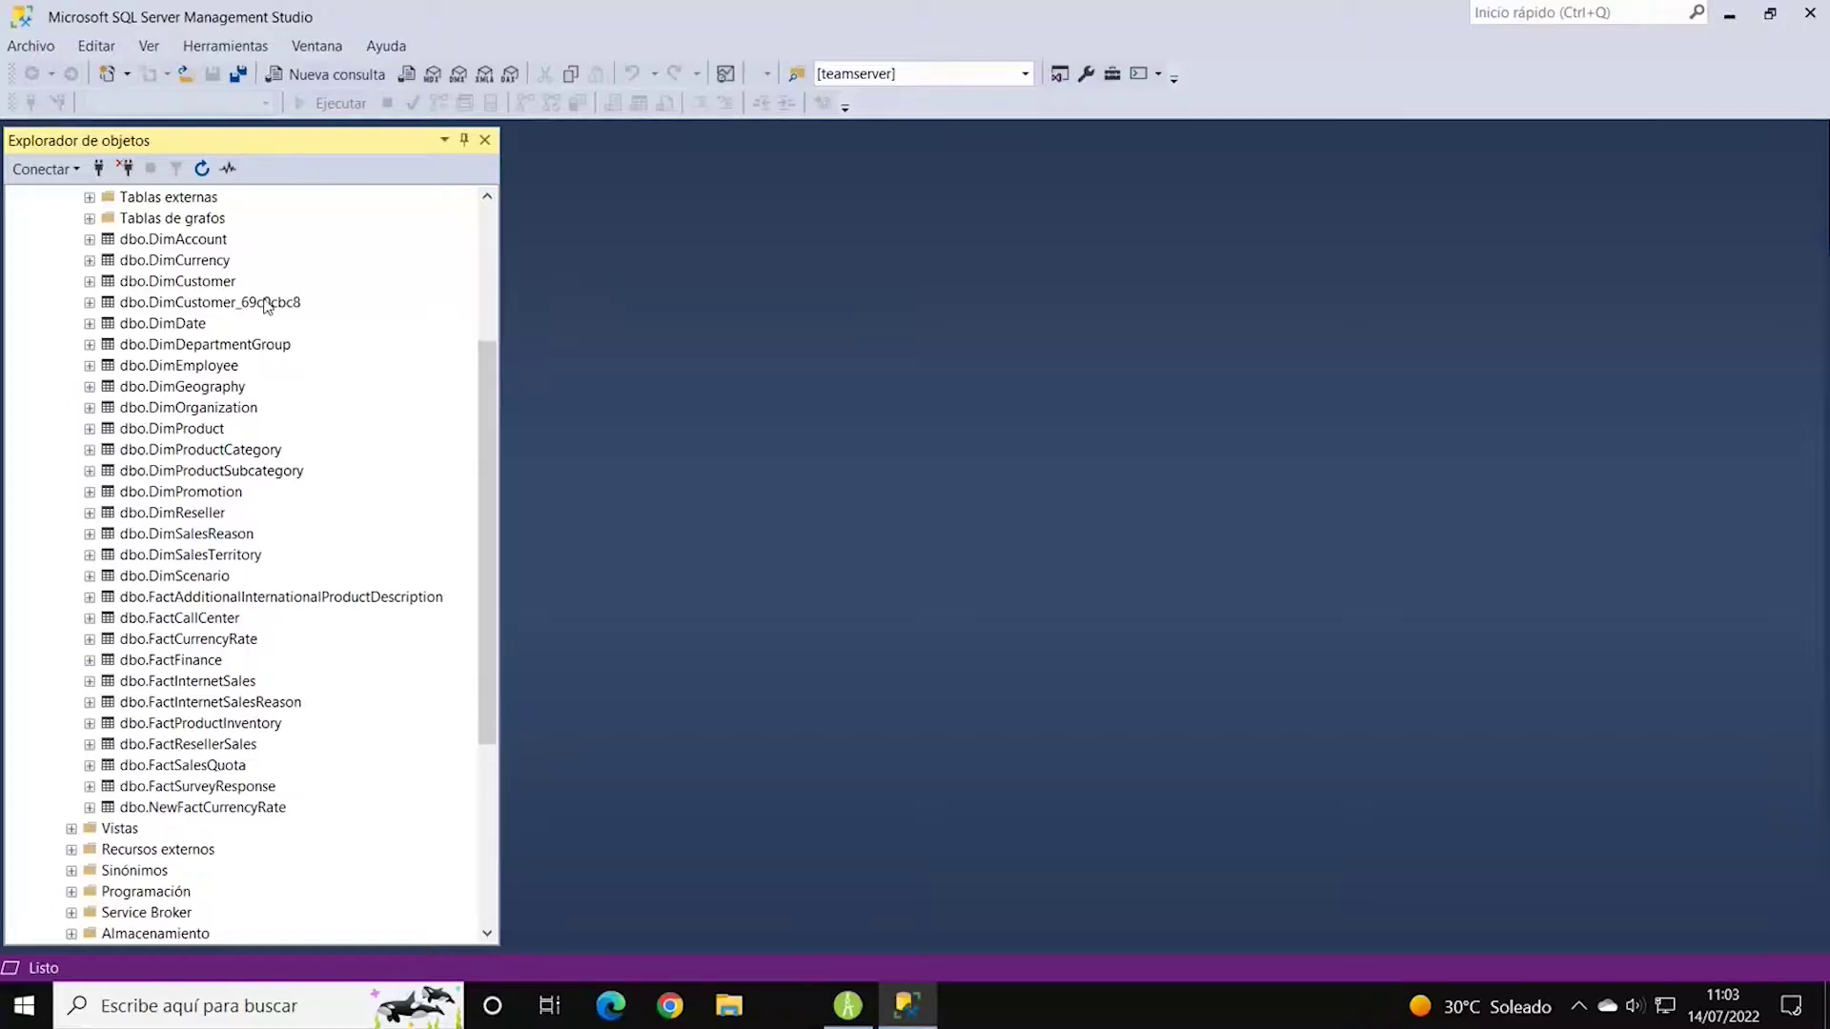
{"action": "left_click", "coordinate": [90, 282]}
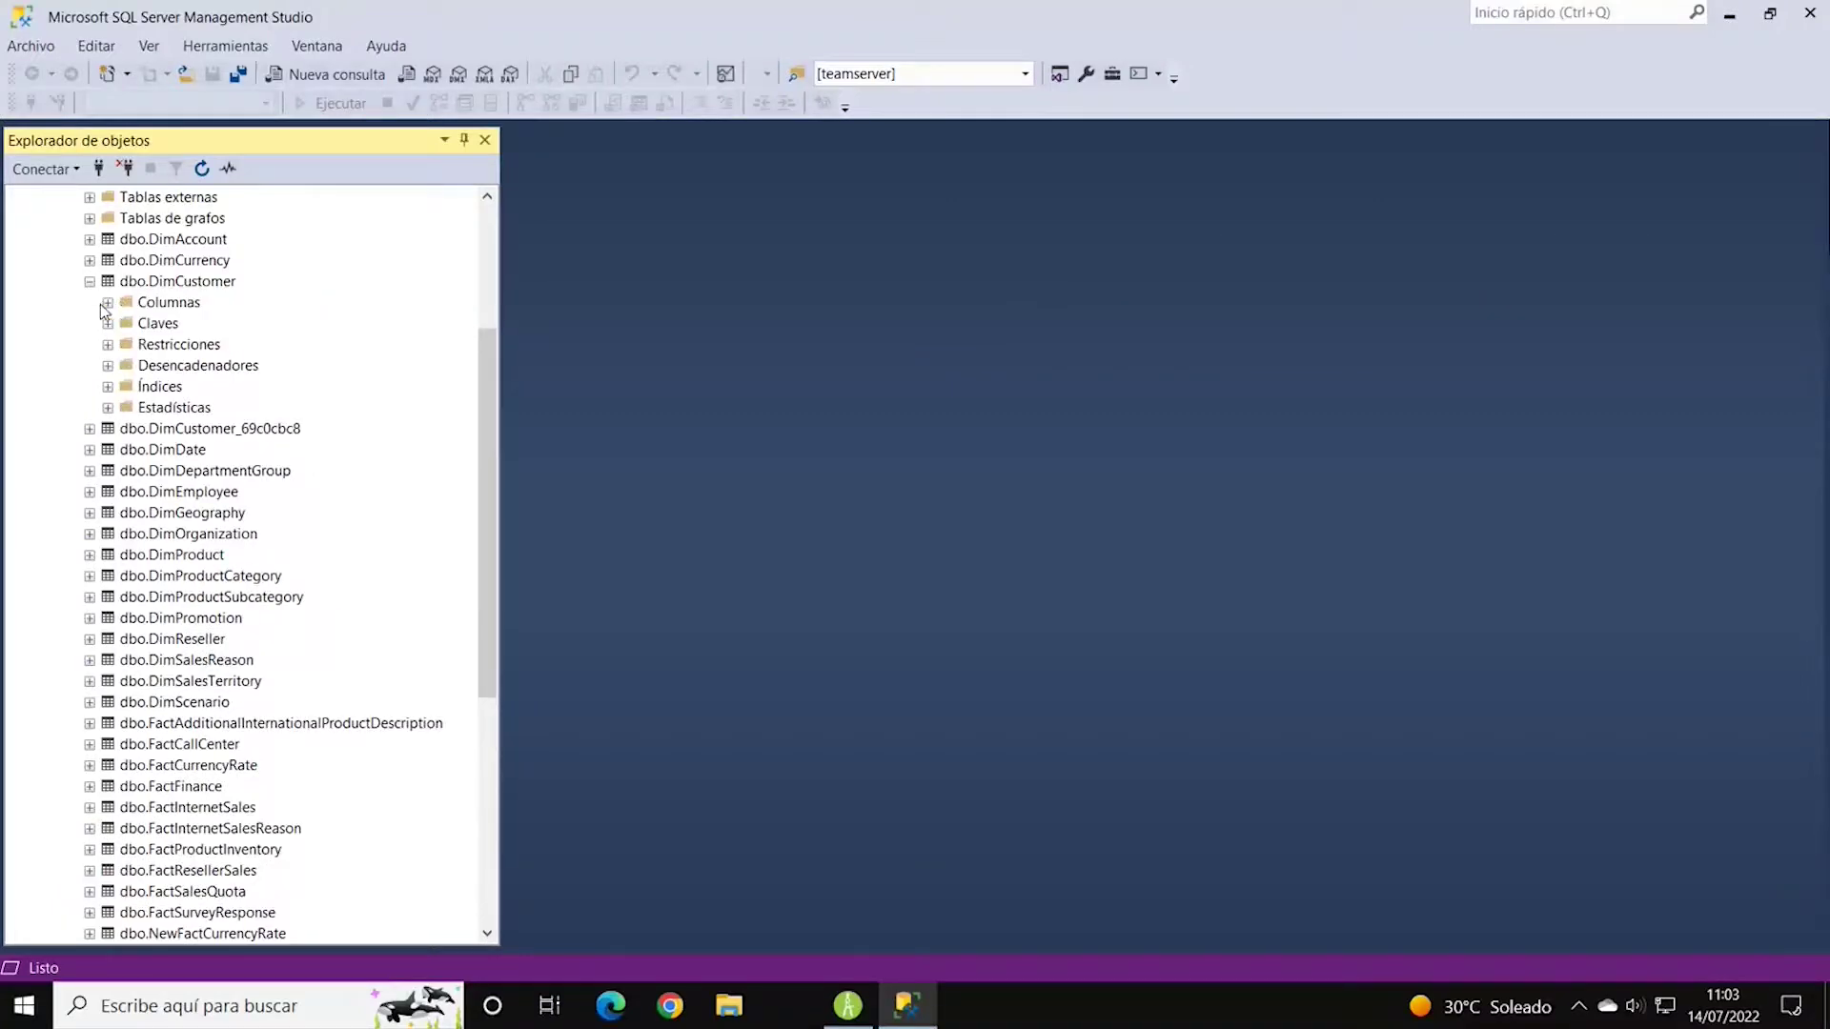
{"action": "left_click", "coordinate": [107, 303]}
Check the new Telefono and NuevaColumna columns, then minimize Management Studio.
{"action": "scroll", "coordinate": [333, 748], "scroll_direction": "down", "scroll_amount": 3}
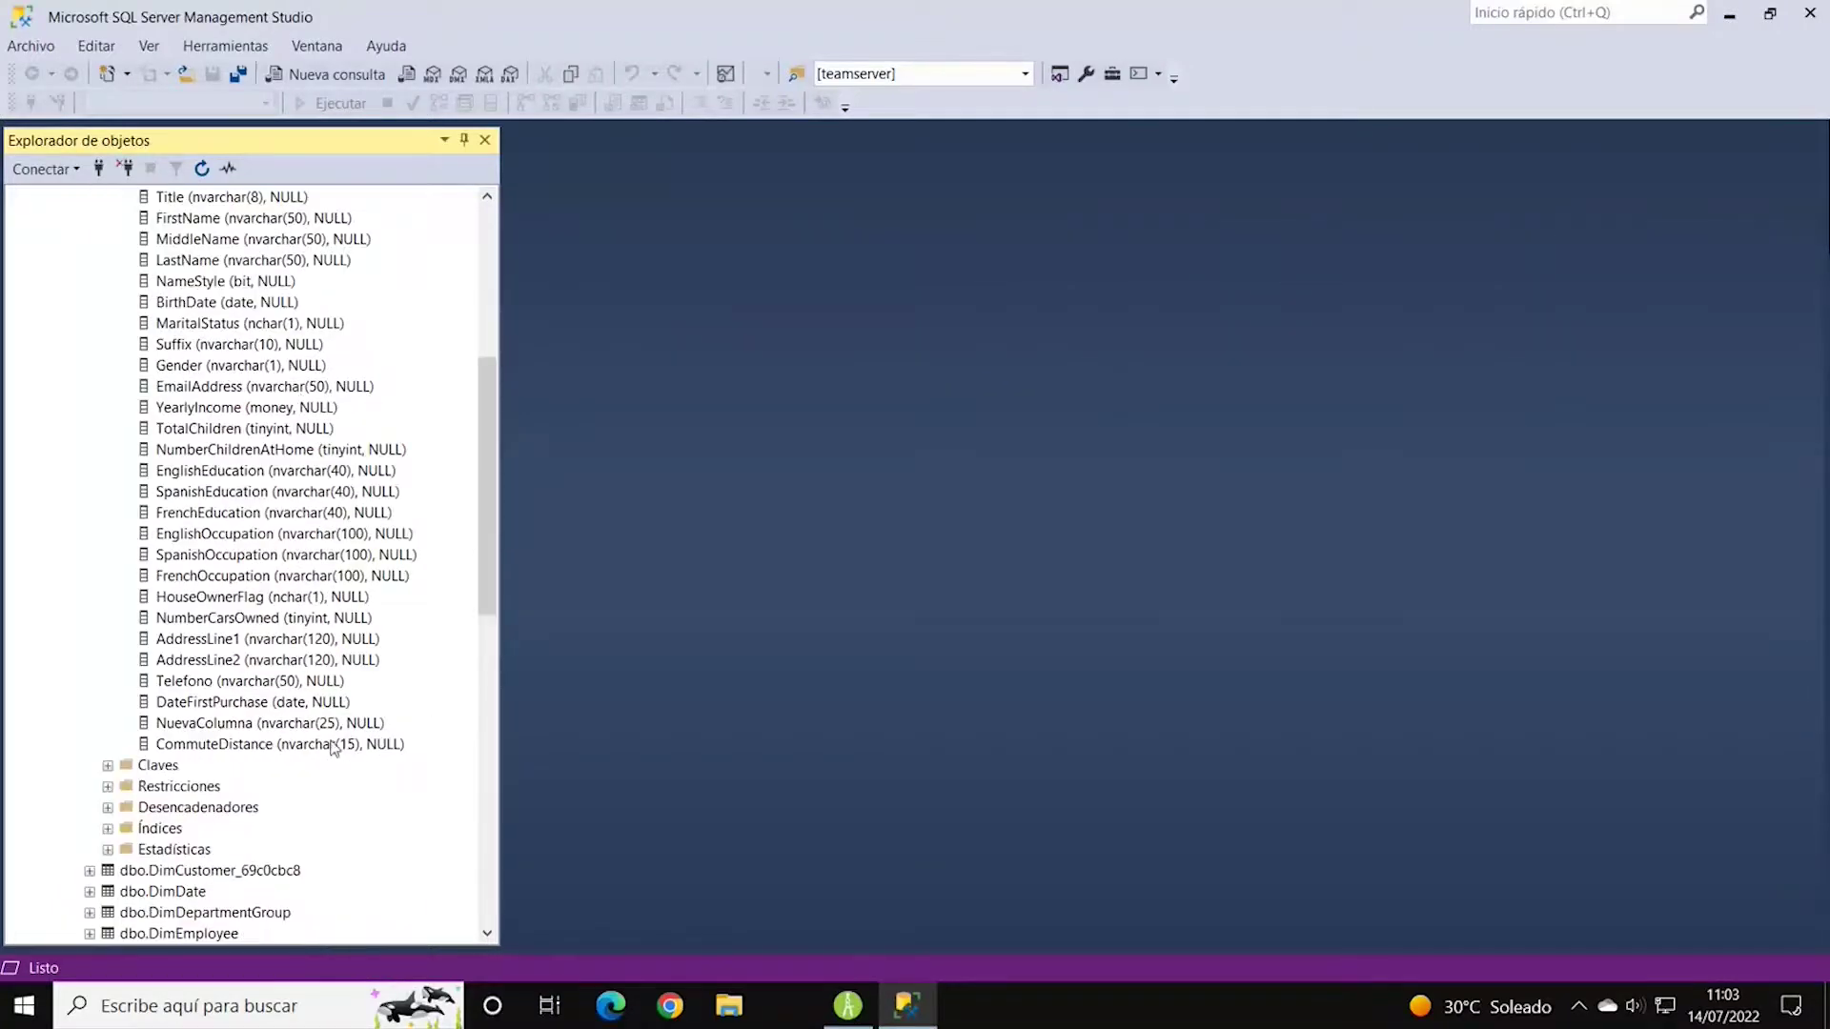
{"action": "left_click", "coordinate": [213, 726]}
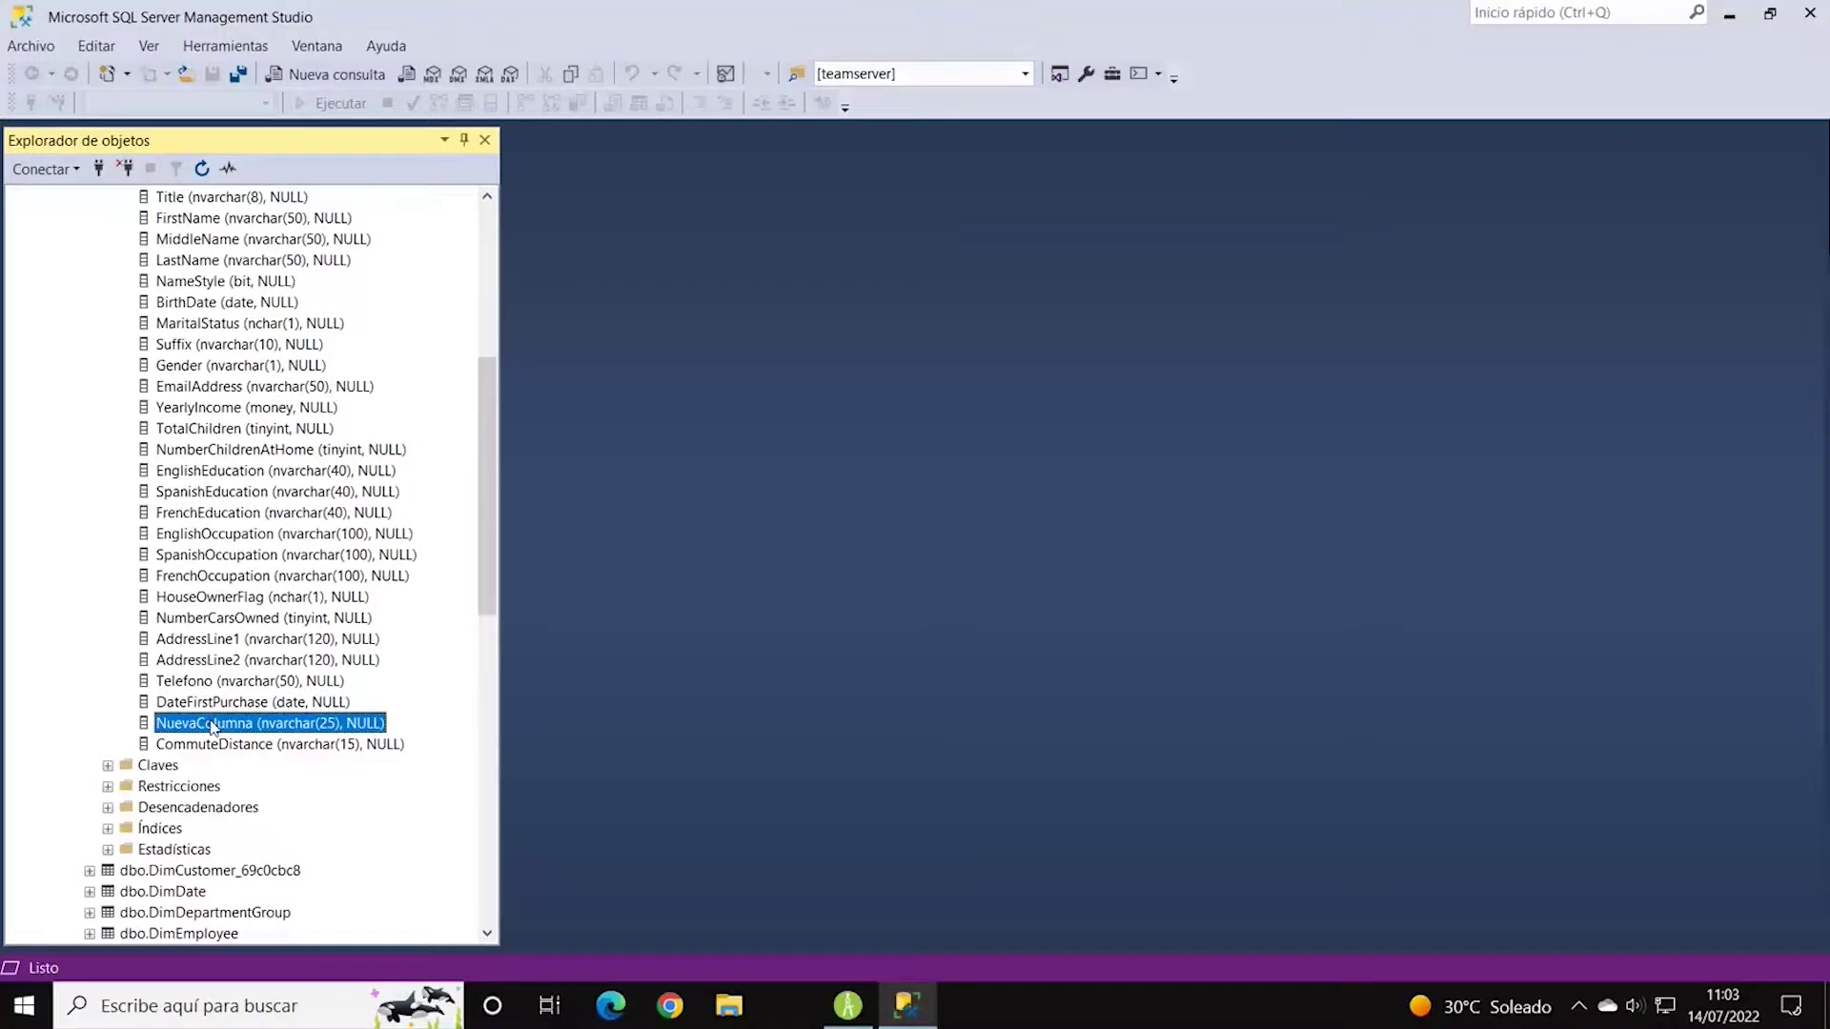
{"action": "left_click", "coordinate": [215, 684]}
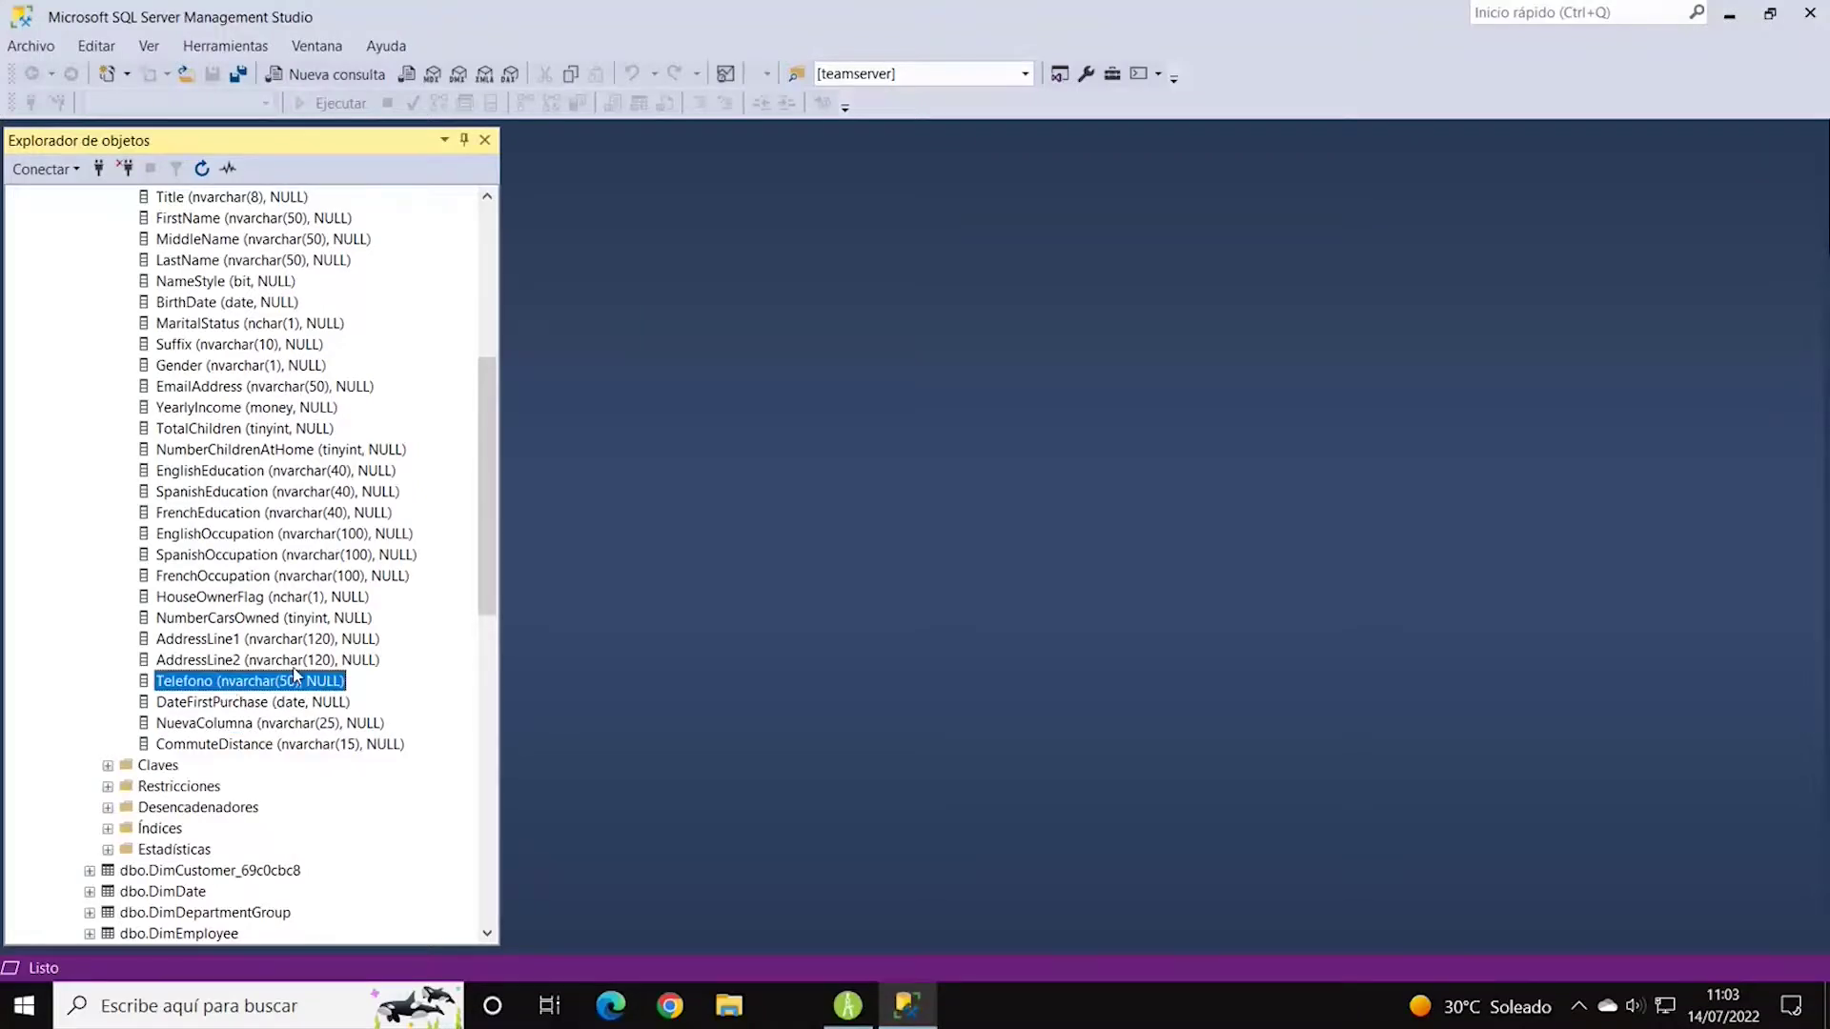
{"action": "key", "text": "F2"}
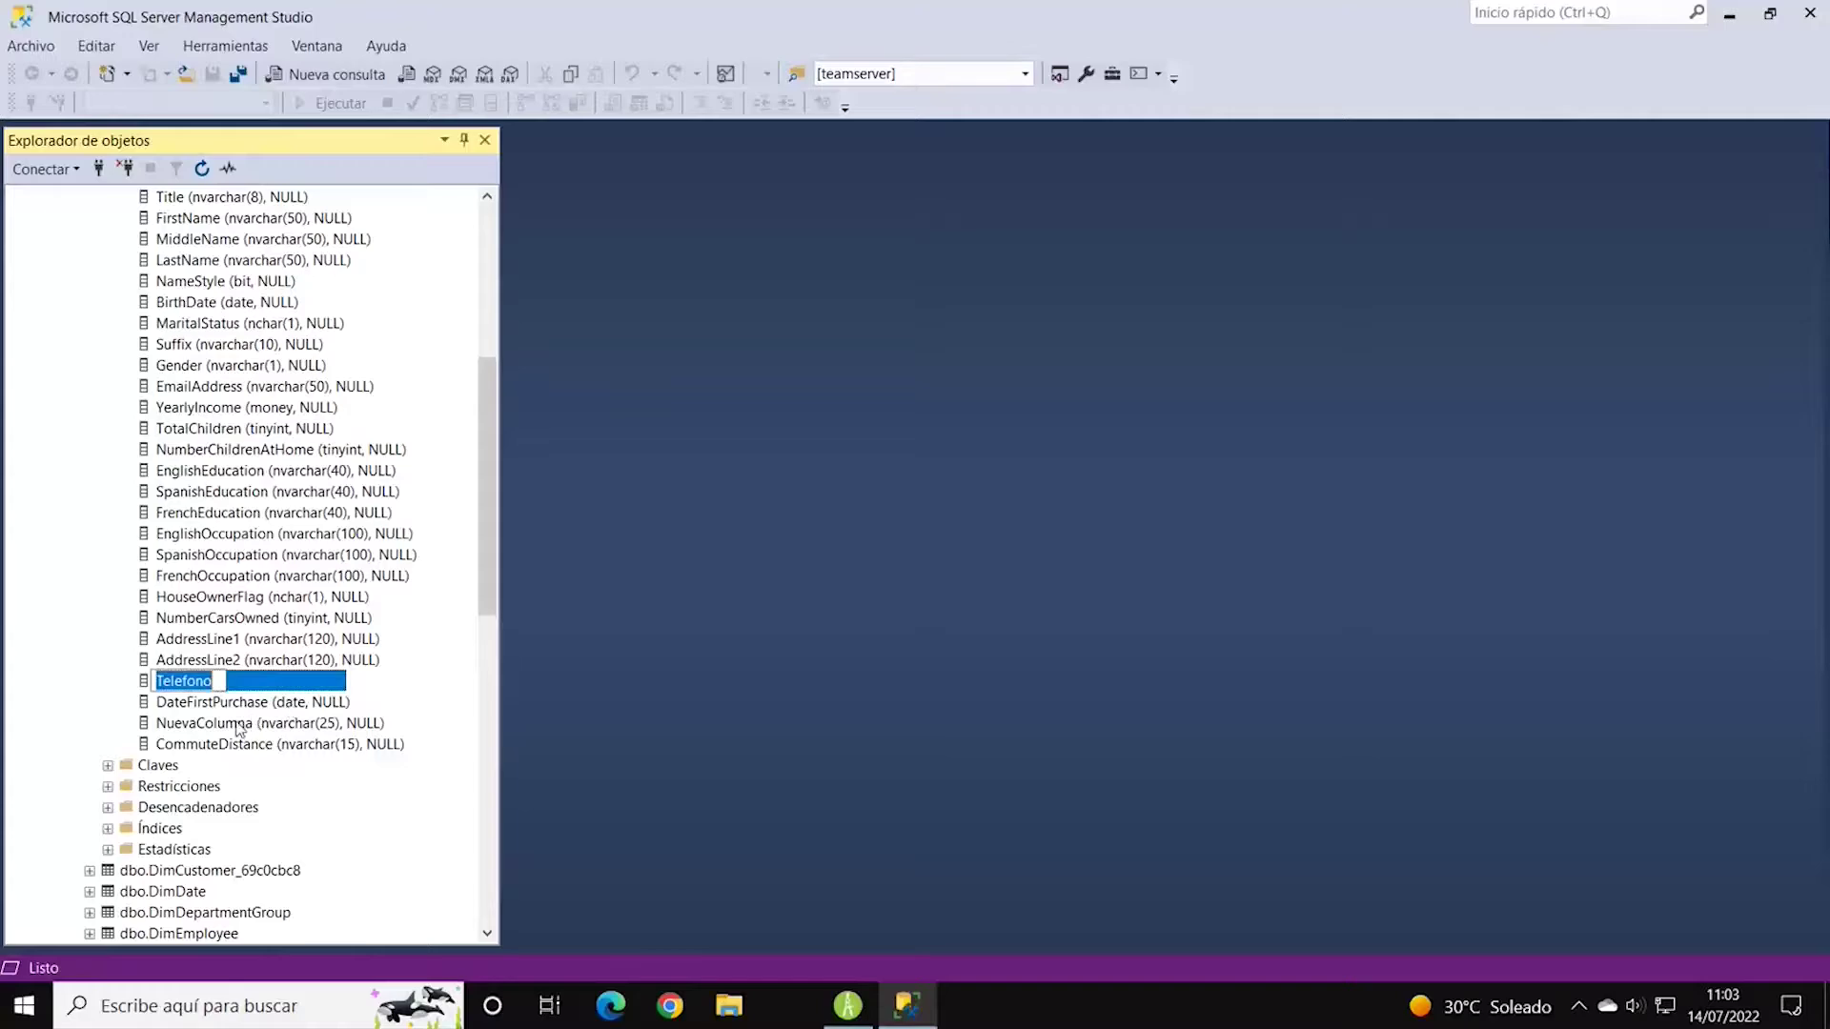
{"action": "left_click", "coordinate": [238, 728]}
{"action": "scroll", "coordinate": [415, 625], "scroll_direction": "down", "scroll_amount": 4}
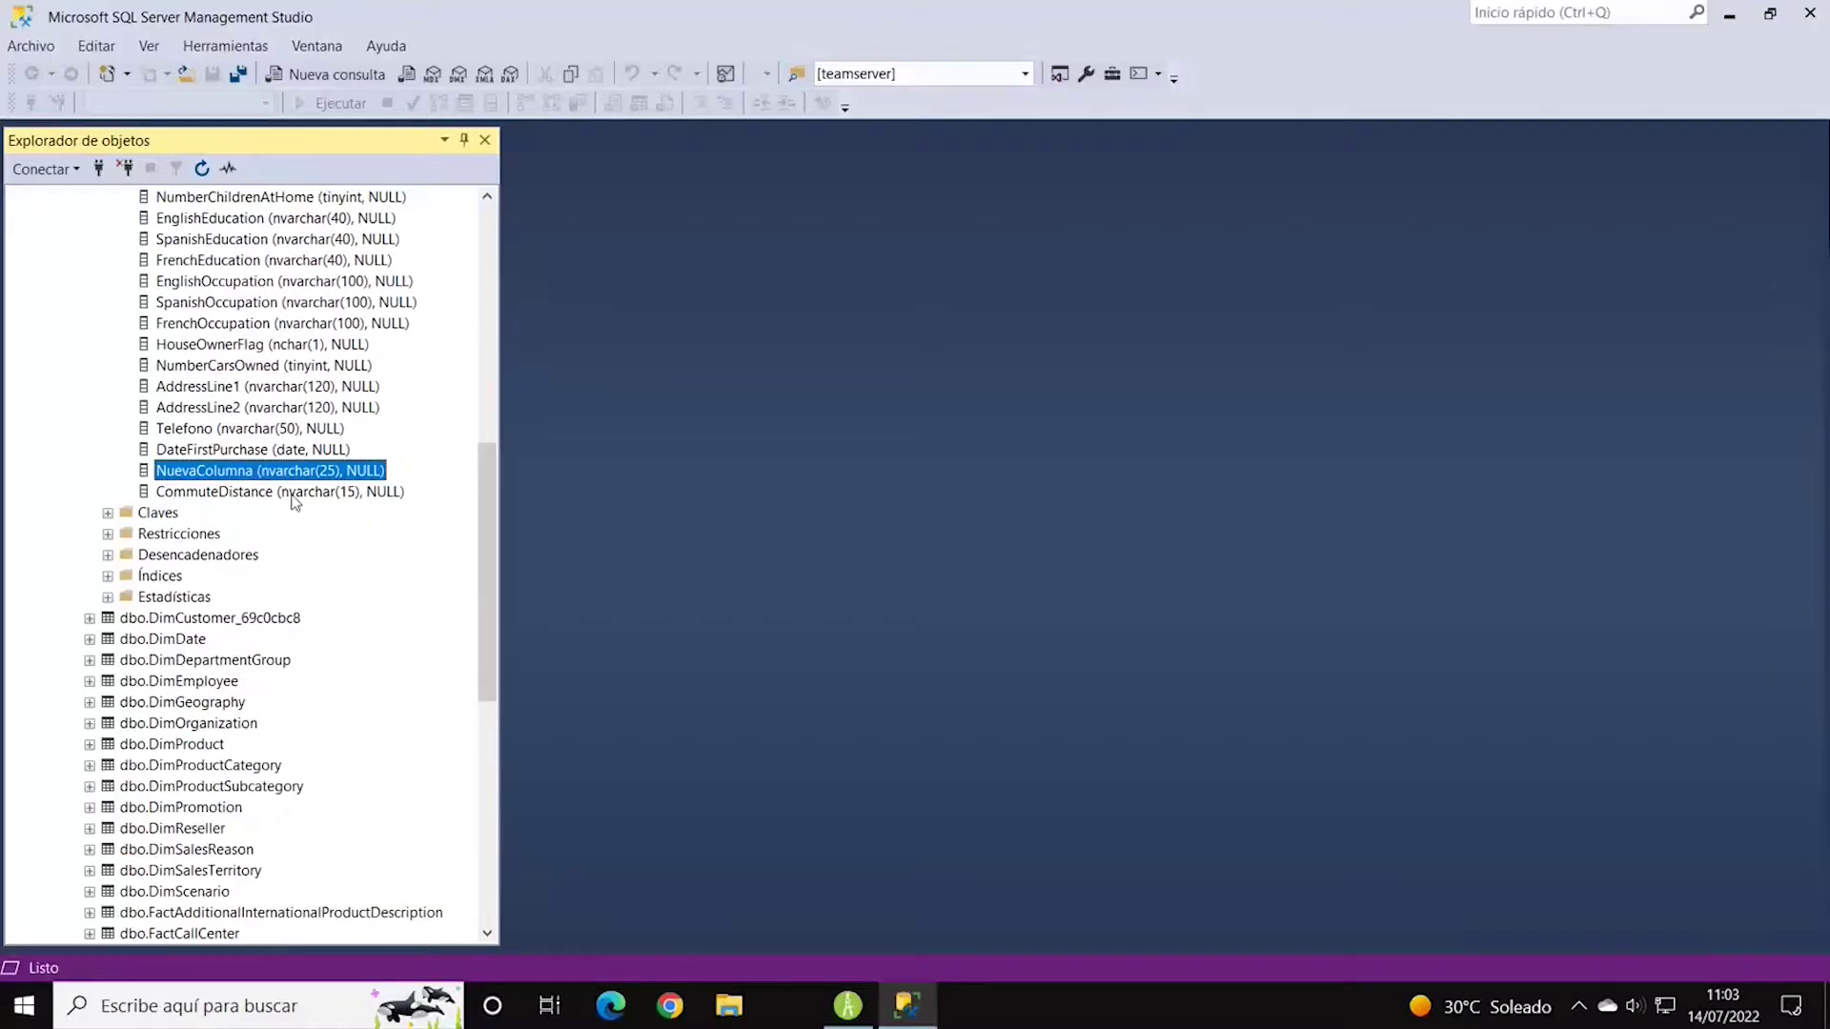
{"action": "scroll", "coordinate": [482, 564], "scroll_direction": "up", "scroll_amount": 2}
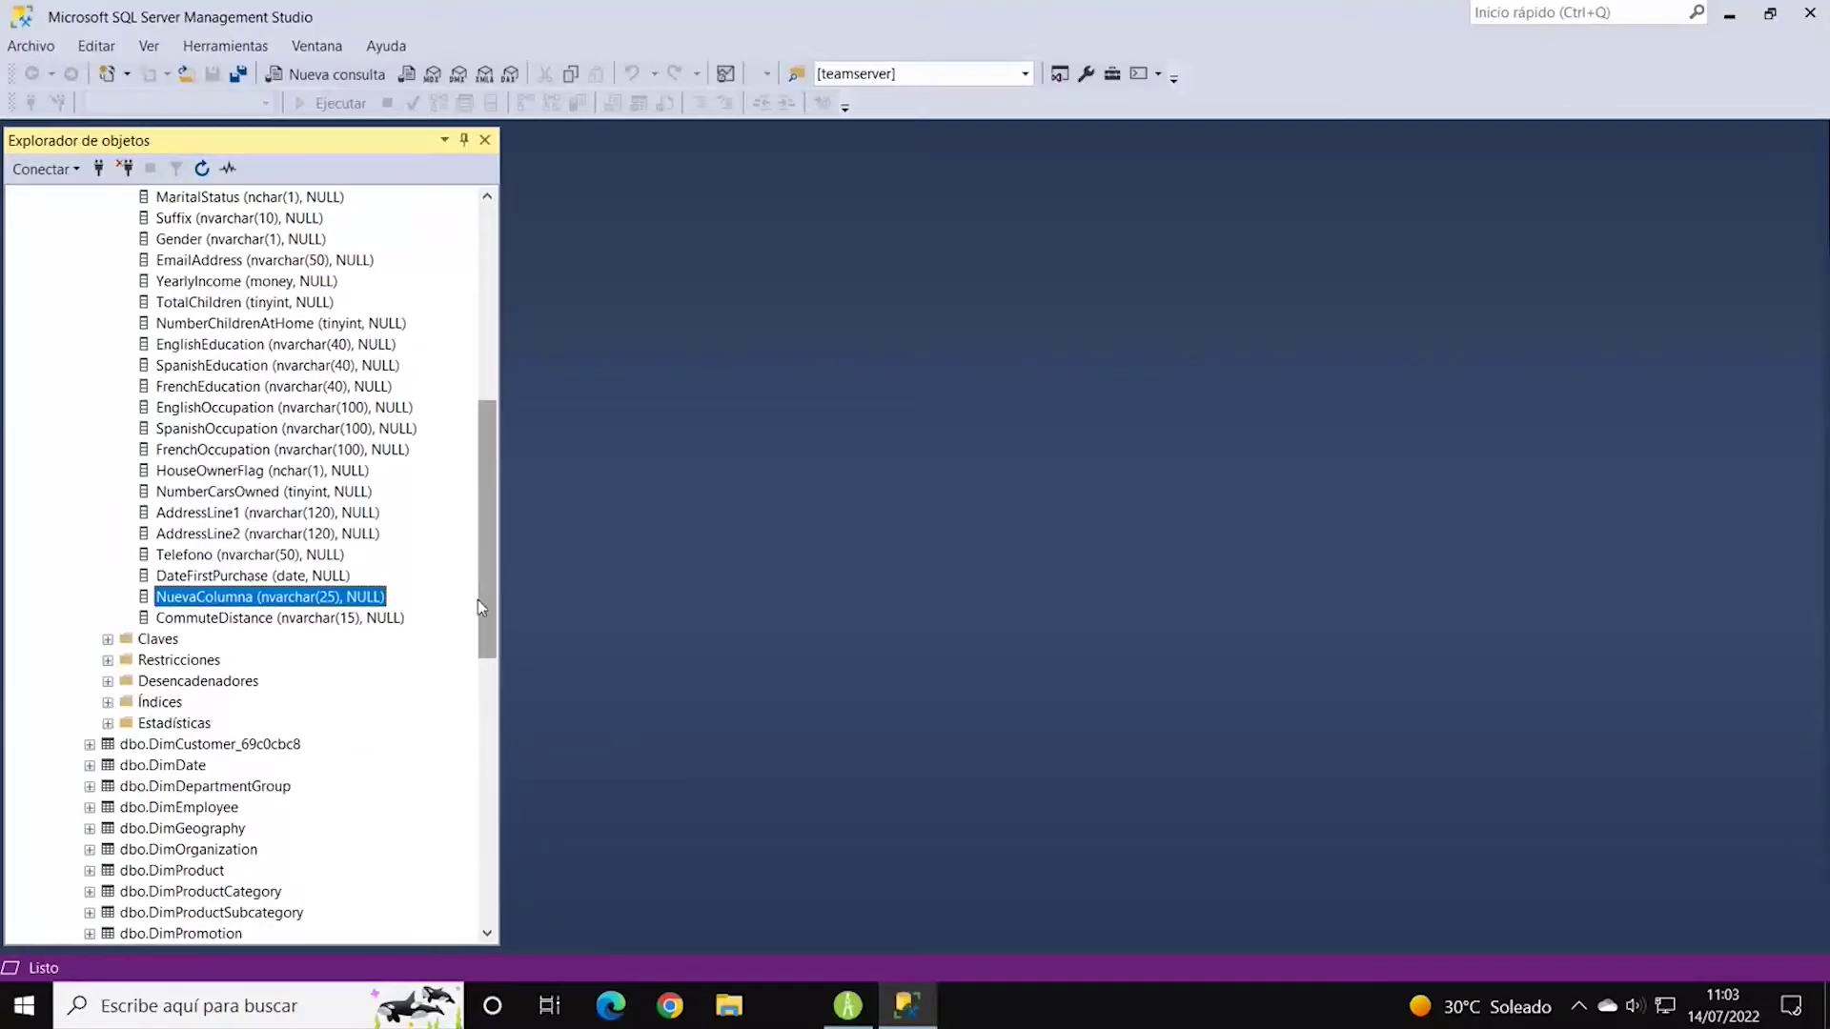
{"action": "scroll", "coordinate": [451, 592], "scroll_direction": "up", "scroll_amount": 6}
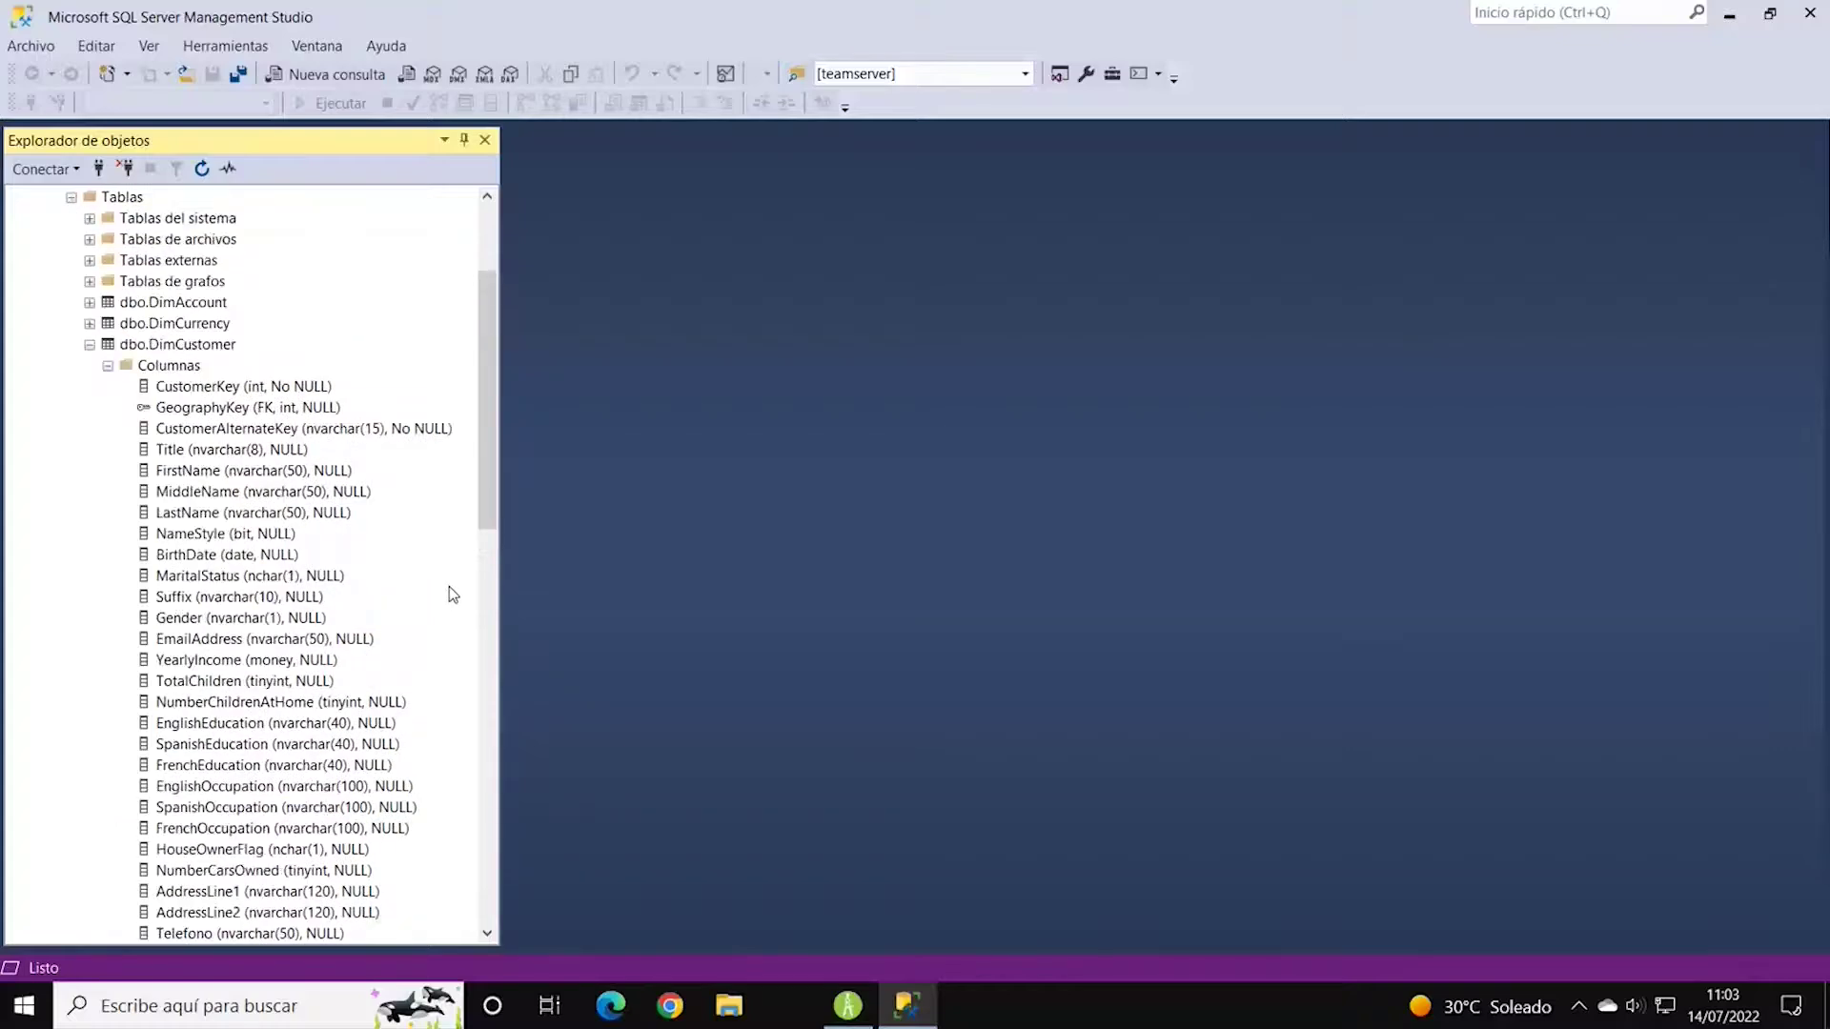
{"action": "left_click", "coordinate": [1730, 15]}
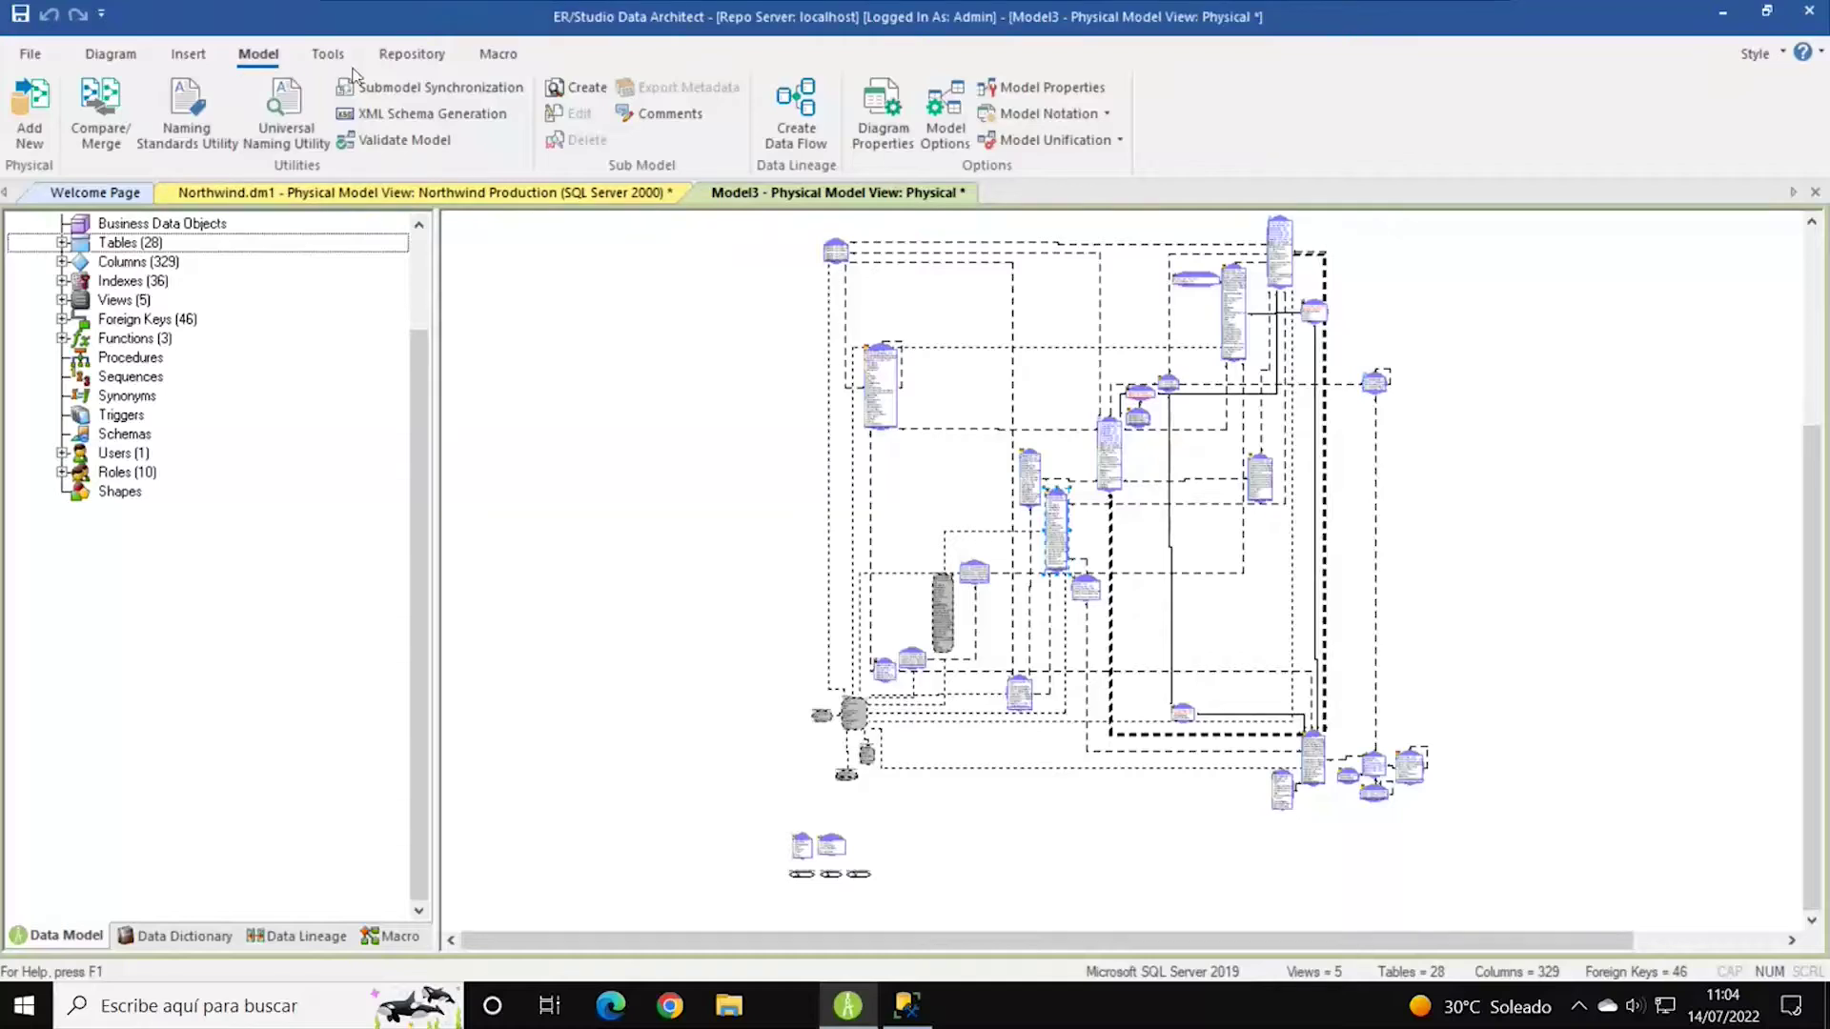
Open the Logical > InternetSales model from the top of the Data Model tree.
{"action": "left_click", "coordinate": [328, 54]}
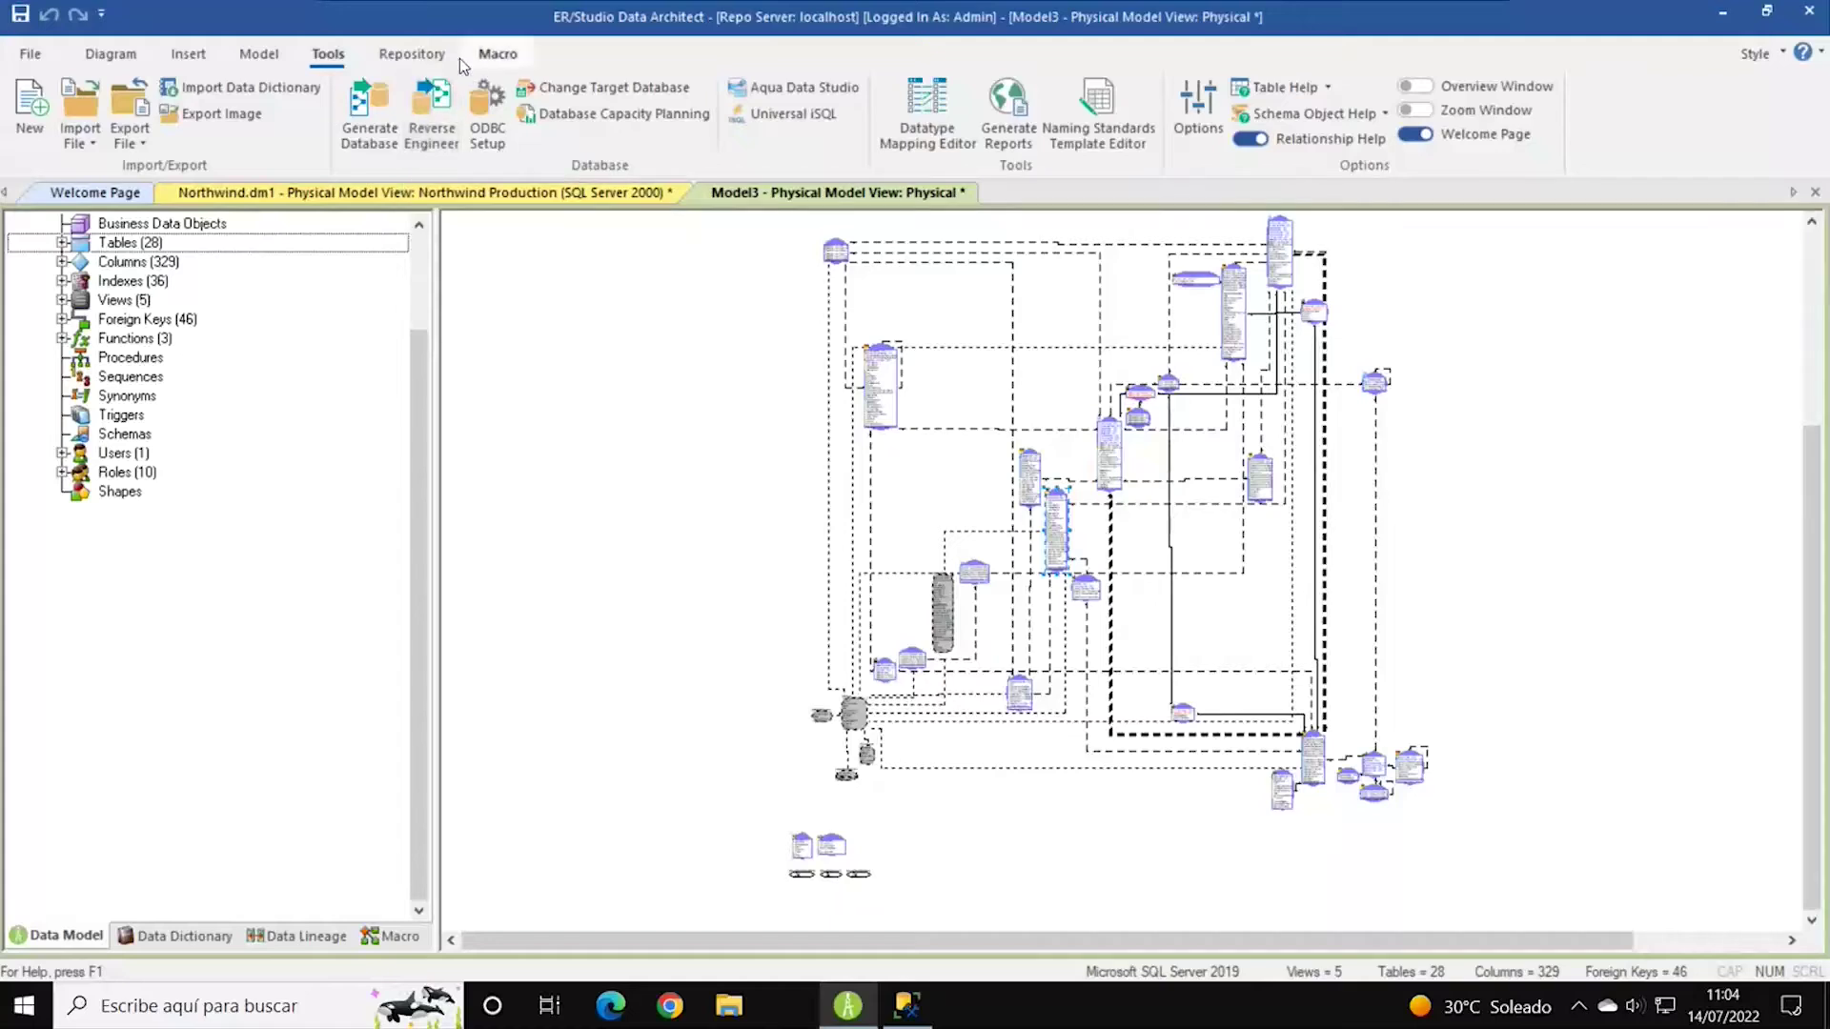
{"action": "left_click", "coordinate": [265, 59]}
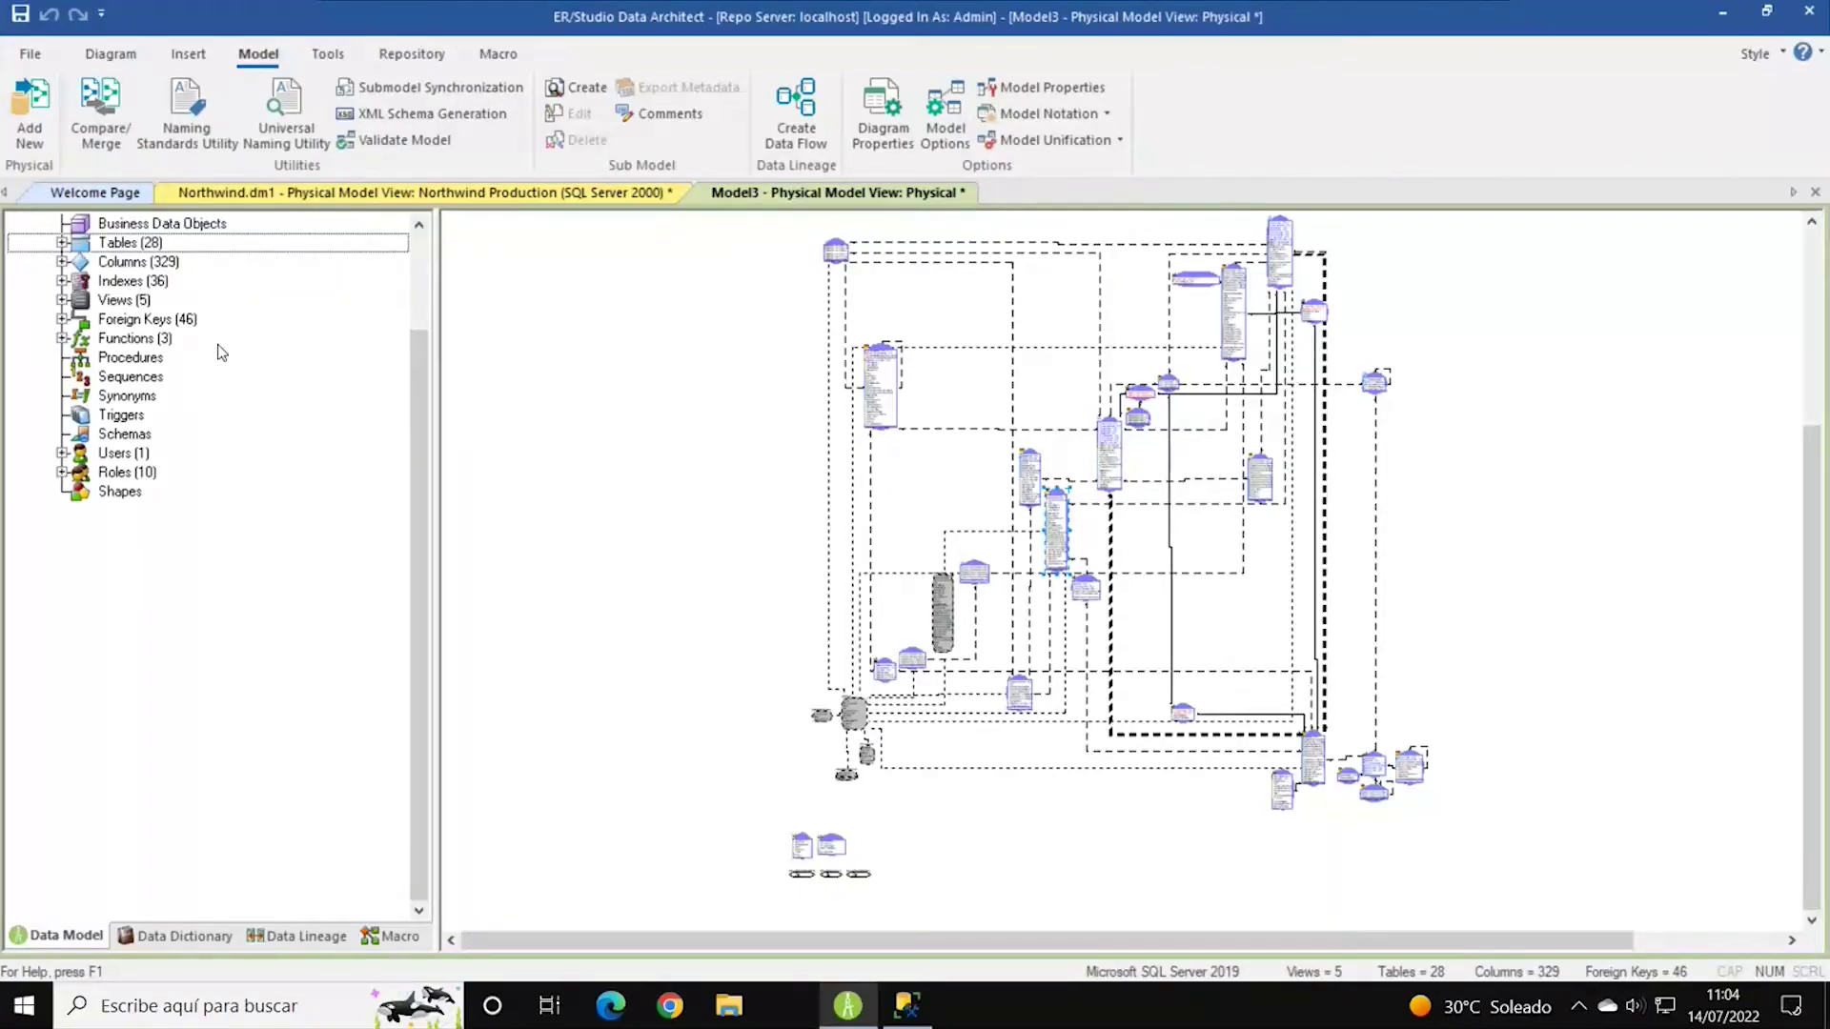
{"action": "scroll", "coordinate": [216, 351], "scroll_direction": "up", "scroll_amount": 2}
{"action": "double_click", "coordinate": [124, 281]}
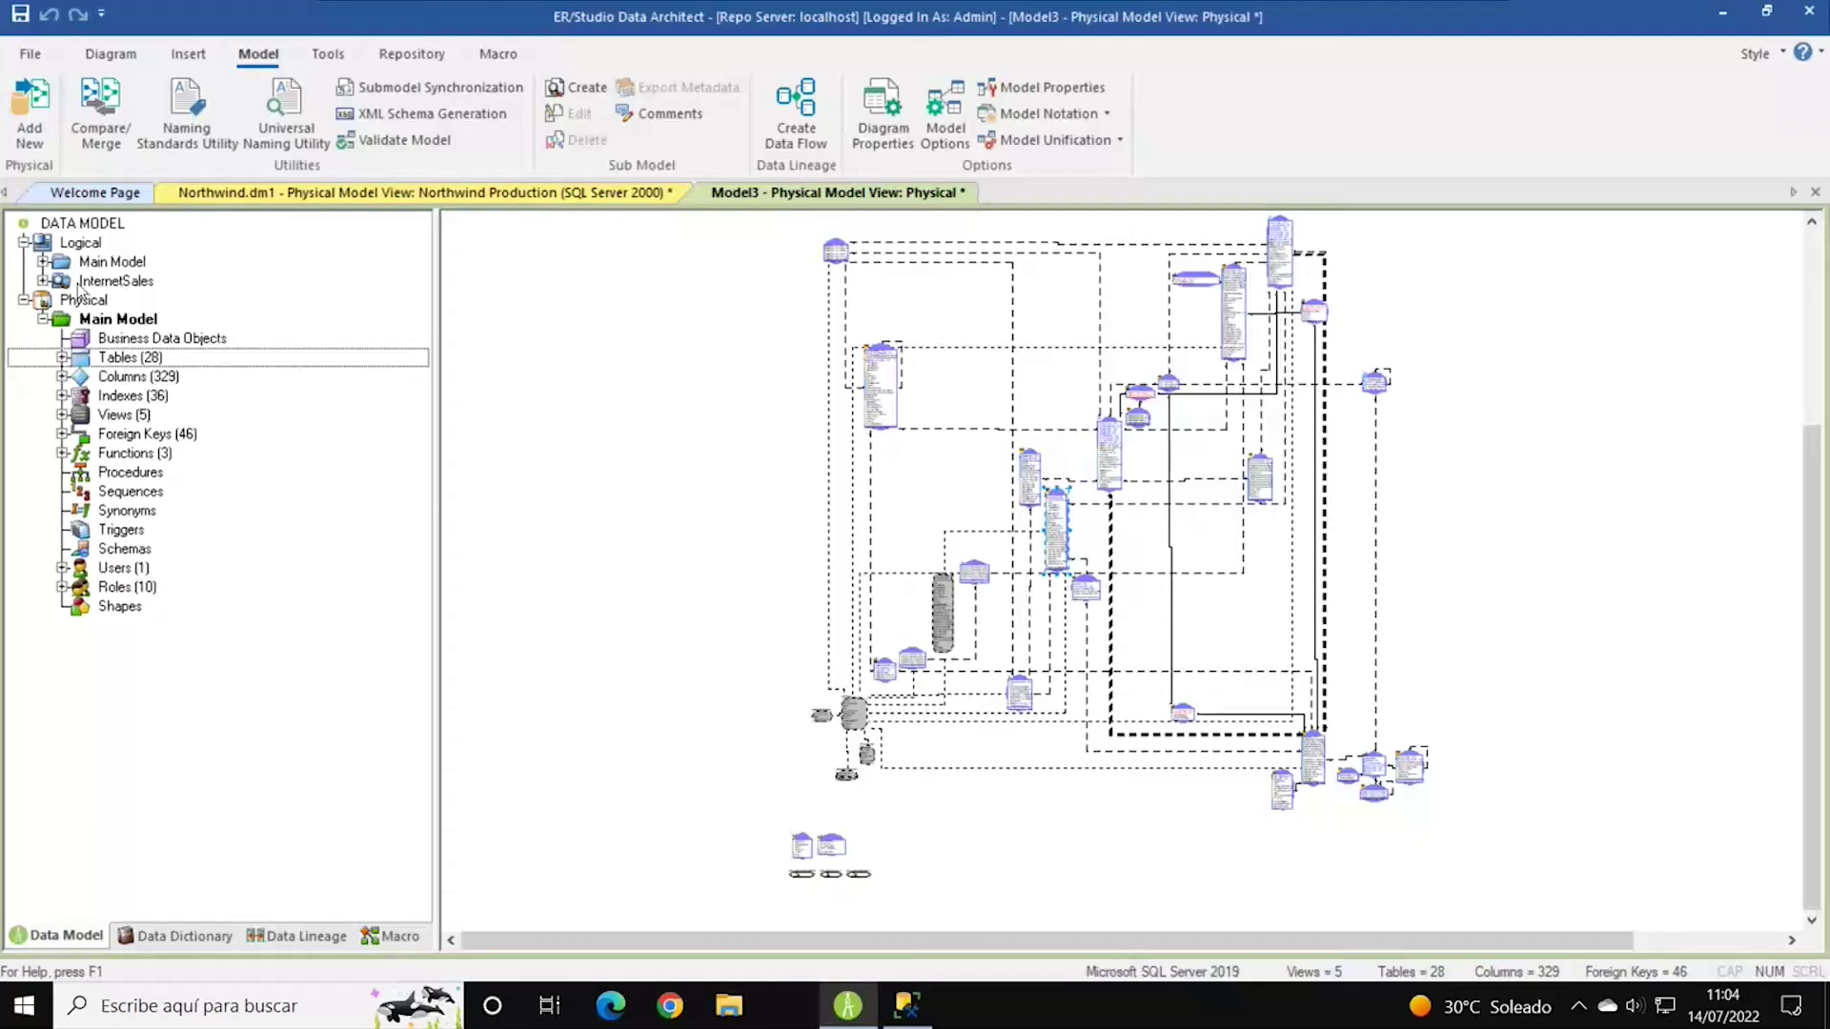